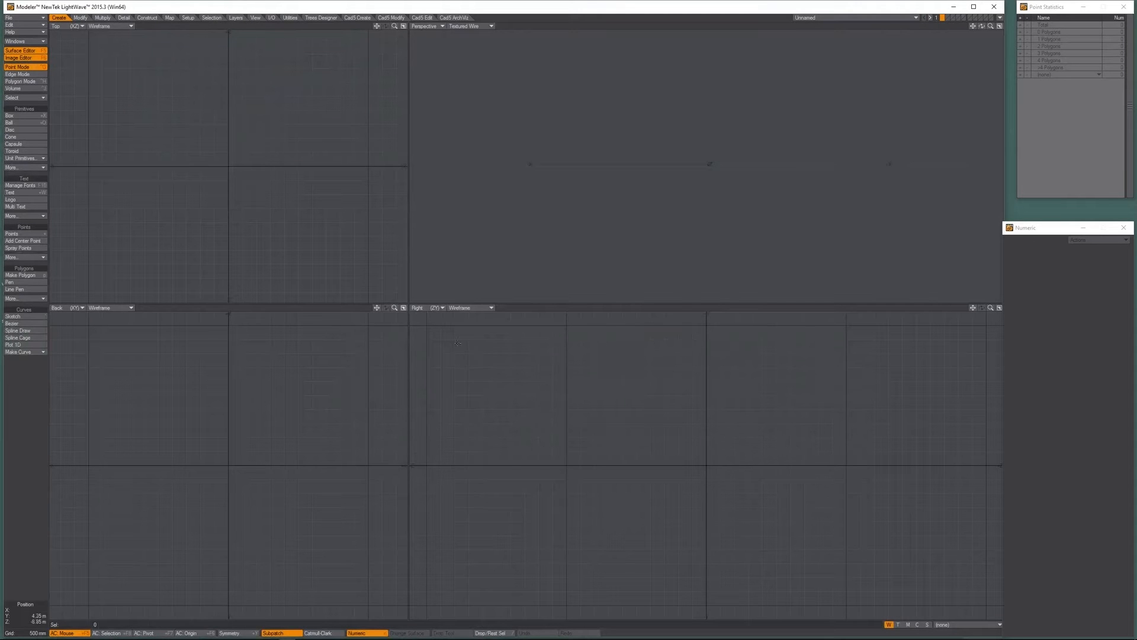
Draw a flat disc on the Y axis centred on the origin with a 30 mm radius in X and Z.
{"action": "left_click_drag", "start_coordinate": [408, 300], "coordinate": [521, 336]}
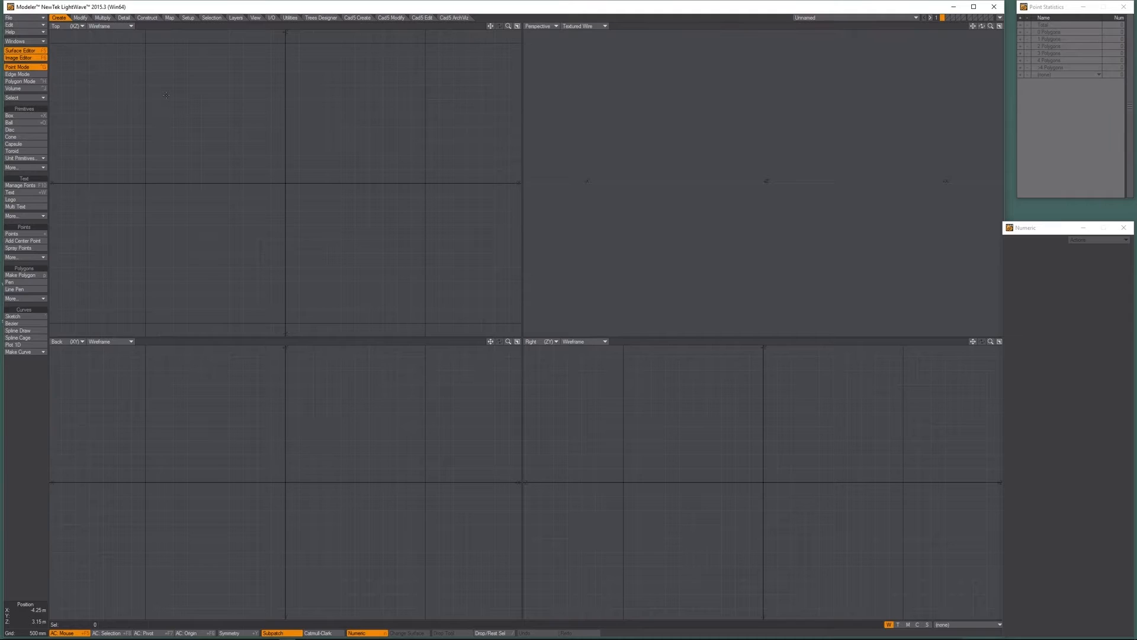
{"action": "left_click", "coordinate": [26, 129]}
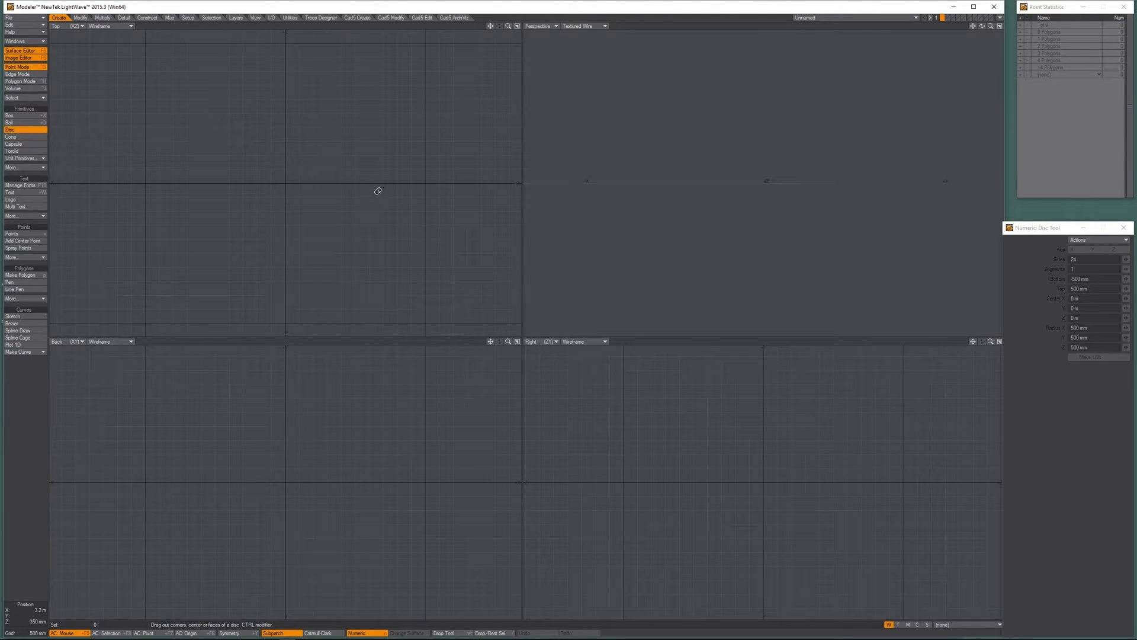
{"action": "left_click_drag", "start_coordinate": [288, 488], "coordinate": [260, 498], "text": "ctrl+alt"}
{"action": "left_click_drag", "start_coordinate": [196, 220], "coordinate": [311, 204], "text": "ctrl+alt"}
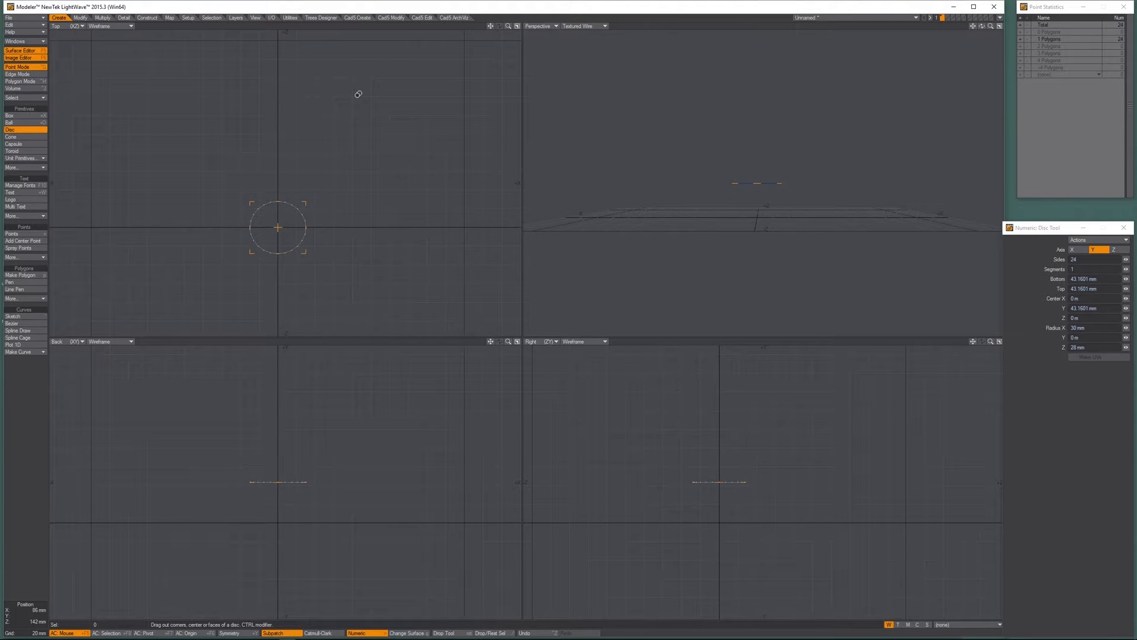
{"action": "left_click_drag", "start_coordinate": [279, 202], "coordinate": [285, 201]}
Give the disc height to form a cylinder with its bottom at 10 mm and top at 138 mm.
{"action": "scroll", "coordinate": [279, 224], "scroll_direction": "up", "scroll_amount": 2}
{"action": "scroll", "coordinate": [264, 592], "scroll_direction": "down", "scroll_amount": 3}
{"action": "left_click_drag", "start_coordinate": [252, 534], "coordinate": [251, 424], "text": "alt"}
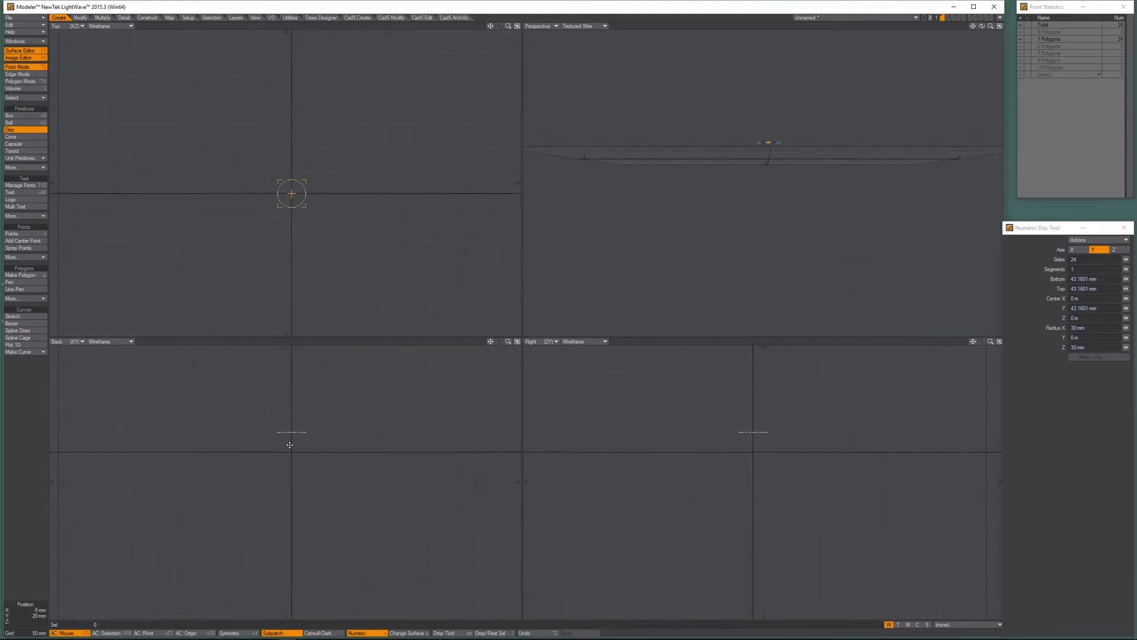
{"action": "left_click", "coordinate": [292, 447]}
{"action": "left_click_drag", "start_coordinate": [297, 407], "coordinate": [300, 500], "text": "alt"}
{"action": "scroll", "coordinate": [300, 499], "scroll_direction": "up", "scroll_amount": 2}
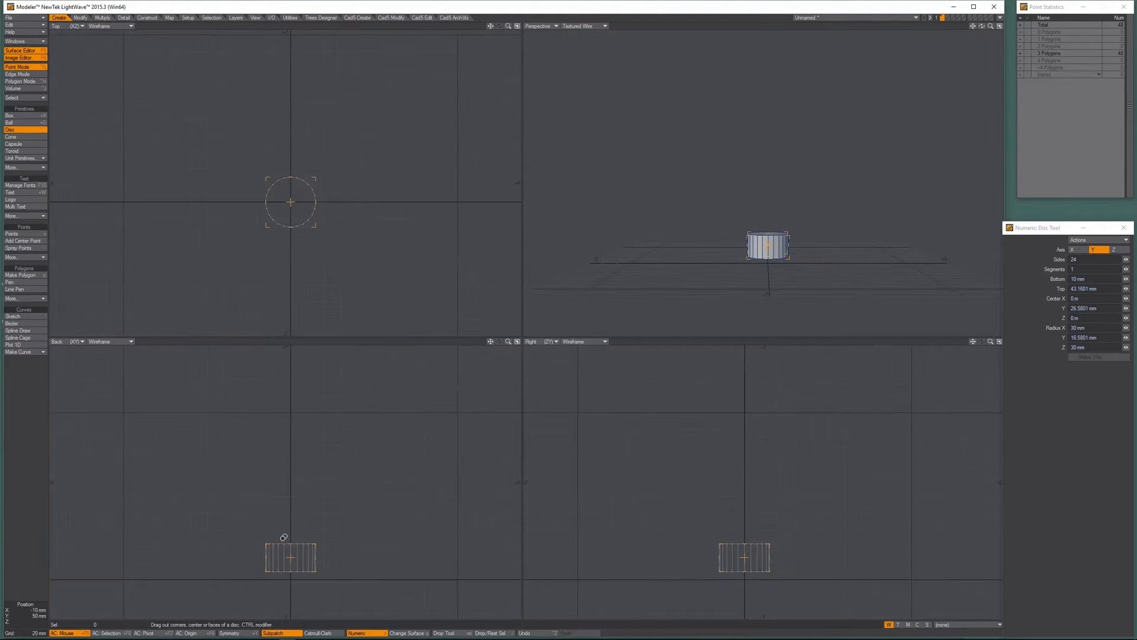
{"action": "left_click_drag", "start_coordinate": [288, 539], "coordinate": [315, 464]}
Set the cylinder's number of sides to 30.
{"action": "key", "text": "Right"}
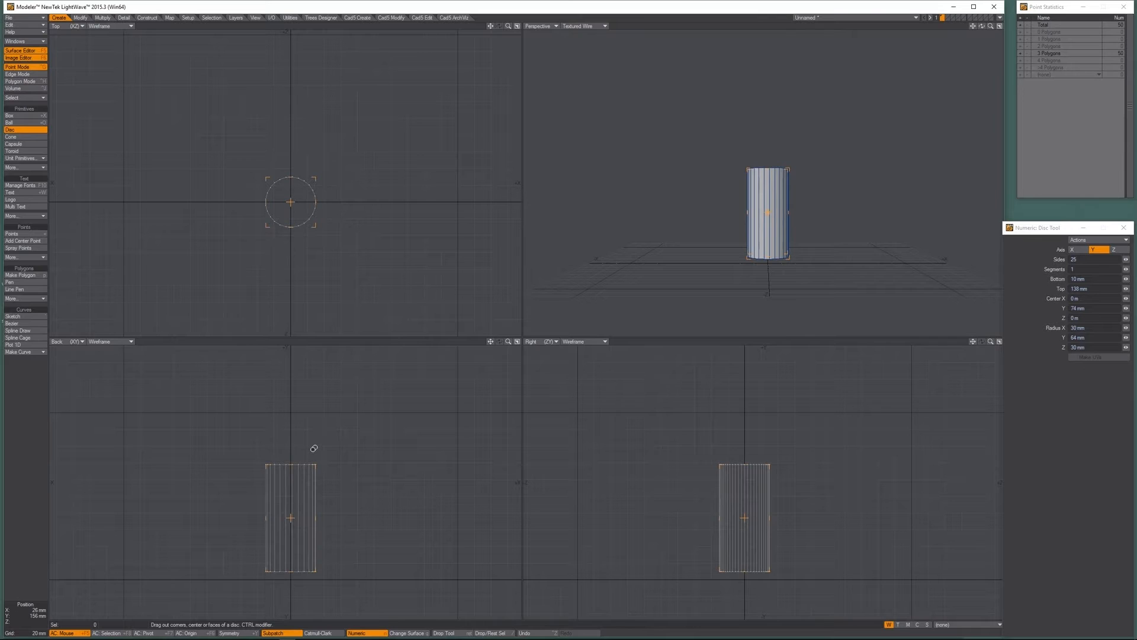
{"action": "key", "text": "Right"}
{"action": "key", "text": "Right"}
{"action": "key", "text": "Right"}
{"action": "key", "text": "Right"}
{"action": "key", "text": "Right"}
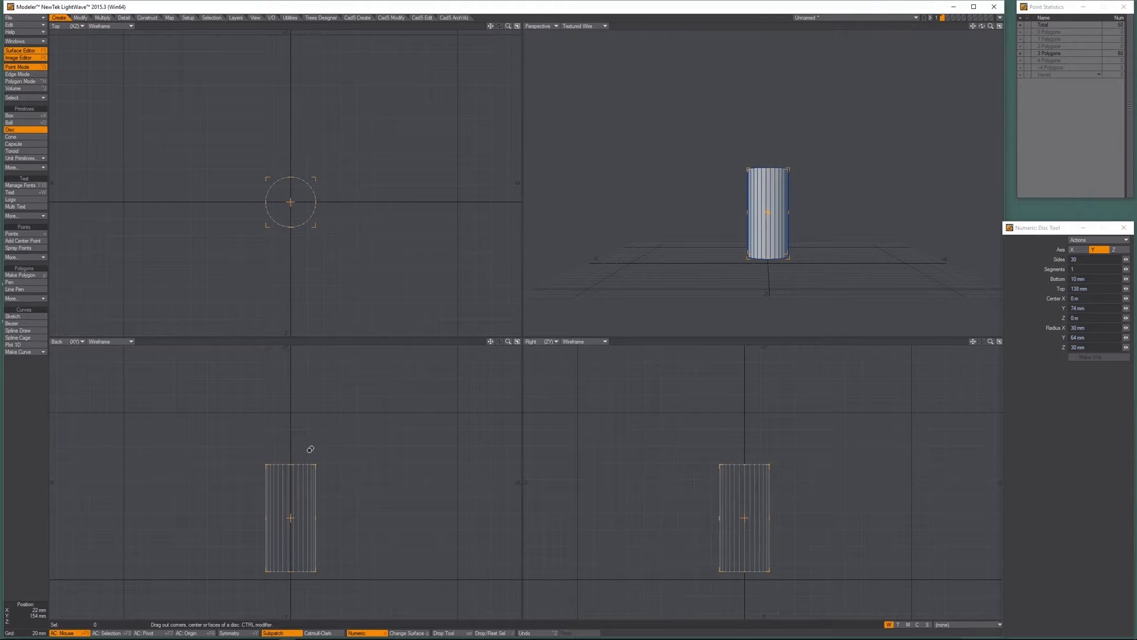
{"action": "key", "text": "Left"}
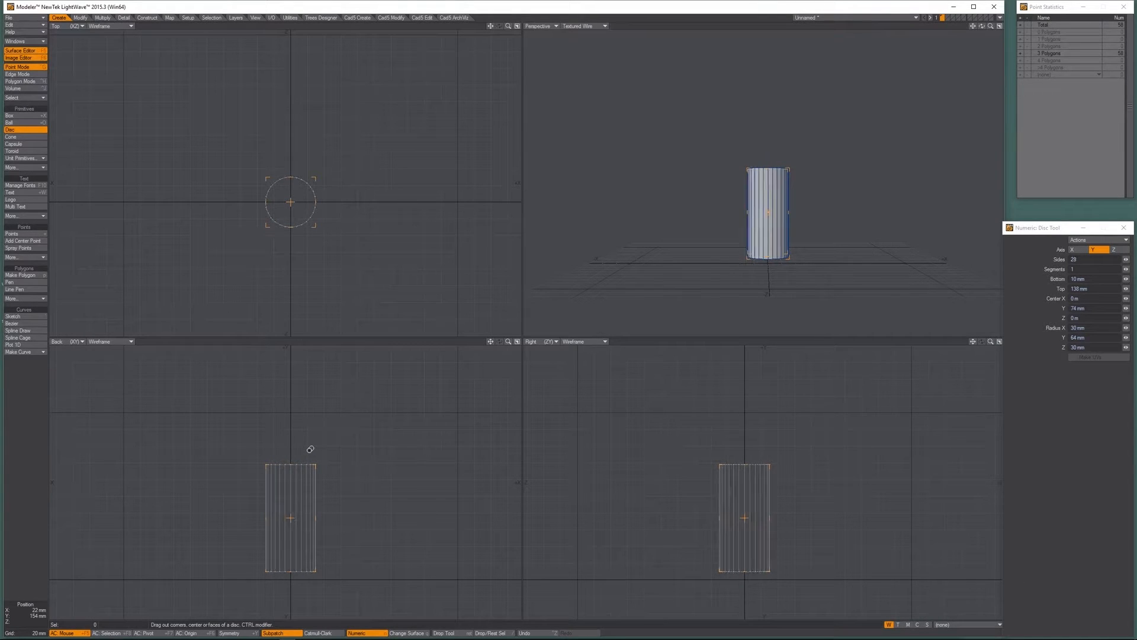
{"action": "key", "text": "Right"}
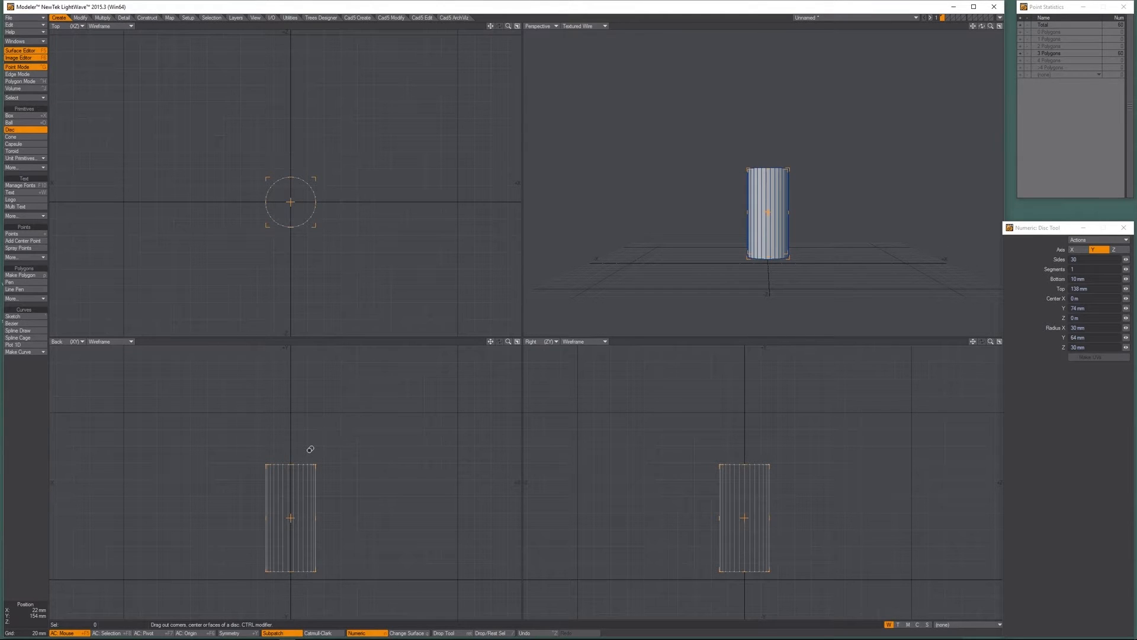
Set the cylinder's number of segments to 11.
{"action": "key", "text": "Up"}
{"action": "key", "text": "Up"}
{"action": "key", "text": "Up"}
{"action": "key", "text": "Up"}
{"action": "key", "text": "Up"}
{"action": "key", "text": "Up"}
{"action": "key", "text": "Up"}
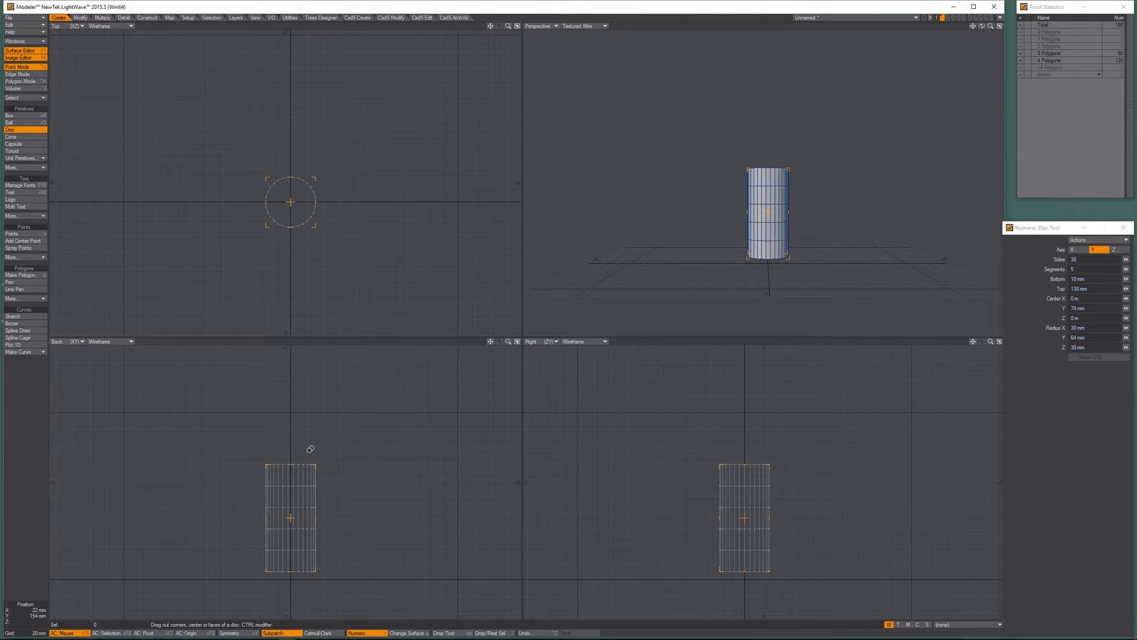
{"action": "key", "text": "Up"}
{"action": "key", "text": "Up"}
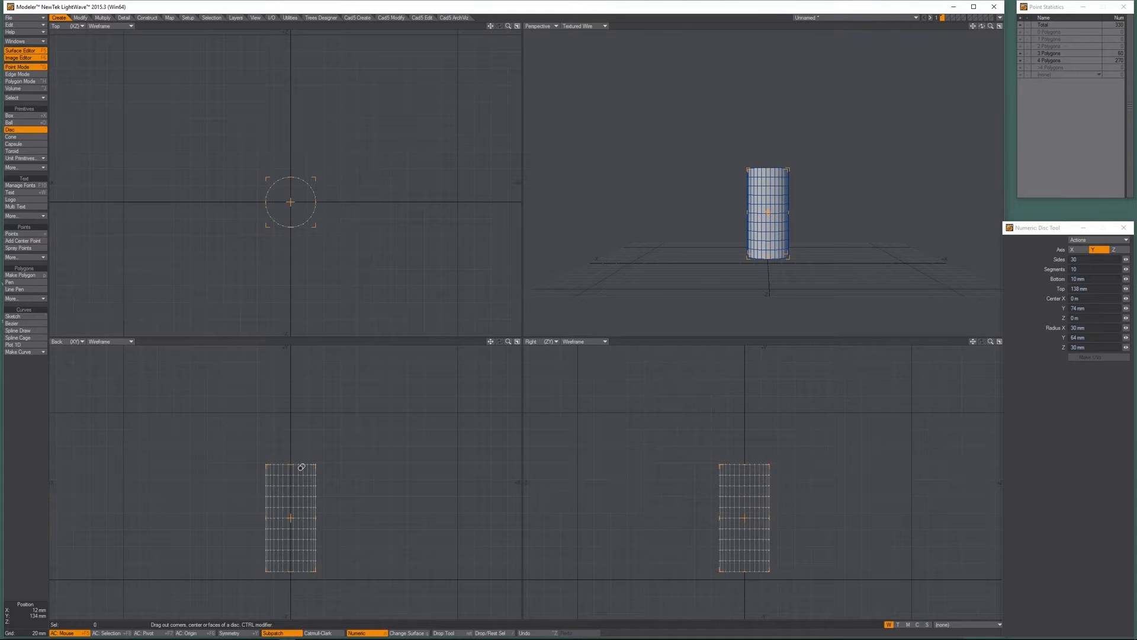
{"action": "key", "text": "Up"}
{"action": "key", "text": "Up"}
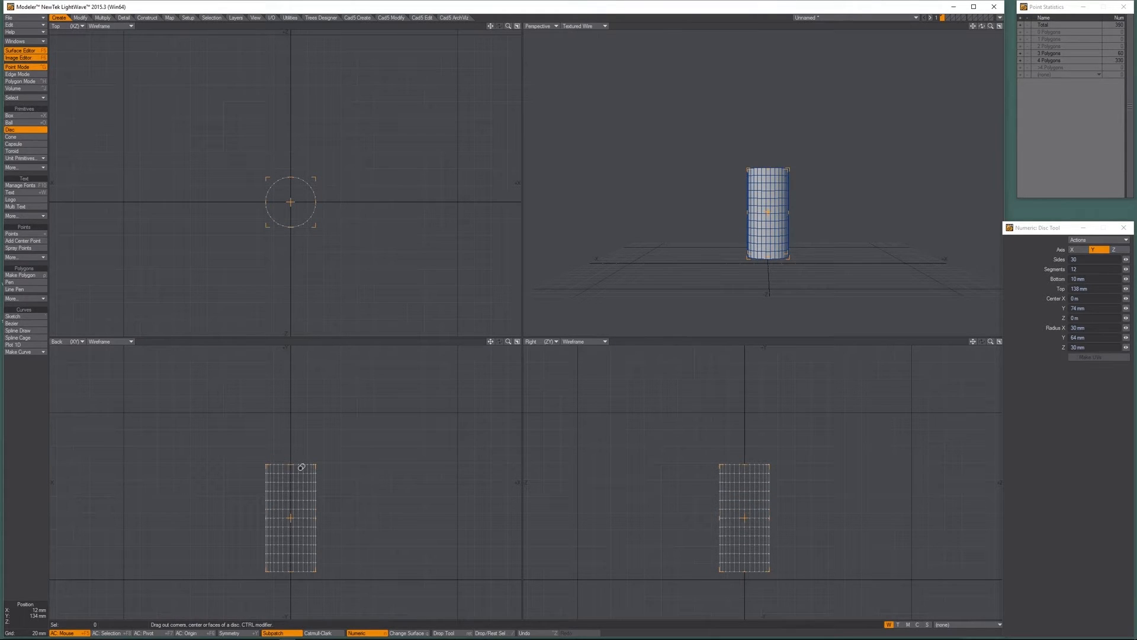
{"action": "key", "text": "Down"}
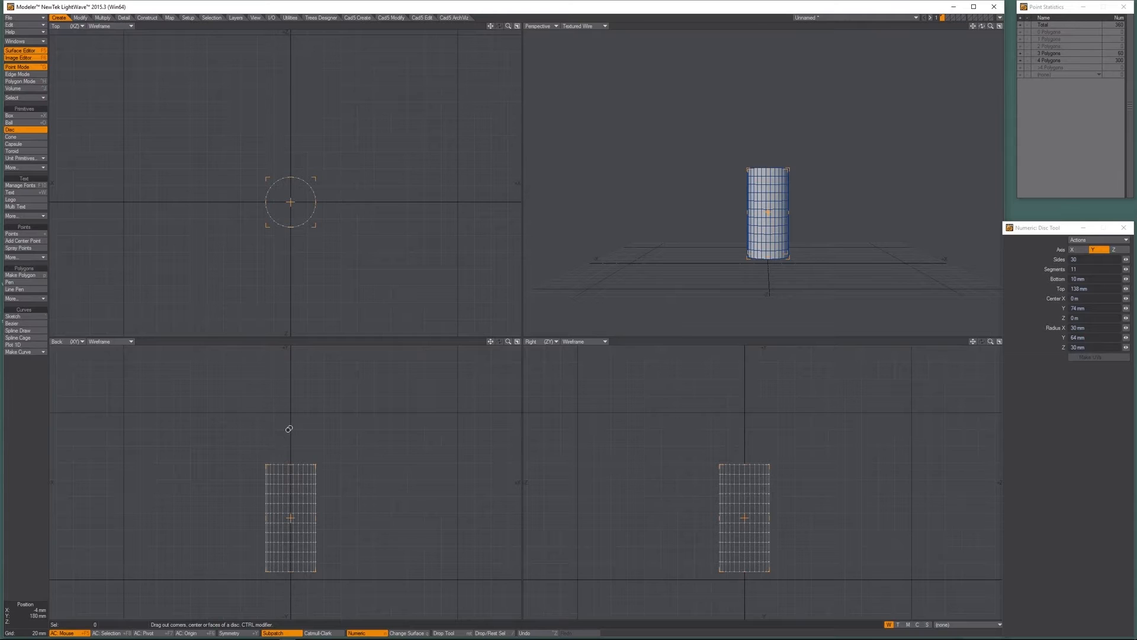
Set the cylinder's number of sides to 40 and finish creating it.
{"action": "key", "text": "Left"}
{"action": "key", "text": "Left"}
{"action": "key", "text": "Left"}
{"action": "key", "text": "Left"}
{"action": "key", "text": "Left"}
{"action": "key", "text": "Left"}
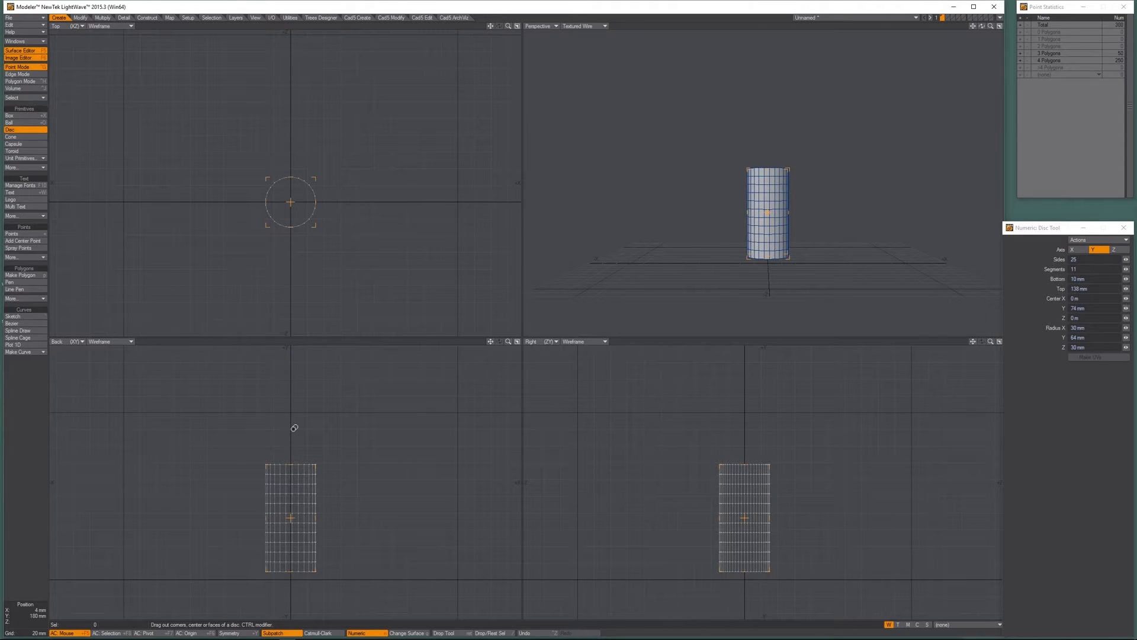
{"action": "key", "text": "Right"}
{"action": "key", "text": "Right"}
{"action": "key", "text": "Right"}
{"action": "key", "text": "Right"}
{"action": "key", "text": "Right"}
{"action": "key", "text": "Right"}
{"action": "key", "text": "Right"}
{"action": "key", "text": "Right"}
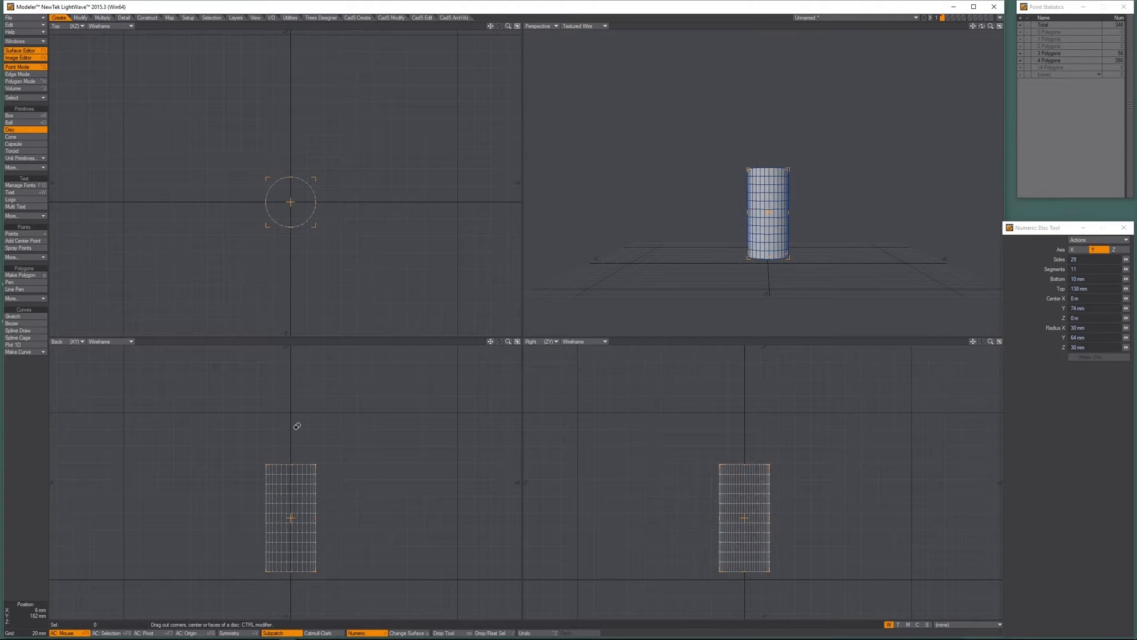
{"action": "key", "text": "Right"}
{"action": "key", "text": "Right"}
{"action": "key", "text": "Right"}
{"action": "key", "text": "Right"}
{"action": "key", "text": "Right"}
{"action": "key", "text": "Right"}
{"action": "key", "text": "Right"}
{"action": "key", "text": "Right"}
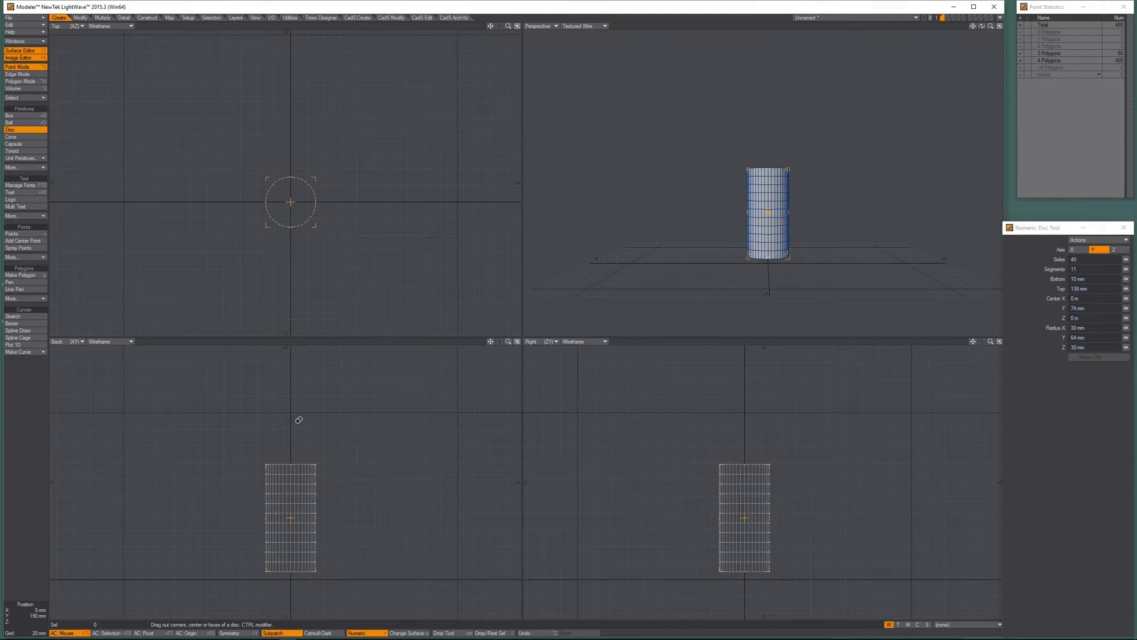
{"action": "key", "text": "space"}
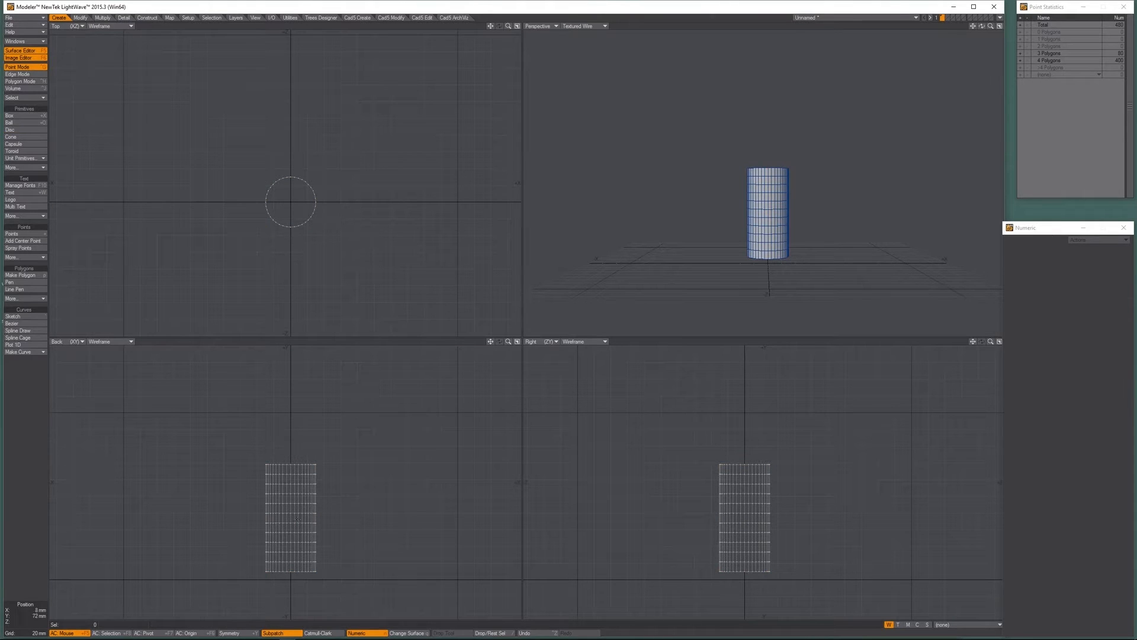
Switch from point selection to polygon mode for editing the cylinder.
{"action": "key", "text": "a"}
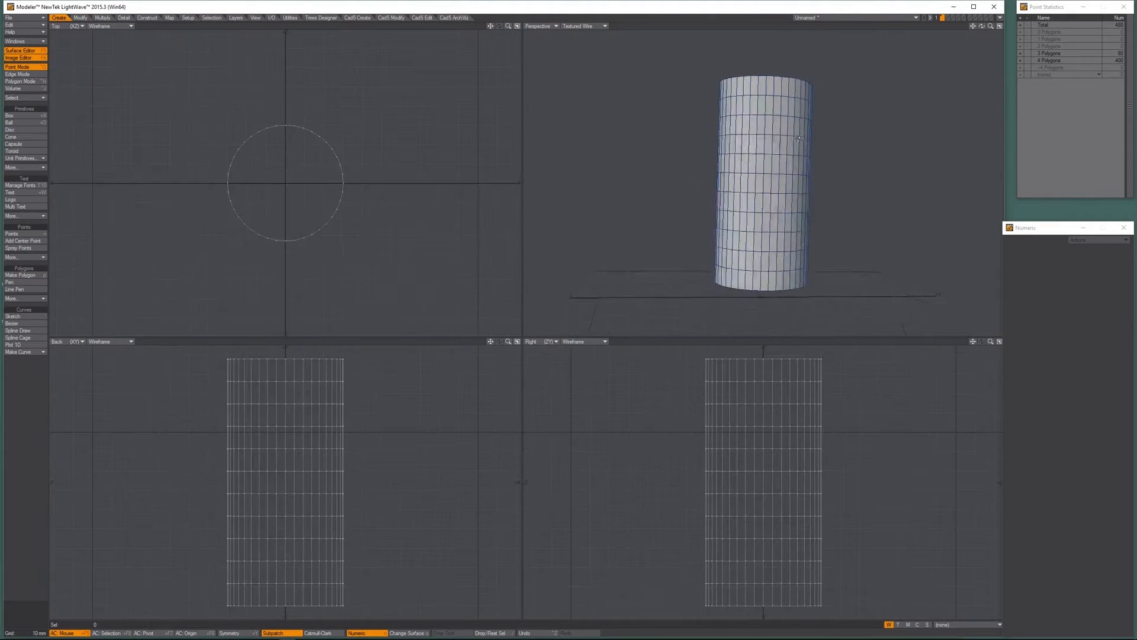
{"action": "key", "text": "space"}
{"action": "key", "text": "space"}
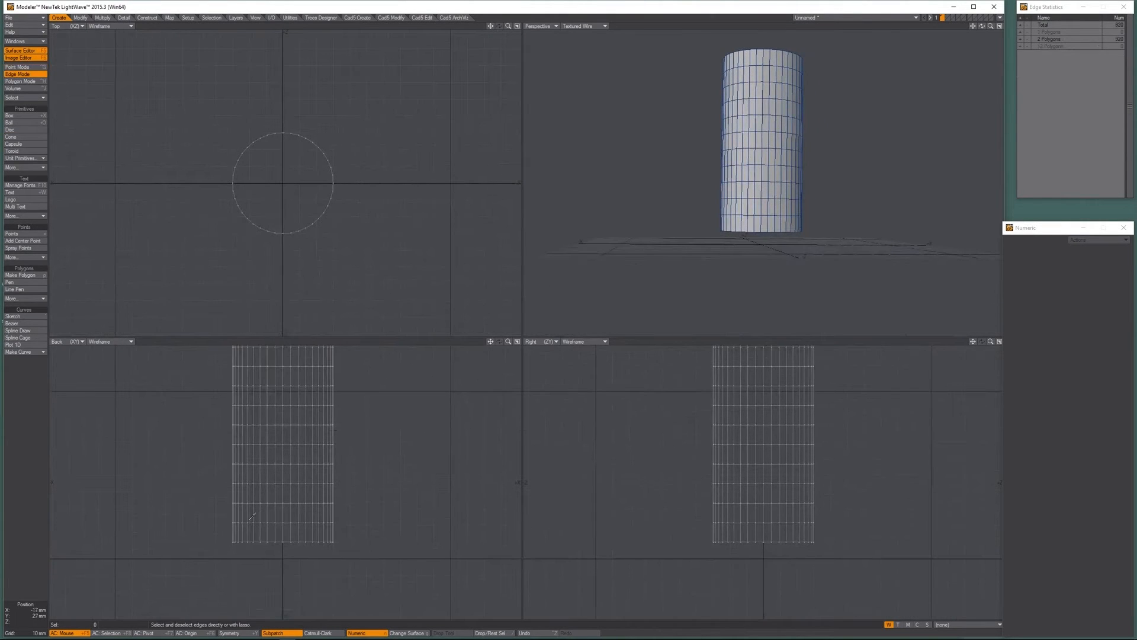
{"action": "left_click_drag", "start_coordinate": [827, 193], "coordinate": [681, 78], "text": "alt"}
{"action": "left_click_drag", "start_coordinate": [681, 78], "coordinate": [642, 145], "text": "alt+shift"}
{"action": "scroll", "coordinate": [718, 195], "scroll_direction": "up", "scroll_amount": 2}
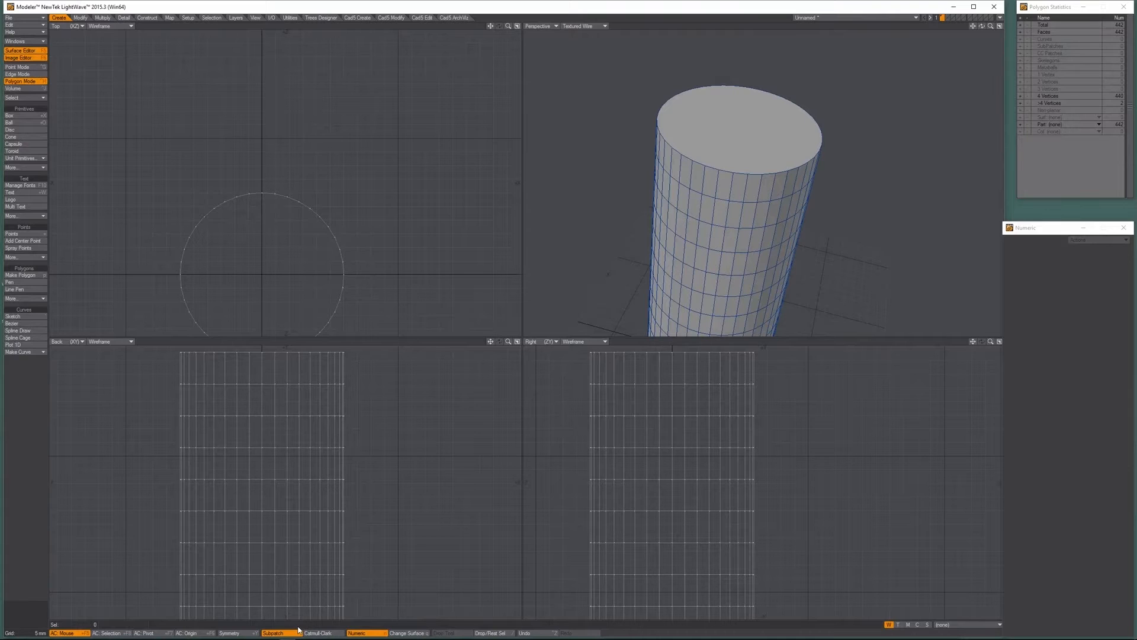
Try converting the cylinder to subpatches and switch it back to plain polygons.
{"action": "left_click", "coordinate": [742, 92]}
{"action": "left_click", "coordinate": [734, 115]}
{"action": "left_click_drag", "start_coordinate": [733, 115], "coordinate": [737, 45], "text": "alt+shift"}
{"action": "left_click_drag", "start_coordinate": [737, 45], "coordinate": [747, 96], "text": "alt"}
{"action": "left_click", "coordinate": [746, 95]}
{"action": "left_click", "coordinate": [743, 94]}
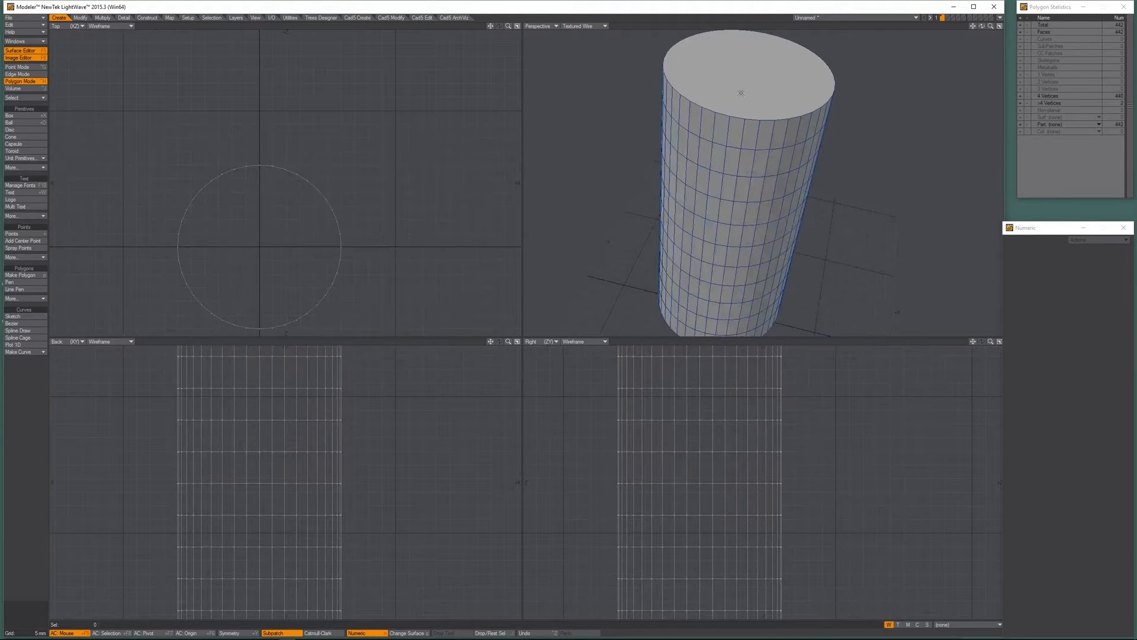
{"action": "key", "text": "Tab"}
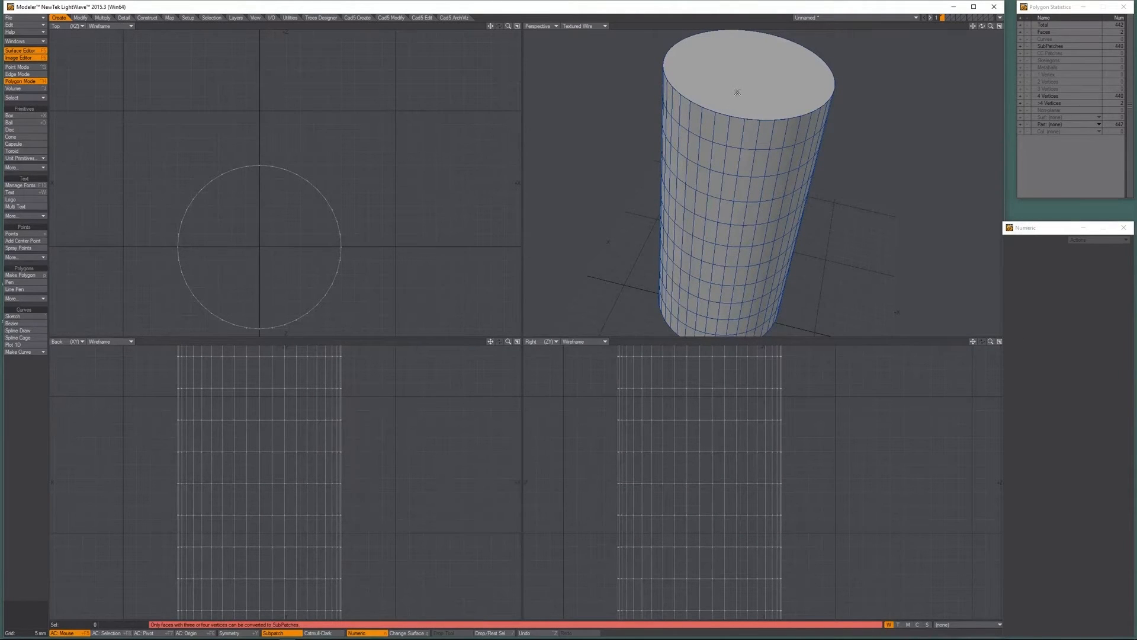
{"action": "key", "text": "Tab"}
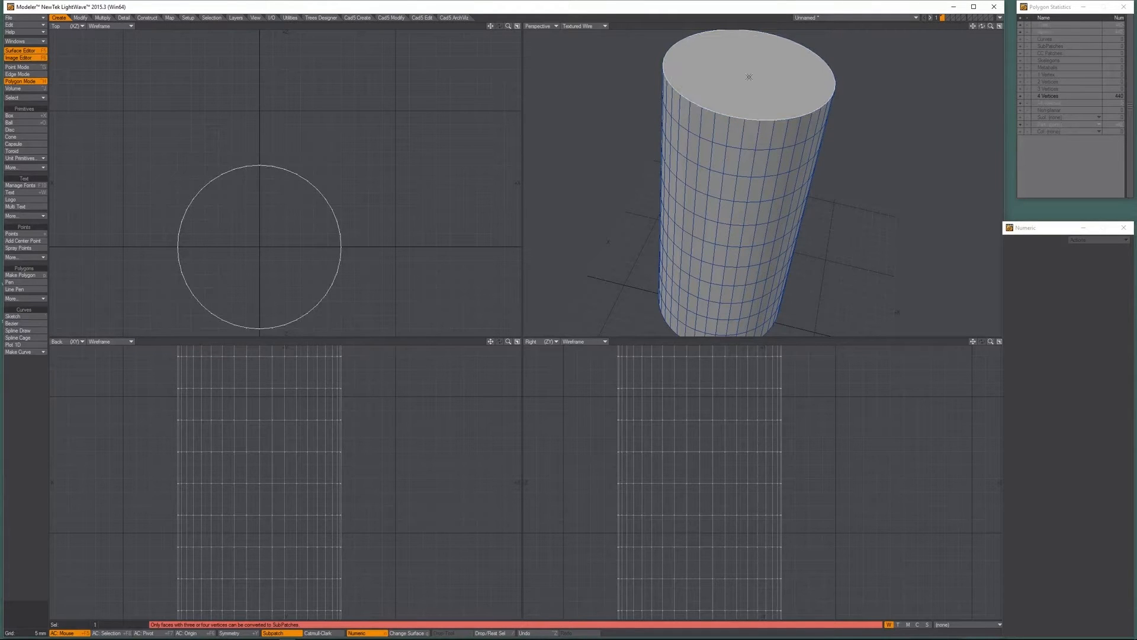
Select the cylinder's bottom cap and bevel it slightly downward without any inset.
{"action": "left_click_drag", "start_coordinate": [268, 198], "coordinate": [324, 6], "text": "alt"}
{"action": "left_click_drag", "start_coordinate": [315, 462], "coordinate": [277, 255], "text": "alt"}
{"action": "left_click_drag", "start_coordinate": [251, 464], "coordinate": [236, 413], "text": "ctrl+alt"}
{"action": "left_click_drag", "start_coordinate": [236, 413], "coordinate": [252, 439], "text": "alt"}
{"action": "mouse_move", "coordinate": [187, 443]}
{"action": "right_mouse_down"}
{"action": "mouse_move", "coordinate": [459, 516]}
{"action": "mouse_move", "coordinate": [441, 422]}
{"action": "right_mouse_up"}
{"action": "left_click_drag", "start_coordinate": [414, 427], "coordinate": [278, 461], "text": "ctrl+alt"}
{"action": "key", "text": "b"}
{"action": "left_click_drag", "start_coordinate": [210, 452], "coordinate": [210, 457]}
{"action": "key", "text": "space"}
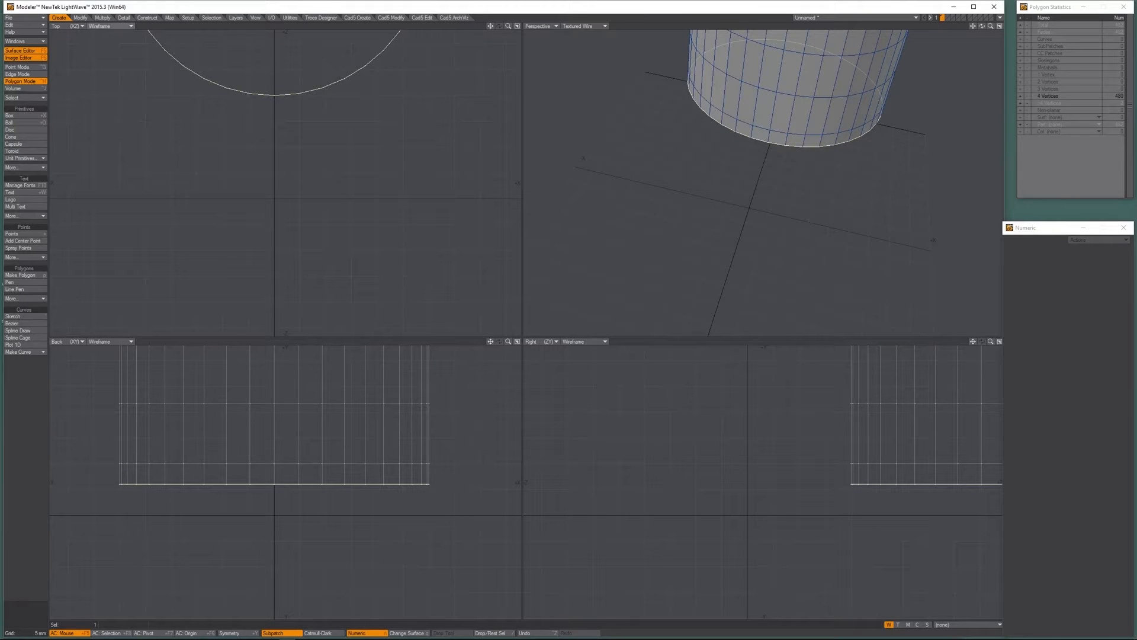
Bevel the bottom cap again with a 3.8 mm shift and a 2 mm inset.
{"action": "left_click", "coordinate": [80, 17]}
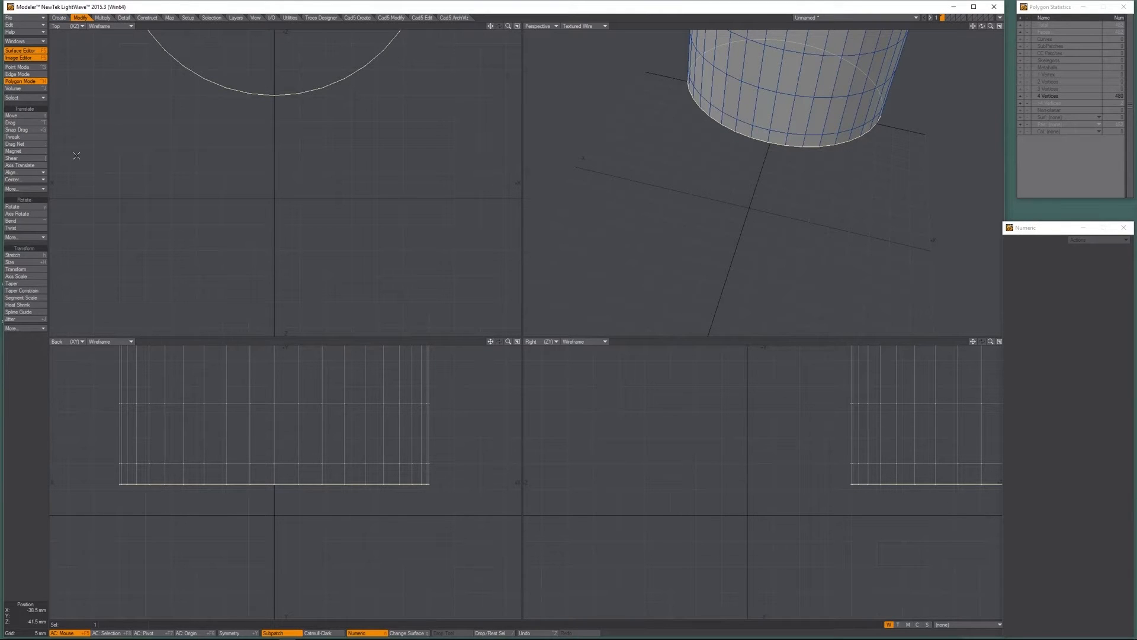
{"action": "left_click", "coordinate": [102, 17]}
{"action": "left_click", "coordinate": [37, 116]}
{"action": "left_click_drag", "start_coordinate": [271, 492], "coordinate": [264, 474]}
{"action": "scroll", "coordinate": [261, 514], "scroll_direction": "up", "scroll_amount": 2}
{"action": "scroll", "coordinate": [165, 508], "scroll_direction": "up", "scroll_amount": 2}
{"action": "left_click_drag", "start_coordinate": [255, 541], "coordinate": [251, 535]}
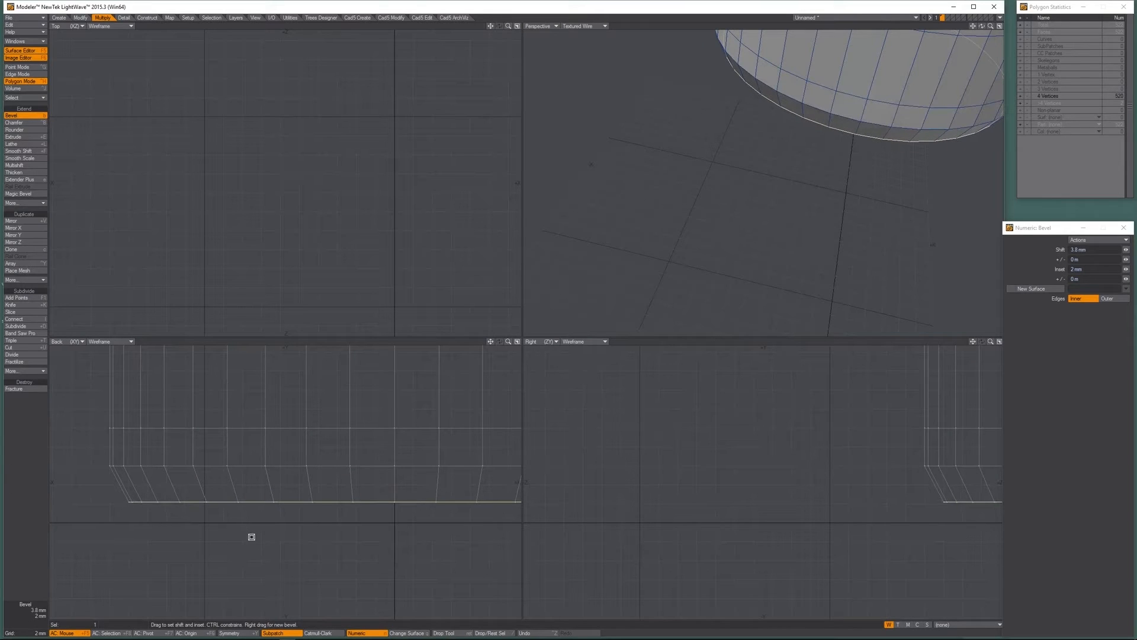
Bevel the bottom cap once more down to ground level with an inset of about 4 mm.
{"action": "double_click", "coordinate": [44, 118]}
{"action": "left_click_drag", "start_coordinate": [365, 549], "coordinate": [329, 525]}
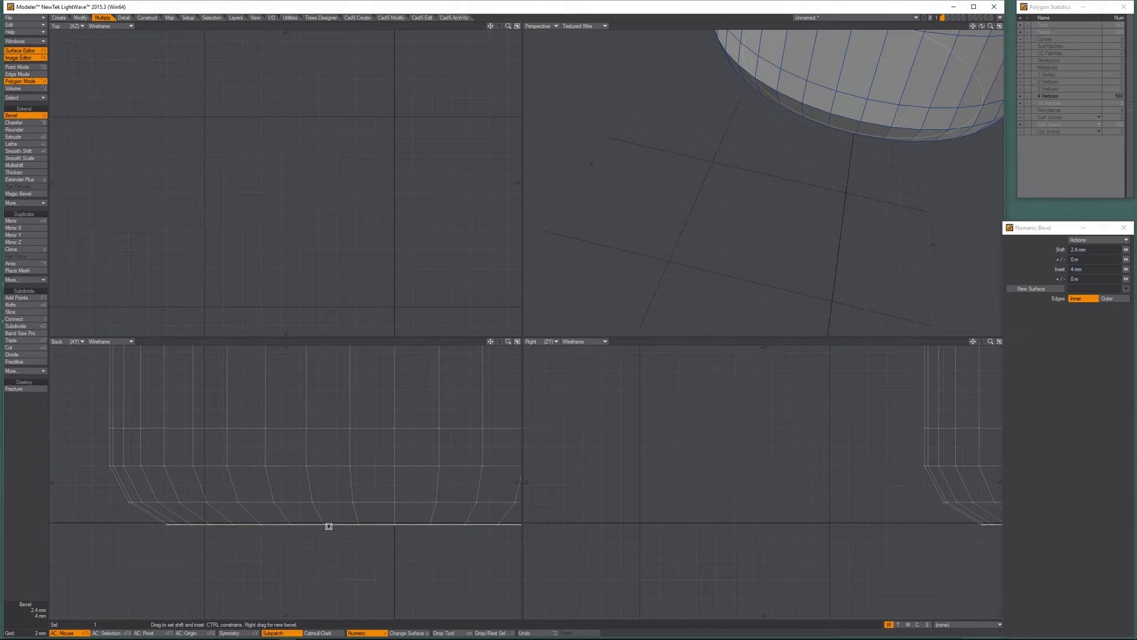
{"action": "key", "text": "space"}
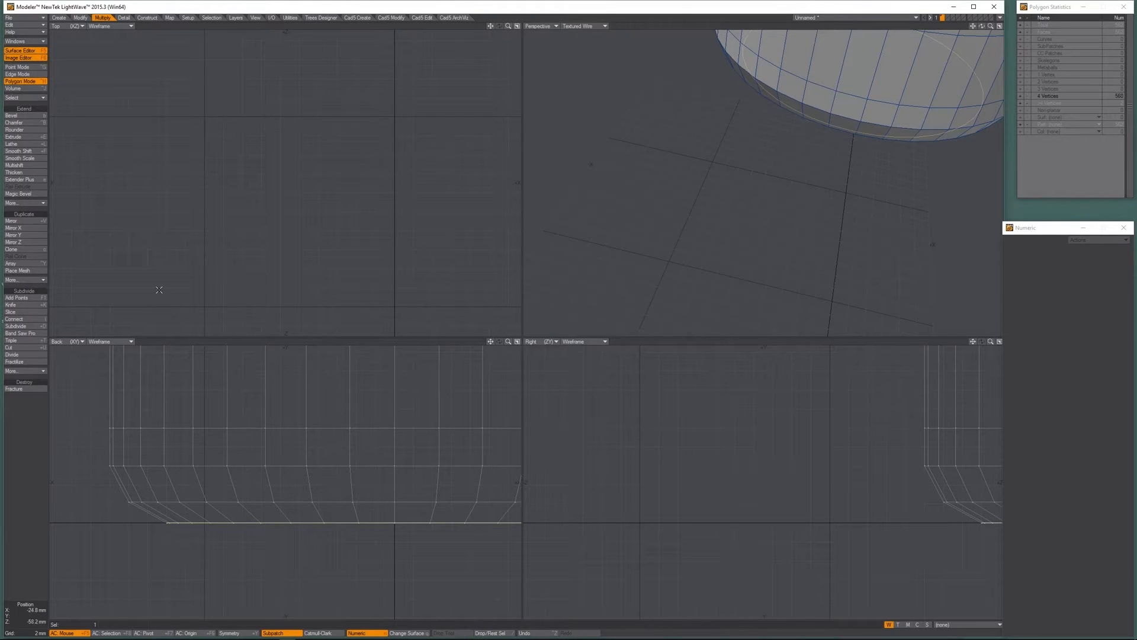
Inset the bottom cap by 1.7 mm using a bevel with zero shift.
{"action": "key", "text": "shift+a"}
{"action": "left_click_drag", "start_coordinate": [690, 269], "coordinate": [670, 213], "text": "alt"}
{"action": "left_click_drag", "start_coordinate": [652, 220], "coordinate": [678, 221], "text": "ctrl+alt"}
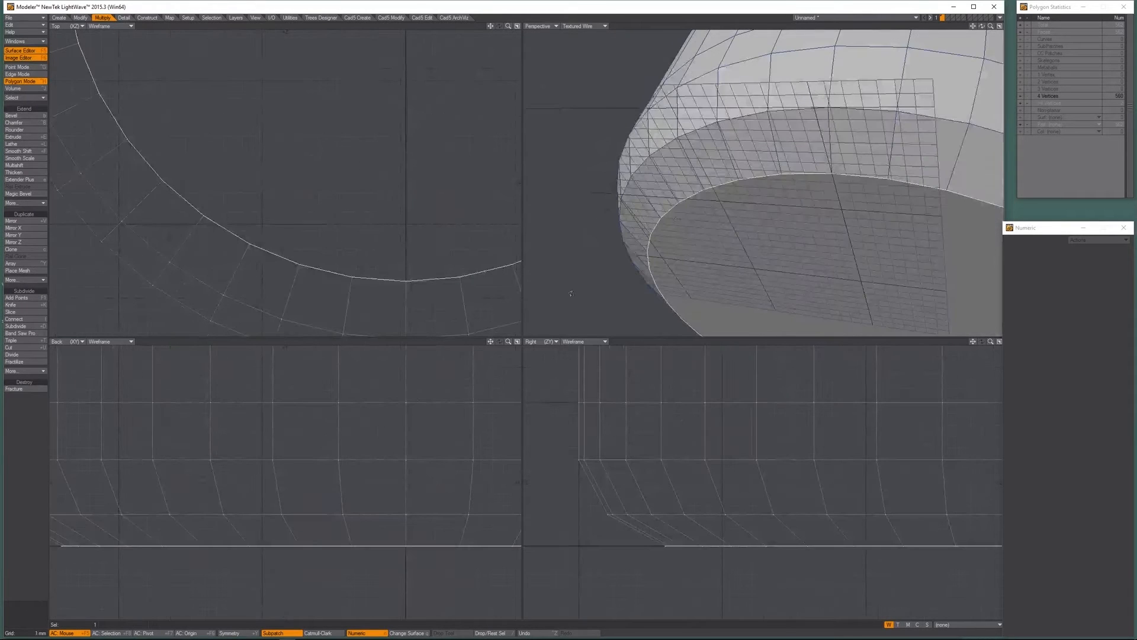
{"action": "key", "text": "b"}
{"action": "left_click_drag", "start_coordinate": [190, 521], "coordinate": [228, 521], "text": "alt+shift"}
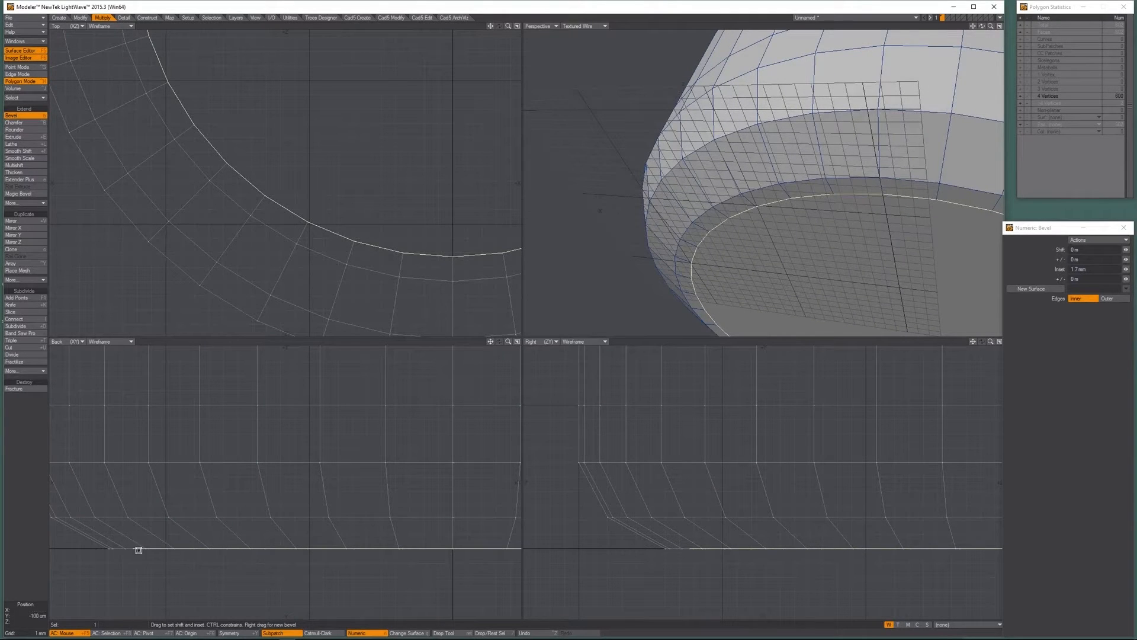
{"action": "key", "text": "space"}
Preview the whole model as subpatches, revert to polygons and reselect the bottom cap.
{"action": "left_click", "coordinate": [182, 556]}
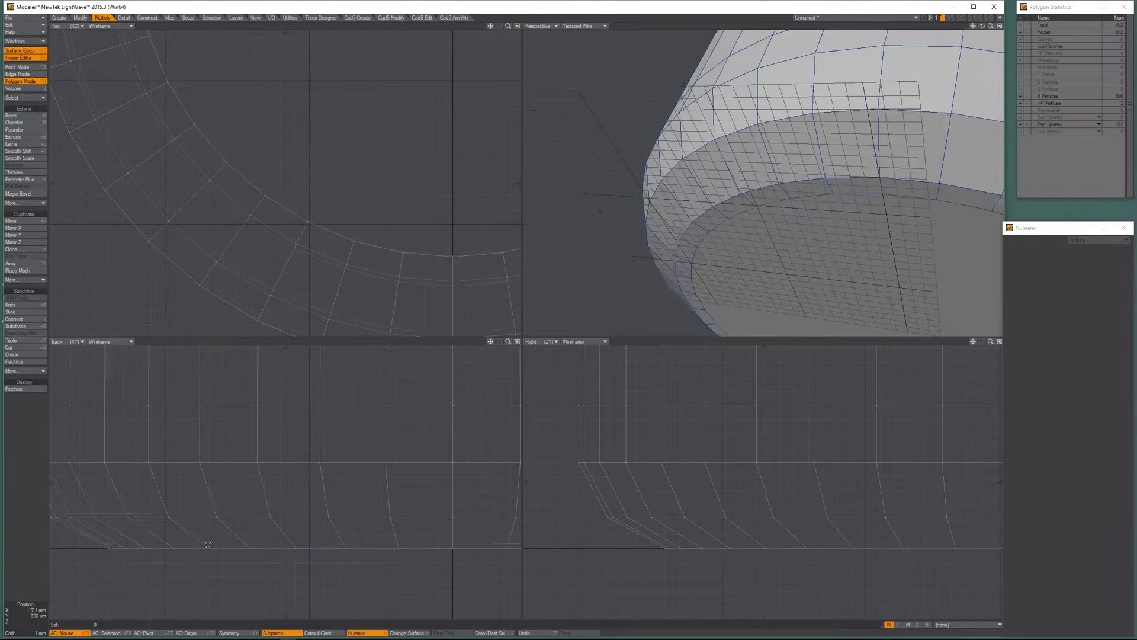
{"action": "key", "text": "Tab"}
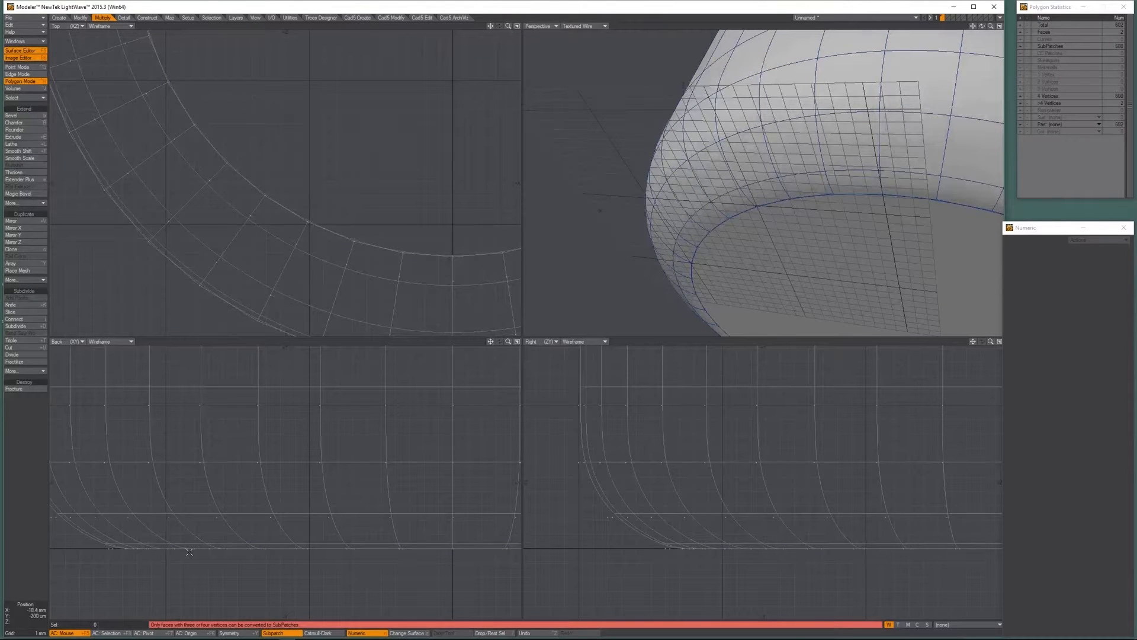
{"action": "key", "text": "Tab"}
{"action": "left_click", "coordinate": [218, 554]}
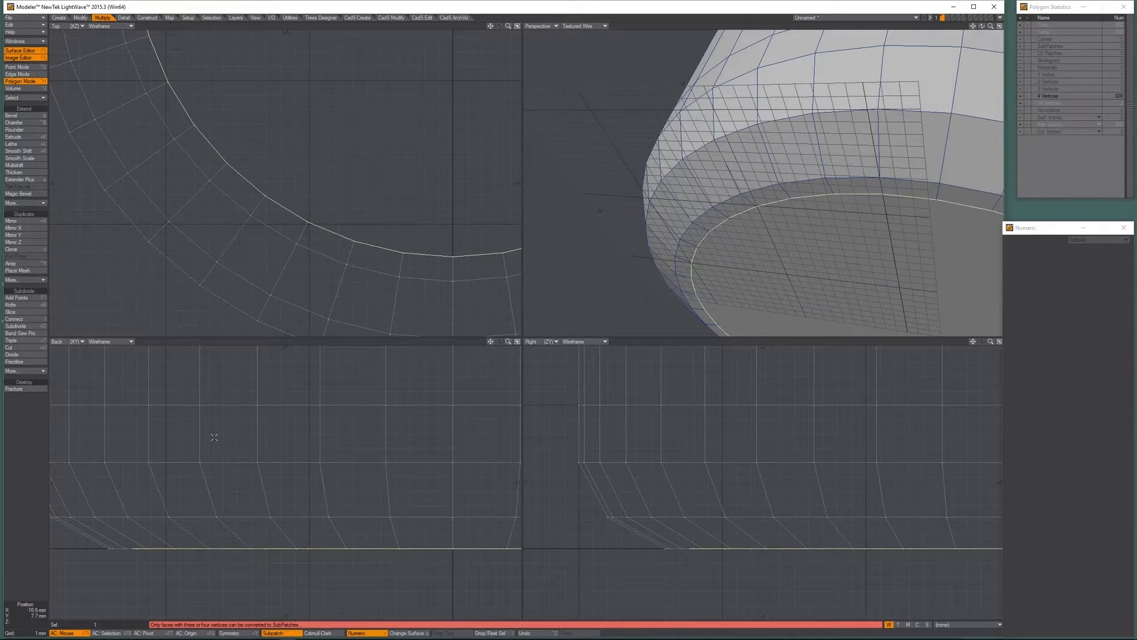
Bevel a second narrow inset ring on the bottom cap at the same height.
{"action": "key", "text": "b"}
{"action": "left_click_drag", "start_coordinate": [218, 553], "coordinate": [201, 556]}
{"action": "key", "text": "space"}
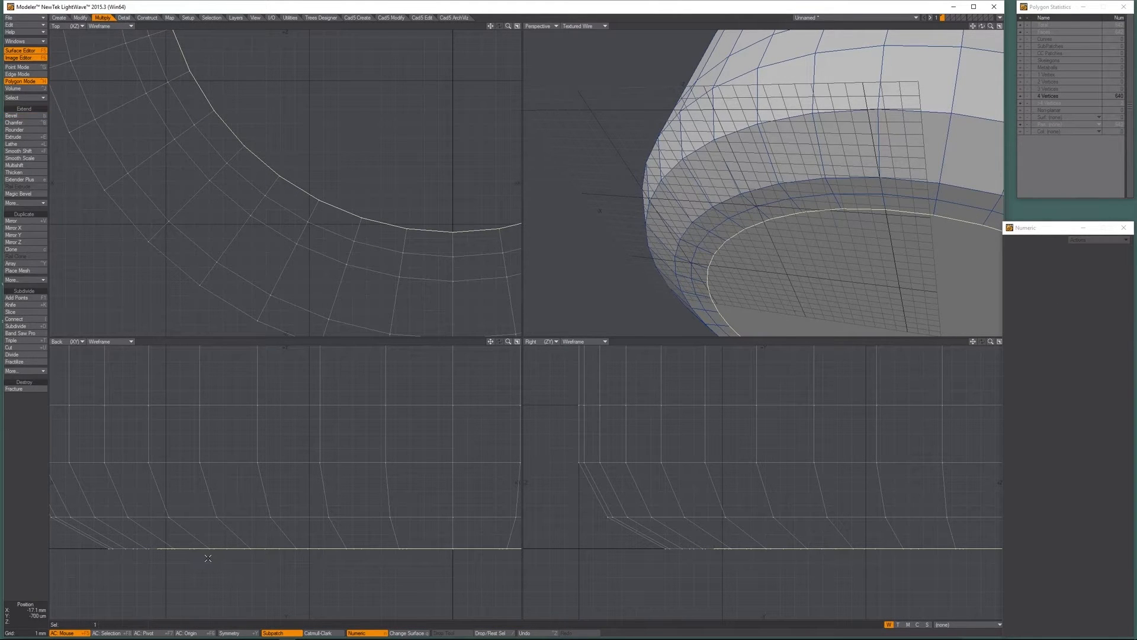
Bevel the bottom cap inward and upward to form a shallow recess in the base.
{"action": "key", "text": "b"}
{"action": "left_click_drag", "start_coordinate": [234, 563], "coordinate": [166, 577]}
{"action": "scroll", "coordinate": [206, 576], "scroll_direction": "down", "scroll_amount": 8}
{"action": "scroll", "coordinate": [282, 575], "scroll_direction": "up", "scroll_amount": 5}
{"action": "key", "text": "space"}
Bevel the bottom cap further inward and upward to extend the sloped recess toward the centre of the base.
{"action": "key", "text": "b"}
{"action": "scroll", "coordinate": [237, 575], "scroll_direction": "up", "scroll_amount": 5}
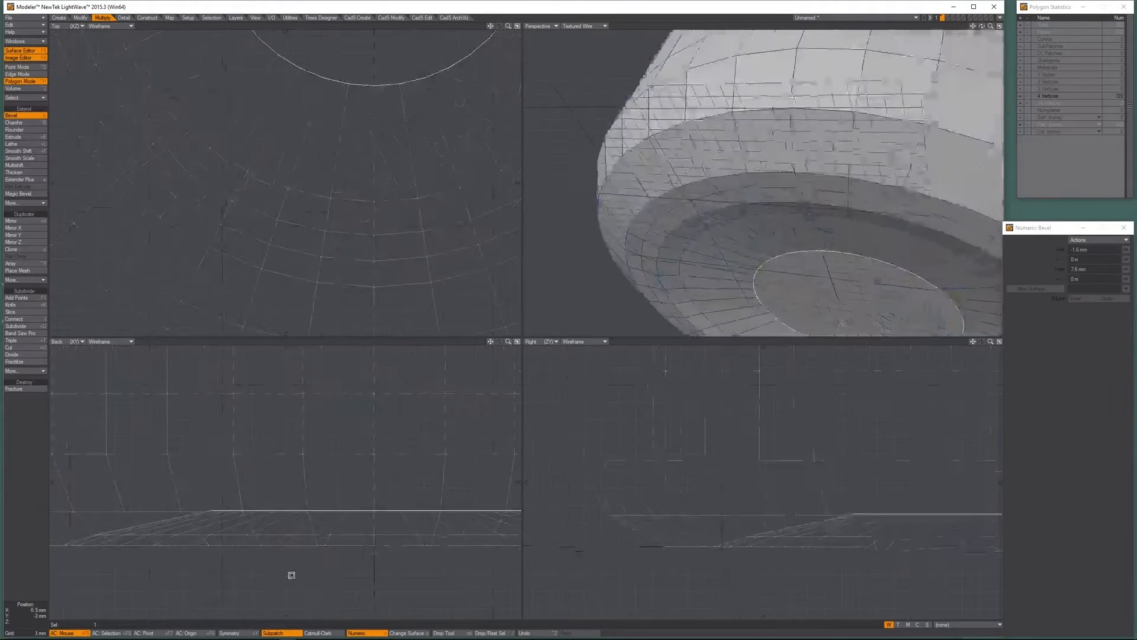
{"action": "left_click_drag", "start_coordinate": [267, 578], "coordinate": [254, 578]}
Bevel two narrow inset rings into the recess's centre cap at the same height and clear the selection.
{"action": "key", "text": "b"}
{"action": "key", "text": "b"}
{"action": "left_click_drag", "start_coordinate": [302, 573], "coordinate": [266, 570]}
{"action": "key", "text": "b"}
{"action": "left_click", "coordinate": [827, 323]}
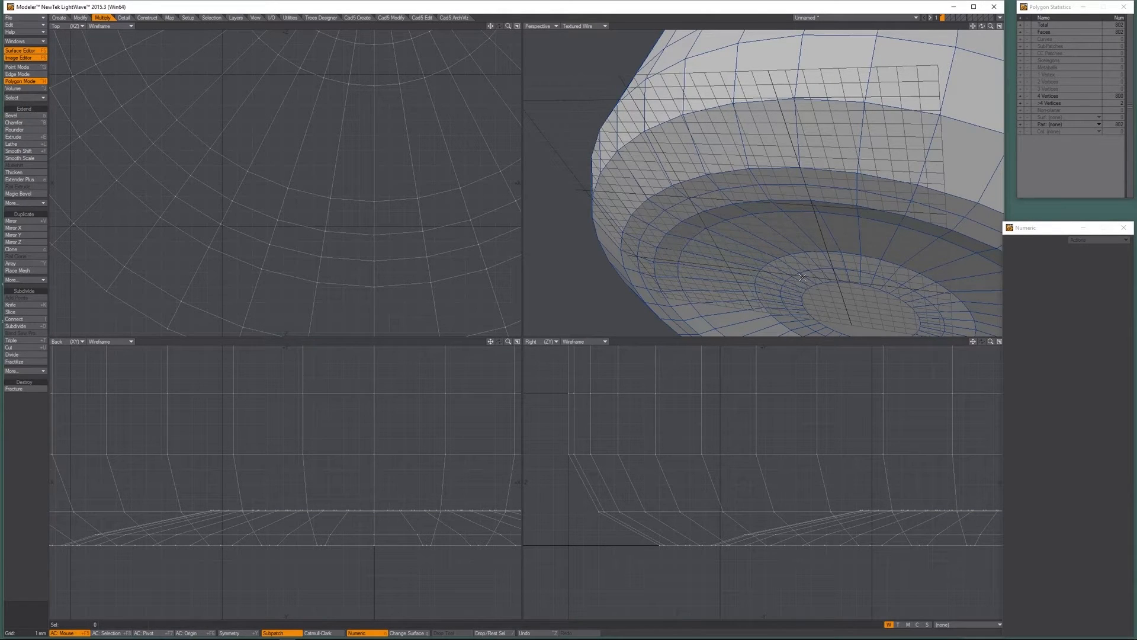
Preview the model as subpatches, examine the recessed base and revert to polygons.
{"action": "key", "text": "Tab"}
{"action": "key", "text": "a"}
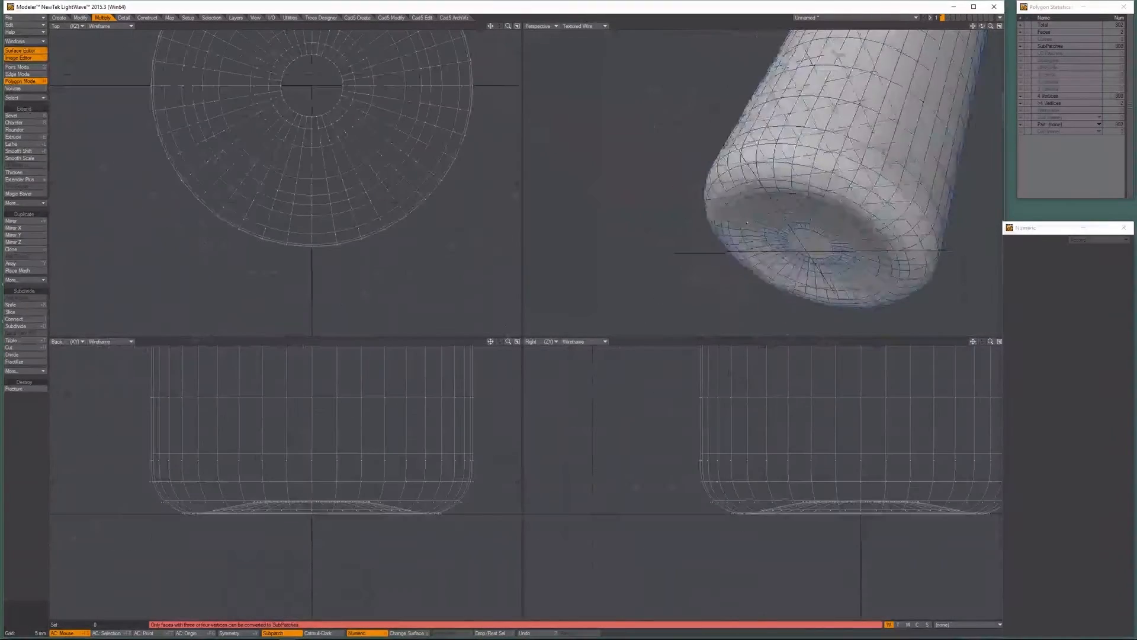
{"action": "scroll", "coordinate": [811, 180], "scroll_direction": "up", "scroll_amount": 3}
{"action": "left_click_drag", "start_coordinate": [811, 180], "coordinate": [820, 204], "text": "alt"}
{"action": "key", "text": "Tab"}
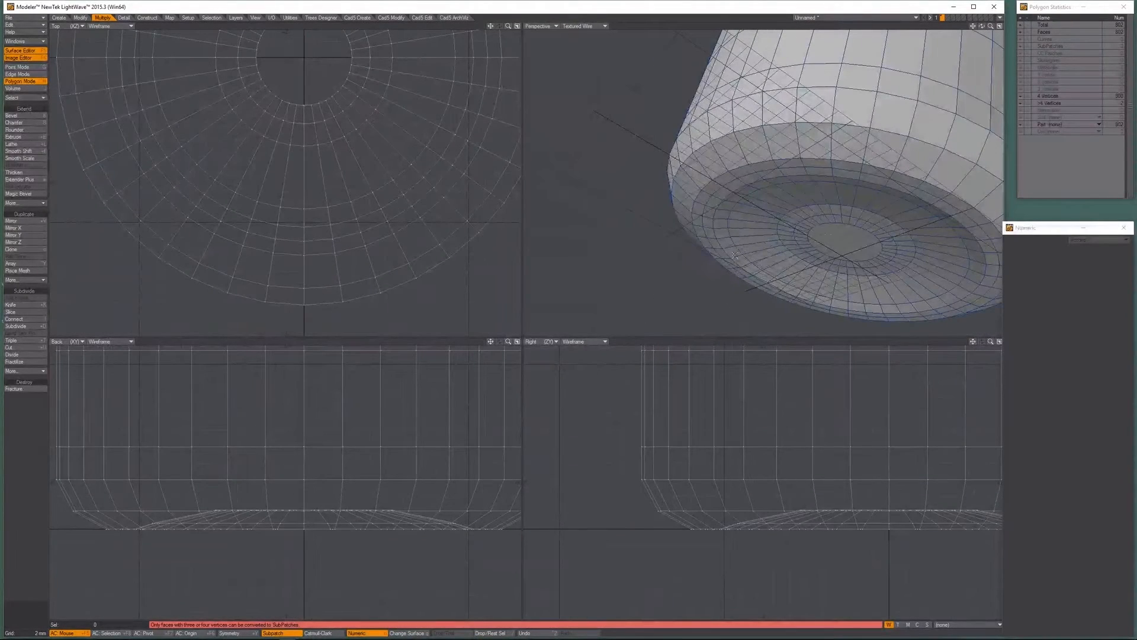
{"action": "left_click_drag", "start_coordinate": [754, 216], "coordinate": [769, 264]}
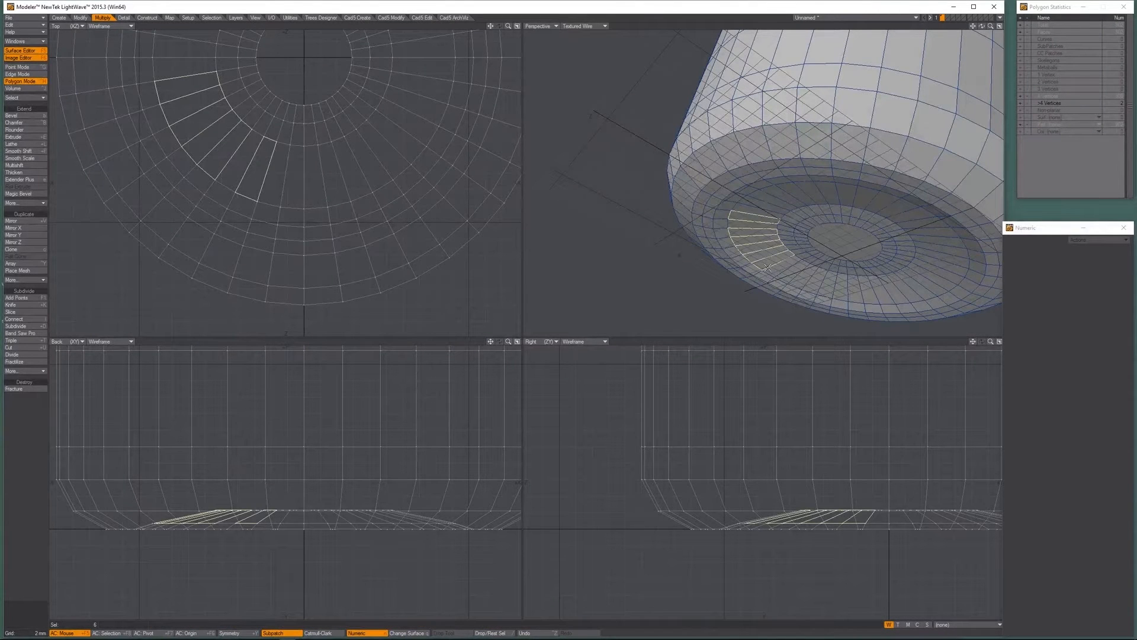
{"action": "key", "text": "ctrl+l"}
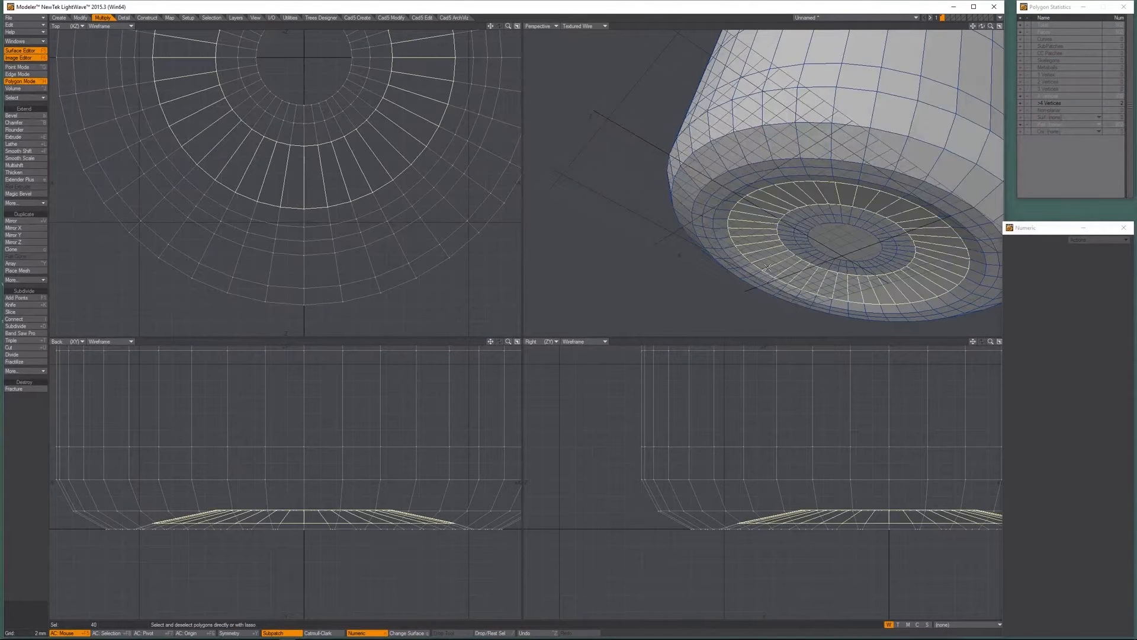
{"action": "left_click", "coordinate": [628, 283]}
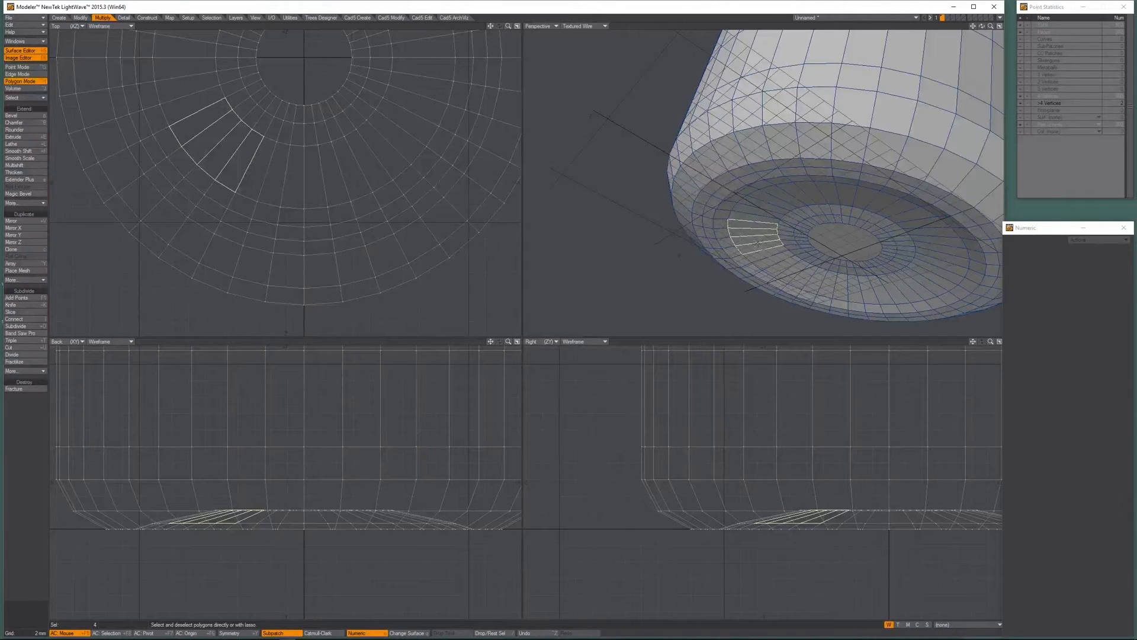
Select the recess's sloped ring, both inner rings and centre cap, and move them up about 1.8 mm.
{"action": "key", "text": "]"}
{"action": "left_click_drag", "start_coordinate": [811, 211], "coordinate": [789, 221], "text": "shift"}
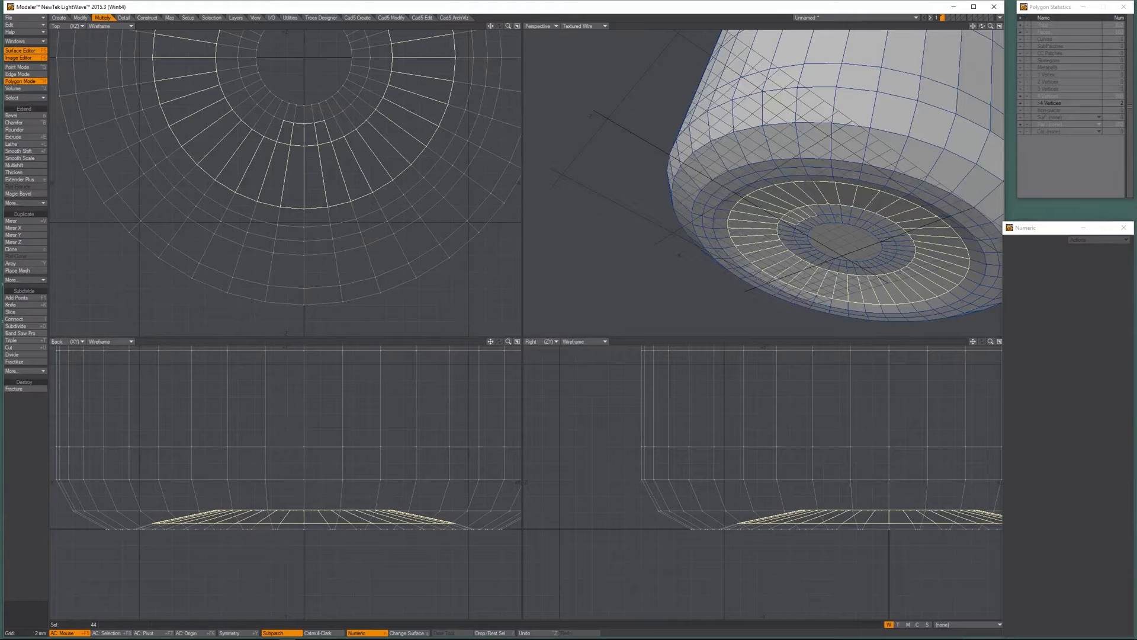
{"action": "left_click", "coordinate": [209, 19]}
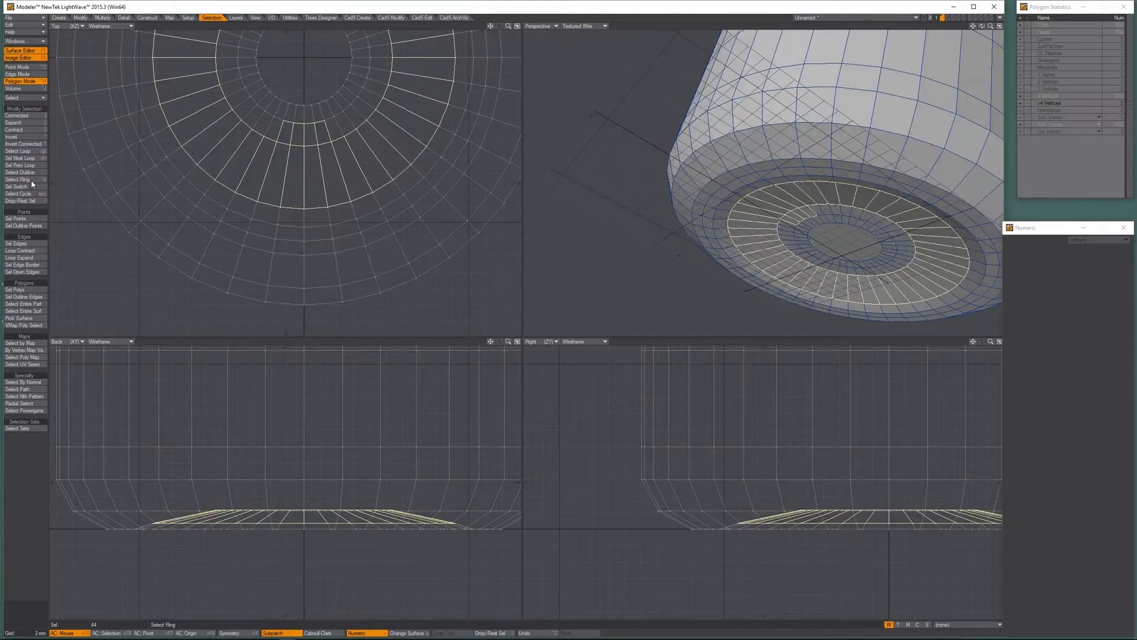
{"action": "left_click", "coordinate": [38, 149]}
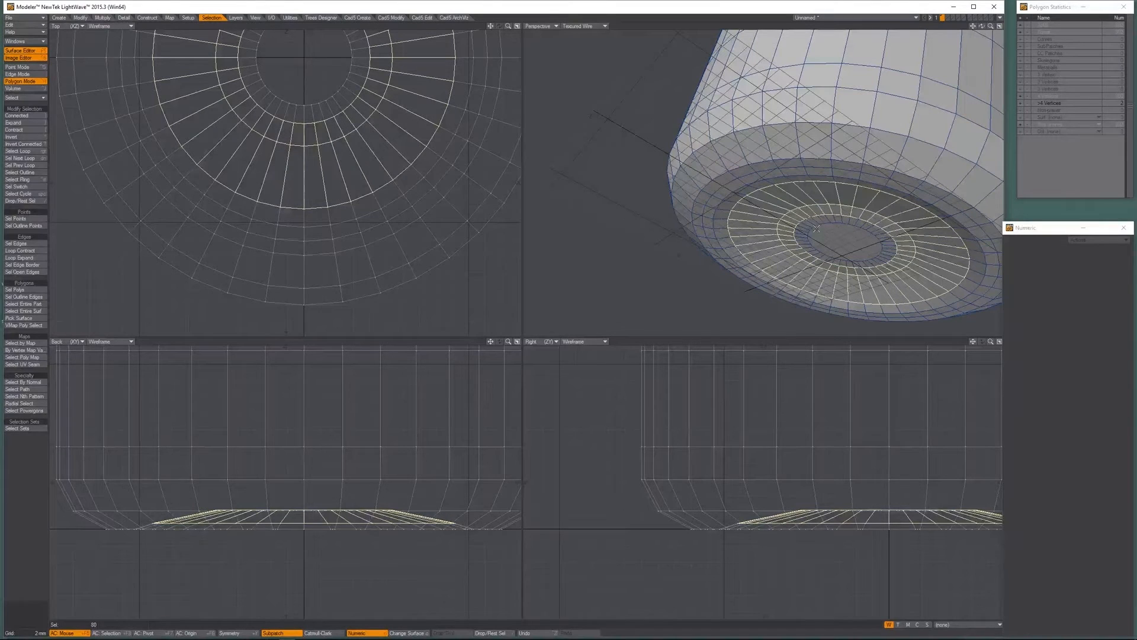
{"action": "key", "text": "Up"}
{"action": "mouse_move", "coordinate": [375, 80]}
{"action": "right_mouse_down"}
{"action": "mouse_move", "coordinate": [242, 36]}
{"action": "mouse_move", "coordinate": [314, 289]}
{"action": "mouse_move", "coordinate": [354, 90]}
{"action": "right_mouse_up"}
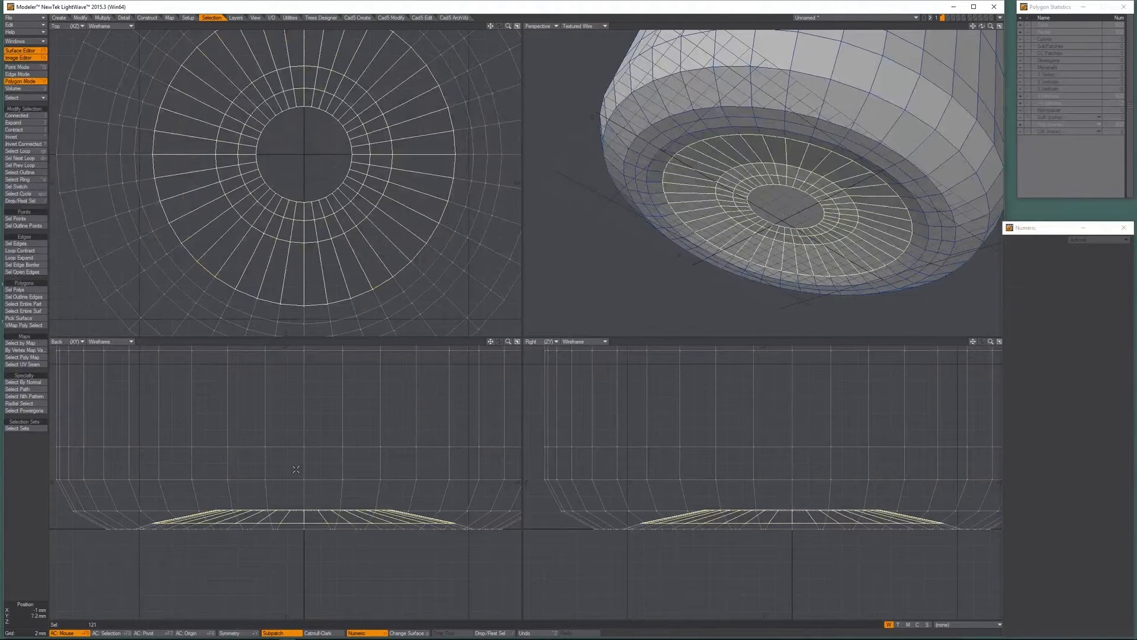
{"action": "key", "text": "t"}
{"action": "mouse_move", "coordinate": [315, 499]}
{"action": "left_mouse_down"}
{"action": "mouse_move", "coordinate": [315, 468]}
{"action": "mouse_move", "coordinate": [315, 485]}
{"action": "left_mouse_up"}
{"action": "key", "text": "Return"}
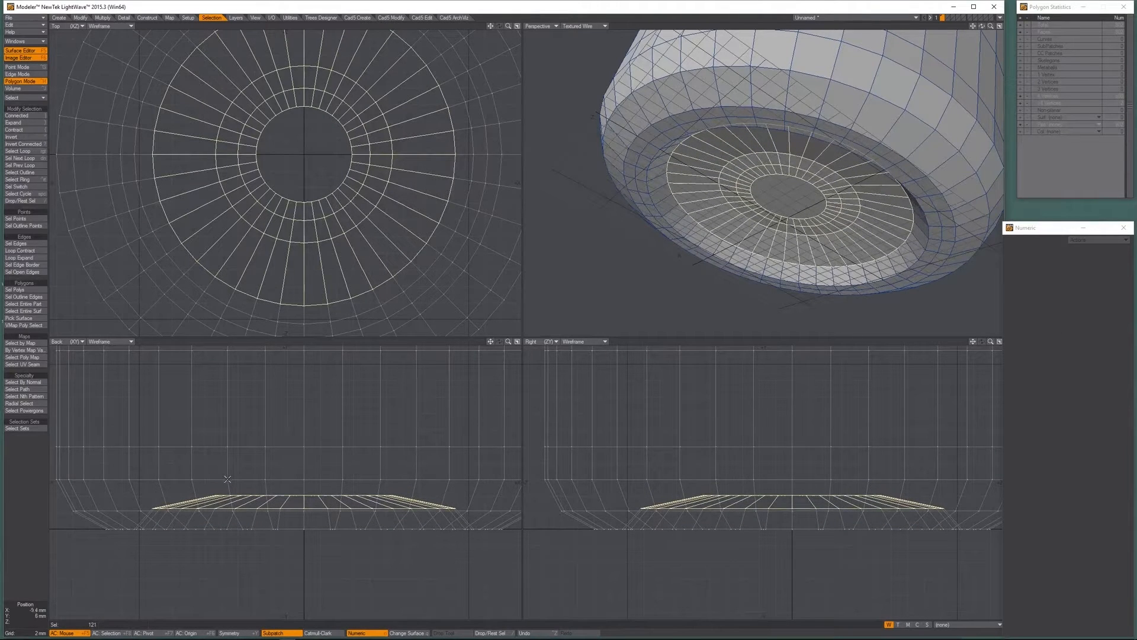
Isolate the recess polygons, move the points of the flat centre up 2 mm and unhide the rest of the model.
{"action": "key", "text": "="}
{"action": "key", "text": "slash"}
{"action": "key", "text": "ctrl+g"}
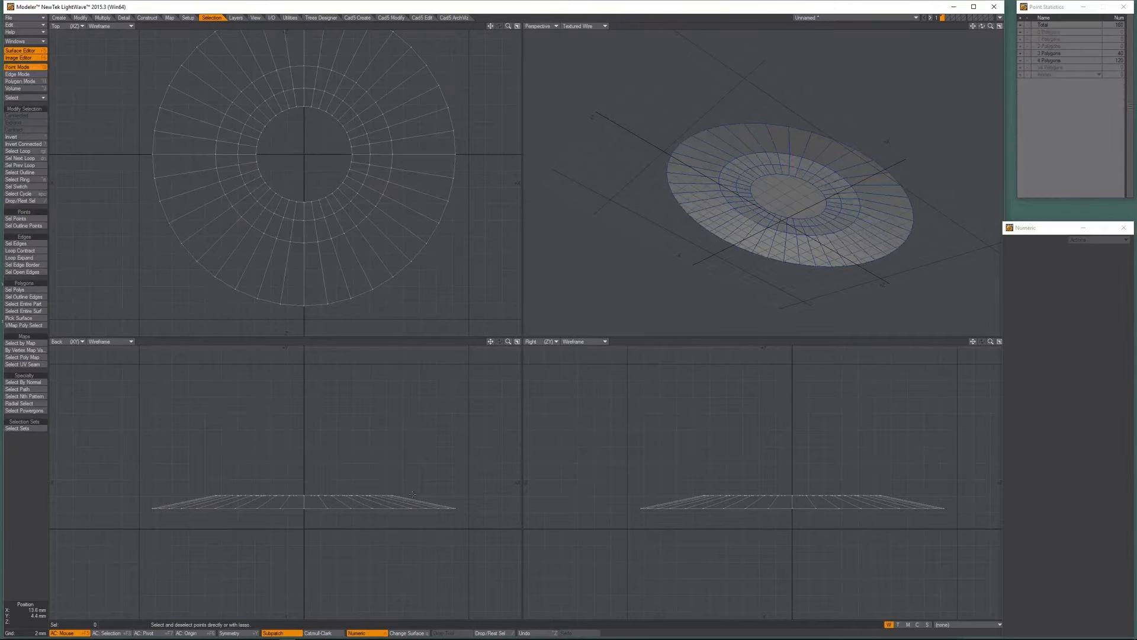
{"action": "mouse_move", "coordinate": [428, 489]}
{"action": "right_mouse_down"}
{"action": "mouse_move", "coordinate": [176, 454]}
{"action": "mouse_move", "coordinate": [173, 497]}
{"action": "mouse_move", "coordinate": [277, 507]}
{"action": "right_mouse_up"}
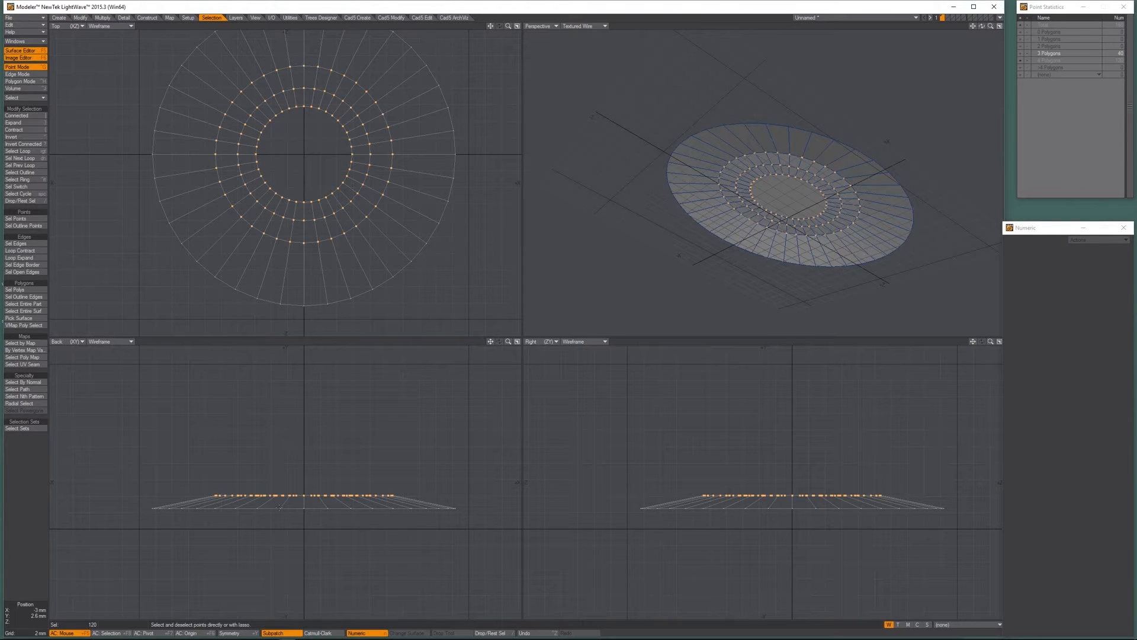
{"action": "key", "text": "t"}
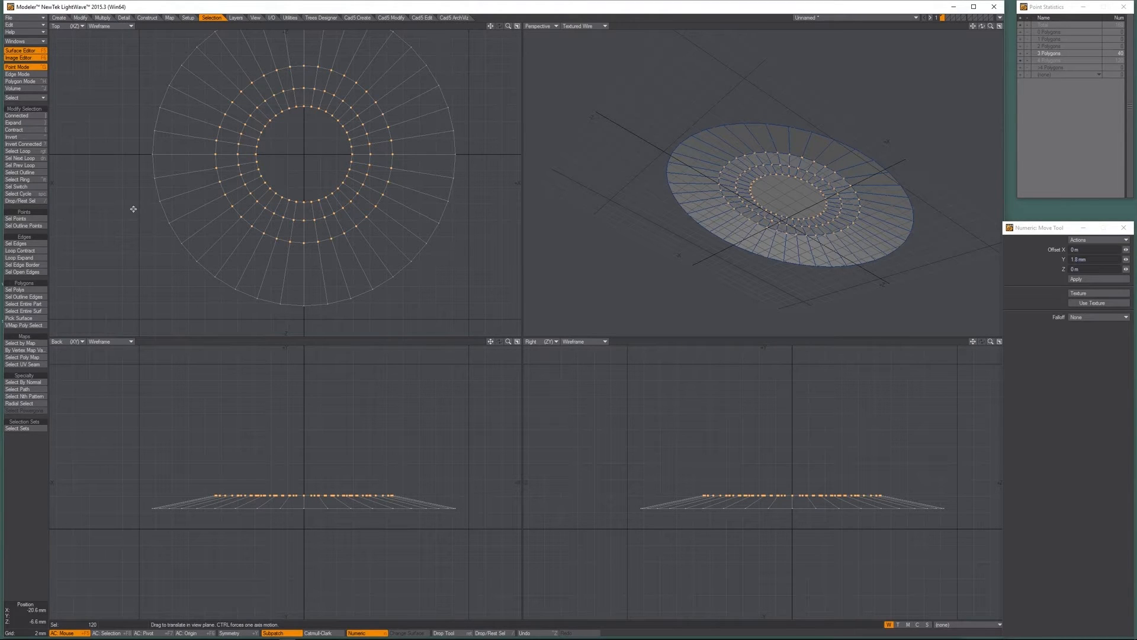
{"action": "left_click_drag", "start_coordinate": [302, 512], "coordinate": [302, 495]}
{"action": "key", "text": "backslash"}
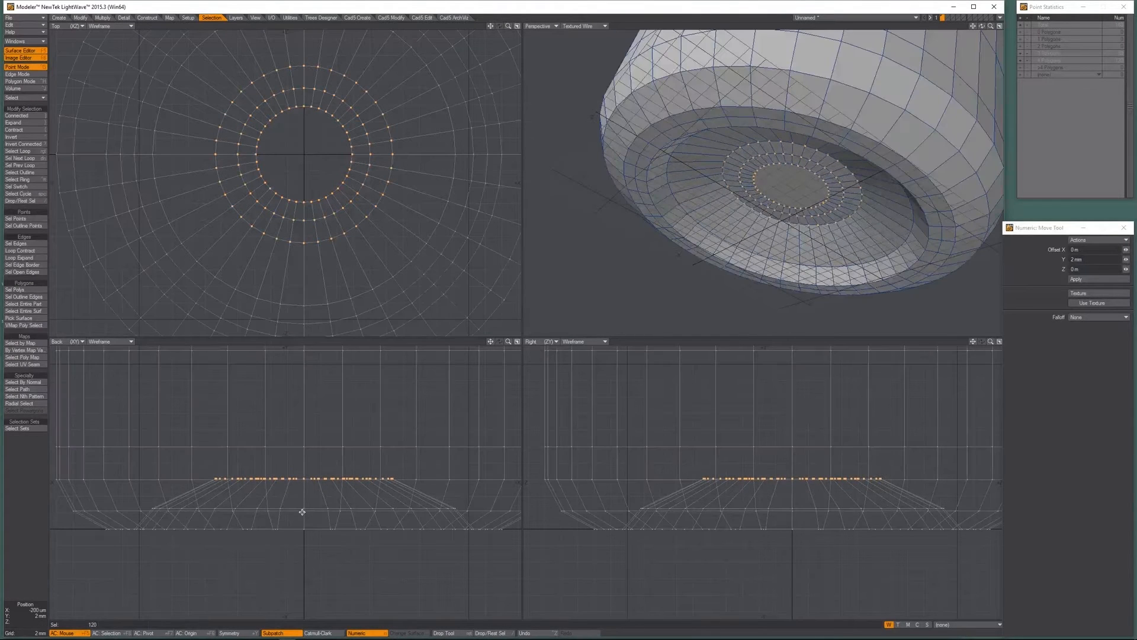
{"action": "key", "text": "Return"}
{"action": "key", "text": "slash"}
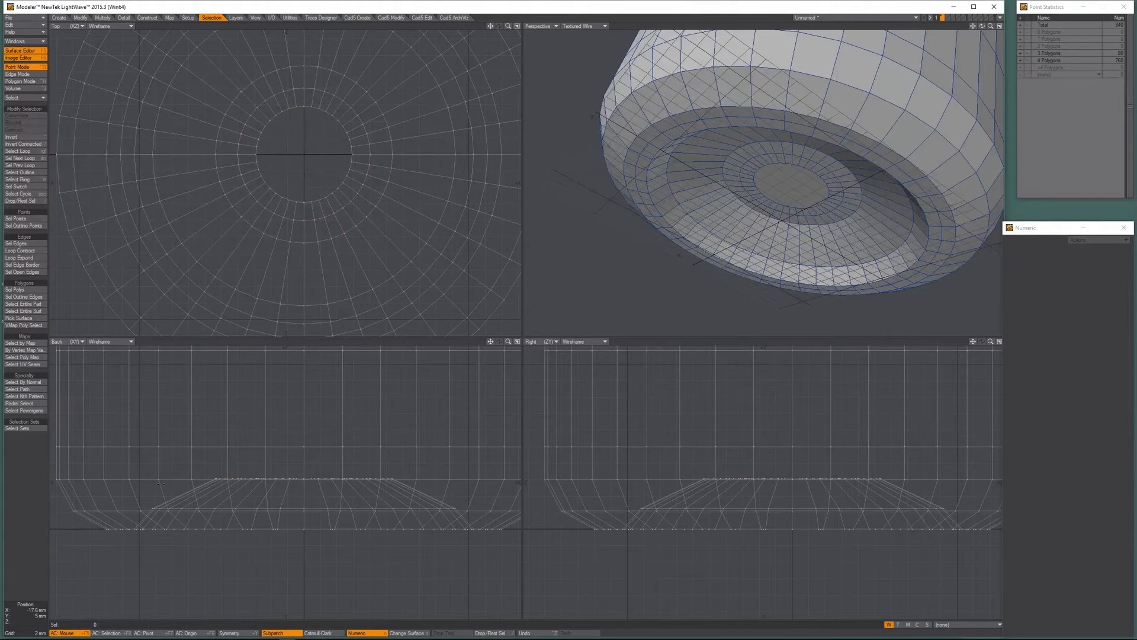
Select the innermost ring of polygons with the centre cap of the recess and move them slightly upward.
{"action": "key", "text": "ctrl+h"}
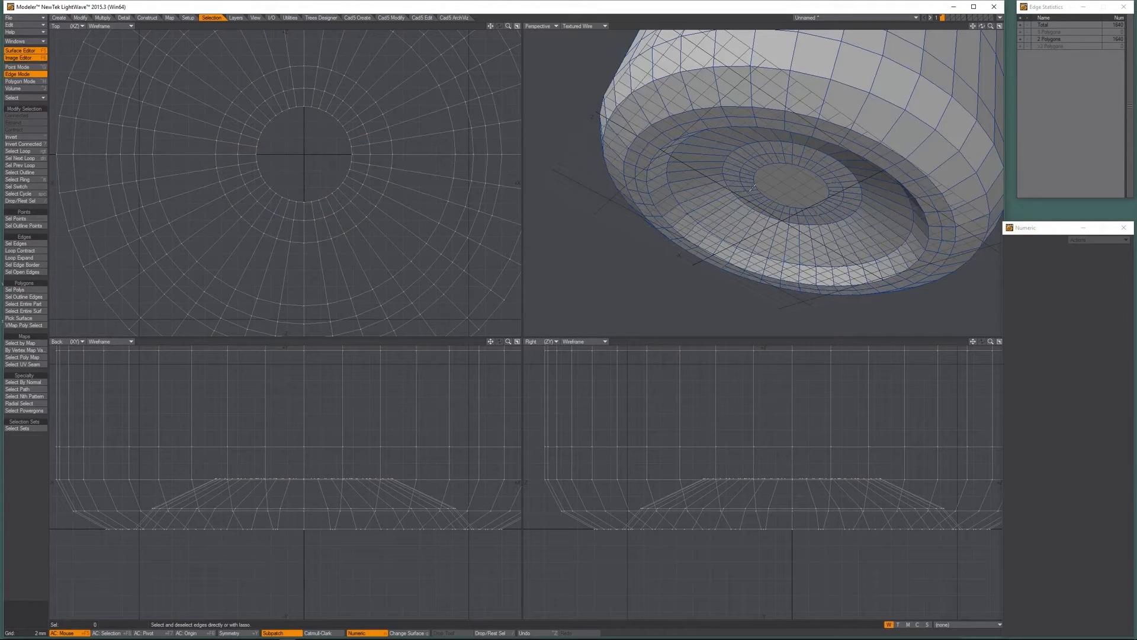
{"action": "left_click_drag", "start_coordinate": [758, 165], "coordinate": [750, 171]}
{"action": "key", "text": "bracketright"}
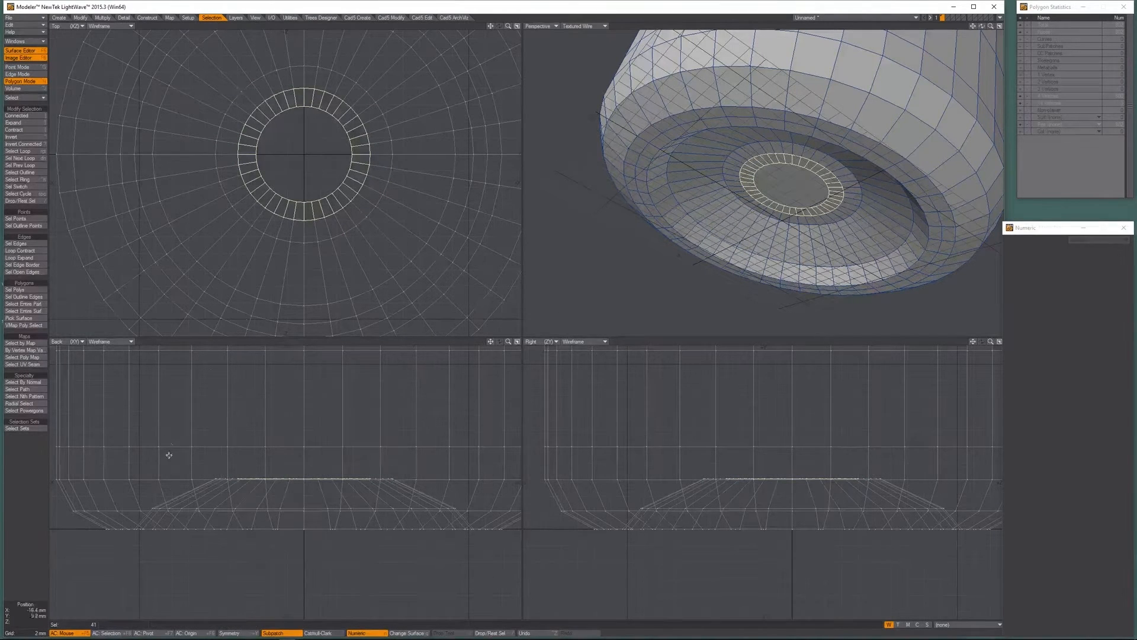
{"action": "key", "text": "t"}
{"action": "left_click_drag", "start_coordinate": [295, 470], "coordinate": [295, 470]}
{"action": "key", "text": "slash"}
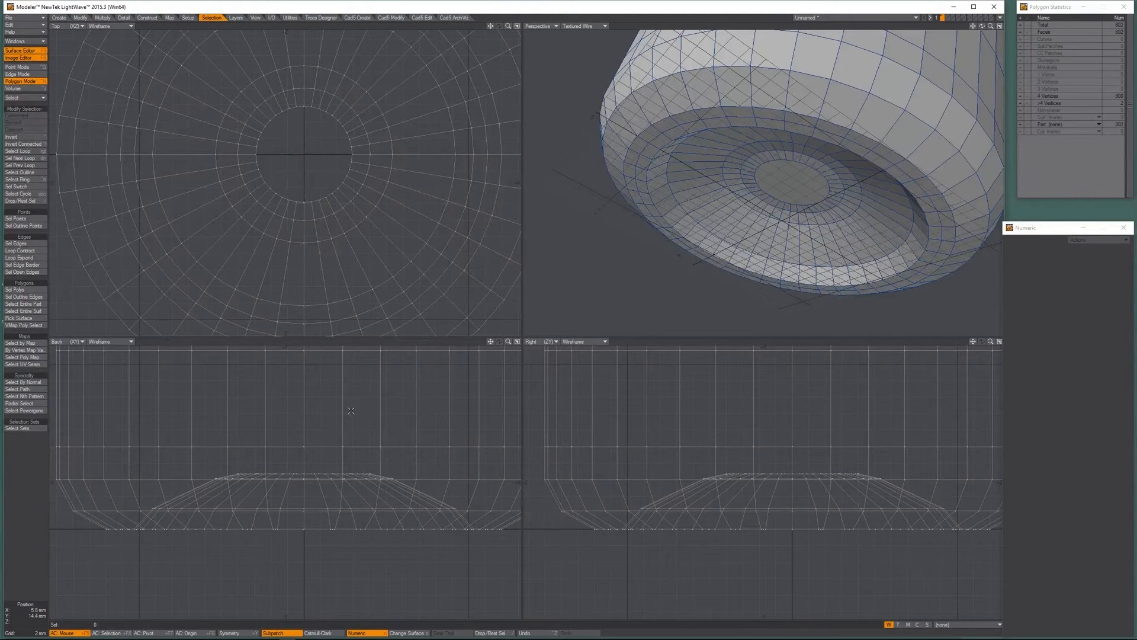
Convert the model to subpatches and view the whole cylinder.
{"action": "key", "text": "Tab"}
{"action": "key", "text": "a"}
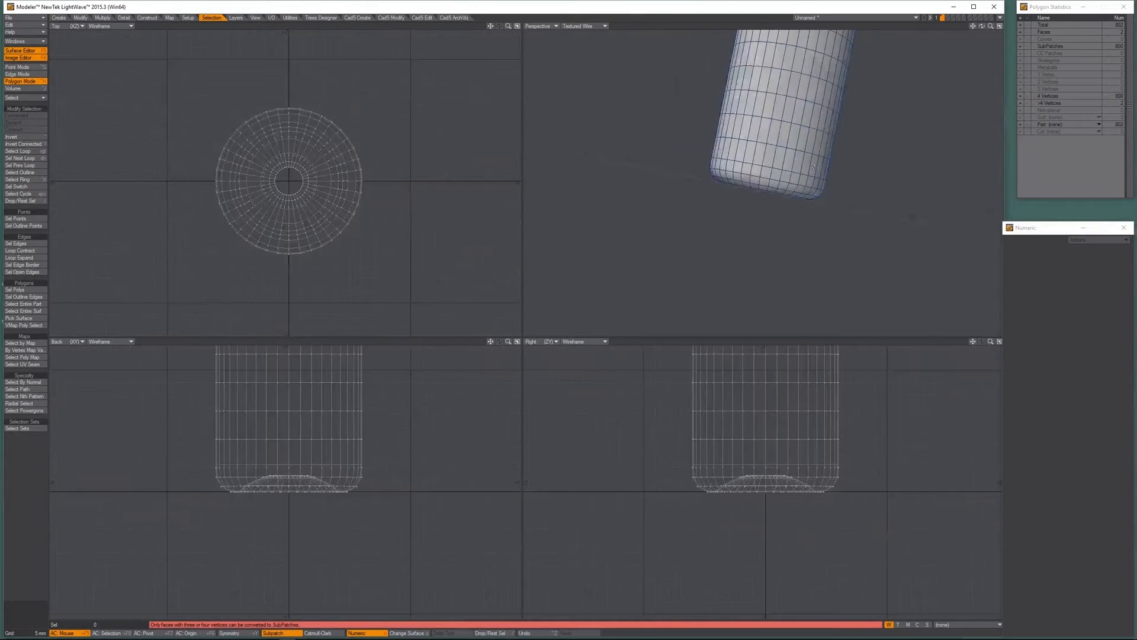
{"action": "key", "text": "a"}
{"action": "left_click_drag", "start_coordinate": [783, 112], "coordinate": [722, 223], "text": "alt"}
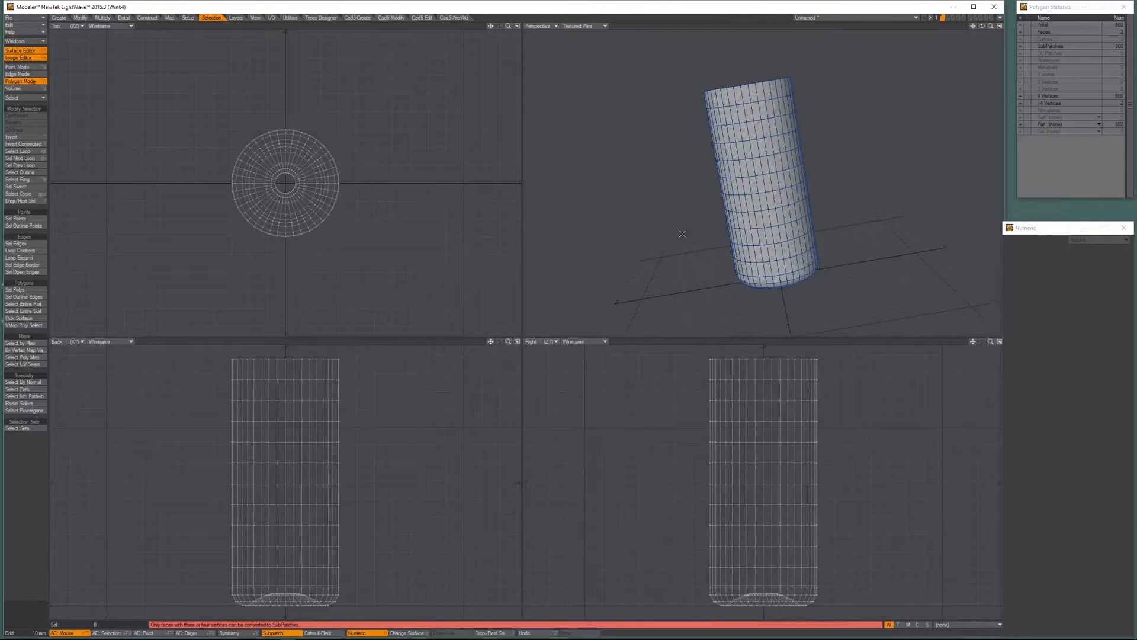
Select the cylinder's top cap and bevel it inward and upward in two tiers to form the bottle's shoulder.
{"action": "left_click_drag", "start_coordinate": [389, 395], "coordinate": [368, 492], "text": "alt"}
{"action": "scroll", "coordinate": [365, 488], "scroll_direction": "up", "scroll_amount": 4}
{"action": "mouse_move", "coordinate": [371, 497]}
{"action": "right_mouse_down"}
{"action": "mouse_move", "coordinate": [271, 394]}
{"action": "mouse_move", "coordinate": [142, 495]}
{"action": "mouse_move", "coordinate": [166, 497]}
{"action": "right_mouse_up"}
{"action": "key", "text": "b"}
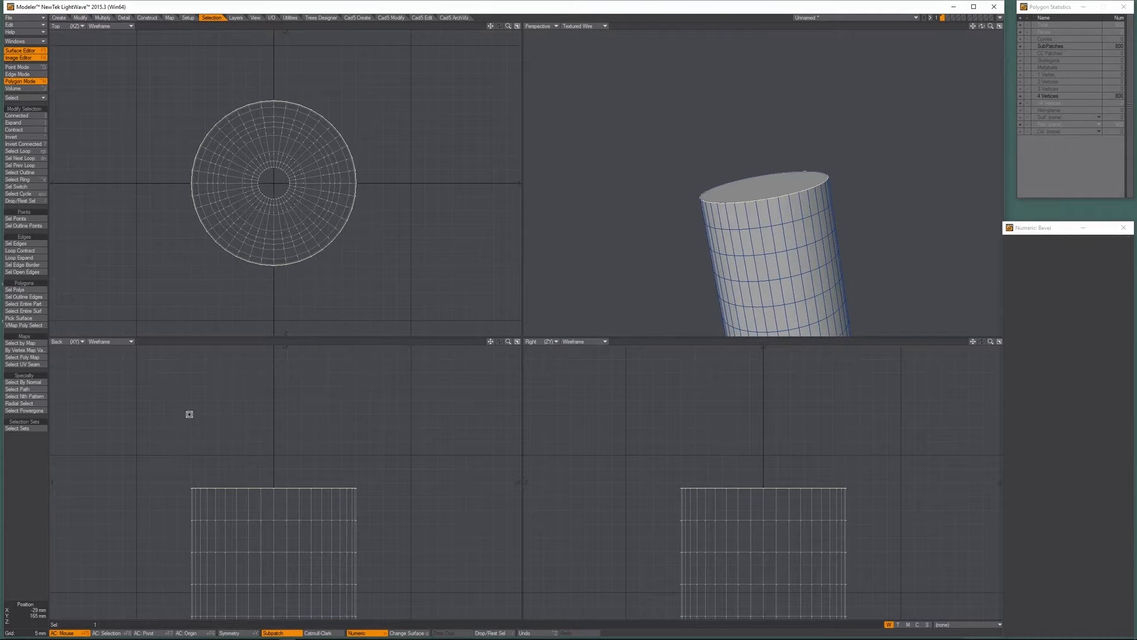
{"action": "key", "text": "space"}
{"action": "left_click_drag", "start_coordinate": [242, 459], "coordinate": [418, 466], "text": "alt"}
{"action": "key", "text": "super"}
{"action": "key", "text": "super"}
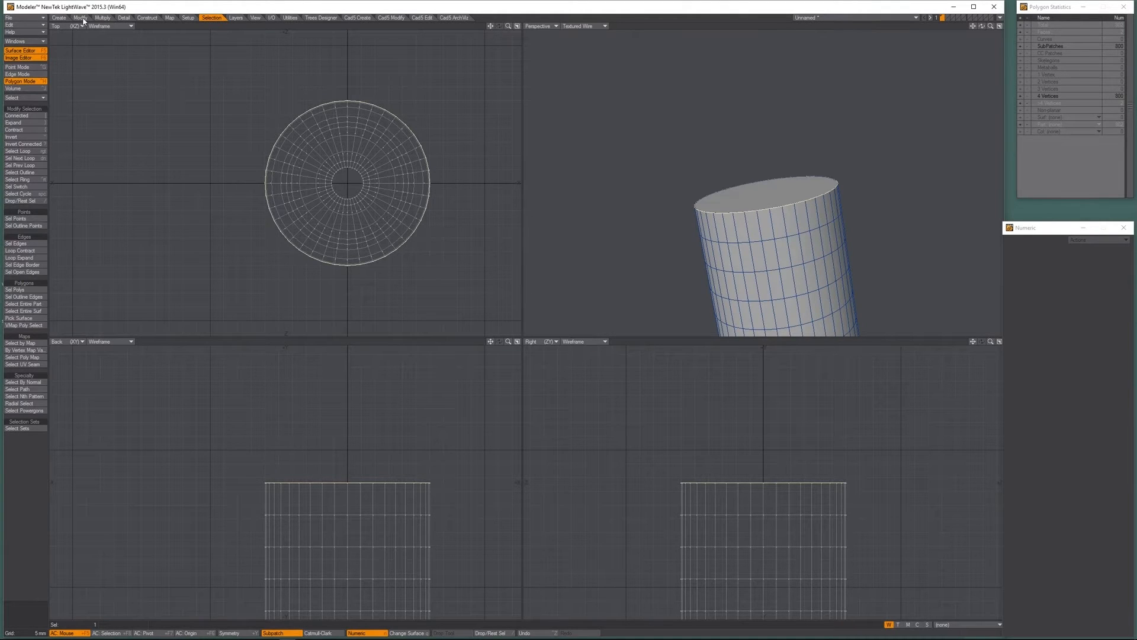
{"action": "left_click", "coordinate": [103, 17]}
{"action": "left_click", "coordinate": [19, 115]}
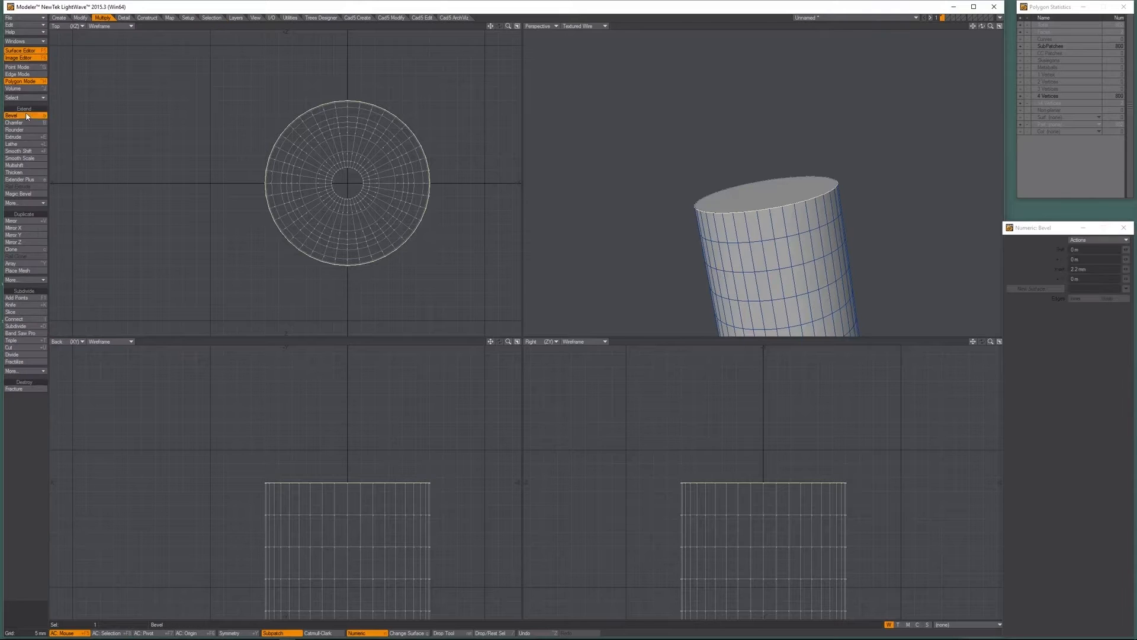
{"action": "left_click_drag", "start_coordinate": [448, 446], "coordinate": [376, 419]}
{"action": "key", "text": "space"}
Bevel the cap above the shoulder straight up without inset to form a cylindrical neck, and clear the selection.
{"action": "key", "text": "b"}
{"action": "key", "text": "b"}
{"action": "key", "text": "ctrl+z"}
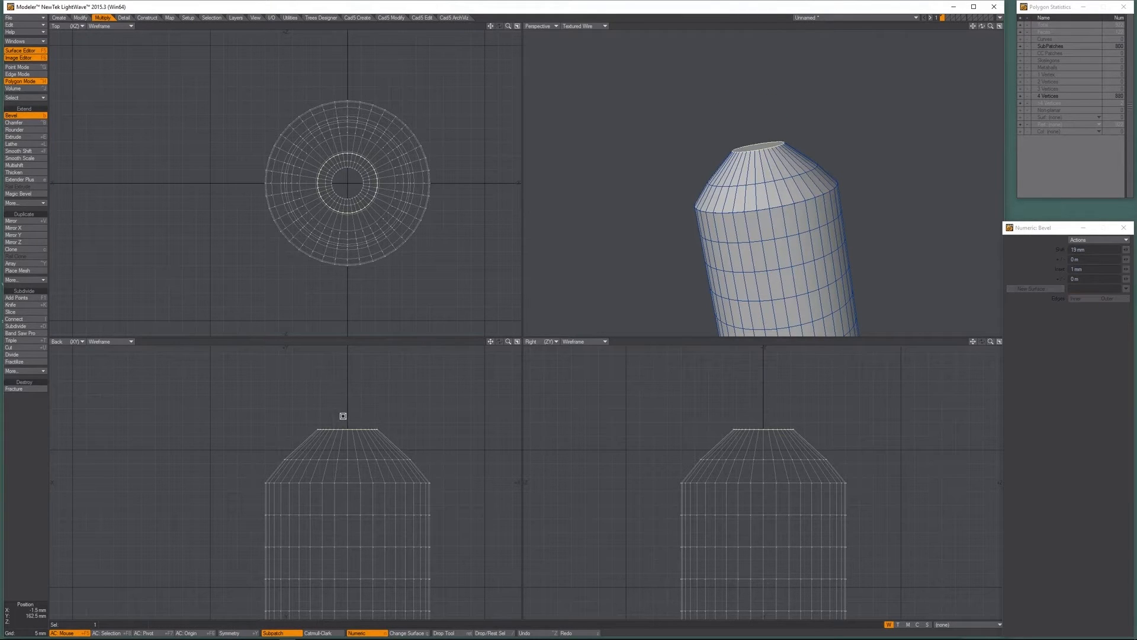
{"action": "left_click_drag", "start_coordinate": [352, 437], "coordinate": [348, 393]}
{"action": "key", "text": "space"}
{"action": "key", "text": "slash"}
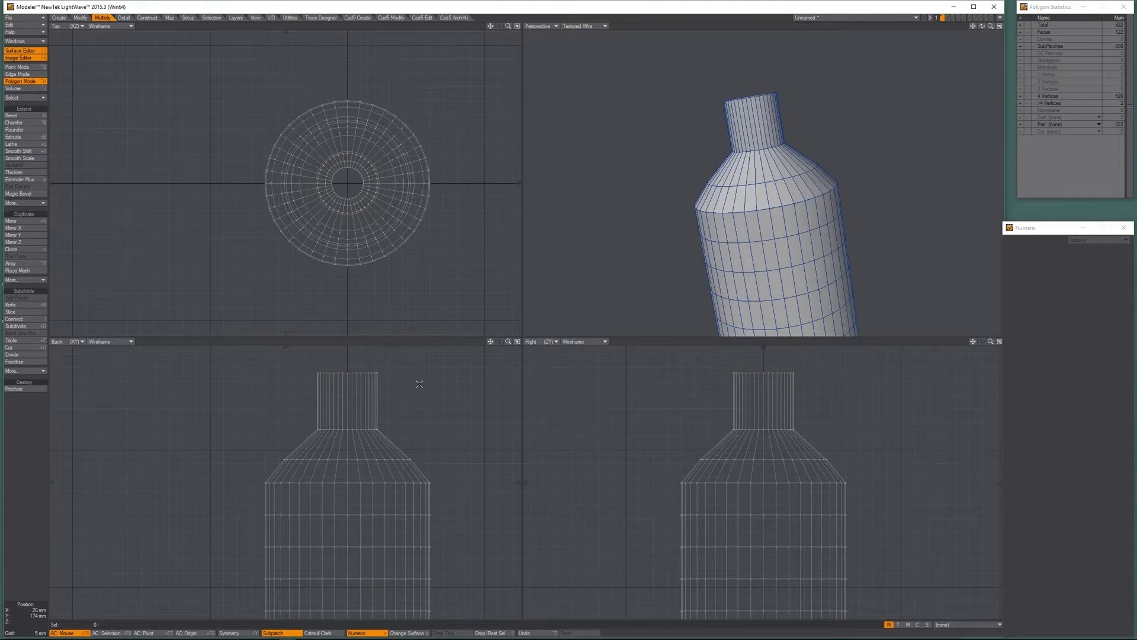
Toggle subpatch mode on the model and back, and check the points along the shoulder's lower edge.
{"action": "key", "text": "Tab"}
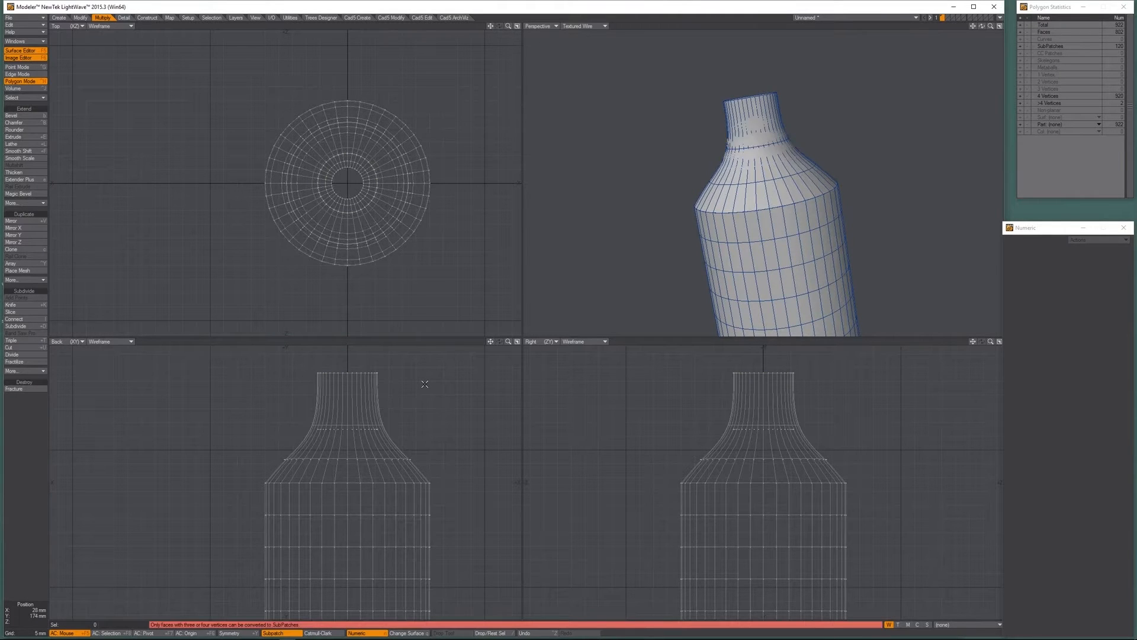
{"action": "key", "text": "Tab"}
{"action": "key", "text": "ctrl+g"}
{"action": "mouse_move", "coordinate": [441, 492]}
{"action": "right_mouse_down"}
{"action": "mouse_move", "coordinate": [445, 482]}
{"action": "mouse_move", "coordinate": [253, 475]}
{"action": "mouse_move", "coordinate": [246, 486]}
{"action": "right_mouse_up"}
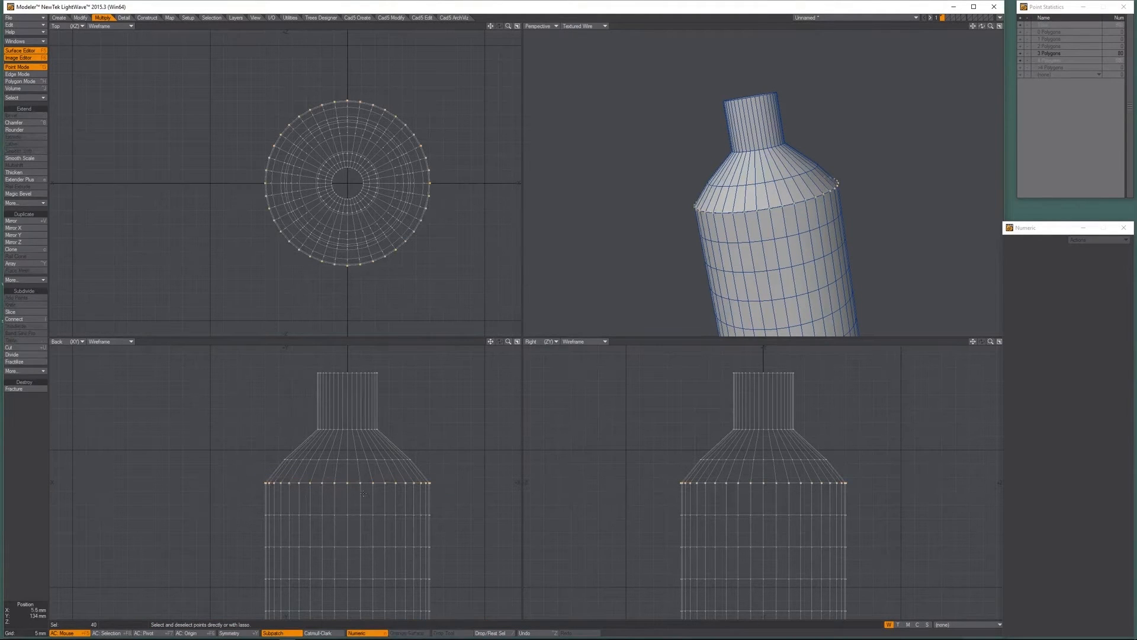
{"action": "key", "text": "slash"}
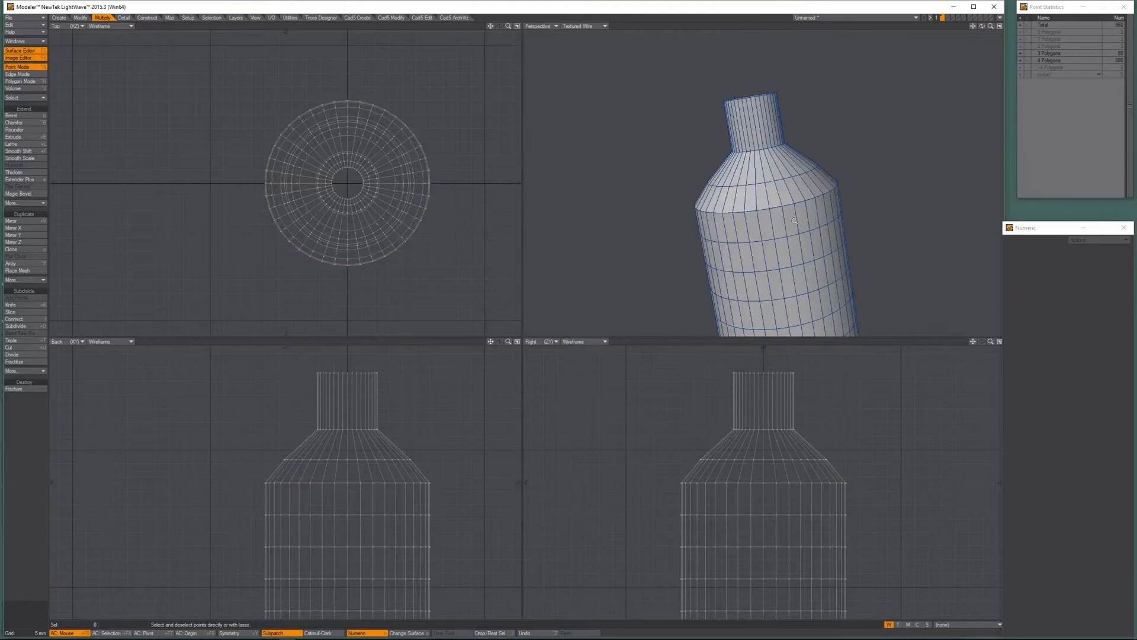
Try deleting two polygons at the shoulder's lower edge and undo the deletion.
{"action": "scroll", "coordinate": [795, 221], "scroll_direction": "up", "scroll_amount": 8}
{"action": "key", "text": "ctrl+h"}
{"action": "left_click_drag", "start_coordinate": [672, 110], "coordinate": [665, 156]}
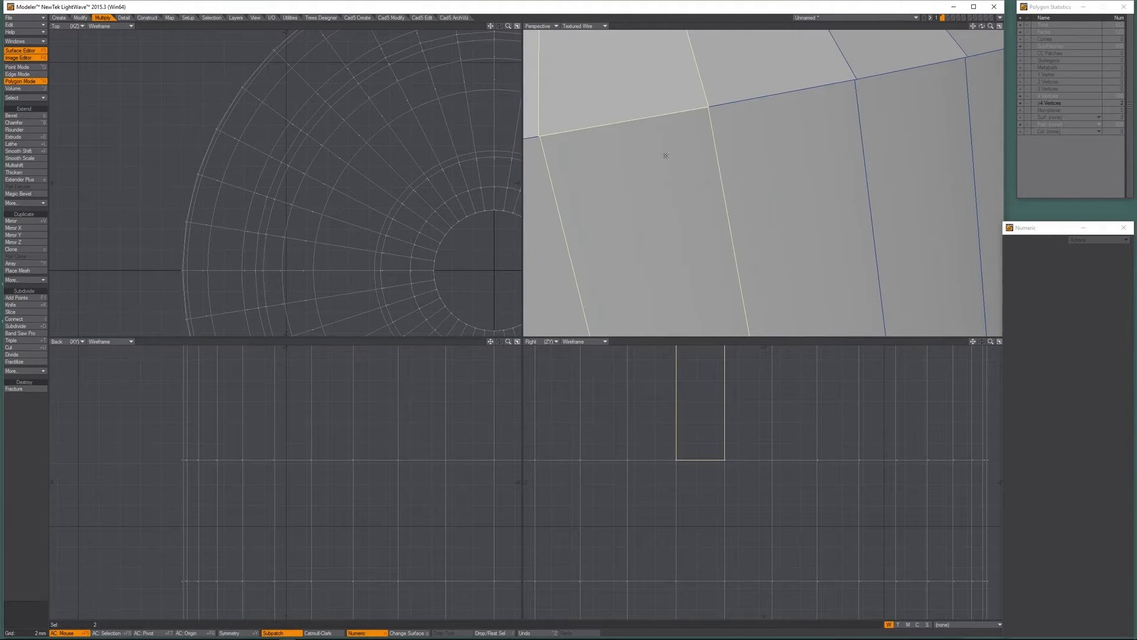
{"action": "key", "text": "Delete"}
{"action": "key", "text": "ctrl+z"}
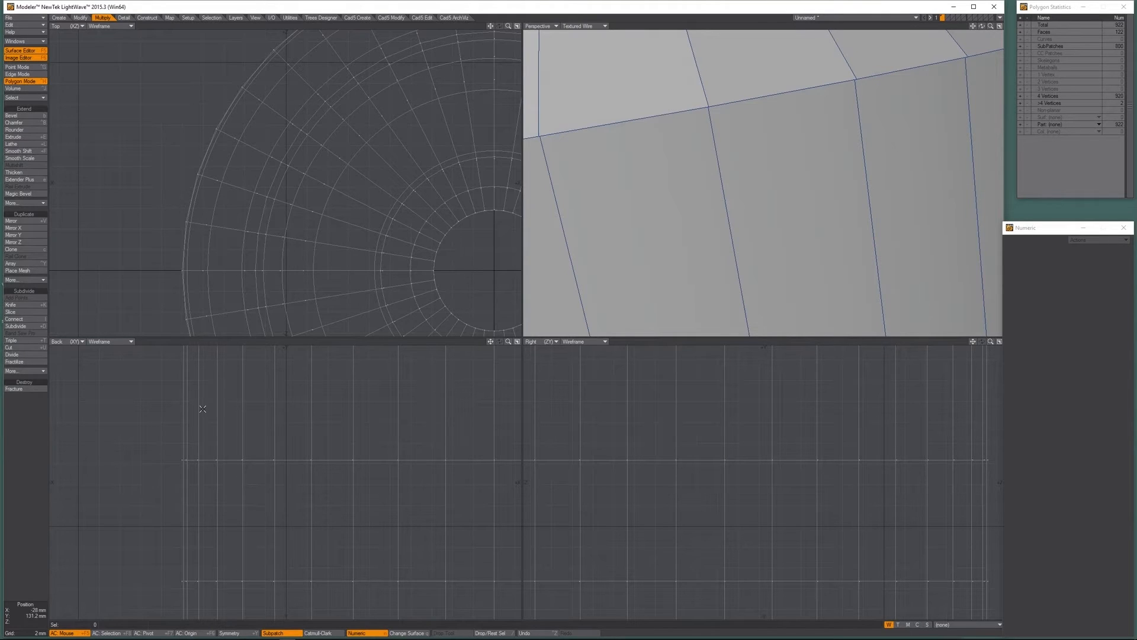
Toggle subpatch mode again with the whole bottle in view and examine the model's polygon statistics.
{"action": "key", "text": "a"}
{"action": "left_click_drag", "start_coordinate": [201, 477], "coordinate": [291, 492], "text": "alt"}
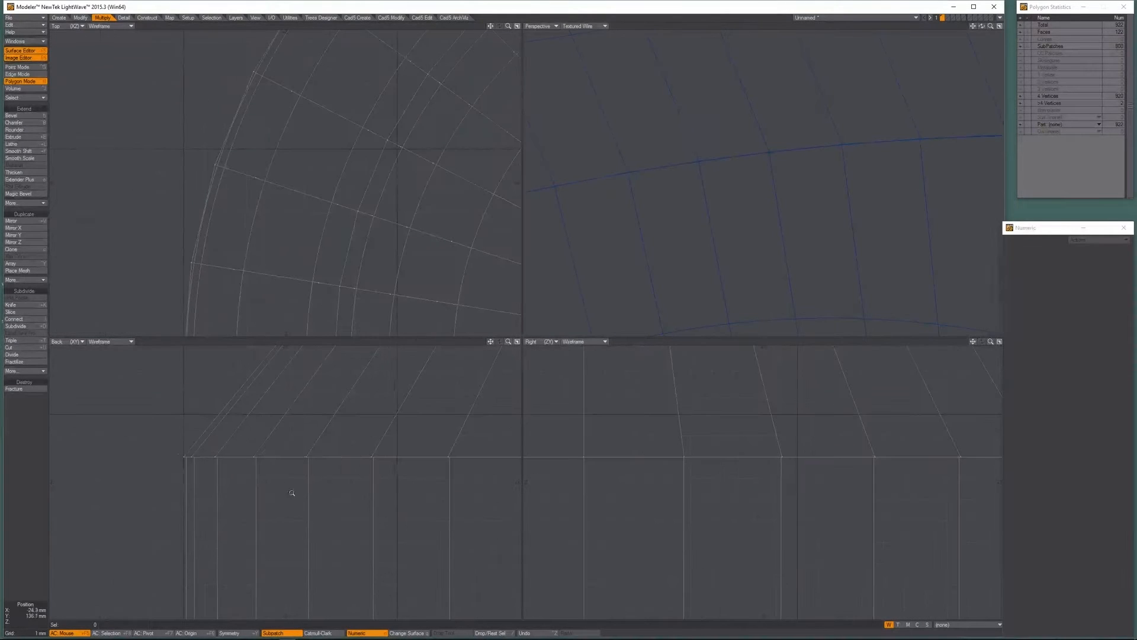
{"action": "key", "text": "Tab"}
{"action": "key", "text": "a"}
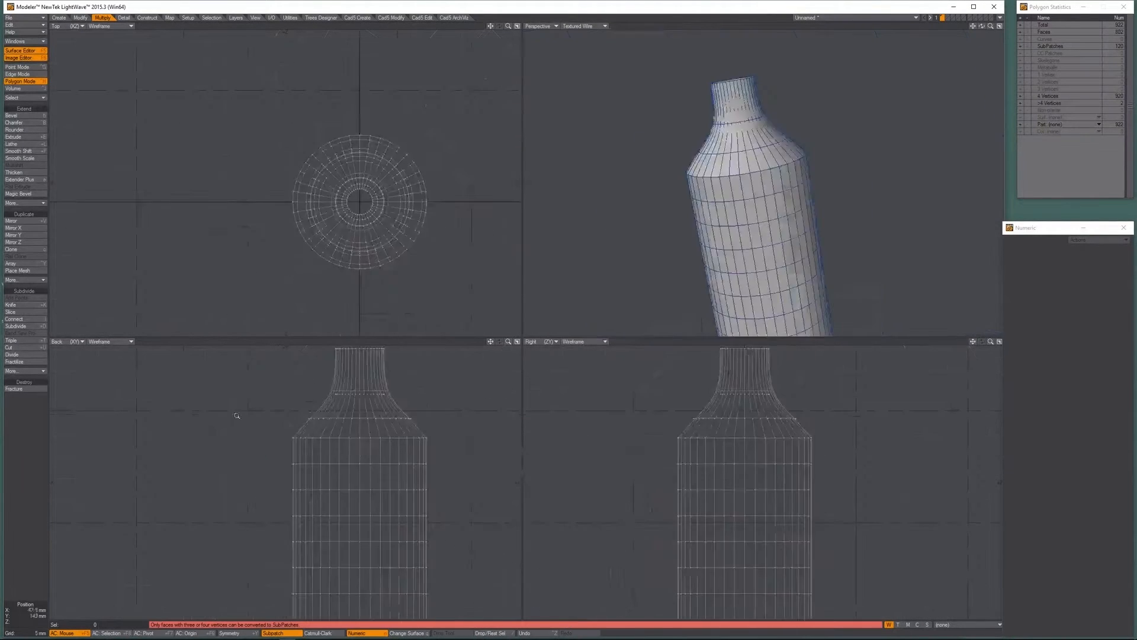
{"action": "left_click", "coordinate": [1052, 111]}
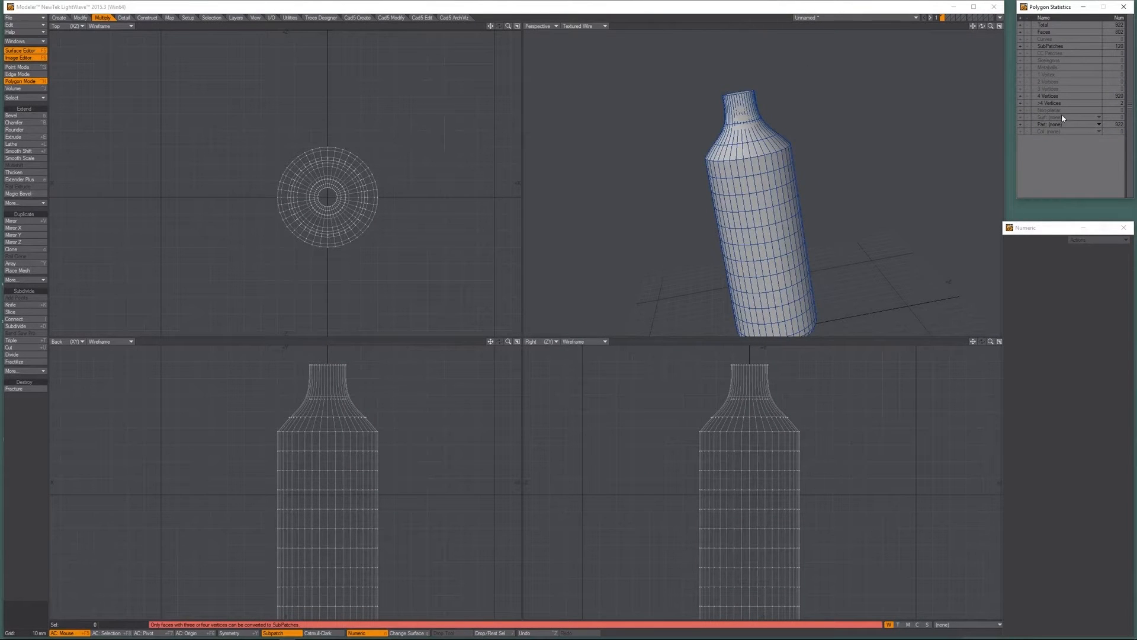
Convert the leftover shoulder and neck subpatches to faces, and toggle subpatches on the whole bottle on and off to check the shoulder.
{"action": "left_click", "coordinate": [1020, 47]}
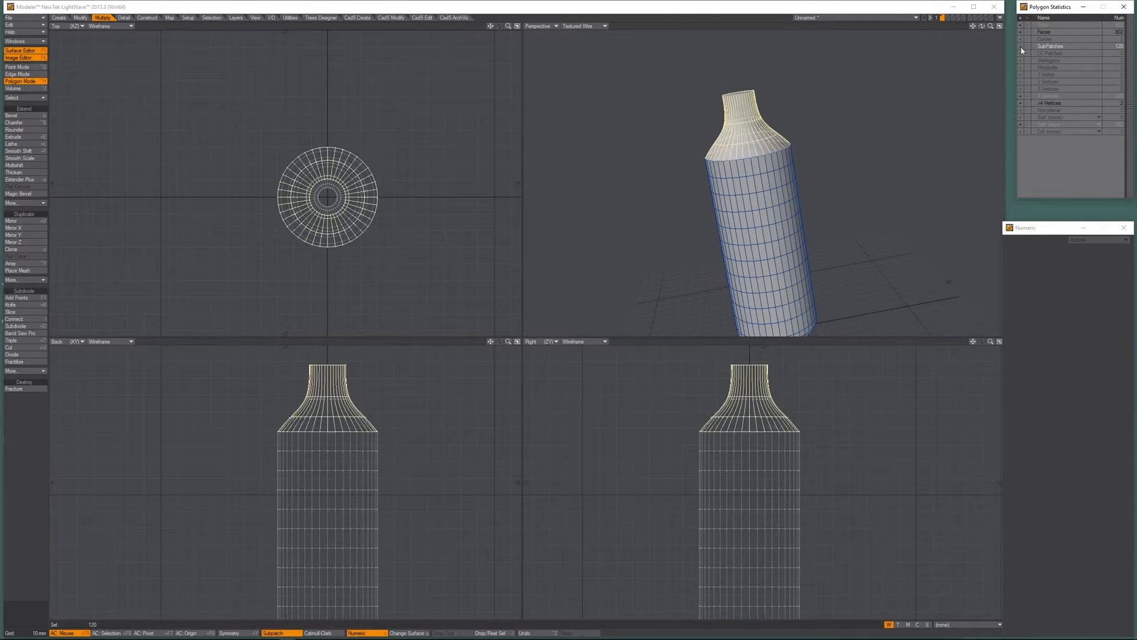
{"action": "left_click", "coordinate": [472, 389]}
{"action": "key", "text": "Tab"}
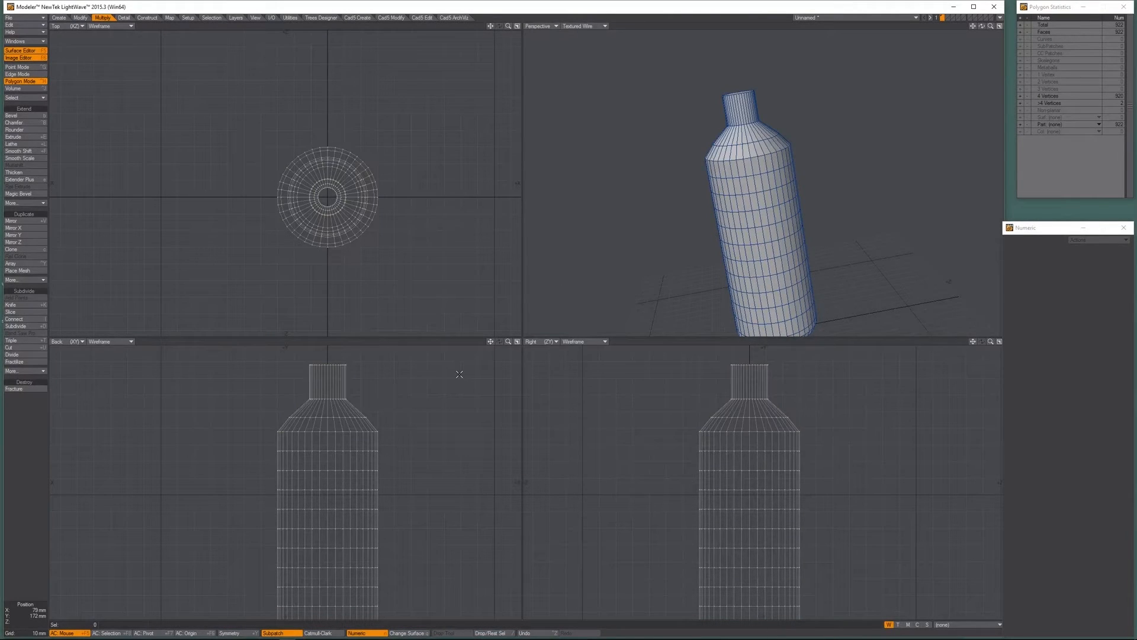
{"action": "scroll", "coordinate": [370, 417], "scroll_direction": "up", "scroll_amount": 5}
{"action": "left_click_drag", "start_coordinate": [376, 414], "coordinate": [411, 444], "text": "alt"}
{"action": "scroll", "coordinate": [403, 423], "scroll_direction": "up", "scroll_amount": 2}
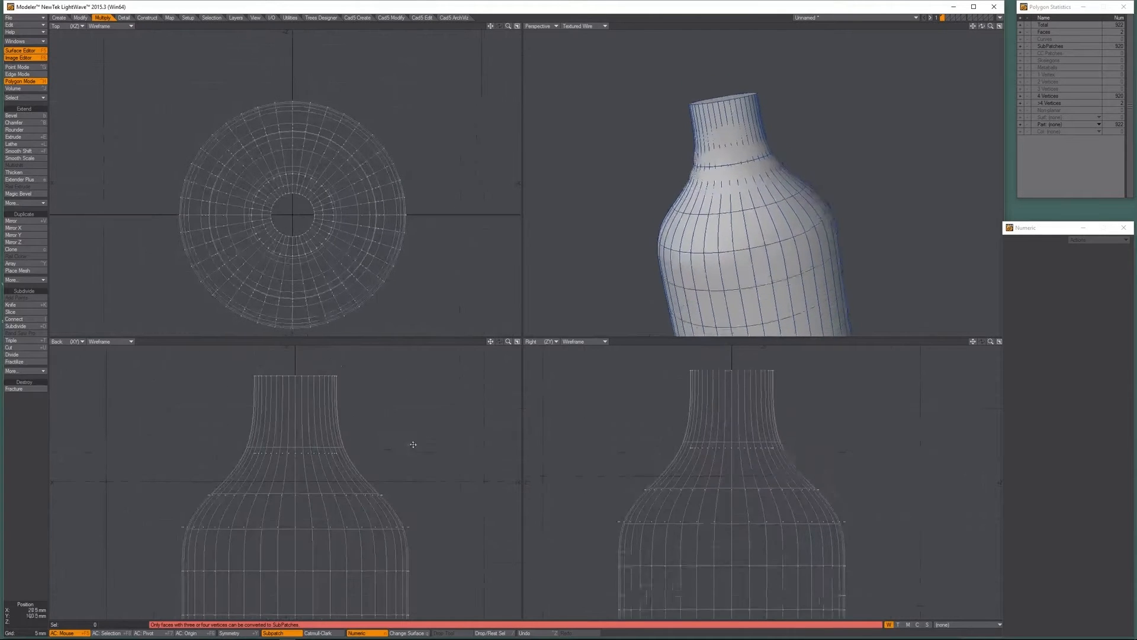
{"action": "left_click_drag", "start_coordinate": [781, 160], "coordinate": [802, 140], "text": "alt"}
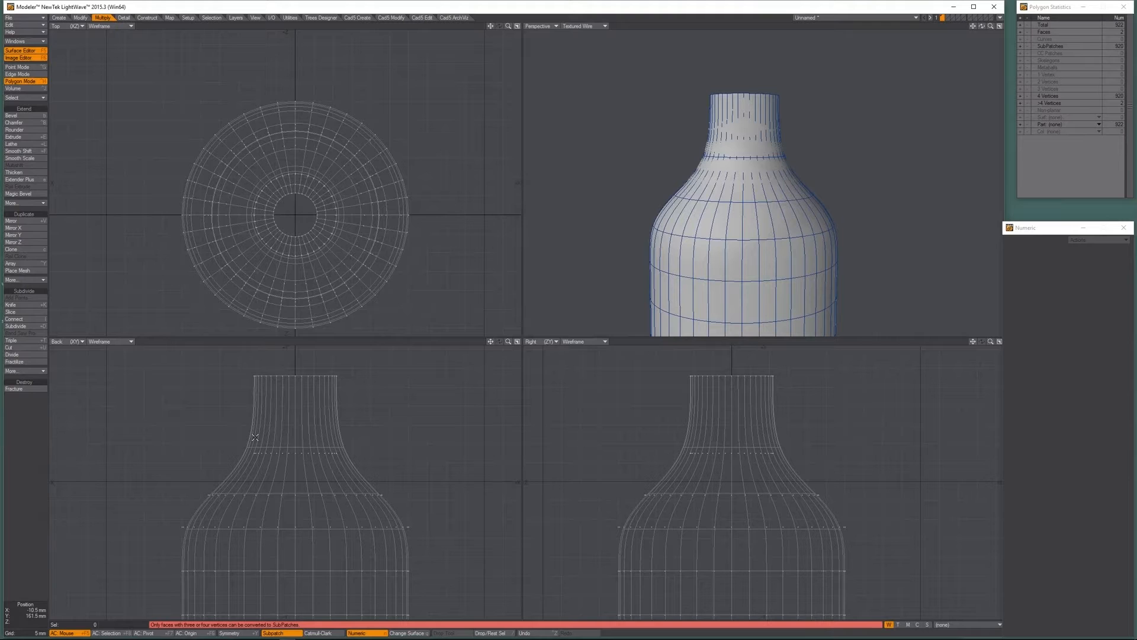
{"action": "key", "text": "Tab"}
{"action": "key", "text": "shift+k"}
{"action": "left_click_drag", "start_coordinate": [236, 455], "coordinate": [404, 454]}
{"action": "key", "text": "space"}
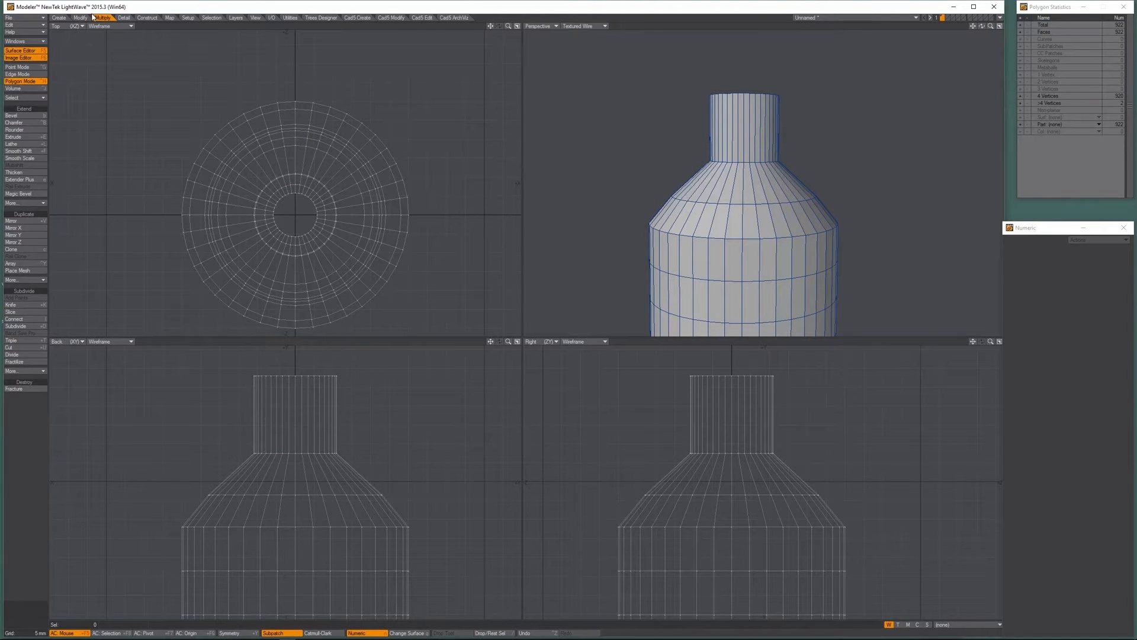
Cut a horizontal edge loop around the neck just above the shoulder, at a height of about 161 mm, and turn subpatches on.
{"action": "left_click", "coordinate": [31, 305]}
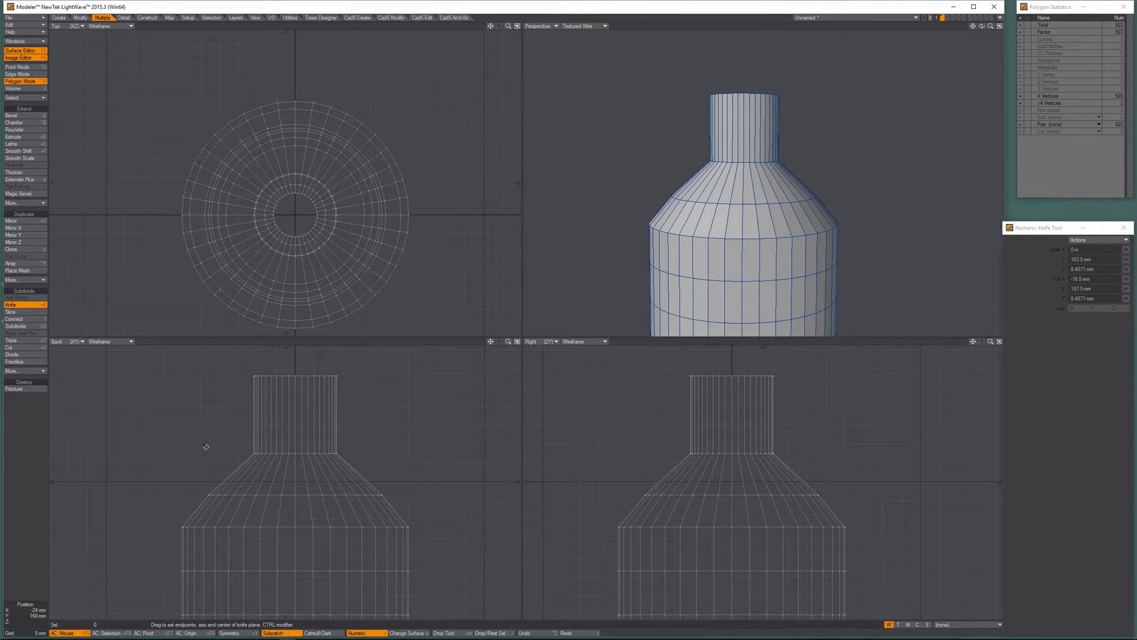
{"action": "left_click_drag", "start_coordinate": [217, 443], "coordinate": [377, 441]}
{"action": "key", "text": "space"}
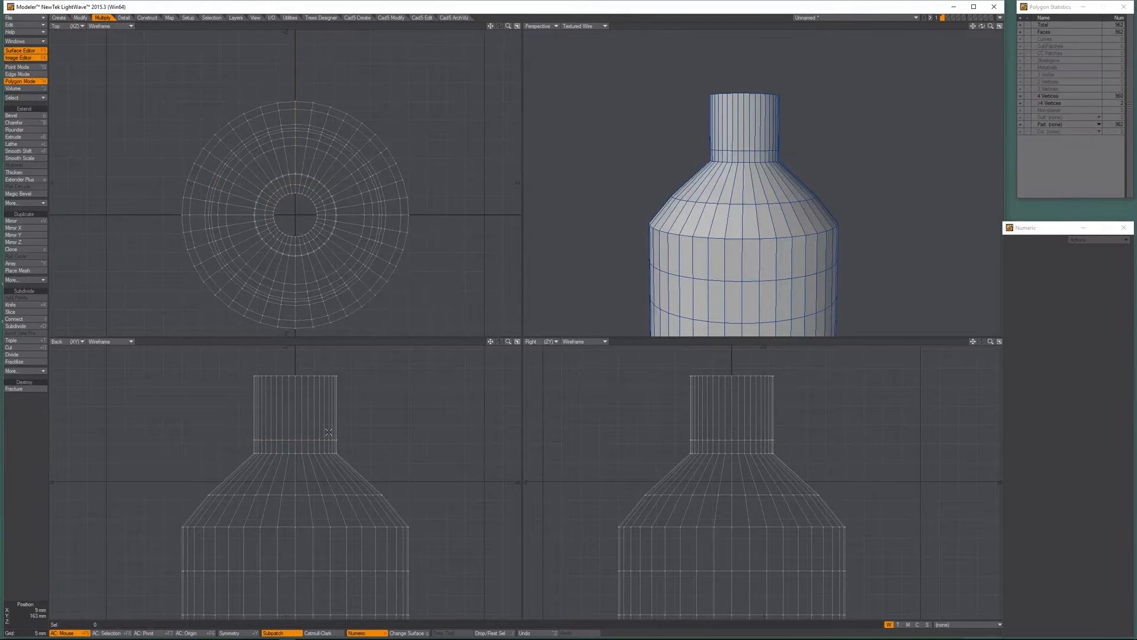
{"action": "key", "text": "Tab"}
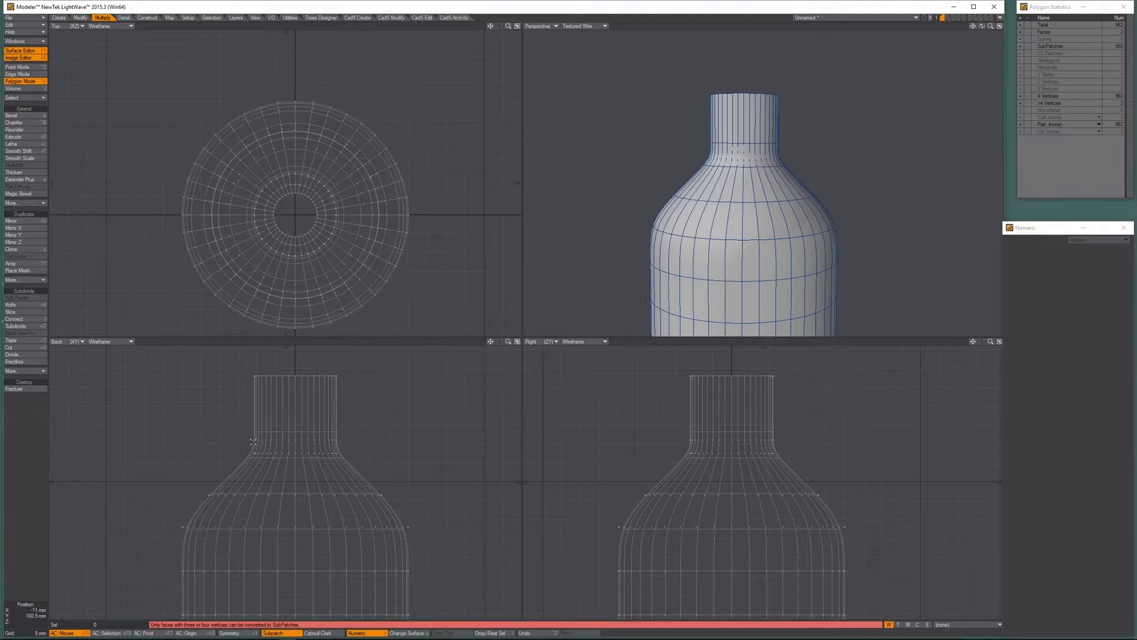
Try a second Knife cut around the lower neck at a height of 162.2 mm and undo it.
{"action": "scroll", "coordinate": [301, 446], "scroll_direction": "up", "scroll_amount": 2}
{"action": "scroll", "coordinate": [301, 447], "scroll_direction": "up", "scroll_amount": 3}
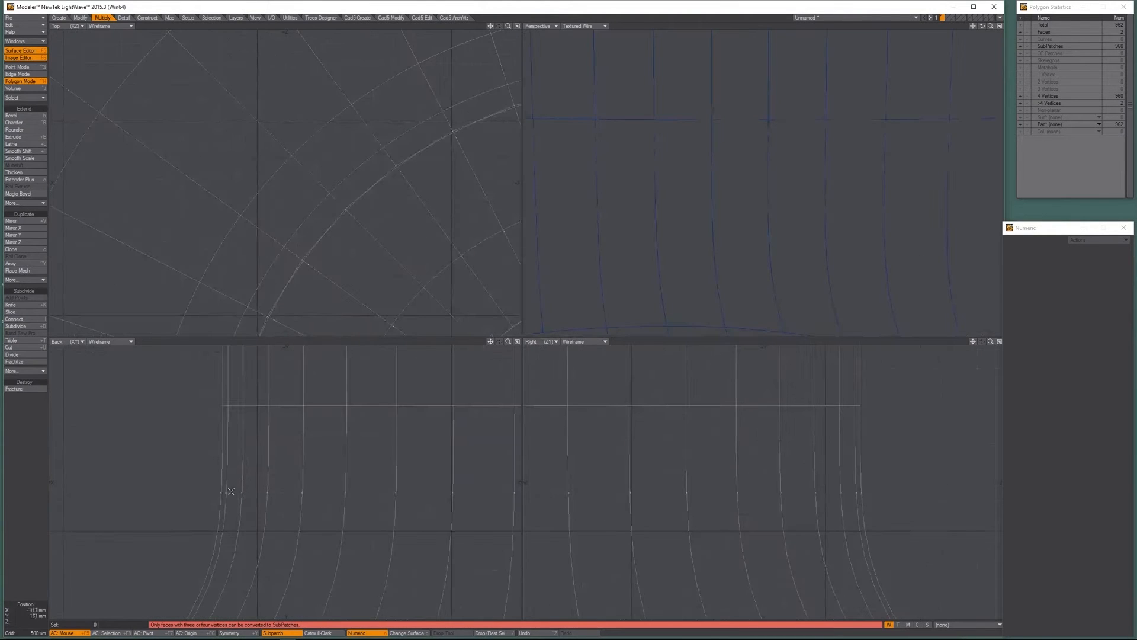
{"action": "scroll", "coordinate": [155, 423], "scroll_direction": "down", "scroll_amount": 2}
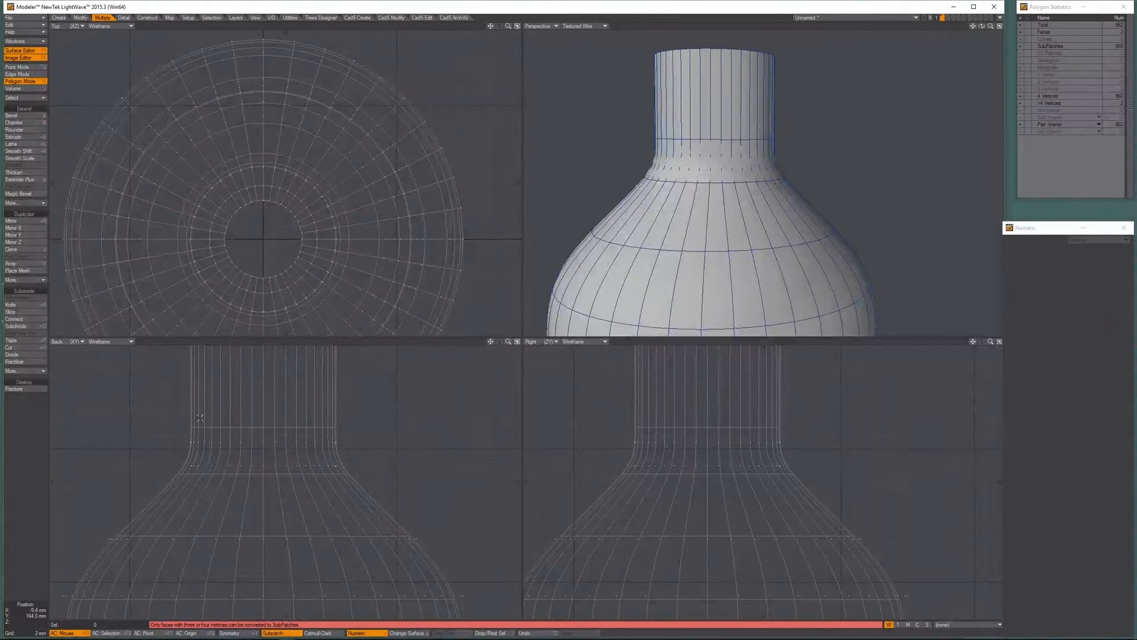
{"action": "key", "text": "shift+k"}
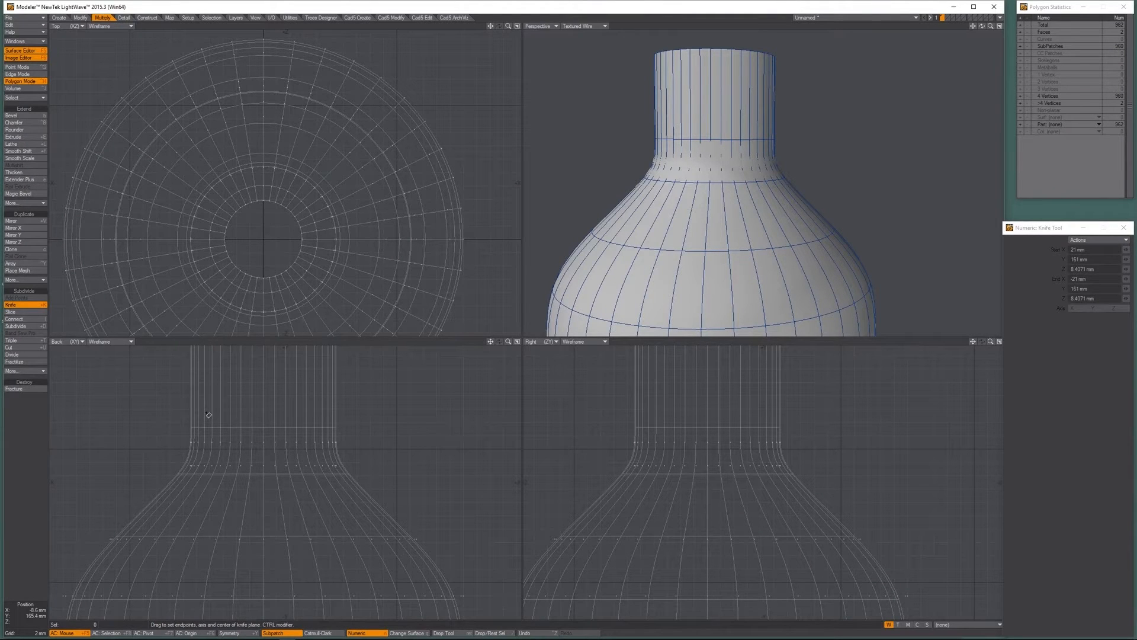
{"action": "key", "text": "n"}
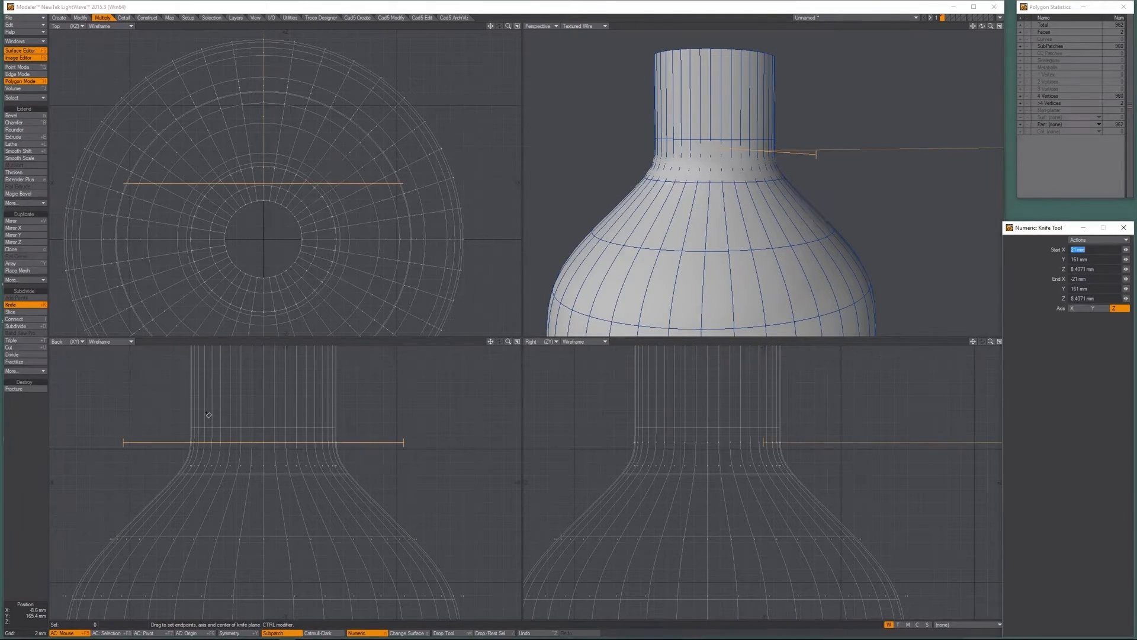
{"action": "mouse_move", "coordinate": [263, 443]}
{"action": "left_mouse_down"}
{"action": "mouse_move", "coordinate": [263, 375]}
{"action": "mouse_move", "coordinate": [267, 436]}
{"action": "left_mouse_up"}
{"action": "scroll", "coordinate": [203, 439], "scroll_direction": "up", "scroll_amount": 8}
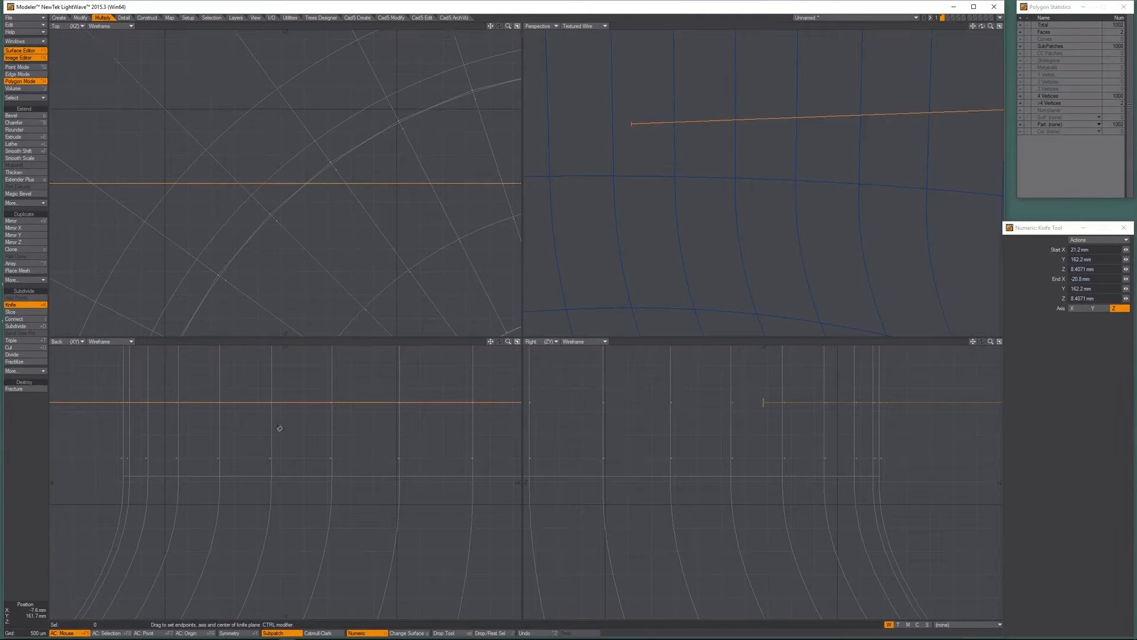
{"action": "scroll", "coordinate": [279, 428], "scroll_direction": "down", "scroll_amount": 8}
{"action": "key", "text": "ctrl+z"}
{"action": "scroll", "coordinate": [322, 434], "scroll_direction": "down", "scroll_amount": 5}
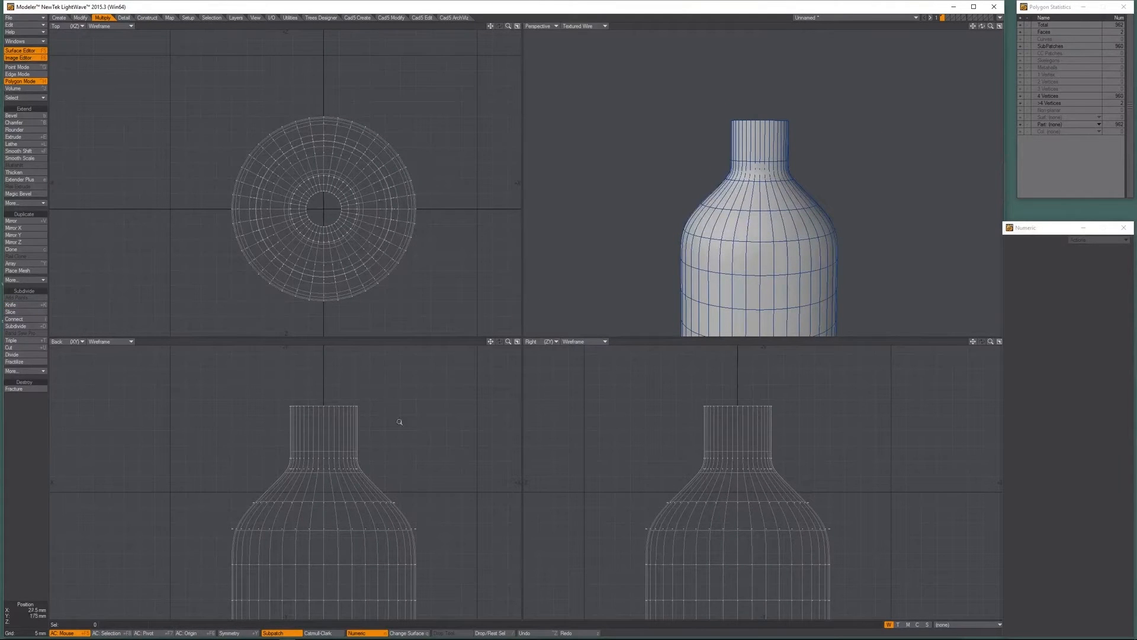
Name the bottle's layer Glass_Outer.
{"action": "scroll", "coordinate": [398, 423], "scroll_direction": "down", "scroll_amount": 5}
{"action": "key", "text": "a"}
{"action": "left_click_drag", "start_coordinate": [747, 132], "coordinate": [770, 176], "text": "alt"}
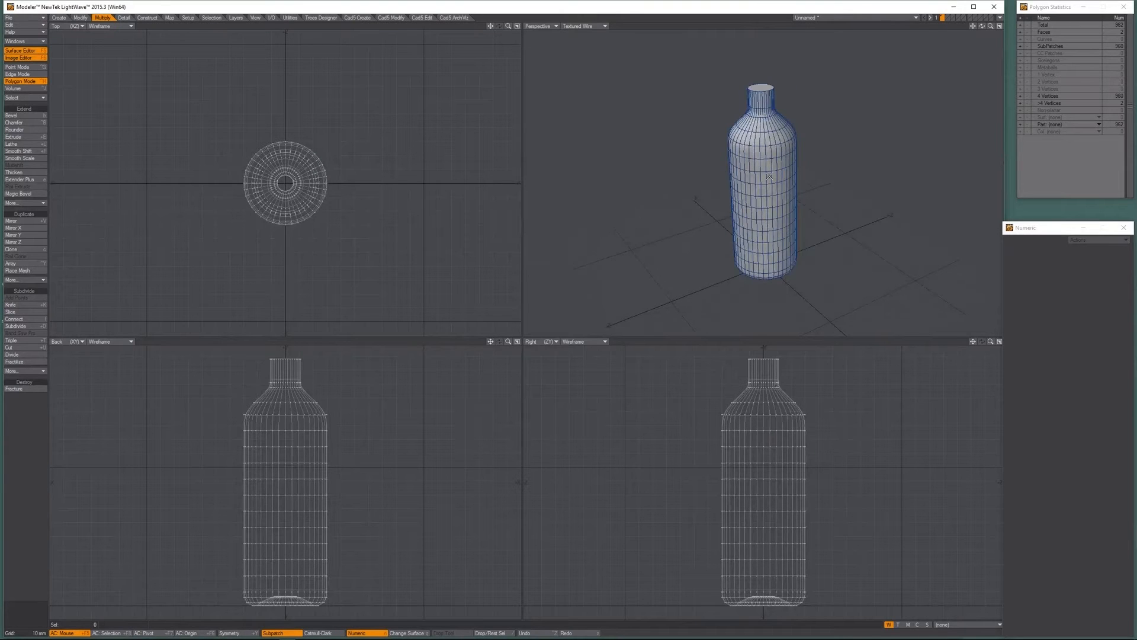
{"action": "key", "text": "F7"}
{"action": "left_click_drag", "start_coordinate": [1016, 37], "coordinate": [894, 86]}
{"action": "left_click", "coordinate": [870, 99]}
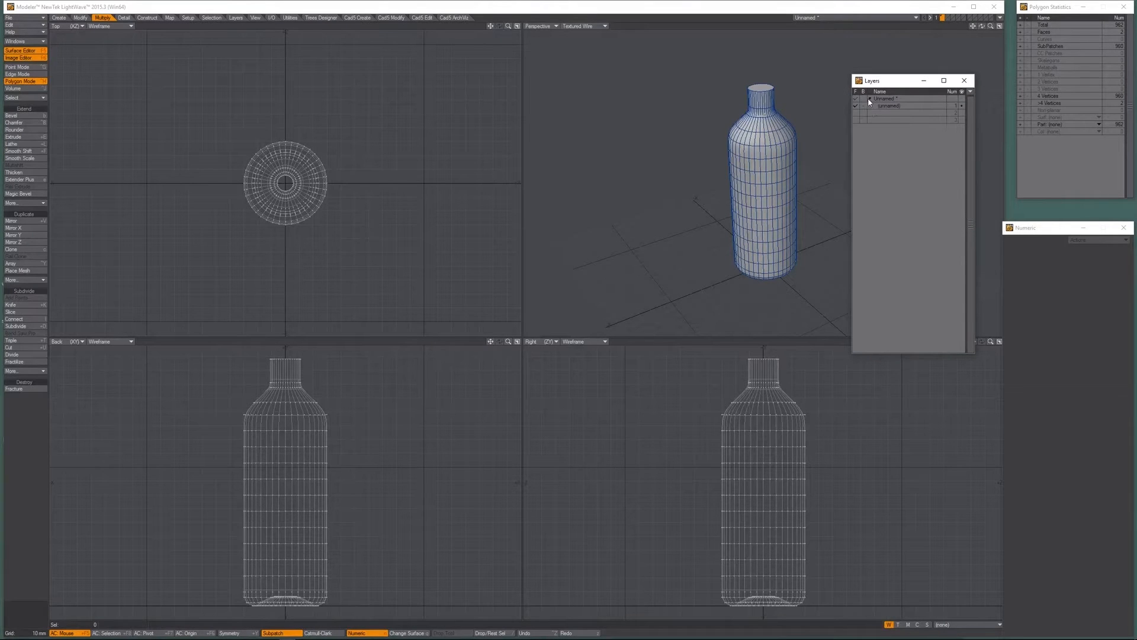
{"action": "double_click", "coordinate": [886, 106]}
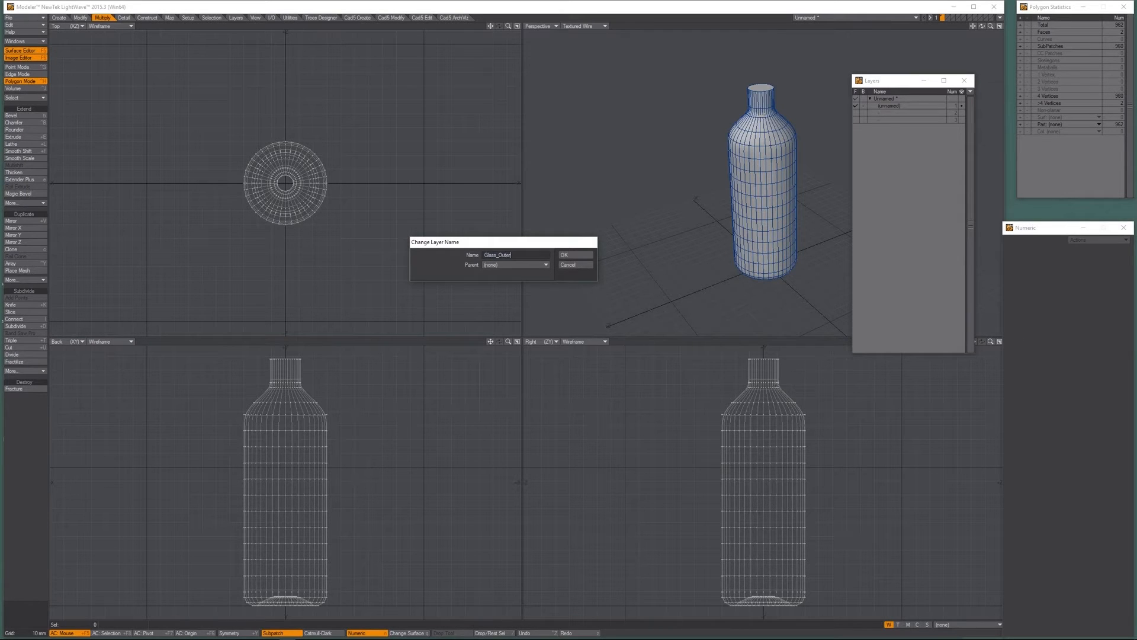
{"action": "key", "text": "Return"}
{"action": "left_click_drag", "start_coordinate": [864, 80], "coordinate": [1132, 15]}
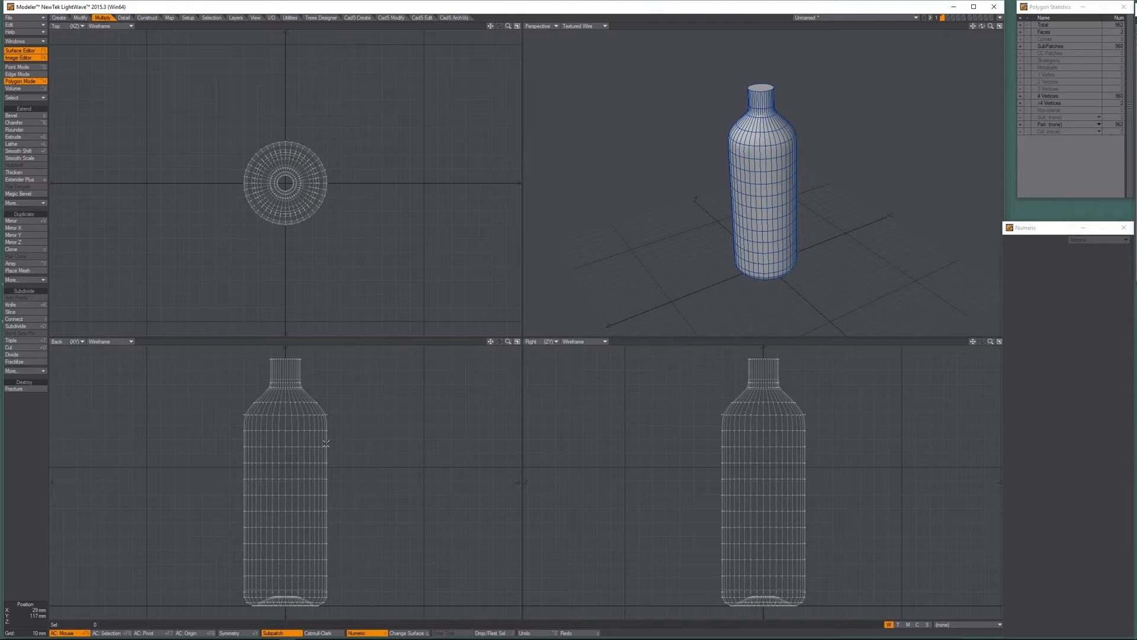
Paste a copy of the bottle into the empty second layer and select all its polygons.
{"action": "left_click", "coordinate": [947, 18]}
{"action": "key", "text": "ctrl+v"}
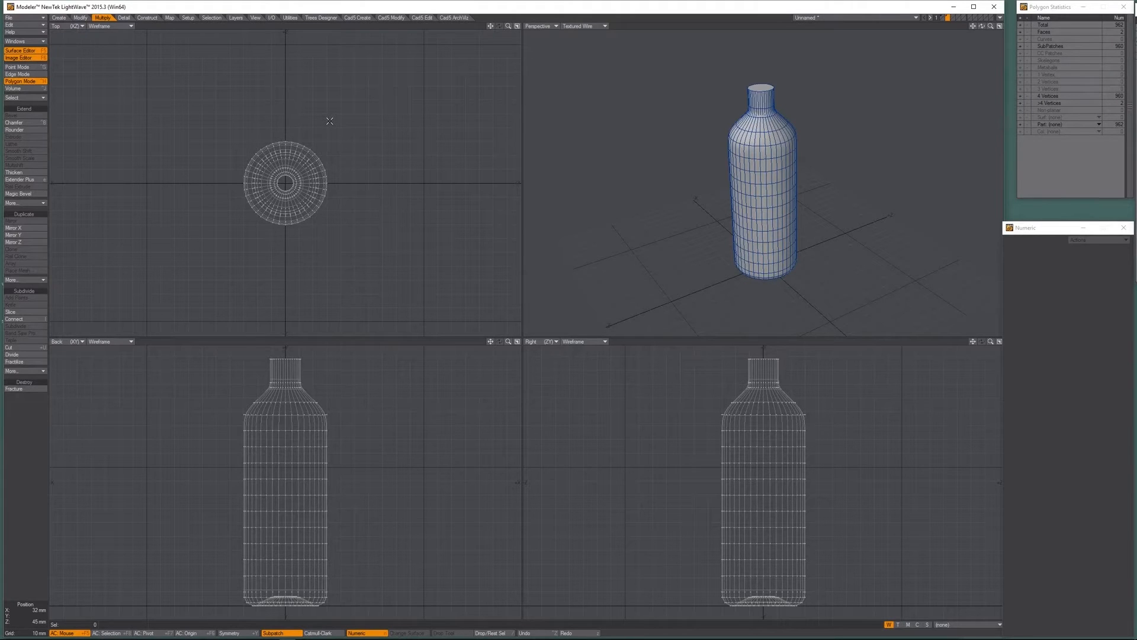
{"action": "mouse_move", "coordinate": [342, 115]}
{"action": "right_mouse_down"}
{"action": "mouse_move", "coordinate": [178, 409]}
{"action": "mouse_move", "coordinate": [443, 176]}
{"action": "mouse_move", "coordinate": [314, 59]}
{"action": "right_mouse_up"}
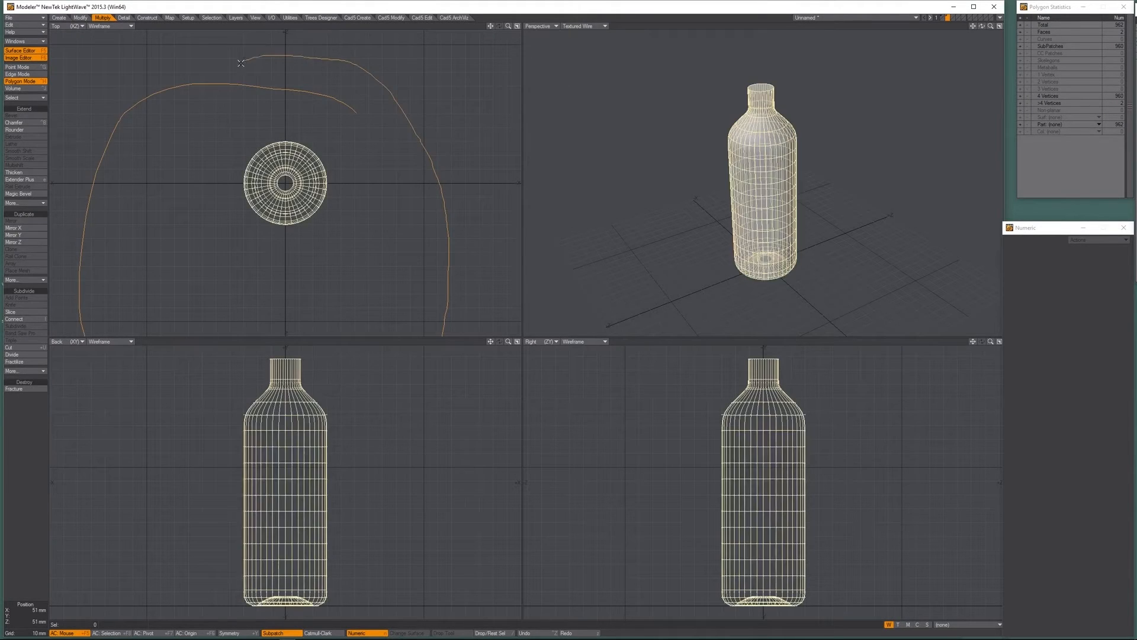
Smooth Shift the copied bottle inward with a 2 mm offset and inspect the result at the neck and base.
{"action": "scroll", "coordinate": [315, 424], "scroll_direction": "up", "scroll_amount": 4}
{"action": "left_click_drag", "start_coordinate": [314, 424], "coordinate": [348, 477], "text": "alt"}
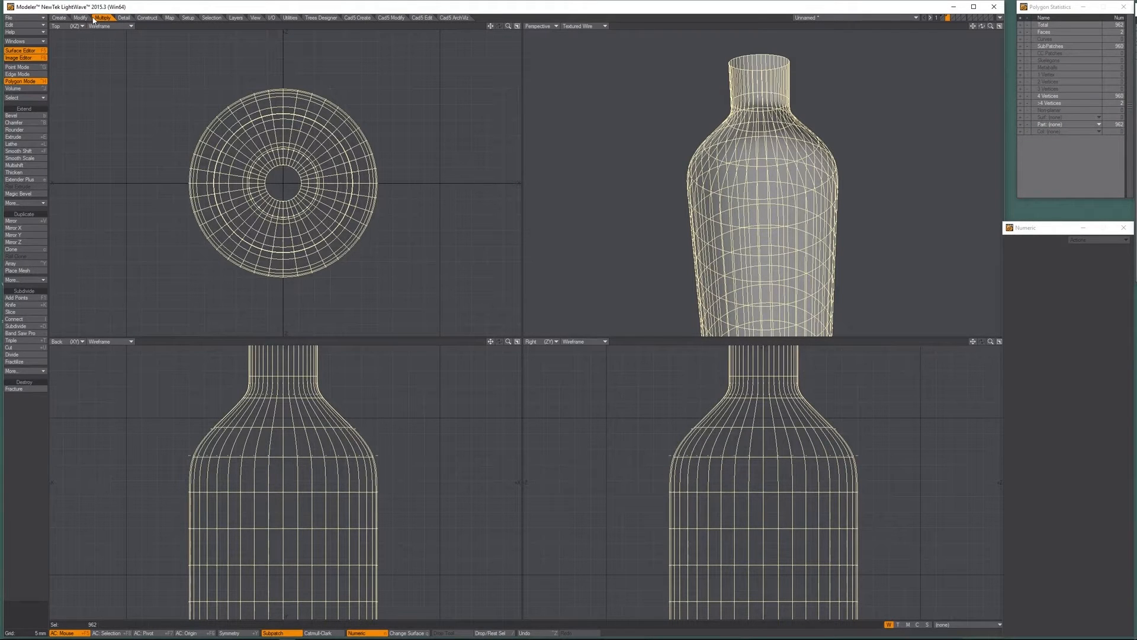
{"action": "left_click", "coordinate": [31, 153]}
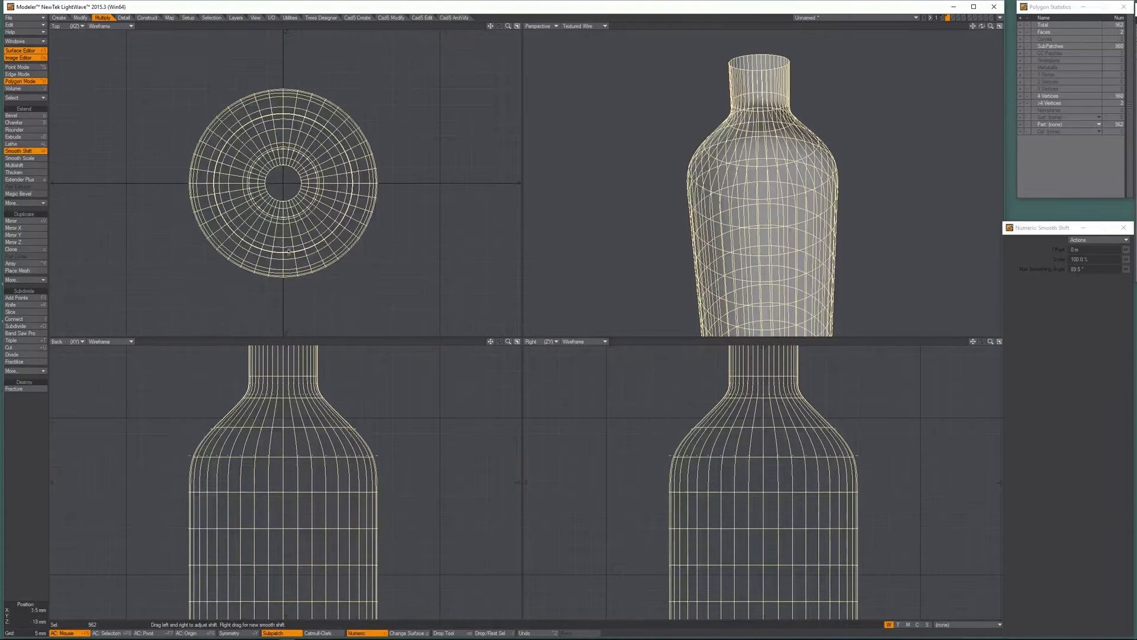
{"action": "key", "text": "a"}
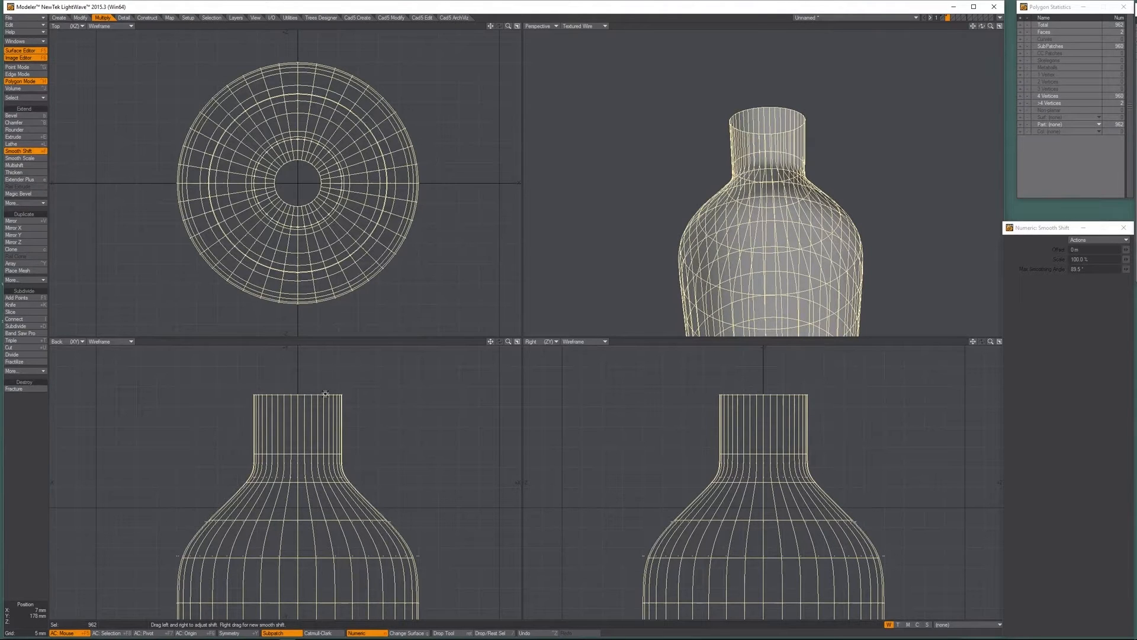
{"action": "left_click_drag", "start_coordinate": [317, 386], "coordinate": [327, 388]}
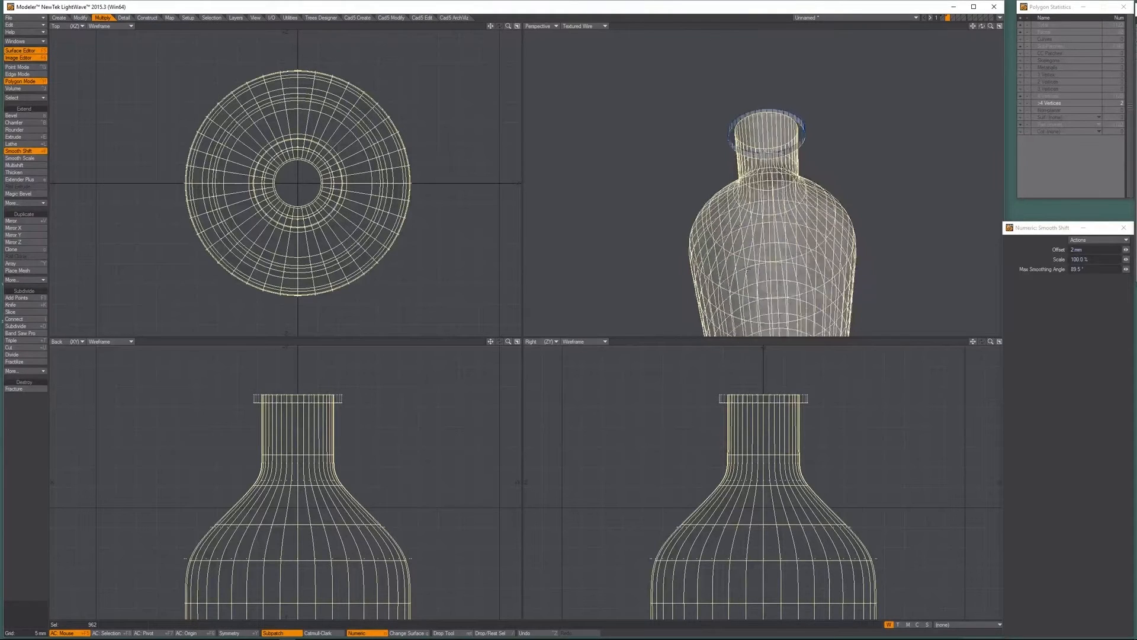
{"action": "key", "text": "a"}
{"action": "key", "text": "shift+a"}
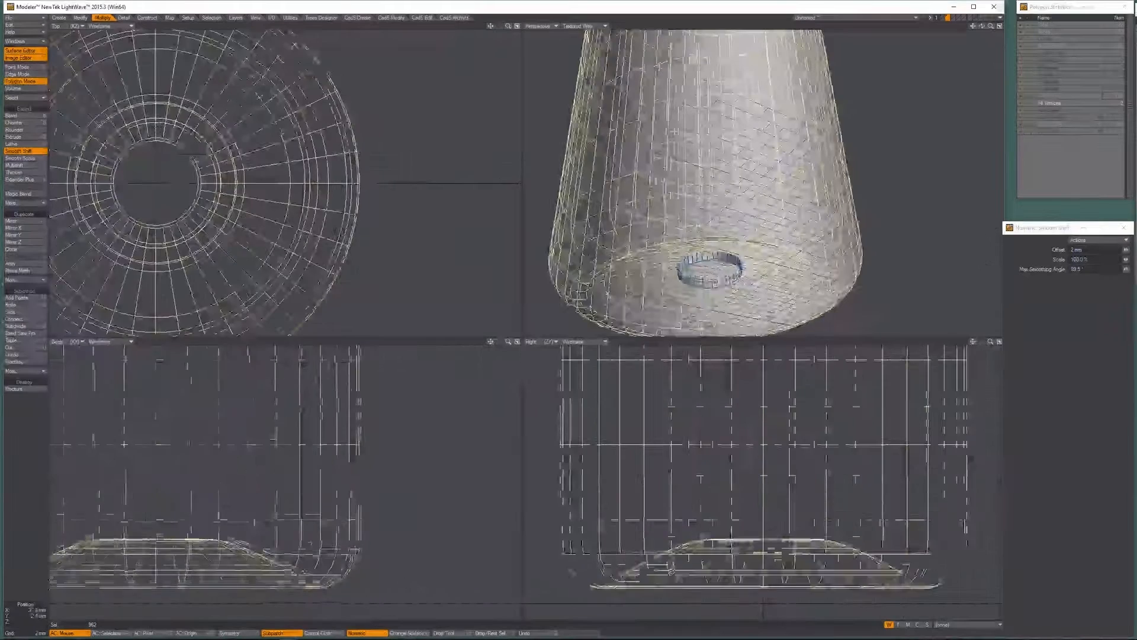
{"action": "mouse_move", "coordinate": [770, 183]}
{"action": "left_mouse_down", "text": "alt"}
{"action": "mouse_move", "coordinate": [812, 136]}
{"action": "mouse_move", "coordinate": [770, 190]}
{"action": "left_mouse_up", "text": "alt"}
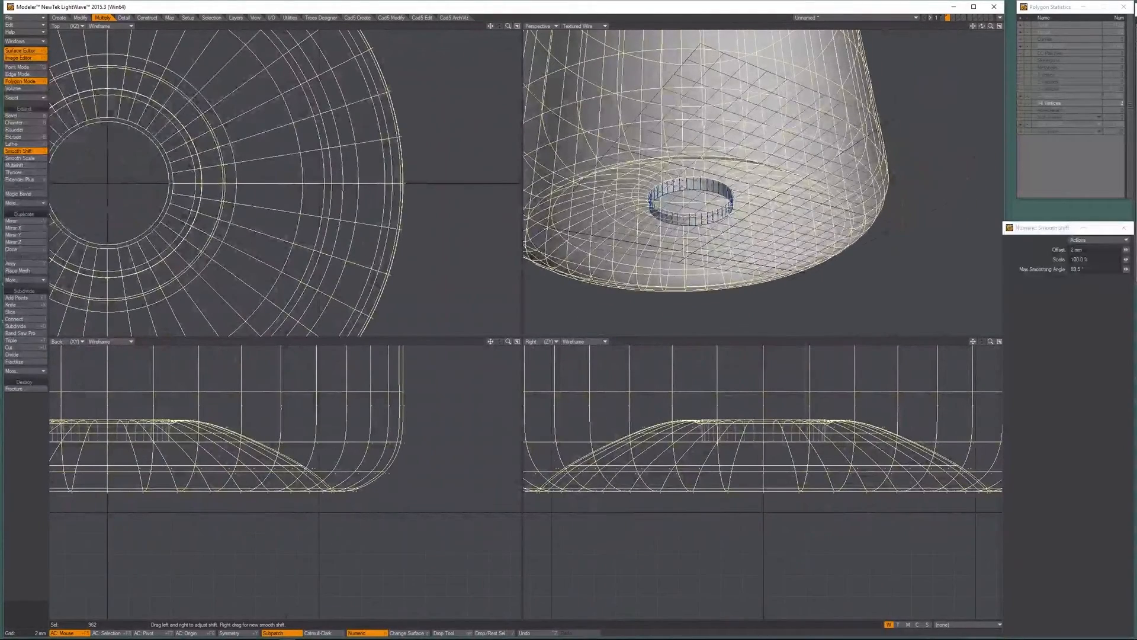
Undo the Smooth Shift, delete the copied bottle from the second layer and return to the first layer.
{"action": "key", "text": "space"}
{"action": "key", "text": "ctrl+z"}
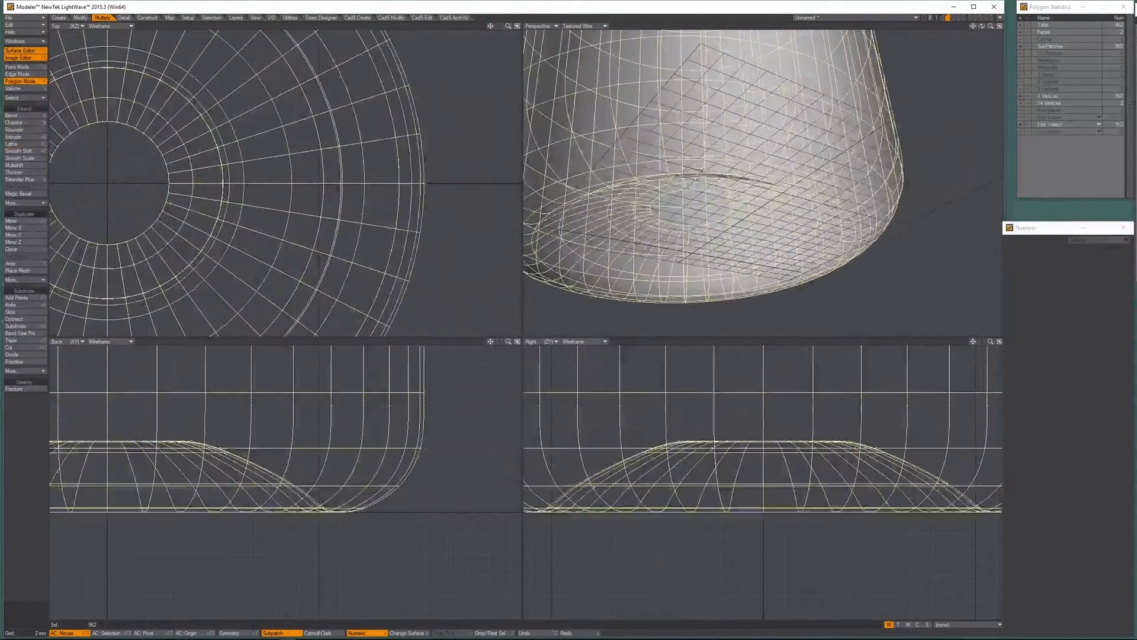
{"action": "key", "text": "Delete"}
{"action": "left_click", "coordinate": [942, 18]}
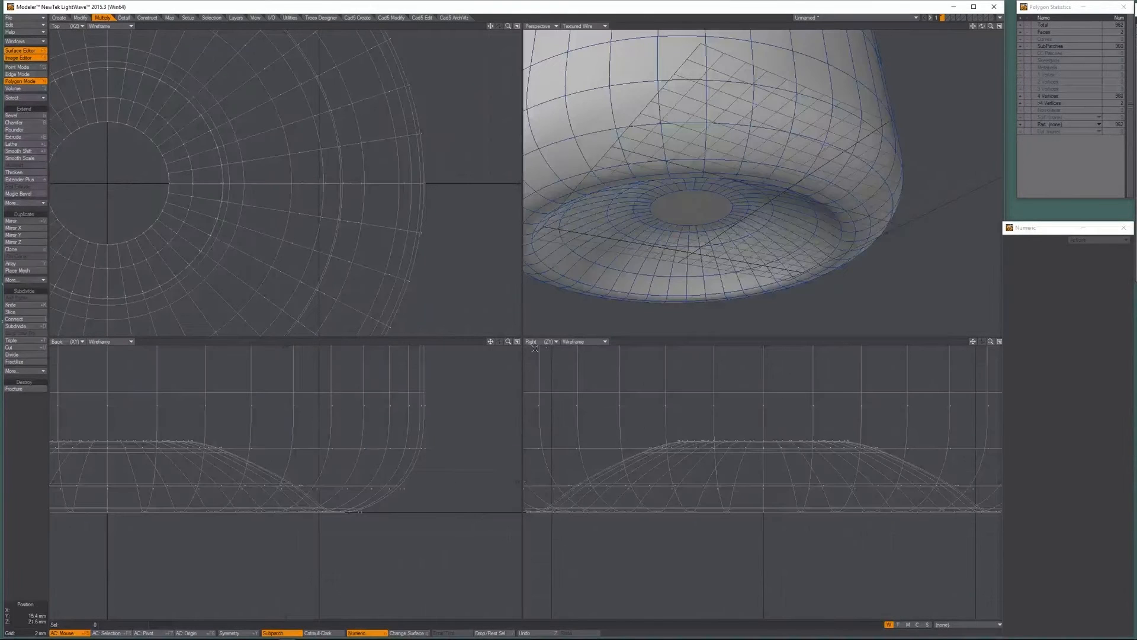
Bevel the round cap polygon at the centre of the recessed base with a 3.6 mm inset and no shift.
{"action": "left_click_drag", "start_coordinate": [636, 227], "coordinate": [675, 196], "text": "alt"}
{"action": "left_click", "coordinate": [681, 191]}
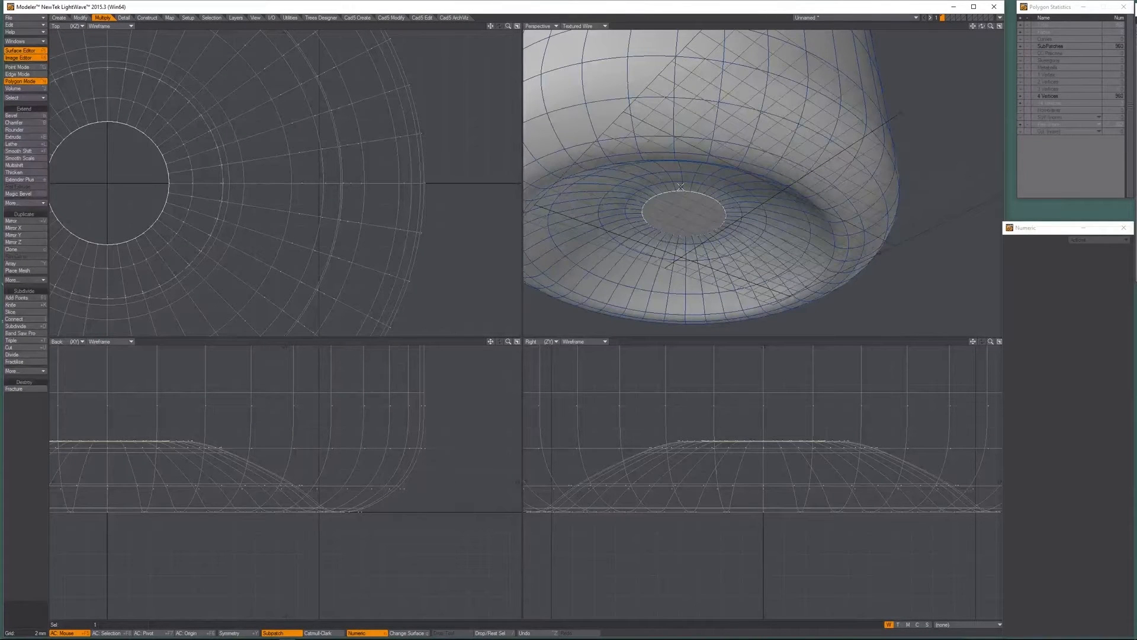
{"action": "key", "text": "b"}
{"action": "left_click_drag", "start_coordinate": [148, 195], "coordinate": [254, 201], "text": "alt"}
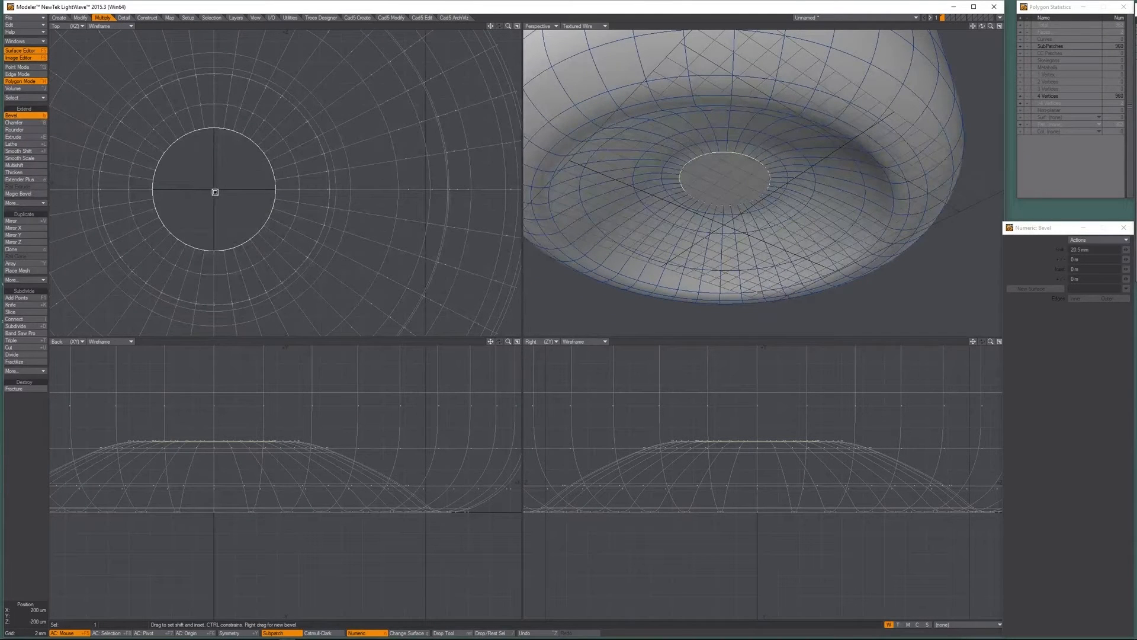
{"action": "left_click_drag", "start_coordinate": [215, 190], "coordinate": [177, 190]}
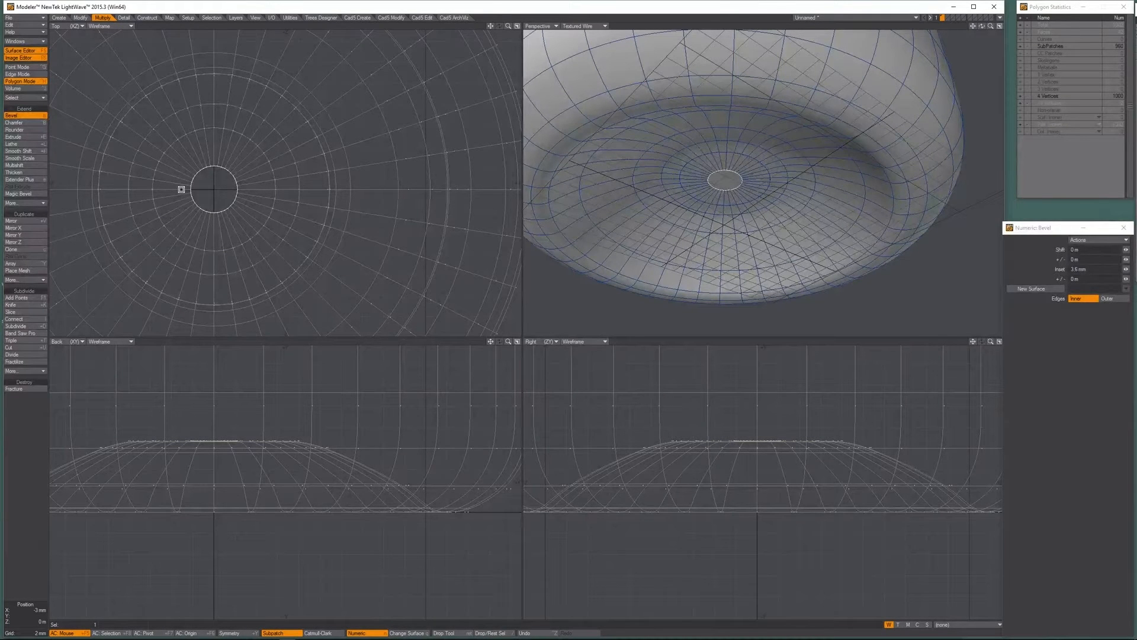
Isolate the small inset base cap, weld all its points at their average position, and unhide the rest of the bottle.
{"action": "key", "text": "equal"}
{"action": "key", "text": "Return"}
{"action": "key", "text": "ctrl+g"}
{"action": "right_click_drag", "start_coordinate": [263, 132], "coordinate": [125, 335]}
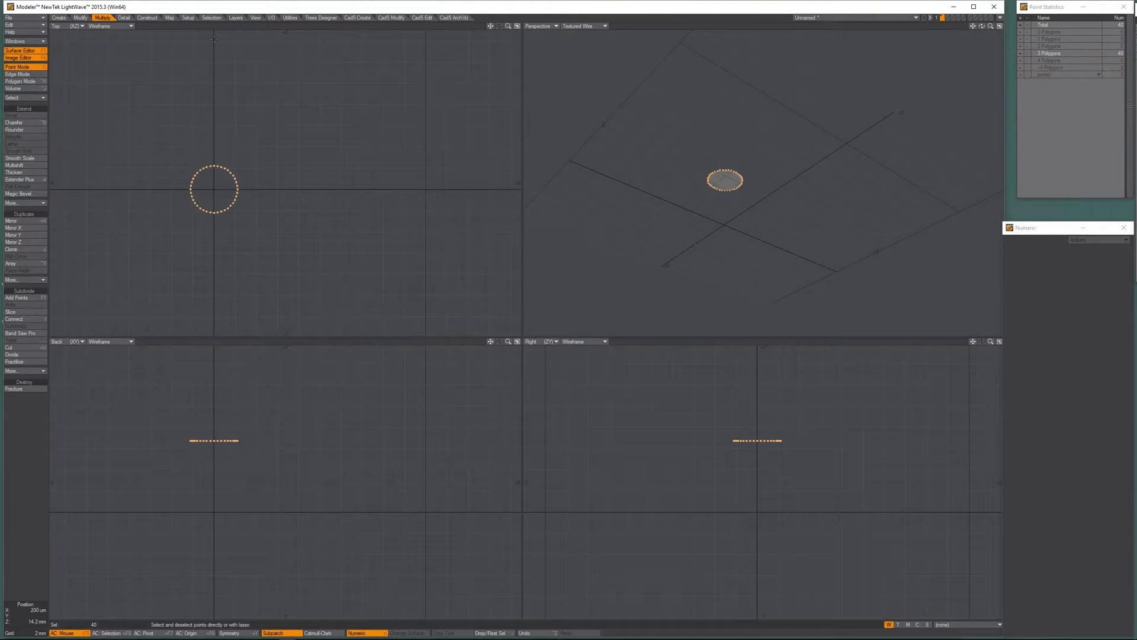
{"action": "left_click", "coordinate": [148, 17]}
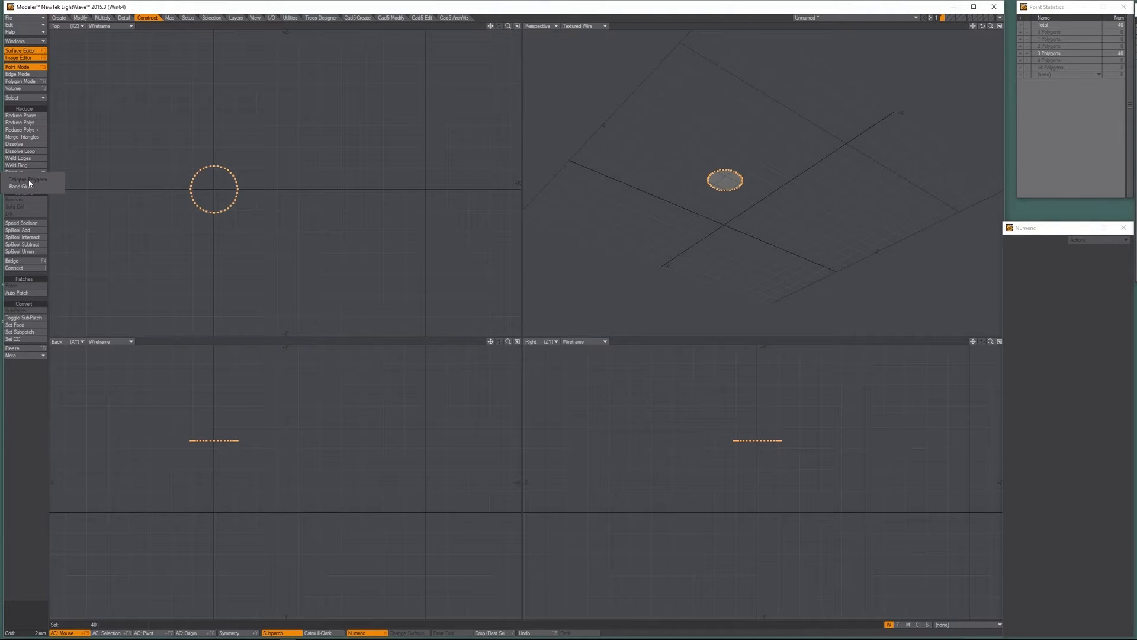
{"action": "left_click", "coordinate": [124, 18]}
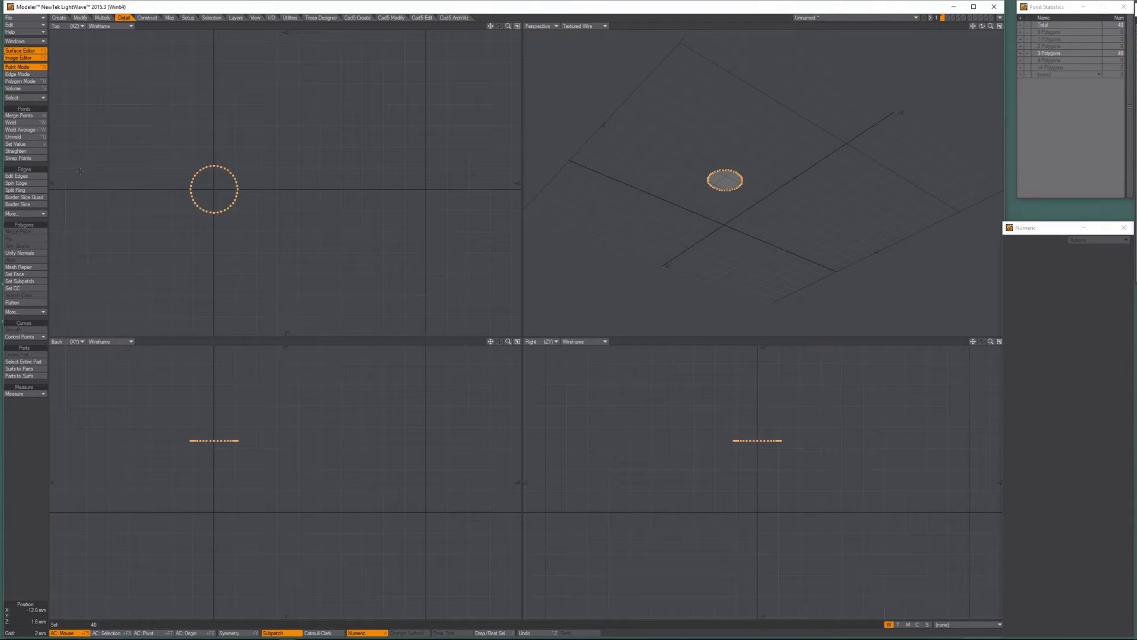
{"action": "left_click", "coordinate": [31, 130]}
{"action": "key", "text": "ctrl+h"}
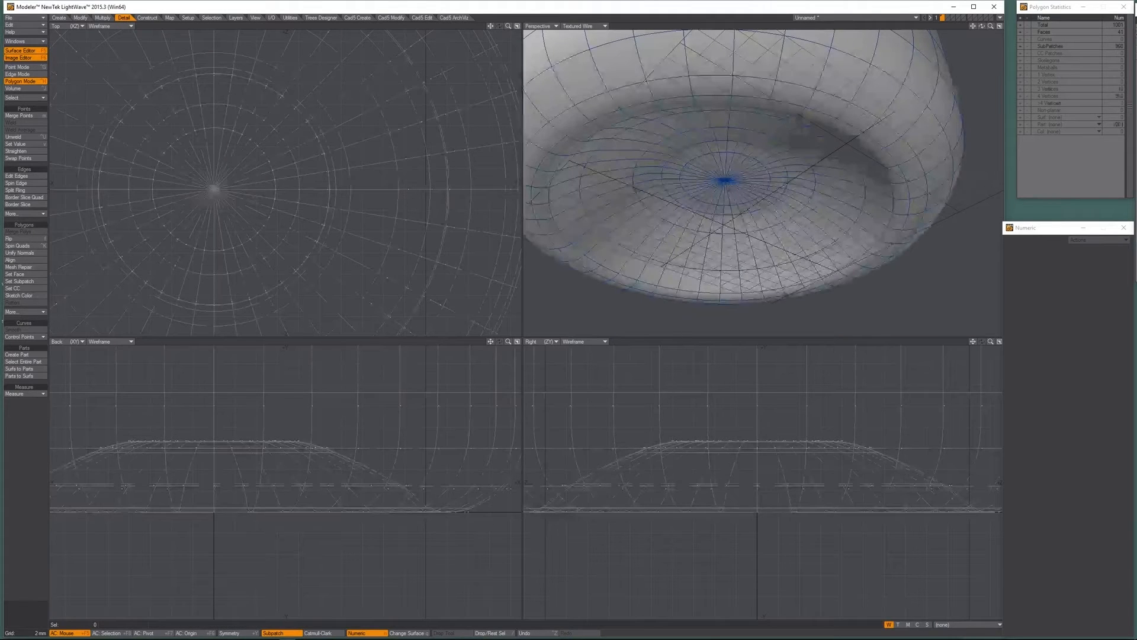
Clear the stray polygon selection at the recessed base and convert the whole bottle, including the centre triangles, to subpatches.
{"action": "key", "text": "Tab"}
{"action": "left_click_drag", "start_coordinate": [721, 159], "coordinate": [746, 178], "text": "alt"}
{"action": "key", "text": "Tab"}
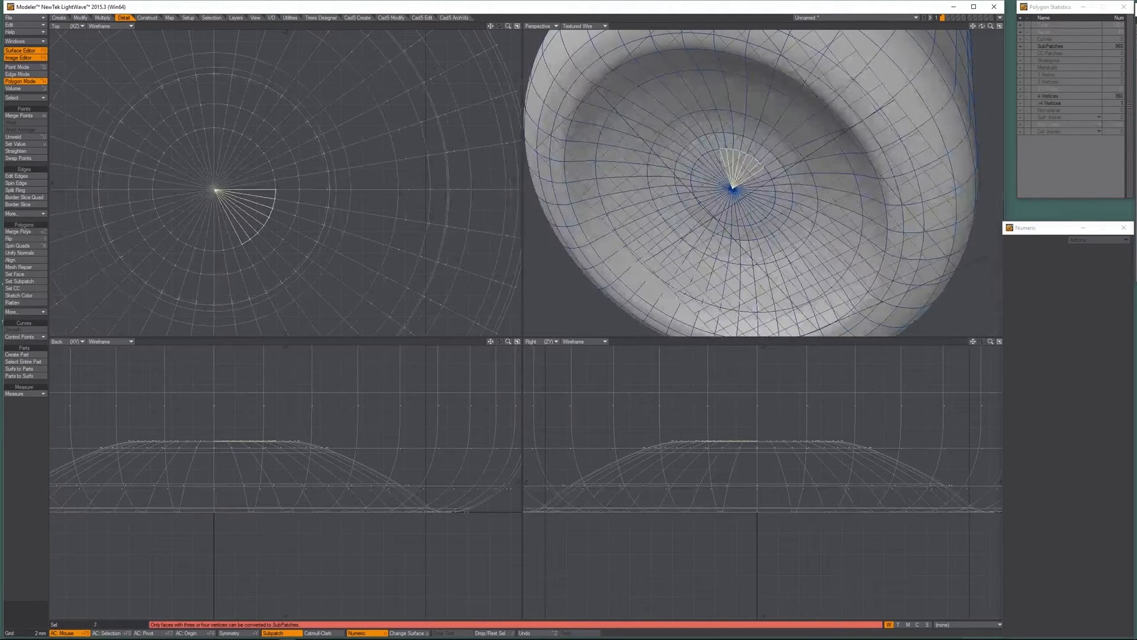
{"action": "mouse_move", "coordinate": [755, 185]}
{"action": "left_mouse_down"}
{"action": "mouse_move", "coordinate": [699, 175]}
{"action": "mouse_move", "coordinate": [761, 210]}
{"action": "mouse_move", "coordinate": [767, 191]}
{"action": "left_mouse_up"}
{"action": "key", "text": "slash"}
{"action": "key", "text": "Tab"}
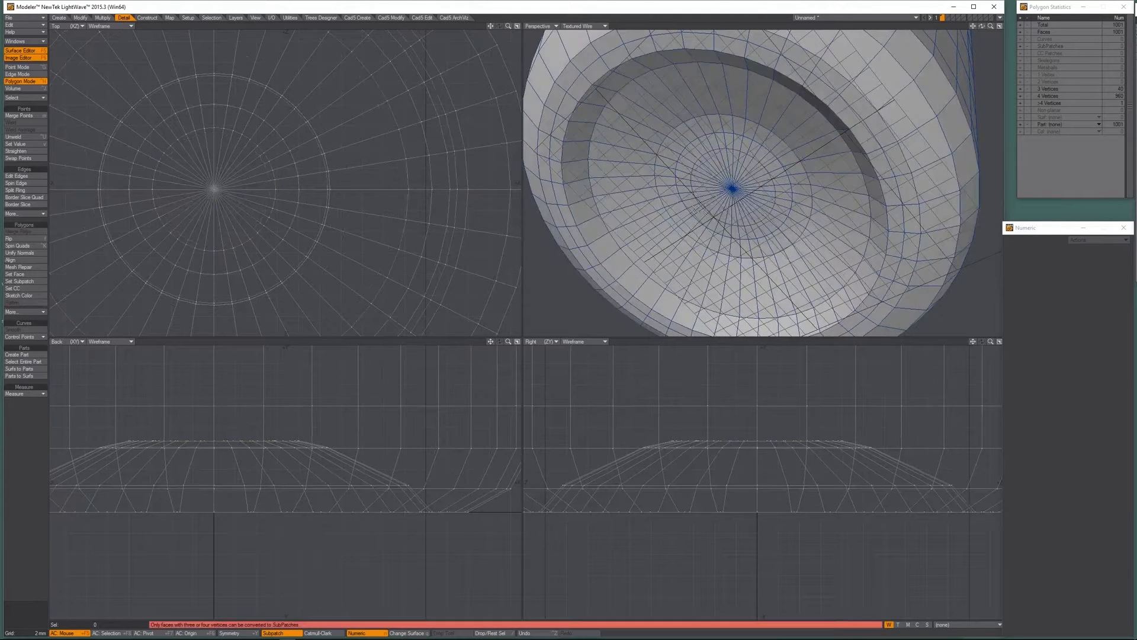
{"action": "key", "text": "Tab"}
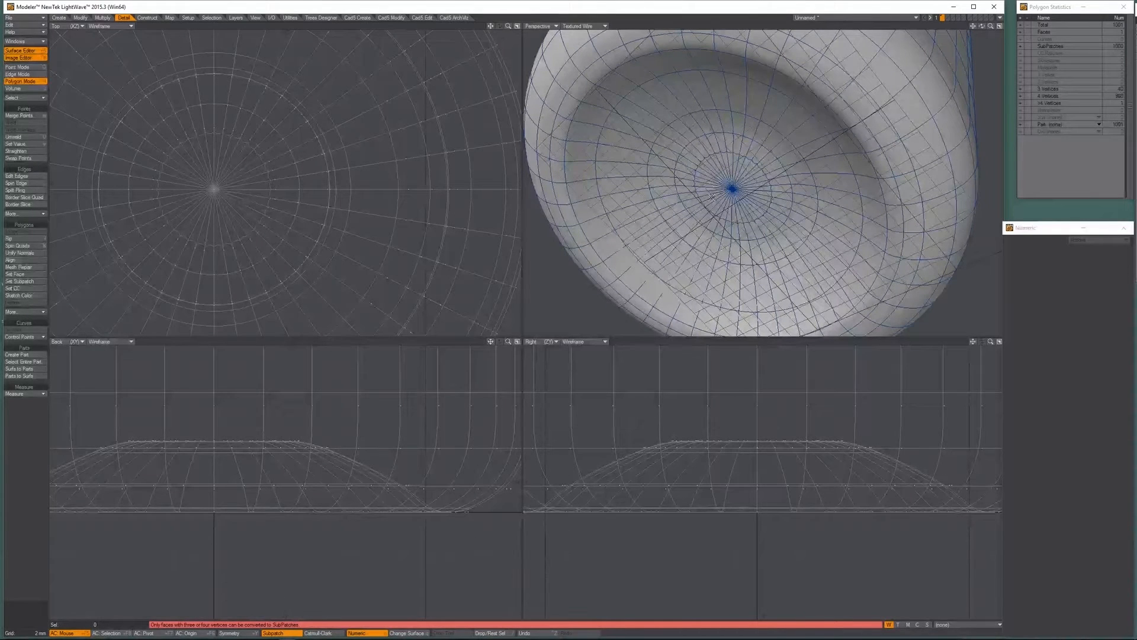
Show the perspective view in Texture shading and inspect the smoothed bottle at its base and capped neck.
{"action": "left_click", "coordinate": [590, 25]}
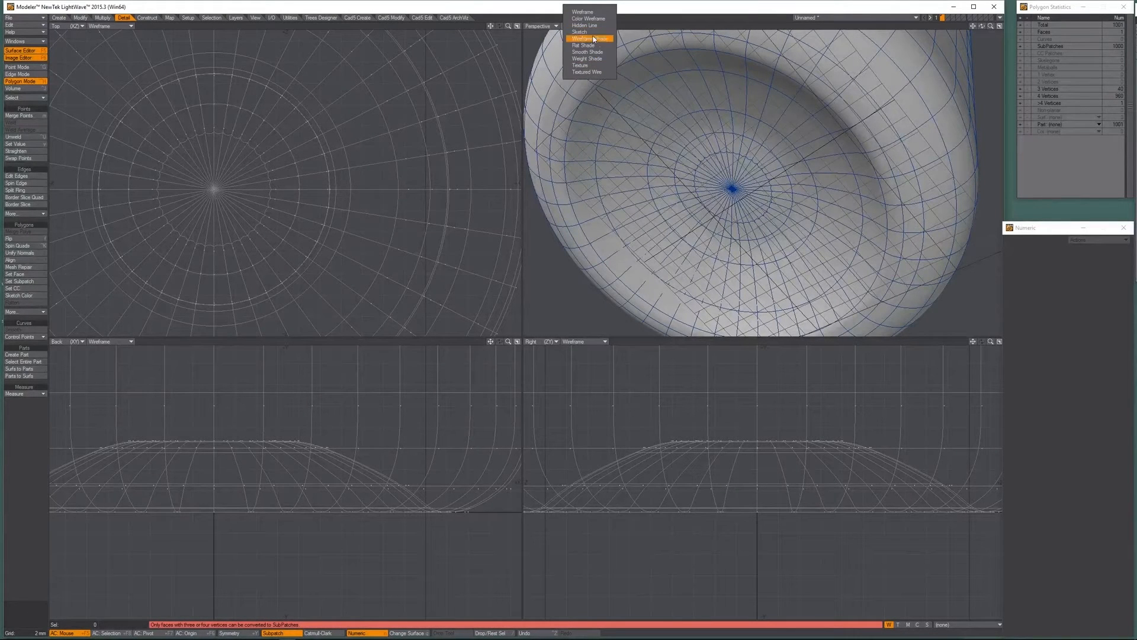
{"action": "left_click", "coordinate": [584, 65]}
{"action": "left_click_drag", "start_coordinate": [733, 153], "coordinate": [746, 231], "text": "alt"}
{"action": "scroll", "coordinate": [719, 225], "scroll_direction": "down", "scroll_amount": 3}
{"action": "left_click_drag", "start_coordinate": [746, 231], "coordinate": [780, 282], "text": "alt+shift"}
{"action": "key", "text": "a"}
{"action": "scroll", "coordinate": [787, 182], "scroll_direction": "up", "scroll_amount": 4}
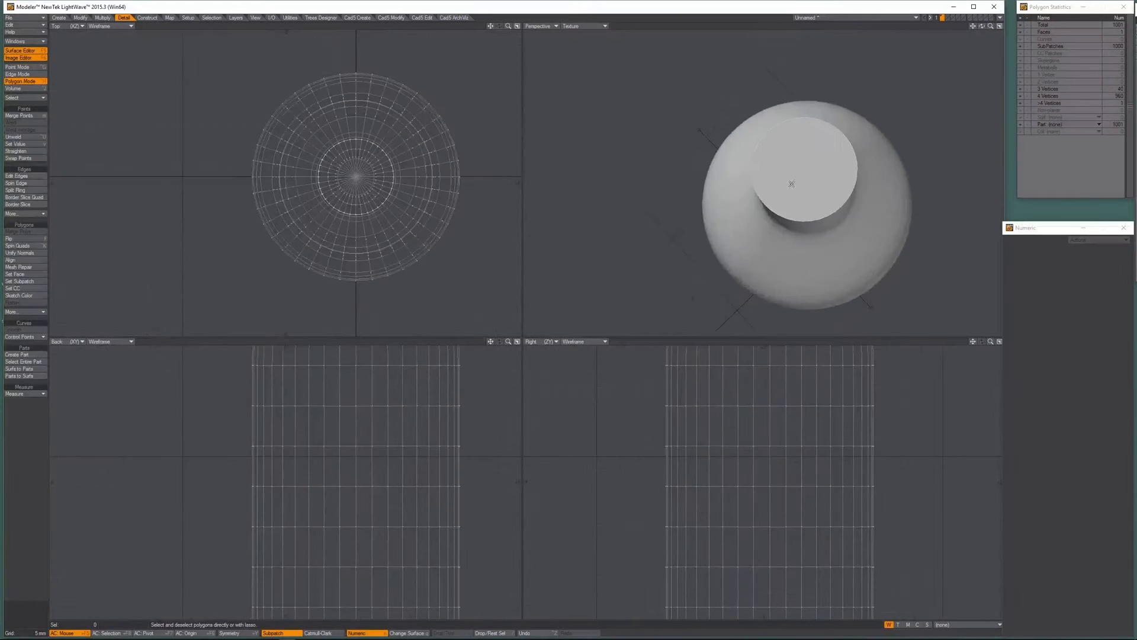
{"action": "left_click", "coordinate": [792, 184]}
{"action": "key", "text": "shift+a"}
{"action": "scroll", "coordinate": [734, 163], "scroll_direction": "down", "scroll_amount": 5}
{"action": "left_click_drag", "start_coordinate": [747, 193], "coordinate": [779, 180], "text": "alt"}
{"action": "left_click", "coordinate": [778, 180]}
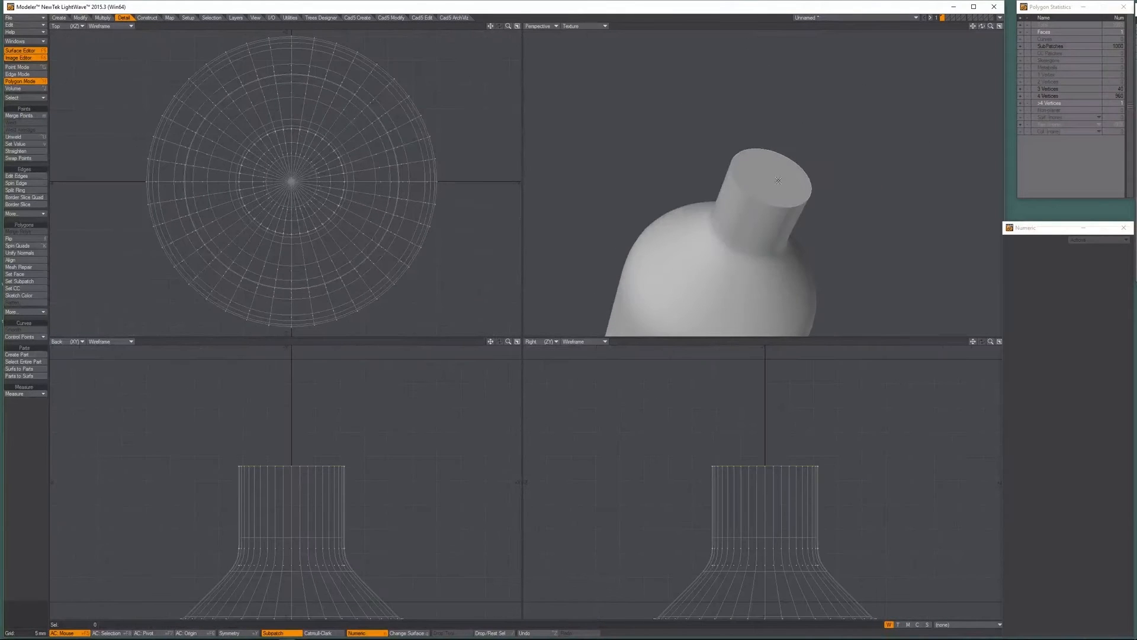
Turn off subpatch smoothing and copy the whole bottle into the second layer.
{"action": "key", "text": "Tab"}
{"action": "key", "text": "a"}
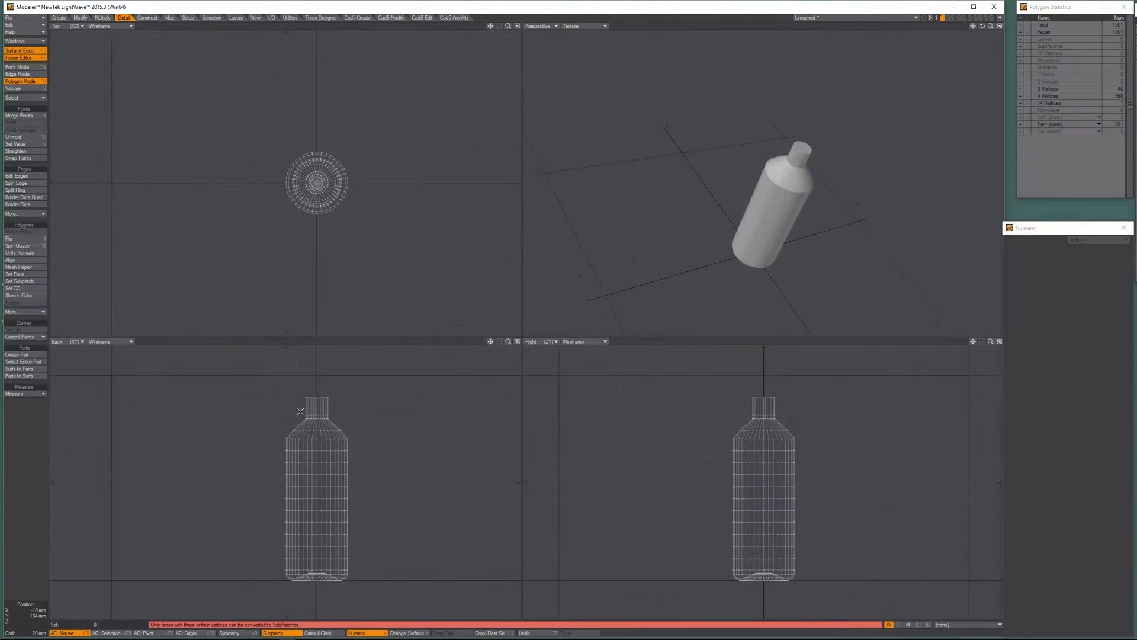
{"action": "key", "text": "2"}
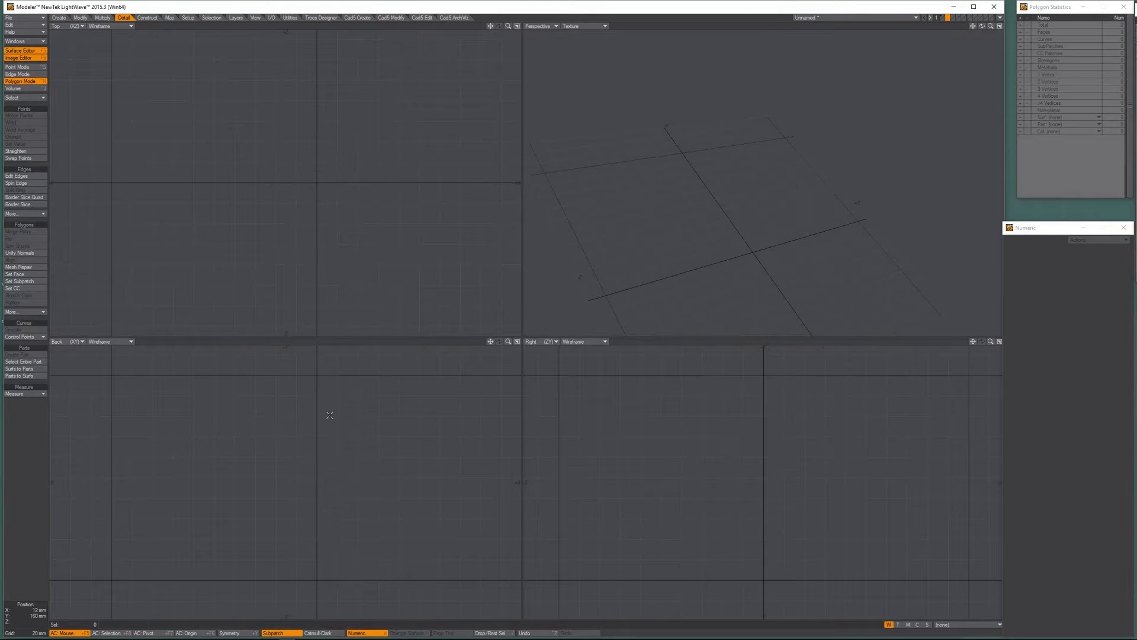
{"action": "key", "text": "1"}
{"action": "key", "text": "a"}
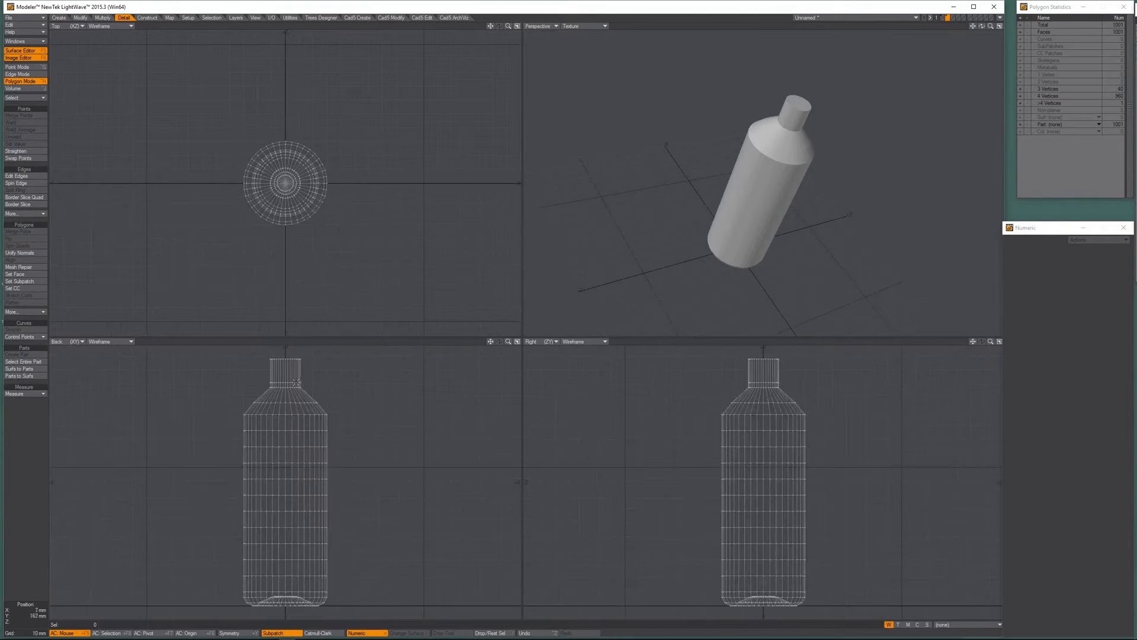
Smooth Shift all polygons of the copied bottle inward with a 2 mm offset.
{"action": "left_click_drag", "start_coordinate": [848, 237], "coordinate": [853, 169], "text": "alt"}
{"action": "scroll", "coordinate": [763, 212], "scroll_direction": "up", "scroll_amount": 3}
{"action": "mouse_move", "coordinate": [402, 92]}
{"action": "right_mouse_down"}
{"action": "mouse_move", "coordinate": [255, 35]}
{"action": "mouse_move", "coordinate": [65, 153]}
{"action": "mouse_move", "coordinate": [331, 181]}
{"action": "right_mouse_up"}
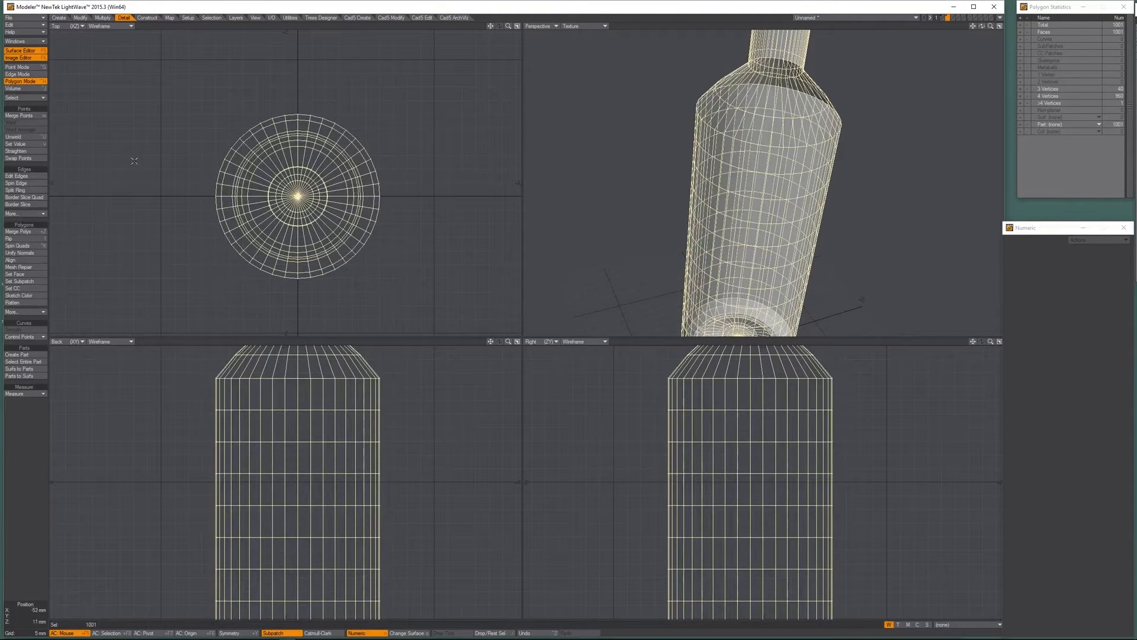
{"action": "left_click", "coordinate": [102, 17]}
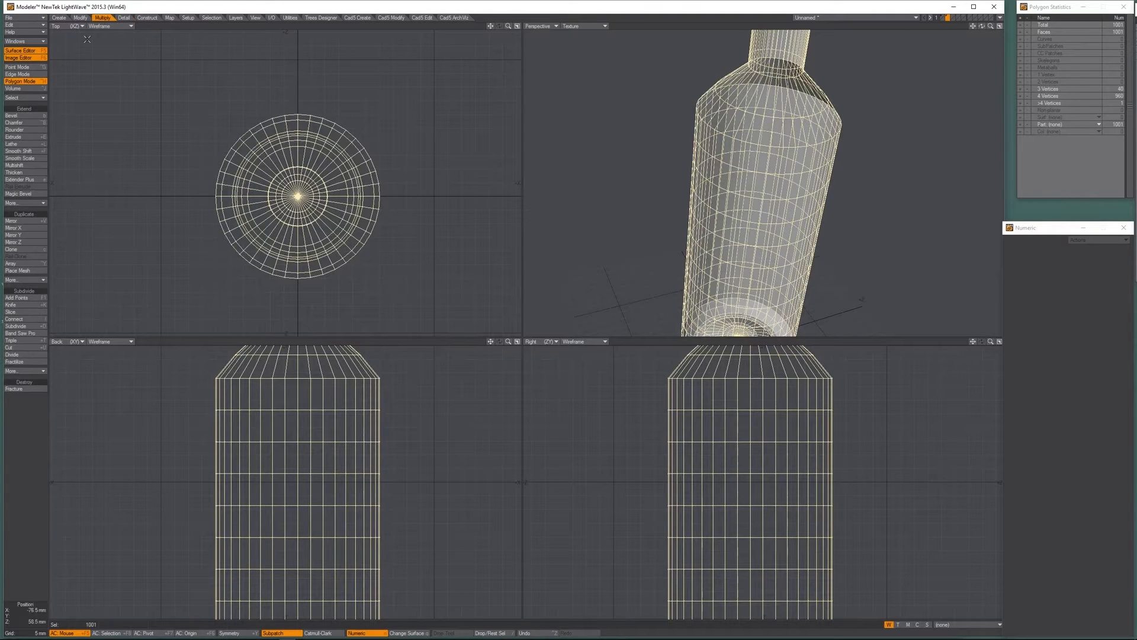
{"action": "left_click", "coordinate": [19, 151]}
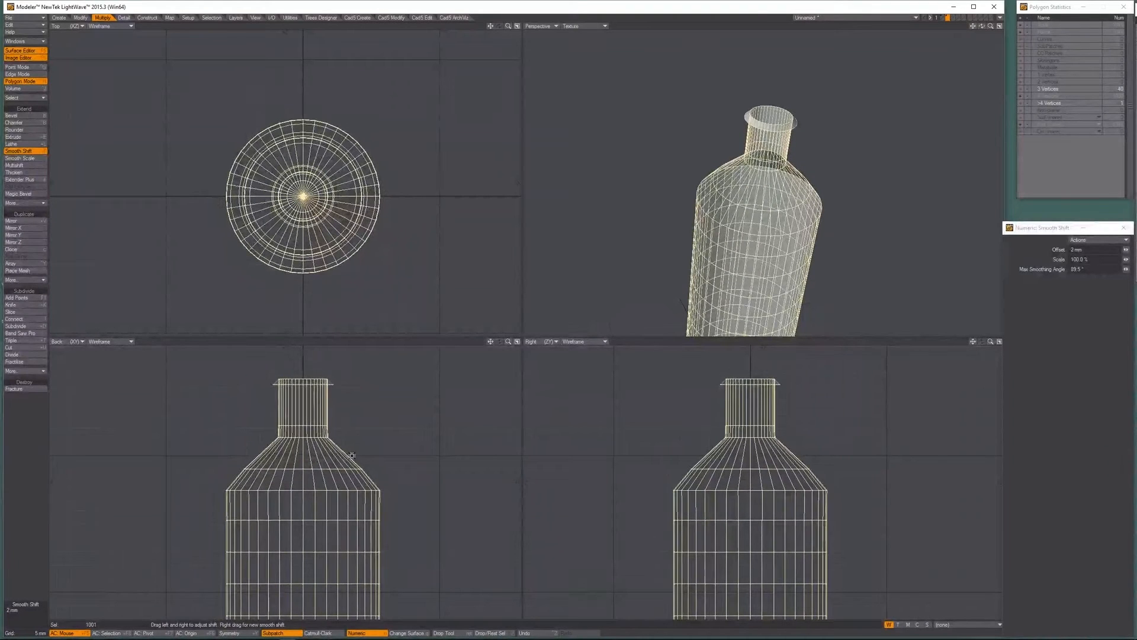
{"action": "left_click_drag", "start_coordinate": [351, 456], "coordinate": [357, 457]}
{"action": "key", "text": "ctrl+z"}
{"action": "key", "text": "space"}
{"action": "left_click", "coordinate": [374, 368]}
Examine the shifted copy around its recessed base and lower rim for faulty geometry.
{"action": "mouse_move", "coordinate": [789, 89]}
{"action": "left_mouse_down", "text": "alt"}
{"action": "mouse_move", "coordinate": [788, 60]}
{"action": "mouse_move", "coordinate": [781, 83]}
{"action": "left_mouse_up", "text": "alt"}
{"action": "left_click_drag", "start_coordinate": [782, 83], "coordinate": [782, 118], "text": "alt+shift"}
{"action": "scroll", "coordinate": [787, 178], "scroll_direction": "down", "scroll_amount": 3}
{"action": "left_click_drag", "start_coordinate": [792, 272], "coordinate": [771, 150], "text": "alt+shift"}
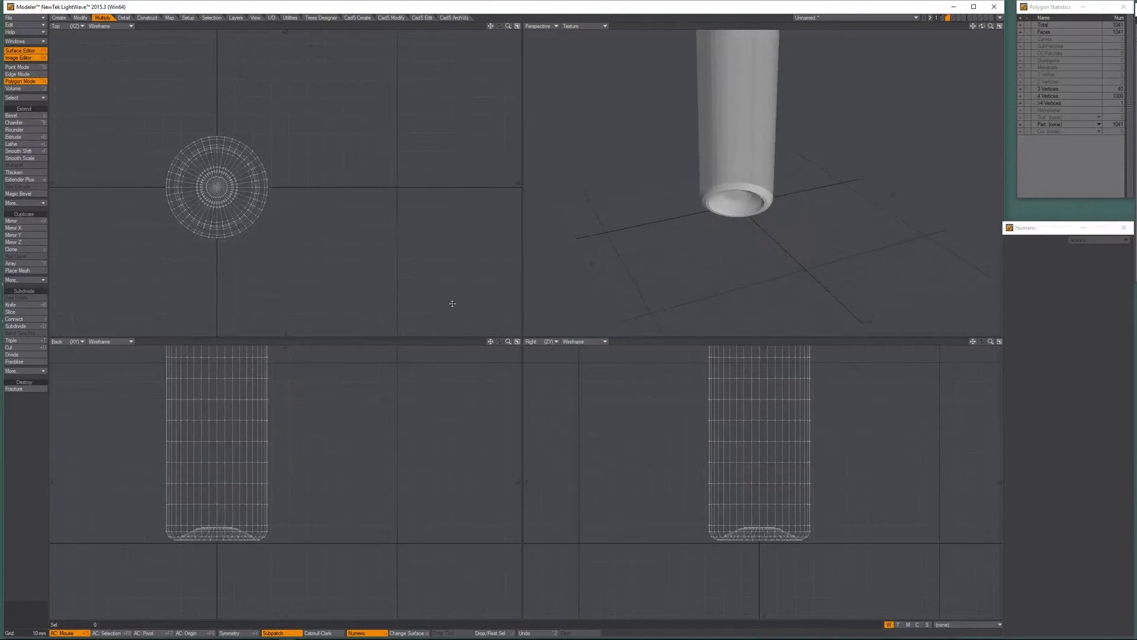
{"action": "scroll", "coordinate": [318, 533], "scroll_direction": "up", "scroll_amount": 5}
{"action": "scroll", "coordinate": [238, 559], "scroll_direction": "down", "scroll_amount": 2}
{"action": "left_click_drag", "start_coordinate": [711, 178], "coordinate": [751, 147], "text": "alt"}
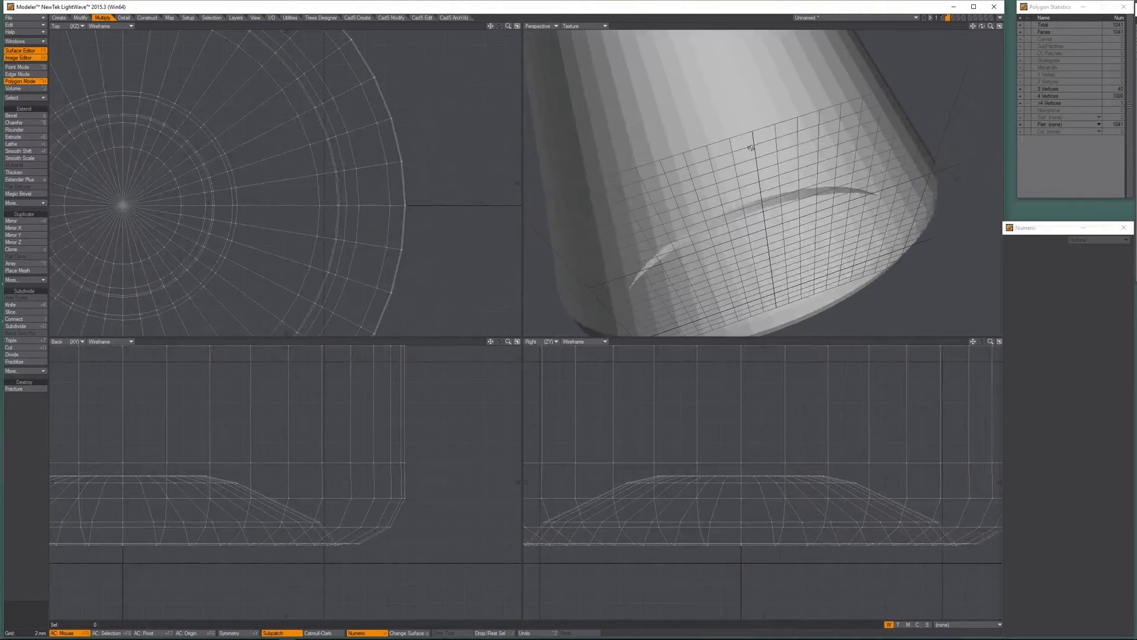
{"action": "left_click_drag", "start_coordinate": [747, 228], "coordinate": [711, 195], "text": "alt"}
{"action": "scroll", "coordinate": [734, 178], "scroll_direction": "up", "scroll_amount": 2}
{"action": "left_click", "coordinate": [702, 198]}
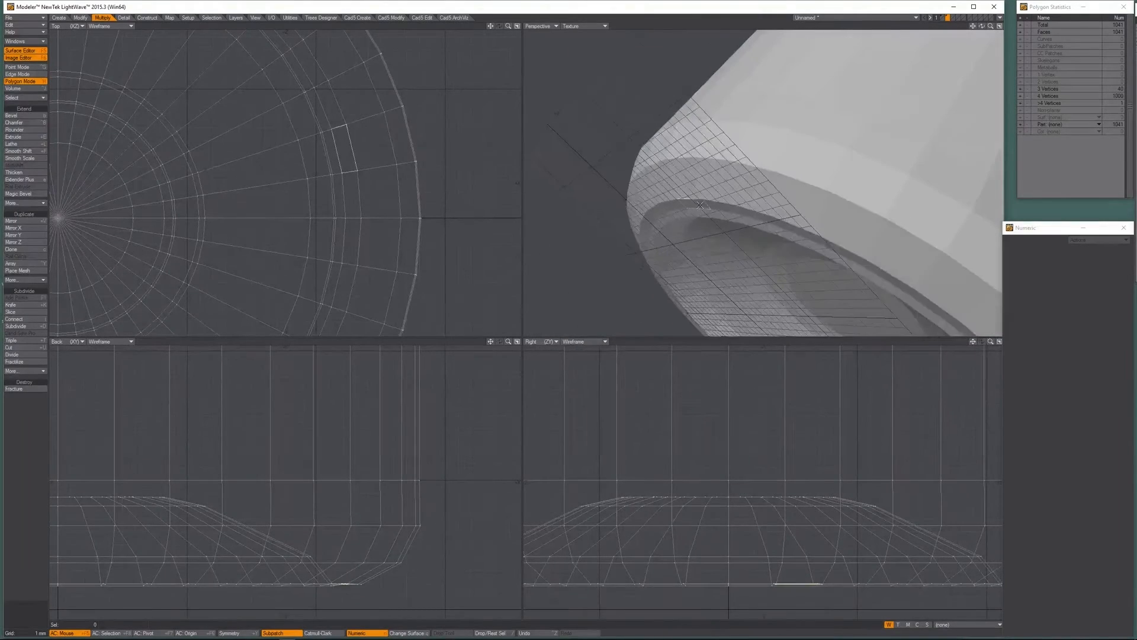
{"action": "left_click", "coordinate": [701, 198]}
{"action": "left_click_drag", "start_coordinate": [712, 198], "coordinate": [724, 184], "text": "alt"}
{"action": "key", "text": "Tab"}
Select the flared ring of points at the inner bottle's neck and show the first layer as a background reference.
{"action": "left_click_drag", "start_coordinate": [320, 460], "coordinate": [417, 394], "text": "ctrl+alt"}
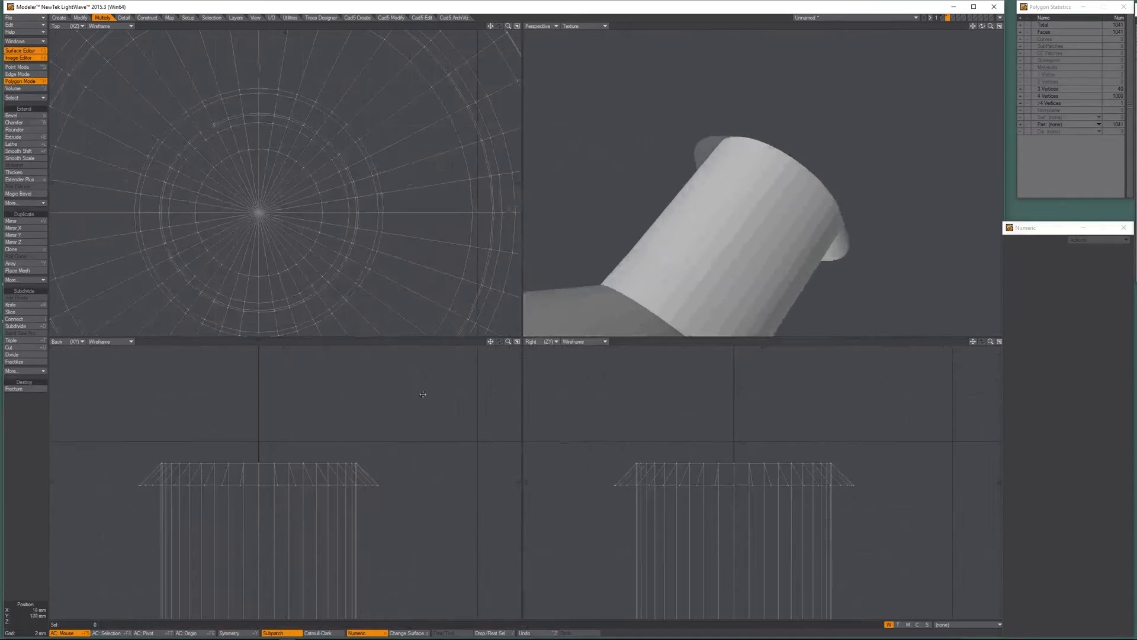
{"action": "key", "text": "ctrl+g"}
{"action": "mouse_move", "coordinate": [140, 470]}
{"action": "right_mouse_down"}
{"action": "mouse_move", "coordinate": [482, 486]}
{"action": "mouse_move", "coordinate": [468, 462]}
{"action": "right_mouse_up"}
{"action": "right_click_drag", "start_coordinate": [340, 467], "coordinate": [397, 467]}
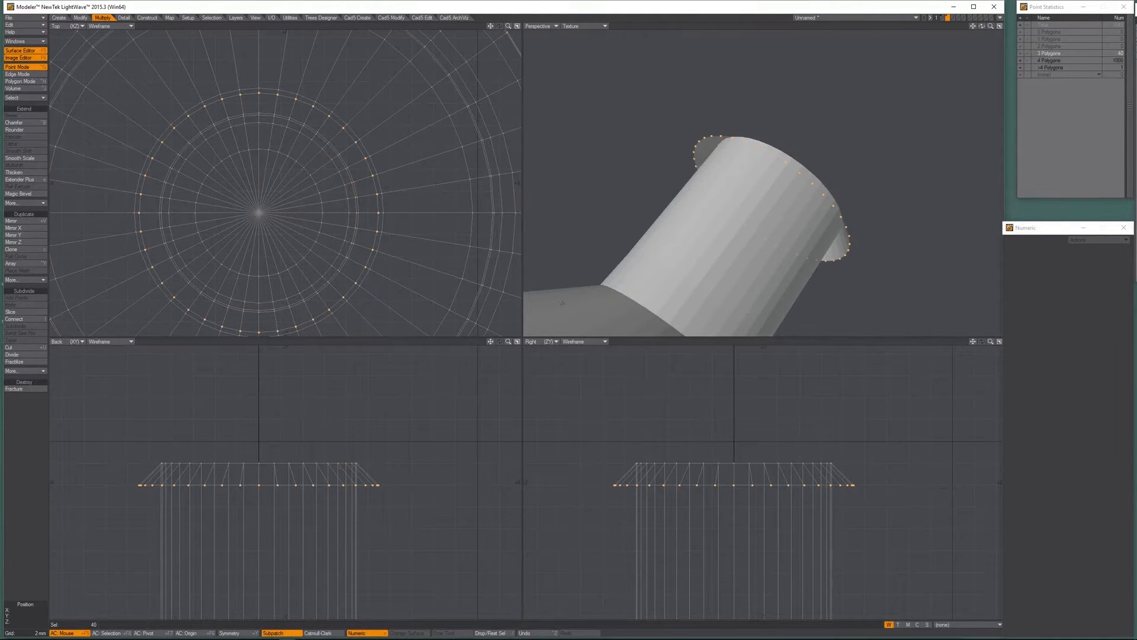
{"action": "left_click", "coordinate": [946, 20]}
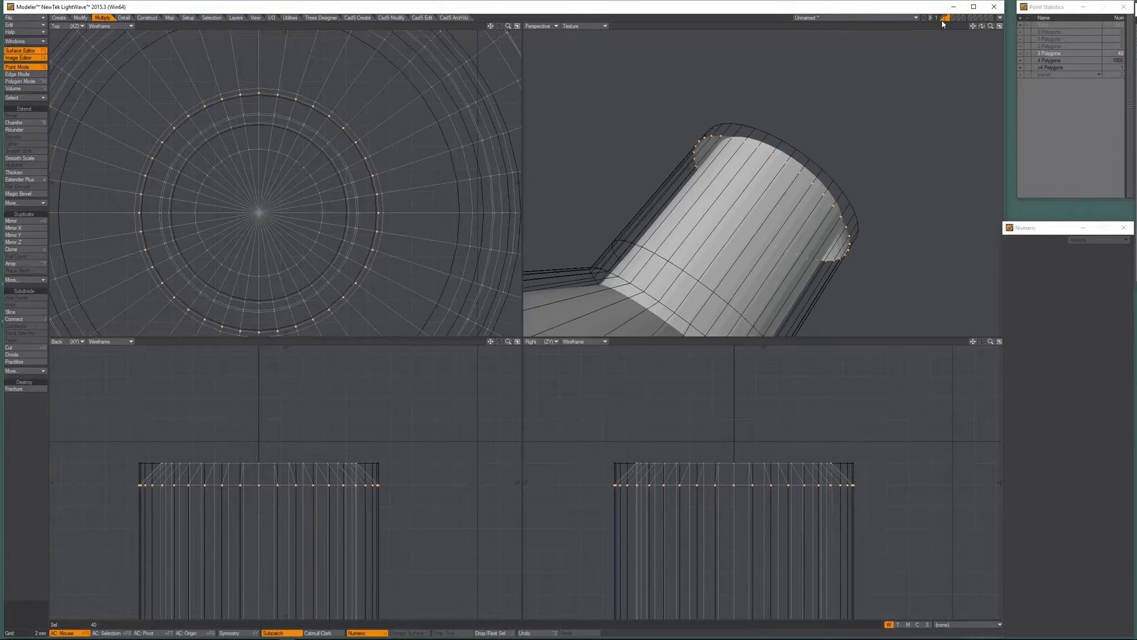
{"action": "mouse_move", "coordinate": [205, 639]}
Show the perspective view in Textured Wire and move the selected ring of neck points up 2 mm, level with the opening.
{"action": "key", "text": "g"}
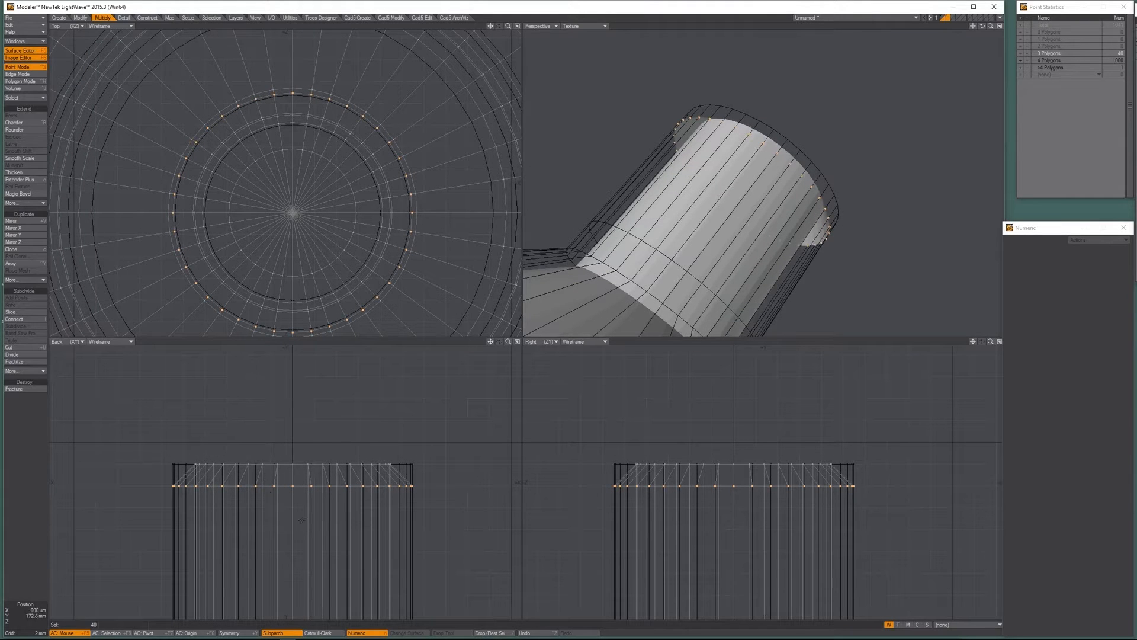
{"action": "left_click_drag", "start_coordinate": [770, 142], "coordinate": [746, 178], "text": "alt"}
{"action": "key", "text": "KP_9"}
{"action": "scroll", "coordinate": [744, 163], "scroll_direction": "up", "scroll_amount": 2}
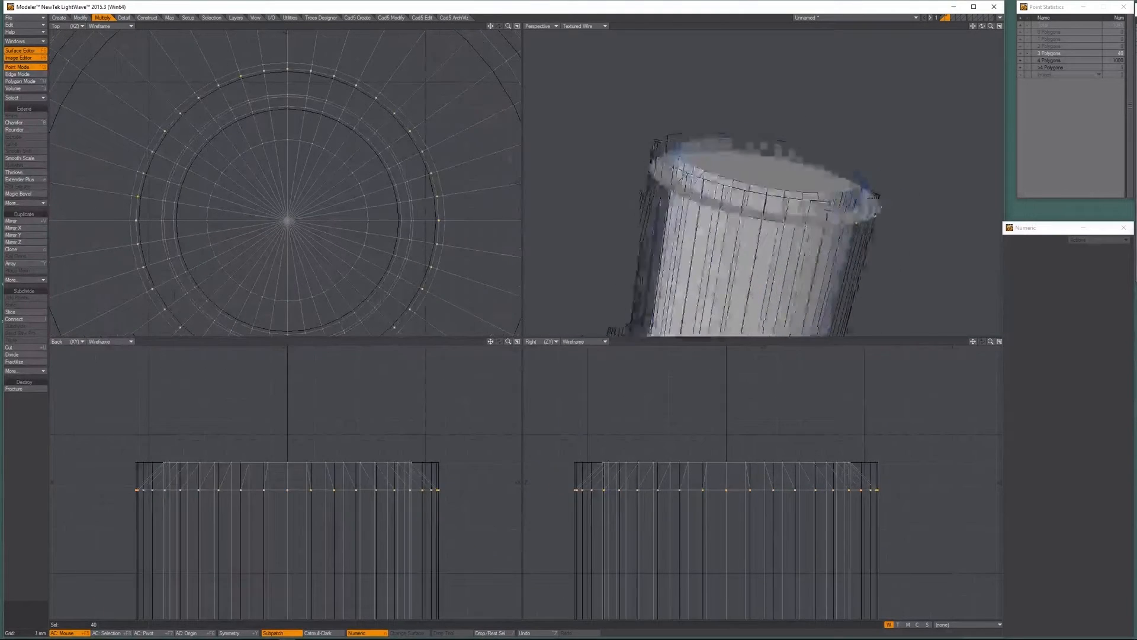
{"action": "key", "text": "g"}
{"action": "scroll", "coordinate": [740, 180], "scroll_direction": "up", "scroll_amount": 3}
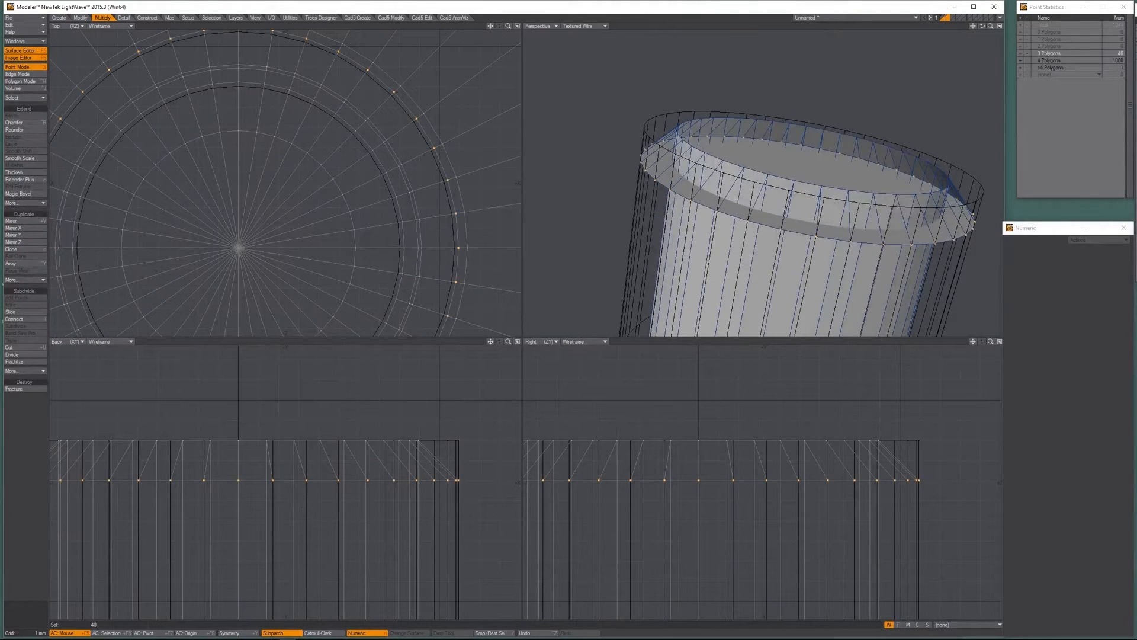
{"action": "left_click", "coordinate": [80, 17]}
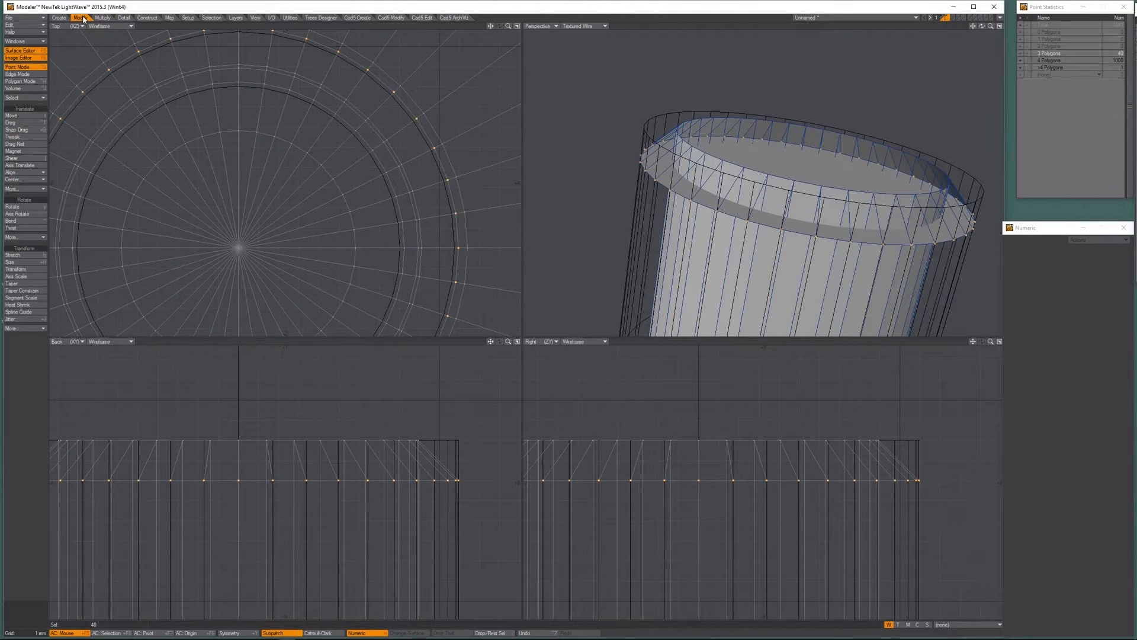
{"action": "left_click", "coordinate": [35, 116]}
{"action": "left_click_drag", "start_coordinate": [378, 512], "coordinate": [379, 472]}
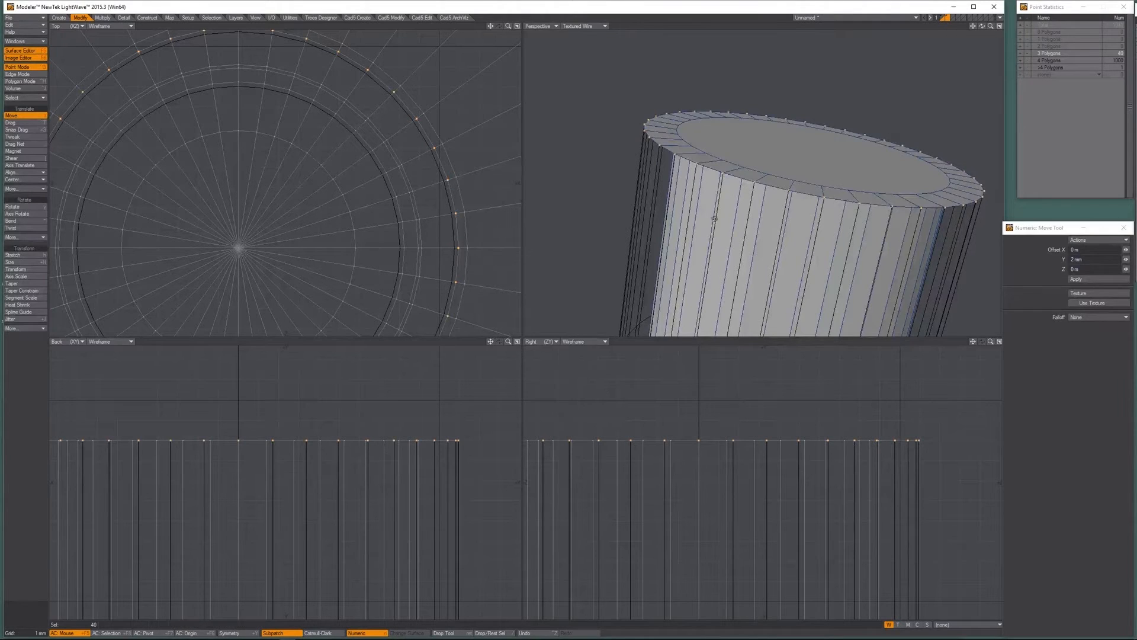
{"action": "left_click_drag", "start_coordinate": [681, 105], "coordinate": [673, 105], "text": "alt"}
{"action": "key", "text": "space"}
Delete the round cap polygon closing the inner bottle's neck.
{"action": "key", "text": "ctrl+h"}
{"action": "left_click", "coordinate": [728, 142]}
{"action": "key", "text": "Delete"}
{"action": "left_click_drag", "start_coordinate": [729, 142], "coordinate": [758, 189], "text": "alt"}
{"action": "scroll", "coordinate": [740, 178], "scroll_direction": "down", "scroll_amount": 4}
{"action": "scroll", "coordinate": [752, 170], "scroll_direction": "up", "scroll_amount": 1}
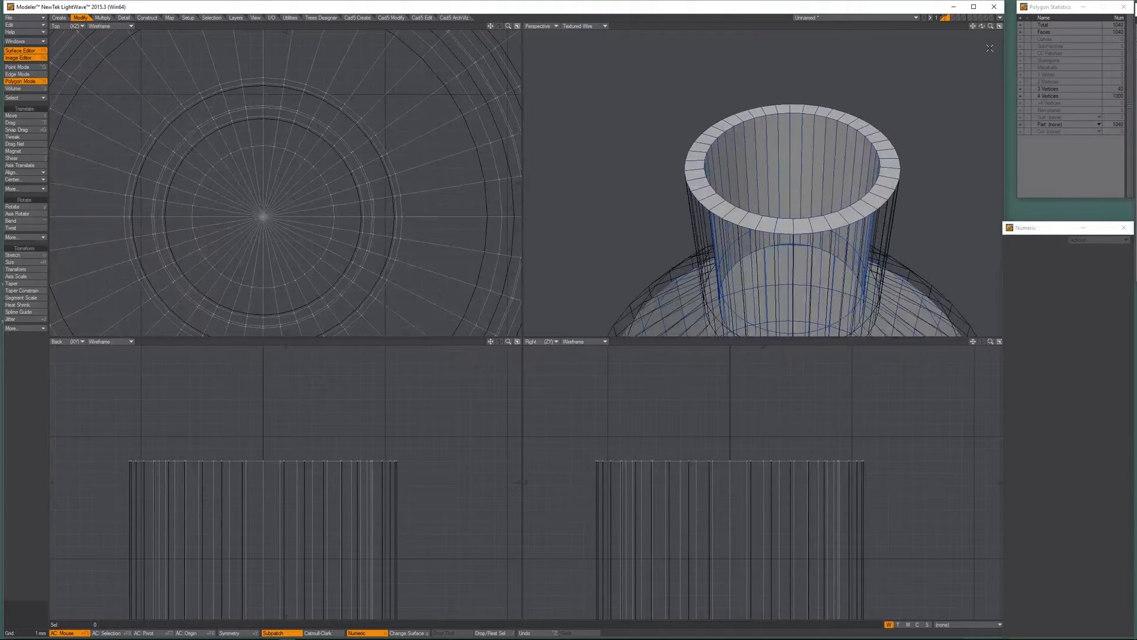
Bring both bottle layers to the foreground and delete the cap polygon closing the outer bottle's neck.
{"action": "left_click", "coordinate": [943, 16], "text": "shift"}
{"action": "left_click_drag", "start_coordinate": [772, 320], "coordinate": [781, 284], "text": "alt"}
{"action": "left_click", "coordinate": [783, 173]}
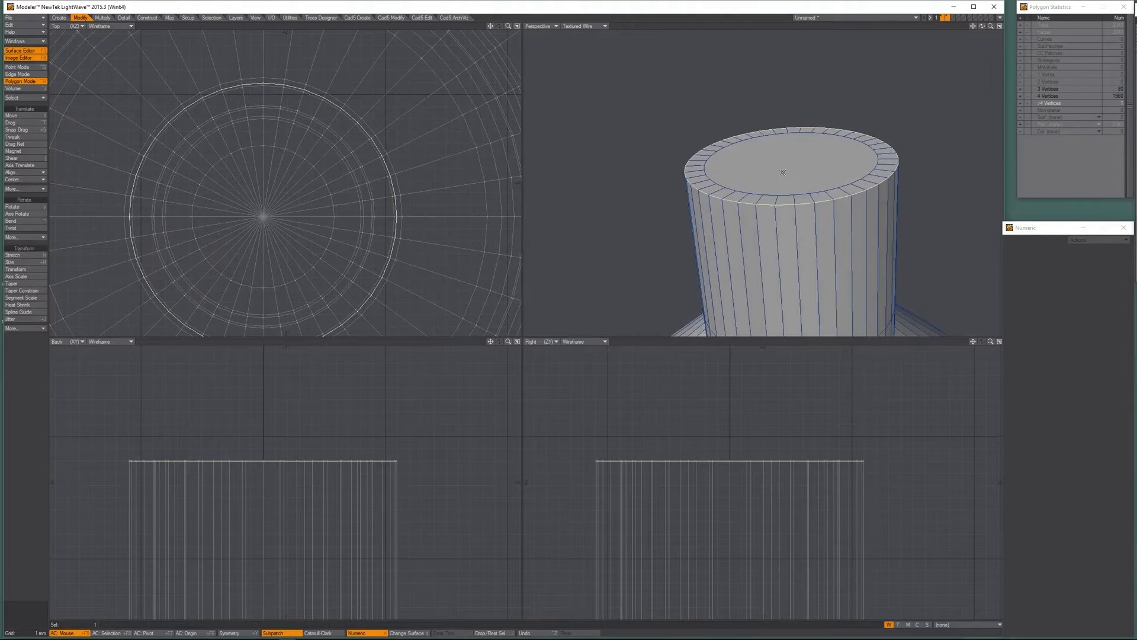
{"action": "key", "text": "Delete"}
{"action": "left_click_drag", "start_coordinate": [802, 167], "coordinate": [818, 89], "text": "alt"}
{"action": "scroll", "coordinate": [795, 192], "scroll_direction": "down", "scroll_amount": 4}
{"action": "left_click_drag", "start_coordinate": [818, 88], "coordinate": [786, 125], "text": "alt"}
Merge the points of the inner bottle in the second layer using the Automatic range.
{"action": "key", "text": "2"}
{"action": "key", "text": "m"}
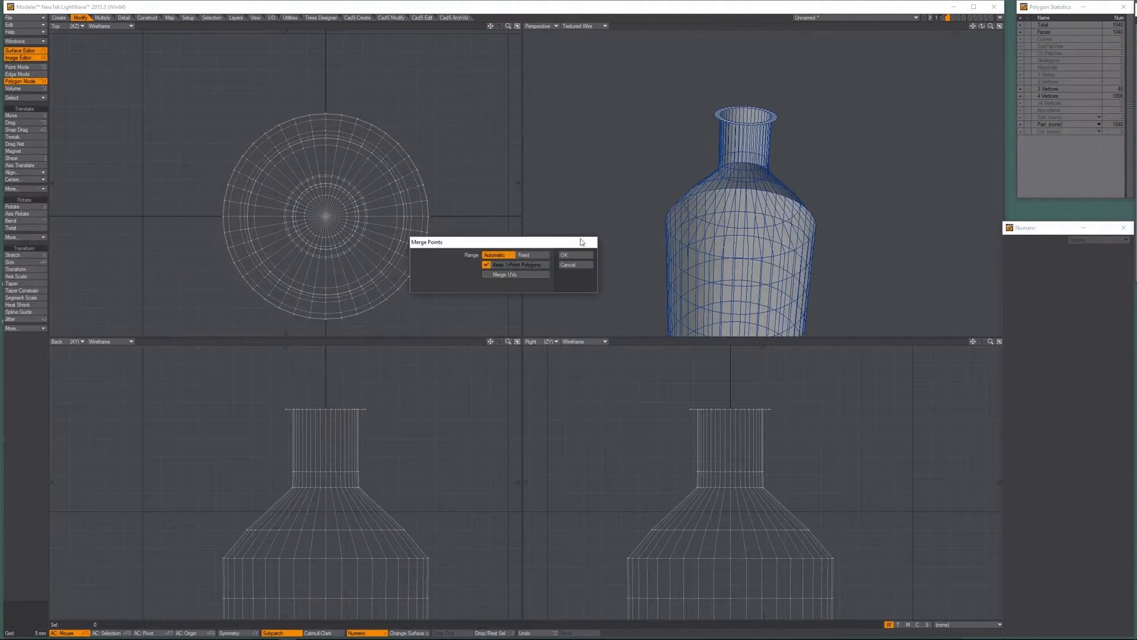
{"action": "left_click", "coordinate": [575, 255]}
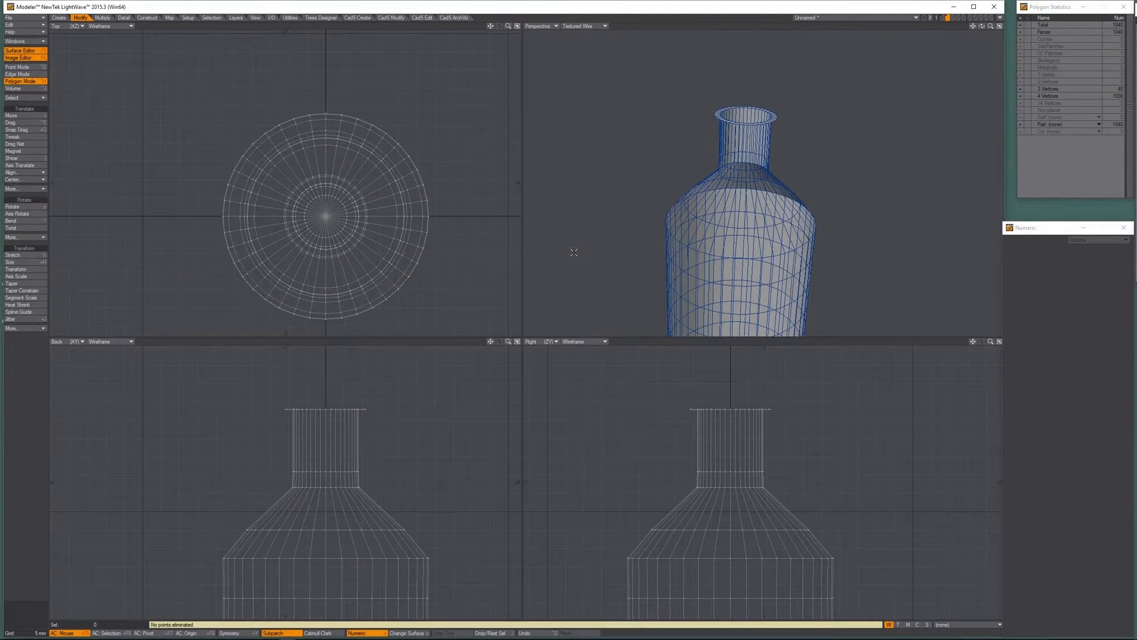
Assign the inner bottle a new surface named Glass_Inner.
{"action": "left_click_drag", "start_coordinate": [694, 122], "coordinate": [681, 127], "text": "alt"}
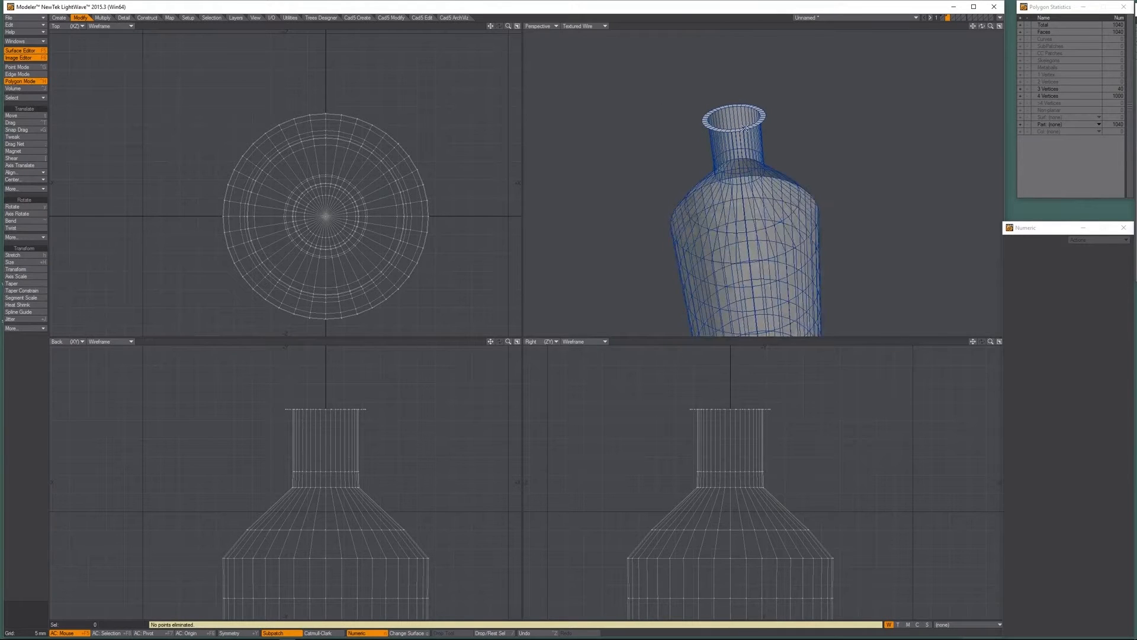
{"action": "key", "text": "q"}
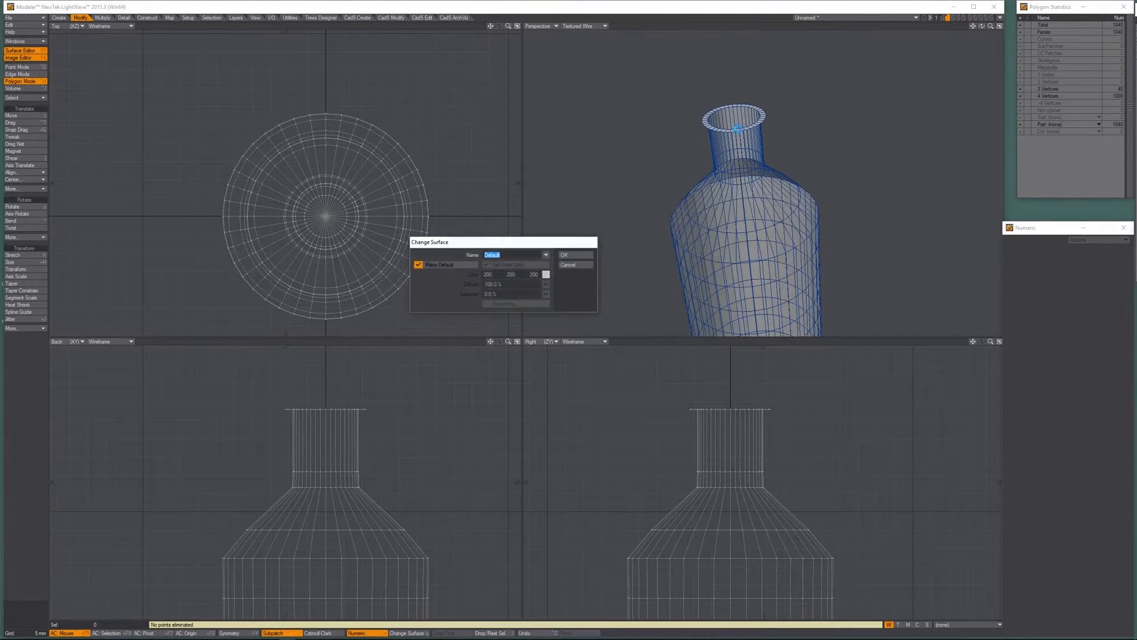
{"action": "type", "text": "Glass_Inner"}
{"action": "key", "text": "Return"}
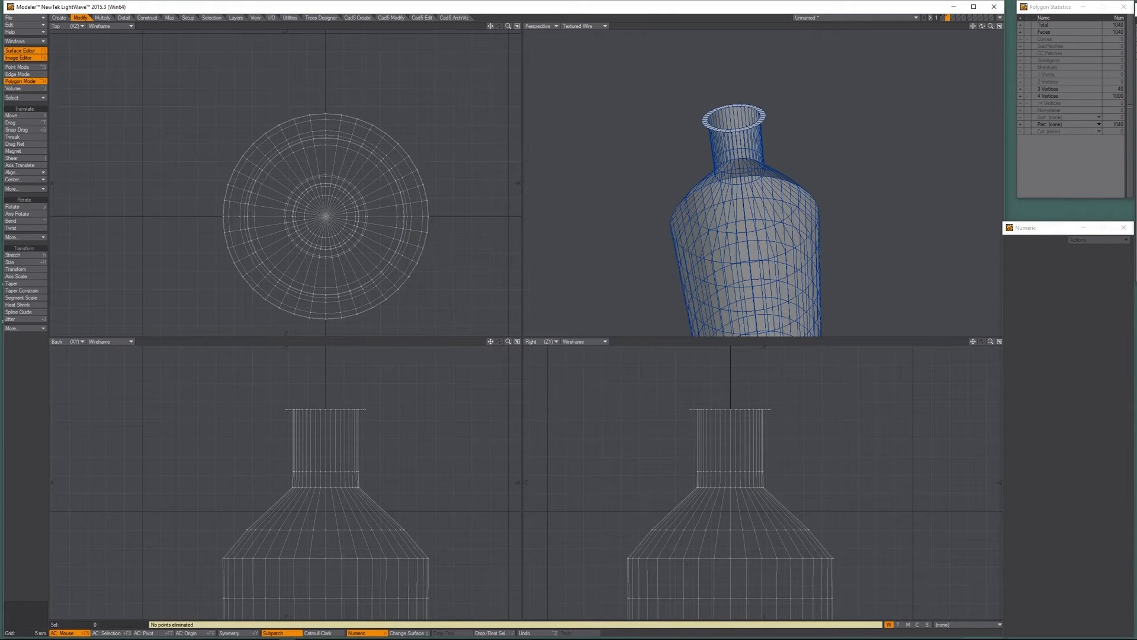
Assign the outer bottle in the first layer a new surface named Glass_Outer.
{"action": "left_click", "coordinate": [942, 18]}
{"action": "type", "text": "q"}
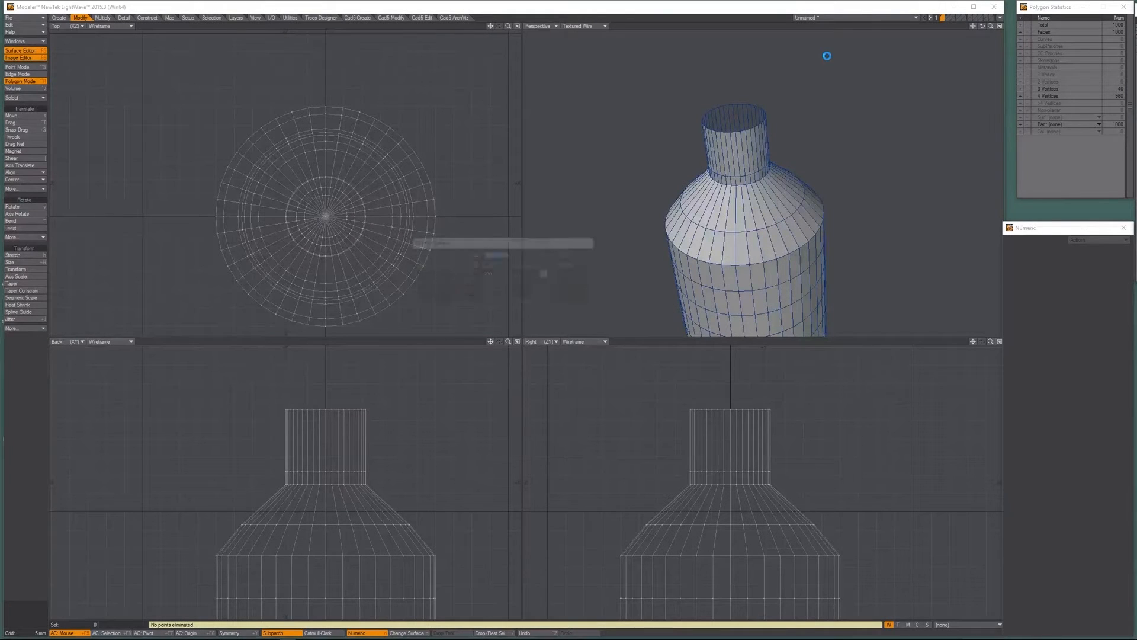
{"action": "type", "text": "Glass_Outer"}
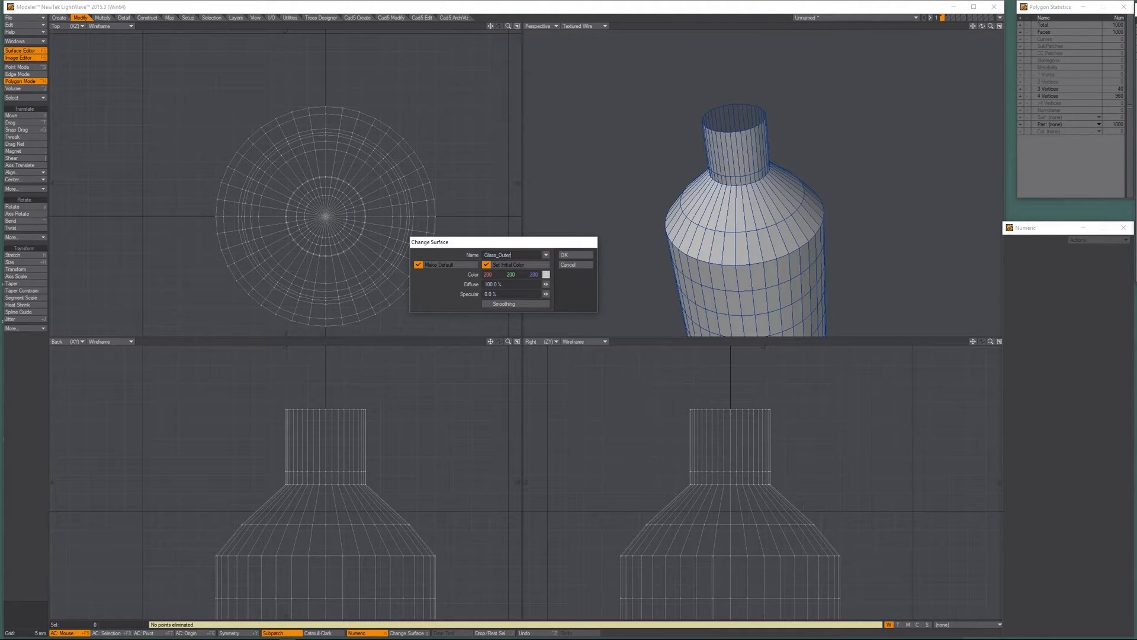
{"action": "key", "text": "Return"}
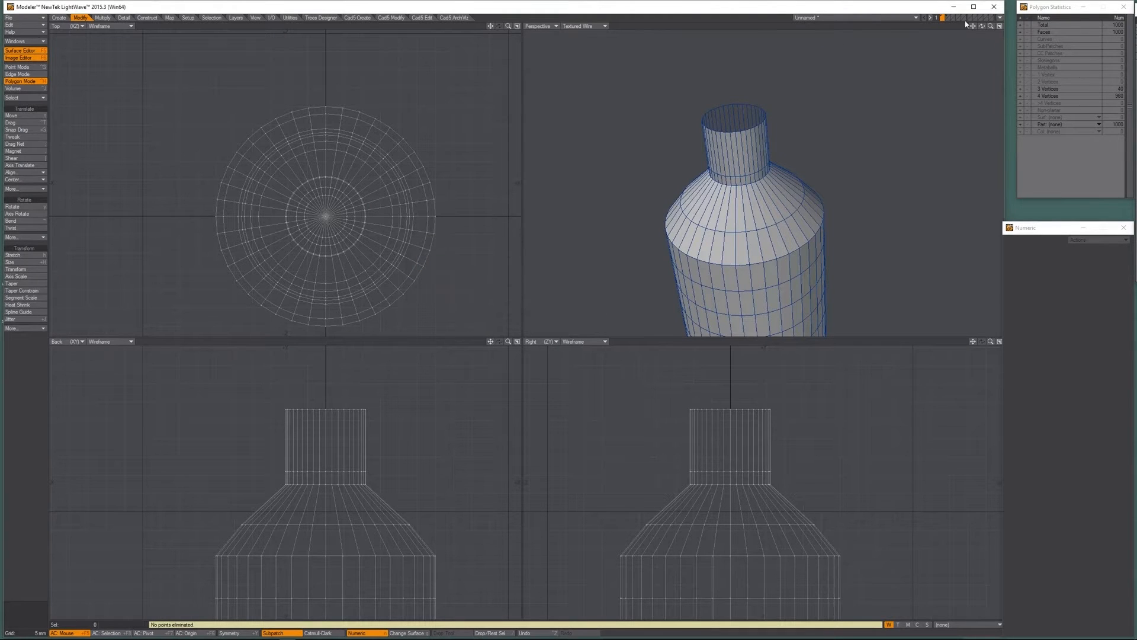
Name both bottle layers Glass_Outer.
{"action": "key", "text": "F7"}
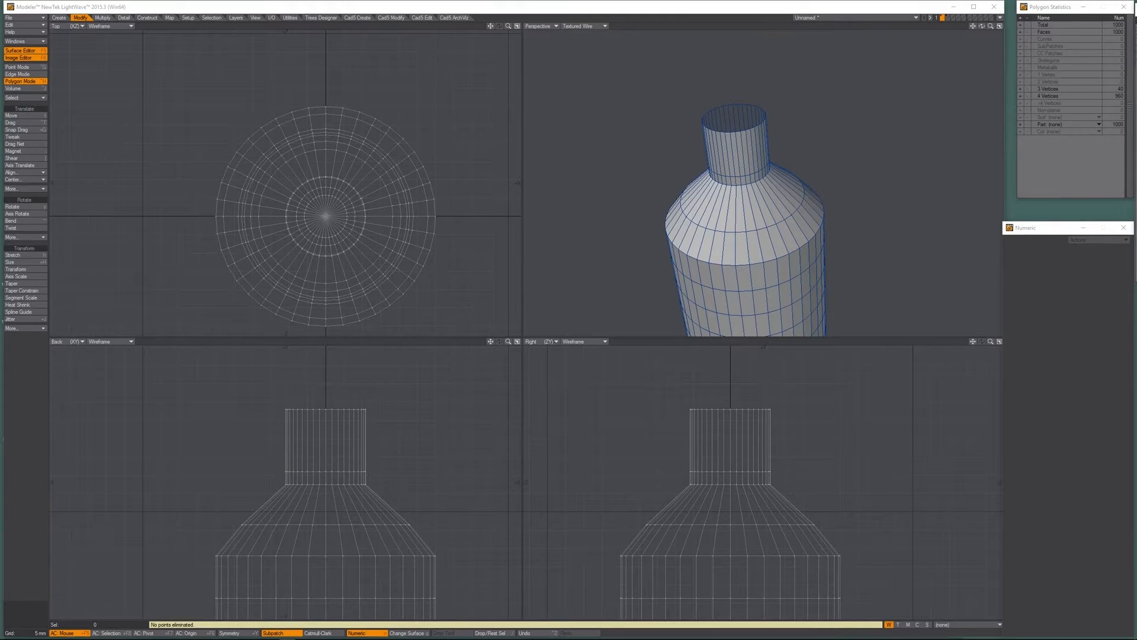
{"action": "double_click", "coordinate": [865, 61]}
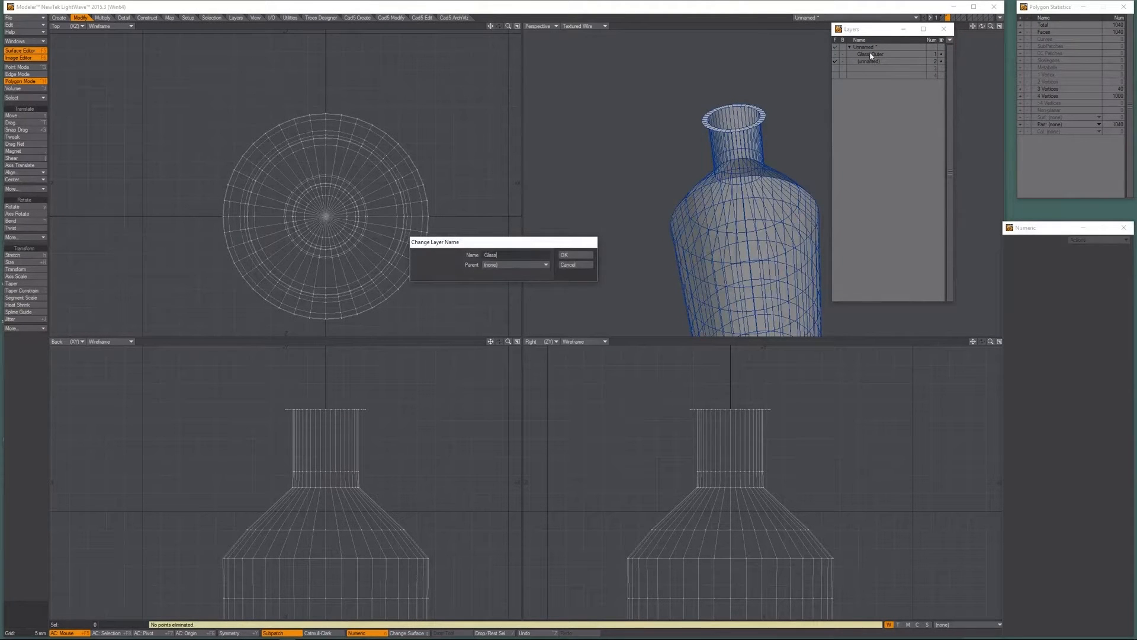
{"action": "type", "text": "Glass_Outer"}
{"action": "key", "text": "Return"}
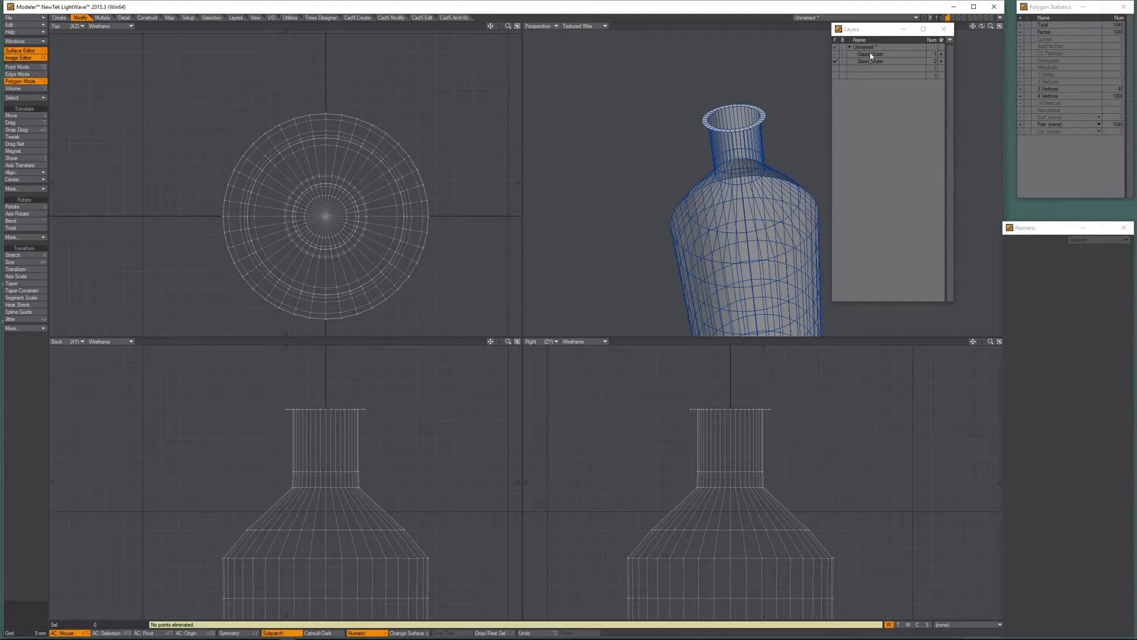
{"action": "key", "text": "F7"}
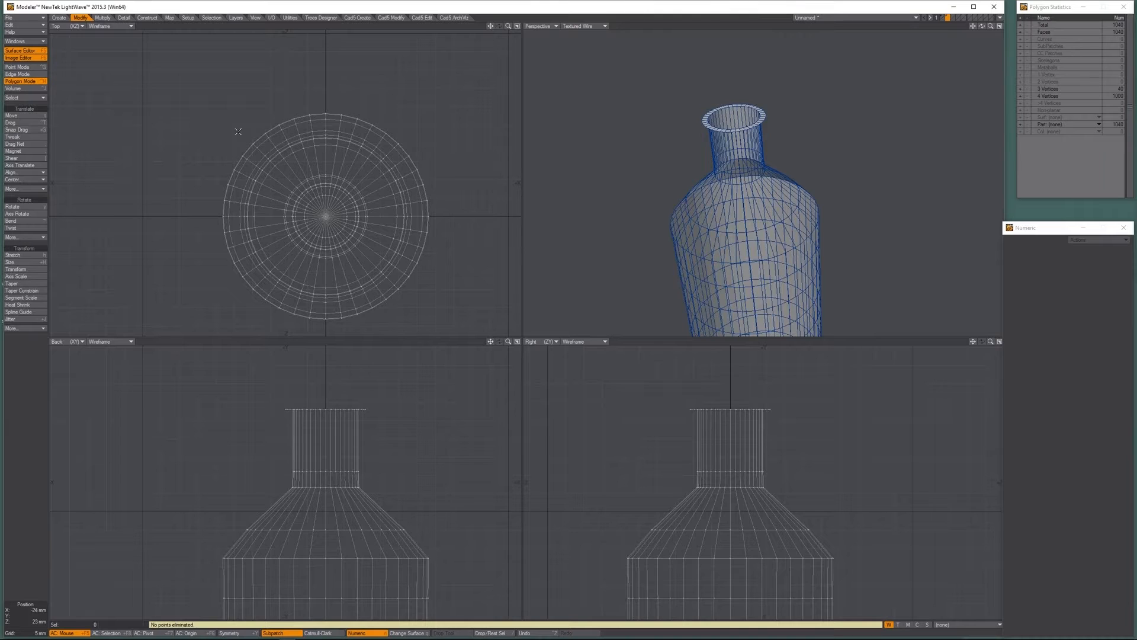
{"action": "key", "text": "a"}
{"action": "left_click", "coordinate": [43, 17]}
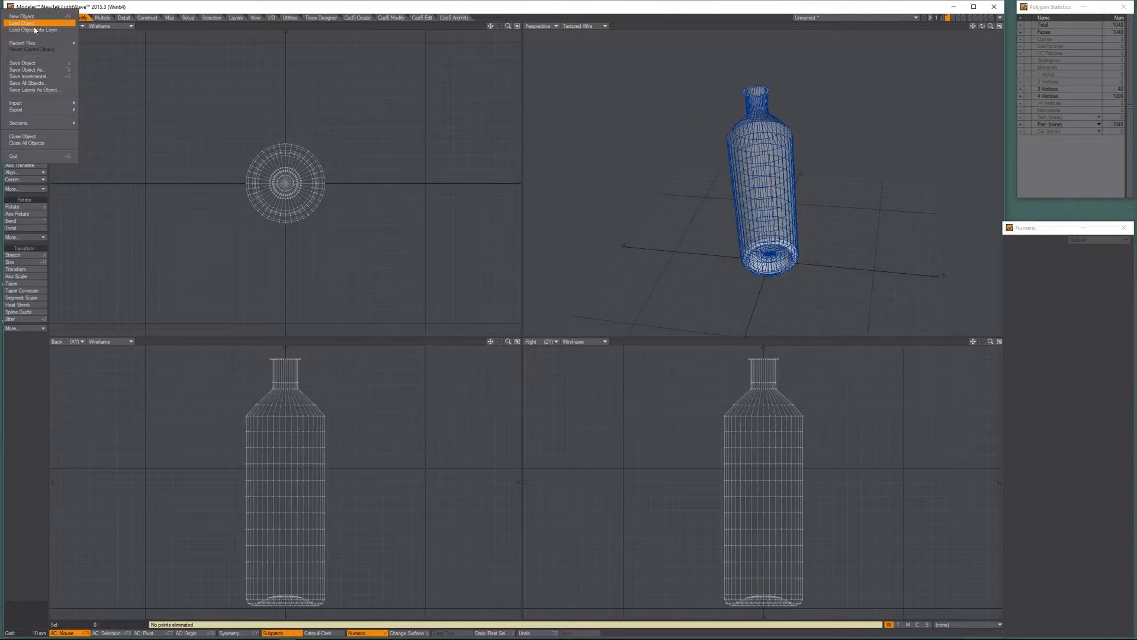
{"action": "left_click", "coordinate": [33, 70]}
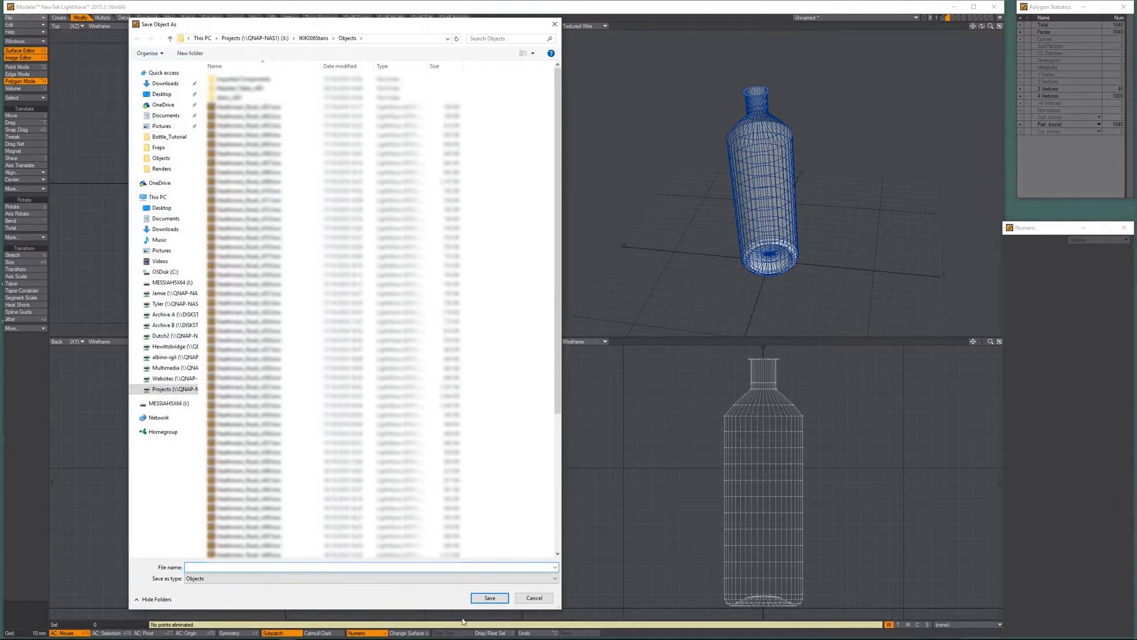
{"action": "left_click", "coordinate": [529, 598]}
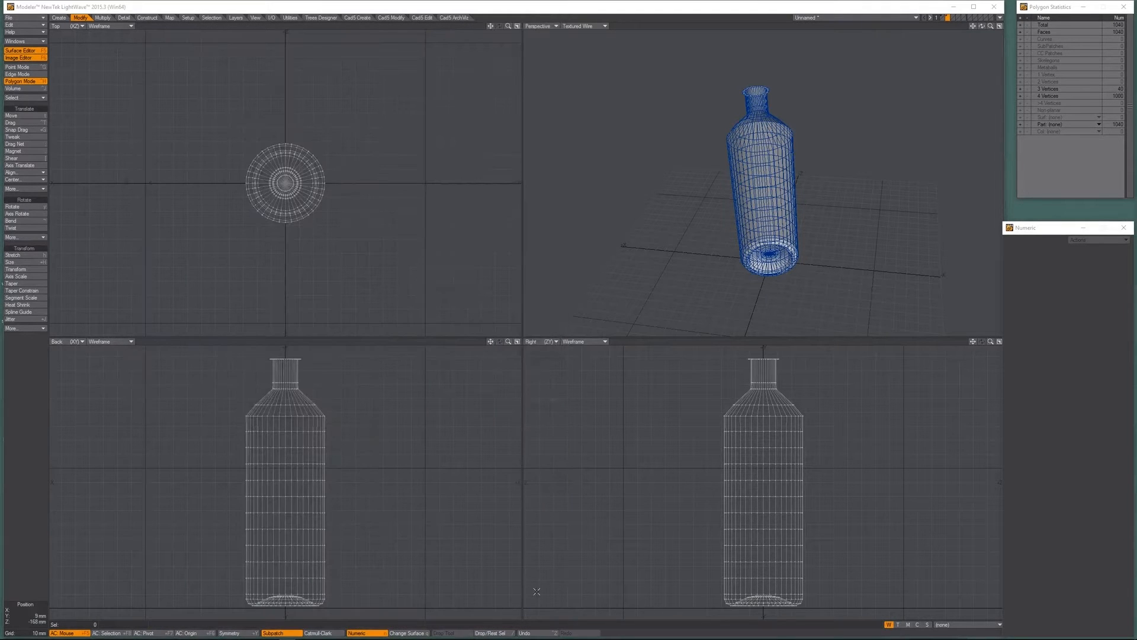
Set the content directory to the X:\VWST002Bottle project folder.
{"action": "key", "text": "o"}
{"action": "left_click", "coordinate": [478, 258]}
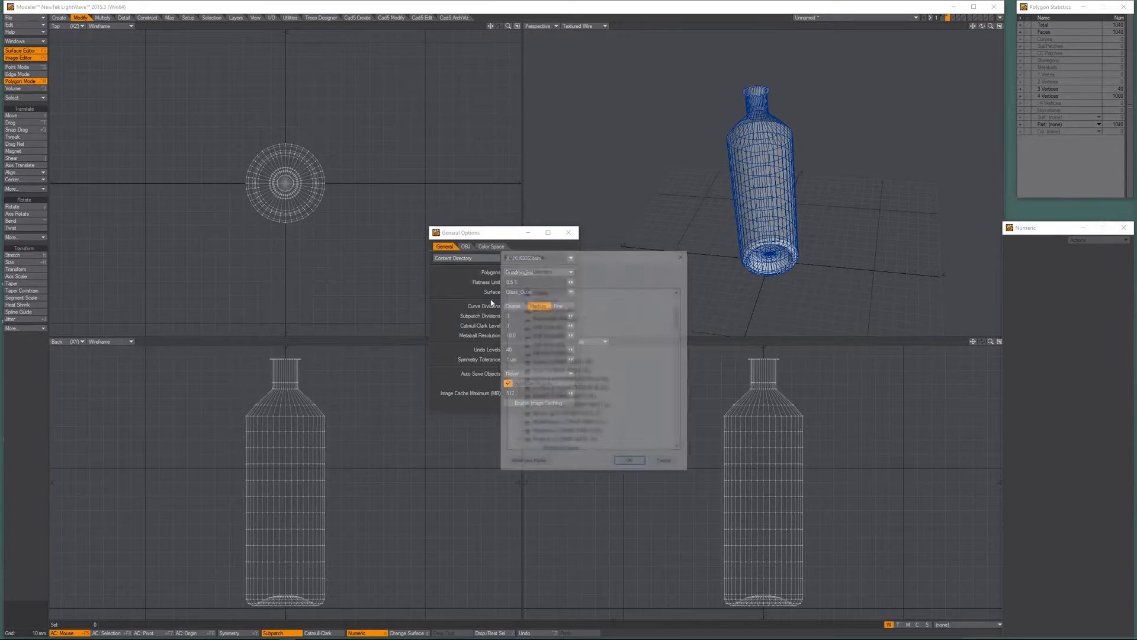
{"action": "scroll", "coordinate": [557, 401], "scroll_direction": "down", "scroll_amount": 10}
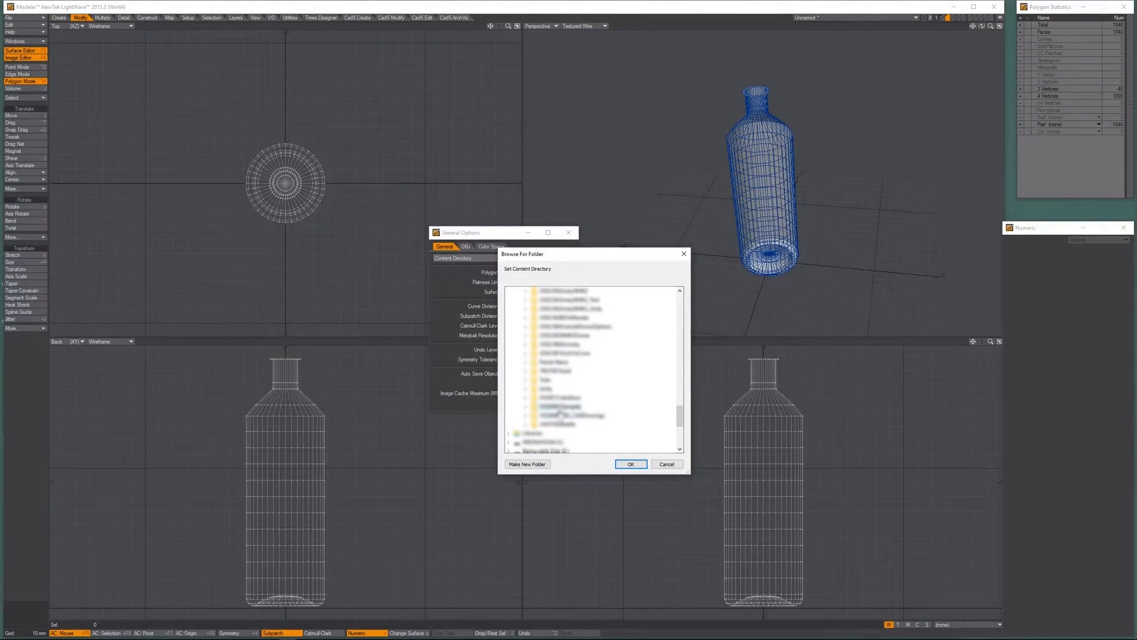
{"action": "left_click", "coordinate": [556, 424]}
{"action": "left_click", "coordinate": [627, 465]}
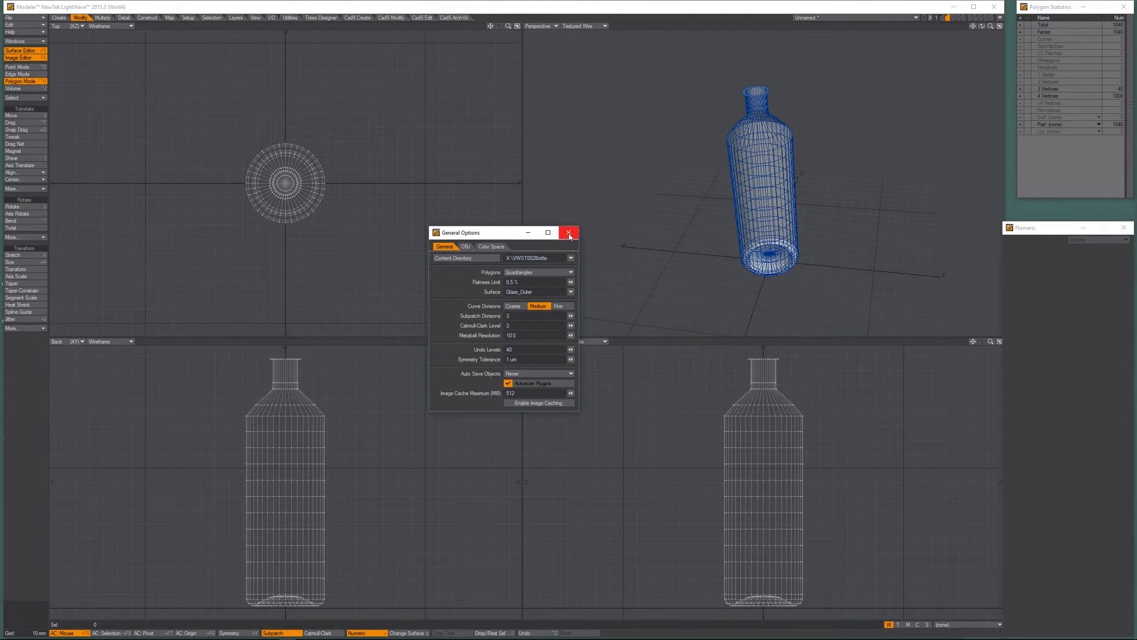
{"action": "left_click", "coordinate": [569, 233]}
Save the bottle object as Bottle_B_v001 in the project's Objects folder.
{"action": "left_click", "coordinate": [21, 17]}
{"action": "left_click", "coordinate": [26, 60]}
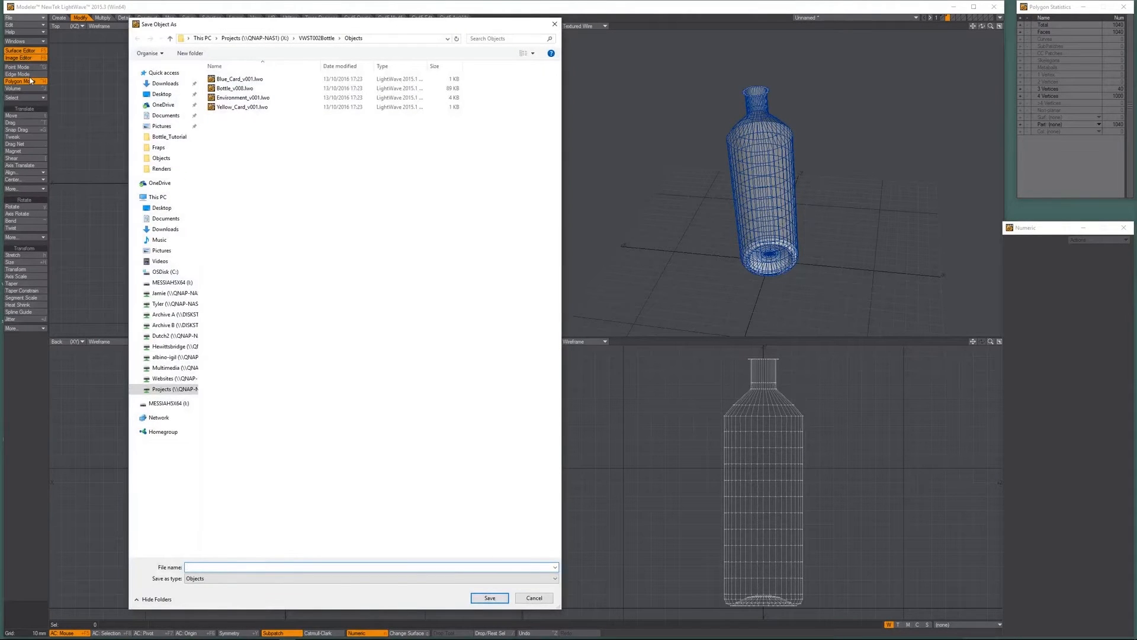
{"action": "type", "text": "Bottle_B_v001"}
{"action": "key", "text": "Return"}
{"action": "left_click", "coordinate": [30, 81]}
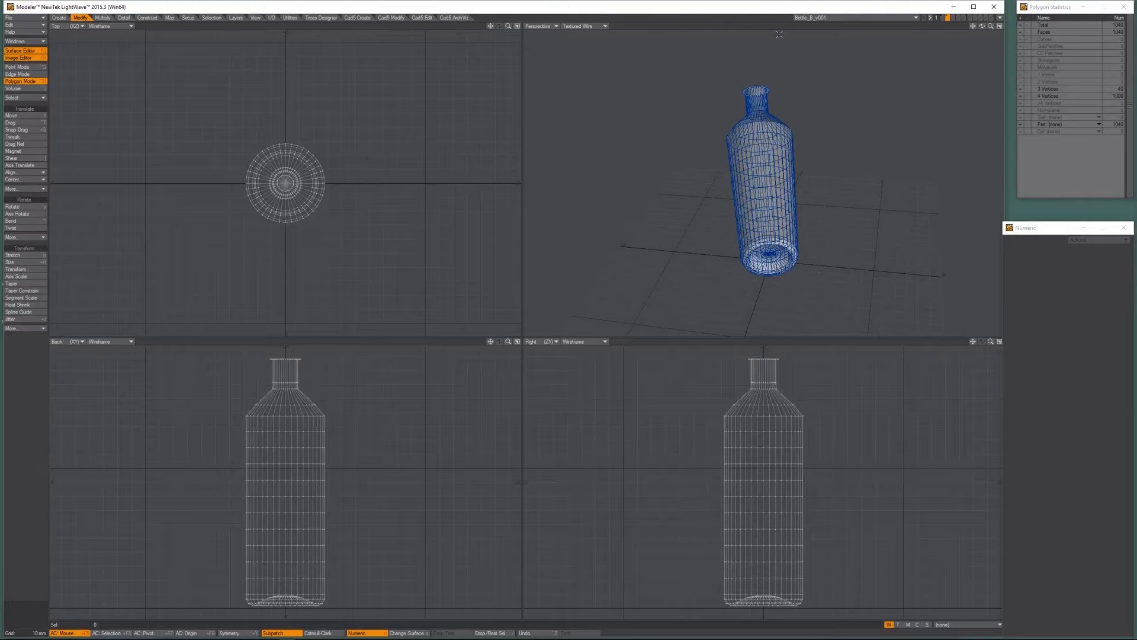
{"action": "key", "text": "Delete"}
{"action": "key", "text": "ctrl+z"}
{"action": "key", "text": "Delete"}
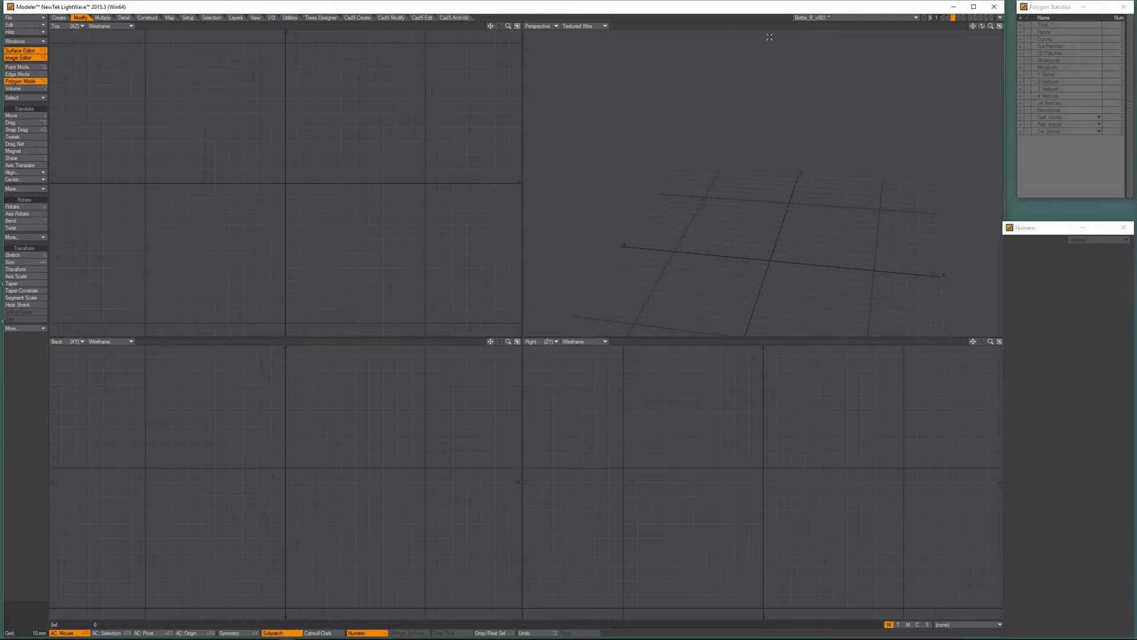
{"action": "key", "text": "ctrl+z"}
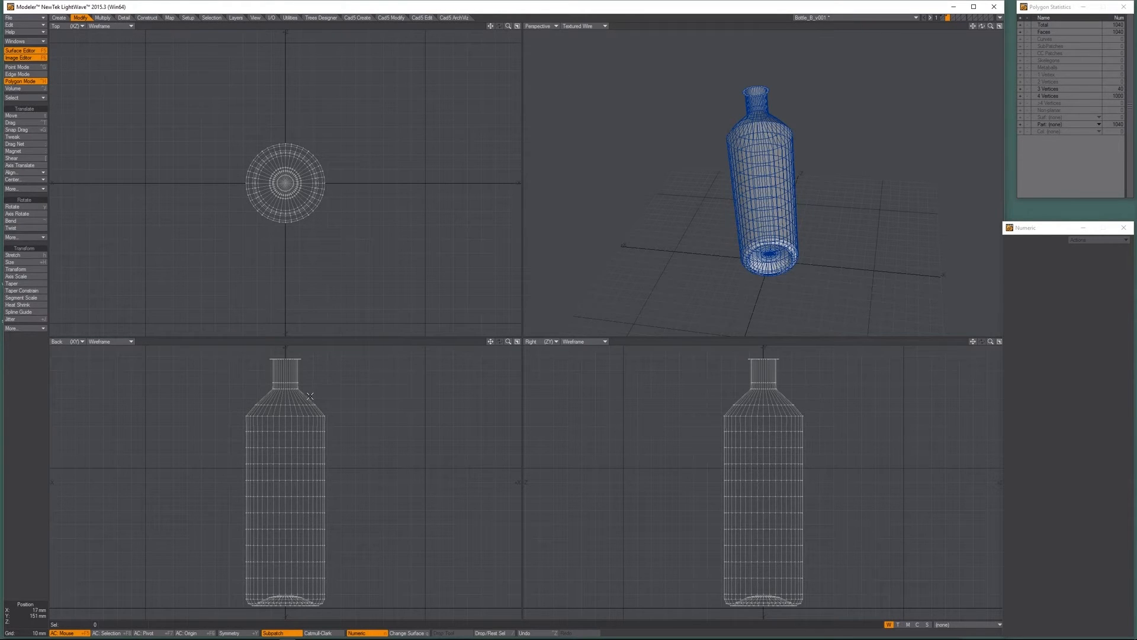
Copy the inner bottle's polygons from the lower shoulder down to the base into the empty third layer.
{"action": "mouse_move", "coordinate": [313, 395]}
{"action": "right_mouse_down"}
{"action": "mouse_move", "coordinate": [77, 628]}
{"action": "mouse_move", "coordinate": [331, 403]}
{"action": "right_mouse_up"}
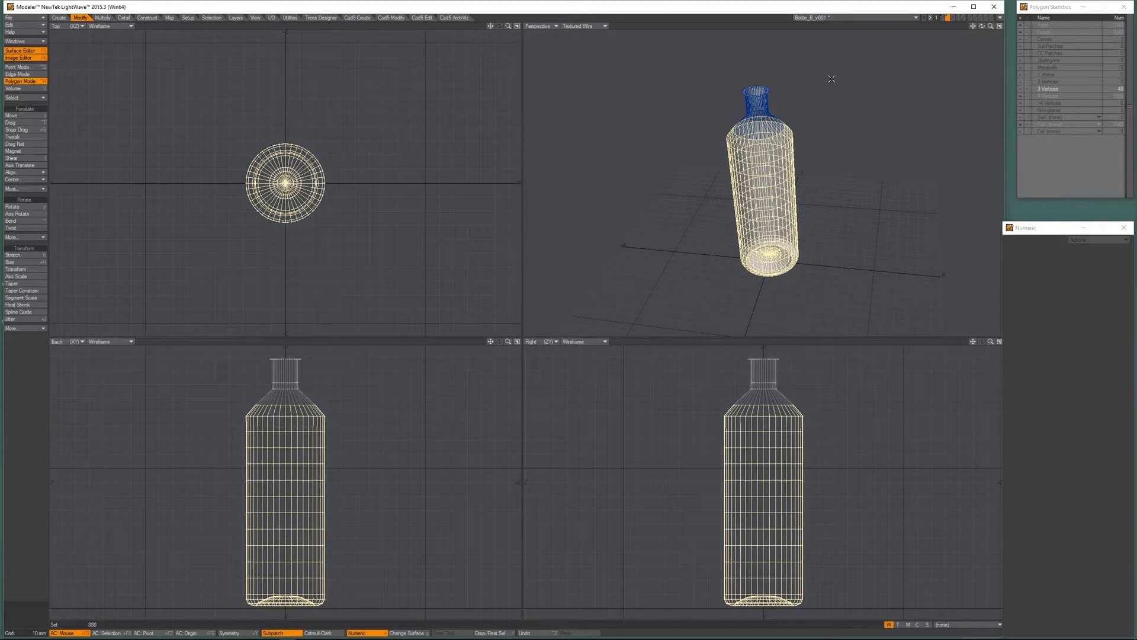
{"action": "key", "text": "2"}
{"action": "key", "text": "ctrl+v"}
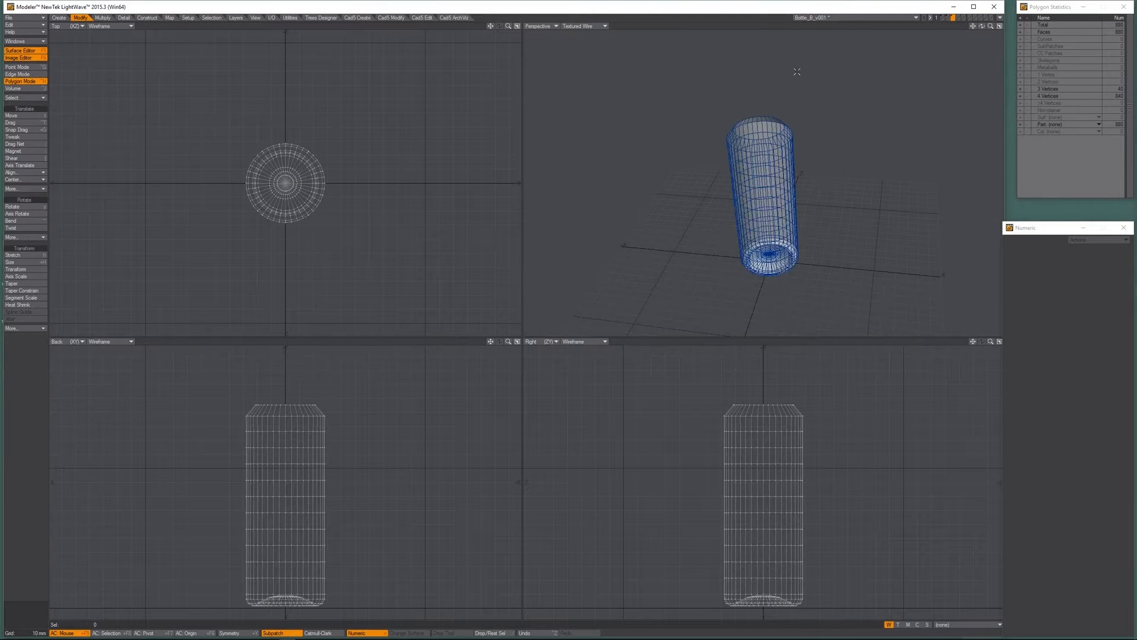
Rename the third layer as Liquid.
{"action": "key", "text": "F7"}
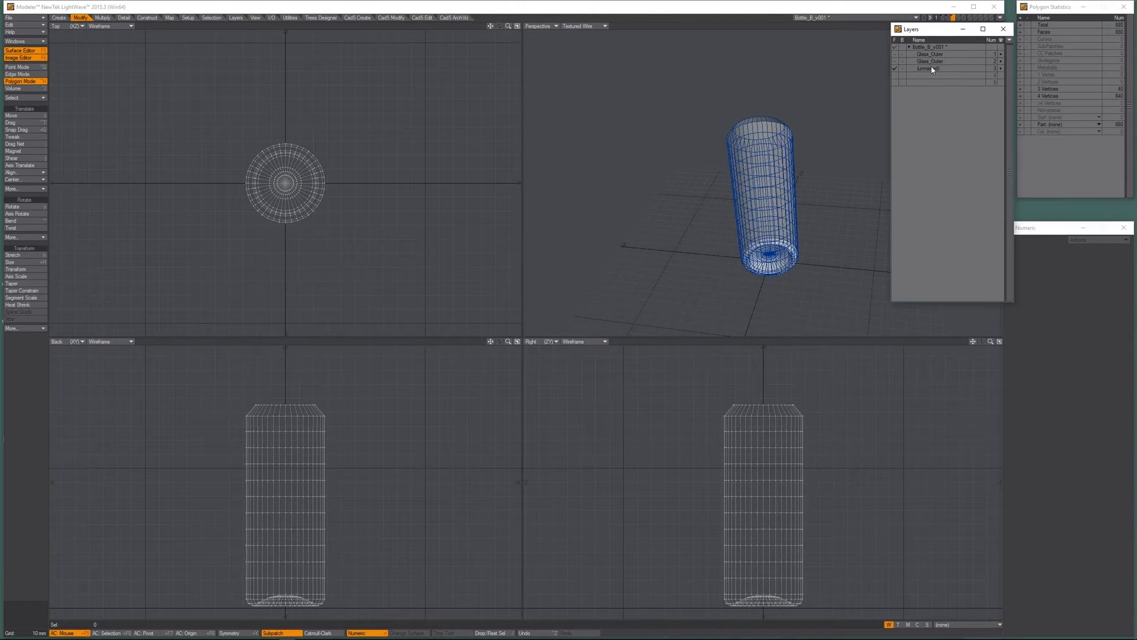
{"action": "double_click", "coordinate": [931, 69]}
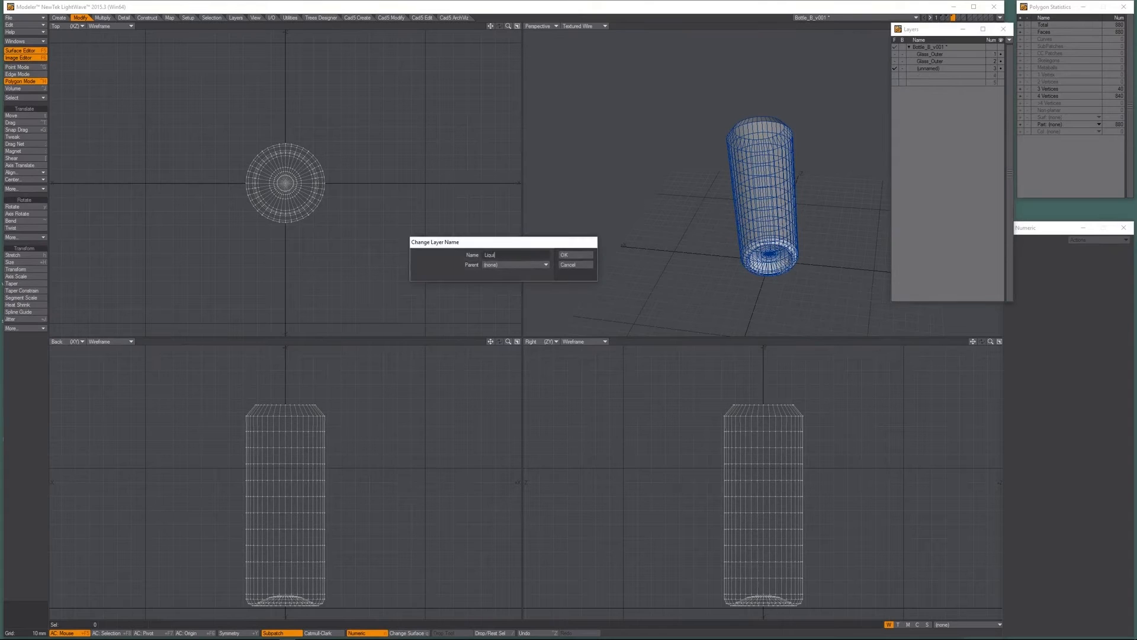
{"action": "key", "text": "Return"}
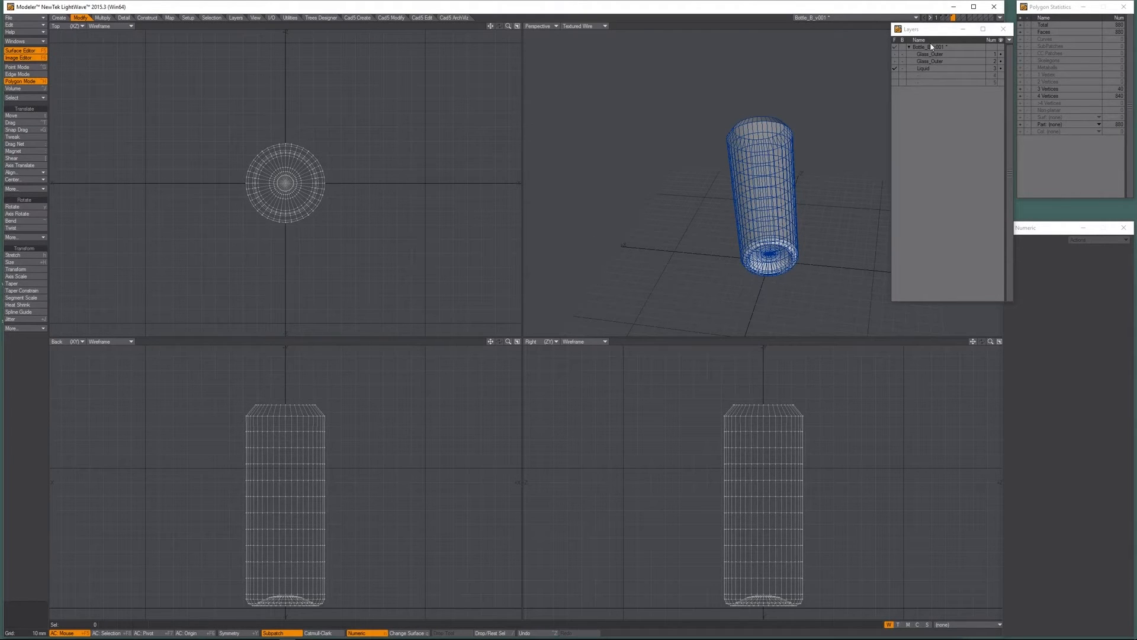
{"action": "key", "text": "F7"}
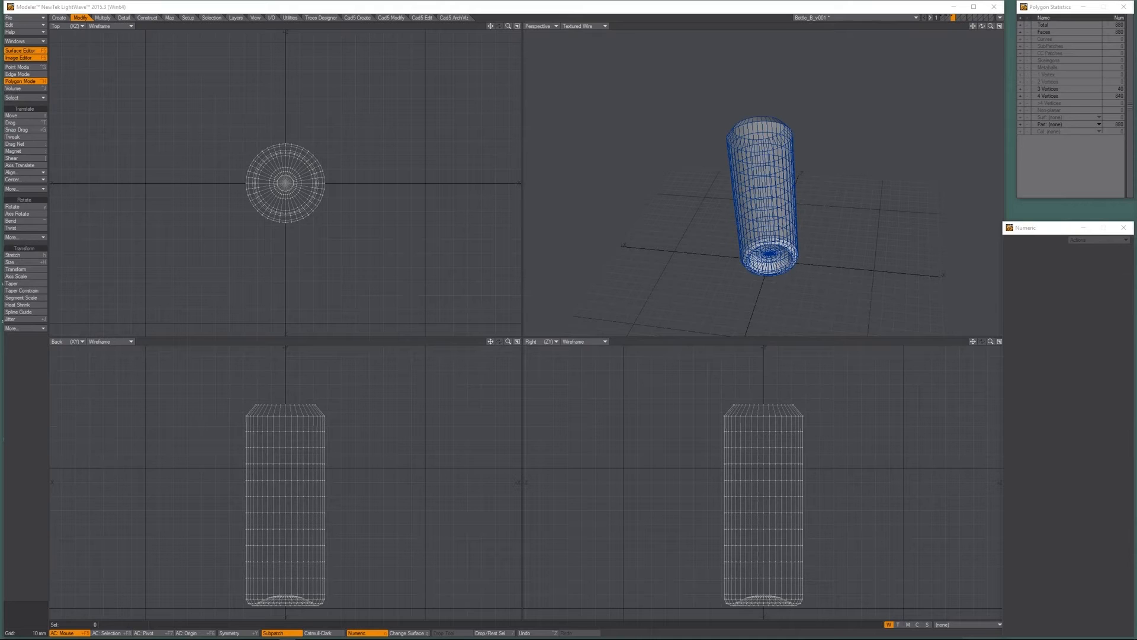
Assign the liquid body its own new surface and flip its polygons to face outward.
{"action": "left_click", "coordinate": [330, 7]}
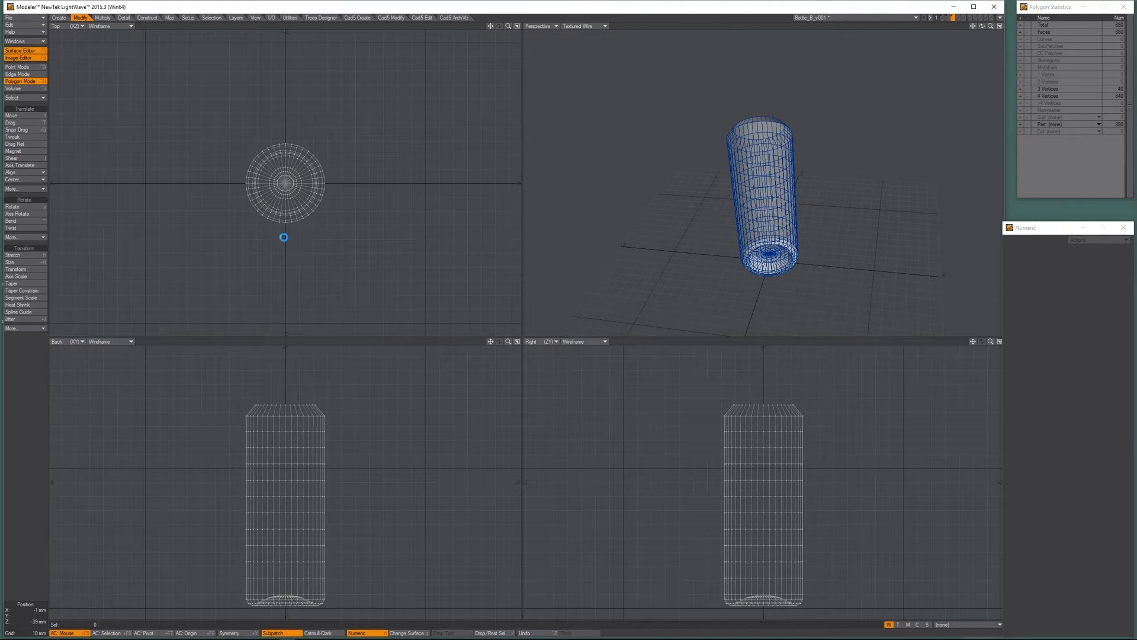
{"action": "type", "text": "q"}
{"action": "type", "text": "Li"}
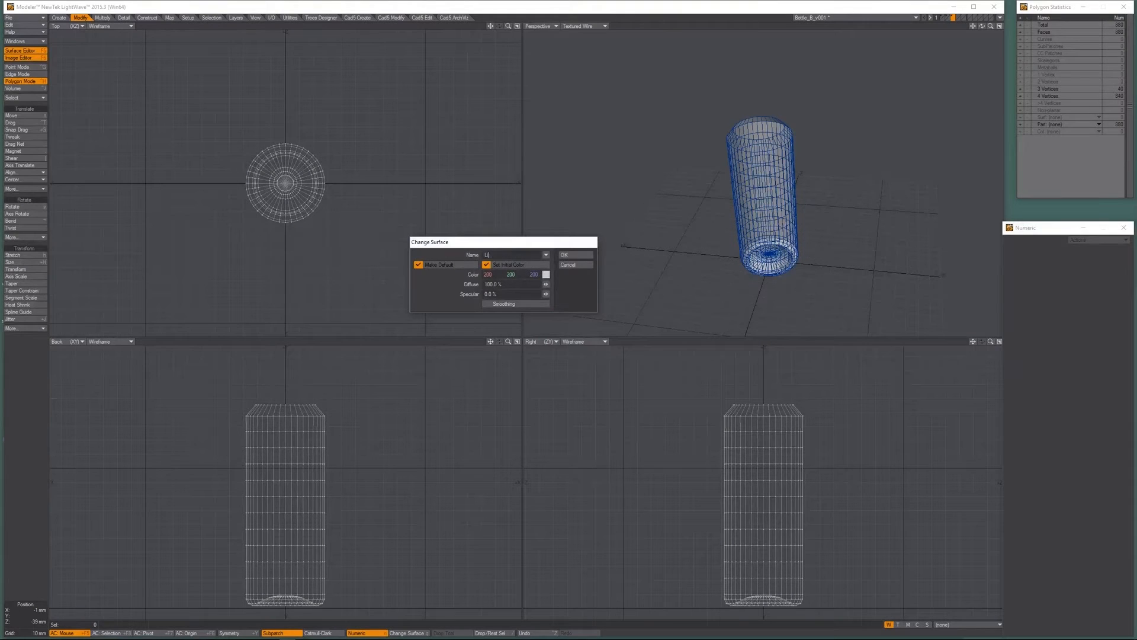
{"action": "key", "text": "Return"}
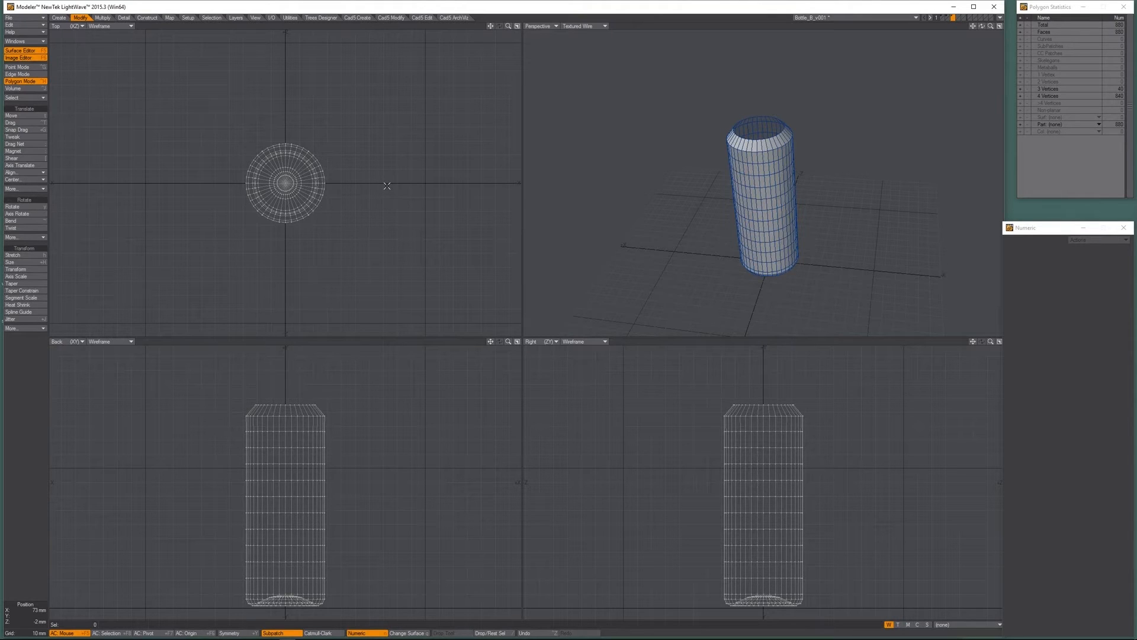
Select the ring of points around the liquid's open upper edge and close it with a single cap polygon.
{"action": "key", "text": "a"}
{"action": "left_click_drag", "start_coordinate": [288, 376], "coordinate": [284, 452], "text": "alt"}
{"action": "scroll", "coordinate": [310, 438], "scroll_direction": "up", "scroll_amount": 4}
{"action": "key", "text": "ctrl+g"}
{"action": "mouse_move", "coordinate": [358, 447]}
{"action": "right_mouse_down"}
{"action": "mouse_move", "coordinate": [223, 400]}
{"action": "mouse_move", "coordinate": [139, 441]}
{"action": "mouse_move", "coordinate": [186, 453]}
{"action": "right_mouse_up"}
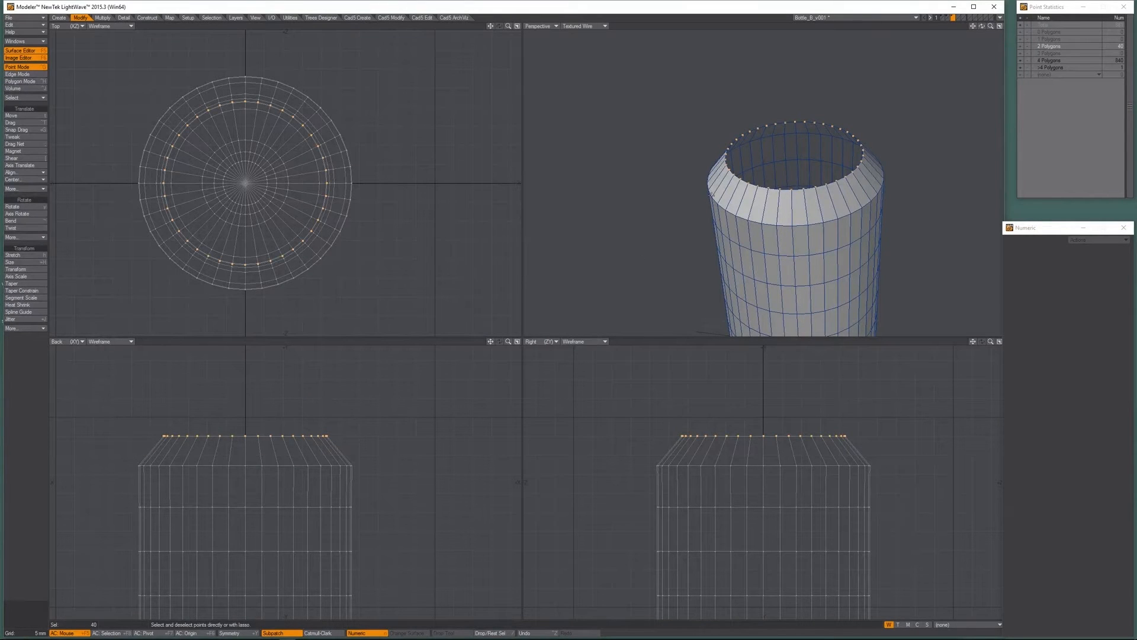
{"action": "key", "text": "p"}
{"action": "key", "text": "ctrl+h"}
{"action": "left_click", "coordinate": [790, 144]}
{"action": "scroll", "coordinate": [161, 429], "scroll_direction": "up", "scroll_amount": 3}
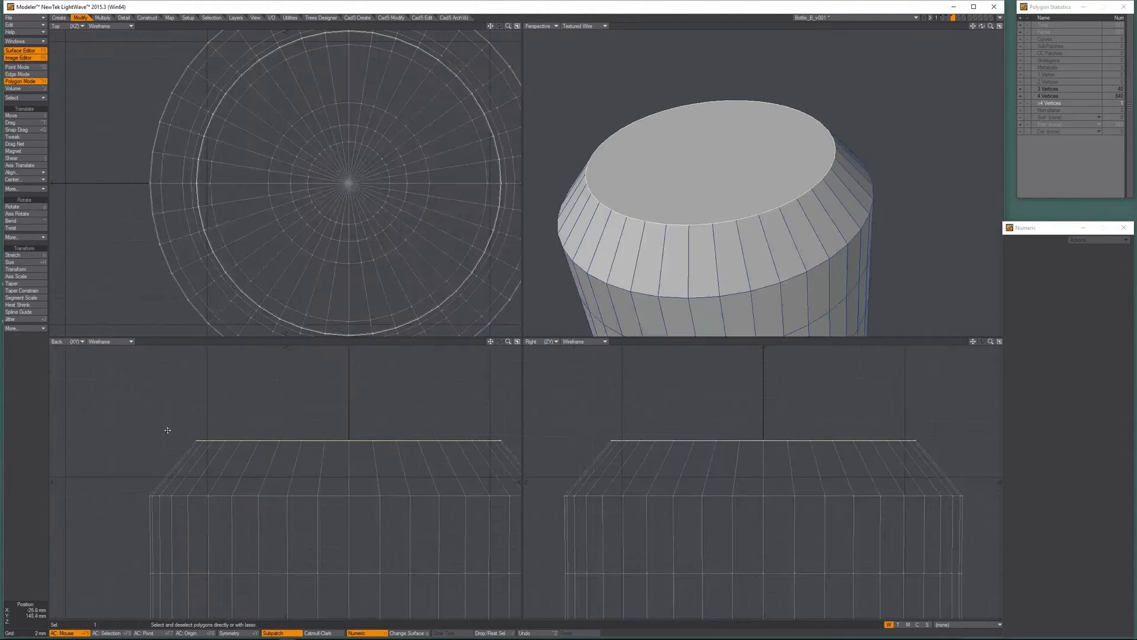
Show the inner bottle layer in the background, deselect the liquid's cap and compare the liquid with the glass.
{"action": "key", "text": "alt+1"}
{"action": "key", "text": "alt+2"}
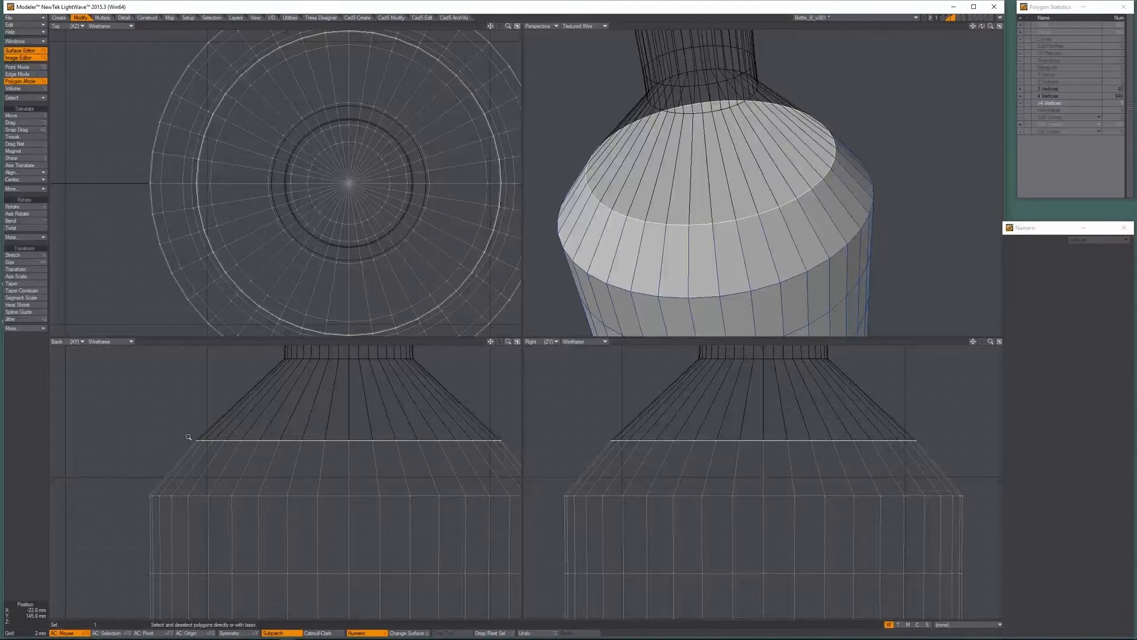
{"action": "left_click", "coordinate": [284, 439]}
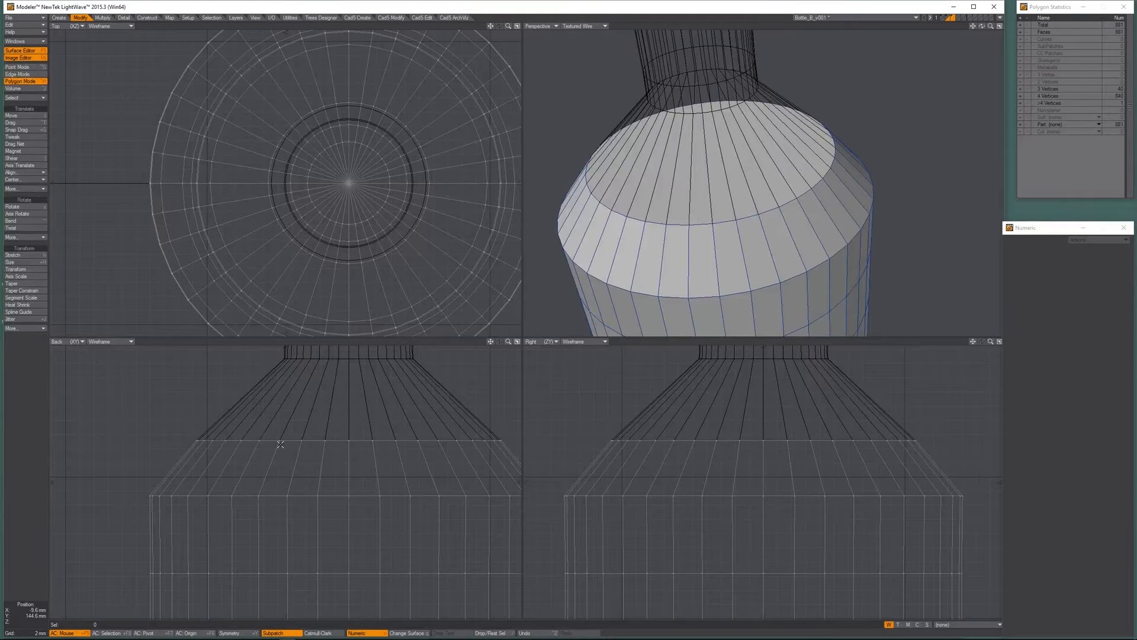
{"action": "key", "text": "a"}
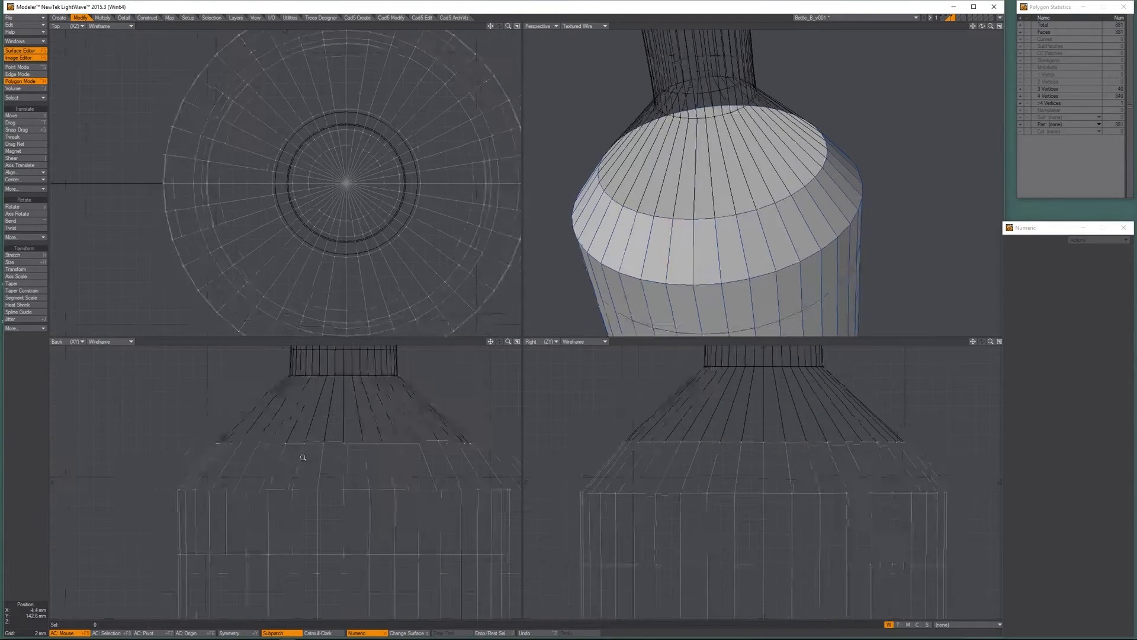
{"action": "left_click_drag", "start_coordinate": [266, 448], "coordinate": [297, 415], "text": "ctrl+alt"}
{"action": "left_click_drag", "start_coordinate": [297, 416], "coordinate": [270, 438], "text": "ctrl+alt"}
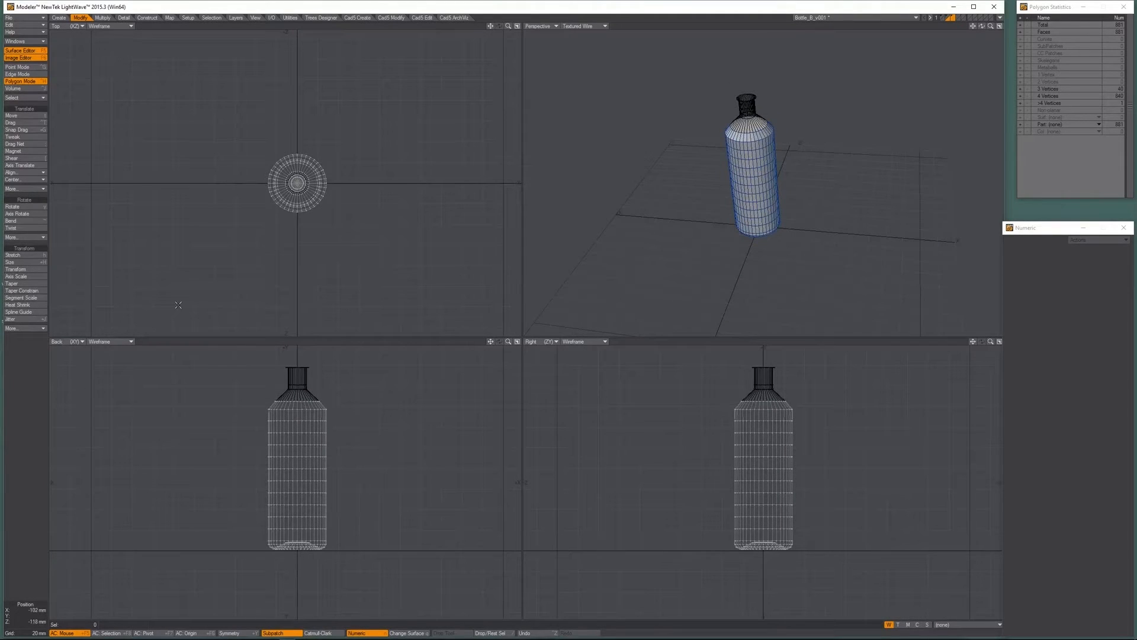
{"action": "key", "text": "shift+apostrophe"}
{"action": "left_click", "coordinate": [448, 432]}
Shrink the liquid slightly away from the inner glass using Smooth Shift with an offset of -50 um.
{"action": "left_click_drag", "start_coordinate": [268, 401], "coordinate": [318, 432], "text": "ctrl+alt"}
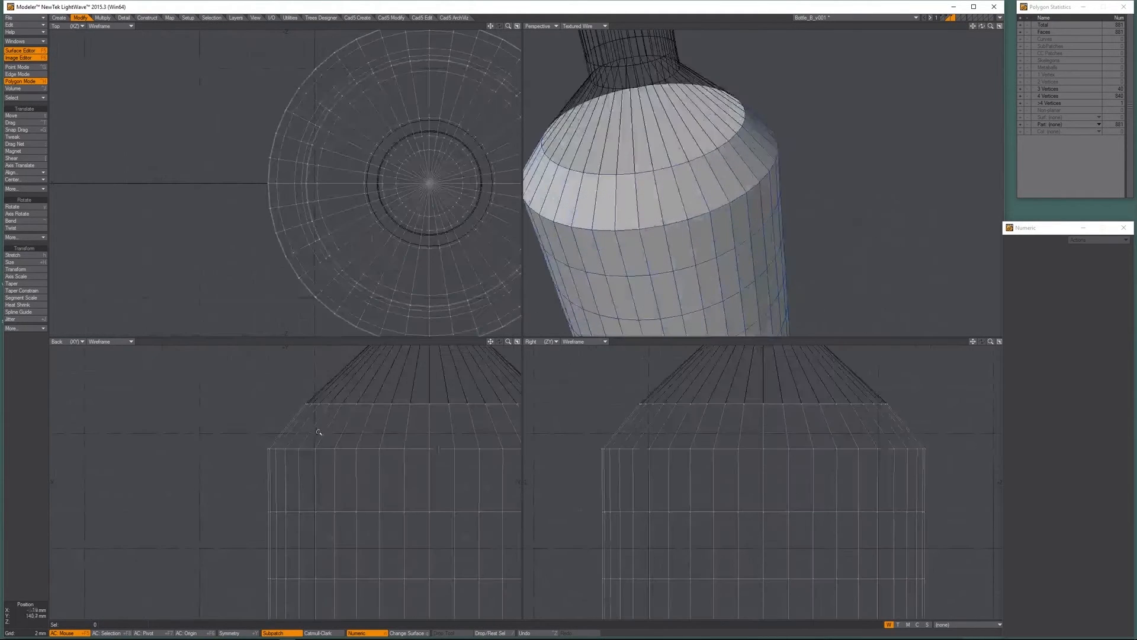
{"action": "left_click", "coordinate": [103, 17]}
{"action": "left_click", "coordinate": [18, 151]}
{"action": "left_click_drag", "start_coordinate": [283, 410], "coordinate": [338, 457], "text": "ctrl+alt"}
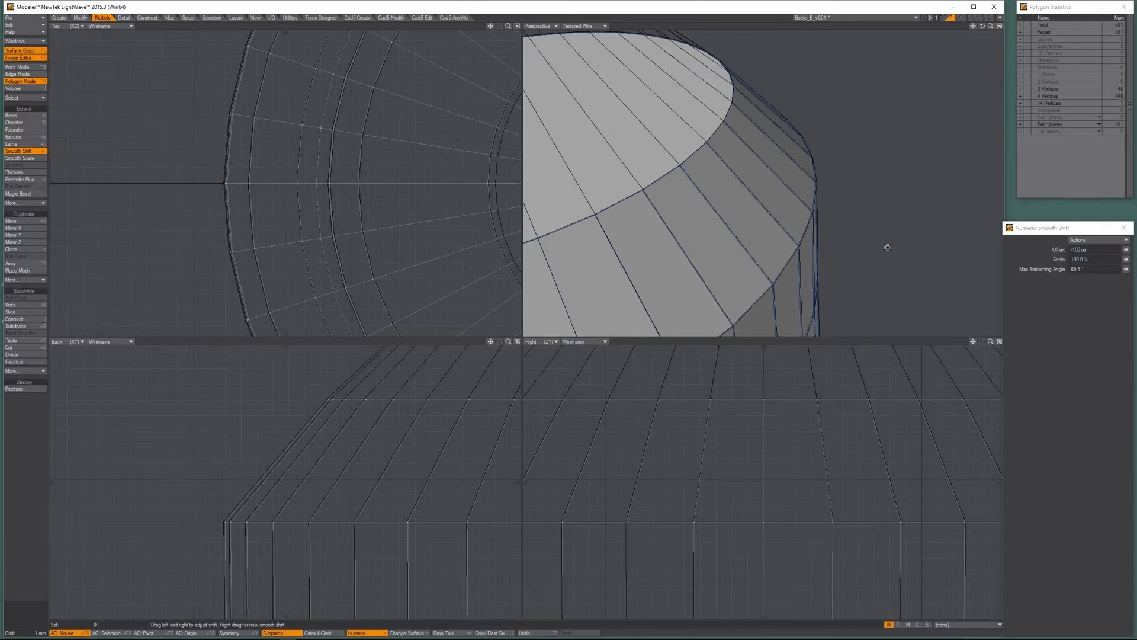
{"action": "key", "text": "space"}
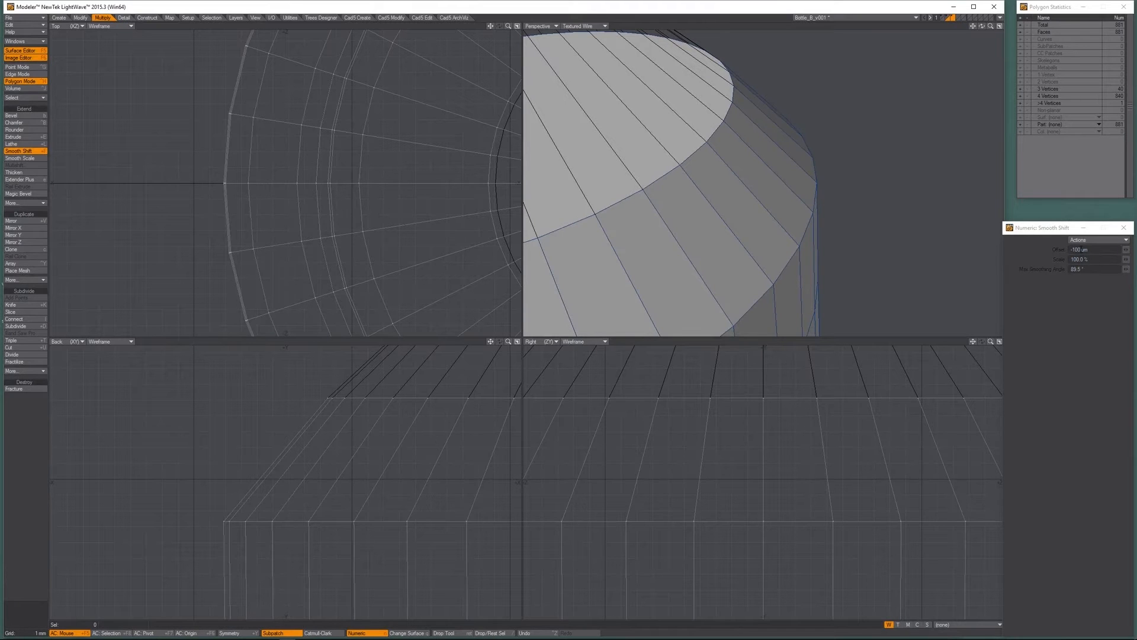
{"action": "left_click", "coordinate": [592, 253]}
{"action": "left_click", "coordinate": [1036, 296]}
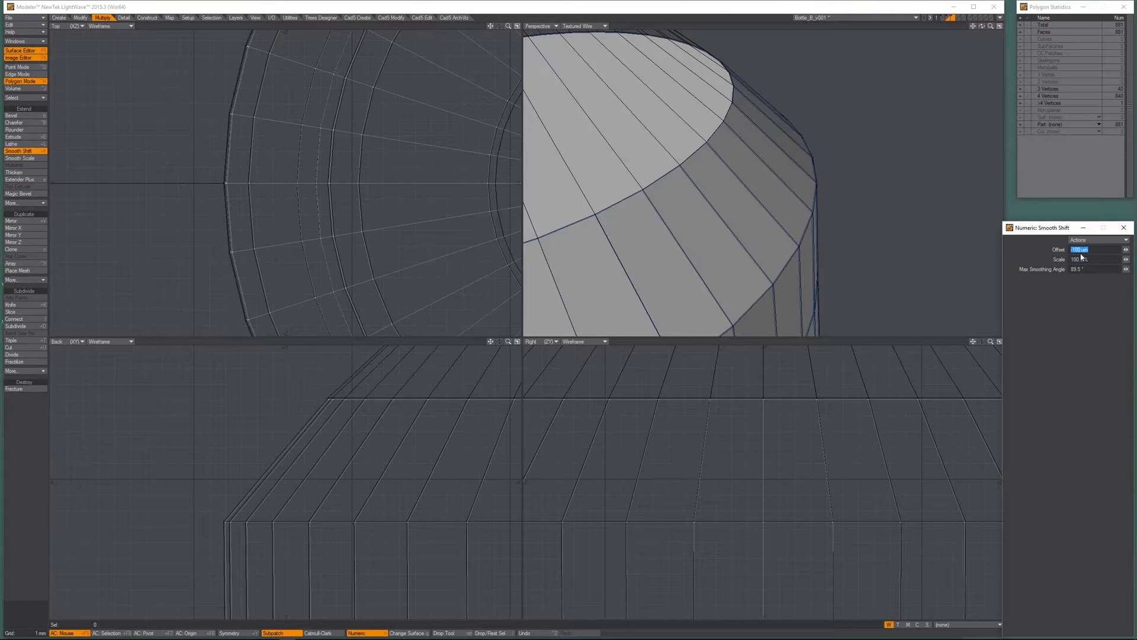
{"action": "type", "text": "-"}
{"action": "key", "text": "Return"}
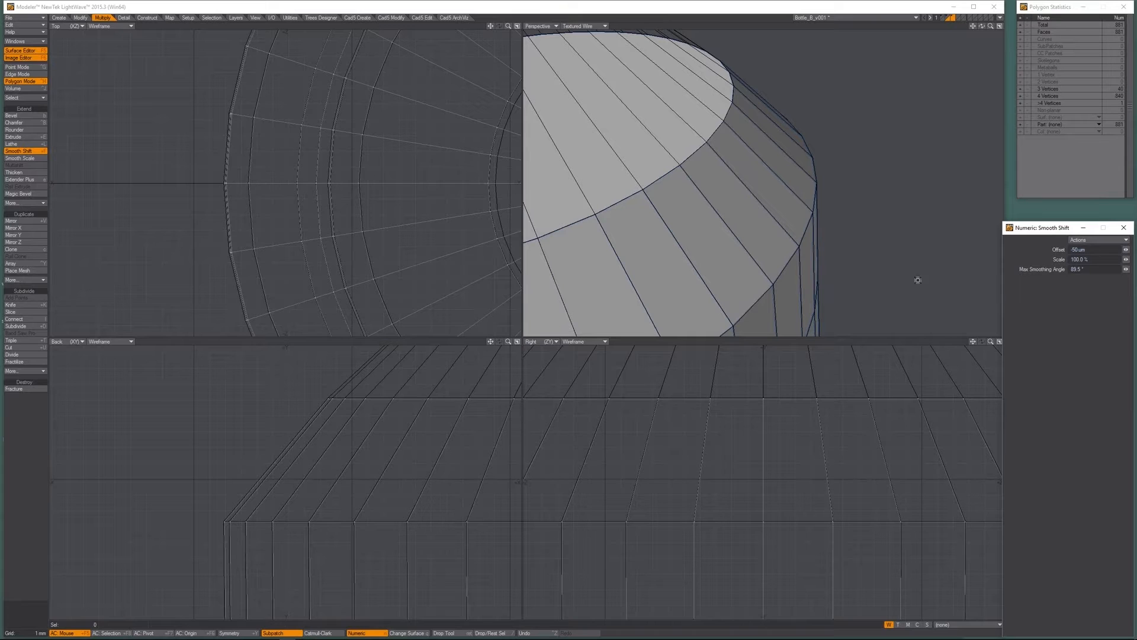
{"action": "key", "text": "a"}
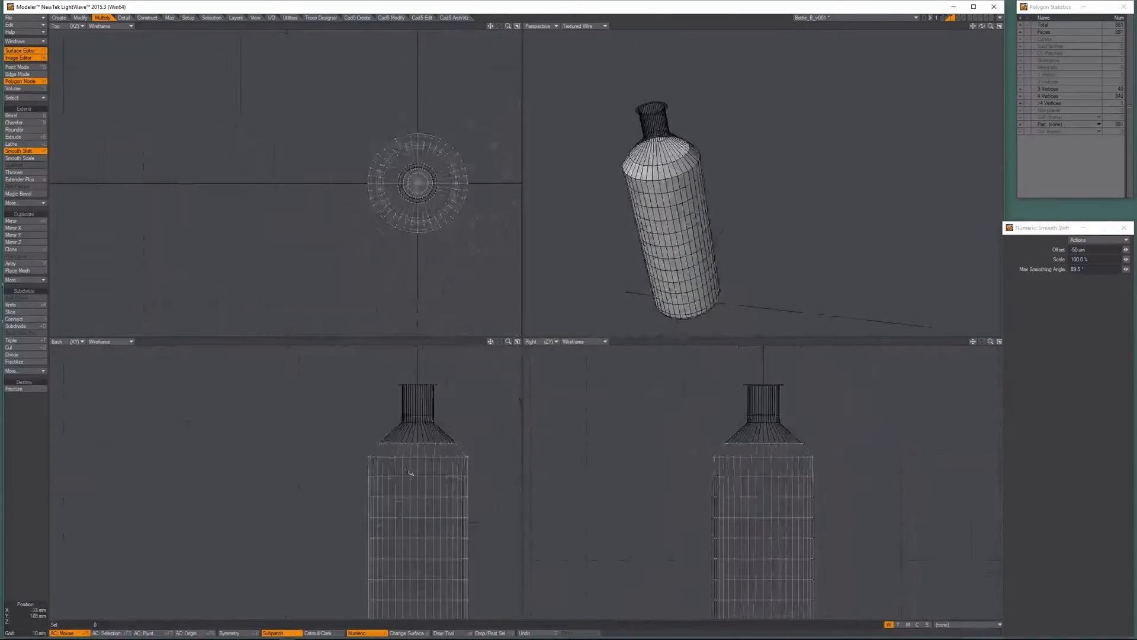
Leave Smooth Shift and convert both the liquid and the inner bottle layer to subpatches.
{"action": "key", "text": "space"}
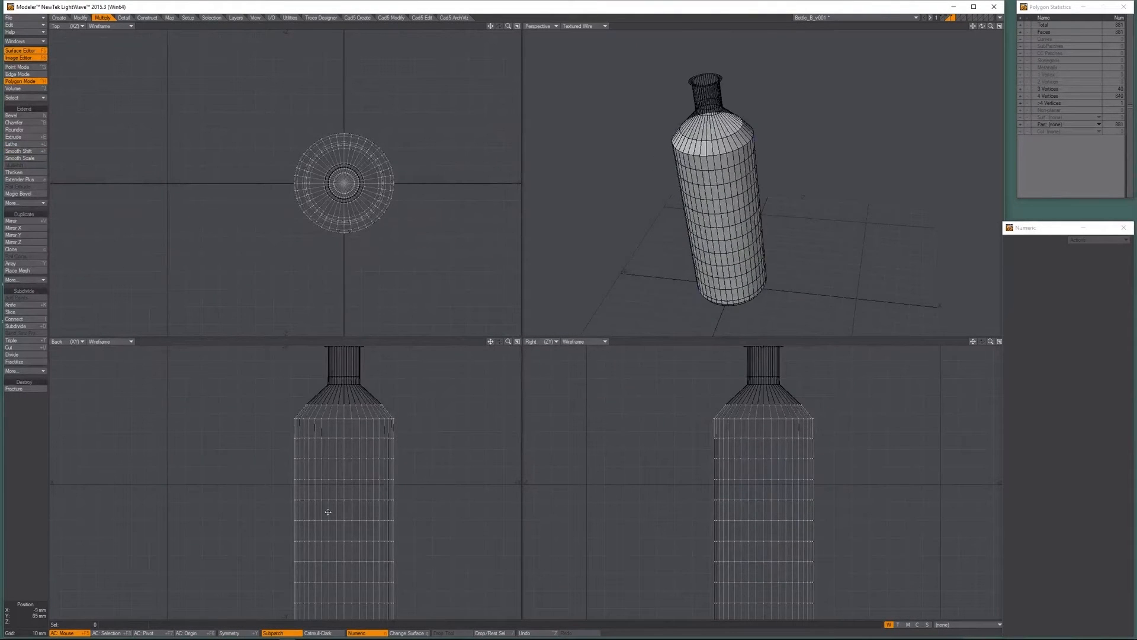
{"action": "left_click_drag", "start_coordinate": [327, 512], "coordinate": [346, 374], "text": "alt"}
{"action": "left_click_drag", "start_coordinate": [317, 547], "coordinate": [362, 451], "text": "ctrl+alt"}
{"action": "key", "text": "Tab"}
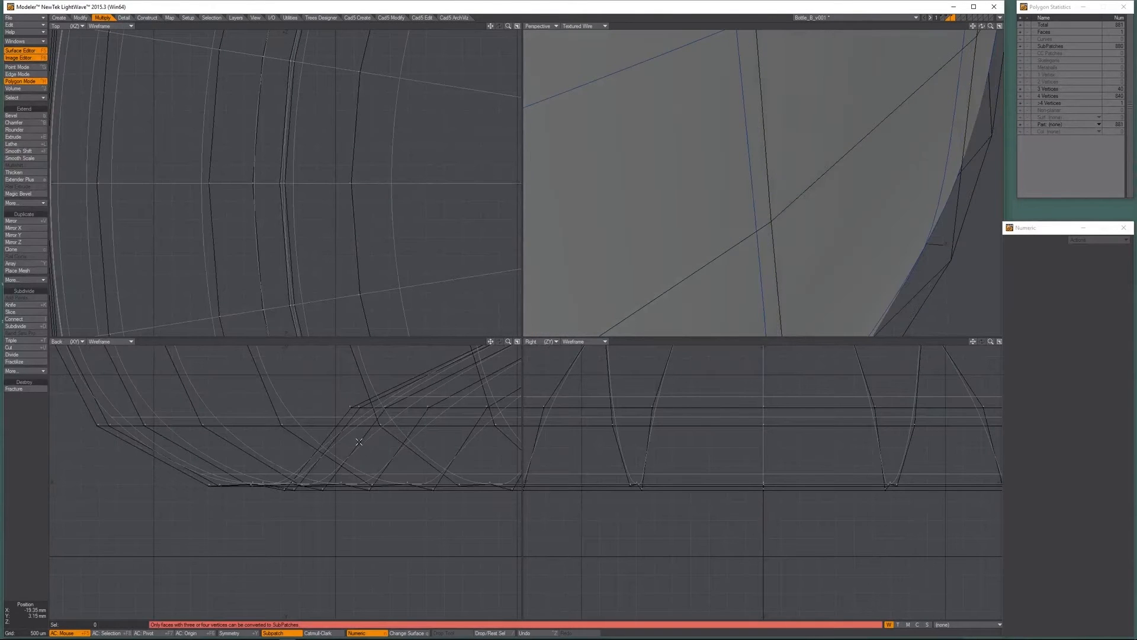
{"action": "key", "text": "apostrophe"}
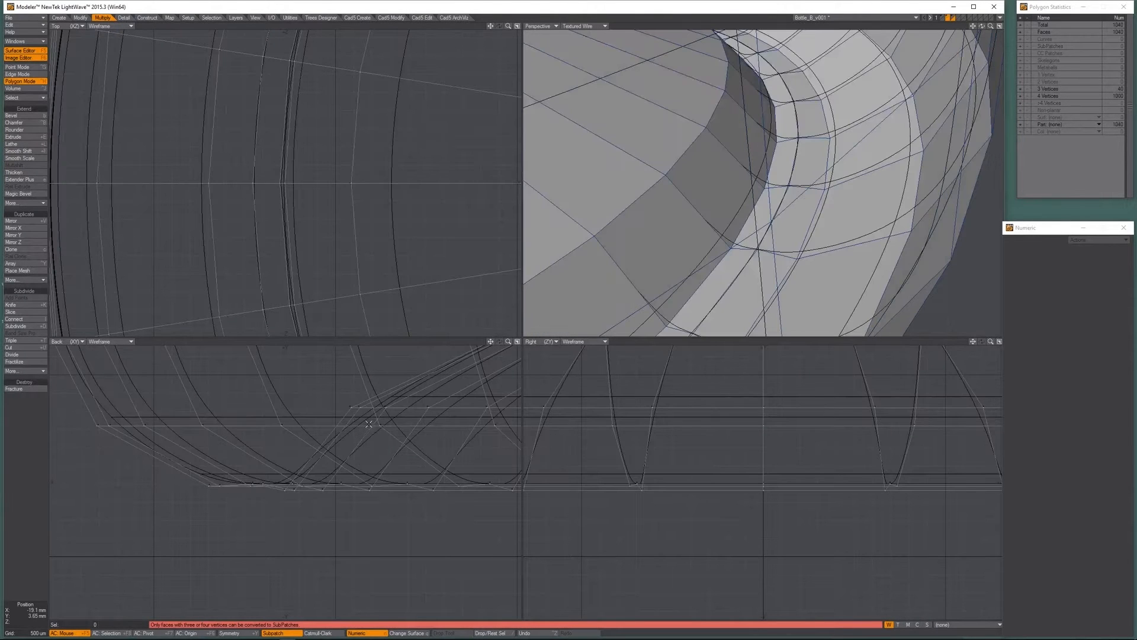
{"action": "key", "text": "Tab"}
{"action": "key", "text": "apostrophe"}
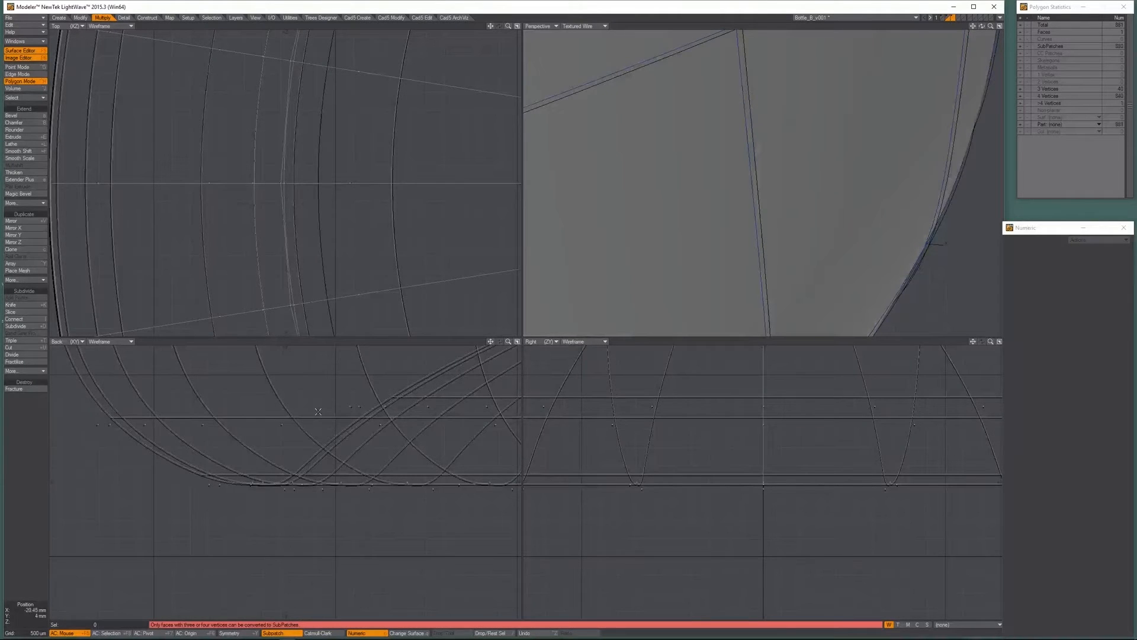
Examine the gap between the smoothed liquid and inner glass at the base, along the wall and at the liquid's upper edge.
{"action": "left_click_drag", "start_coordinate": [260, 407], "coordinate": [318, 490], "text": "alt"}
{"action": "left_click_drag", "start_coordinate": [321, 566], "coordinate": [169, 585], "text": "alt"}
{"action": "left_click_drag", "start_coordinate": [358, 427], "coordinate": [58, 473], "text": "alt"}
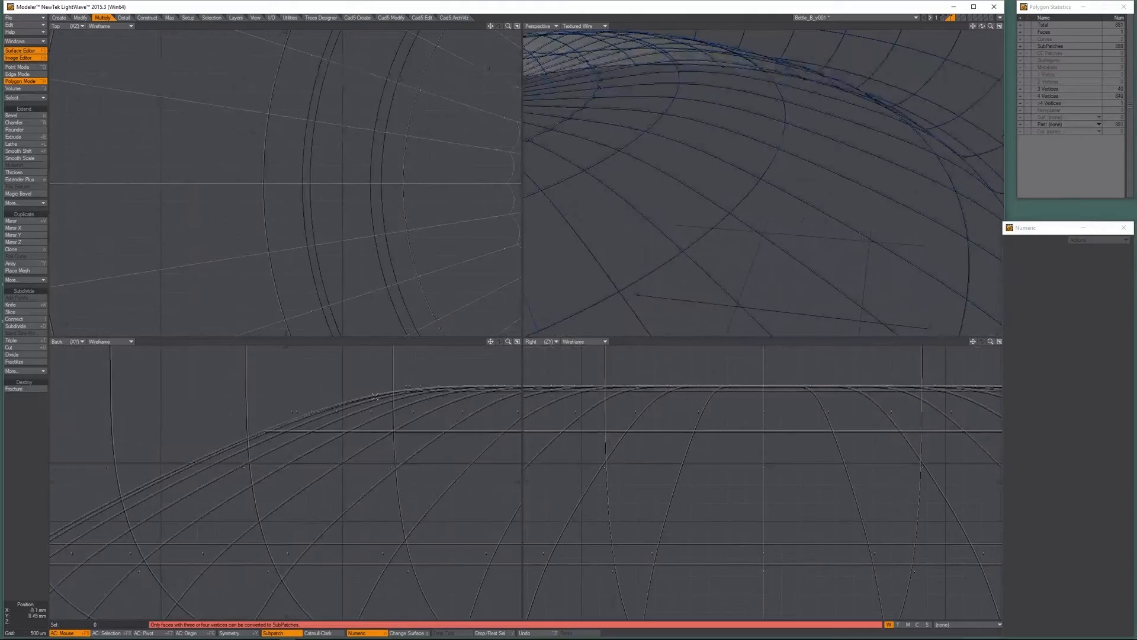
{"action": "key", "text": "a"}
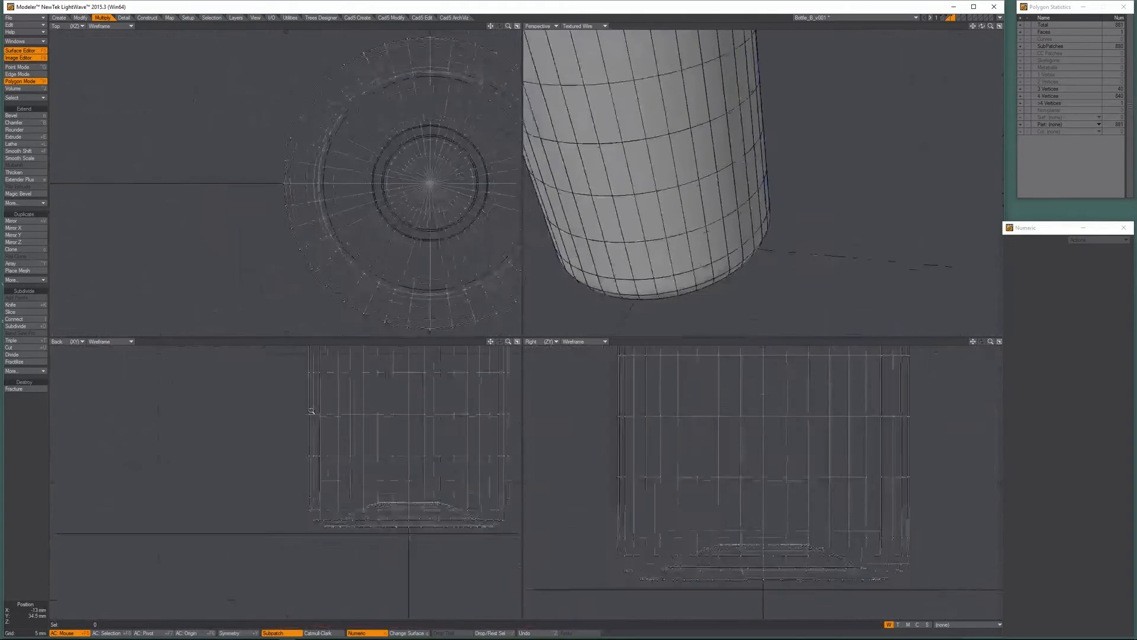
{"action": "left_click_drag", "start_coordinate": [325, 368], "coordinate": [296, 483], "text": "ctrl+alt"}
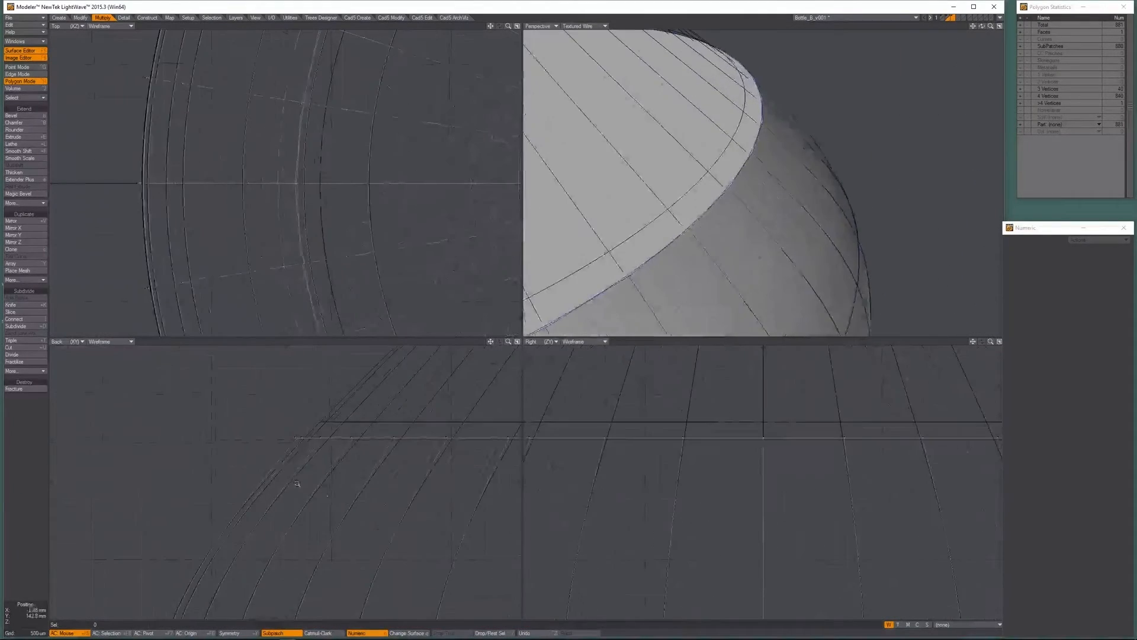
{"action": "left_click_drag", "start_coordinate": [299, 441], "coordinate": [183, 500], "text": "ctrl+alt"}
{"action": "left_click", "coordinate": [285, 483]}
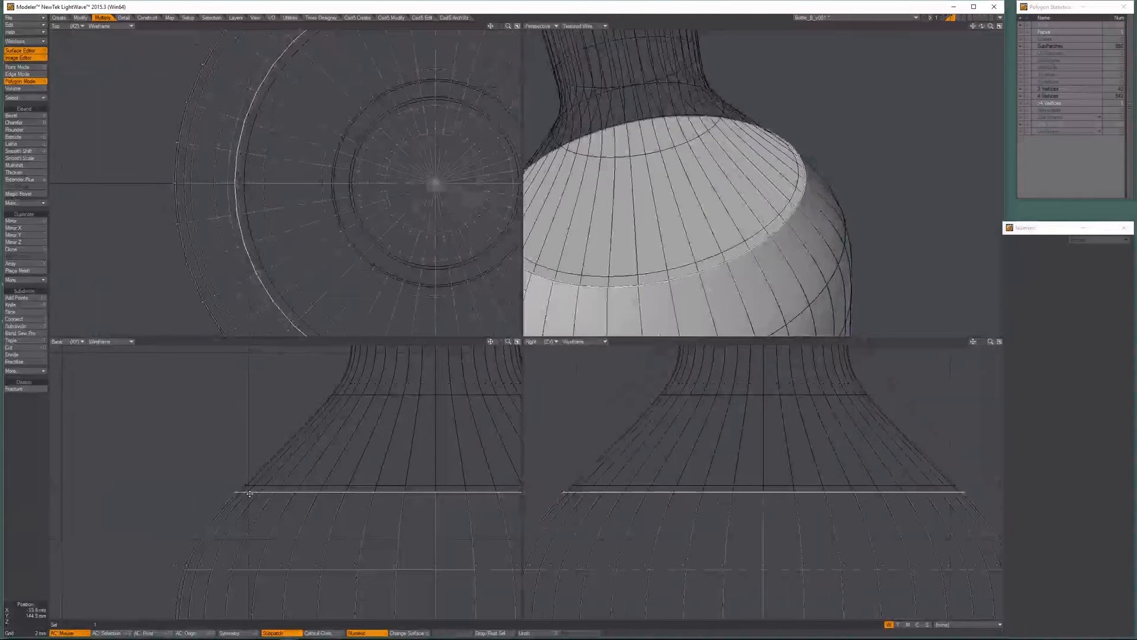
Deselect the liquid's cap and turn subpatches off for both the liquid and the inner bottle layer.
{"action": "key", "text": "slash"}
{"action": "key", "text": "Tab"}
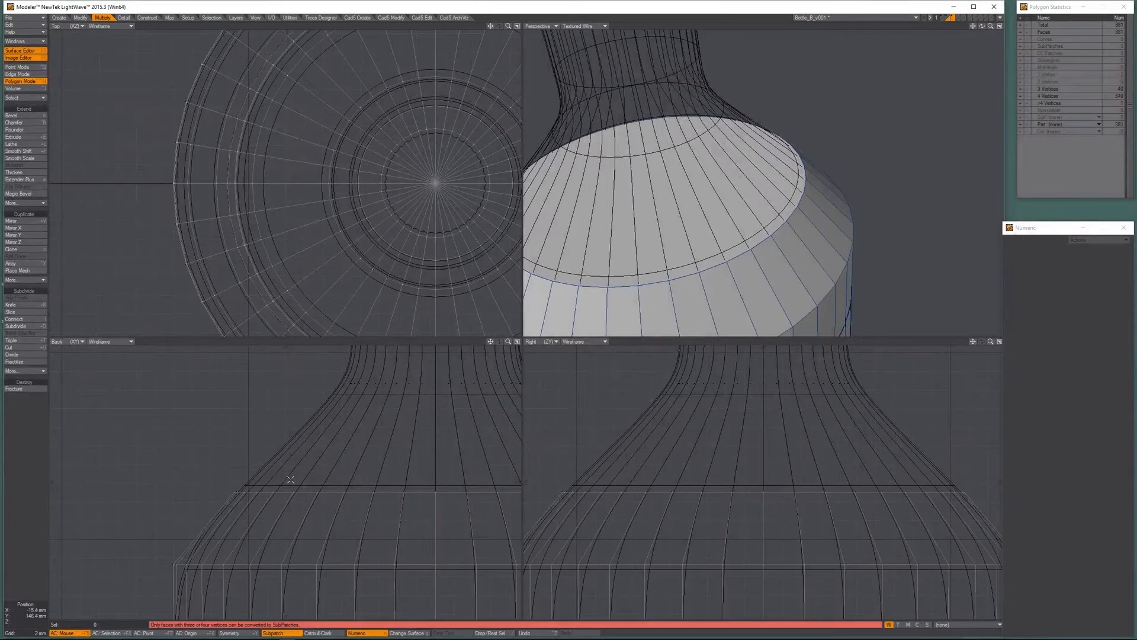
{"action": "key", "text": "apostrophe"}
{"action": "key", "text": "Tab"}
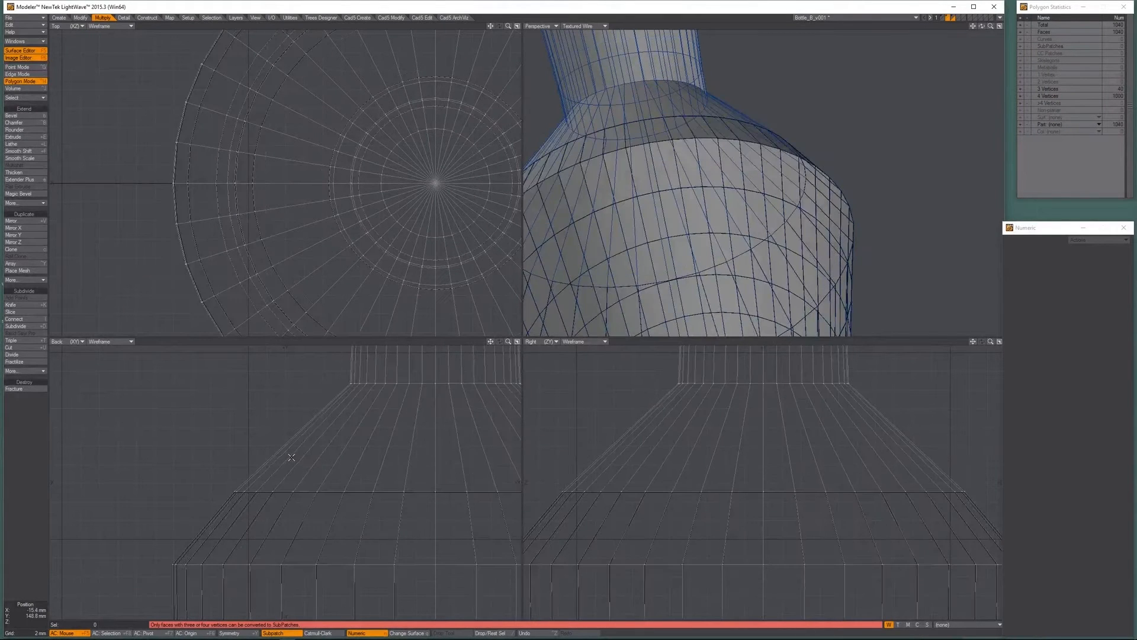
{"action": "key", "text": "apostrophe"}
{"action": "key", "text": "a"}
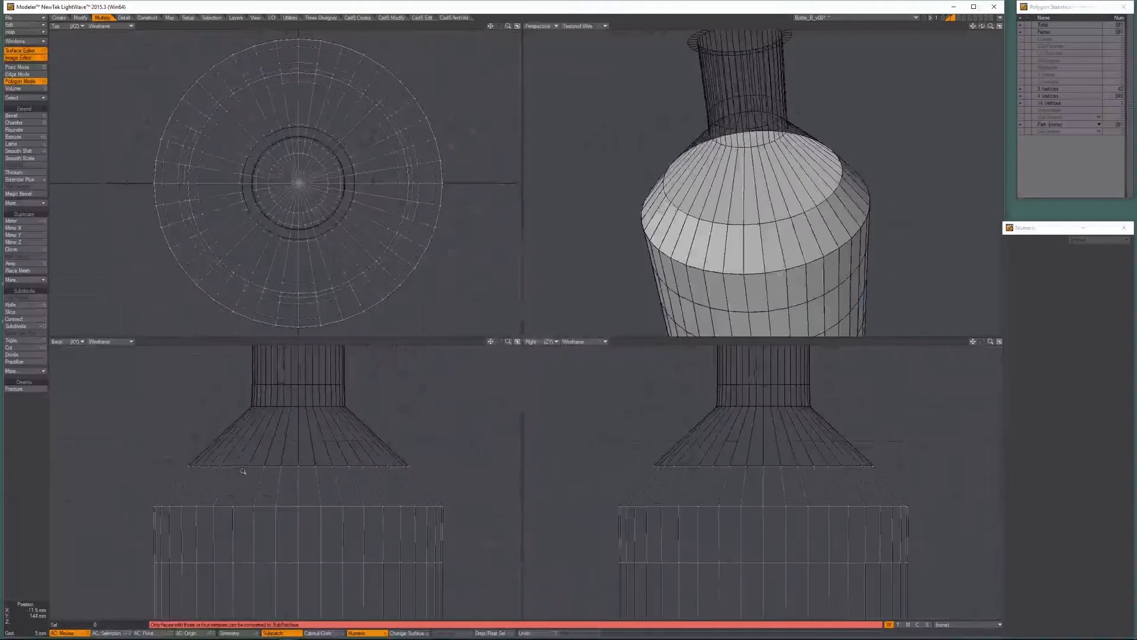
Select the liquid's cap polygon and bevel it with a shift of -400 um and an inset of 200 um.
{"action": "mouse_move", "coordinate": [436, 486]}
{"action": "right_mouse_down"}
{"action": "mouse_move", "coordinate": [231, 393]}
{"action": "mouse_move", "coordinate": [234, 499]}
{"action": "mouse_move", "coordinate": [254, 498]}
{"action": "right_mouse_up"}
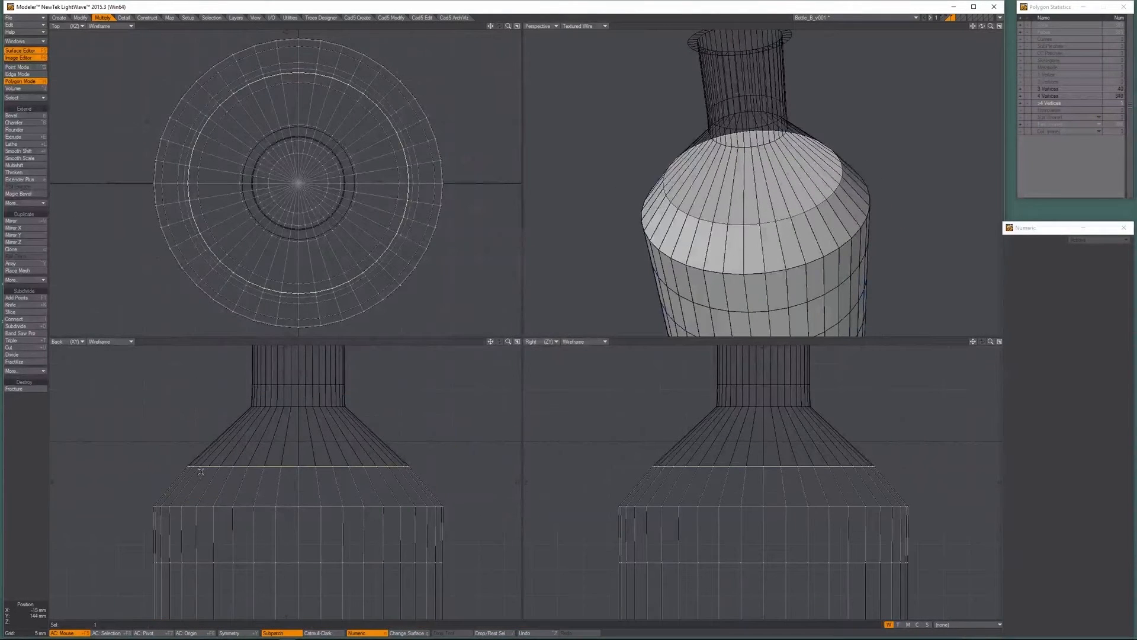
{"action": "key", "text": "shift+a"}
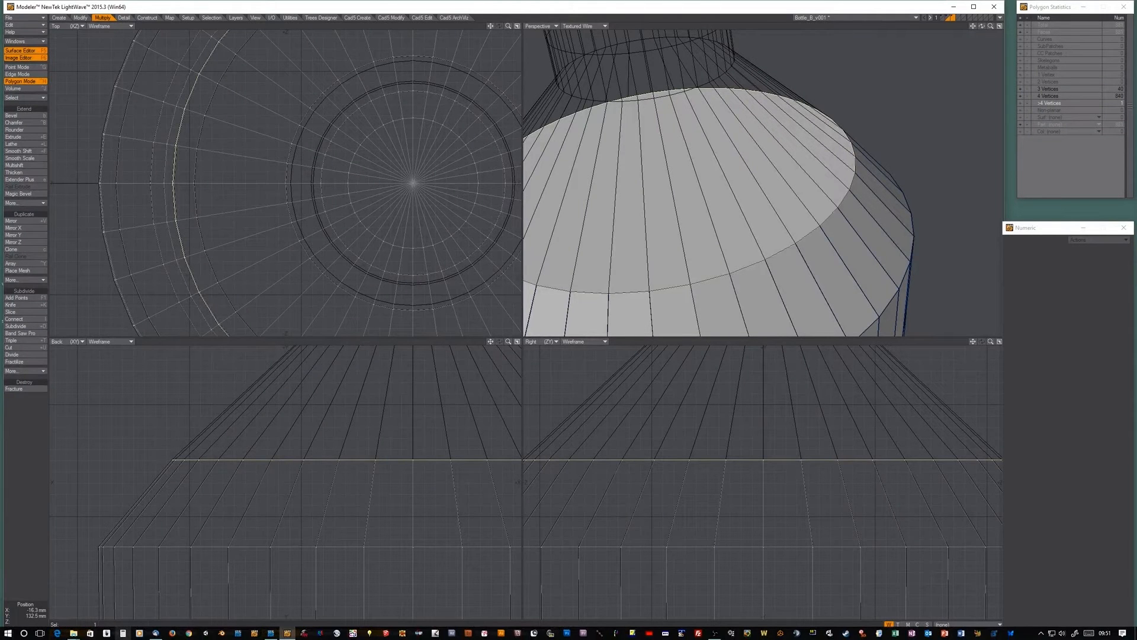
{"action": "key", "text": "b"}
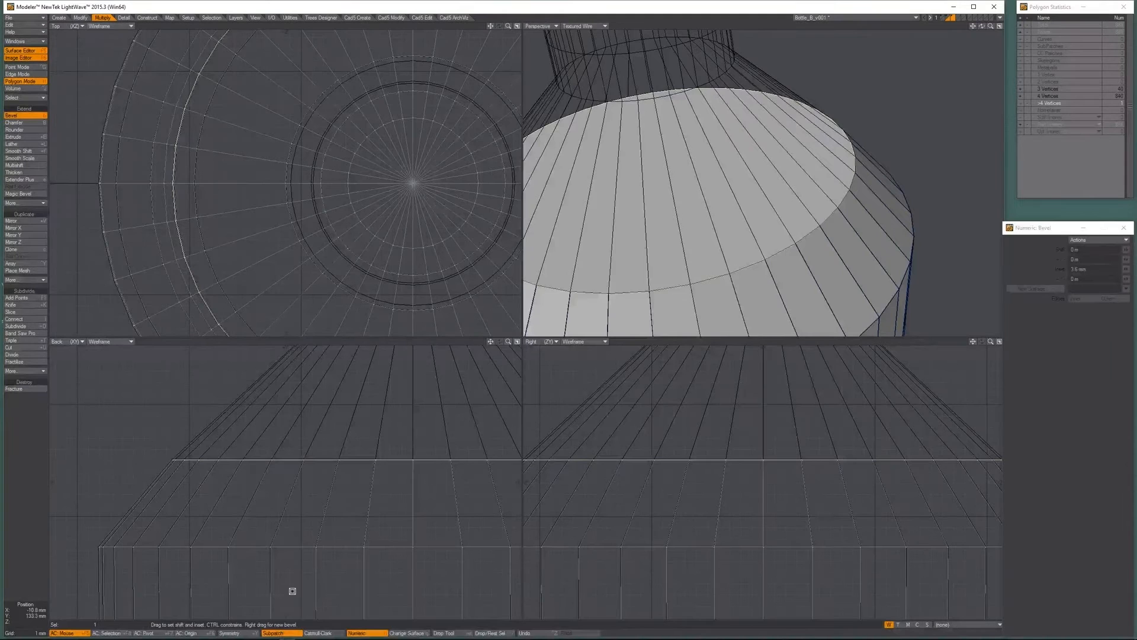
{"action": "key", "text": "g"}
{"action": "scroll", "coordinate": [207, 468], "scroll_direction": "up", "scroll_amount": 2}
{"action": "left_click_drag", "start_coordinate": [290, 500], "coordinate": [285, 471], "text": "alt"}
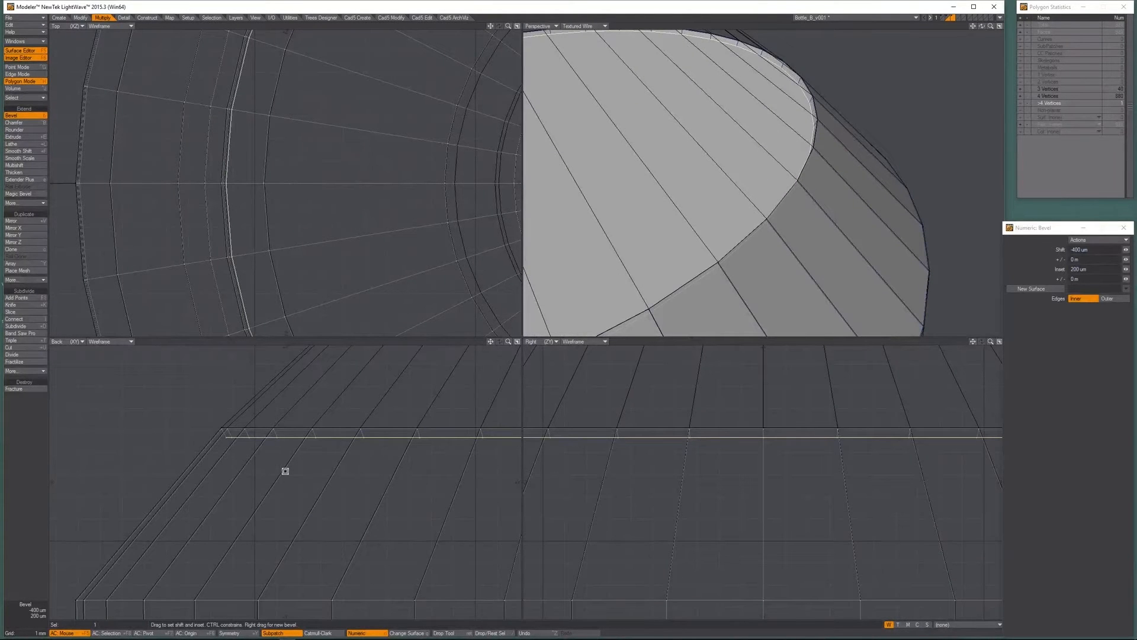
Bevel the liquid's cap inward twice more with zero shift, using insets of 400 um and 12 mm.
{"action": "key", "text": "space"}
{"action": "key", "text": "b"}
{"action": "left_click_drag", "start_coordinate": [292, 464], "coordinate": [287, 464]}
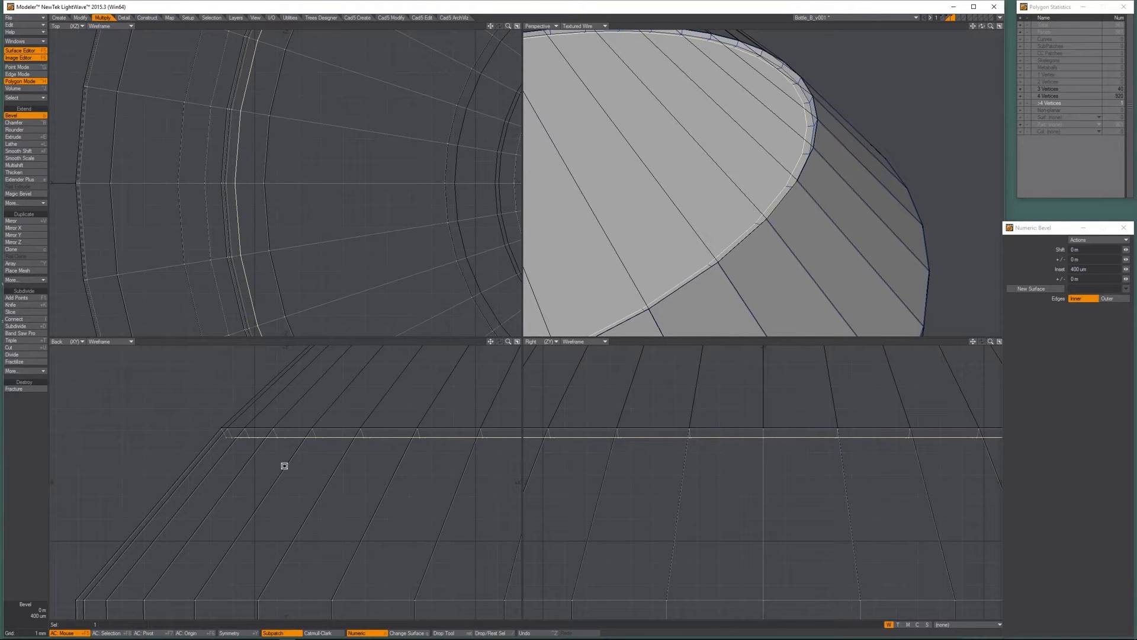
{"action": "key", "text": "space"}
{"action": "left_click_drag", "start_coordinate": [395, 442], "coordinate": [294, 476], "text": "alt"}
{"action": "key", "text": "space"}
{"action": "key", "text": "b"}
{"action": "scroll", "coordinate": [251, 452], "scroll_direction": "down", "scroll_amount": 6}
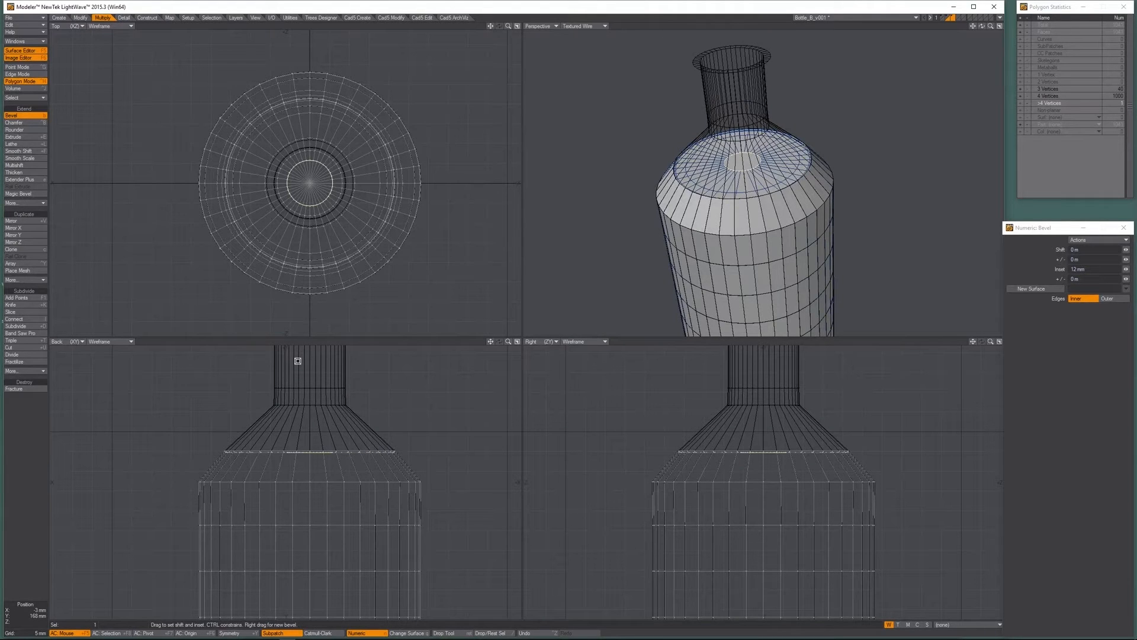
{"action": "key", "text": "space"}
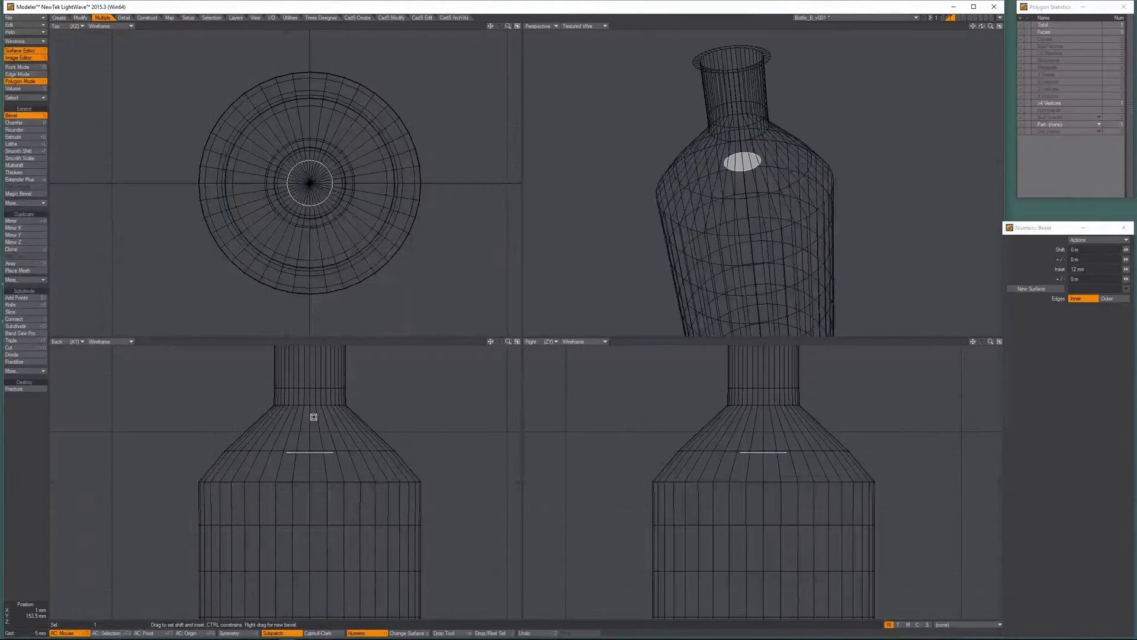
Isolate the innermost cap polygon, select its ring of points and weld them at their average position.
{"action": "key", "text": "ctrl+g"}
{"action": "right_click_drag", "start_coordinate": [223, 533], "coordinate": [454, 362]}
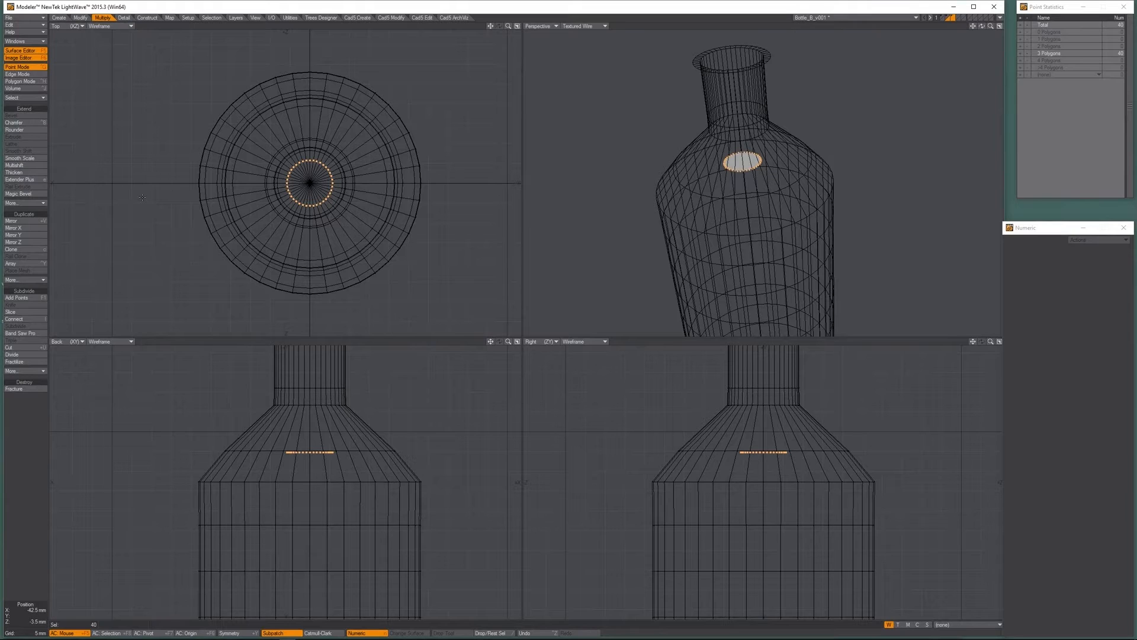
{"action": "left_click", "coordinate": [129, 19]}
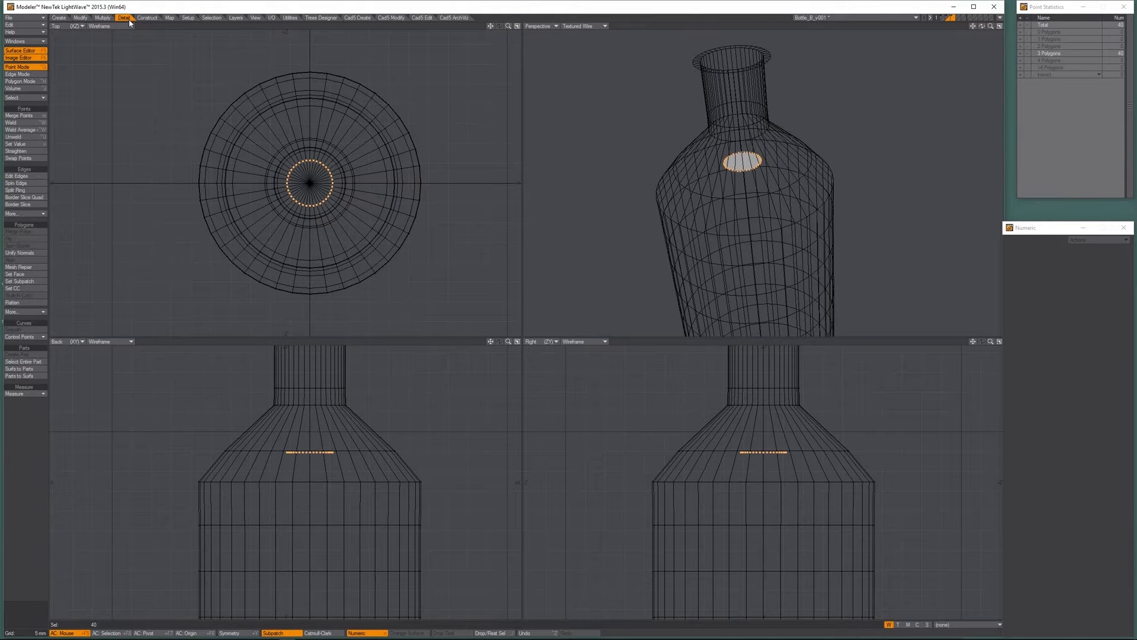
{"action": "left_click", "coordinate": [33, 131]}
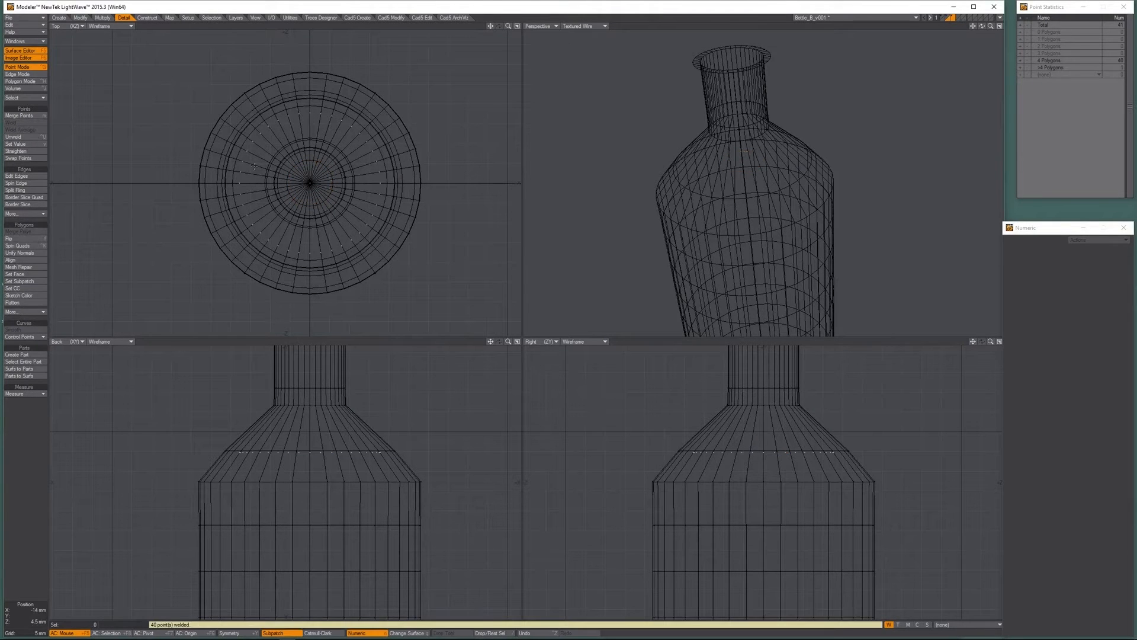
Remove the leftover one-vertex polygon at the cap's centre and unhide the rest of the liquid.
{"action": "key", "text": "space"}
{"action": "key", "text": "space"}
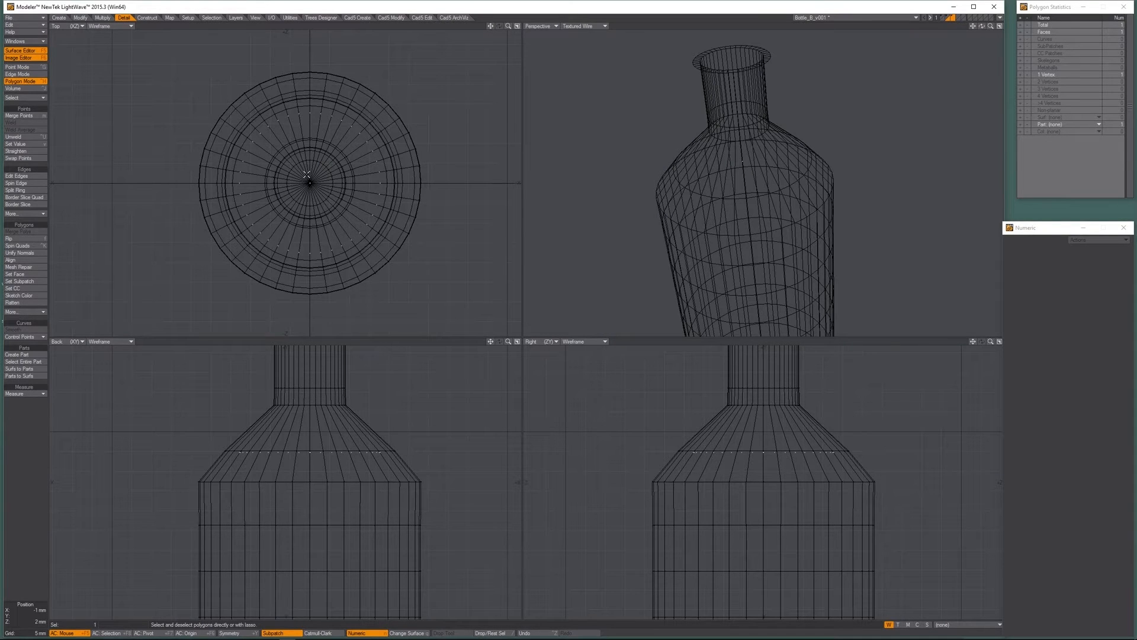
{"action": "key", "text": "k"}
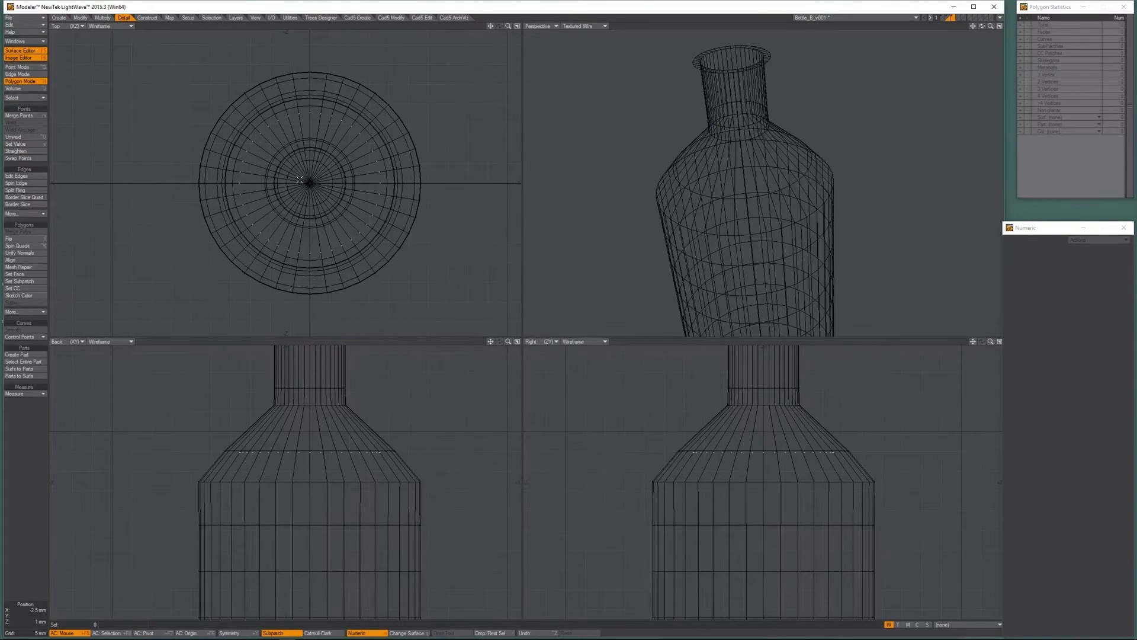
{"action": "key", "text": "ctrl+v"}
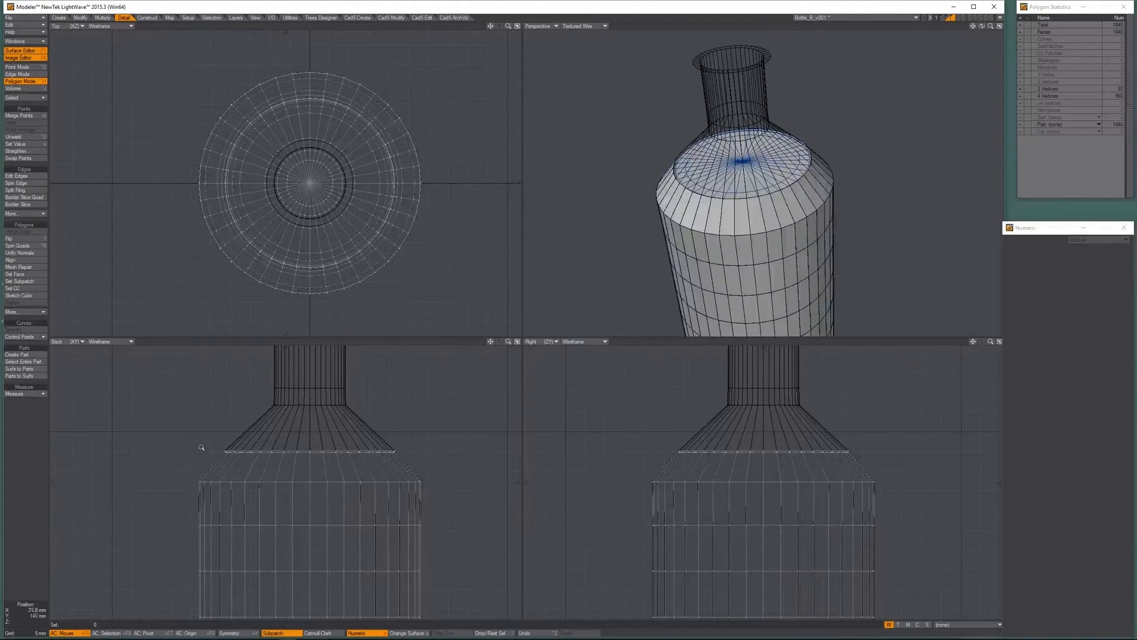
Convert the liquid and the inner bottle layer to subpatches and compare their shoulders.
{"action": "key", "text": "Tab"}
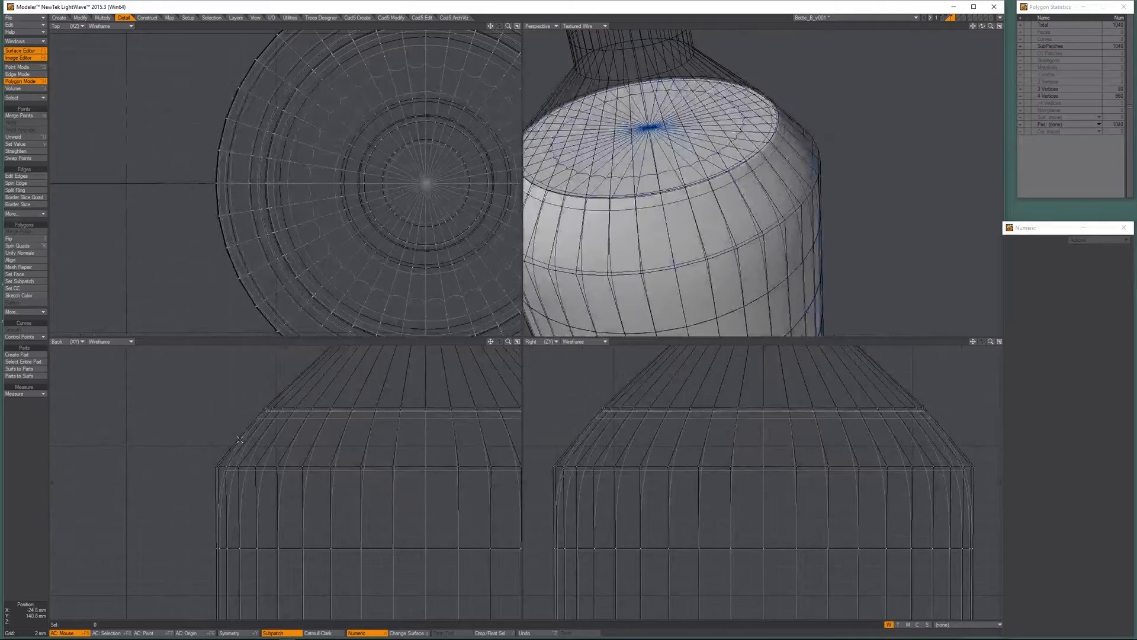
{"action": "key", "text": "Tab"}
{"action": "key", "text": "Tab"}
{"action": "scroll", "coordinate": [238, 429], "scroll_direction": "up", "scroll_amount": 5}
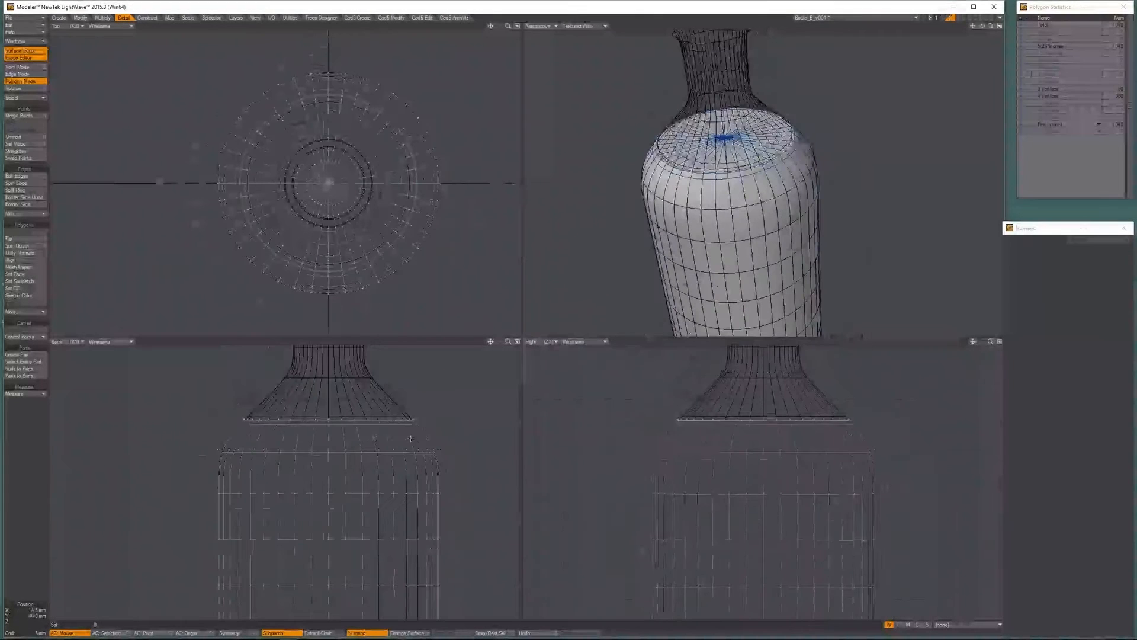
Select the points around the liquid cap's rim and stretch them to 99% horizontally and vertically about the bottle's Y axis.
{"action": "mouse_move", "coordinate": [418, 436]}
{"action": "right_mouse_down"}
{"action": "mouse_move", "coordinate": [427, 418]}
{"action": "mouse_move", "coordinate": [200, 396]}
{"action": "mouse_move", "coordinate": [237, 424]}
{"action": "mouse_move", "coordinate": [286, 425]}
{"action": "right_mouse_up"}
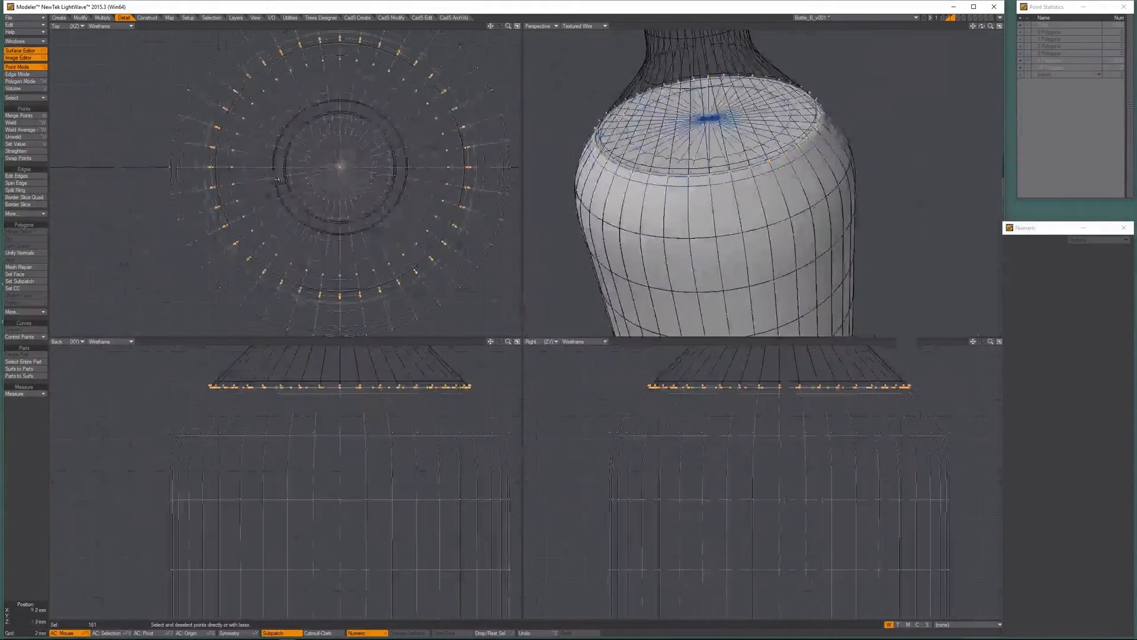
{"action": "scroll", "coordinate": [237, 487], "scroll_direction": "up", "scroll_amount": 4}
{"action": "scroll", "coordinate": [236, 487], "scroll_direction": "up", "scroll_amount": 5}
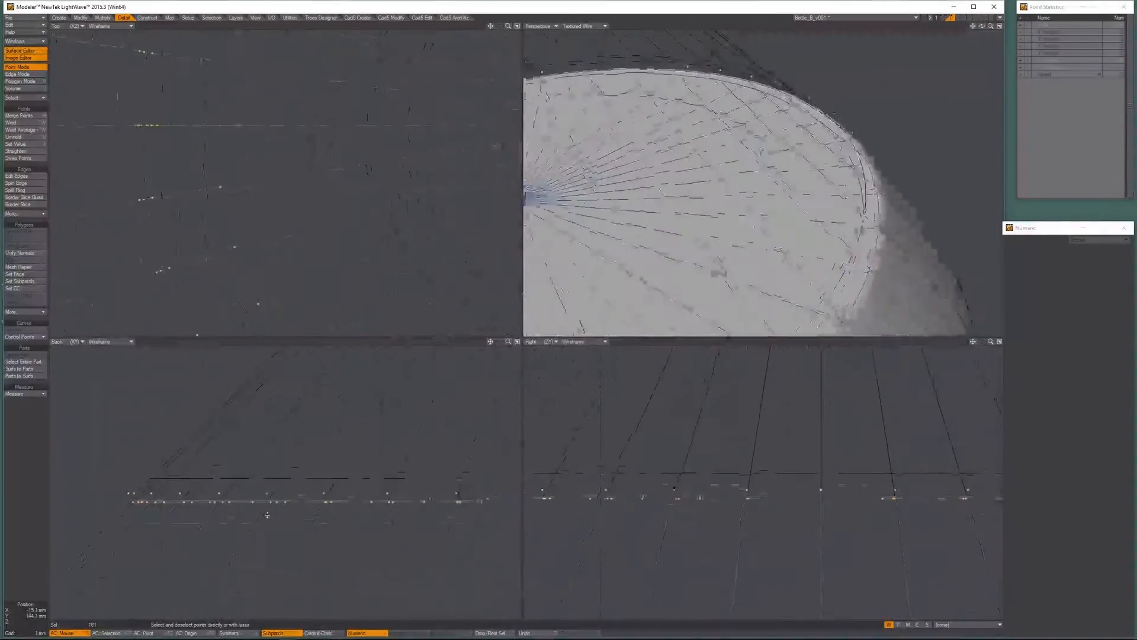
{"action": "scroll", "coordinate": [329, 123], "scroll_direction": "down", "scroll_amount": 1}
{"action": "left_click_drag", "start_coordinate": [329, 123], "coordinate": [303, 126], "text": "alt"}
{"action": "left_click", "coordinate": [80, 17]}
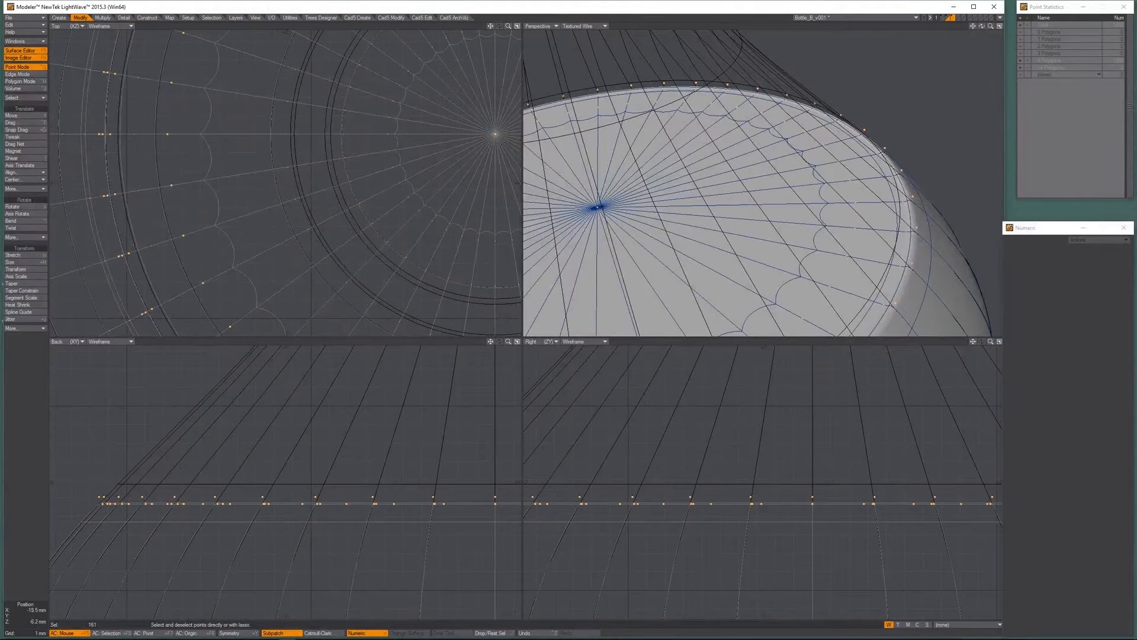
{"action": "left_click", "coordinate": [25, 255]}
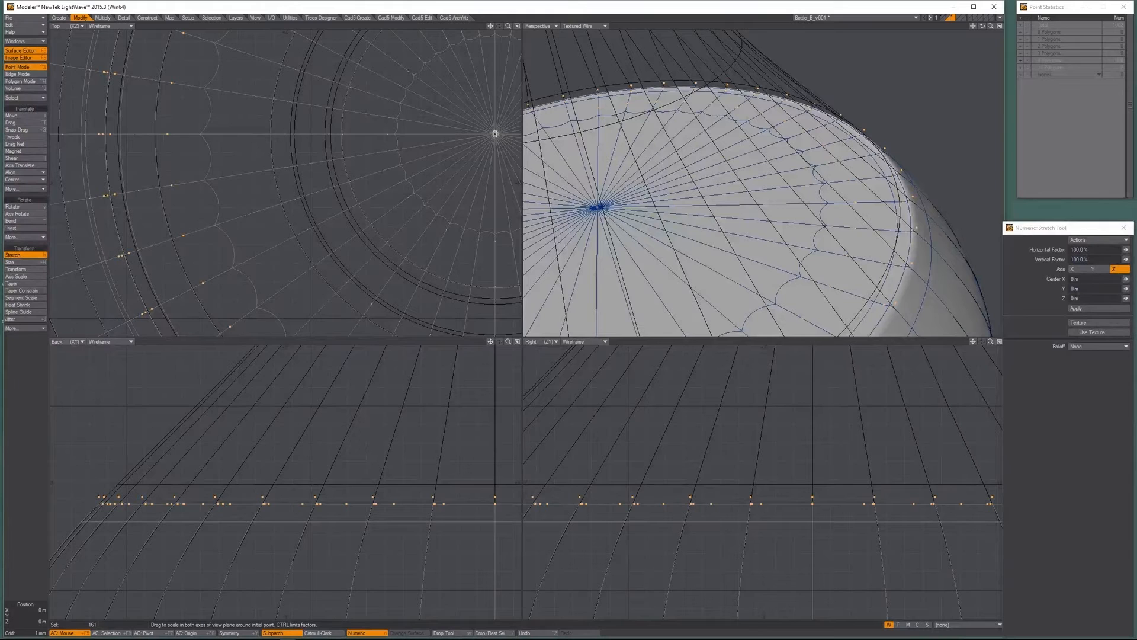
{"action": "mouse_move", "coordinate": [496, 134]}
{"action": "left_mouse_down"}
{"action": "mouse_move", "coordinate": [481, 134]}
{"action": "mouse_move", "coordinate": [490, 129]}
{"action": "left_mouse_up"}
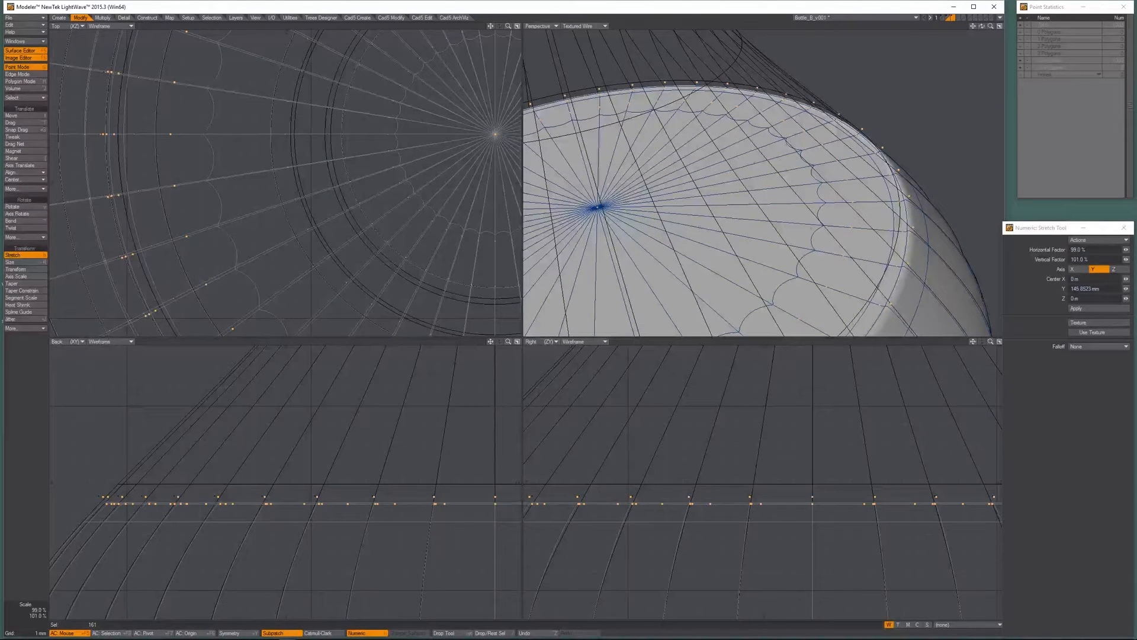
{"action": "left_click_drag", "start_coordinate": [491, 129], "coordinate": [490, 138]}
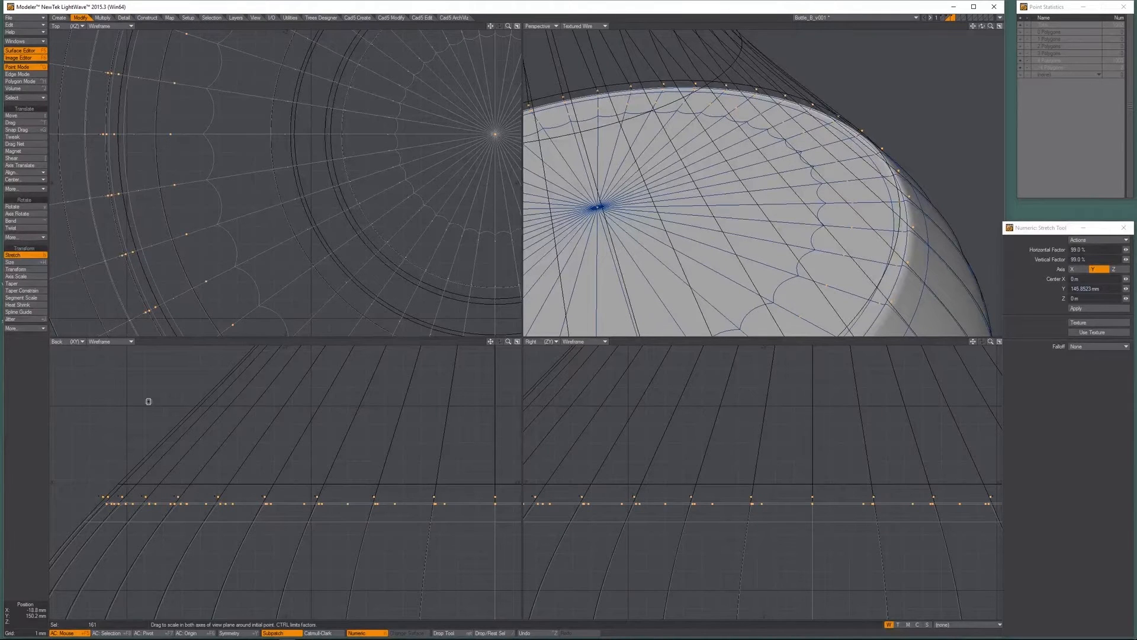
{"action": "key", "text": "Return"}
Clear the point selection, turn off the liquid's subpatches and select the full band of shoulder polygons below the cap.
{"action": "left_click_drag", "start_coordinate": [136, 566], "coordinate": [190, 511], "text": "alt"}
{"action": "left_click_drag", "start_coordinate": [190, 511], "coordinate": [171, 460], "text": "ctrl+alt"}
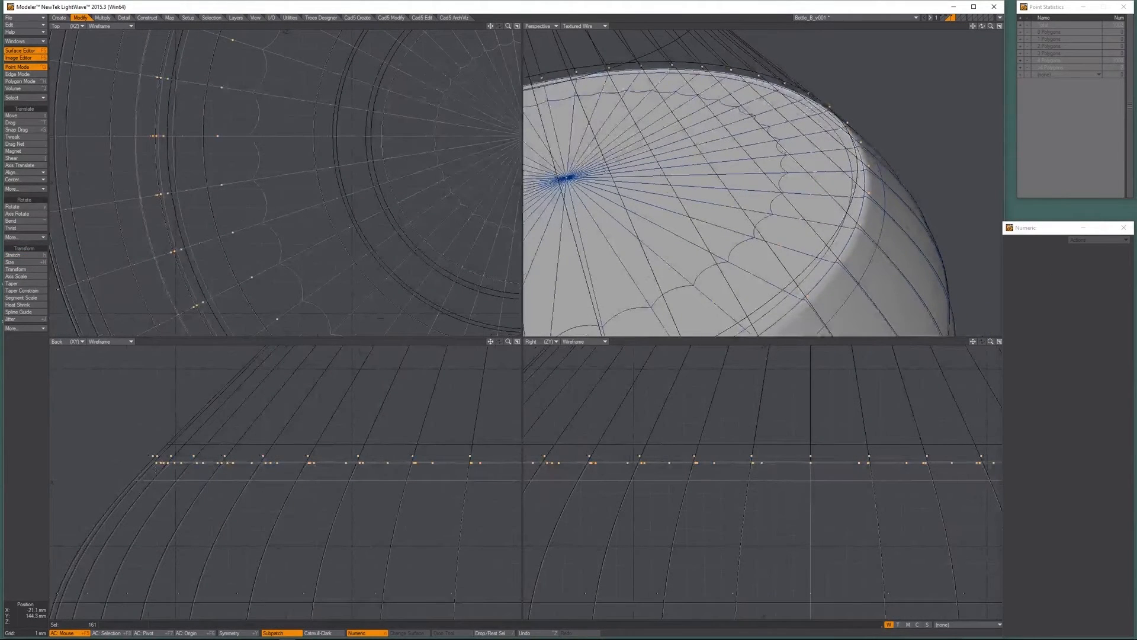
{"action": "key", "text": "slash"}
{"action": "key", "text": "space"}
{"action": "key", "text": "space"}
{"action": "key", "text": "Tab"}
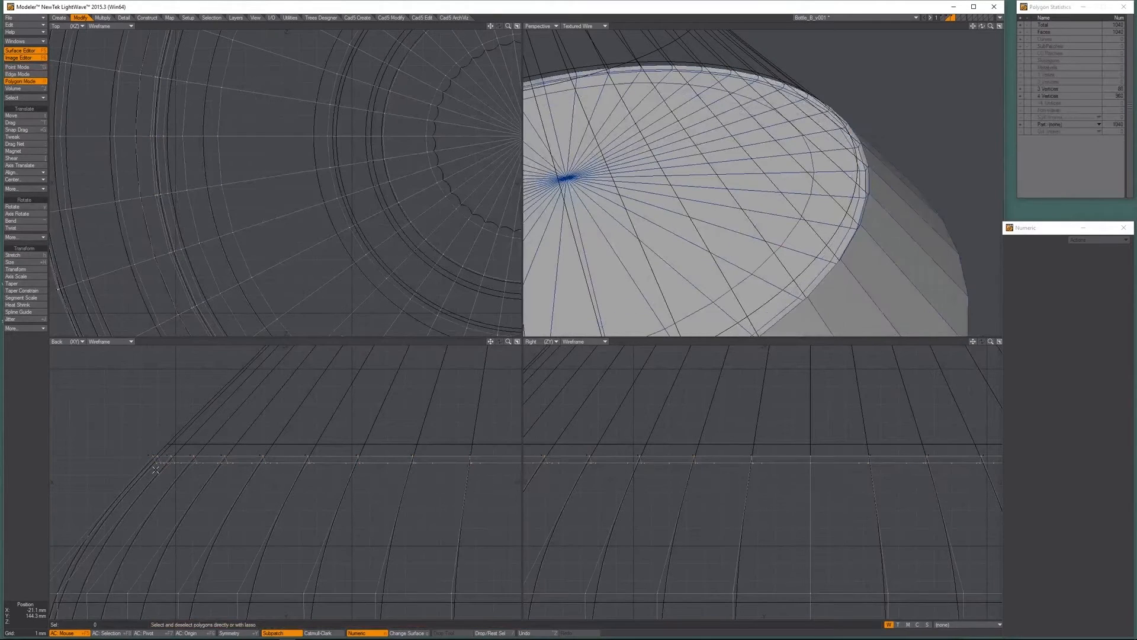
{"action": "mouse_move", "coordinate": [165, 481]}
{"action": "left_mouse_down", "text": "alt"}
{"action": "mouse_move", "coordinate": [105, 479]}
{"action": "mouse_move", "coordinate": [117, 475]}
{"action": "left_mouse_up", "text": "alt"}
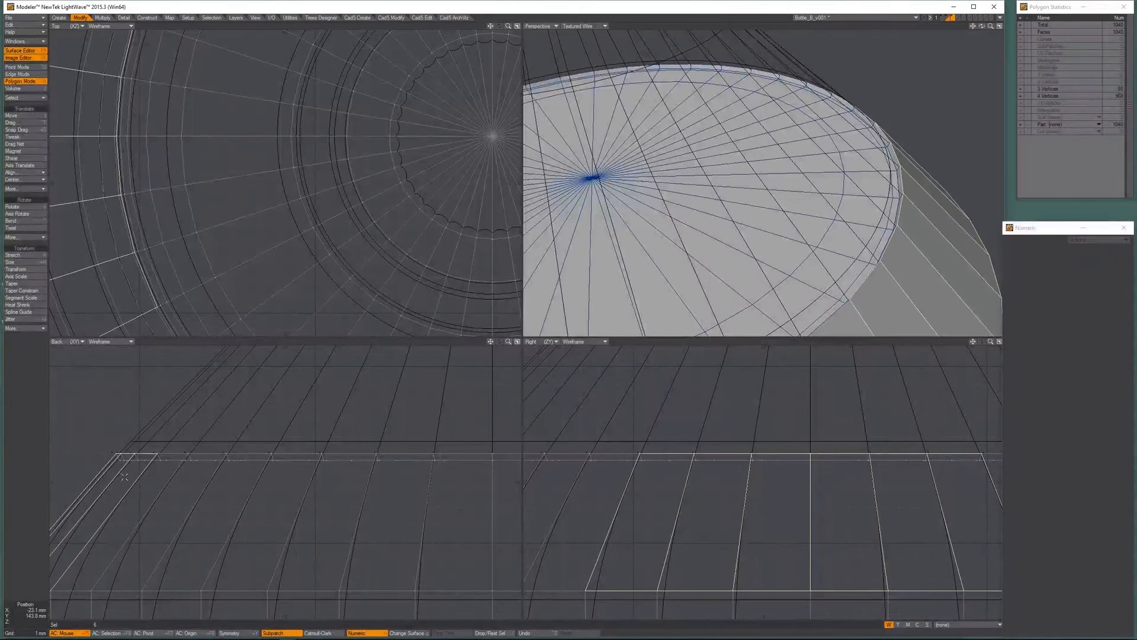
{"action": "left_click", "coordinate": [218, 19]}
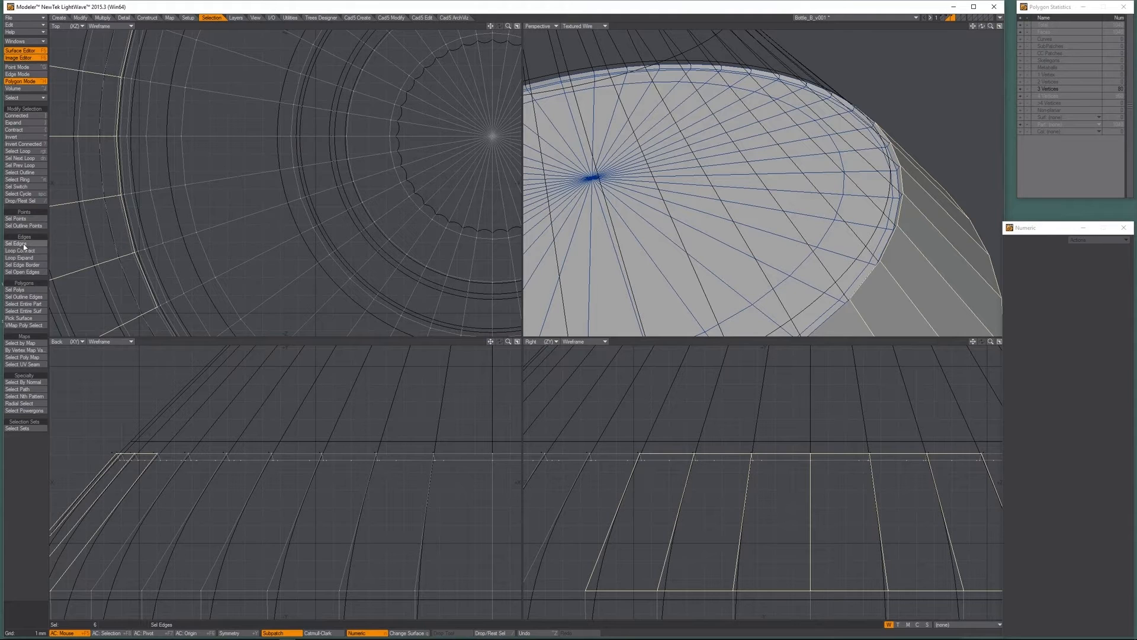
{"action": "left_click", "coordinate": [25, 201]}
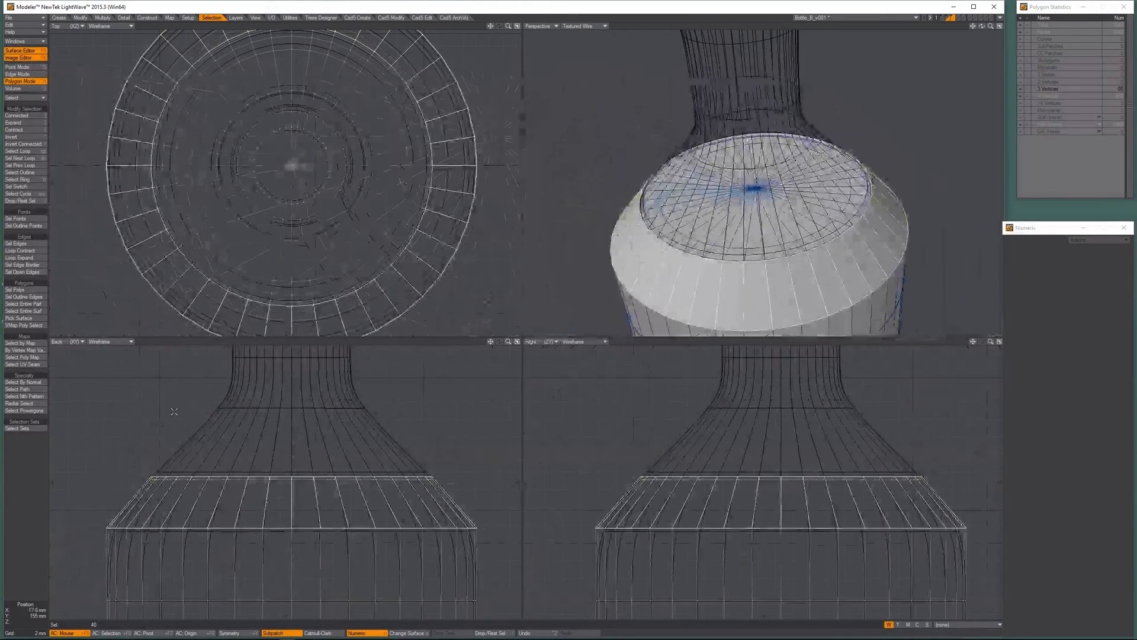
Knife the selected shoulder band horizontally just below the cap's rim and return the liquid to subpatches.
{"action": "key", "text": "shift+k"}
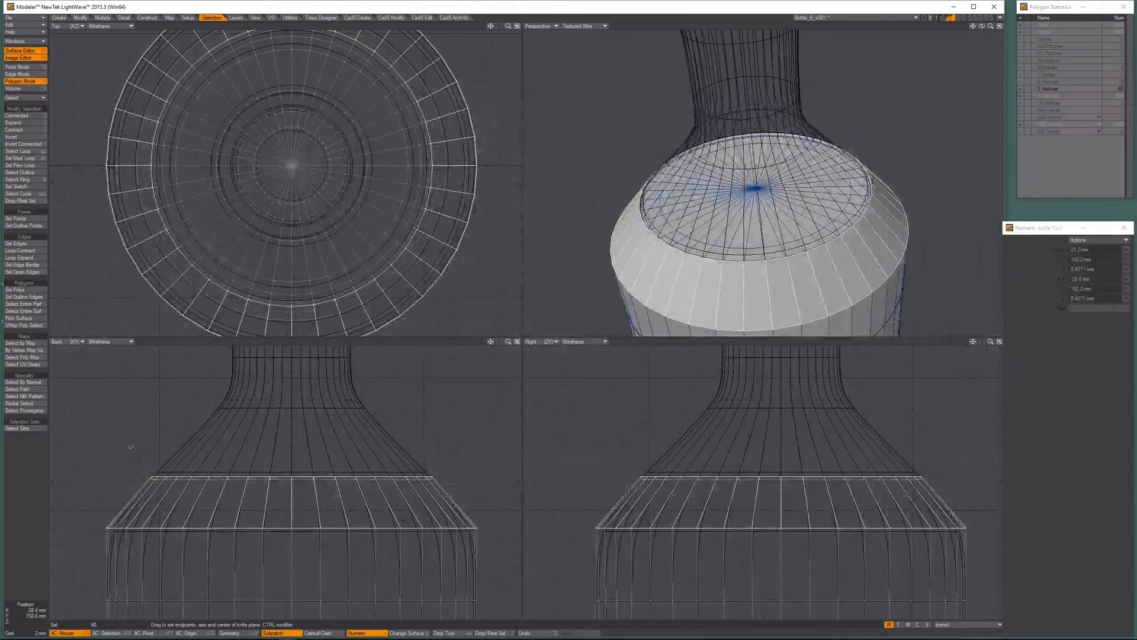
{"action": "left_click_drag", "start_coordinate": [105, 473], "coordinate": [496, 475]}
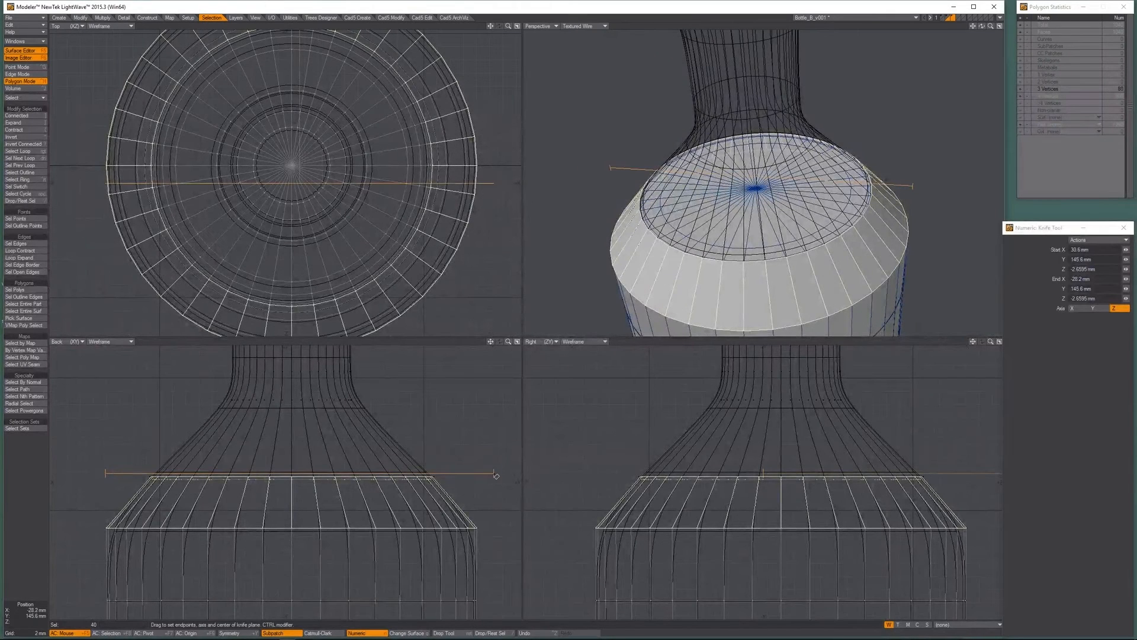
{"action": "left_click_drag", "start_coordinate": [303, 476], "coordinate": [279, 482]}
{"action": "key", "text": "Return"}
{"action": "scroll", "coordinate": [156, 478], "scroll_direction": "up", "scroll_amount": 5}
{"action": "key", "text": "Tab"}
{"action": "key", "text": "/"}
{"action": "key", "text": "Tab"}
{"action": "scroll", "coordinate": [131, 485], "scroll_direction": "up", "scroll_amount": 5}
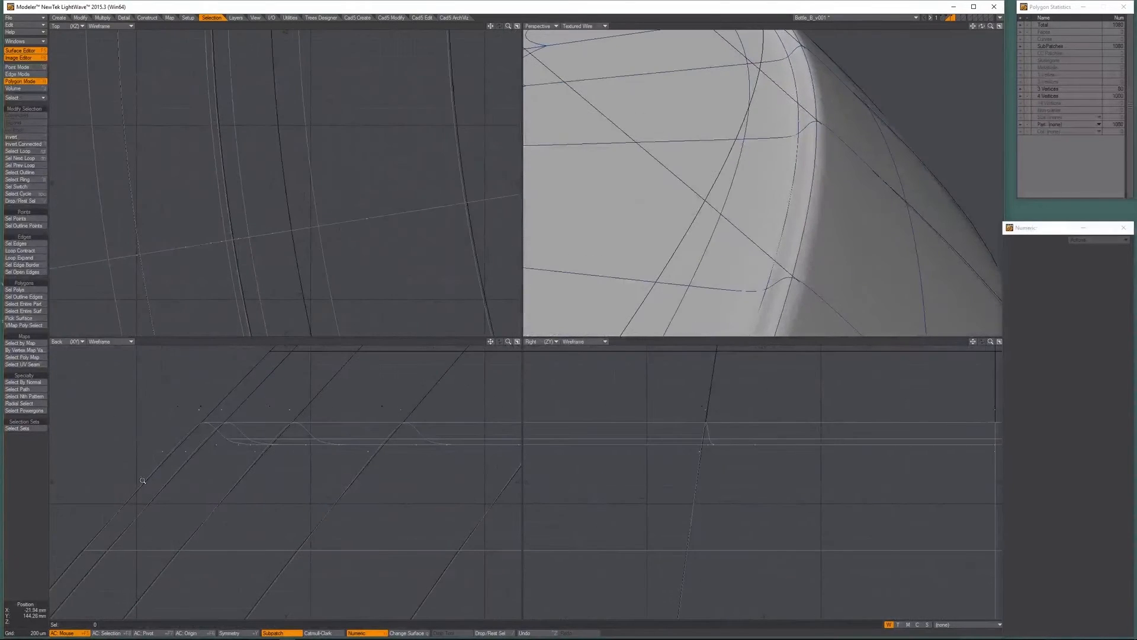
{"action": "scroll", "coordinate": [202, 422], "scroll_direction": "down", "scroll_amount": 3}
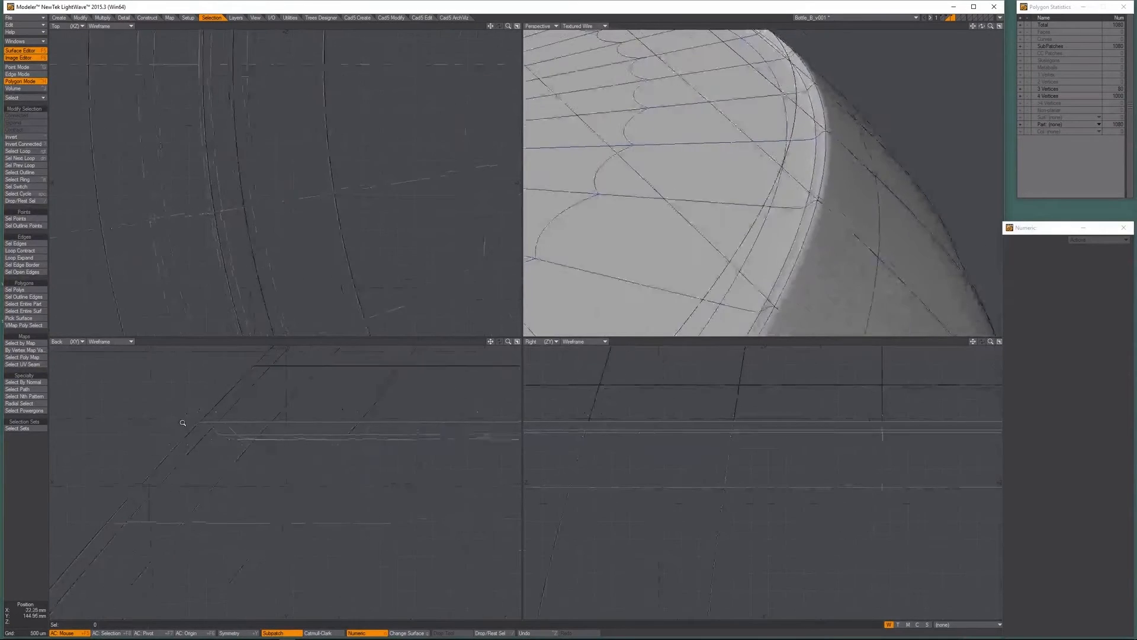
Select the narrow polygon band around the liquid's rim and convert it to a point selection for stretching.
{"action": "left_click", "coordinate": [201, 428]}
{"action": "left_click_drag", "start_coordinate": [221, 432], "coordinate": [139, 432], "text": "ctrl+alt"}
{"action": "key", "text": "g"}
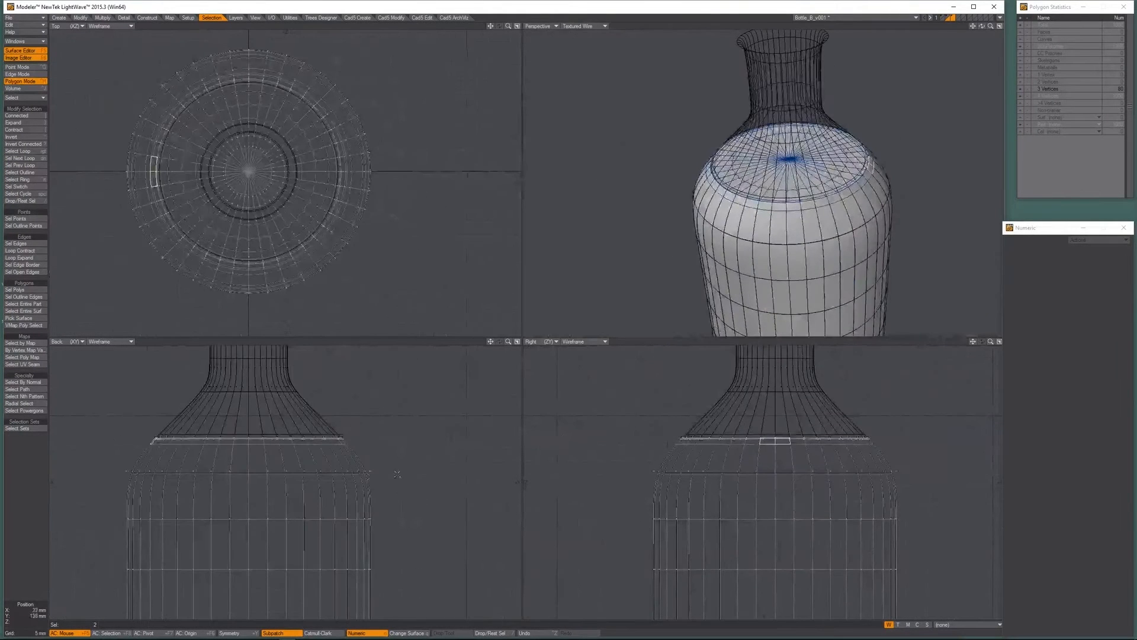
{"action": "key", "text": "ctrl+g"}
{"action": "mouse_move", "coordinate": [355, 451]}
{"action": "right_mouse_down"}
{"action": "mouse_move", "coordinate": [293, 398]}
{"action": "mouse_move", "coordinate": [102, 442]}
{"action": "mouse_move", "coordinate": [172, 455]}
{"action": "right_mouse_up"}
{"action": "key", "text": "h"}
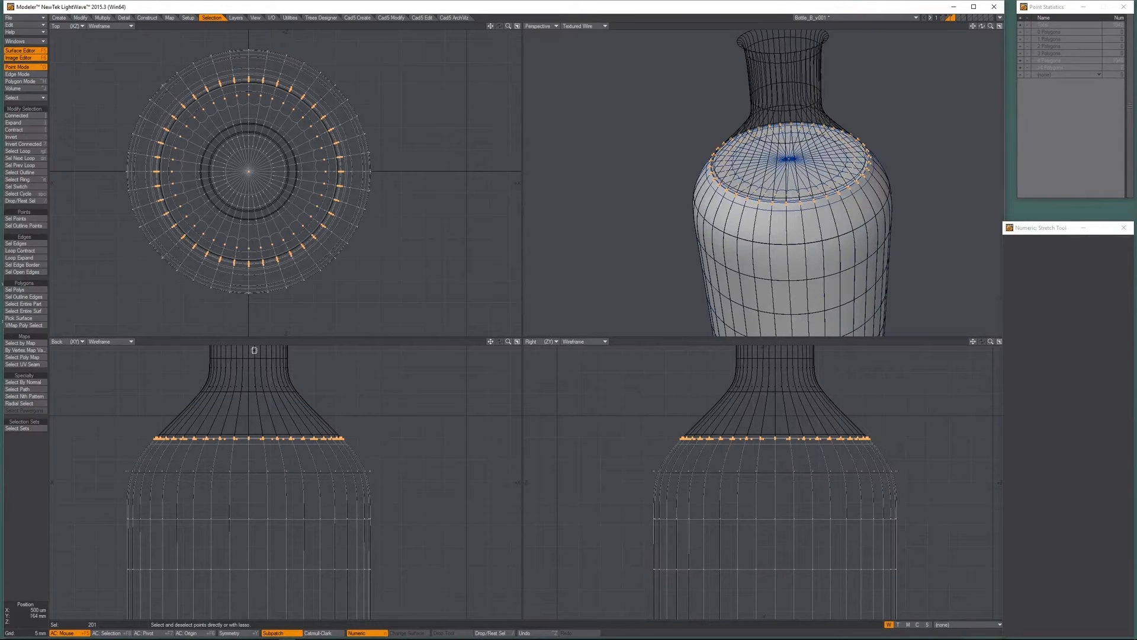
{"action": "left_click_drag", "start_coordinate": [171, 401], "coordinate": [300, 419], "text": "alt"}
{"action": "scroll", "coordinate": [301, 418], "scroll_direction": "up", "scroll_amount": 3}
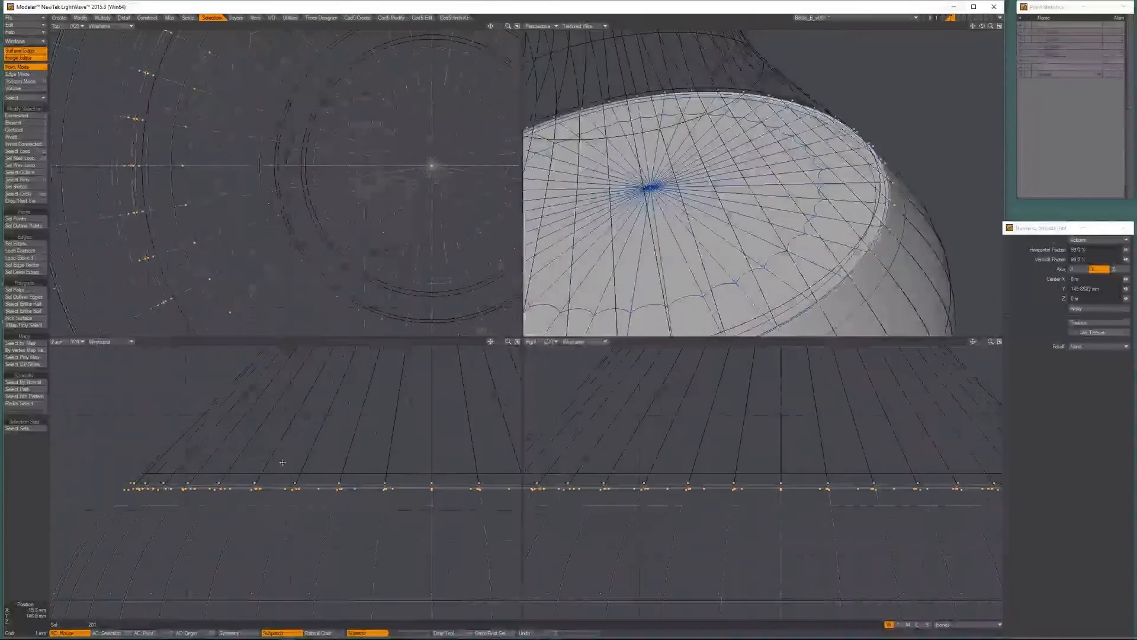
{"action": "left_click_drag", "start_coordinate": [301, 433], "coordinate": [289, 431], "text": "ctrl+alt"}
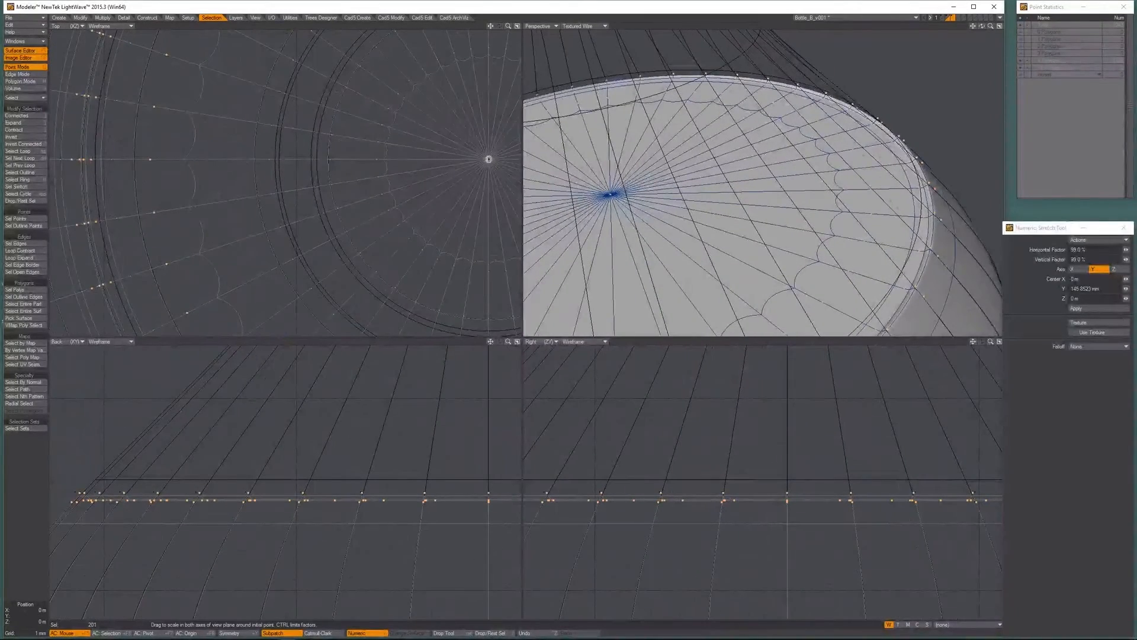
Stretch the selected rim points to 99.9% horizontally and vertically about the Y axis, centred at X 0 and Z 0.
{"action": "left_click", "coordinate": [488, 159]}
{"action": "left_click_drag", "start_coordinate": [489, 159], "coordinate": [488, 159]}
{"action": "key", "text": "z"}
{"action": "left_click", "coordinate": [1021, 227]}
{"action": "type", "text": "99.9"}
{"action": "key", "text": "Tab"}
{"action": "type", "text": "99.9"}
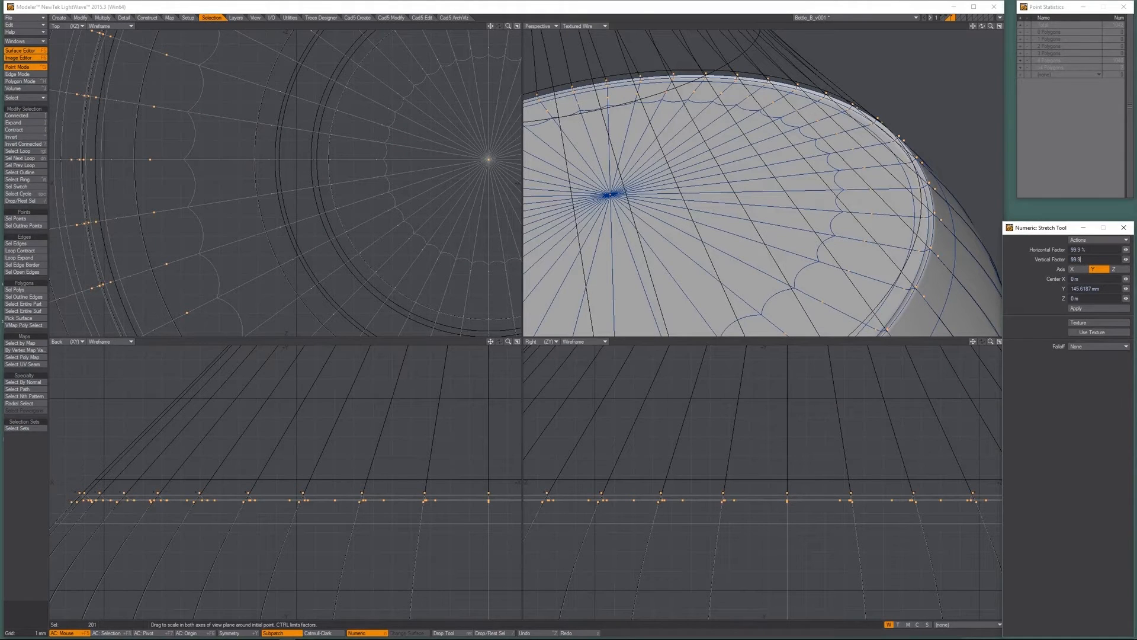
{"action": "key", "text": "Tab"}
{"action": "left_click", "coordinate": [1096, 271]}
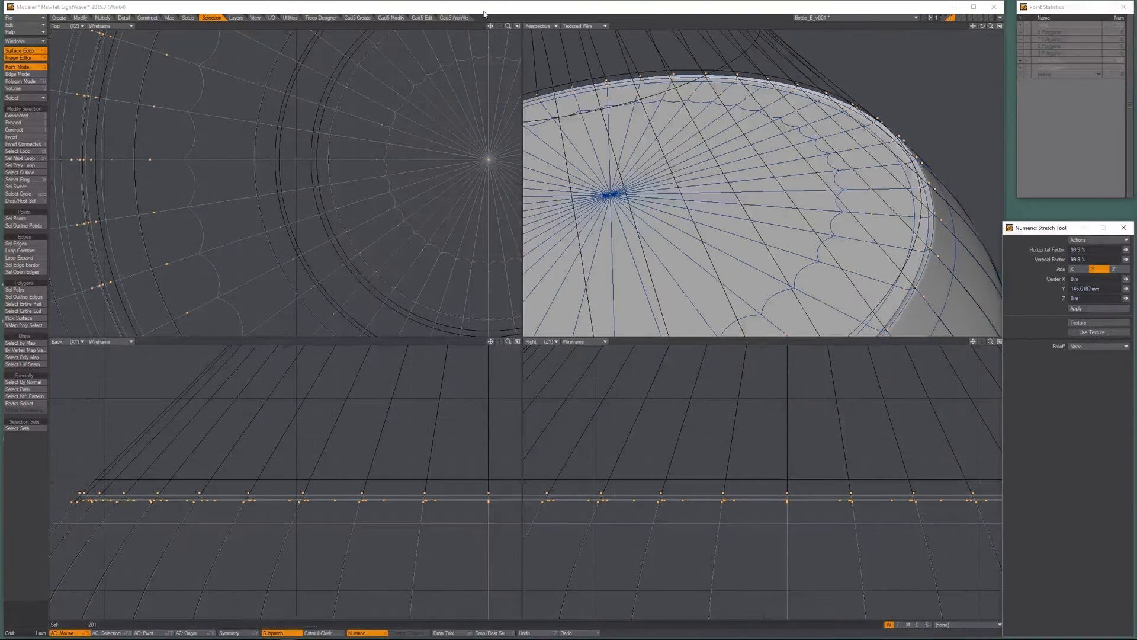
{"action": "left_click", "coordinate": [1098, 308]}
{"action": "left_click", "coordinate": [1099, 309]}
{"action": "left_click", "coordinate": [1099, 310]}
{"action": "left_click_drag", "start_coordinate": [82, 498], "coordinate": [165, 508], "text": "alt"}
{"action": "key", "text": "Return"}
Clear the selection, switch the perspective view to Texture shading and examine the liquid's cap edge and overall shape.
{"action": "key", "text": "slash"}
{"action": "scroll", "coordinate": [765, 225], "scroll_direction": "up", "scroll_amount": 5}
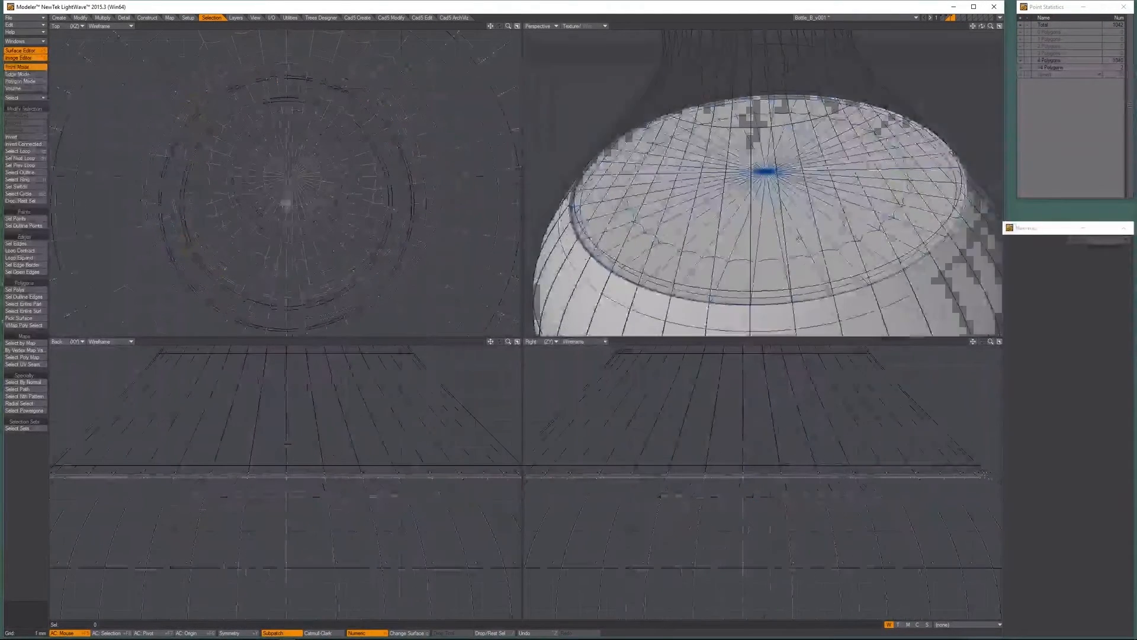
{"action": "key", "text": "KP_3"}
{"action": "left_click_drag", "start_coordinate": [798, 239], "coordinate": [779, 225], "text": "alt+shift"}
{"action": "left_click_drag", "start_coordinate": [779, 225], "coordinate": [867, 151], "text": "alt"}
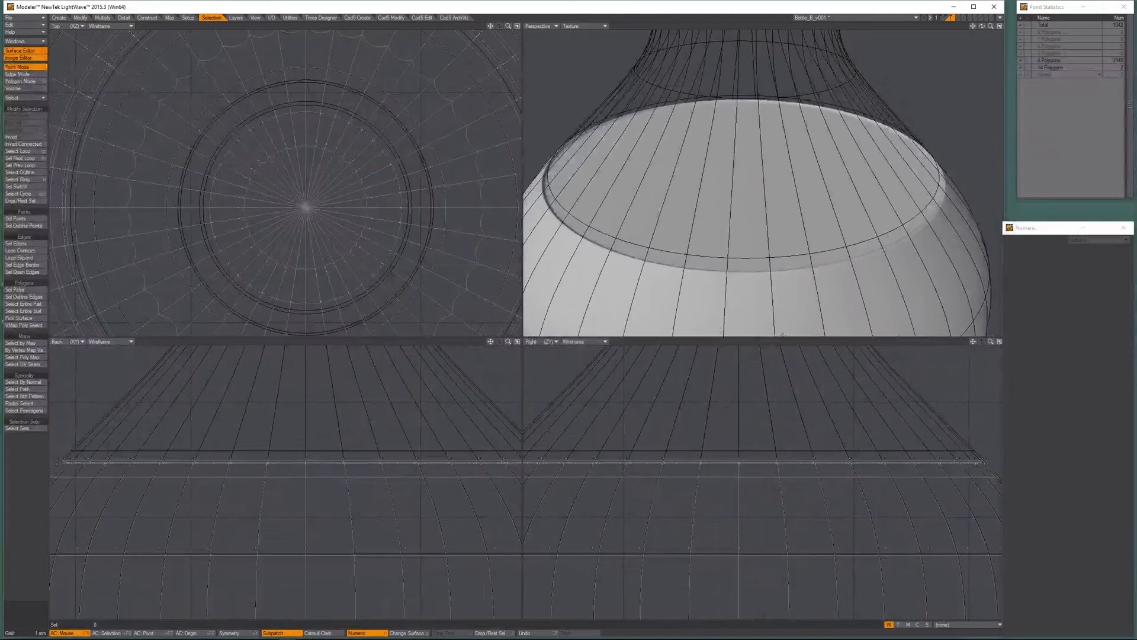
{"action": "scroll", "coordinate": [754, 242], "scroll_direction": "down", "scroll_amount": 8}
{"action": "left_click_drag", "start_coordinate": [754, 243], "coordinate": [693, 252], "text": "alt"}
{"action": "key", "text": "a"}
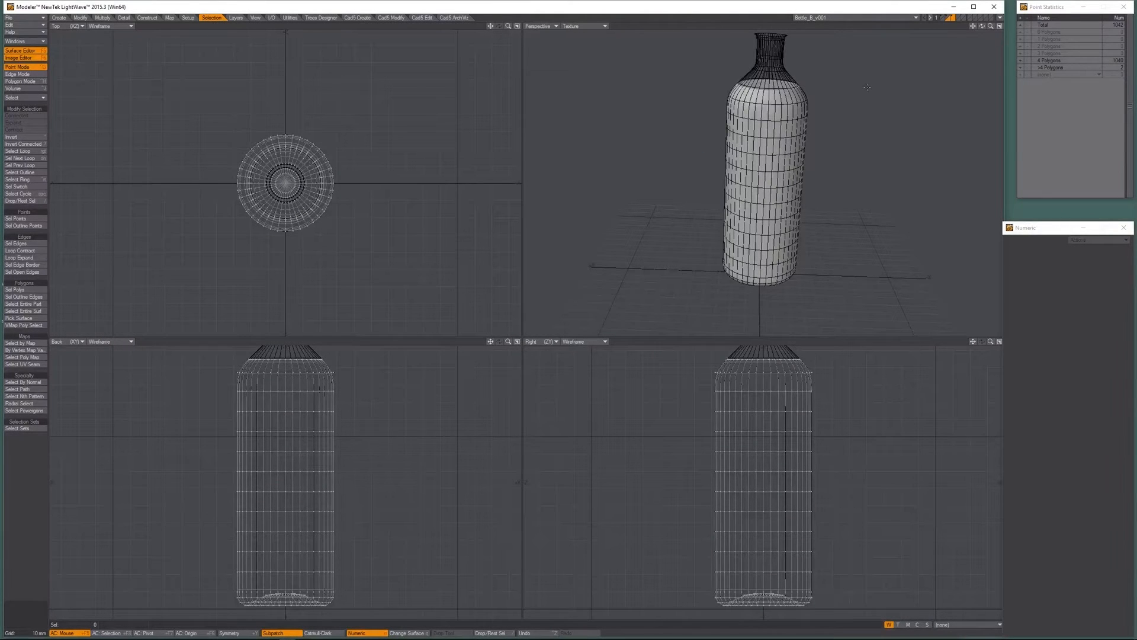
Convert the outer bottle layer to subpatches and inspect its neck alone and together with the inner layer.
{"action": "key", "text": "1"}
{"action": "key", "text": "Tab"}
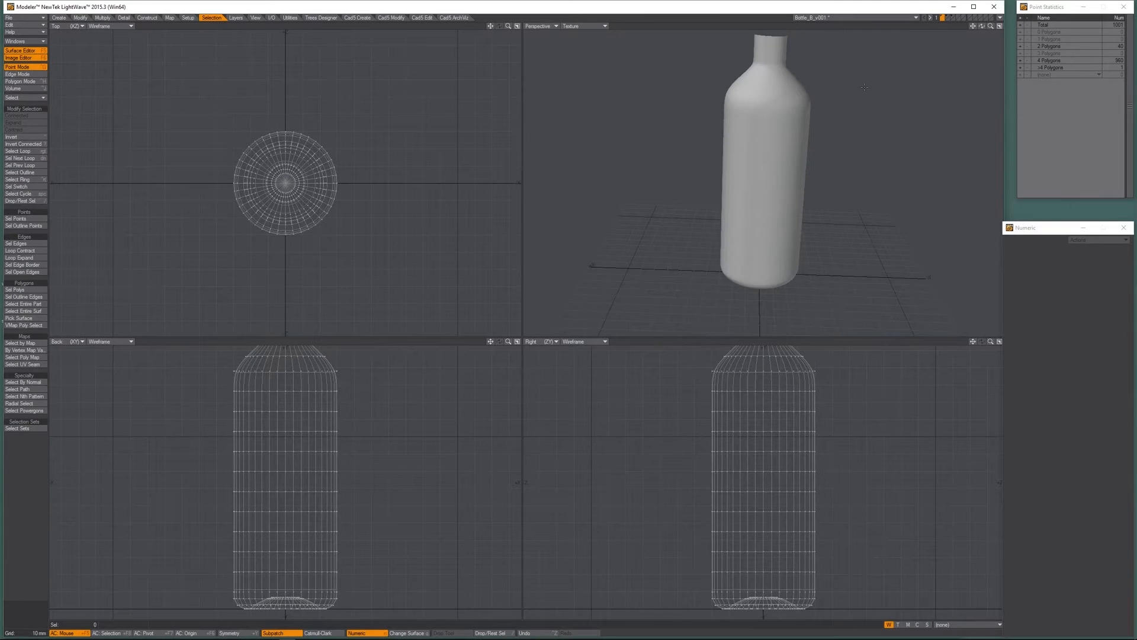
{"action": "key", "text": "ctrl+a"}
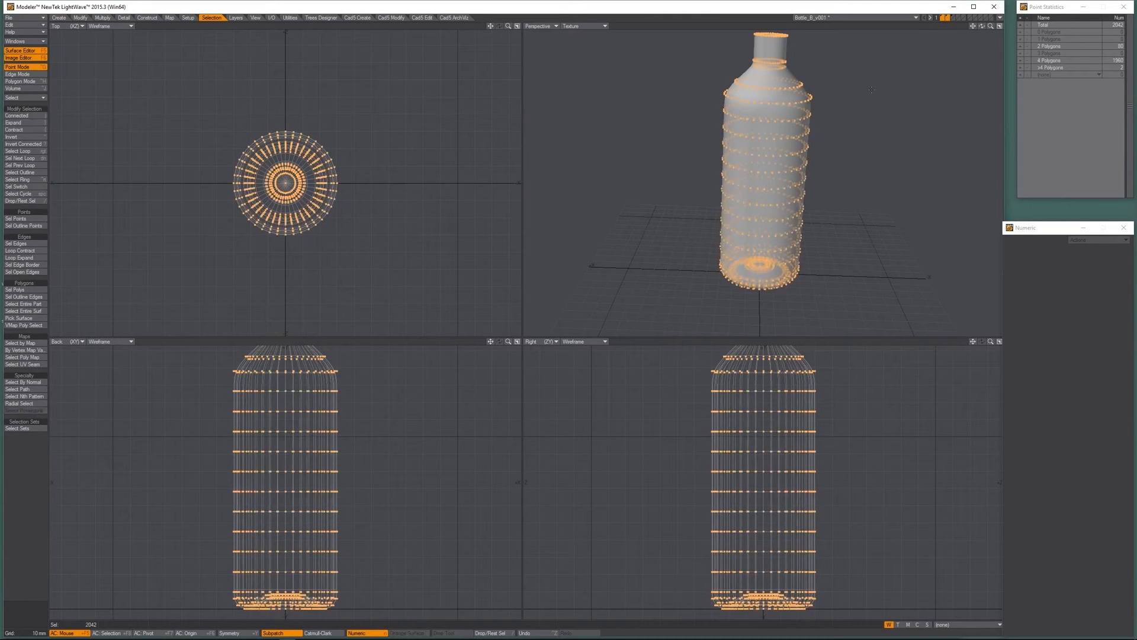
{"action": "key", "text": "shift+3"}
{"action": "left_click_drag", "start_coordinate": [810, 103], "coordinate": [800, 133], "text": "alt"}
{"action": "left_click_drag", "start_coordinate": [800, 133], "coordinate": [811, 184], "text": "alt+shift"}
{"action": "scroll", "coordinate": [782, 98], "scroll_direction": "up", "scroll_amount": 5}
{"action": "key", "text": "1"}
{"action": "key", "text": "grave"}
{"action": "key", "text": "space"}
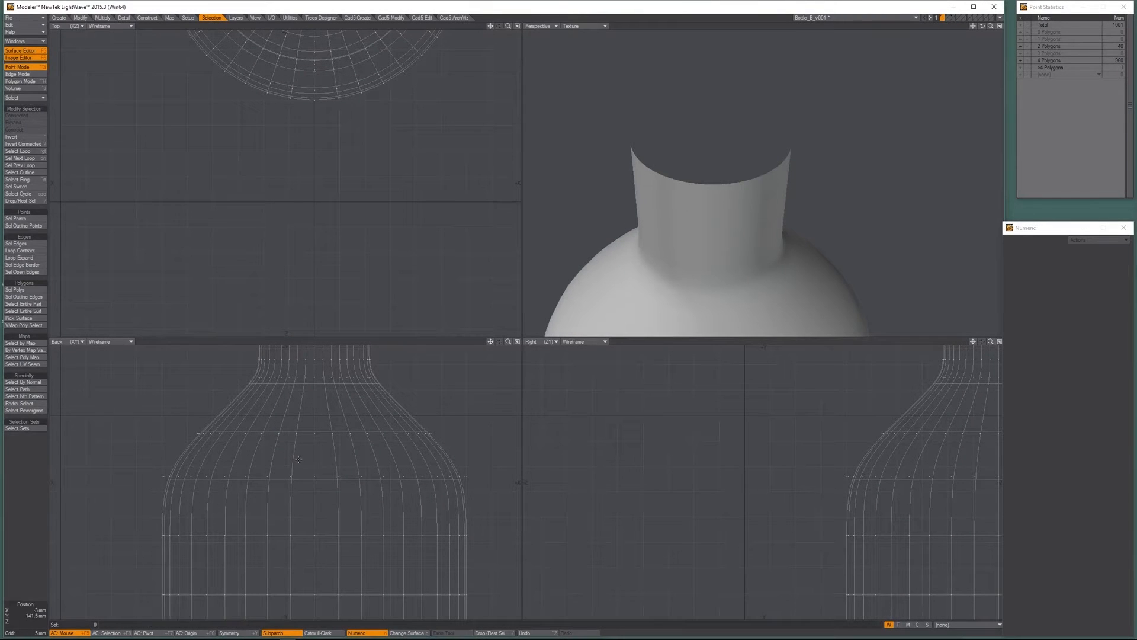
Examine the inner layer's flared mouth in subpatch form and compare it with the combined outer and inner neck.
{"action": "key", "text": "space"}
{"action": "key", "text": "Tab"}
{"action": "key", "text": "Tab"}
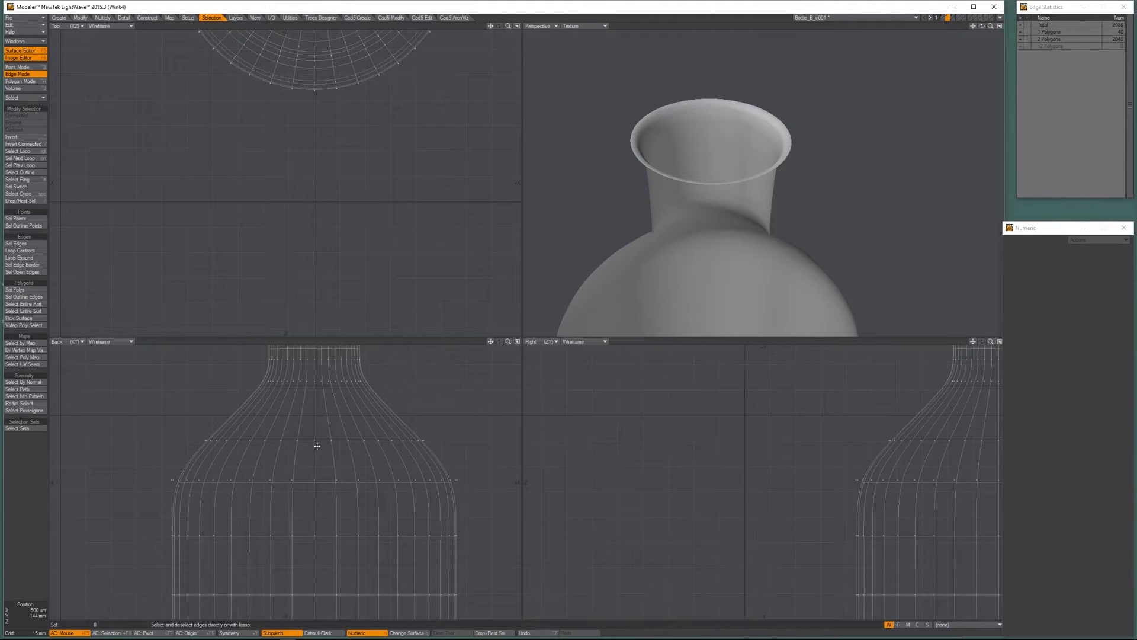
{"action": "left_click_drag", "start_coordinate": [338, 402], "coordinate": [329, 553], "text": "alt+shift"}
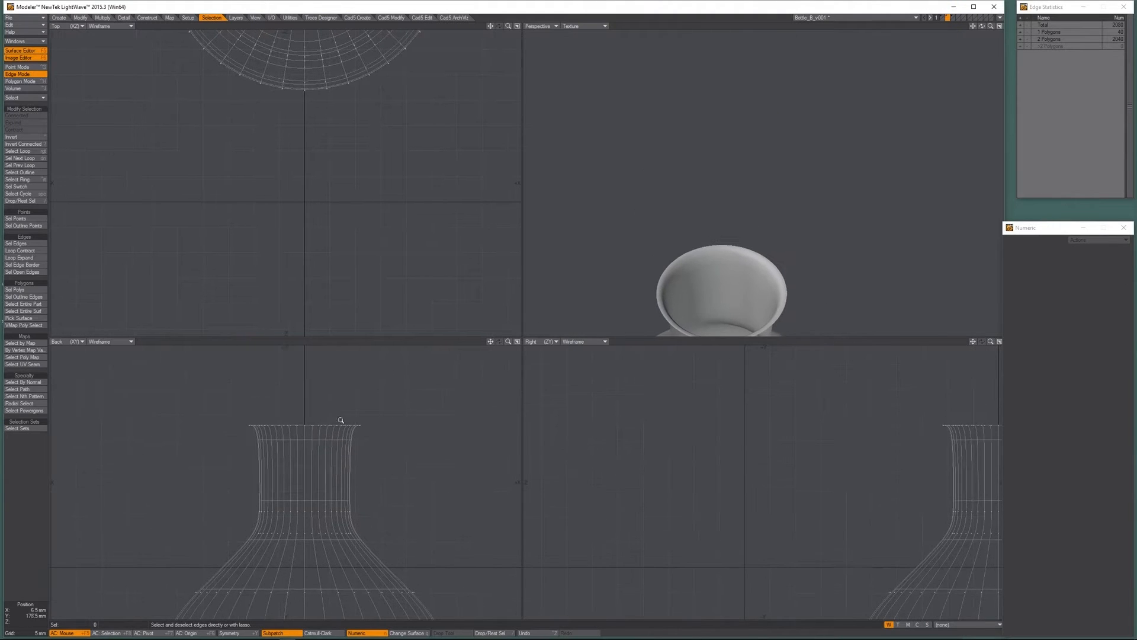
{"action": "left_click_drag", "start_coordinate": [705, 260], "coordinate": [706, 242], "text": "alt+shift"}
{"action": "left_click_drag", "start_coordinate": [706, 242], "coordinate": [724, 219], "text": "alt"}
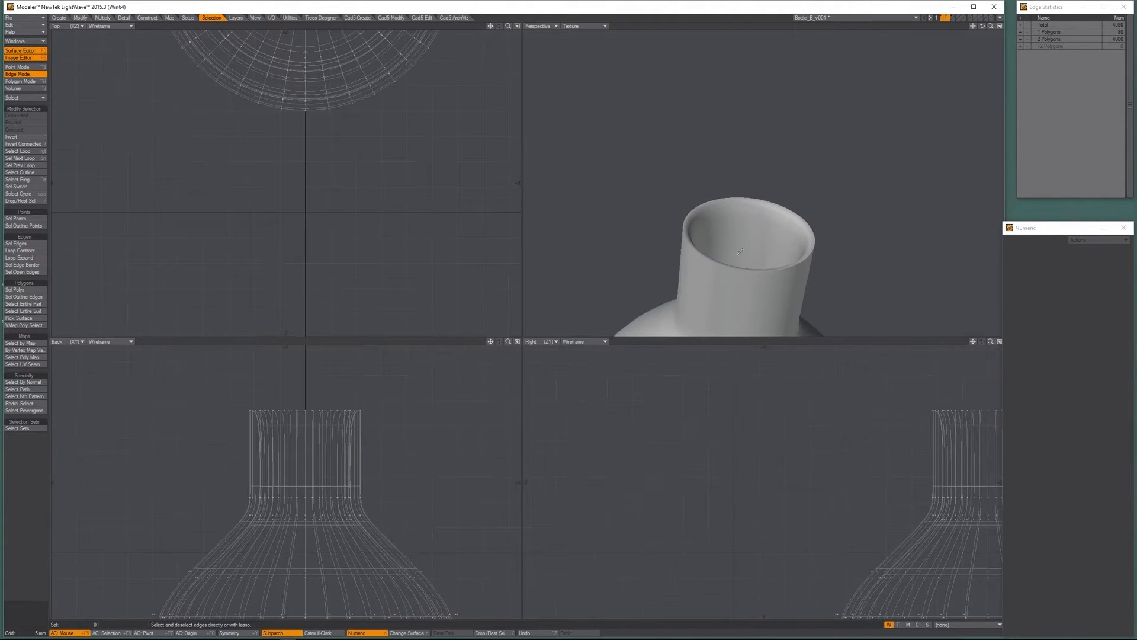
{"action": "scroll", "coordinate": [734, 190], "scroll_direction": "up", "scroll_amount": 5}
{"action": "scroll", "coordinate": [734, 189], "scroll_direction": "down", "scroll_amount": 3}
{"action": "left_click_drag", "start_coordinate": [363, 373], "coordinate": [347, 402], "text": "alt+shift"}
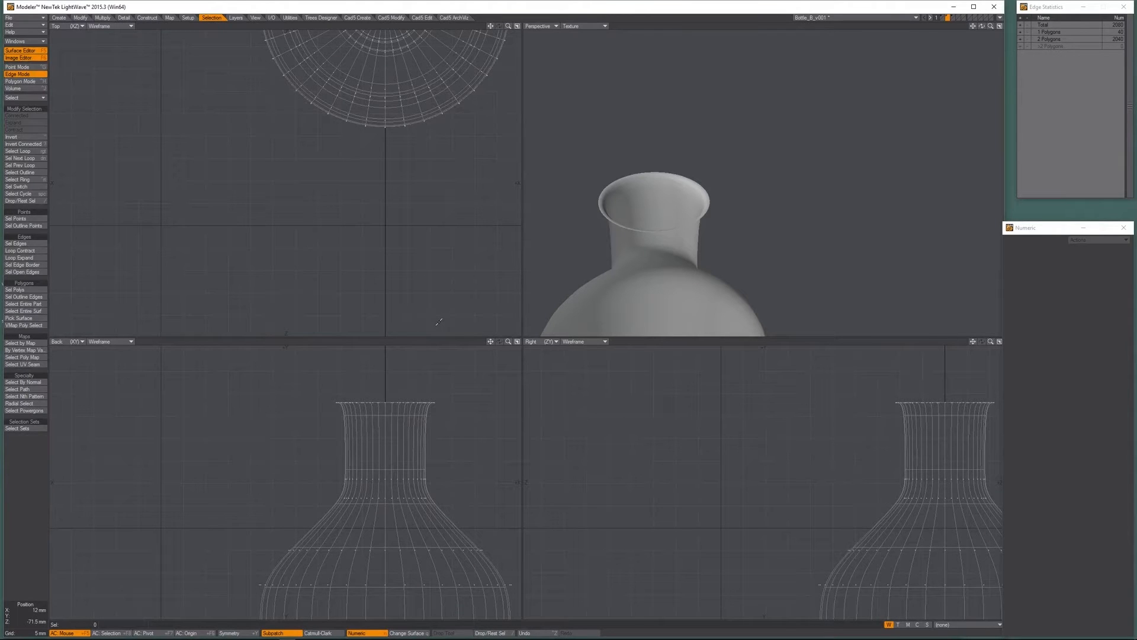
Turn off the inner layer's subpatches, show the perspective view as Textured Wire and select all the polygons around the mouth's rim.
{"action": "key", "text": "Tab"}
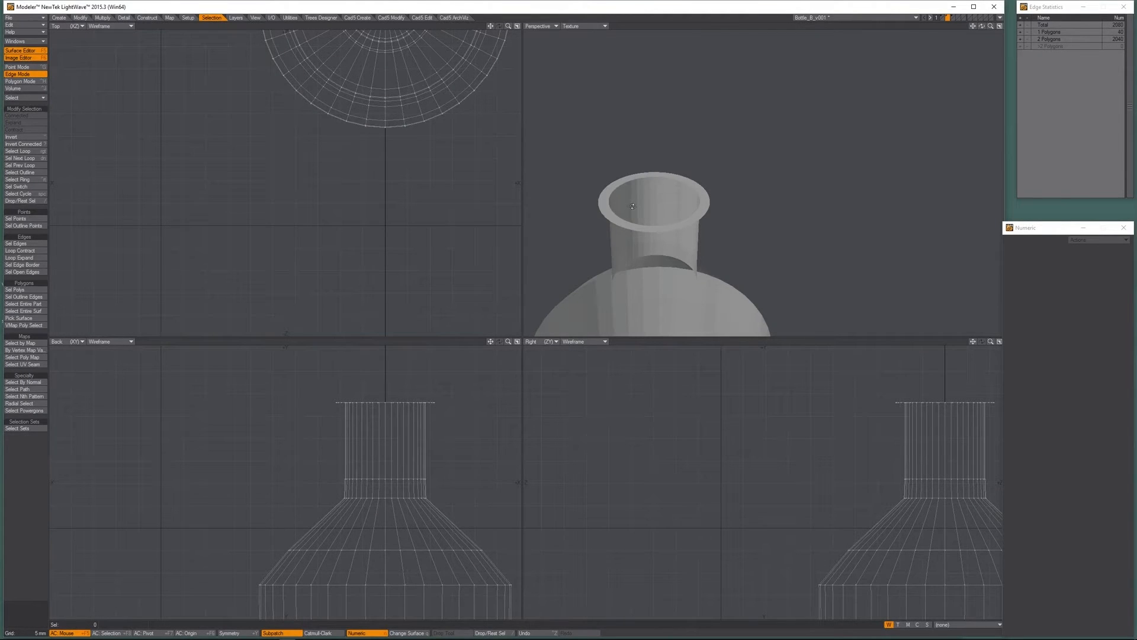
{"action": "key", "text": "KP_4"}
{"action": "left_click_drag", "start_coordinate": [631, 207], "coordinate": [707, 161], "text": "alt"}
{"action": "scroll", "coordinate": [634, 170], "scroll_direction": "up", "scroll_amount": 2}
{"action": "key", "text": "space"}
{"action": "key", "text": "space"}
{"action": "key", "text": "space"}
{"action": "key", "text": "space"}
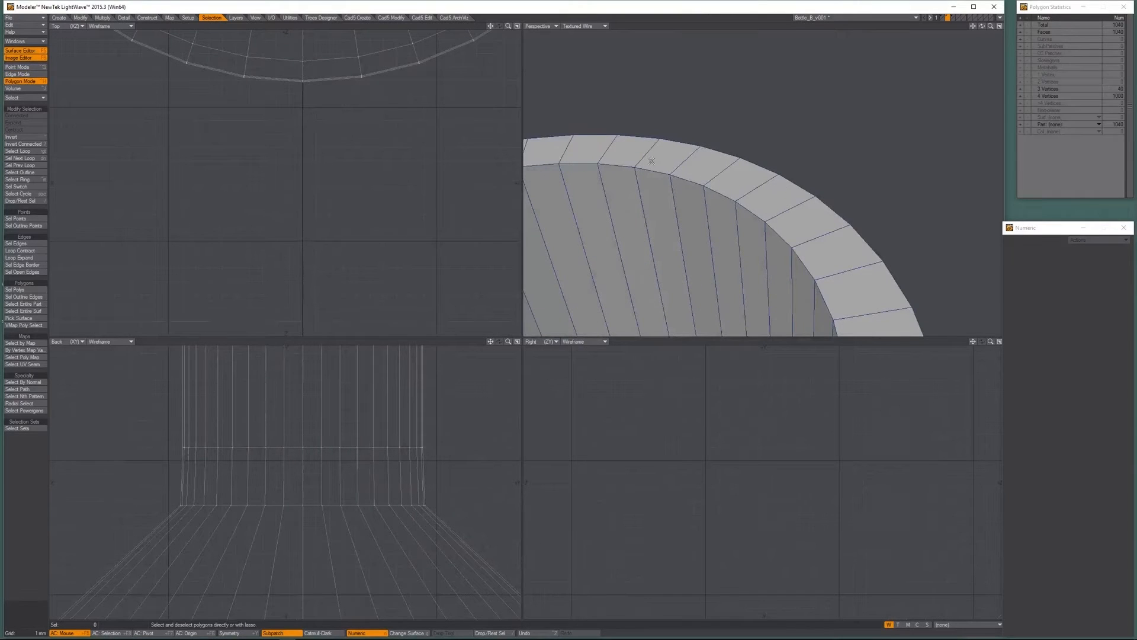
{"action": "left_click_drag", "start_coordinate": [668, 163], "coordinate": [690, 172]}
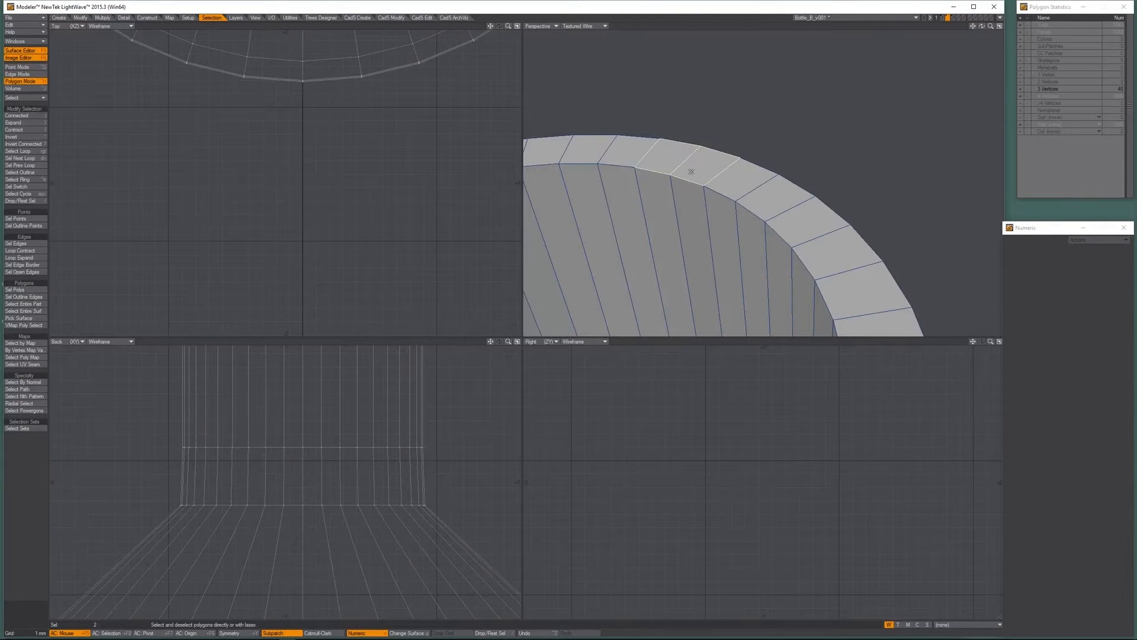
{"action": "key", "text": "Right"}
{"action": "left_click_drag", "start_coordinate": [818, 154], "coordinate": [829, 100], "text": "ctrl+alt"}
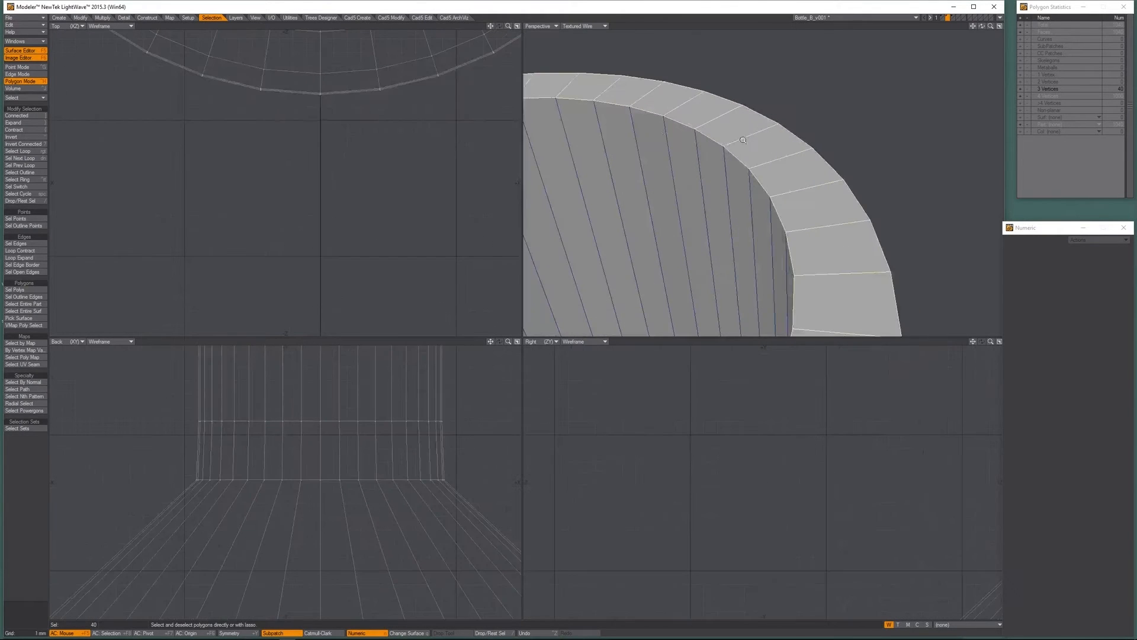
Add an edge loop around the selected rim polygons with BandSaw Pro at a value of 95%.
{"action": "left_click", "coordinate": [103, 25]}
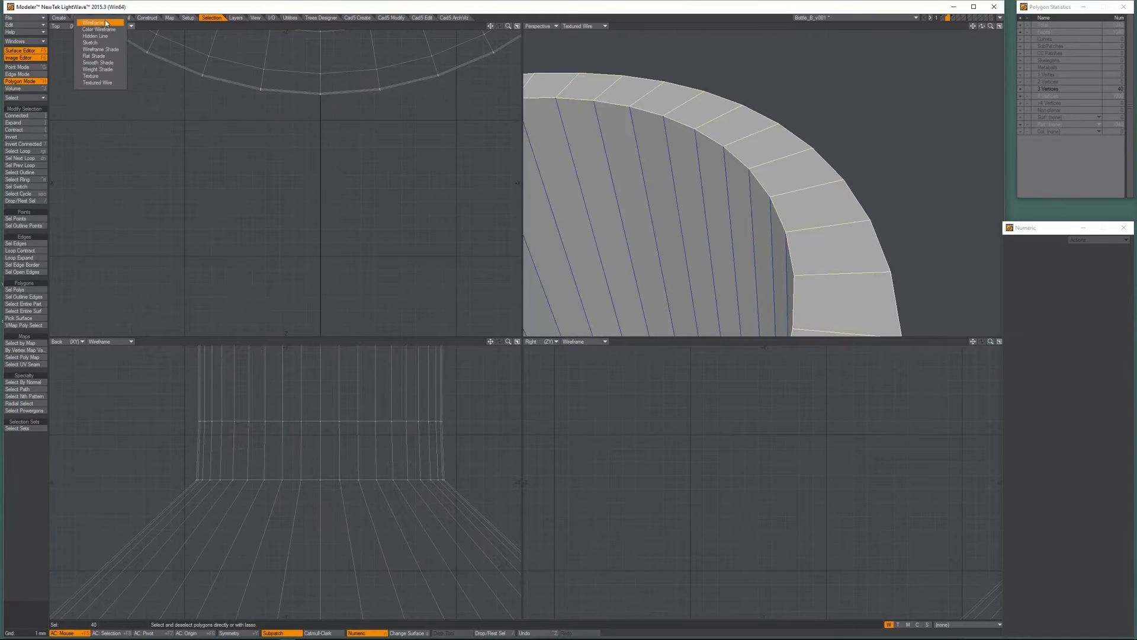
{"action": "left_click", "coordinate": [110, 22]}
{"action": "left_click", "coordinate": [105, 18]}
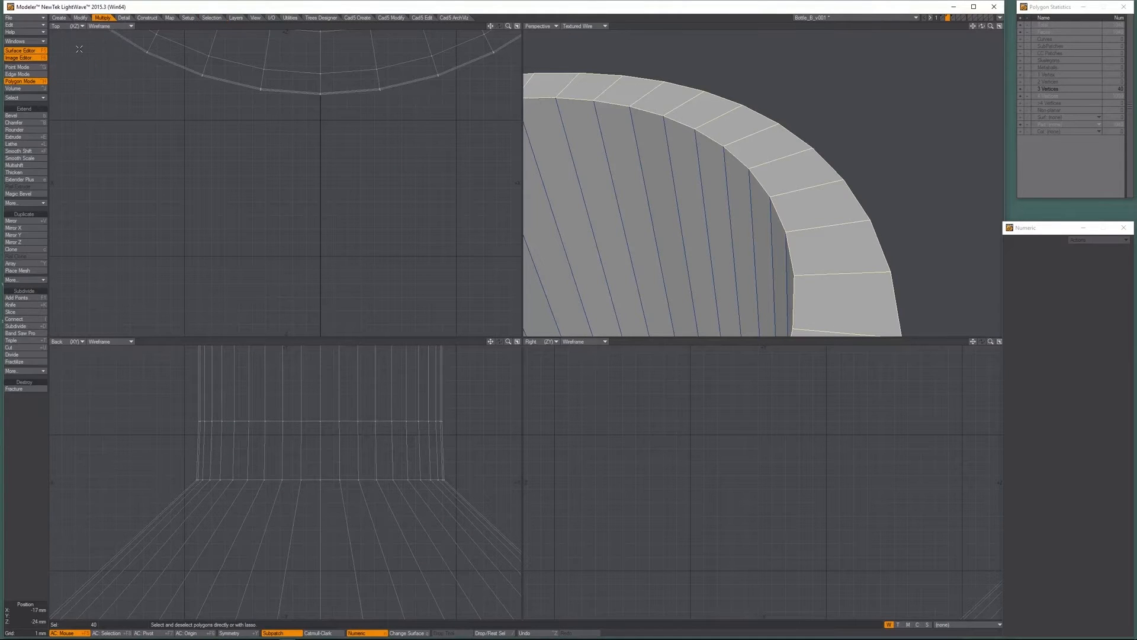
{"action": "left_click", "coordinate": [14, 334]}
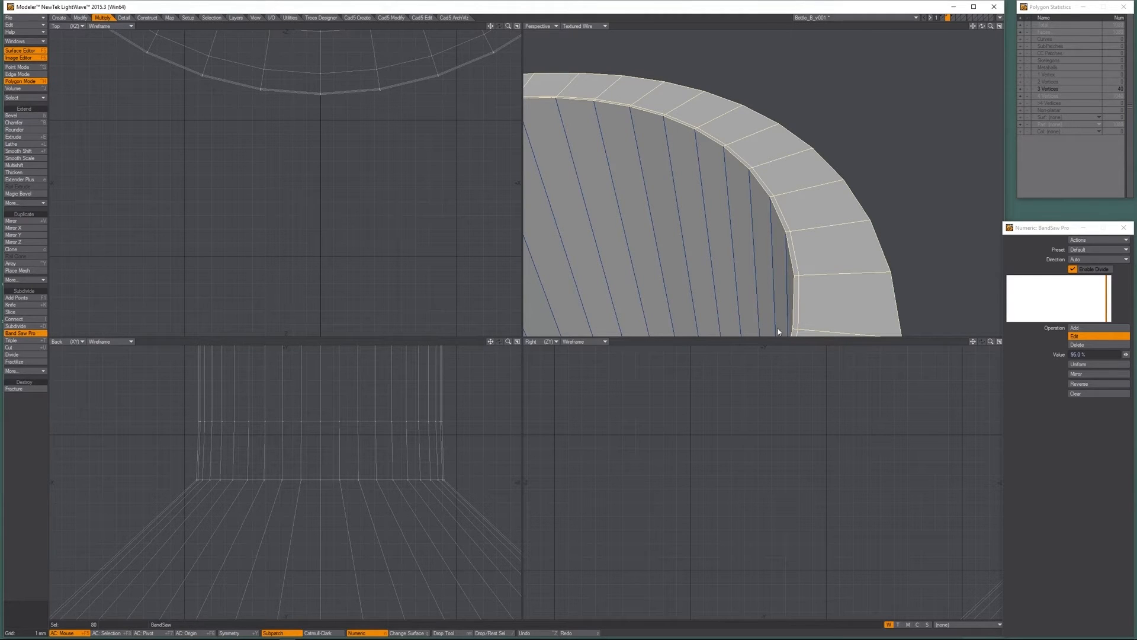
{"action": "left_click", "coordinate": [1092, 354]}
{"action": "type", "text": "70"}
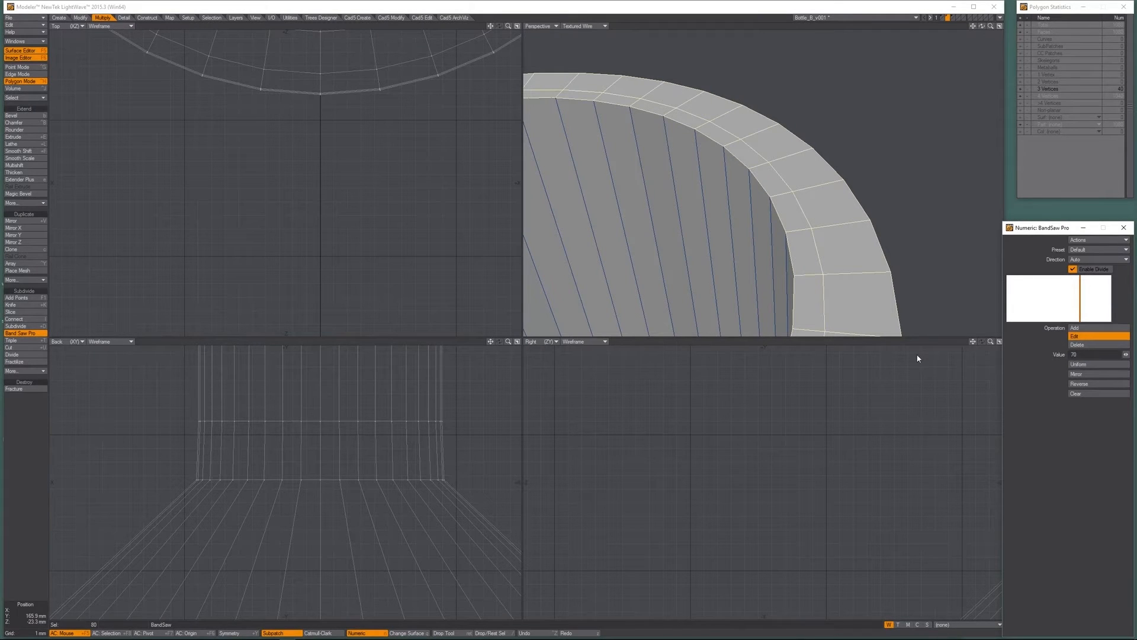
{"action": "key", "text": "BackSpace"}
{"action": "key", "text": "BackSpace"}
{"action": "type", "text": "95"}
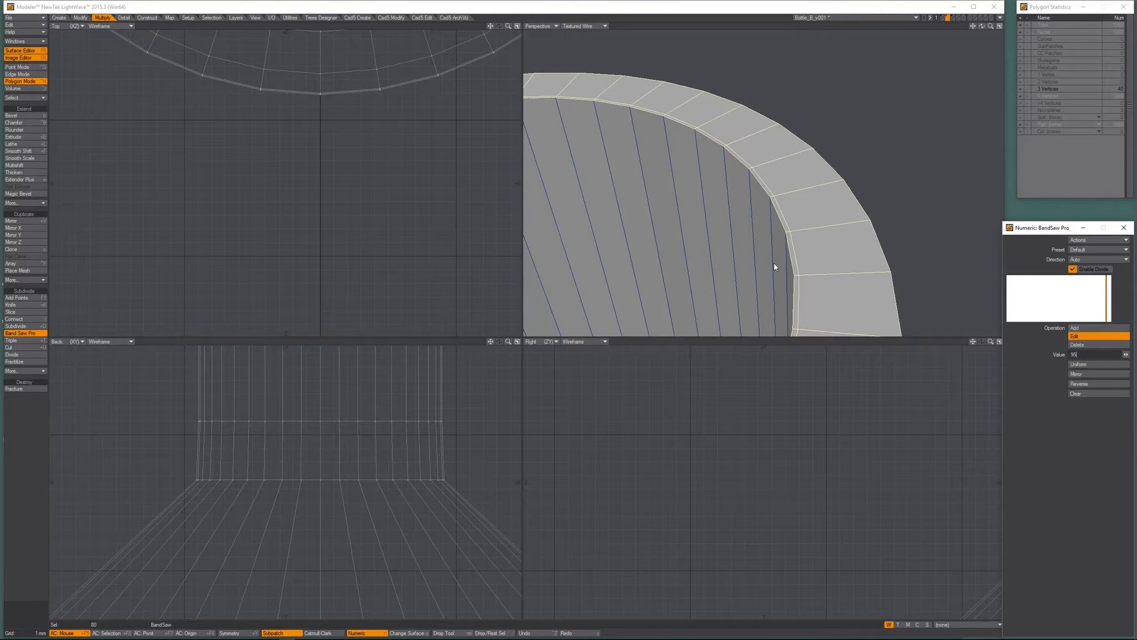
{"action": "key", "text": "Return"}
{"action": "left_click_drag", "start_coordinate": [841, 209], "coordinate": [807, 174], "text": "alt"}
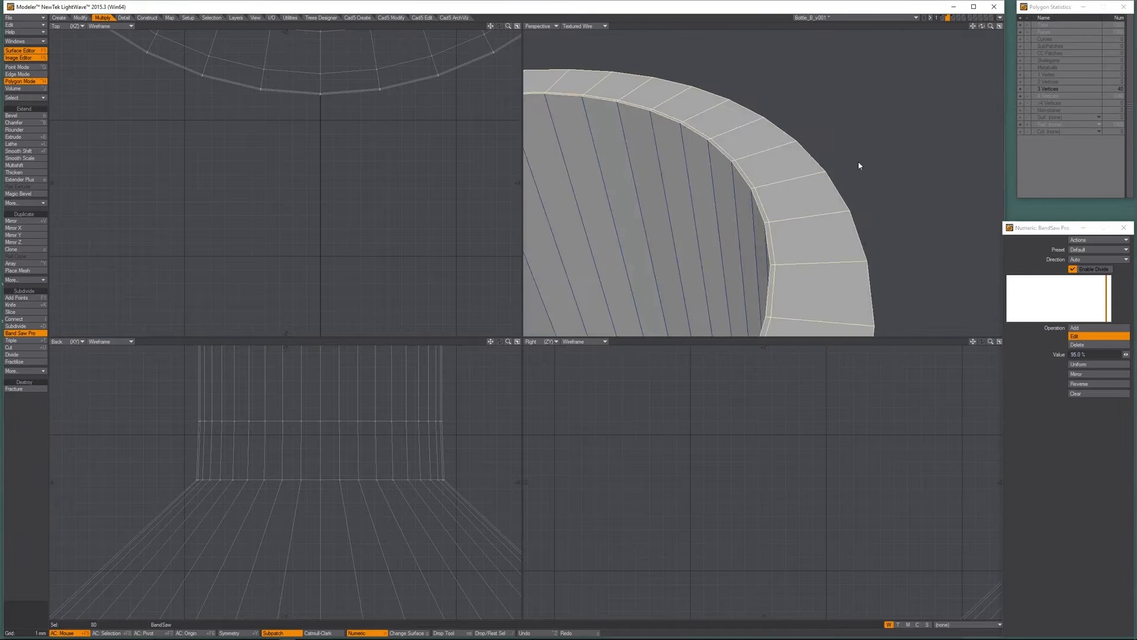
Close the first rim cut and select the full ring of inner neck wall polygons directly below the mouth rim.
{"action": "key", "text": "Return"}
{"action": "key", "text": "slash"}
{"action": "left_click", "coordinate": [733, 171]}
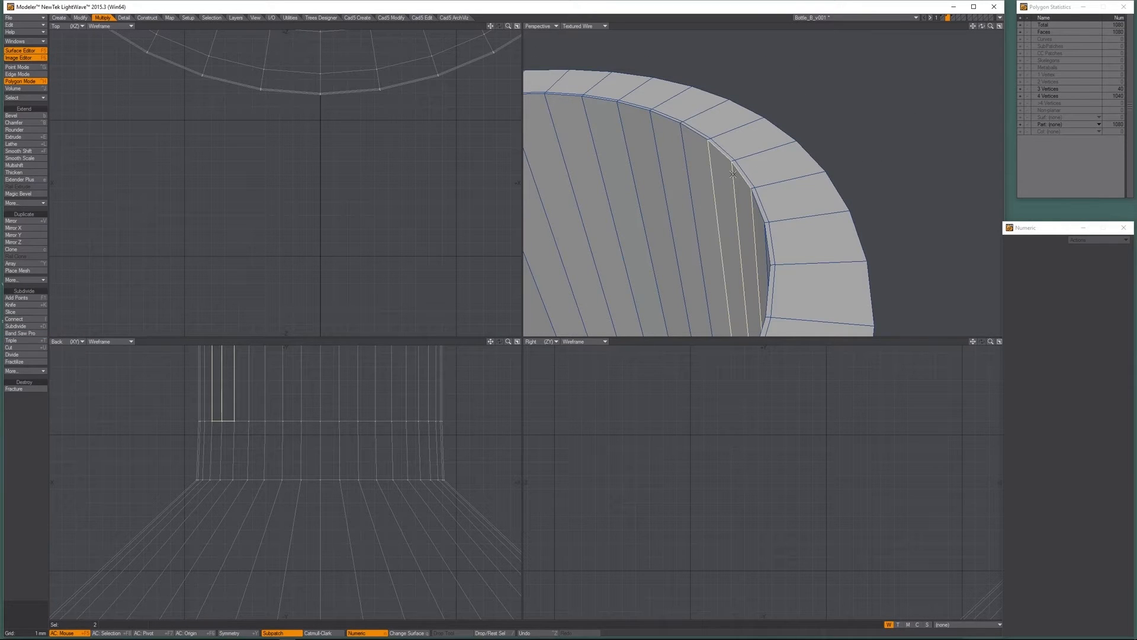
{"action": "key", "text": "l"}
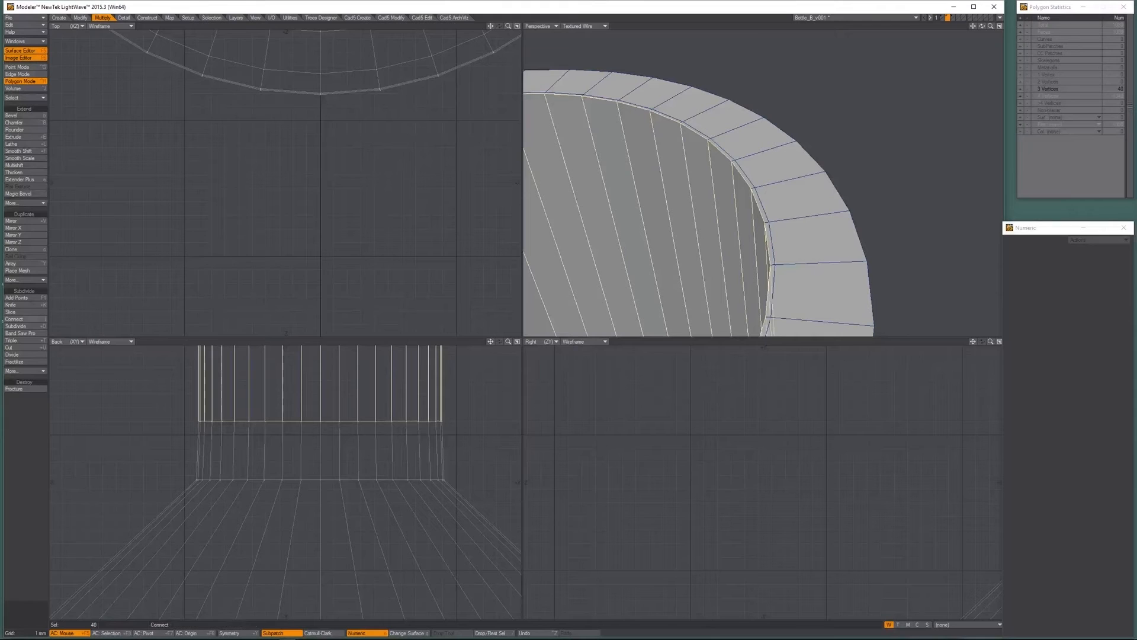
{"action": "left_click", "coordinate": [21, 339]}
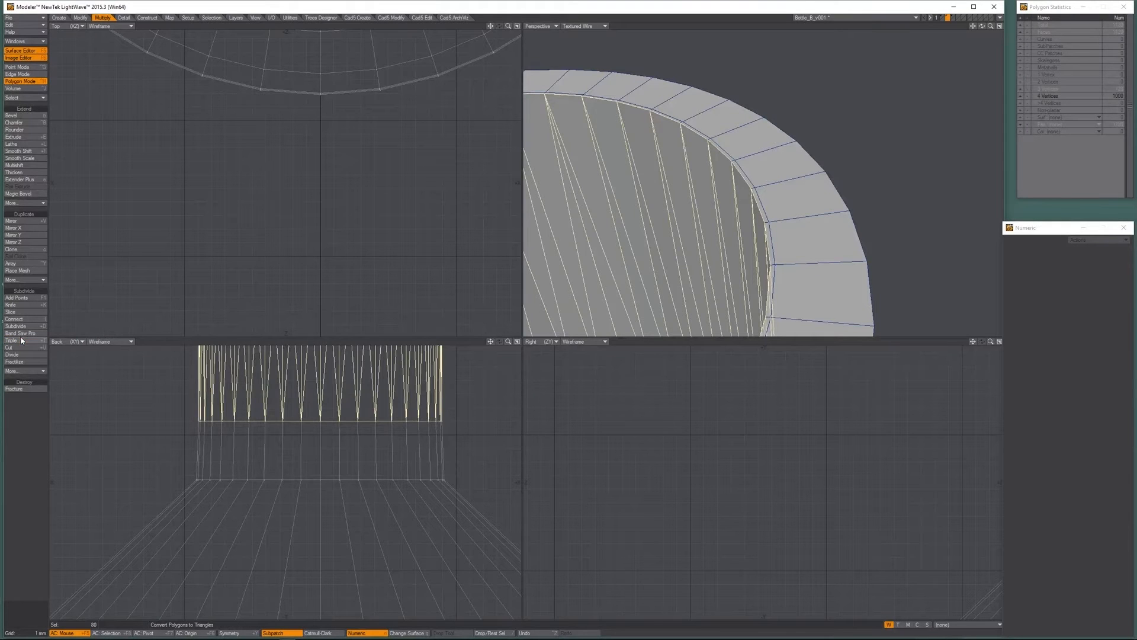
{"action": "key", "text": "ctrl+z"}
Cut an edge loop into the inner neck wall close to the rim with BandSaw Pro at a value of 1%.
{"action": "left_click", "coordinate": [21, 333]}
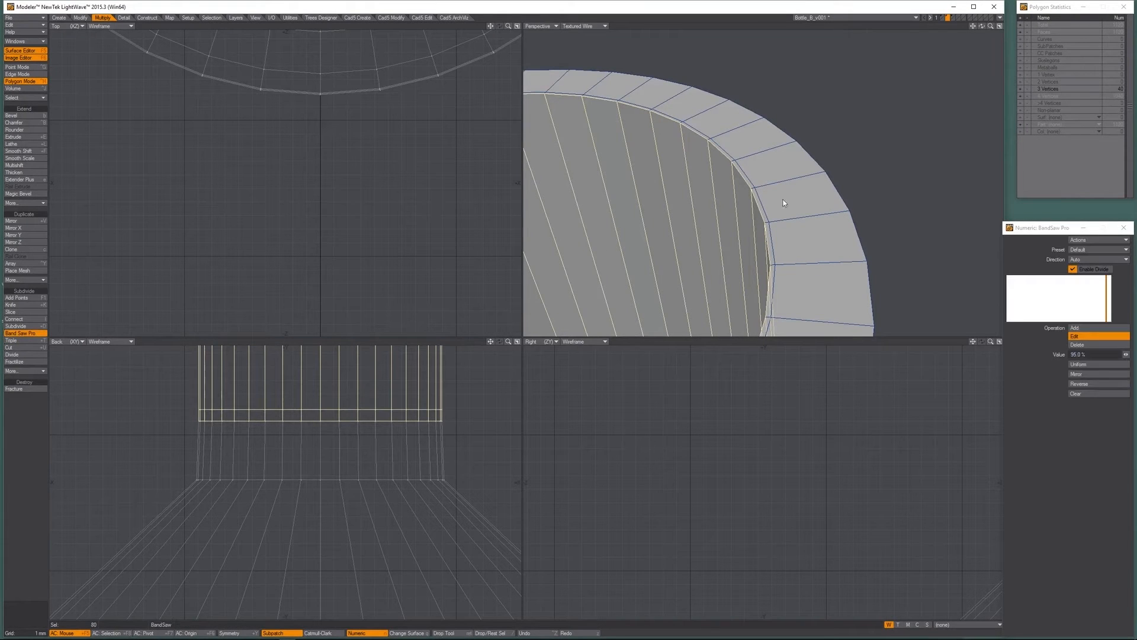
{"action": "scroll", "coordinate": [752, 255], "scroll_direction": "down", "scroll_amount": 3}
{"action": "left_click_drag", "start_coordinate": [748, 279], "coordinate": [714, 274], "text": "alt+shift"}
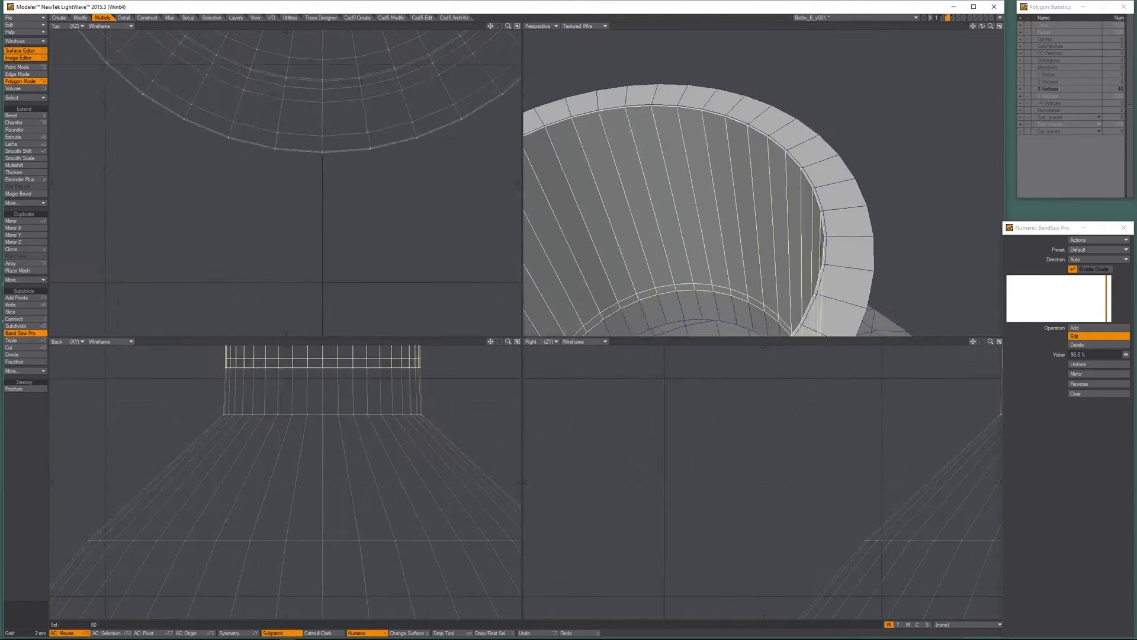
{"action": "left_click", "coordinate": [1094, 355]}
{"action": "type", "text": "5"}
{"action": "key", "text": "Return"}
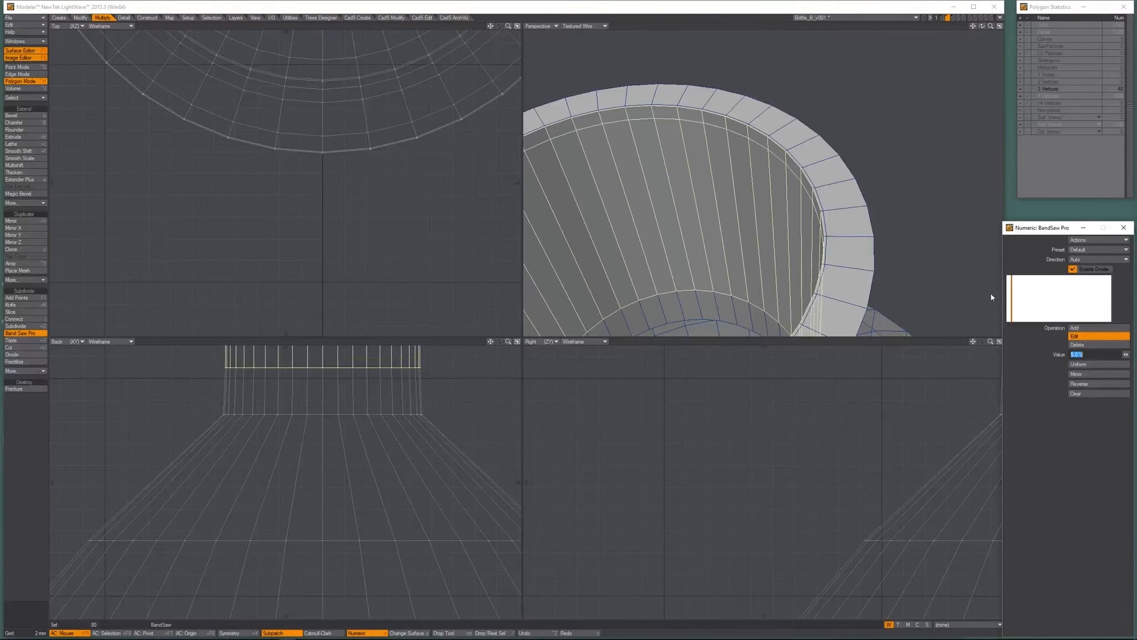
{"action": "scroll", "coordinate": [759, 171], "scroll_direction": "up", "scroll_amount": 2}
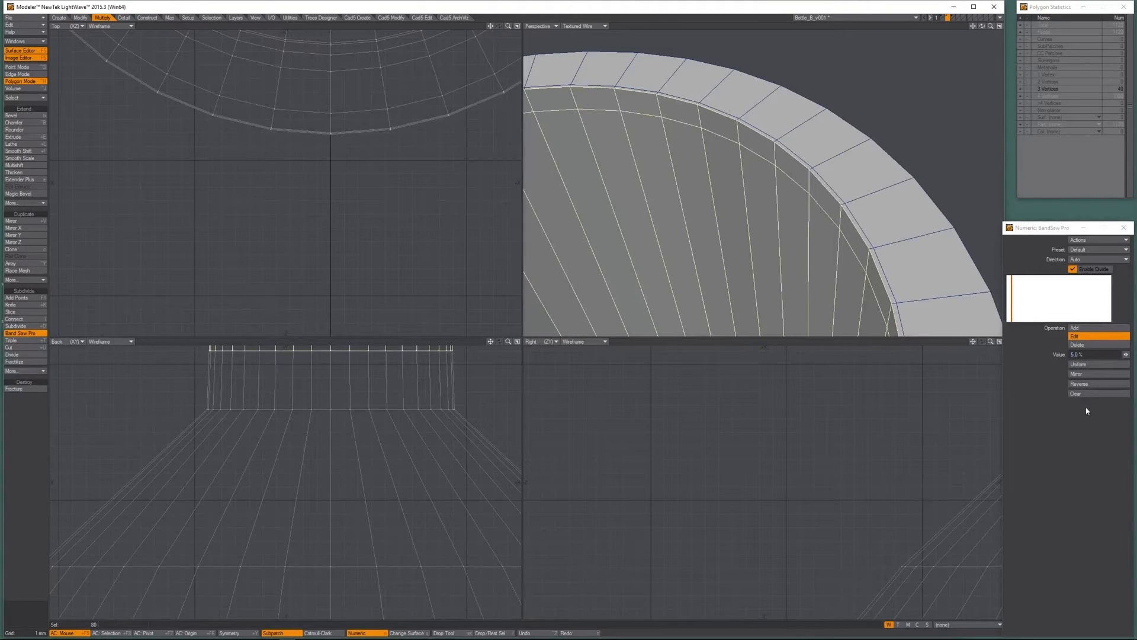
{"action": "left_click", "coordinate": [1092, 354]}
{"action": "type", "text": "1"}
{"action": "key", "text": "Return"}
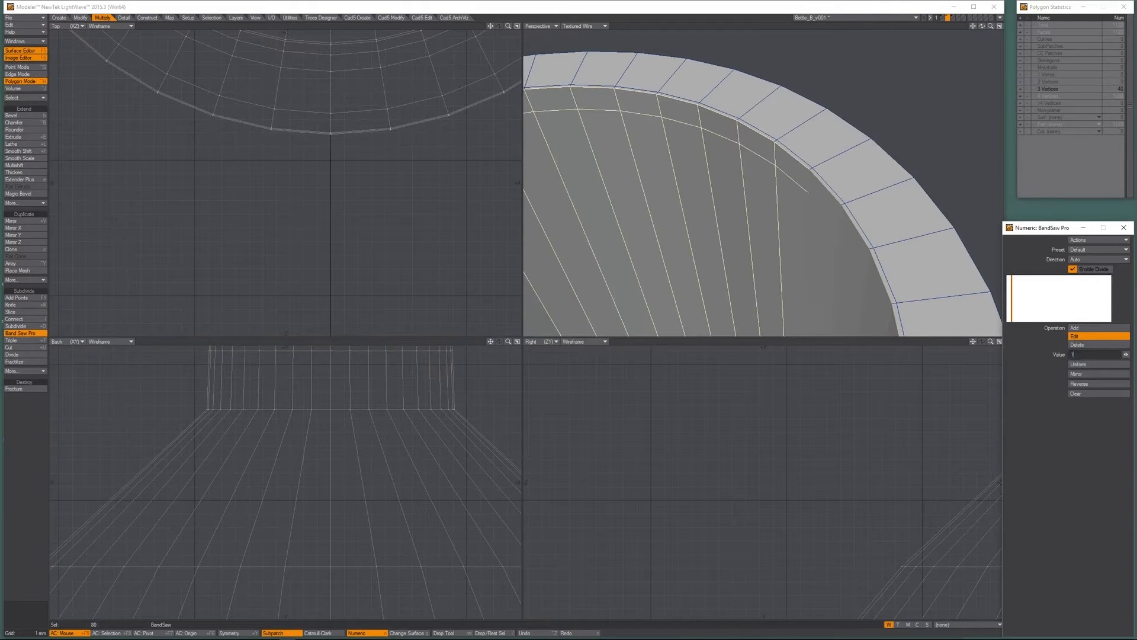
{"action": "key", "text": "Return"}
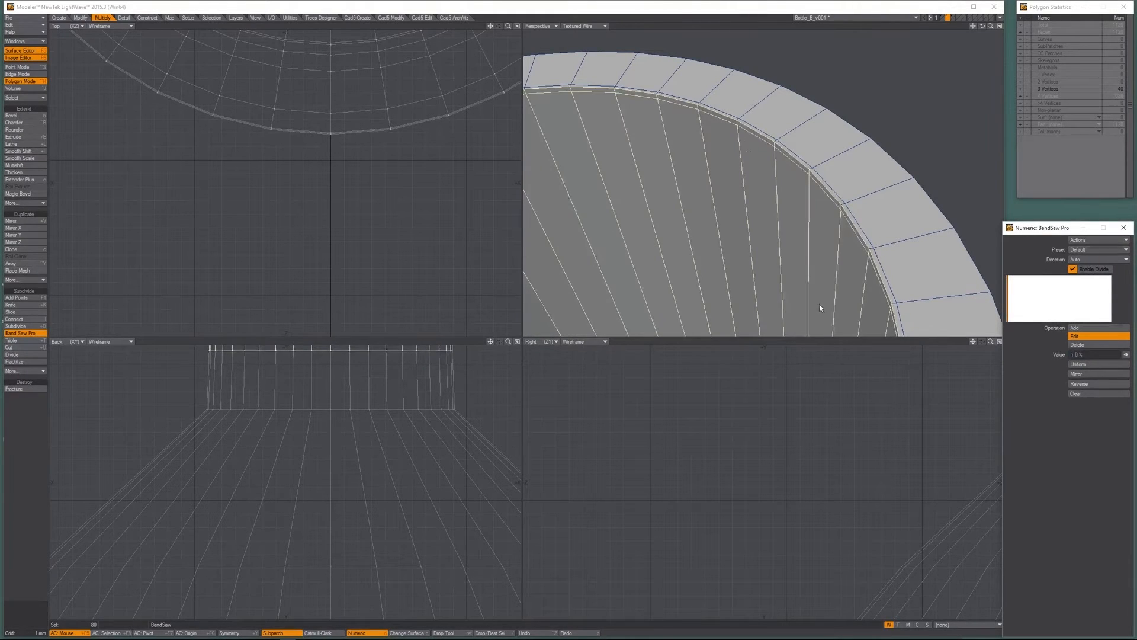
{"action": "key", "text": "Return"}
Clear the selection, turn the inner layer's subpatches back on and check the sharpened mouth and neck.
{"action": "left_click", "coordinate": [847, 26]}
{"action": "scroll", "coordinate": [792, 160], "scroll_direction": "down", "scroll_amount": 4}
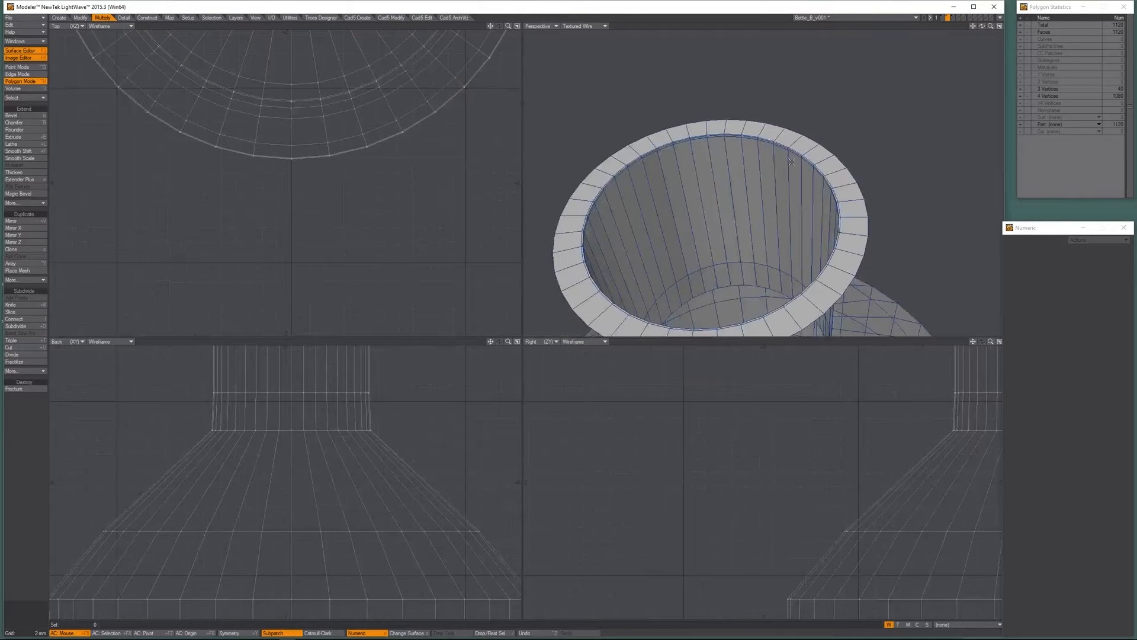
{"action": "key", "text": "Tab"}
{"action": "scroll", "coordinate": [800, 161], "scroll_direction": "up", "scroll_amount": 3}
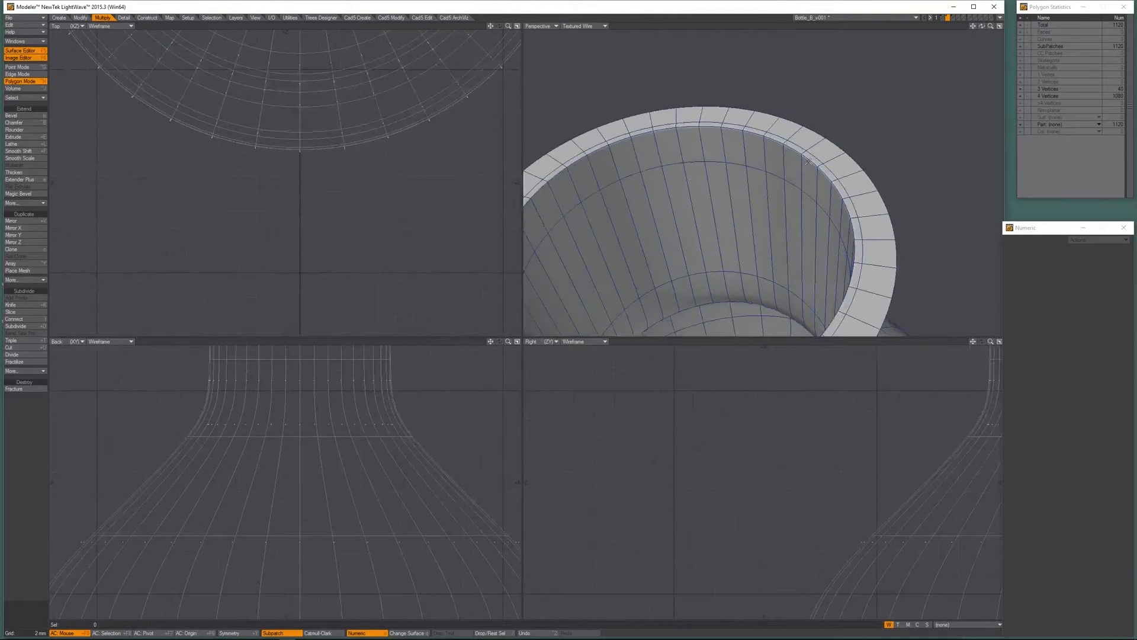
{"action": "key", "text": "KP_5"}
{"action": "left_click_drag", "start_coordinate": [802, 174], "coordinate": [771, 160], "text": "ctrl+alt"}
{"action": "scroll", "coordinate": [768, 183], "scroll_direction": "down", "scroll_amount": 1}
{"action": "key", "text": "KP_4"}
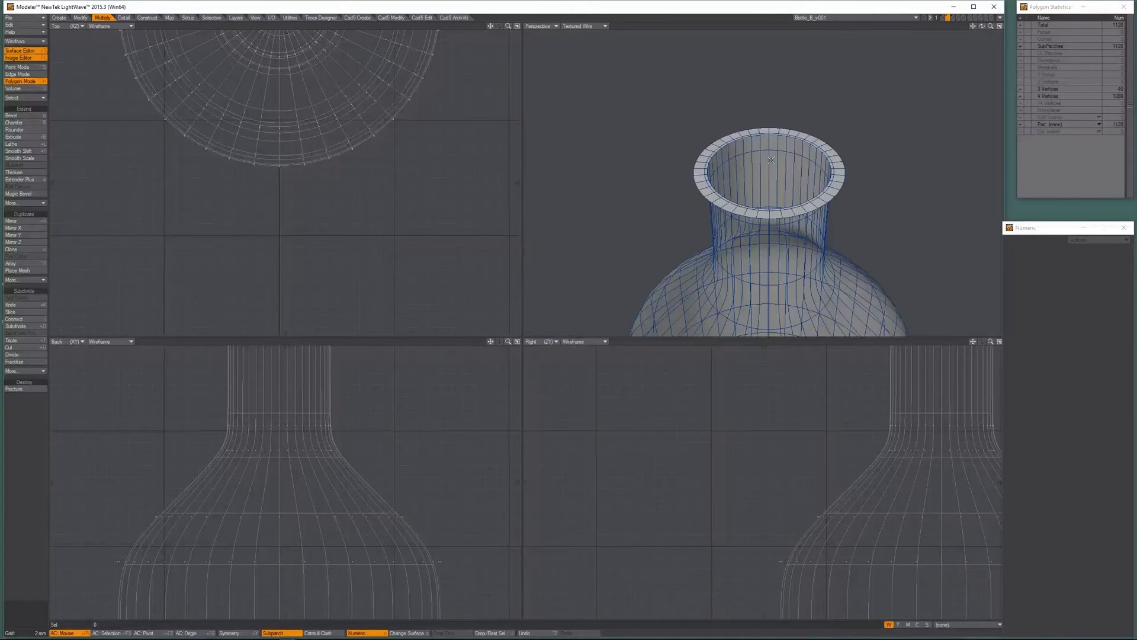
Switch to the outer bottle layer and select one vertical column of side-wall points along the body.
{"action": "key", "text": "u"}
{"action": "key", "text": "a"}
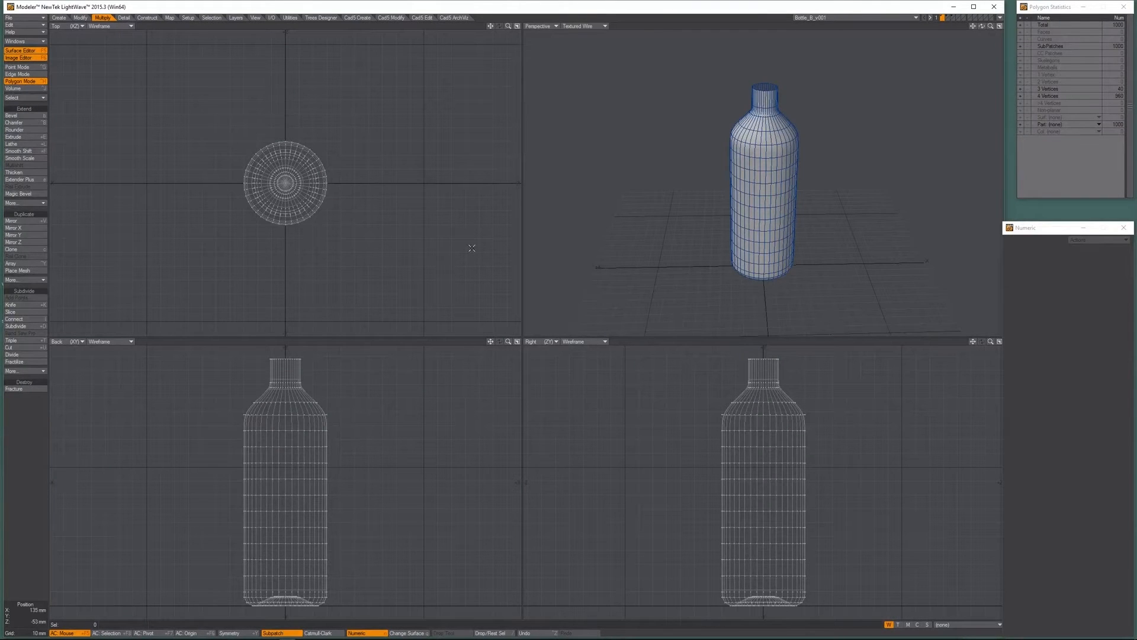
{"action": "scroll", "coordinate": [310, 155], "scroll_direction": "up", "scroll_amount": 3}
{"action": "scroll", "coordinate": [332, 187], "scroll_direction": "up", "scroll_amount": 7}
{"action": "key", "text": "space"}
{"action": "mouse_move", "coordinate": [373, 173]}
{"action": "right_mouse_down"}
{"action": "mouse_move", "coordinate": [353, 180]}
{"action": "mouse_move", "coordinate": [374, 231]}
{"action": "right_mouse_up"}
{"action": "key", "text": "a"}
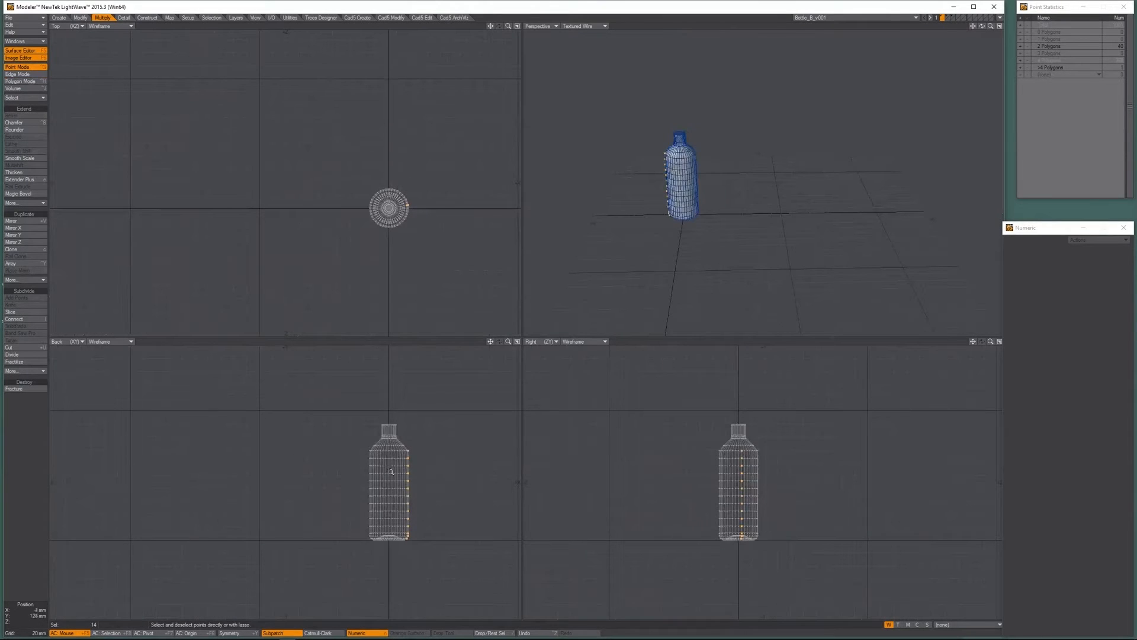
{"action": "scroll", "coordinate": [434, 203], "scroll_direction": "up", "scroll_amount": 2}
{"action": "scroll", "coordinate": [395, 222], "scroll_direction": "up", "scroll_amount": 4}
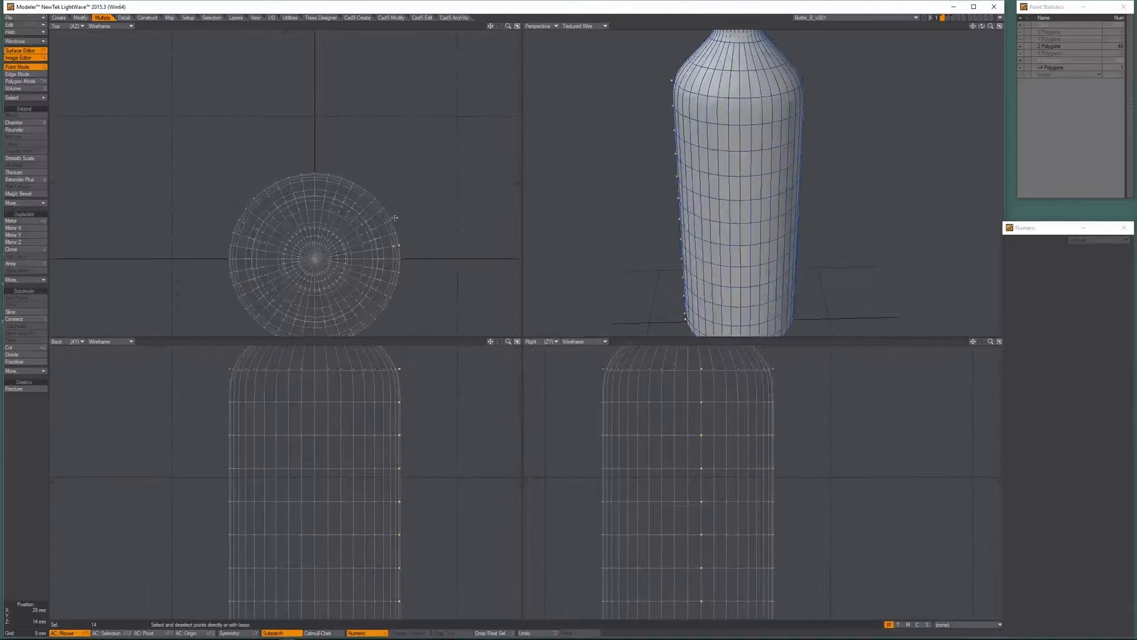
{"action": "scroll", "coordinate": [395, 222], "scroll_direction": "up", "scroll_amount": 2}
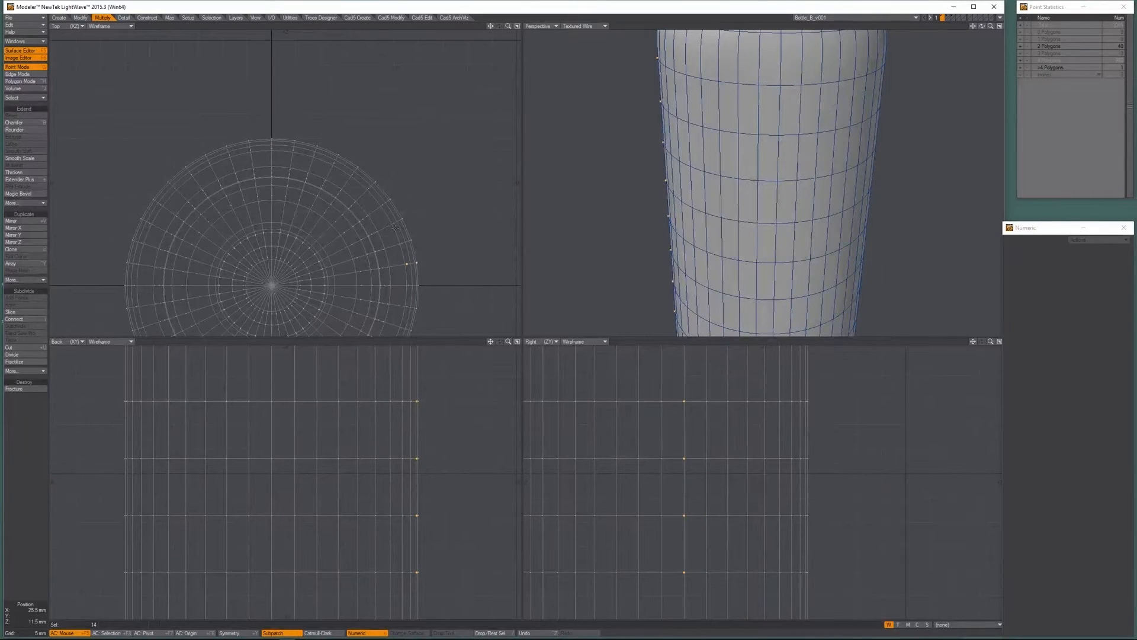
Extend the point selection to every second vertical column all the way around the bottle's body.
{"action": "mouse_move", "coordinate": [410, 232]}
{"action": "right_mouse_down"}
{"action": "mouse_move", "coordinate": [380, 210]}
{"action": "mouse_move", "coordinate": [401, 188]}
{"action": "right_mouse_up"}
{"action": "left_click_drag", "start_coordinate": [390, 198], "coordinate": [381, 205]}
{"action": "mouse_move", "coordinate": [361, 194]}
{"action": "right_mouse_down"}
{"action": "mouse_move", "coordinate": [366, 145]}
{"action": "mouse_move", "coordinate": [328, 173]}
{"action": "mouse_move", "coordinate": [329, 115]}
{"action": "mouse_move", "coordinate": [299, 158]}
{"action": "mouse_move", "coordinate": [288, 131]}
{"action": "mouse_move", "coordinate": [241, 131]}
{"action": "mouse_move", "coordinate": [398, 151]}
{"action": "right_mouse_up"}
{"action": "left_click_drag", "start_coordinate": [247, 153], "coordinate": [338, 100], "text": "alt"}
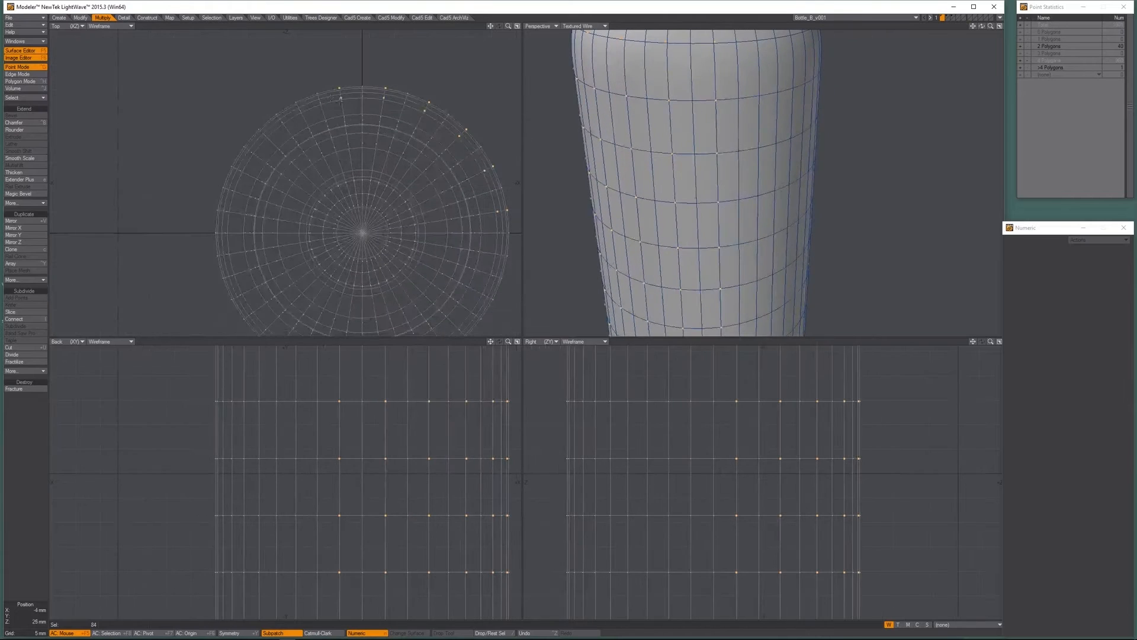
{"action": "mouse_move", "coordinate": [308, 116]}
{"action": "right_mouse_down"}
{"action": "mouse_move", "coordinate": [275, 95]}
{"action": "mouse_move", "coordinate": [271, 125]}
{"action": "mouse_move", "coordinate": [226, 143]}
{"action": "mouse_move", "coordinate": [186, 128]}
{"action": "mouse_move", "coordinate": [204, 190]}
{"action": "mouse_move", "coordinate": [224, 202]}
{"action": "mouse_move", "coordinate": [231, 288]}
{"action": "mouse_move", "coordinate": [242, 291]}
{"action": "mouse_move", "coordinate": [224, 302]}
{"action": "right_mouse_up"}
{"action": "left_click", "coordinate": [223, 279]}
{"action": "left_click_drag", "start_coordinate": [254, 304], "coordinate": [229, 155], "text": "alt"}
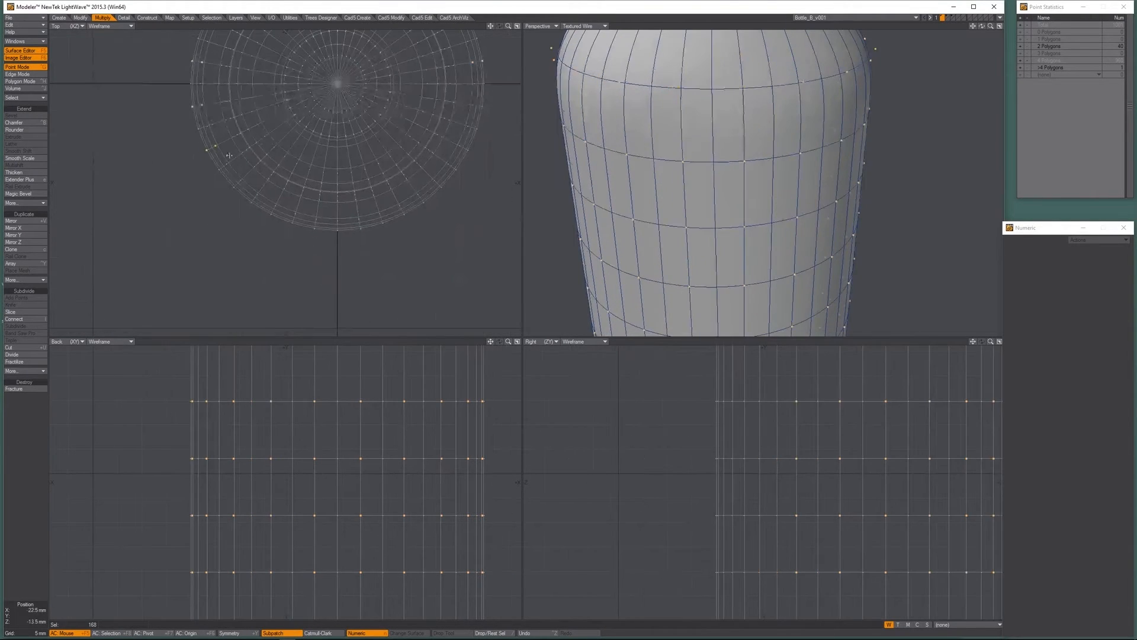
{"action": "mouse_move", "coordinate": [242, 175]}
{"action": "right_mouse_down"}
{"action": "mouse_move", "coordinate": [239, 224]}
{"action": "mouse_move", "coordinate": [271, 198]}
{"action": "mouse_move", "coordinate": [290, 247]}
{"action": "mouse_move", "coordinate": [320, 206]}
{"action": "mouse_move", "coordinate": [327, 243]}
{"action": "mouse_move", "coordinate": [354, 228]}
{"action": "mouse_move", "coordinate": [393, 233]}
{"action": "mouse_move", "coordinate": [390, 200]}
{"action": "mouse_move", "coordinate": [427, 225]}
{"action": "right_mouse_up"}
{"action": "mouse_move", "coordinate": [429, 183]}
{"action": "right_mouse_down", "text": "shift"}
{"action": "mouse_move", "coordinate": [455, 172]}
{"action": "mouse_move", "coordinate": [219, 259]}
{"action": "mouse_move", "coordinate": [215, 237]}
{"action": "right_mouse_up", "text": "shift"}
{"action": "left_click_drag", "start_coordinate": [482, 174], "coordinate": [353, 252], "text": "alt"}
{"action": "mouse_move", "coordinate": [353, 252]}
{"action": "right_mouse_down", "text": "shift"}
{"action": "mouse_move", "coordinate": [327, 228]}
{"action": "mouse_move", "coordinate": [342, 188]}
{"action": "mouse_move", "coordinate": [366, 174]}
{"action": "mouse_move", "coordinate": [368, 258]}
{"action": "right_mouse_up", "text": "shift"}
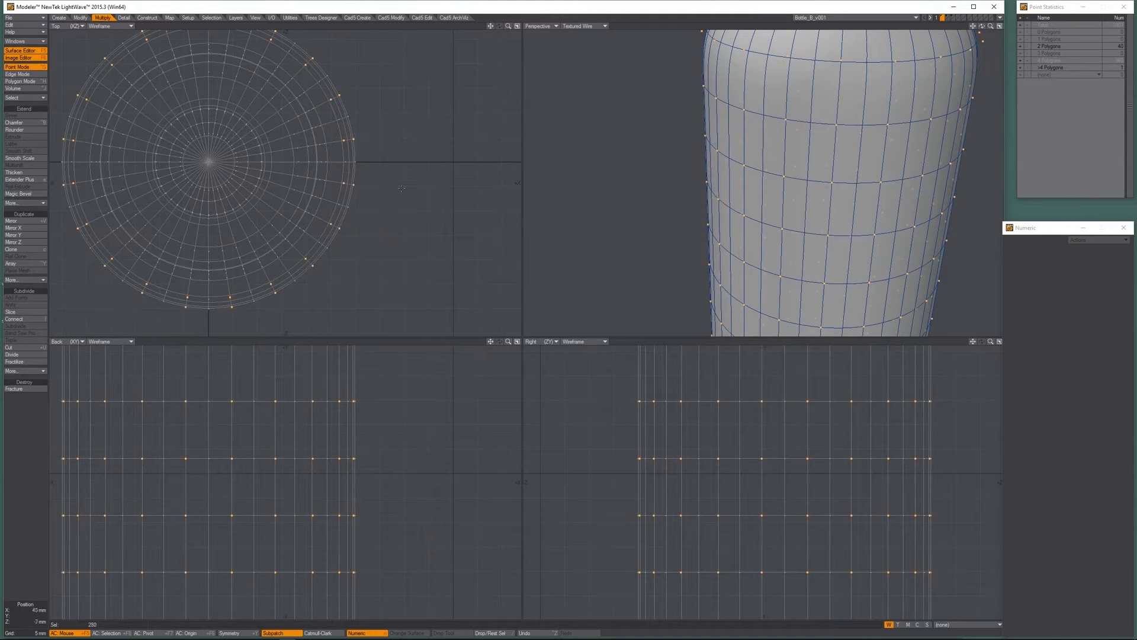
{"action": "left_click_drag", "start_coordinate": [292, 153], "coordinate": [370, 183], "text": "alt"}
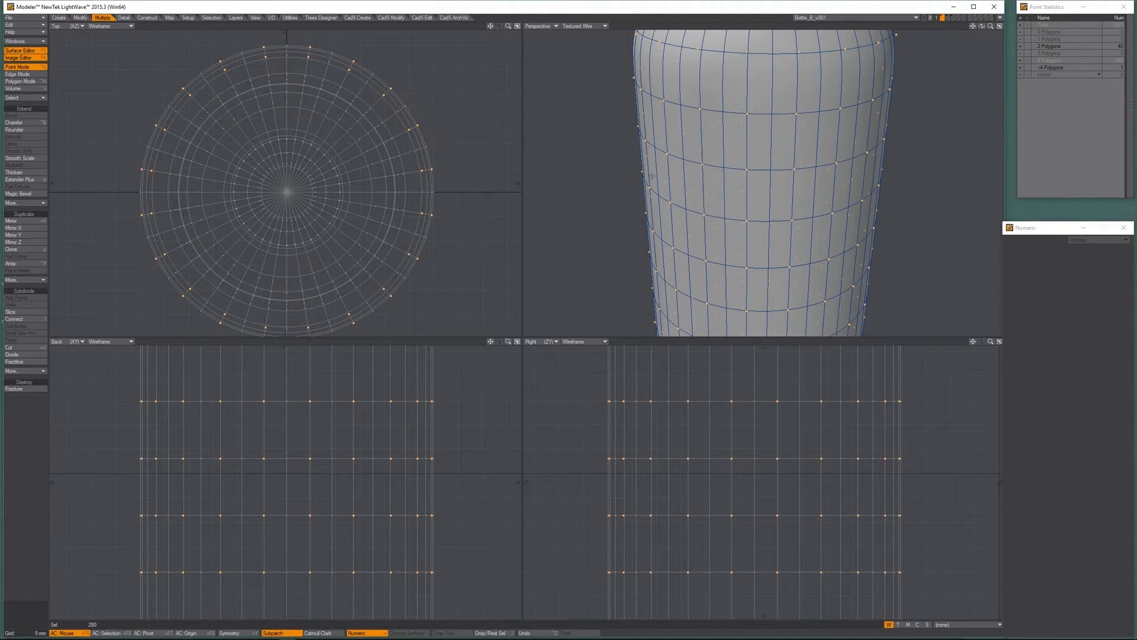
Stretch the selected columns outward about the bottle's central axis, repeatedly applying 101% horizontal and vertical factors to form vertical ribs, and clear the selection.
{"action": "key", "text": "h"}
{"action": "left_click", "coordinate": [286, 192]}
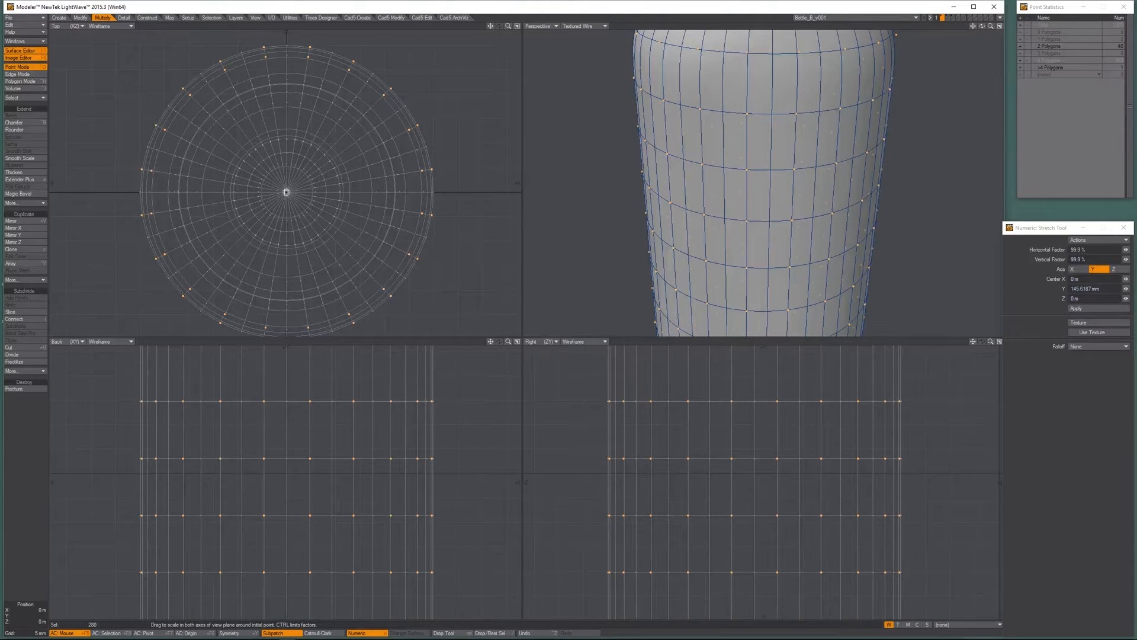
{"action": "key", "text": "n"}
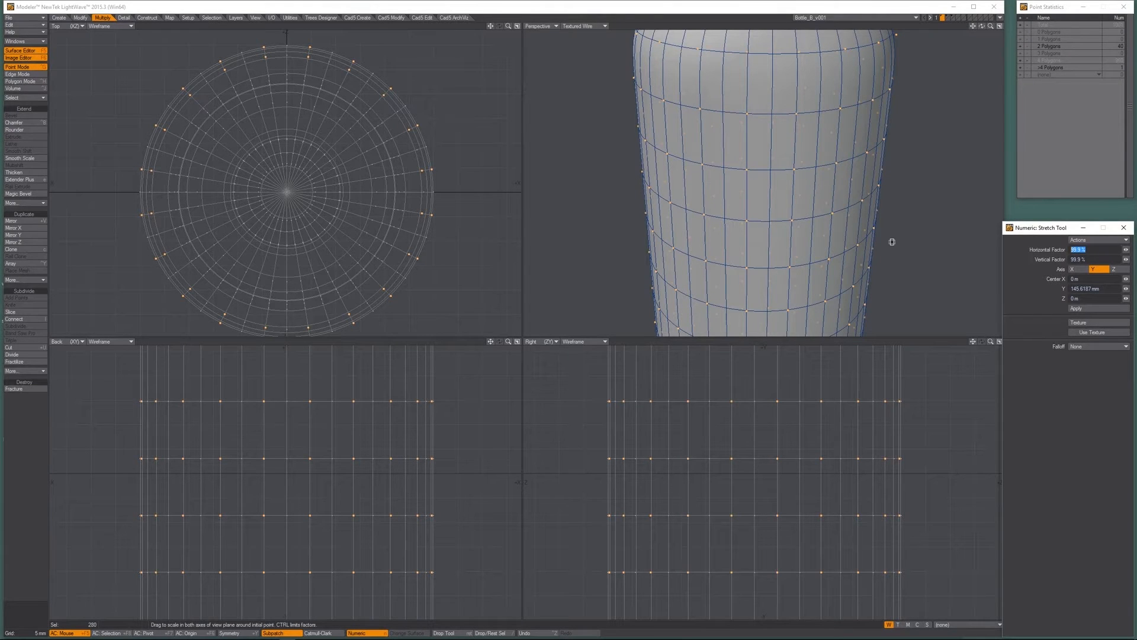
{"action": "type", "text": "101"}
{"action": "key", "text": "Tab"}
{"action": "type", "text": "101"}
{"action": "key", "text": "Tab"}
{"action": "left_click", "coordinate": [1086, 309]}
{"action": "left_click", "coordinate": [1086, 309]}
{"action": "left_click", "coordinate": [1085, 309]}
{"action": "left_click", "coordinate": [1086, 309]}
{"action": "left_click", "coordinate": [1085, 309]}
{"action": "left_click", "coordinate": [1085, 309]}
{"action": "left_click", "coordinate": [1085, 309]}
{"action": "left_click", "coordinate": [1085, 310]}
{"action": "left_click", "coordinate": [1085, 309]}
{"action": "left_click", "coordinate": [1085, 309]}
{"action": "left_click", "coordinate": [1085, 309]}
{"action": "left_click", "coordinate": [1085, 309]}
{"action": "left_click", "coordinate": [1085, 311]}
{"action": "left_click", "coordinate": [1085, 310]}
{"action": "left_click", "coordinate": [1085, 310]}
{"action": "left_click", "coordinate": [1085, 310]}
{"action": "scroll", "coordinate": [774, 200], "scroll_direction": "down", "scroll_amount": 5}
{"action": "left_click_drag", "start_coordinate": [774, 186], "coordinate": [785, 234], "text": "alt"}
{"action": "scroll", "coordinate": [773, 201], "scroll_direction": "down", "scroll_amount": 5}
{"action": "scroll", "coordinate": [785, 234], "scroll_direction": "up", "scroll_amount": 4}
{"action": "key", "text": "Return"}
{"action": "key", "text": "slash"}
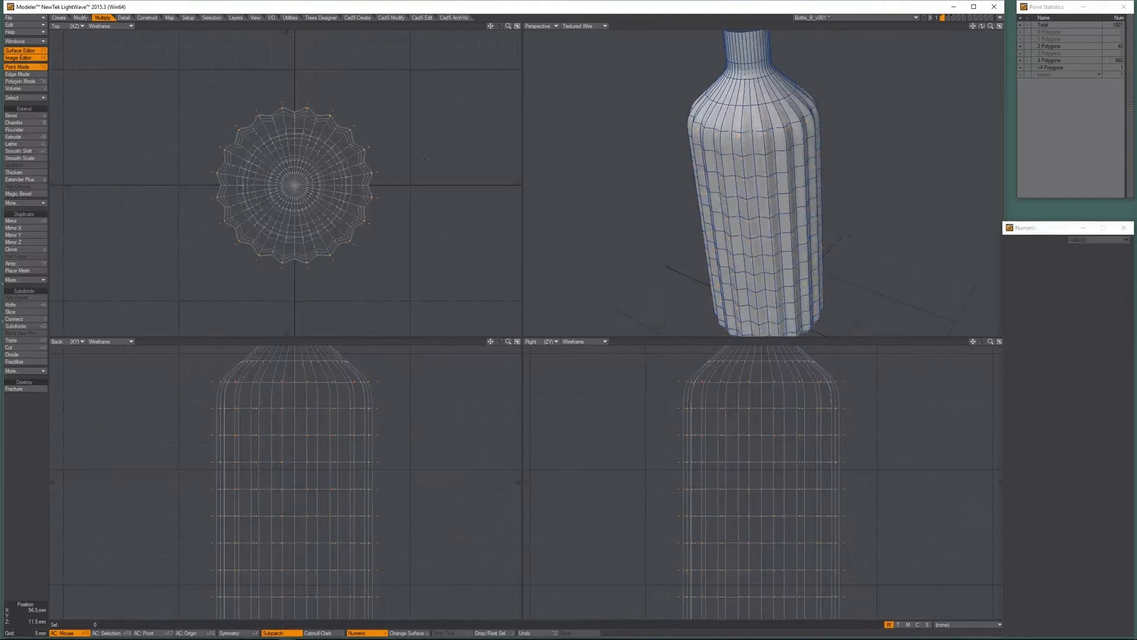
Select all points of the ribbed body from the shoulder down to the base.
{"action": "key", "text": "ctrl+h"}
{"action": "left_click_drag", "start_coordinate": [677, 189], "coordinate": [568, 219], "text": "alt"}
{"action": "key", "text": "ctrl+g"}
{"action": "scroll", "coordinate": [348, 469], "scroll_direction": "down", "scroll_amount": 4}
{"action": "left_click_drag", "start_coordinate": [348, 469], "coordinate": [338, 456], "text": "alt"}
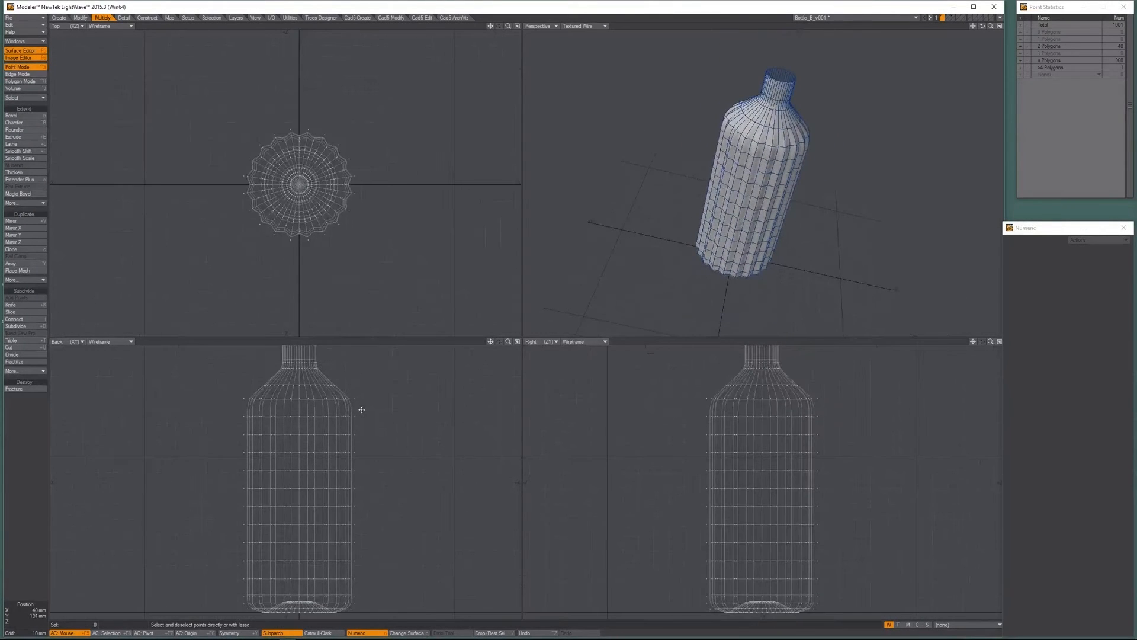
{"action": "mouse_move", "coordinate": [373, 392]}
{"action": "right_mouse_down"}
{"action": "mouse_move", "coordinate": [252, 389]}
{"action": "mouse_move", "coordinate": [165, 566]}
{"action": "mouse_move", "coordinate": [208, 608]}
{"action": "mouse_move", "coordinate": [278, 610]}
{"action": "right_mouse_up"}
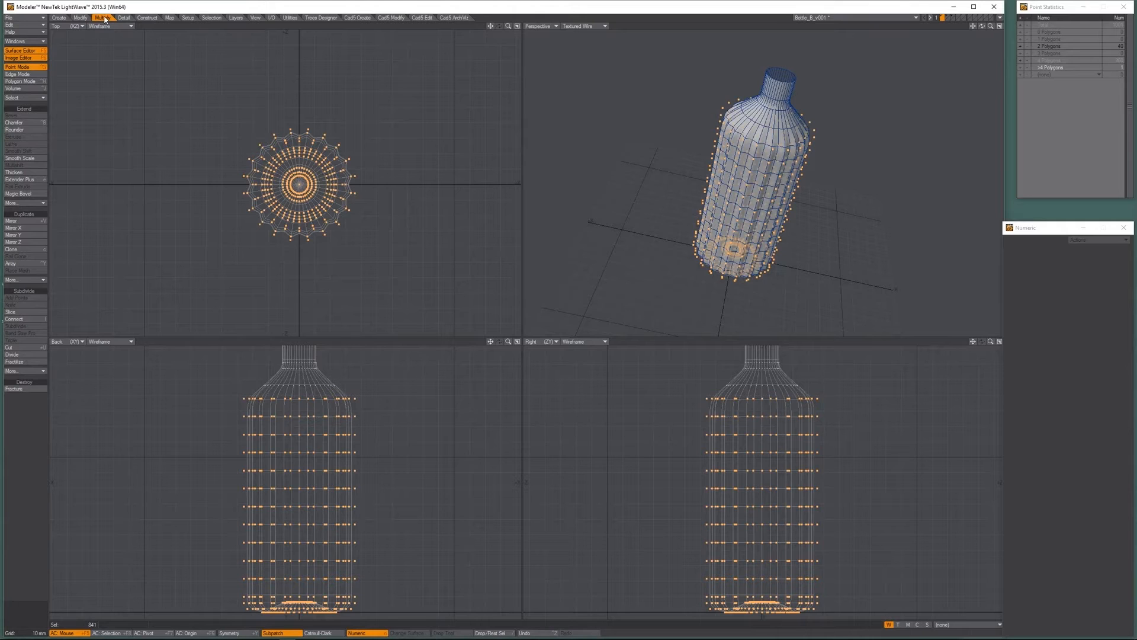
Try twisting the selected body points by about -54° around the Y axis with a linear falloff, and undo it.
{"action": "left_click", "coordinate": [123, 17]}
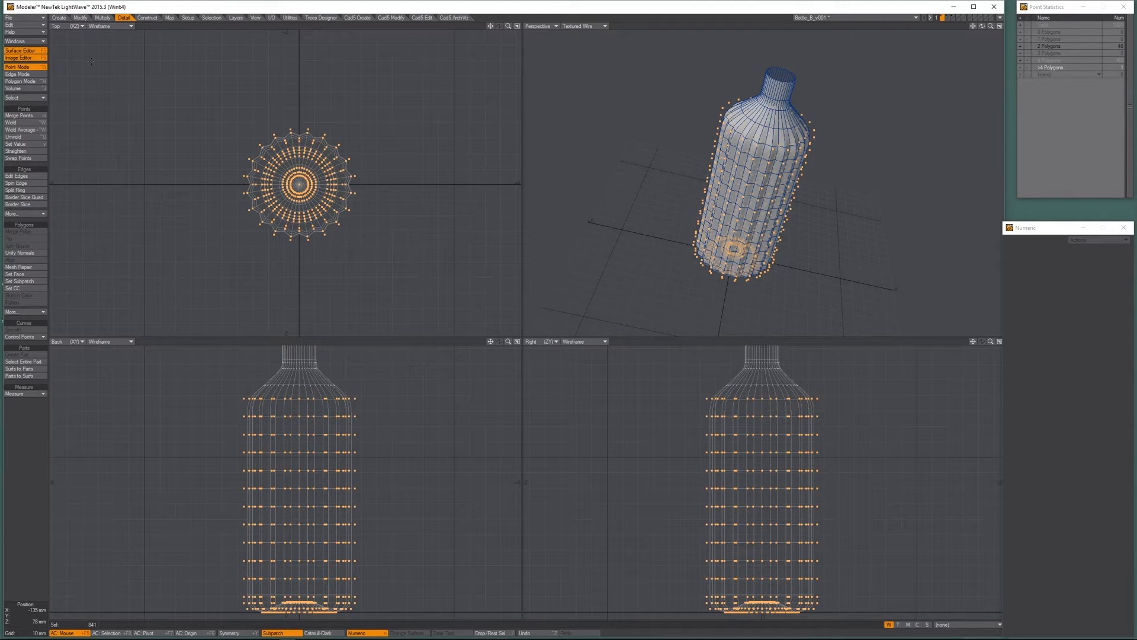
{"action": "left_click", "coordinate": [80, 18]}
{"action": "left_click", "coordinate": [12, 228]}
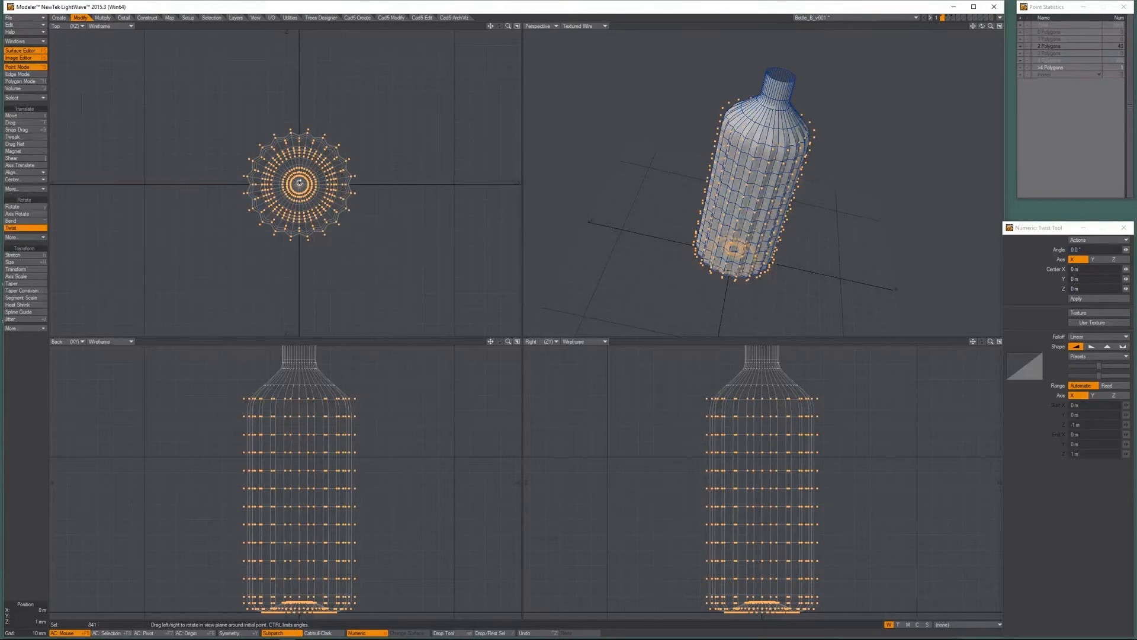
{"action": "left_click_drag", "start_coordinate": [299, 183], "coordinate": [268, 185]}
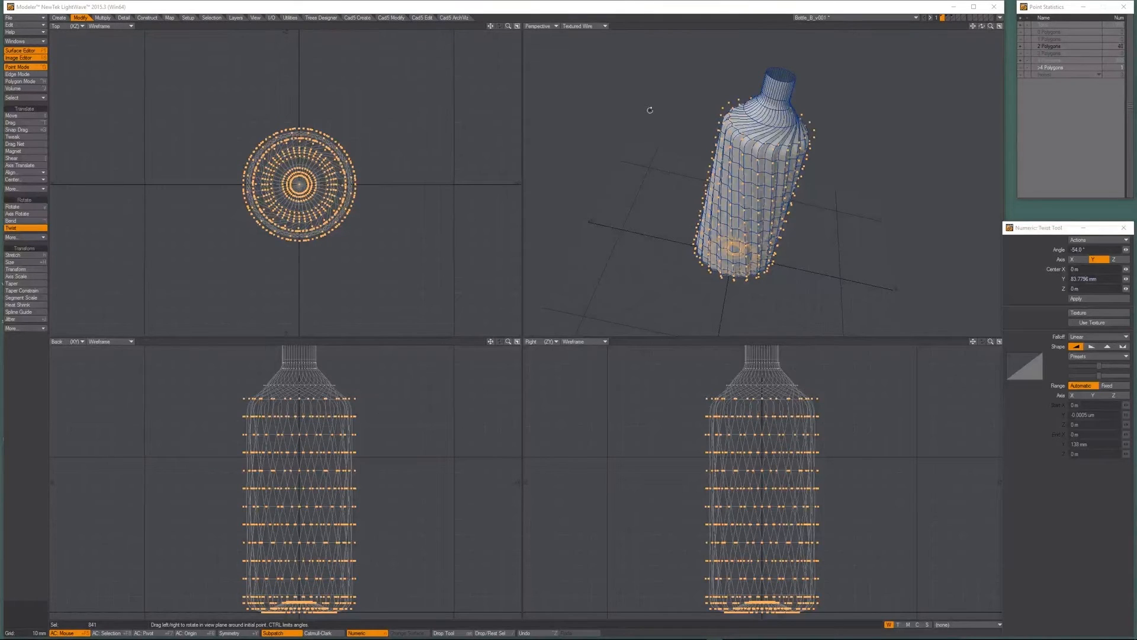
{"action": "left_click_drag", "start_coordinate": [754, 205], "coordinate": [767, 143], "text": "alt"}
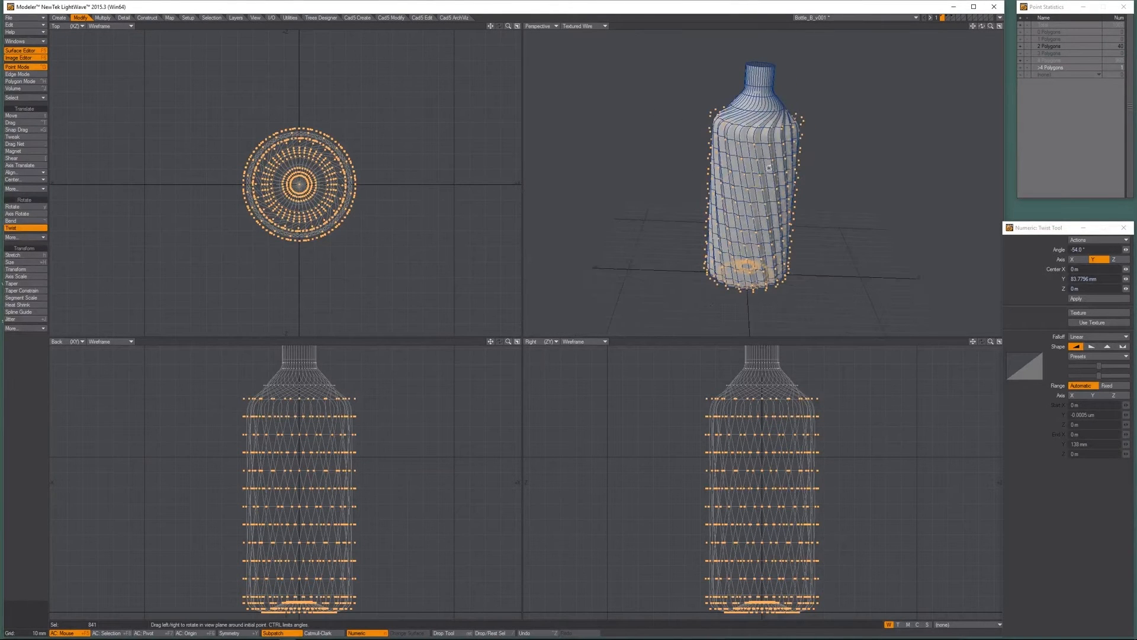
{"action": "left_click_drag", "start_coordinate": [744, 207], "coordinate": [754, 183], "text": "alt"}
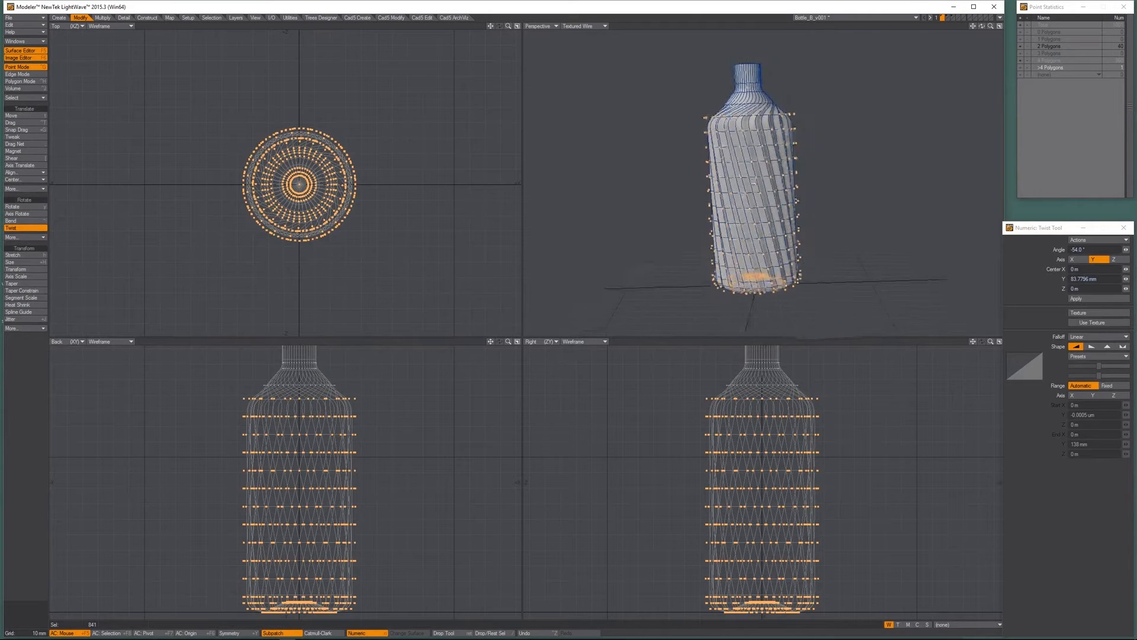
{"action": "scroll", "coordinate": [740, 197], "scroll_direction": "up", "scroll_amount": 4}
{"action": "scroll", "coordinate": [739, 198], "scroll_direction": "down", "scroll_amount": 3}
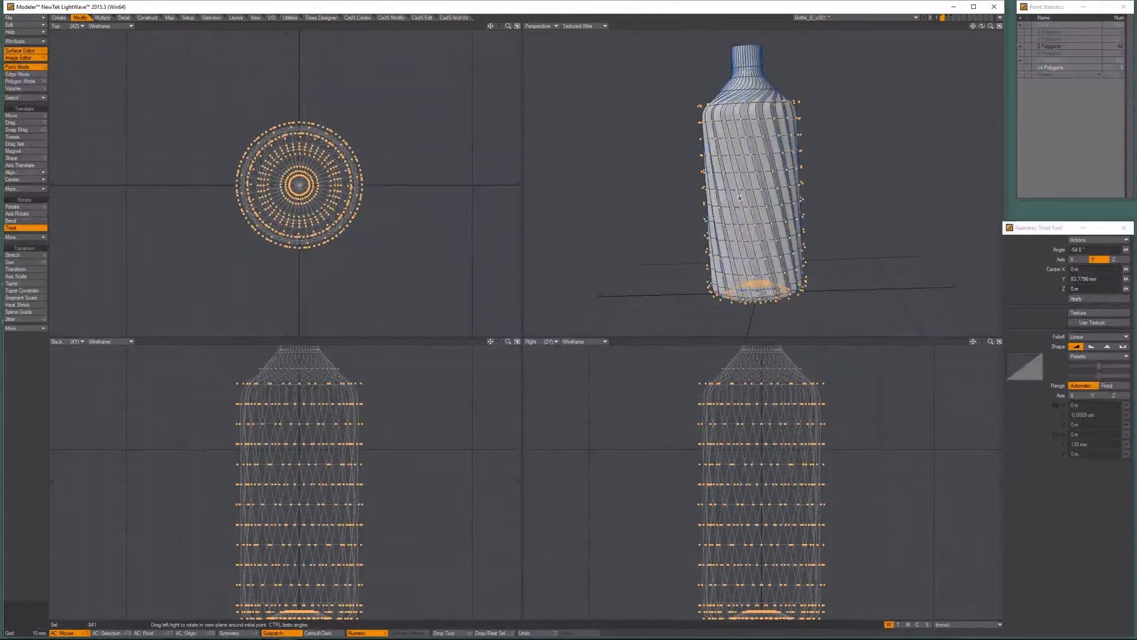
{"action": "key", "text": "ctrl+z"}
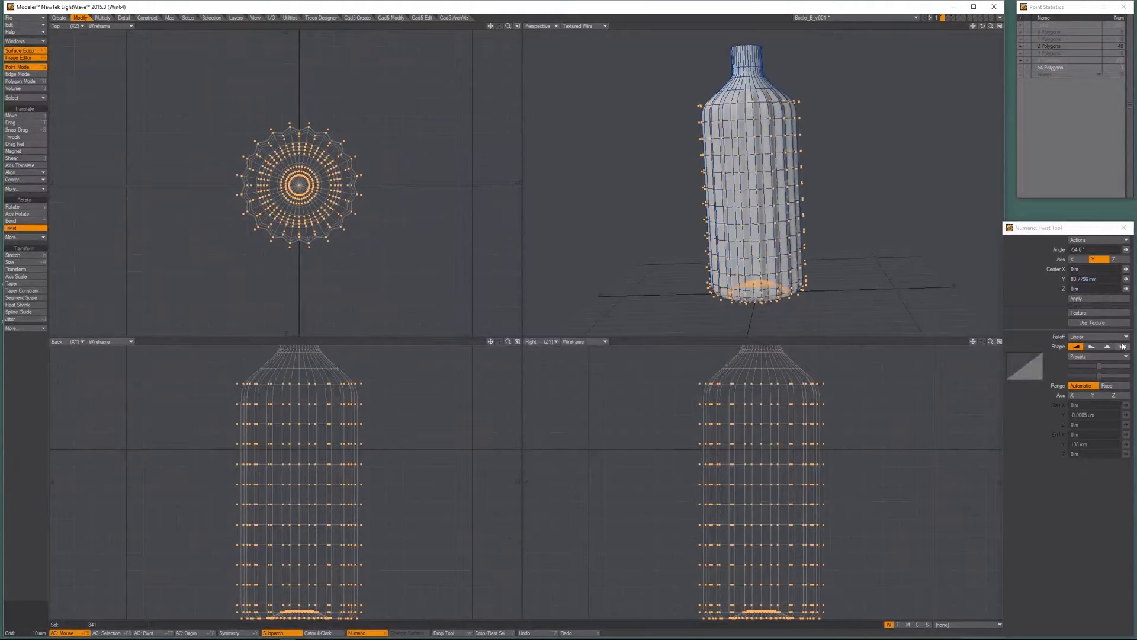
Try a -72° twist of the body points around the Y axis with an eased S-shaped falloff, and undo it.
{"action": "left_click_drag", "start_coordinate": [1098, 364], "coordinate": [1074, 376]}
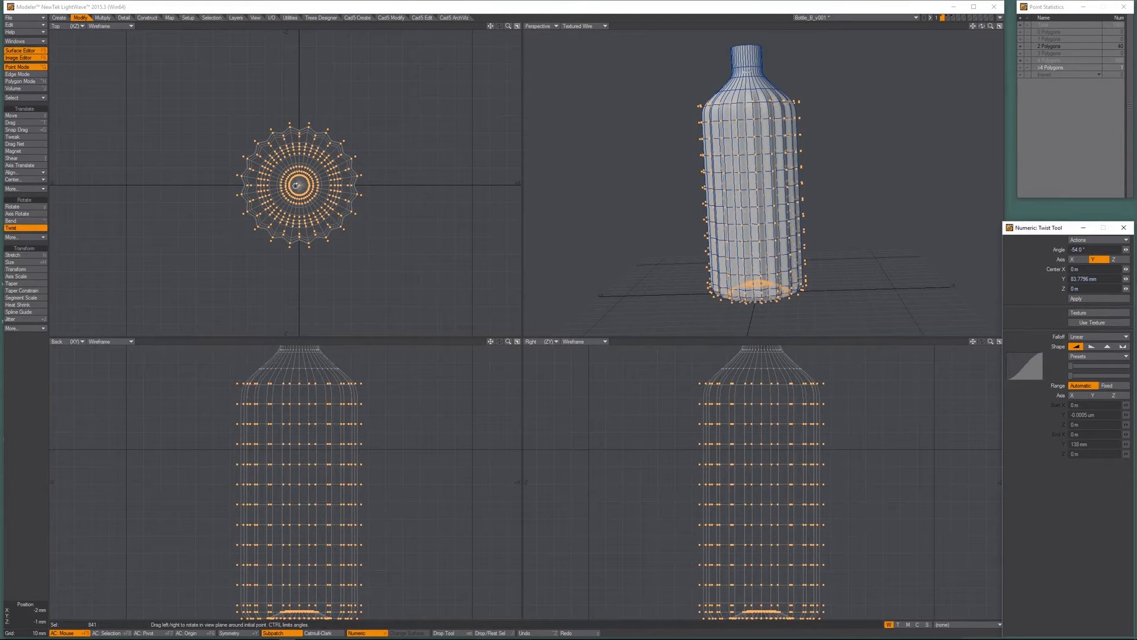
{"action": "left_click_drag", "start_coordinate": [296, 185], "coordinate": [264, 185]}
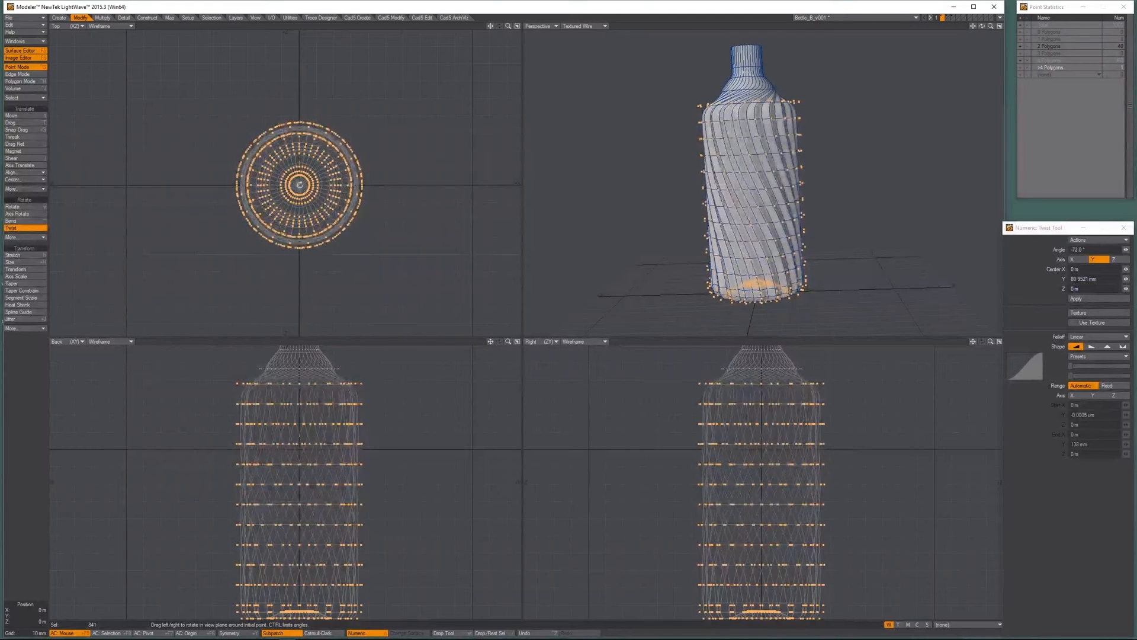
{"action": "key", "text": "ctrl+z"}
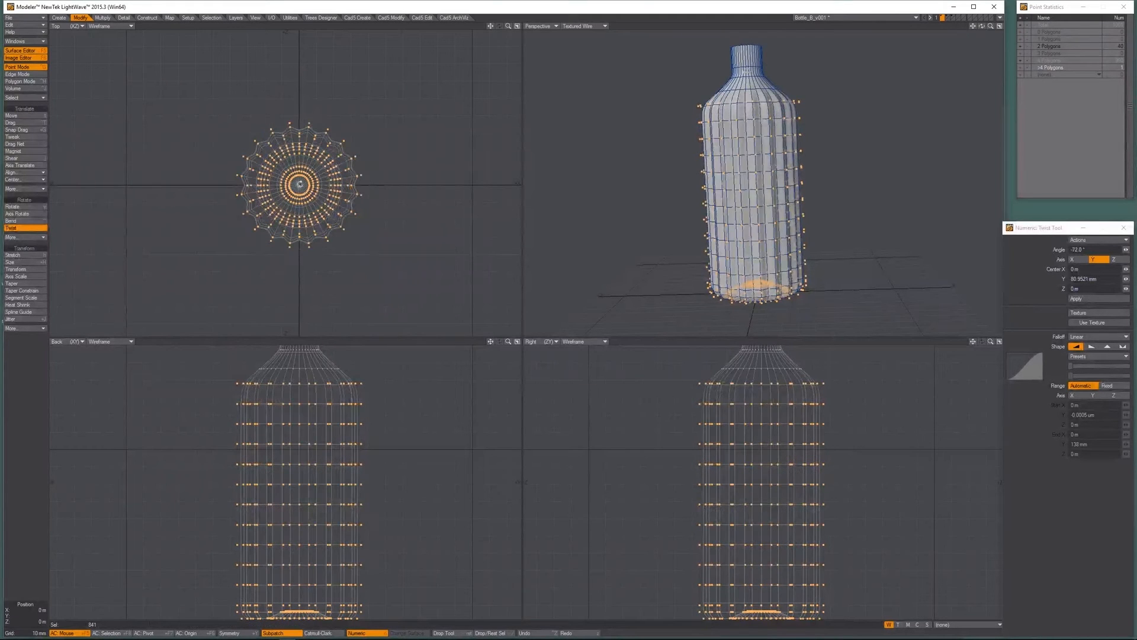
Switch the twist falloff to the descending shape, try a twist of about -98° around the Y axis on the body points, and undo the twist.
{"action": "left_click", "coordinate": [1092, 348]}
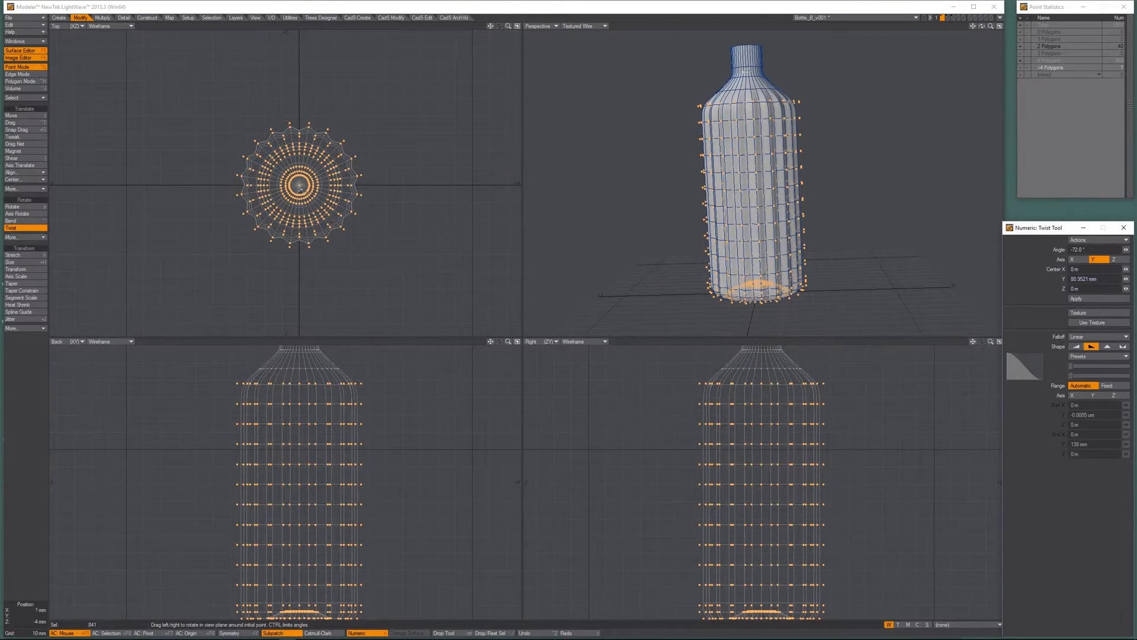
{"action": "left_click_drag", "start_coordinate": [299, 185], "coordinate": [240, 185]}
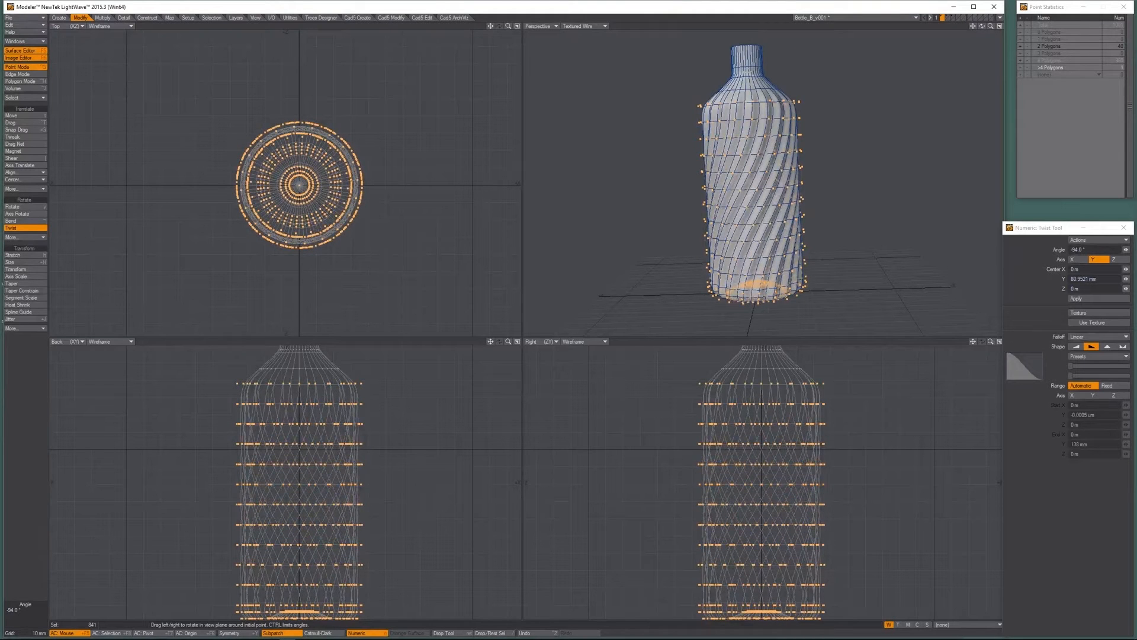
{"action": "left_click_drag", "start_coordinate": [240, 185], "coordinate": [234, 185]}
{"action": "key", "text": "ctrl+z"}
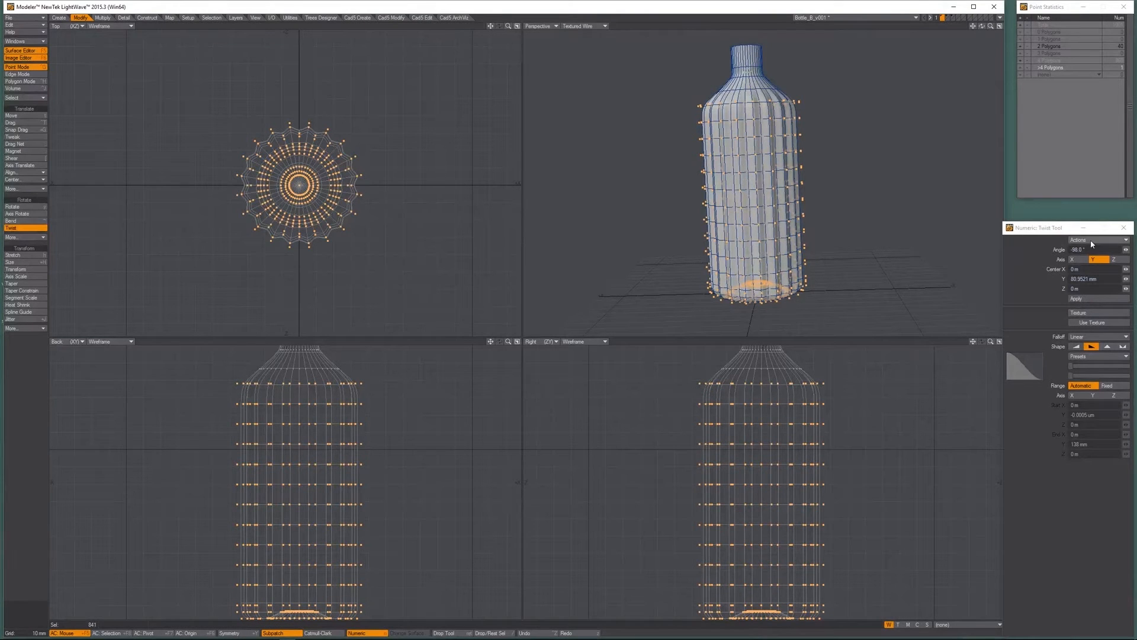
Try twisting the selected body points around the Y axis by 360/-40, which is -9°, and undo it.
{"action": "left_click_drag", "start_coordinate": [1094, 250], "coordinate": [927, 245]}
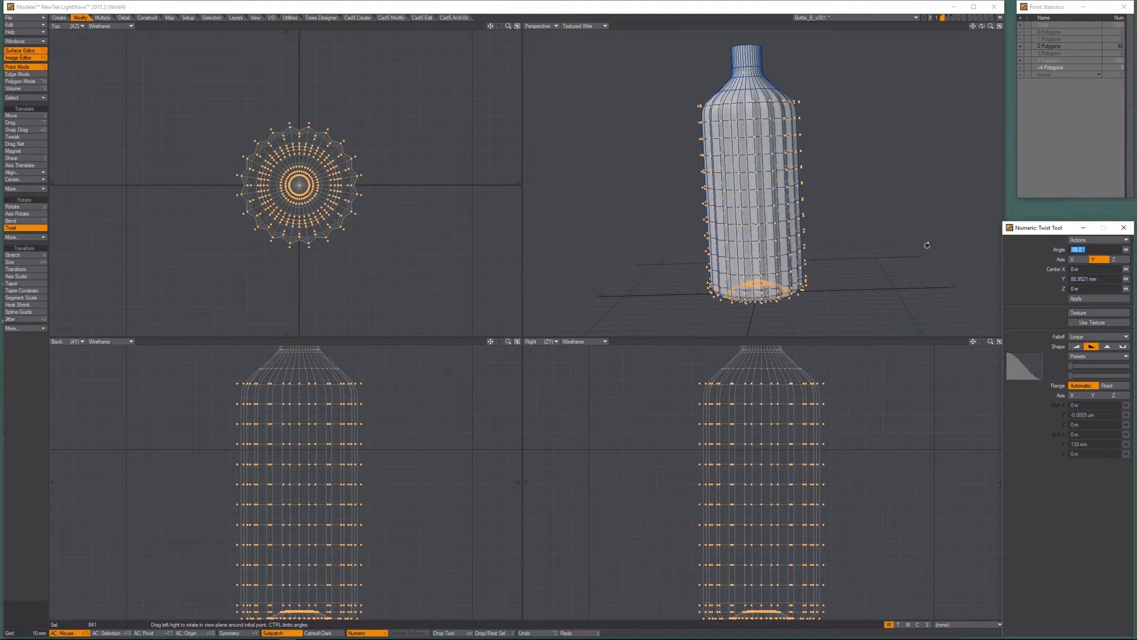
{"action": "type", "text": "3"}
{"action": "type", "text": "60/"}
{"action": "type", "text": "-40"}
{"action": "key", "text": "Tab"}
{"action": "left_click", "coordinate": [1099, 299]}
{"action": "left_click", "coordinate": [1099, 299]}
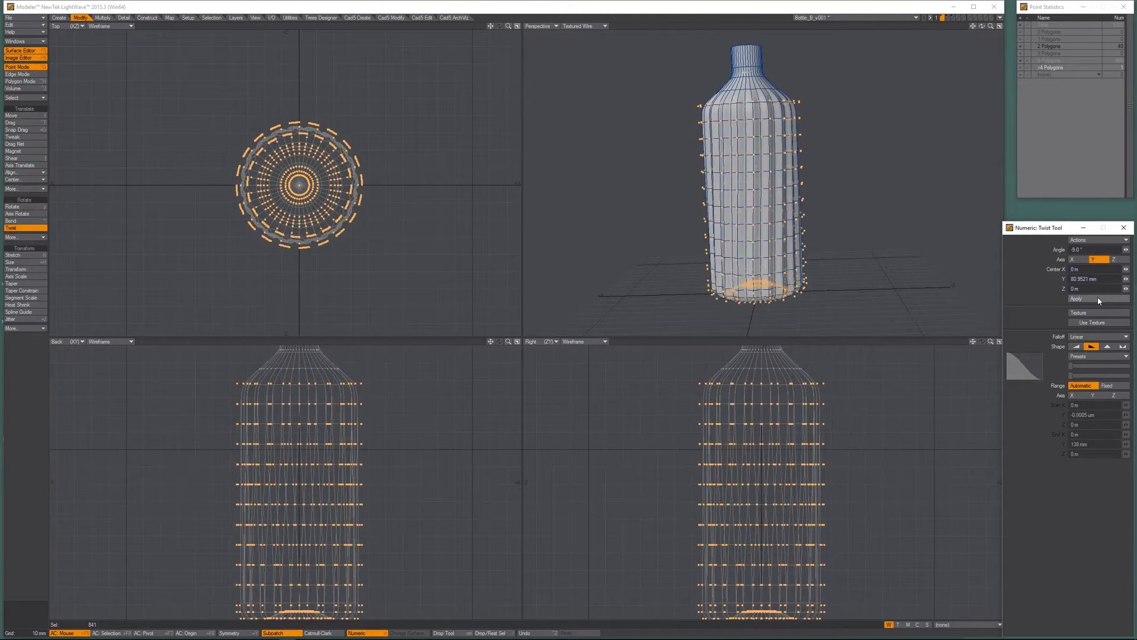
{"action": "key", "text": "ctrl+z"}
{"action": "key", "text": "z"}
{"action": "key", "text": "ctrl+z"}
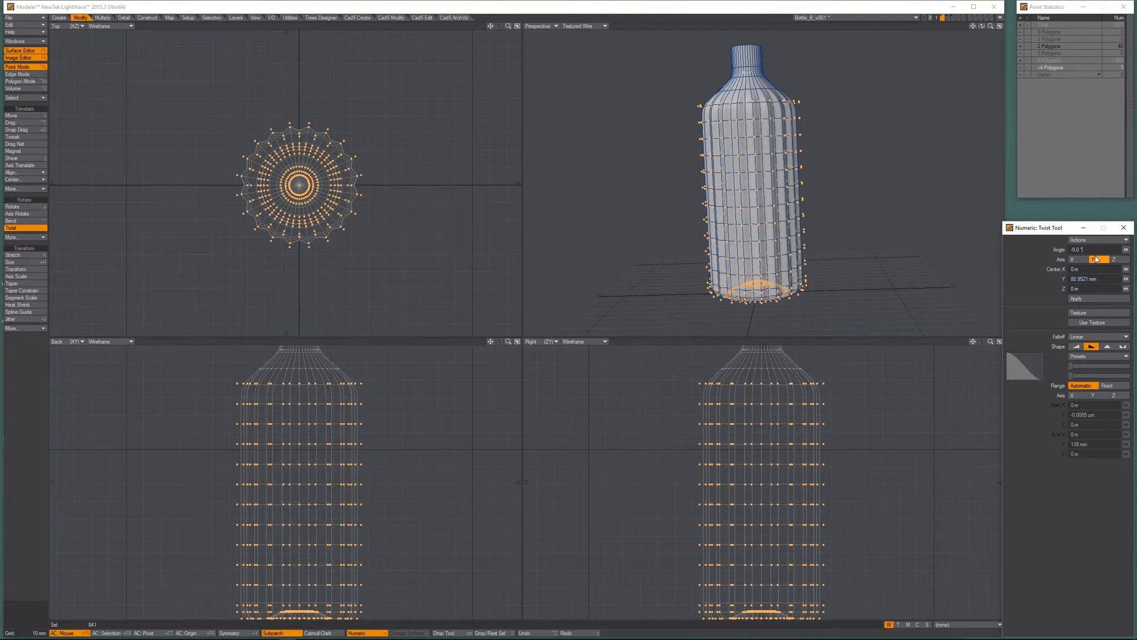
Try a -27° twist of the selected body points around the Y axis and undo it.
{"action": "key", "text": "Tab"}
{"action": "left_click", "coordinate": [1088, 250]}
{"action": "type", "text": "-27"}
{"action": "key", "text": "Tab"}
{"action": "left_click", "coordinate": [1101, 300]}
{"action": "key", "text": "ctrl+z"}
Twist the selected body points by -54° around the Y axis using the descending falloff, and clear the selection.
{"action": "type", "text": "-54"}
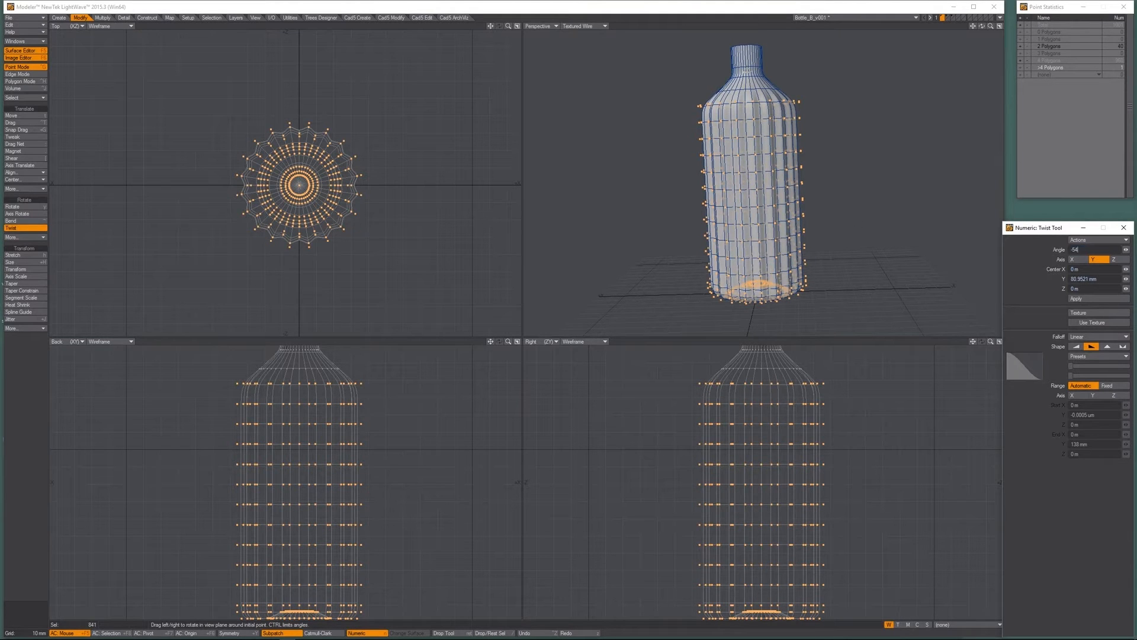
{"action": "left_click", "coordinate": [1101, 299]}
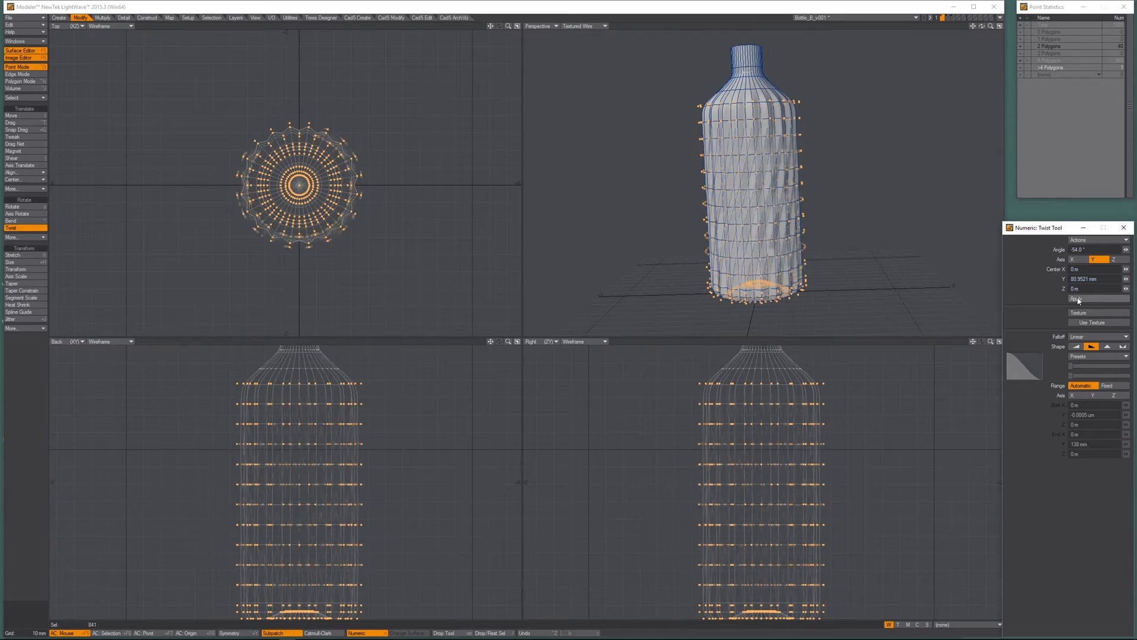
{"action": "left_click_drag", "start_coordinate": [686, 161], "coordinate": [721, 105], "text": "alt"}
{"action": "key", "text": "Return"}
{"action": "key", "text": "slash"}
{"action": "scroll", "coordinate": [792, 217], "scroll_direction": "up", "scroll_amount": 2}
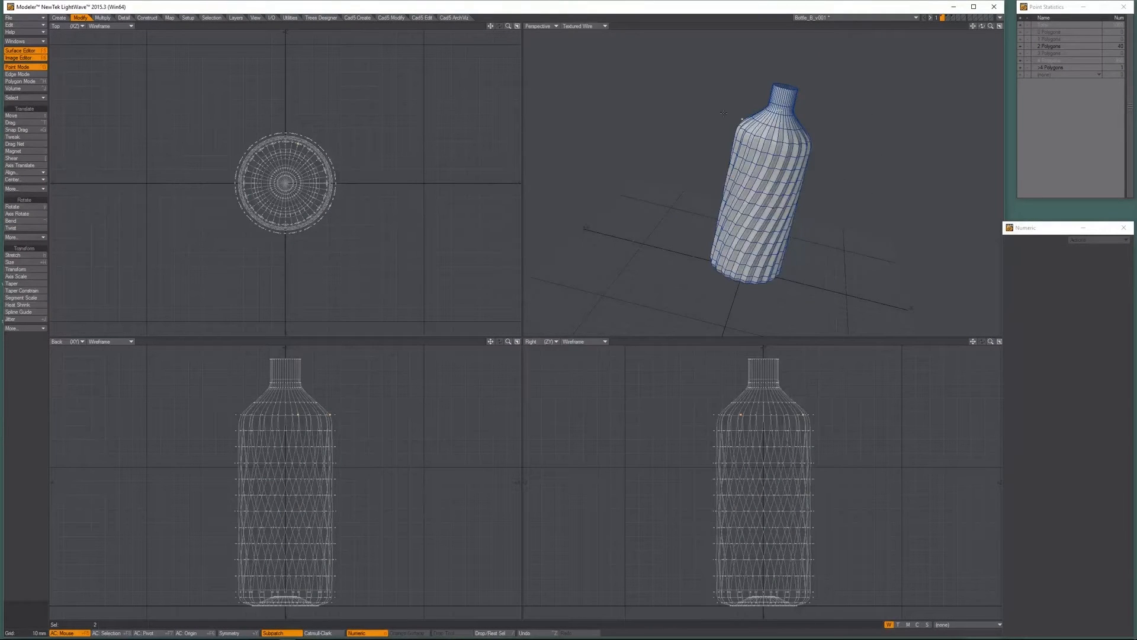
{"action": "key", "text": "slash"}
{"action": "left_click_drag", "start_coordinate": [715, 110], "coordinate": [708, 122], "text": "alt"}
Move all inner shell polygons from layer 2 into layer 1 with the twisted outer shell and clear the selection.
{"action": "key", "text": "space"}
{"action": "key", "text": "space"}
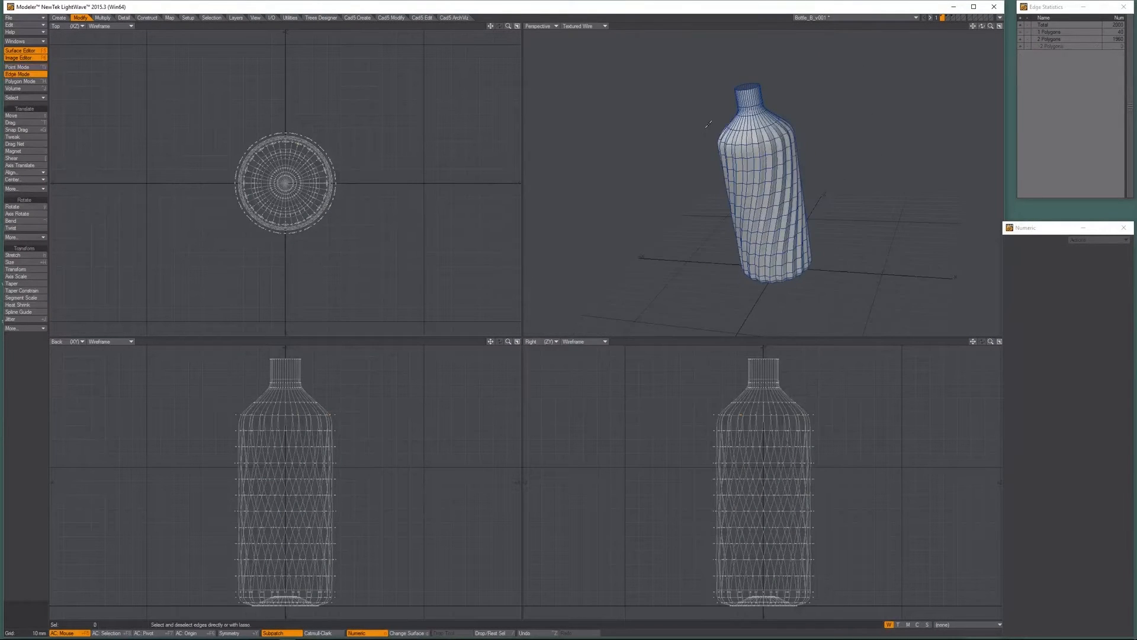
{"action": "key", "text": "2"}
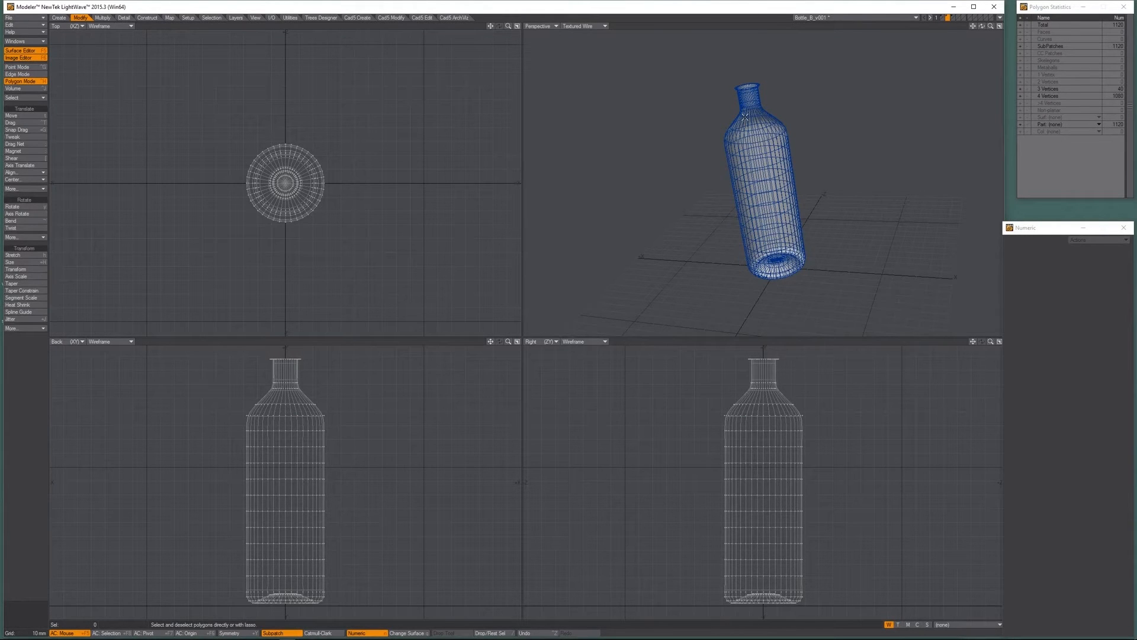
{"action": "key", "text": "Delete"}
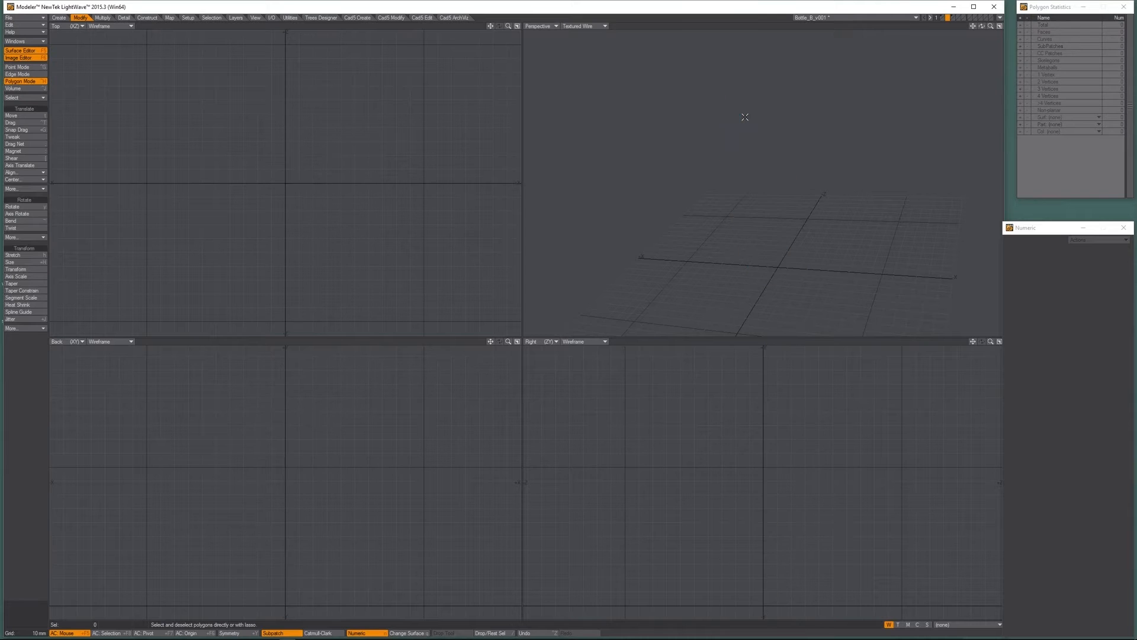
{"action": "key", "text": "1"}
{"action": "key", "text": "ctrl+v"}
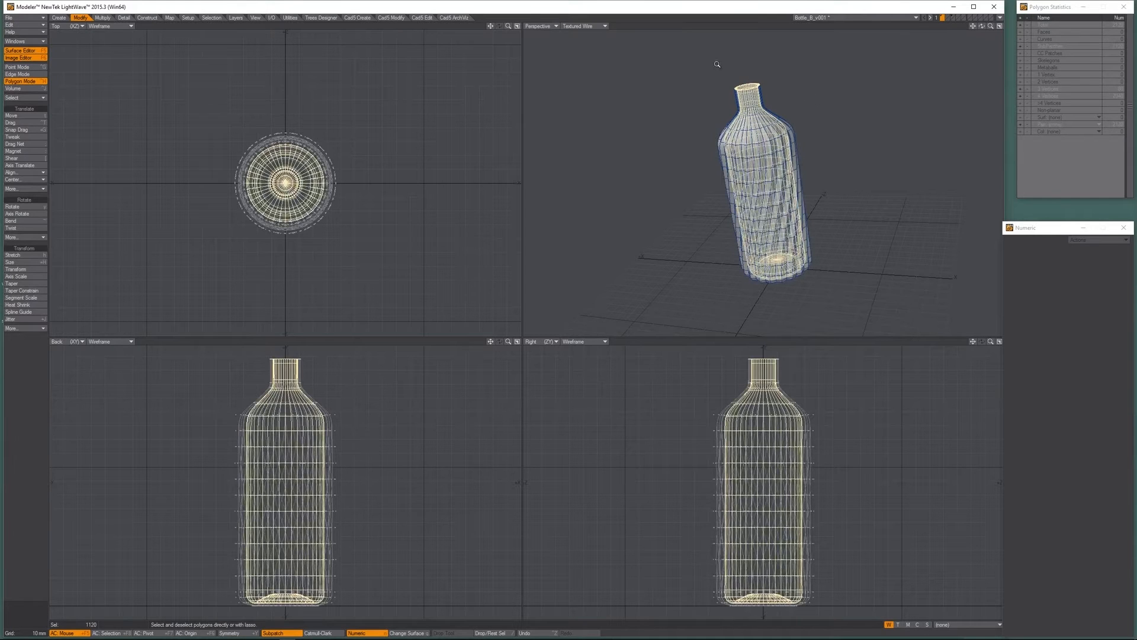
{"action": "key", "text": "slash"}
Merge the coincident points of the outer and inner shells at the mouth rim using the Automatic range.
{"action": "scroll", "coordinate": [696, 139], "scroll_direction": "up", "scroll_amount": 9}
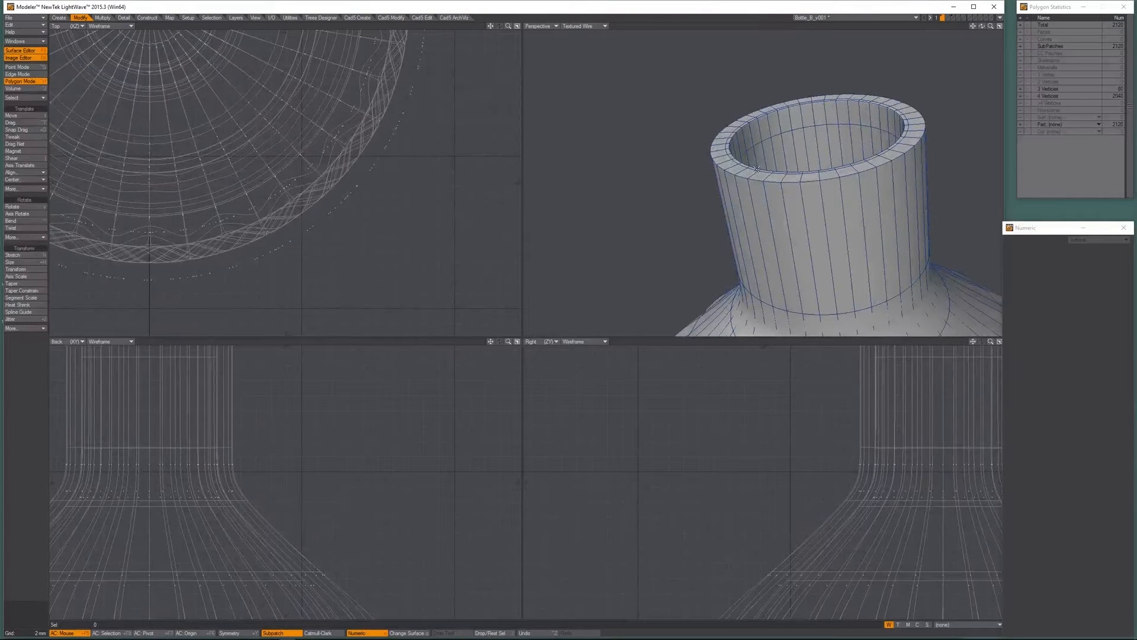
{"action": "key", "text": "m"}
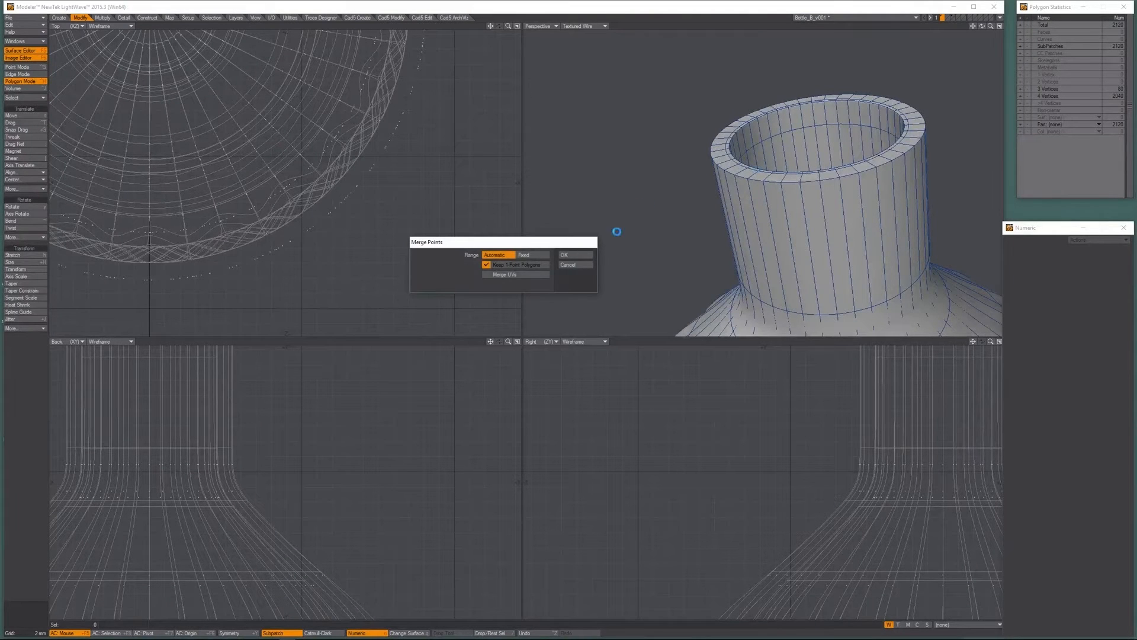
{"action": "key", "text": "Return"}
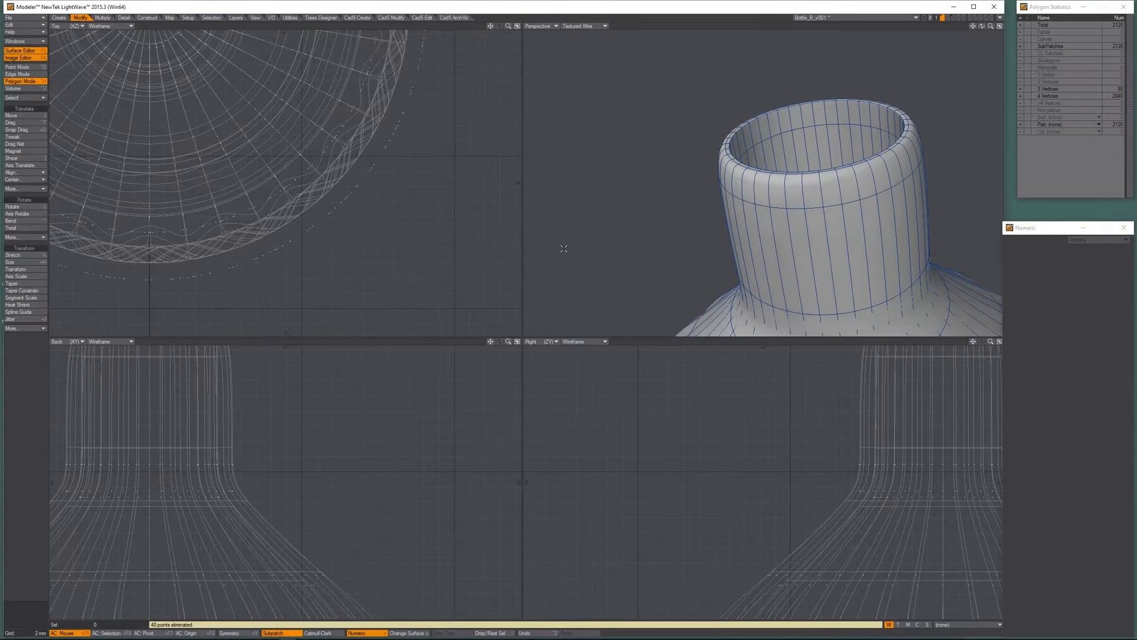
{"action": "scroll", "coordinate": [752, 201], "scroll_direction": "up", "scroll_amount": 4}
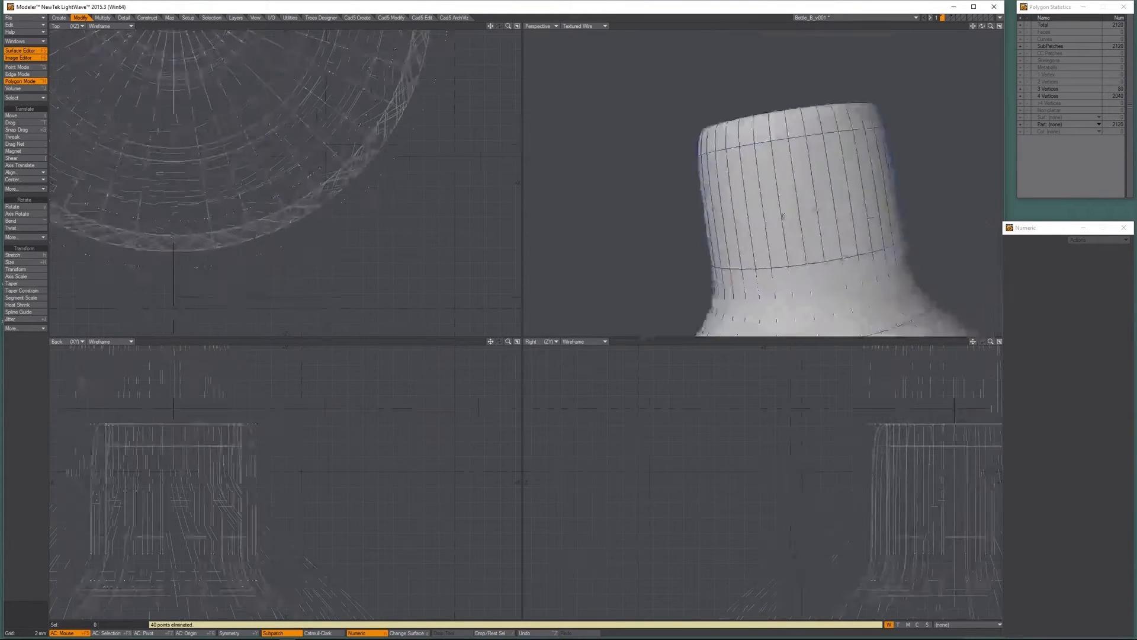
Turn subpatches off, select the ring of outer neck wall polygons, and knife it horizontally just below the mouth rim at Y 176.4 mm.
{"action": "key", "text": "Tab"}
{"action": "left_click_drag", "start_coordinate": [665, 183], "coordinate": [744, 184]}
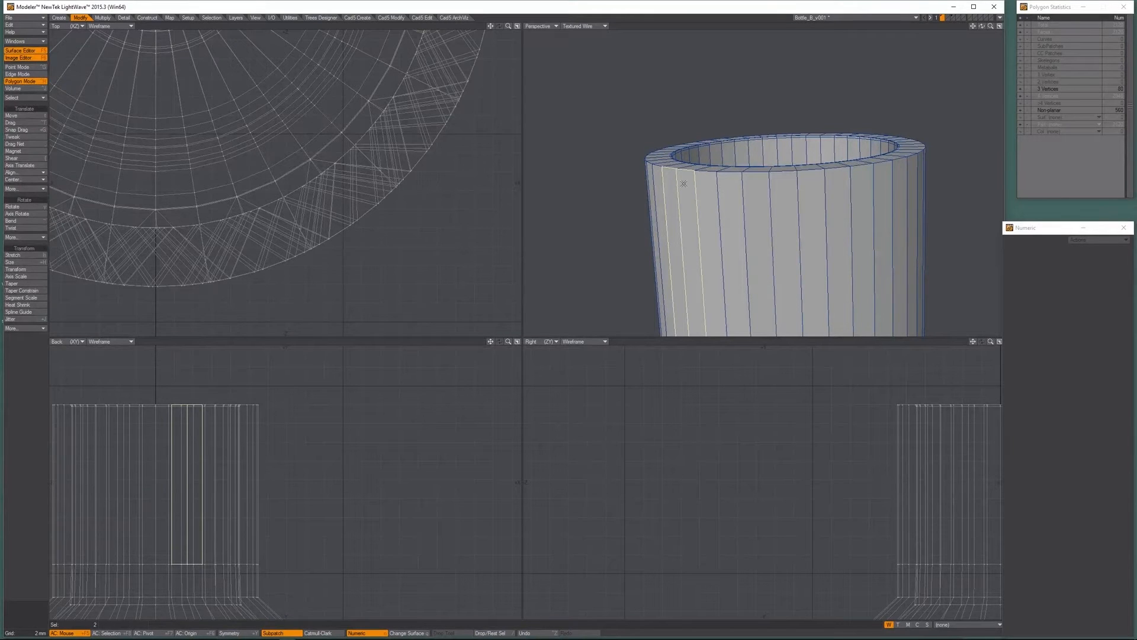
{"action": "key", "text": "l"}
{"action": "key", "text": "shift+k"}
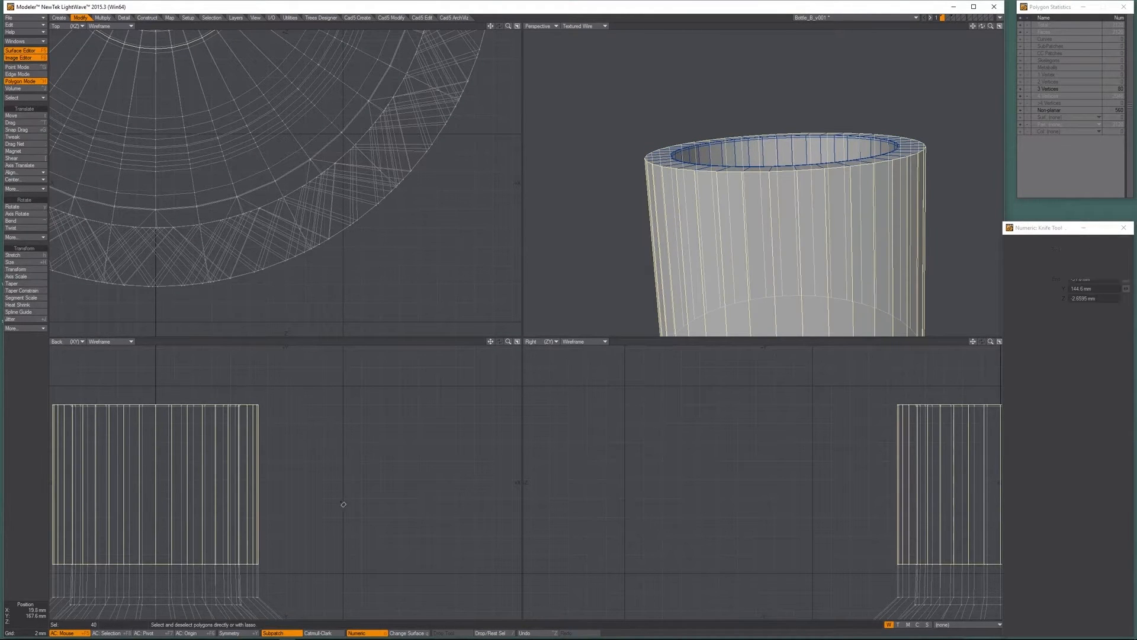
{"action": "left_click_drag", "start_coordinate": [210, 424], "coordinate": [285, 425], "text": "alt"}
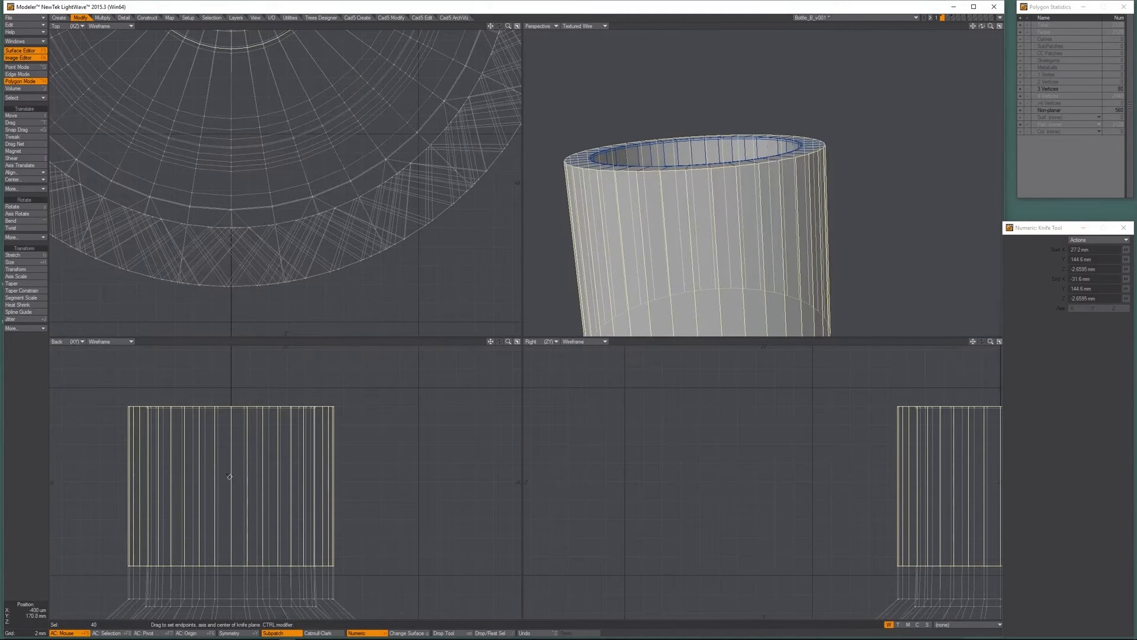
{"action": "key", "text": "a"}
{"action": "key", "text": "shift+a"}
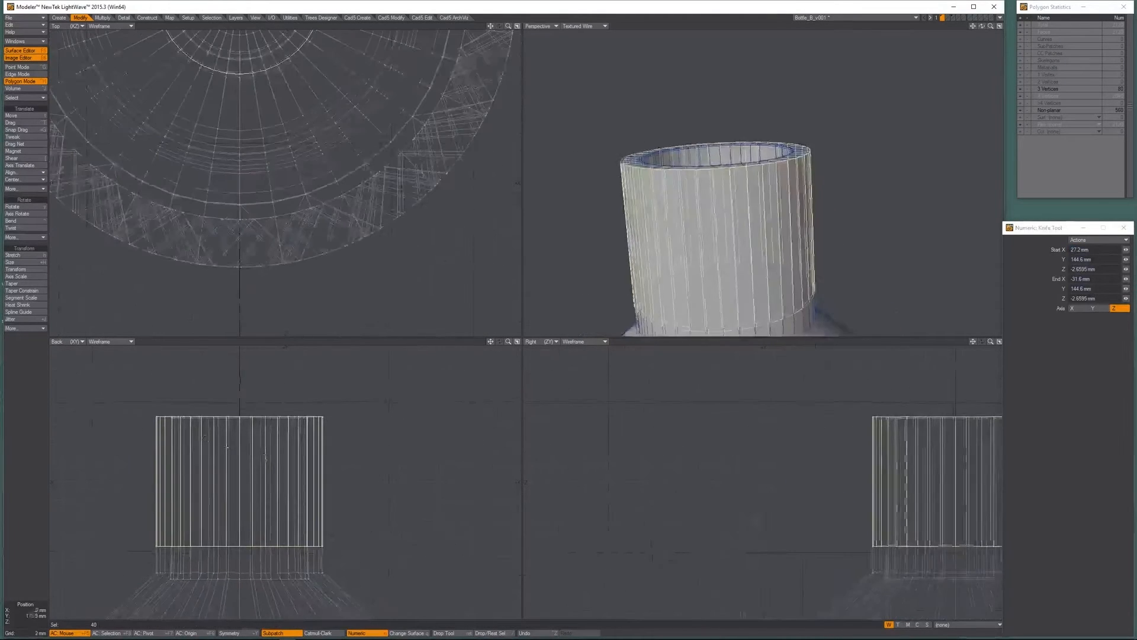
{"action": "left_click_drag", "start_coordinate": [238, 430], "coordinate": [263, 402]}
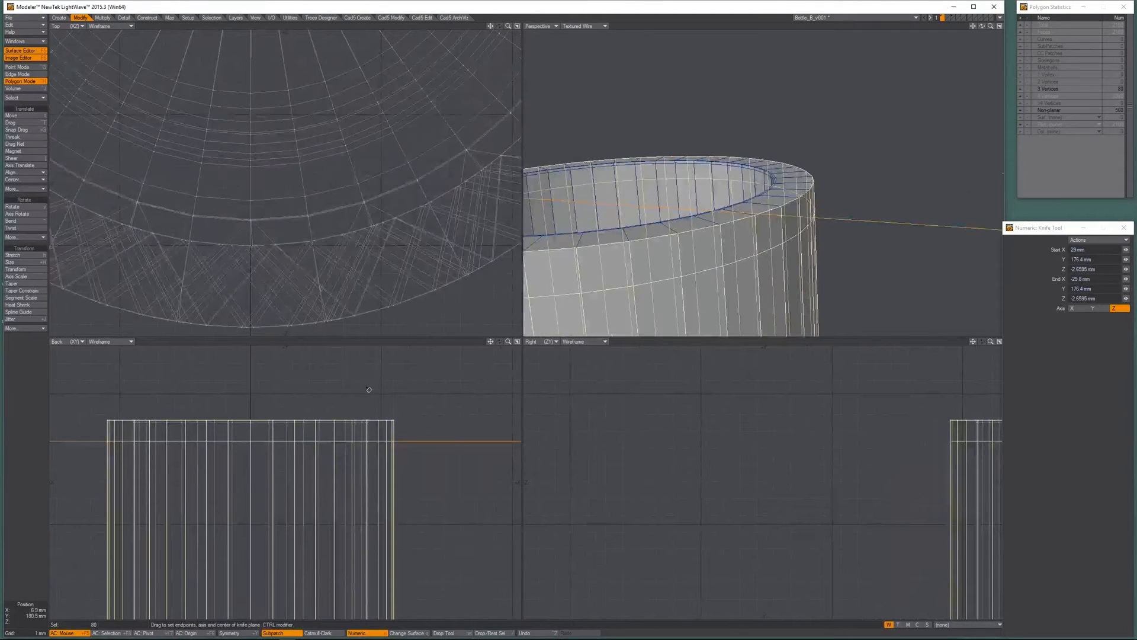
{"action": "key", "text": "space"}
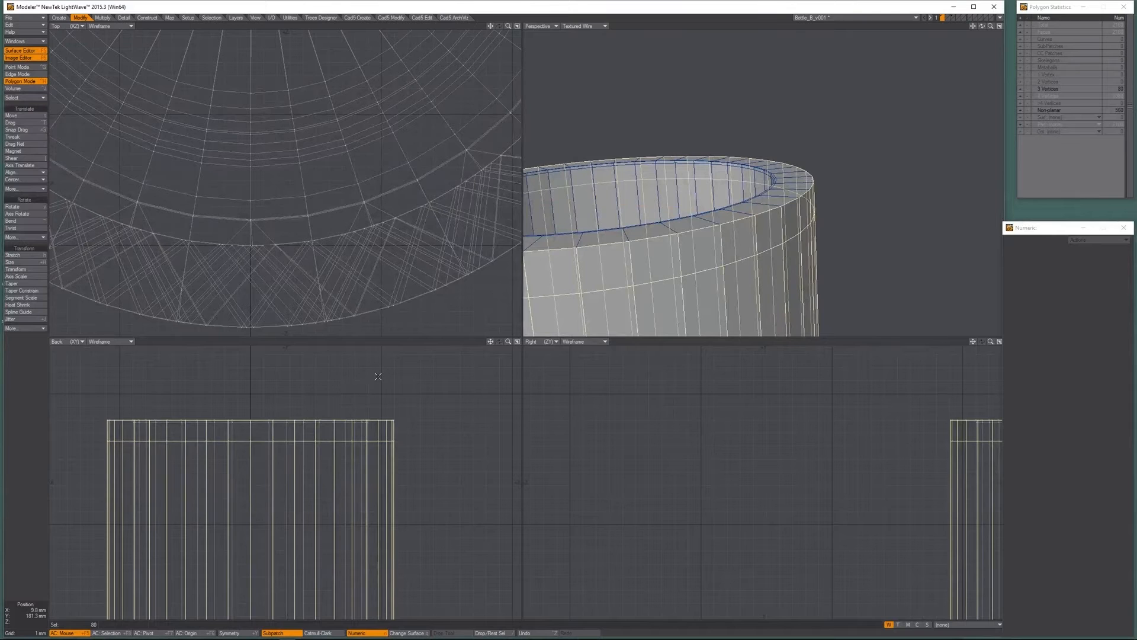
{"action": "key", "text": "/"}
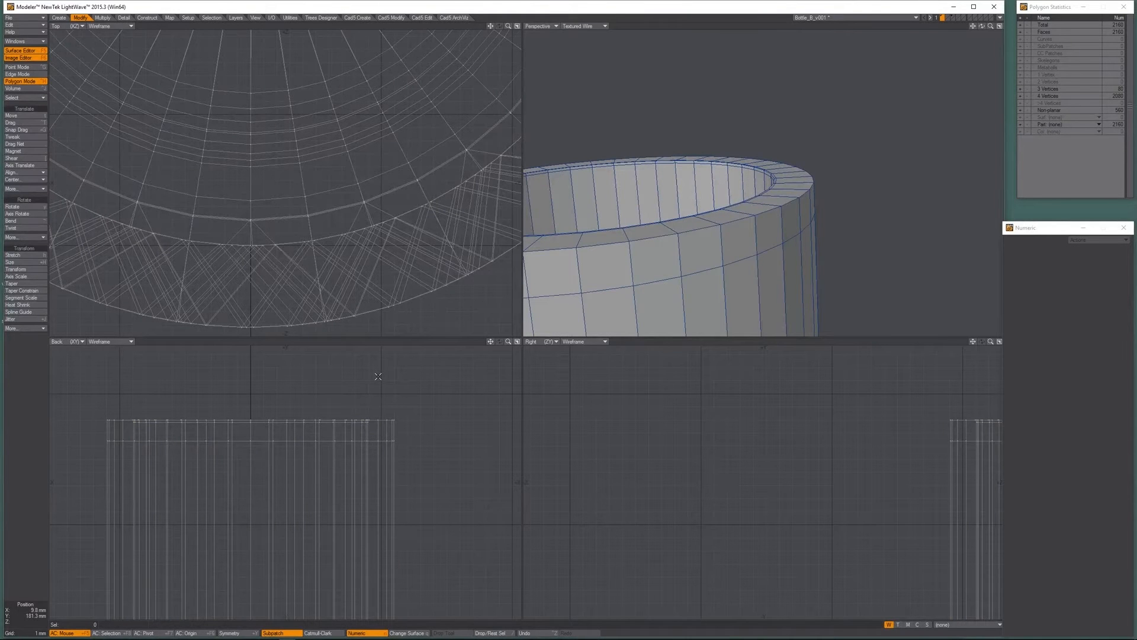
Examine the smoothness of the mouth rim with subpatches turned on, and turn them off again.
{"action": "key", "text": "Tab"}
{"action": "key", "text": "comma"}
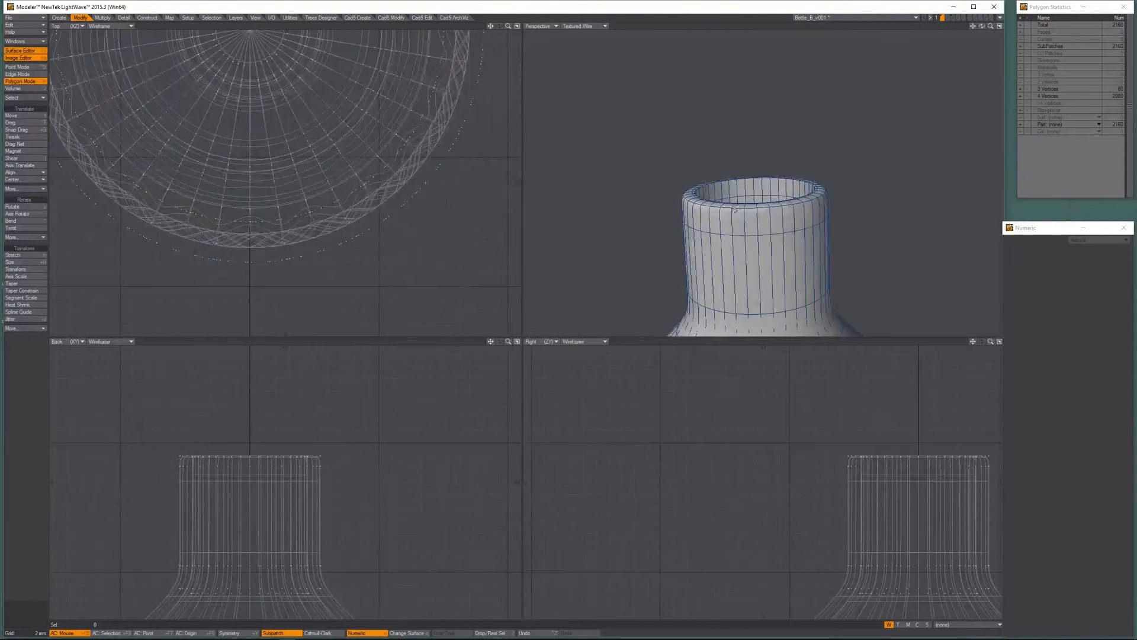
{"action": "key", "text": "period"}
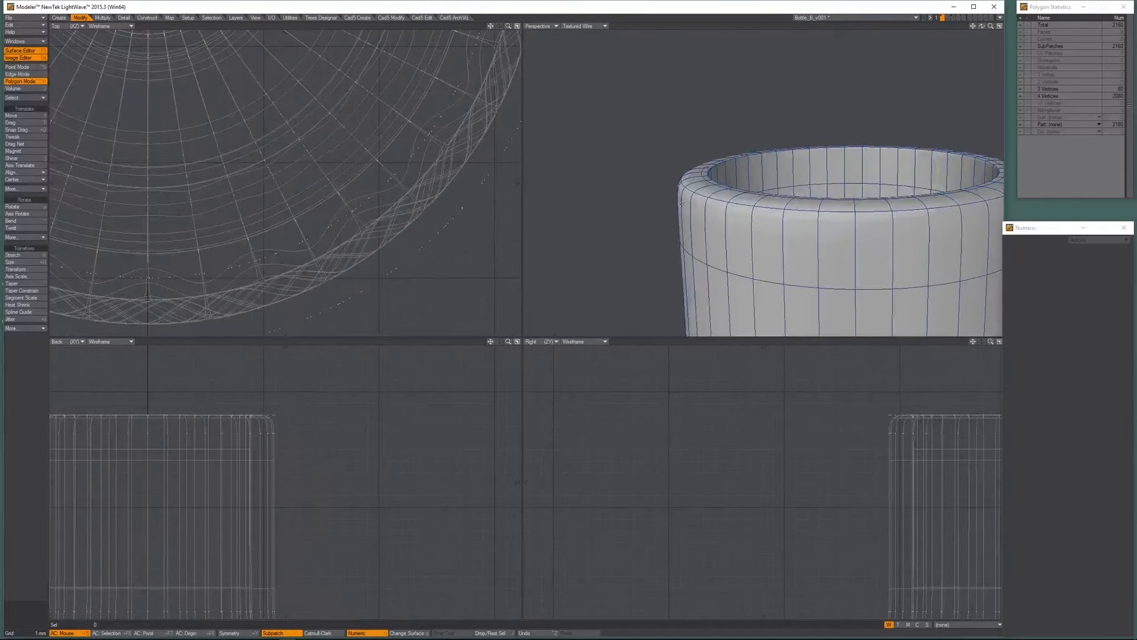
{"action": "key", "text": "Tab"}
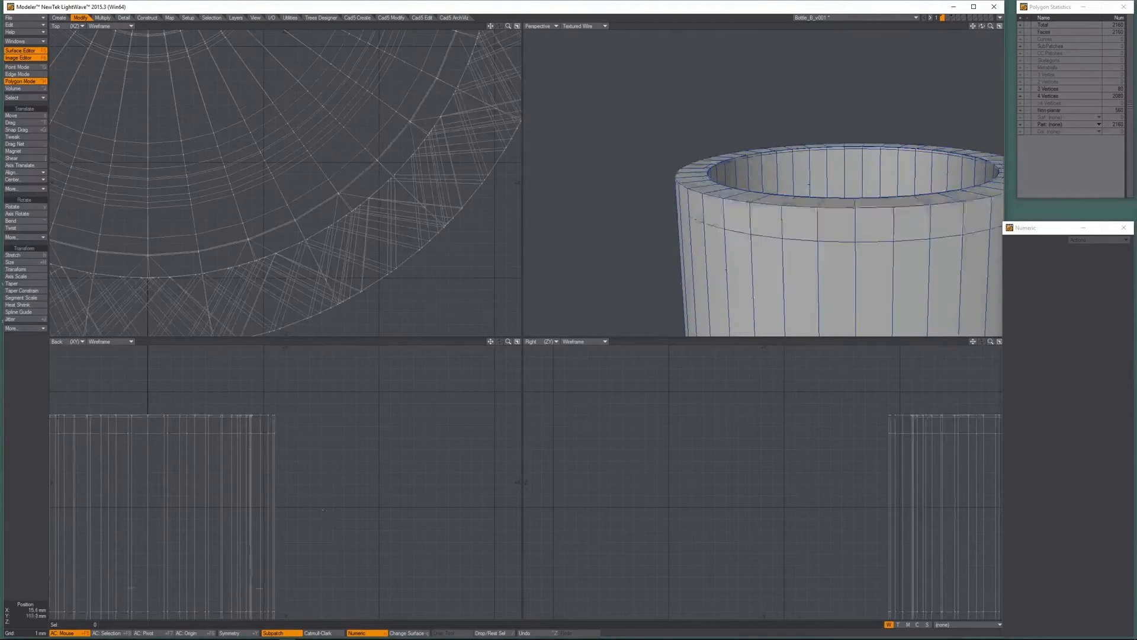
Try a second horizontal knife cut around the outer neck wall at Y 175 mm, preview it with subpatches, and undo it.
{"action": "left_click_drag", "start_coordinate": [273, 460], "coordinate": [390, 461], "text": "alt"}
{"action": "left_click_drag", "start_coordinate": [605, 243], "coordinate": [626, 249]}
{"action": "key", "text": "ctrl+l"}
{"action": "key", "text": "shift+k"}
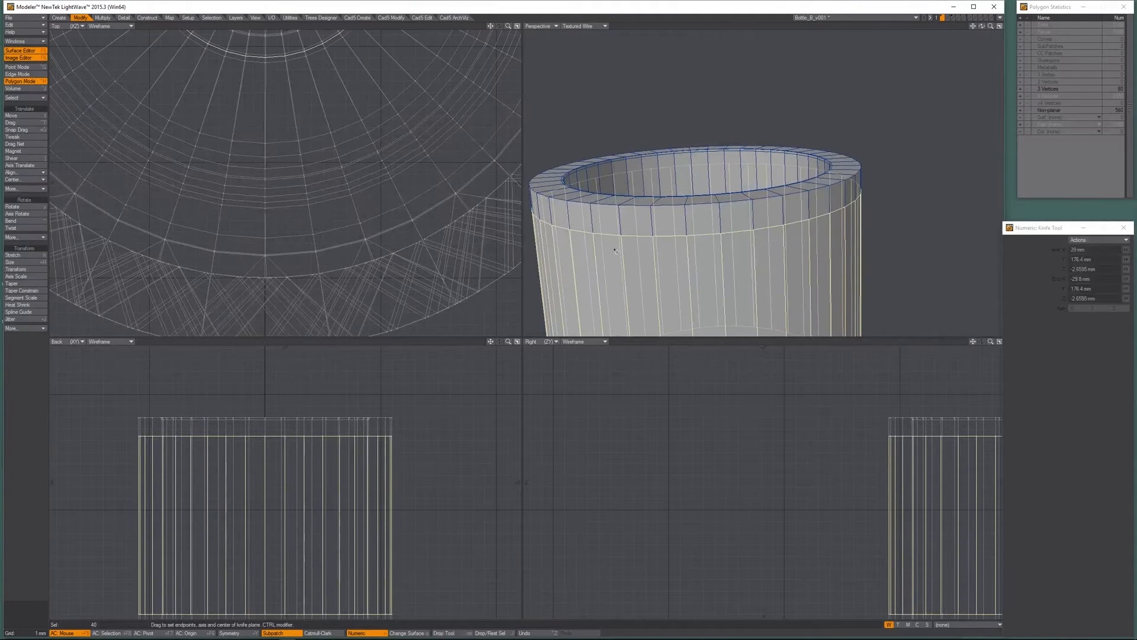
{"action": "key", "text": "n"}
{"action": "left_click_drag", "start_coordinate": [220, 460], "coordinate": [223, 452]}
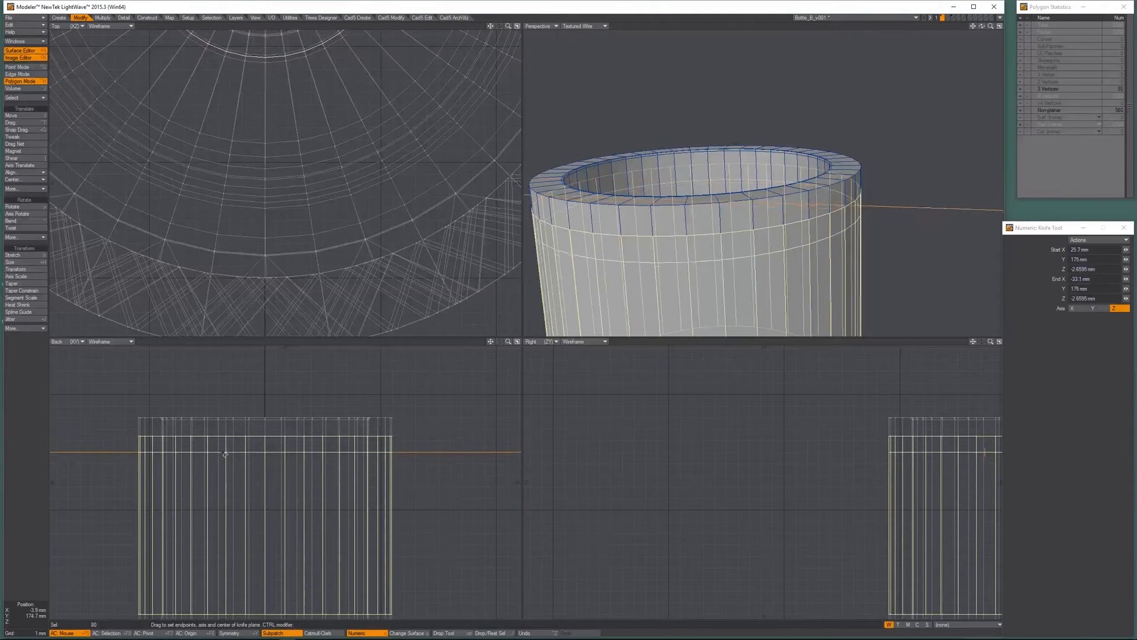
{"action": "key", "text": "space"}
{"action": "key", "text": "slash"}
{"action": "key", "text": "Tab"}
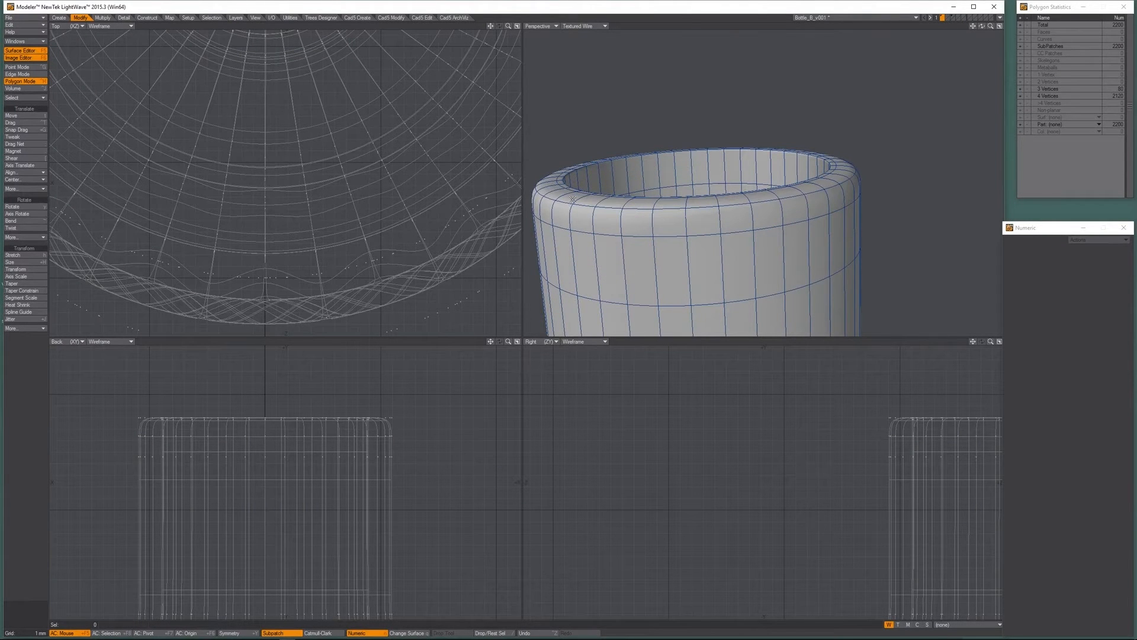
{"action": "key", "text": "Tab"}
{"action": "key", "text": "ctrl+z"}
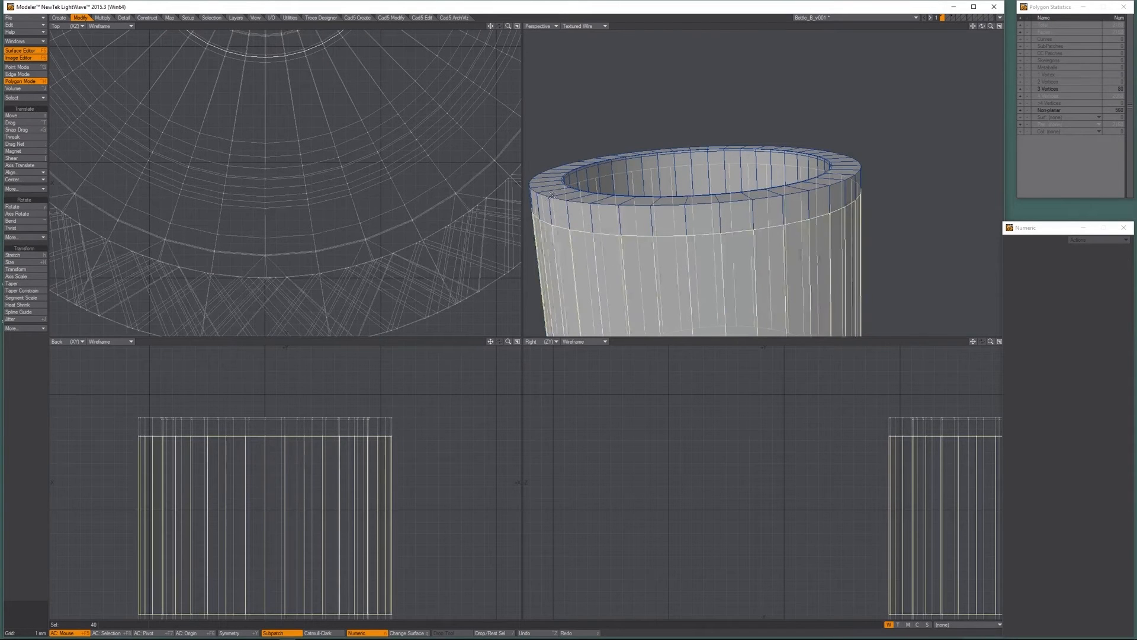
Select the ring of polygons on the flat top of the mouth rim and split it with Band Saw Pro at 50%.
{"action": "key", "text": "slash"}
{"action": "mouse_move", "coordinate": [545, 180]}
{"action": "left_mouse_down"}
{"action": "mouse_move", "coordinate": [557, 209]}
{"action": "mouse_move", "coordinate": [577, 214]}
{"action": "left_mouse_up"}
{"action": "key", "text": "l"}
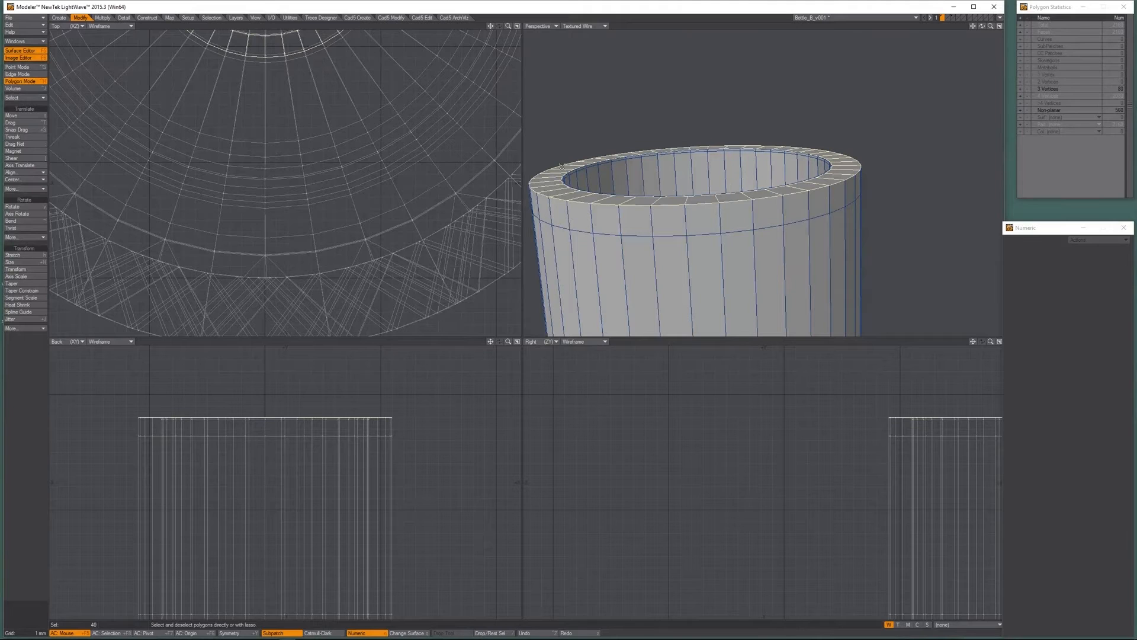
{"action": "left_click", "coordinate": [103, 18]}
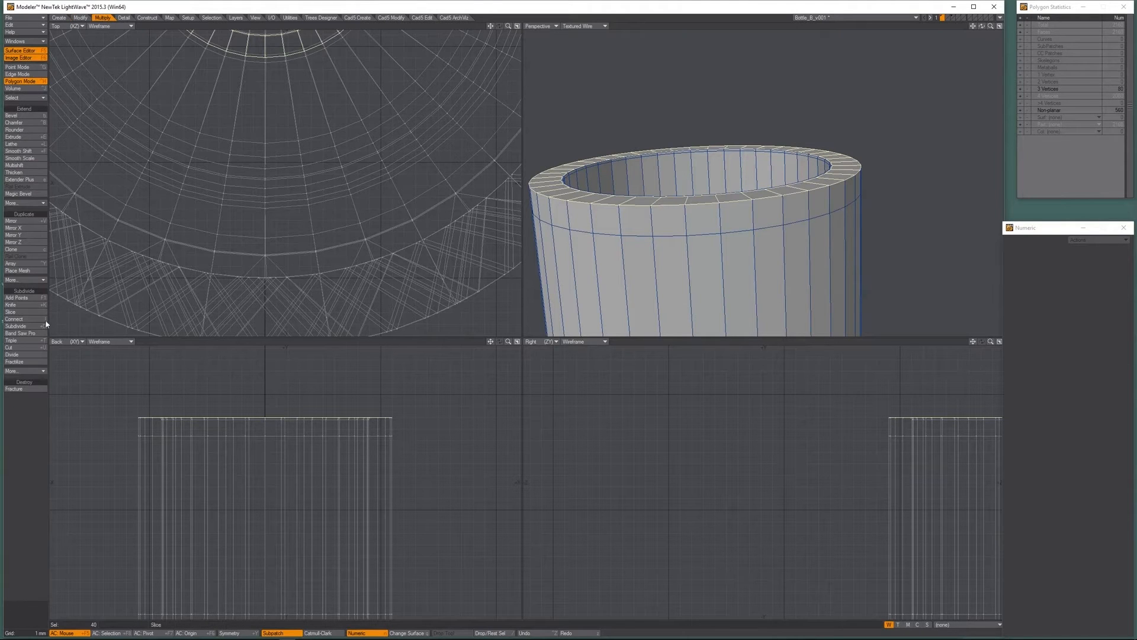
{"action": "left_click", "coordinate": [35, 333]}
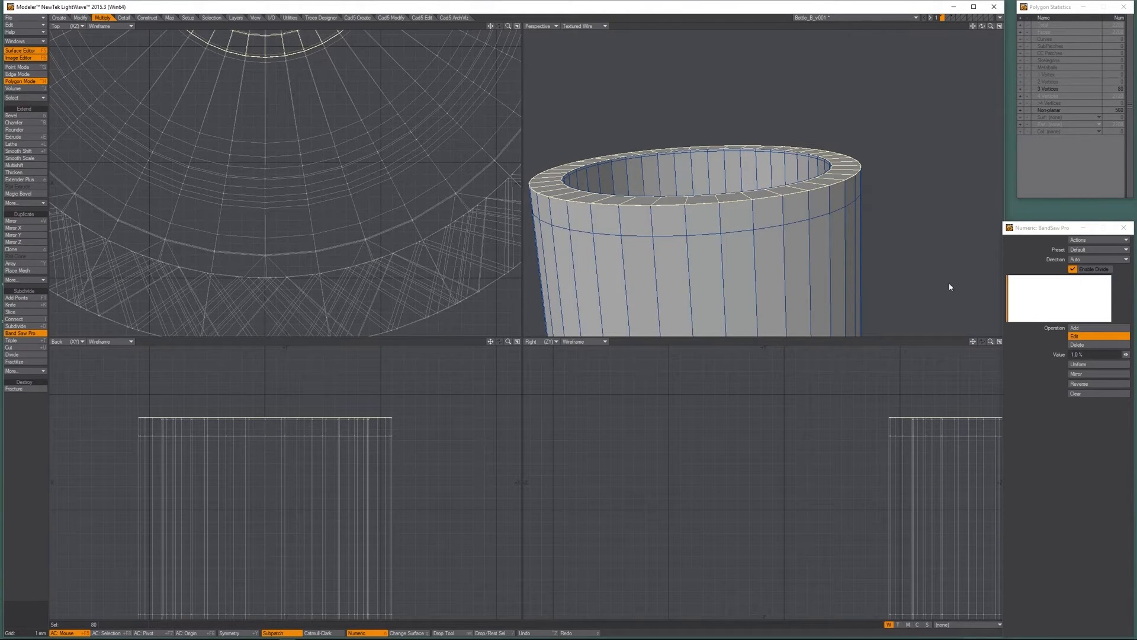
{"action": "left_click_drag", "start_coordinate": [728, 201], "coordinate": [818, 189], "text": "alt"}
{"action": "left_click_drag", "start_coordinate": [818, 189], "coordinate": [847, 188], "text": "ctrl+alt"}
{"action": "left_click", "coordinate": [1090, 354]}
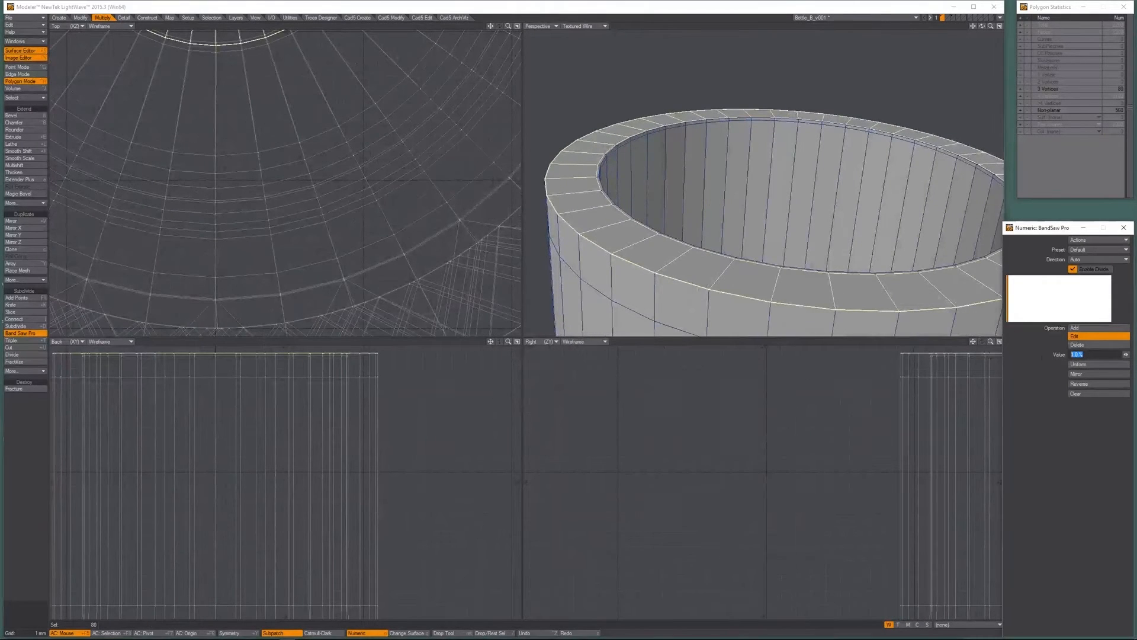
{"action": "type", "text": "50"}
{"action": "key", "text": "Return"}
{"action": "key", "text": "Return"}
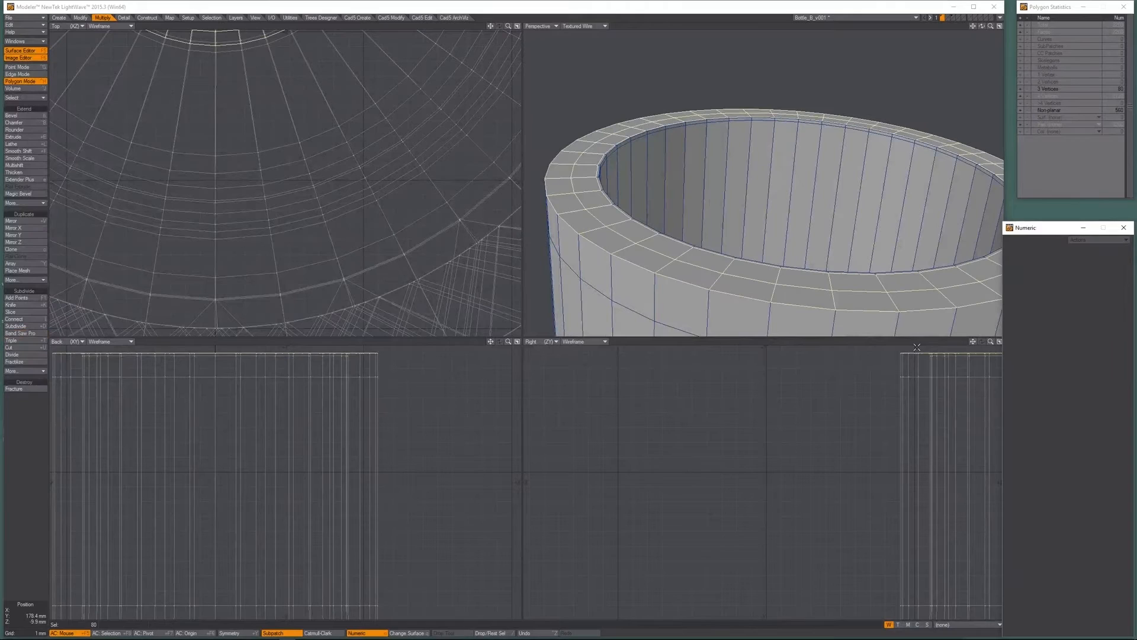
Preview the split top face of the mouth rim with subpatches on, and turn them off again.
{"action": "key", "text": "slash"}
{"action": "key", "text": "Tab"}
{"action": "left_click_drag", "start_coordinate": [782, 213], "coordinate": [669, 209], "text": "ctrl+alt"}
{"action": "key", "text": "Tab"}
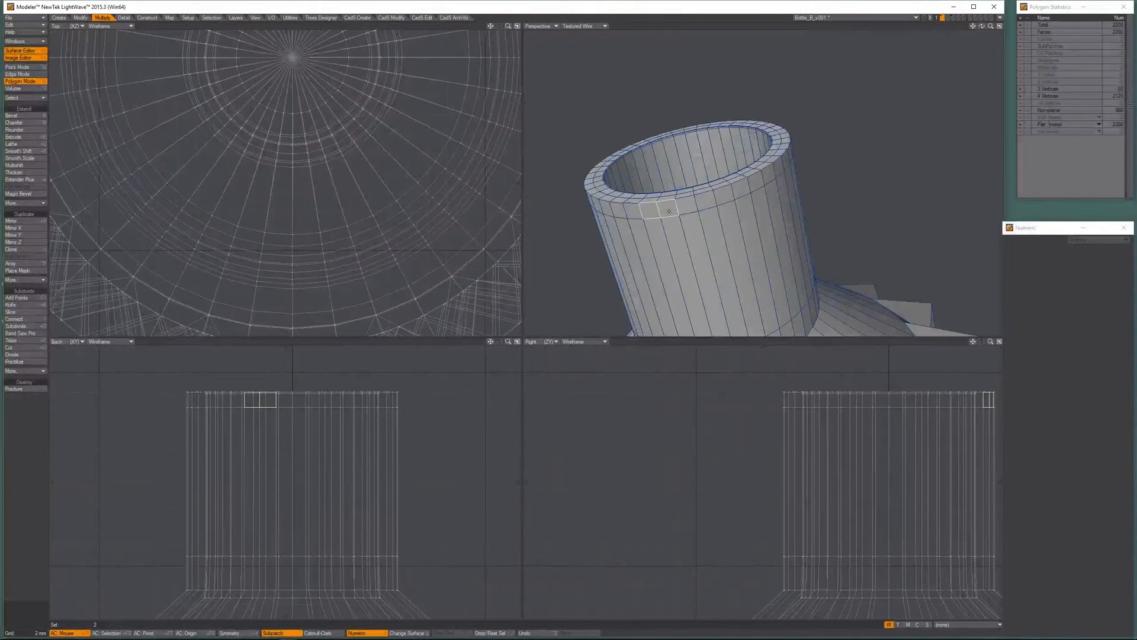
Select the narrow outer polygon ring just below the mouth rim and Smooth Shift it outward into a lip, with subpatches turned on.
{"action": "key", "text": "l"}
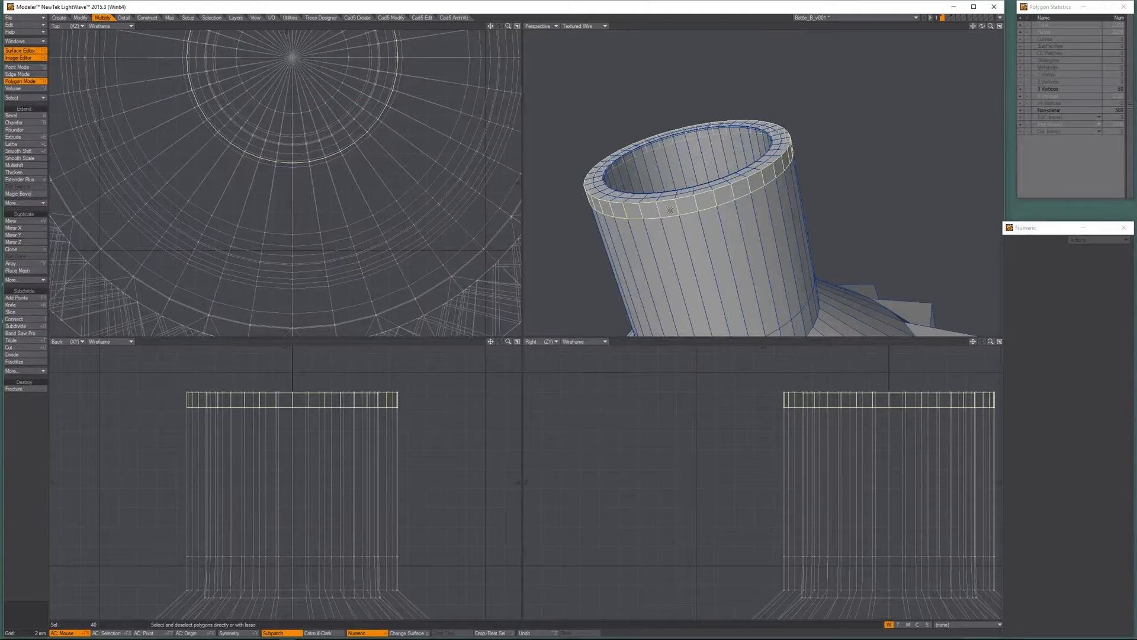
{"action": "key", "text": "shift+f"}
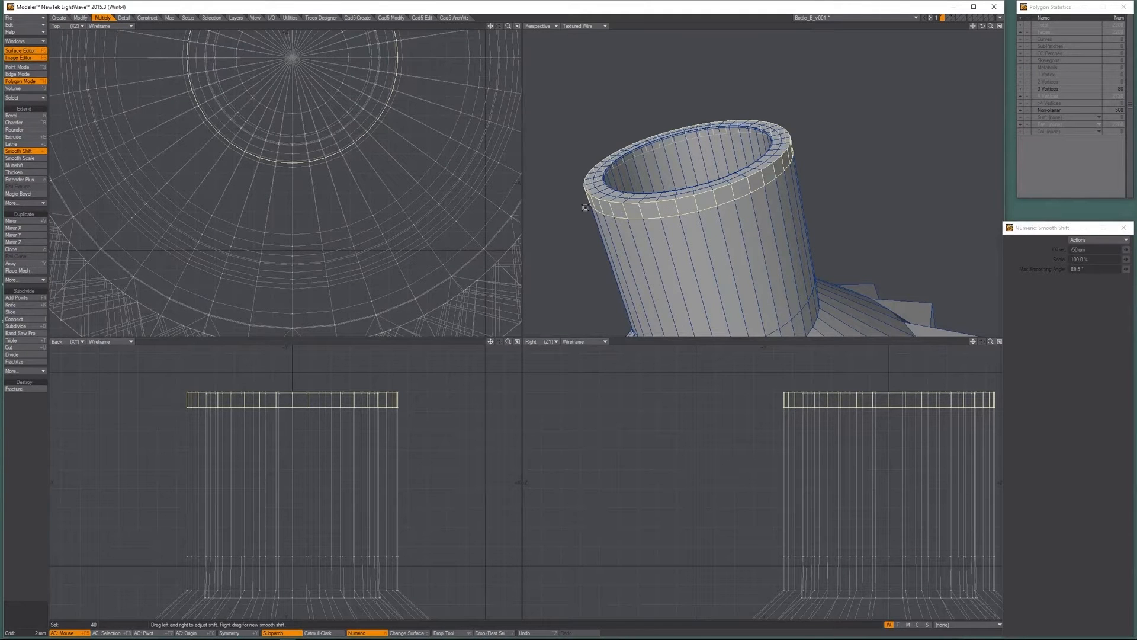
{"action": "left_click_drag", "start_coordinate": [573, 209], "coordinate": [572, 214]}
{"action": "key", "text": "space"}
{"action": "key", "text": "slash"}
{"action": "key", "text": "Tab"}
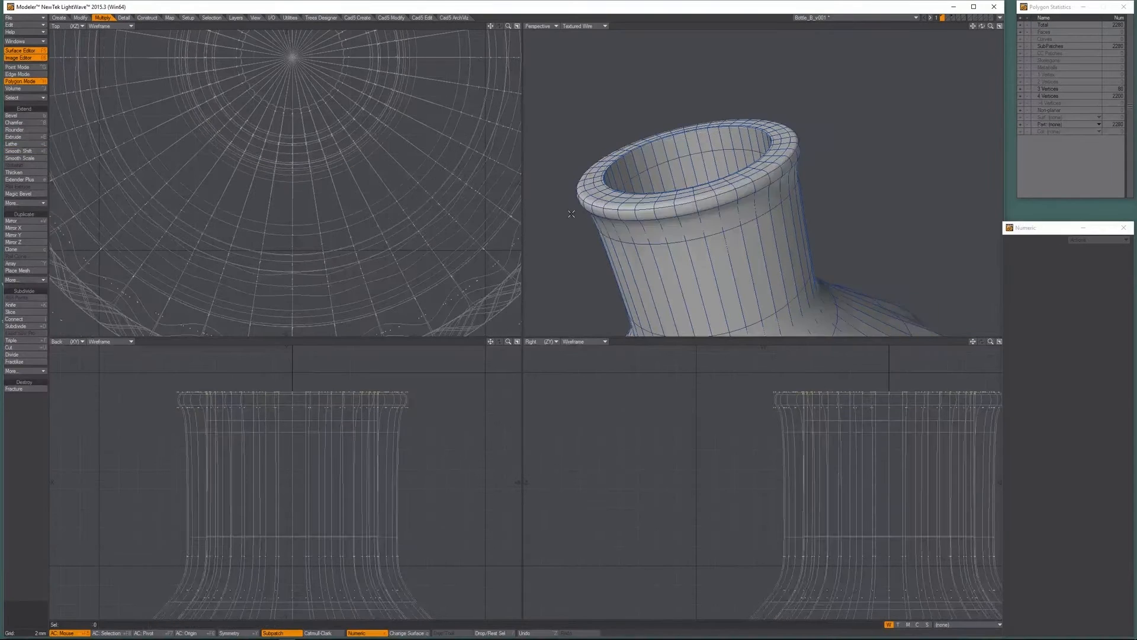
Examine the underside of the new lip with subpatches on and off.
{"action": "left_click_drag", "start_coordinate": [723, 250], "coordinate": [721, 191], "text": "alt"}
{"action": "key", "text": "Tab"}
{"action": "scroll", "coordinate": [626, 114], "scroll_direction": "up", "scroll_amount": 2}
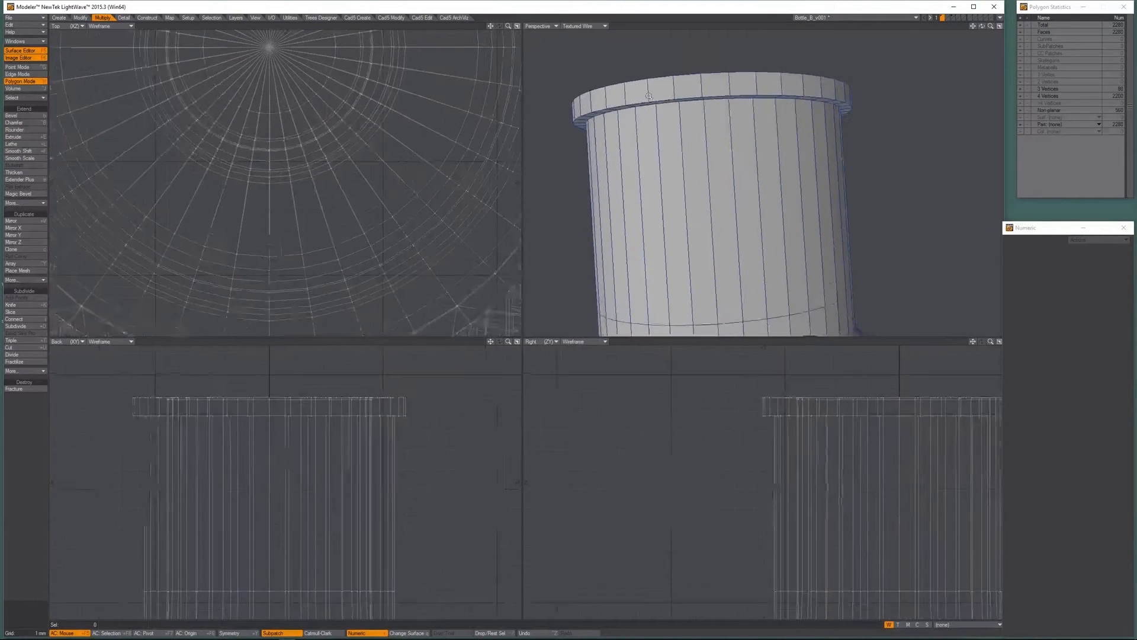
{"action": "key", "text": "Tab"}
{"action": "key", "text": "Tab"}
Select the outer neck wall polygon ring, knife it horizontally just below the lip at Y 175.9 mm, and turn subpatches on.
{"action": "left_click_drag", "start_coordinate": [607, 133], "coordinate": [605, 123]}
{"action": "key", "text": "ctrl+l"}
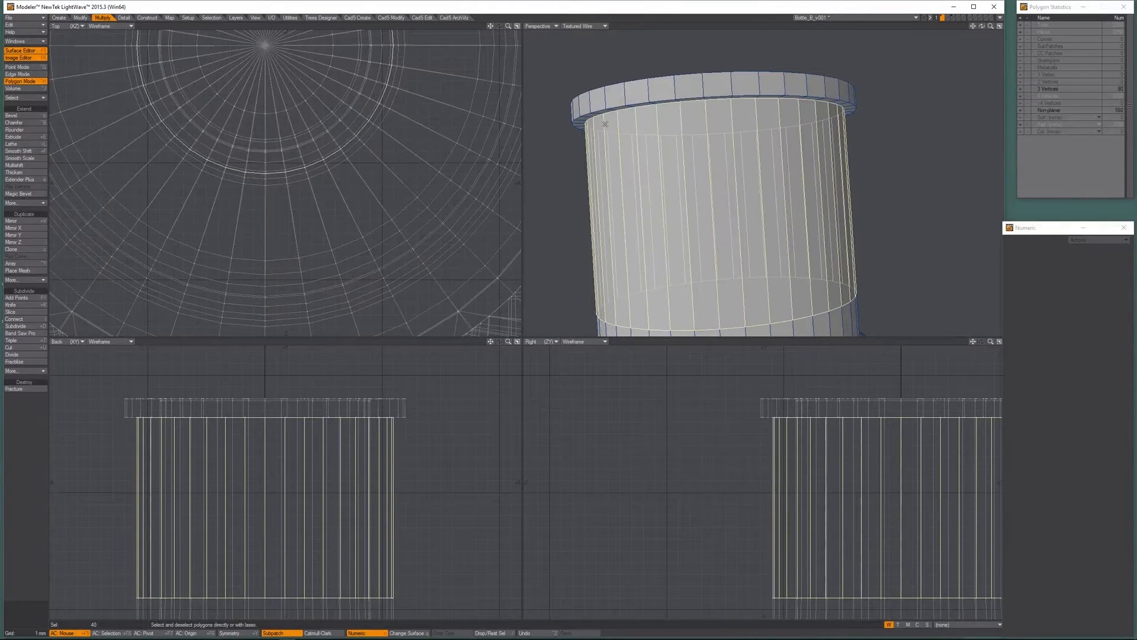
{"action": "key", "text": "shift+k"}
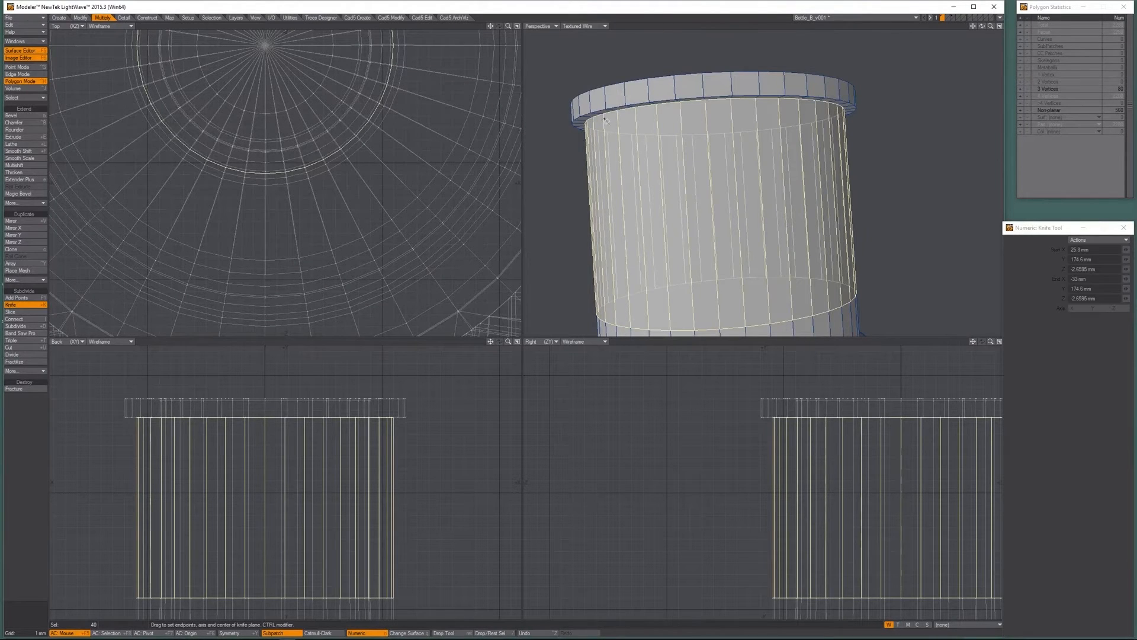
{"action": "left_click", "coordinate": [239, 420]}
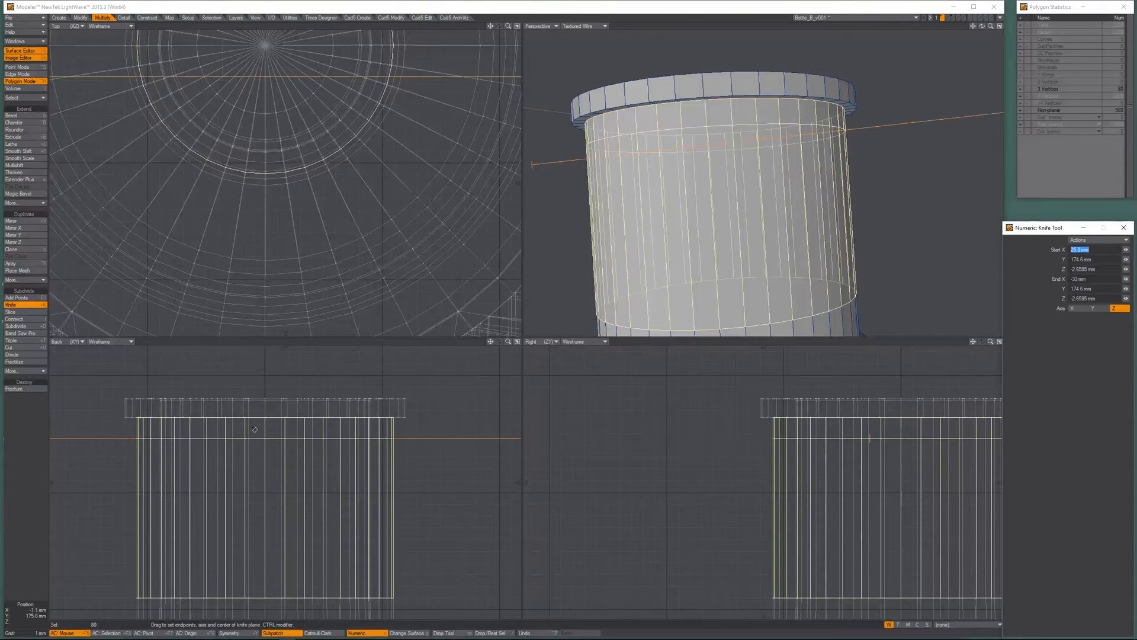
{"action": "left_click_drag", "start_coordinate": [268, 427], "coordinate": [269, 425]}
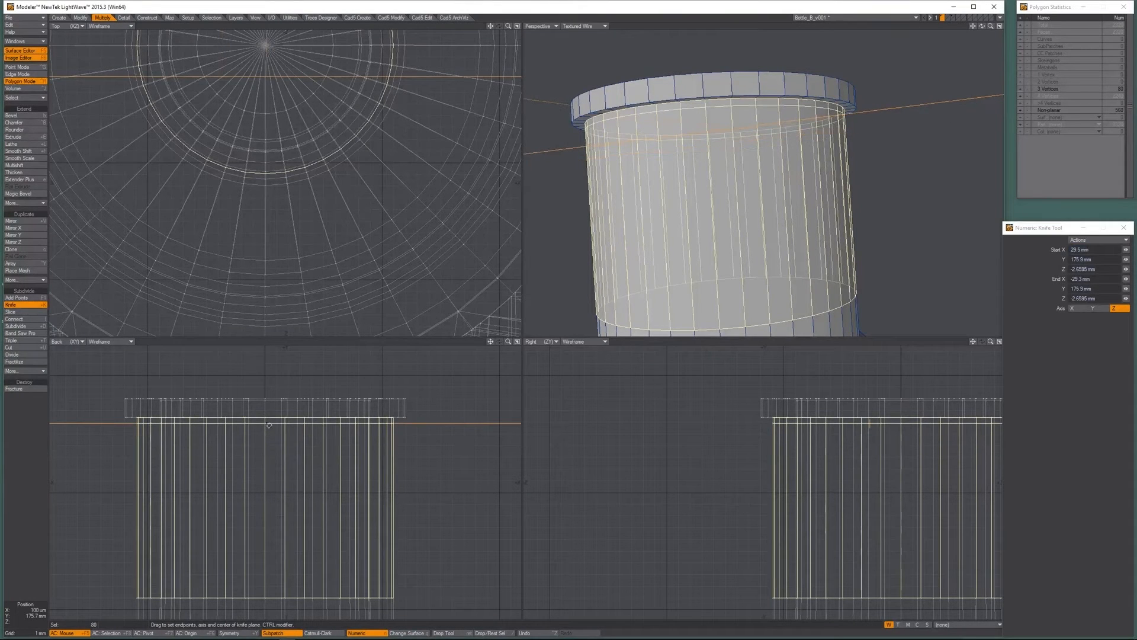
{"action": "key", "text": "Return"}
{"action": "key", "text": "slash"}
{"action": "key", "text": "Tab"}
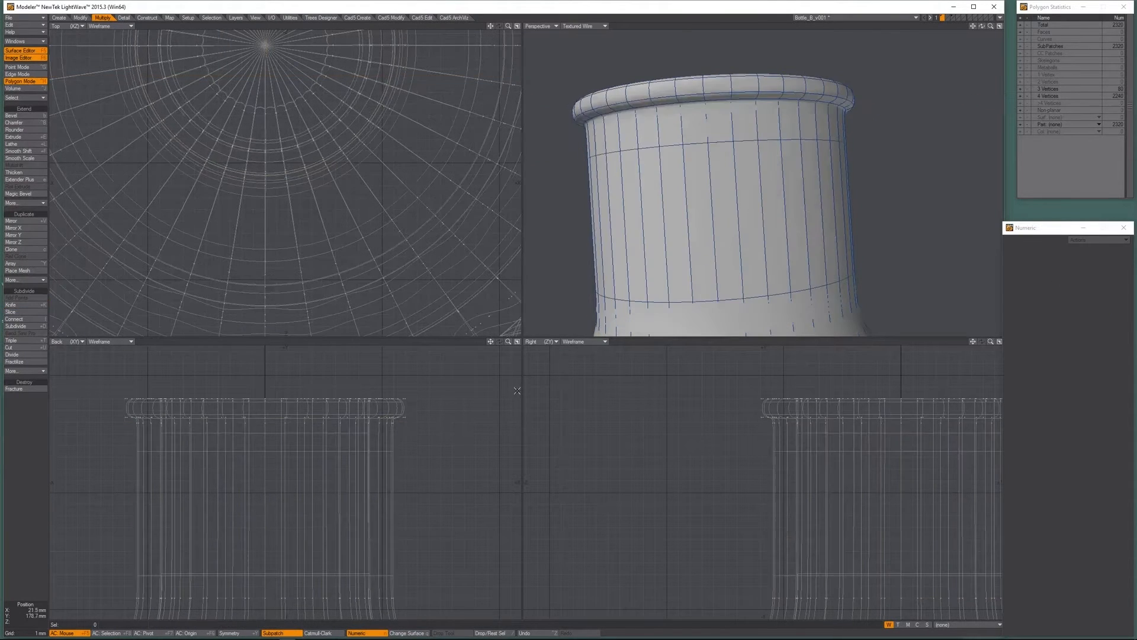
Select the ring of points around the lip's lower edge and move them down to make the lip taller.
{"action": "left_click_drag", "start_coordinate": [656, 178], "coordinate": [365, 439], "text": "ctrl+alt"}
{"action": "left_click_drag", "start_coordinate": [285, 501], "coordinate": [279, 494], "text": "ctrl+alt"}
{"action": "key", "text": "ctrl+g"}
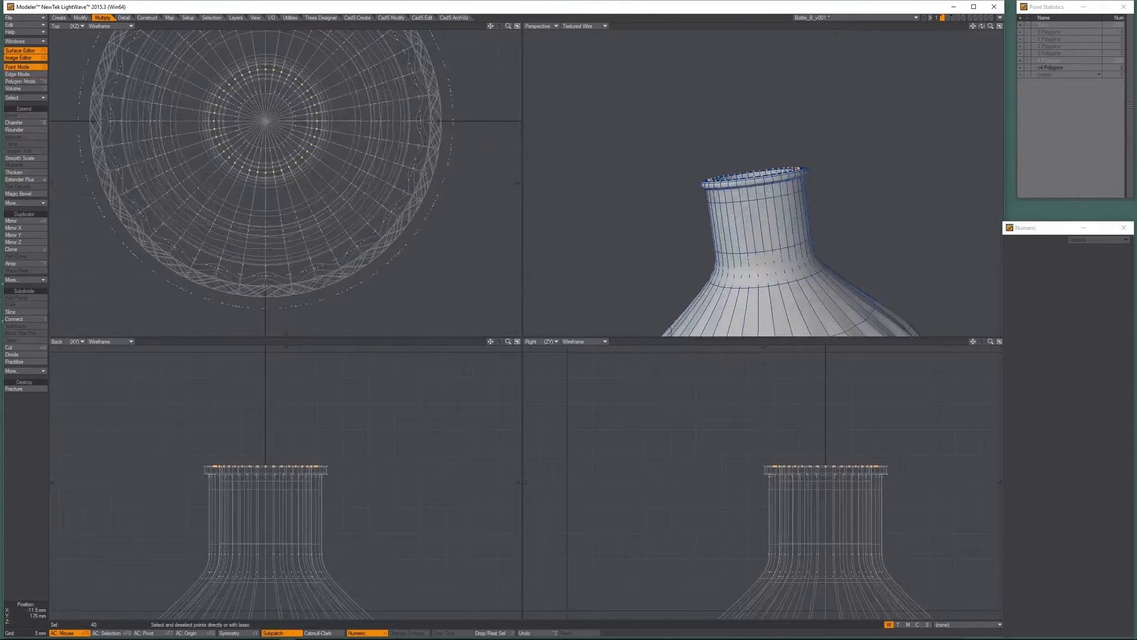
{"action": "right_click_drag", "start_coordinate": [203, 470], "coordinate": [378, 510]}
{"action": "mouse_move", "coordinate": [337, 473]}
{"action": "right_mouse_down"}
{"action": "mouse_move", "coordinate": [183, 478]}
{"action": "mouse_move", "coordinate": [202, 471]}
{"action": "right_mouse_up"}
{"action": "key", "text": "t"}
{"action": "left_click_drag", "start_coordinate": [266, 484], "coordinate": [267, 499]}
{"action": "key", "text": "space"}
{"action": "left_click", "coordinate": [609, 325]}
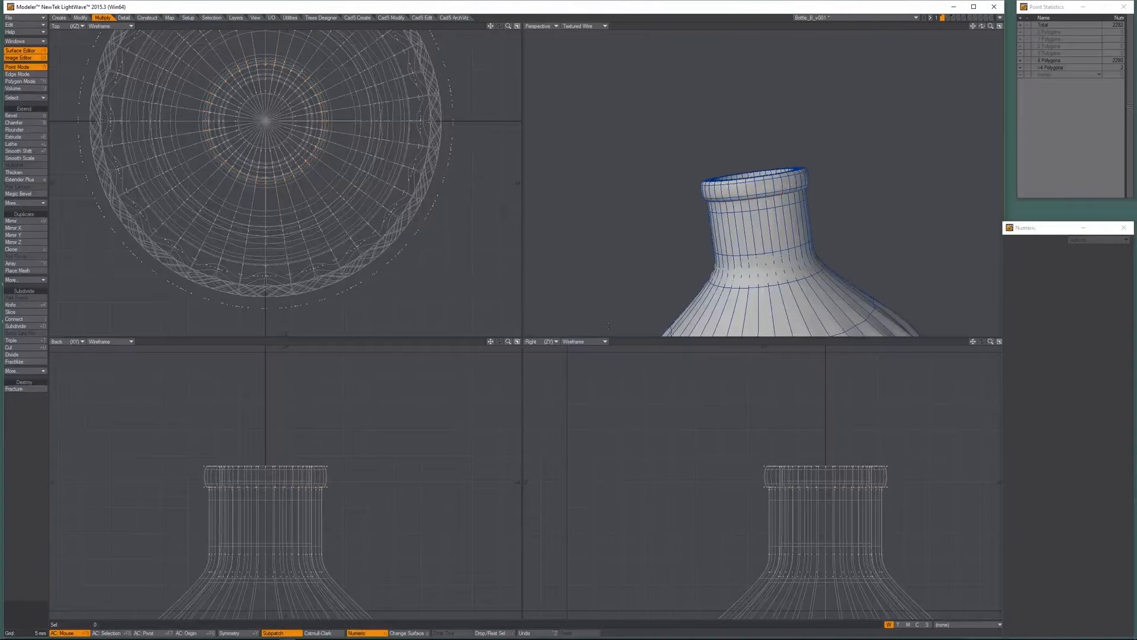
Examine the finished lip, mouth opening and shoulder in a textured perspective view without wireframe.
{"action": "key", "text": "a"}
{"action": "left_click_drag", "start_coordinate": [753, 134], "coordinate": [800, 145], "text": "alt"}
{"action": "key", "text": "space"}
{"action": "key", "text": "space"}
{"action": "key", "text": "KP_5"}
{"action": "key", "text": "a"}
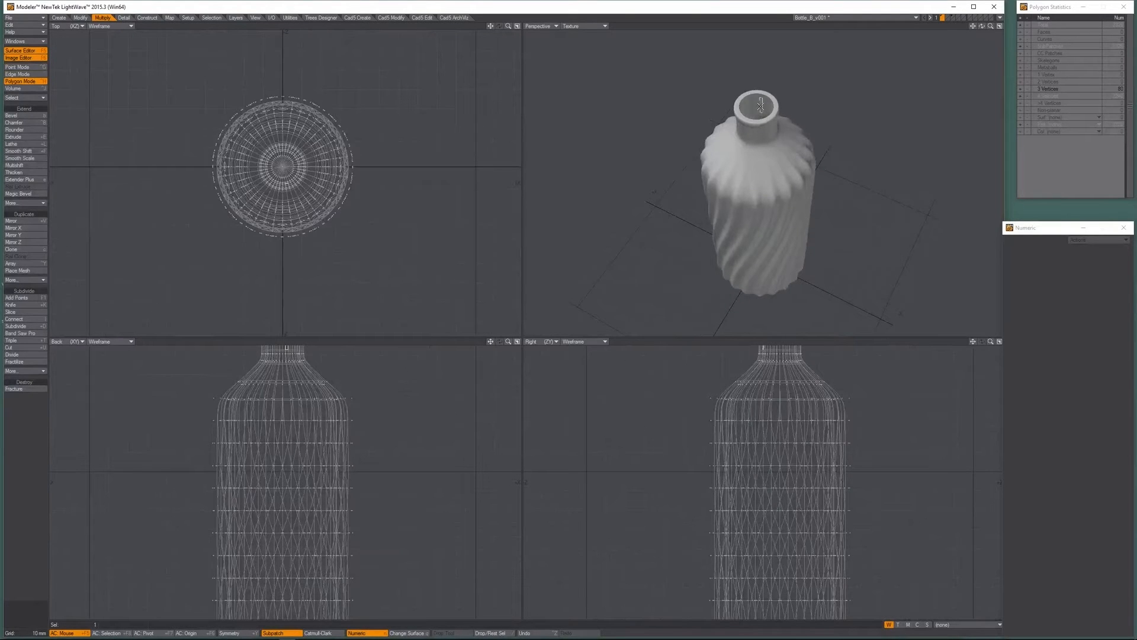
{"action": "left_click_drag", "start_coordinate": [761, 106], "coordinate": [696, 110], "text": "ctrl+alt"}
{"action": "left_click", "coordinate": [693, 219]}
{"action": "left_click", "coordinate": [693, 219]}
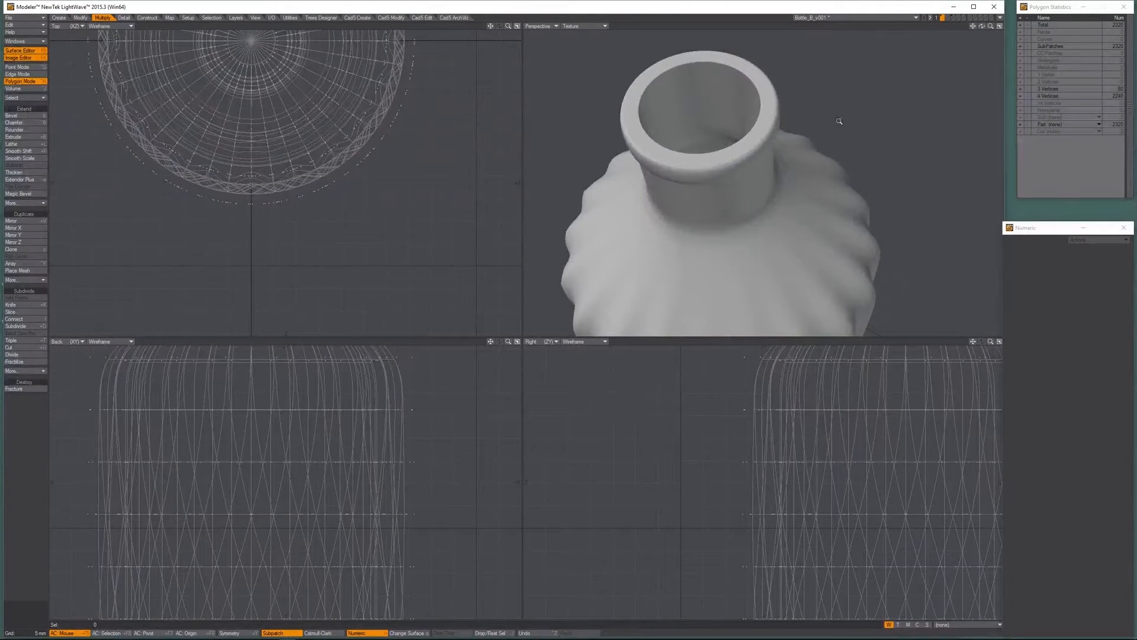
{"action": "left_click_drag", "start_coordinate": [840, 121], "coordinate": [801, 97], "text": "ctrl+alt"}
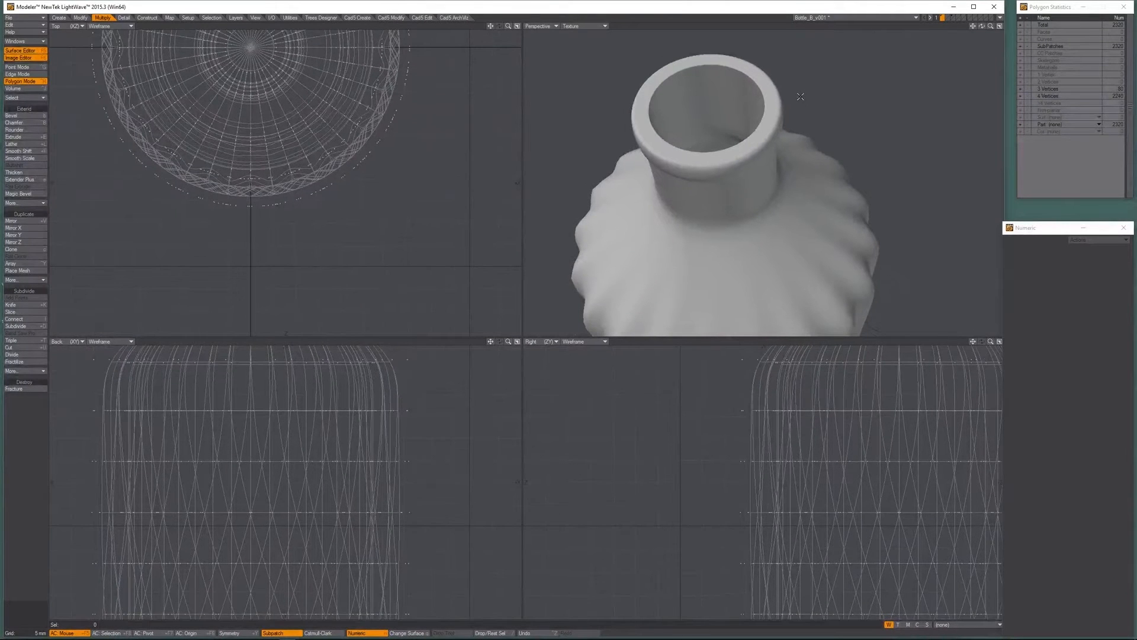
Switch to the second layer containing the liquid mesh and rename it Liquid.
{"action": "left_click", "coordinate": [953, 17]}
{"action": "left_click", "coordinate": [953, 18]}
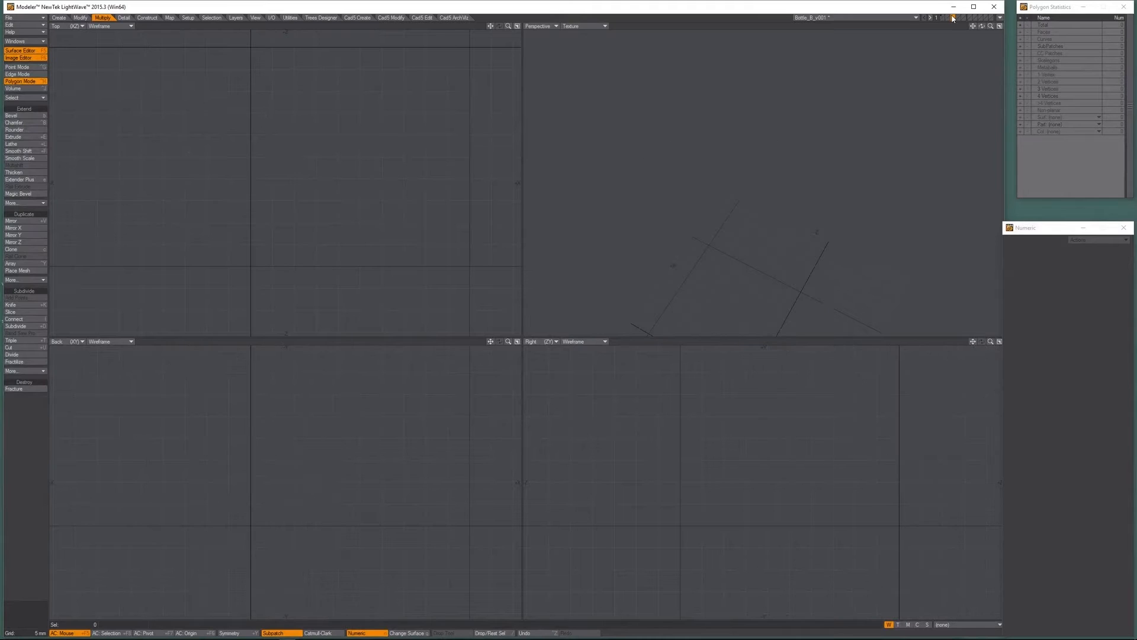
{"action": "left_click", "coordinate": [952, 17]}
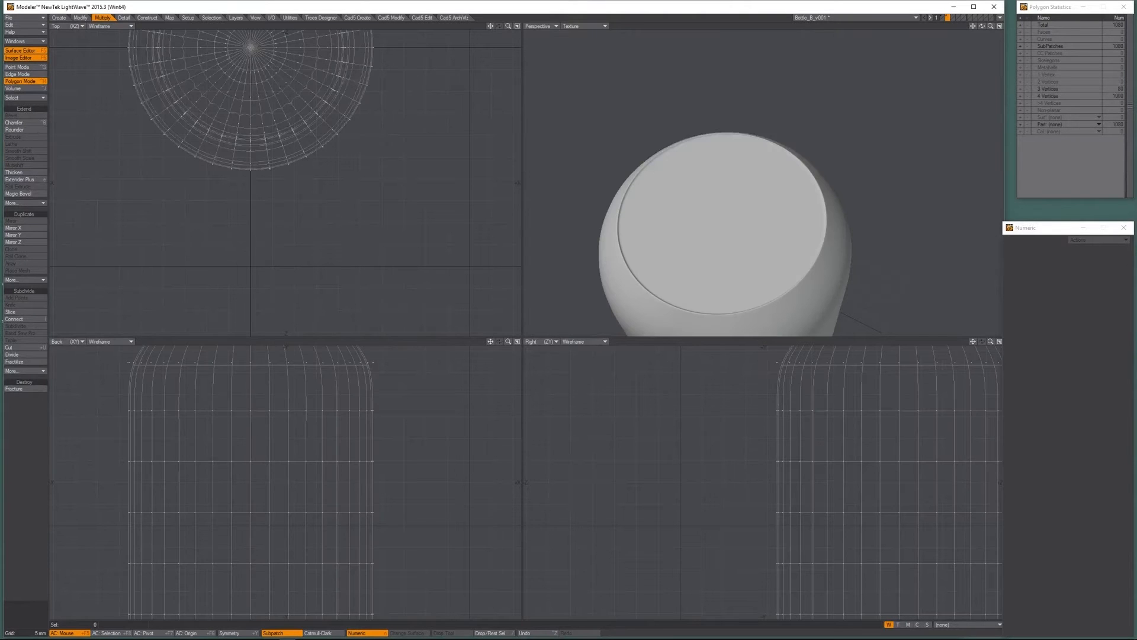
{"action": "key", "text": "F7"}
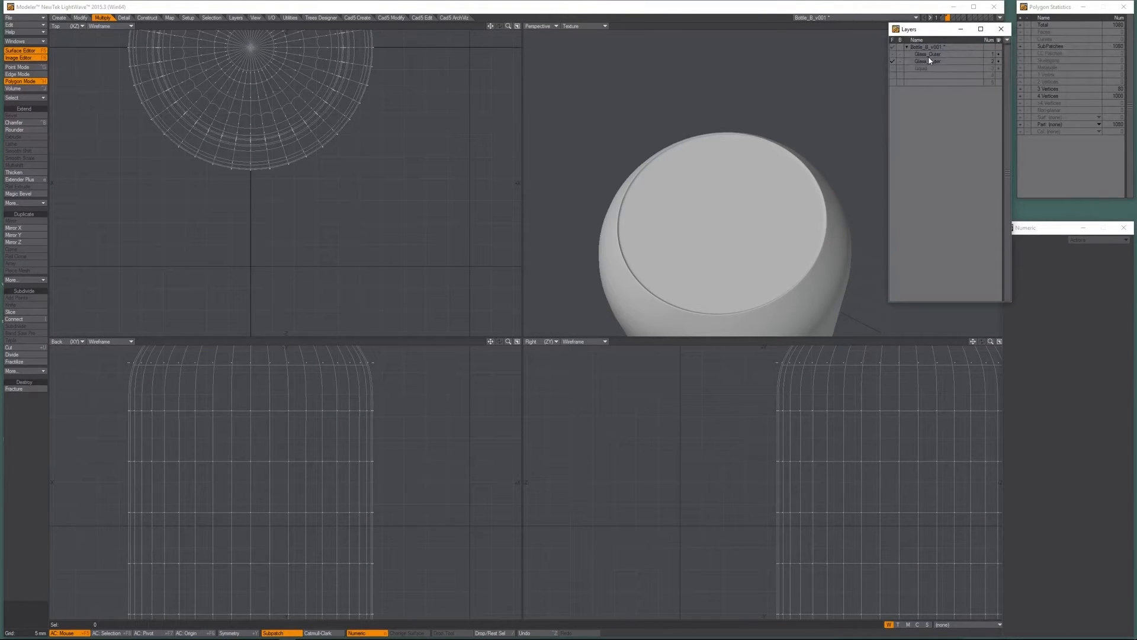
{"action": "double_click", "coordinate": [928, 61]}
{"action": "type", "text": "Liquid"}
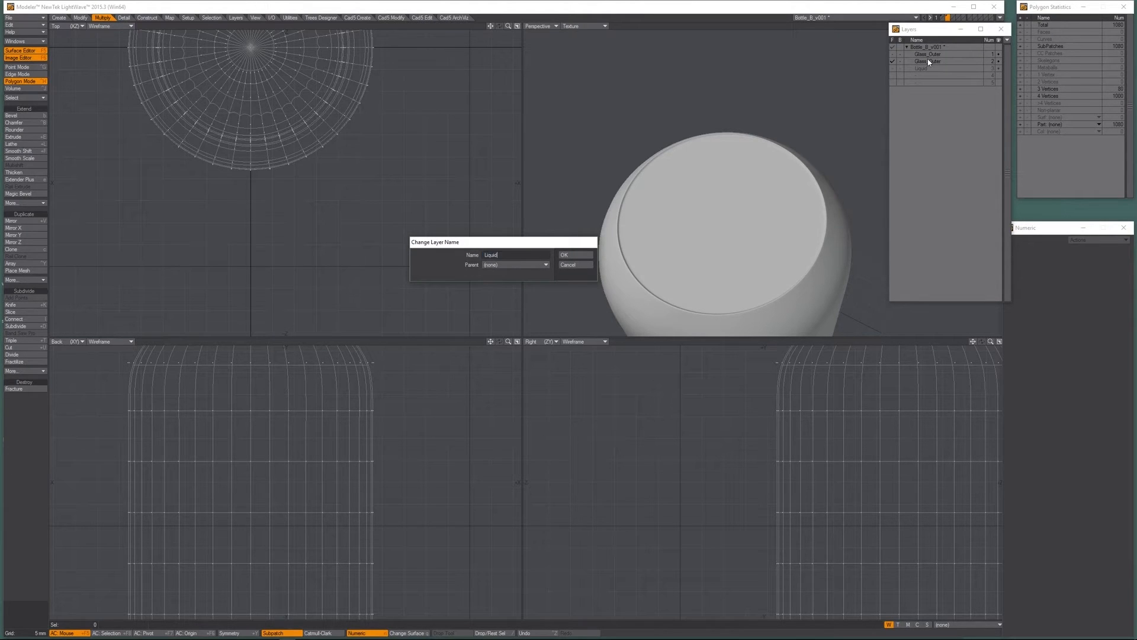
{"action": "key", "text": "Return"}
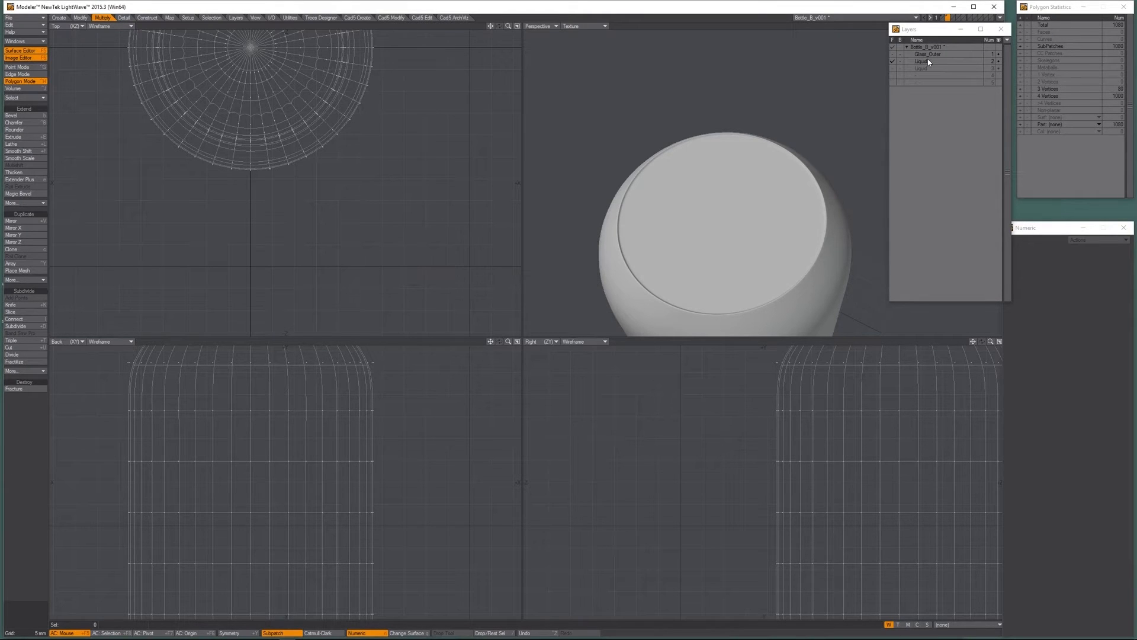
{"action": "left_click_drag", "start_coordinate": [932, 30], "coordinate": [1136, 10]}
Show the glass and liquid layers together, examine the whole bottle, and save the object.
{"action": "key", "text": "a"}
{"action": "left_click_drag", "start_coordinate": [770, 118], "coordinate": [741, 68], "text": "alt"}
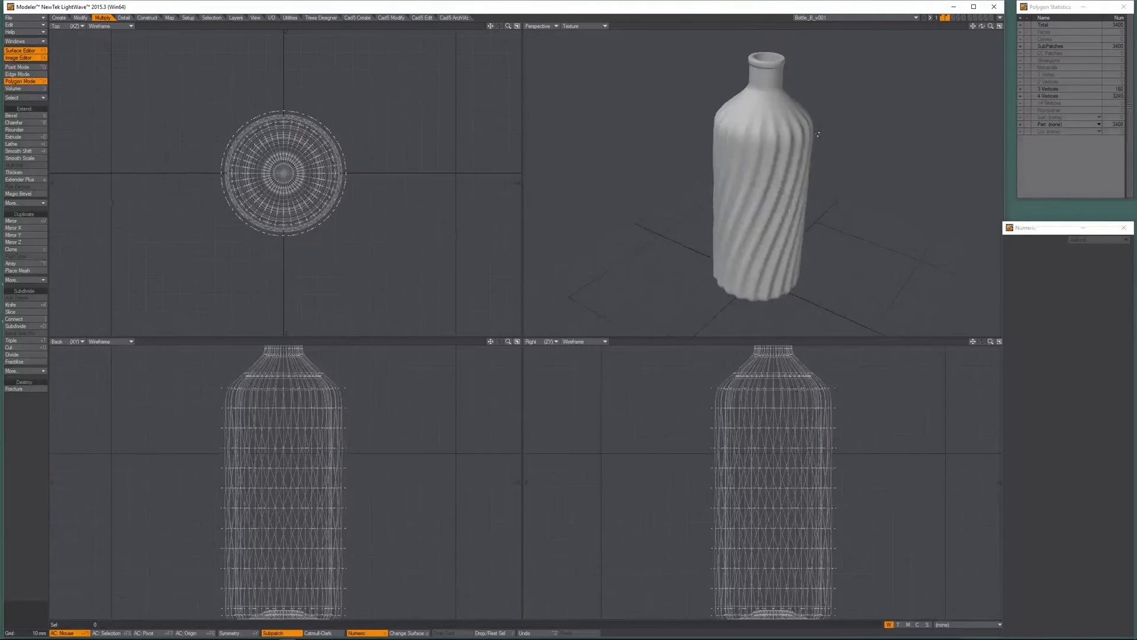
{"action": "left_click_drag", "start_coordinate": [819, 135], "coordinate": [748, 98], "text": "alt"}
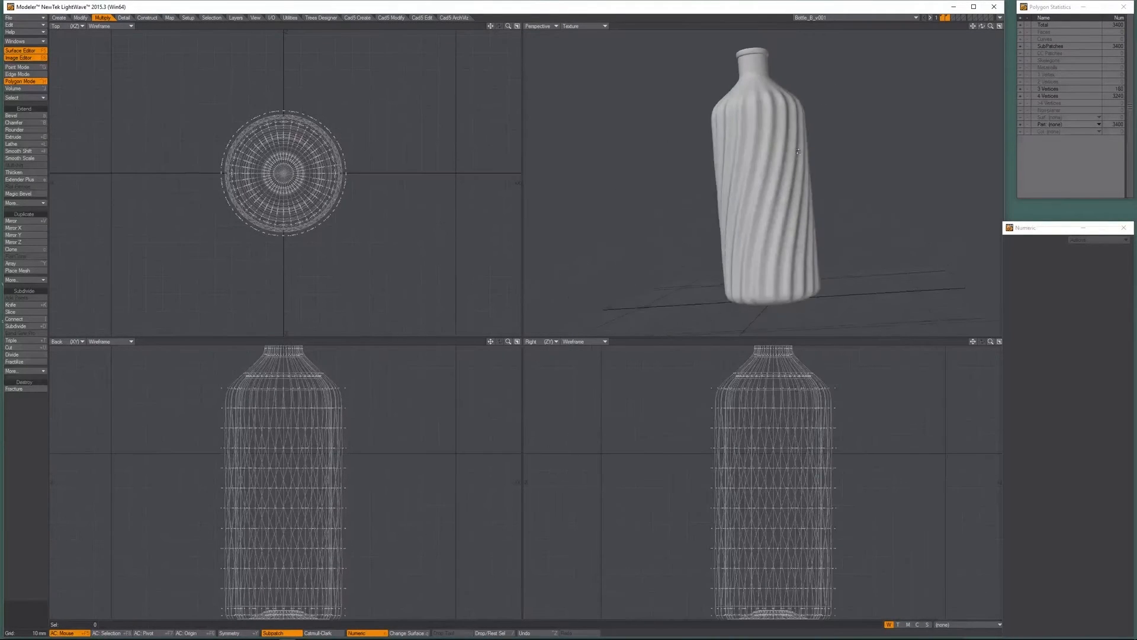
{"action": "key", "text": "a"}
{"action": "left_click_drag", "start_coordinate": [298, 584], "coordinate": [506, 611], "text": "ctrl+alt"}
{"action": "key", "text": "a"}
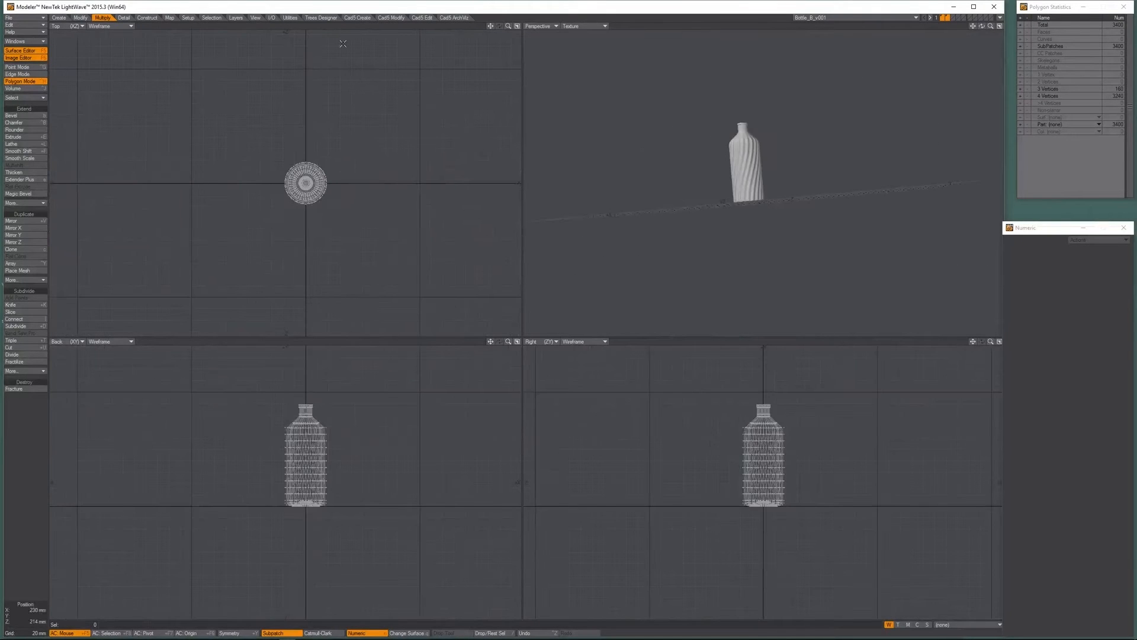
Create a new object and make a flat box 1 m wide and 1 m deep, centred at 0 on all axes.
{"action": "left_click", "coordinate": [17, 17]}
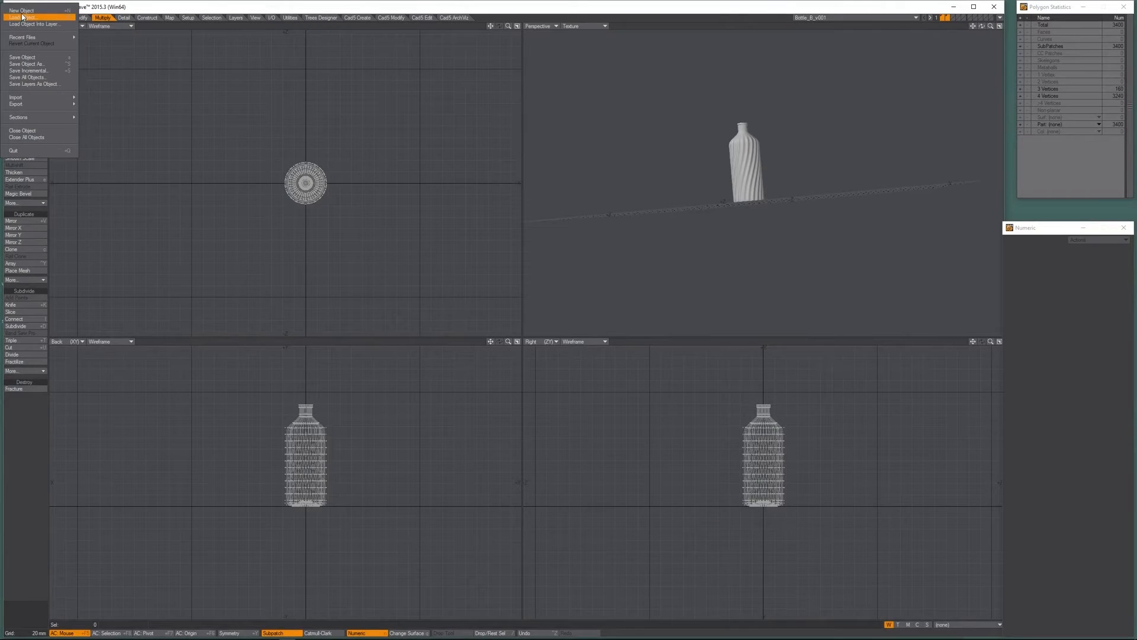
{"action": "left_click", "coordinate": [22, 10]}
{"action": "key", "text": "shift+x"}
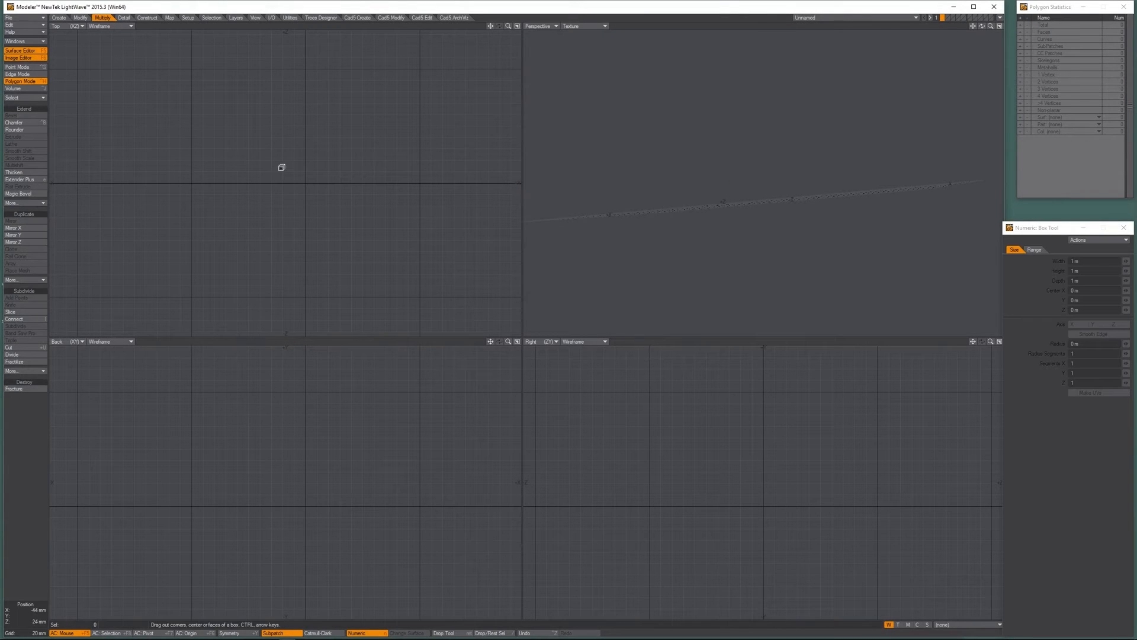
{"action": "left_click_drag", "start_coordinate": [298, 117], "coordinate": [77, 118], "text": "ctrl+alt"}
{"action": "left_click_drag", "start_coordinate": [278, 143], "coordinate": [305, 181], "text": "alt"}
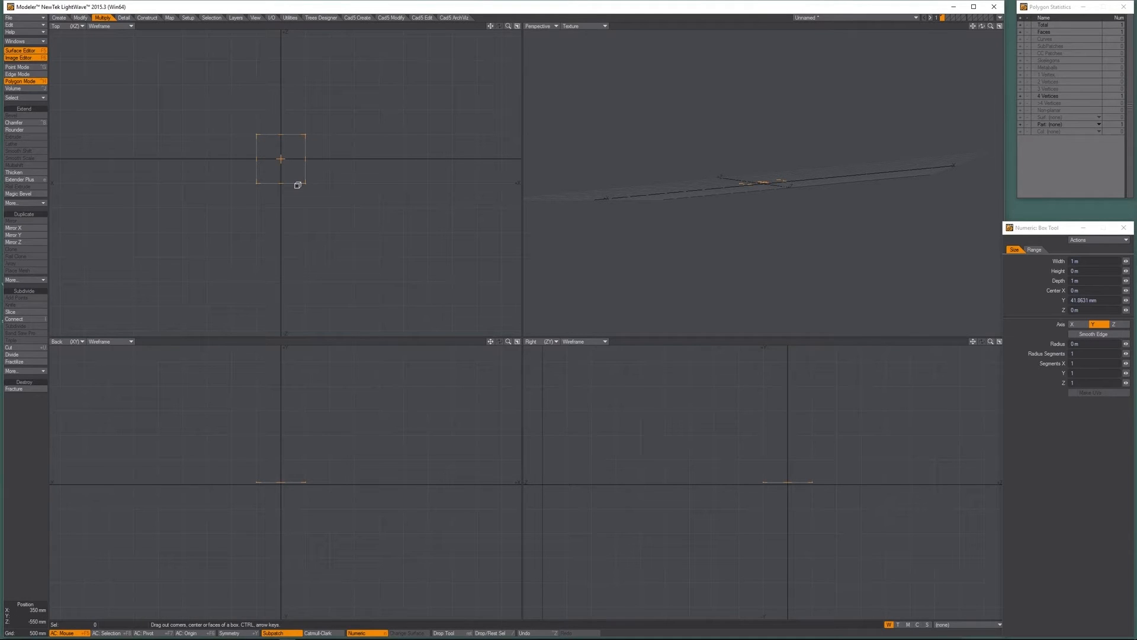
{"action": "left_click", "coordinate": [1110, 300]}
{"action": "type", "text": "0"}
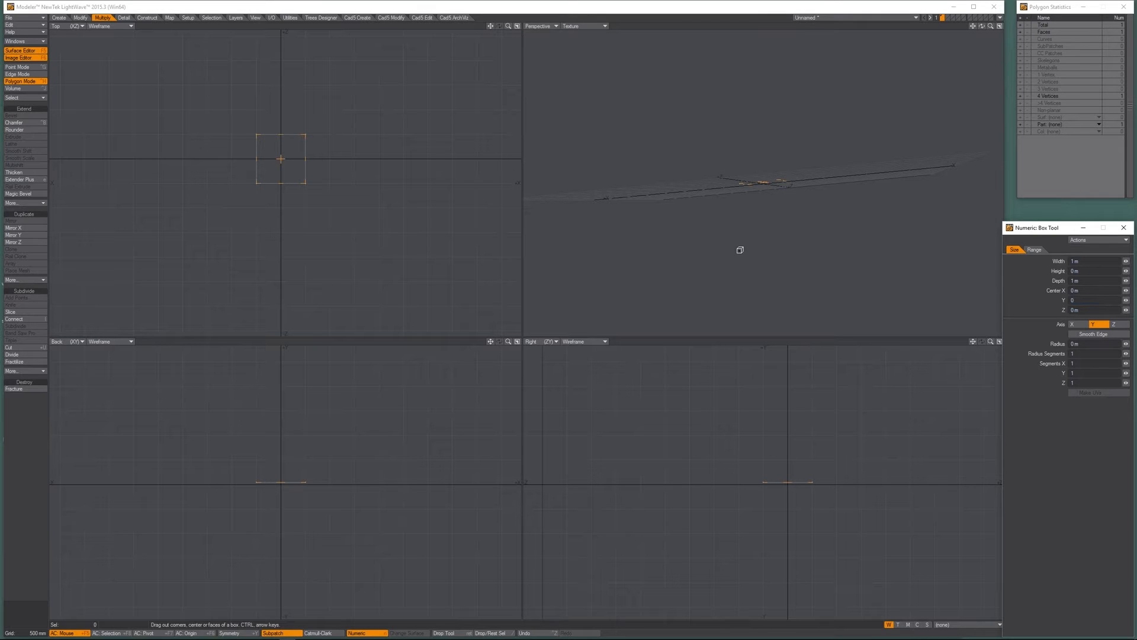
{"action": "key", "text": "space"}
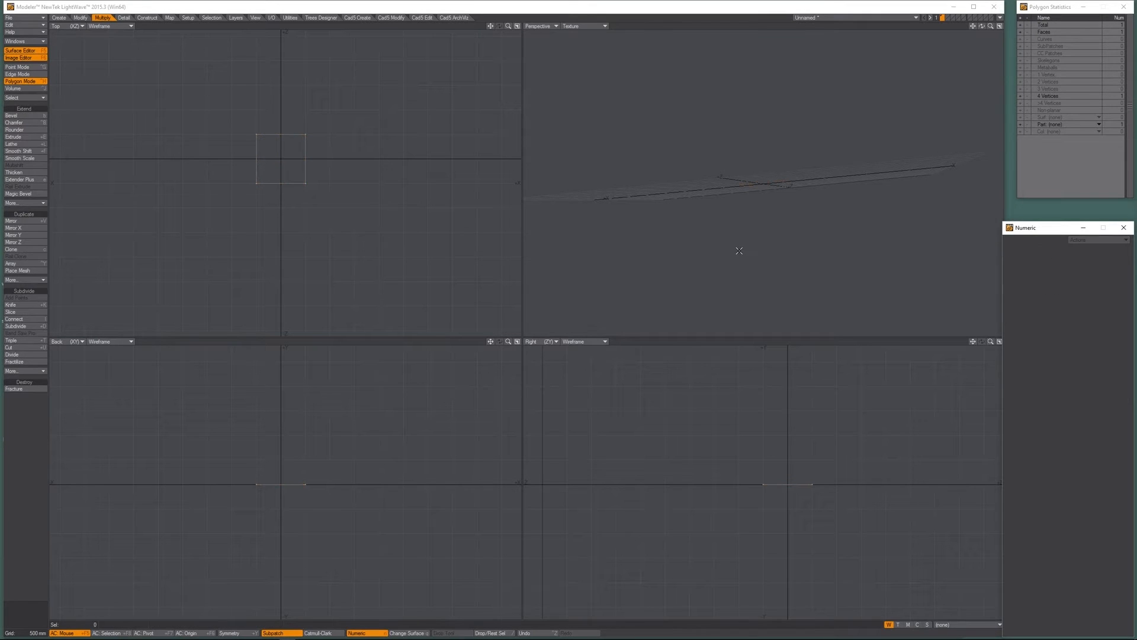
Select the flat square polygon and assign it a surface named Ground.
{"action": "mouse_move", "coordinate": [722, 167]}
{"action": "left_mouse_down", "text": "alt"}
{"action": "mouse_move", "coordinate": [754, 218]}
{"action": "mouse_move", "coordinate": [723, 198]}
{"action": "left_mouse_up", "text": "alt"}
{"action": "right_click_drag", "start_coordinate": [325, 109], "coordinate": [323, 199]}
{"action": "key", "text": "q"}
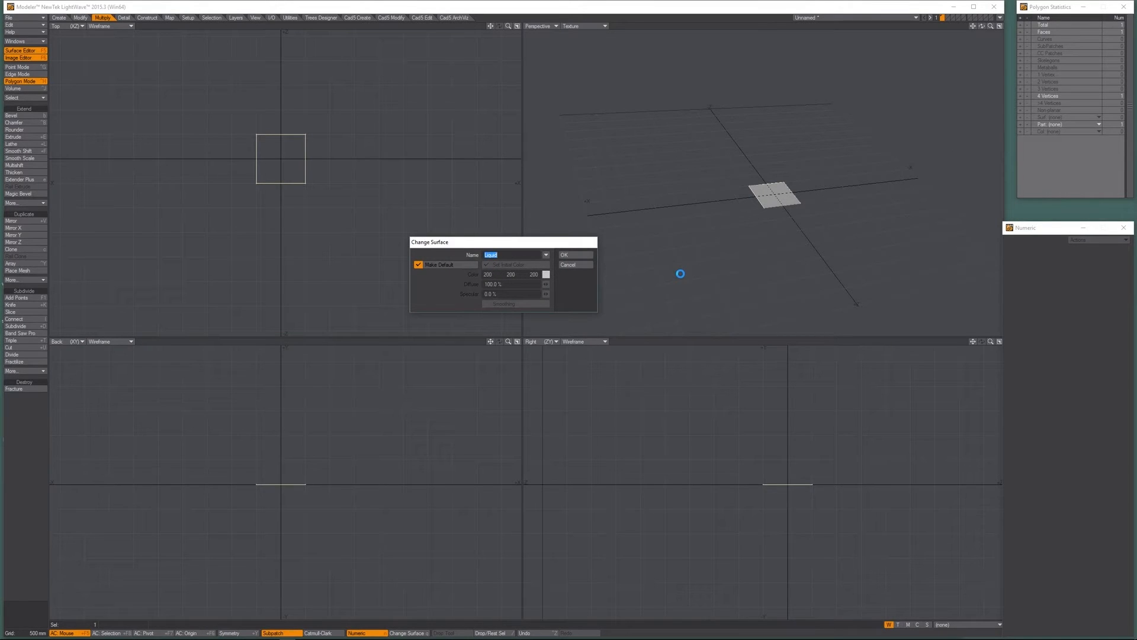
{"action": "type", "text": "Ground"}
{"action": "key", "text": "Return"}
{"action": "left_click", "coordinate": [361, 133]}
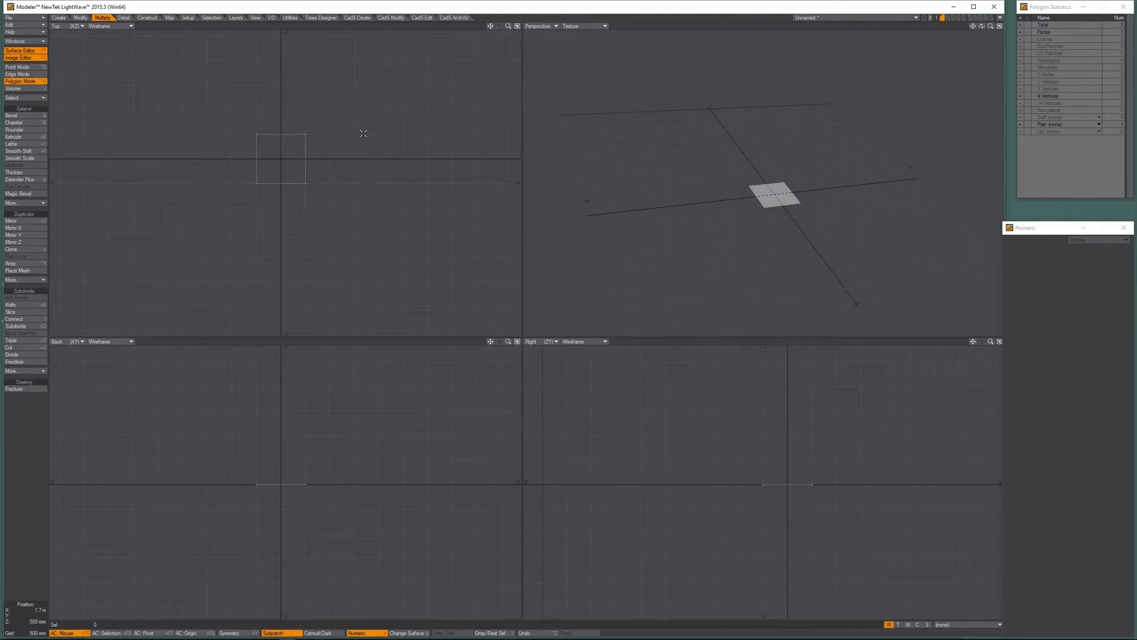
On the empty second layer, make a flat upright box 1 m wide and 1 m high, standing on the ground line and centred at Z 0.
{"action": "key", "text": "Delete"}
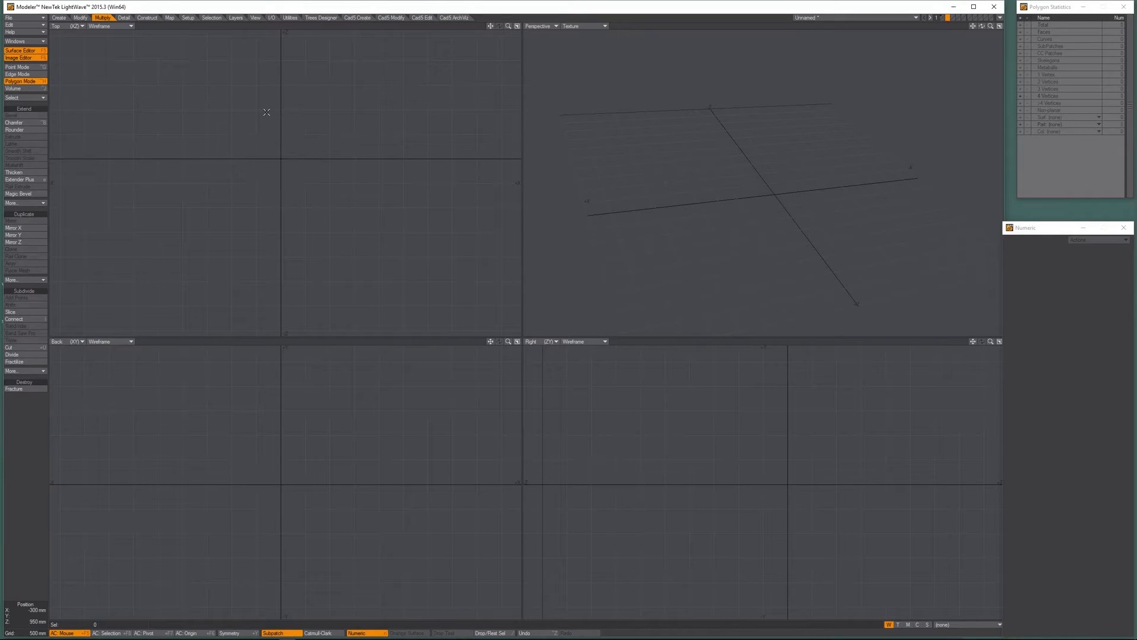
{"action": "key", "text": "shift+x"}
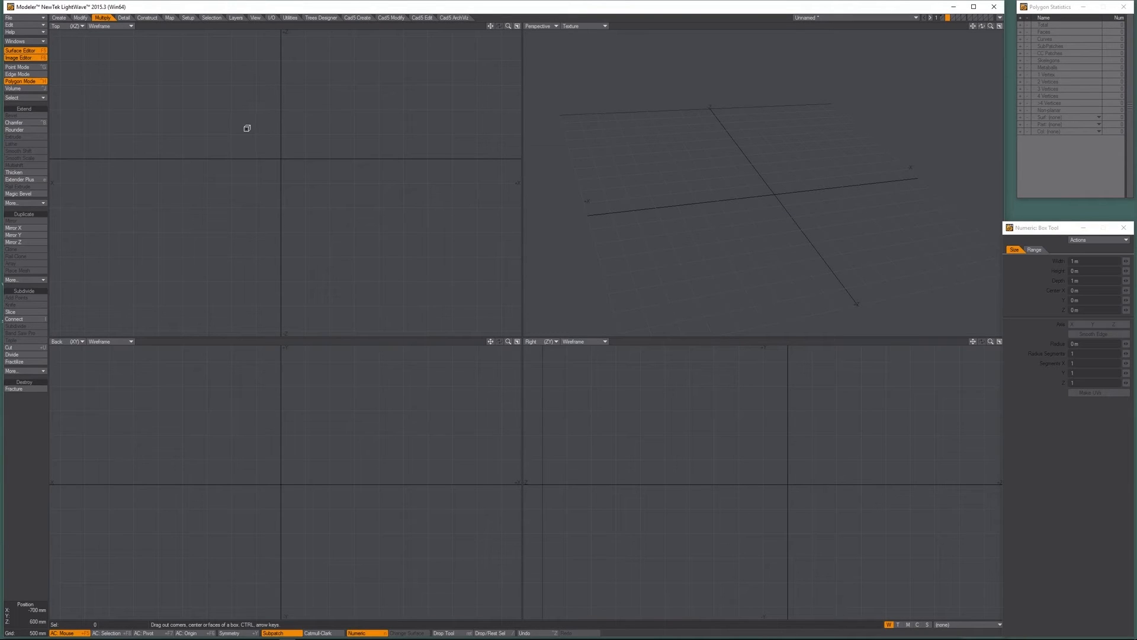
{"action": "left_click", "coordinate": [54, 18]}
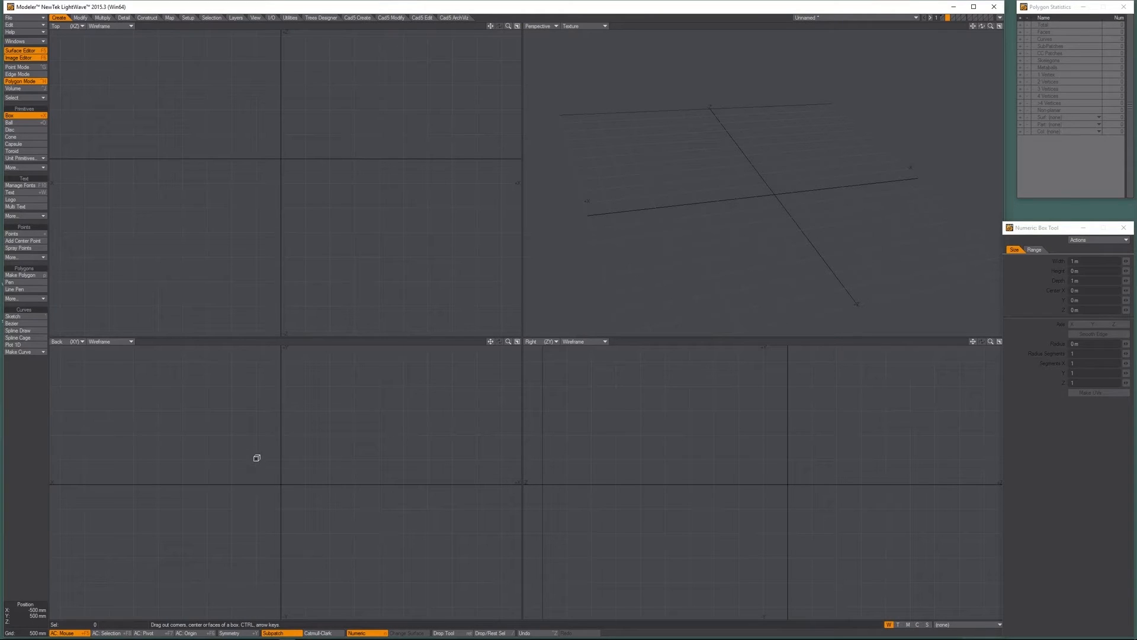
{"action": "left_click_drag", "start_coordinate": [256, 435], "coordinate": [306, 483]}
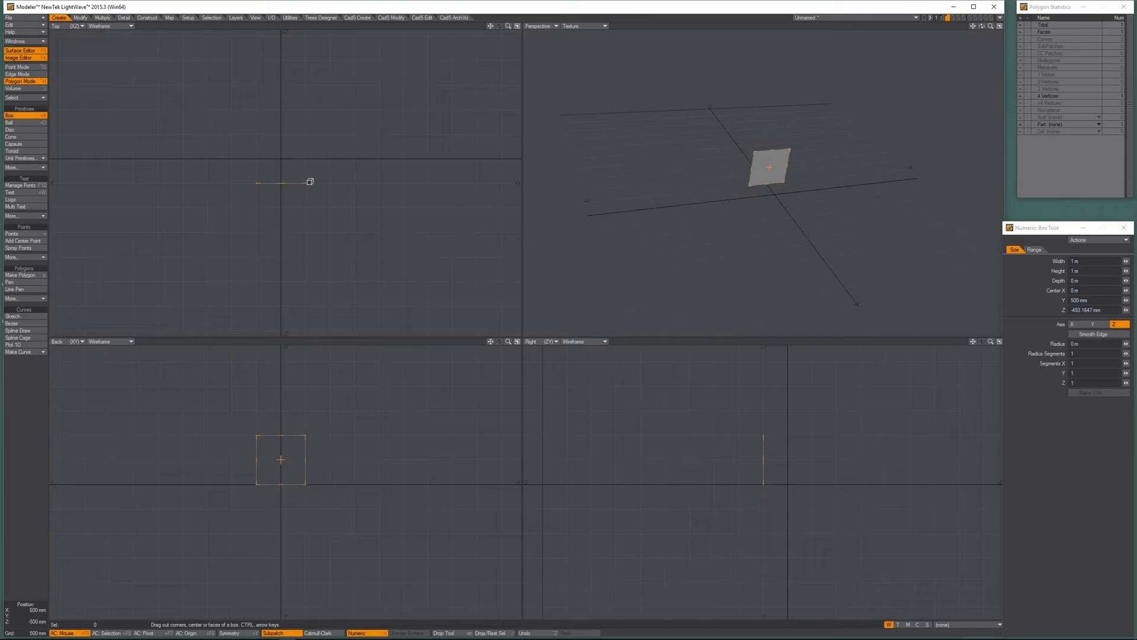
{"action": "left_click", "coordinate": [1108, 310]}
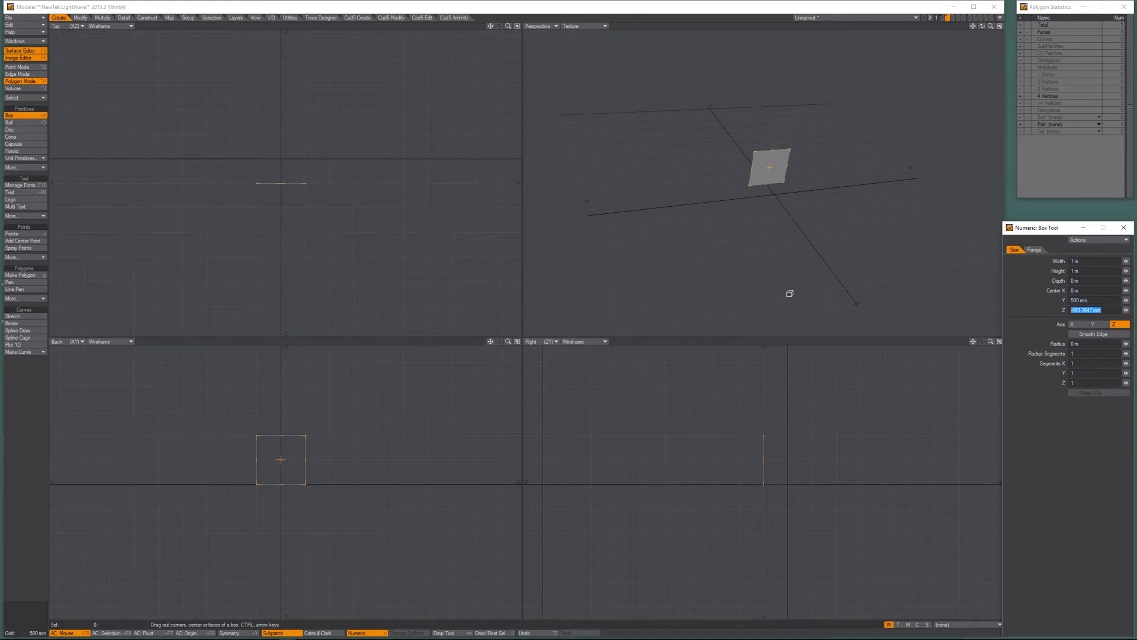
{"action": "type", "text": "0"}
{"action": "key", "text": "Return"}
{"action": "key", "text": "Return"}
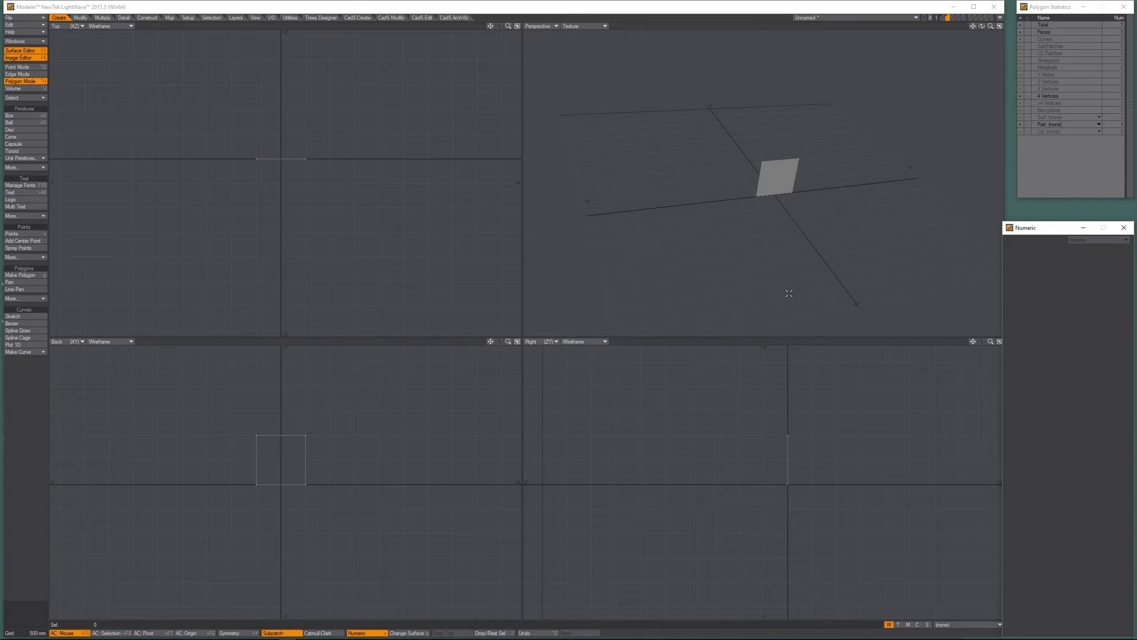
Assign the upright square polygon a surface named Background.
{"action": "type", "text": "qB"}
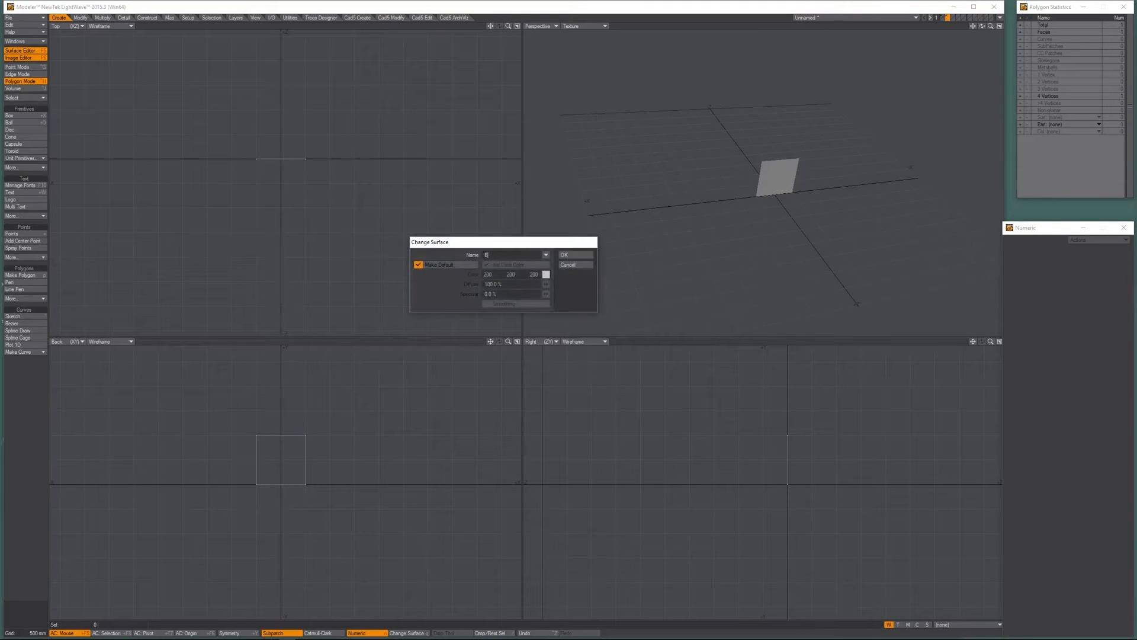
{"action": "type", "text": "ackground"}
{"action": "key", "text": "Return"}
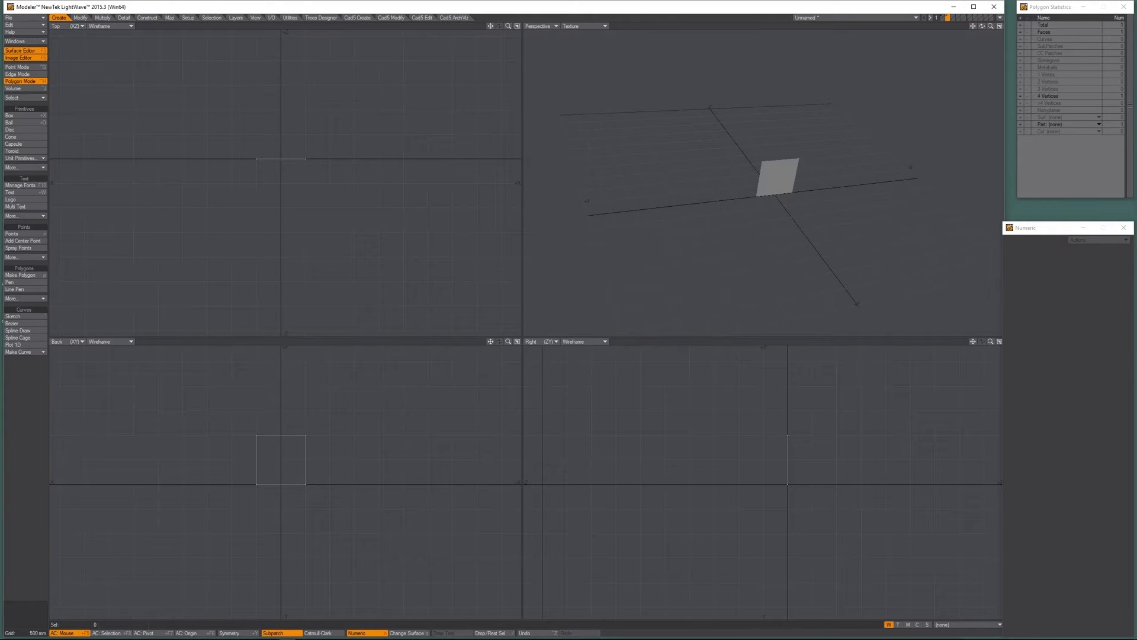
Save the object as Environment_B_v001.lwo in the project's Objects folder.
{"action": "left_click", "coordinate": [30, 18]}
{"action": "left_click", "coordinate": [28, 72]}
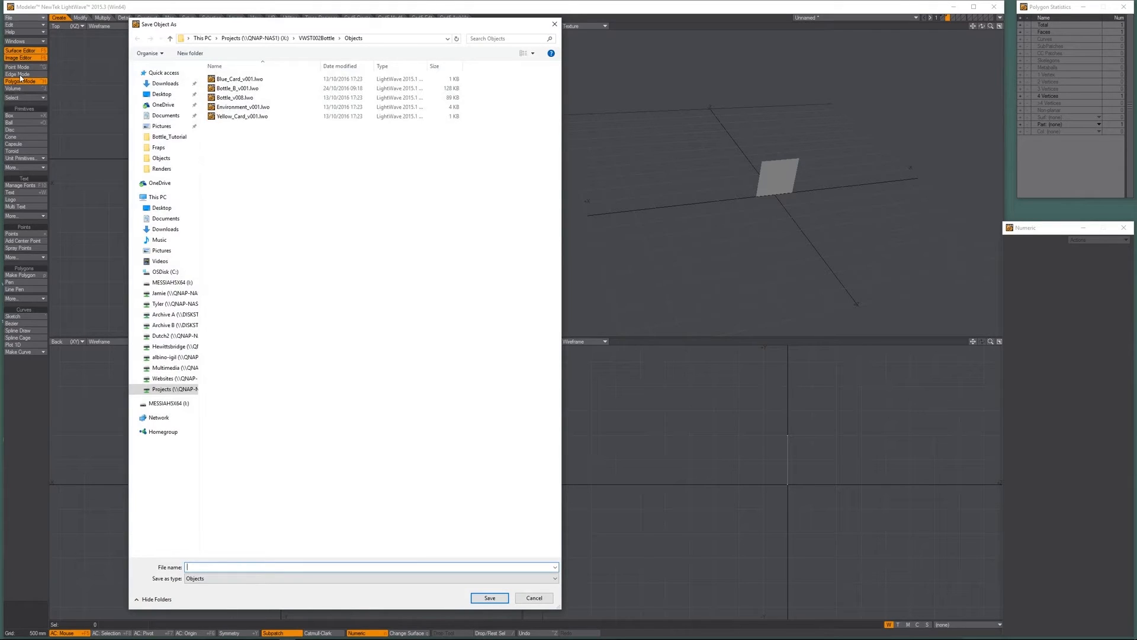
{"action": "left_click", "coordinate": [243, 107]}
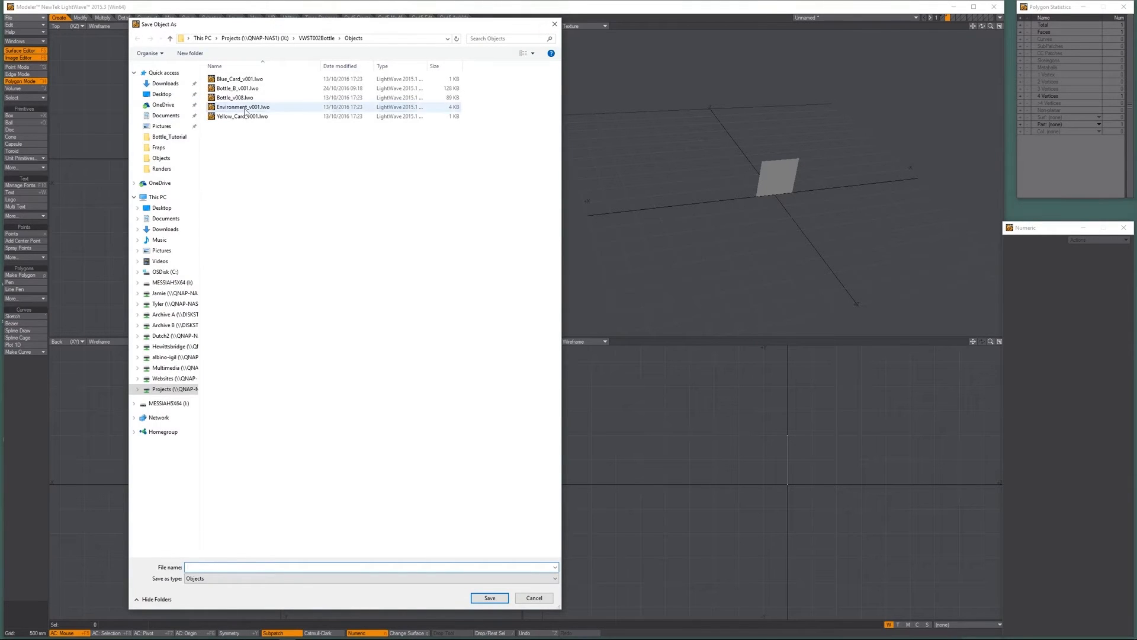
{"action": "left_click", "coordinate": [219, 565]}
{"action": "left_click", "coordinate": [218, 567]}
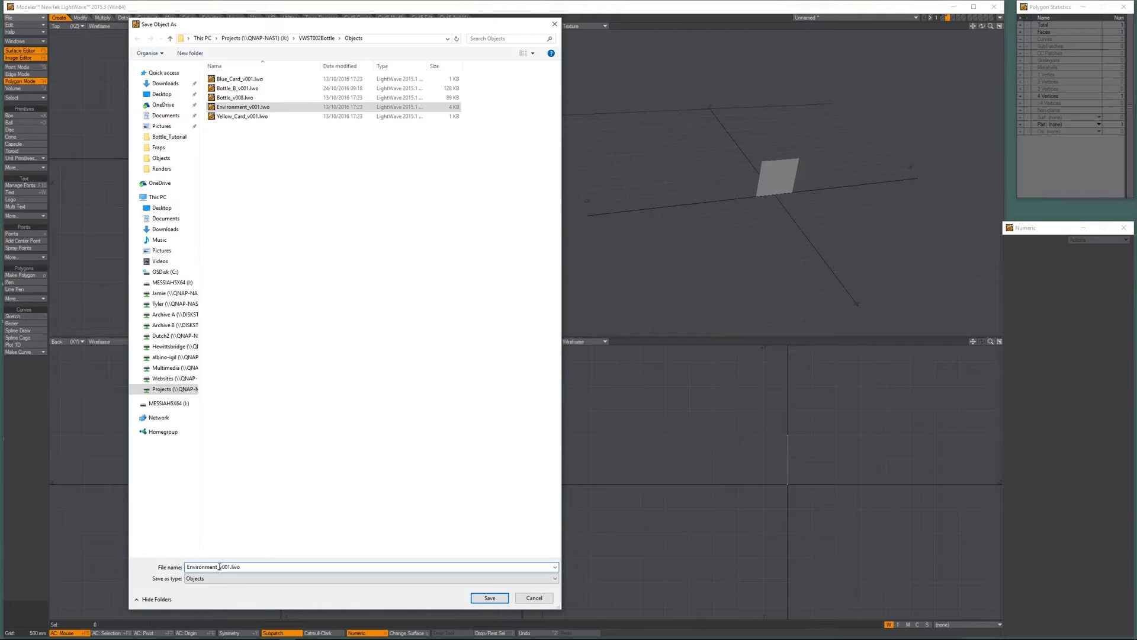
{"action": "type", "text": "B_"}
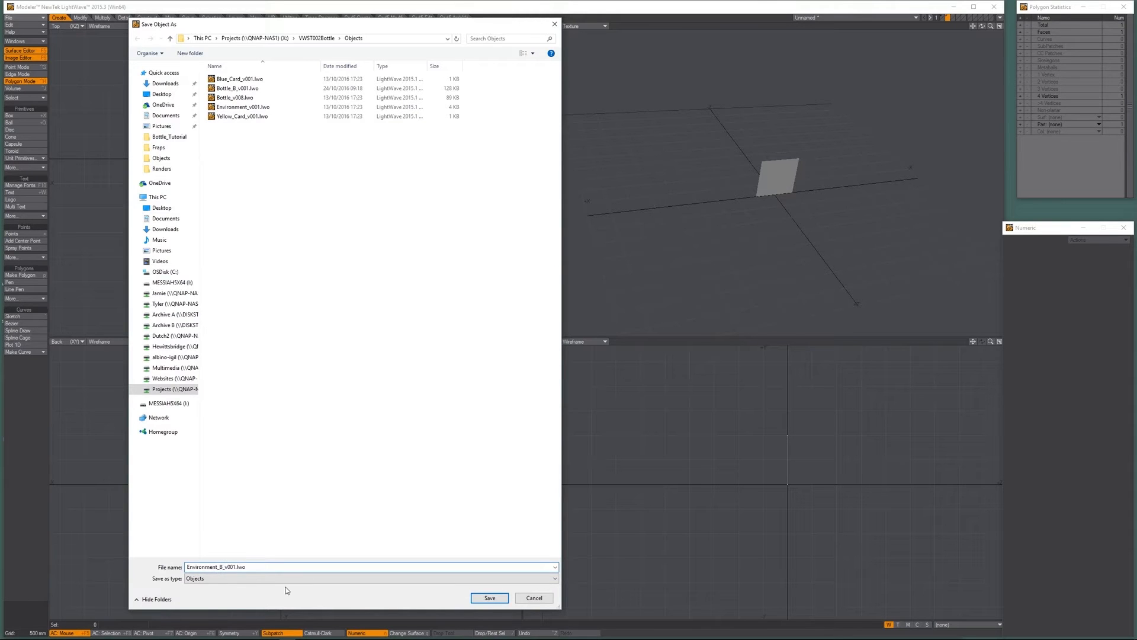
{"action": "key", "text": "Return"}
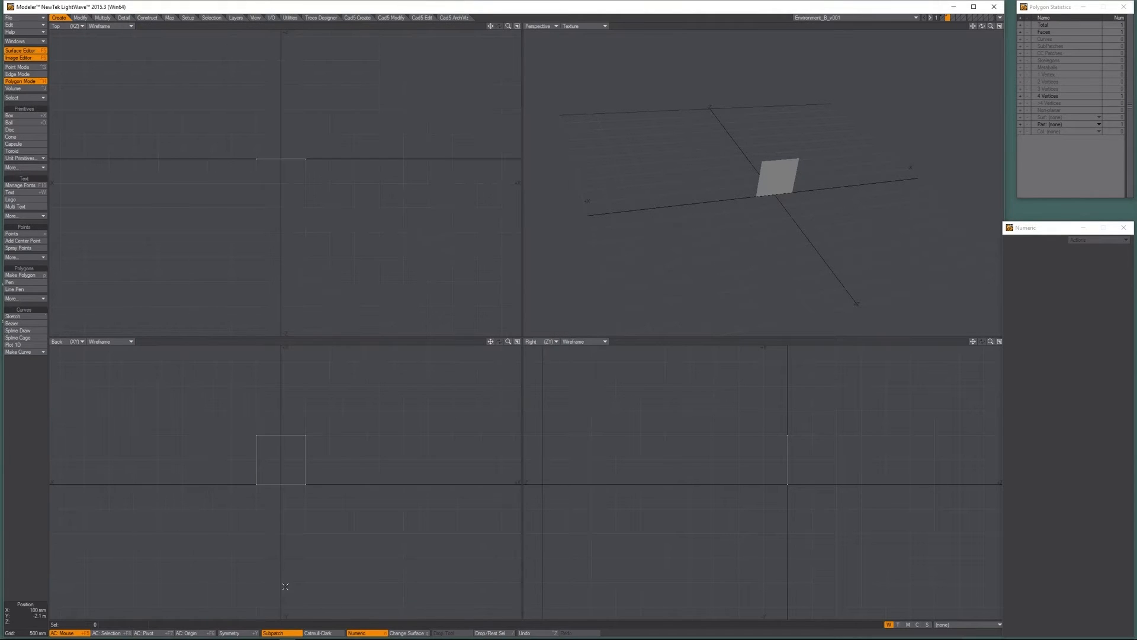
Send the Environment_B_v001 object to Layout and return to Modeler.
{"action": "left_click", "coordinate": [1000, 17]}
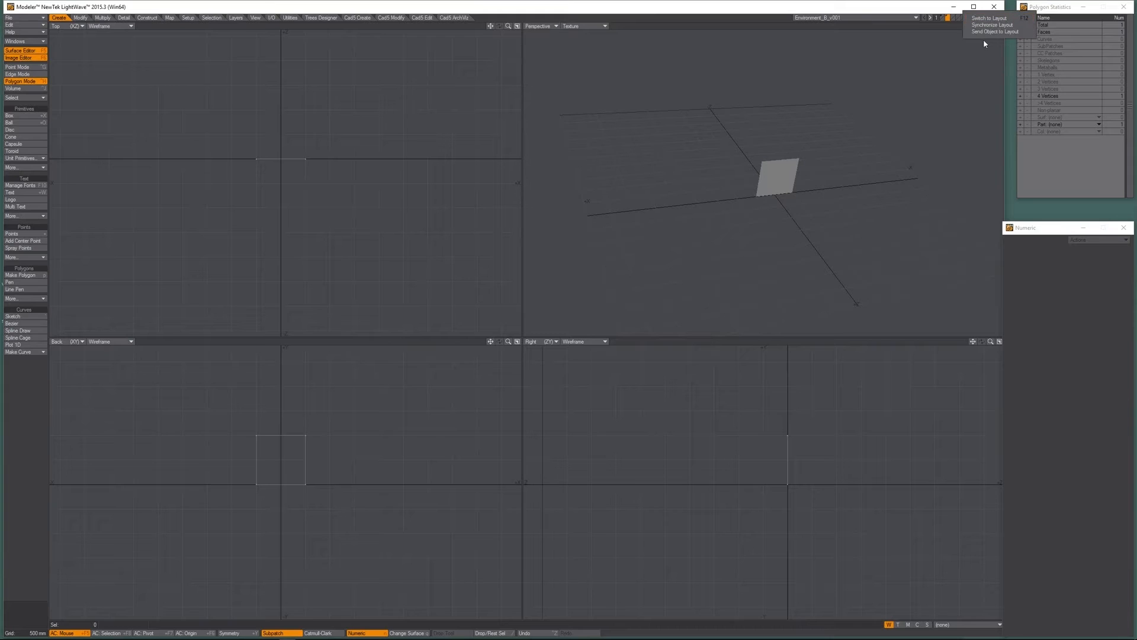
{"action": "left_click", "coordinate": [993, 29]}
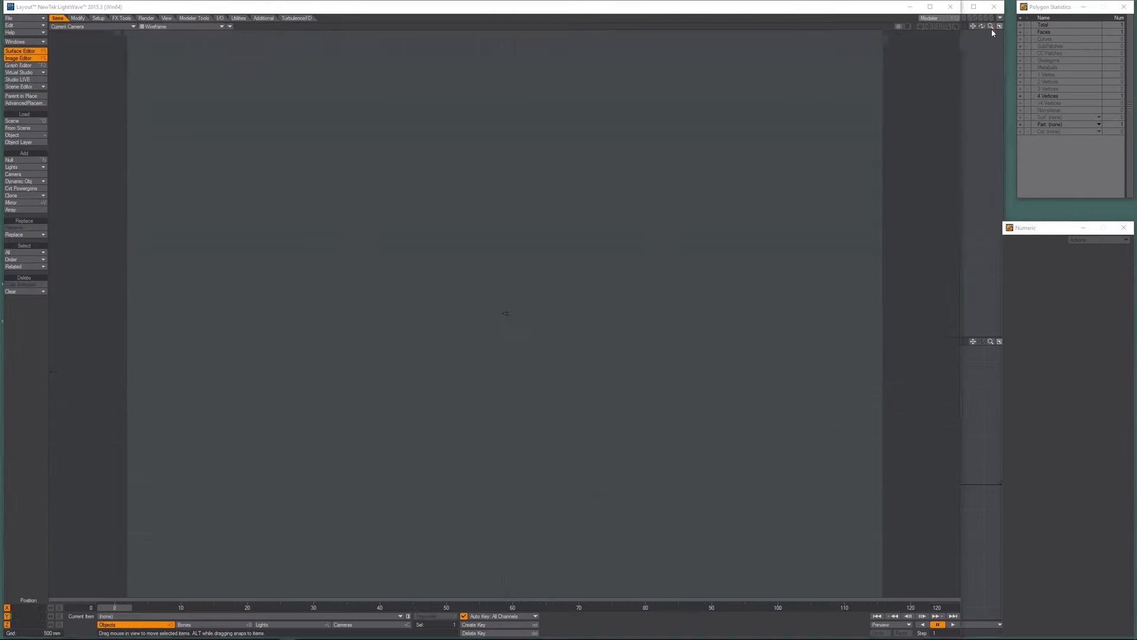
{"action": "left_click", "coordinate": [930, 18]}
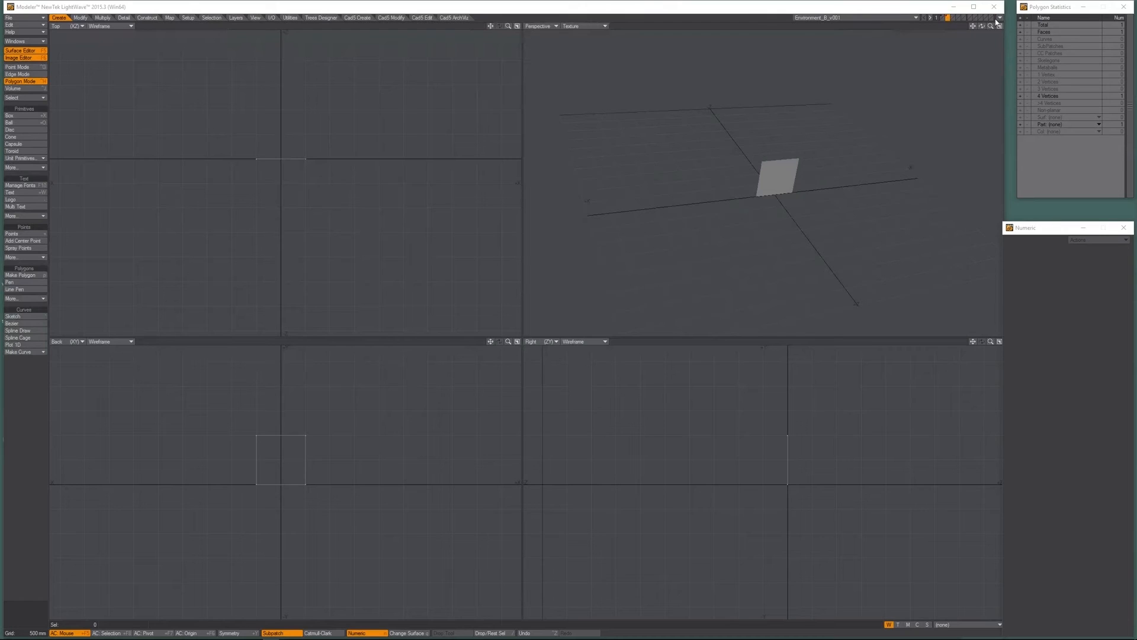
Open the list of loaded objects.
{"action": "left_click", "coordinate": [865, 19]}
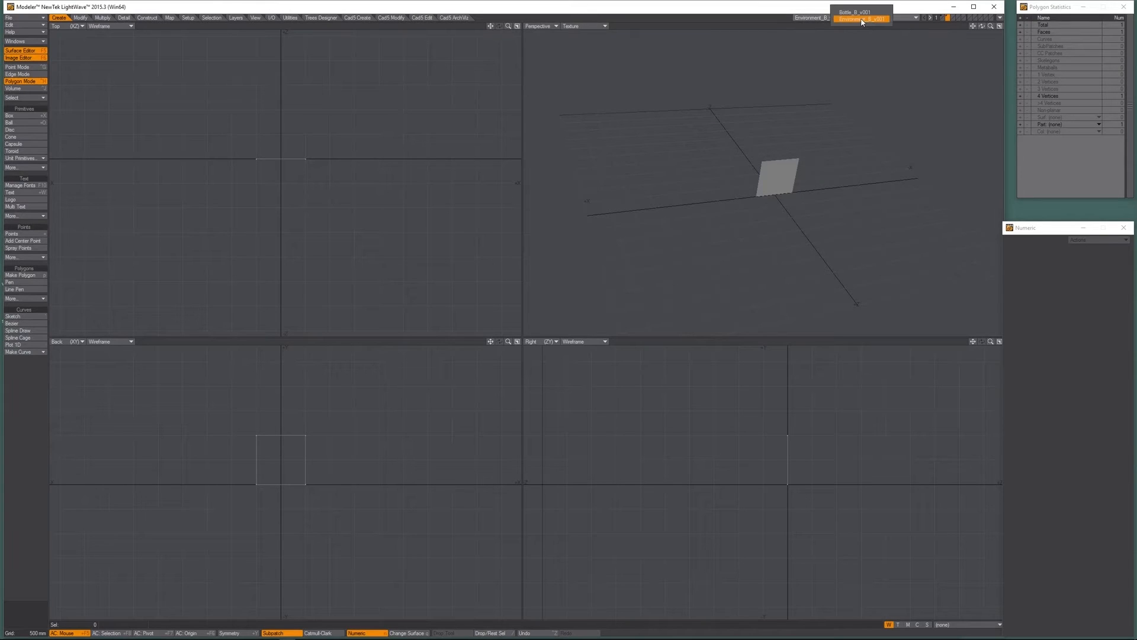
Make Bottle_B_v001 the current object and send it to Layout.
{"action": "left_click", "coordinate": [864, 12]}
{"action": "left_click", "coordinate": [998, 19]}
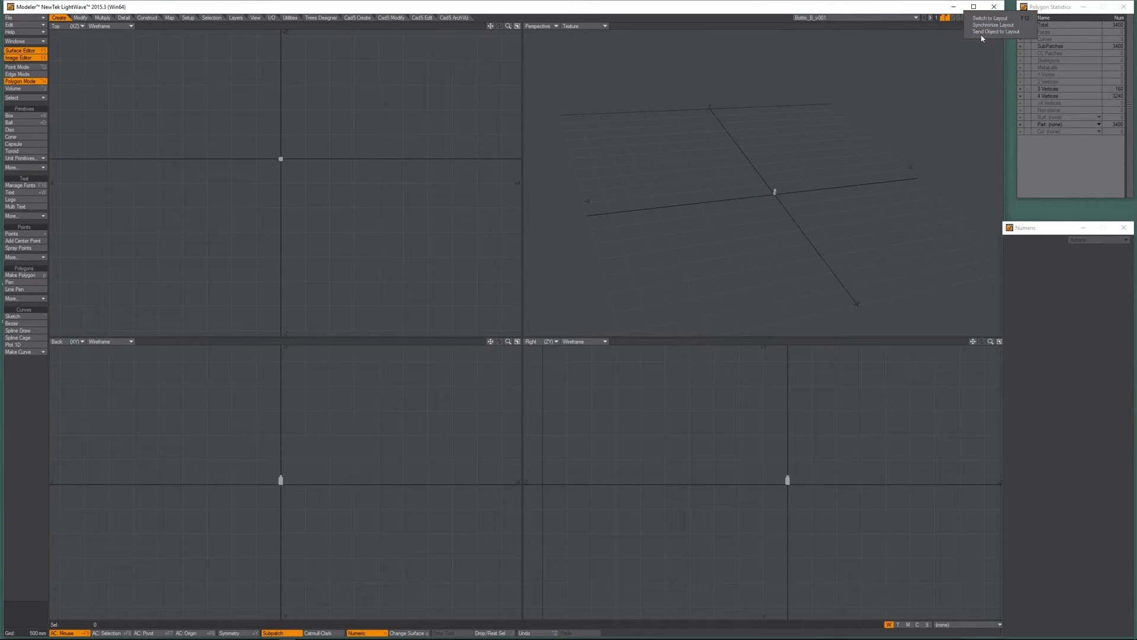
{"action": "left_click", "coordinate": [983, 30]}
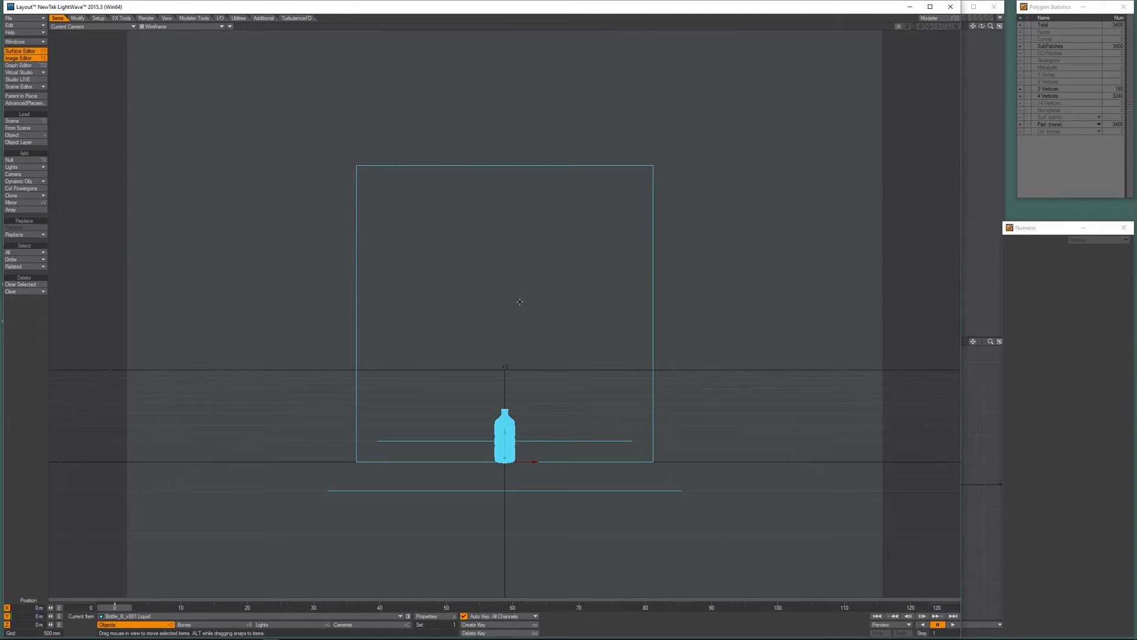
Examine the arrangement of bottle, backdrop, ground, light and camera in the perspective view.
{"action": "key", "text": "4"}
{"action": "left_click_drag", "start_coordinate": [441, 297], "coordinate": [496, 321], "text": "alt"}
{"action": "scroll", "coordinate": [495, 321], "scroll_direction": "up", "scroll_amount": 5}
{"action": "scroll", "coordinate": [469, 303], "scroll_direction": "down", "scroll_amount": 3}
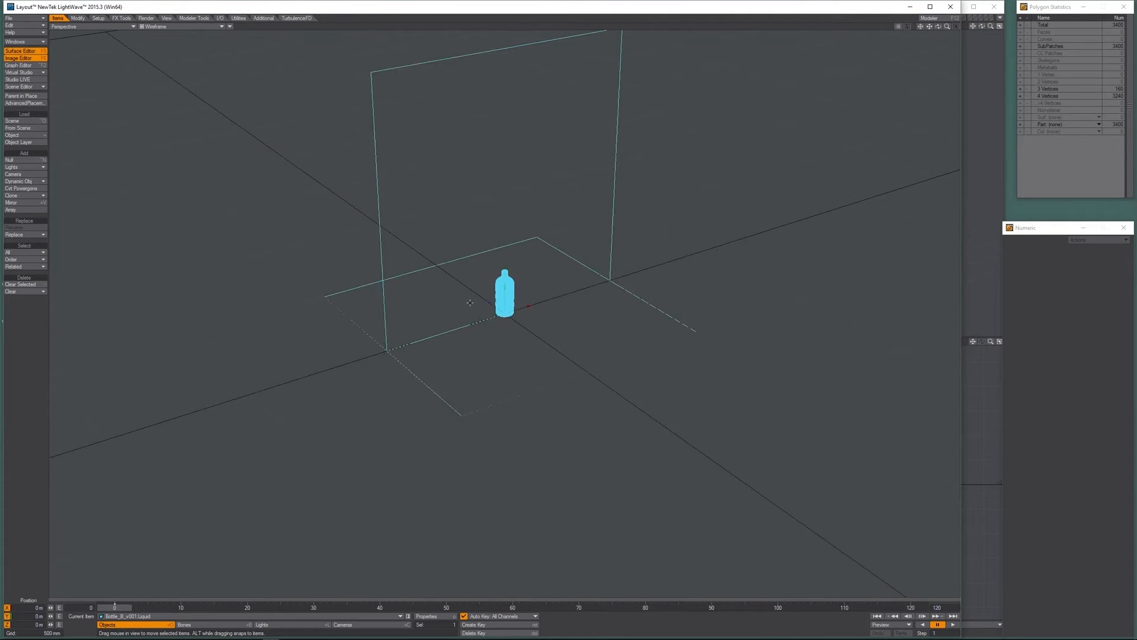
{"action": "left_click_drag", "start_coordinate": [470, 303], "coordinate": [520, 308], "text": "alt"}
{"action": "scroll", "coordinate": [520, 308], "scroll_direction": "down", "scroll_amount": 5}
{"action": "left_click_drag", "start_coordinate": [583, 330], "coordinate": [544, 327], "text": "alt+shift"}
{"action": "scroll", "coordinate": [544, 327], "scroll_direction": "up", "scroll_amount": 3}
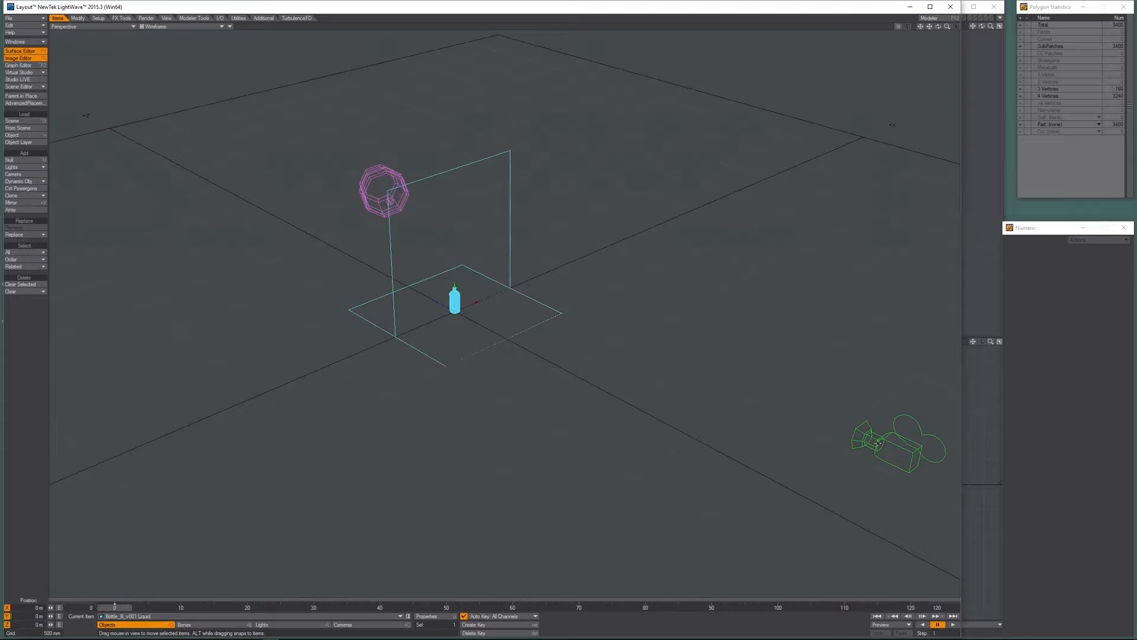
Select the camera and, in its own view, move it closer to the bottle, to about X -10 mm, Y 75 mm, Z -695 mm.
{"action": "left_click", "coordinate": [879, 441]}
{"action": "key", "text": "6"}
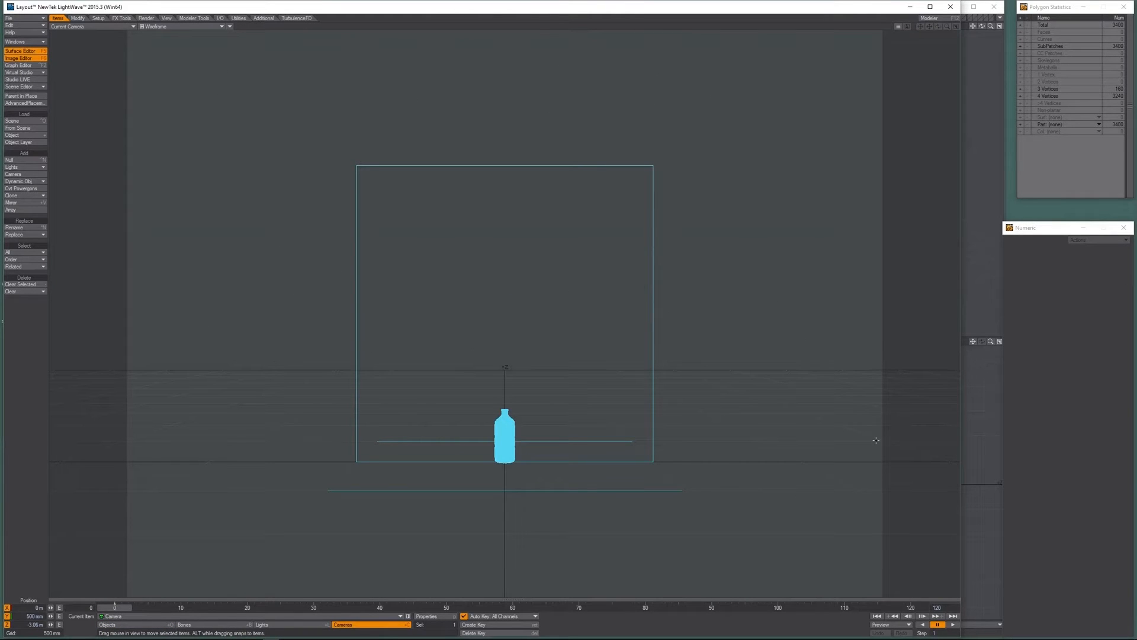
{"action": "right_click_drag", "start_coordinate": [537, 355], "coordinate": [537, 397]}
{"action": "left_click_drag", "start_coordinate": [537, 397], "coordinate": [536, 117]}
{"action": "right_click_drag", "start_coordinate": [536, 117], "coordinate": [536, 125]}
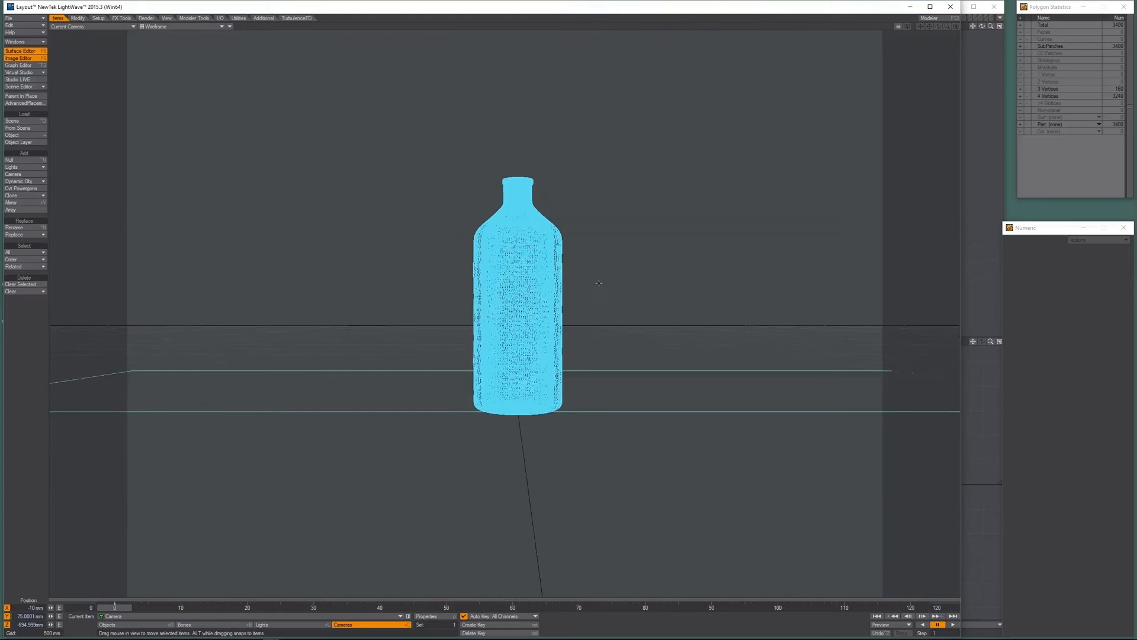
Open the camera's properties, choose the VGA (640 x 480) resolution and set the resolution multiplier to 50%.
{"action": "left_click", "coordinate": [427, 616]}
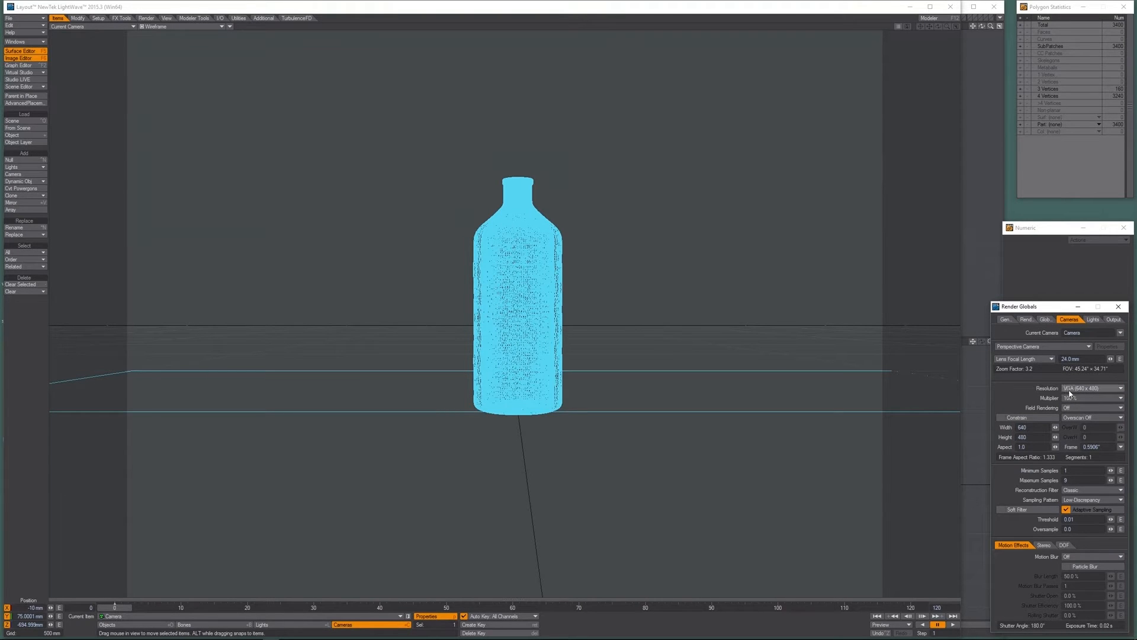
{"action": "left_click", "coordinate": [1095, 388]}
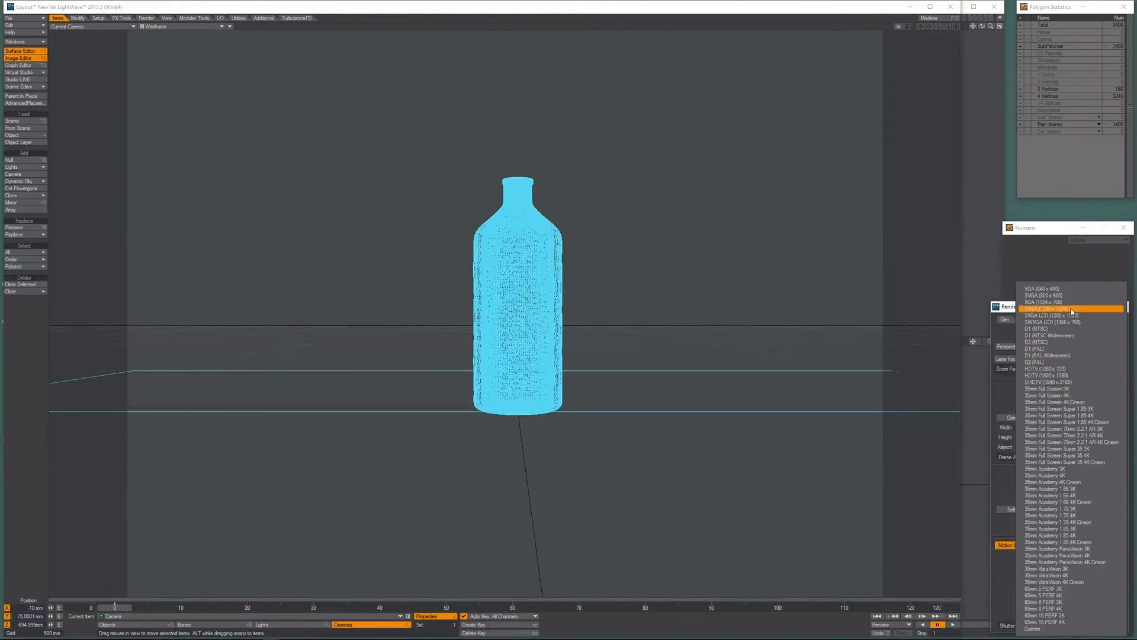
{"action": "left_click", "coordinate": [1042, 289]}
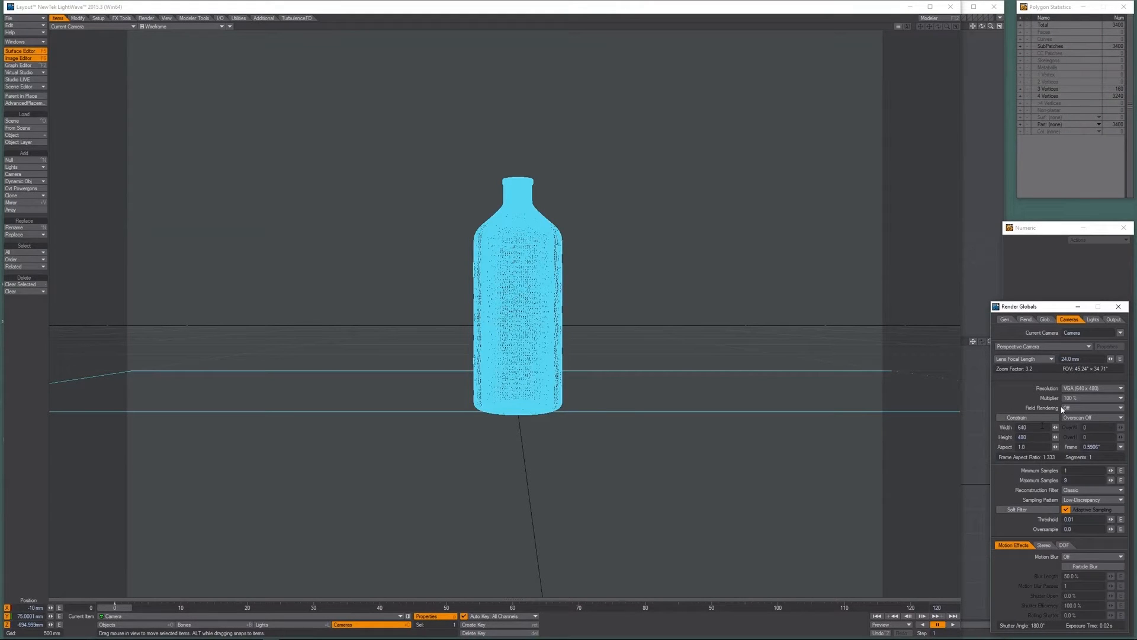
{"action": "left_click", "coordinate": [1040, 429]}
{"action": "key", "text": "Tab"}
{"action": "key", "text": "shift+Tab"}
{"action": "left_click", "coordinate": [1073, 398]}
{"action": "left_click", "coordinate": [1072, 406]}
Set a custom portrait frame of 420 wide by 594 high and raise the resolution multiplier to 100%.
{"action": "left_click", "coordinate": [1032, 427]}
{"action": "type", "text": "420"}
{"action": "key", "text": "Tab"}
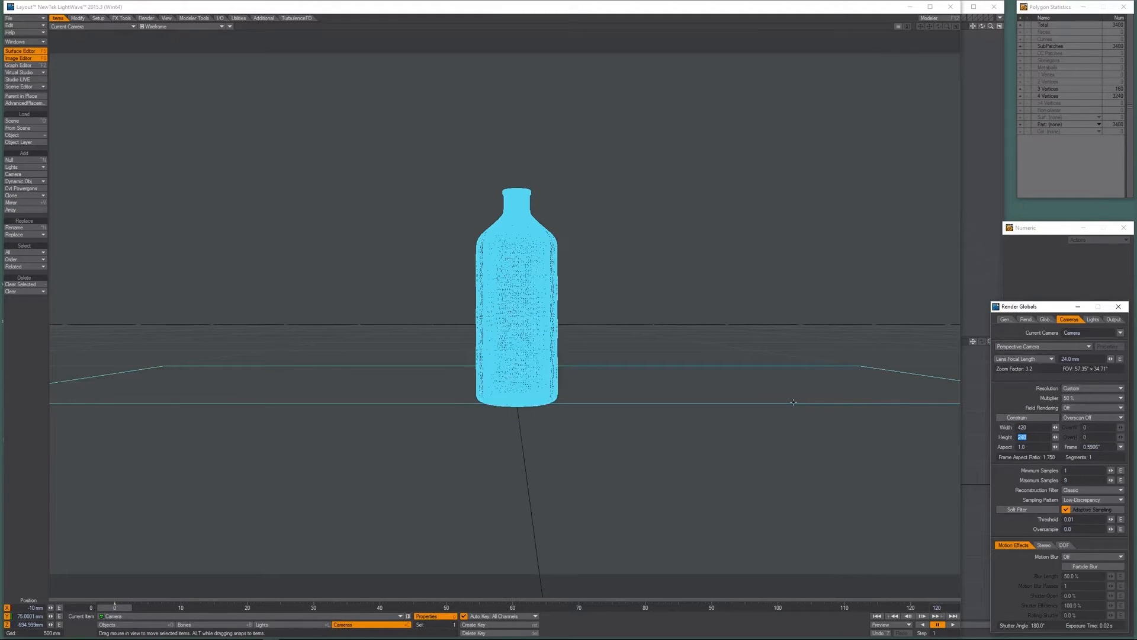
{"action": "type", "text": "594"}
{"action": "key", "text": "Tab"}
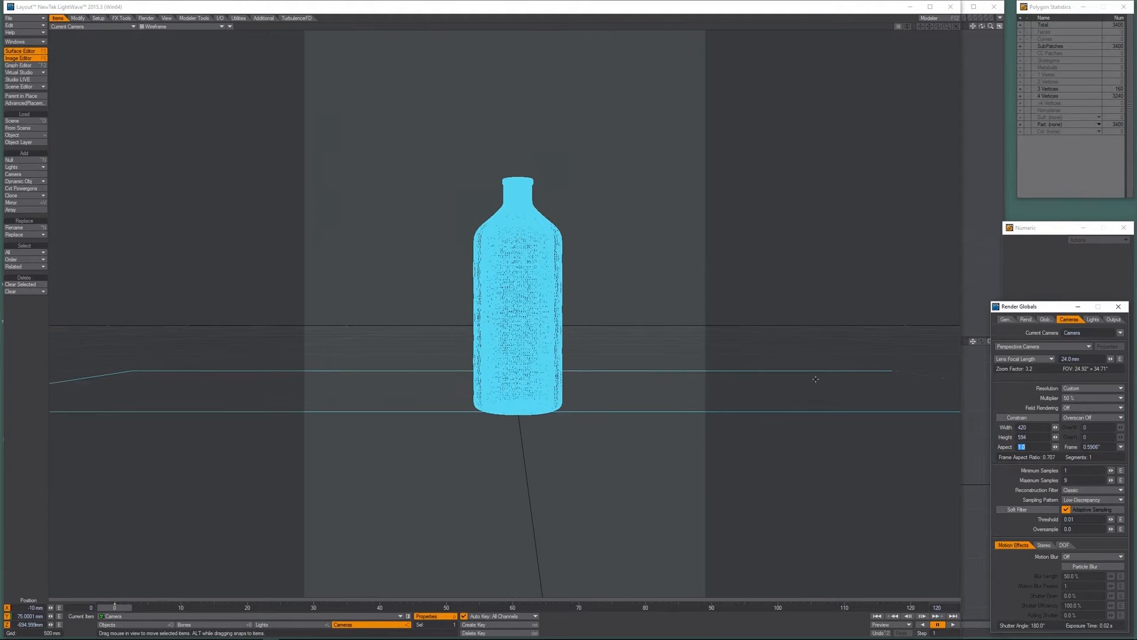
{"action": "left_click", "coordinate": [1077, 398]}
{"action": "left_click", "coordinate": [1076, 405]}
Change the camera type to Real Lens Camera.
{"action": "left_click", "coordinate": [539, 17]}
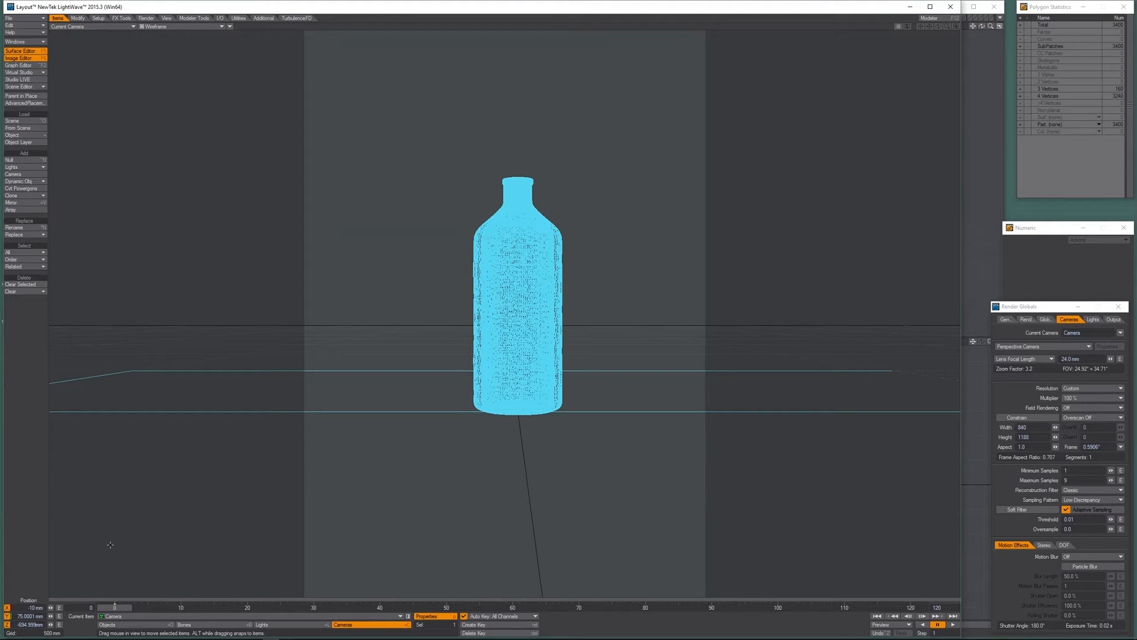
{"action": "key", "text": "y"}
{"action": "left_click", "coordinate": [1032, 347]}
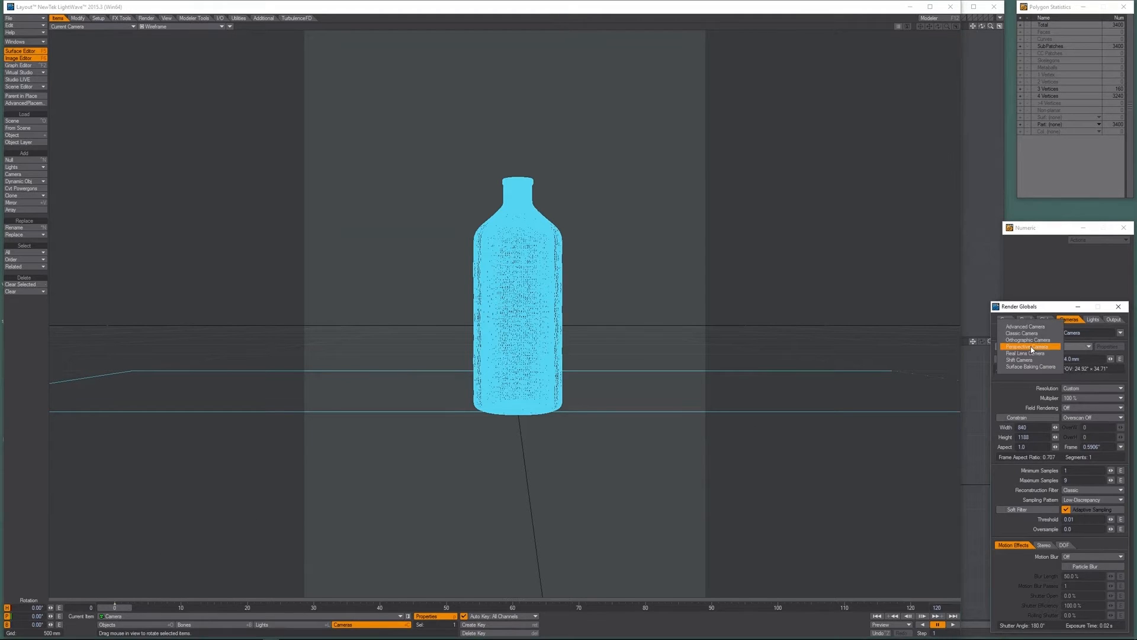
{"action": "left_click", "coordinate": [1027, 351]}
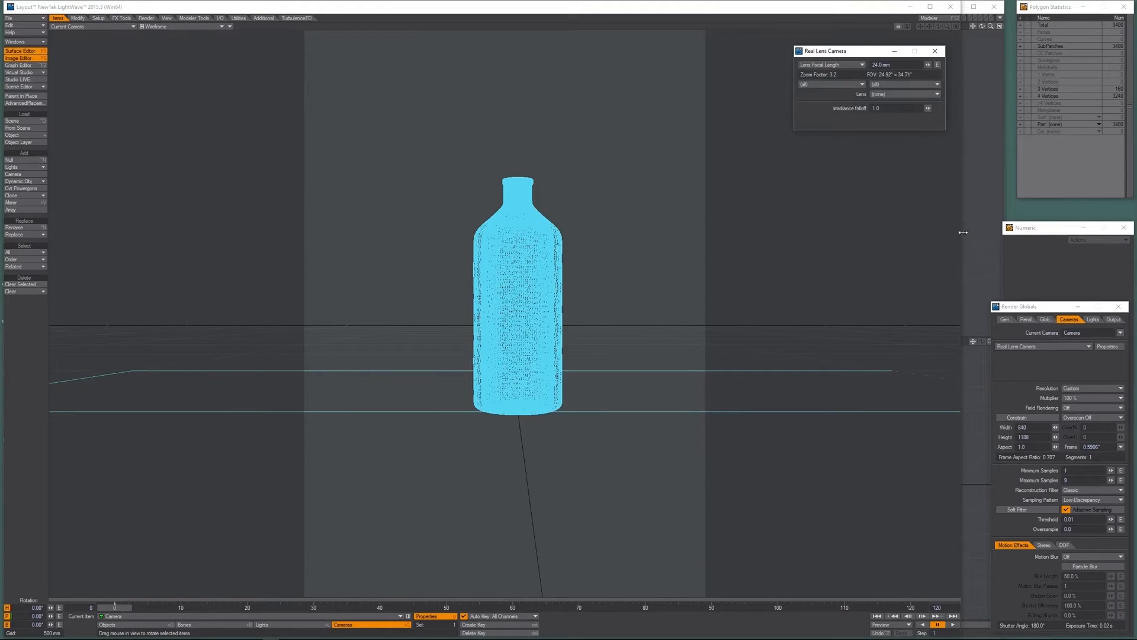
Set the real lens camera's make to Canon SLR and its body to EOS 5D.
{"action": "left_click", "coordinate": [807, 86]}
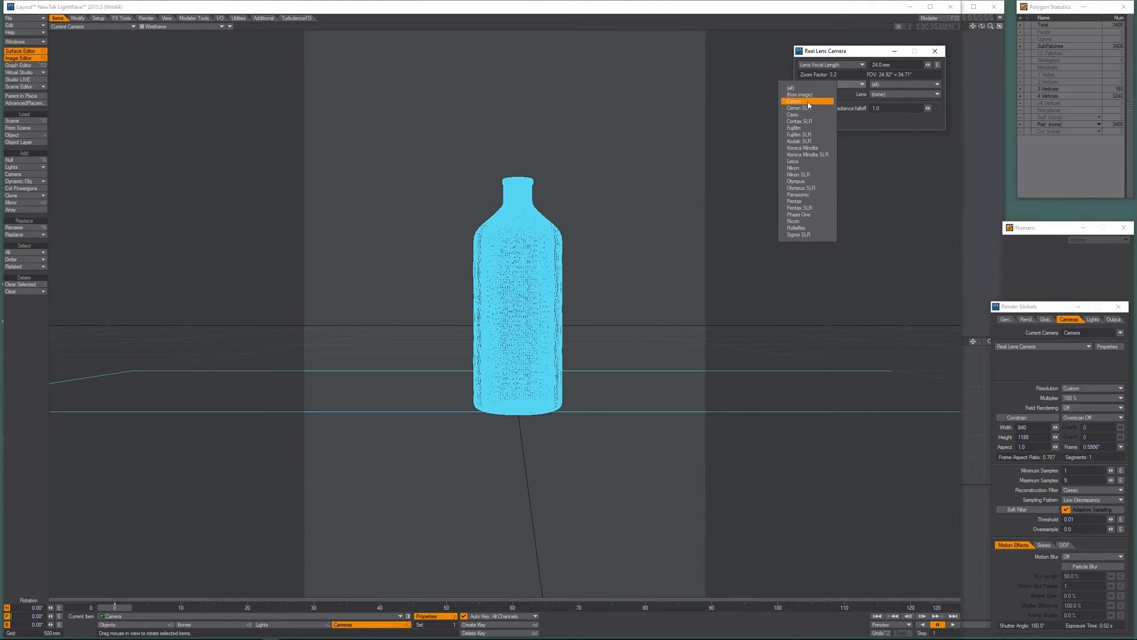
{"action": "left_click", "coordinate": [807, 103]}
{"action": "left_click", "coordinate": [817, 85]}
{"action": "left_click", "coordinate": [815, 79]}
{"action": "left_click", "coordinate": [896, 85]}
{"action": "left_click", "coordinate": [887, 85]}
{"action": "left_click", "coordinate": [809, 89]}
{"action": "left_click", "coordinate": [810, 96]}
{"action": "left_click", "coordinate": [896, 86]}
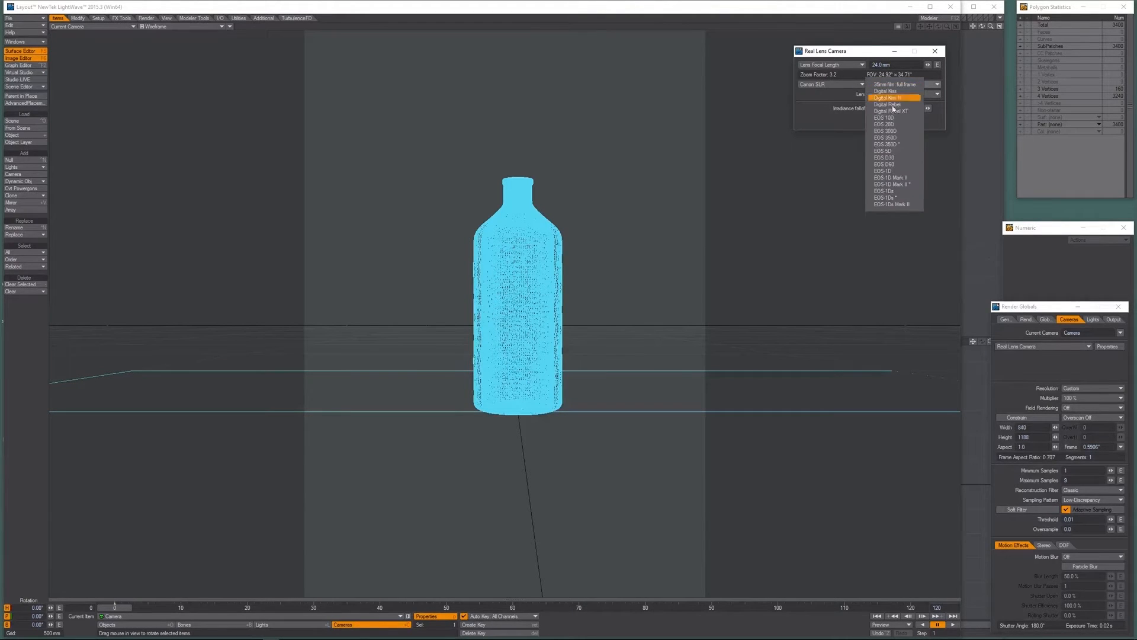
{"action": "left_click", "coordinate": [889, 151]}
Choose the EF 50mm f/1.4 lens and set the irradiance falloff to 0.
{"action": "left_click", "coordinate": [878, 93]}
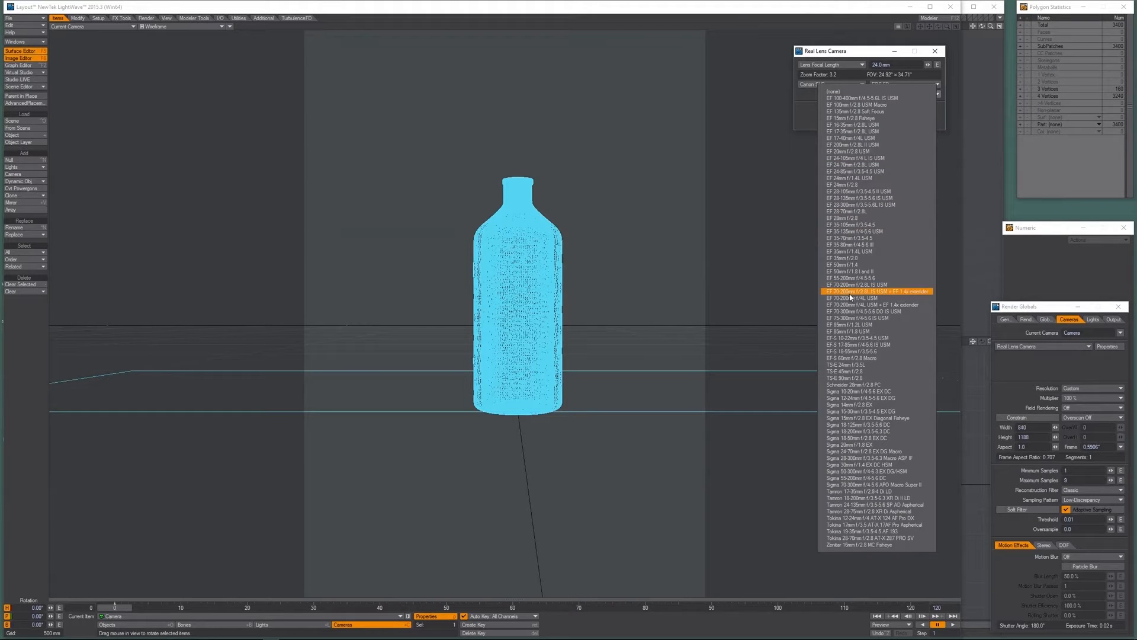
{"action": "left_click", "coordinate": [869, 265]}
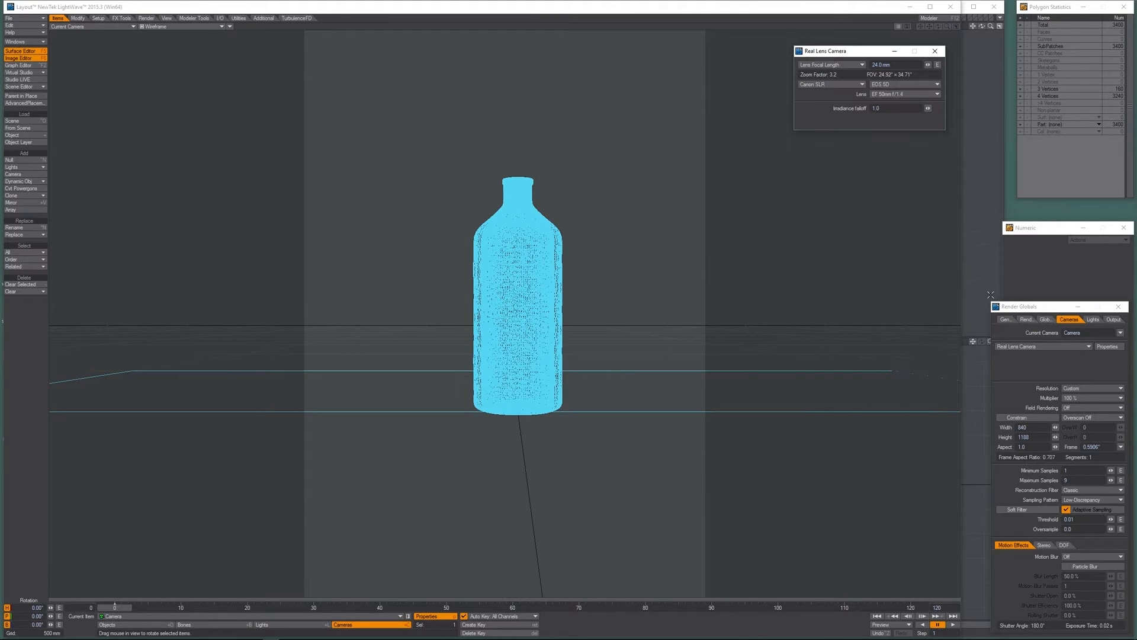
{"action": "left_click", "coordinate": [891, 108]}
{"action": "type", "text": "0"}
Set the adaptive sampling threshold to 0.02, the reconstruction filter to Box and the sampling pattern to Classic.
{"action": "left_click", "coordinate": [1073, 480]}
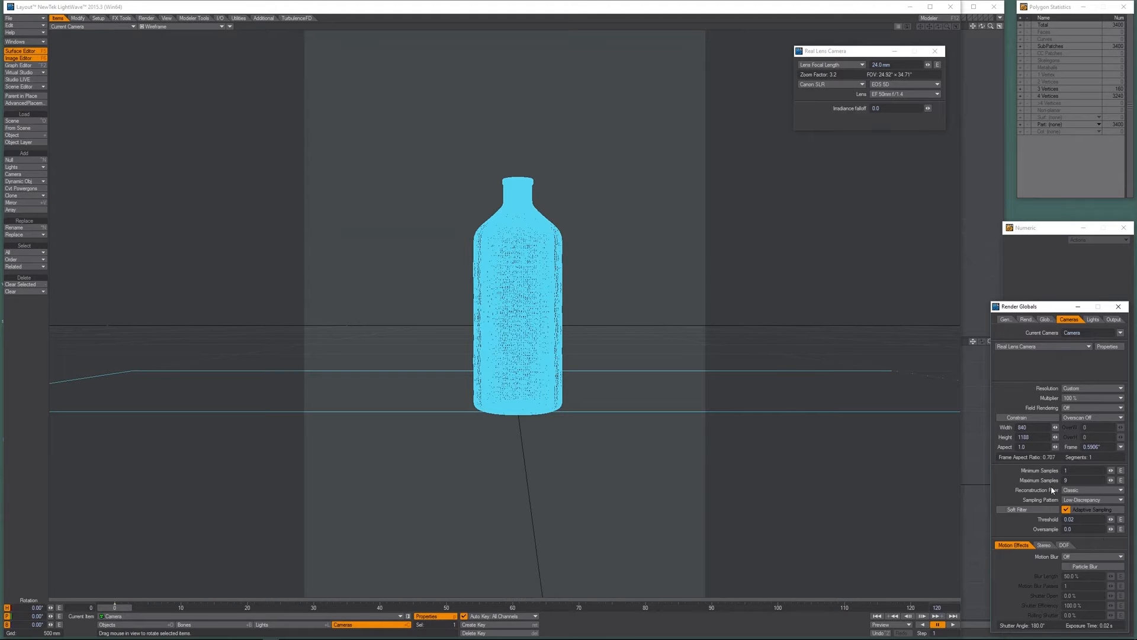
{"action": "left_click", "coordinate": [1080, 490]}
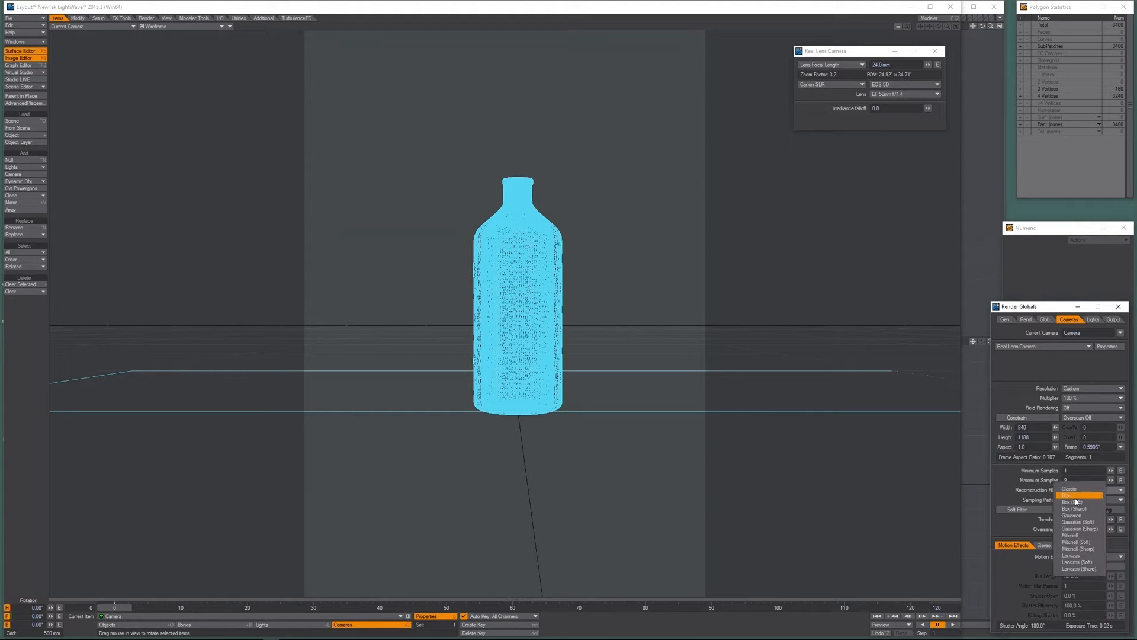
{"action": "left_click", "coordinate": [1075, 497]}
{"action": "left_click", "coordinate": [1083, 501]}
{"action": "left_click", "coordinate": [1072, 514]}
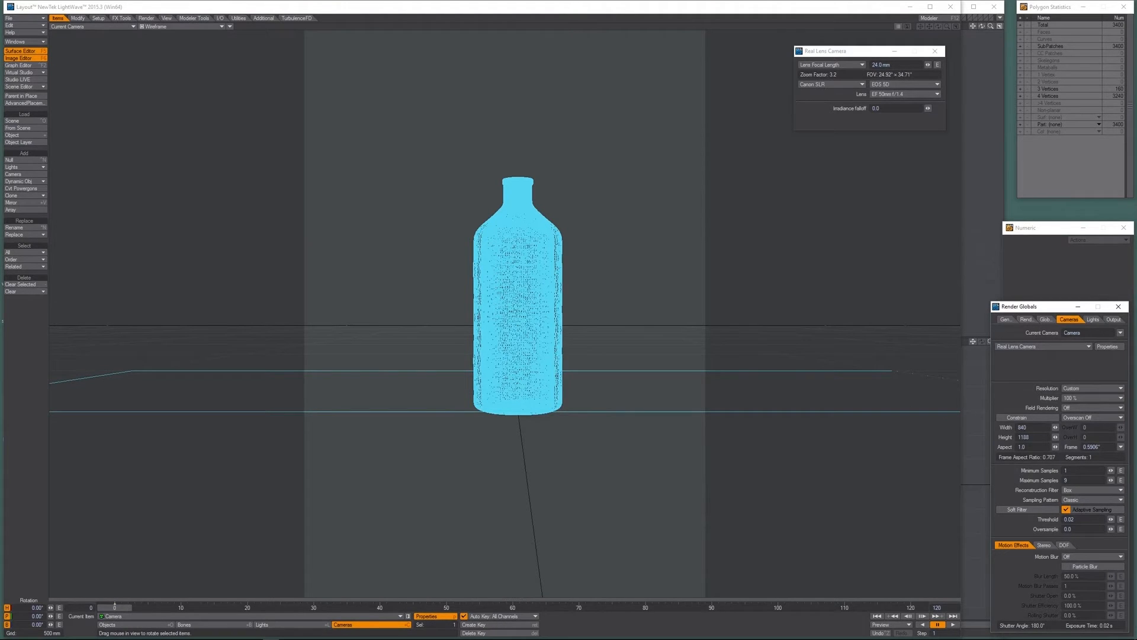
Set the real lens camera's focal length to 50 mm.
{"action": "left_click", "coordinate": [886, 64]}
{"action": "type", "text": "50"}
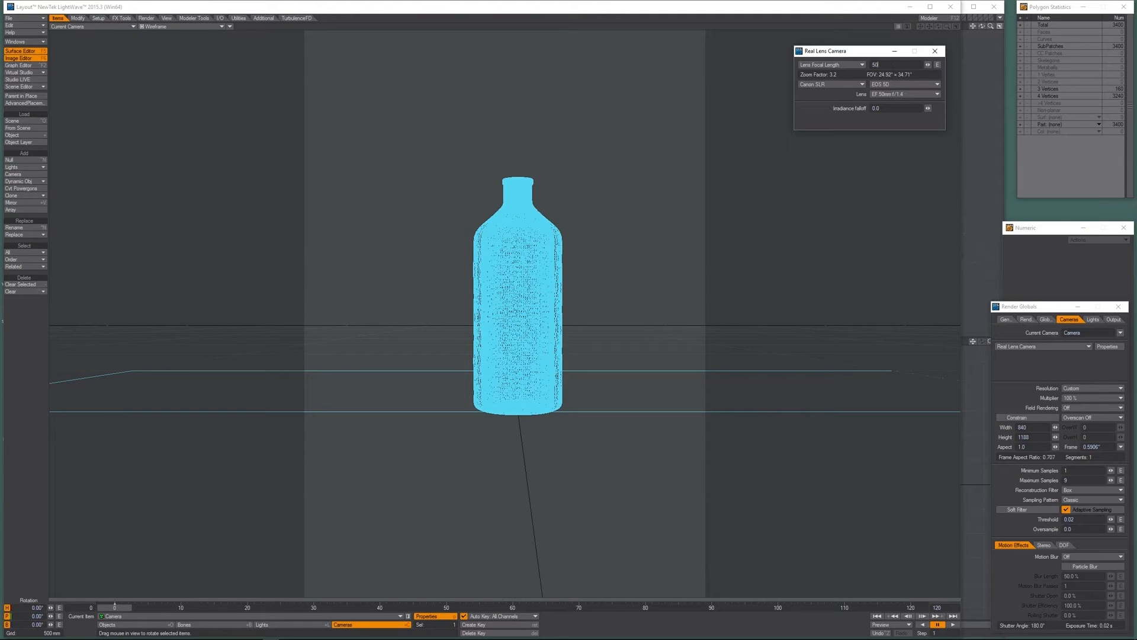
{"action": "key", "text": "Return"}
Move the camera back and centre the bottle in the portrait frame, at about X 0, Y 110 mm, Z -1.11 m.
{"action": "left_click", "coordinate": [526, 11]}
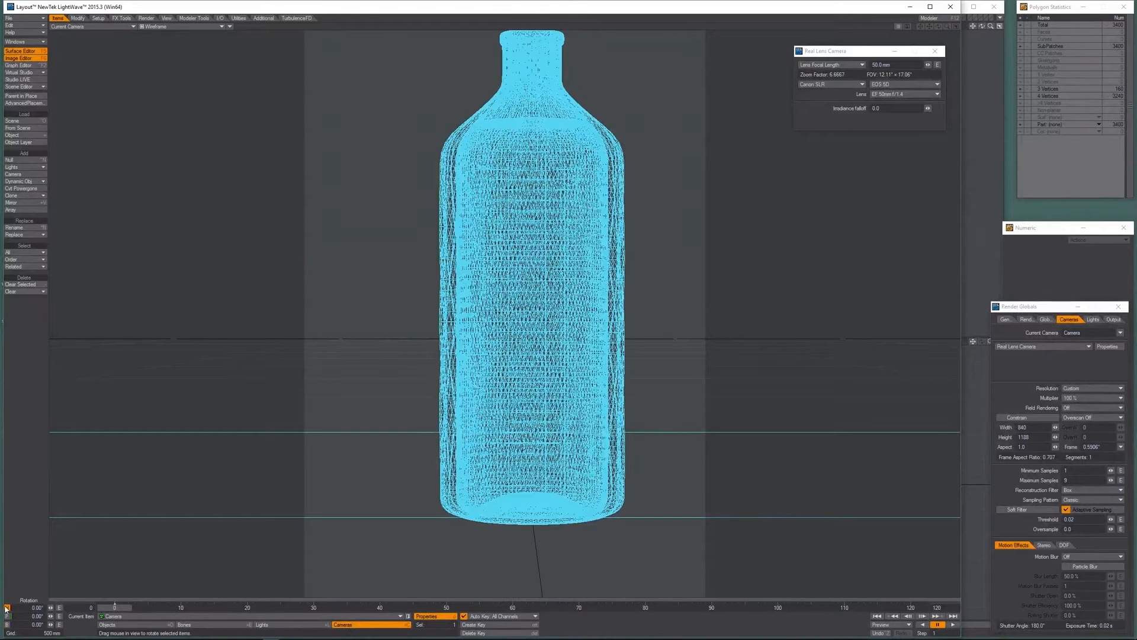
{"action": "key", "text": "t"}
{"action": "left_click_drag", "start_coordinate": [504, 332], "coordinate": [505, 370]}
{"action": "right_click_drag", "start_coordinate": [505, 371], "coordinate": [505, 366]}
{"action": "left_click_drag", "start_coordinate": [506, 366], "coordinate": [507, 366]}
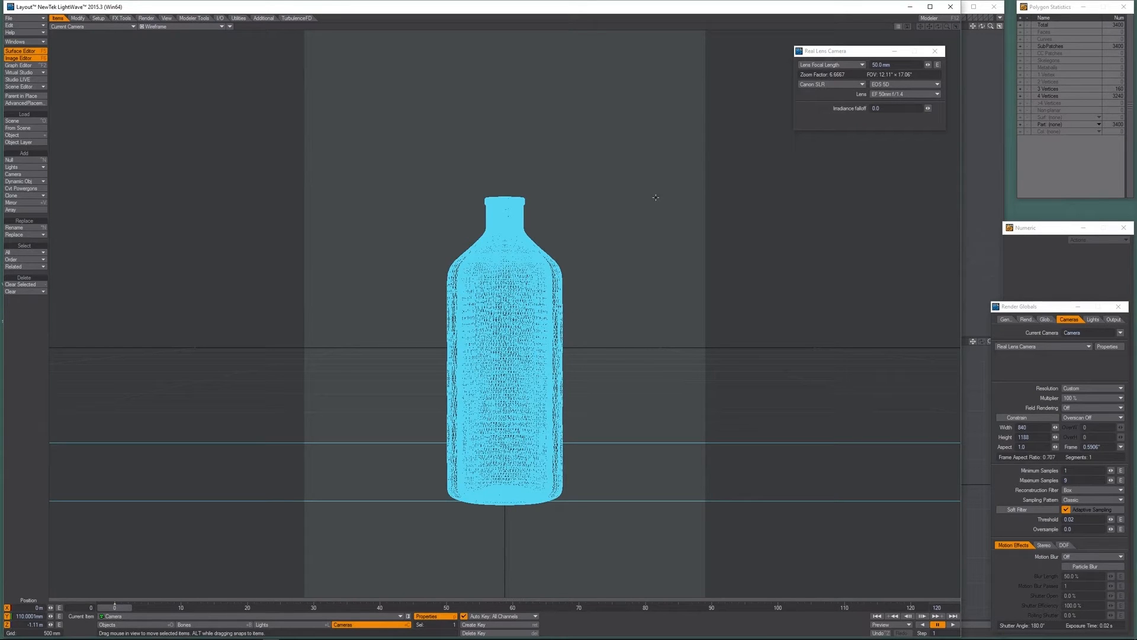
Switch the camera viewport's shading to VPR and close the Real Lens Camera settings.
{"action": "left_click", "coordinate": [116, 28]}
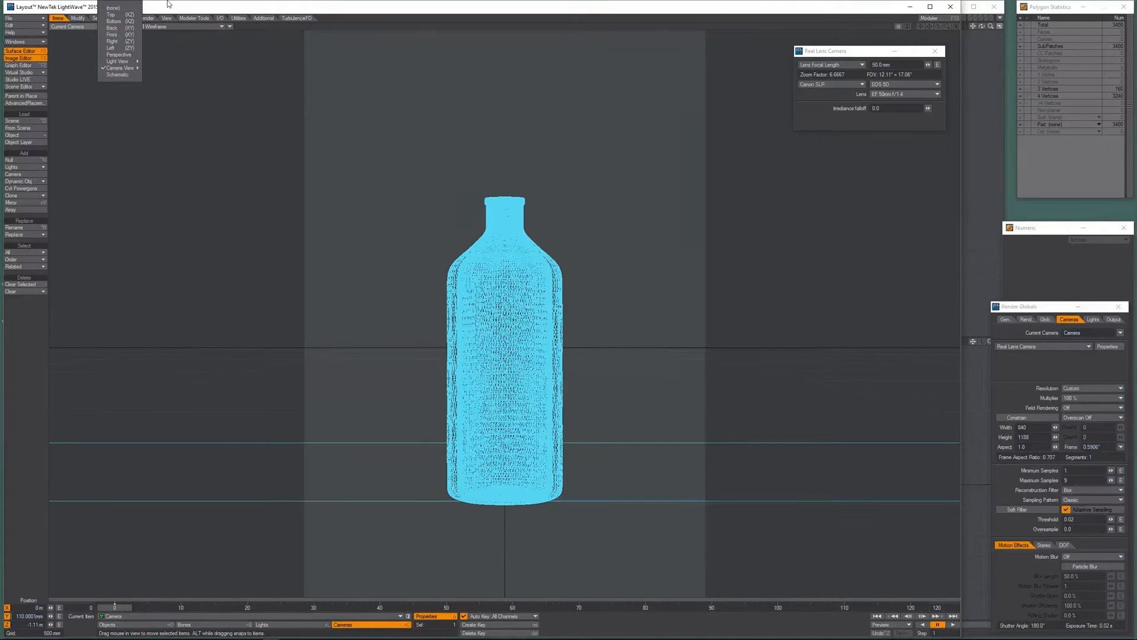
{"action": "left_click", "coordinate": [182, 23]}
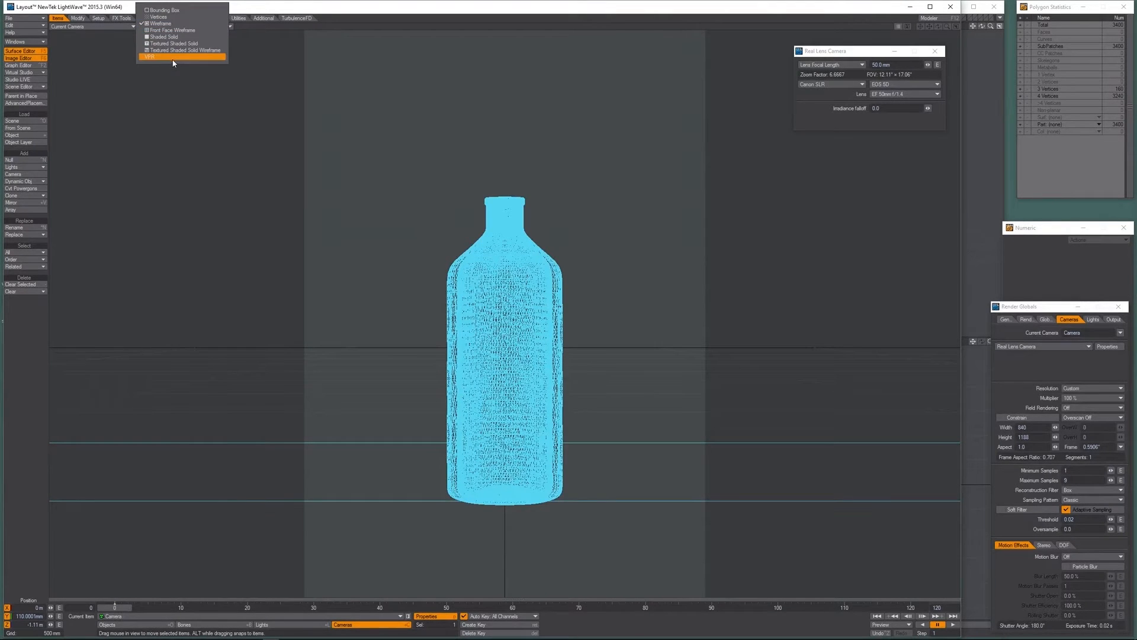
{"action": "left_click", "coordinate": [173, 58]}
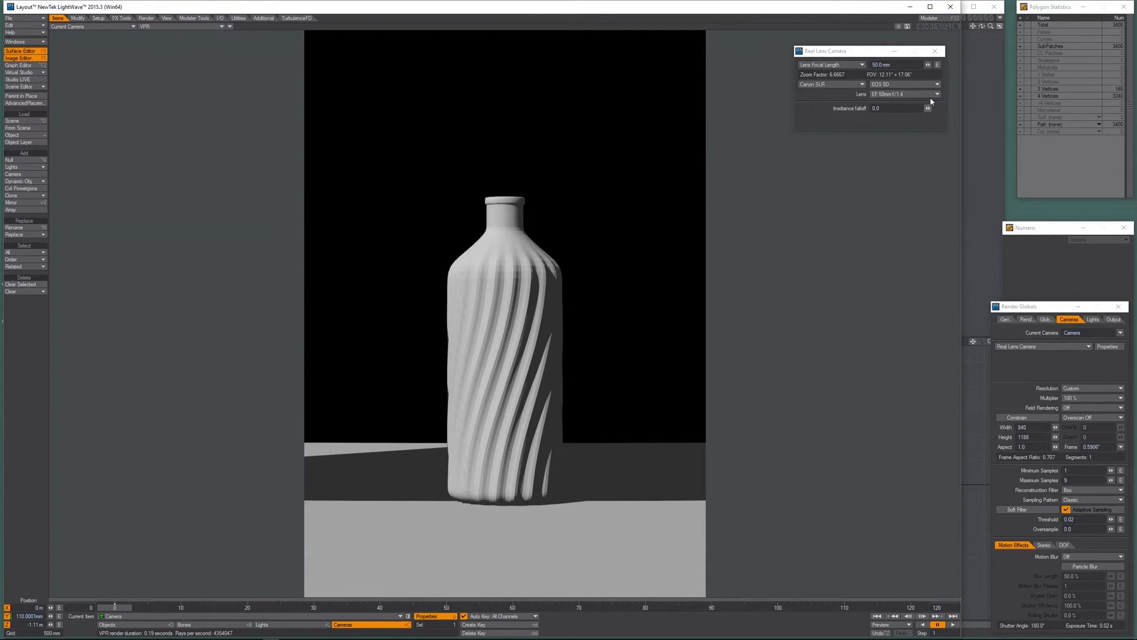
{"action": "left_click", "coordinate": [935, 51]}
Save the scene as Bottle_B_v001 in the Scenes folder.
{"action": "left_click", "coordinate": [18, 18]}
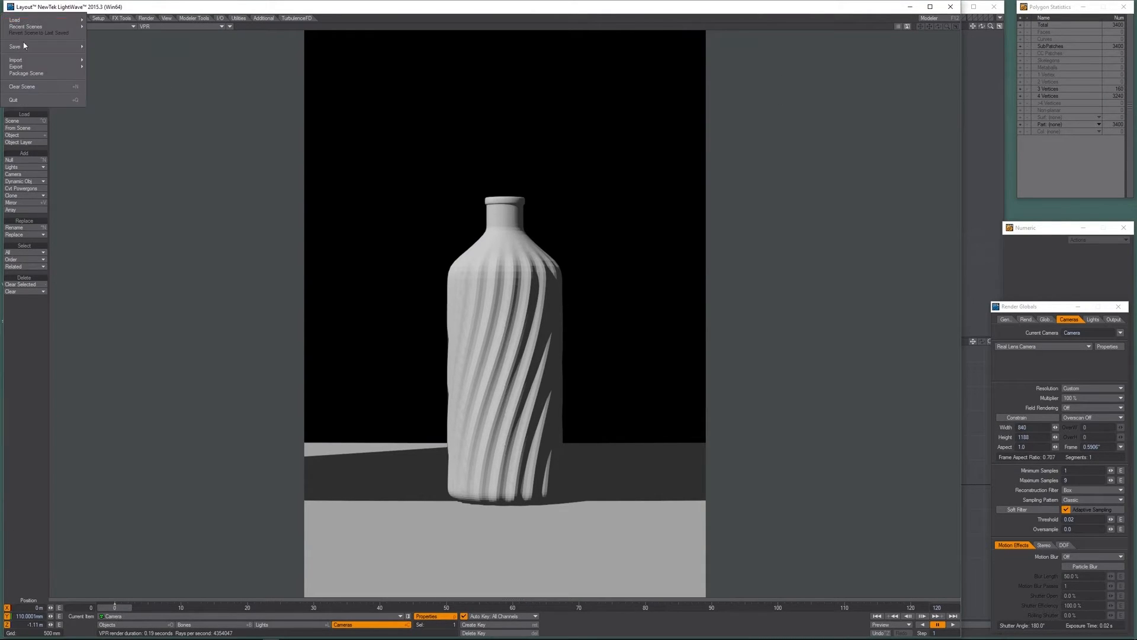
{"action": "left_click", "coordinate": [92, 54]}
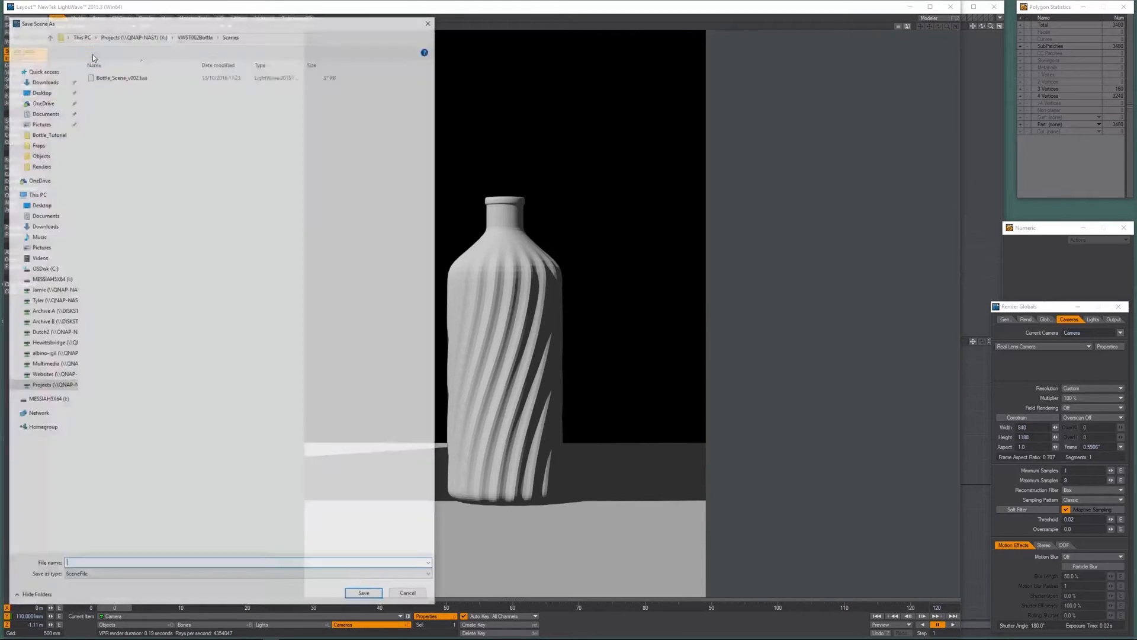
{"action": "type", "text": "Bottle"}
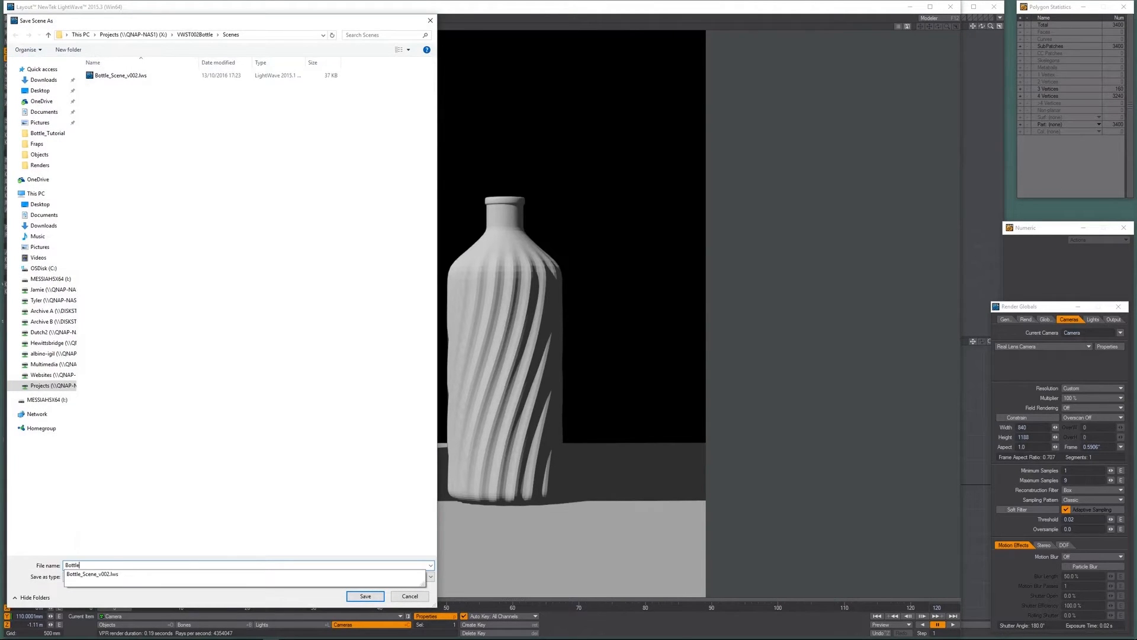
{"action": "type", "text": "_B_v001"}
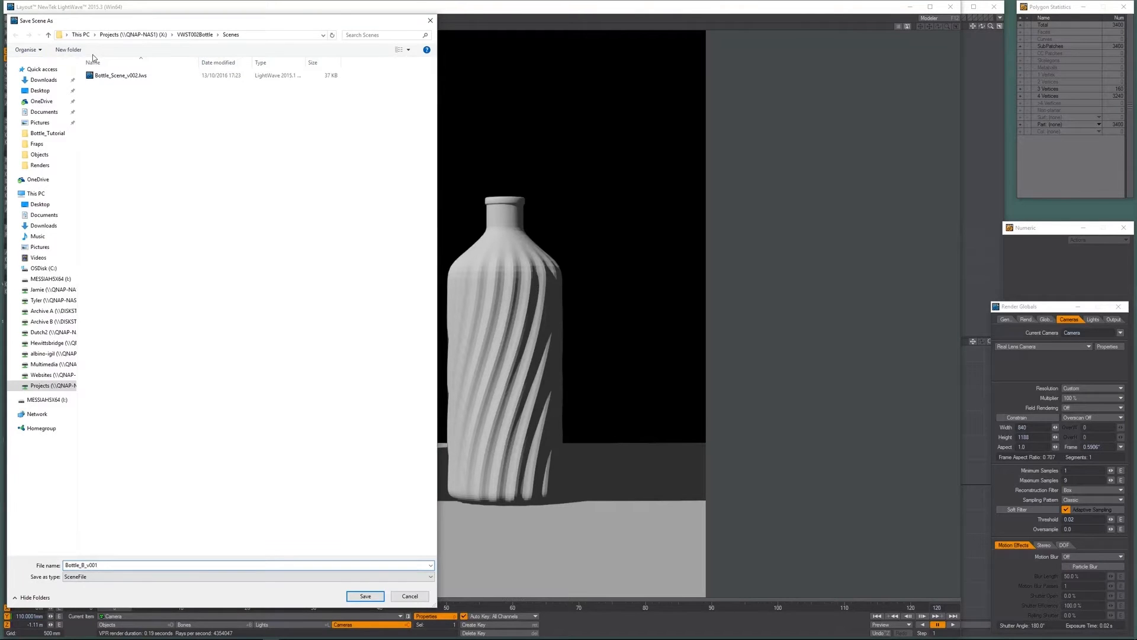
{"action": "key", "text": "Return"}
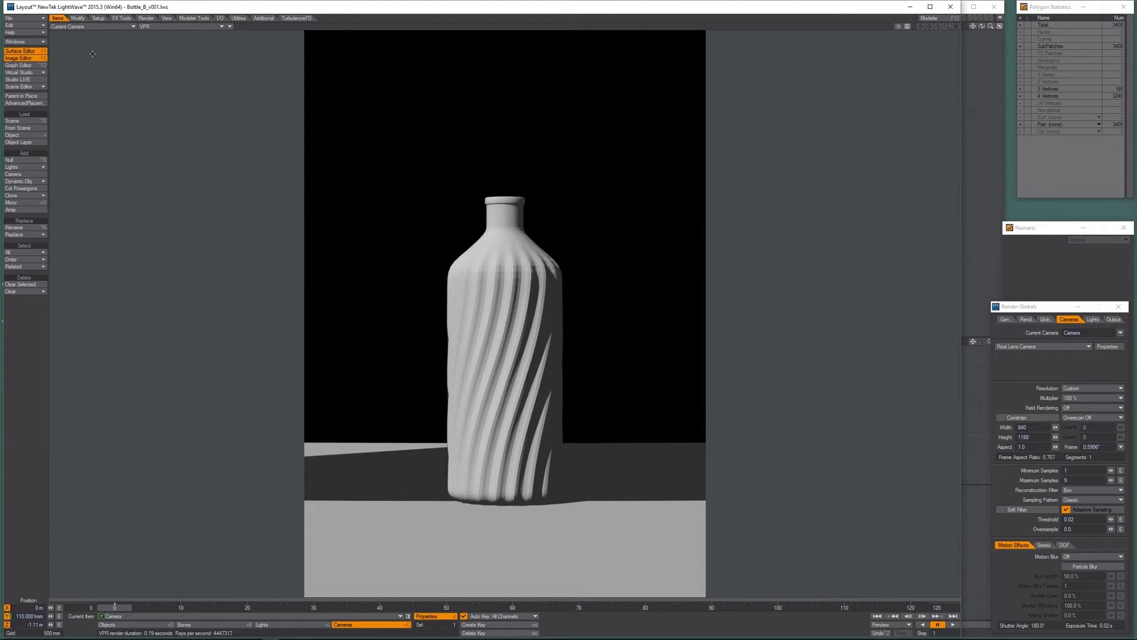
Toggle the viewport from VPR to wireframe and back, and open the Surface Editor.
{"action": "left_click", "coordinate": [161, 39]}
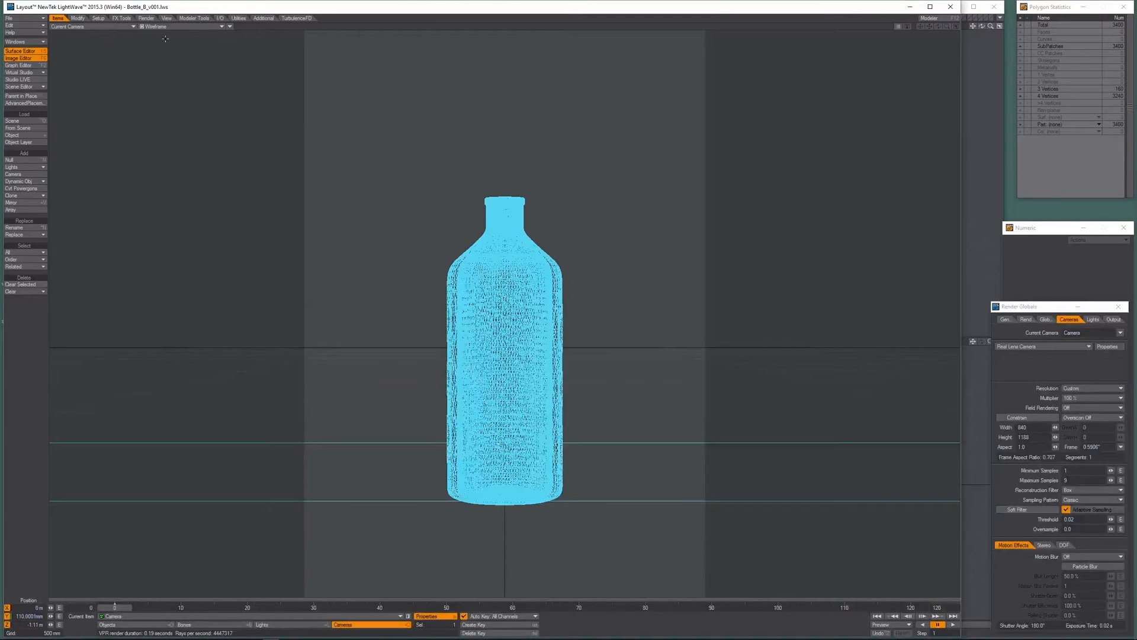
{"action": "key", "text": "ctrl+F9"}
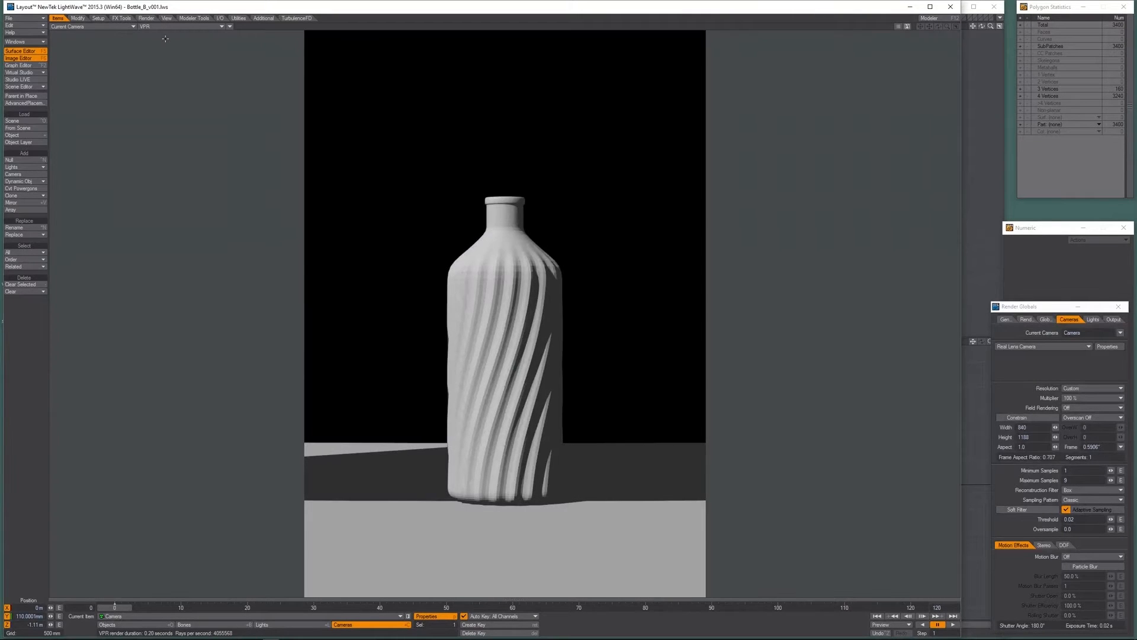
{"action": "key", "text": "F5"}
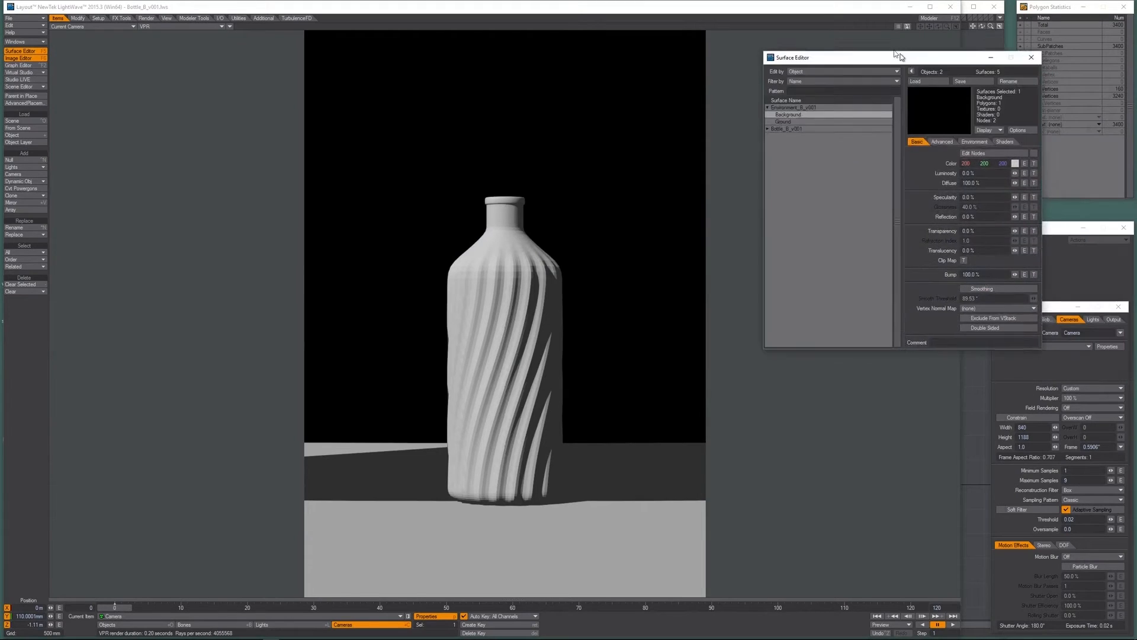
Turn on smoothing for the bottle's Glass_Inner, Glass_Outer and Liquid surfaces, and close the Surface Editor.
{"action": "left_click", "coordinate": [756, 105]}
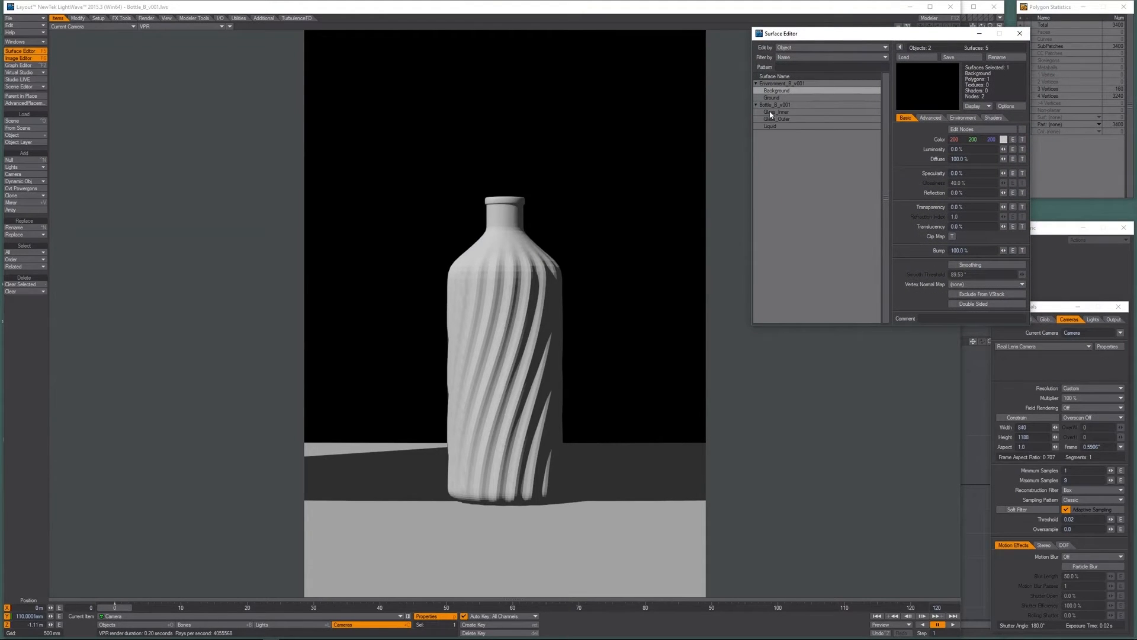
{"action": "left_click", "coordinate": [774, 112]}
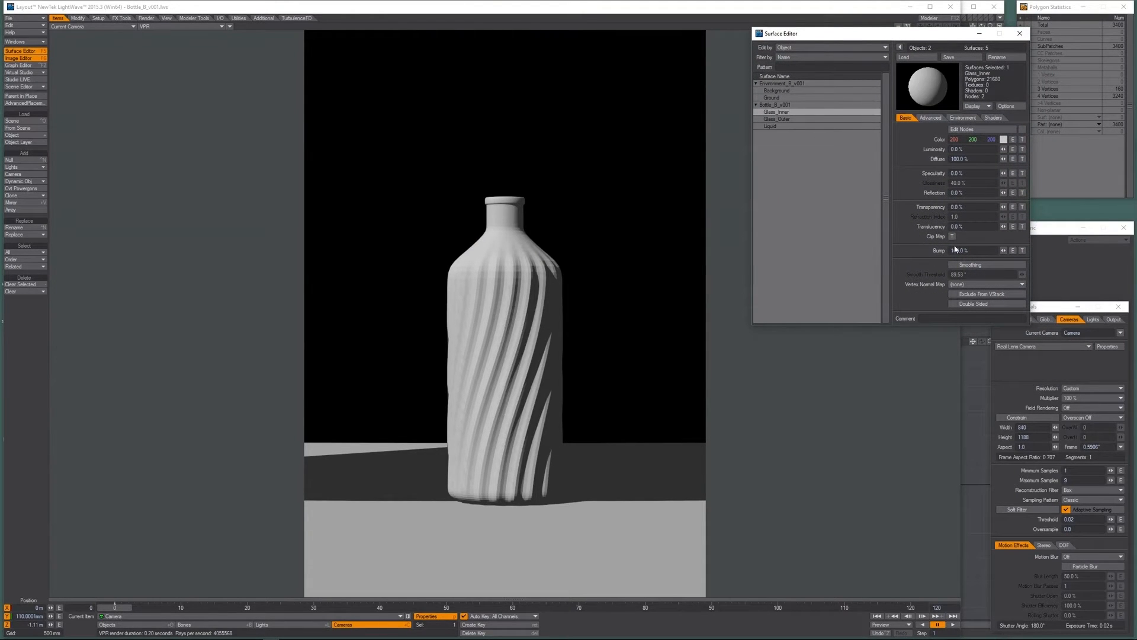
{"action": "left_click", "coordinate": [952, 265]}
{"action": "left_click", "coordinate": [779, 120]}
{"action": "left_click", "coordinate": [953, 265]}
{"action": "left_click", "coordinate": [770, 127]}
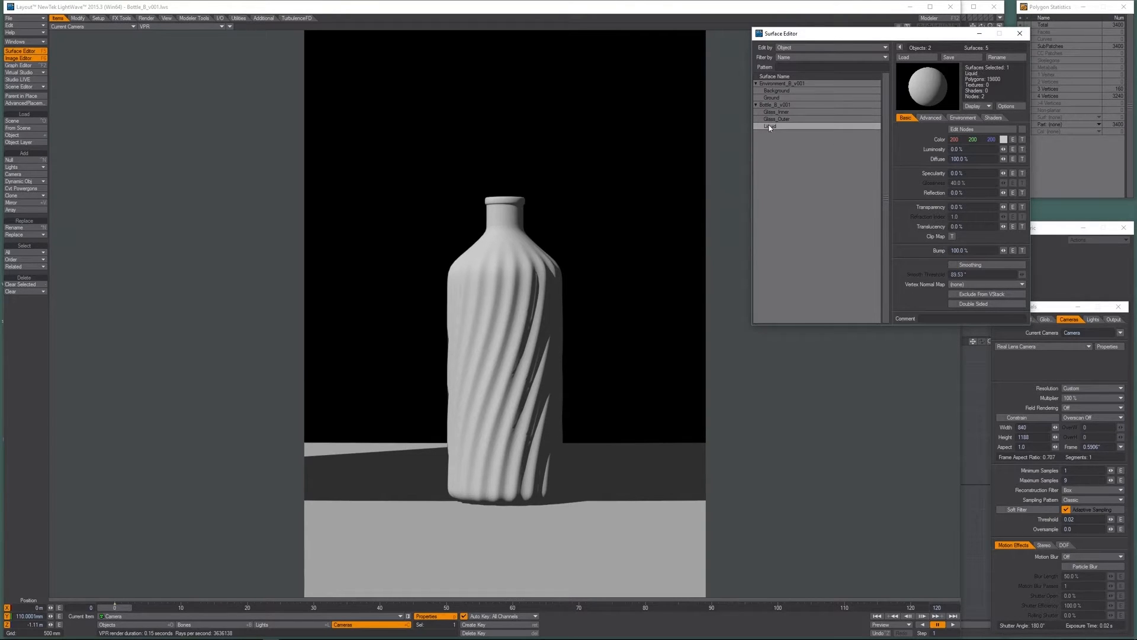
{"action": "left_click", "coordinate": [952, 266]}
{"action": "left_click", "coordinate": [1019, 33]}
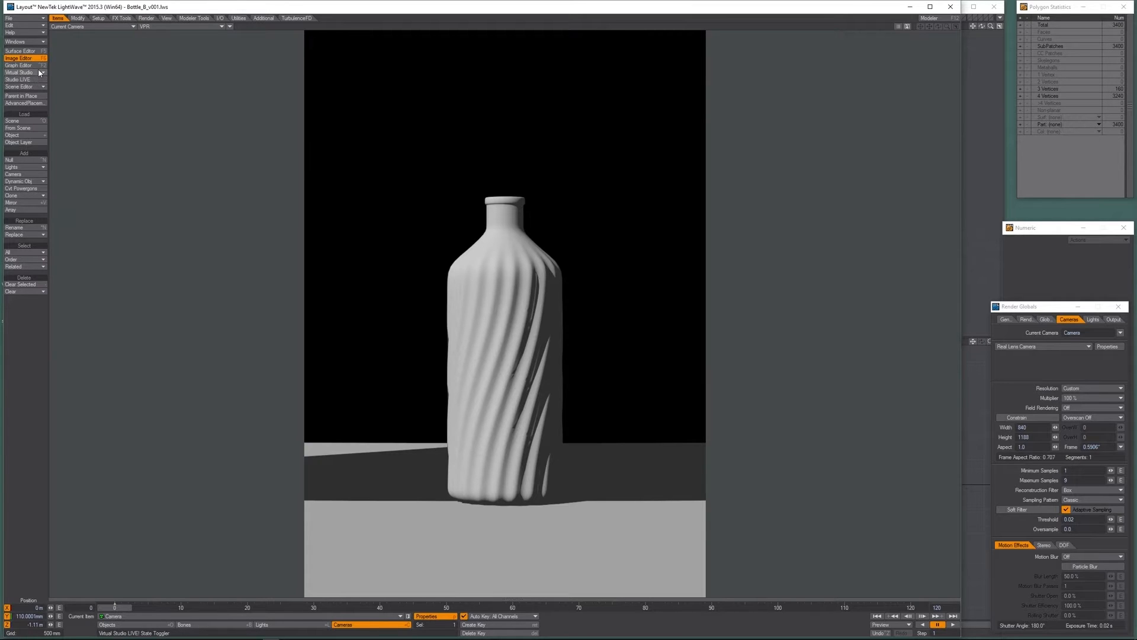
Add a Textured Environment to the scene's backdrop and set its axis to Y.
{"action": "left_click", "coordinate": [24, 42]}
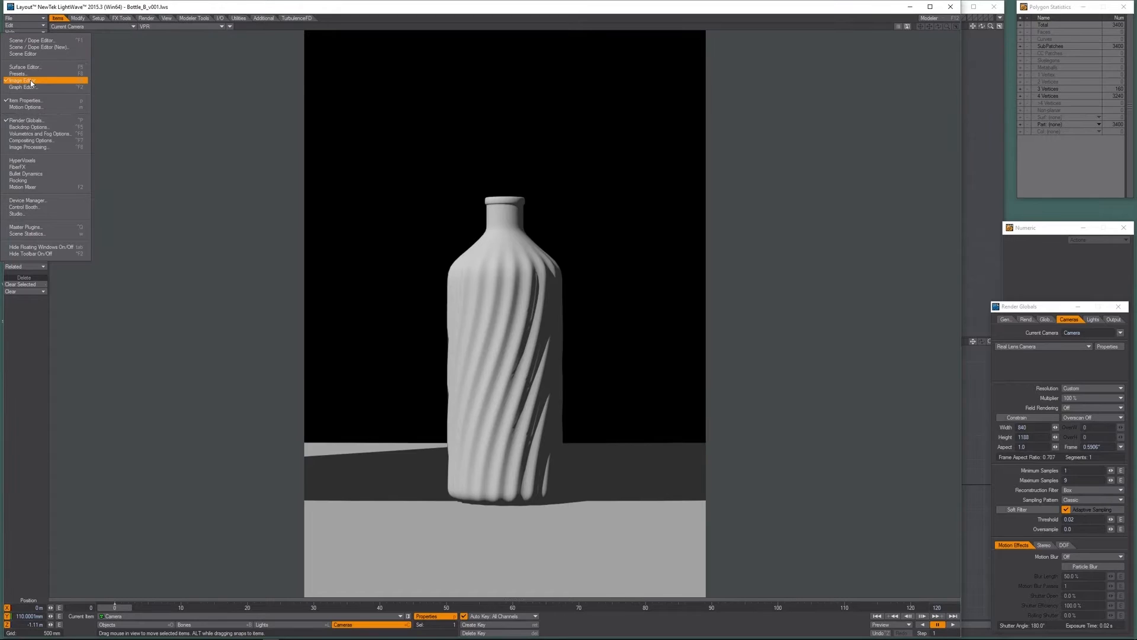
{"action": "left_click", "coordinate": [31, 128]}
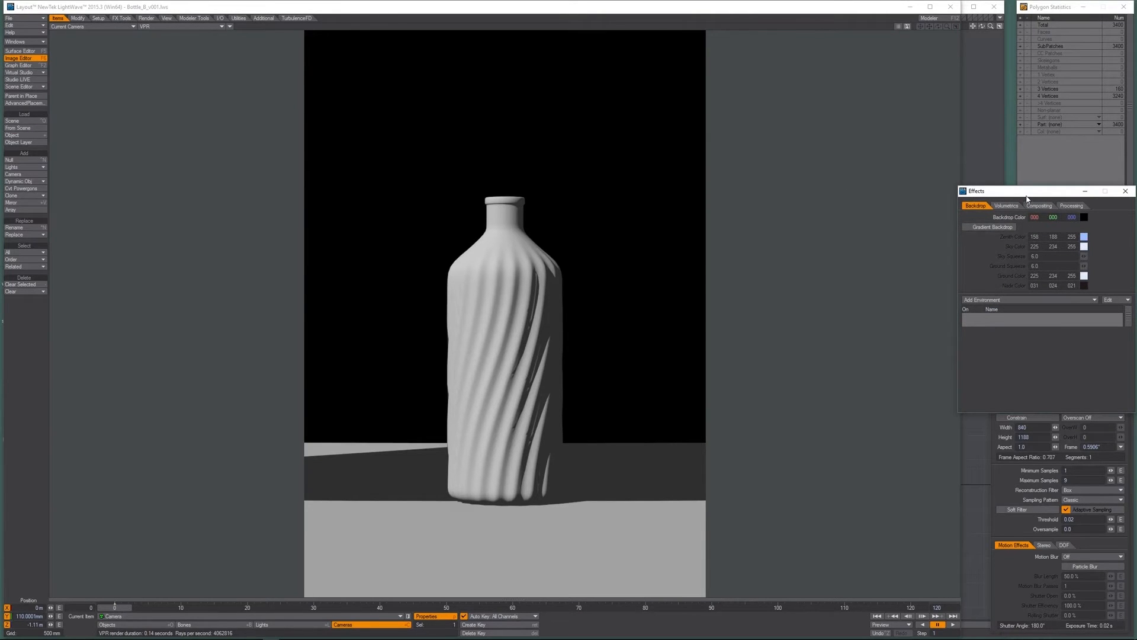
{"action": "left_click_drag", "start_coordinate": [1024, 197], "coordinate": [1003, 185]}
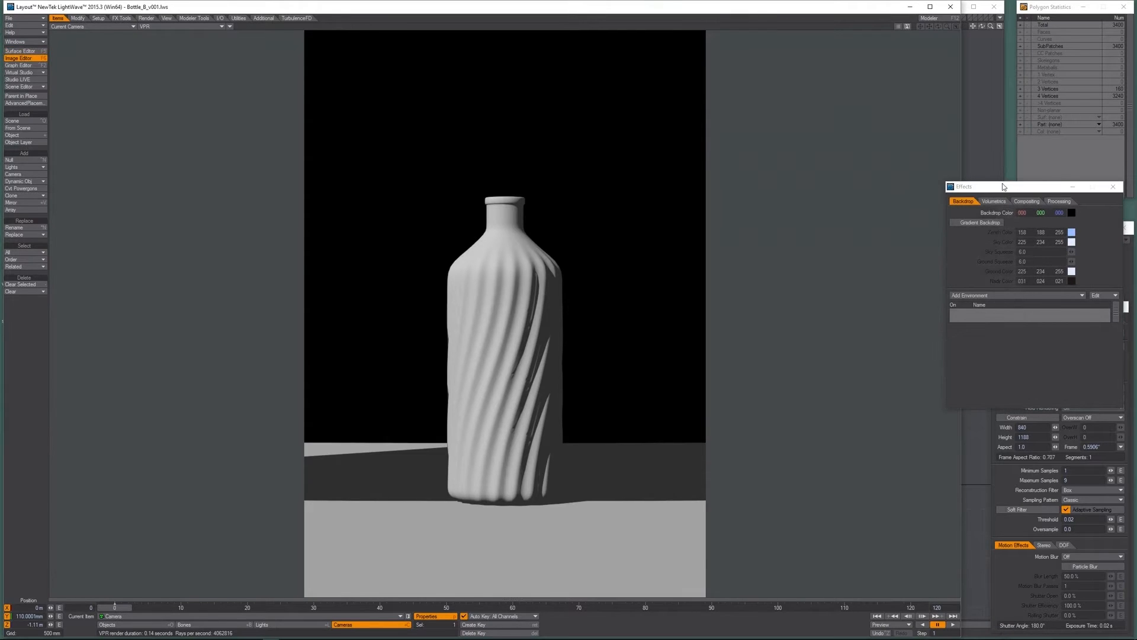
{"action": "key", "text": "ctrl+F5"}
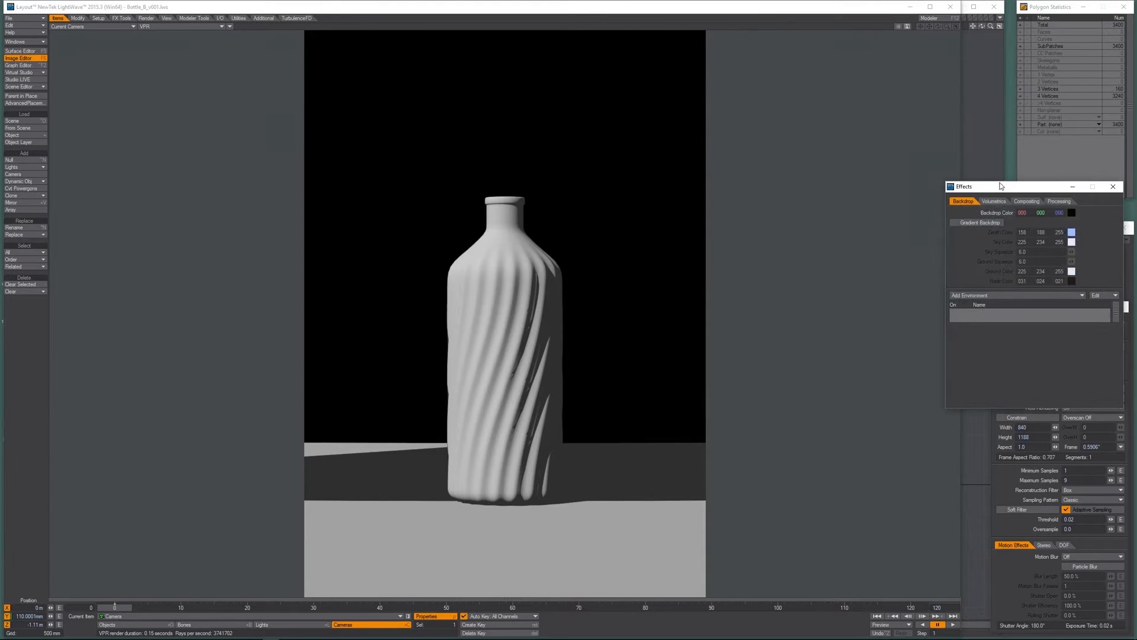
{"action": "left_click_drag", "start_coordinate": [1001, 183], "coordinate": [992, 178]}
{"action": "left_click", "coordinate": [972, 290]}
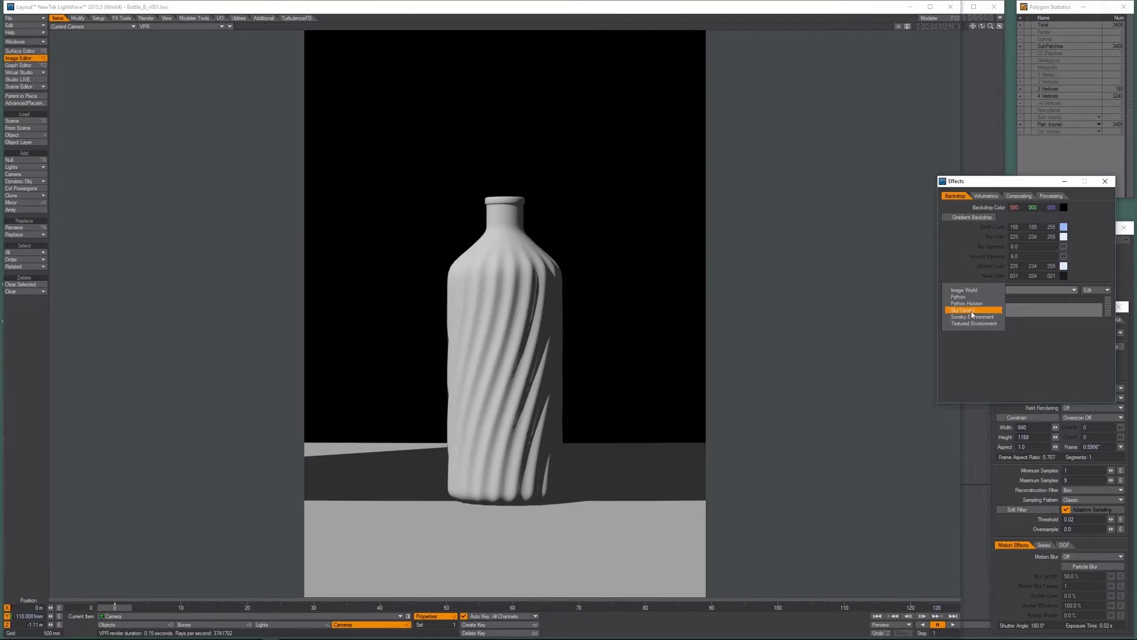
{"action": "left_click", "coordinate": [969, 327]}
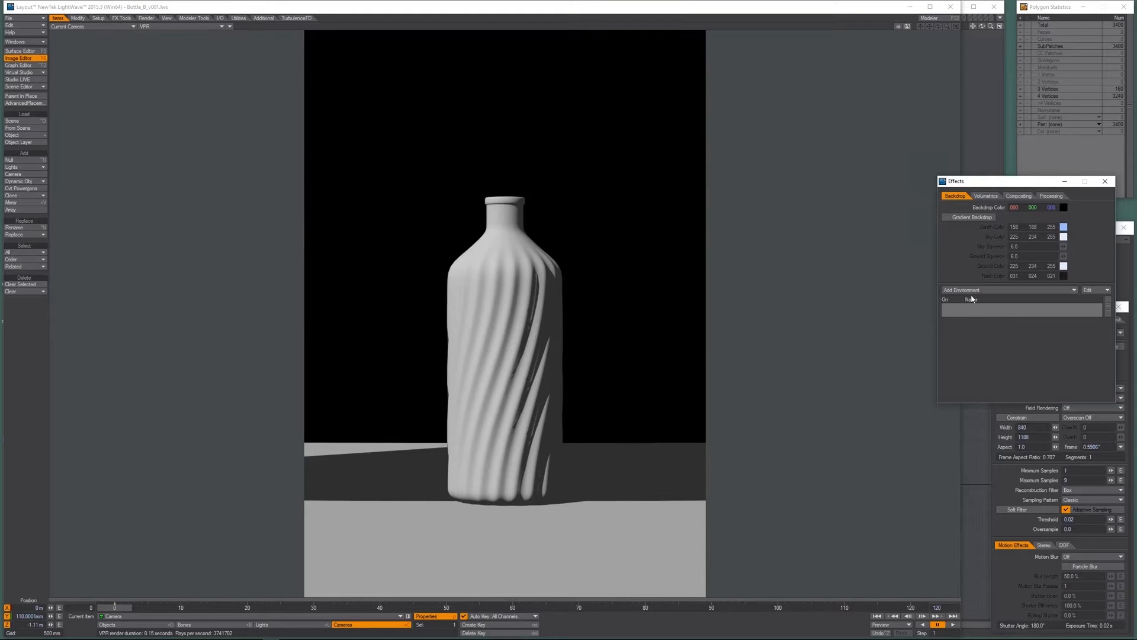
{"action": "left_click", "coordinate": [977, 290]}
{"action": "left_click", "coordinate": [976, 322]}
{"action": "left_click", "coordinate": [980, 309]}
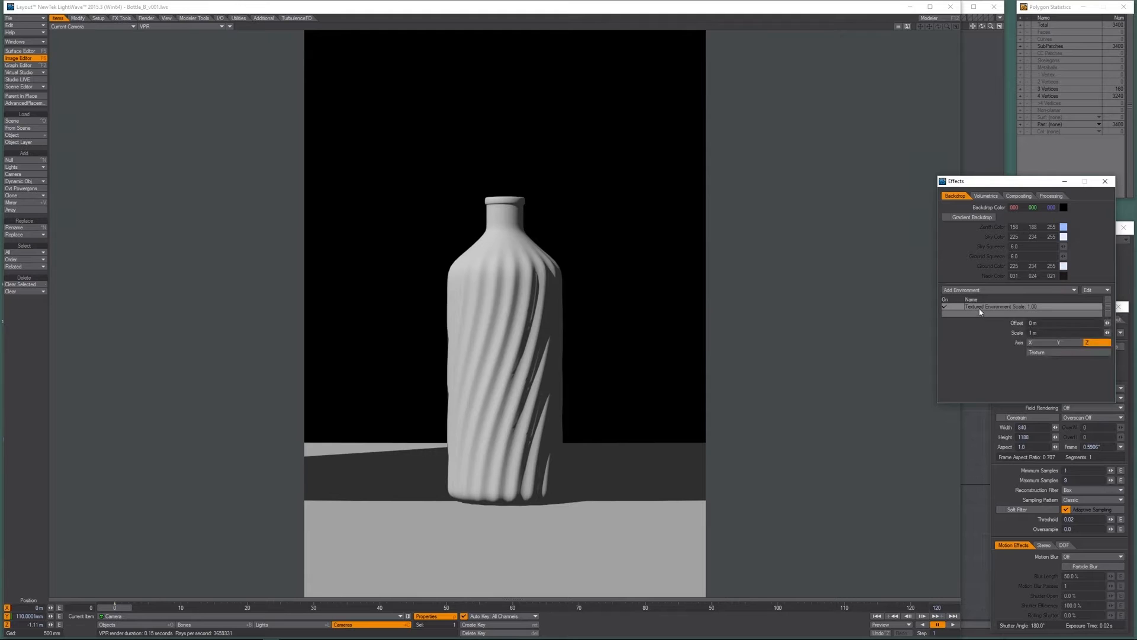
{"action": "left_click", "coordinate": [1060, 344]}
Give the environment texture a spherical projection and load the kitchen_probe.hdr image into it.
{"action": "left_click", "coordinate": [1036, 353]}
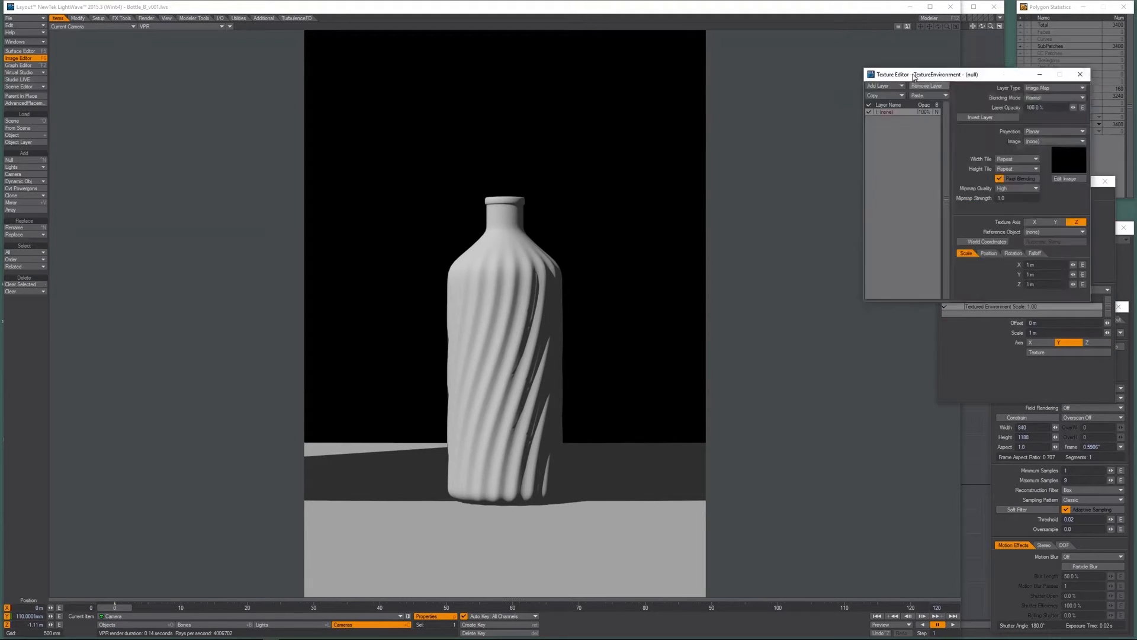
{"action": "left_click", "coordinate": [968, 159]}
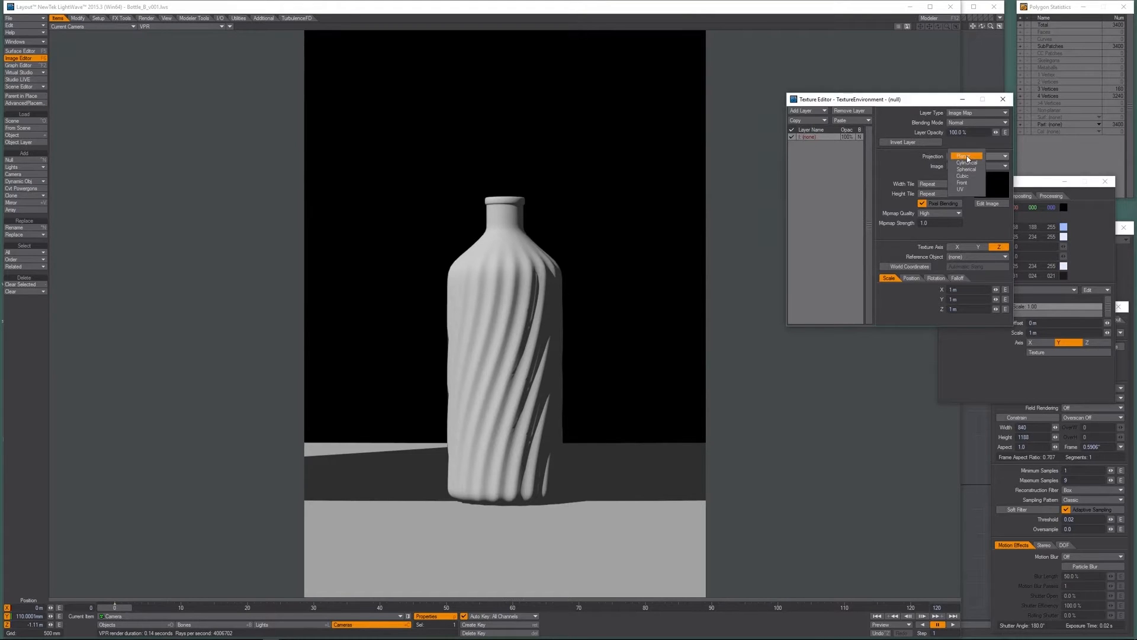
{"action": "left_click", "coordinate": [967, 174]}
{"action": "left_click", "coordinate": [963, 186]}
{"action": "left_click", "coordinate": [964, 194]}
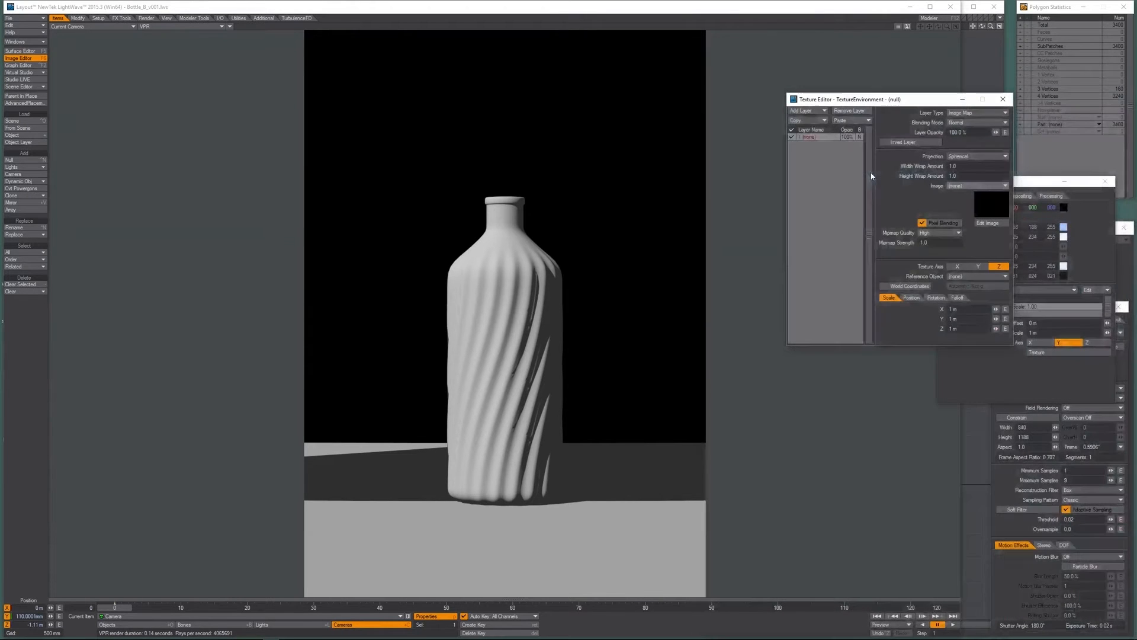
{"action": "double_click", "coordinate": [872, 173]}
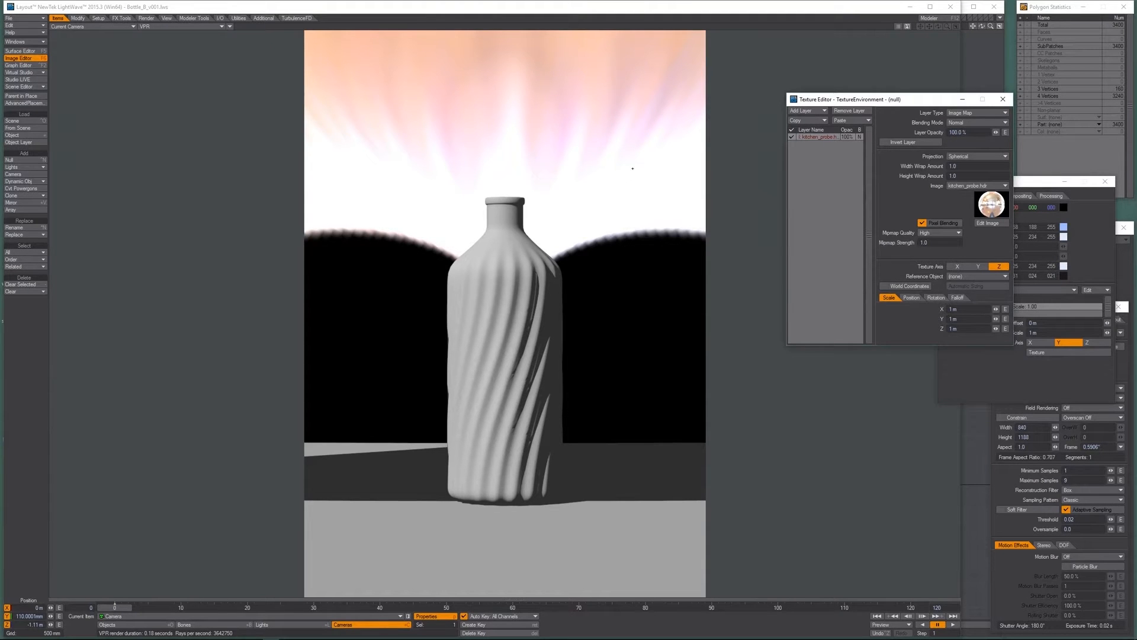
Inspect the set in perspective view, and examine the bottle and Environment_B_v001 objects in Modeler.
{"action": "key", "text": "4"}
{"action": "left_click_drag", "start_coordinate": [432, 320], "coordinate": [503, 317], "text": "alt"}
{"action": "key", "text": "F12"}
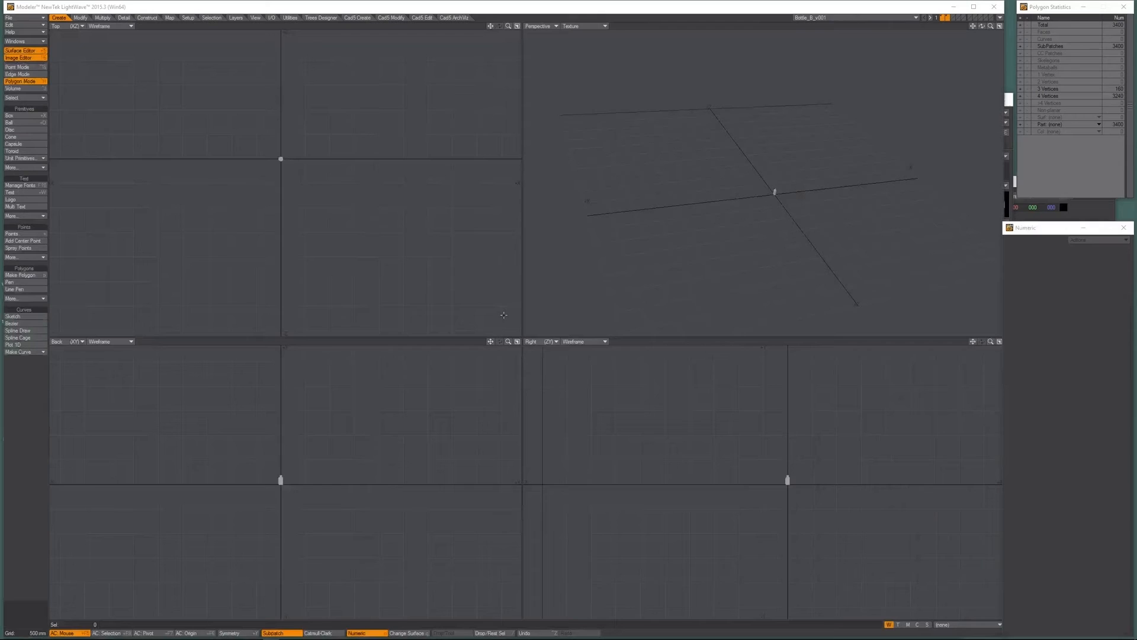
{"action": "left_click", "coordinate": [829, 18]}
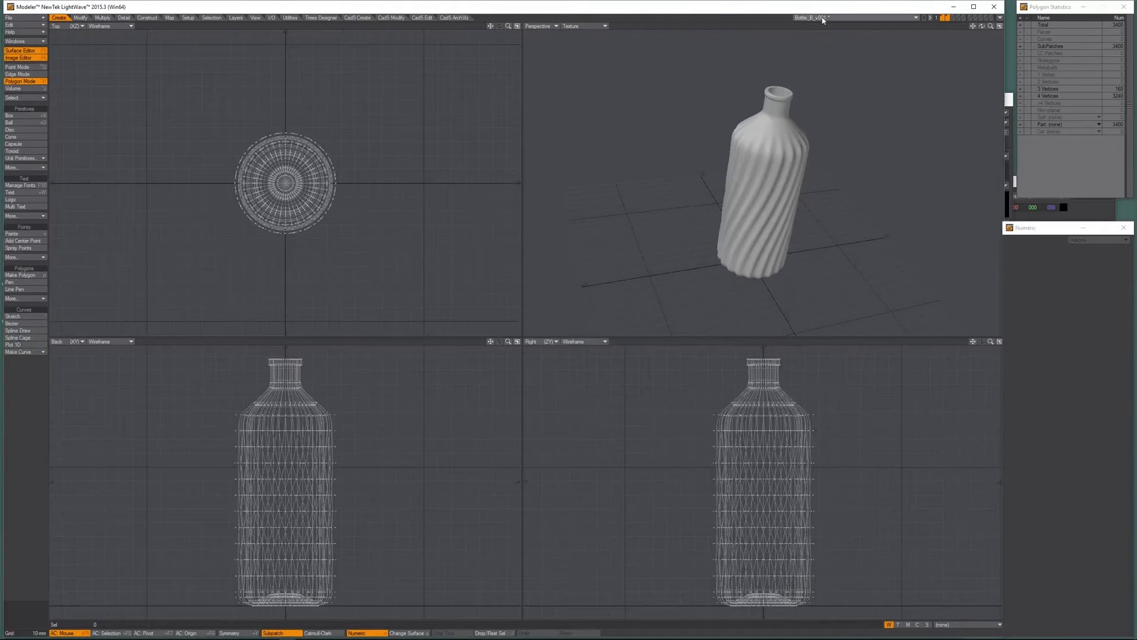
{"action": "left_click", "coordinate": [823, 23]}
{"action": "key", "text": "a"}
{"action": "left_click_drag", "start_coordinate": [793, 157], "coordinate": [822, 136], "text": "alt"}
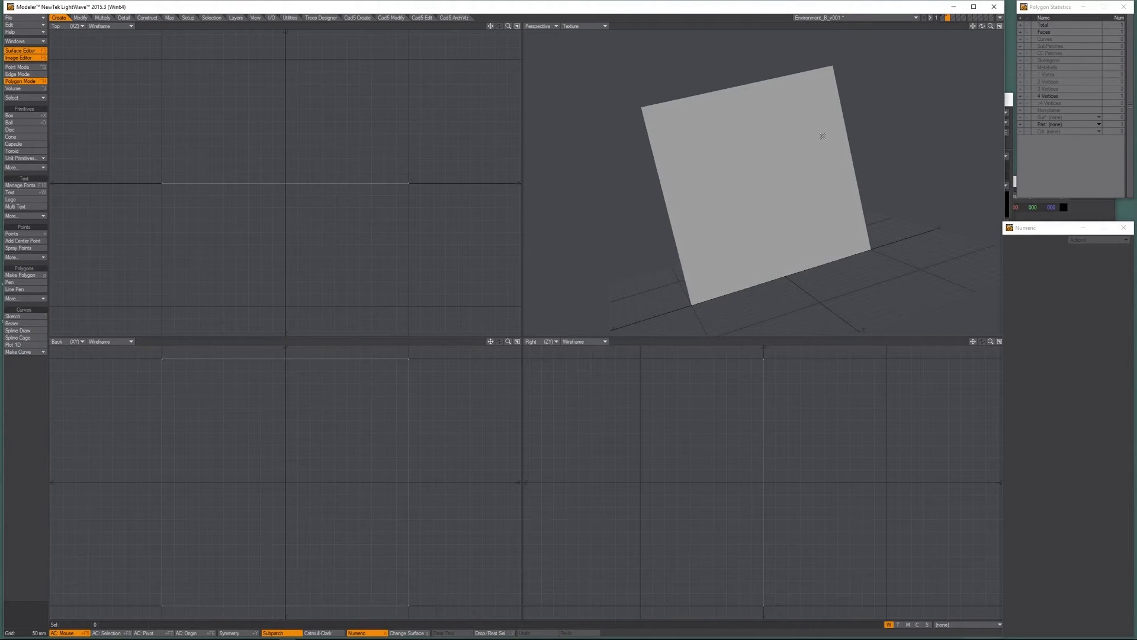
Return to Layout, check the layer names in the object list and select the bottle's Glass_Outer layer.
{"action": "key", "text": "F12"}
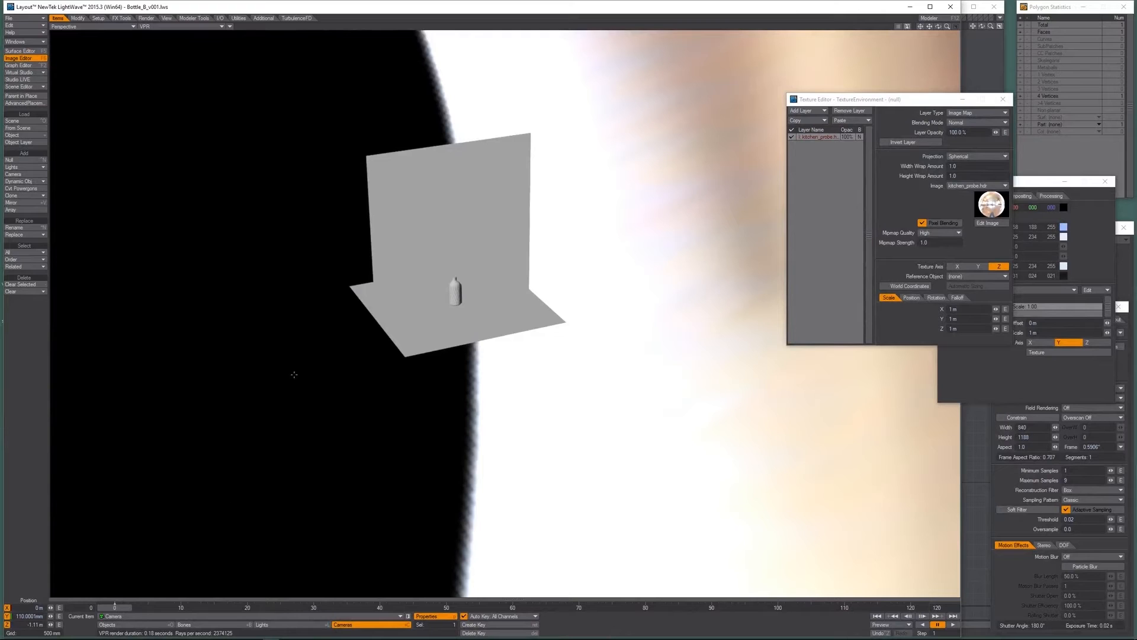
{"action": "left_click", "coordinate": [132, 625]}
{"action": "left_click", "coordinate": [135, 617]}
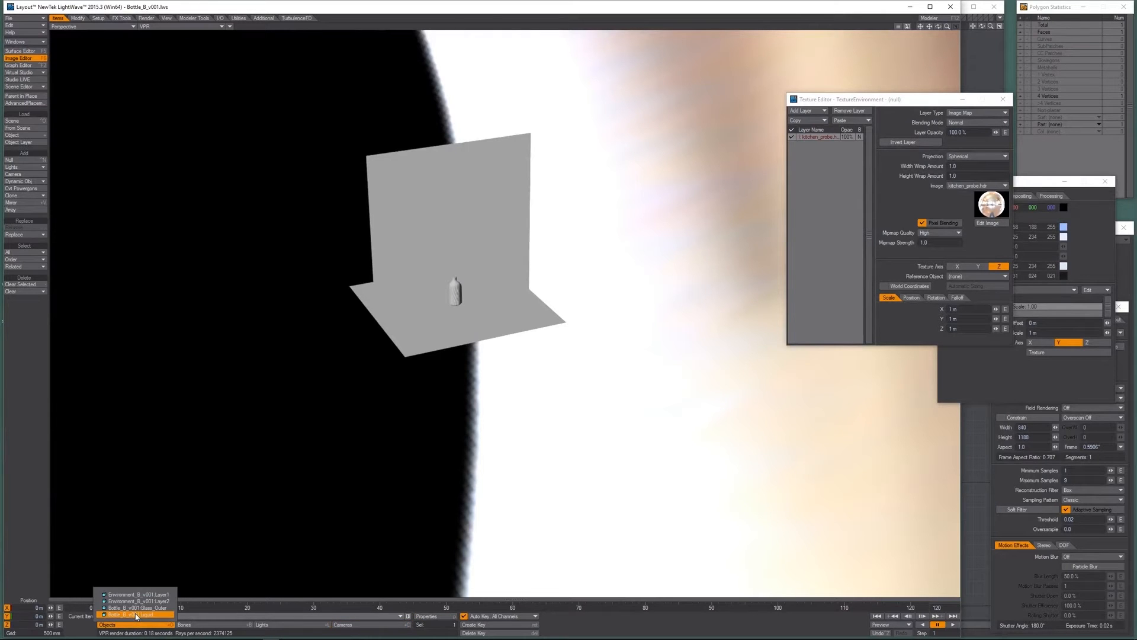
{"action": "left_click", "coordinate": [141, 607]}
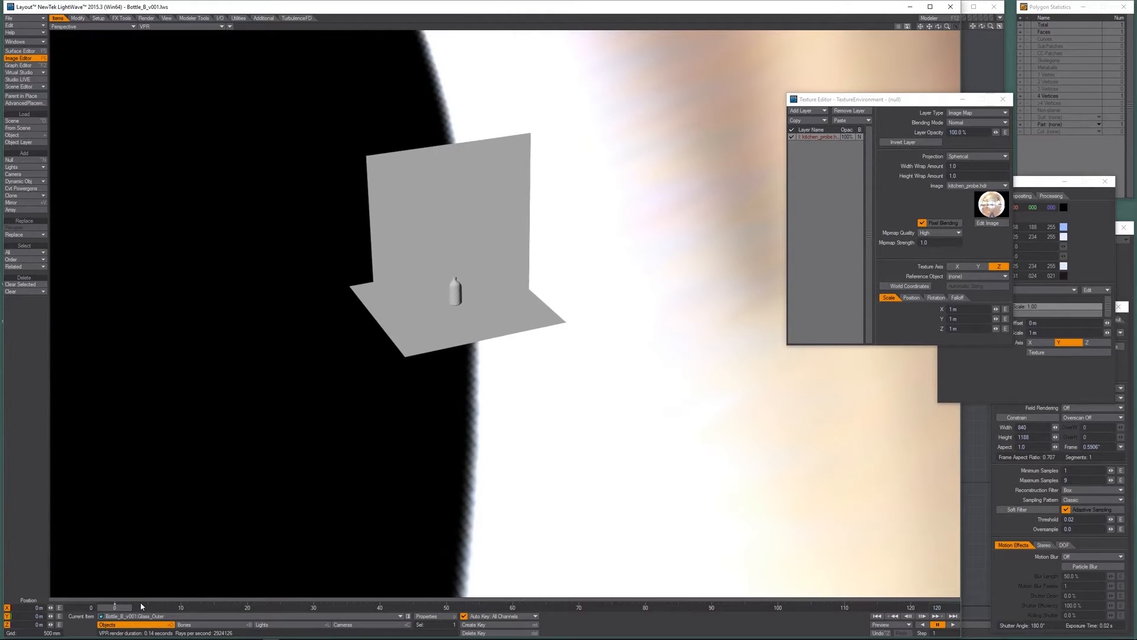
In Modeler, name the first layer of Environment_B_v001, holding the horizontal plane, Ground.
{"action": "key", "text": "F12"}
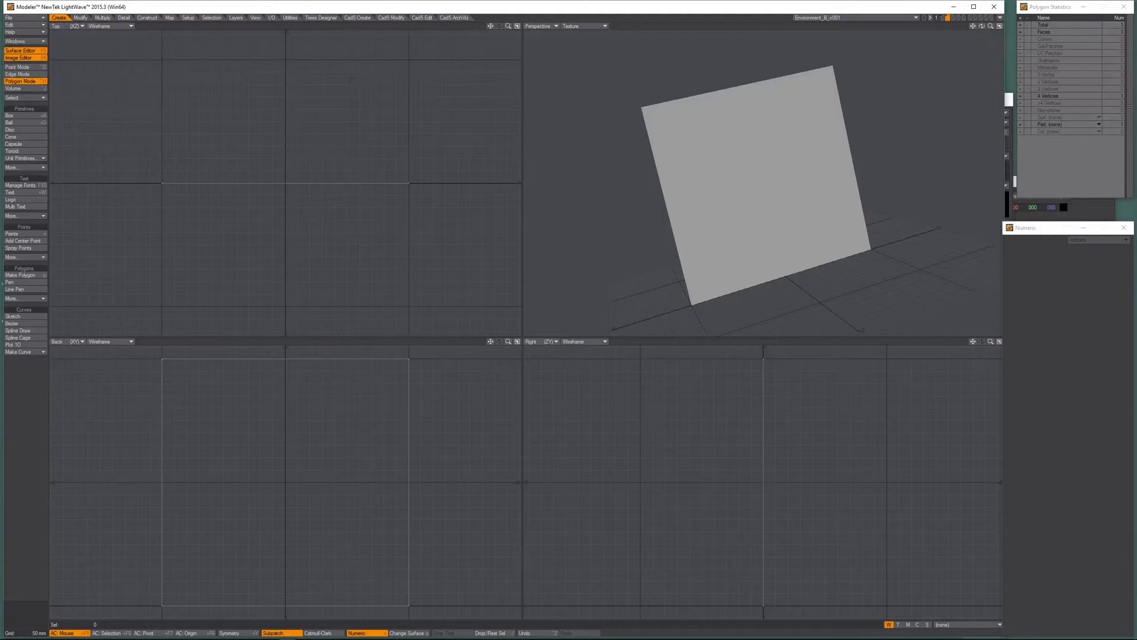
{"action": "key", "text": "F7"}
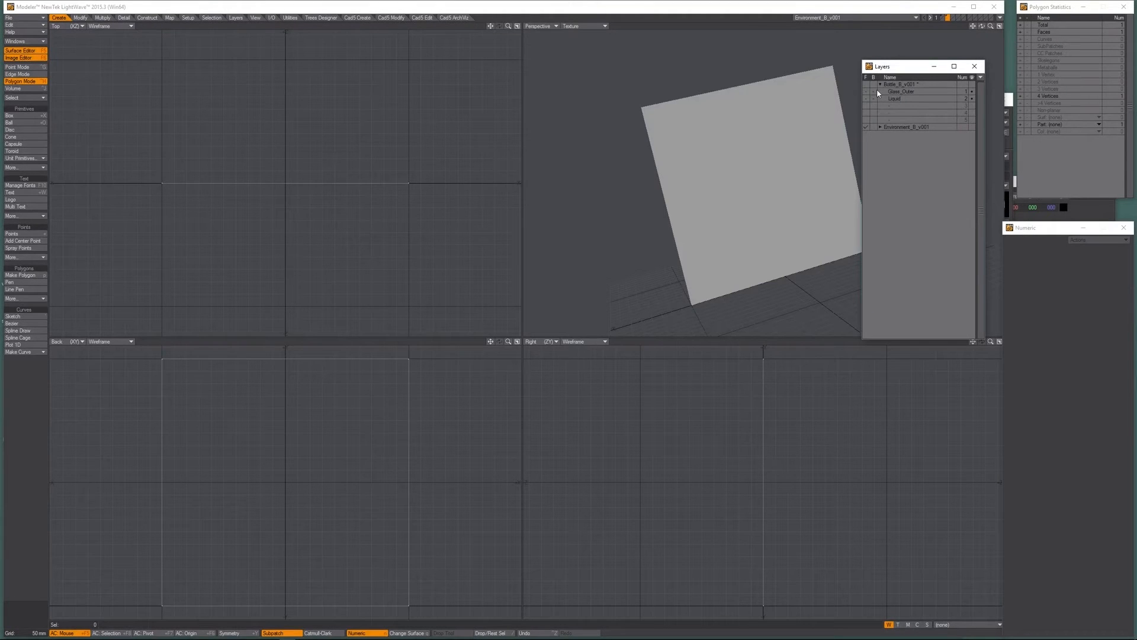
{"action": "left_click", "coordinate": [879, 123]}
{"action": "left_click", "coordinate": [880, 141]}
{"action": "left_click", "coordinate": [898, 148]}
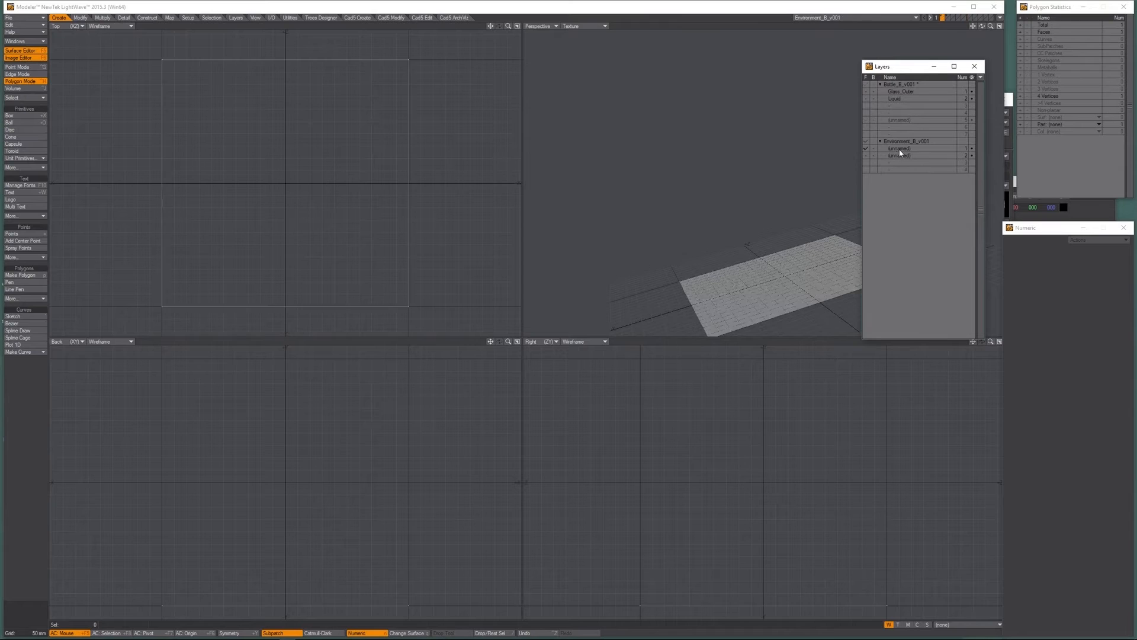
{"action": "double_click", "coordinate": [900, 150]}
{"action": "type", "text": "Ground"}
{"action": "key", "text": "Return"}
Name the vertical plane's layer Backdrop and return to Layout.
{"action": "left_click", "coordinate": [898, 156]}
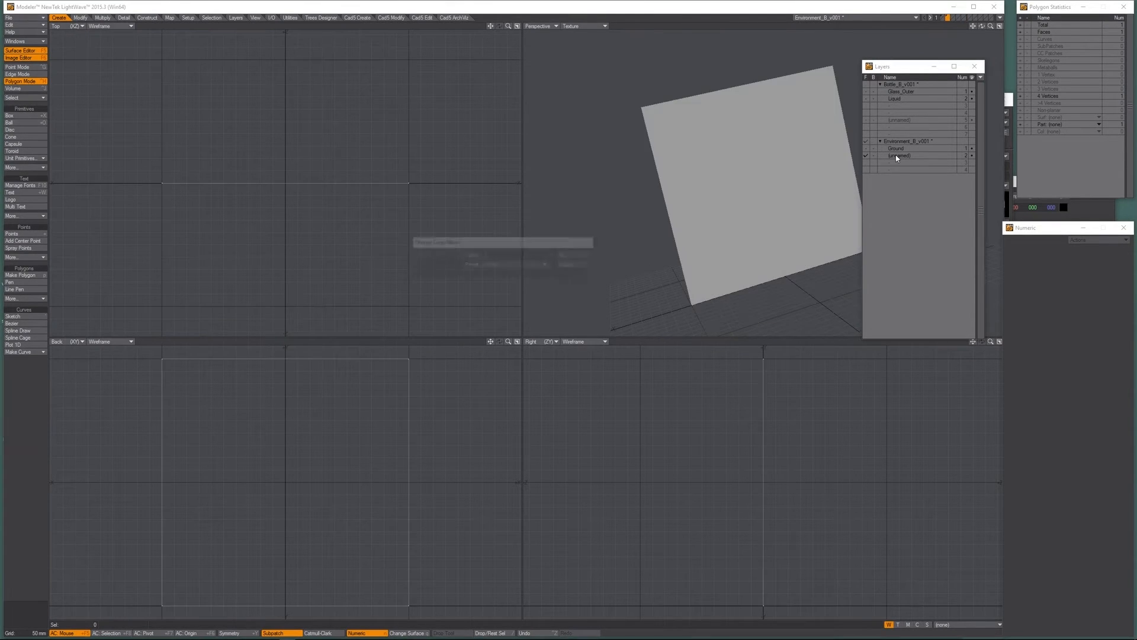
{"action": "type", "text": "Backdrop"}
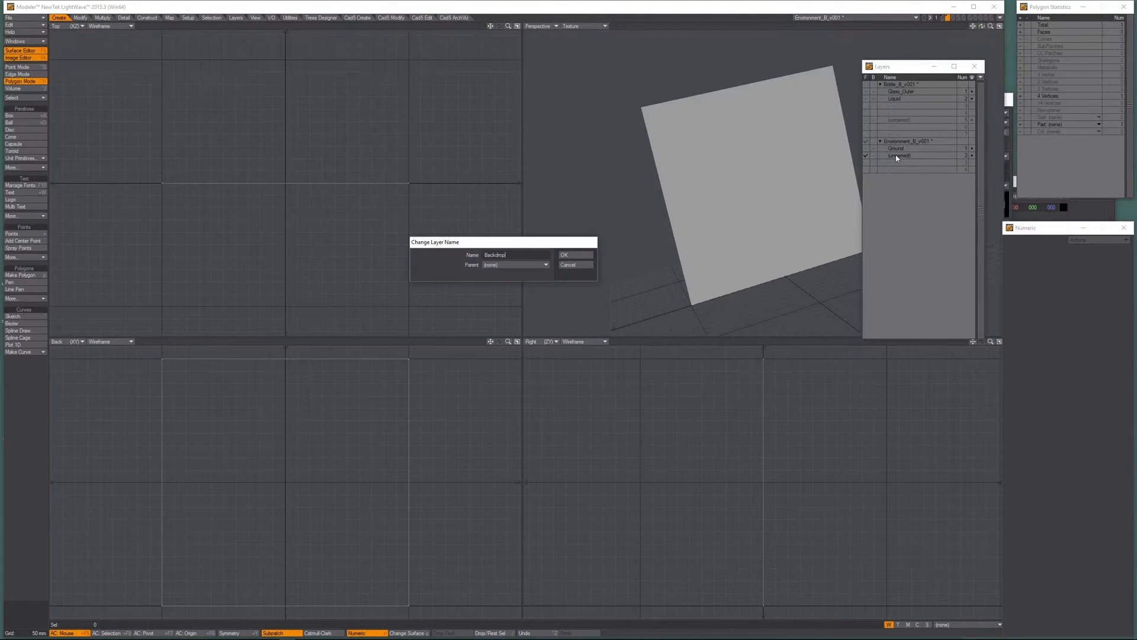
{"action": "key", "text": "Return"}
{"action": "key", "text": "F12"}
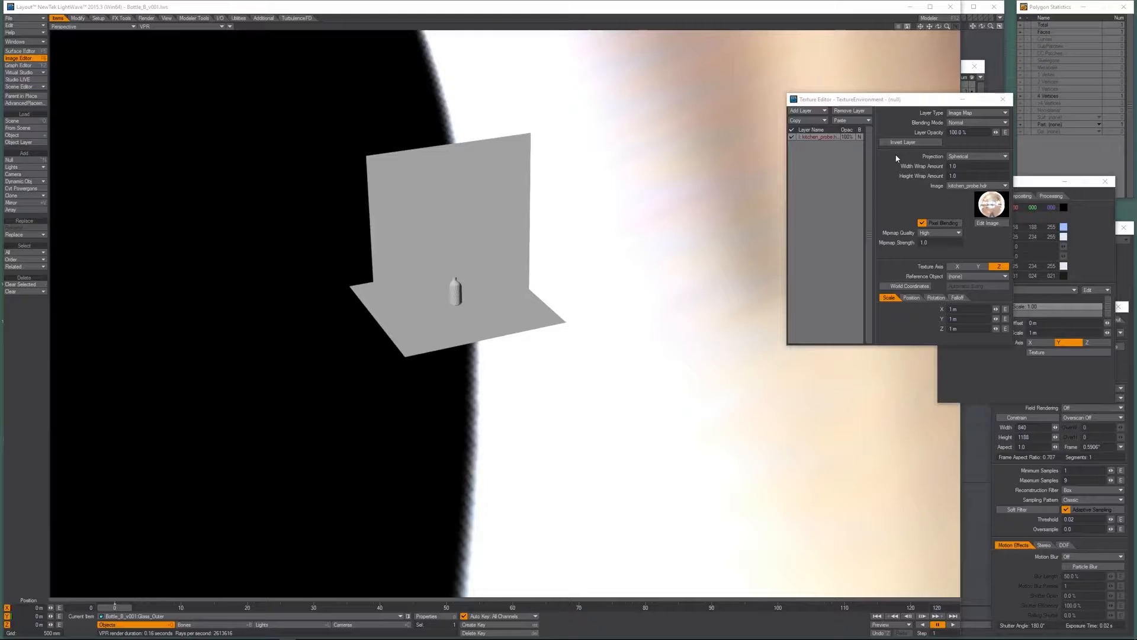
Select the environment's Backdrop layer and show the grid and item overlays over the VPR preview.
{"action": "left_click", "coordinate": [162, 618]}
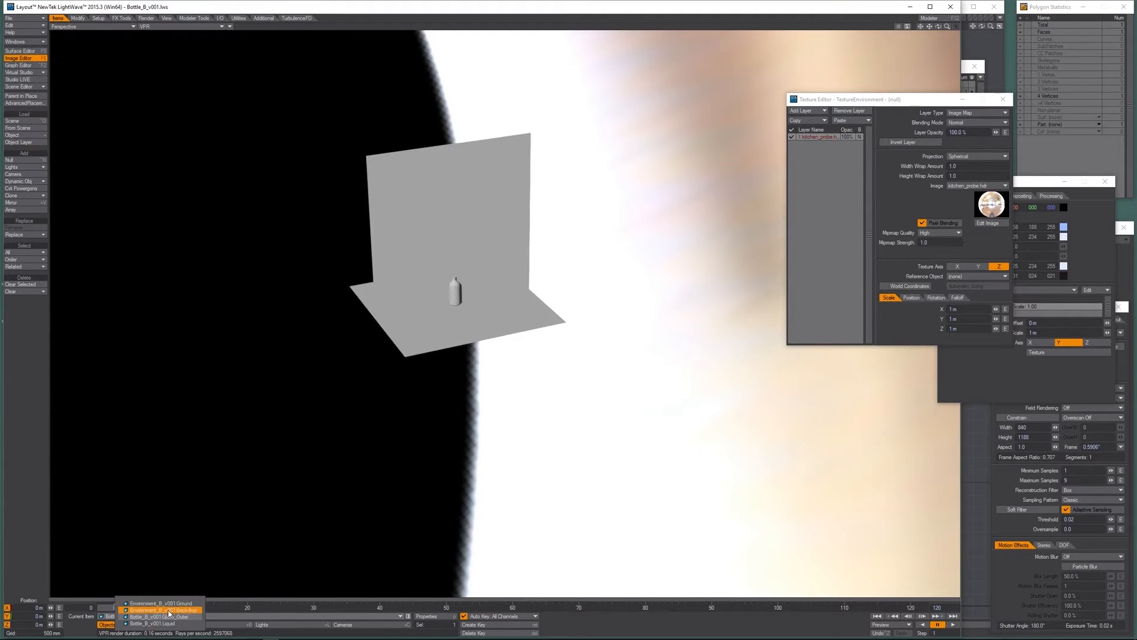
{"action": "left_click", "coordinate": [168, 610]}
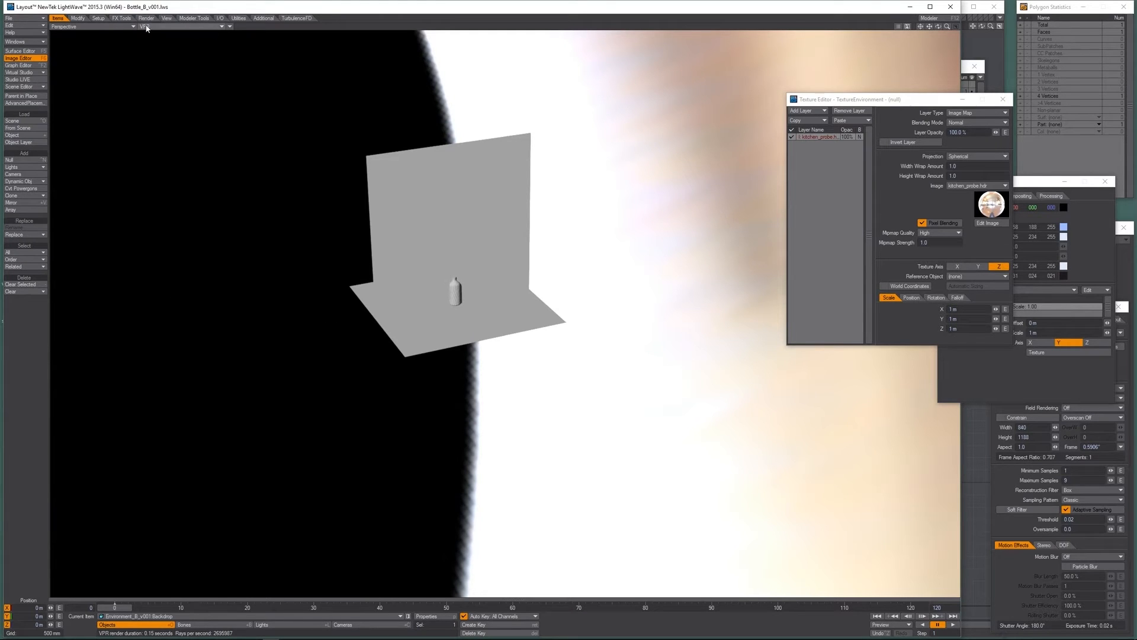
{"action": "left_click", "coordinate": [229, 26]}
{"action": "left_click", "coordinate": [228, 35]}
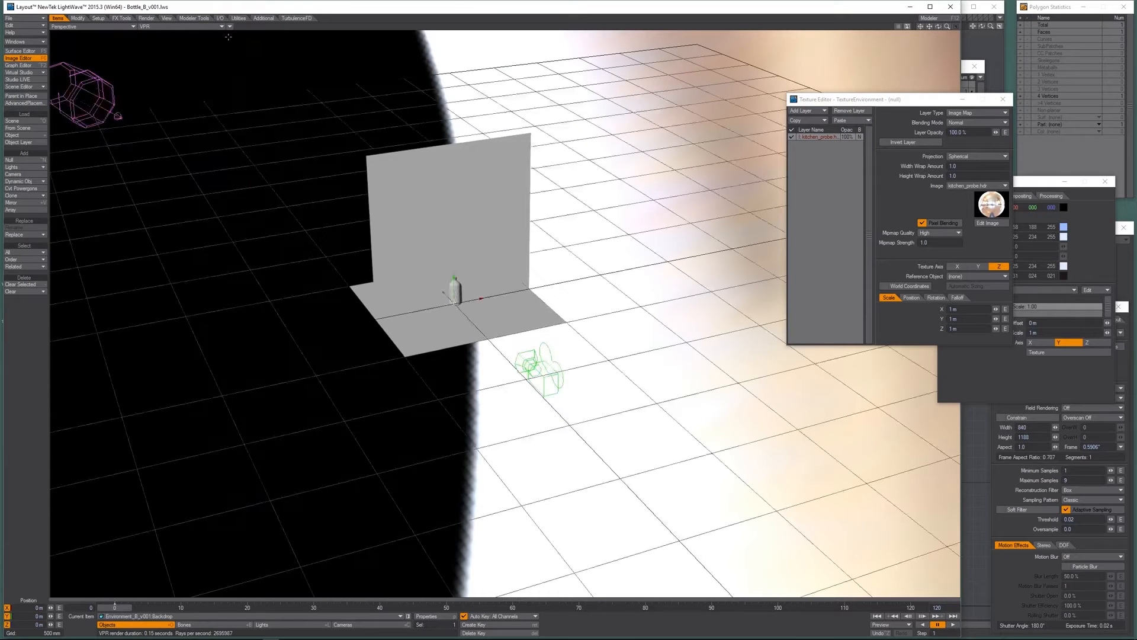
Move the backdrop away from the camera along Z to about 495 mm and return to the camera view.
{"action": "left_click_drag", "start_coordinate": [459, 353], "coordinate": [264, 273], "text": "alt"}
{"action": "scroll", "coordinate": [324, 312], "scroll_direction": "up", "scroll_amount": 4}
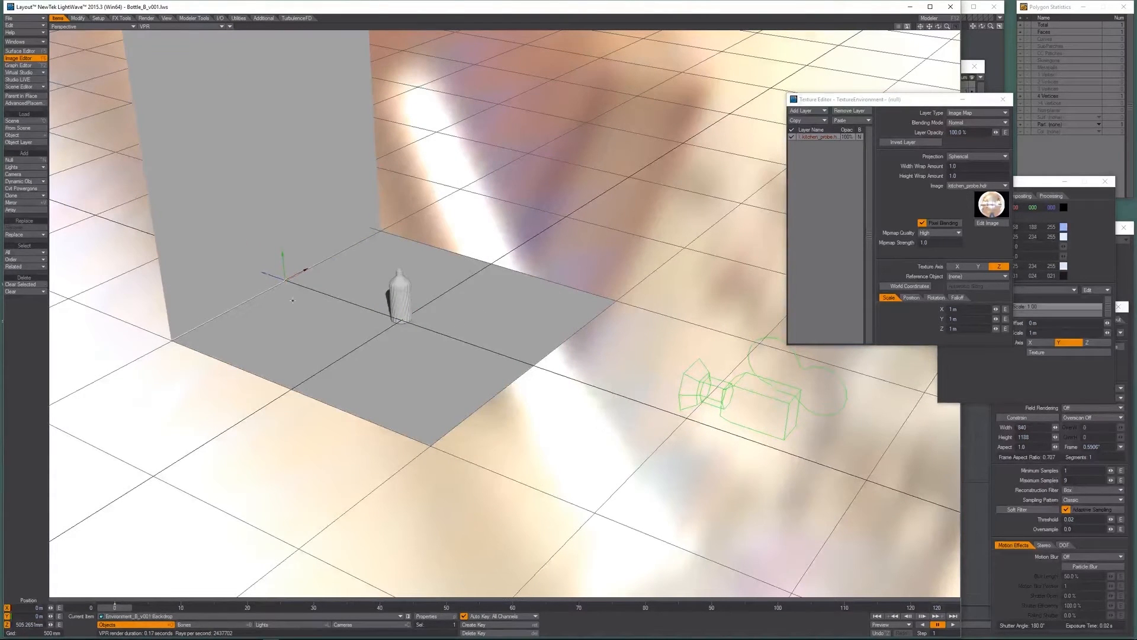
{"action": "left_click_drag", "start_coordinate": [262, 272], "coordinate": [267, 273]}
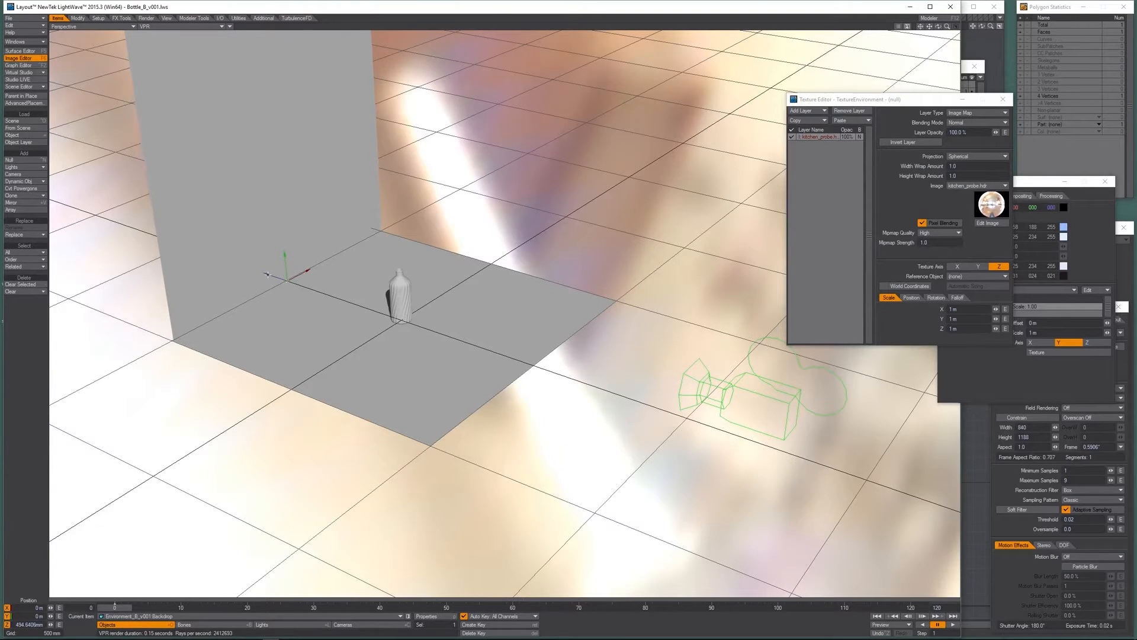
{"action": "key", "text": "6"}
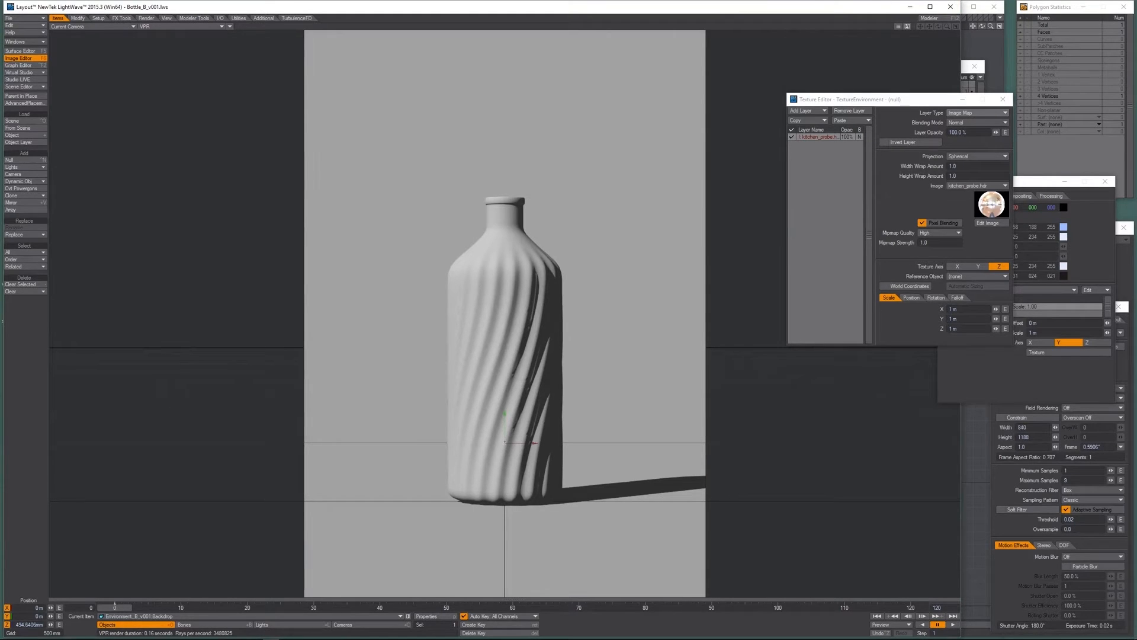
Enable nodes for the bottle's Glass_Outer surface and open its node network in the Node Editor.
{"action": "left_click", "coordinate": [20, 51]}
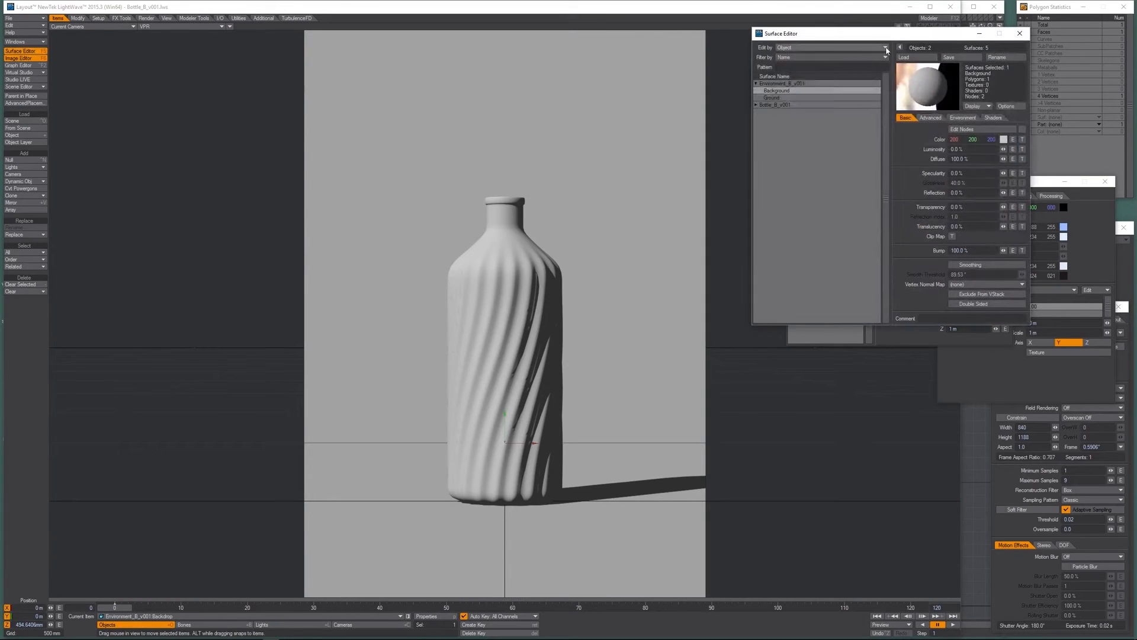
{"action": "left_click", "coordinate": [756, 105]}
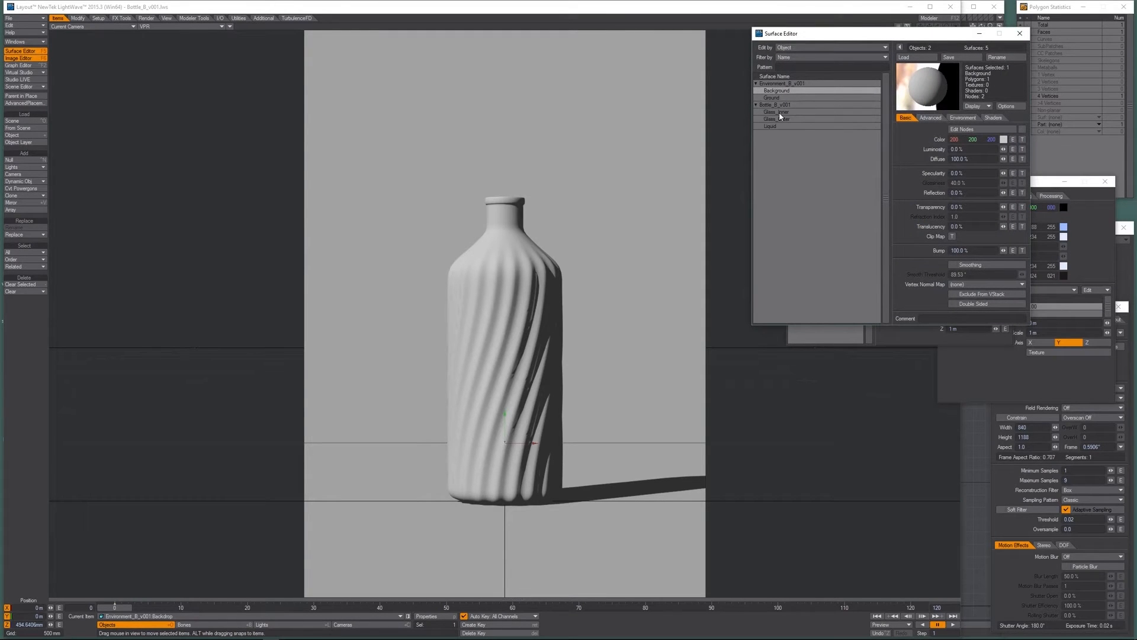
{"action": "left_click", "coordinate": [780, 120]}
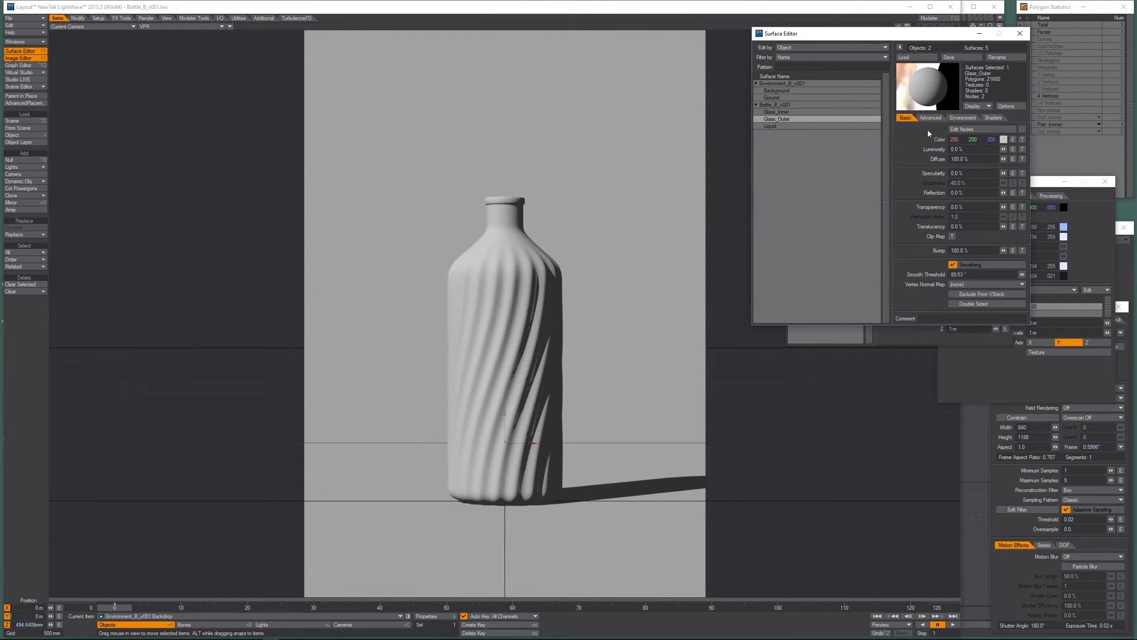
{"action": "left_click", "coordinate": [1022, 130]}
{"action": "left_click", "coordinate": [988, 131]}
{"action": "left_click_drag", "start_coordinate": [1136, 146], "coordinate": [672, 68]}
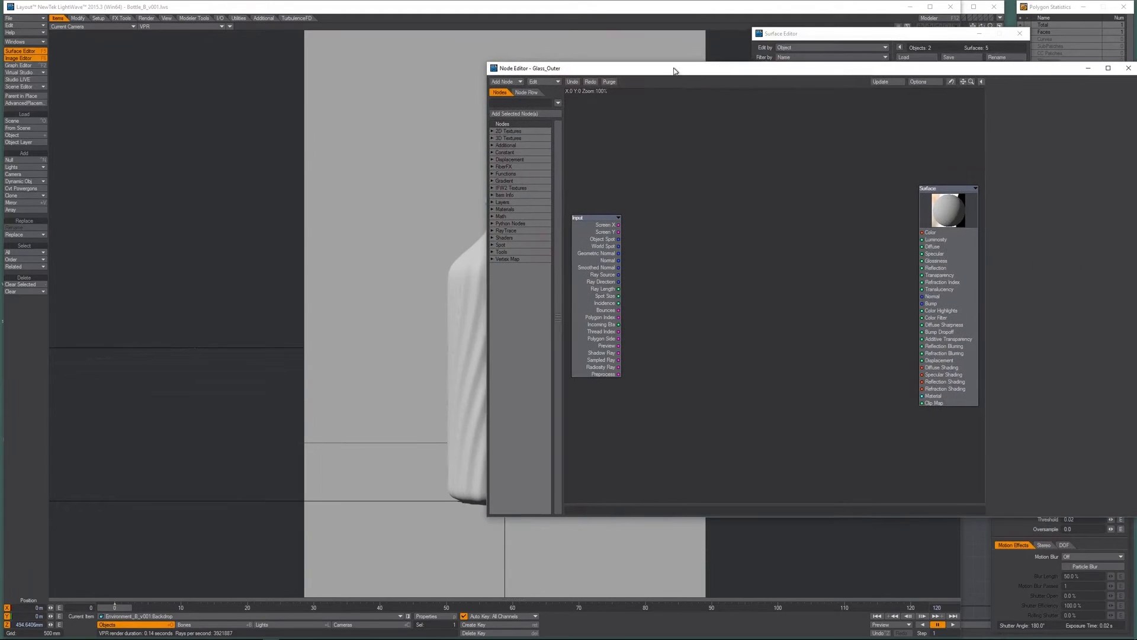
Add a Dielectric material node, connect its Material output to the Glass_Outer surface's Material input, and tidy the node layout.
{"action": "left_click", "coordinate": [492, 211]}
{"action": "double_click", "coordinate": [509, 237]}
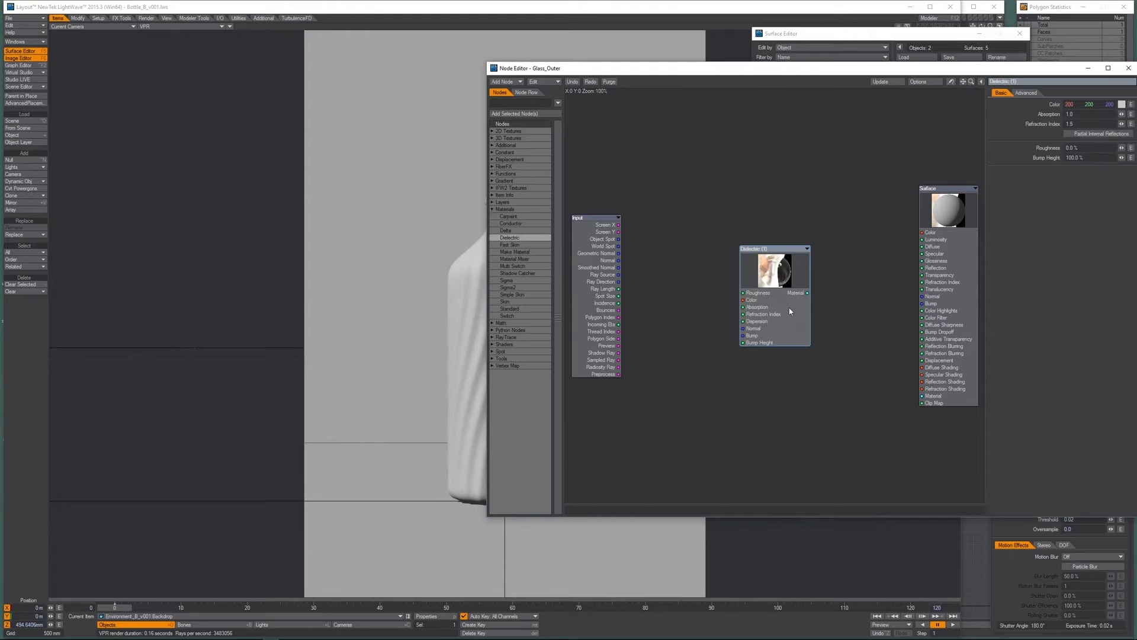
{"action": "left_click_drag", "start_coordinate": [806, 292], "coordinate": [933, 402]}
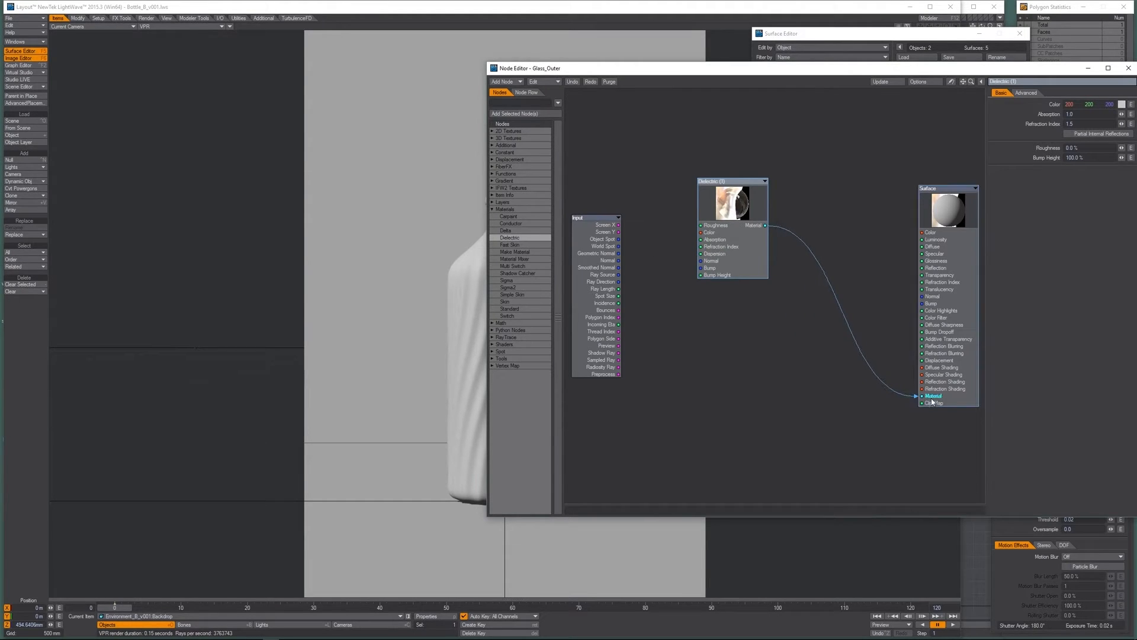
{"action": "left_click_drag", "start_coordinate": [946, 207], "coordinate": [903, 199]}
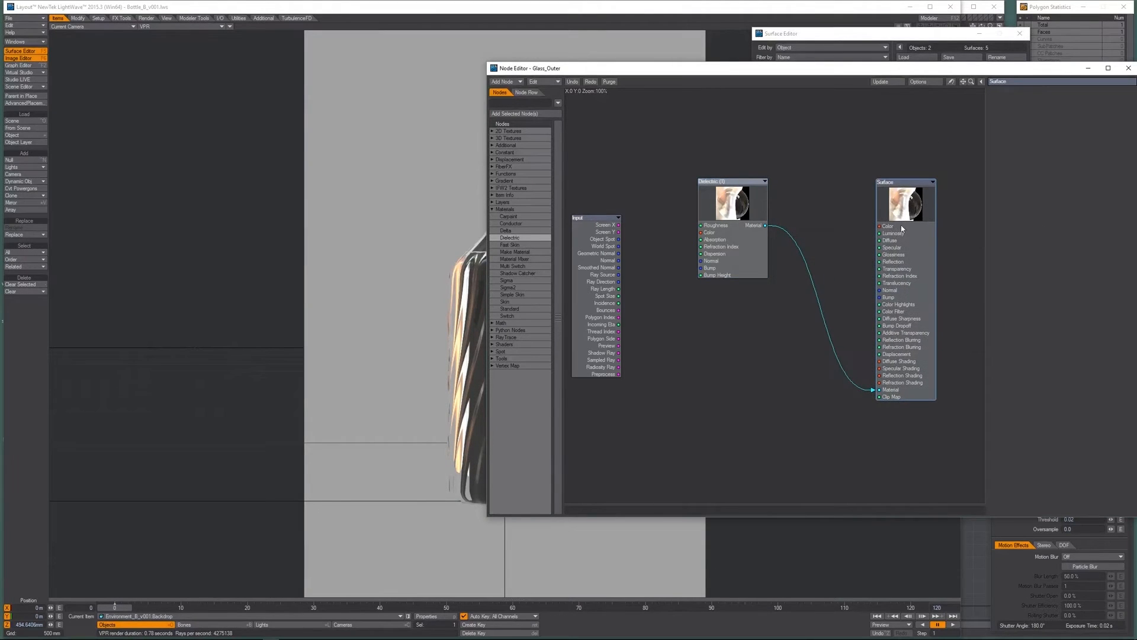
{"action": "left_click_drag", "start_coordinate": [758, 208], "coordinate": [712, 264]}
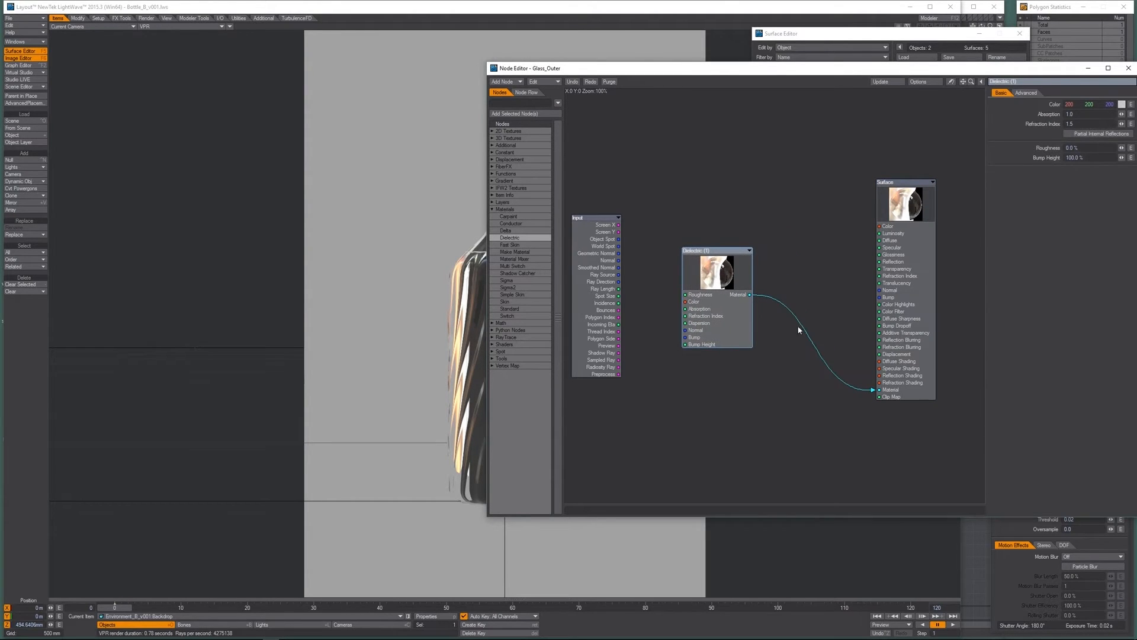
{"action": "left_click_drag", "start_coordinate": [699, 71], "coordinate": [780, 103]}
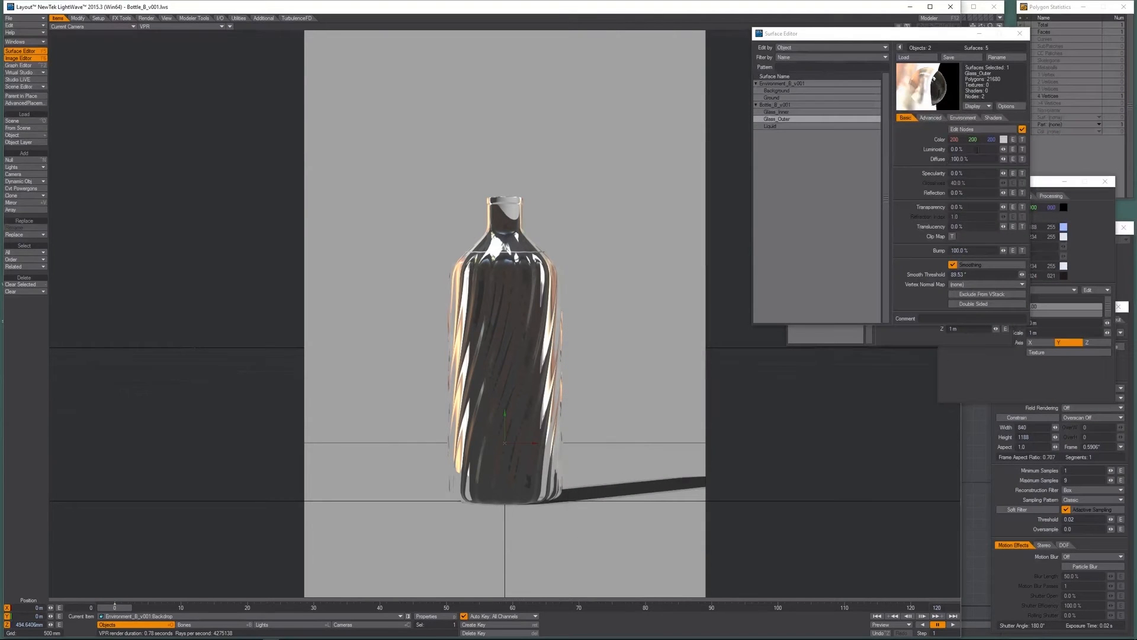
Copy the Glass_Outer surface settings onto Glass_Inner and select the Liquid surface.
{"action": "right_click", "coordinate": [774, 118]}
{"action": "left_click", "coordinate": [775, 118]}
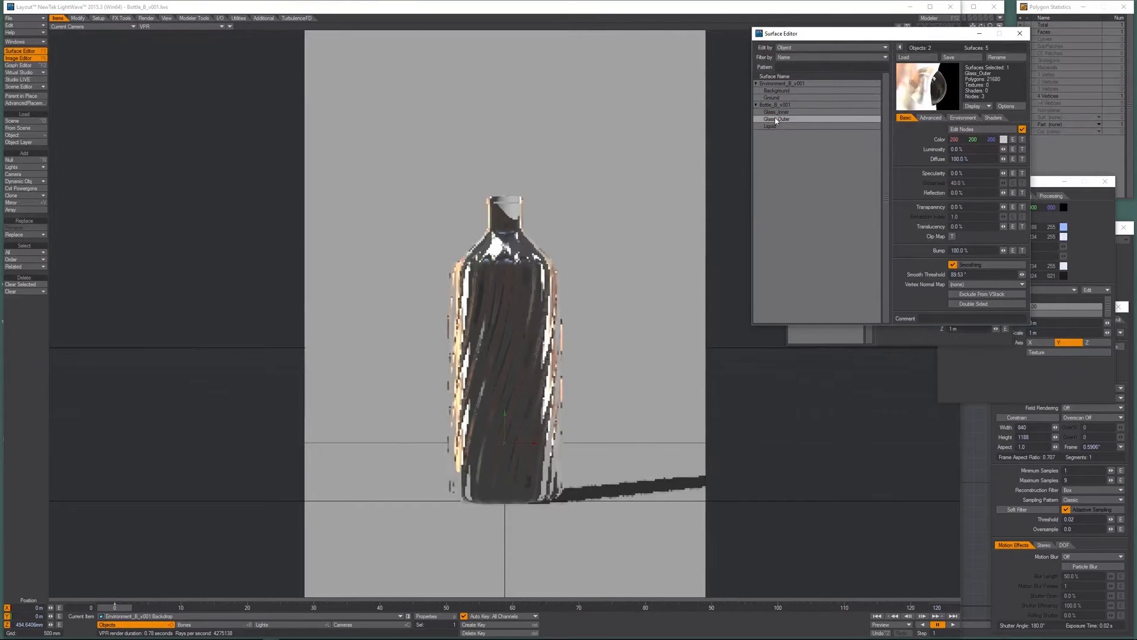
{"action": "right_click", "coordinate": [781, 113]}
{"action": "left_click", "coordinate": [778, 117]}
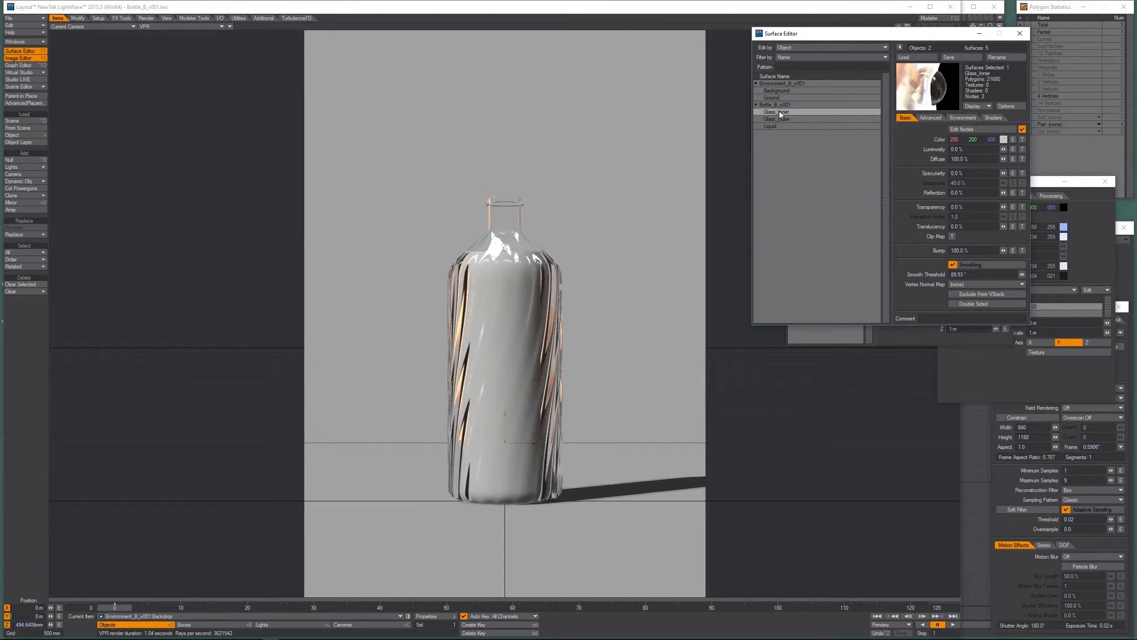
{"action": "left_click", "coordinate": [773, 127]}
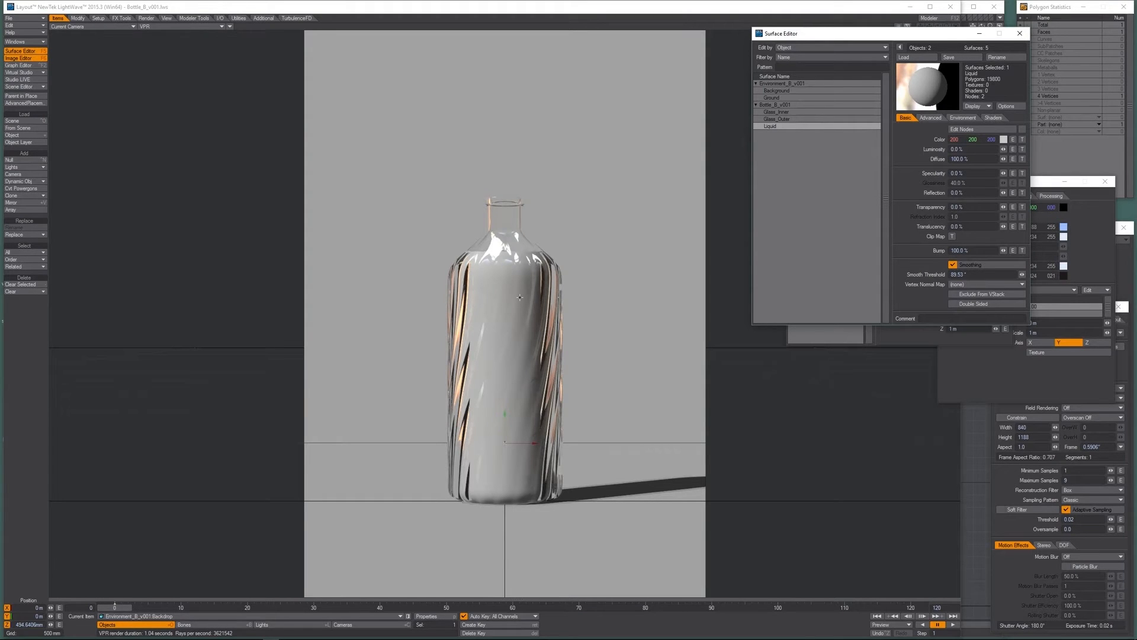
Examine in the wireframe side view where the base of the outer glass meets the ground plane.
{"action": "left_click", "coordinate": [655, 8]}
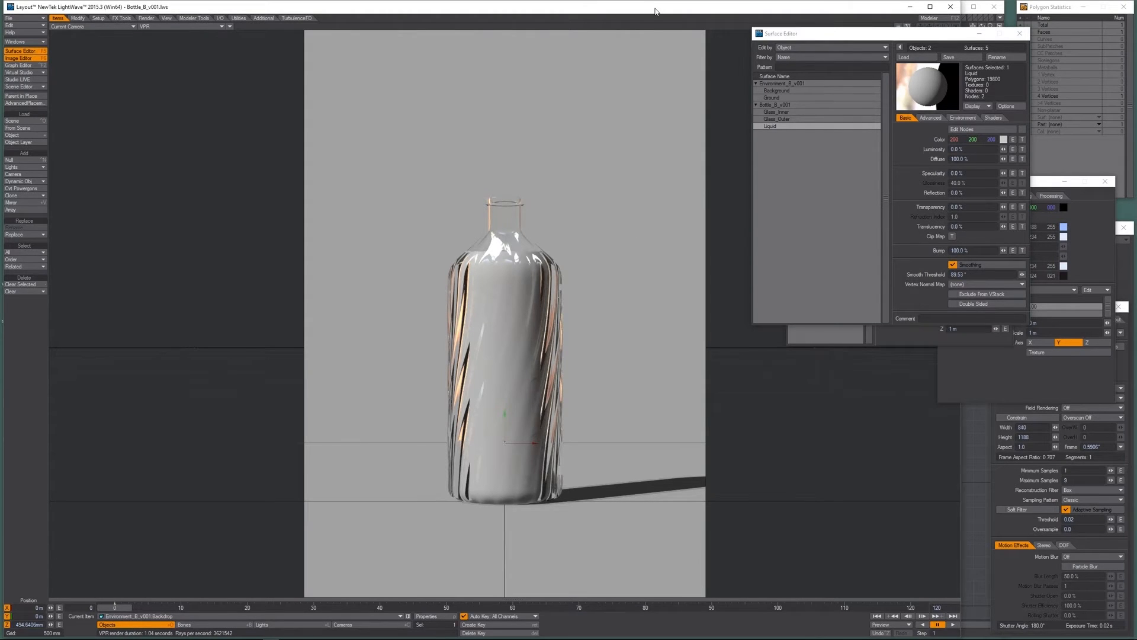
{"action": "key", "text": "ctrl+F9"}
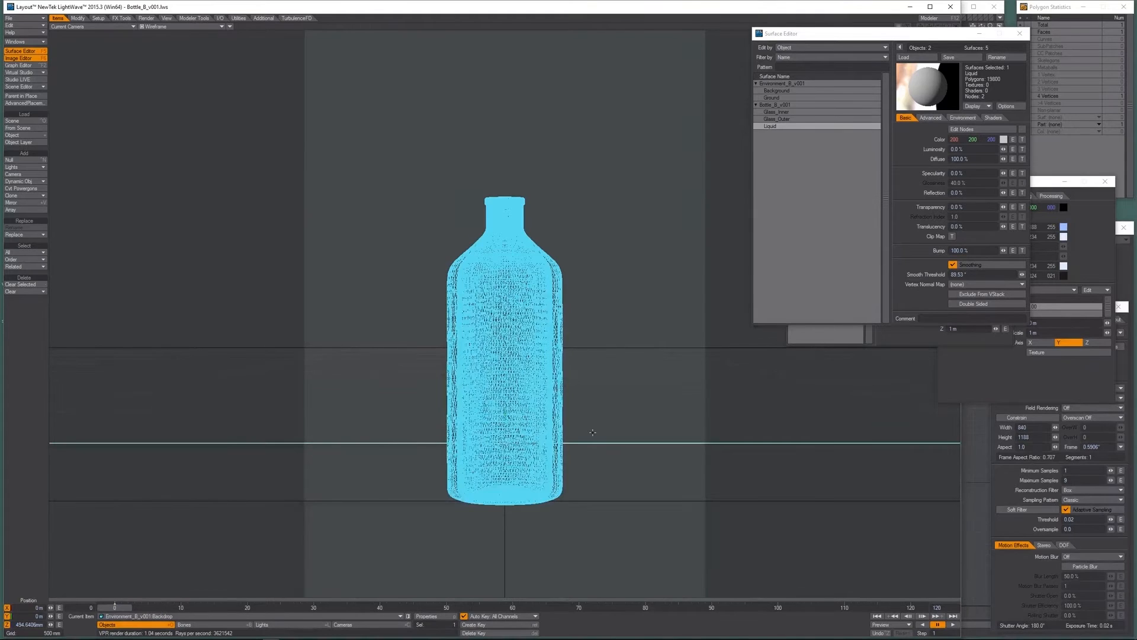
{"action": "key", "text": "3"}
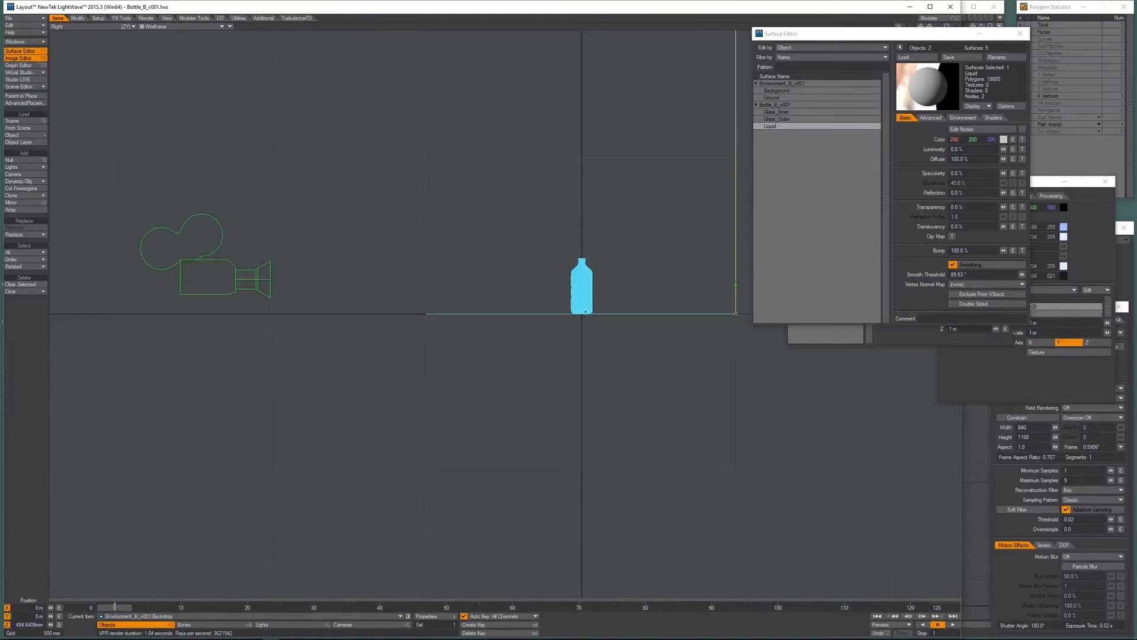
{"action": "key", "text": "g"}
{"action": "scroll", "coordinate": [569, 312], "scroll_direction": "up", "scroll_amount": 7}
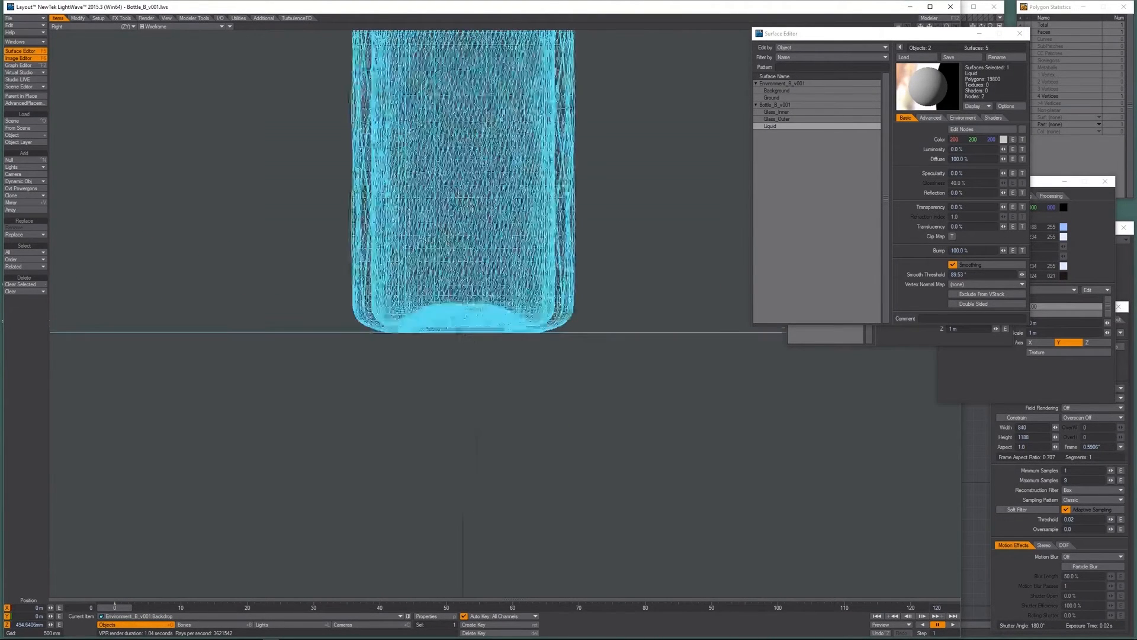
{"action": "scroll", "coordinate": [506, 314], "scroll_direction": "up", "scroll_amount": 3}
{"action": "key", "text": "g"}
{"action": "scroll", "coordinate": [506, 314], "scroll_direction": "up", "scroll_amount": 6}
{"action": "key", "text": "g"}
{"action": "scroll", "coordinate": [505, 314], "scroll_direction": "up", "scroll_amount": 1}
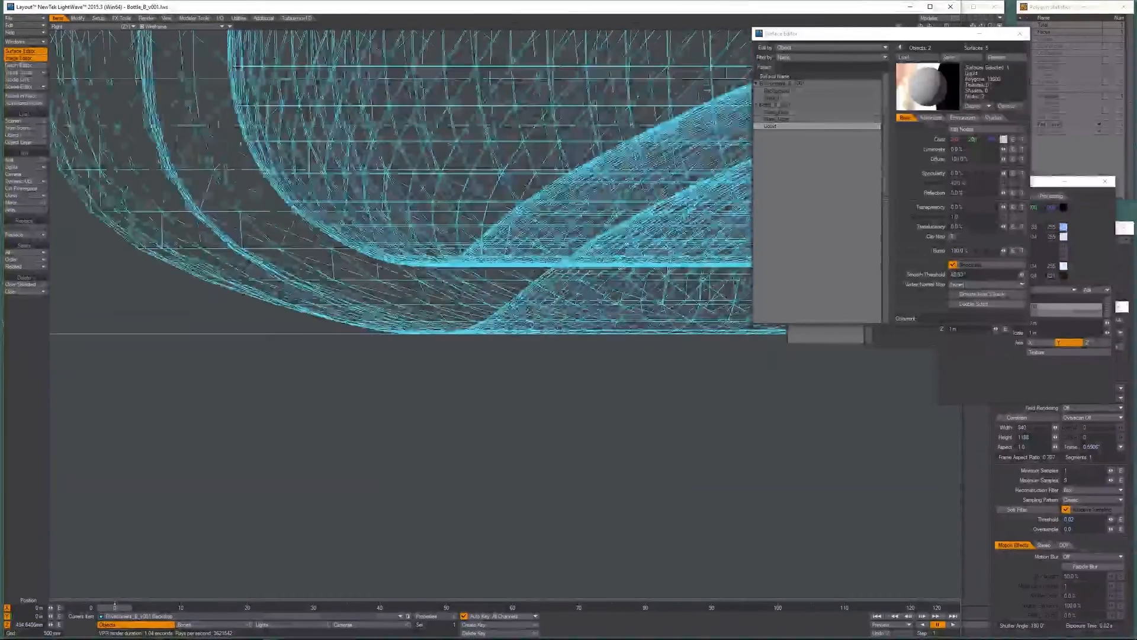
{"action": "scroll", "coordinate": [505, 314], "scroll_direction": "up", "scroll_amount": 2}
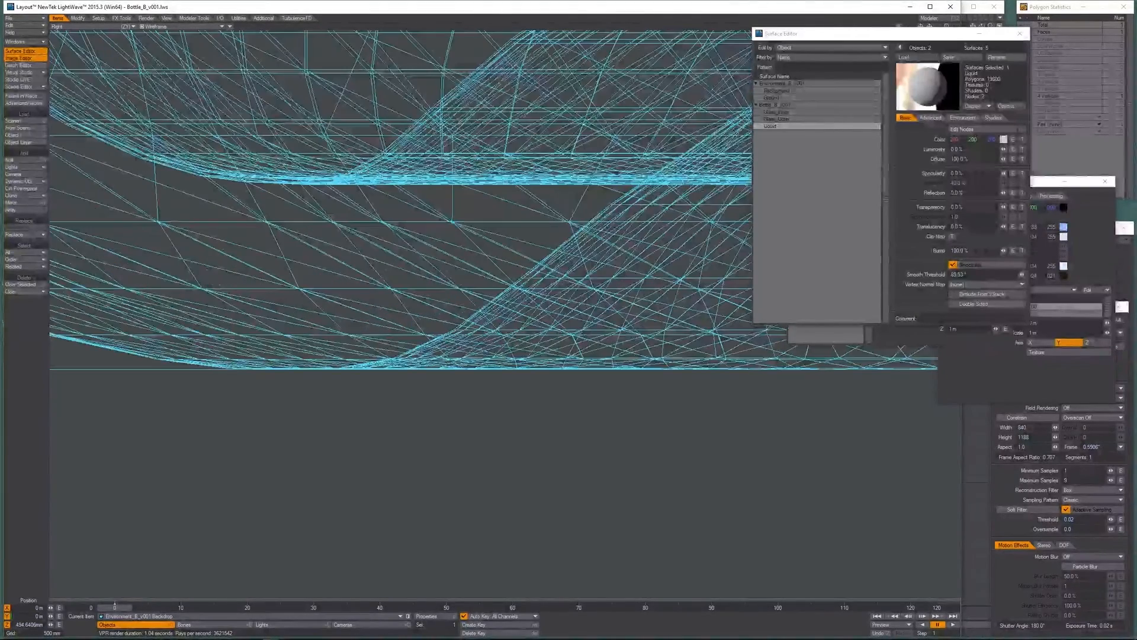
{"action": "left_click", "coordinate": [431, 369]}
{"action": "key", "text": "g"}
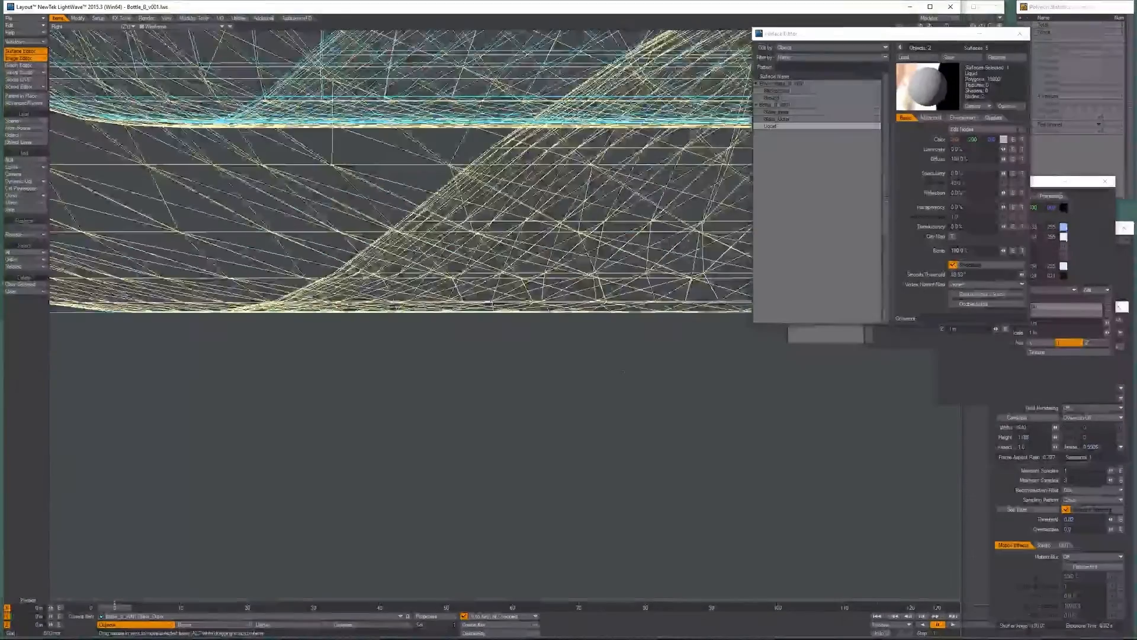
{"action": "scroll", "coordinate": [510, 317], "scroll_direction": "up", "scroll_amount": 10}
{"action": "scroll", "coordinate": [510, 316], "scroll_direction": "down", "scroll_amount": 8}
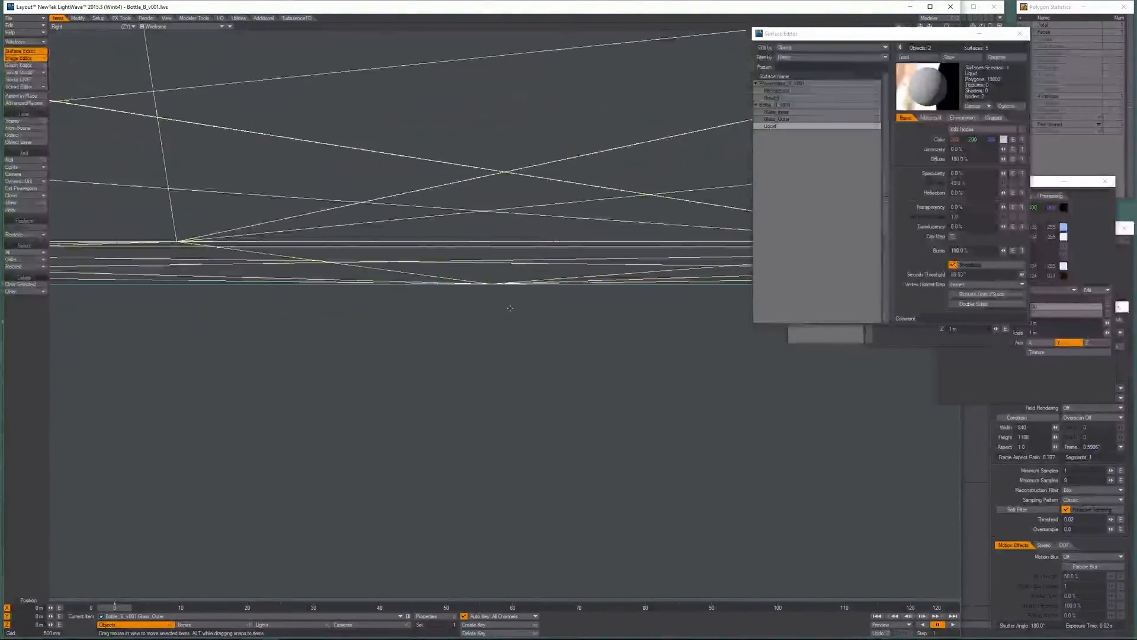
{"action": "key", "text": "g"}
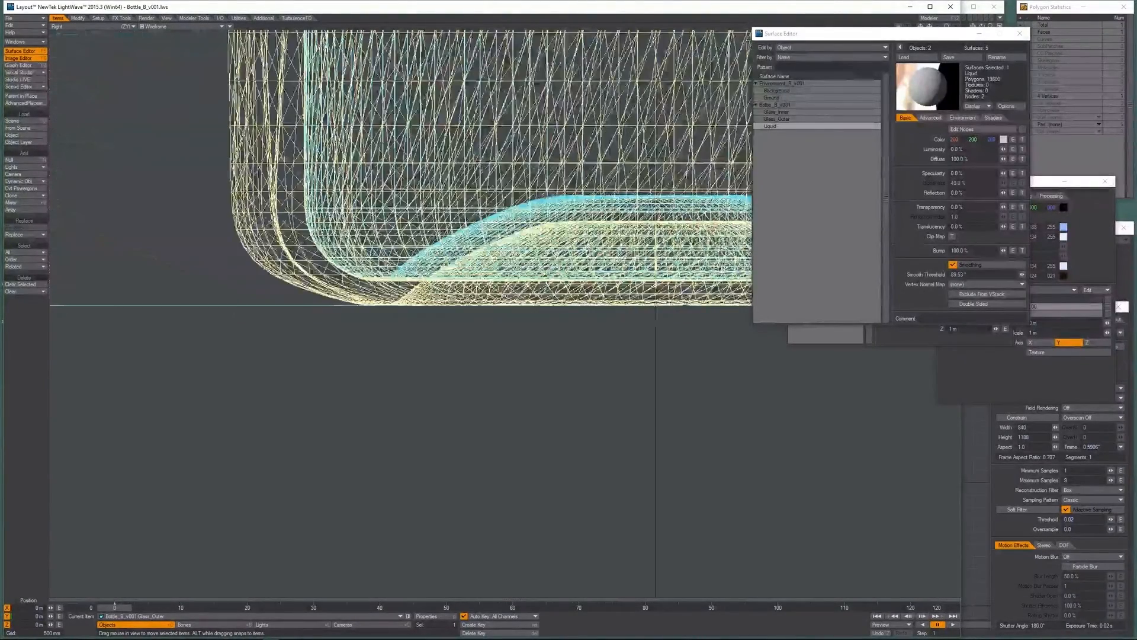
{"action": "scroll", "coordinate": [510, 317], "scroll_direction": "down", "scroll_amount": 6}
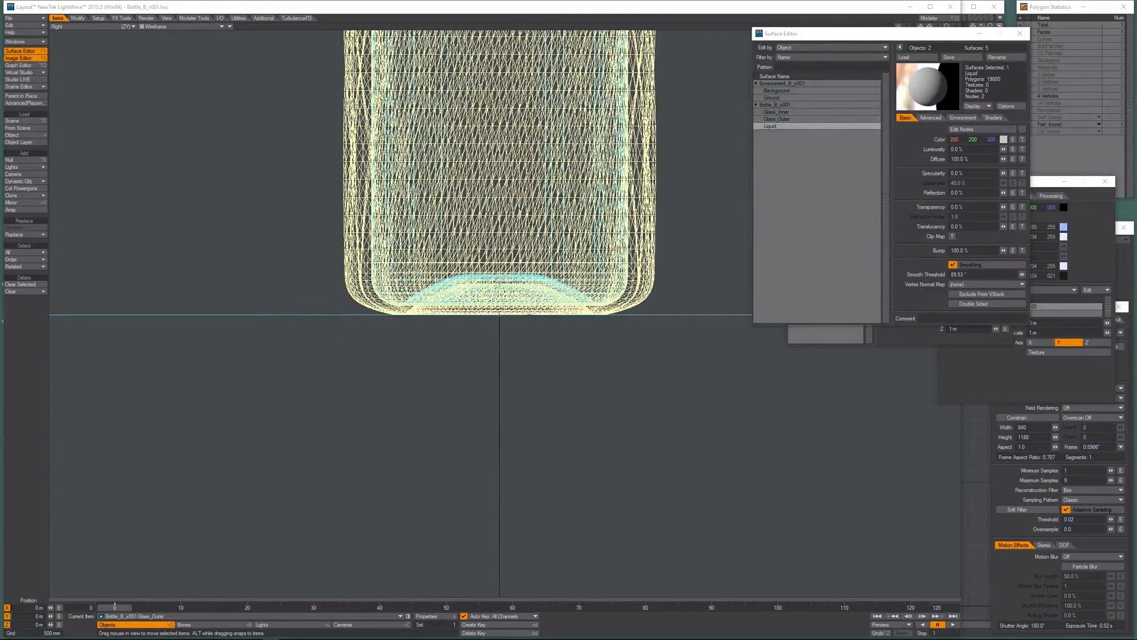
Parent the Liquid layer to Glass_Outer in the Scene Editor and make Glass_Outer the current item.
{"action": "left_click_drag", "start_coordinate": [770, 213], "coordinate": [744, 242]}
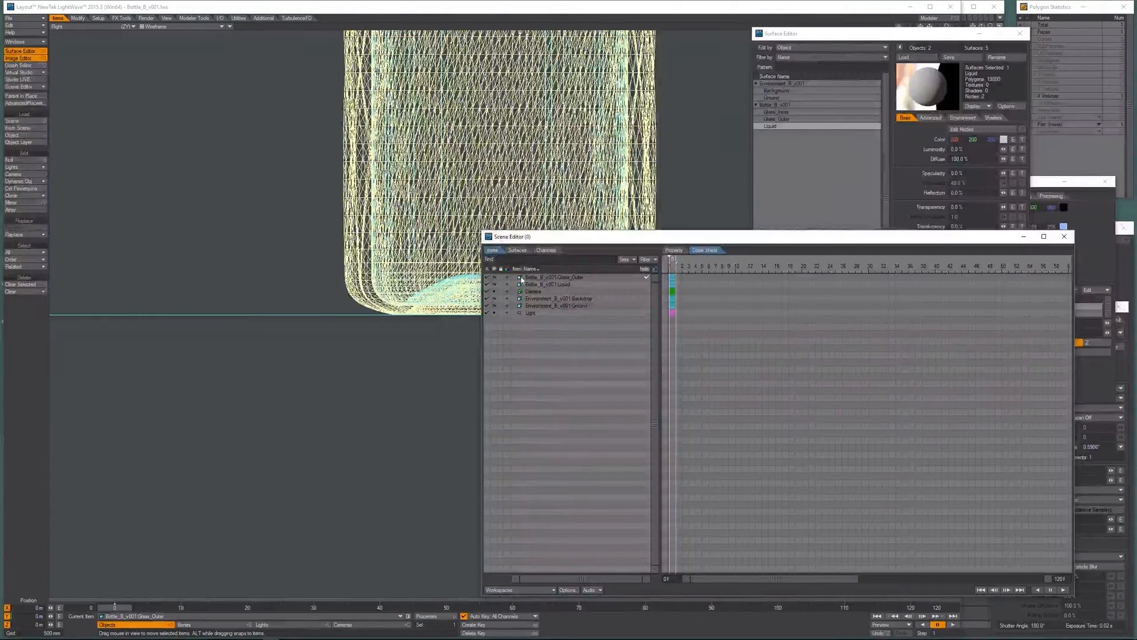
{"action": "left_click", "coordinate": [544, 279]}
{"action": "left_click", "coordinate": [546, 285]}
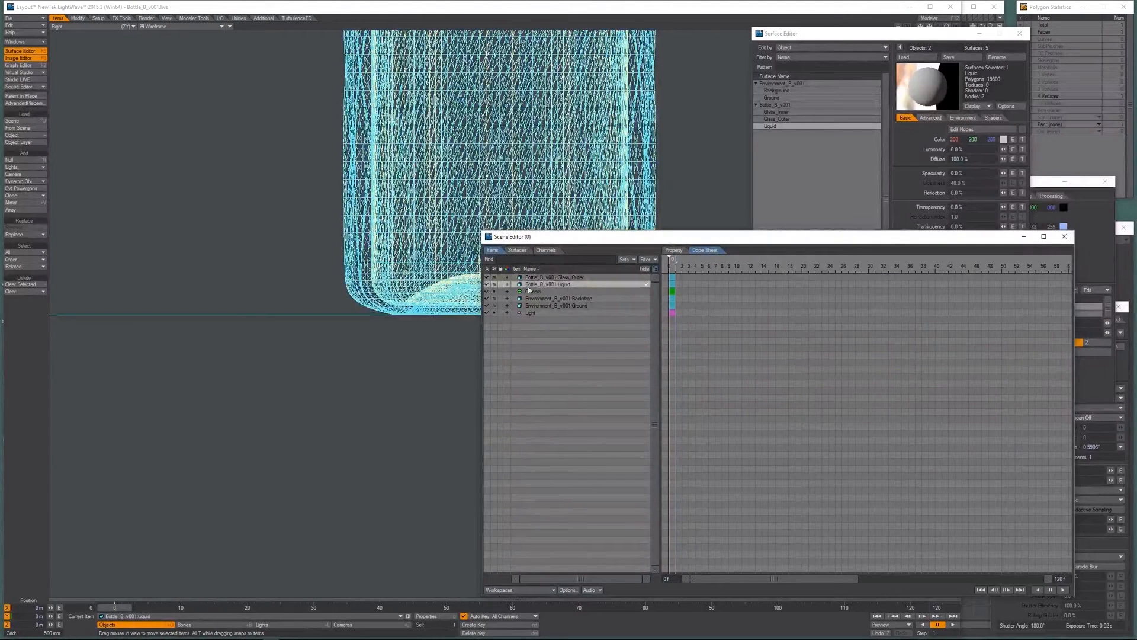
{"action": "left_click_drag", "start_coordinate": [531, 288], "coordinate": [536, 278]}
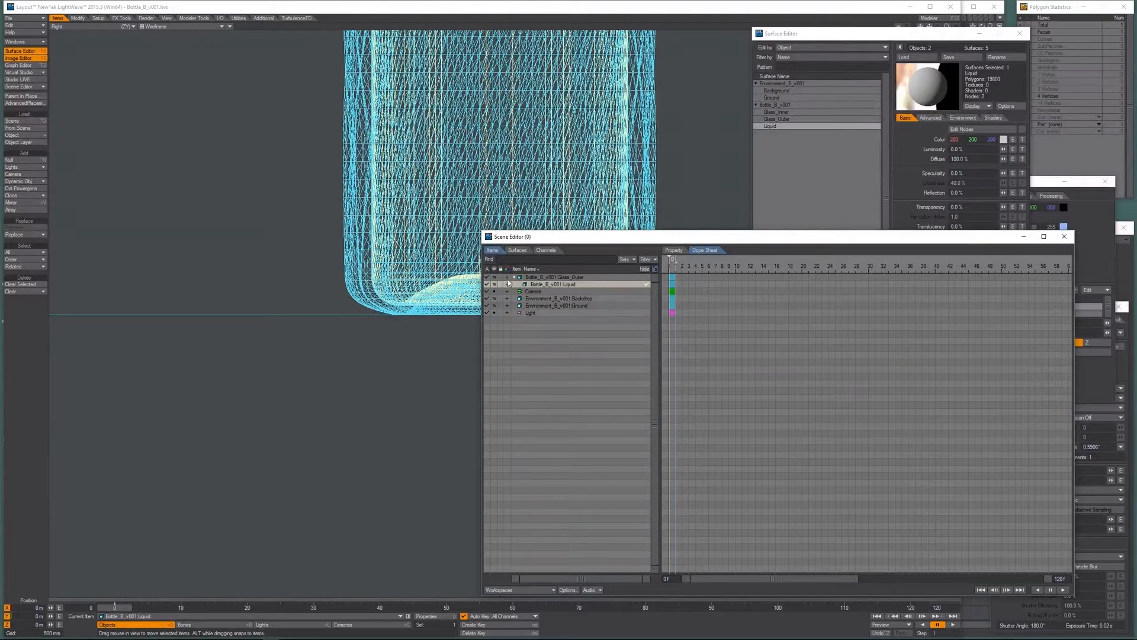
{"action": "left_click", "coordinate": [549, 278]}
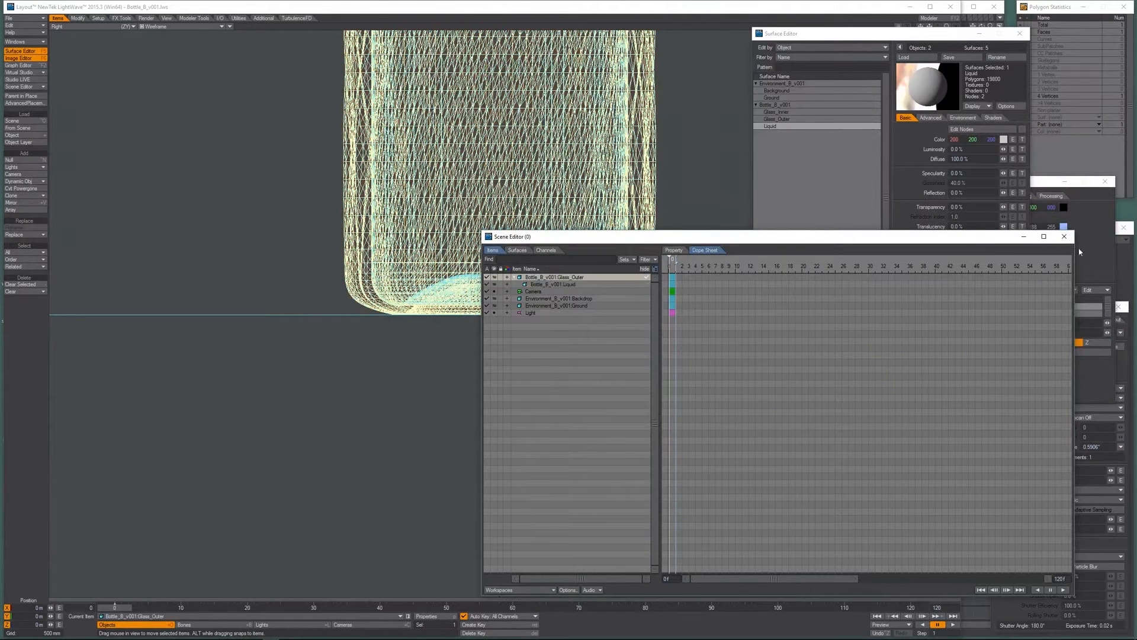
{"action": "left_click", "coordinate": [1063, 238]}
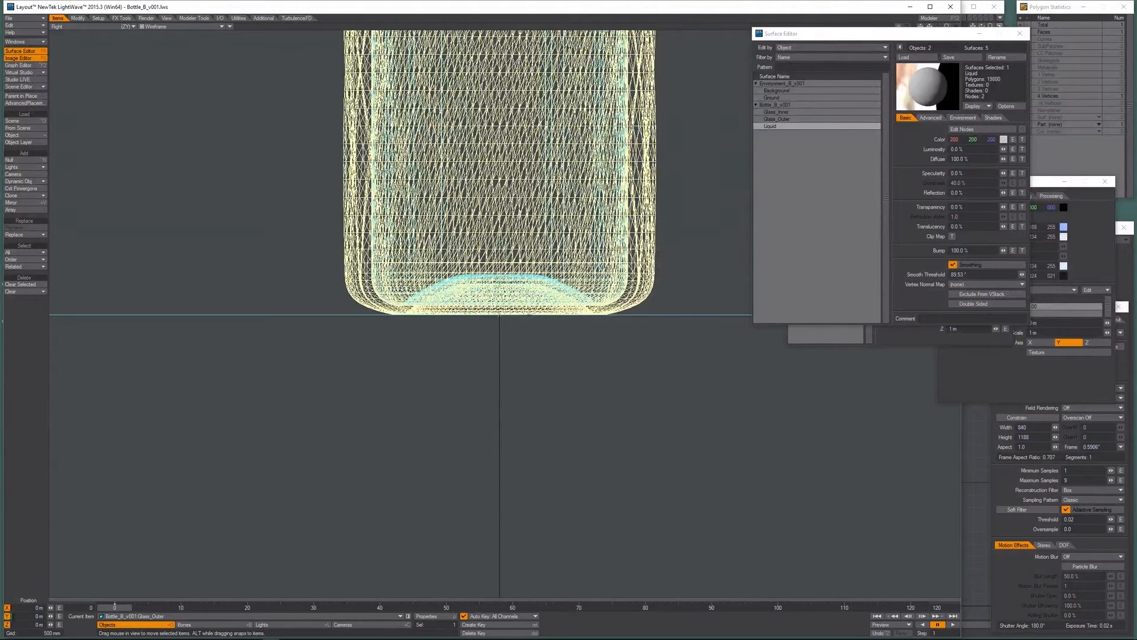
Set Glass_Outer's Y position to 50 um, check the base against the ground, and return to the camera's VPR preview.
{"action": "left_click_drag", "start_coordinate": [35, 616], "coordinate": [411, 627]}
{"action": "type", "text": "50um"}
{"action": "key", "text": "Return"}
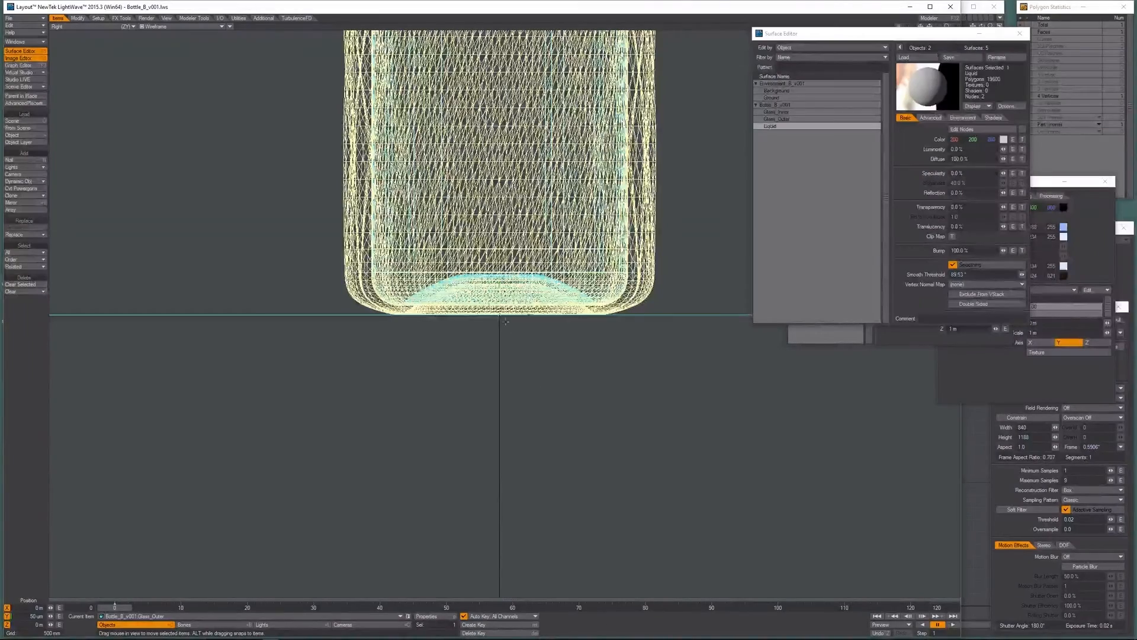
{"action": "scroll", "coordinate": [469, 288], "scroll_direction": "up", "scroll_amount": 8}
{"action": "scroll", "coordinate": [505, 314], "scroll_direction": "up", "scroll_amount": 1}
{"action": "key", "text": "g"}
{"action": "scroll", "coordinate": [504, 314], "scroll_direction": "up", "scroll_amount": 2}
{"action": "scroll", "coordinate": [505, 314], "scroll_direction": "down", "scroll_amount": 3}
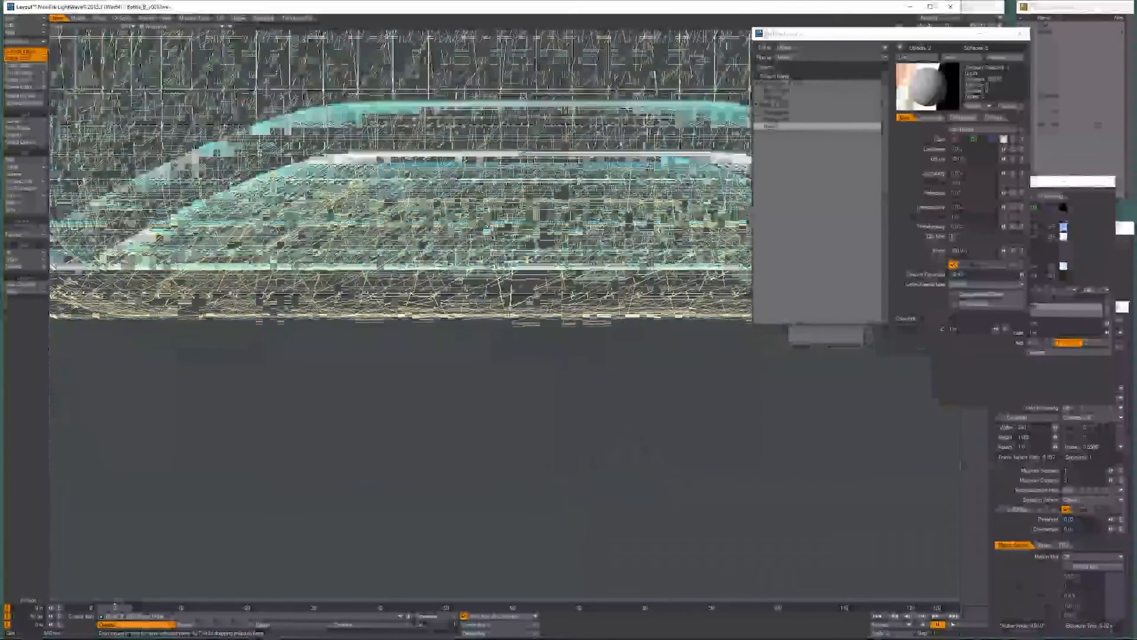
{"action": "scroll", "coordinate": [585, 404], "scroll_direction": "down", "scroll_amount": 8}
{"action": "key", "text": "6"}
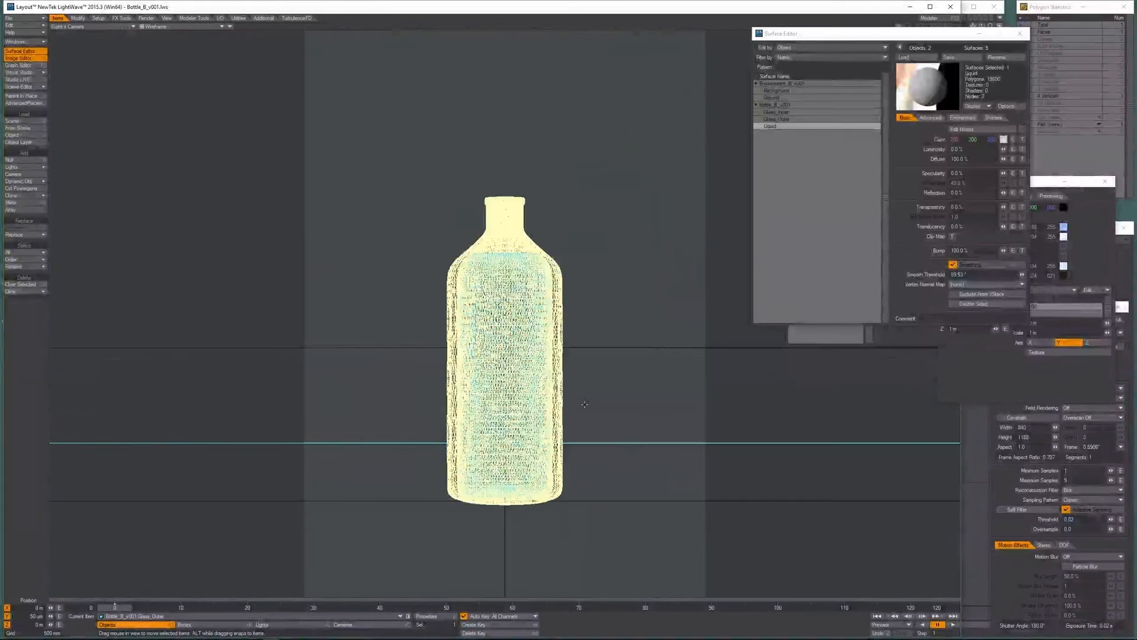
{"action": "key", "text": "shift+F9"}
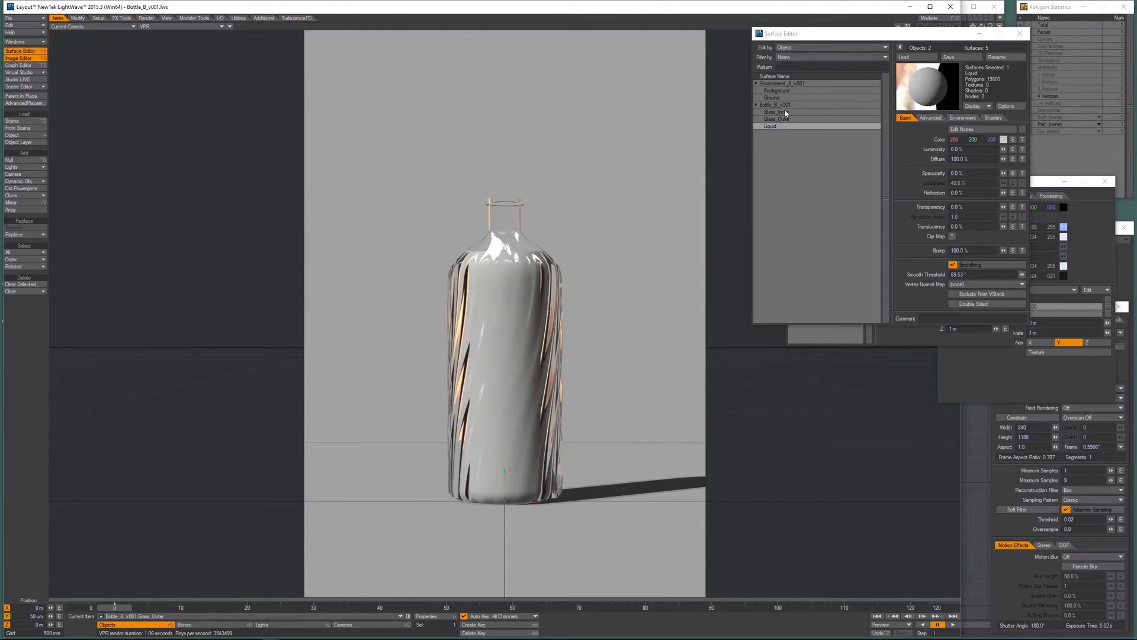
Open the color texture of the Ground surface and browse the project's Images folder without loading a file.
{"action": "left_click", "coordinate": [774, 99]}
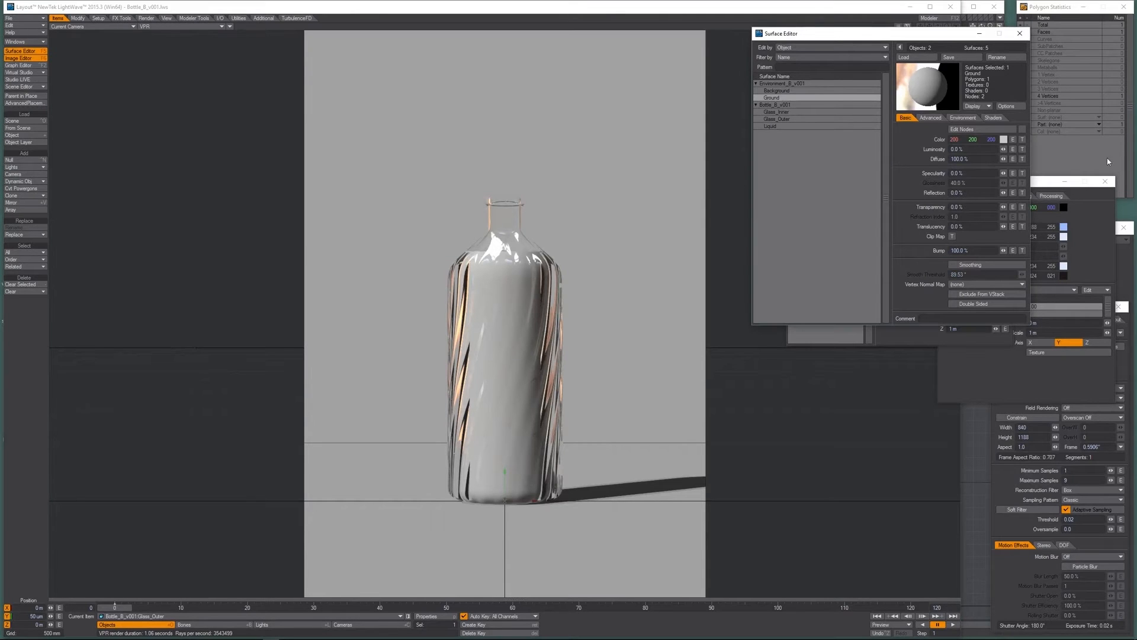
{"action": "left_click", "coordinate": [1021, 140]}
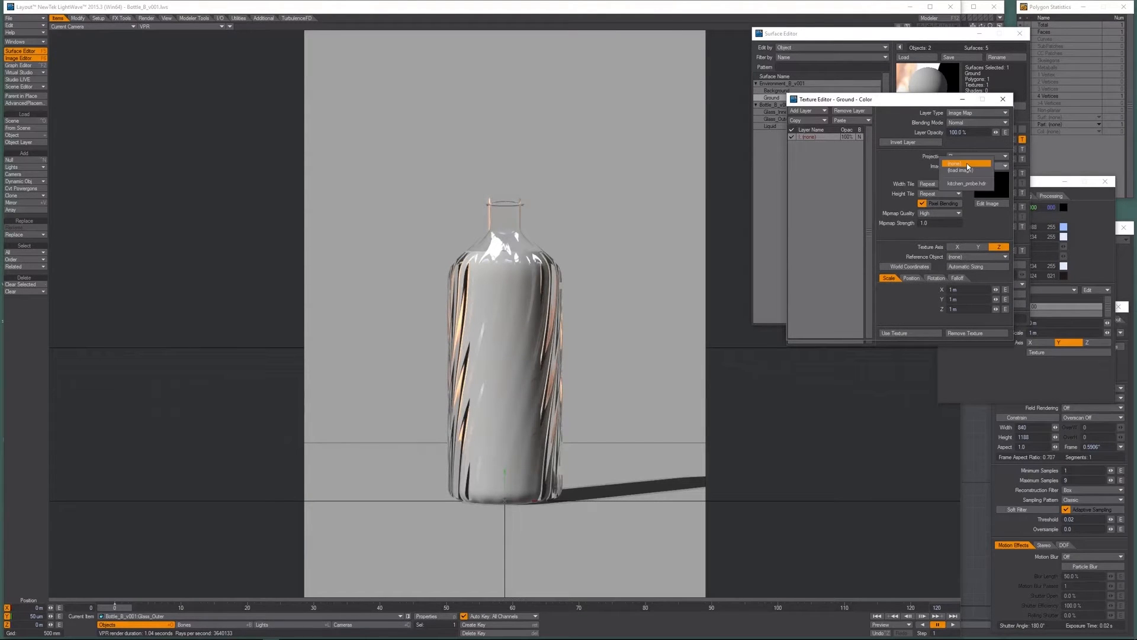
{"action": "left_click", "coordinate": [967, 166]}
{"action": "left_click", "coordinate": [951, 179]}
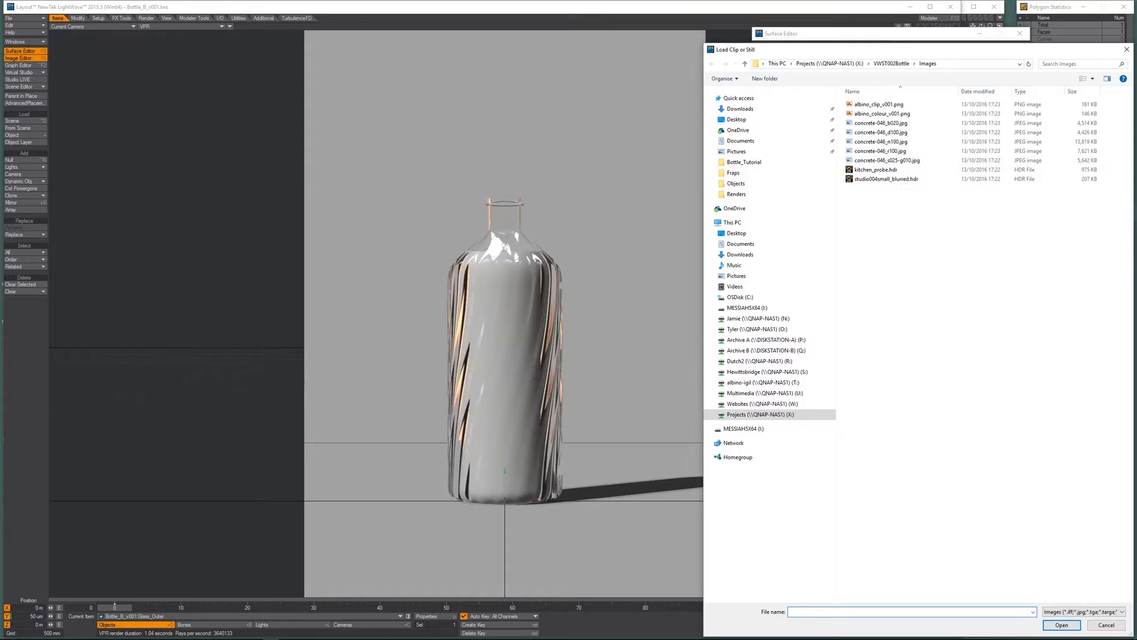
{"action": "left_click", "coordinate": [1107, 625]}
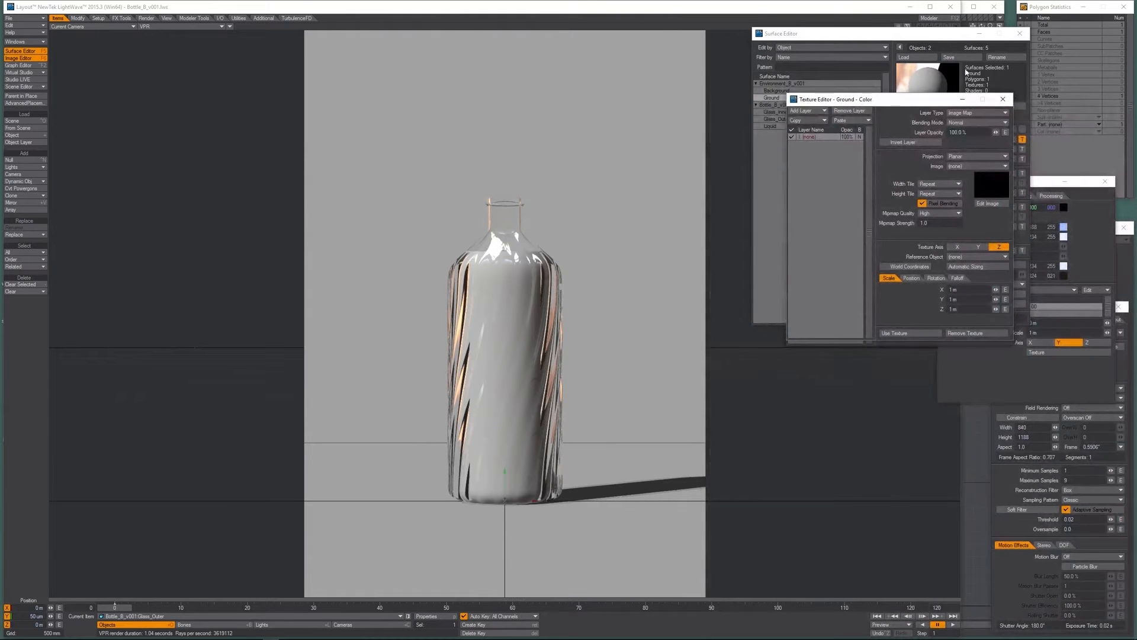
Close the Ground color texture editor and remove the texture from the Color channel.
{"action": "left_click_drag", "start_coordinate": [931, 103], "coordinate": [923, 167]}
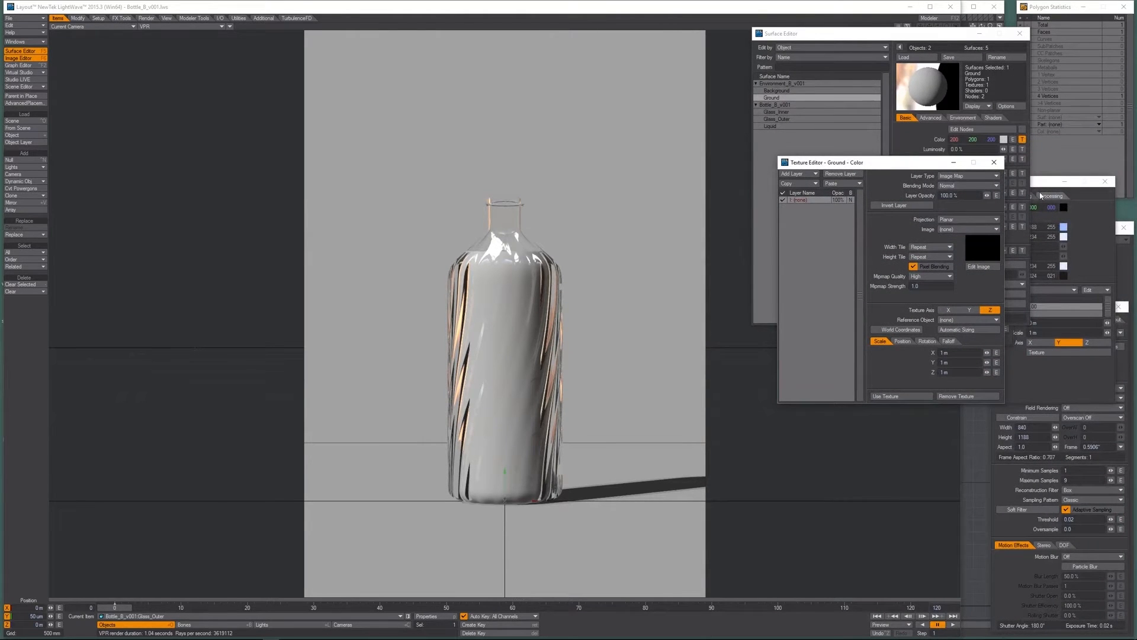
{"action": "left_click", "coordinate": [994, 162]}
{"action": "left_click", "coordinate": [1022, 141], "text": "shift"}
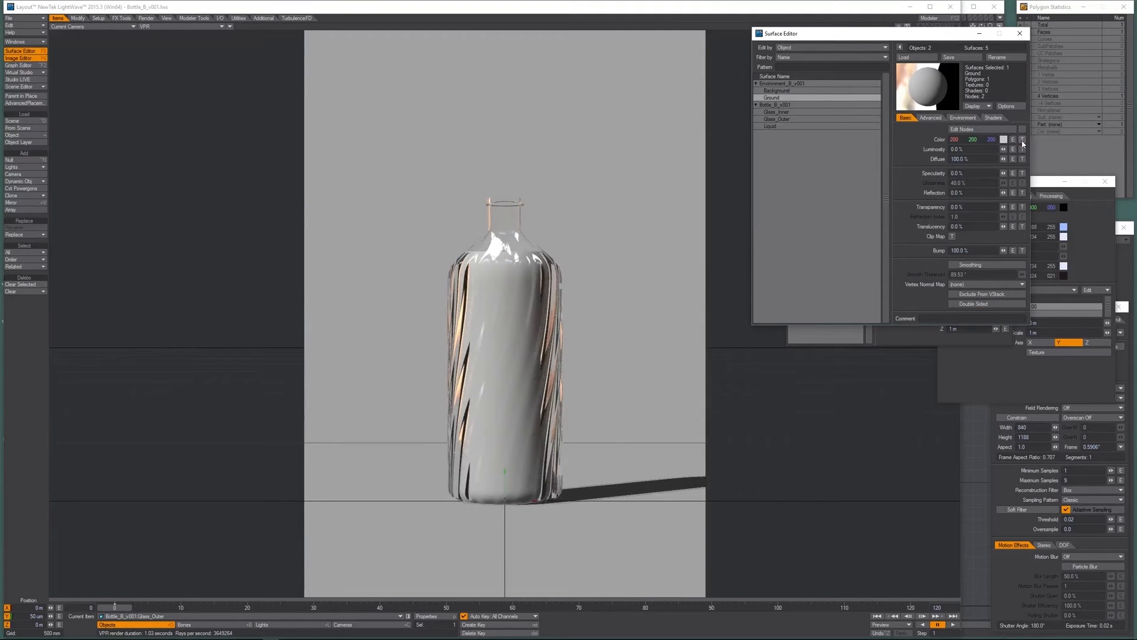
{"action": "left_click", "coordinate": [1022, 140]}
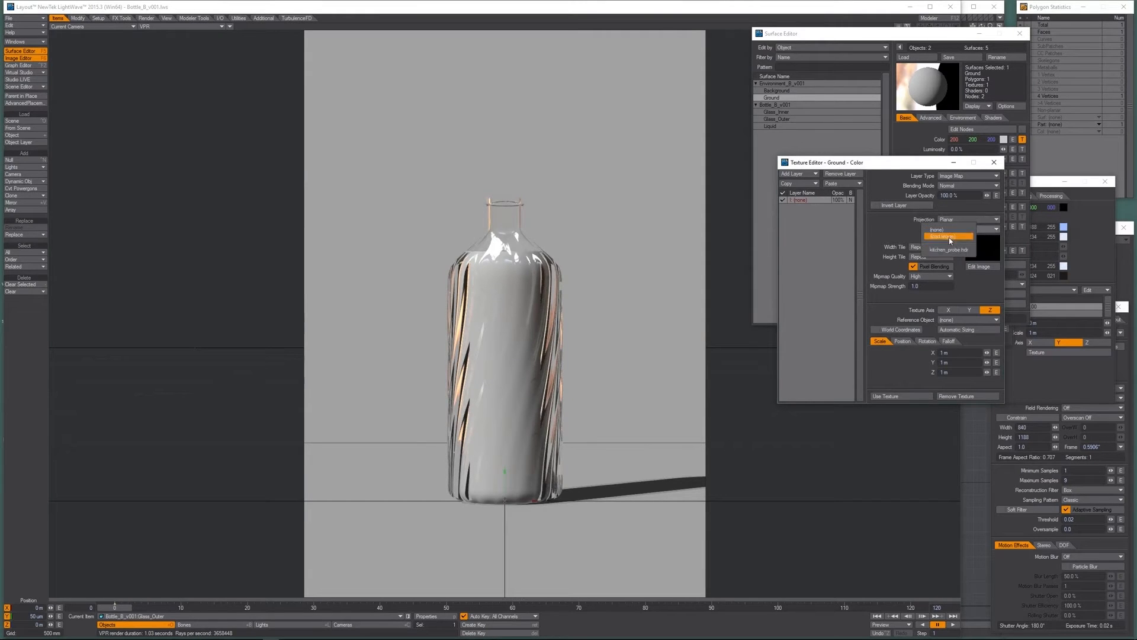
{"action": "left_click", "coordinate": [969, 310]}
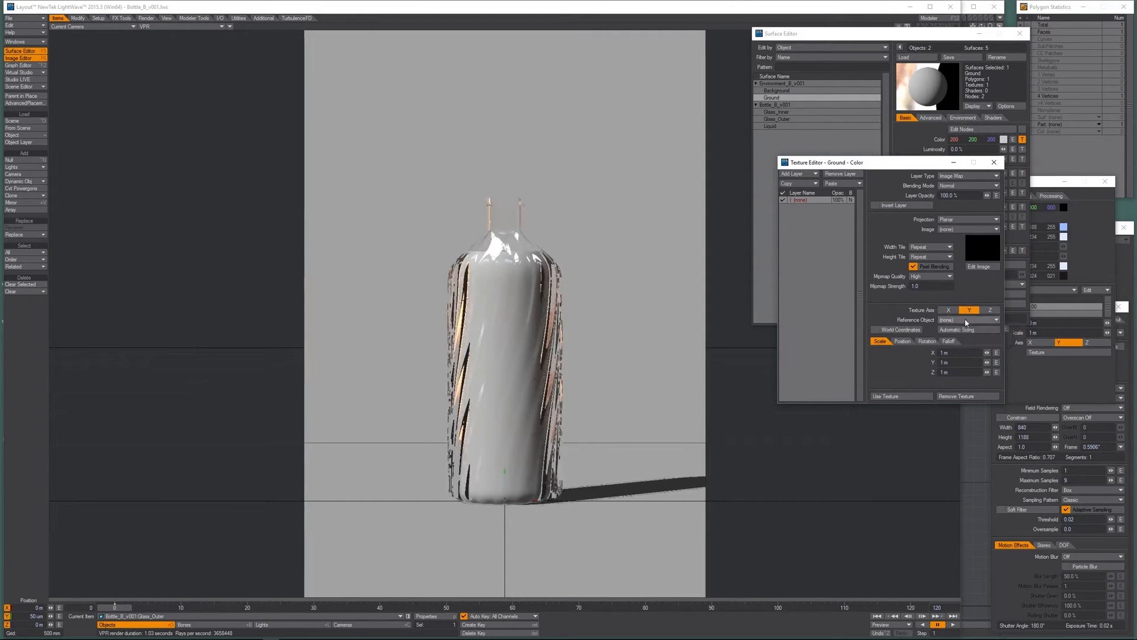
{"action": "left_click", "coordinate": [902, 341]}
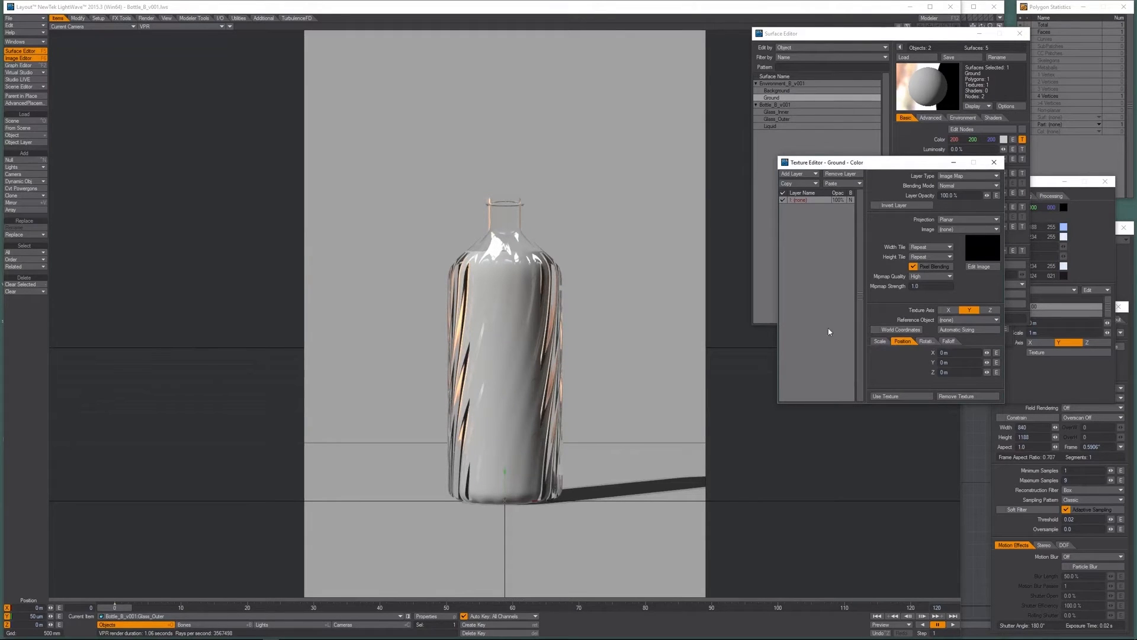
{"action": "left_click", "coordinate": [994, 162]}
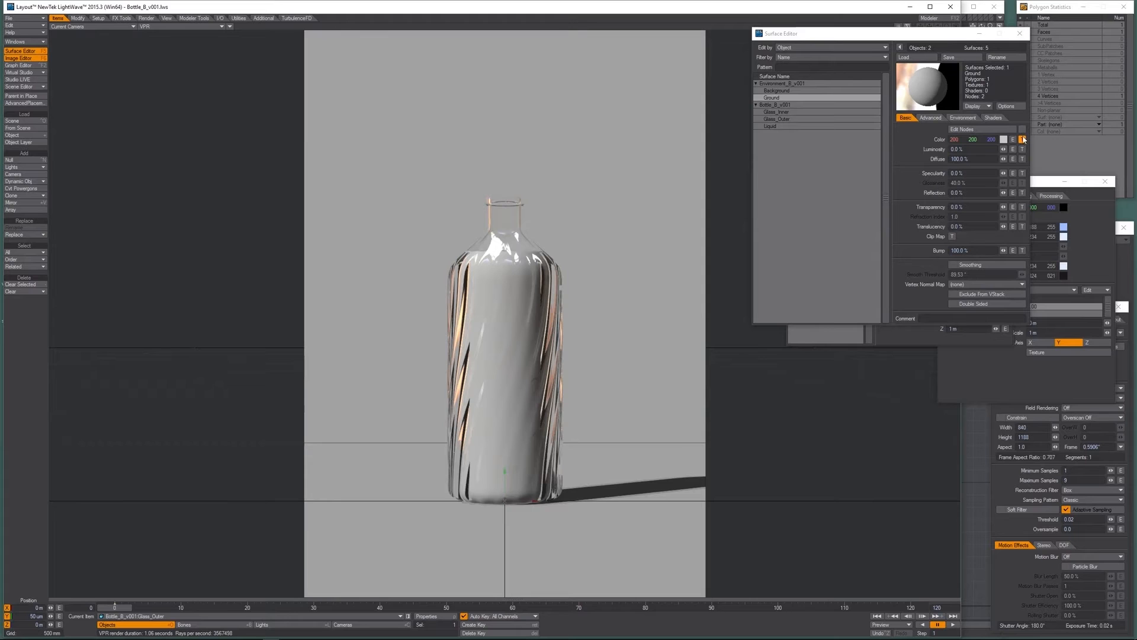
{"action": "left_click", "coordinate": [1023, 140], "text": "shift"}
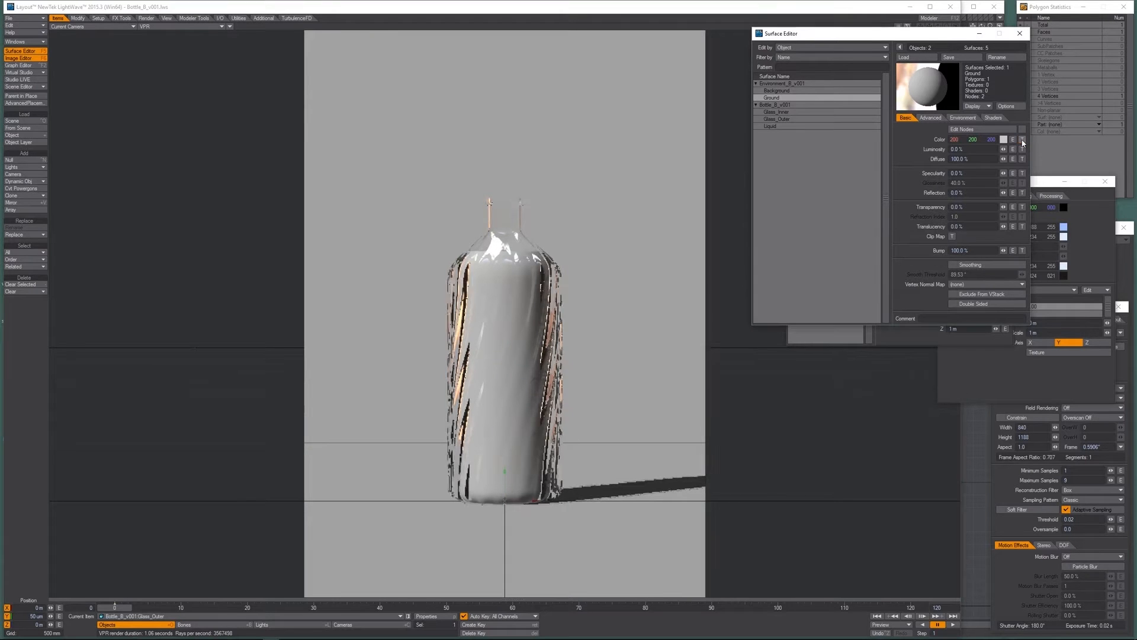
Open the Ground surface's node editor and load the five concrete-046 images (b020, d100, n100, r100, s025-g010) into the scene.
{"action": "left_click", "coordinate": [981, 128]}
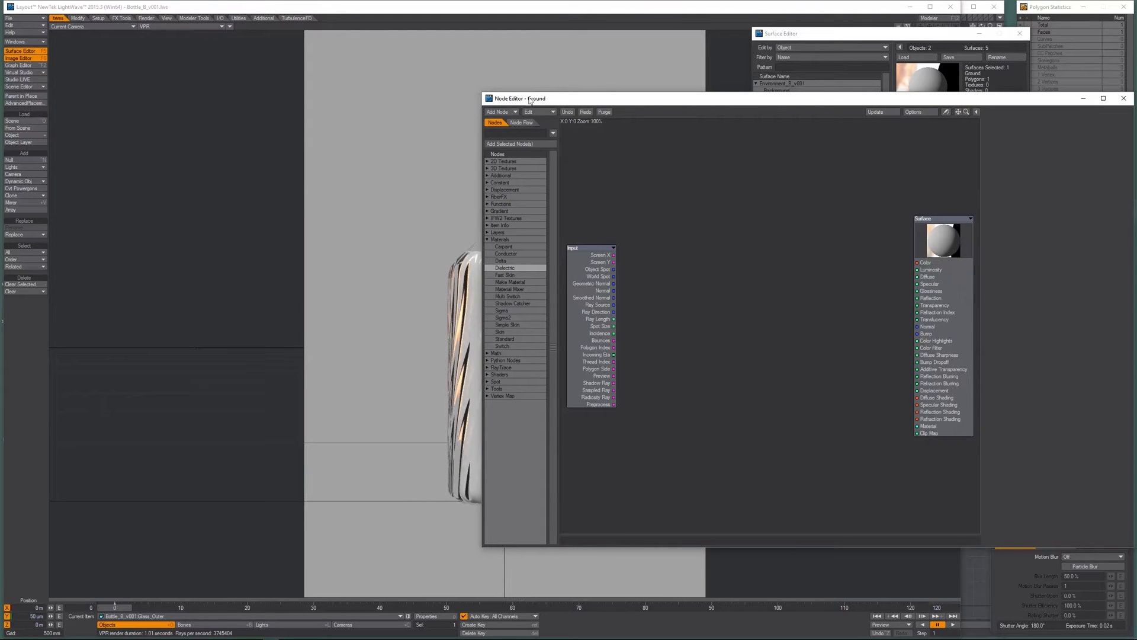
{"action": "left_click_drag", "start_coordinate": [773, 102], "coordinate": [613, 142]}
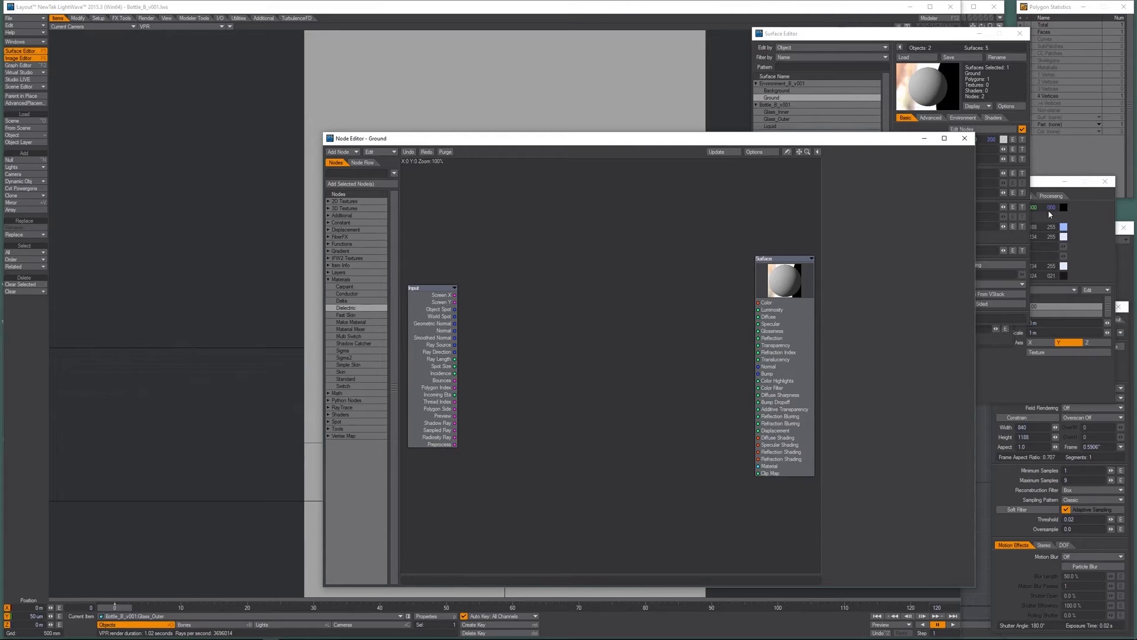
{"action": "left_click", "coordinate": [1047, 188]}
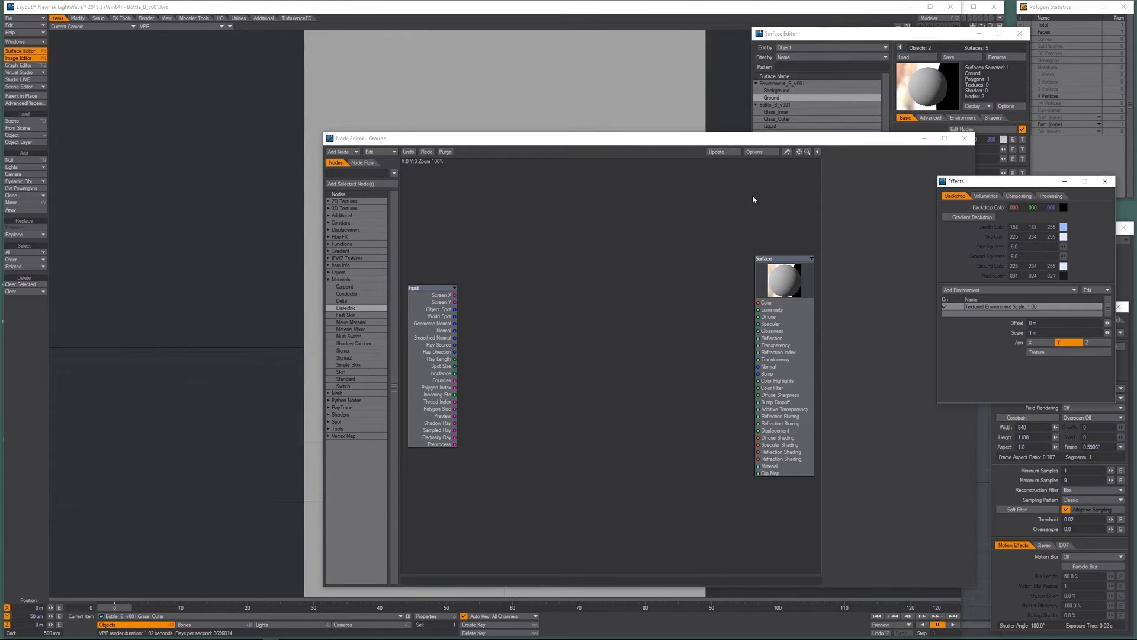
{"action": "left_click_drag", "start_coordinate": [1136, 53], "coordinate": [944, 58]}
{"action": "left_click", "coordinate": [933, 81]}
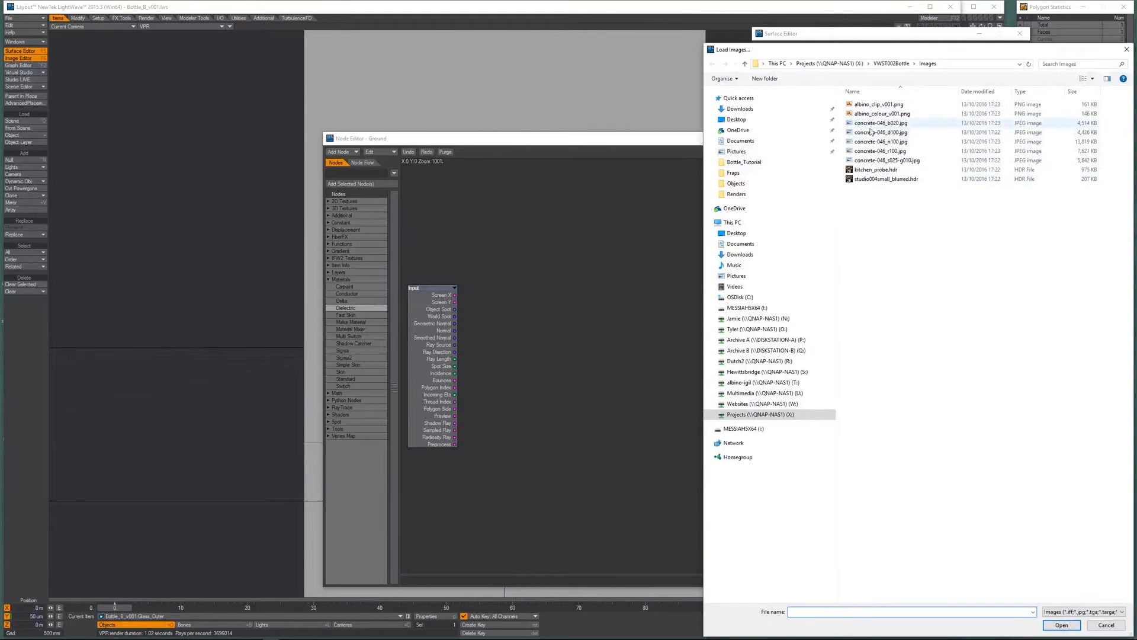
{"action": "left_click", "coordinate": [870, 124]}
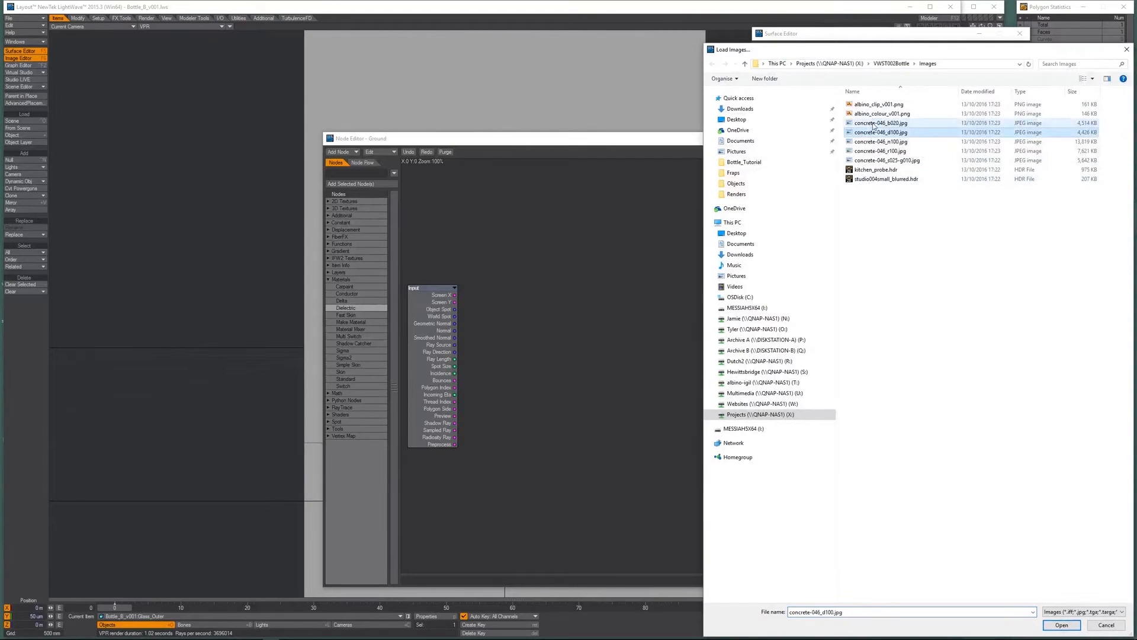
{"action": "left_click", "coordinate": [868, 161], "text": "shift"}
{"action": "left_click", "coordinate": [1061, 625]}
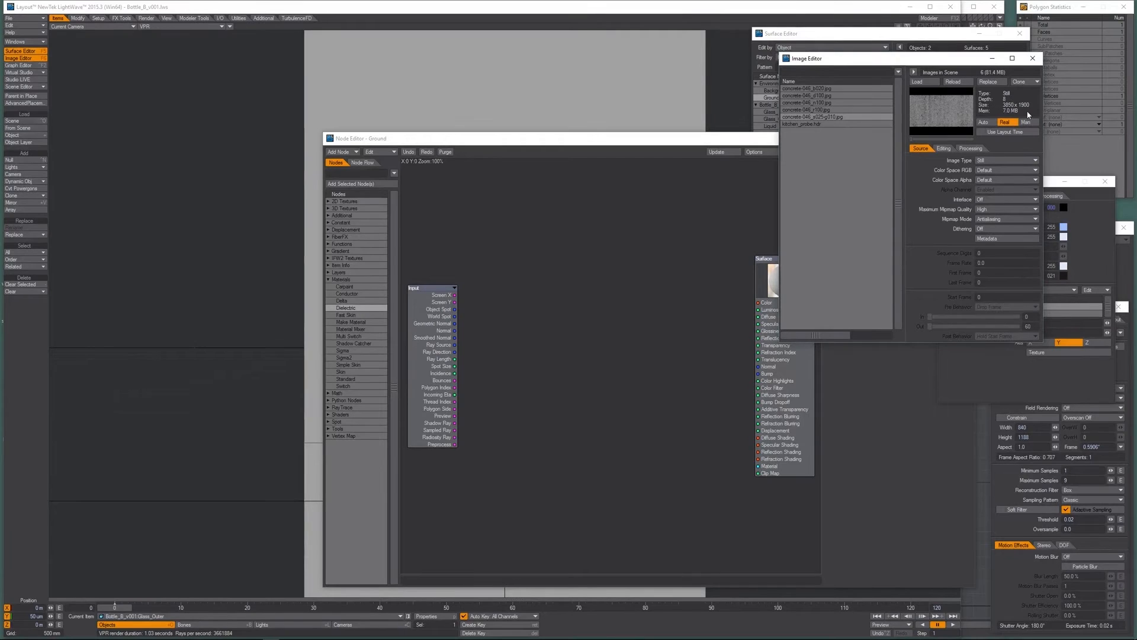
{"action": "left_click", "coordinate": [797, 90]}
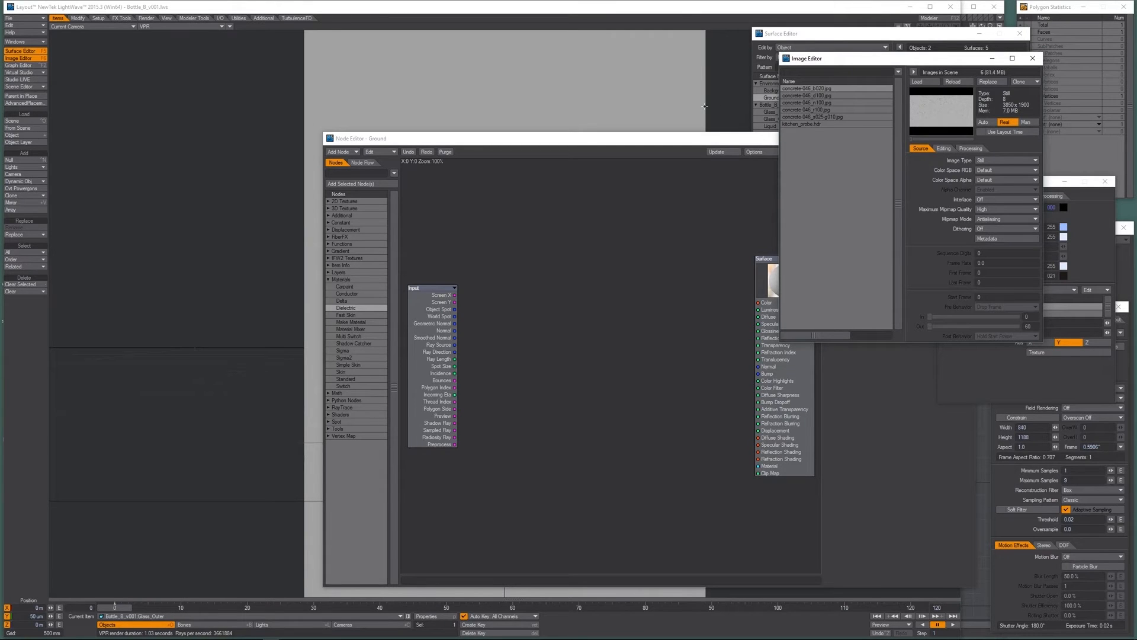
Add a 2D Image node with concrete-046_d100.jpg and connect its Color output to the Surface node's Color input.
{"action": "left_click_drag", "start_coordinate": [646, 146], "coordinate": [380, 140]}
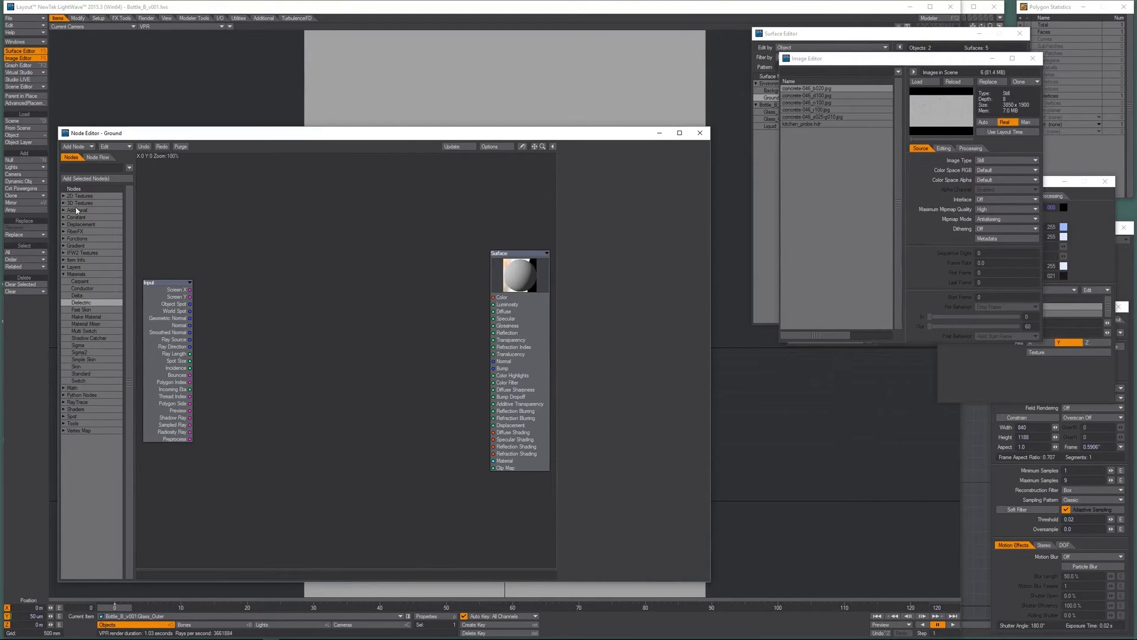
{"action": "left_click", "coordinate": [64, 195]}
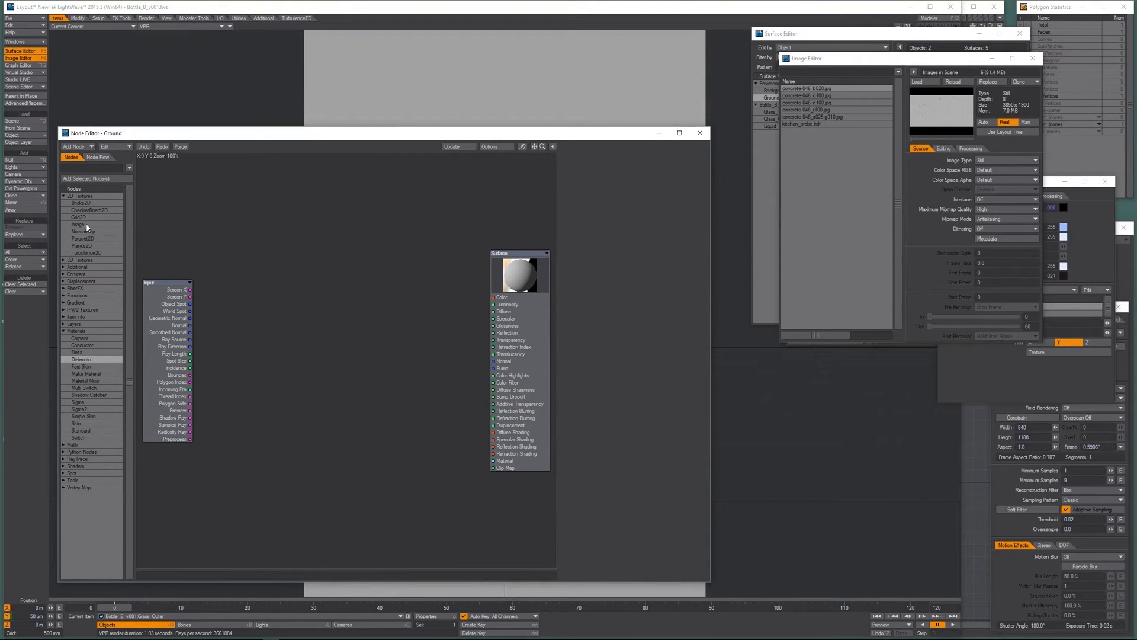
{"action": "left_click_drag", "start_coordinate": [88, 227], "coordinate": [313, 214]}
{"action": "left_click_drag", "start_coordinate": [710, 259], "coordinate": [753, 260]}
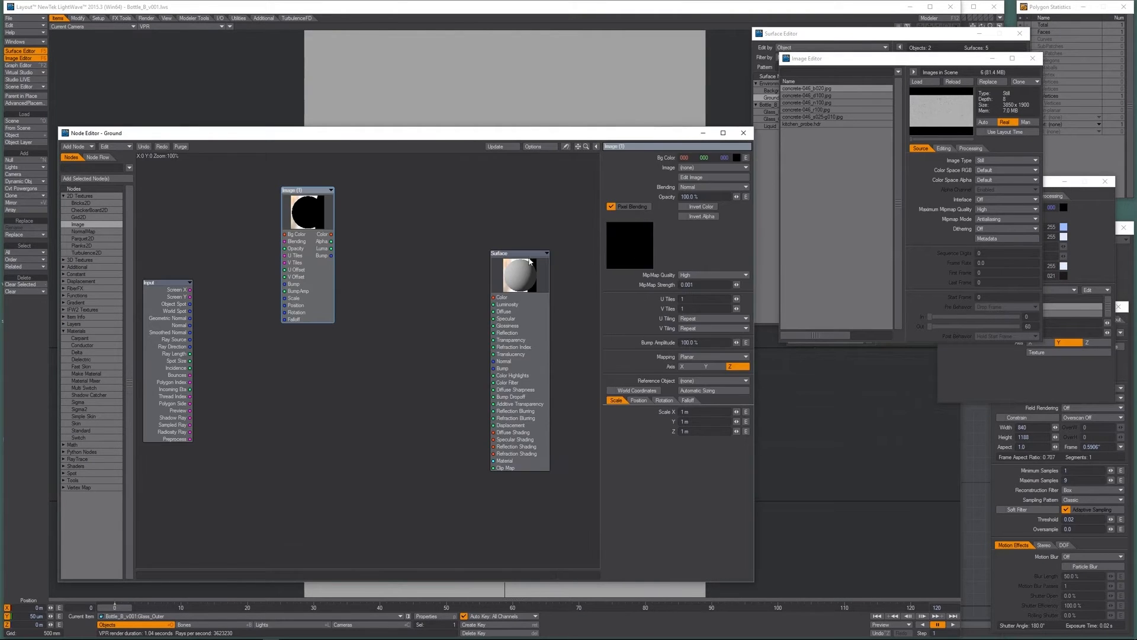
{"action": "left_click", "coordinate": [519, 264]}
{"action": "left_click_drag", "start_coordinate": [316, 213], "coordinate": [503, 299]}
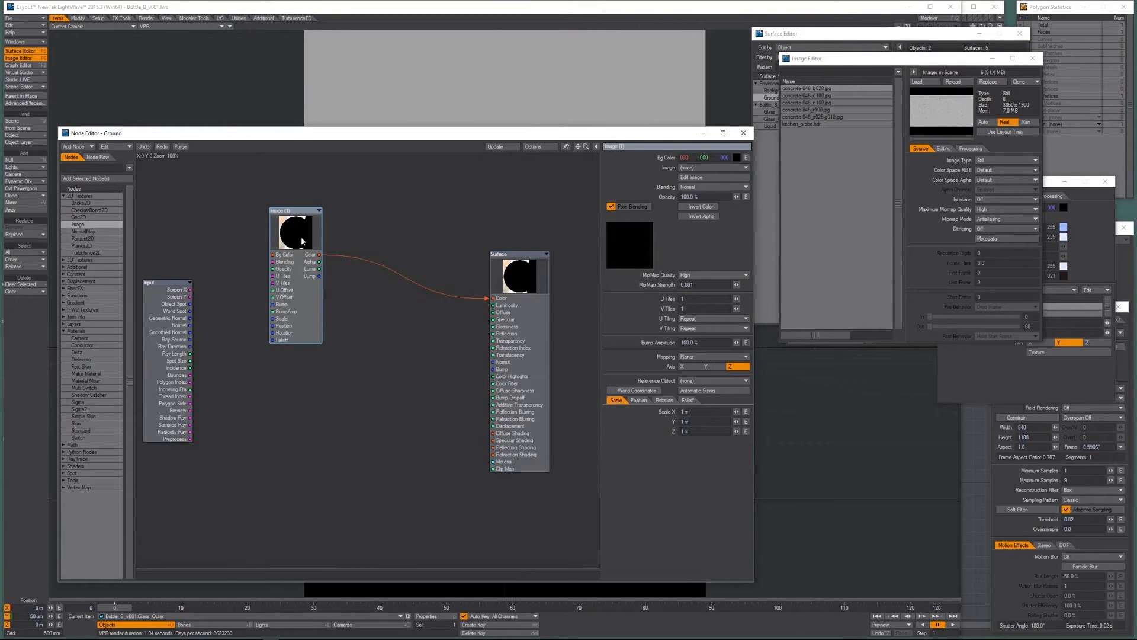
{"action": "left_click", "coordinate": [683, 169]}
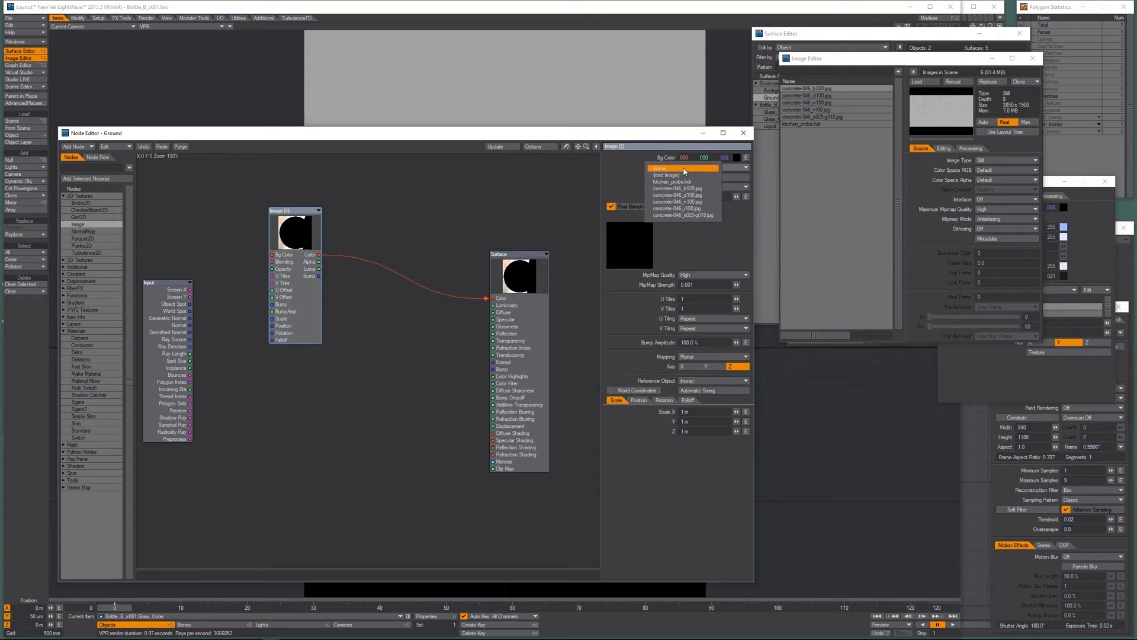
{"action": "left_click", "coordinate": [692, 196]}
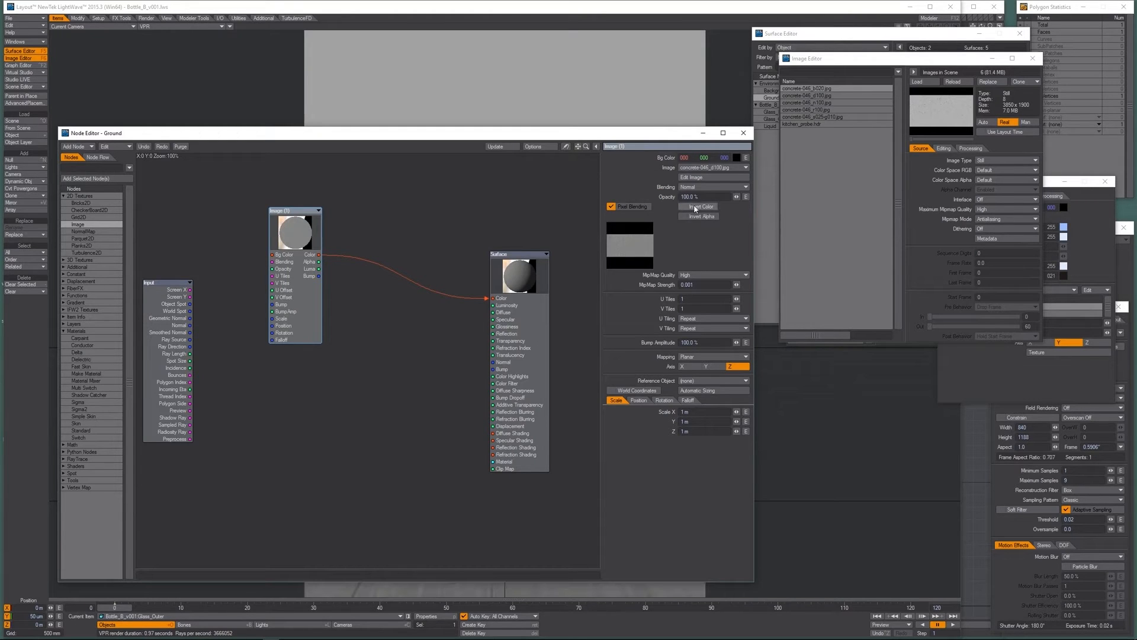
Project the concrete image along the Y axis with Scale X 3.8 m and Z 1.9 m, keeping the preview visible.
{"action": "left_click", "coordinate": [706, 366]}
{"action": "left_click", "coordinate": [695, 412]}
{"action": "type", "text": "3.8"}
{"action": "key", "text": "Tab"}
{"action": "key", "text": "Tab"}
{"action": "type", "text": "1.9"}
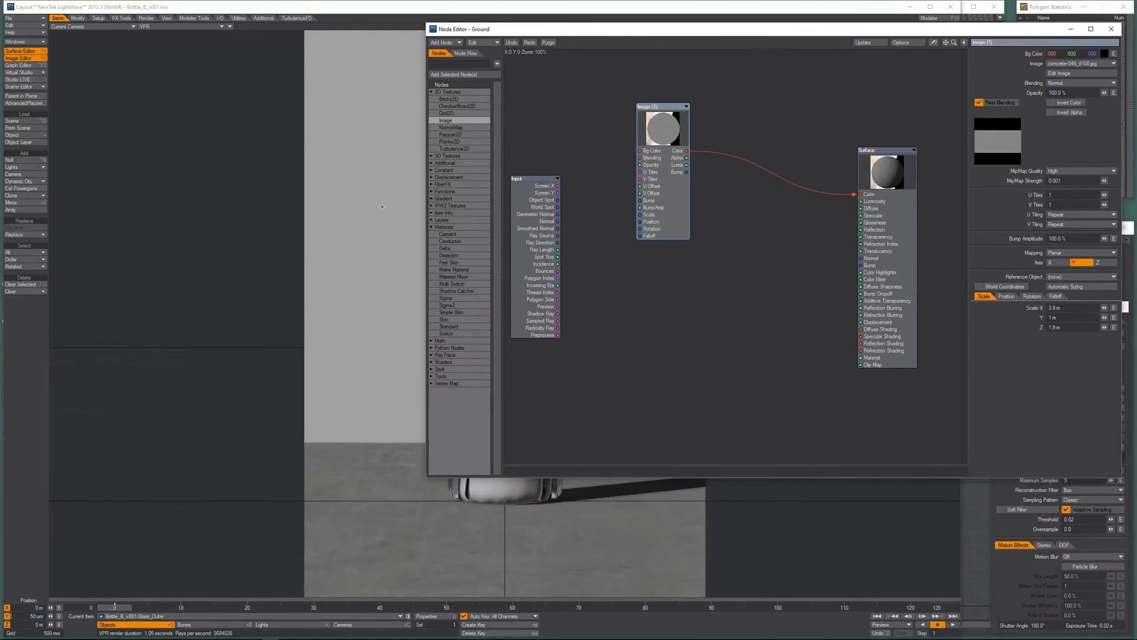
{"action": "left_click_drag", "start_coordinate": [425, 146], "coordinate": [540, 145]}
{"action": "left_click_drag", "start_coordinate": [782, 132], "coordinate": [739, 149]}
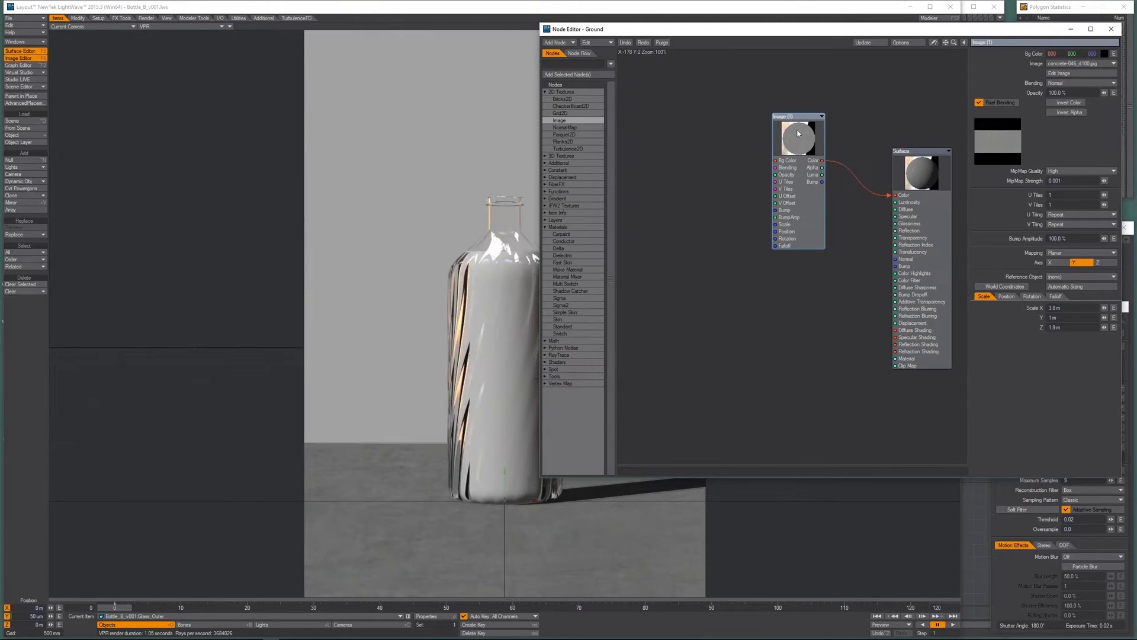
Reduce the concrete image's scale to 950 mm in X and 475 mm in Z.
{"action": "left_click", "coordinate": [1066, 307]}
{"action": "type", "text": "1.9"}
{"action": "key", "text": "Tab"}
{"action": "type", "text": "/2"}
{"action": "key", "text": "Return"}
{"action": "key", "text": "Return"}
{"action": "type", "text": "/2"}
{"action": "key", "text": "Return"}
Add a constant Vector node and place it beside the Image node.
{"action": "left_click", "coordinate": [550, 170]}
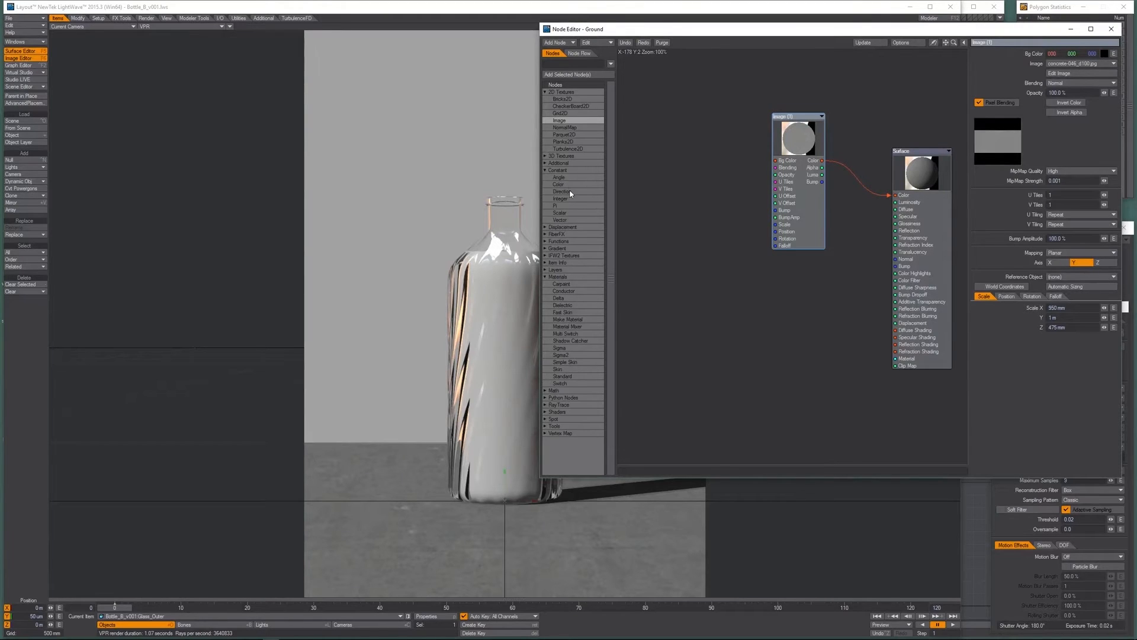
{"action": "double_click", "coordinate": [566, 219]}
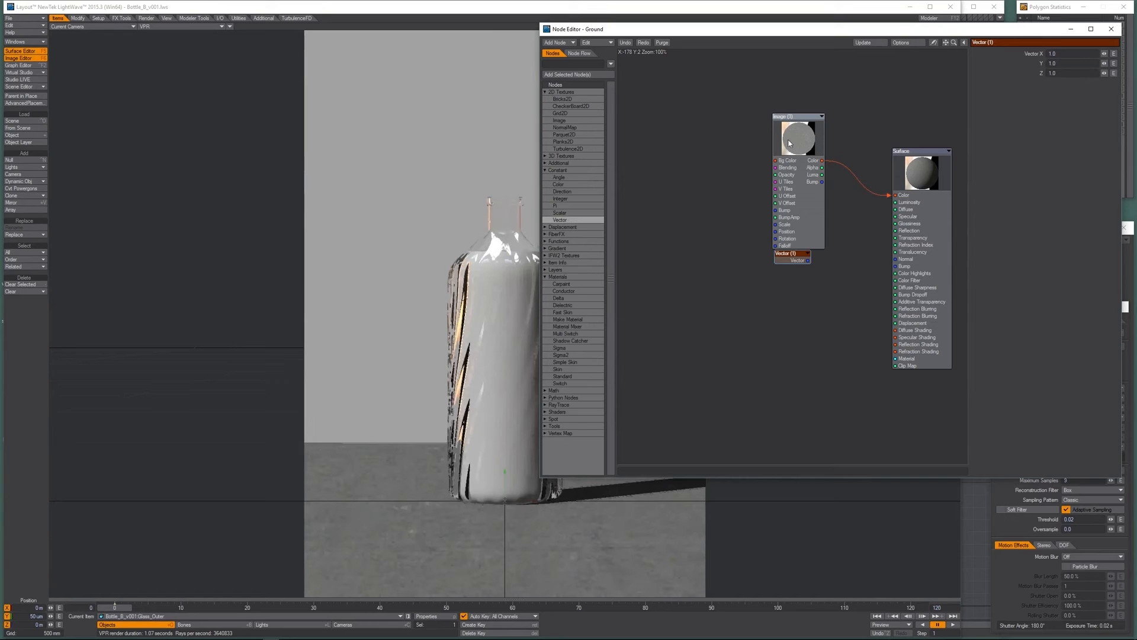
{"action": "left_click_drag", "start_coordinate": [799, 263], "coordinate": [698, 219]}
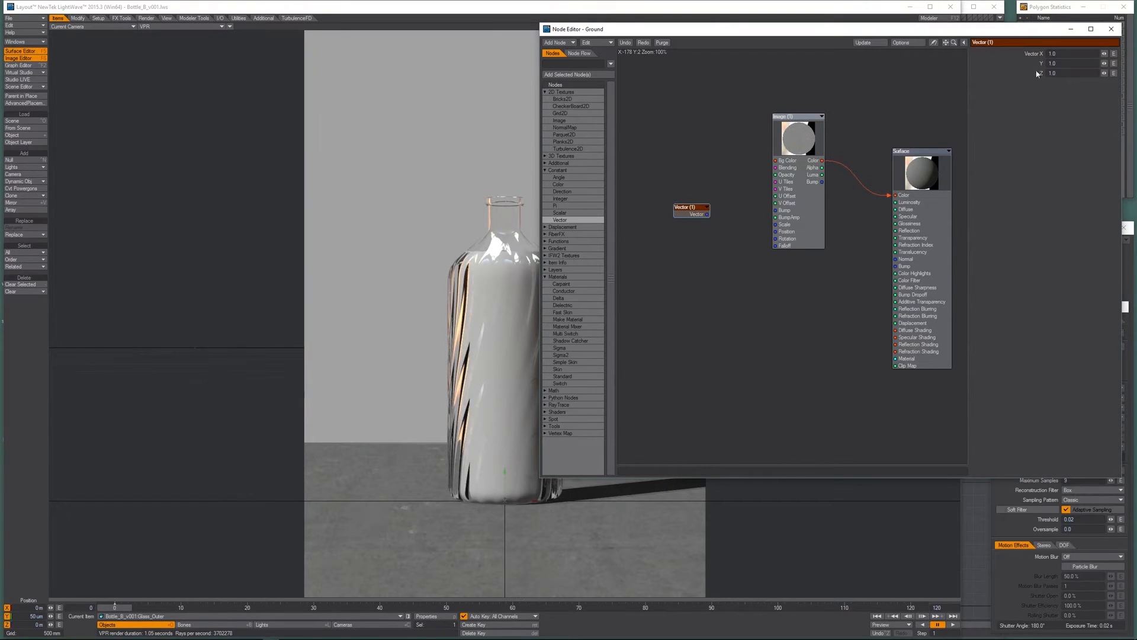
{"action": "left_click", "coordinate": [820, 138]}
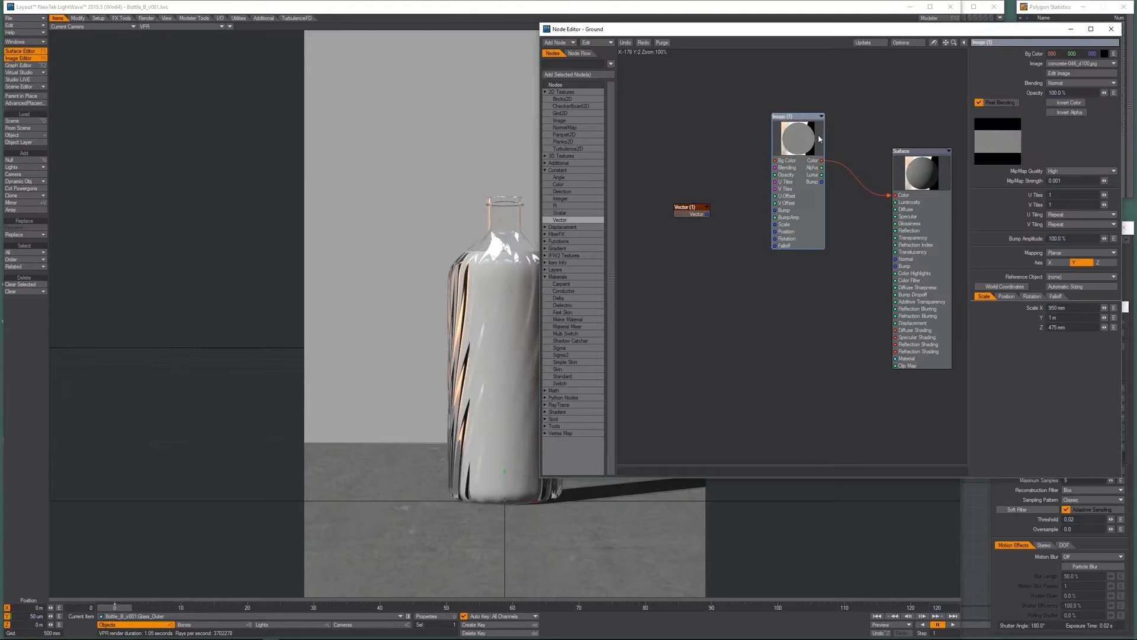
{"action": "left_click", "coordinate": [691, 211]}
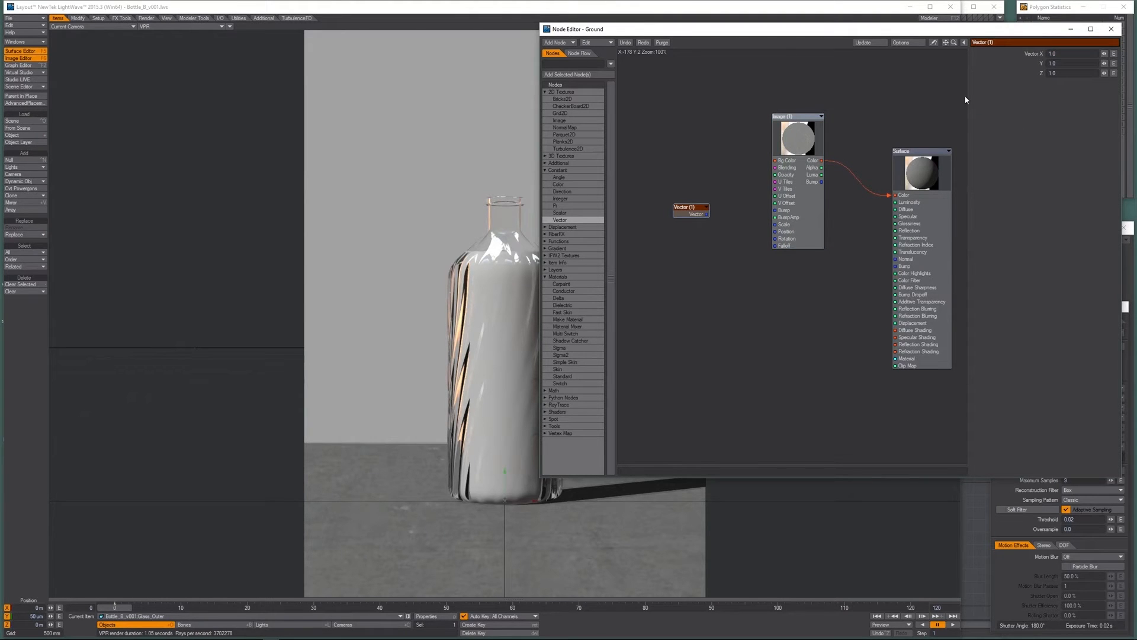
Set the Vector node to X 0.95 and Z 0.475 and connect it to the Image node's Scale input.
{"action": "left_click", "coordinate": [1083, 53]}
{"action": "key", "text": "BackSpace"}
{"action": "type", "text": ".95"}
{"action": "key", "text": "Tab"}
{"action": "key", "text": "Tab"}
{"action": "key", "text": "BackSpace"}
{"action": "left_click", "coordinate": [801, 158]}
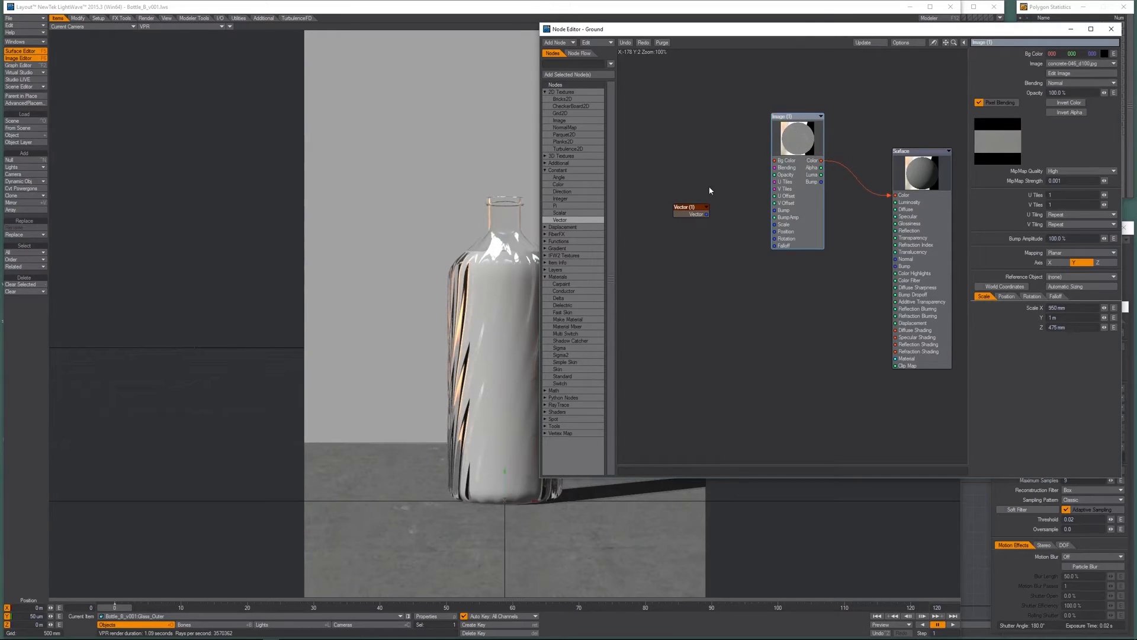
{"action": "left_click", "coordinate": [690, 208]}
{"action": "left_click_drag", "start_coordinate": [709, 218], "coordinate": [780, 225]}
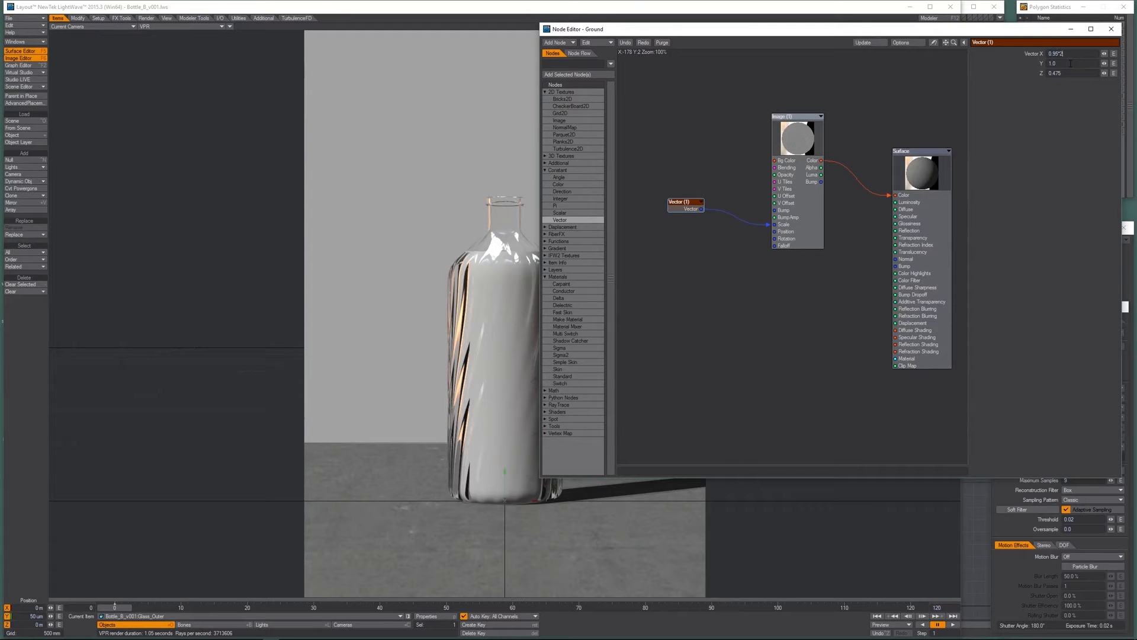
{"action": "left_click", "coordinate": [1060, 54]}
{"action": "type", "text": "0.95"}
{"action": "key", "text": "Return"}
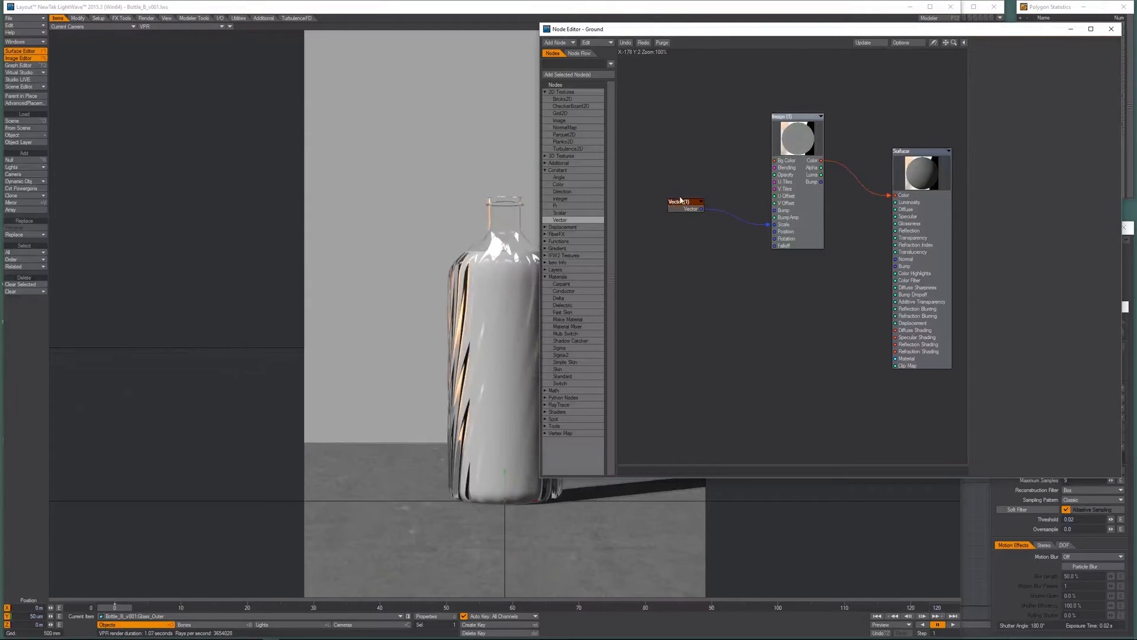
Rename the Vector node to Scale and move it and the Image node higher in the node network.
{"action": "double_click", "coordinate": [681, 202]}
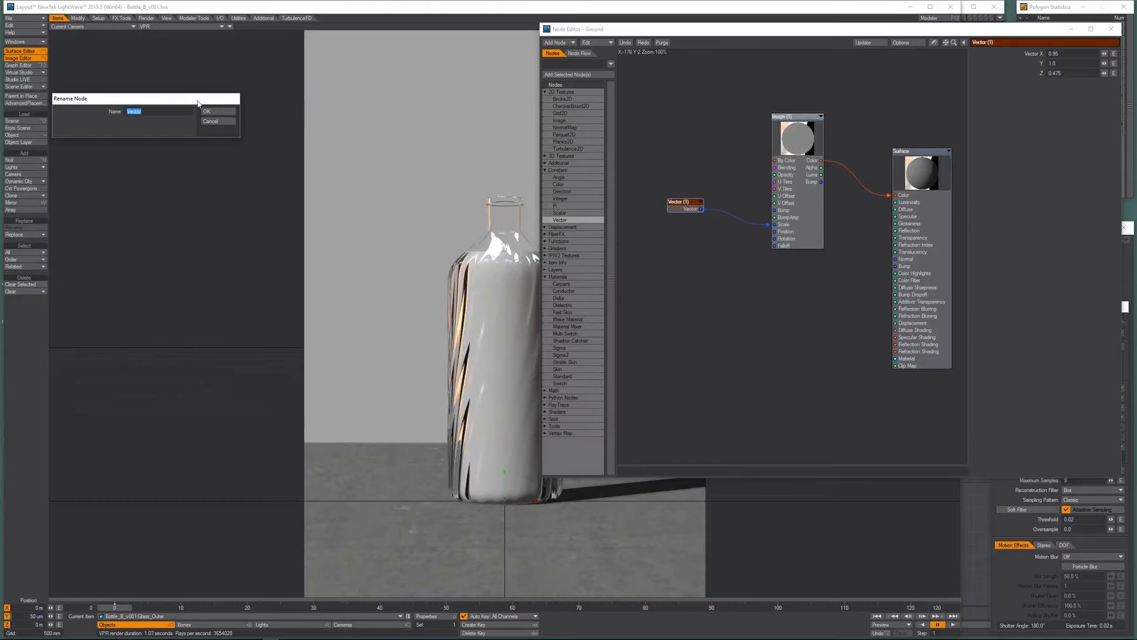
{"action": "type", "text": "Scale"}
{"action": "key", "text": "Return"}
{"action": "left_click_drag", "start_coordinate": [676, 202], "coordinate": [651, 128]}
{"action": "left_click_drag", "start_coordinate": [782, 134], "coordinate": [802, 97]}
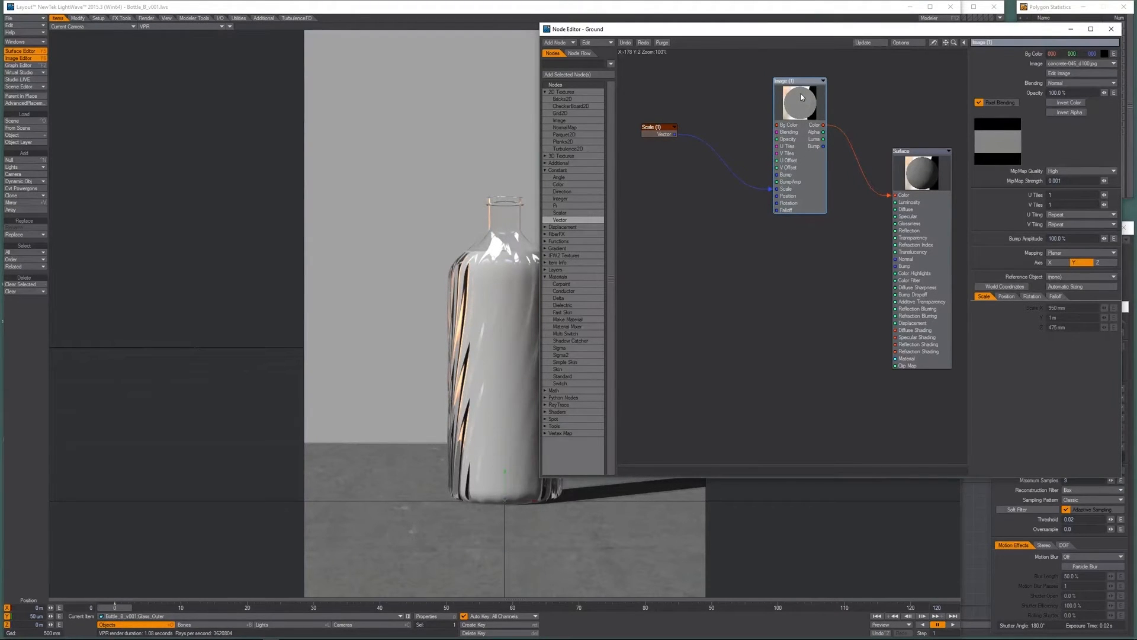
Duplicate the concrete Image node, place the copy below the original, and set its image to concrete-046_b020.jpg.
{"action": "left_click_drag", "start_coordinate": [799, 102], "coordinate": [800, 104]}
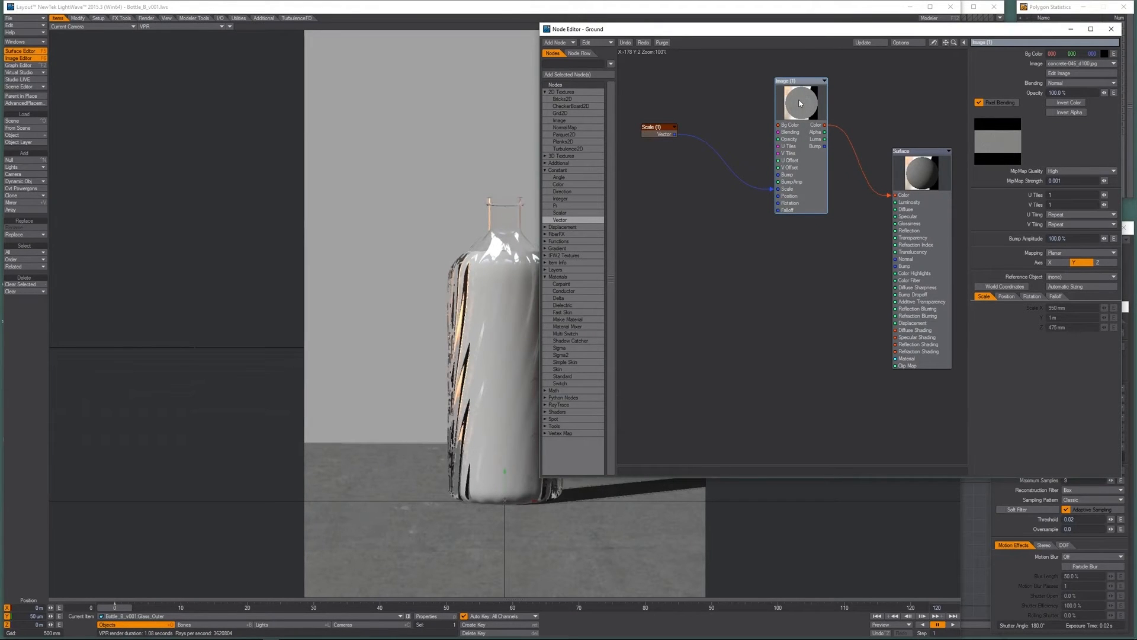
{"action": "key", "text": "ctrl+v"}
{"action": "left_click_drag", "start_coordinate": [795, 207], "coordinate": [807, 244]}
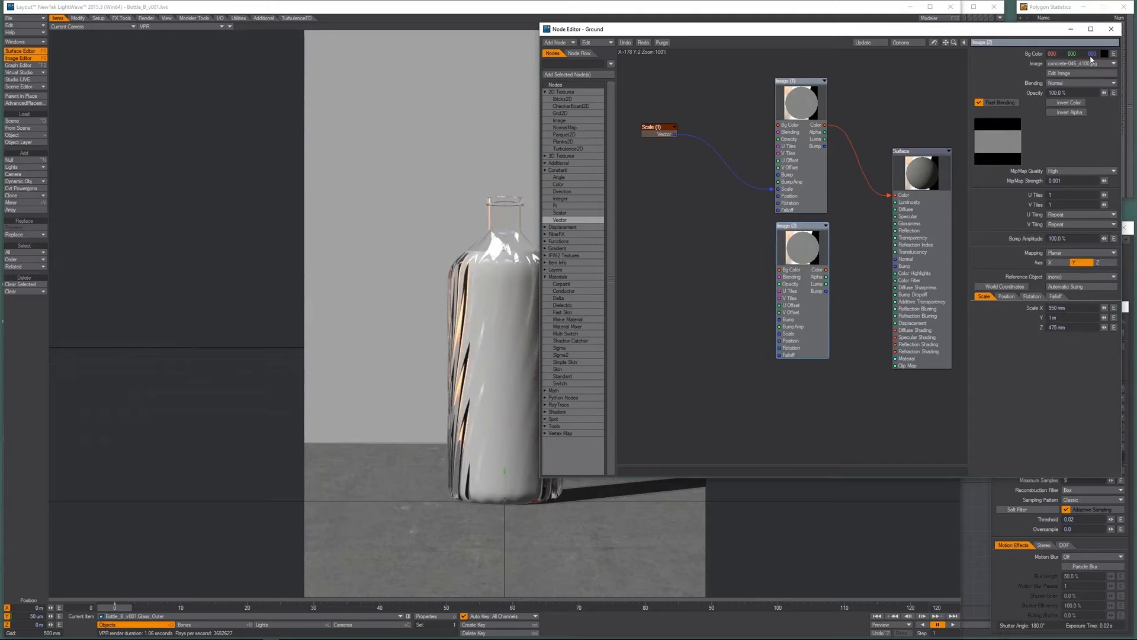
{"action": "left_click", "coordinate": [1072, 64]}
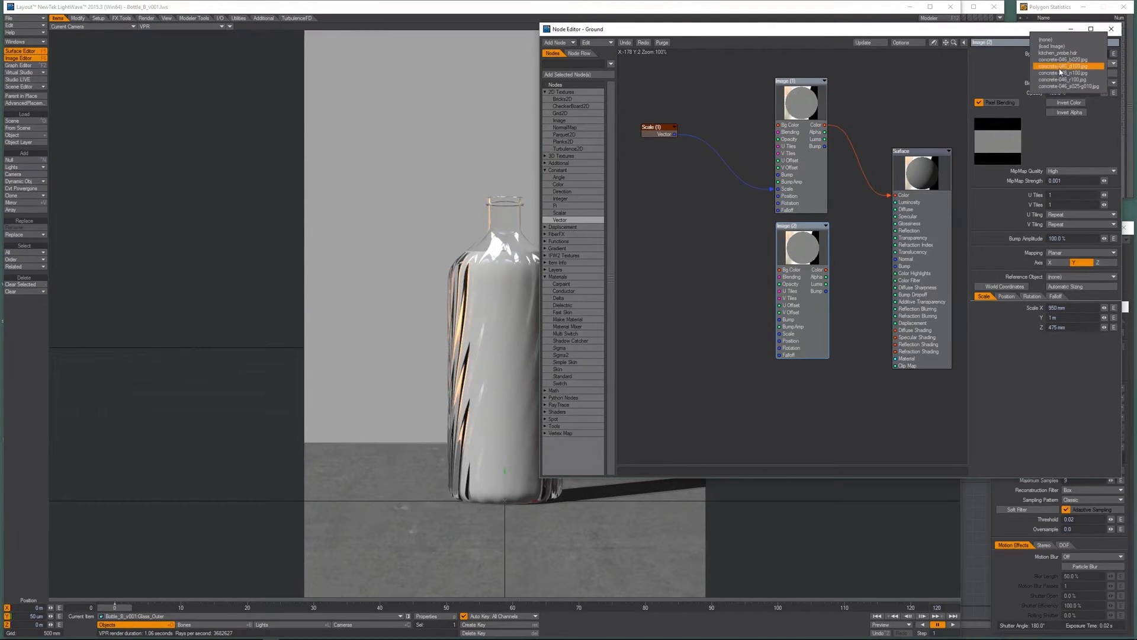
{"action": "left_click", "coordinate": [1062, 59]}
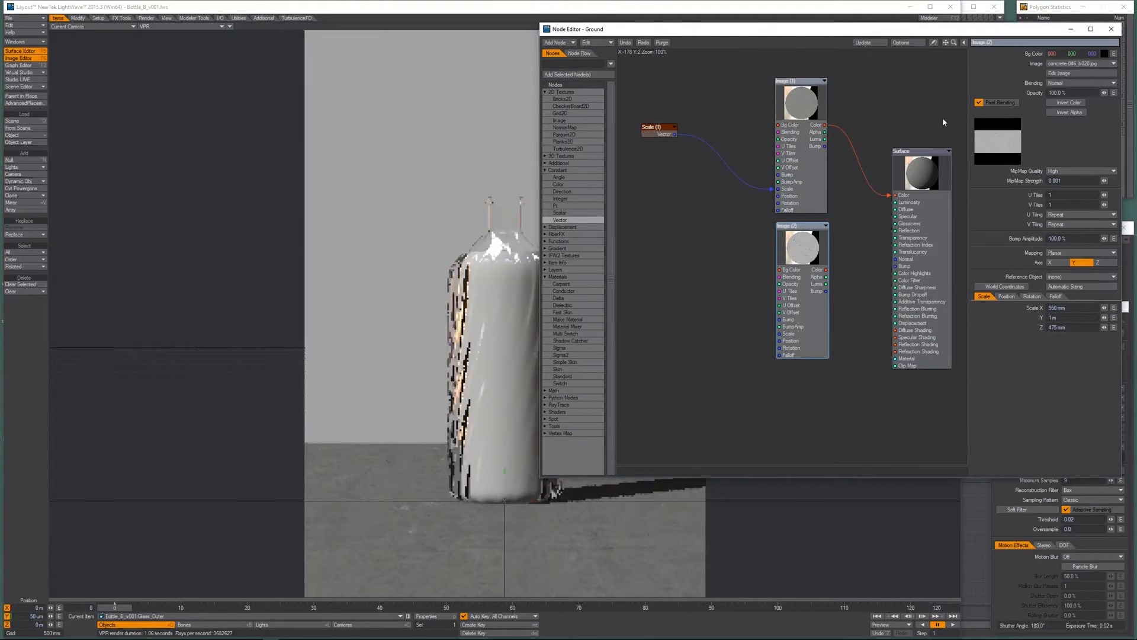
{"action": "left_click", "coordinate": [1077, 63]}
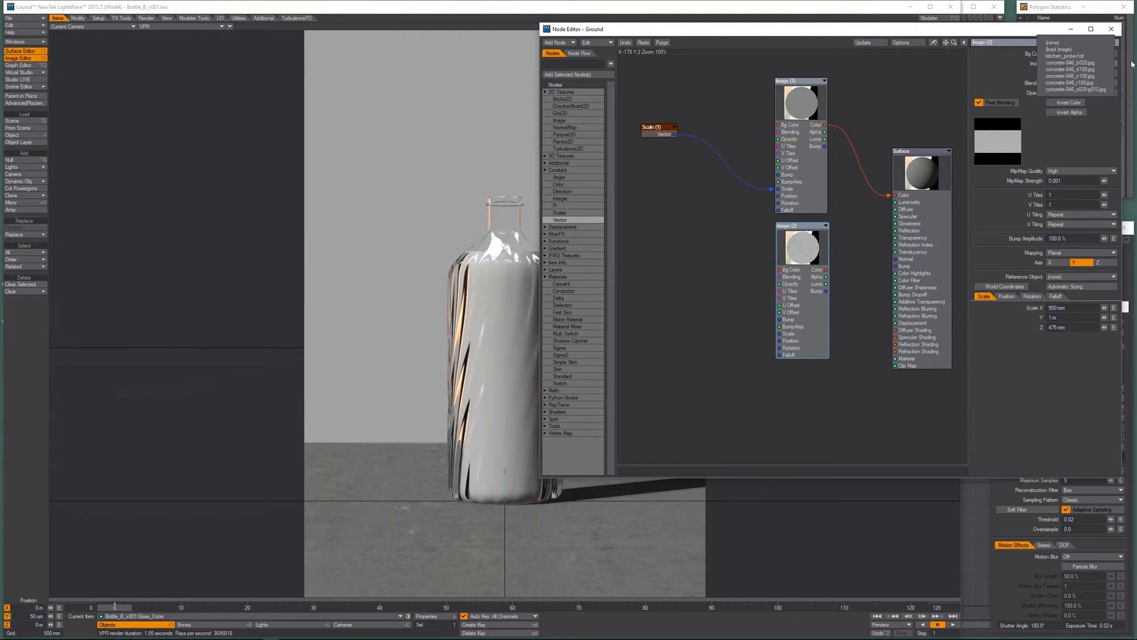
{"action": "left_click", "coordinate": [913, 132]}
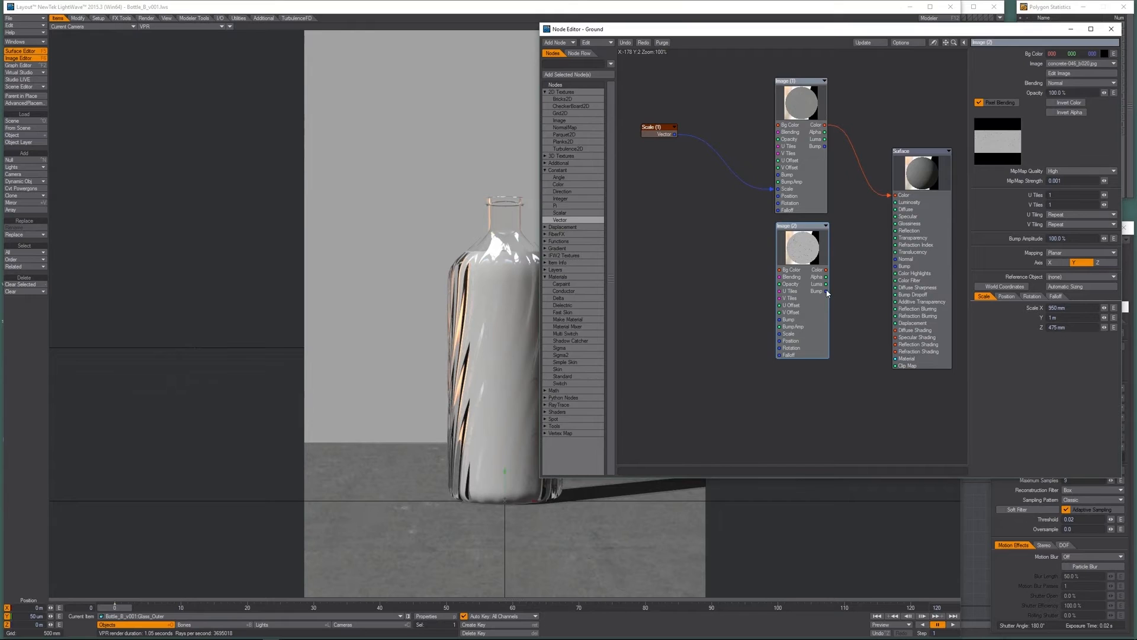
Connect the copied Image node to the Scale vector and the Surface's Bump input, and set its opacity to 20%.
{"action": "left_click_drag", "start_coordinate": [671, 136], "coordinate": [783, 335]}
{"action": "left_click_drag", "start_coordinate": [829, 295], "coordinate": [896, 266]}
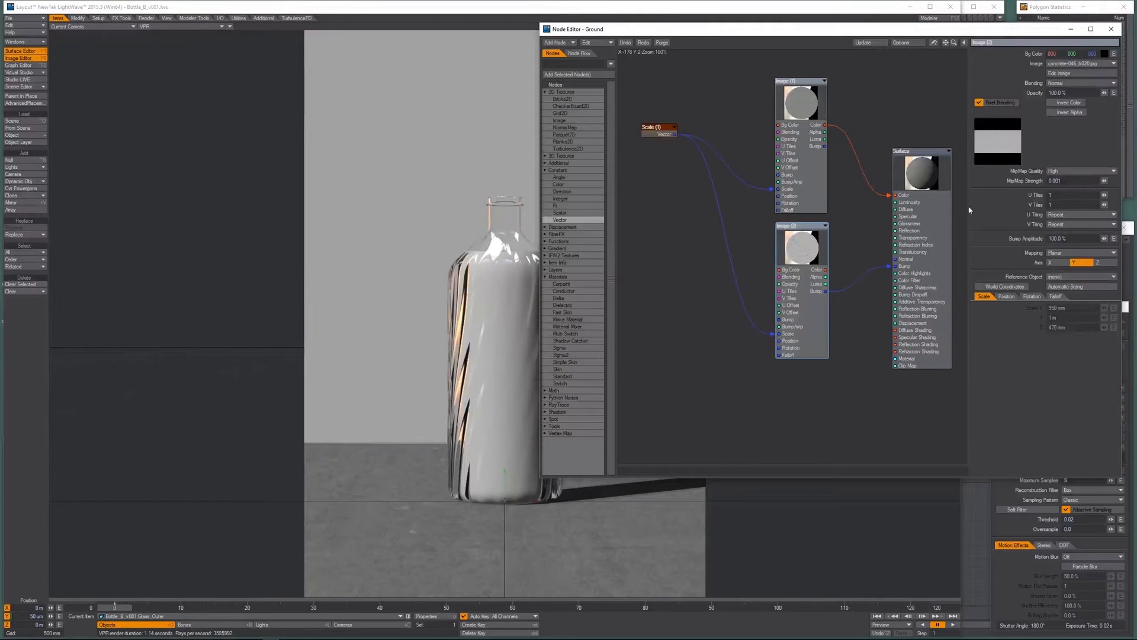
{"action": "left_click_drag", "start_coordinate": [1068, 92], "coordinate": [771, 79]}
{"action": "type", "text": "20"}
{"action": "key", "text": "Return"}
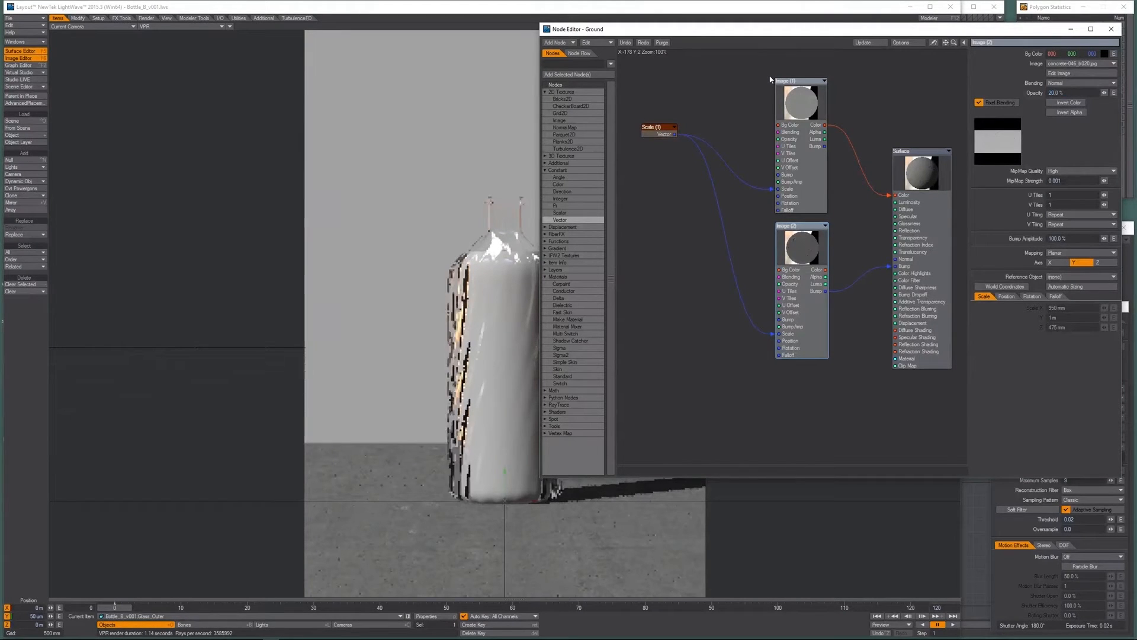
Spread out the Surface and Image nodes to make room for more texture nodes.
{"action": "left_click_drag", "start_coordinate": [791, 114], "coordinate": [795, 107]}
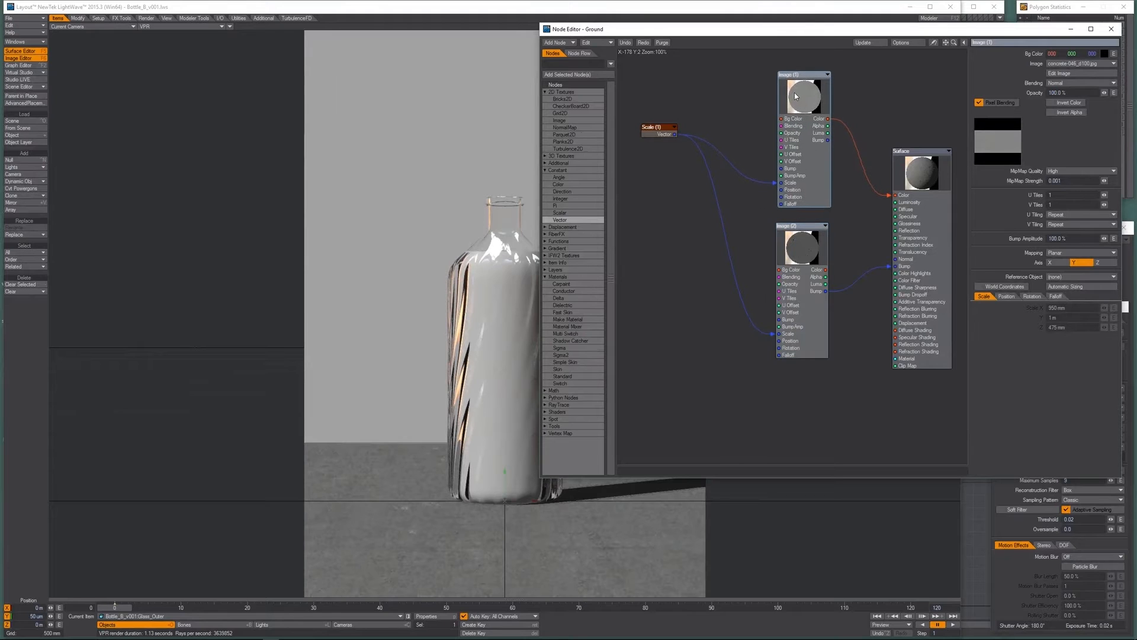
{"action": "left_click_drag", "start_coordinate": [747, 347], "coordinate": [728, 354], "text": "alt"}
{"action": "left_click_drag", "start_coordinate": [954, 44], "coordinate": [953, 44]}
{"action": "left_click_drag", "start_coordinate": [667, 277], "coordinate": [692, 248], "text": "alt"}
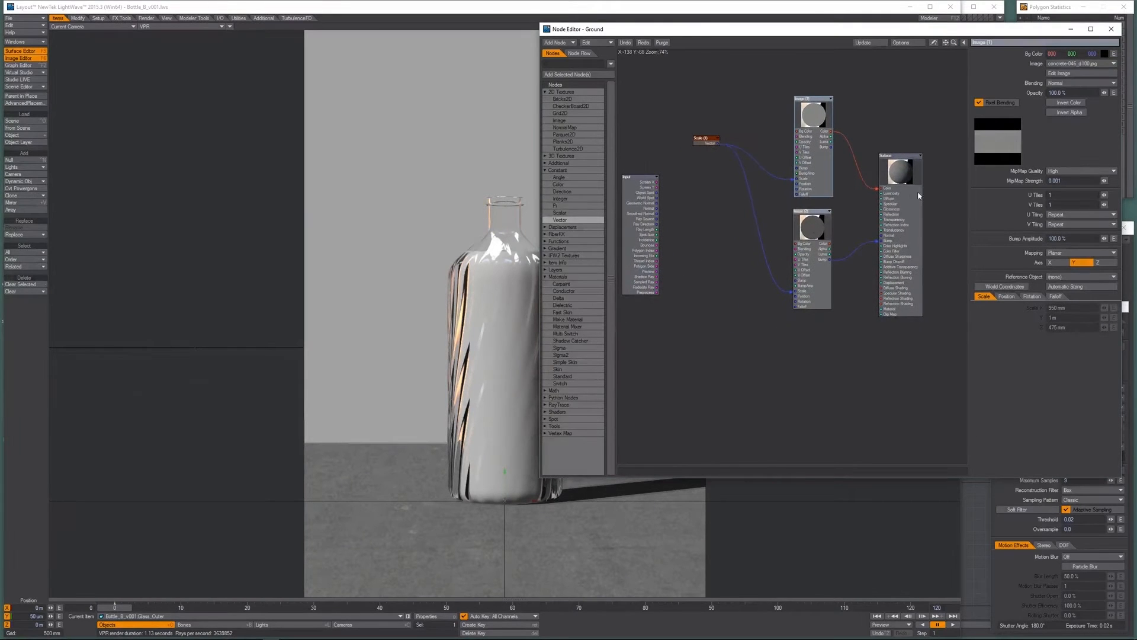
{"action": "left_click_drag", "start_coordinate": [916, 191], "coordinate": [931, 190]}
{"action": "left_click_drag", "start_coordinate": [772, 147], "coordinate": [792, 146], "text": "alt"}
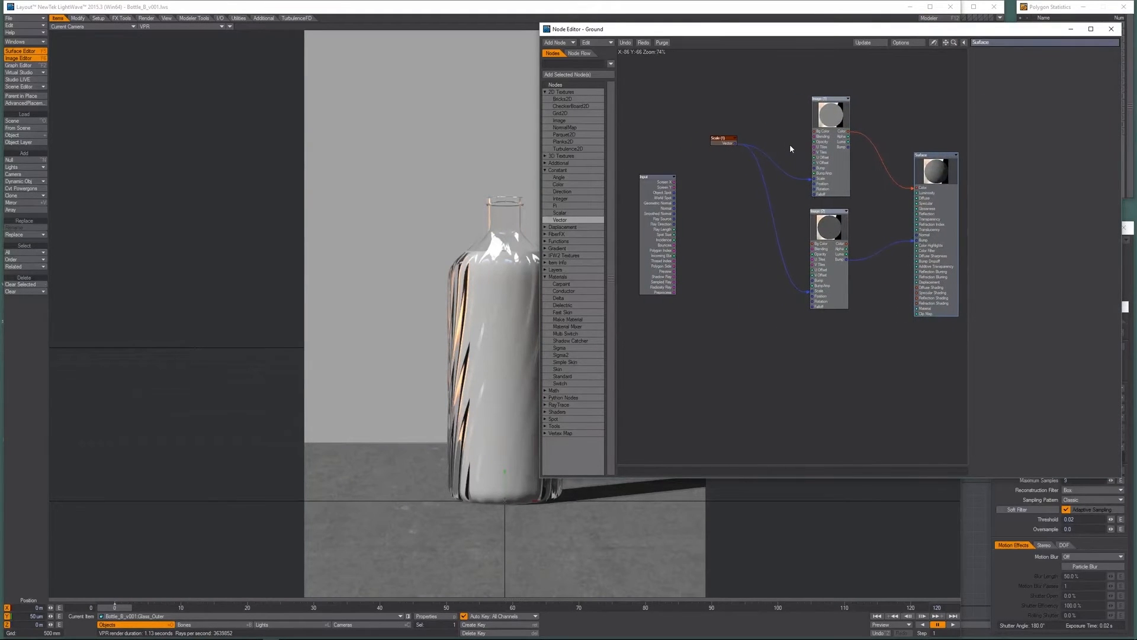
{"action": "left_click_drag", "start_coordinate": [841, 176], "coordinate": [853, 159]}
{"action": "left_click_drag", "start_coordinate": [838, 225], "coordinate": [843, 312]}
Duplicate the bump Image node and set the copy's image to concrete-046_s025-g010.jpg.
{"action": "key", "text": "ctrl+c"}
{"action": "key", "text": "ctrl+v"}
{"action": "left_click", "coordinate": [1073, 64]}
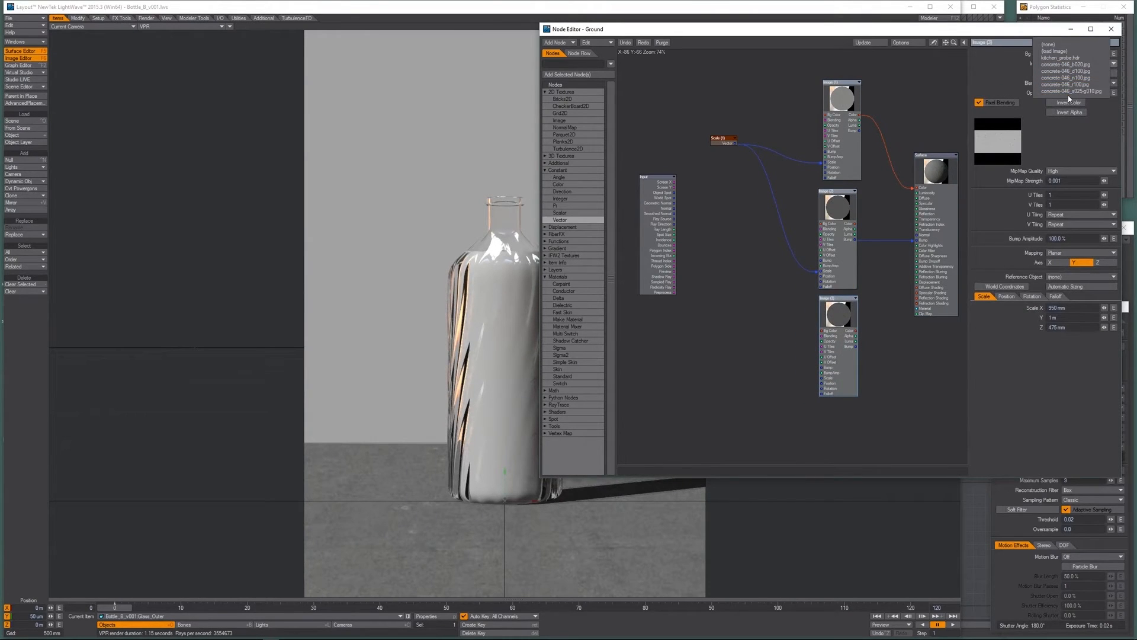
{"action": "left_click", "coordinate": [1070, 91]}
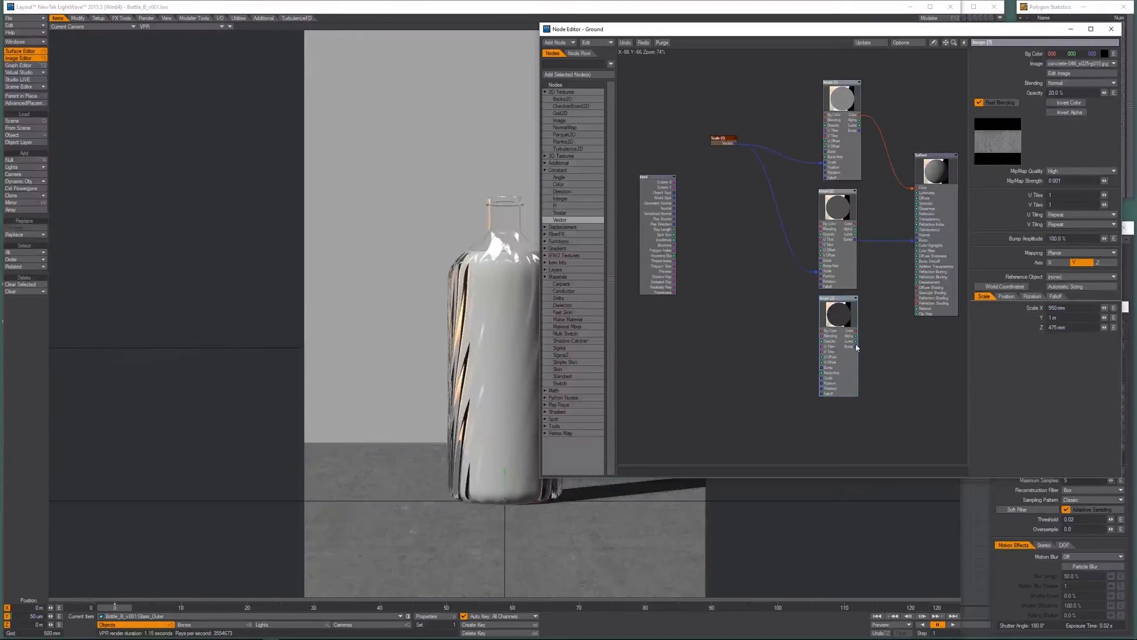
Connect the s025-g010 Image node's Luma to the Surface's Specular, feed it the Scale vector, and place it above the bump node.
{"action": "left_click_drag", "start_coordinate": [856, 343], "coordinate": [936, 206]}
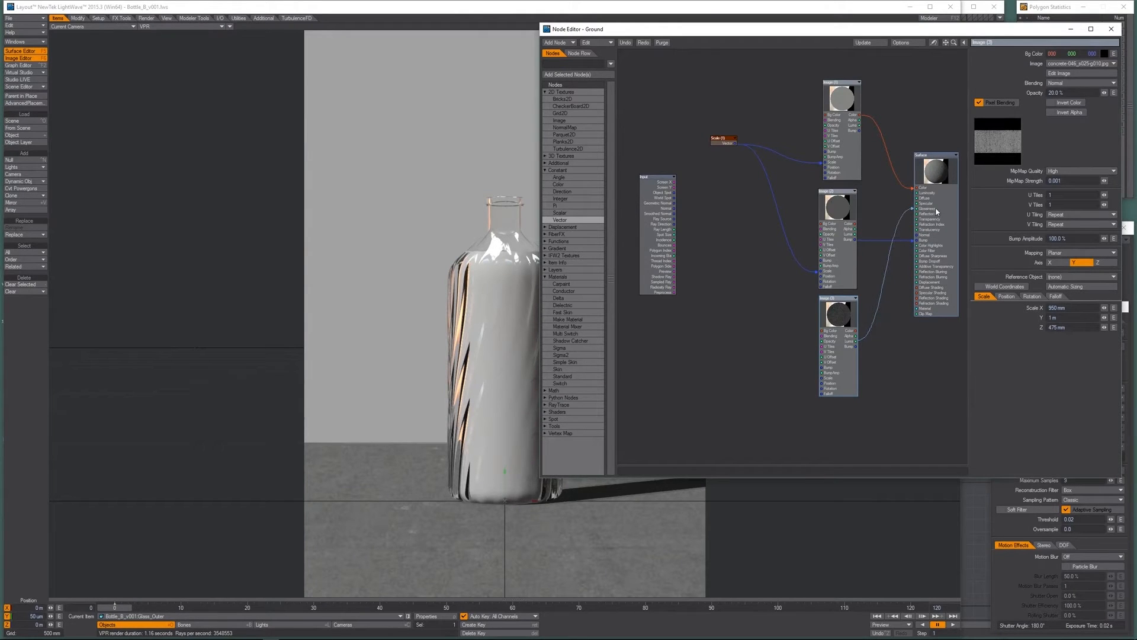
{"action": "left_click_drag", "start_coordinate": [841, 300], "coordinate": [826, 235]}
{"action": "left_click_drag", "start_coordinate": [835, 191], "coordinate": [845, 328]}
{"action": "left_click_drag", "start_coordinate": [827, 248], "coordinate": [843, 214]}
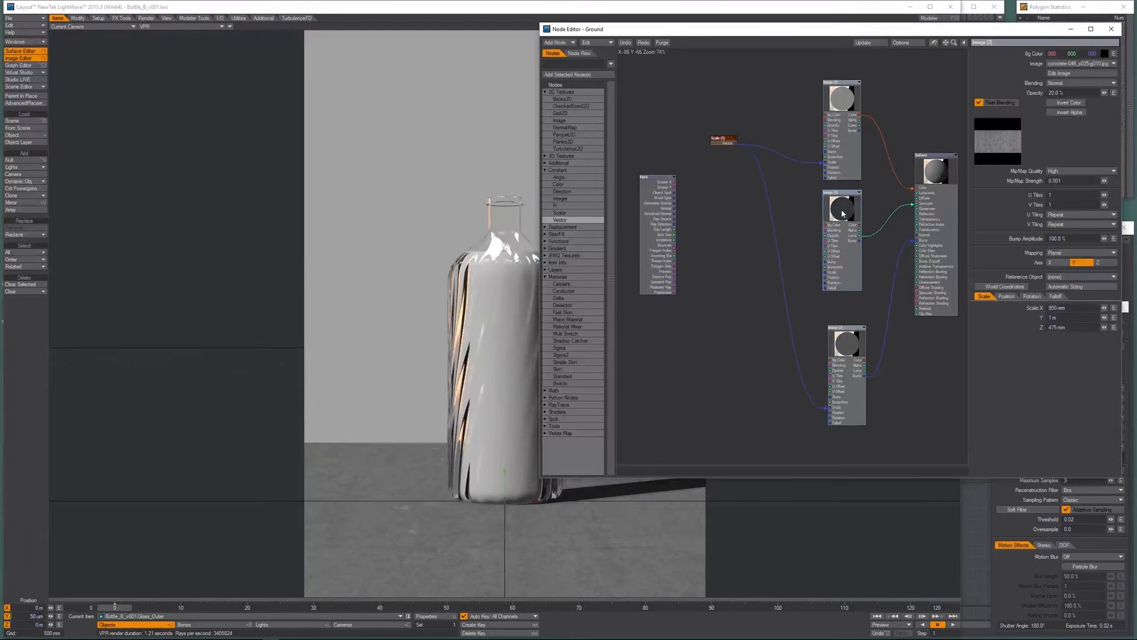
{"action": "left_click_drag", "start_coordinate": [737, 143], "coordinate": [826, 273]}
{"action": "left_click_drag", "start_coordinate": [854, 349], "coordinate": [852, 324]}
Duplicate the specular Image node below it, and connect the copy to the Scale vector and the Surface's Glossiness input.
{"action": "left_click", "coordinate": [842, 209]}
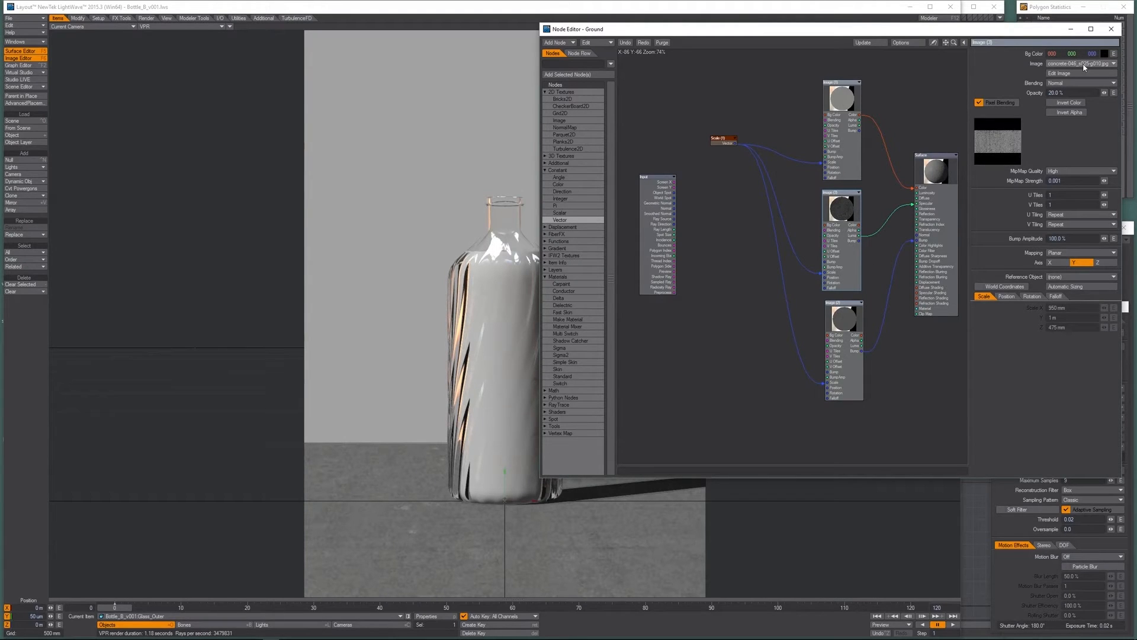
{"action": "key", "text": "ctrl+c"}
{"action": "key", "text": "ctrl+v"}
{"action": "left_click_drag", "start_coordinate": [848, 315], "coordinate": [833, 392]}
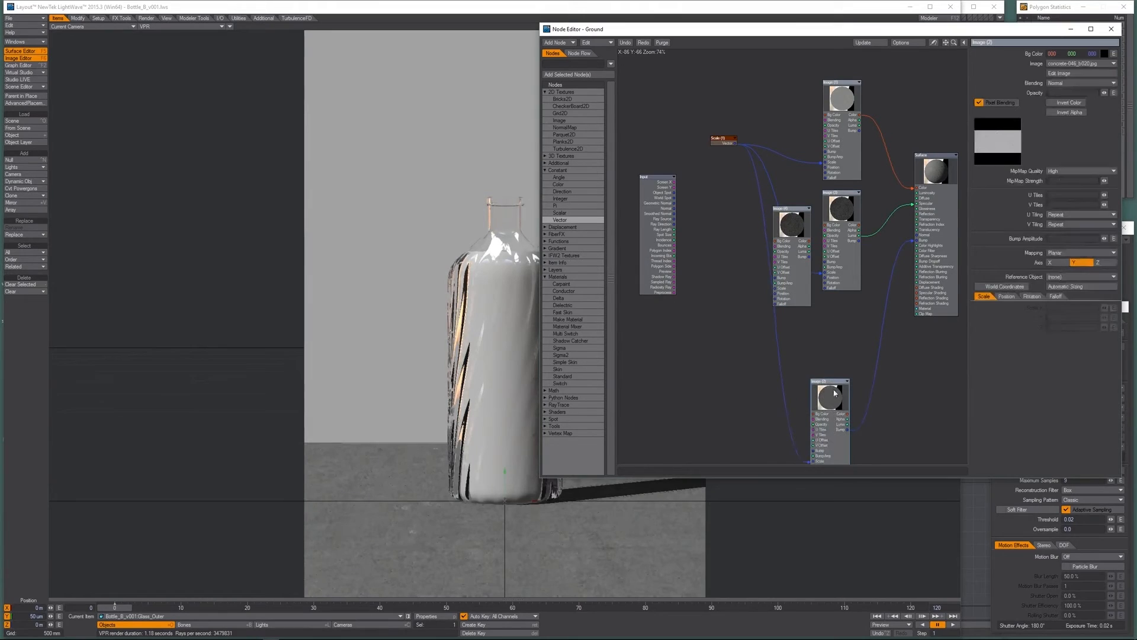
{"action": "left_click", "coordinate": [794, 231]}
{"action": "left_click_drag", "start_coordinate": [795, 231], "coordinate": [927, 208]}
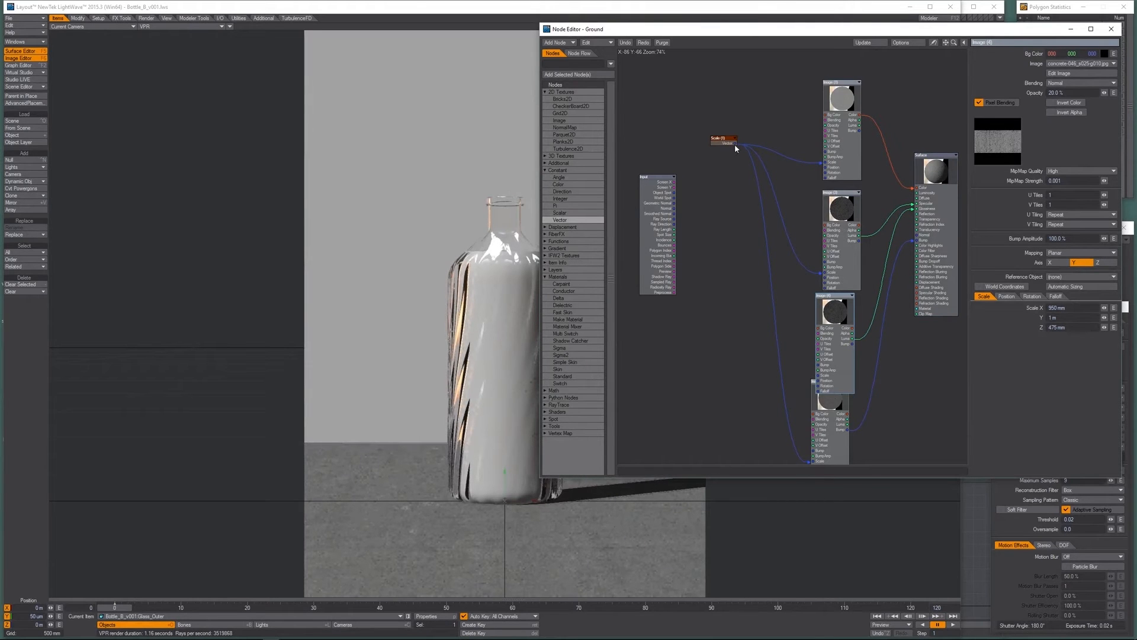
{"action": "left_click_drag", "start_coordinate": [736, 143], "coordinate": [818, 375]}
Make the Node Editor window taller and align the glossiness and bump Image nodes in one column without overlap.
{"action": "left_click_drag", "start_coordinate": [779, 163], "coordinate": [754, 158], "text": "alt"}
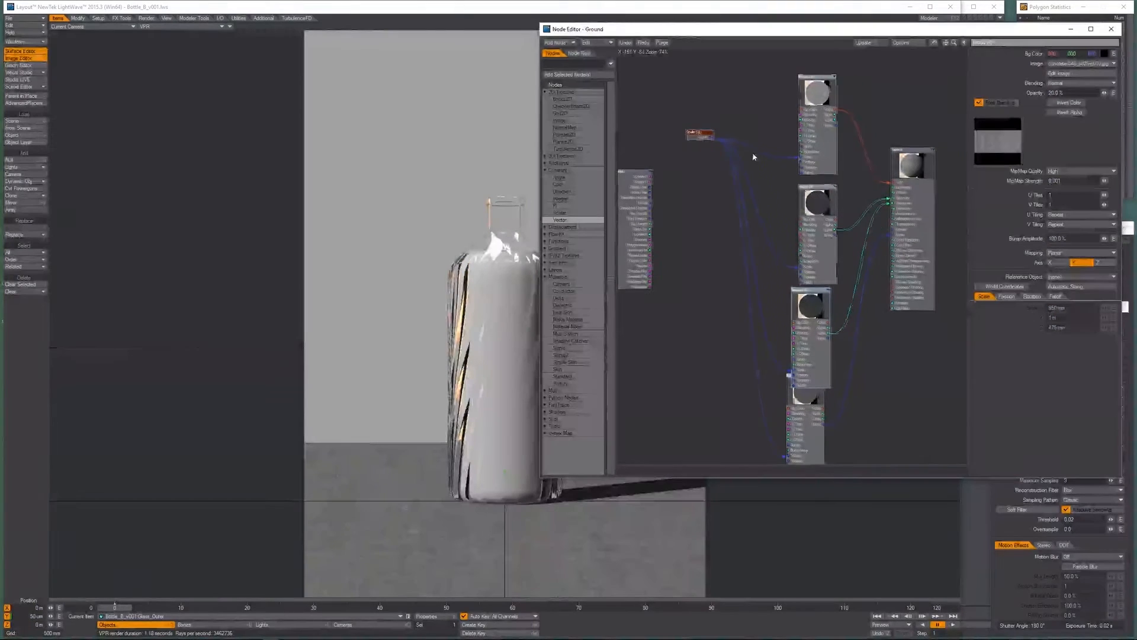
{"action": "left_click_drag", "start_coordinate": [783, 479], "coordinate": [784, 599]}
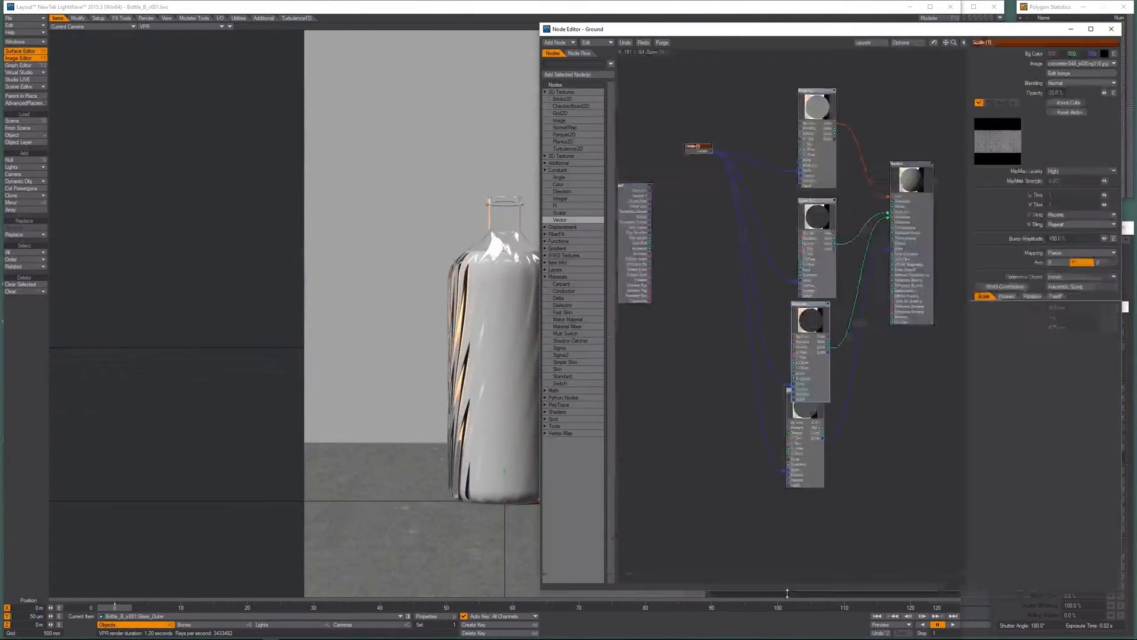
{"action": "left_click_drag", "start_coordinate": [845, 180], "coordinate": [839, 157], "text": "alt"}
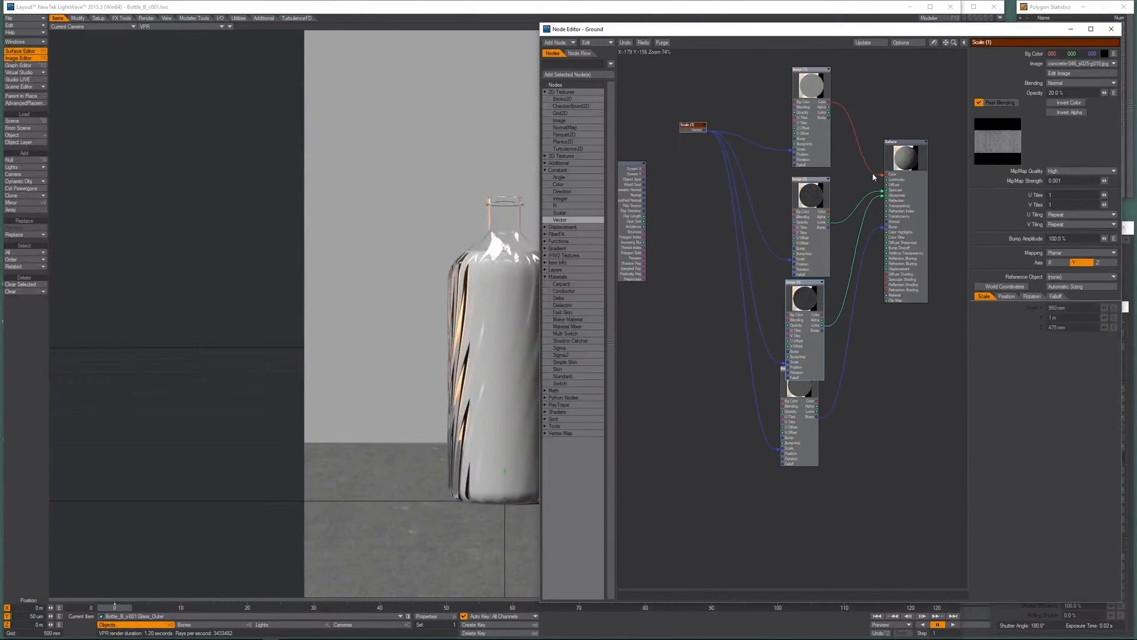
{"action": "left_click_drag", "start_coordinate": [784, 349], "coordinate": [793, 354]}
{"action": "left_click_drag", "start_coordinate": [806, 427], "coordinate": [820, 450]}
{"action": "left_click", "coordinate": [691, 292]}
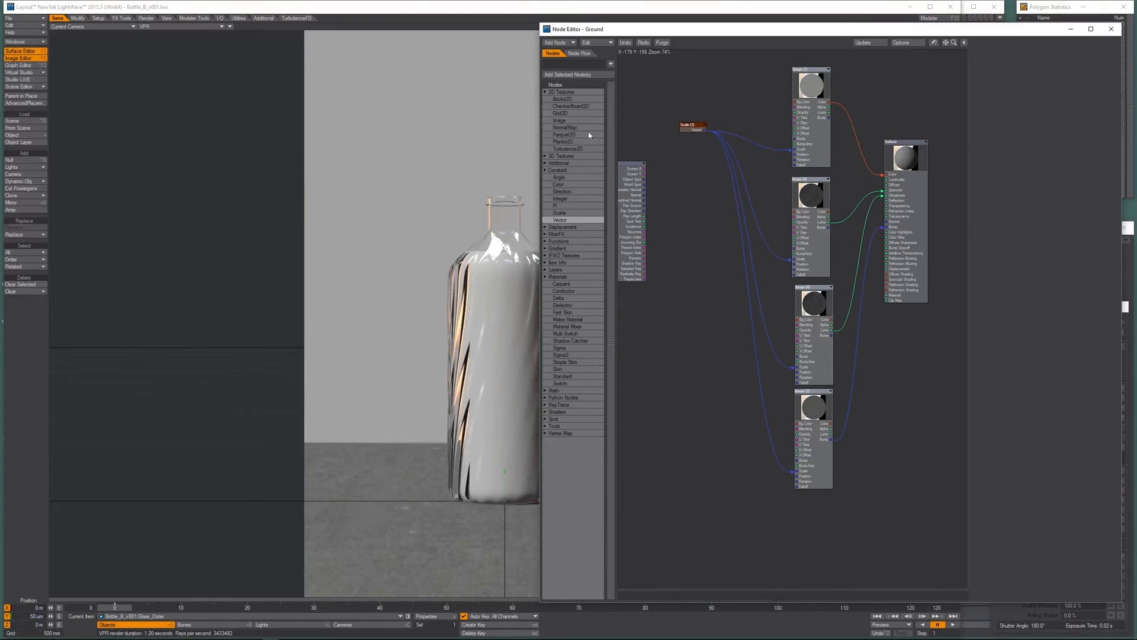
Add a NormalMap node below the bump Image node and connect the Scale vector to its Scale input.
{"action": "double_click", "coordinate": [564, 130]}
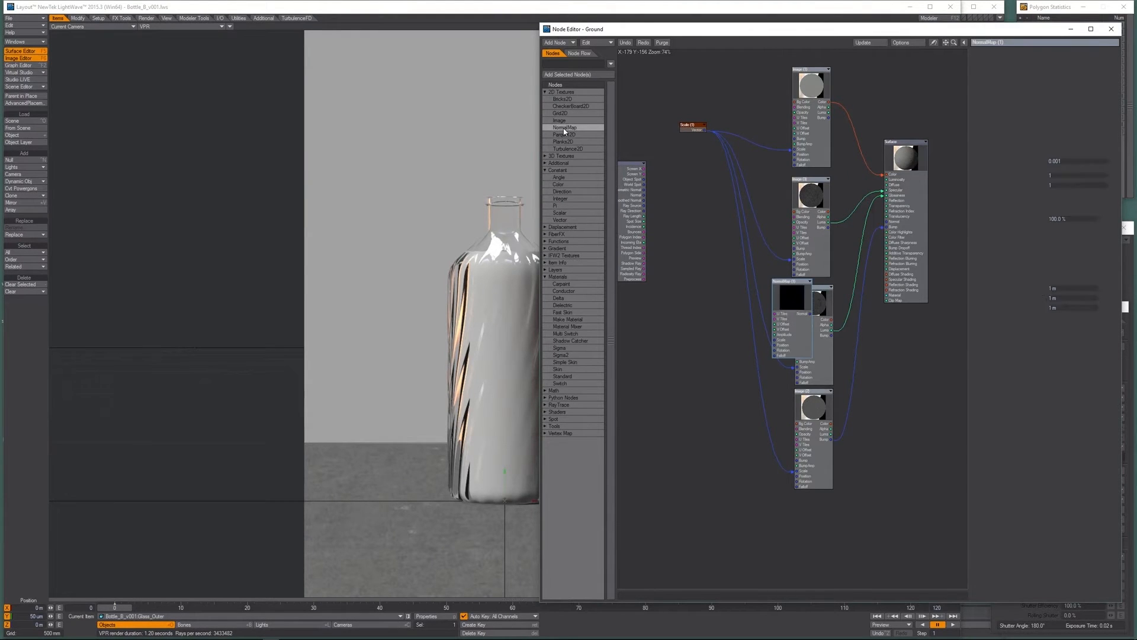
{"action": "left_click_drag", "start_coordinate": [793, 292], "coordinate": [814, 505]}
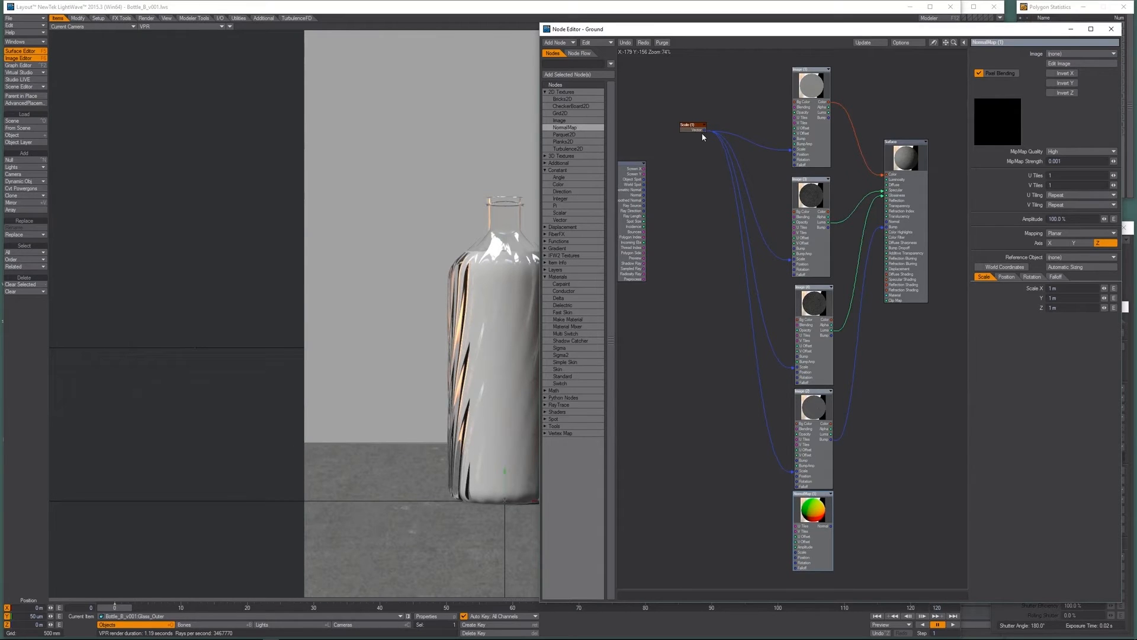
{"action": "left_click_drag", "start_coordinate": [704, 130], "coordinate": [815, 549]}
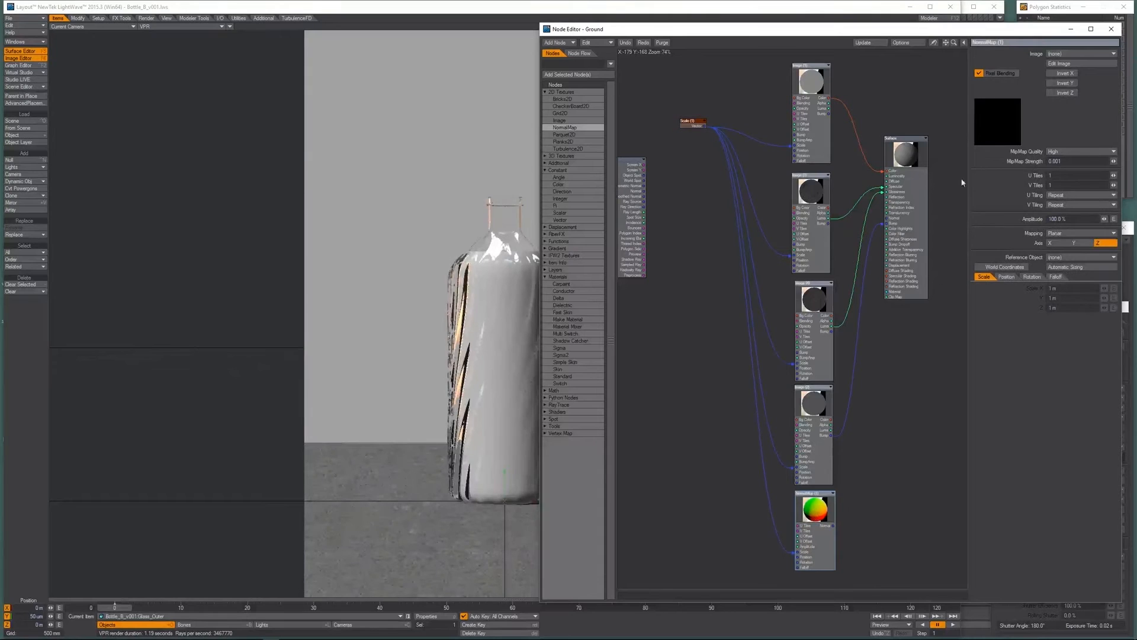
Set the NormalMap node to concrete-046_n100.jpg on the Y axis and connect it to the Surface's Normal input.
{"action": "left_click", "coordinate": [1087, 53]}
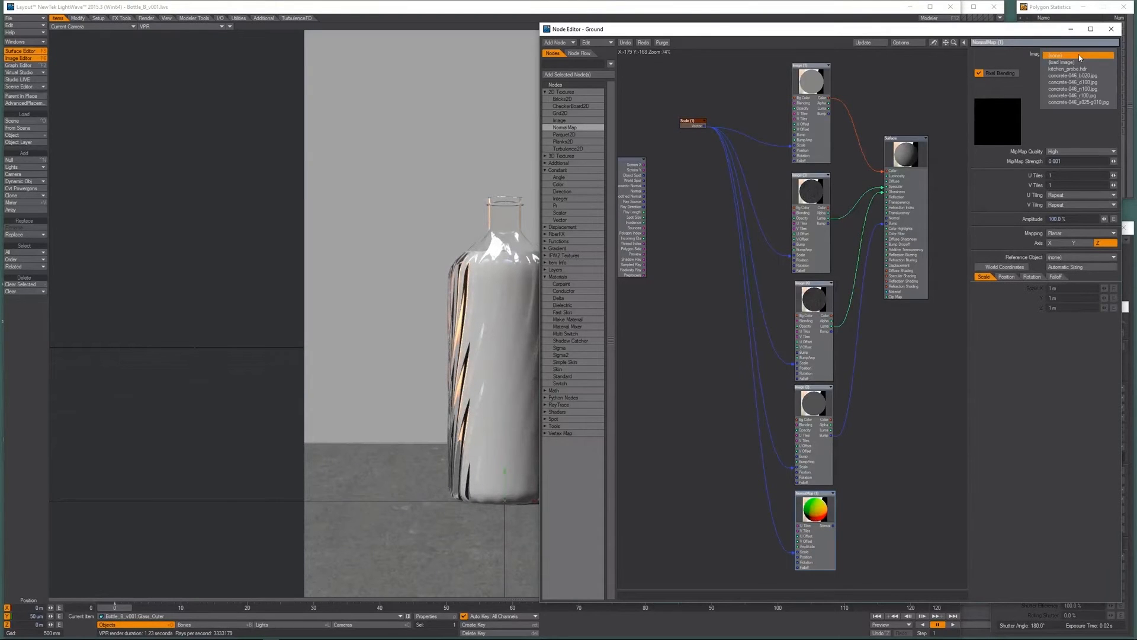
{"action": "left_click", "coordinate": [1087, 89]}
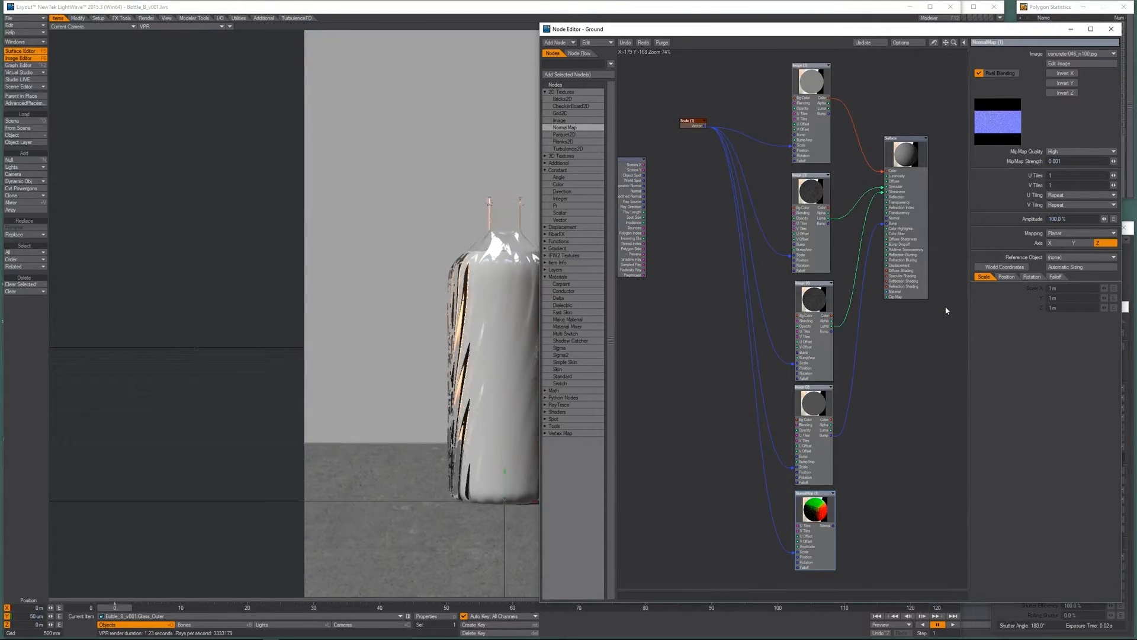
{"action": "left_click", "coordinate": [1078, 243]}
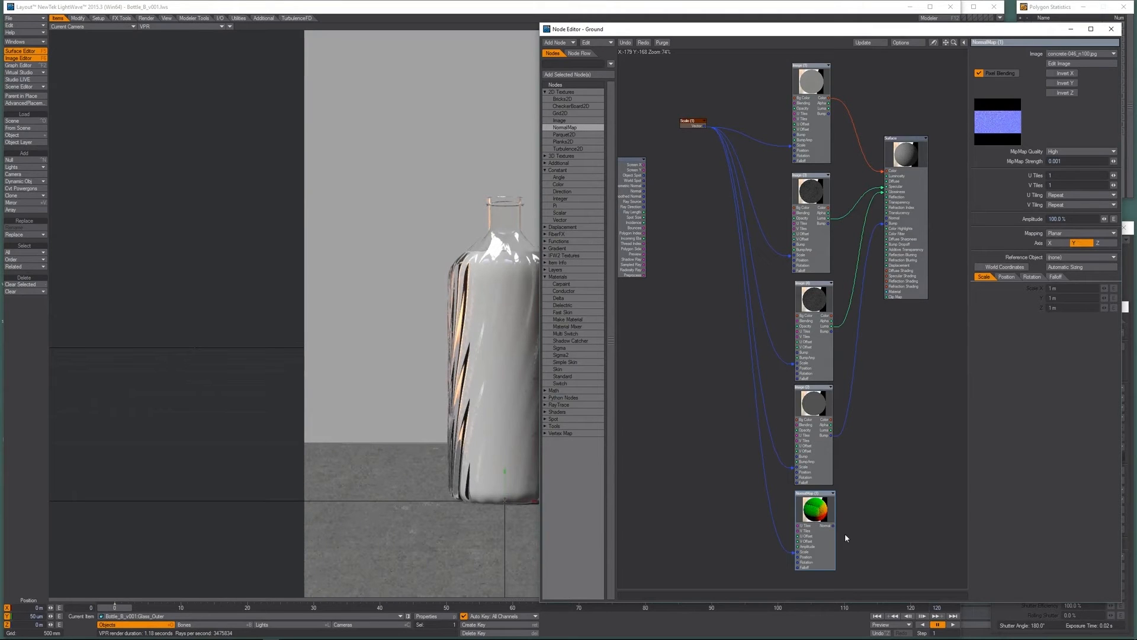
{"action": "left_click_drag", "start_coordinate": [833, 526], "coordinate": [897, 208]}
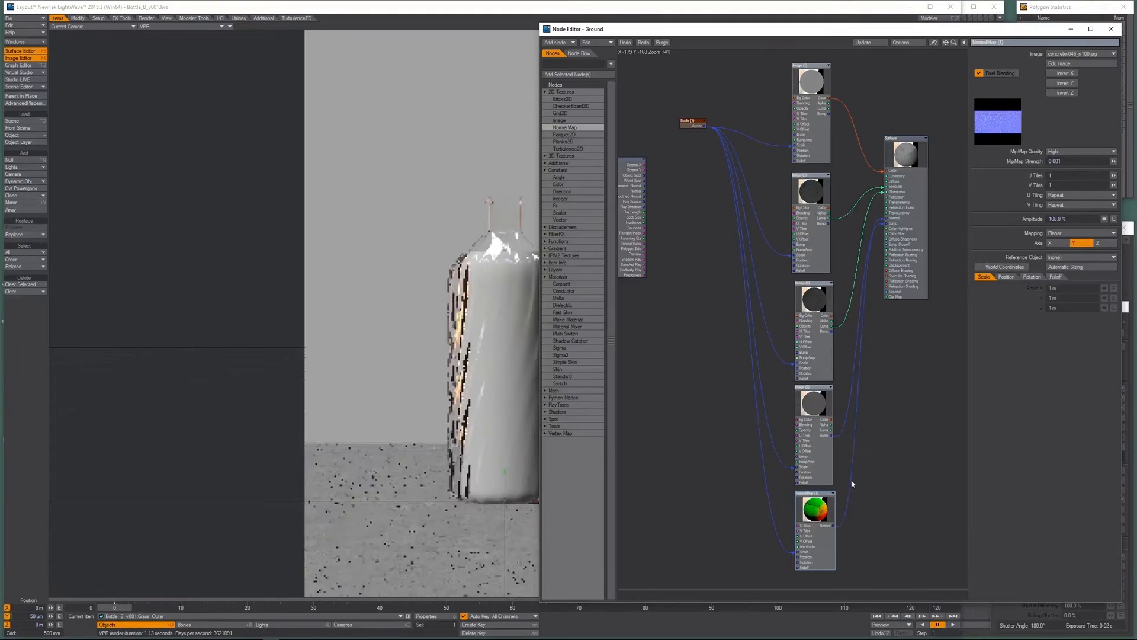
Reorder the NormalMap node above the bump Image node and shift both lower to leave a gap beneath the glossiness node.
{"action": "left_click_drag", "start_coordinate": [810, 499], "coordinate": [750, 354]}
{"action": "left_click_drag", "start_coordinate": [813, 397], "coordinate": [811, 473]}
{"action": "left_click_drag", "start_coordinate": [756, 363], "coordinate": [815, 400]}
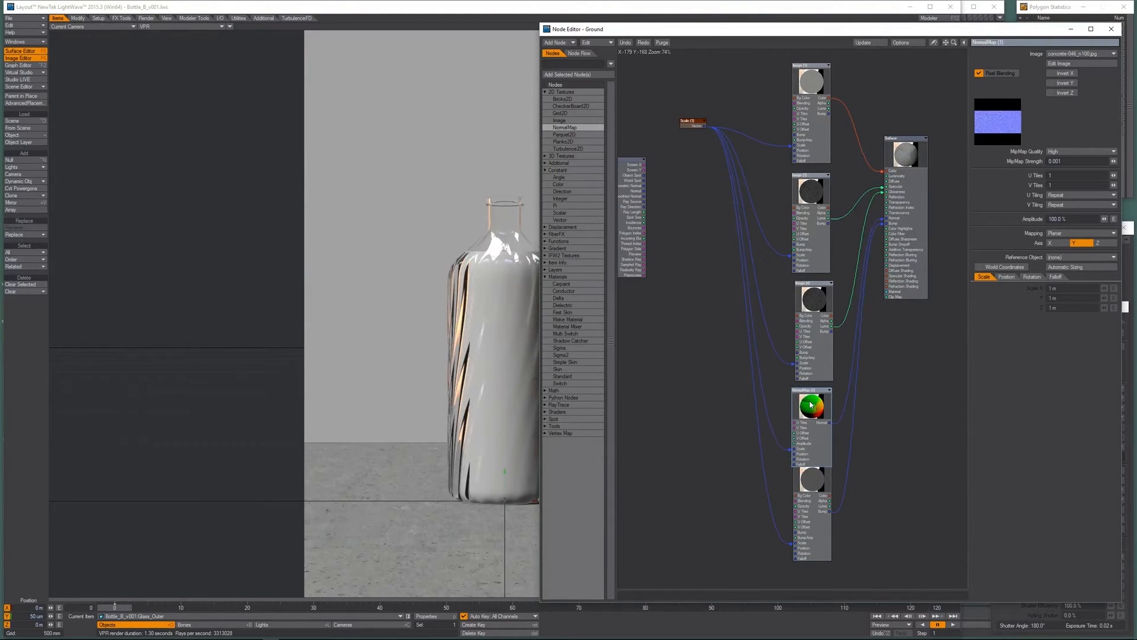
{"action": "left_click_drag", "start_coordinate": [810, 467], "coordinate": [813, 471]}
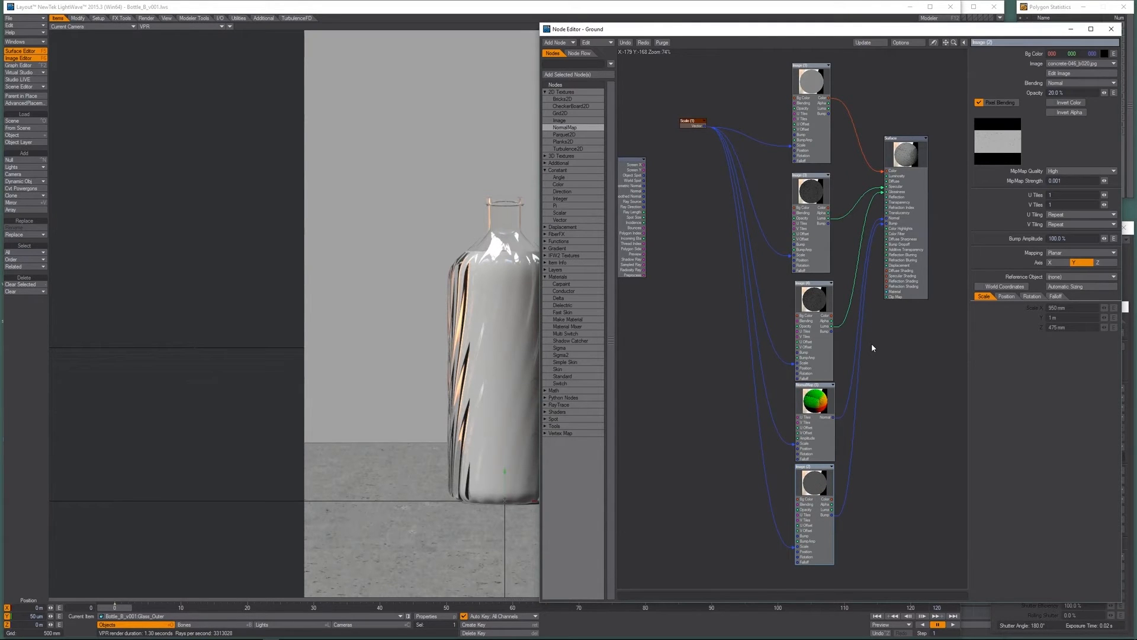
{"action": "scroll", "coordinate": [873, 375], "scroll_direction": "down", "scroll_amount": 3}
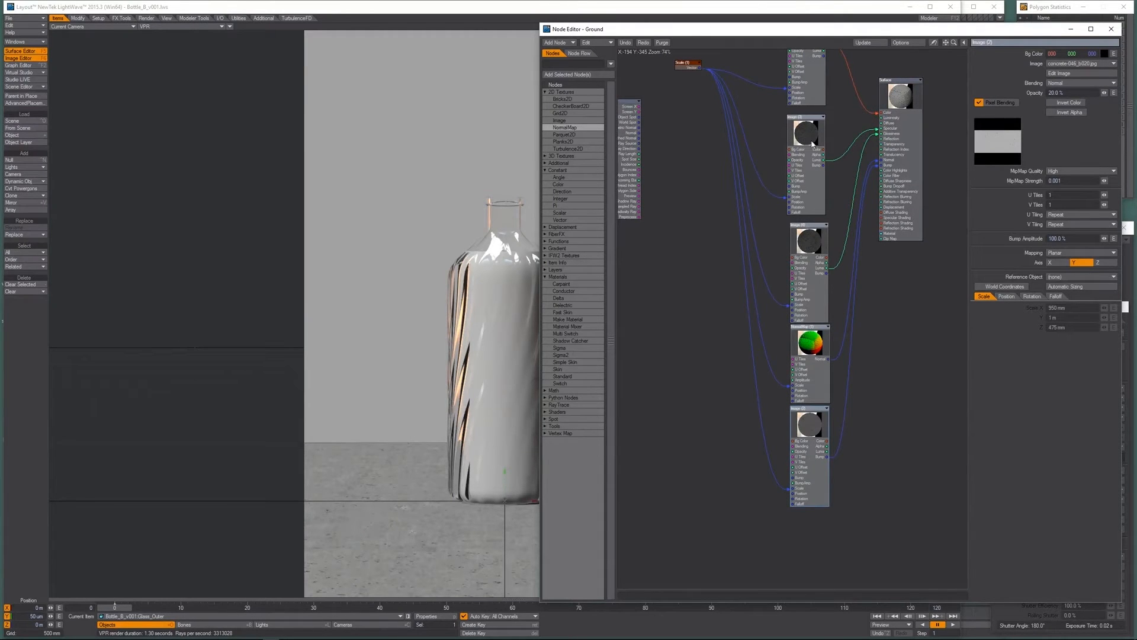
{"action": "left_click_drag", "start_coordinate": [775, 335], "coordinate": [806, 468]}
{"action": "left_click_drag", "start_coordinate": [811, 343], "coordinate": [815, 436]}
Duplicate the glossiness Image node into the gap and connect the copy to the Scale vector and the Surface's Reflection input.
{"action": "left_click", "coordinate": [810, 247]}
{"action": "key", "text": "ctrl+c"}
{"action": "key", "text": "ctrl+v"}
{"action": "left_click_drag", "start_coordinate": [808, 283], "coordinate": [827, 336]}
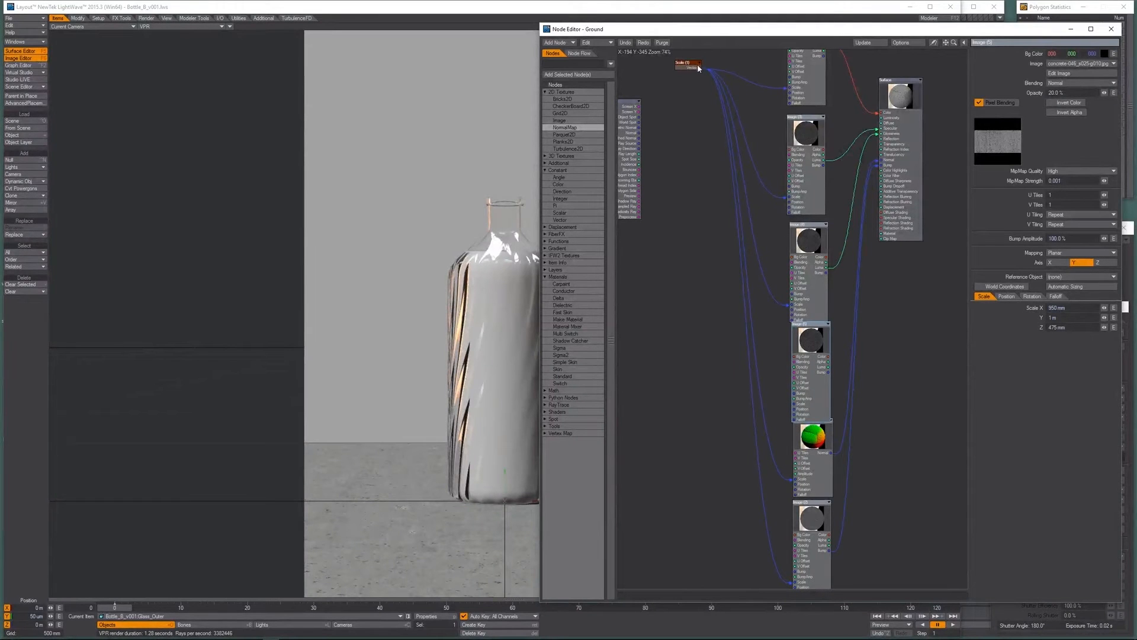
{"action": "left_click_drag", "start_coordinate": [699, 66], "coordinate": [804, 407]}
{"action": "left_click_drag", "start_coordinate": [829, 358], "coordinate": [878, 138]}
Set the reflection Image node's image to concrete-046_r100.jpg and its opacity to 100%.
{"action": "left_click", "coordinate": [1099, 58]}
{"action": "left_click", "coordinate": [1057, 92]}
{"action": "type", "text": "10"}
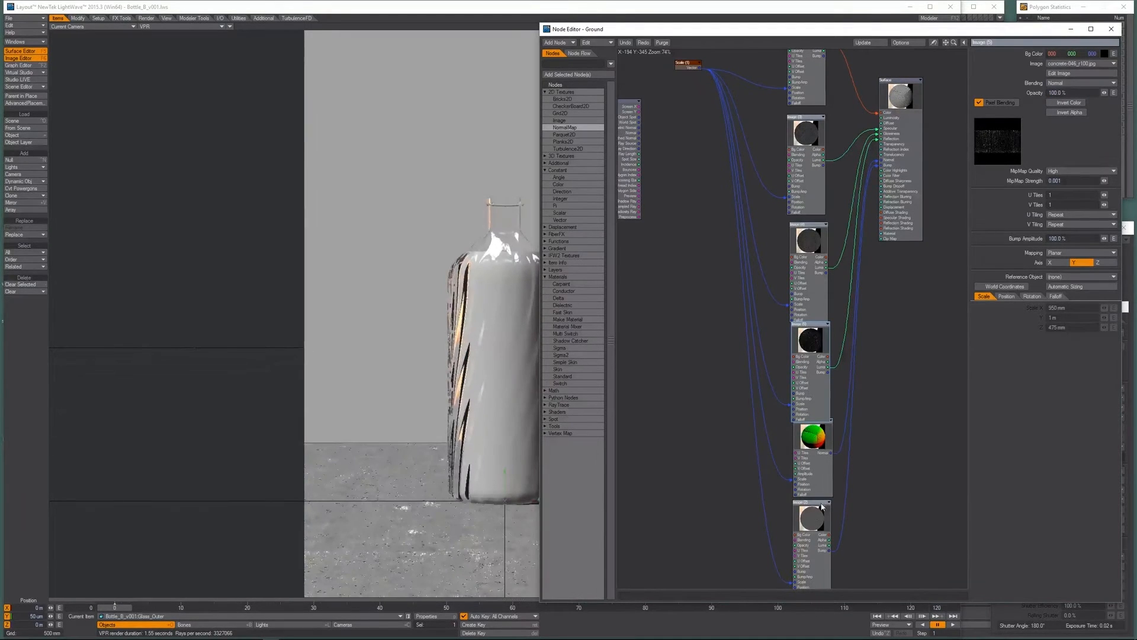
{"action": "left_click", "coordinate": [820, 503]}
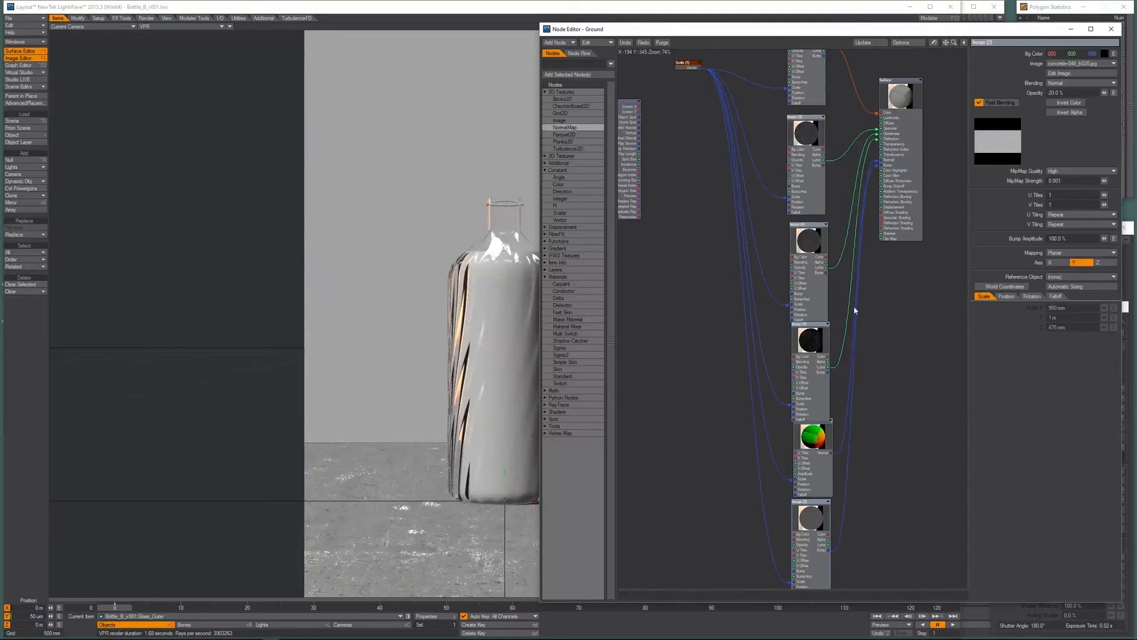
Shift the bump node slightly lower and set the glossiness Image node's opacity to 10%.
{"action": "mouse_move", "coordinate": [818, 521]}
{"action": "left_mouse_down"}
{"action": "mouse_move", "coordinate": [835, 541]}
{"action": "mouse_move", "coordinate": [820, 523]}
{"action": "left_mouse_up"}
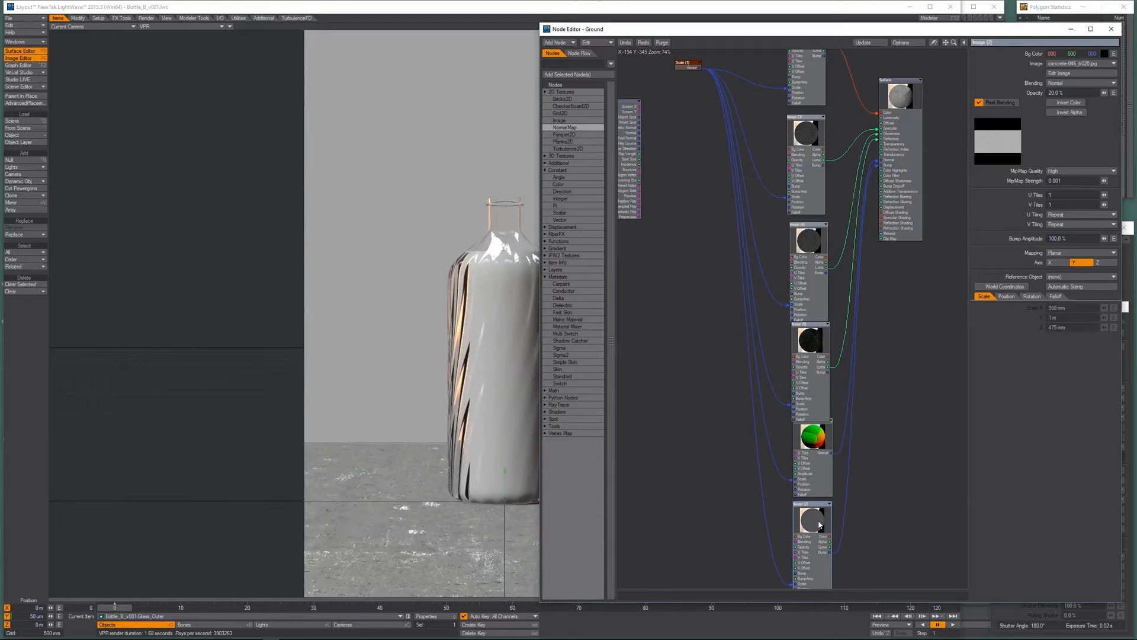
{"action": "left_click", "coordinate": [816, 443]}
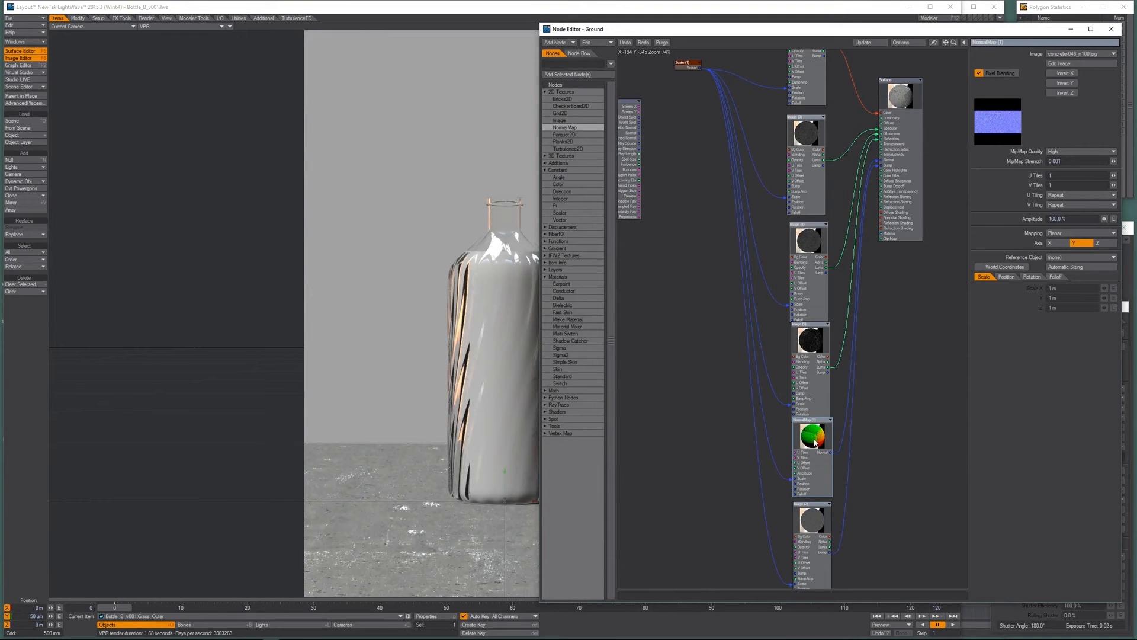
{"action": "left_click", "coordinate": [809, 237]}
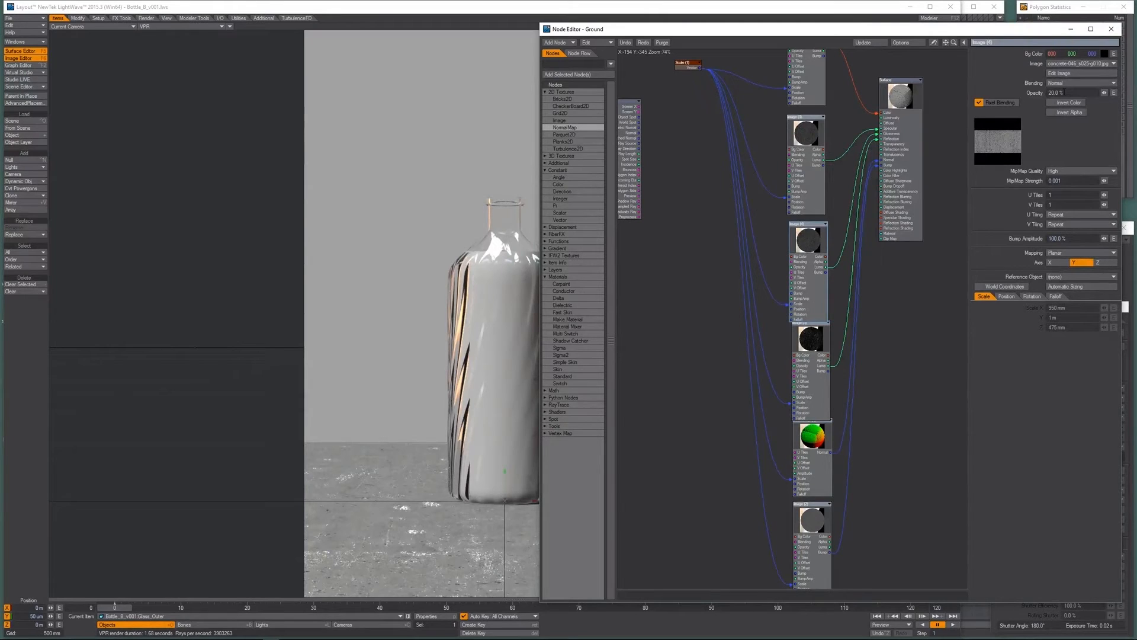
{"action": "left_click", "coordinate": [1070, 93]}
{"action": "type", "text": "10"}
{"action": "key", "text": "Return"}
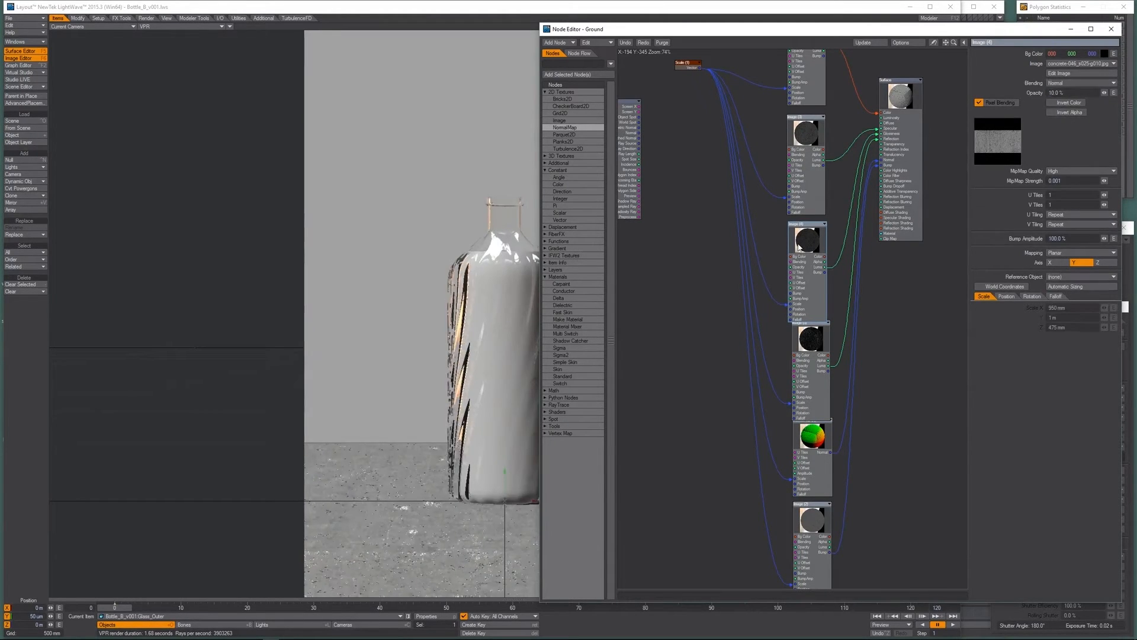
Rename the glossiness Image node to Glossiness and the specular Image node to Specular.
{"action": "type", "text": "r"}
{"action": "type", "text": "Glossi"}
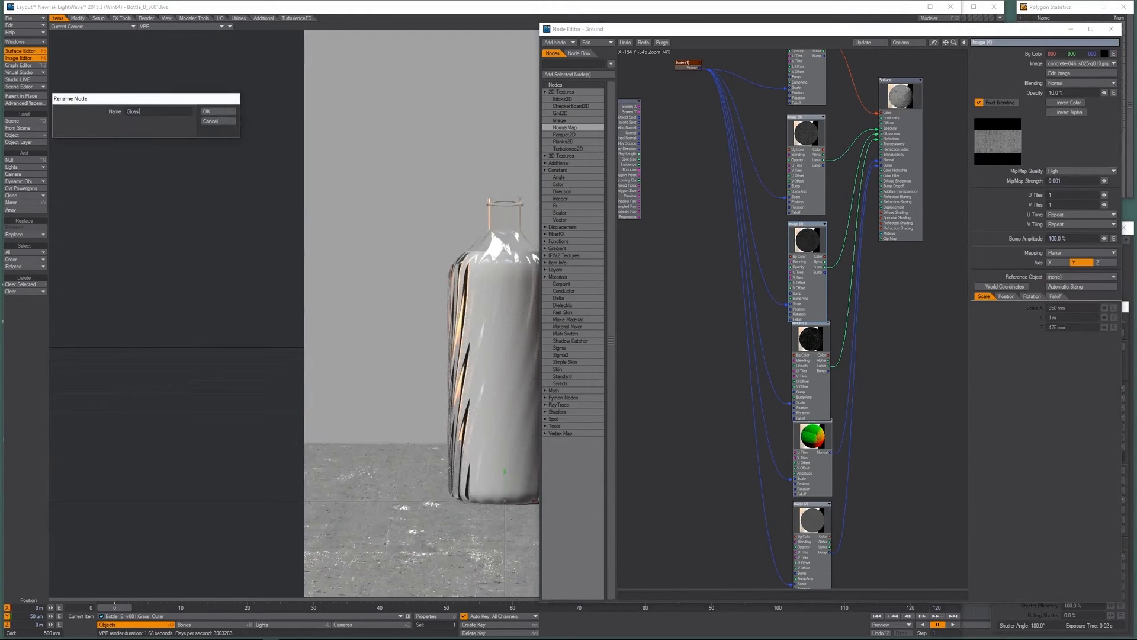
{"action": "type", "text": "ness"}
{"action": "key", "text": "Return"}
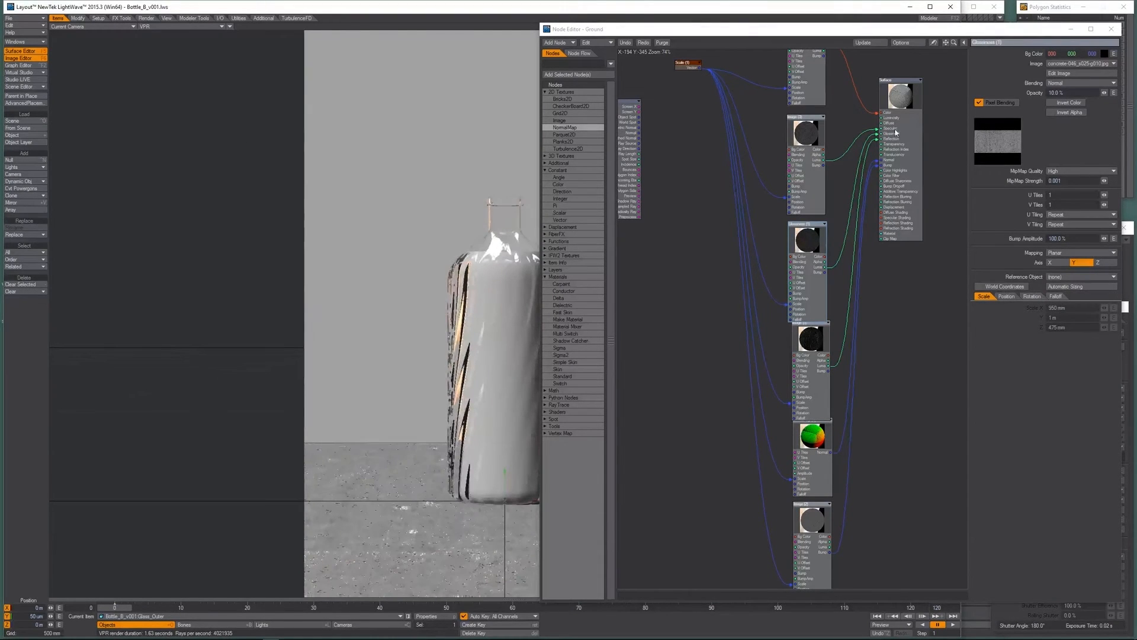
{"action": "left_click", "coordinate": [805, 140]}
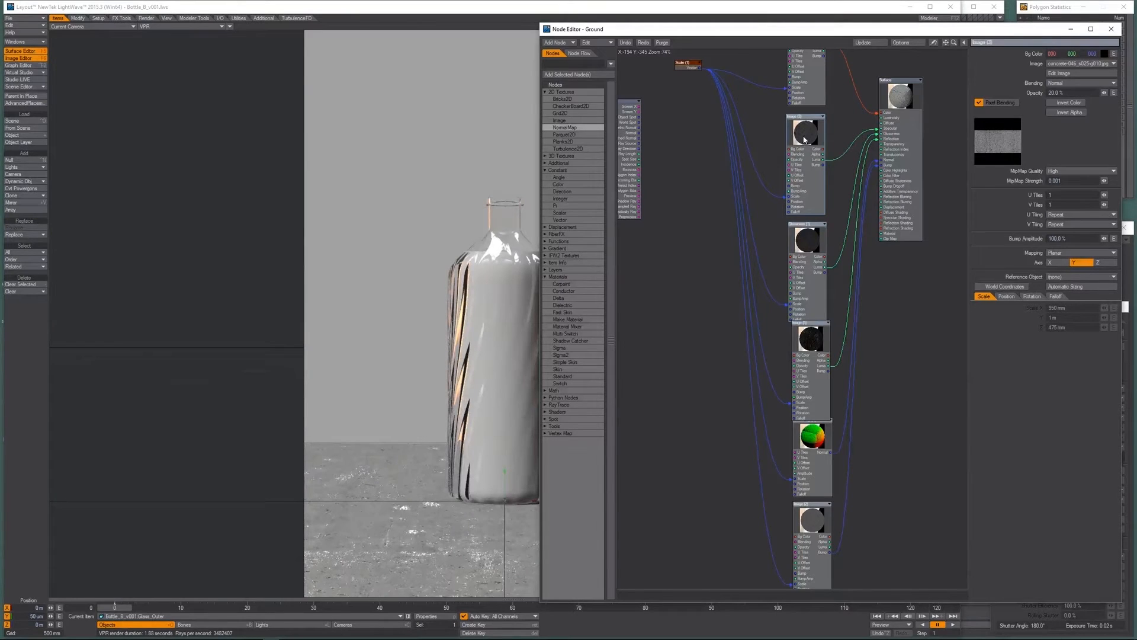
{"action": "type", "text": "rS"}
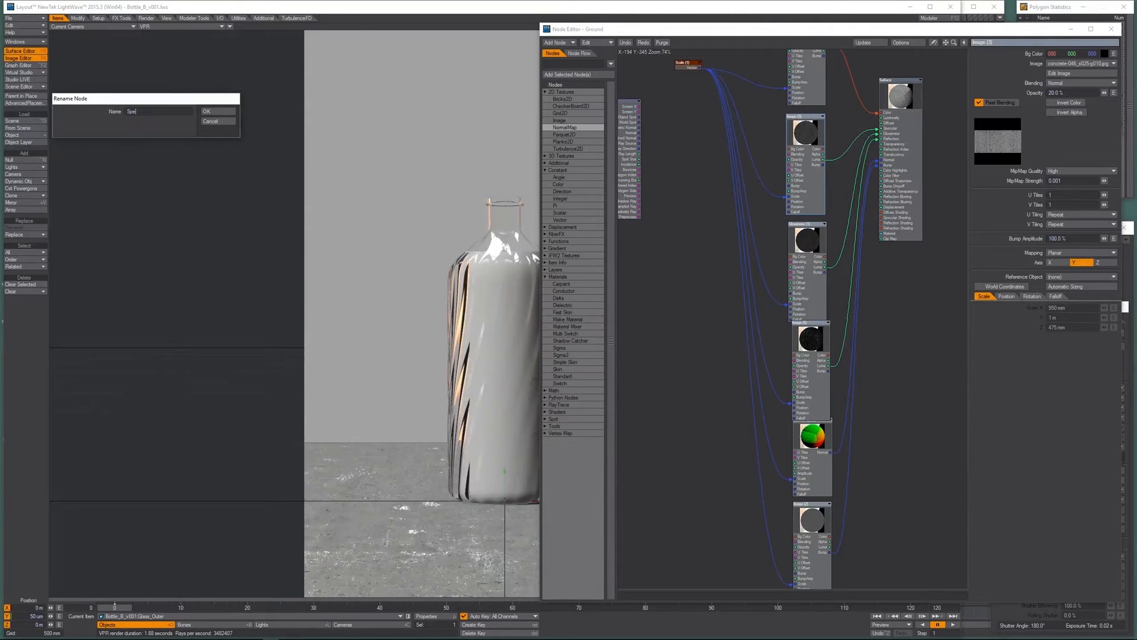
{"action": "type", "text": "pecular"}
{"action": "key", "text": "Return"}
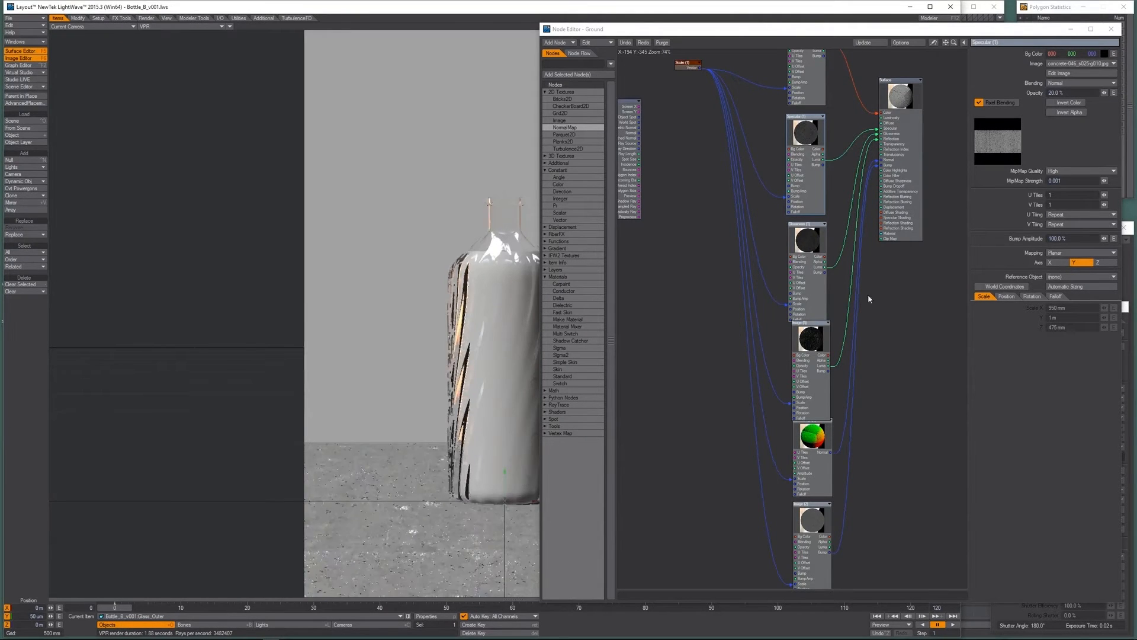
Rename the reflection Image node to Reflection and the NormalMap node to Normal.
{"action": "left_click", "coordinate": [801, 348]}
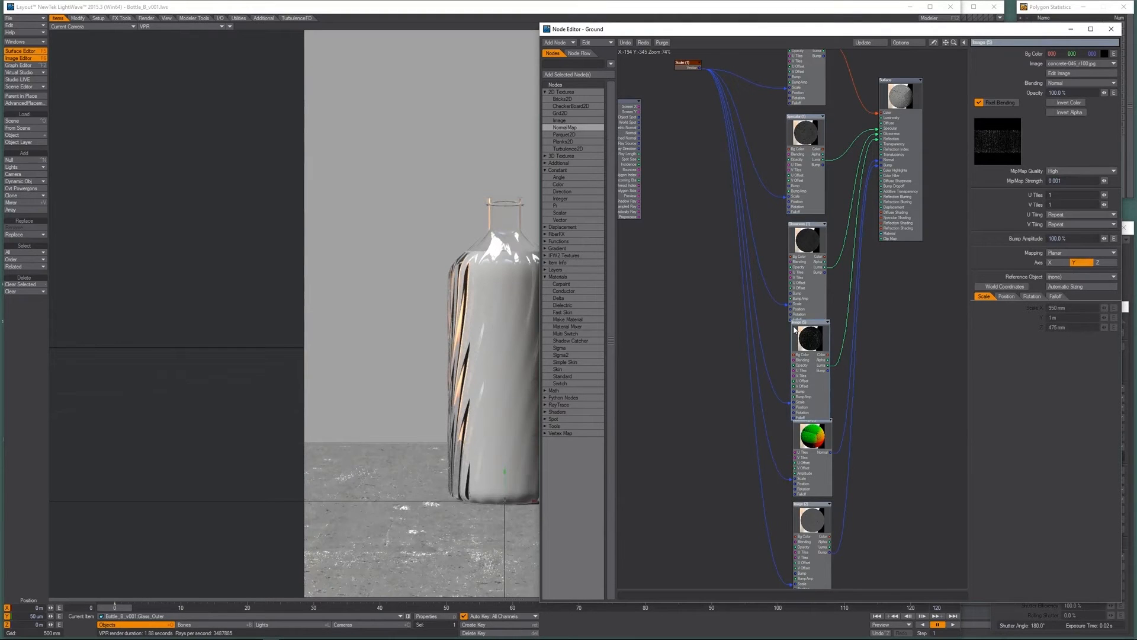
{"action": "type", "text": "rE"}
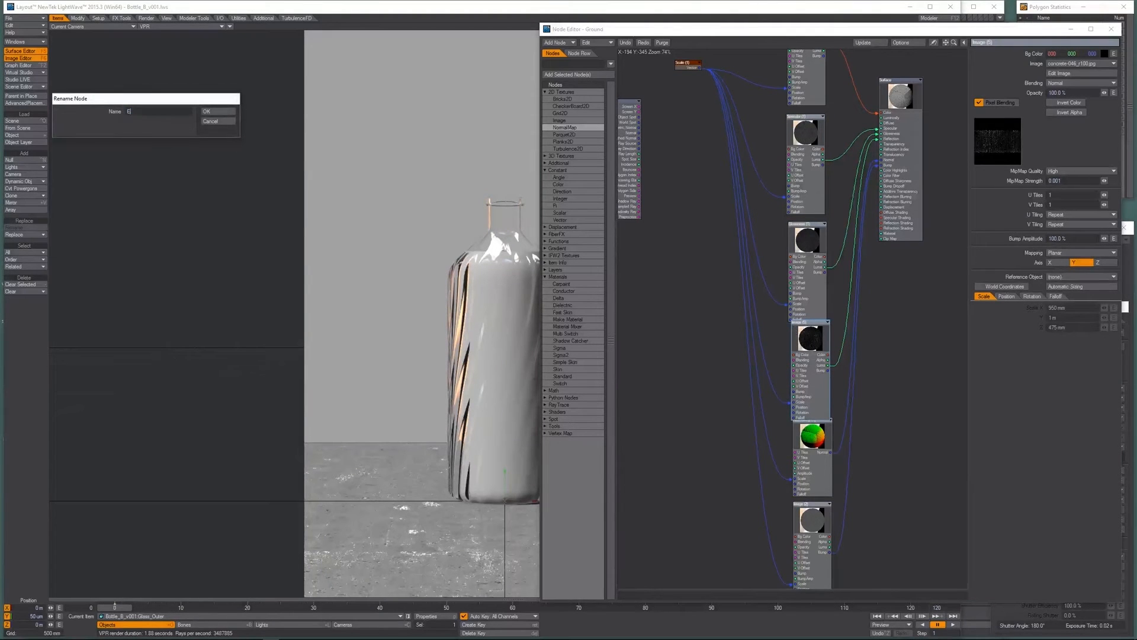
{"action": "type", "text": "eflection"}
{"action": "key", "text": "Return"}
{"action": "left_click", "coordinate": [802, 441]}
{"action": "type", "text": "rN"}
{"action": "type", "text": "ormal"}
{"action": "key", "text": "Return"}
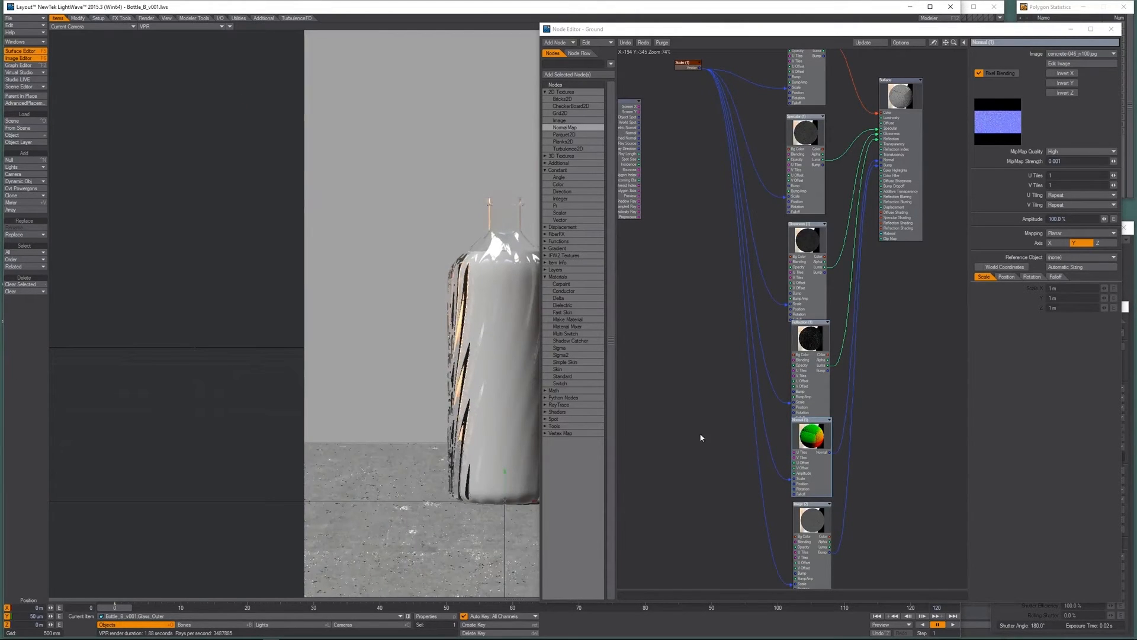
Rename the bump Image node to Bump.
{"action": "left_click", "coordinate": [813, 522]}
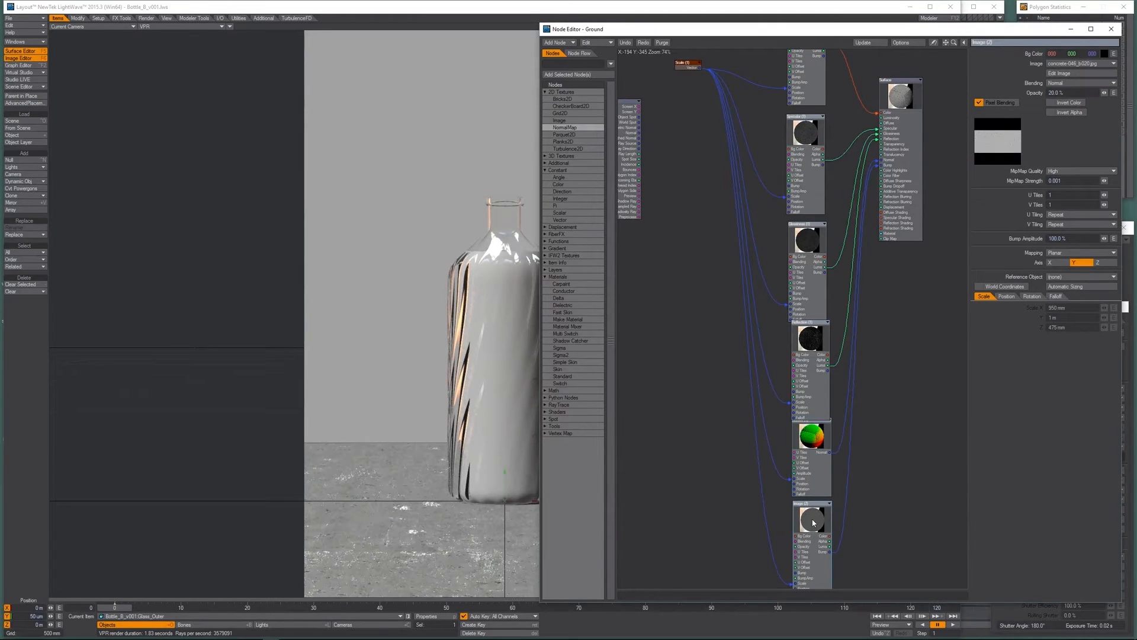
{"action": "type", "text": "rBump"}
{"action": "key", "text": "Return"}
Save the scene over the existing Bottle_B_v001.lws and save all objects.
{"action": "key", "text": "s"}
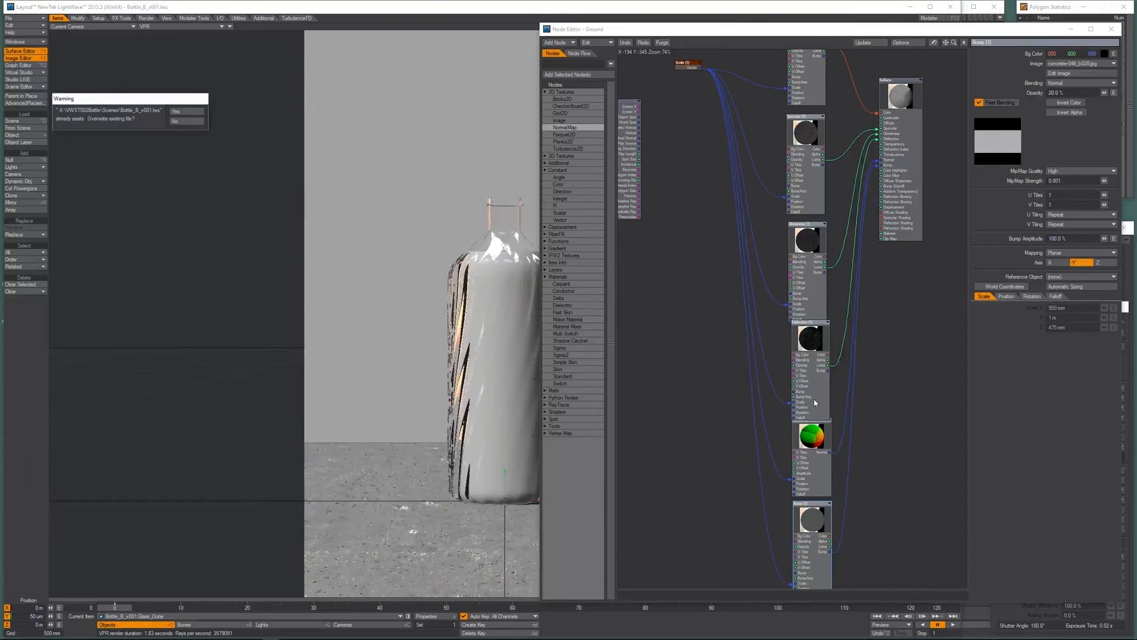
{"action": "key", "text": "Return"}
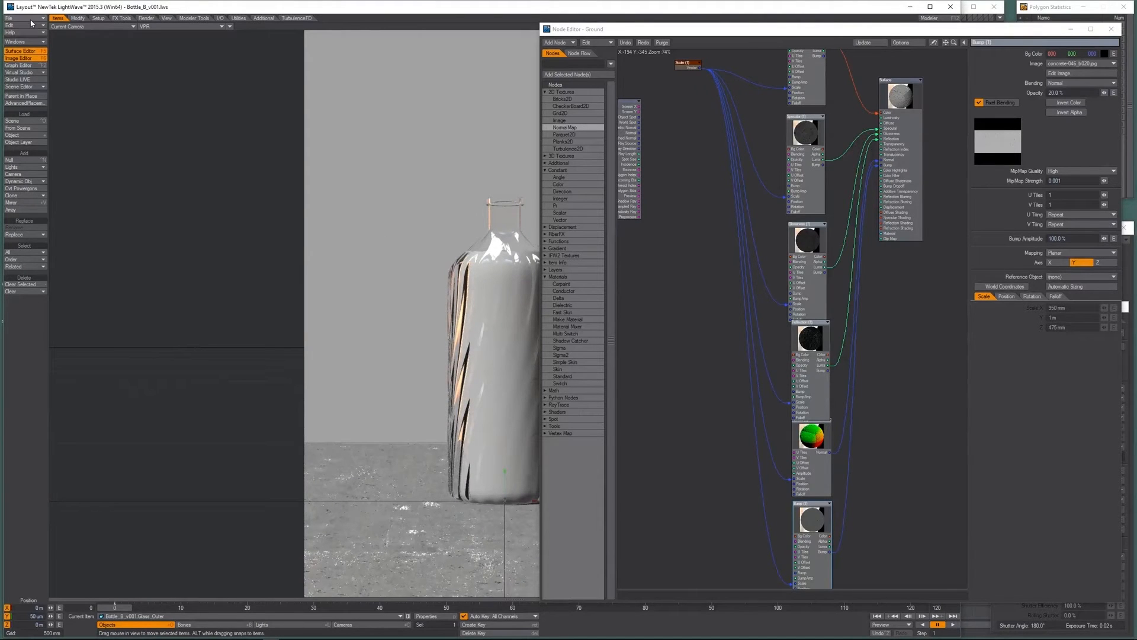
{"action": "left_click", "coordinate": [16, 18]}
{"action": "mouse_move", "coordinate": [51, 46]}
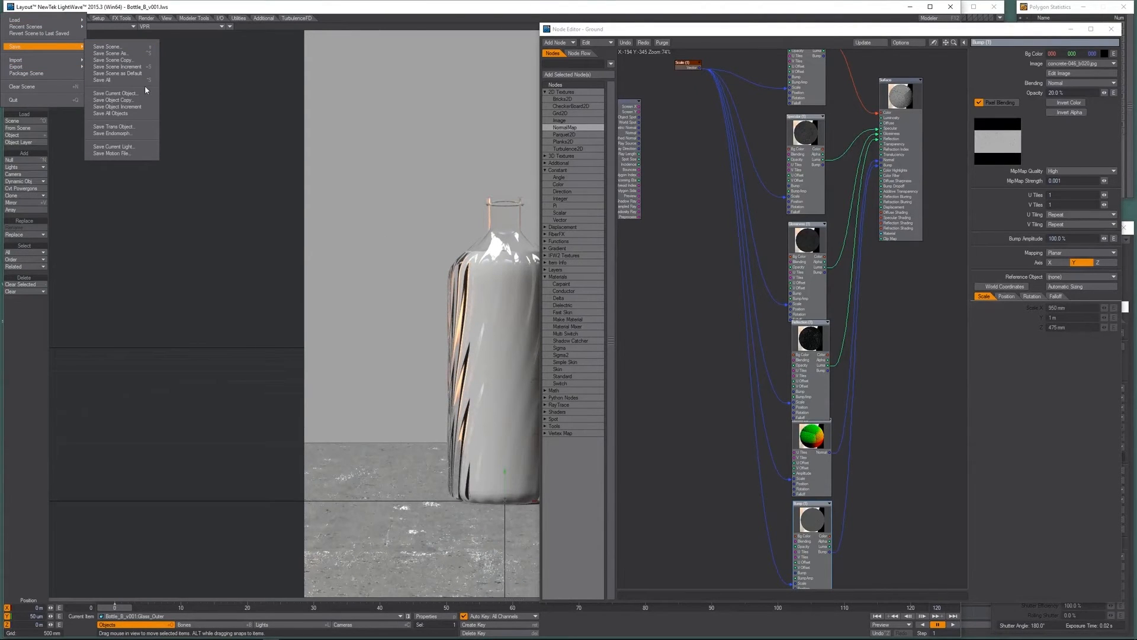
{"action": "left_click", "coordinate": [115, 110]}
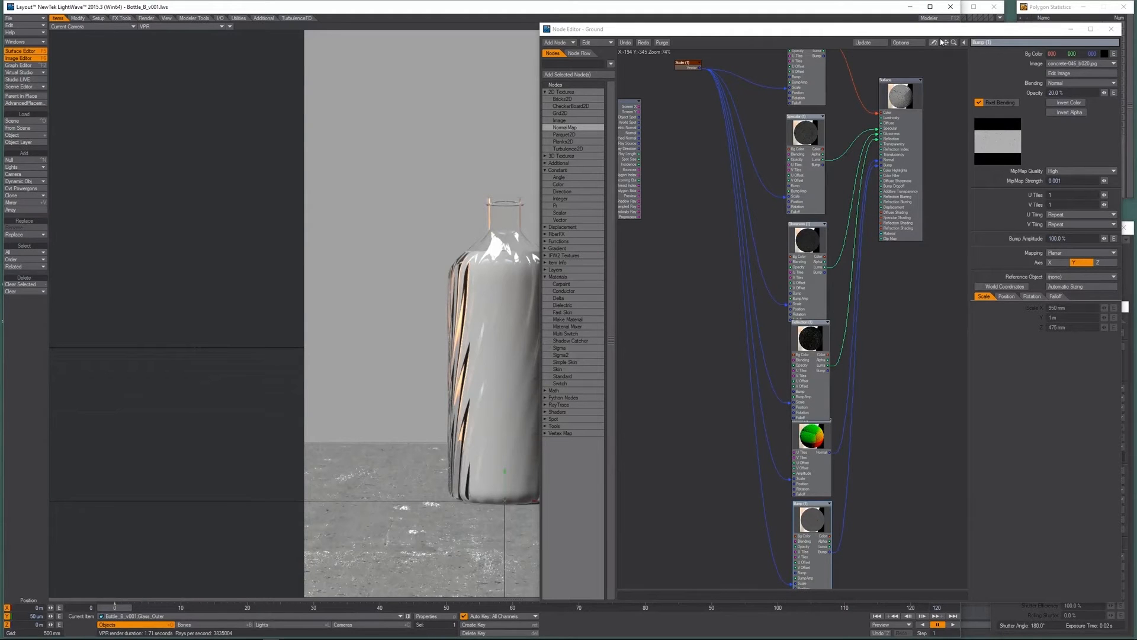
{"action": "left_click", "coordinate": [1111, 28]}
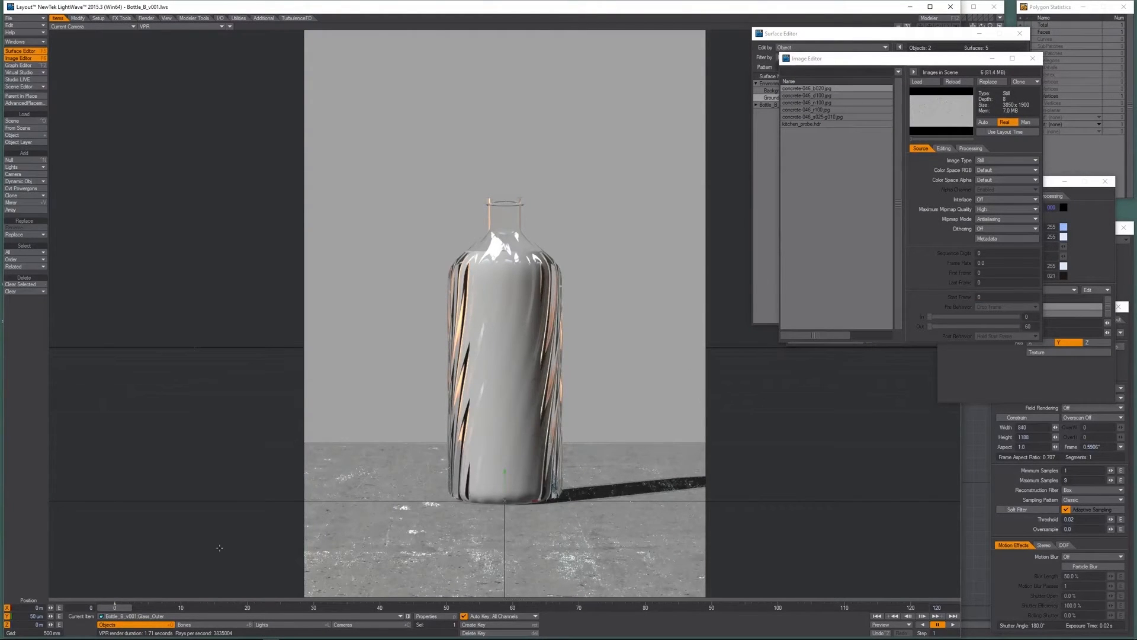
Set the scene's ambient intensity to 0% and change the light's type to Area.
{"action": "left_click", "coordinate": [278, 624]}
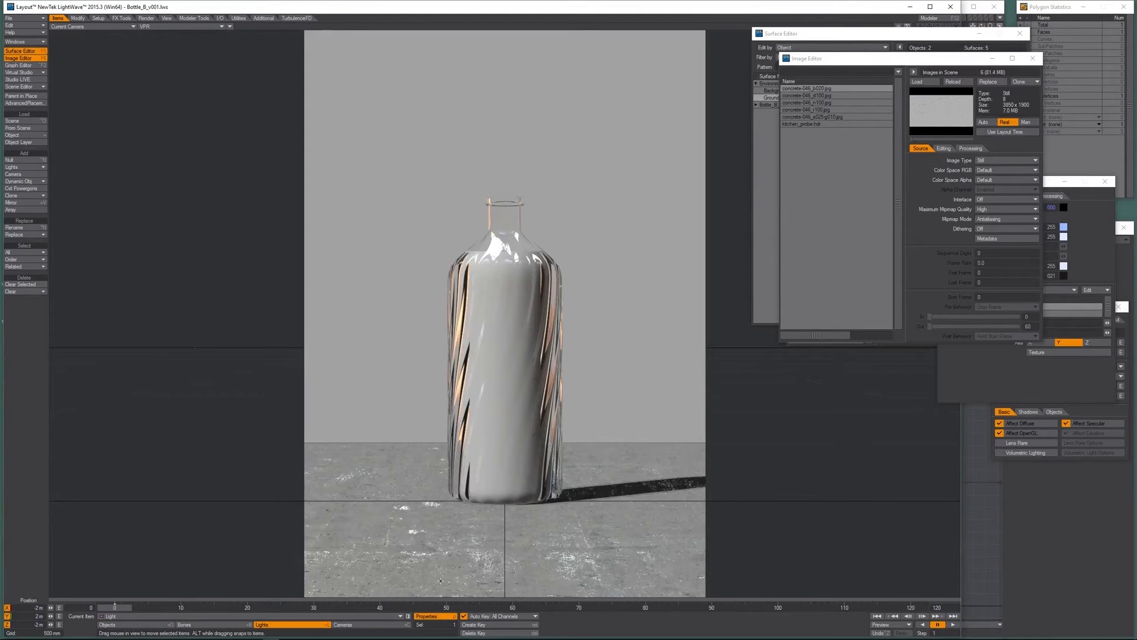
{"action": "key", "text": "p"}
{"action": "key", "text": "p"}
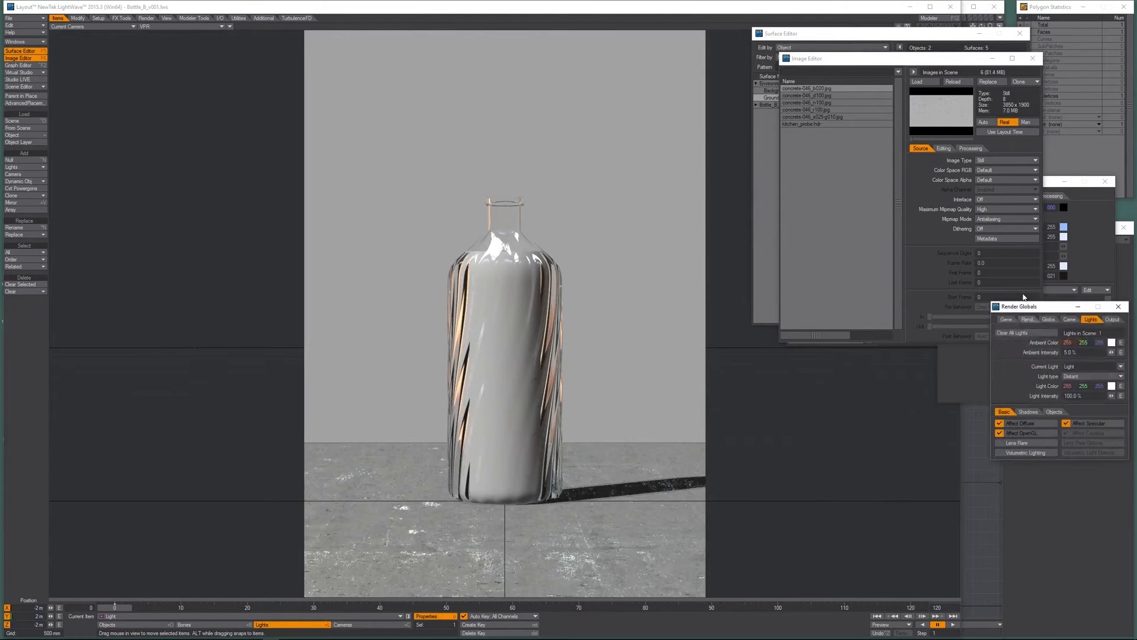
{"action": "left_click_drag", "start_coordinate": [1087, 355], "coordinate": [817, 342]}
{"action": "type", "text": "0"}
{"action": "key", "text": "Return"}
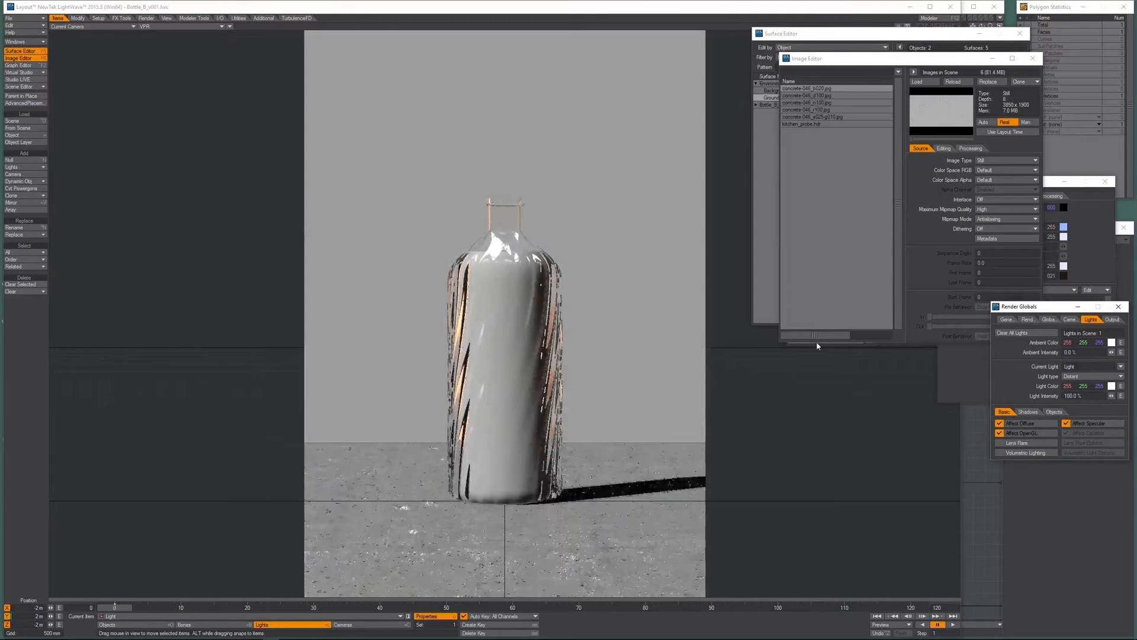
{"action": "left_click", "coordinate": [1090, 376]}
{"action": "left_click", "coordinate": [1086, 376]}
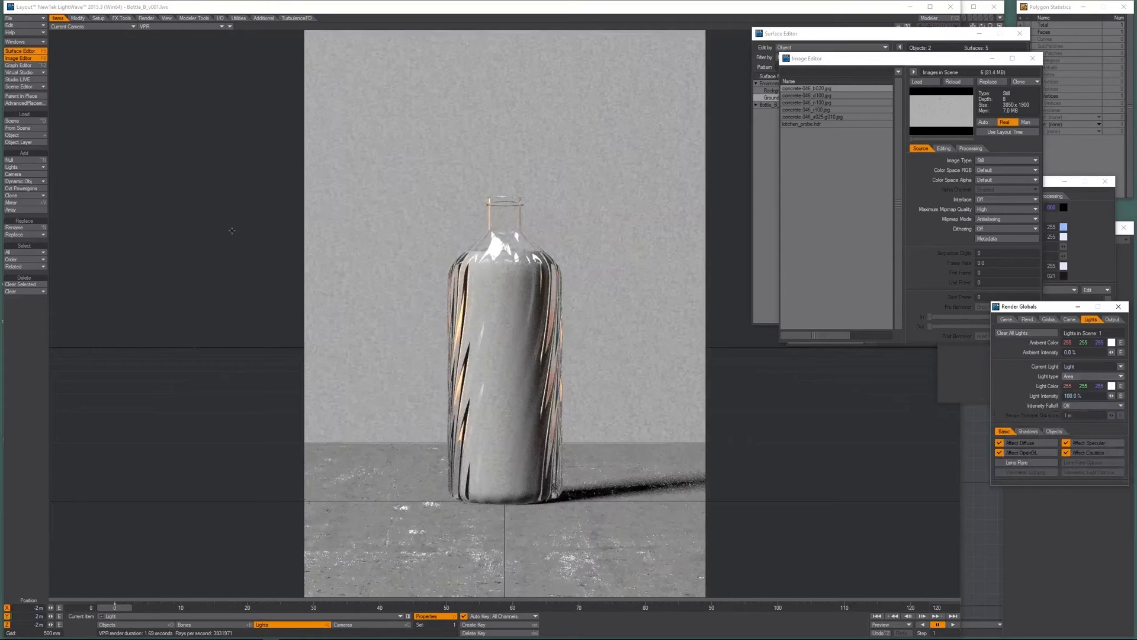
Look through the light, move and rotate it to aim at the bottle with about 44° heading and 49° pitch, and return to the camera view.
{"action": "left_click", "coordinate": [83, 28]}
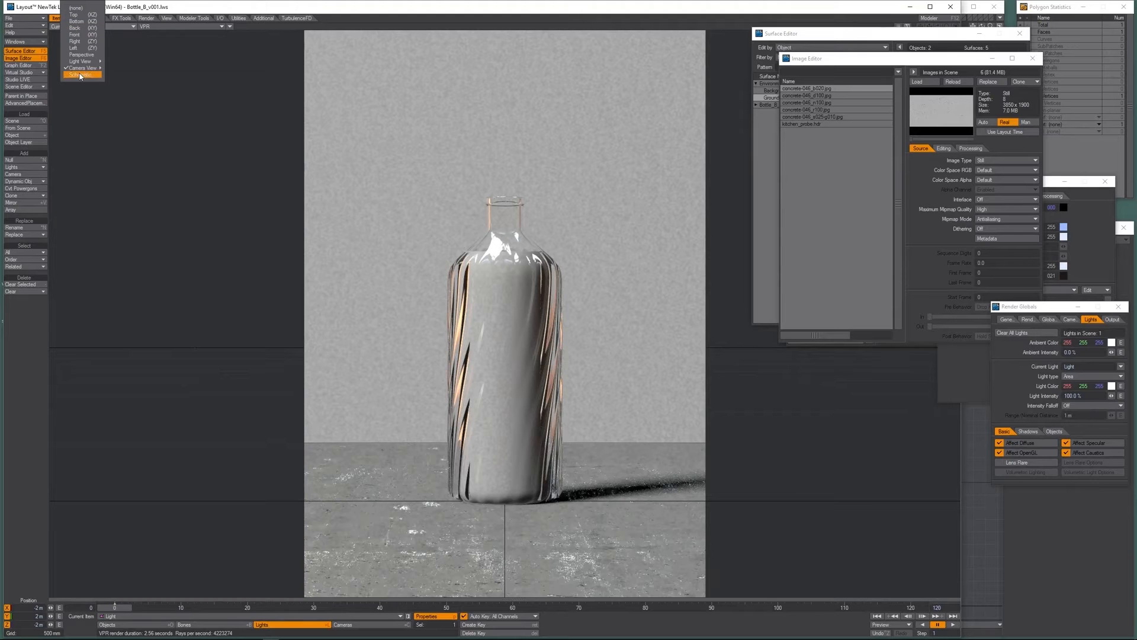
{"action": "mouse_move", "coordinate": [89, 63]}
{"action": "left_click", "coordinate": [123, 75]}
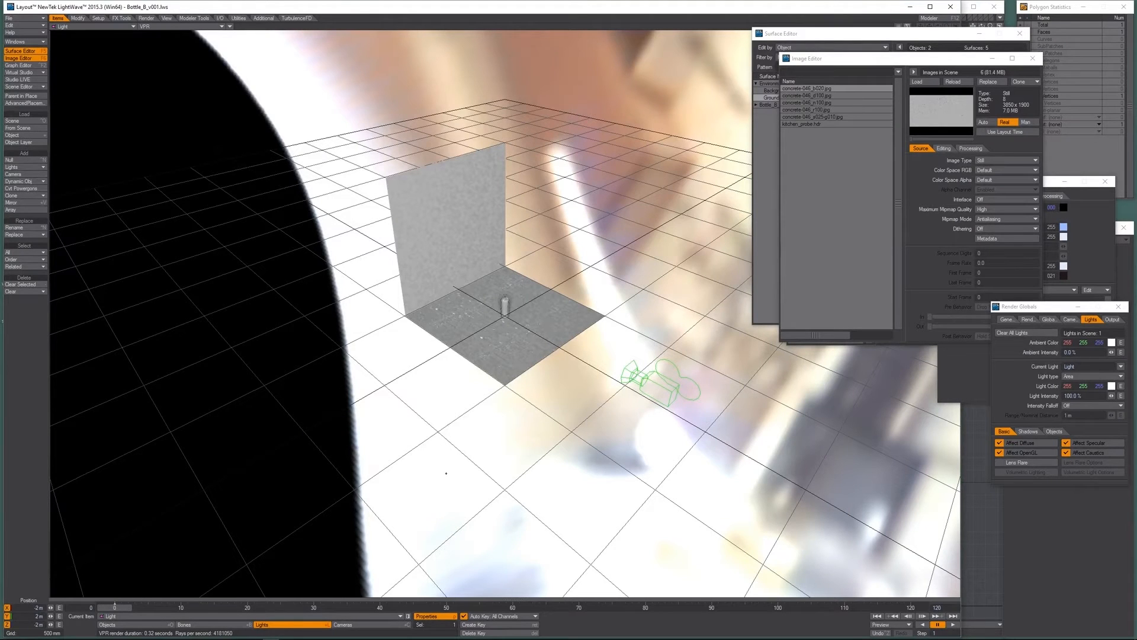
{"action": "key", "text": "t"}
{"action": "key", "text": "y"}
{"action": "key", "text": "t"}
{"action": "key", "text": "y"}
{"action": "key", "text": "t"}
{"action": "key", "text": "y"}
{"action": "key", "text": "t"}
{"action": "left_click_drag", "start_coordinate": [670, 456], "coordinate": [667, 591], "text": "alt+shift"}
{"action": "key", "text": "y"}
{"action": "key", "text": "6"}
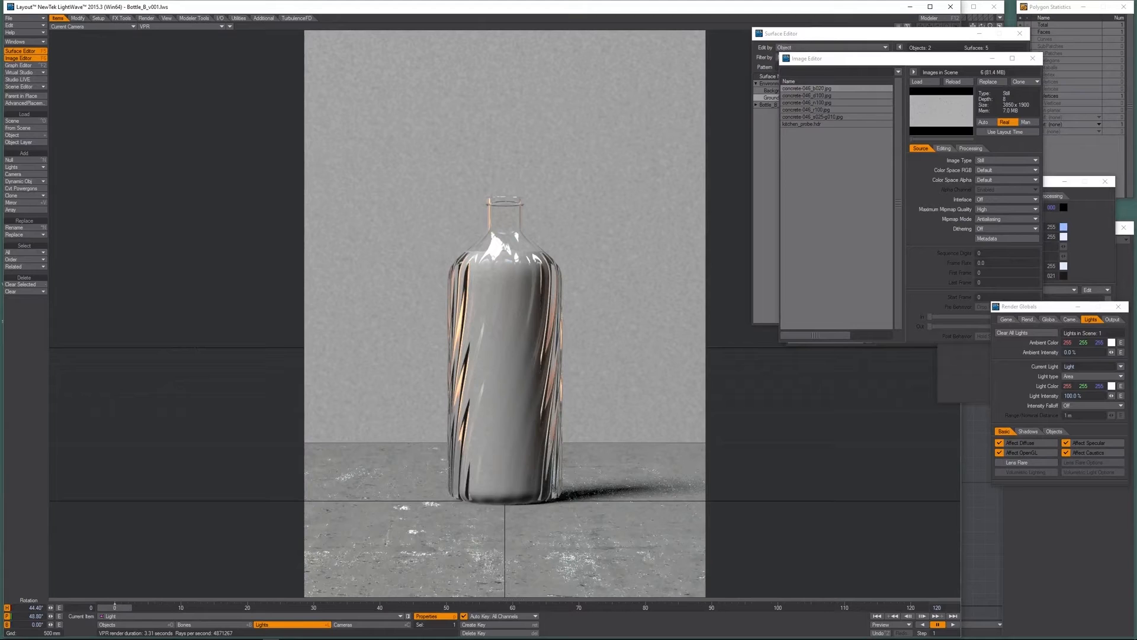
Open the node network of the Liquid surface in Bottle_B_v001.
{"action": "key", "text": "F12"}
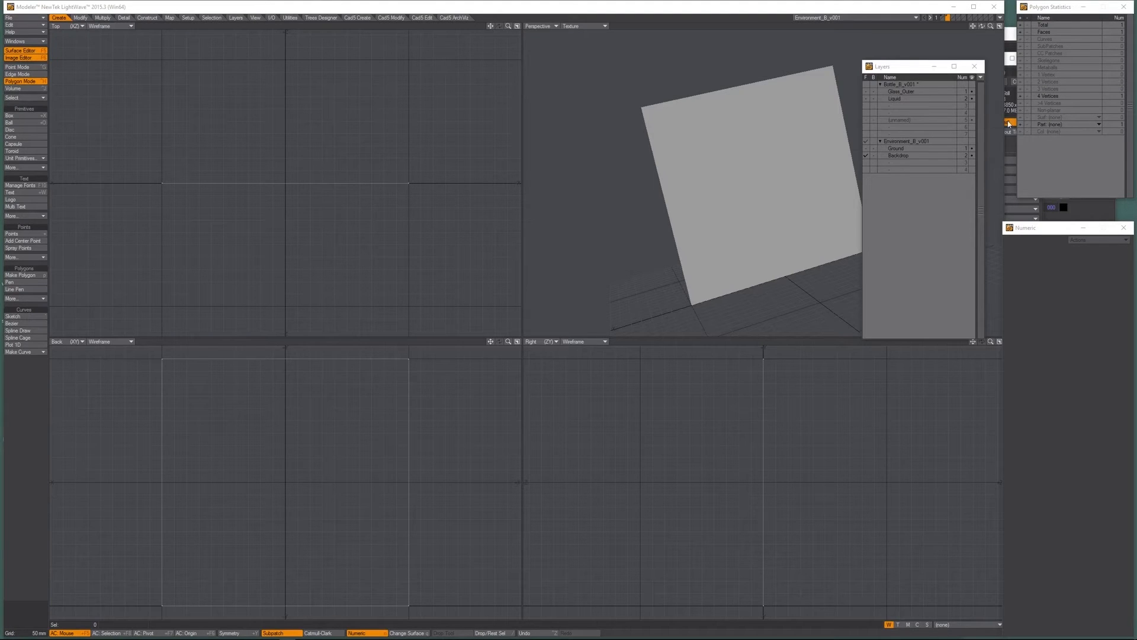
{"action": "key", "text": "F12"}
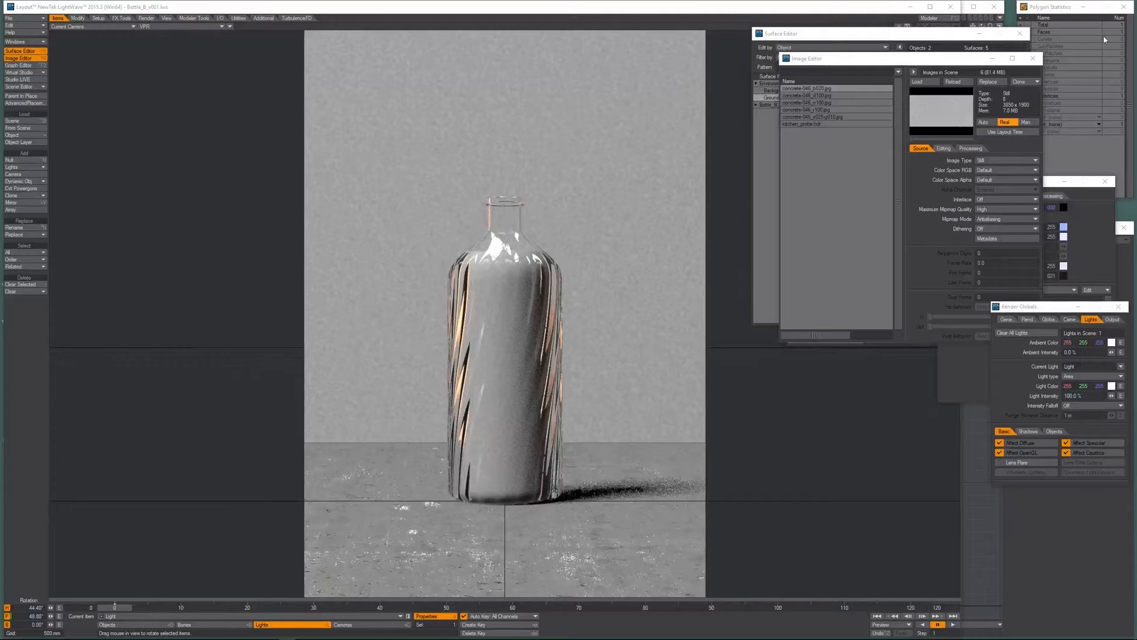
{"action": "left_click", "coordinate": [21, 52]}
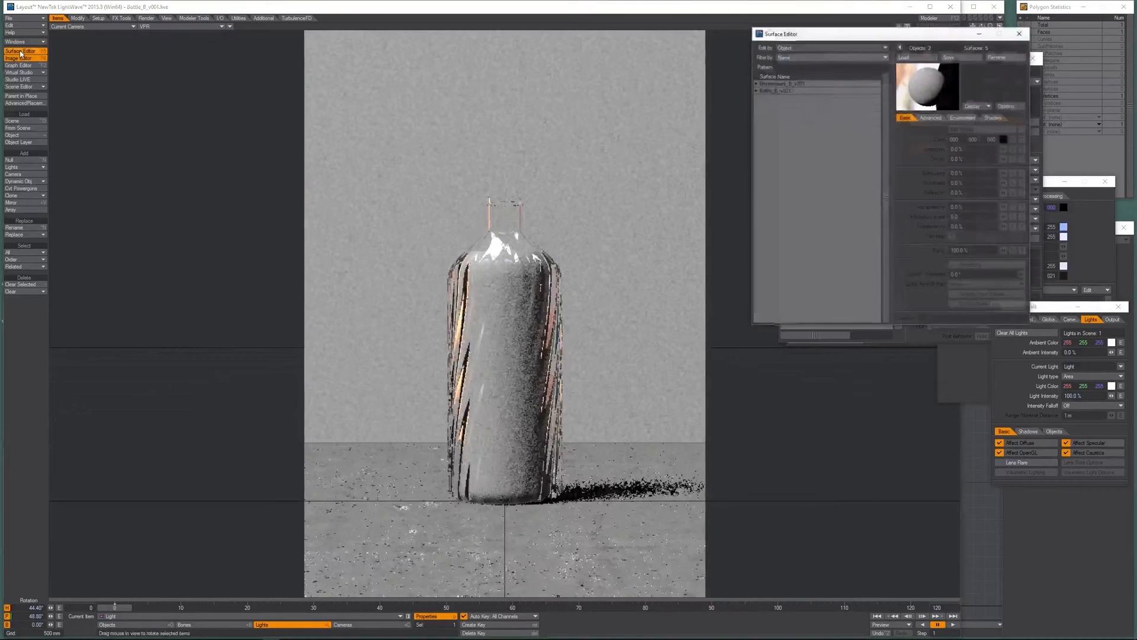
{"action": "left_click", "coordinate": [757, 91]}
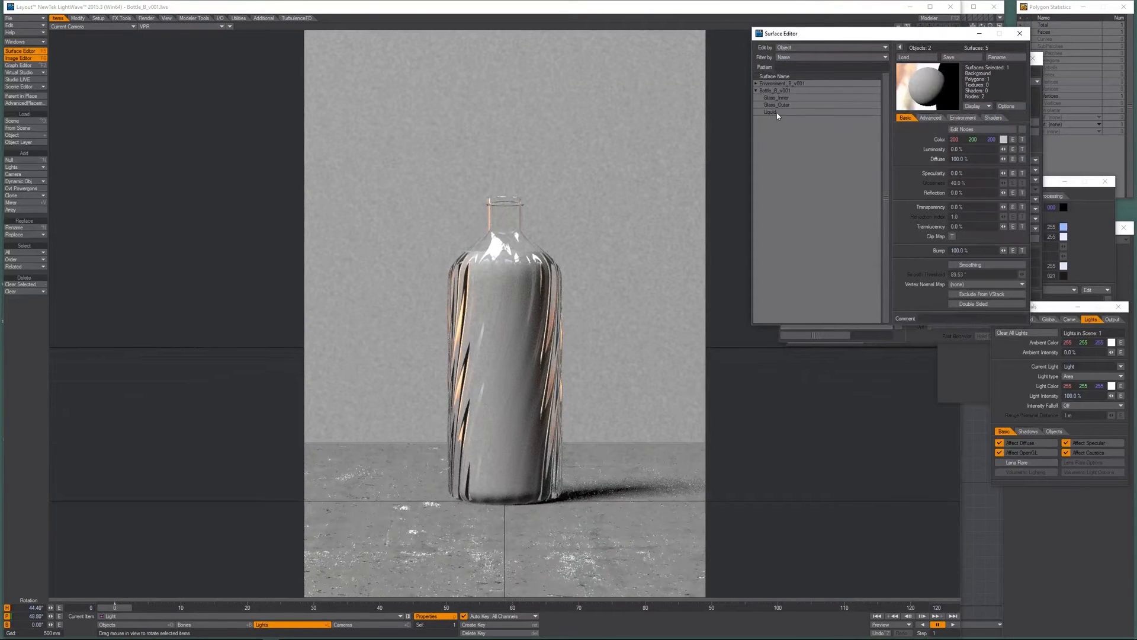
{"action": "left_click", "coordinate": [777, 113]}
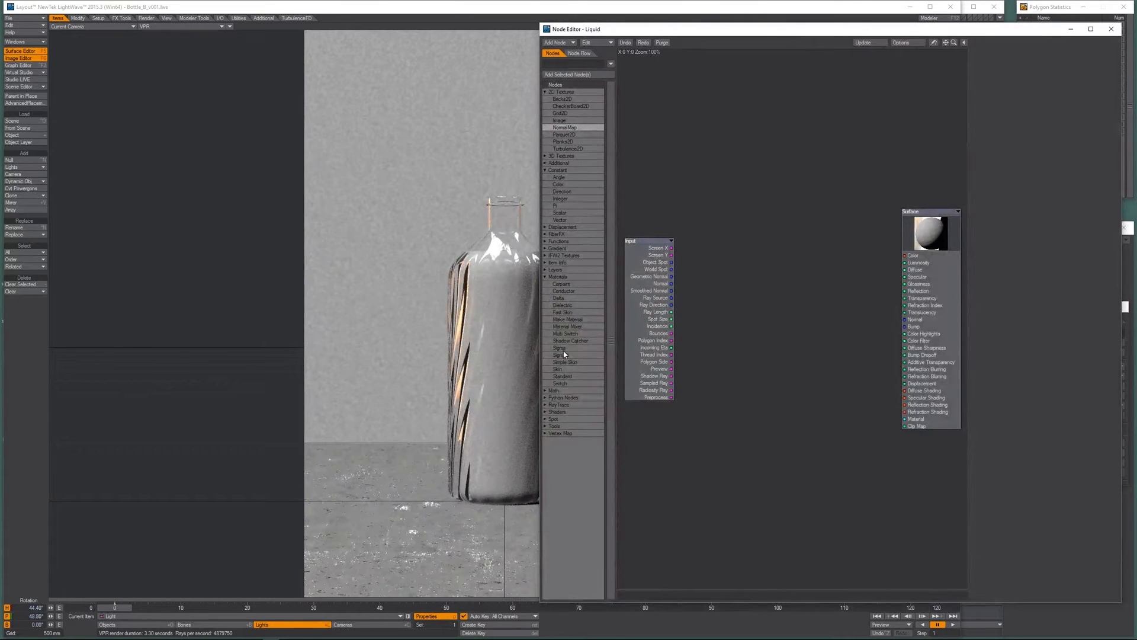
Add a Sigma material node to the Liquid surface and connect its Material output to the Surface's Material input.
{"action": "double_click", "coordinate": [564, 350]}
{"action": "left_click_drag", "start_coordinate": [818, 284], "coordinate": [904, 419]}
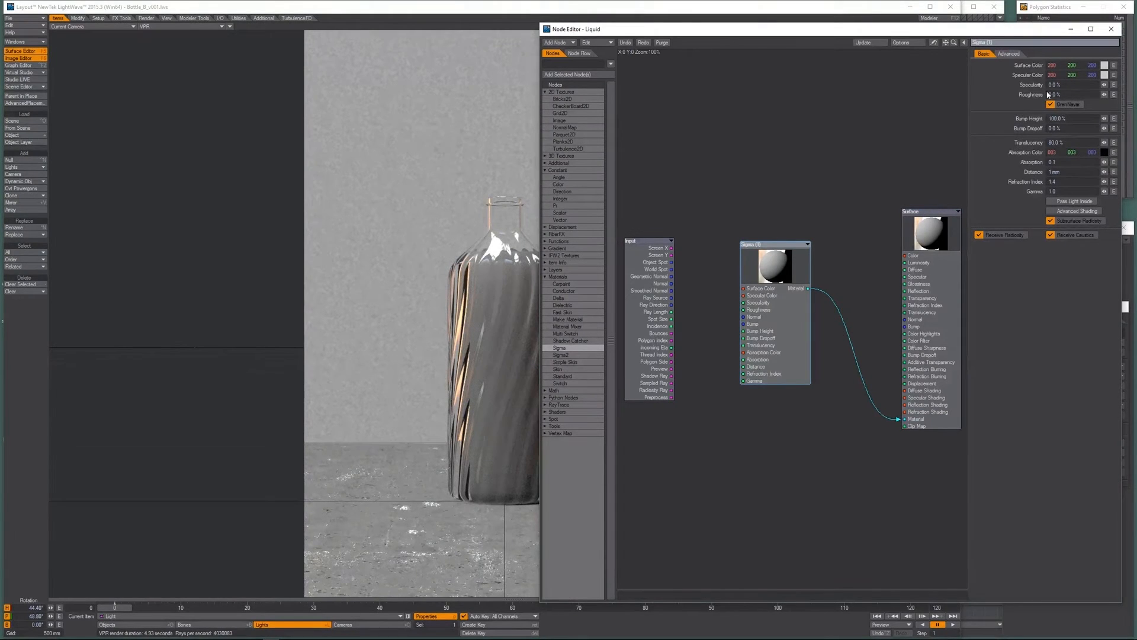
{"action": "left_click_drag", "start_coordinate": [780, 267], "coordinate": [808, 262]}
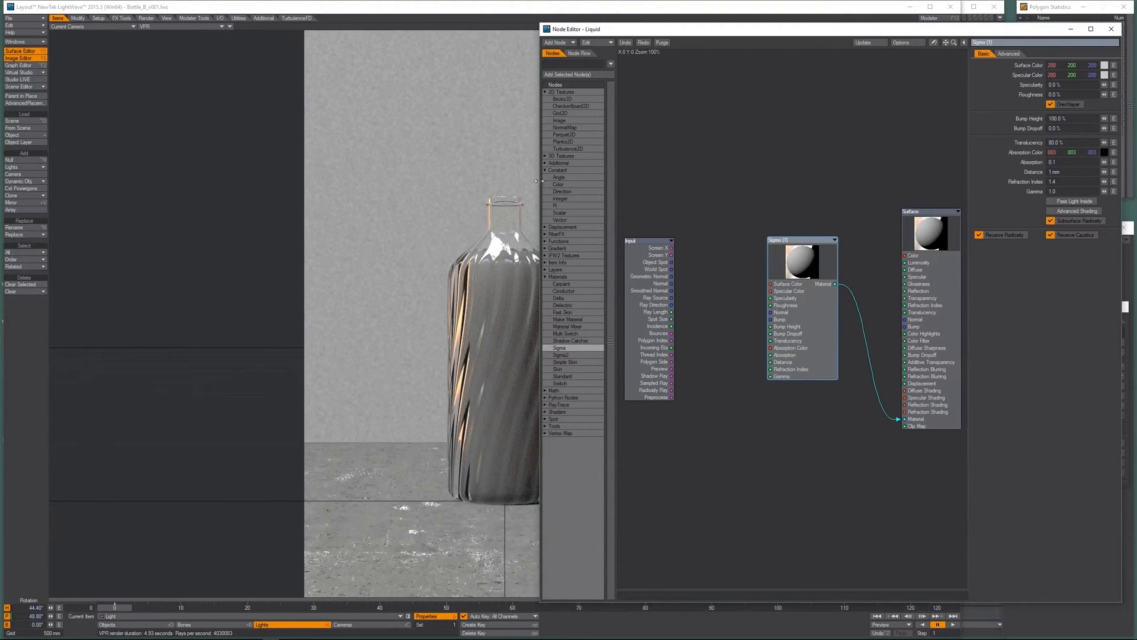
Narrow the Node Editor to uncover the bottle in the render preview and rearrange the Input, Sigma and Surface nodes to fit.
{"action": "left_click_drag", "start_coordinate": [538, 181], "coordinate": [573, 180]}
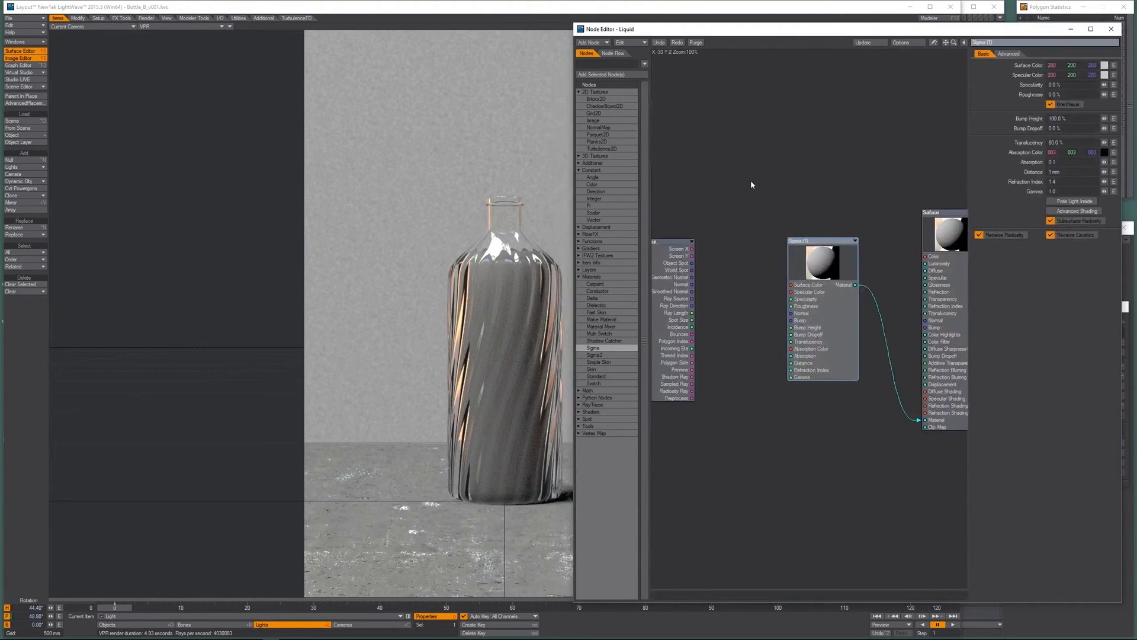
{"action": "left_click_drag", "start_coordinate": [671, 258], "coordinate": [688, 262]}
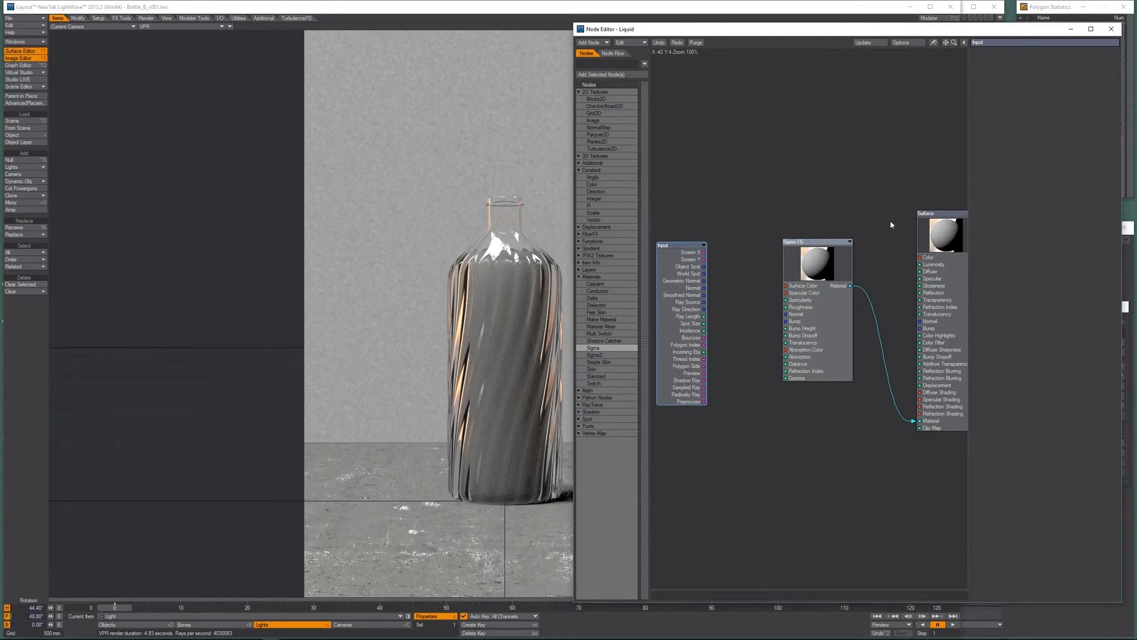
{"action": "left_click_drag", "start_coordinate": [938, 228], "coordinate": [906, 222]}
{"action": "left_click_drag", "start_coordinate": [825, 260], "coordinate": [802, 265]}
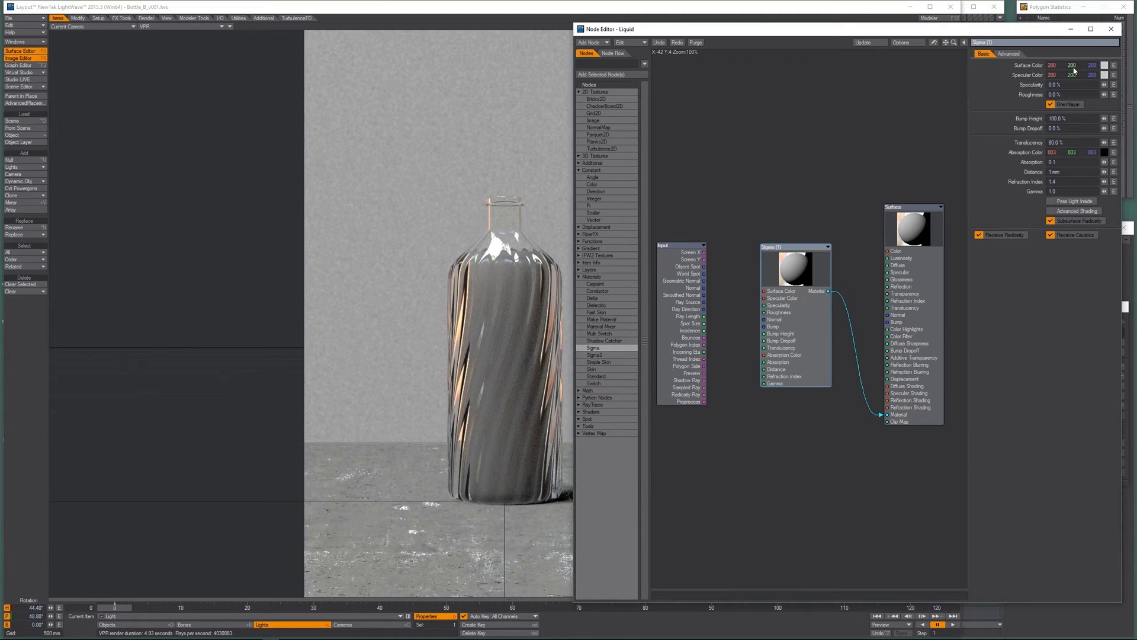
Color the Liquid's Sigma material pure red (255, 0, 0) with white specular color and about 36.5% specularity.
{"action": "left_click_drag", "start_coordinate": [1053, 68], "coordinate": [1066, 70]}
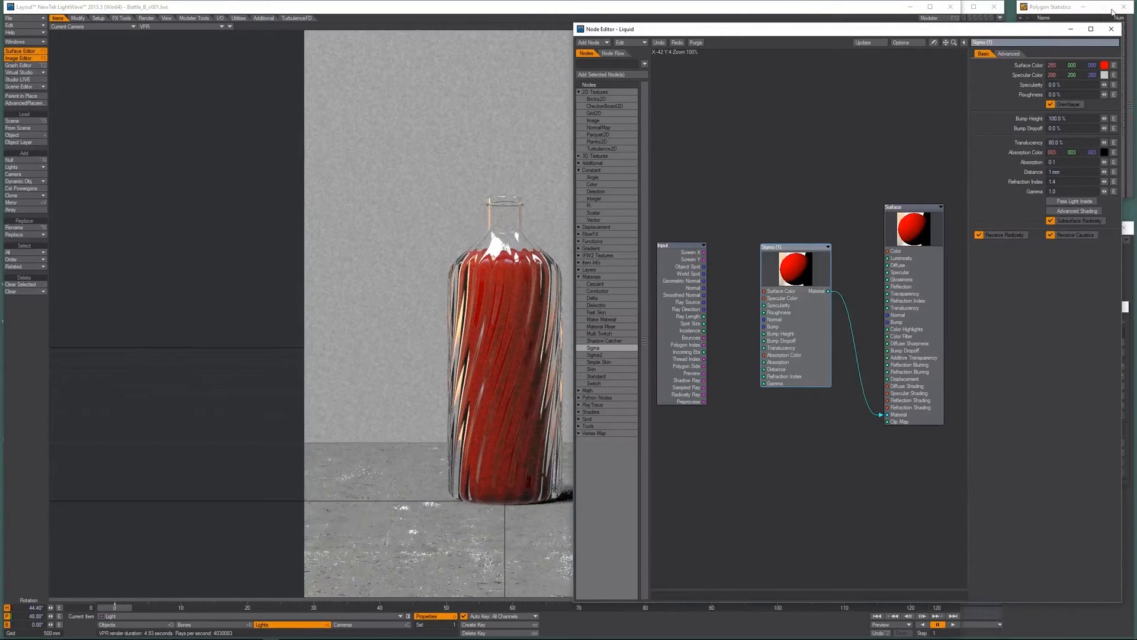
{"action": "mouse_move", "coordinate": [1092, 75]}
{"action": "left_mouse_down"}
{"action": "mouse_move", "coordinate": [1125, 76]}
{"action": "mouse_move", "coordinate": [1075, 75]}
{"action": "left_mouse_up"}
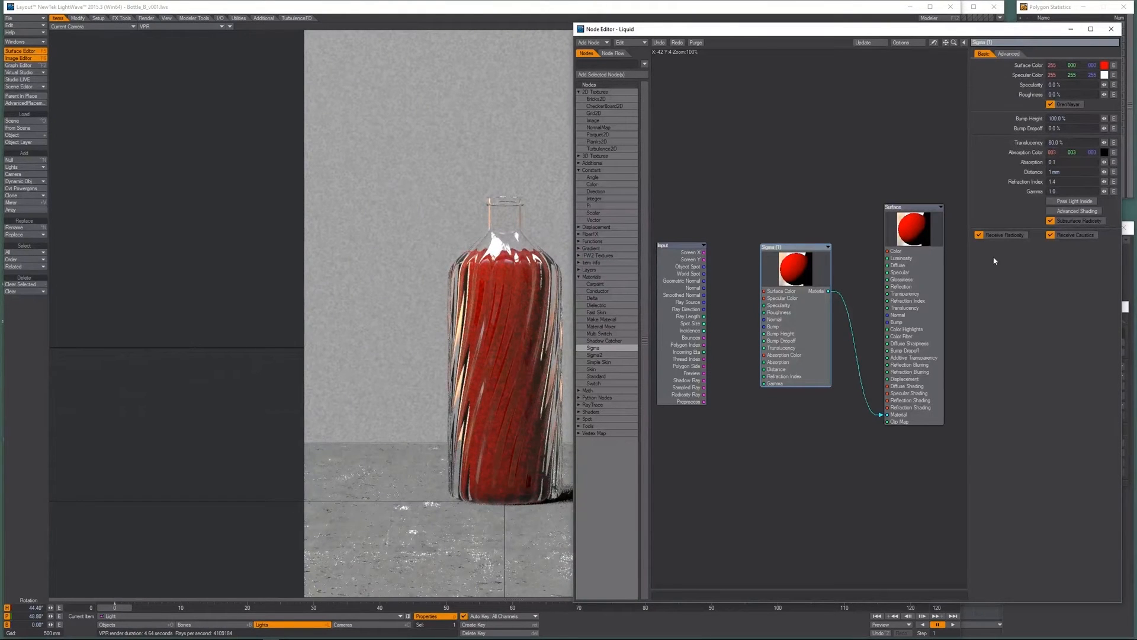
{"action": "left_click_drag", "start_coordinate": [1104, 85], "coordinate": [1108, 87]}
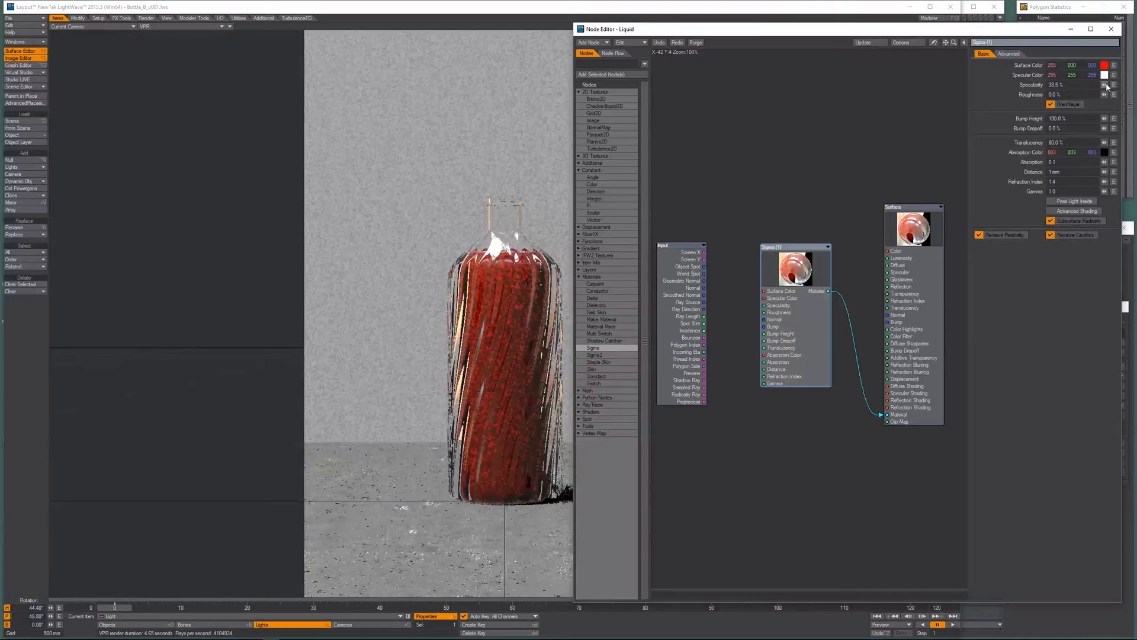
{"action": "left_click_drag", "start_coordinate": [1108, 87], "coordinate": [1106, 87]}
Check the Sigma material's advanced settings and try a specularity of 100%.
{"action": "left_click", "coordinate": [1066, 94]}
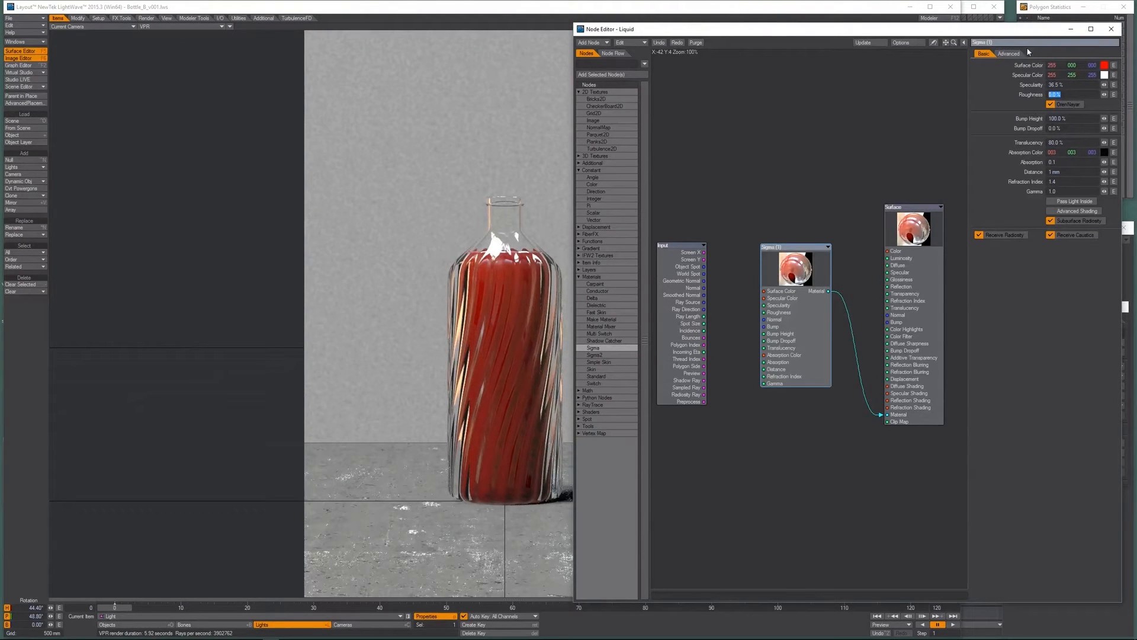
{"action": "left_click", "coordinate": [1008, 53]}
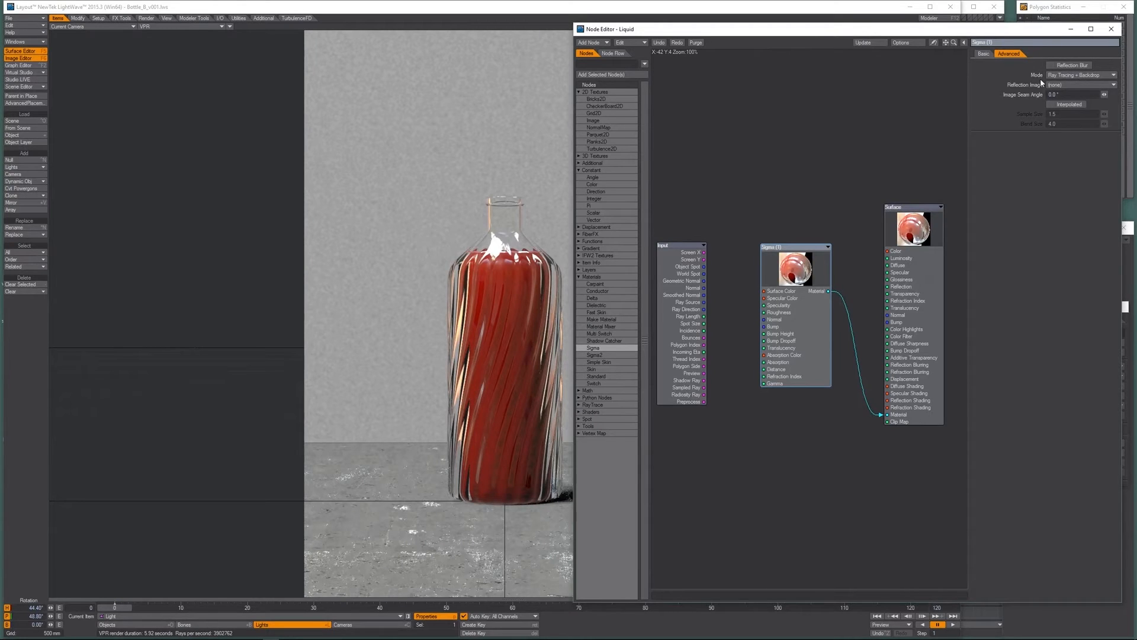
{"action": "left_click", "coordinate": [987, 54]}
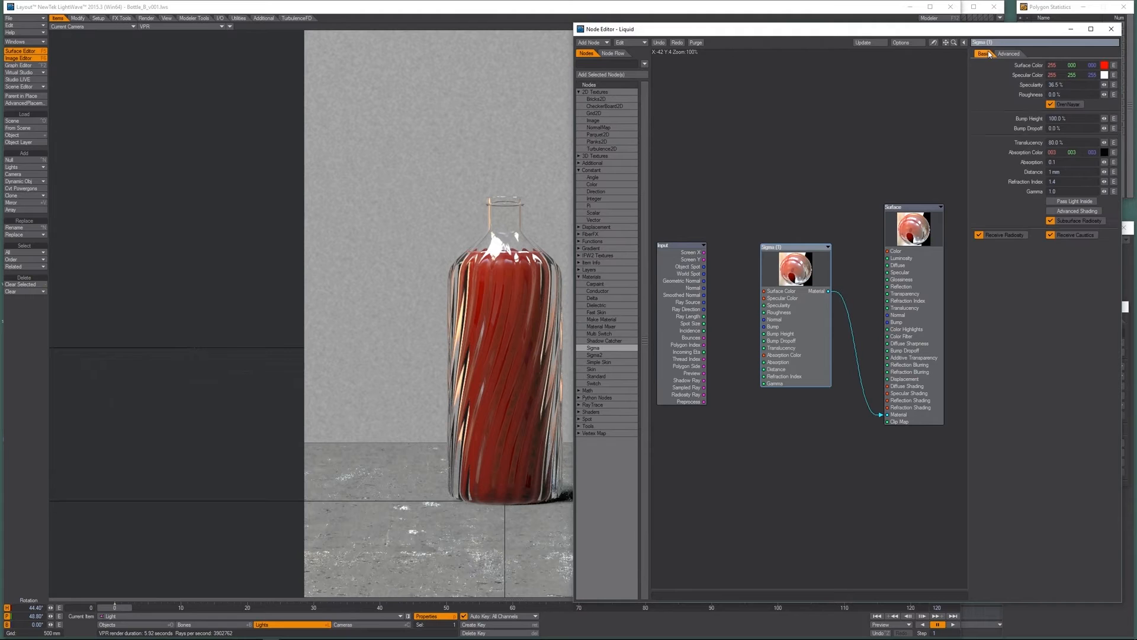
{"action": "left_click", "coordinate": [1070, 85]}
{"action": "type", "text": "100"}
{"action": "key", "text": "Return"}
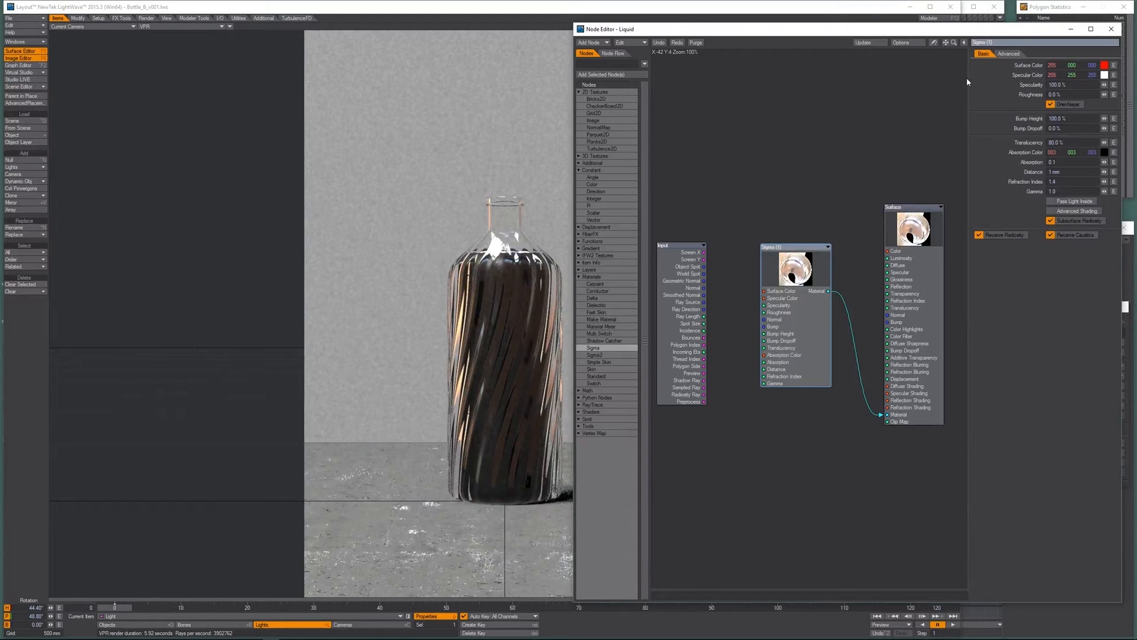
Set the Sigma material's specularity to 35%.
{"action": "left_click", "coordinate": [1070, 86]}
{"action": "type", "text": "35"}
{"action": "key", "text": "Return"}
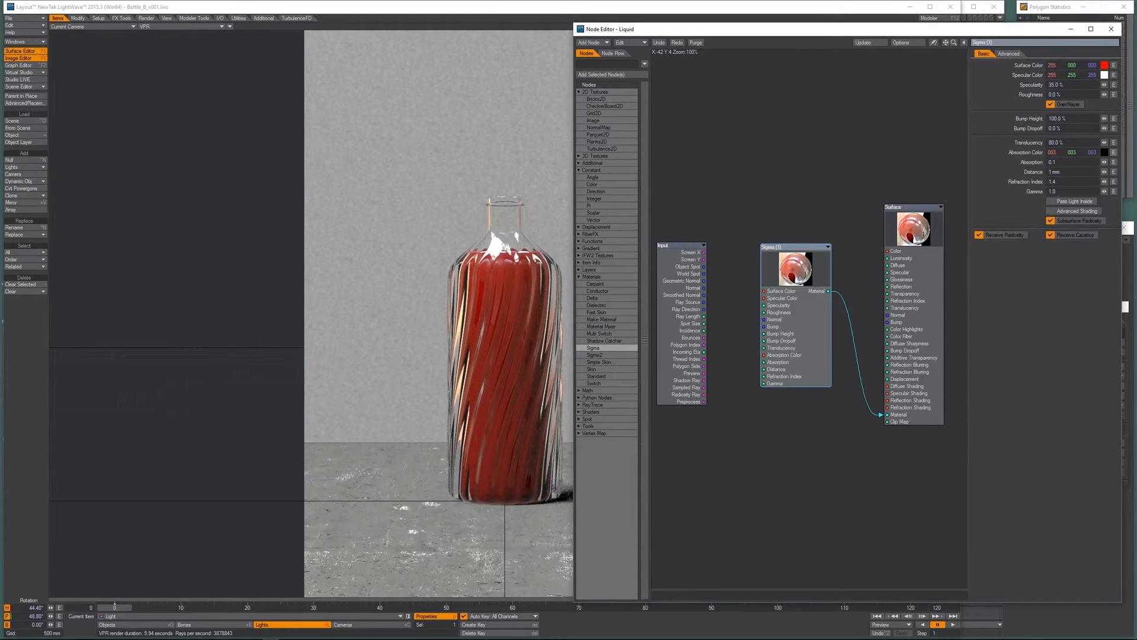
Set the Sigma material's roughness to 2% and its absorption color to pure green.
{"action": "left_click_drag", "start_coordinate": [1081, 94], "coordinate": [1010, 83]}
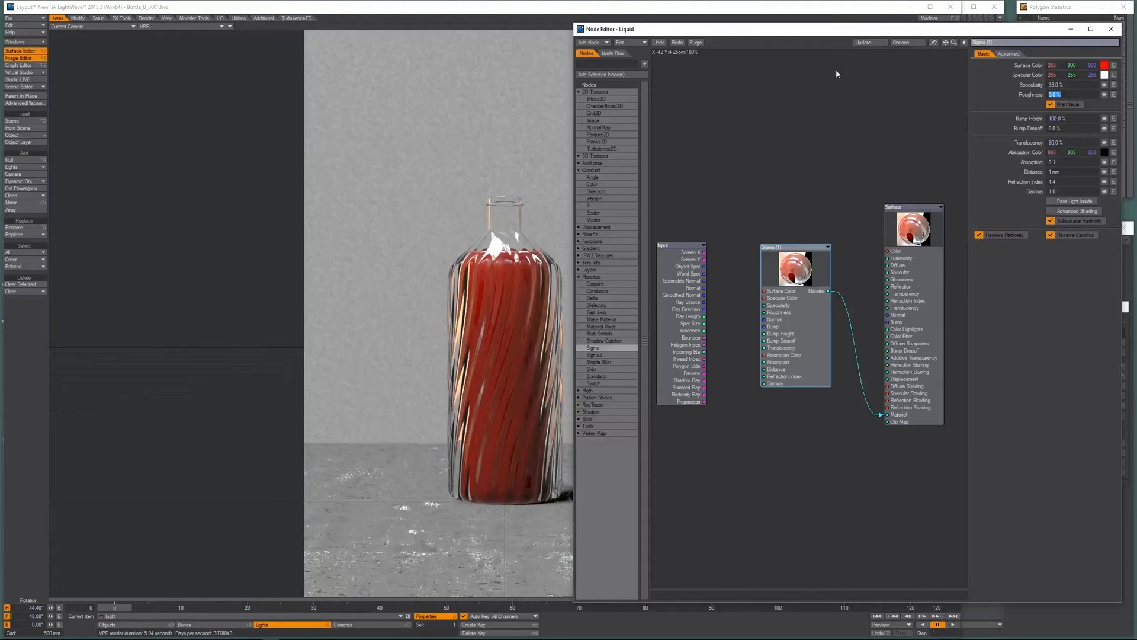
{"action": "key", "text": "BackSpace"}
{"action": "type", "text": "2"}
{"action": "key", "text": "Return"}
{"action": "mouse_move", "coordinate": [1072, 153]}
{"action": "left_mouse_down"}
{"action": "mouse_move", "coordinate": [1128, 153]}
{"action": "mouse_move", "coordinate": [1083, 153]}
{"action": "left_mouse_up"}
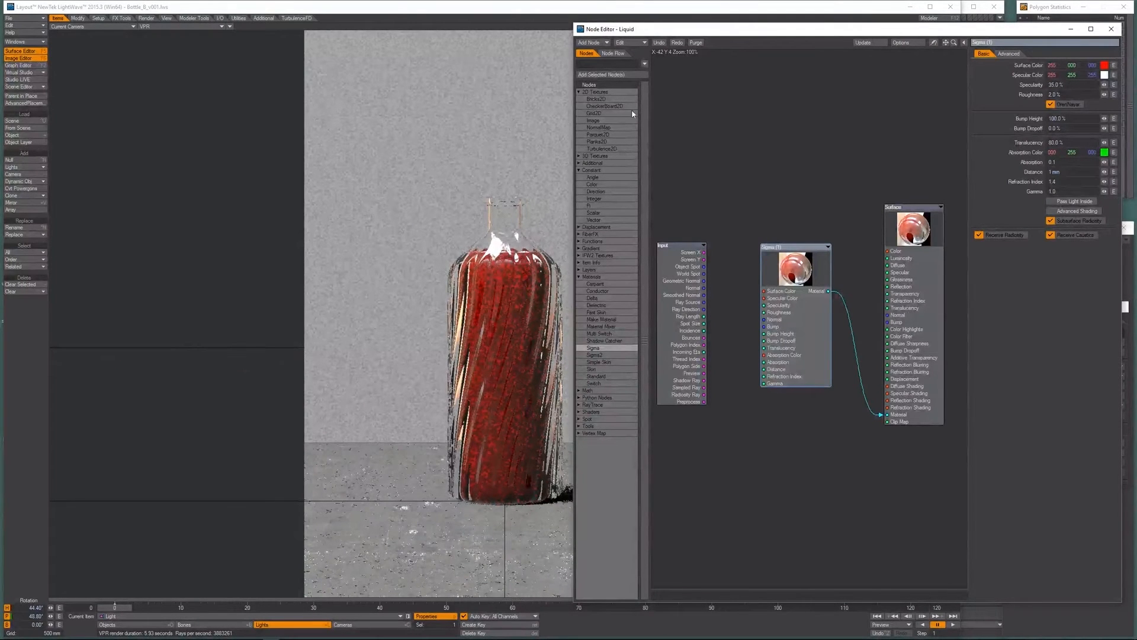
Switch the viewport from VPR to wireframe and fit a limited render region tightly around the bottle.
{"action": "key", "text": "ctrl+F9"}
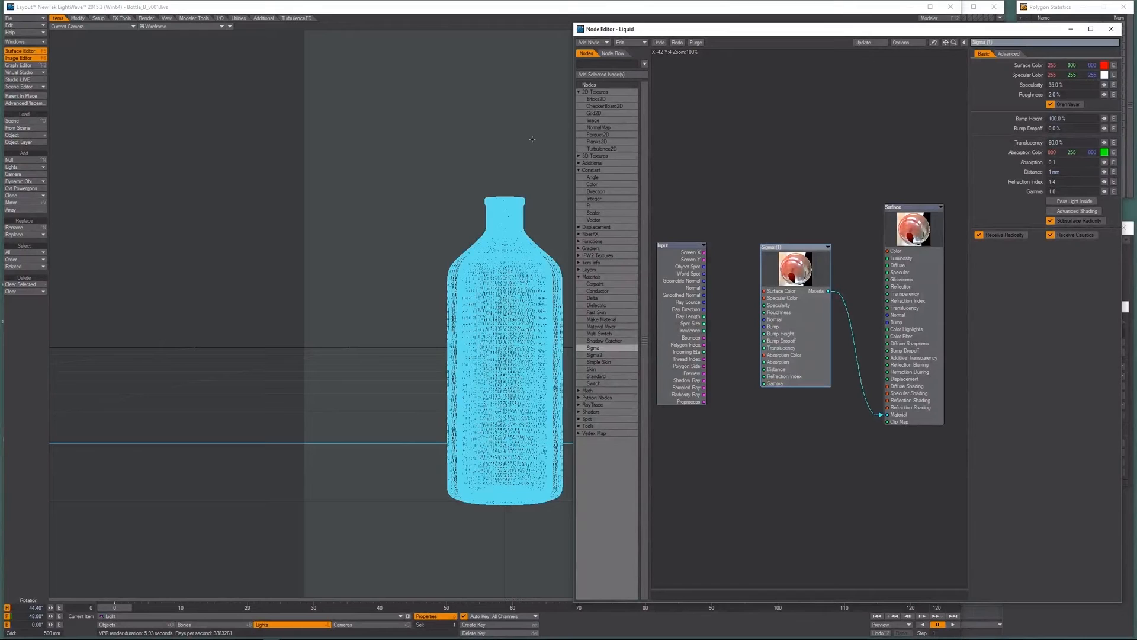
{"action": "key", "text": "l"}
{"action": "left_click_drag", "start_coordinate": [310, 37], "coordinate": [428, 539]}
{"action": "left_click_drag", "start_coordinate": [532, 566], "coordinate": [413, 260]}
{"action": "left_click_drag", "start_coordinate": [310, 232], "coordinate": [483, 220]}
{"action": "mouse_move", "coordinate": [528, 251]}
{"action": "left_mouse_down"}
{"action": "mouse_move", "coordinate": [462, 255]}
{"action": "mouse_move", "coordinate": [505, 247]}
{"action": "left_mouse_up"}
{"action": "left_click_drag", "start_coordinate": [460, 281], "coordinate": [449, 510]}
Render the limited region of the current frame and place the rendered image beside the bottle for comparison.
{"action": "key", "text": "F9"}
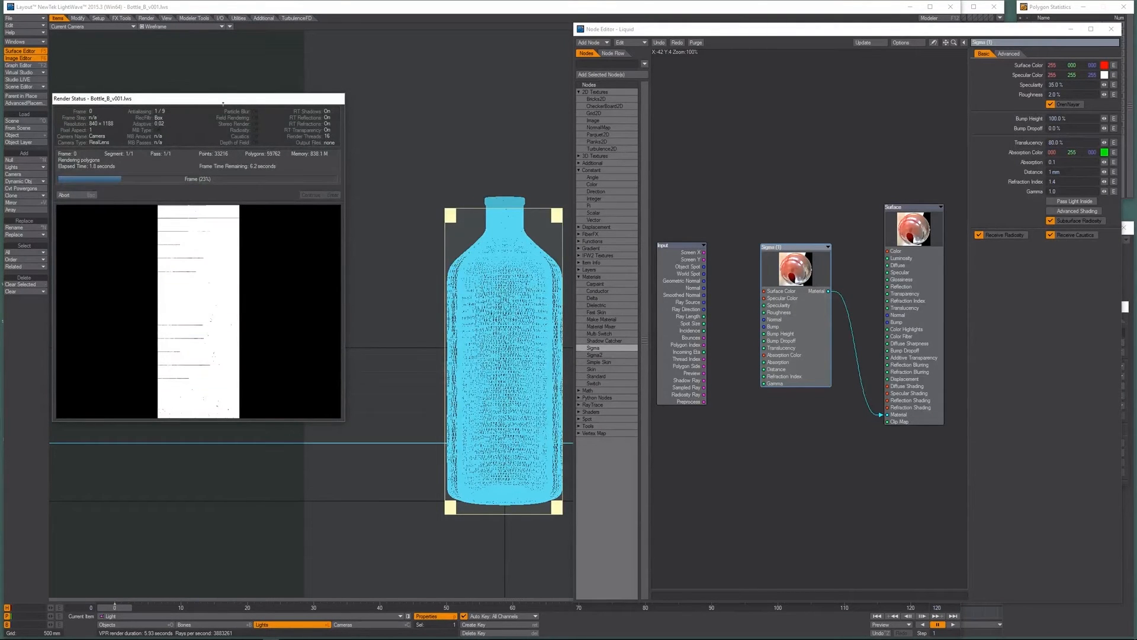
{"action": "left_click", "coordinate": [89, 197]}
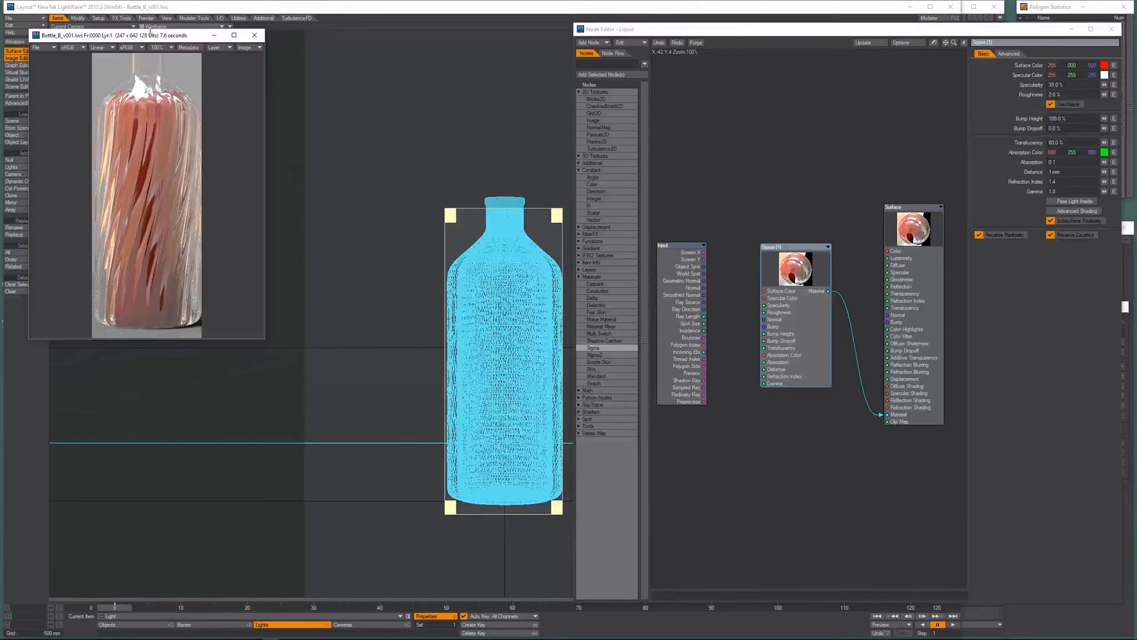
{"action": "left_click_drag", "start_coordinate": [151, 38], "coordinate": [298, 167]}
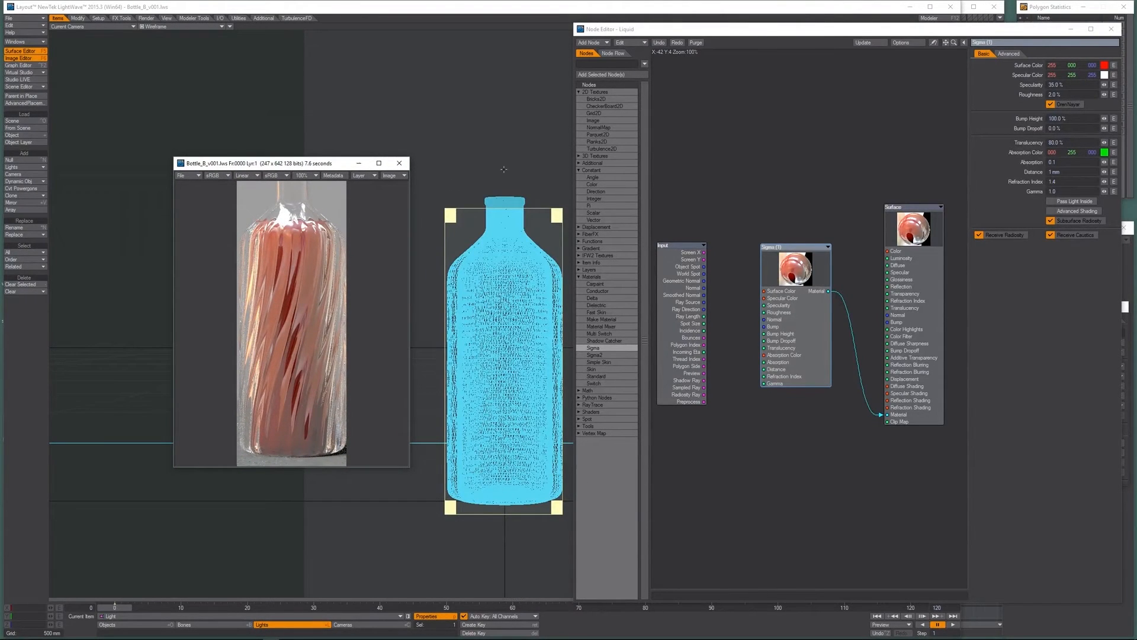
{"action": "left_click_drag", "start_coordinate": [304, 163], "coordinate": [226, 149]}
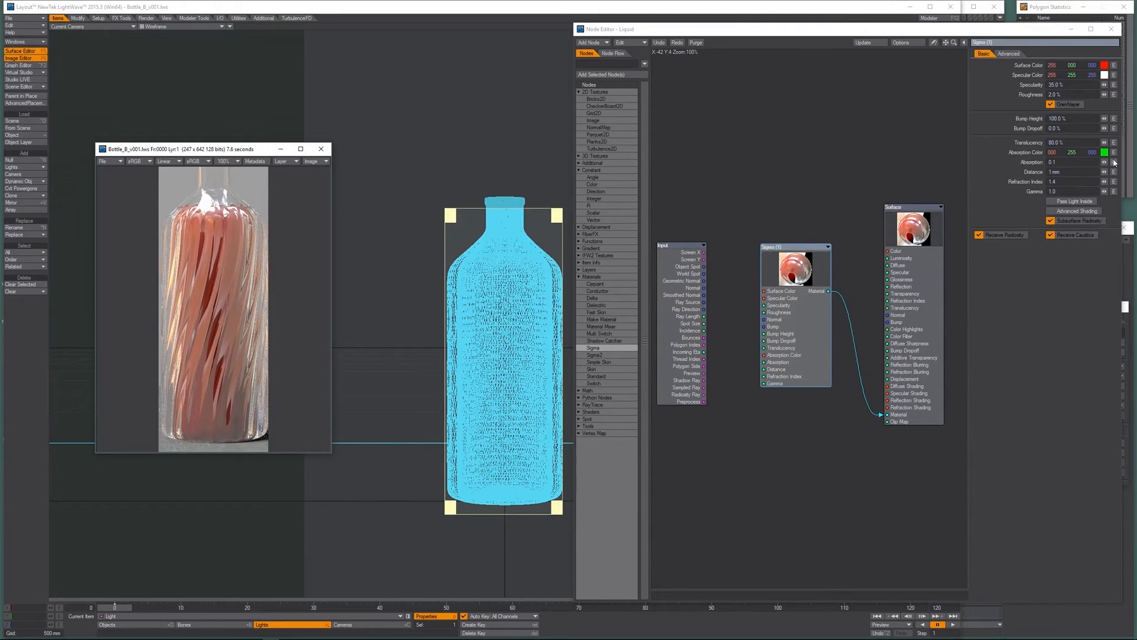
Set the Sigma material's absorption distance to 20 mm and render the frame again.
{"action": "left_click", "coordinate": [1066, 173]}
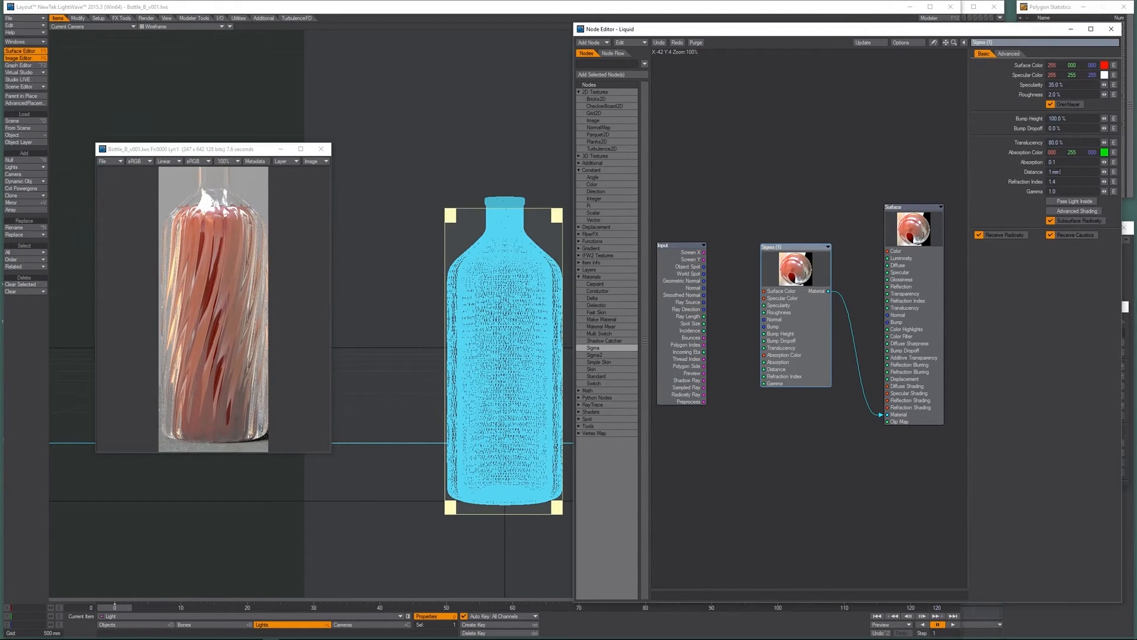
{"action": "type", "text": "20"}
{"action": "key", "text": "F9"}
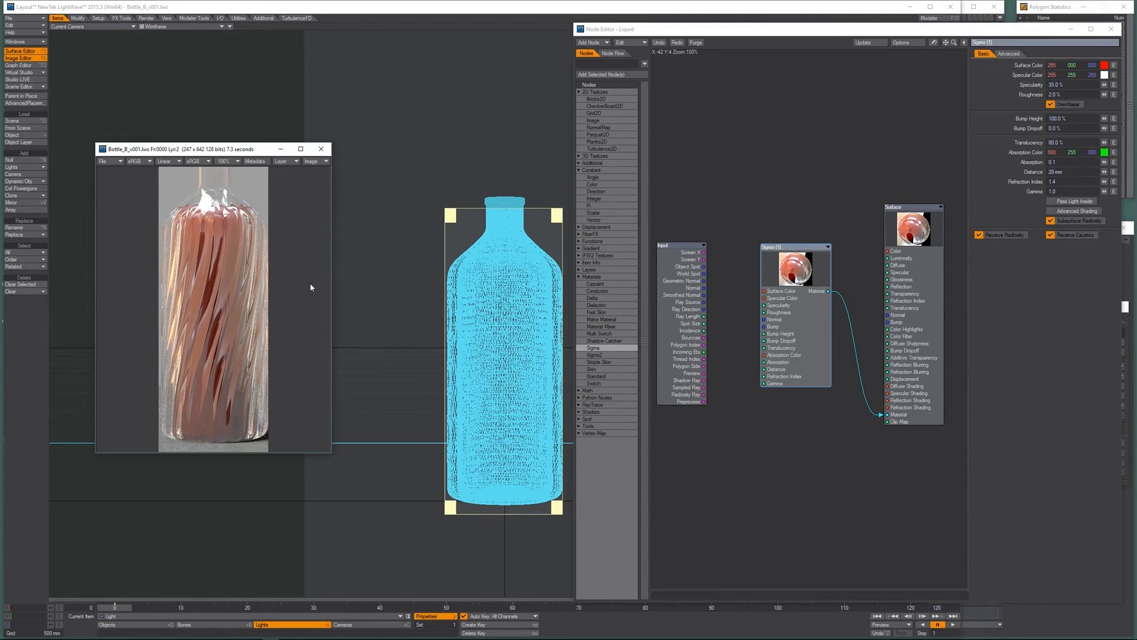
Try an absorption of 1.0 on the Sigma material and render the frame to compare.
{"action": "key", "text": "Down"}
{"action": "left_click_drag", "start_coordinate": [1067, 163], "coordinate": [846, 152]}
{"action": "key", "text": "BackSpace"}
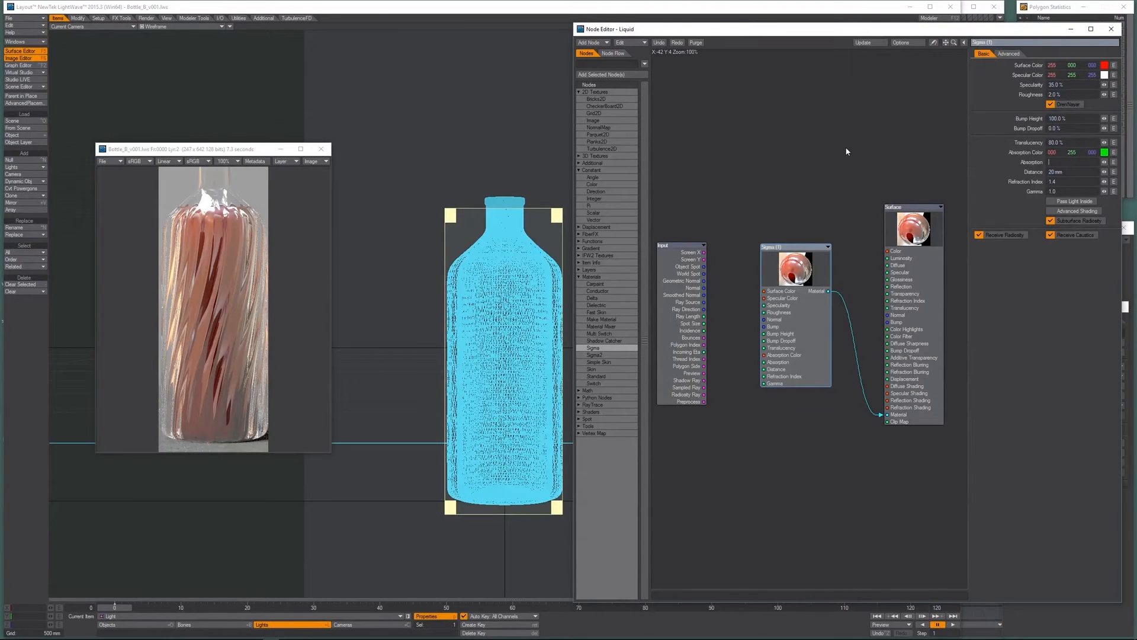
{"action": "key", "text": "F9"}
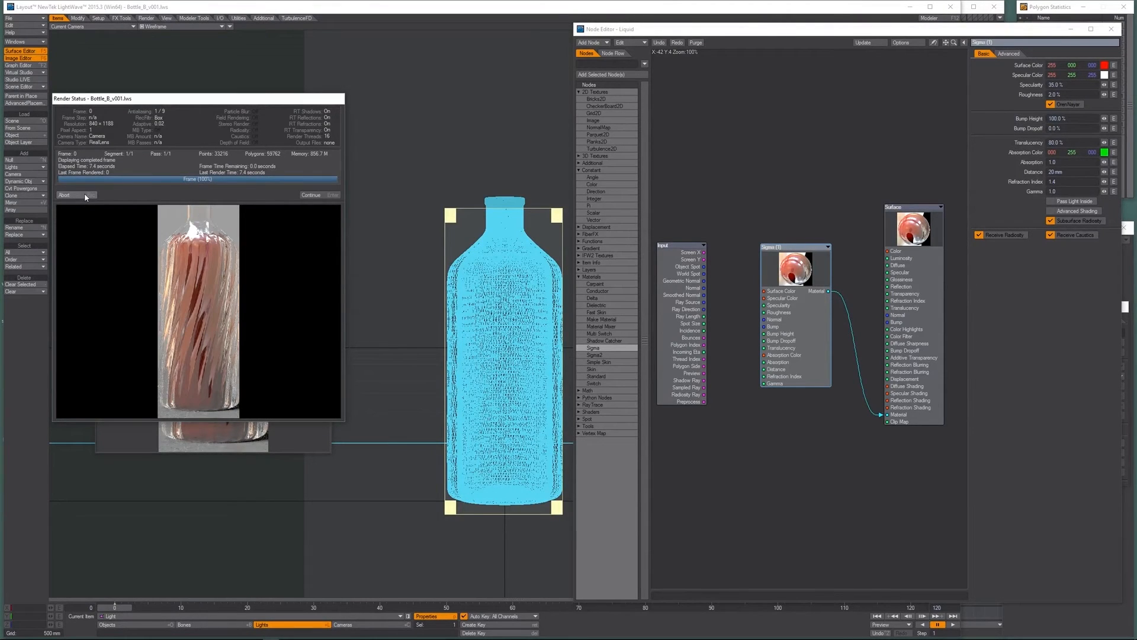
{"action": "left_click", "coordinate": [85, 197]}
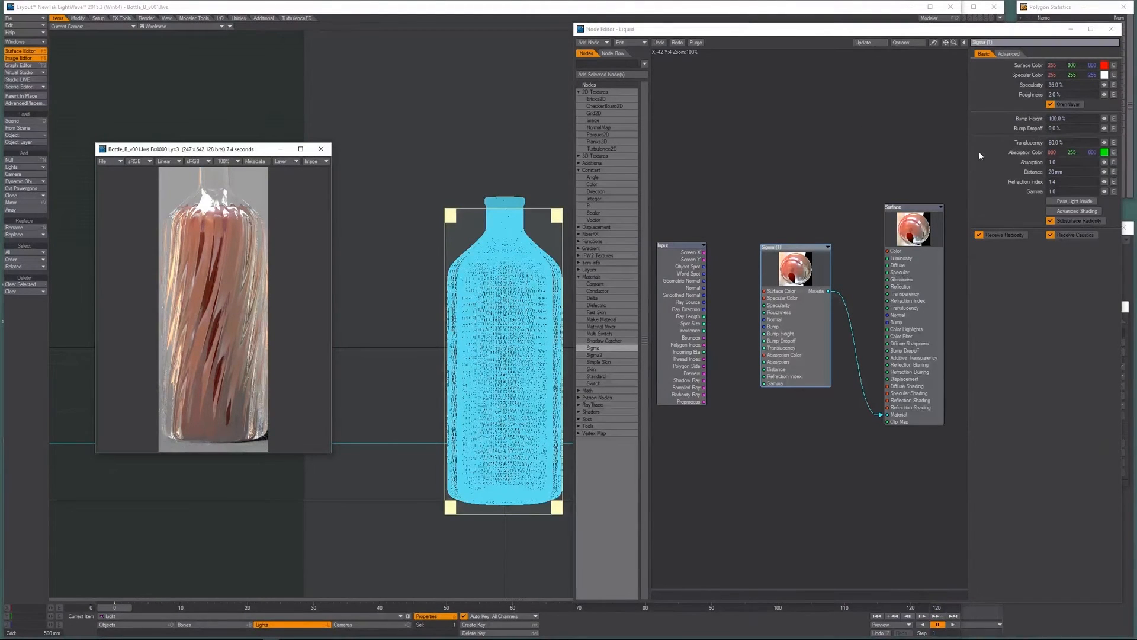
Set the Sigma material's absorption to 0.1, refraction index to 1.5 and translucency to 100%.
{"action": "left_click", "coordinate": [1059, 162]}
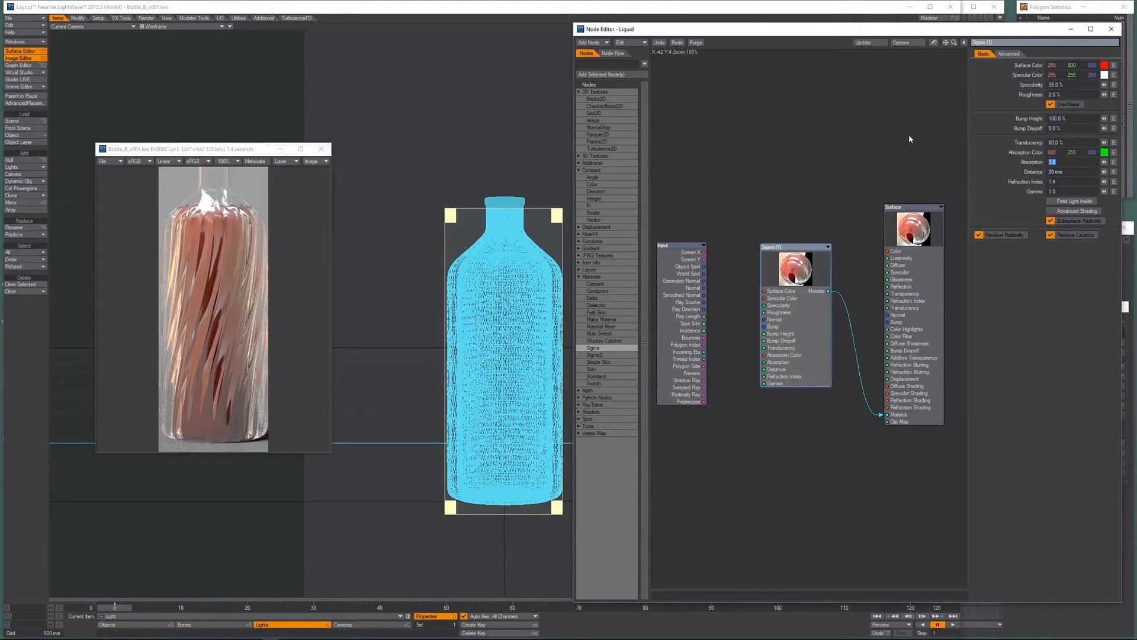
{"action": "type", "text": "1"}
{"action": "left_click", "coordinate": [1069, 181]}
{"action": "type", "text": "1.5"}
{"action": "left_click_drag", "start_coordinate": [1069, 143], "coordinate": [839, 109]}
{"action": "type", "text": "100"}
{"action": "key", "text": "Return"}
Set the Sigma material's distance to 10 mm, change its absorption color to yellow and render the frame.
{"action": "left_click_drag", "start_coordinate": [1057, 173], "coordinate": [1042, 172]}
{"action": "type", "text": "10"}
{"action": "key", "text": "Return"}
{"action": "left_click_drag", "start_coordinate": [1052, 150], "coordinate": [1053, 151]}
{"action": "key", "text": "F9"}
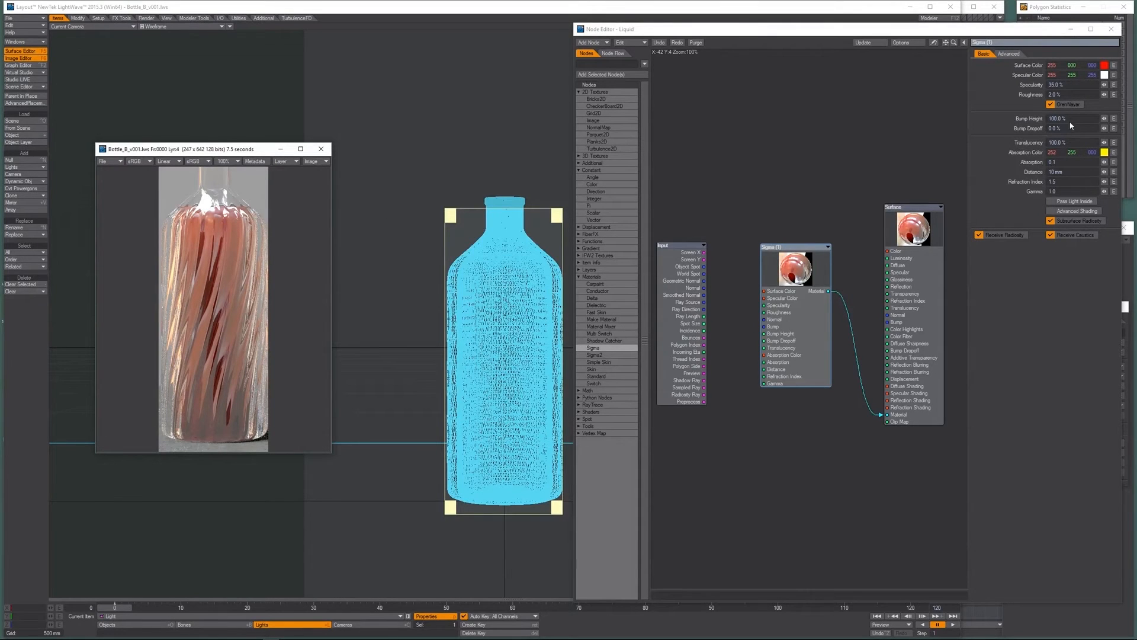
Try a Sigma distance of 50 mm and render the bottle to compare.
{"action": "left_click", "coordinate": [1062, 173]}
{"action": "type", "text": "50"}
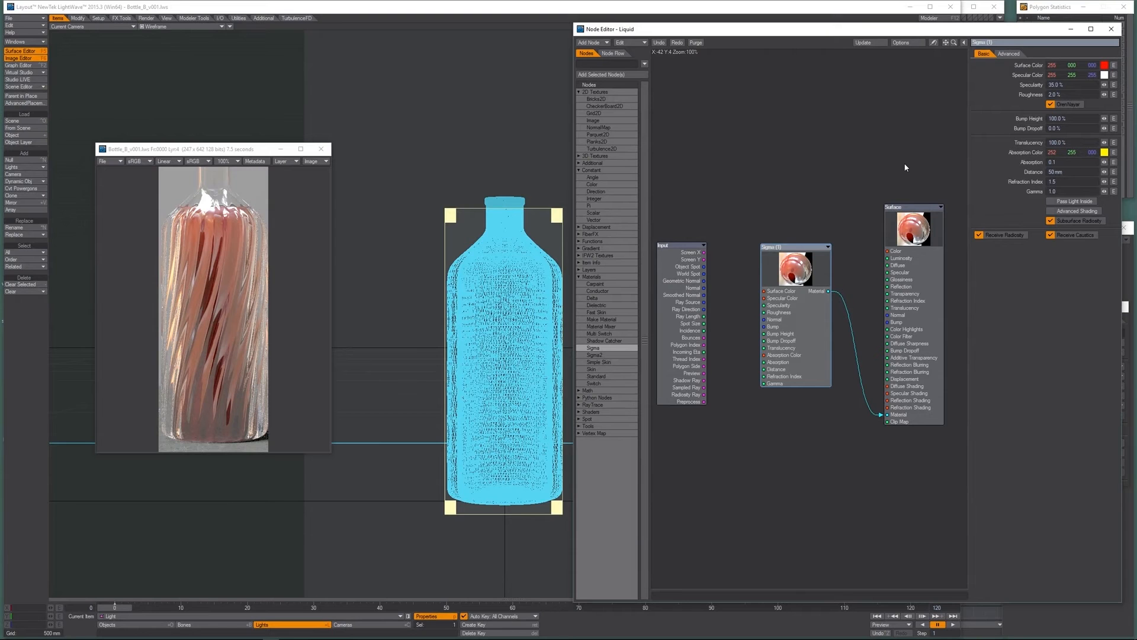
{"action": "key", "text": "F9"}
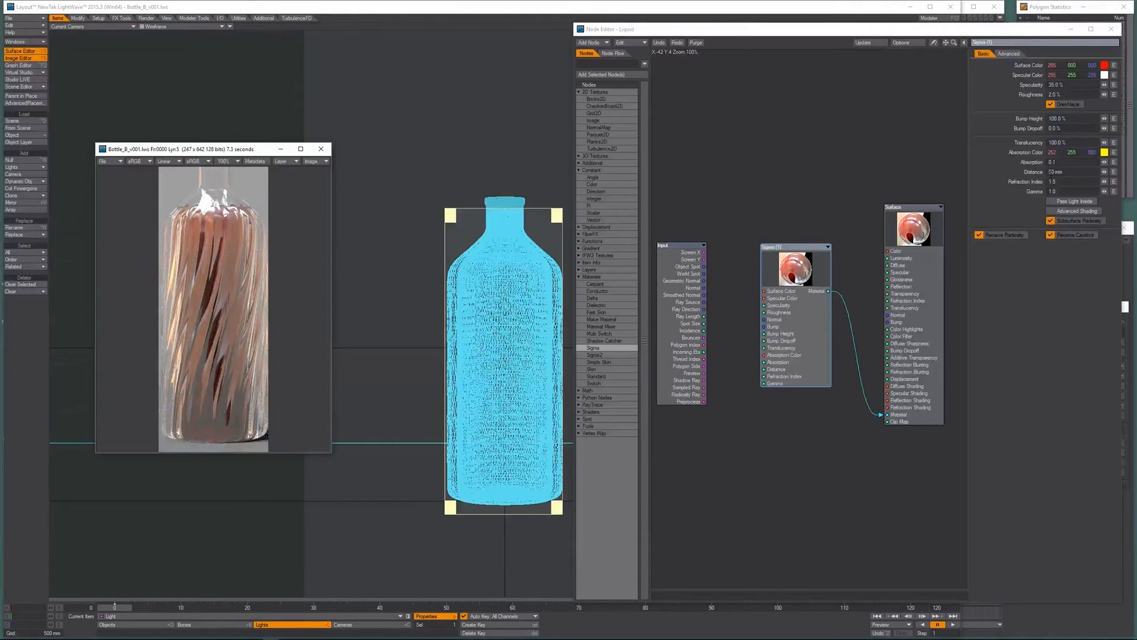
Set the Sigma material's distance to 5 mm and render the bottle again.
{"action": "left_click", "coordinate": [1060, 172]}
{"action": "key", "text": "Return"}
{"action": "key", "text": "F9"}
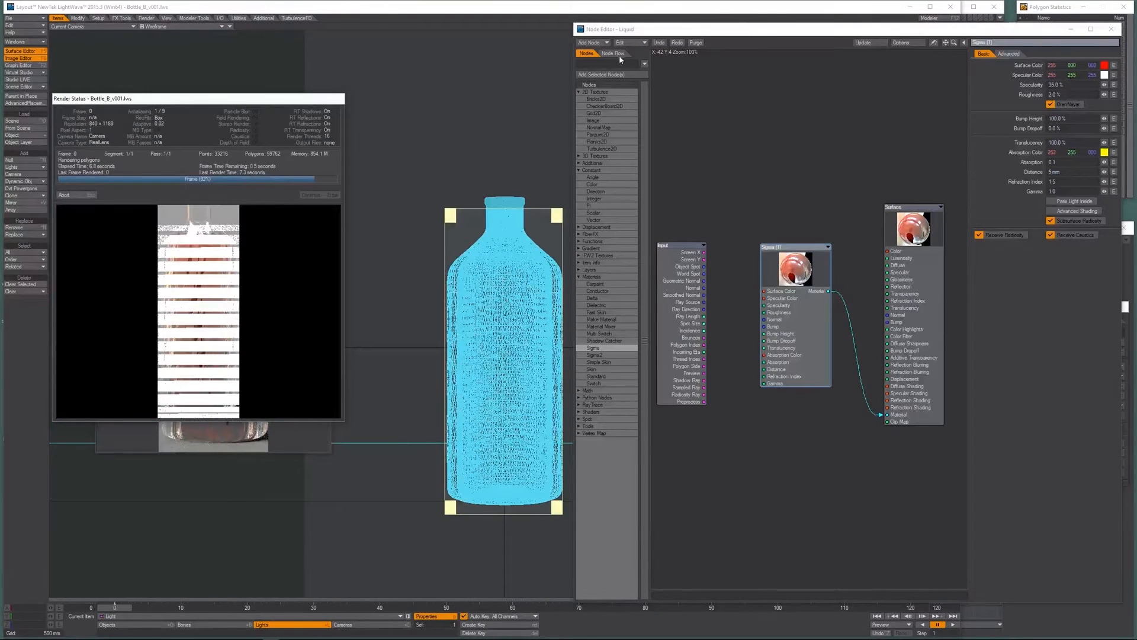
{"action": "left_click", "coordinate": [65, 195]}
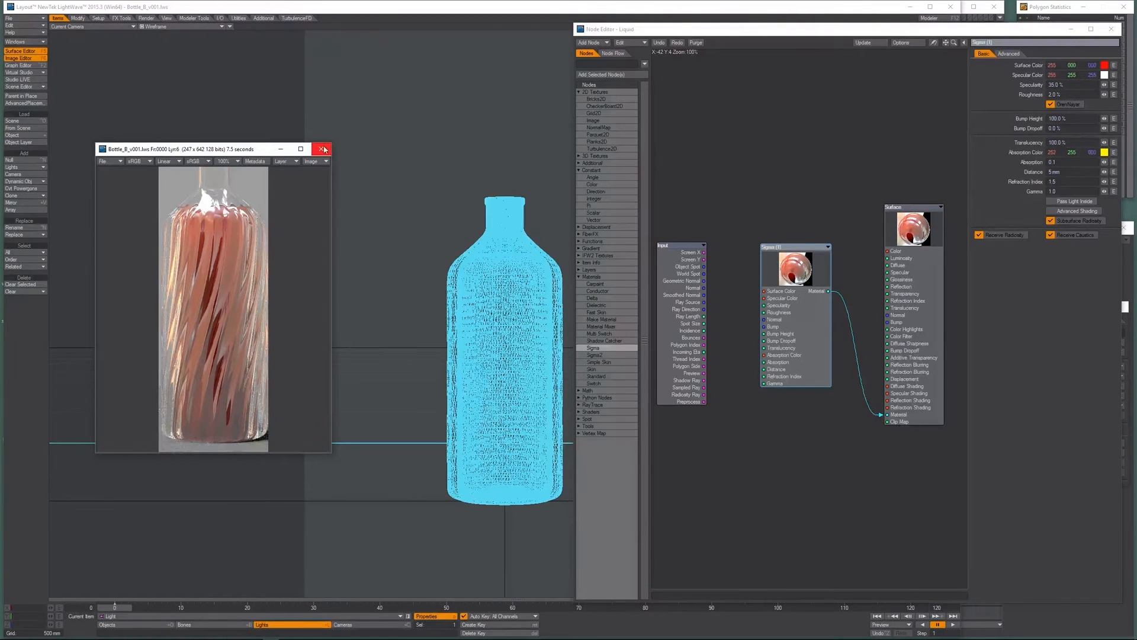
Close the rendered image and the Liquid's node network, and save all objects.
{"action": "left_click", "coordinate": [321, 149]}
{"action": "left_click", "coordinate": [1108, 31]}
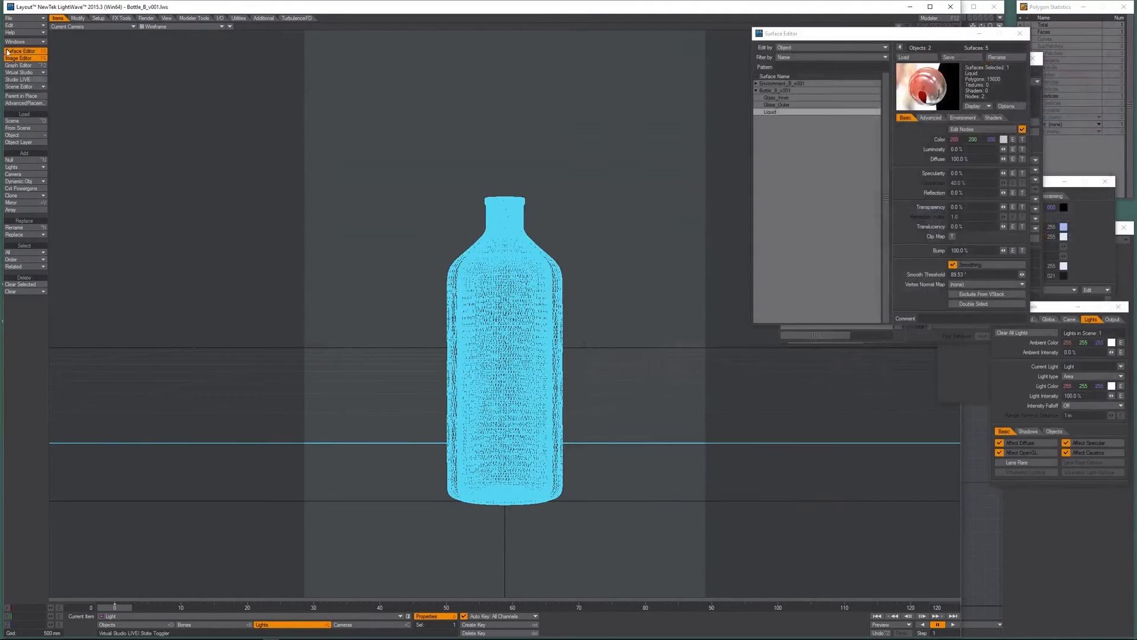
{"action": "left_click", "coordinate": [9, 18]}
{"action": "mouse_move", "coordinate": [66, 43]}
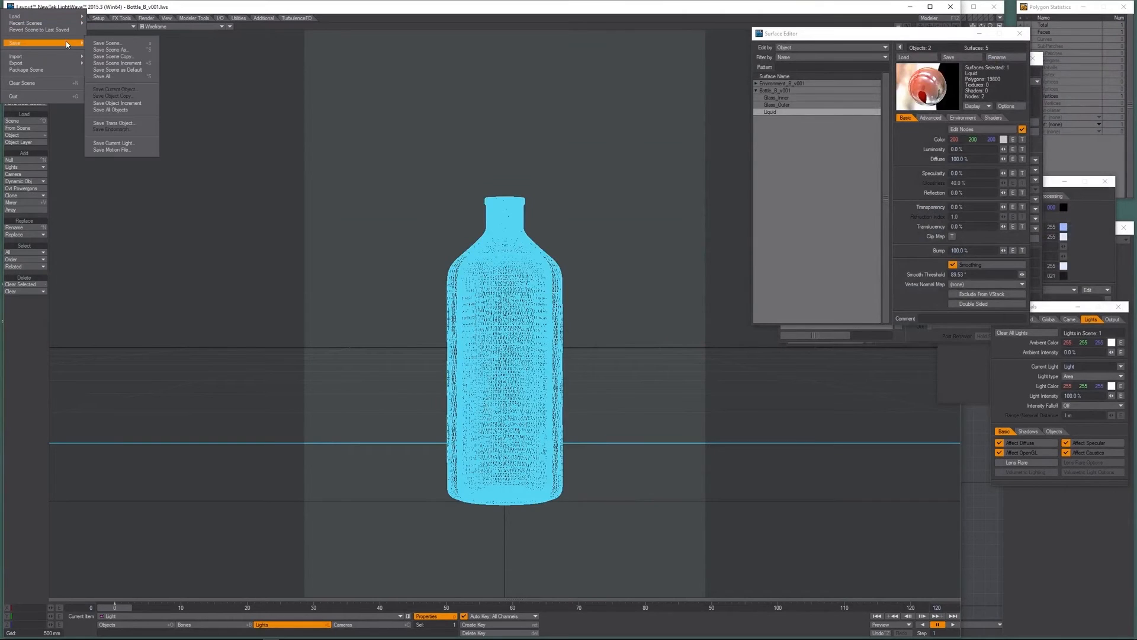
{"action": "left_click", "coordinate": [132, 109]}
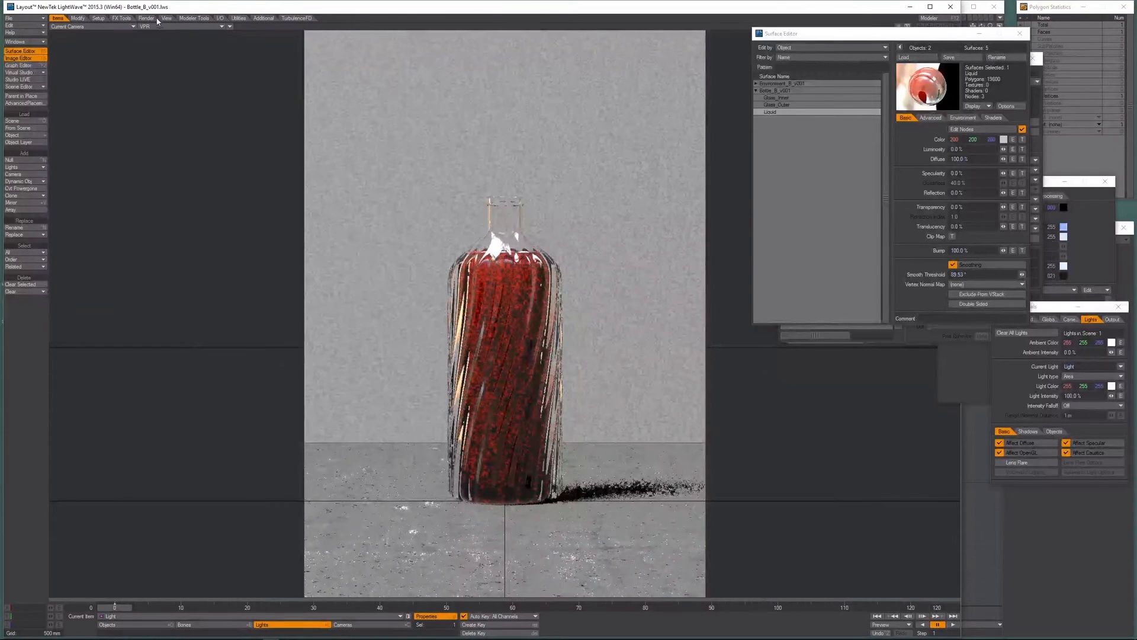
Disable draft mode for the VPR preview and restart the preview.
{"action": "left_click", "coordinate": [231, 27]}
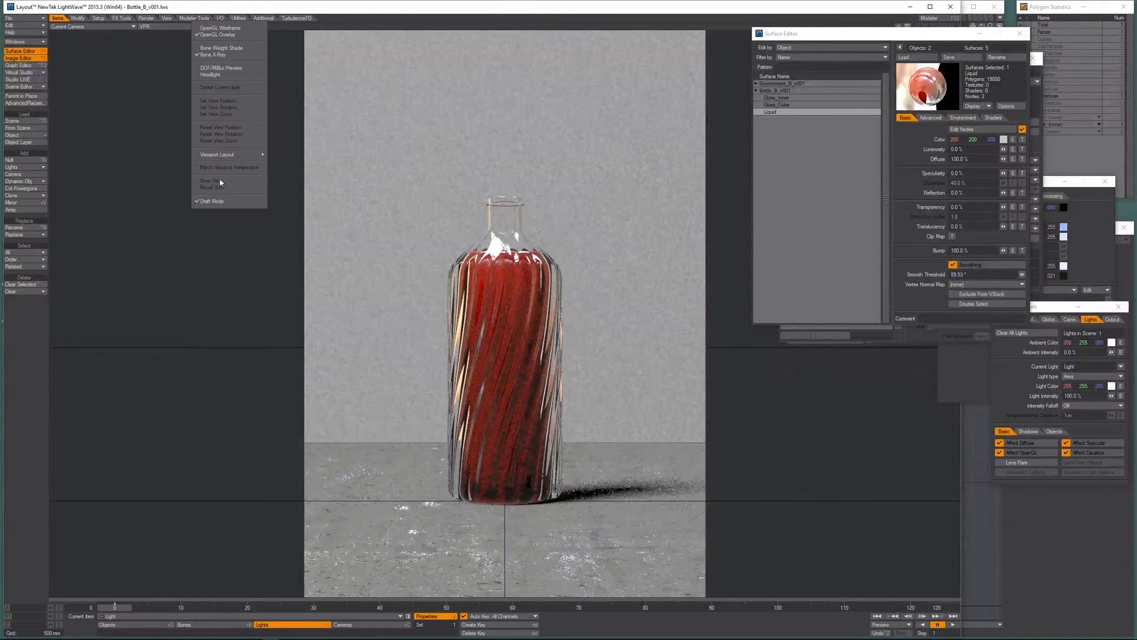
{"action": "left_click", "coordinate": [228, 201]}
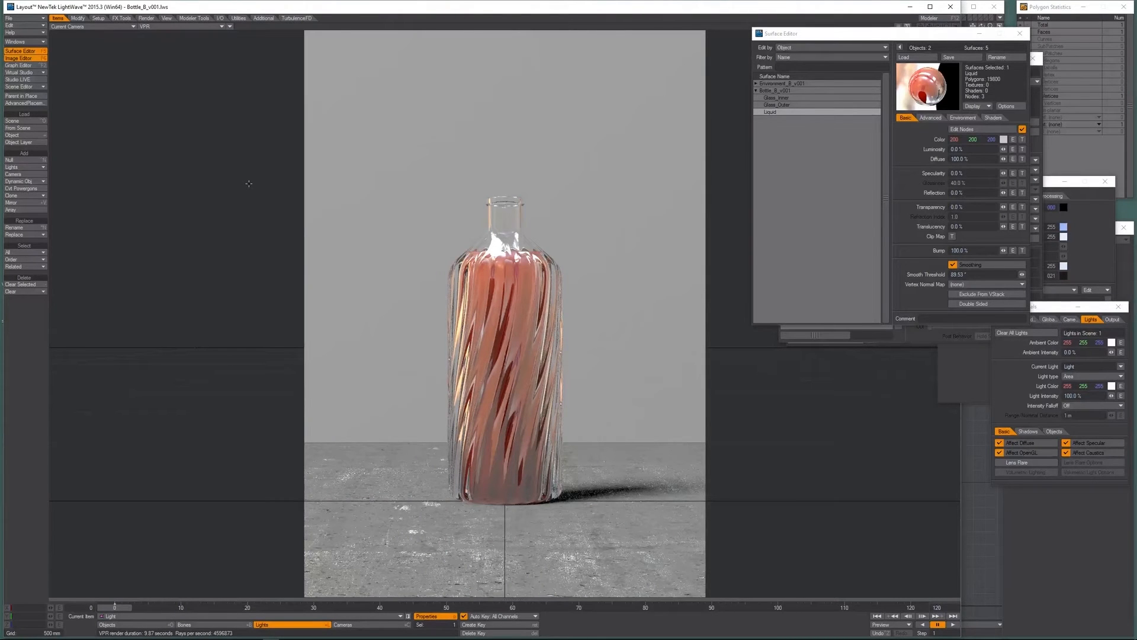
{"action": "key", "text": "ctrl+F9"}
{"action": "key", "text": "ctrl+F9"}
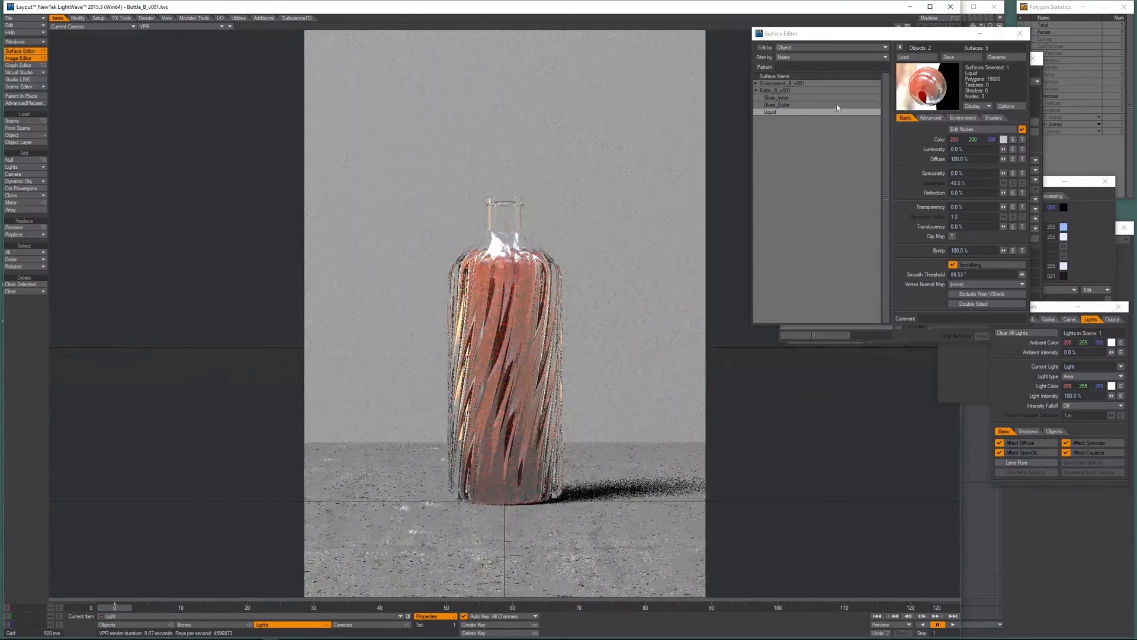
Recolor the environment's Background surface to a saturated orange, RGB 200, 78, 0.
{"action": "left_click", "coordinate": [756, 83]}
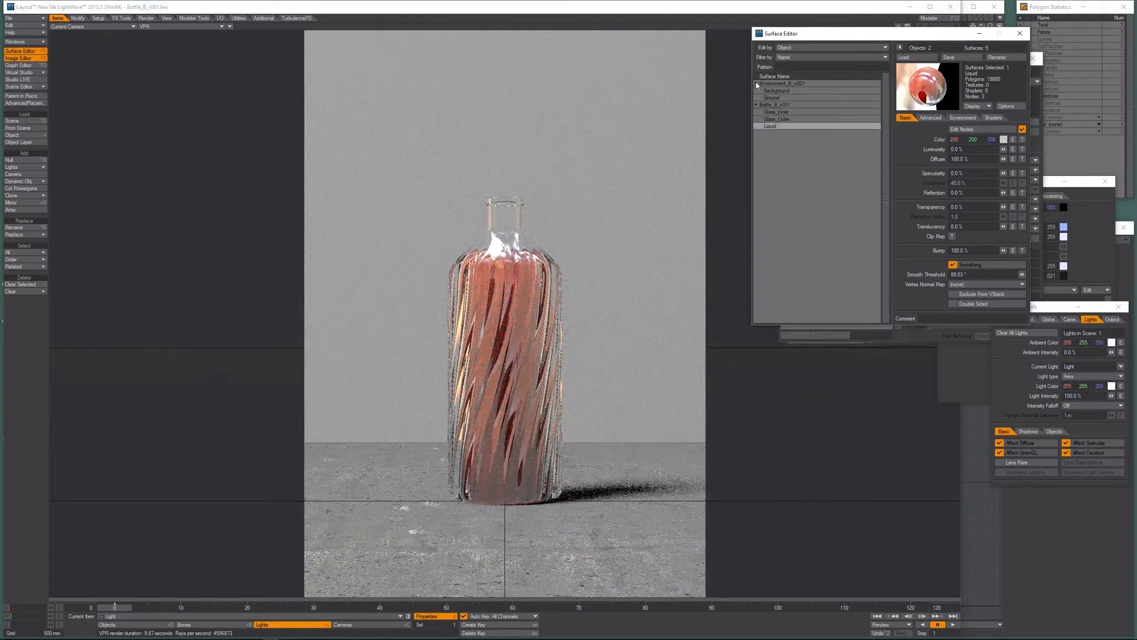
{"action": "left_click", "coordinate": [777, 91]}
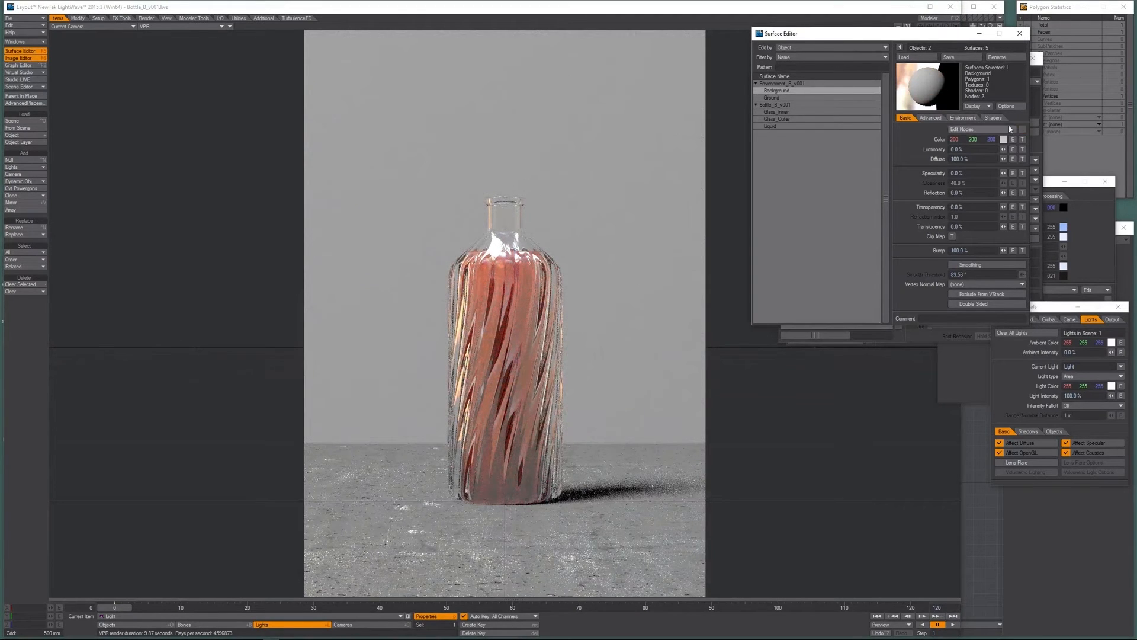
{"action": "left_click", "coordinate": [1004, 140]}
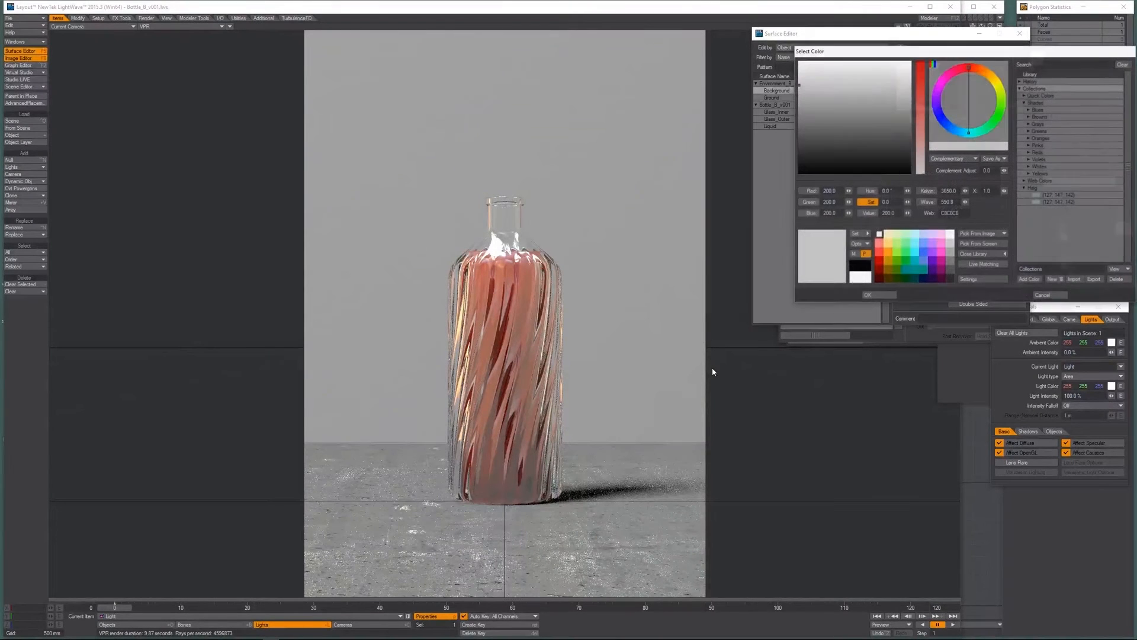
{"action": "left_click", "coordinate": [984, 72]}
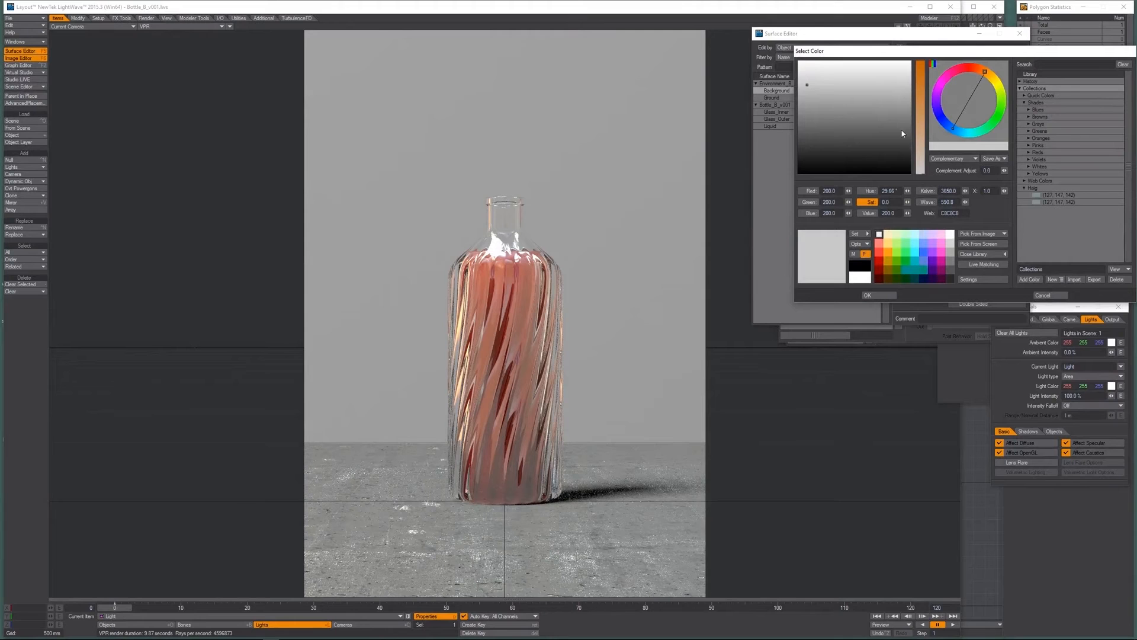
{"action": "mouse_move", "coordinate": [908, 202]}
{"action": "left_mouse_down"}
{"action": "mouse_move", "coordinate": [939, 202]}
{"action": "mouse_move", "coordinate": [902, 191]}
{"action": "left_mouse_up"}
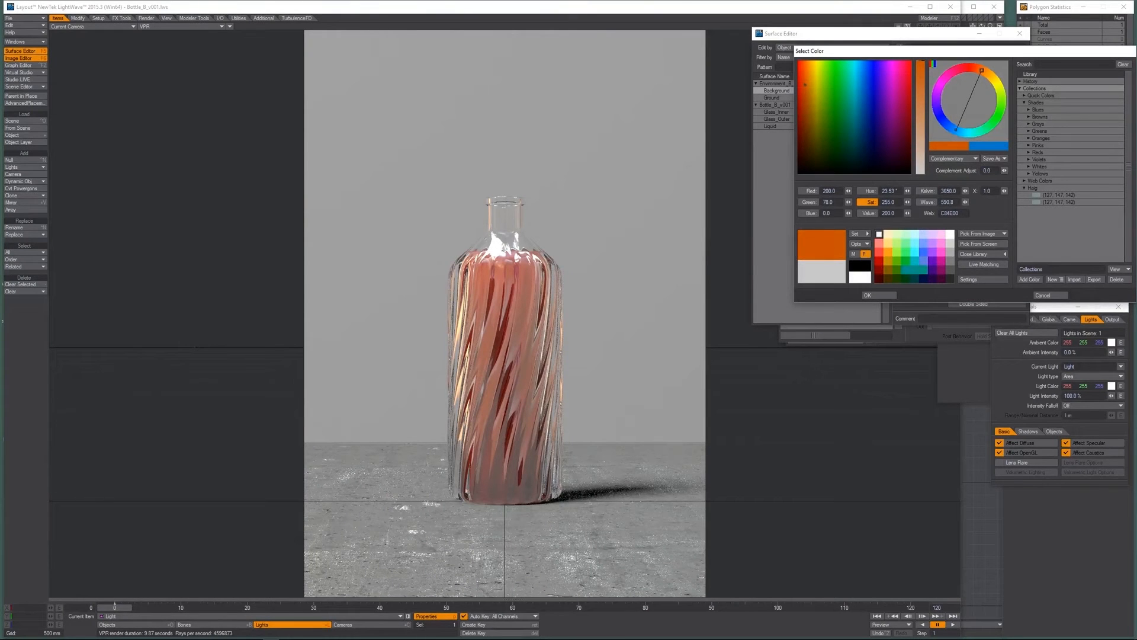
{"action": "left_click", "coordinate": [879, 297]}
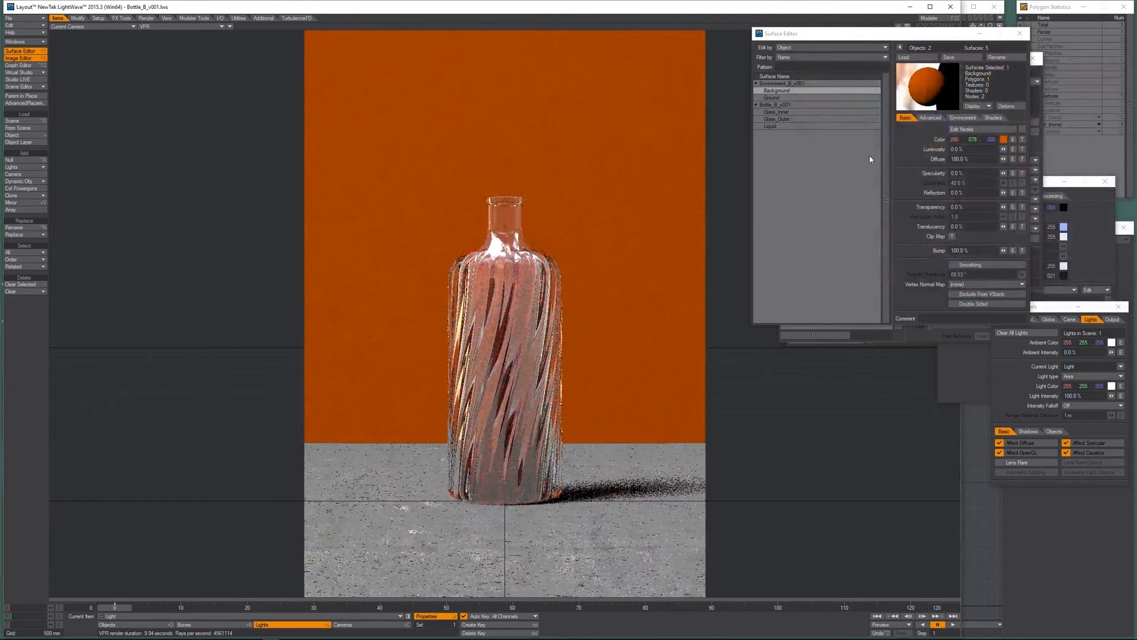
Soften the Background surface's color to RGB 200, 112, 55 and set its translucency to 100%.
{"action": "left_click", "coordinate": [1003, 139]}
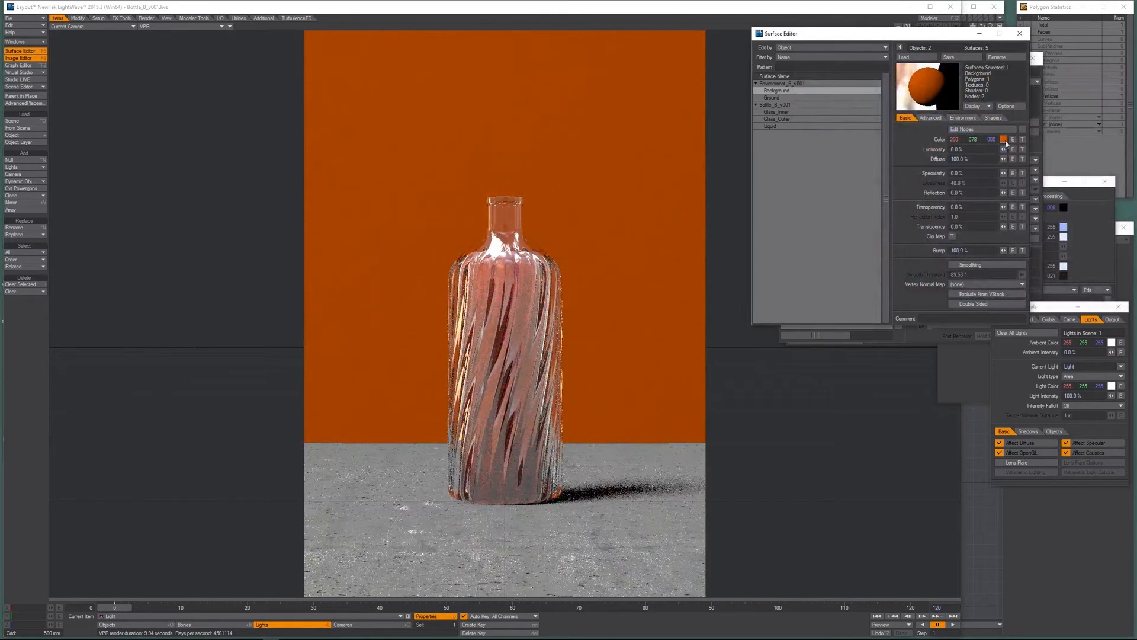
{"action": "left_click", "coordinate": [920, 92]}
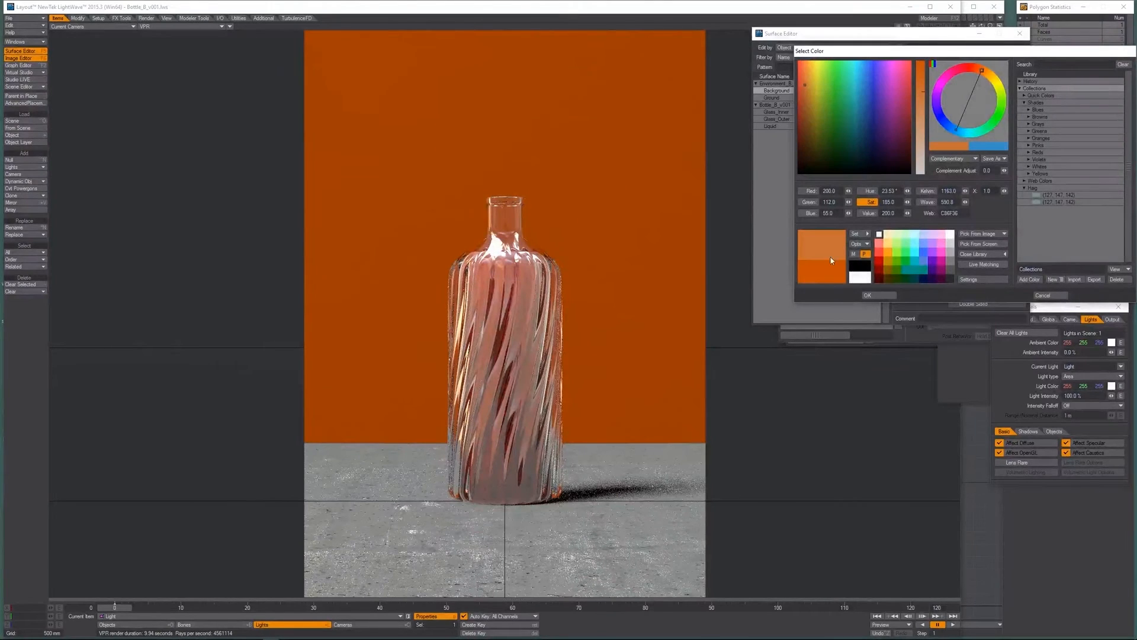
{"action": "left_click", "coordinate": [881, 294]}
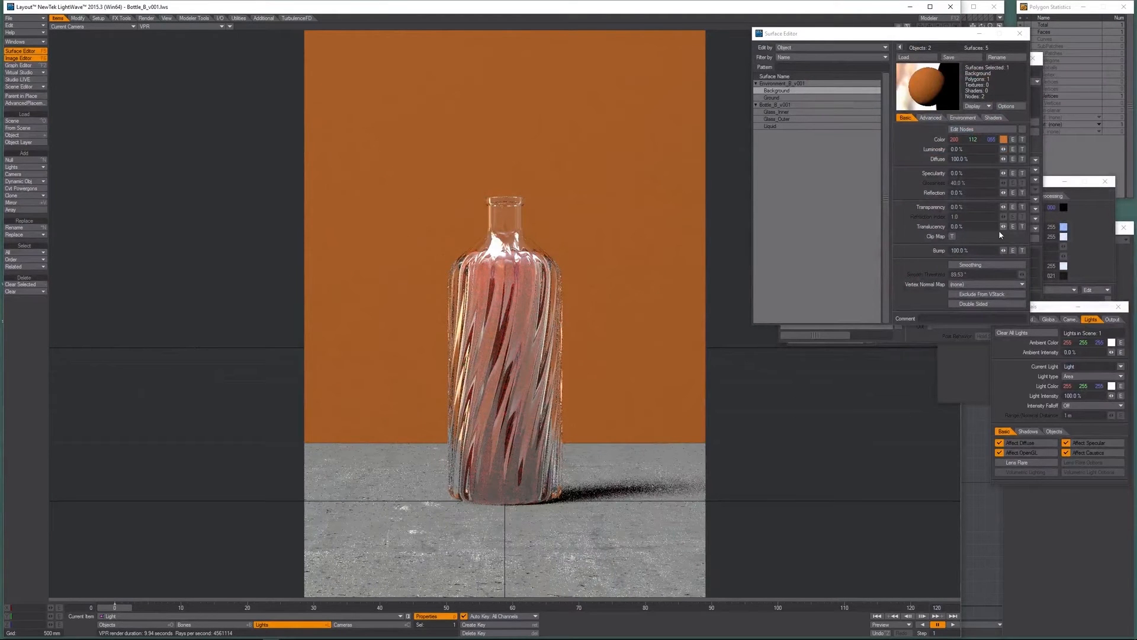
{"action": "left_click_drag", "start_coordinate": [1003, 227], "coordinate": [1028, 235]}
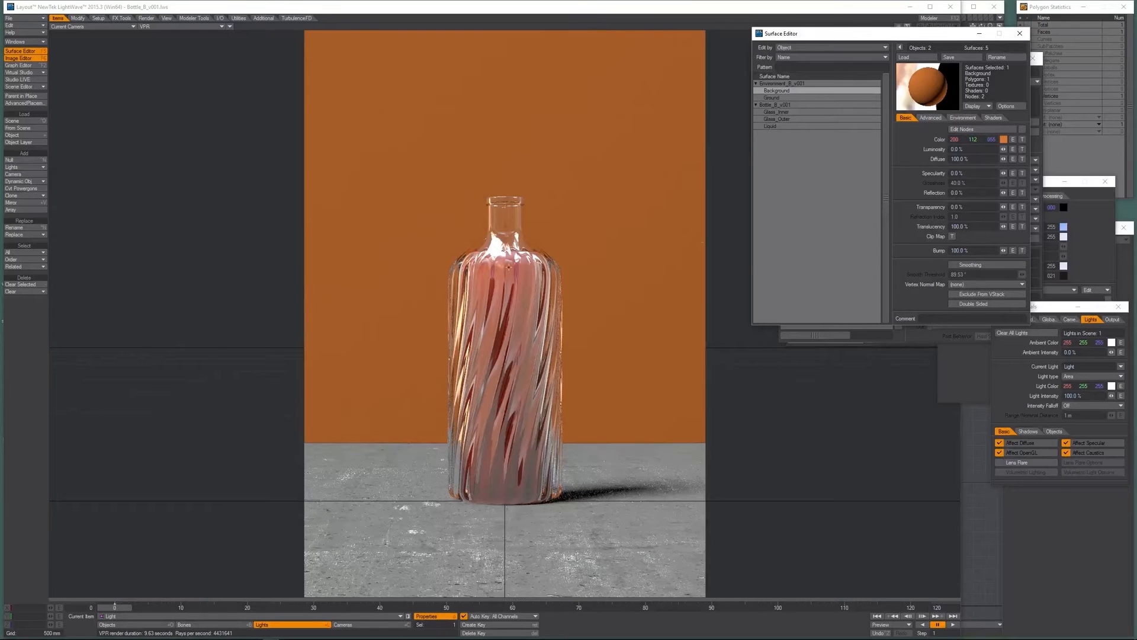
Turn off the VPR preview and add a point light named Backlight to the scene.
{"action": "left_click", "coordinate": [230, 27]}
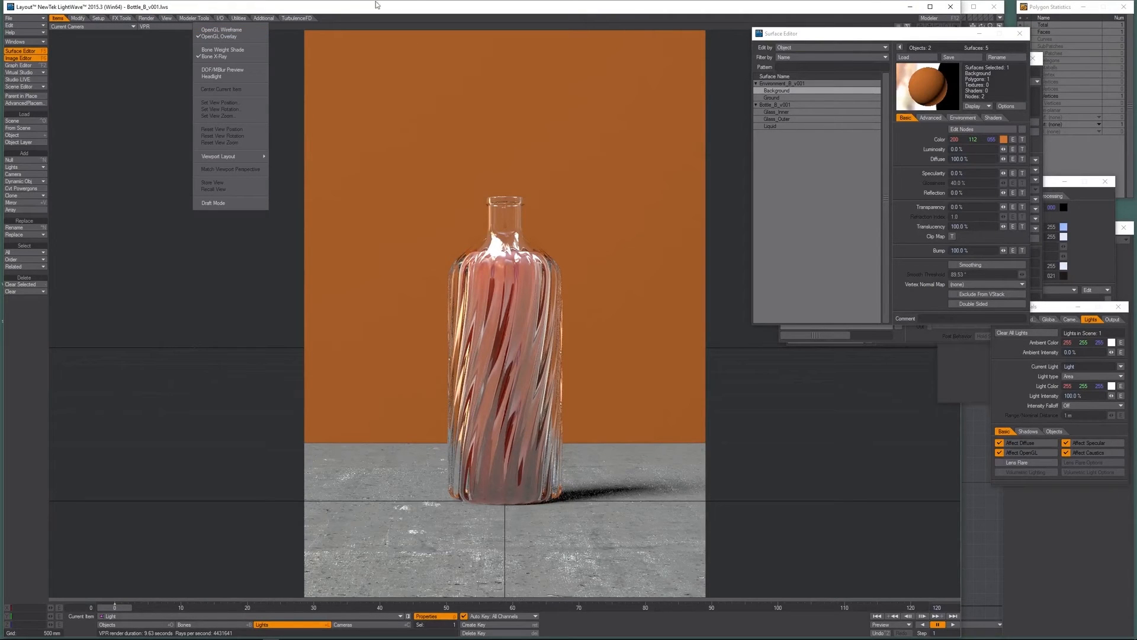
{"action": "left_click", "coordinate": [417, 4]}
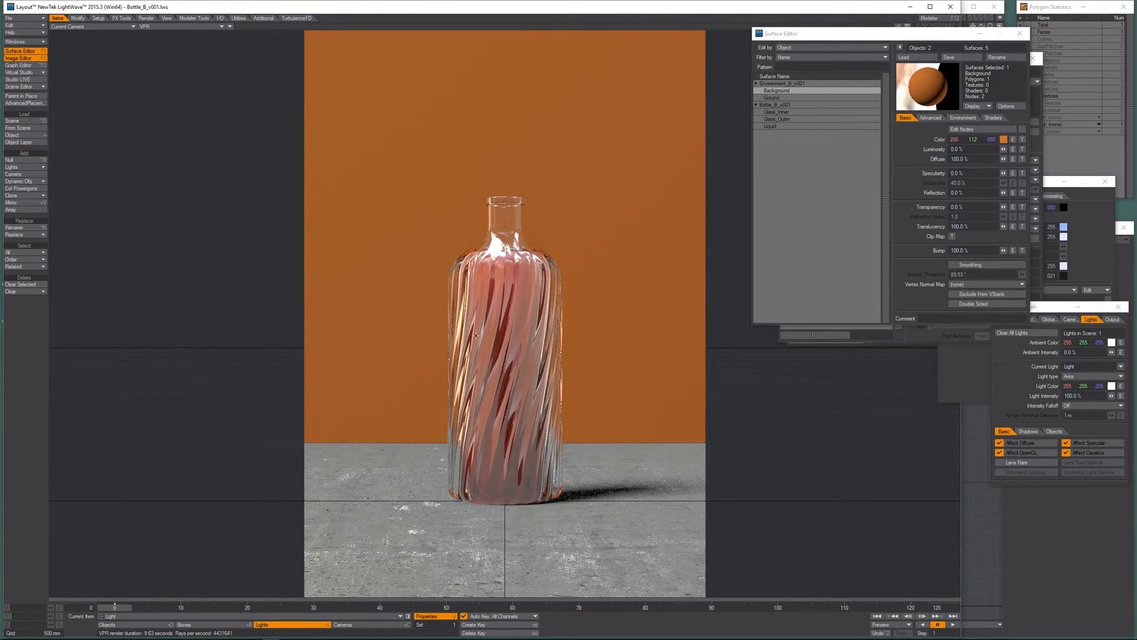
{"action": "key", "text": "ctrl+F9"}
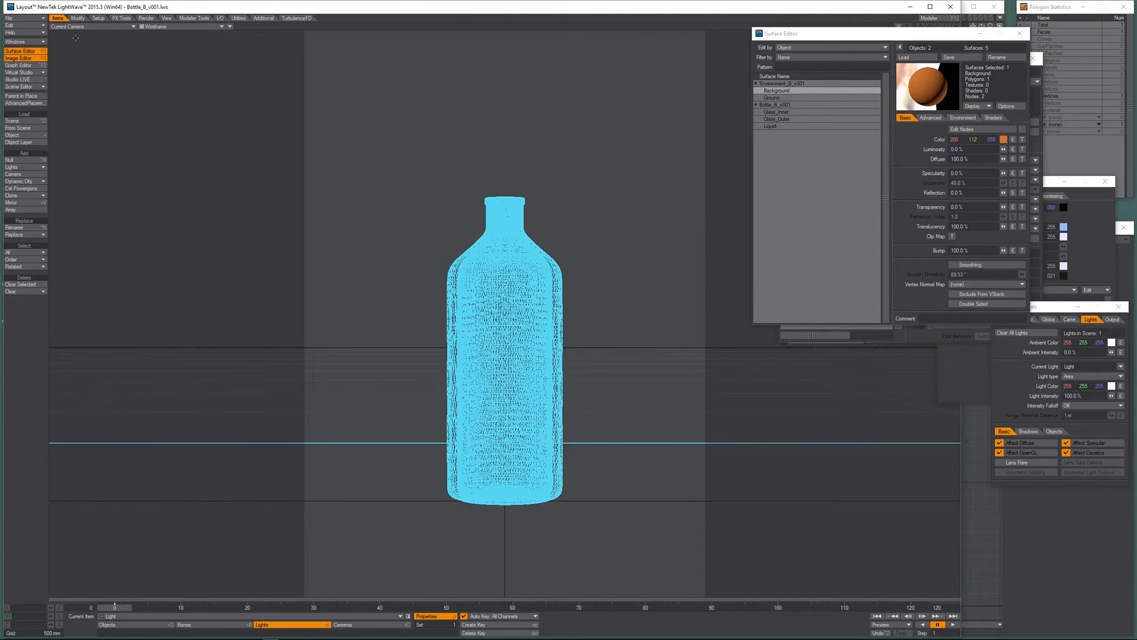
{"action": "left_click", "coordinate": [83, 19]}
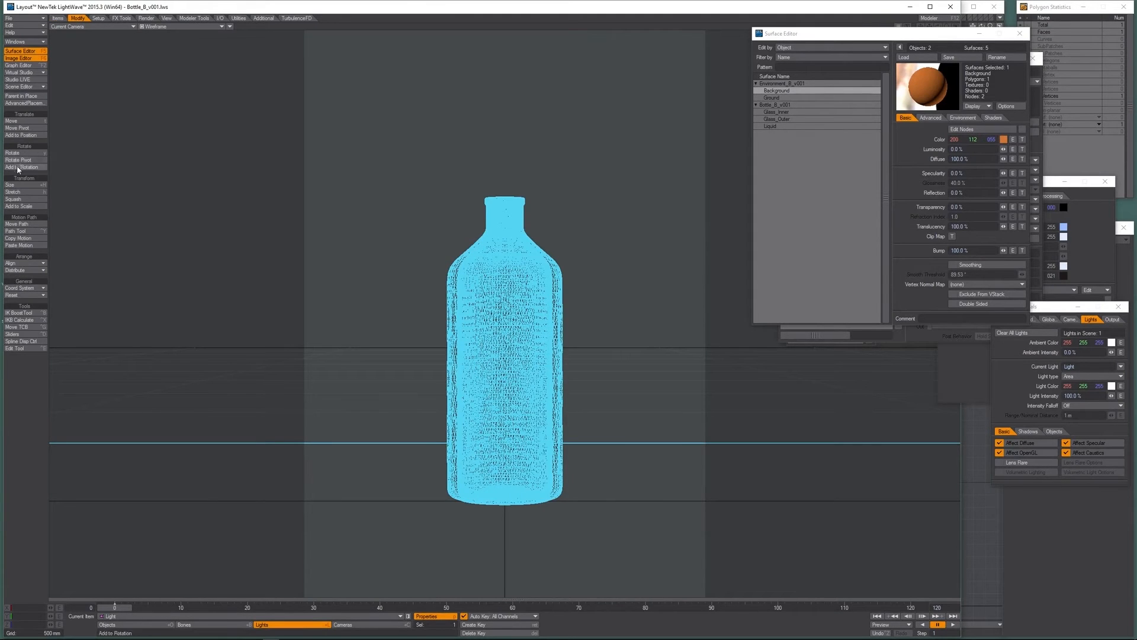
{"action": "left_click", "coordinate": [59, 18]}
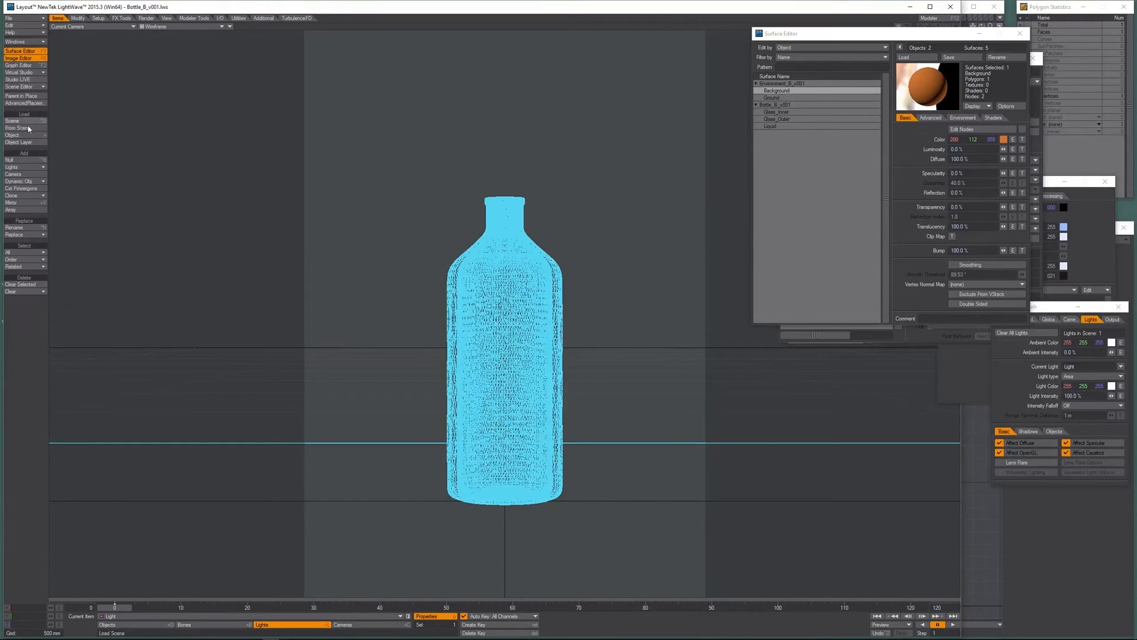
{"action": "left_click", "coordinate": [23, 167]}
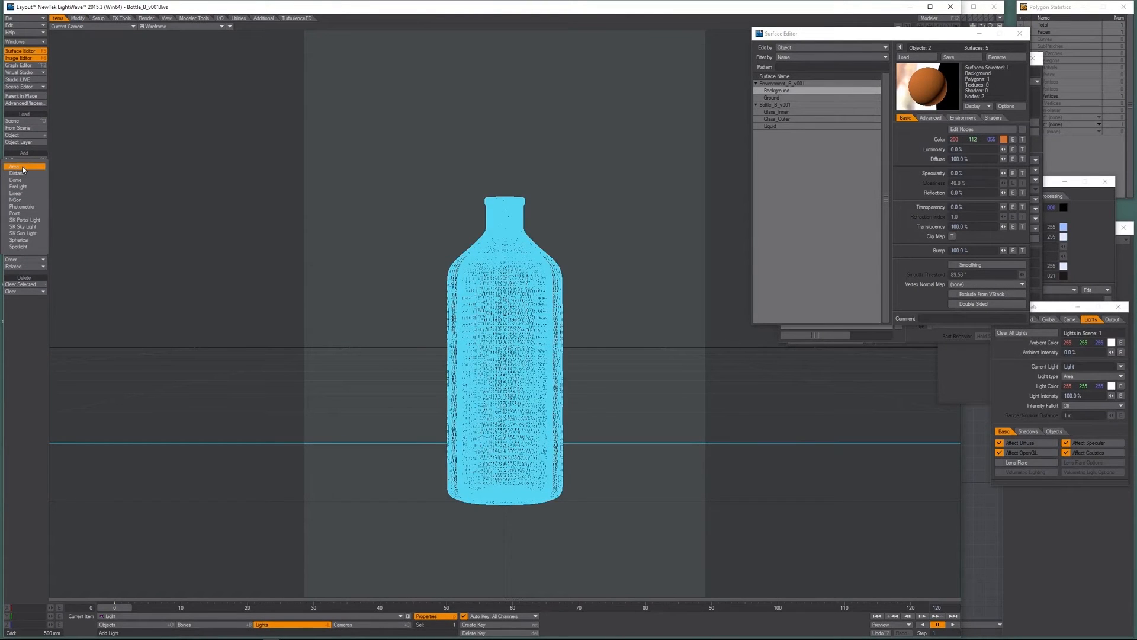
{"action": "left_click", "coordinate": [35, 212]}
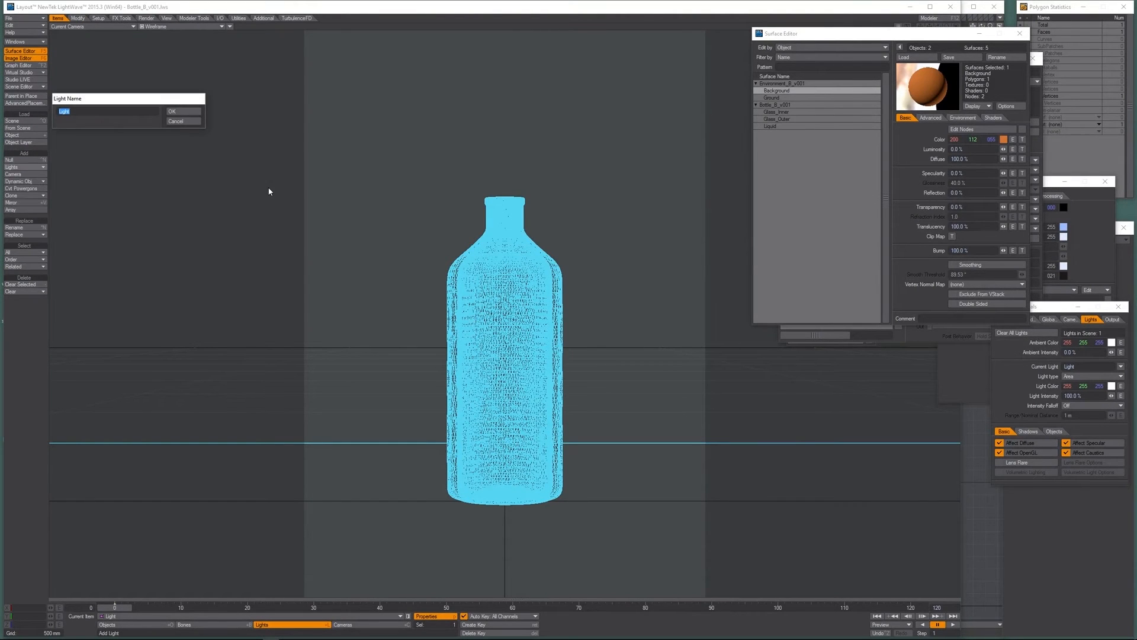
{"action": "type", "text": "b"}
{"action": "key", "text": "Return"}
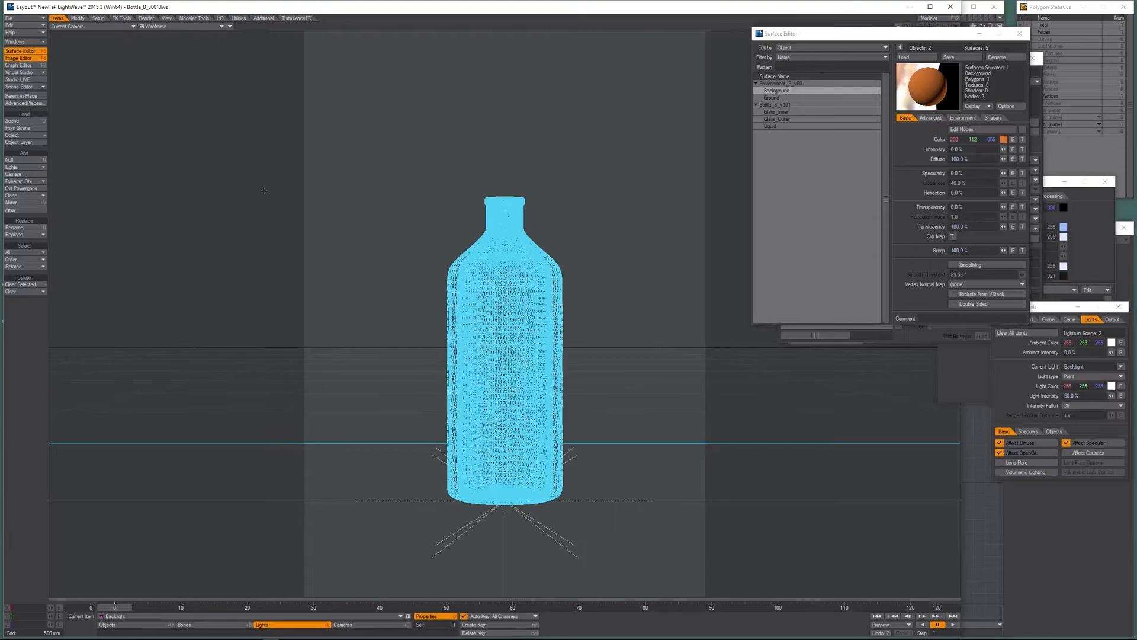
In the top view, move the Backlight behind the background plane to Z about 679 mm.
{"action": "key", "text": "2"}
{"action": "scroll", "coordinate": [422, 376], "scroll_direction": "down", "scroll_amount": 10}
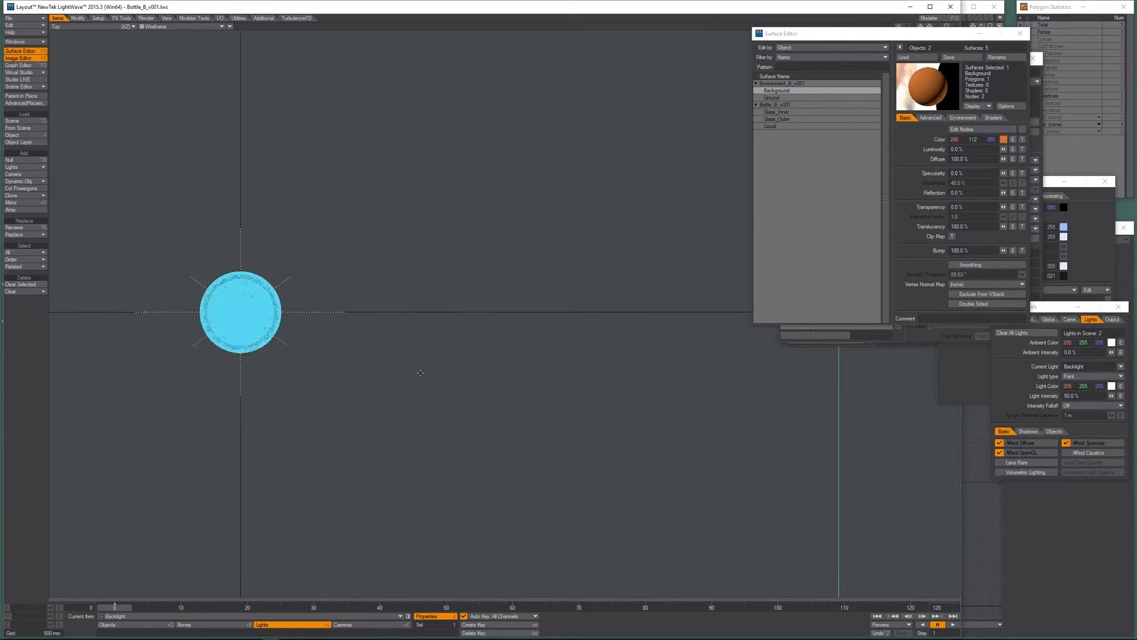
{"action": "key", "text": "t"}
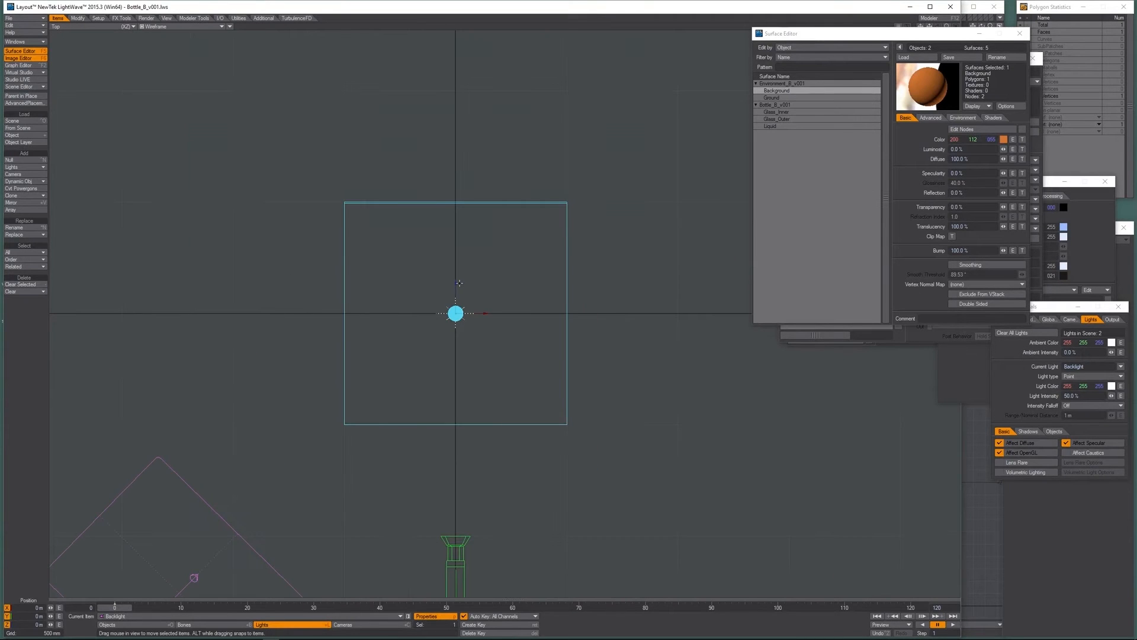
{"action": "left_click_drag", "start_coordinate": [456, 284], "coordinate": [455, 132]}
{"action": "scroll", "coordinate": [458, 286], "scroll_direction": "down", "scroll_amount": 4}
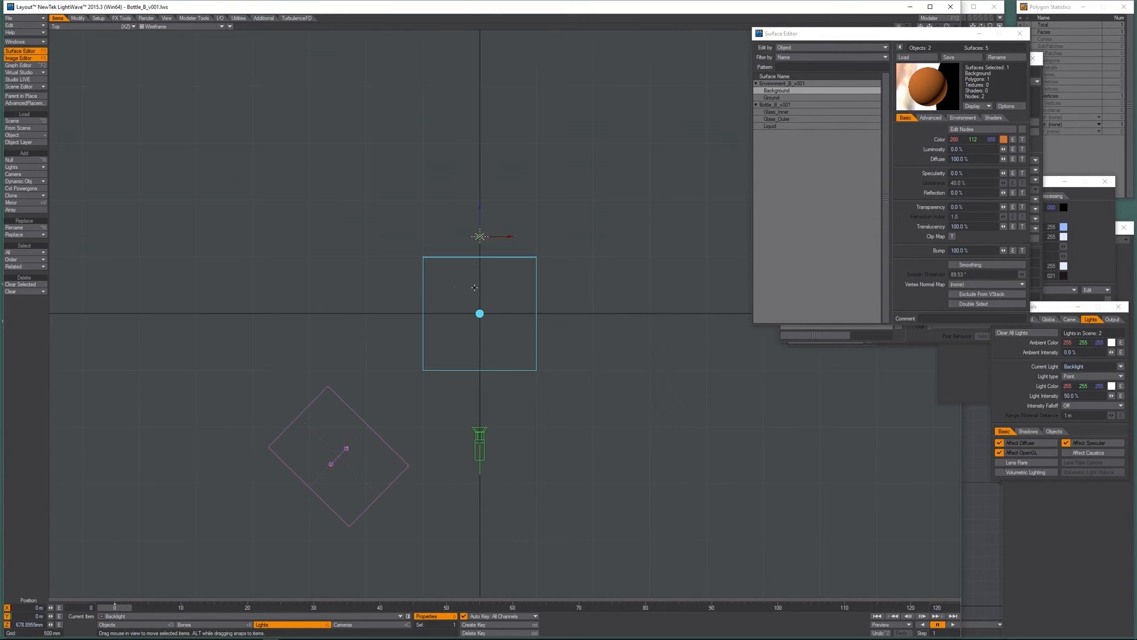
In the perspective view, raise the Backlight to Y about 200 mm behind the background plane.
{"action": "key", "text": "4"}
{"action": "left_click_drag", "start_coordinate": [494, 290], "coordinate": [539, 272], "text": "alt"}
{"action": "left_click_drag", "start_coordinate": [461, 355], "coordinate": [408, 367], "text": "alt"}
{"action": "left_click_drag", "start_coordinate": [551, 369], "coordinate": [552, 316], "text": "alt"}
{"action": "left_click_drag", "start_coordinate": [430, 279], "coordinate": [429, 256]}
{"action": "left_click_drag", "start_coordinate": [521, 257], "coordinate": [554, 310], "text": "alt"}
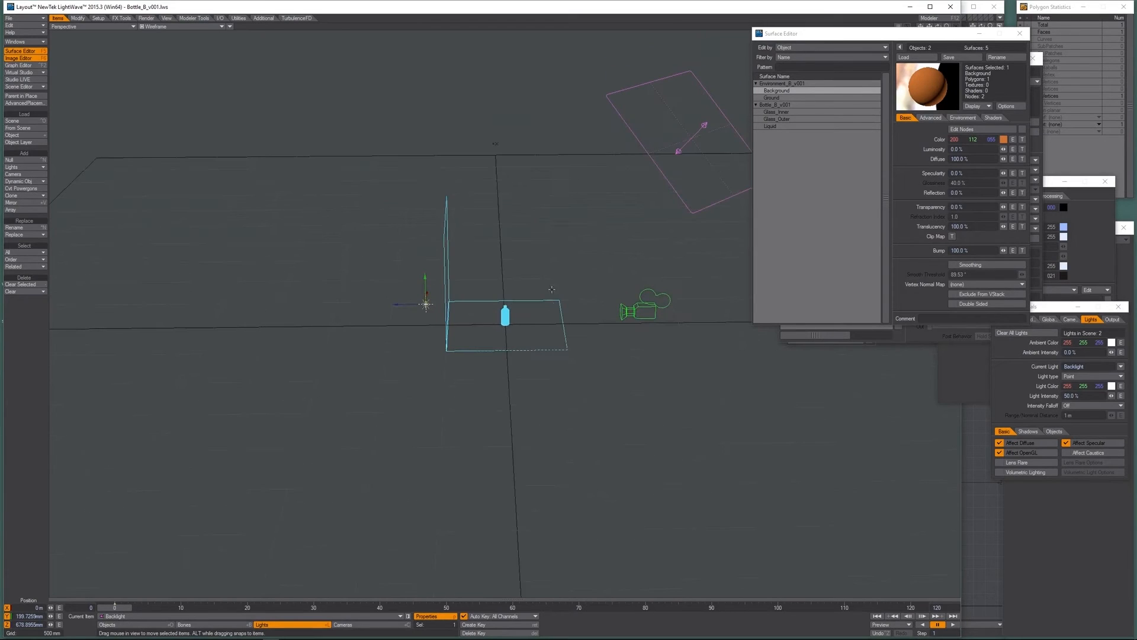
{"action": "scroll", "coordinate": [551, 289], "scroll_direction": "up", "scroll_amount": 5}
{"action": "scroll", "coordinate": [504, 261], "scroll_direction": "down", "scroll_amount": 5}
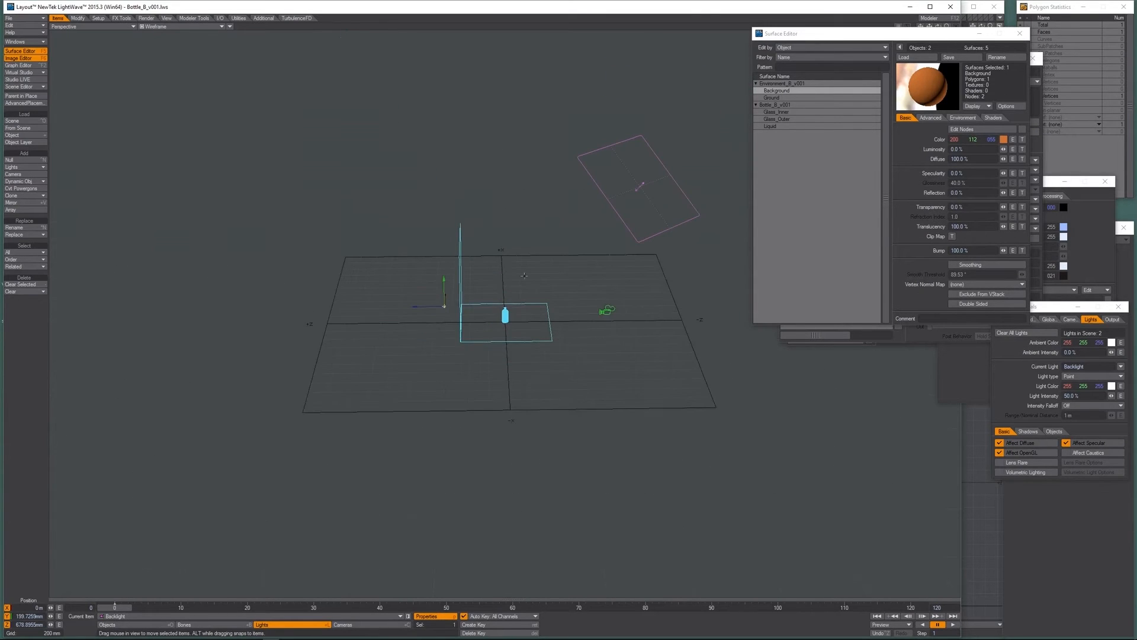
Set the Backlight's intensity falloff to Inv Distance with a nominal distance of 5 m.
{"action": "left_click", "coordinate": [1062, 397]}
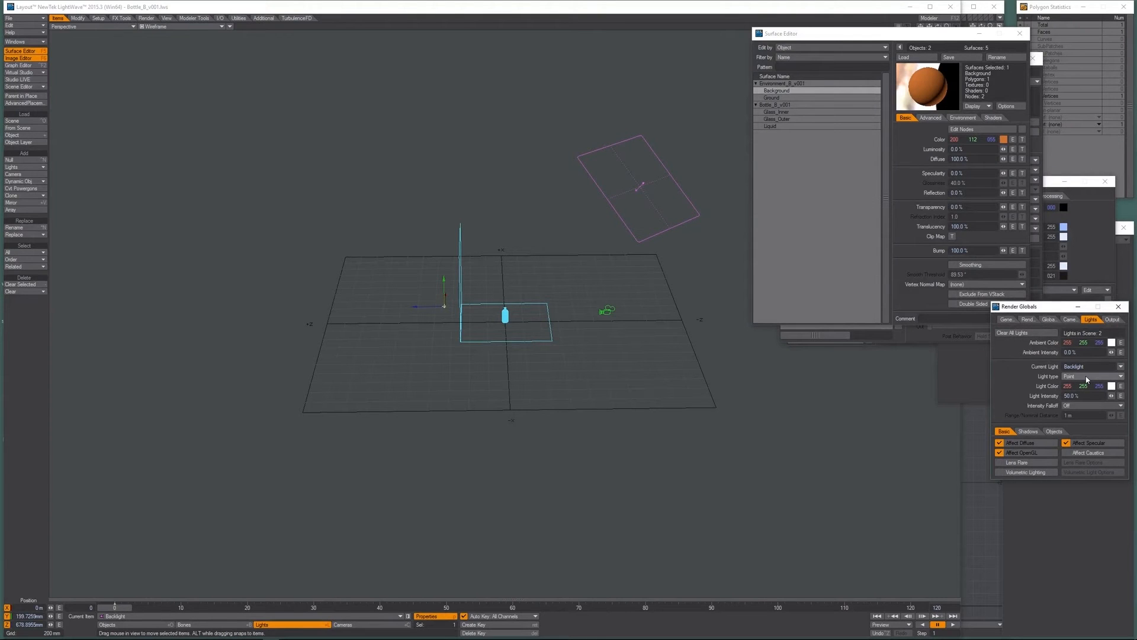
{"action": "left_click", "coordinate": [1081, 406]}
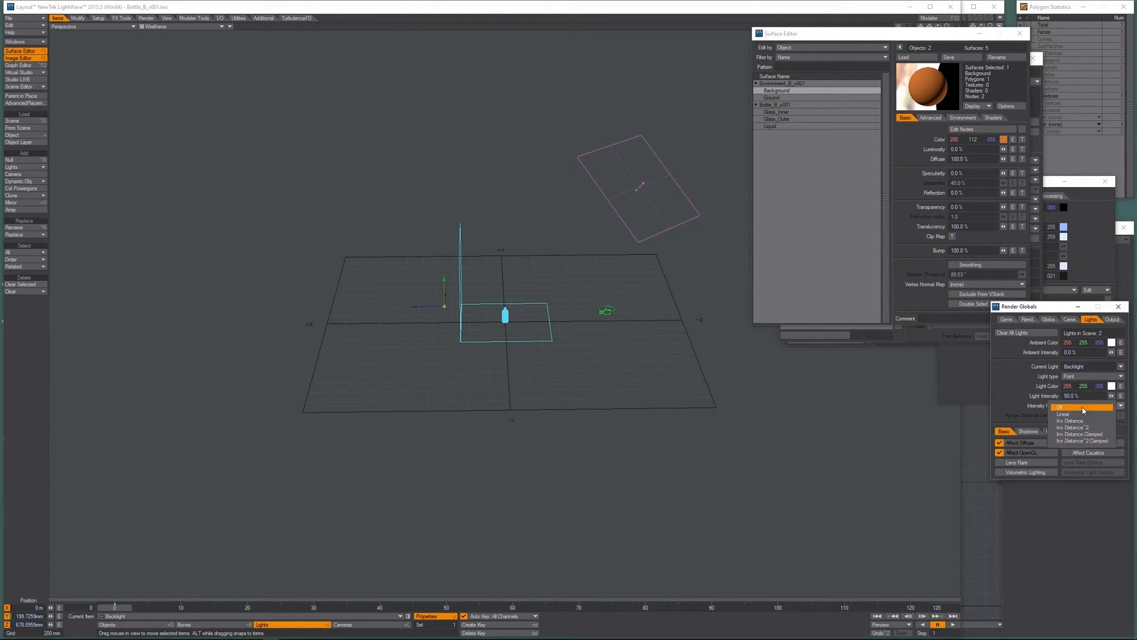
{"action": "left_click", "coordinate": [1089, 421]}
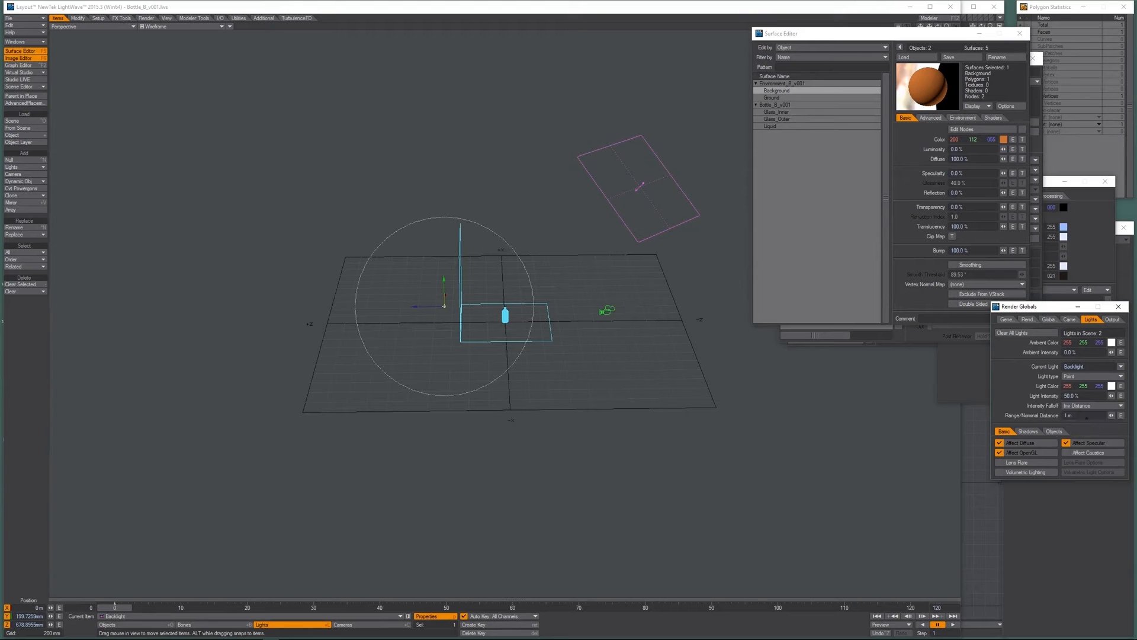
{"action": "left_click", "coordinate": [1086, 417]}
{"action": "type", "text": "5"}
{"action": "key", "text": "Return"}
From the camera view, lower the Backlight to Y about 120 mm and restart the VPR preview.
{"action": "key", "text": "6"}
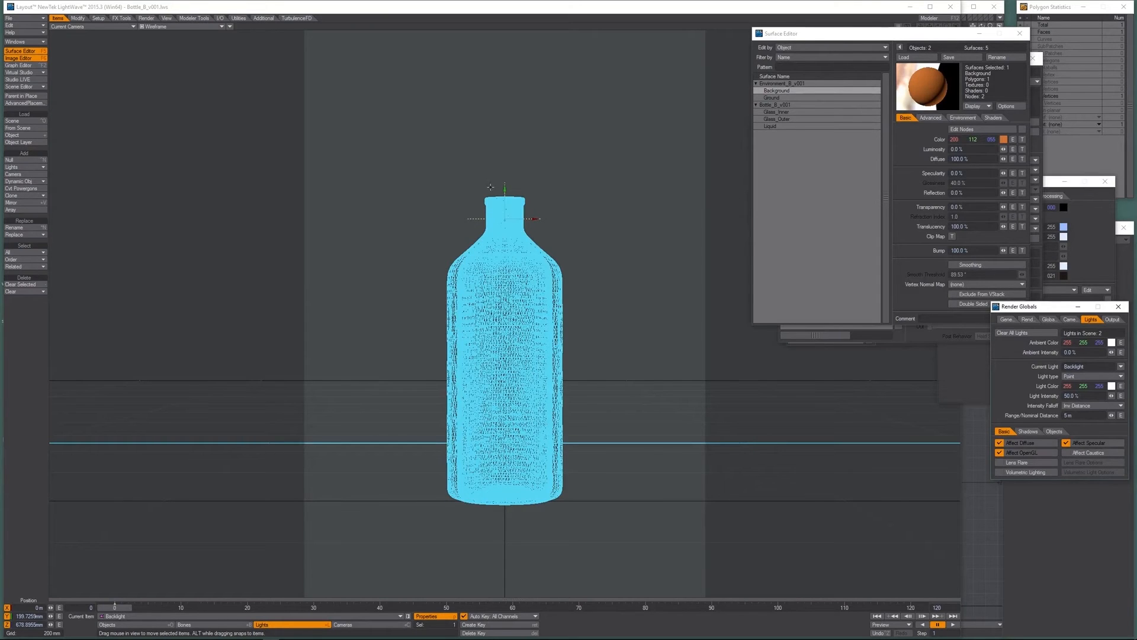
{"action": "left_click_drag", "start_coordinate": [506, 188], "coordinate": [506, 259]}
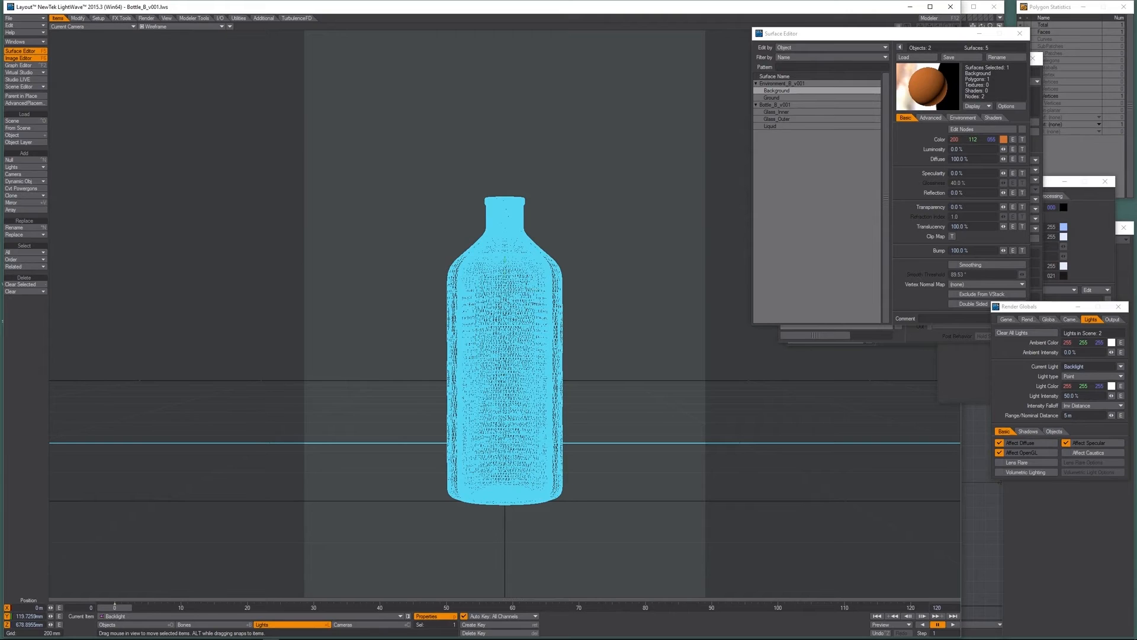
{"action": "key", "text": "ctrl+F9"}
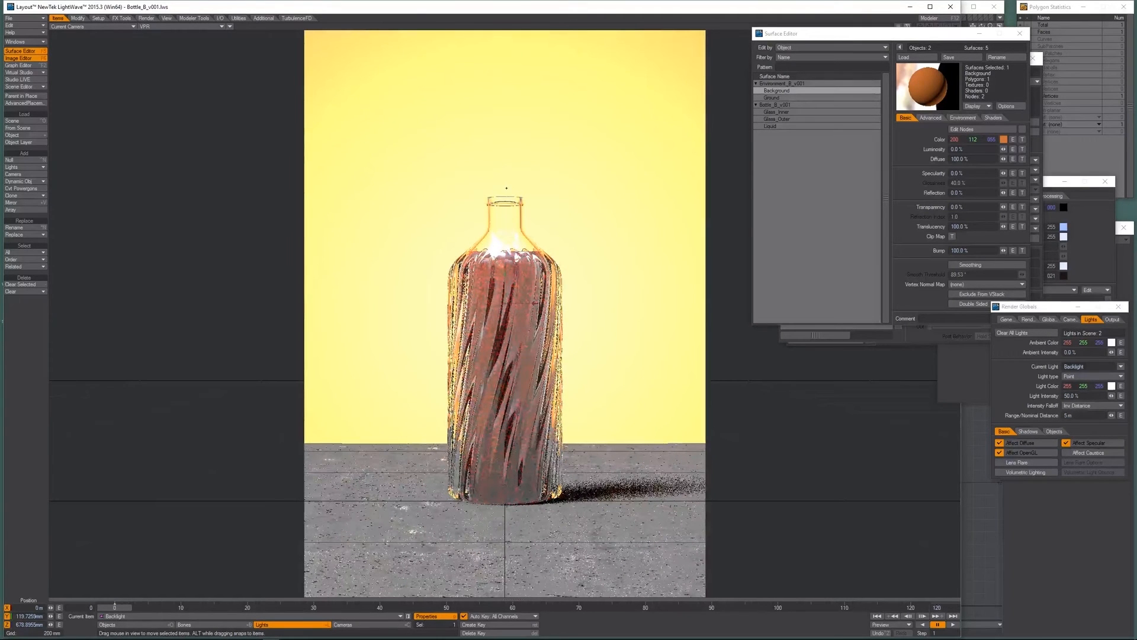
Reduce the Backlight's nominal distance in stages down to 2 m, comparing the glow in the preview.
{"action": "left_click_drag", "start_coordinate": [1077, 416], "coordinate": [1049, 411]}
{"action": "type", "text": "4"}
{"action": "key", "text": "Return"}
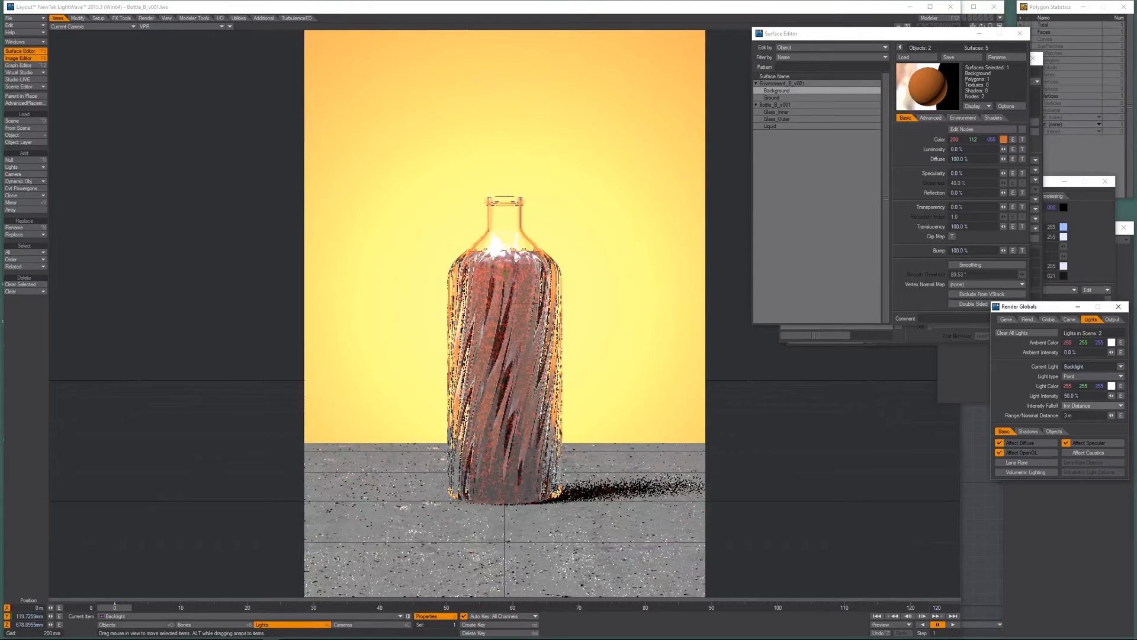
{"action": "type", "text": "2"}
{"action": "key", "text": "Return"}
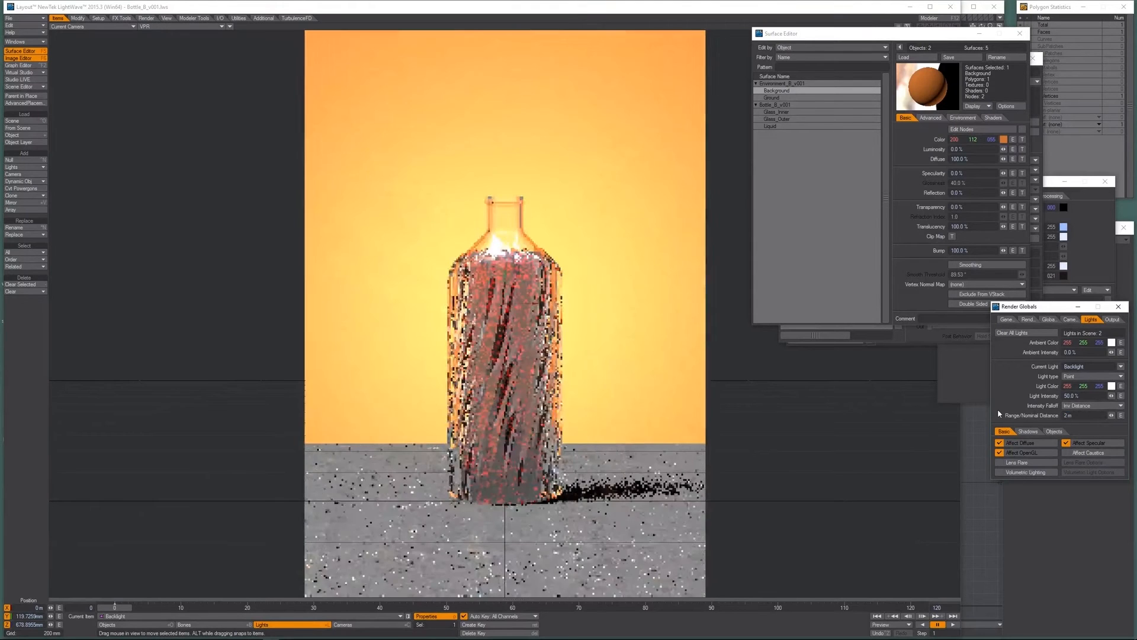
Lower the Backlight to Y about 26 mm and reduce the green component of its light color to 219.
{"action": "left_click_drag", "start_coordinate": [502, 273], "coordinate": [504, 372]}
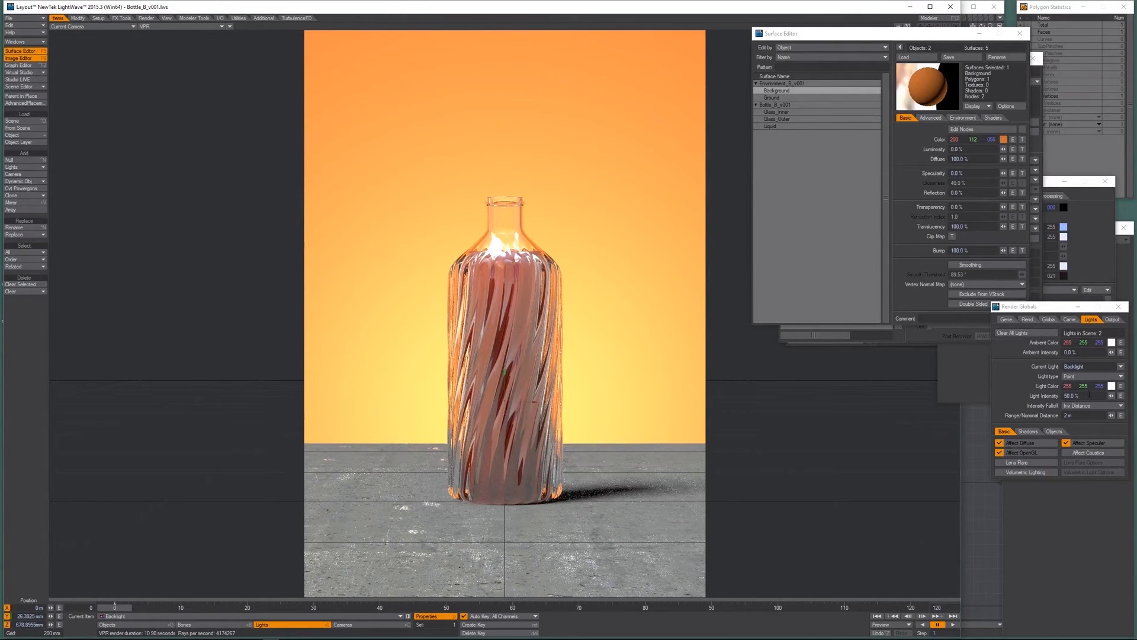
{"action": "left_click_drag", "start_coordinate": [1085, 388], "coordinate": [1083, 389]}
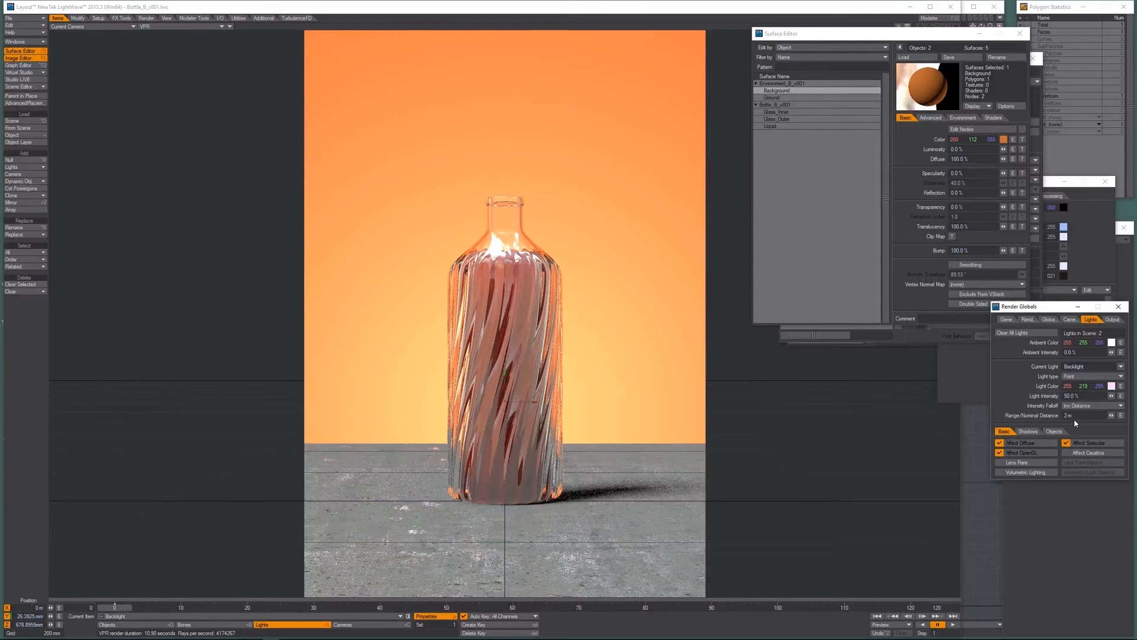
Set the Backlight's nominal distance to 1 m and its intensity falloff to Inv Distance^2.
{"action": "left_click_drag", "start_coordinate": [1079, 415], "coordinate": [1062, 416]}
{"action": "type", "text": "1"}
{"action": "key", "text": "Return"}
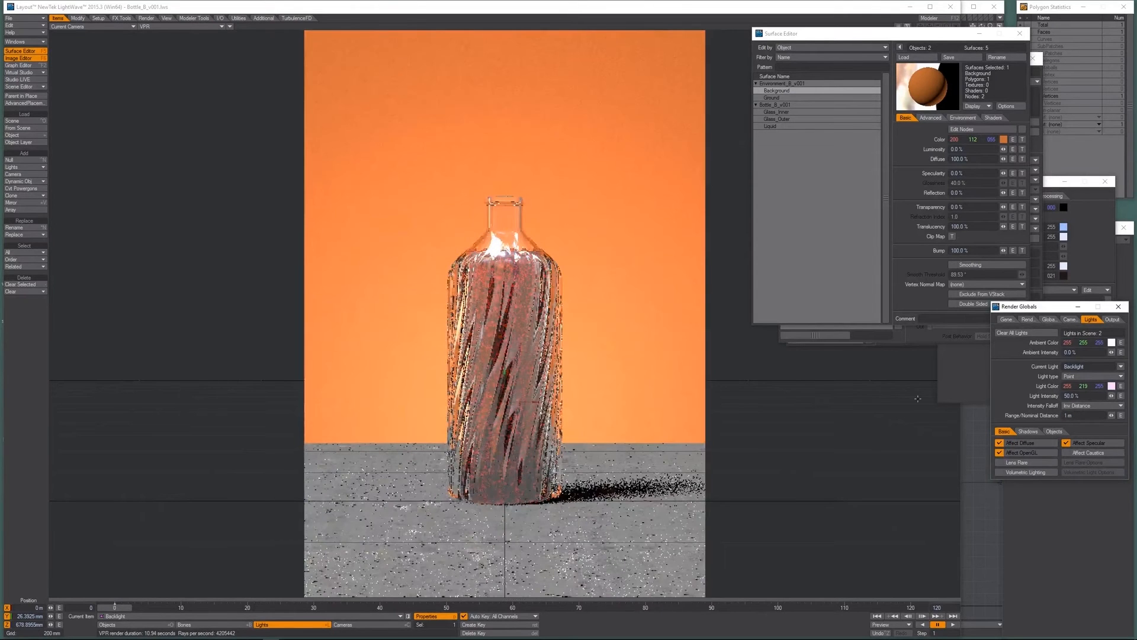
{"action": "left_click", "coordinate": [1089, 405]}
{"action": "left_click", "coordinate": [1091, 413]}
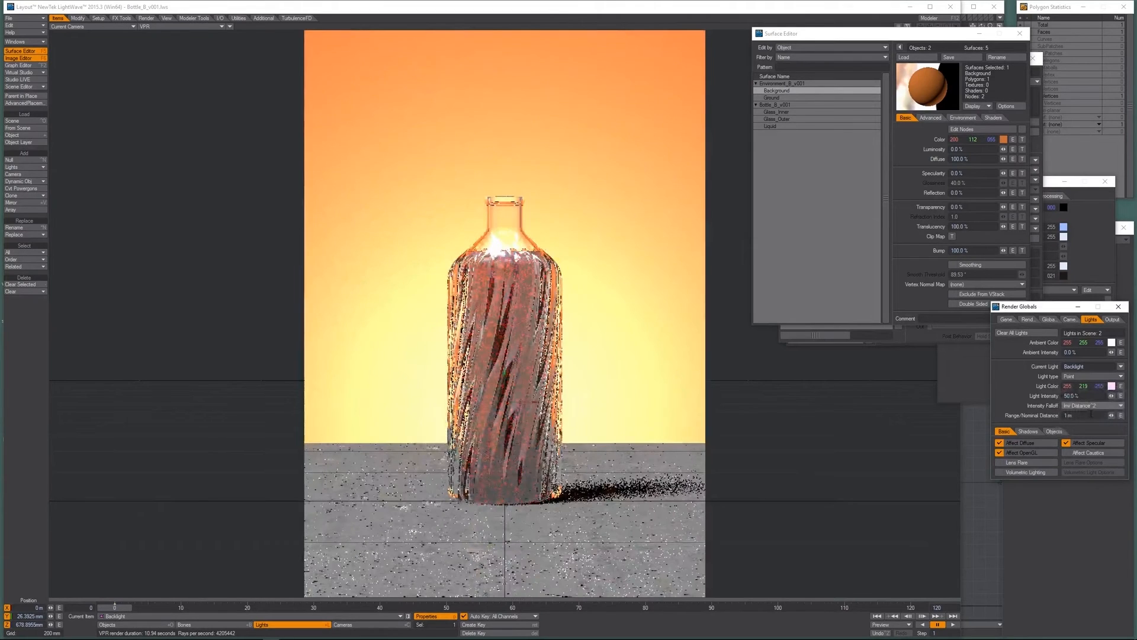
Try a nominal distance of 500 mm for the Backlight, and settle on 750 mm.
{"action": "left_click", "coordinate": [1070, 416]}
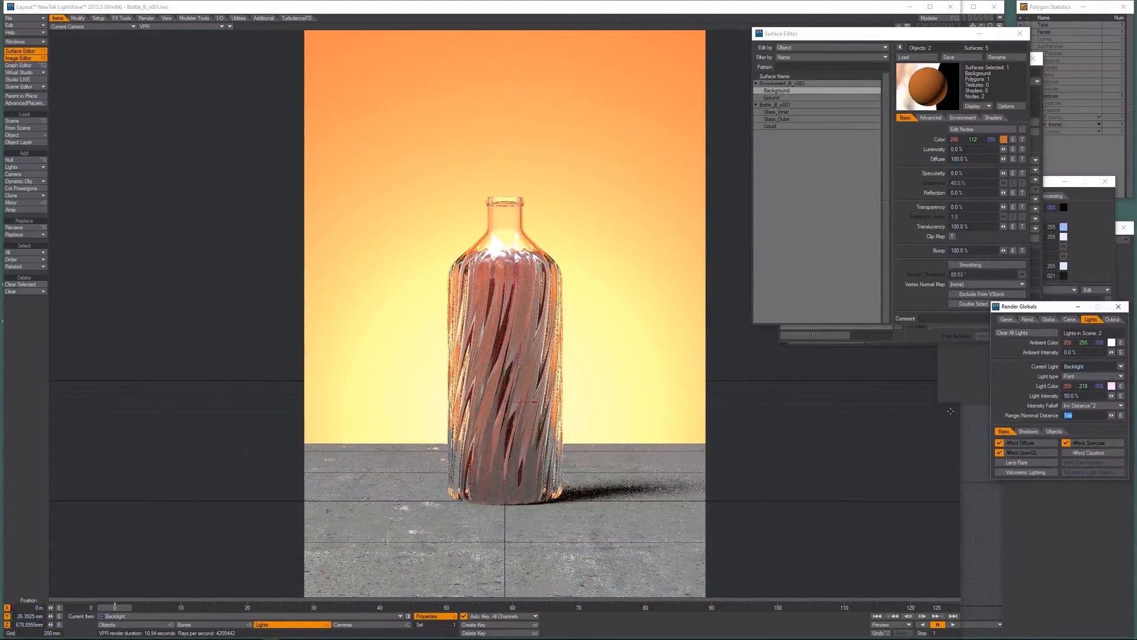
{"action": "type", "text": "500mm"}
{"action": "key", "text": "Return"}
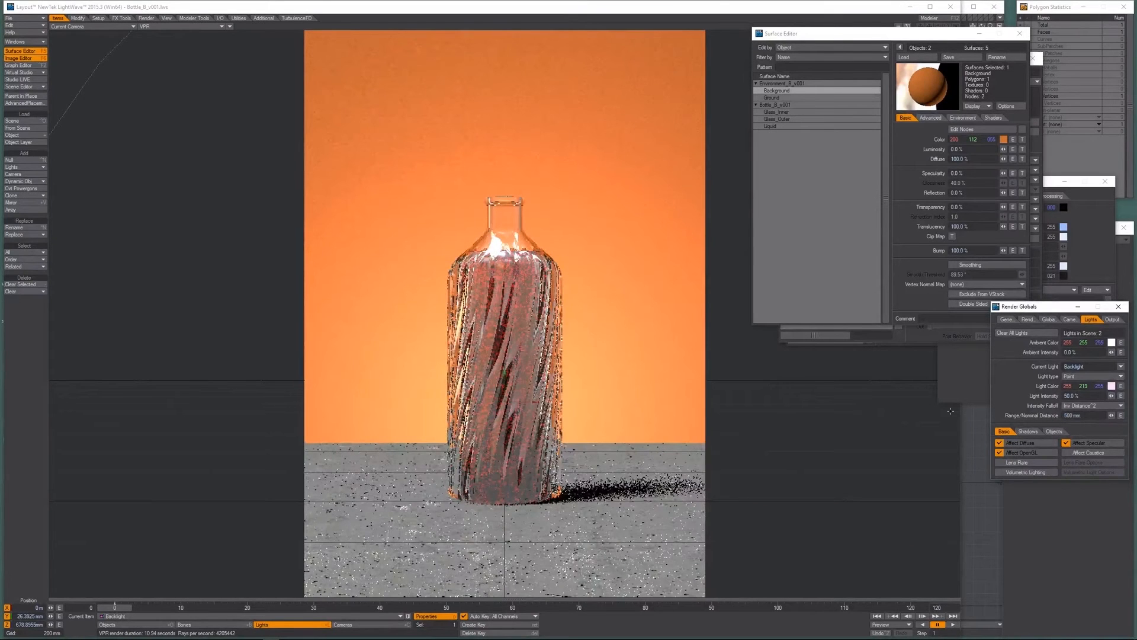
{"action": "left_click", "coordinate": [1074, 415]}
{"action": "type", "text": "750mm"}
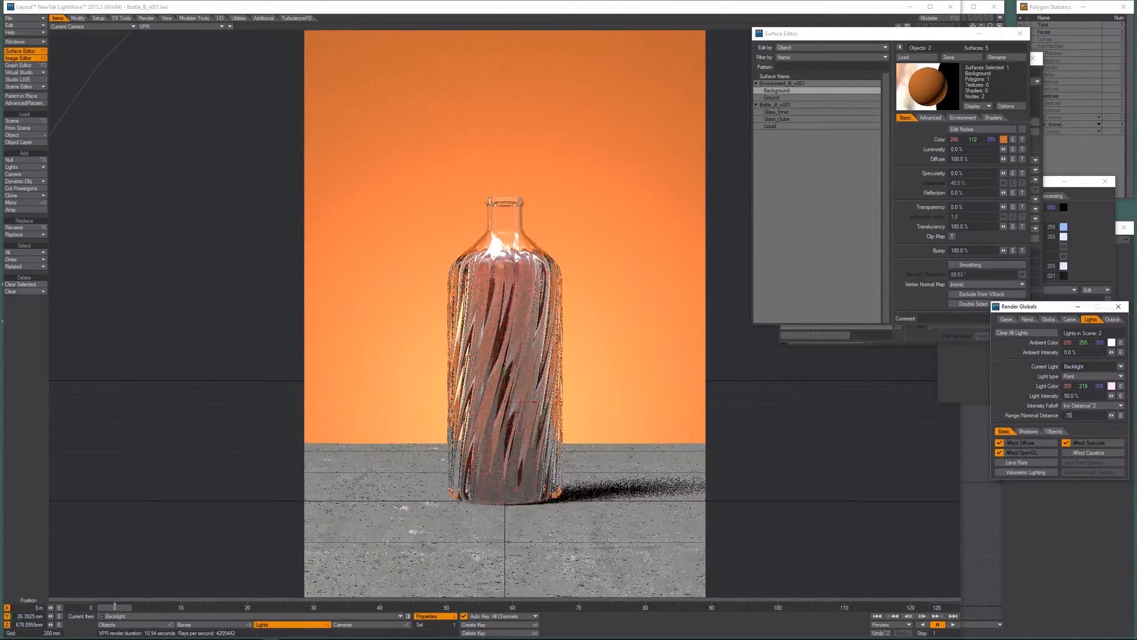
{"action": "key", "text": "Return"}
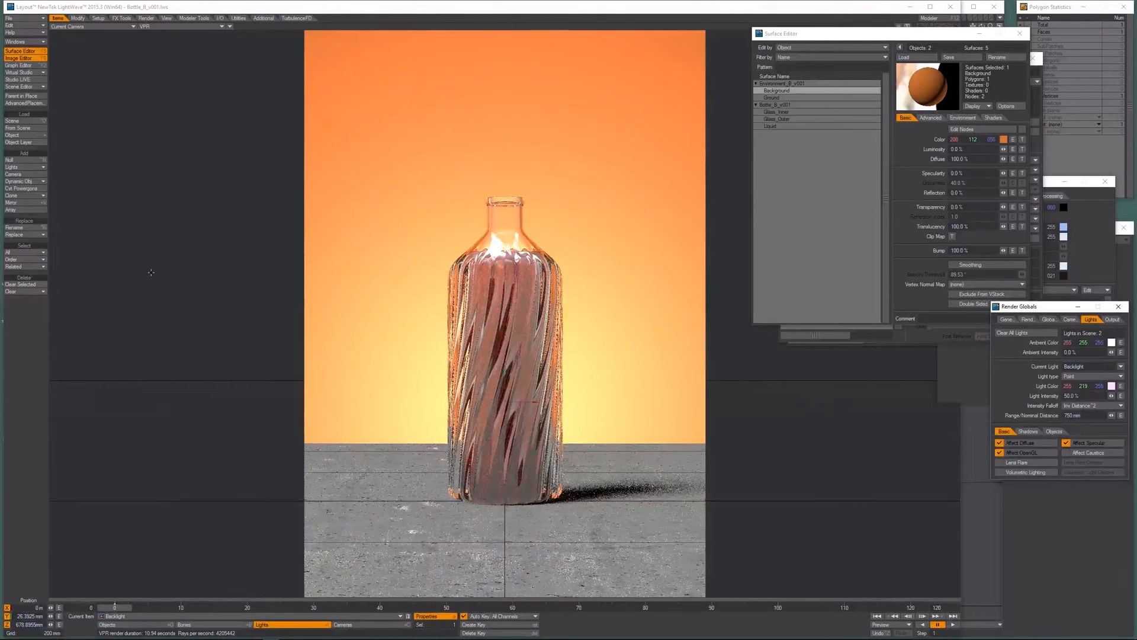
Examine the Backlight's glow on the background from an orbited perspective view and return to the camera view.
{"action": "left_click", "coordinate": [29, 325]}
{"action": "key", "text": "4"}
{"action": "left_click_drag", "start_coordinate": [297, 332], "coordinate": [652, 320], "text": "alt"}
{"action": "scroll", "coordinate": [474, 320], "scroll_direction": "up", "scroll_amount": 5}
{"action": "left_click_drag", "start_coordinate": [474, 320], "coordinate": [545, 356], "text": "alt"}
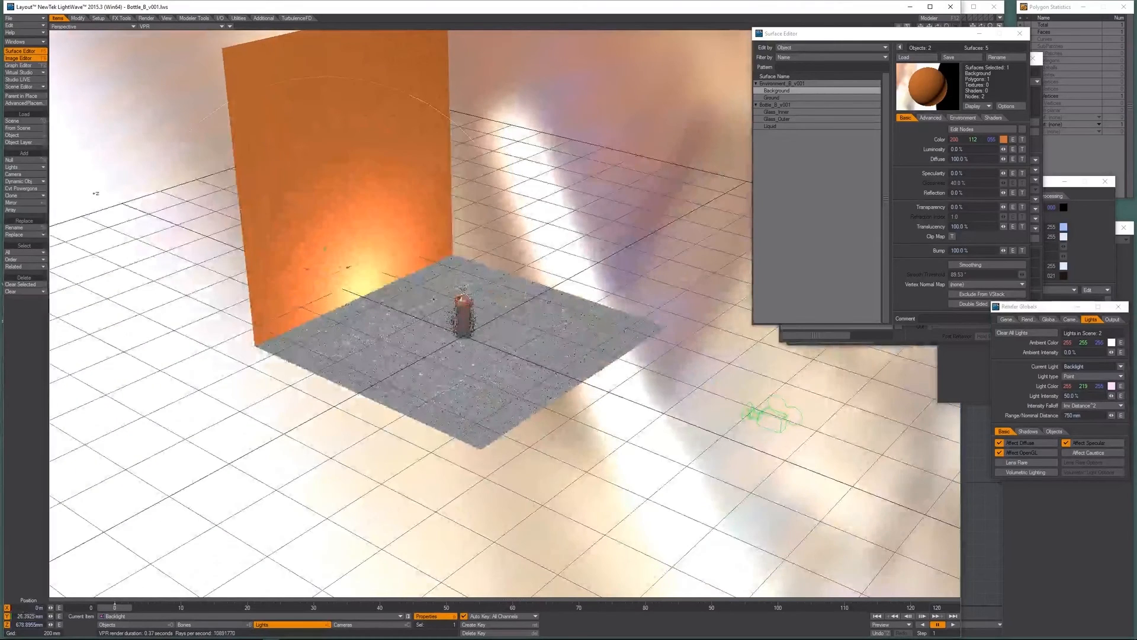
{"action": "key", "text": "6"}
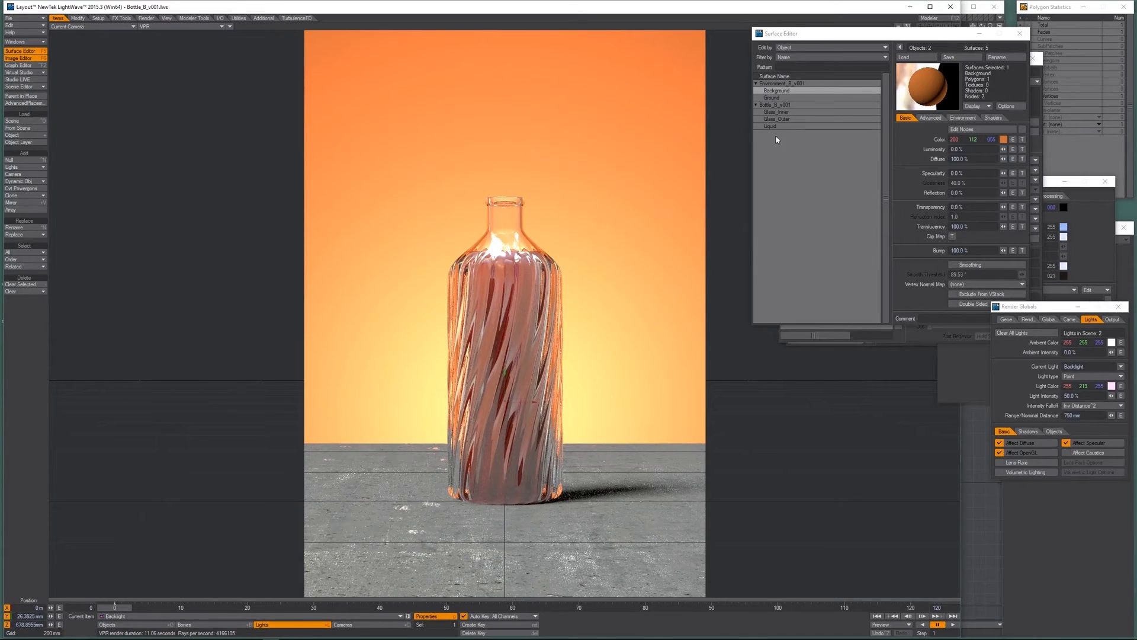
In the Ground surface's node network, add a constant Color node and connect it to the concrete color image's Bg Color.
{"action": "left_click", "coordinate": [780, 98]}
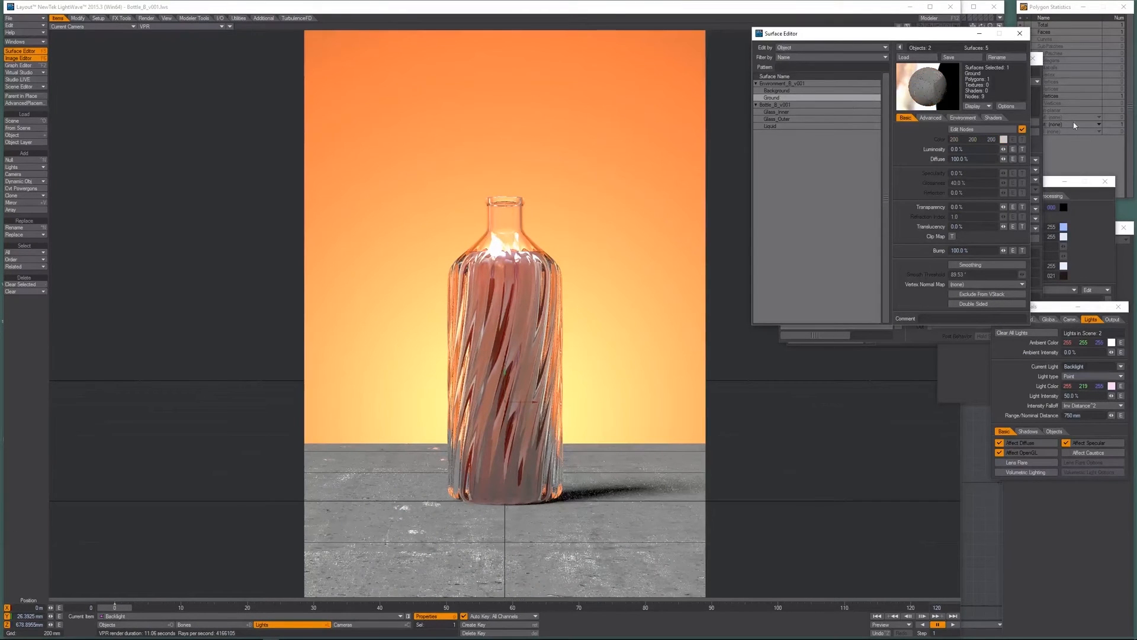
{"action": "left_click", "coordinate": [979, 130]}
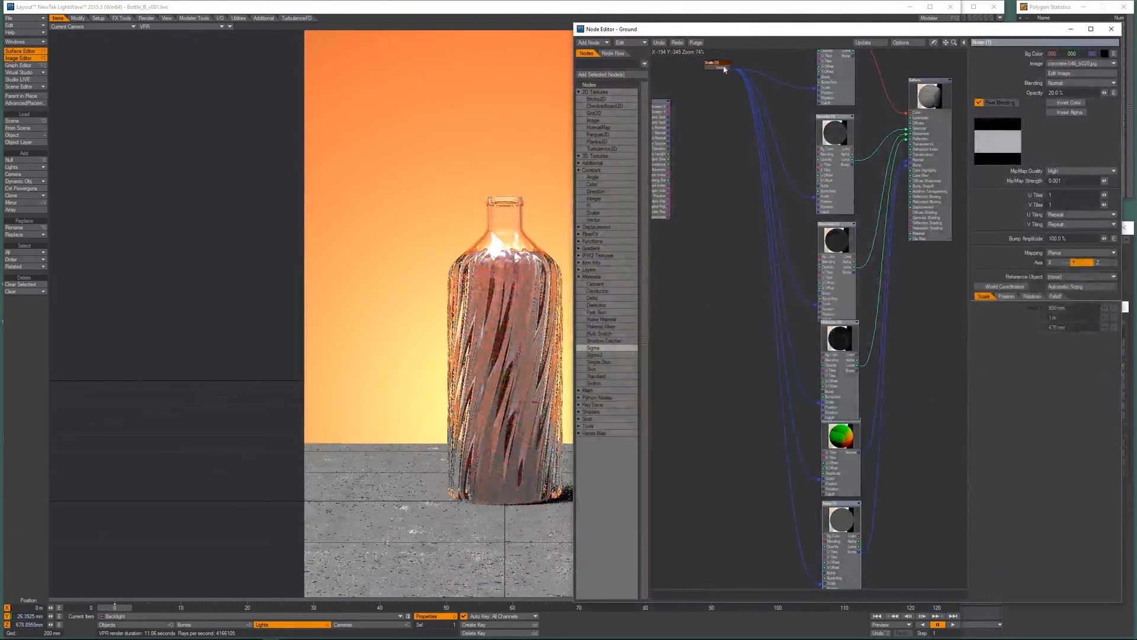
{"action": "left_click_drag", "start_coordinate": [723, 65], "coordinate": [711, 203]}
{"action": "middle_click_drag", "start_coordinate": [830, 179], "coordinate": [833, 319]}
{"action": "left_click_drag", "start_coordinate": [840, 176], "coordinate": [838, 170]}
{"action": "double_click", "coordinate": [600, 184]}
{"action": "left_click_drag", "start_coordinate": [819, 329], "coordinate": [710, 117]}
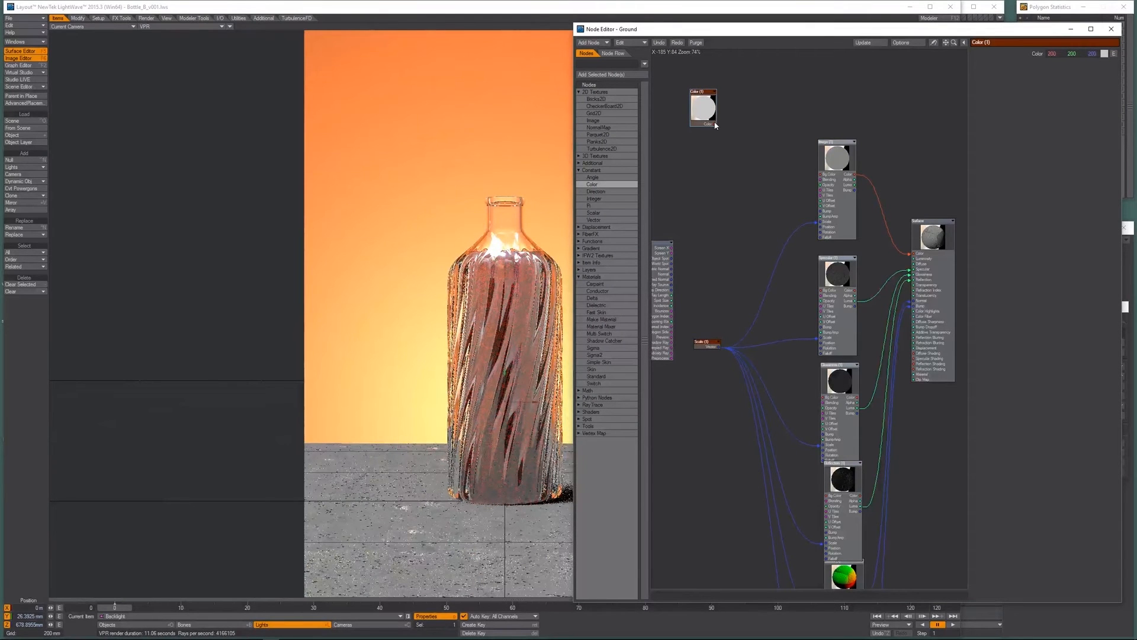
{"action": "left_click_drag", "start_coordinate": [715, 126], "coordinate": [820, 174]}
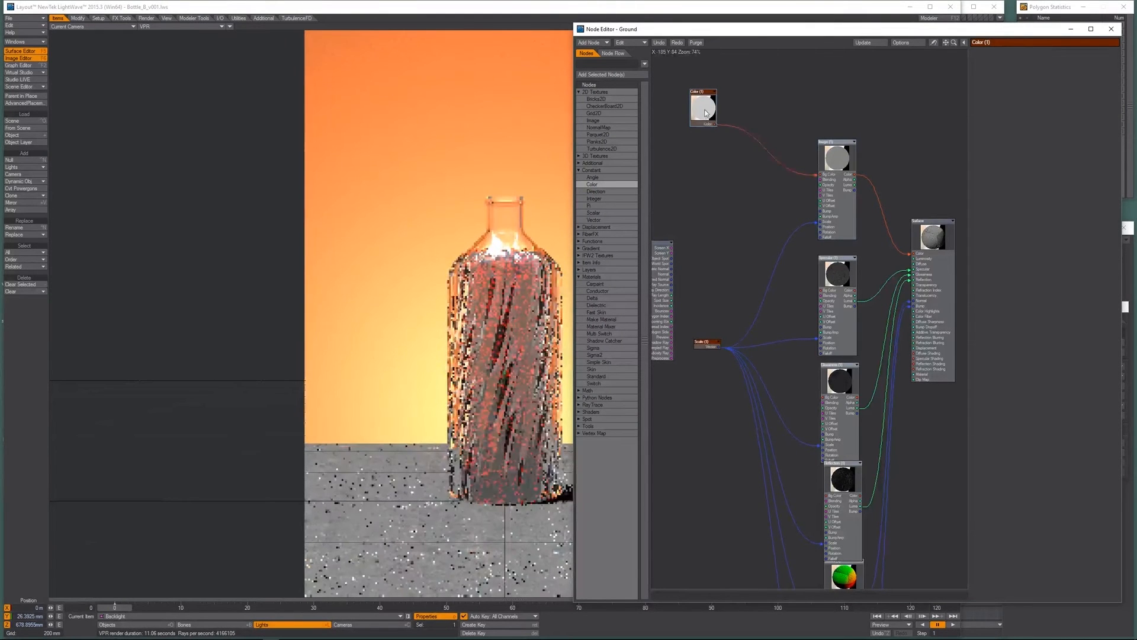
Give the constant Color node a deep red color and place it beside the concrete color image node.
{"action": "left_click_drag", "start_coordinate": [703, 107], "coordinate": [712, 161]}
{"action": "mouse_move", "coordinate": [1070, 55]}
{"action": "left_mouse_down"}
{"action": "mouse_move", "coordinate": [1055, 54]}
{"action": "mouse_move", "coordinate": [1092, 54]}
{"action": "mouse_move", "coordinate": [1057, 54]}
{"action": "left_mouse_up"}
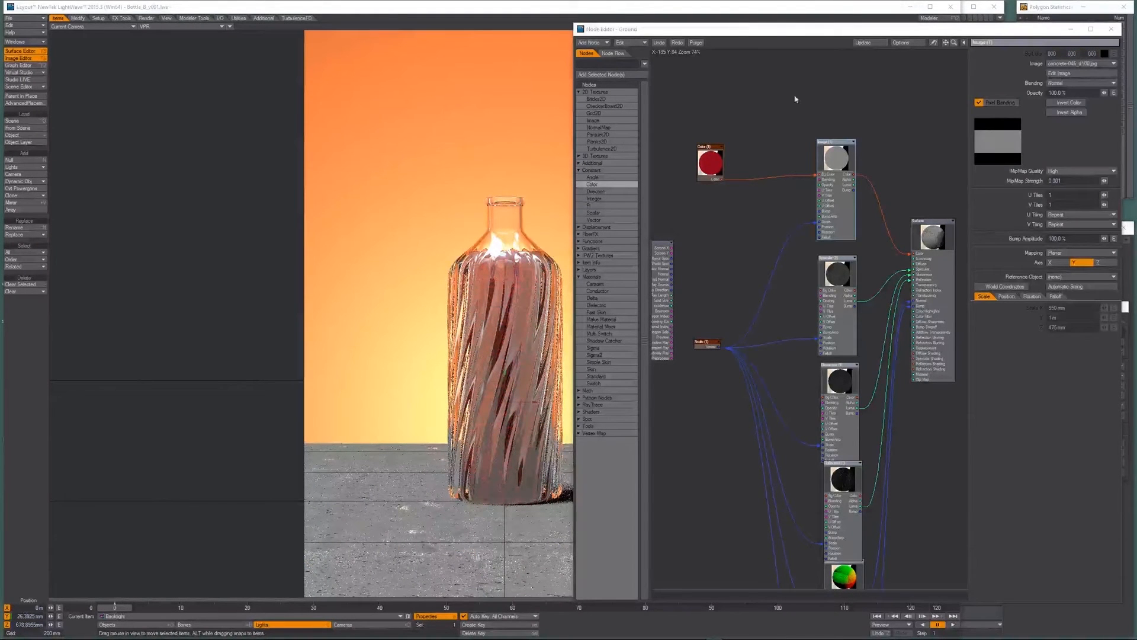
{"action": "left_click_drag", "start_coordinate": [711, 161], "coordinate": [724, 139]}
Try Multiply and Screen blending on the concrete color image node over the red constant color.
{"action": "left_click", "coordinate": [824, 160]}
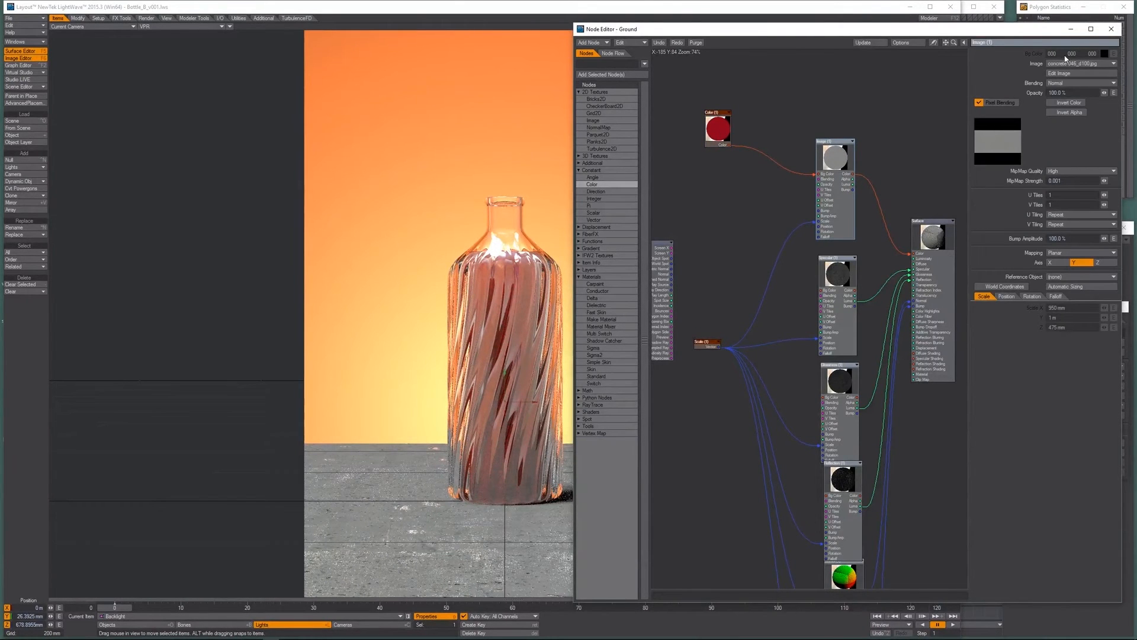
{"action": "left_click", "coordinate": [1062, 84]}
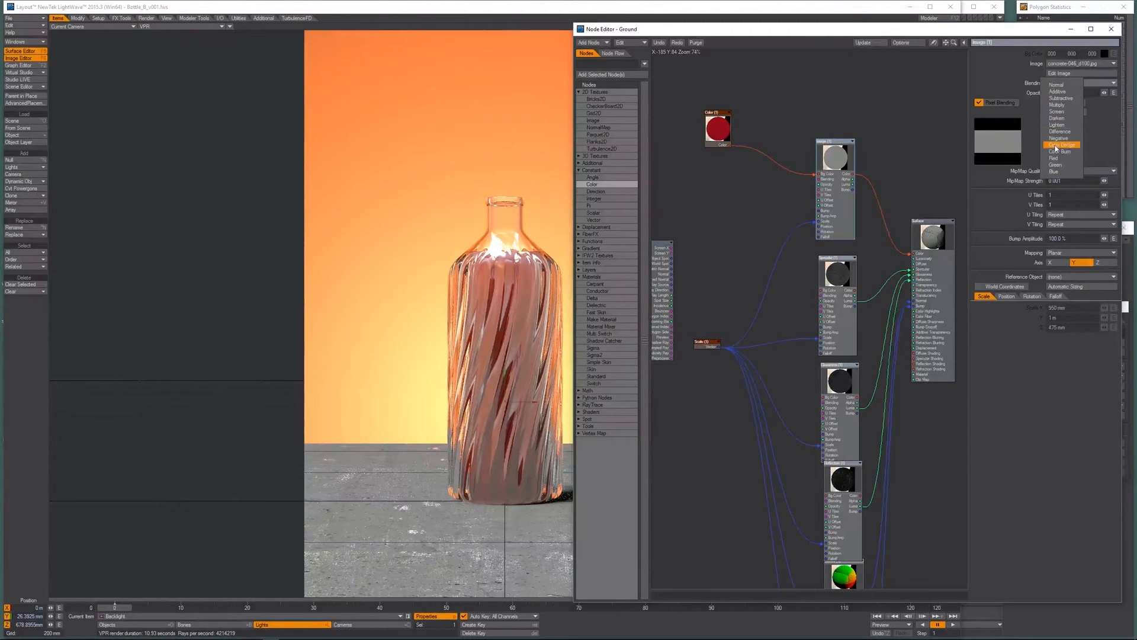
{"action": "left_click", "coordinate": [1055, 105]}
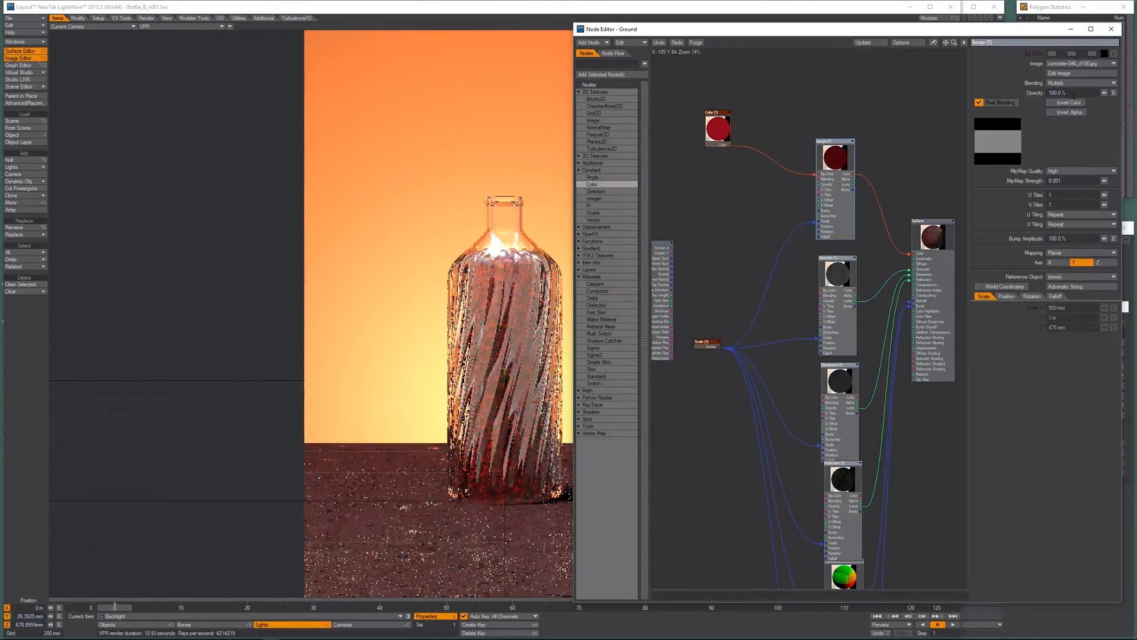
{"action": "left_click", "coordinate": [1058, 84]}
{"action": "left_click", "coordinate": [1045, 90]}
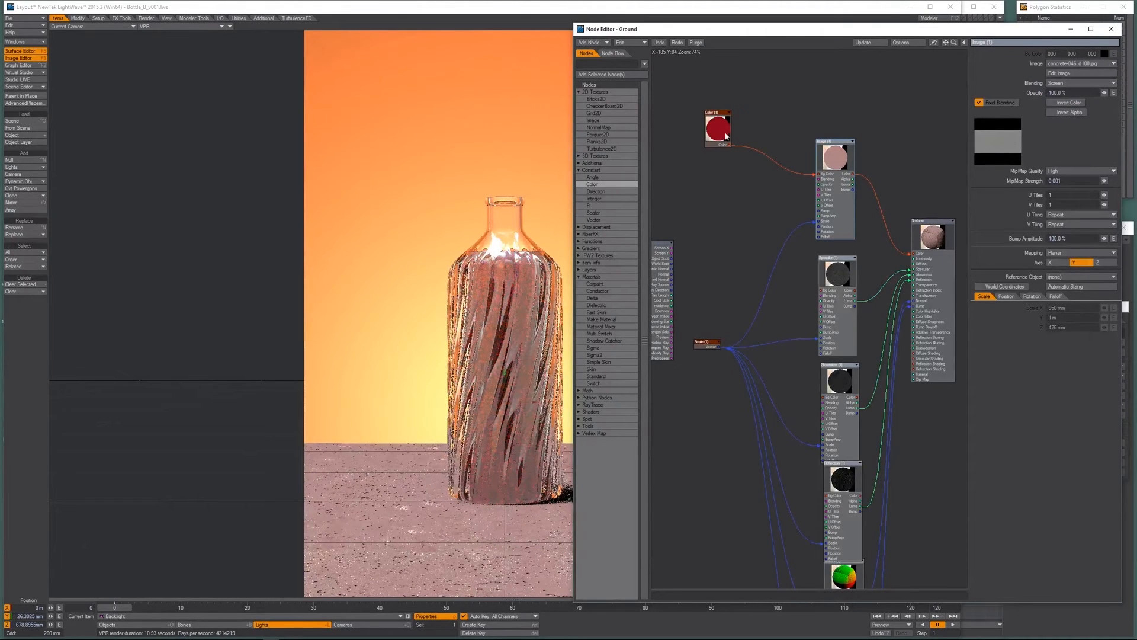
Shift the constant Color node from red to a brownish orange with a red component of 144.
{"action": "left_click_drag", "start_coordinate": [722, 137], "coordinate": [720, 141]}
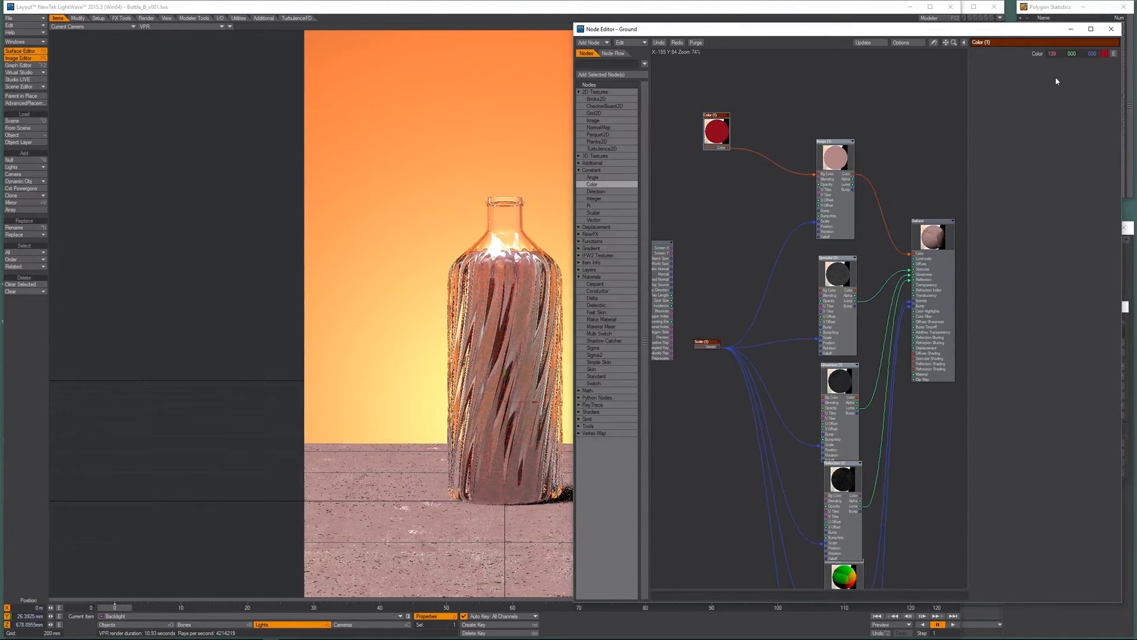
{"action": "left_click_drag", "start_coordinate": [1073, 55], "coordinate": [1045, 55]}
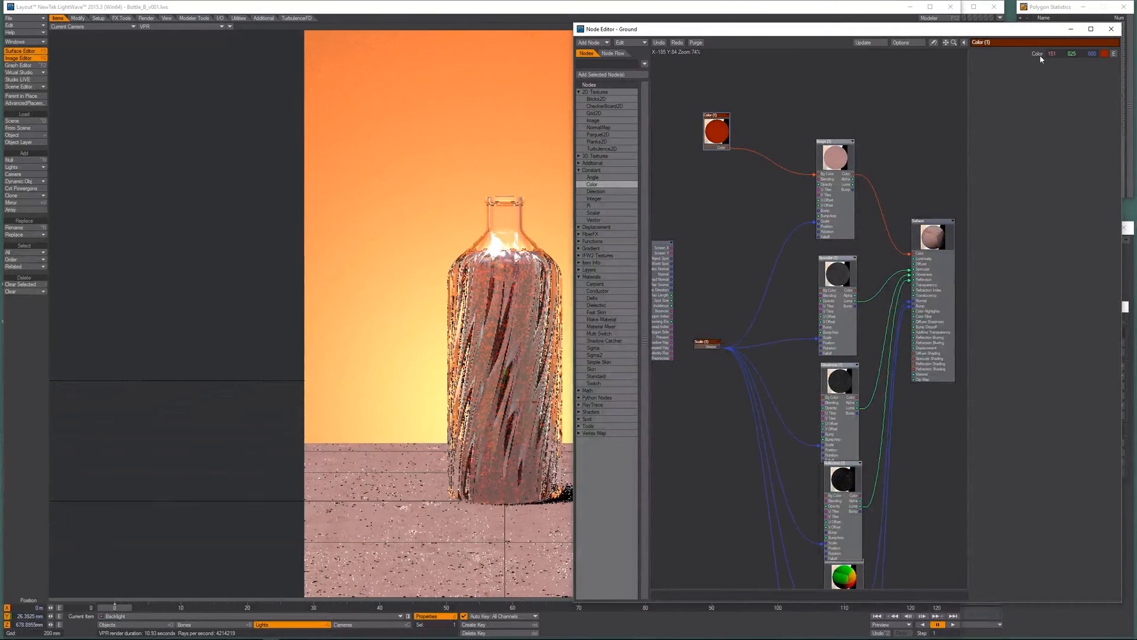
{"action": "left_click_drag", "start_coordinate": [1069, 55], "coordinate": [1099, 54]}
Try Multiply blending on the concrete color image node again, and set its blending to Additive.
{"action": "left_click", "coordinate": [843, 172]}
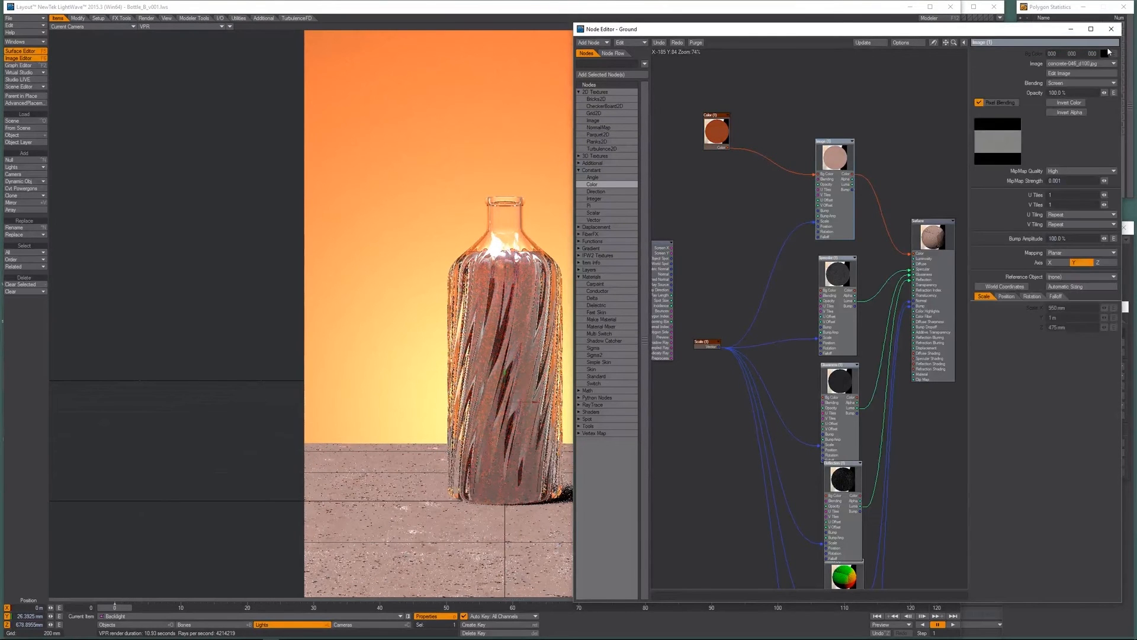
{"action": "left_click", "coordinate": [1070, 83]}
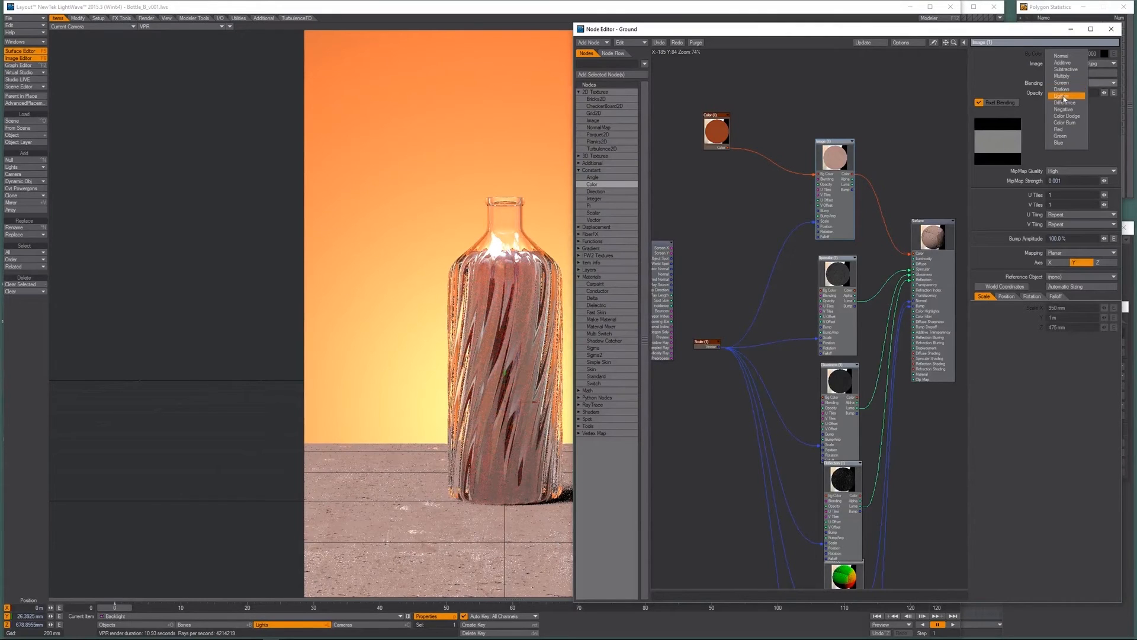
{"action": "left_click", "coordinate": [1070, 77]}
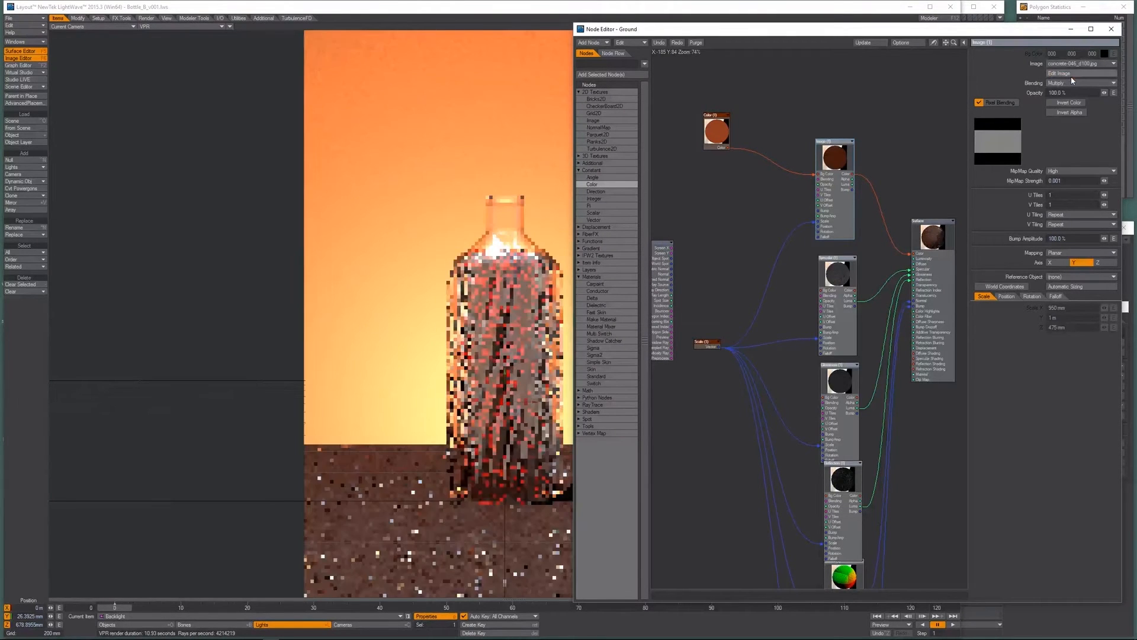
{"action": "left_click", "coordinate": [1069, 82]}
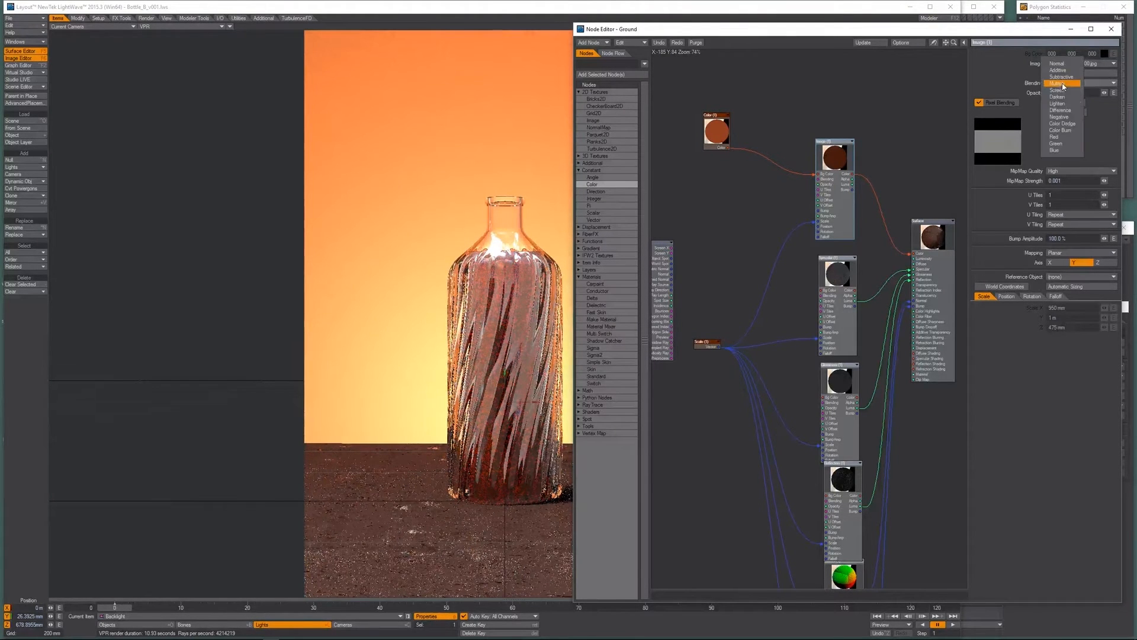
{"action": "left_click", "coordinate": [1076, 72]}
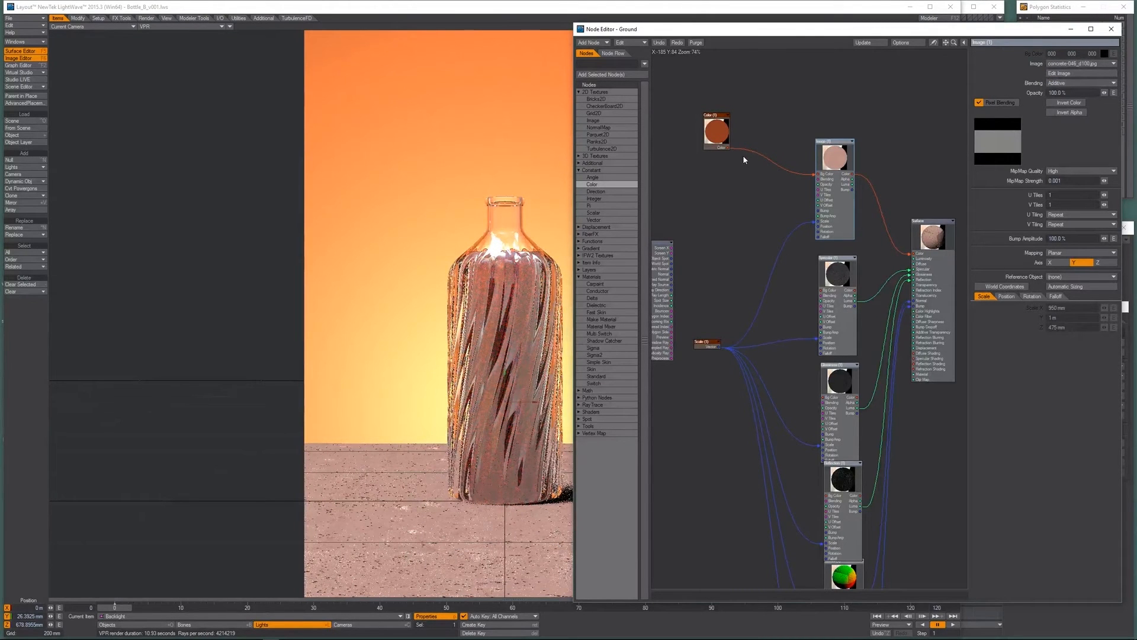
Adjust the constant Color node's components until the ground has a warm beige tint, and close the Ground node editor.
{"action": "left_click", "coordinate": [722, 138]}
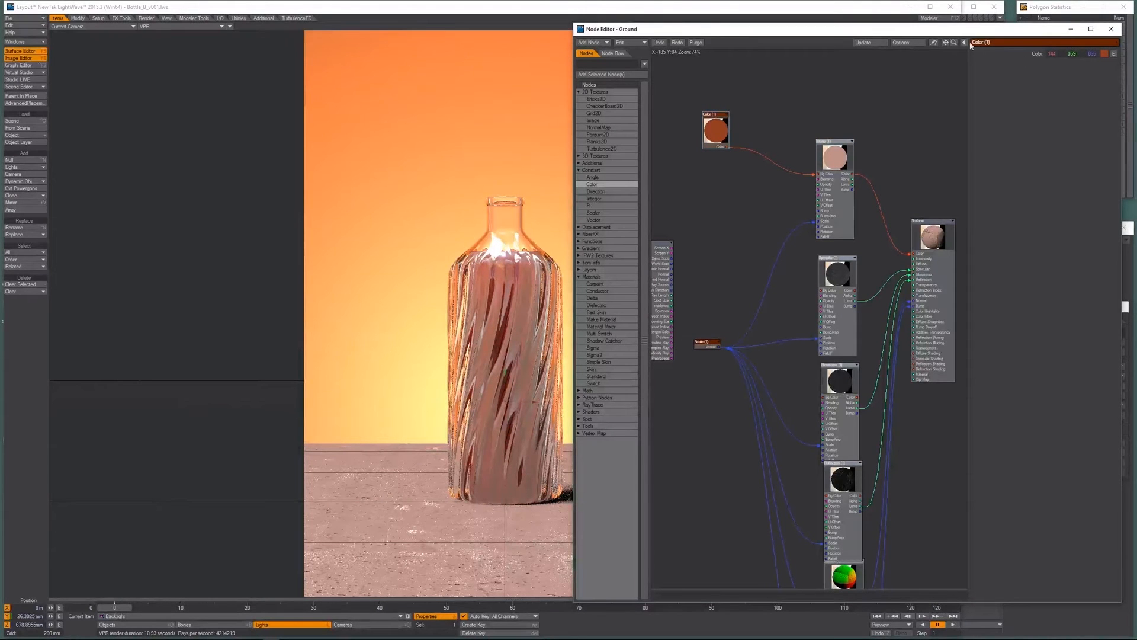
{"action": "left_click_drag", "start_coordinate": [1075, 57], "coordinate": [1073, 57]}
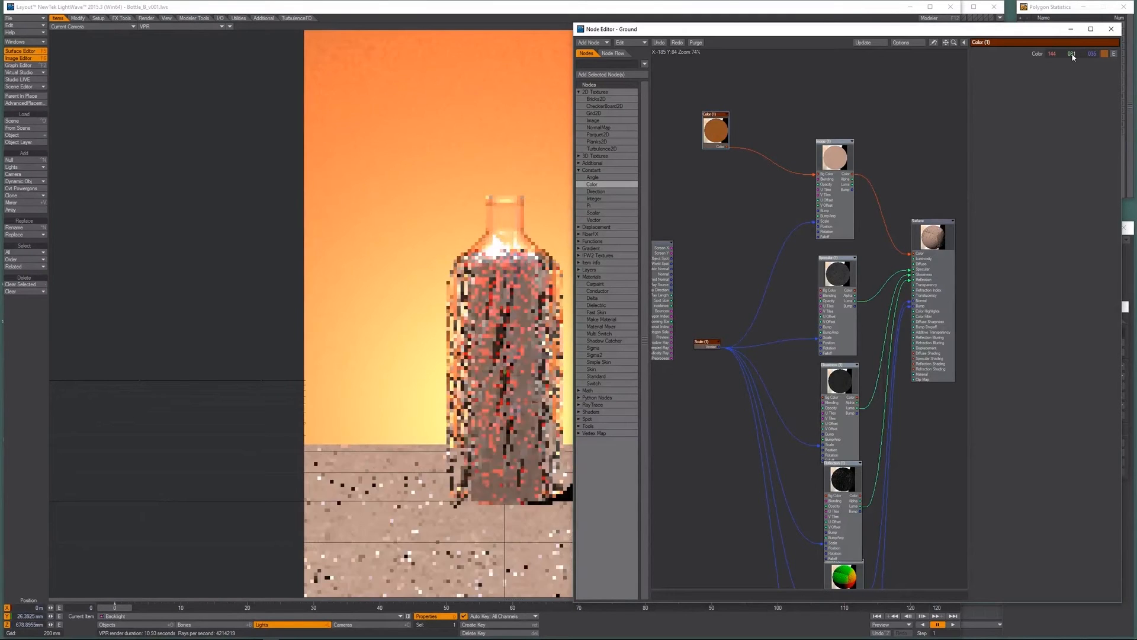
{"action": "left_click_drag", "start_coordinate": [1073, 56], "coordinate": [1054, 57]}
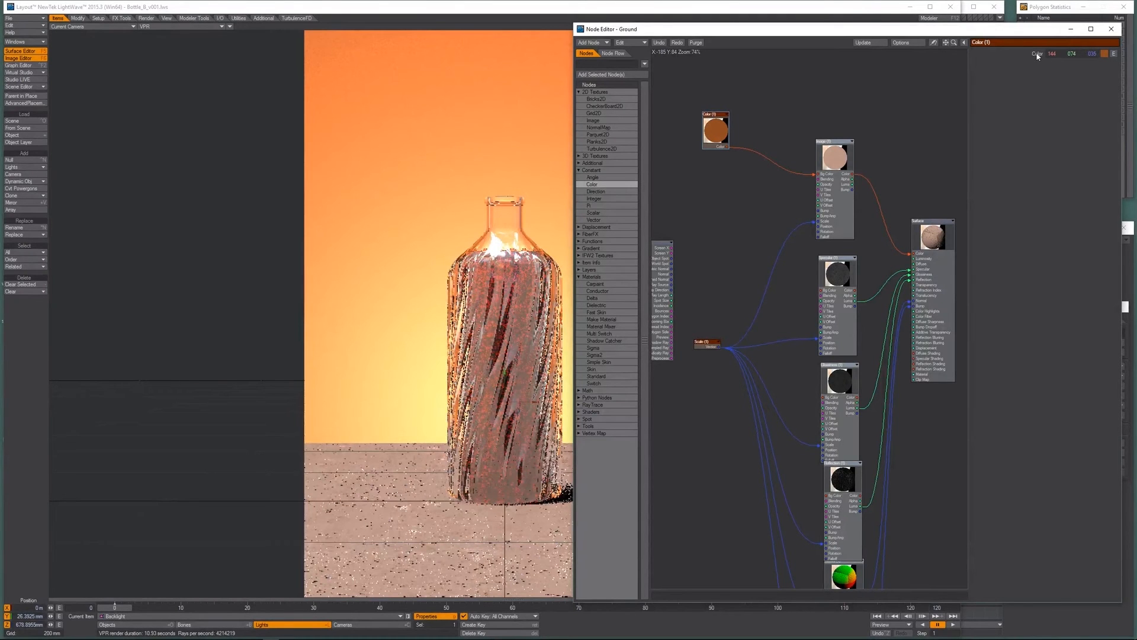
{"action": "left_click_drag", "start_coordinate": [1072, 55], "coordinate": [1127, 55]}
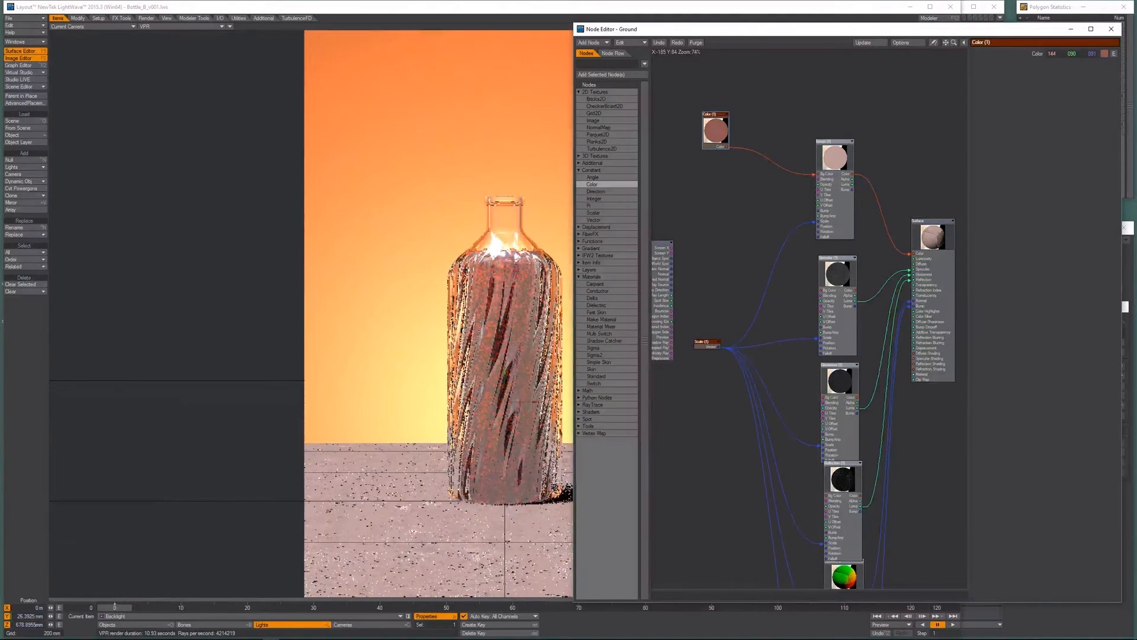
{"action": "left_click_drag", "start_coordinate": [1054, 54], "coordinate": [1094, 57]}
{"action": "left_click", "coordinate": [1111, 29]}
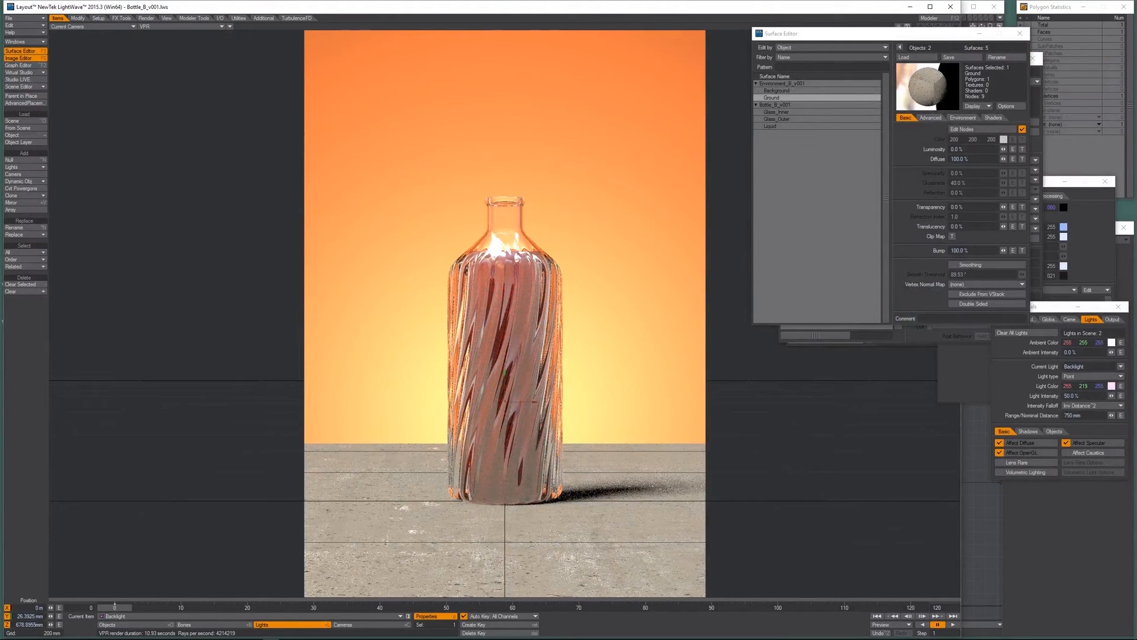
Enable depth of field in the render camera's settings.
{"action": "left_click", "coordinate": [1069, 319]}
{"action": "left_click", "coordinate": [1065, 545]}
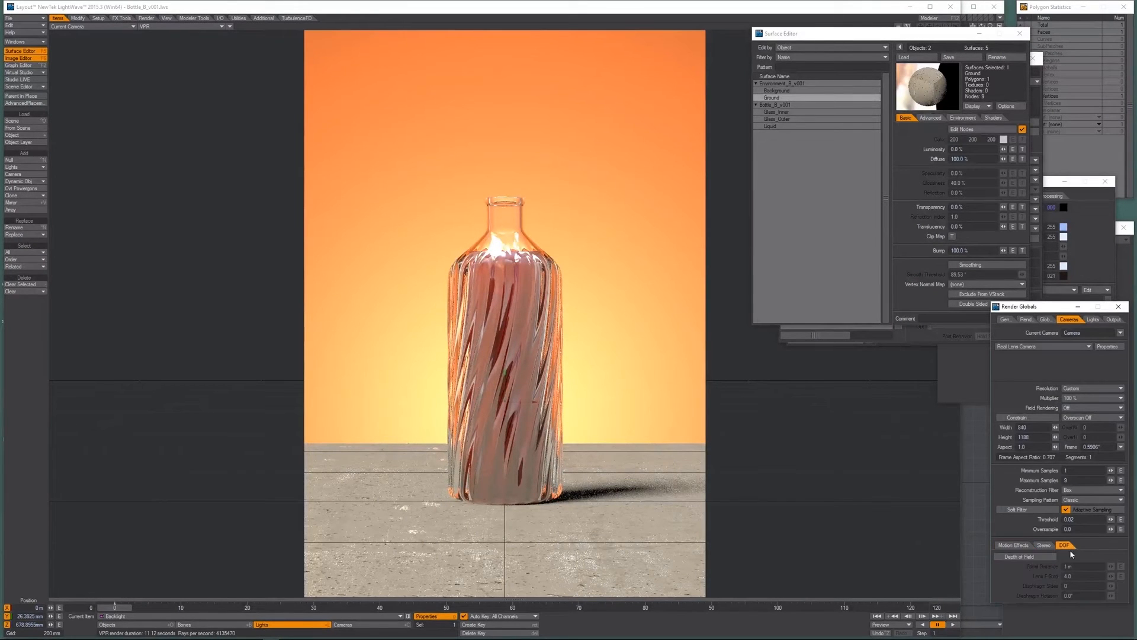
{"action": "left_click", "coordinate": [1022, 557]}
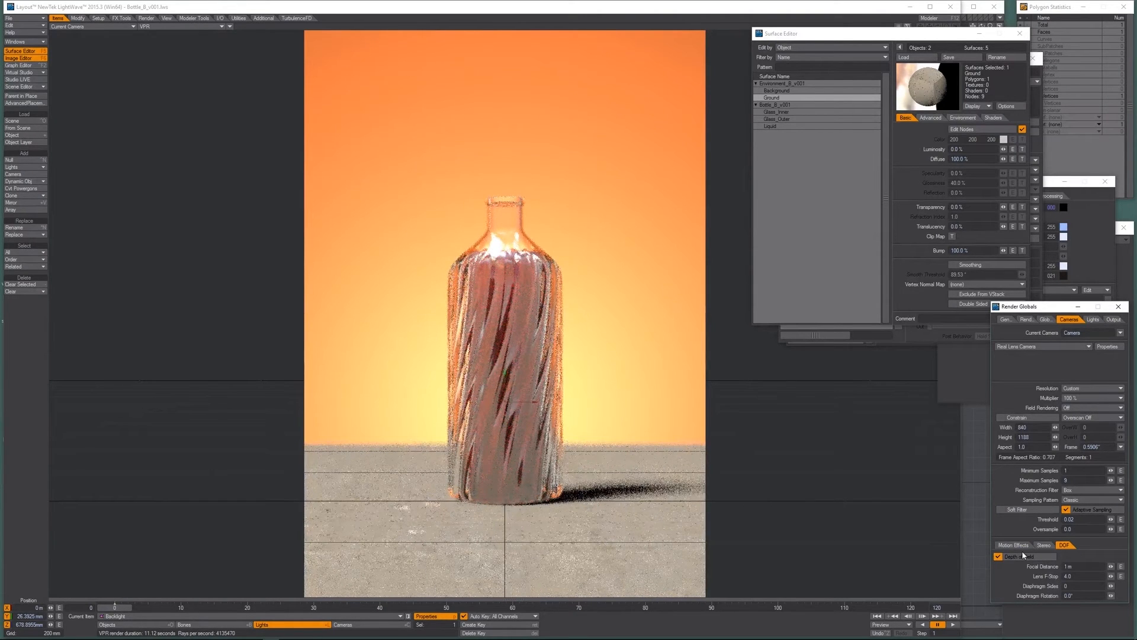
Show the scene as wireframe in the perspective view, with the camera selected and its focal range in sight.
{"action": "left_click", "coordinate": [166, 30]}
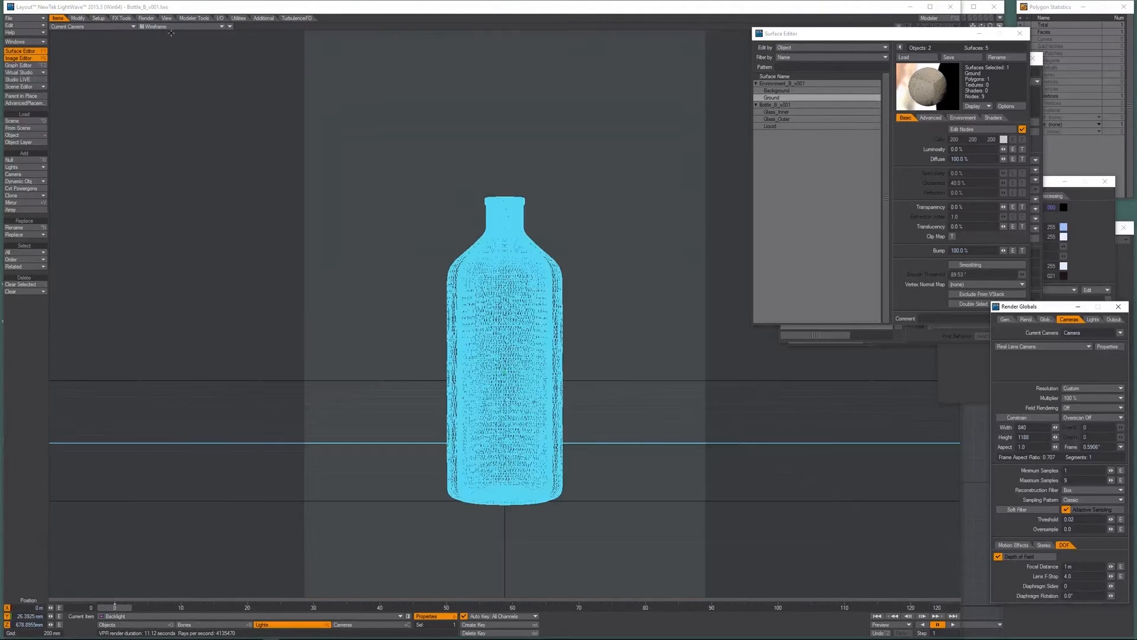
{"action": "key", "text": "4"}
{"action": "left_click_drag", "start_coordinate": [417, 285], "coordinate": [419, 250], "text": "alt"}
{"action": "mouse_move", "coordinate": [1104, 544]}
{"action": "left_mouse_down", "text": "ctrl+alt"}
{"action": "mouse_move", "coordinate": [1054, 548]}
{"action": "mouse_move", "coordinate": [1114, 530]}
{"action": "left_mouse_up", "text": "ctrl+alt"}
{"action": "left_click", "coordinate": [342, 624]}
{"action": "left_click_drag", "start_coordinate": [528, 256], "coordinate": [527, 163], "text": "alt"}
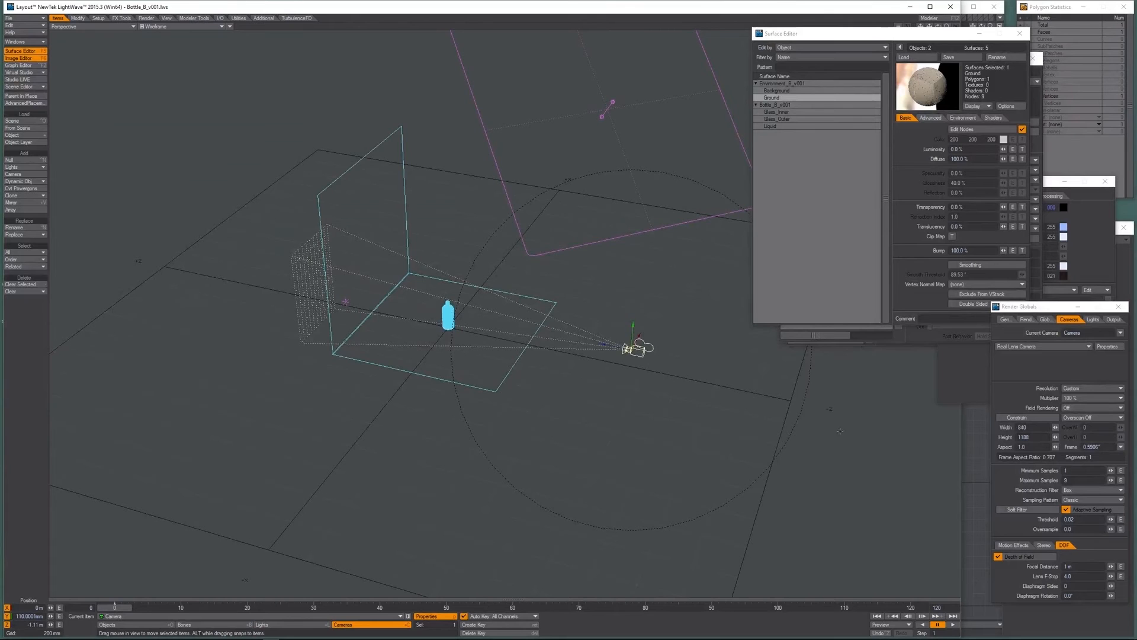
Set the camera's focal distance to 1.1 m so the focus circle passes through the bottle.
{"action": "left_click_drag", "start_coordinate": [536, 253], "coordinate": [498, 354], "text": "alt"}
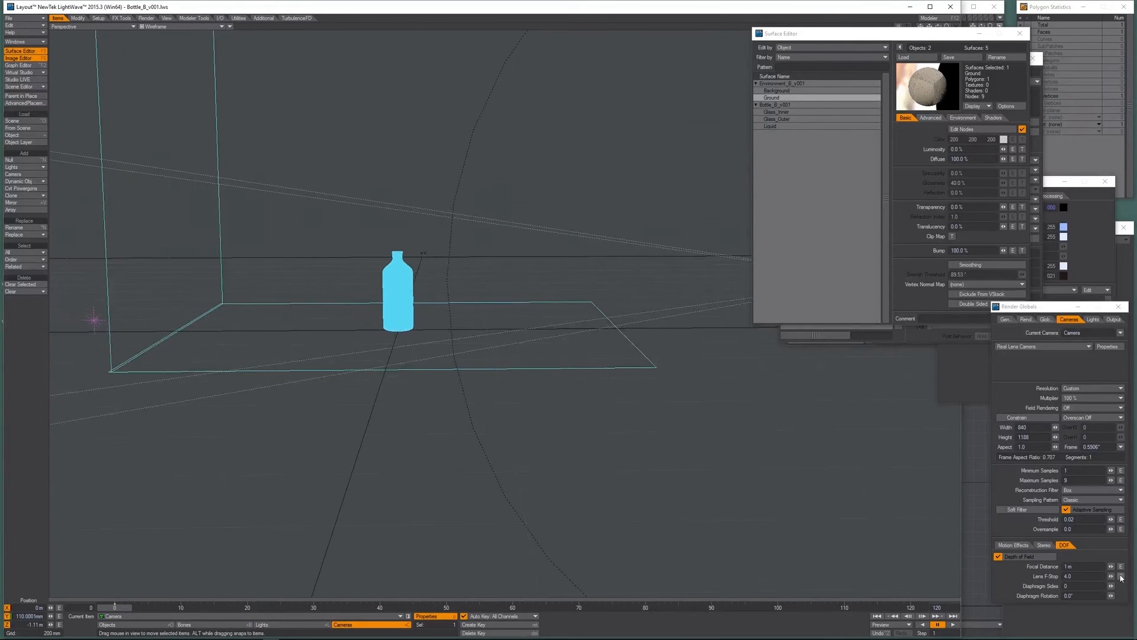
{"action": "mouse_move", "coordinate": [721, 434]}
{"action": "left_mouse_down", "text": "ctrl+alt"}
{"action": "mouse_move", "coordinate": [658, 422]}
{"action": "mouse_move", "coordinate": [698, 428]}
{"action": "left_mouse_up", "text": "ctrl+alt"}
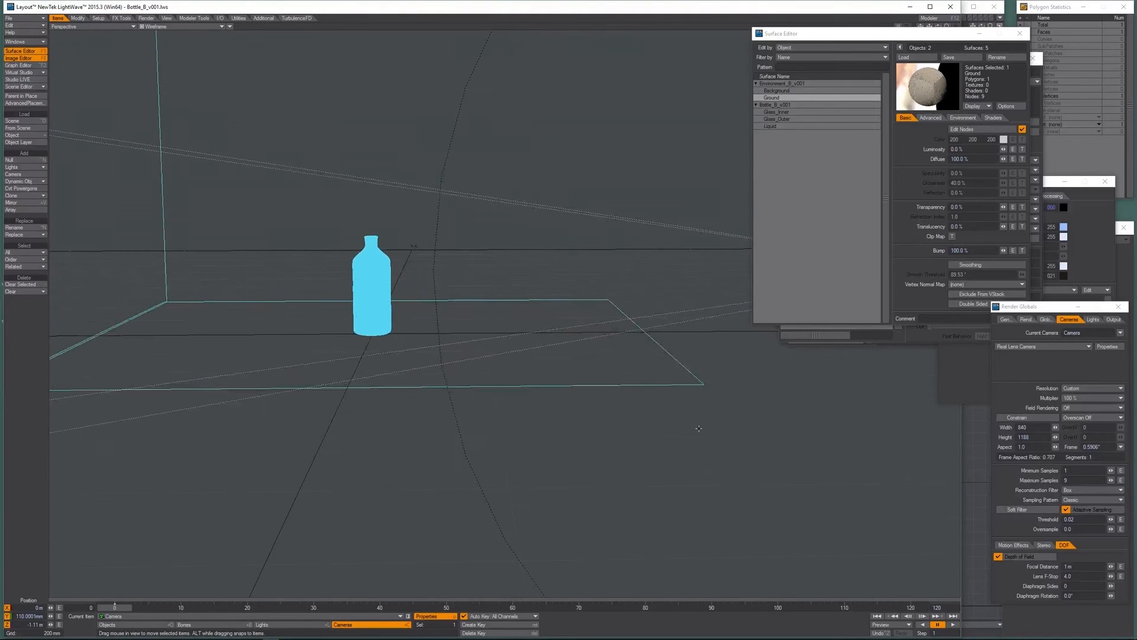
{"action": "left_click", "coordinate": [1111, 568]}
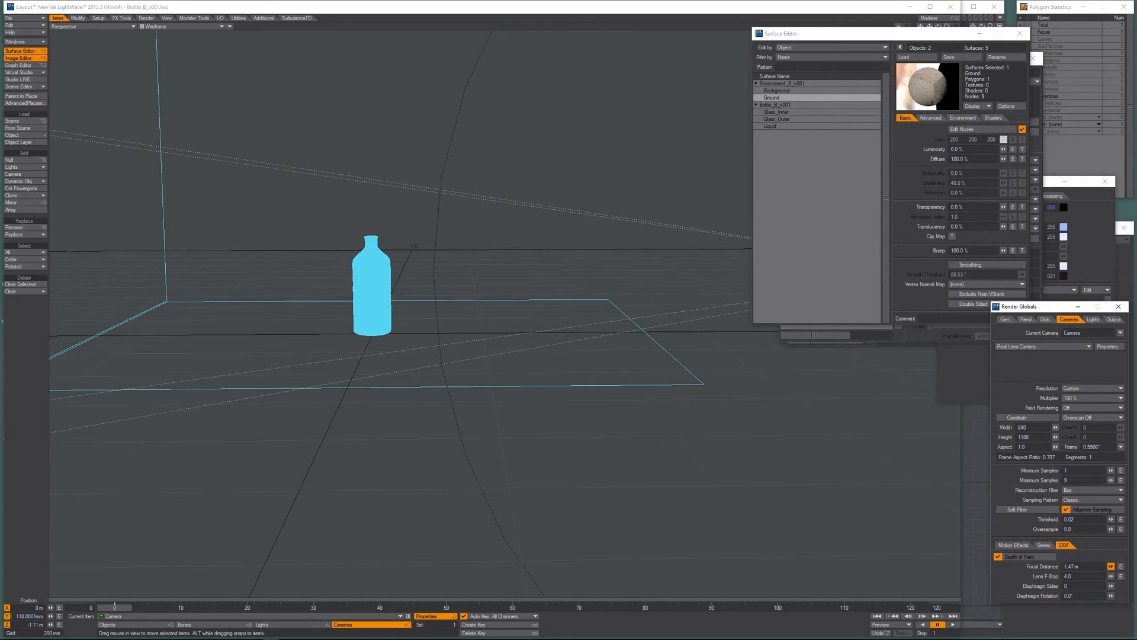
{"action": "left_click_drag", "start_coordinate": [1112, 567], "coordinate": [1112, 570]}
{"action": "left_click_drag", "start_coordinate": [643, 424], "coordinate": [660, 419], "text": "alt"}
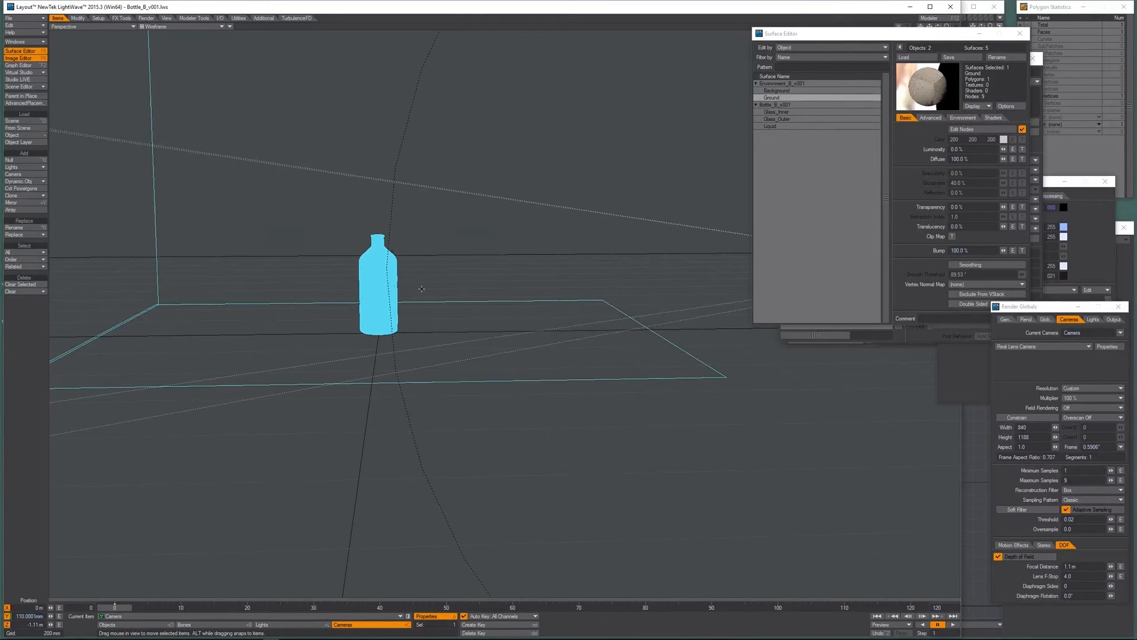
Switch on the DOF/MBlur Preview in the current camera view and display the scene with VPR.
{"action": "left_click_drag", "start_coordinate": [601, 371], "coordinate": [589, 354], "text": "alt"}
{"action": "key", "text": "6"}
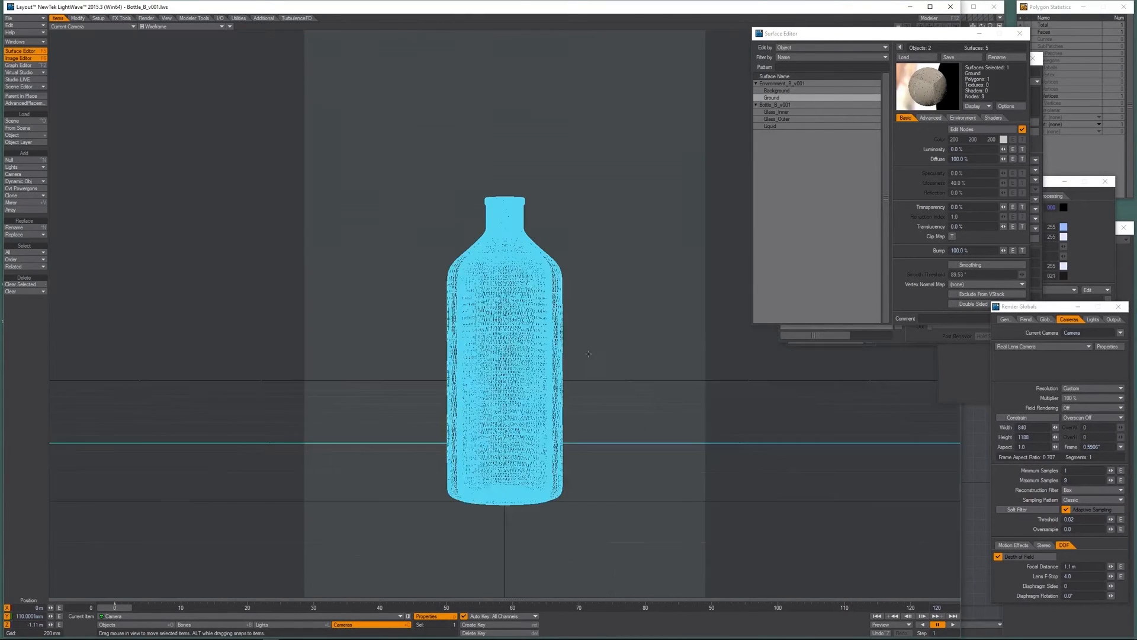
{"action": "key", "text": "ctrl+F9"}
{"action": "key", "text": "ctrl+F9"}
{"action": "left_click", "coordinate": [169, 27]}
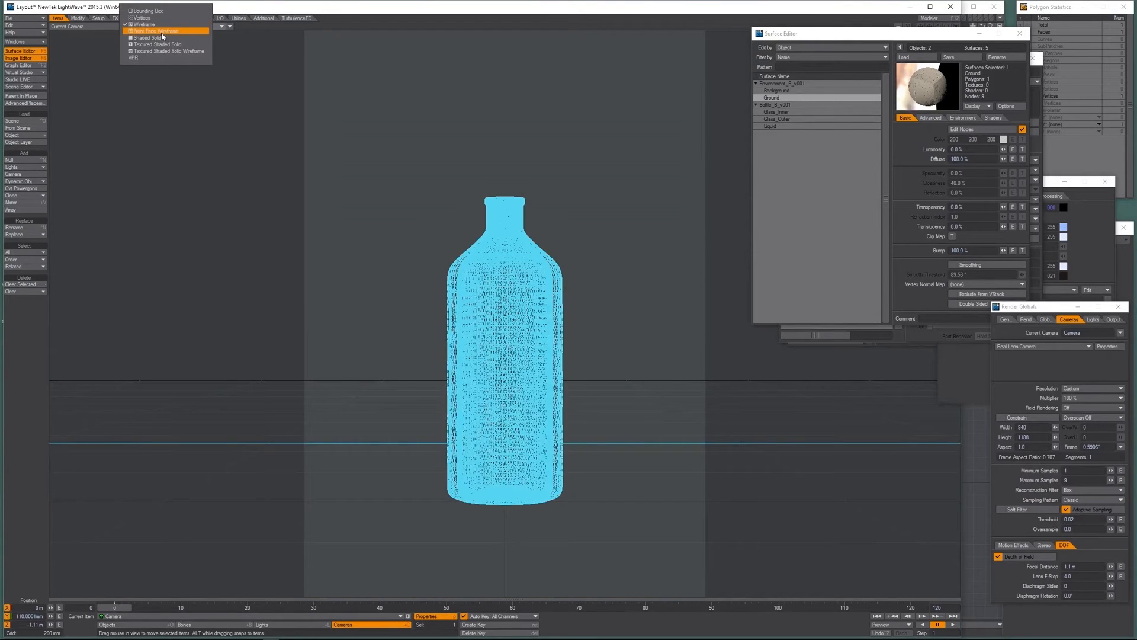
{"action": "left_click", "coordinate": [164, 39]}
{"action": "left_click", "coordinate": [229, 27]}
{"action": "left_click", "coordinate": [225, 68]}
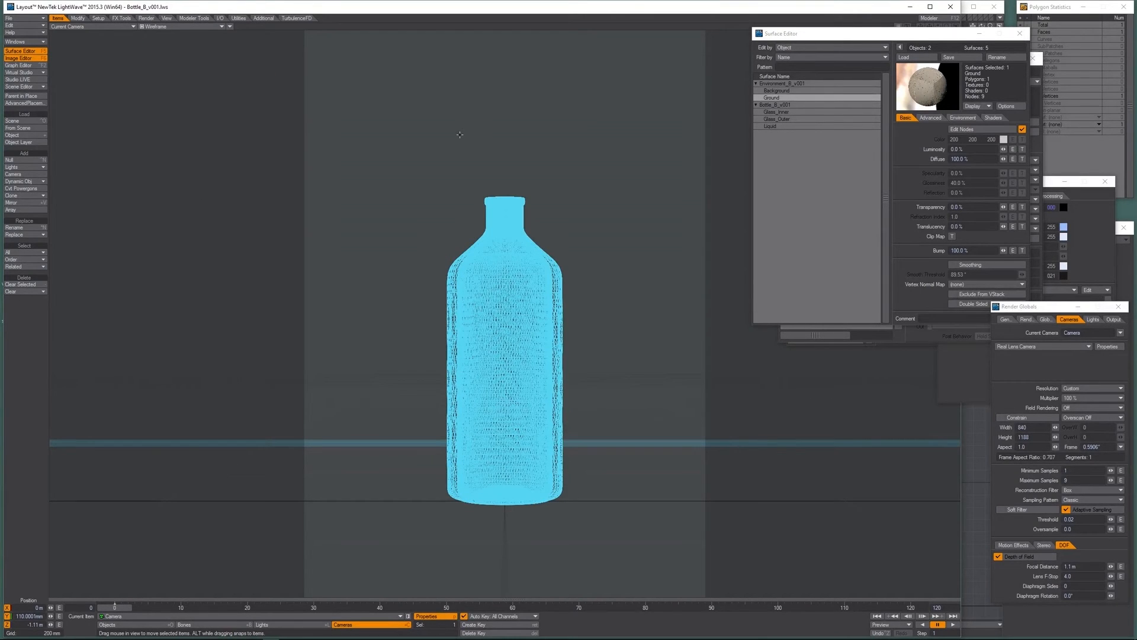
{"action": "key", "text": "ctrl+F9"}
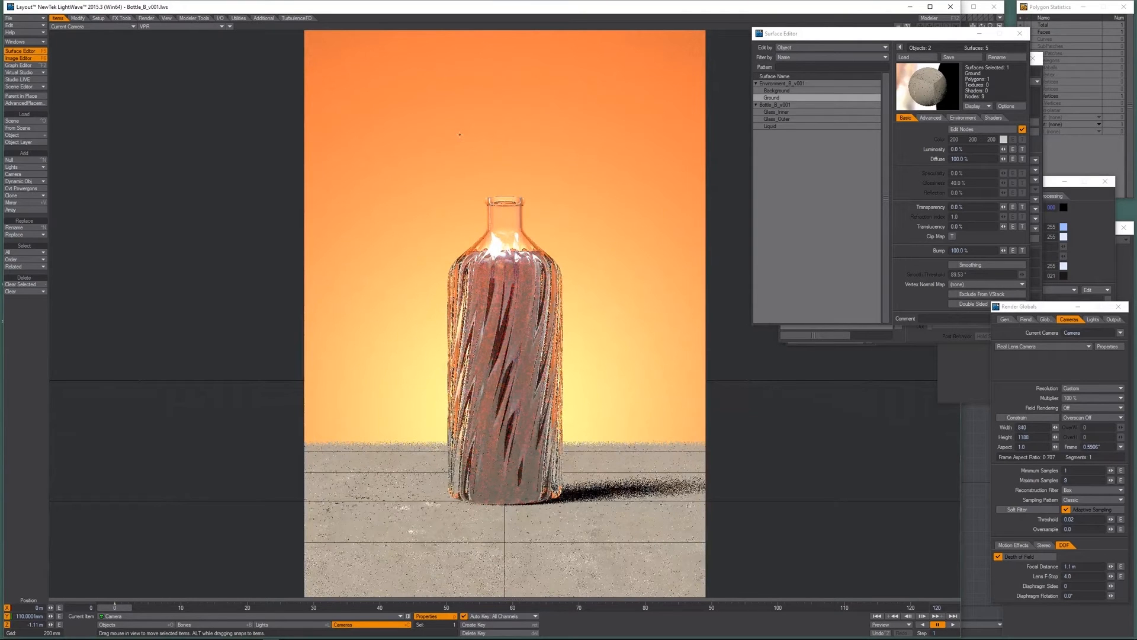
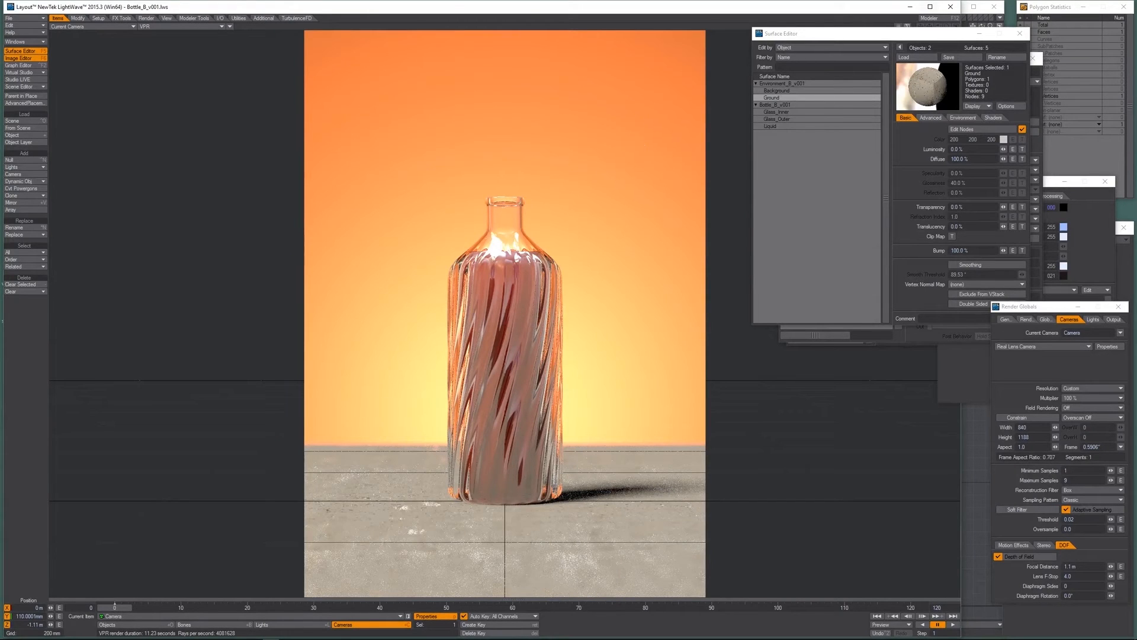
Open the backdrop's Textured Environment texture and try it on the Y axis with a heading rotation of 77.45°.
{"action": "left_click", "coordinate": [1113, 261]}
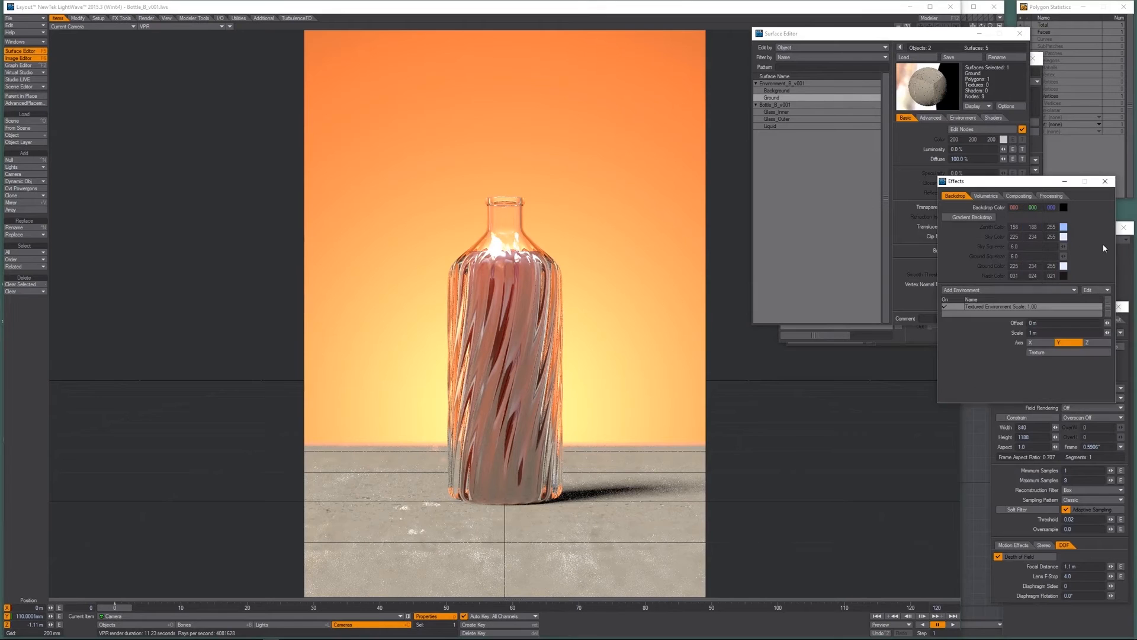
{"action": "left_click", "coordinate": [1072, 351]}
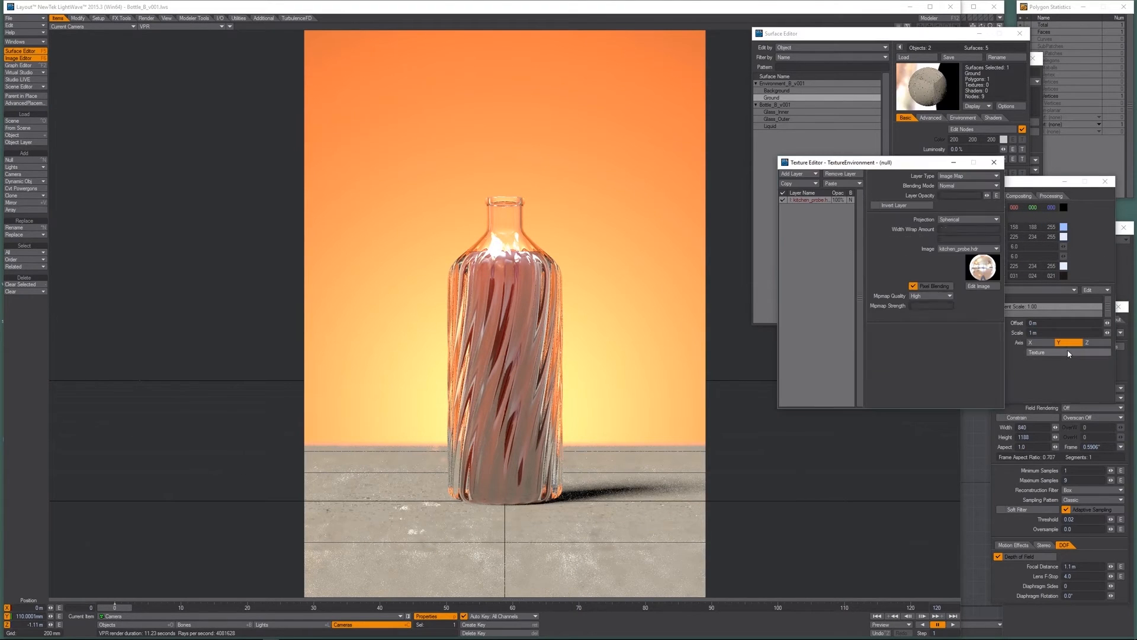
{"action": "left_click", "coordinate": [925, 361]}
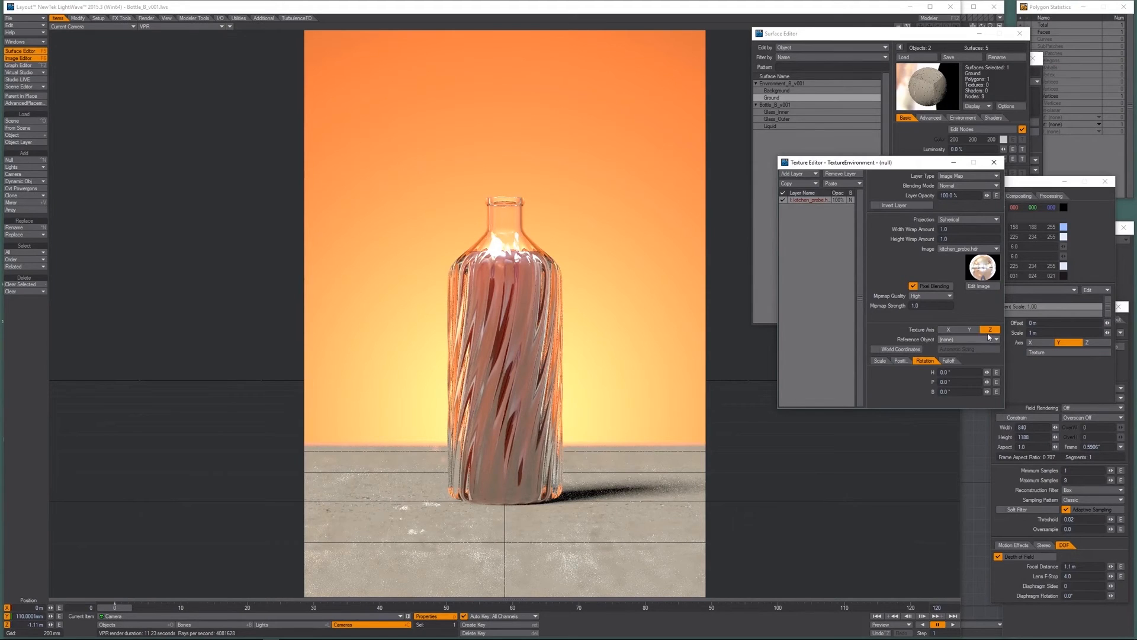
{"action": "left_click", "coordinate": [969, 330]}
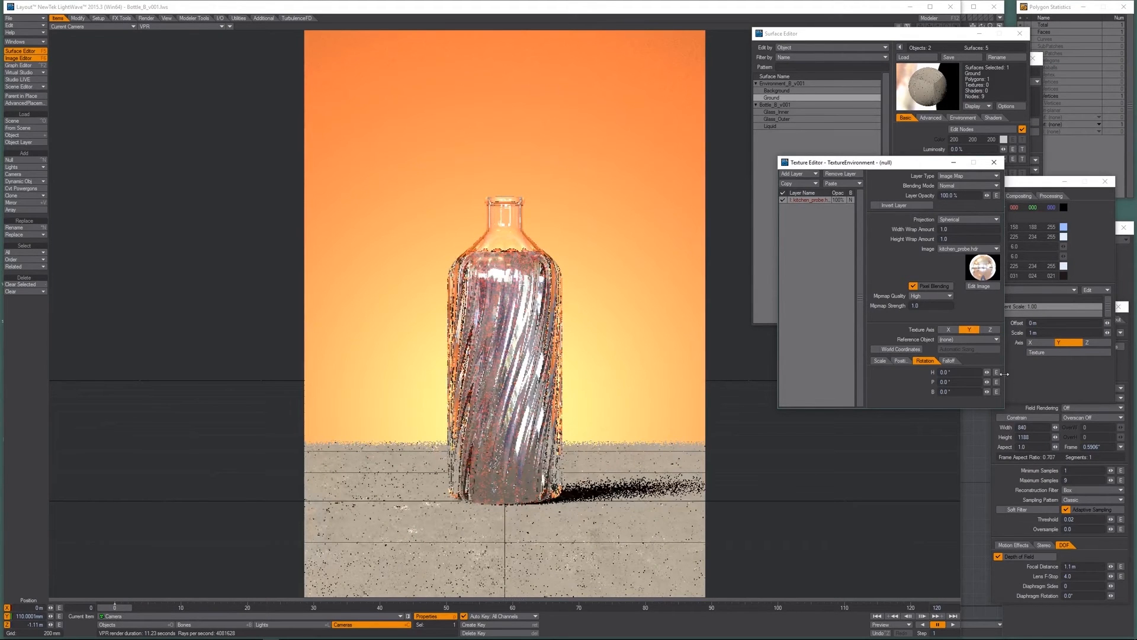
{"action": "left_click_drag", "start_coordinate": [987, 372], "coordinate": [987, 374]}
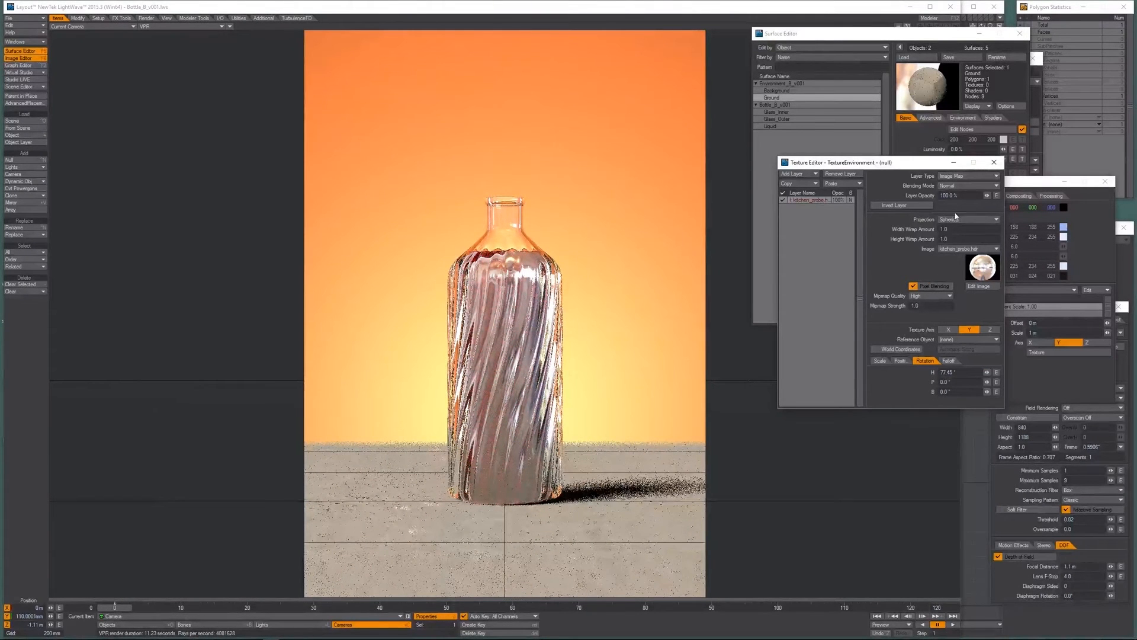
Set the environment texture's axis to Z, rotate it to heading -39.35° and pitch 34.38°, and close the Texture Editor.
{"action": "left_click", "coordinate": [991, 330]}
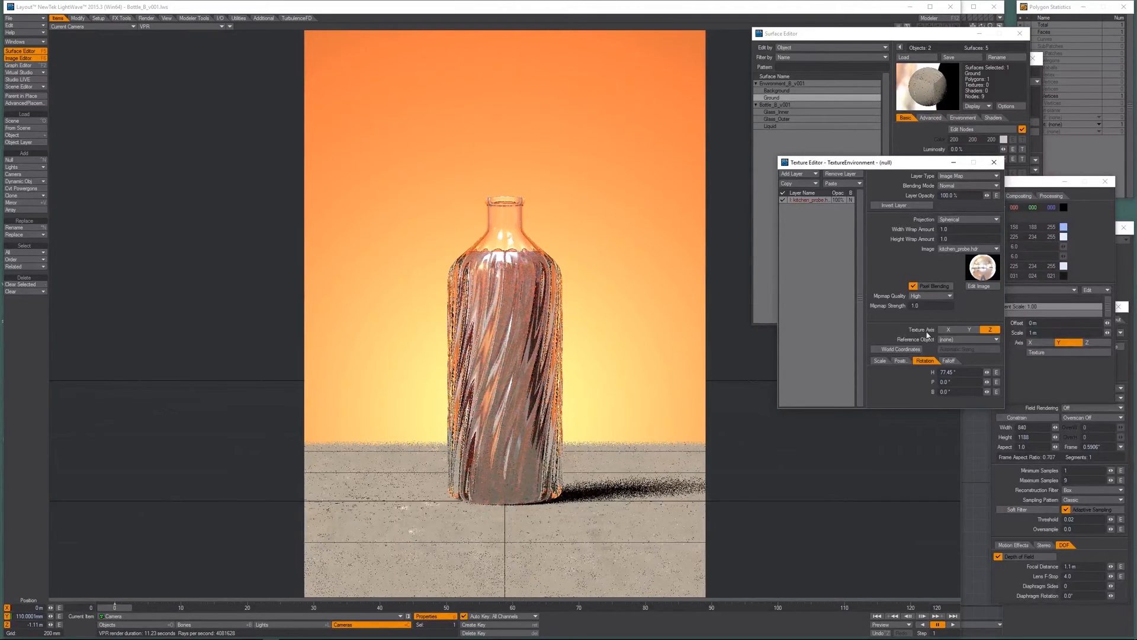
{"action": "left_click_drag", "start_coordinate": [987, 373], "coordinate": [893, 373]}
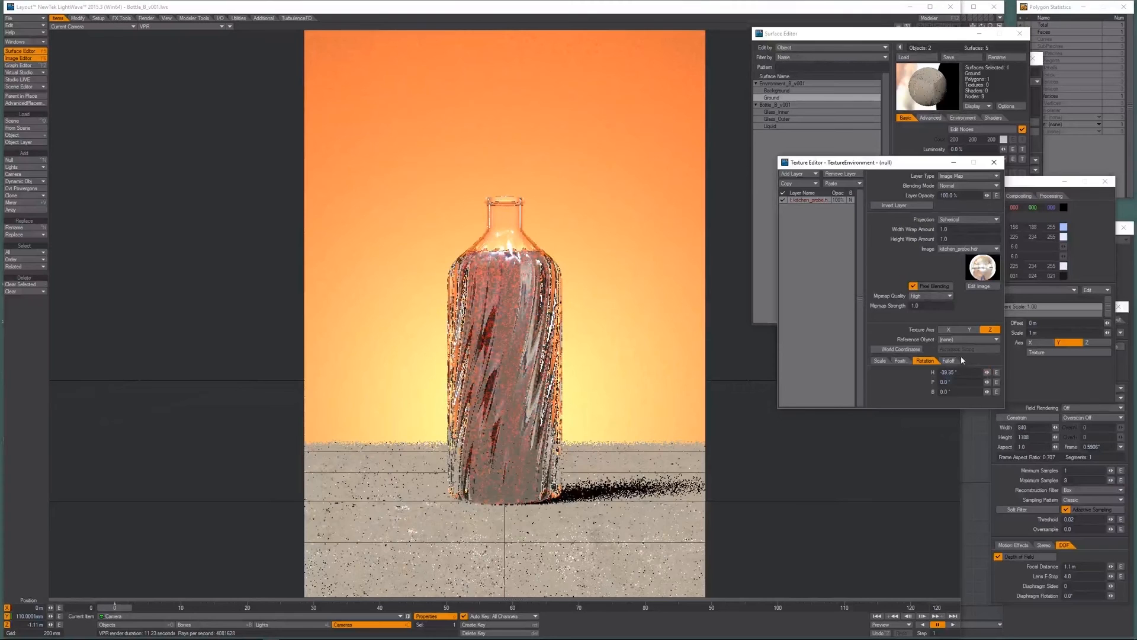
{"action": "mouse_move", "coordinate": [986, 382]}
{"action": "left_mouse_down"}
{"action": "mouse_move", "coordinate": [975, 381]}
{"action": "mouse_move", "coordinate": [995, 381]}
{"action": "left_mouse_up"}
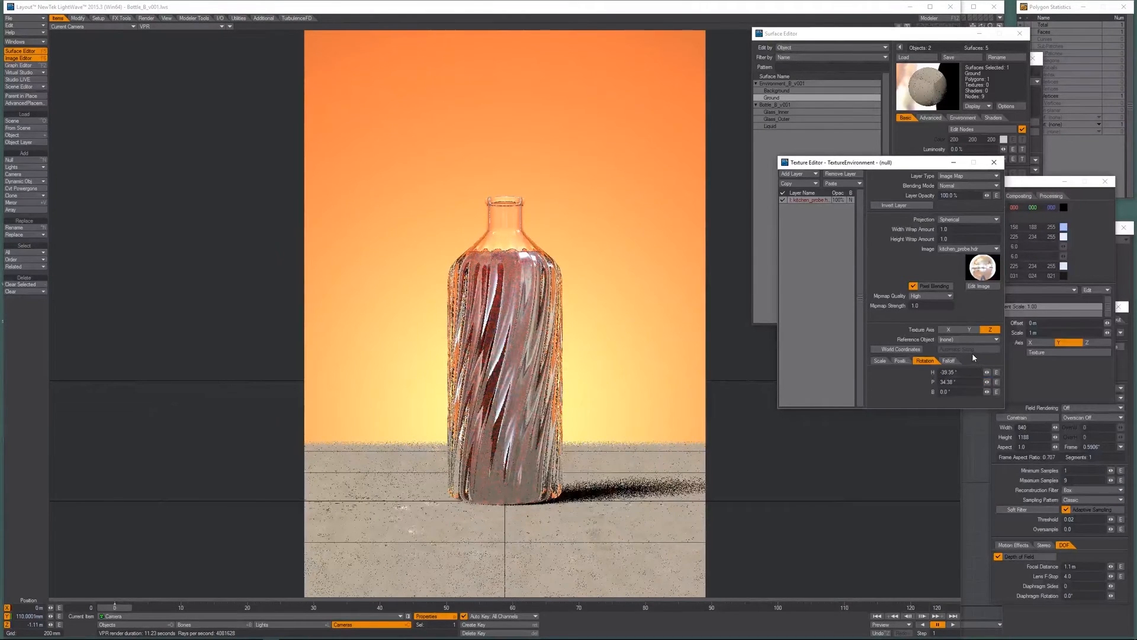
{"action": "key", "text": "F9"}
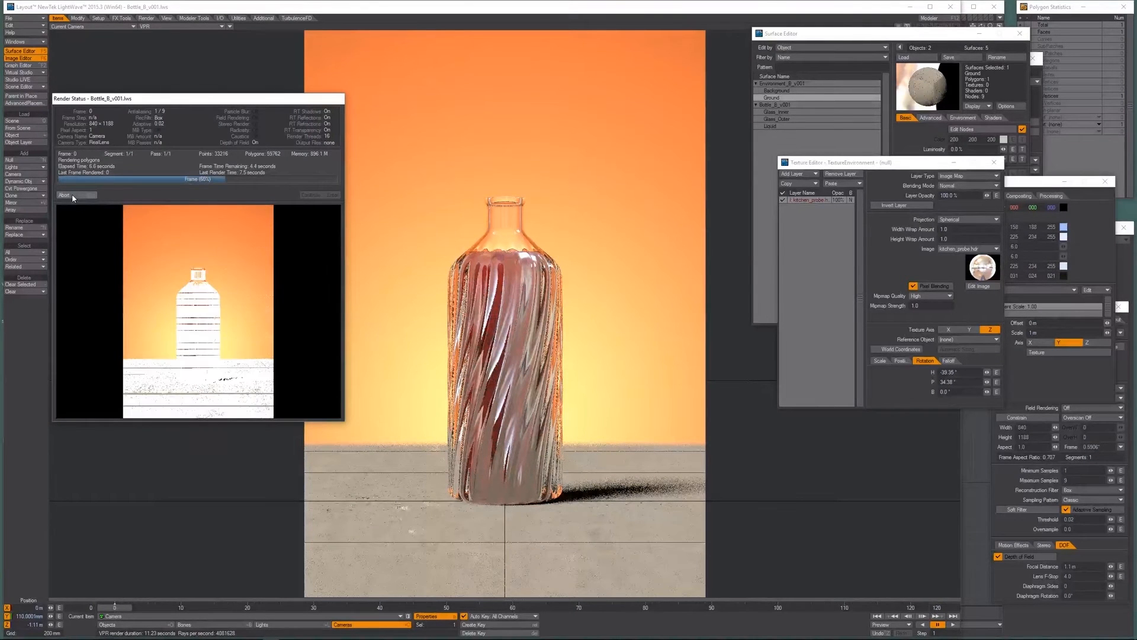
{"action": "left_click", "coordinate": [72, 197]}
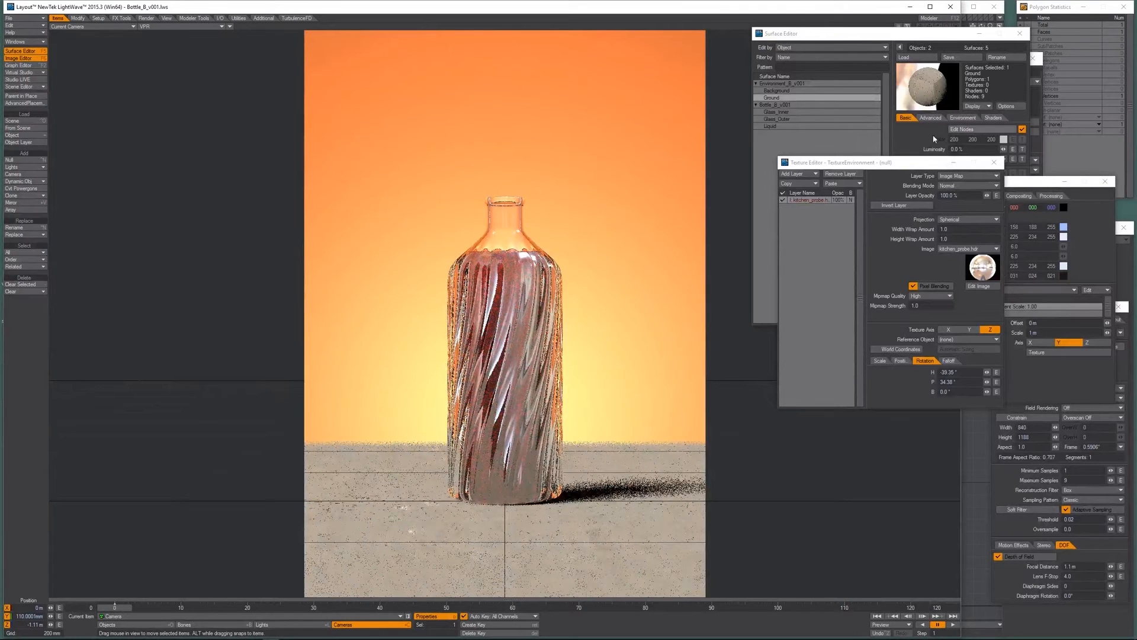
{"action": "left_click", "coordinate": [993, 162]}
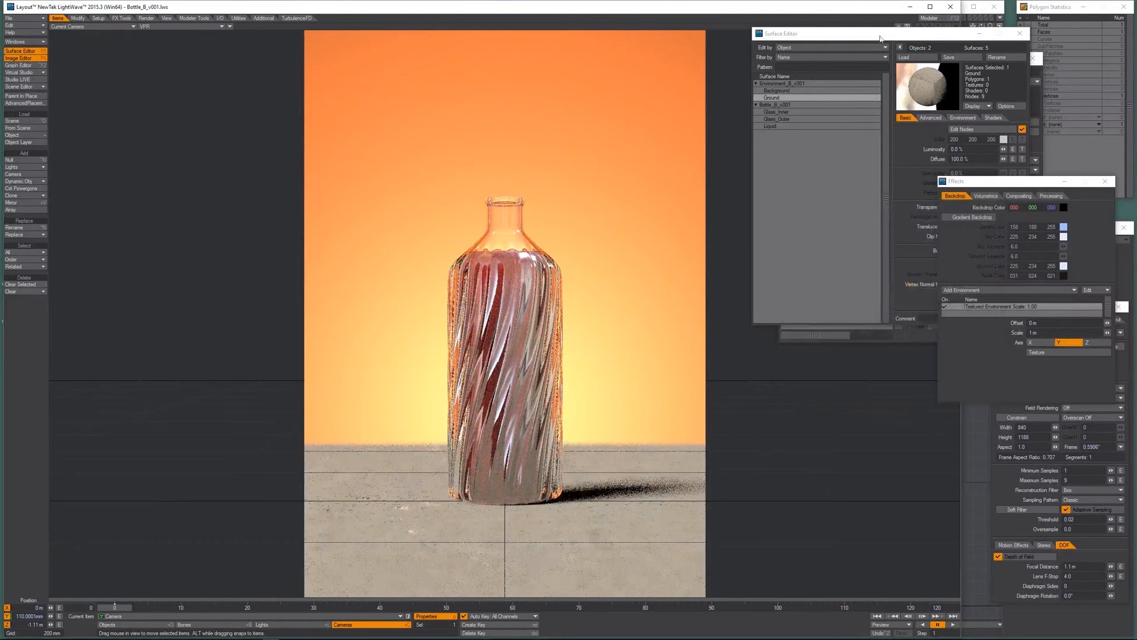
Slightly brighten the Dielectric node's color on the Glass_Outer surface, and close its node editor and the Surface Editor.
{"action": "left_click", "coordinate": [783, 111]}
{"action": "left_click", "coordinate": [783, 119]}
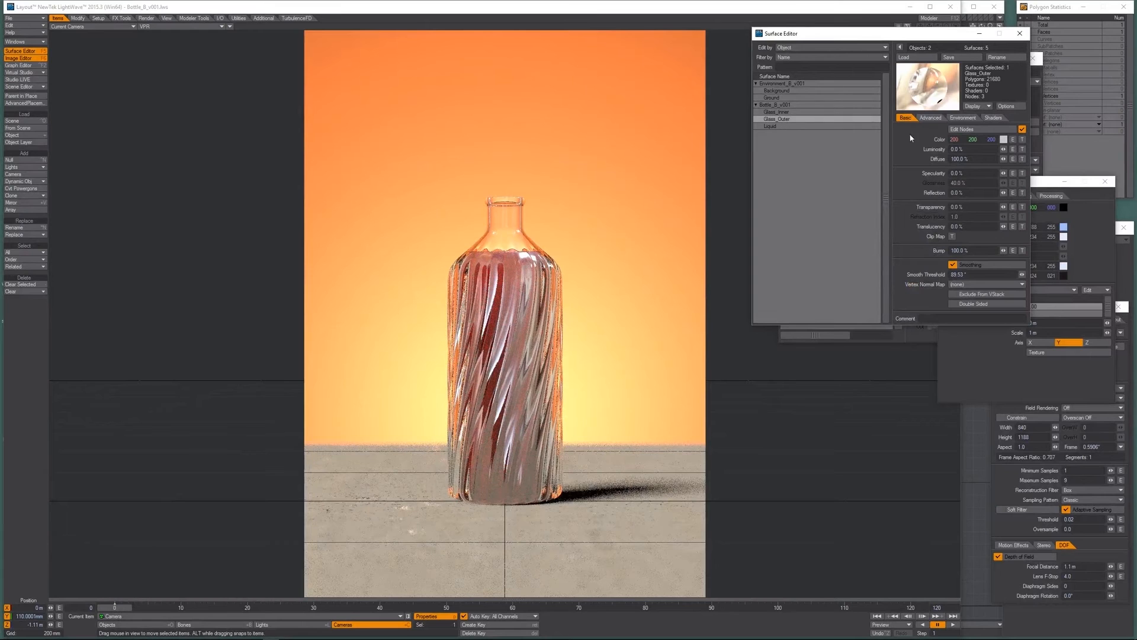
{"action": "left_click", "coordinate": [985, 129]}
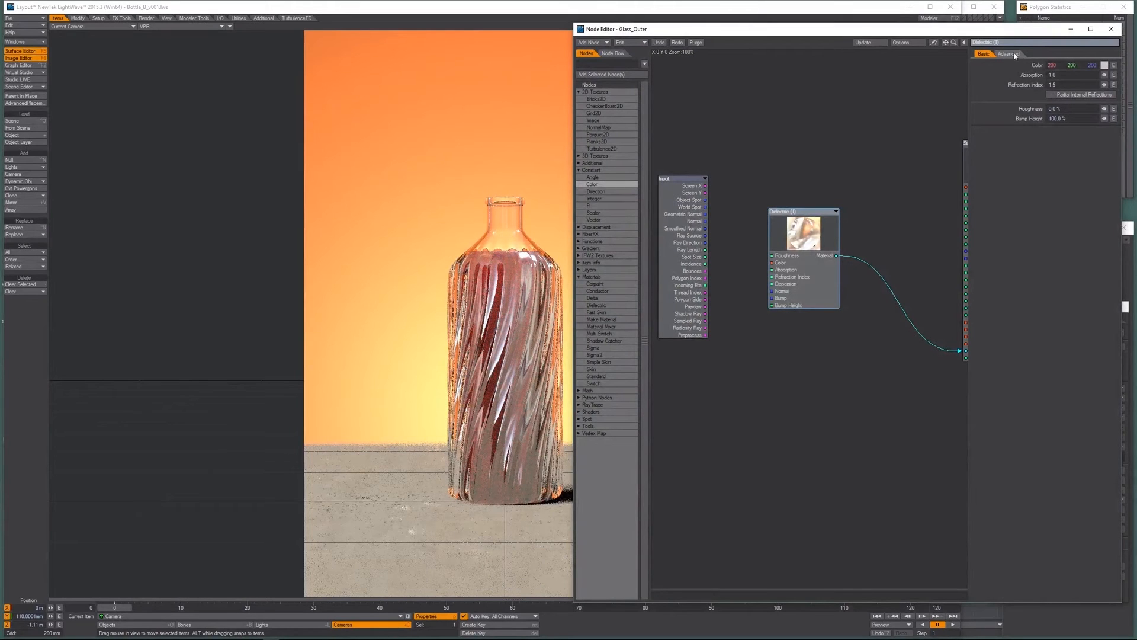
{"action": "right_click_drag", "start_coordinate": [1104, 65], "coordinate": [1105, 67]}
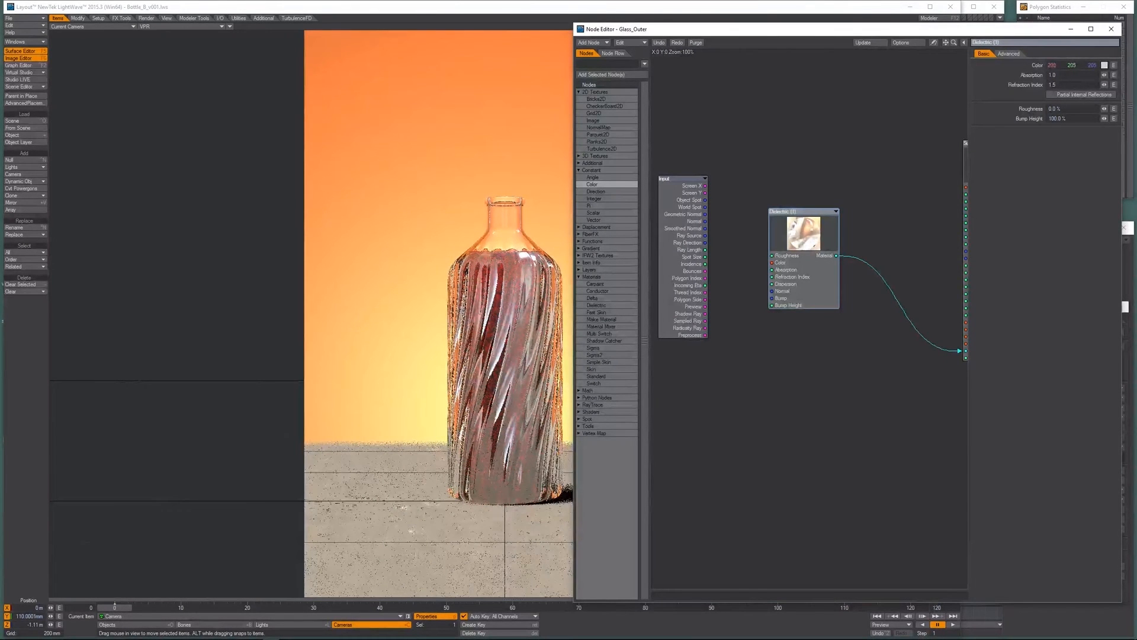
{"action": "left_click", "coordinate": [1009, 53]}
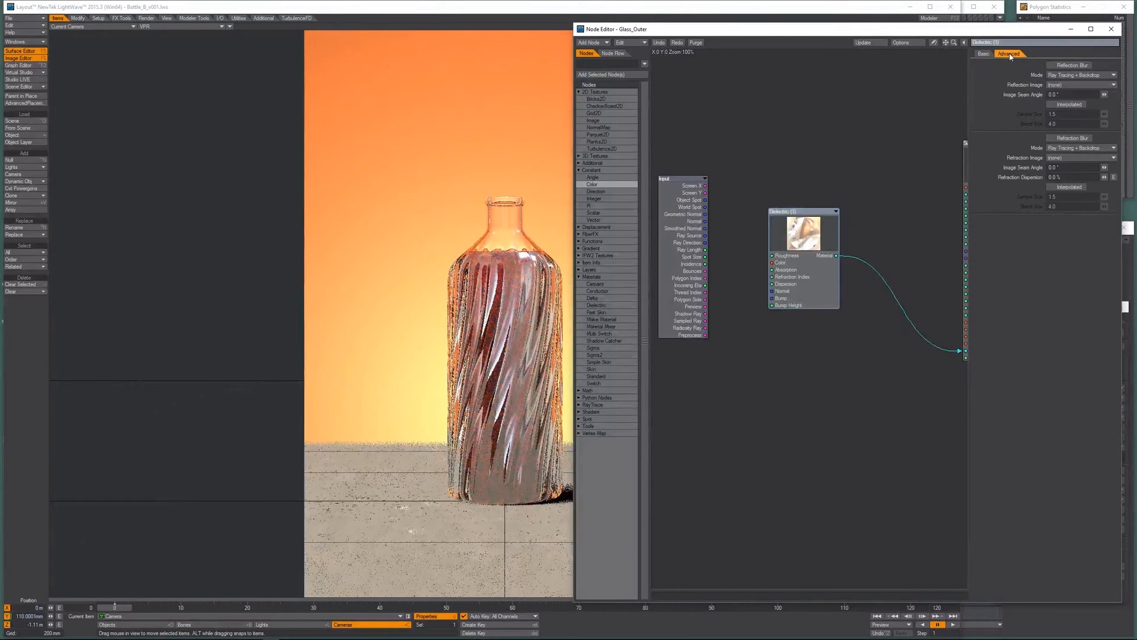
{"action": "left_click", "coordinate": [1114, 29]}
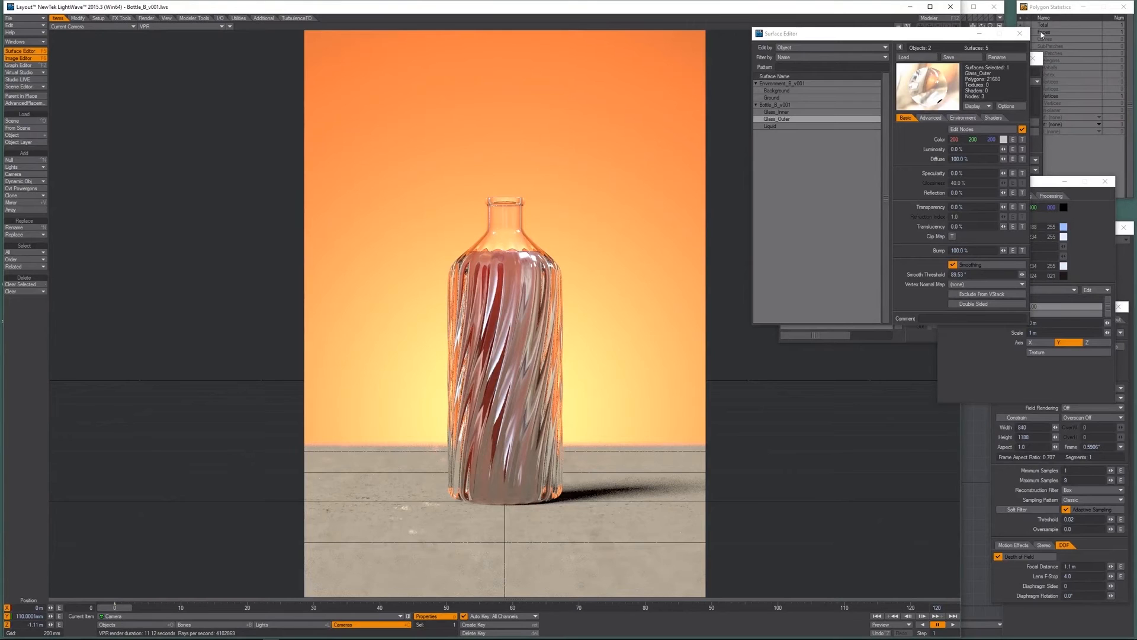
{"action": "left_click", "coordinate": [1019, 33]}
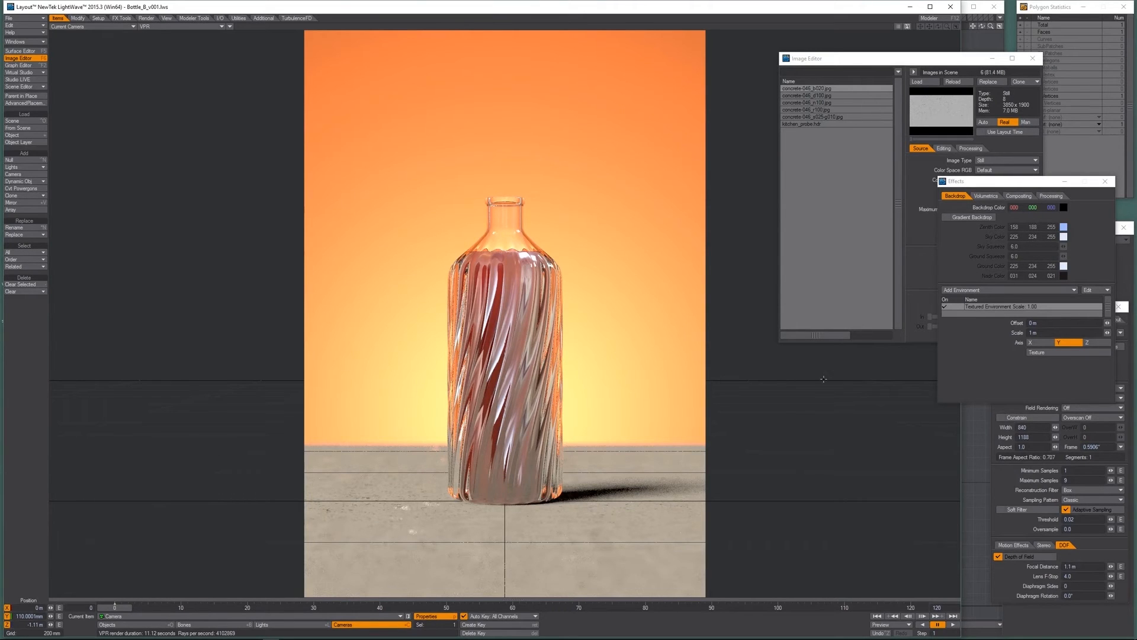
Stop VPR and switch off the DOF/MBlur Preview for the current camera view.
{"action": "key", "text": "ctrl+F9"}
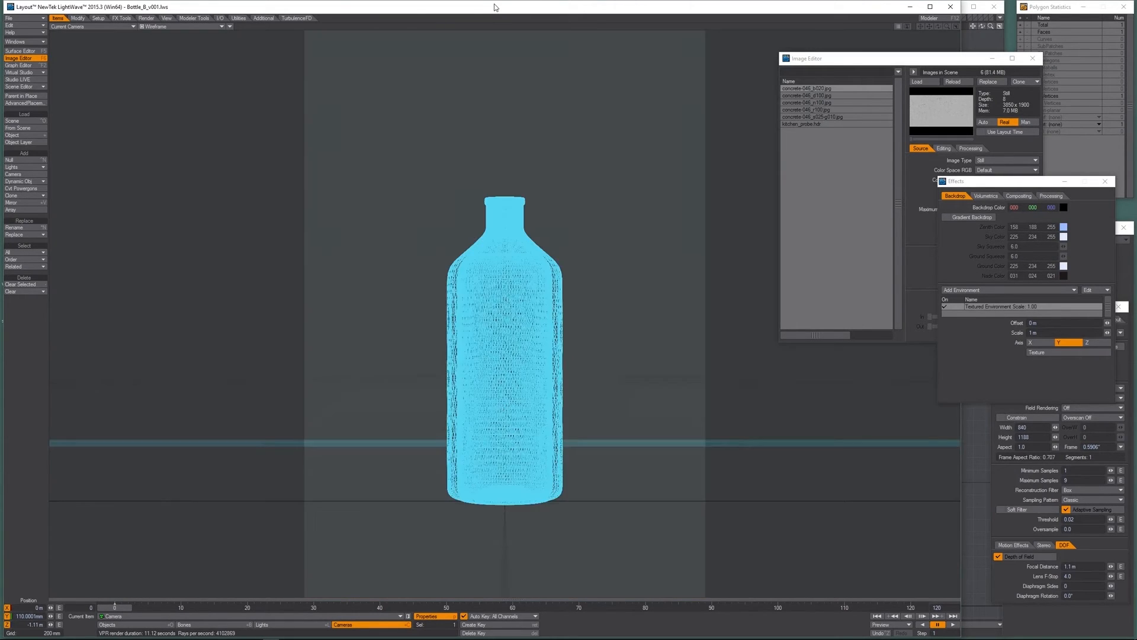
{"action": "key", "text": "4"}
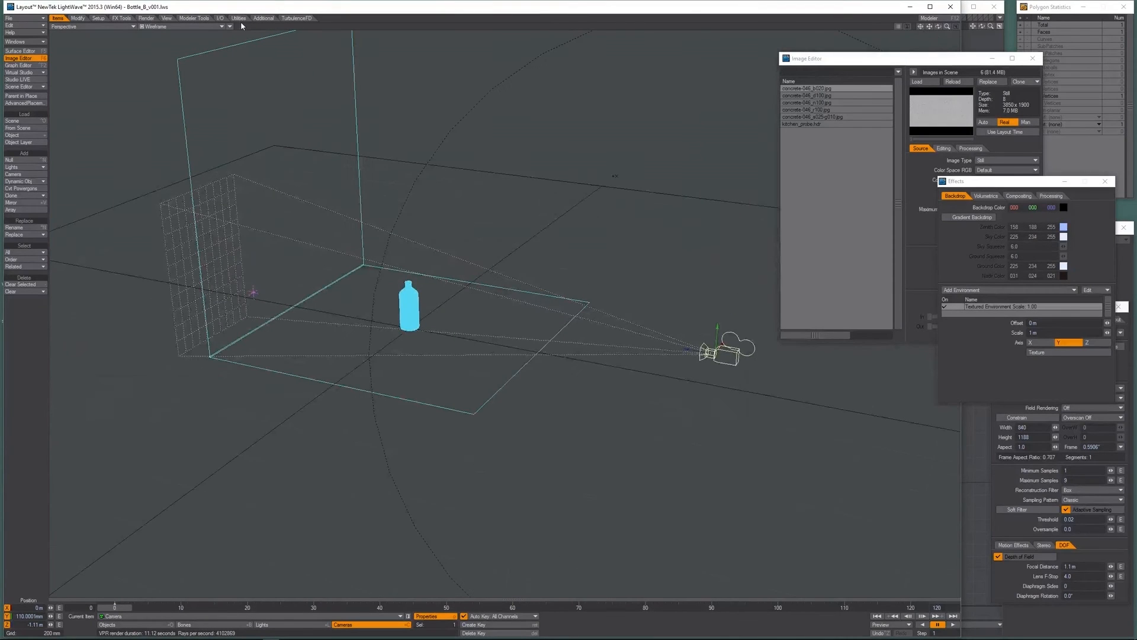
{"action": "left_click", "coordinate": [230, 26]}
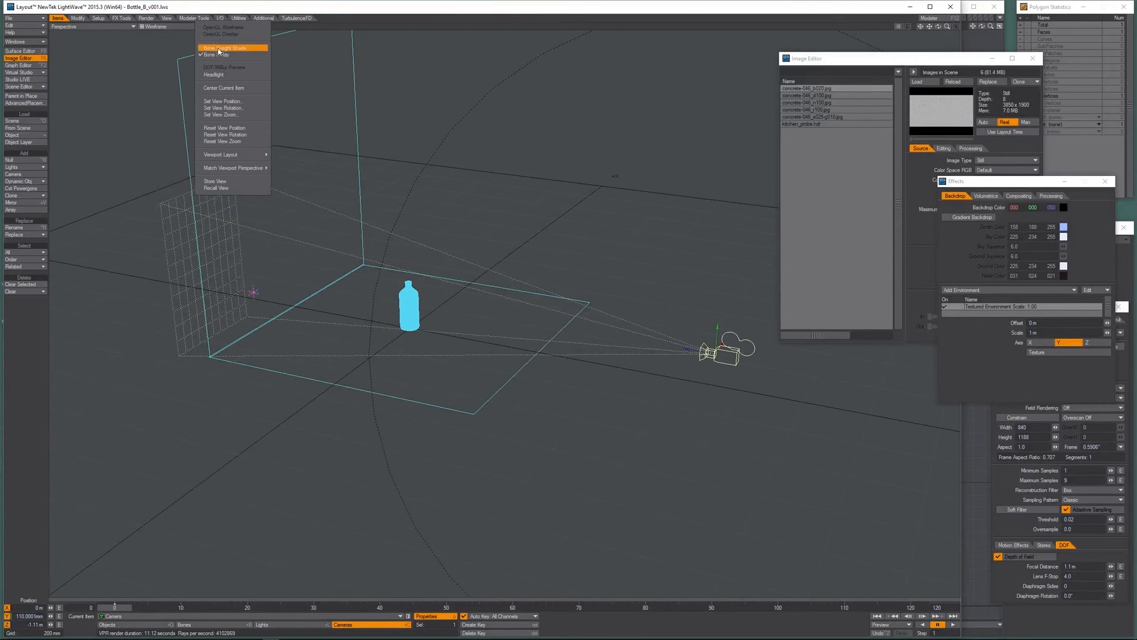
{"action": "left_click", "coordinate": [198, 5]}
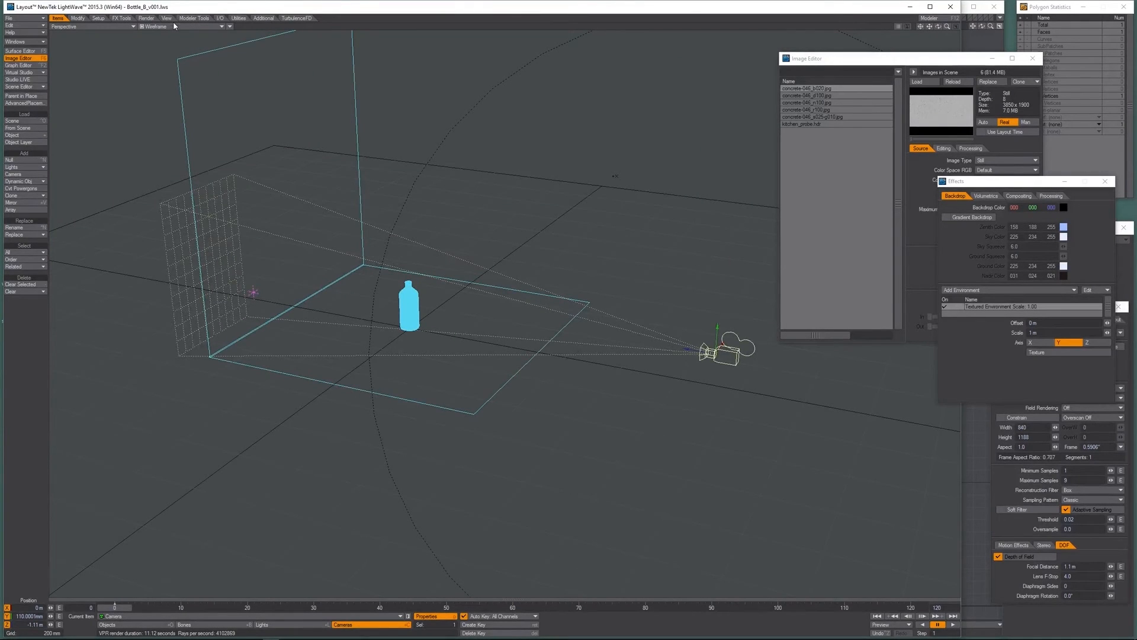
{"action": "key", "text": "6"}
{"action": "left_click", "coordinate": [230, 26]}
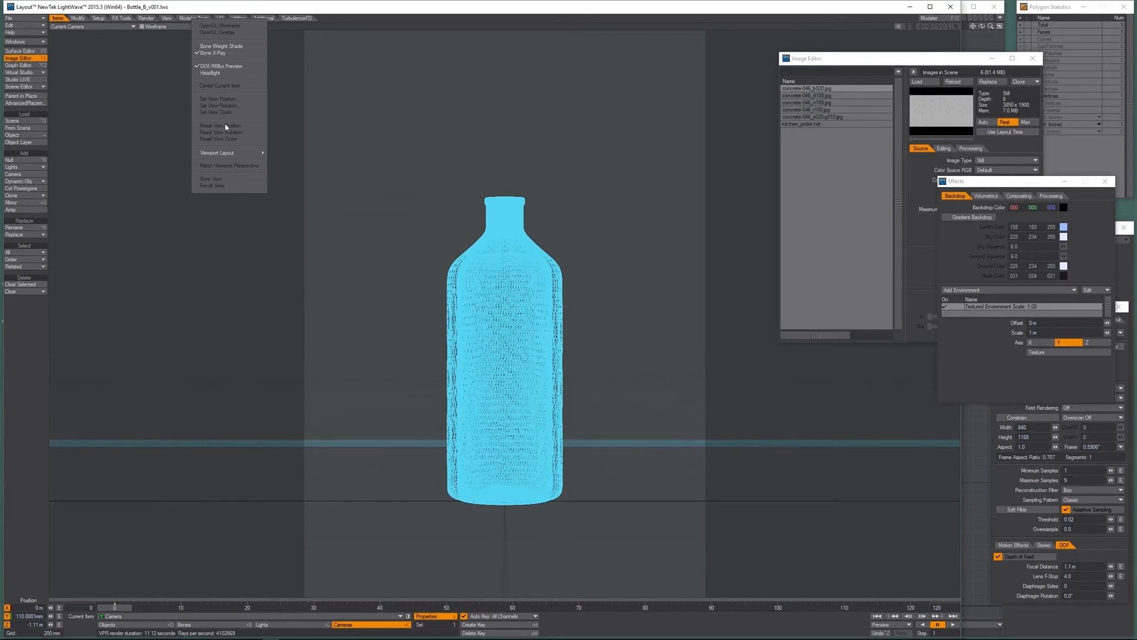
{"action": "left_click", "coordinate": [225, 65]}
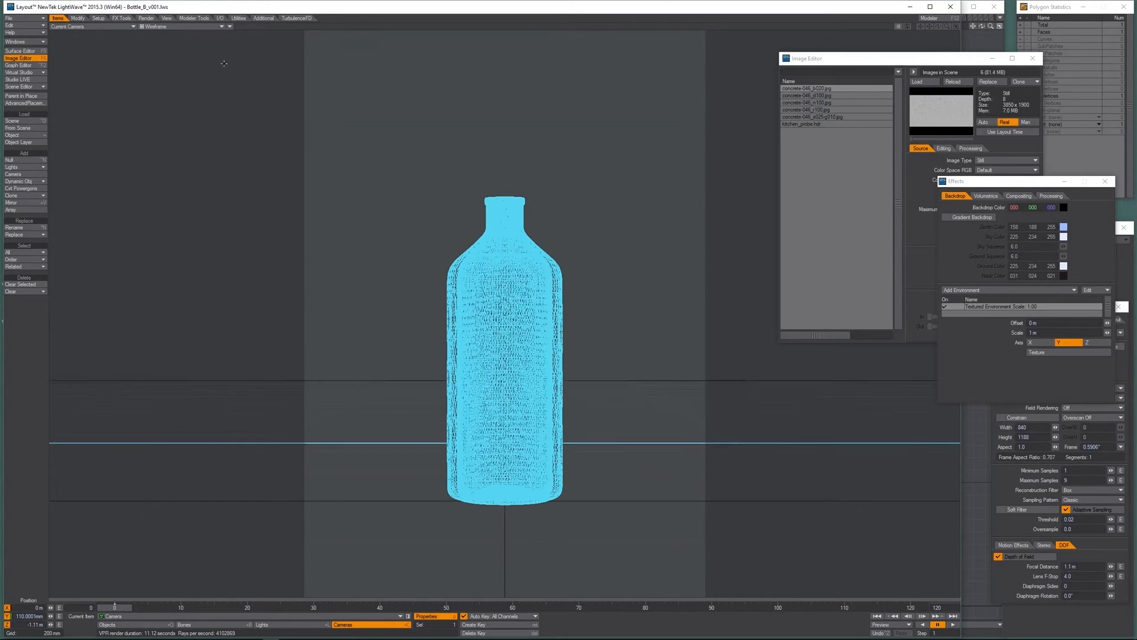
Select the large area light beyond the bottle set in the perspective view.
{"action": "key", "text": "4"}
{"action": "left_click_drag", "start_coordinate": [505, 314], "coordinate": [438, 326], "text": "alt"}
{"action": "scroll", "coordinate": [504, 314], "scroll_direction": "down", "scroll_amount": 5}
{"action": "scroll", "coordinate": [504, 313], "scroll_direction": "up", "scroll_amount": 4}
{"action": "scroll", "coordinate": [505, 314], "scroll_direction": "down", "scroll_amount": 4}
{"action": "left_click_drag", "start_coordinate": [504, 314], "coordinate": [444, 317], "text": "alt"}
{"action": "scroll", "coordinate": [504, 314], "scroll_direction": "up", "scroll_amount": 4}
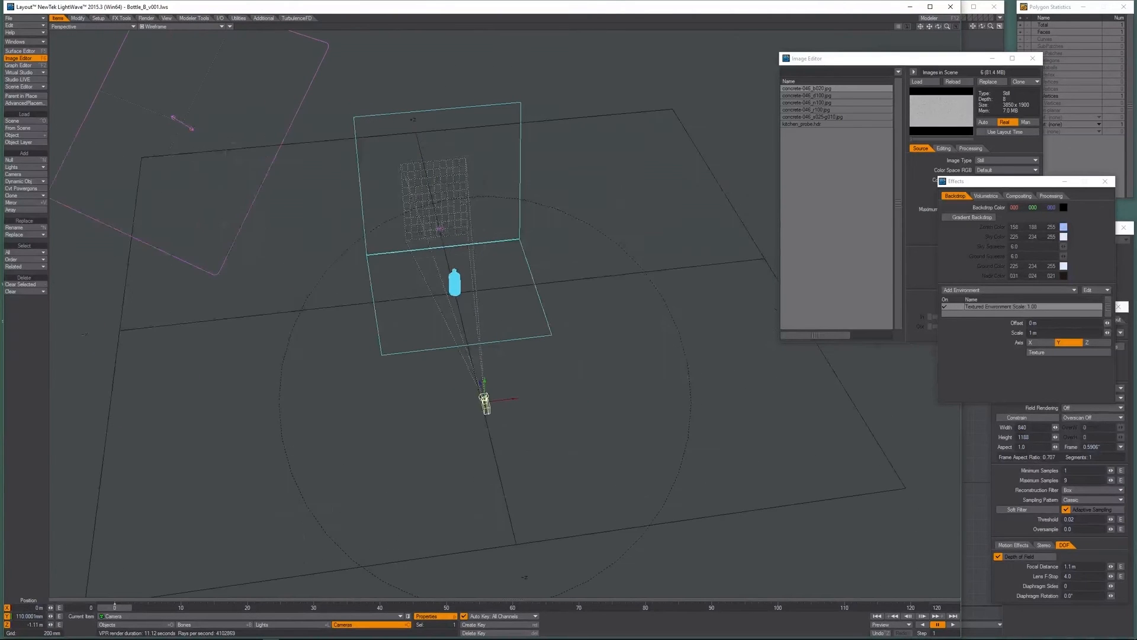
{"action": "left_click", "coordinate": [171, 123]}
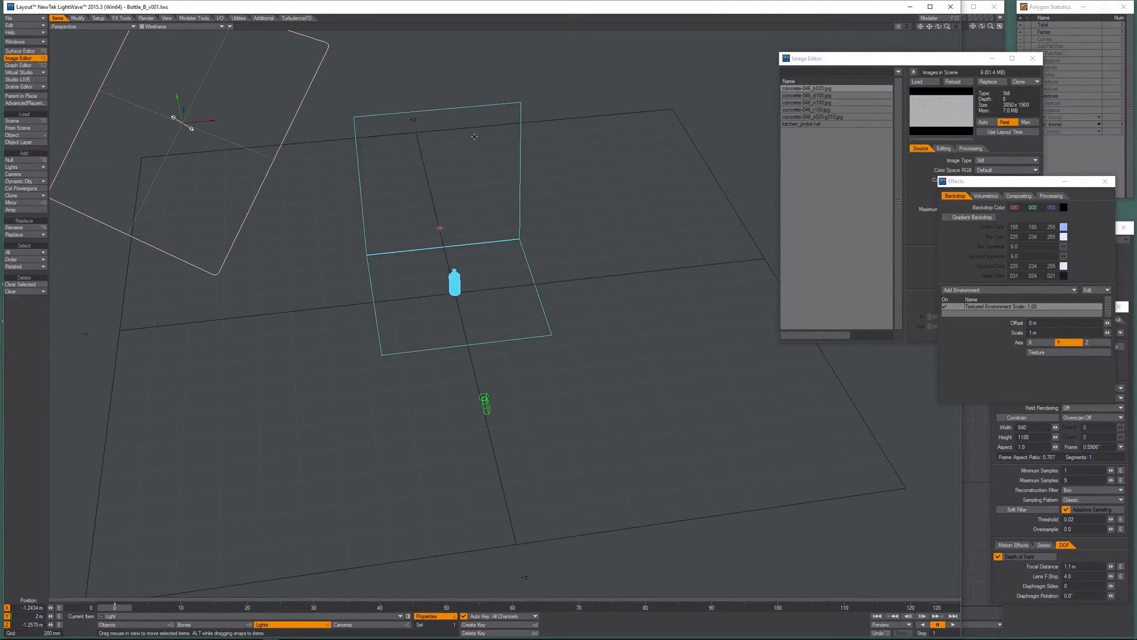
Check the light's placement in the perspective view, and display the current camera view with VPR.
{"action": "key", "text": "6"}
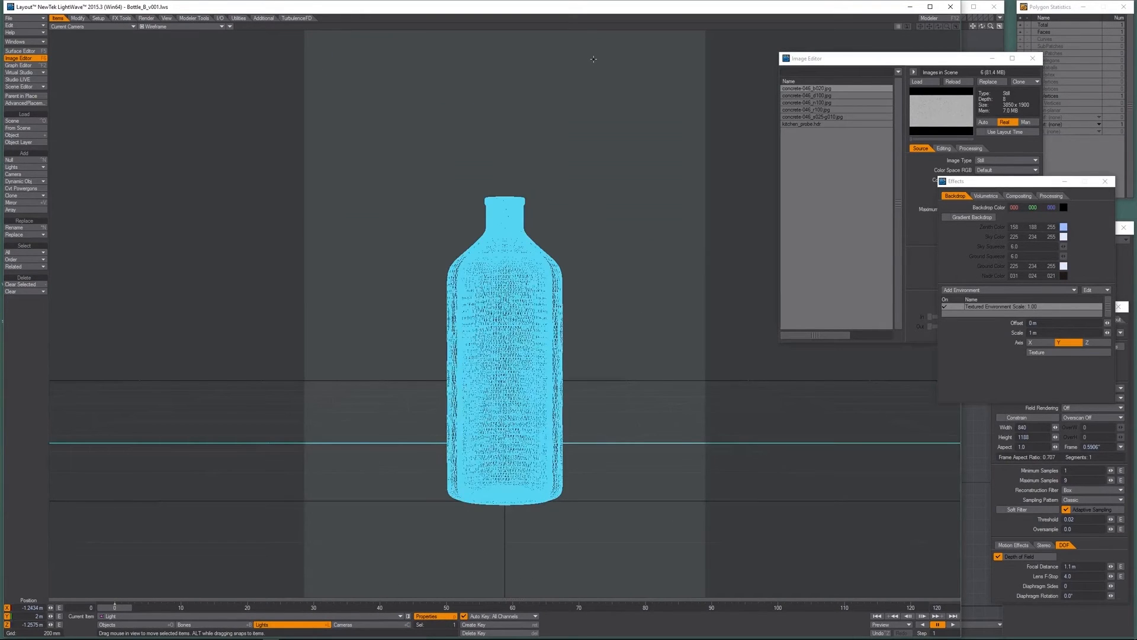
{"action": "key", "text": "4"}
{"action": "left_click_drag", "start_coordinate": [593, 236], "coordinate": [529, 233], "text": "alt"}
{"action": "scroll", "coordinate": [530, 242], "scroll_direction": "down", "scroll_amount": 4}
{"action": "key", "text": "6"}
{"action": "key", "text": "ctrl+F9"}
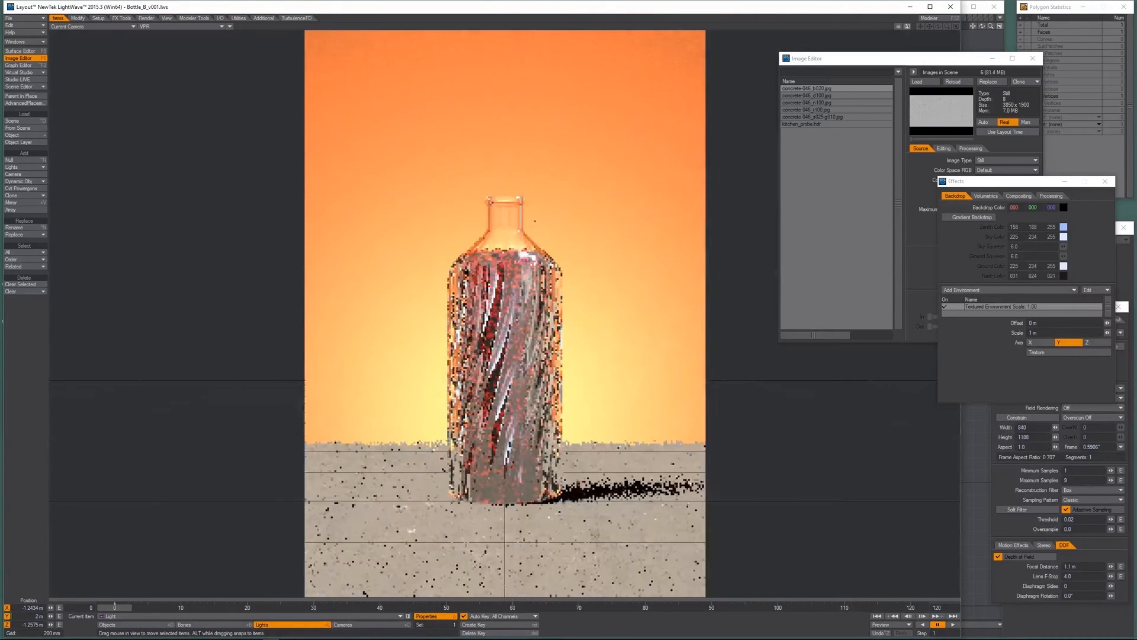
Test the selected area light at 0% intensity, and set its intensity to 50%.
{"action": "key", "text": "p"}
{"action": "key", "text": "p"}
{"action": "key", "text": "p"}
{"action": "left_click", "coordinate": [1075, 395]}
{"action": "type", "text": "0"}
{"action": "key", "text": "Return"}
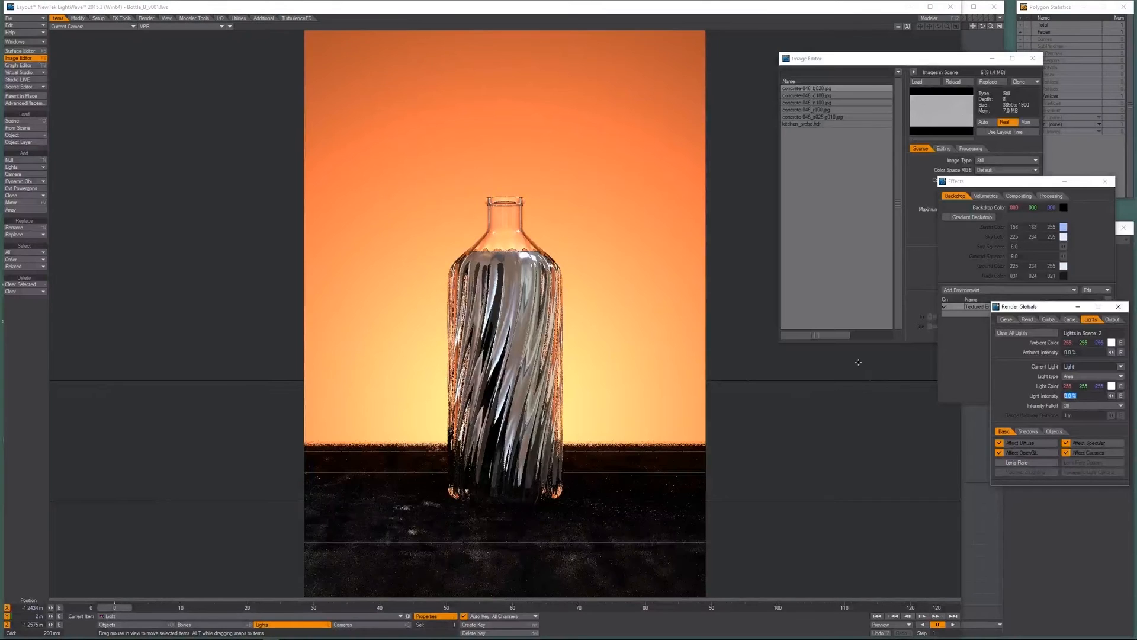
{"action": "type", "text": "50"}
{"action": "key", "text": "Return"}
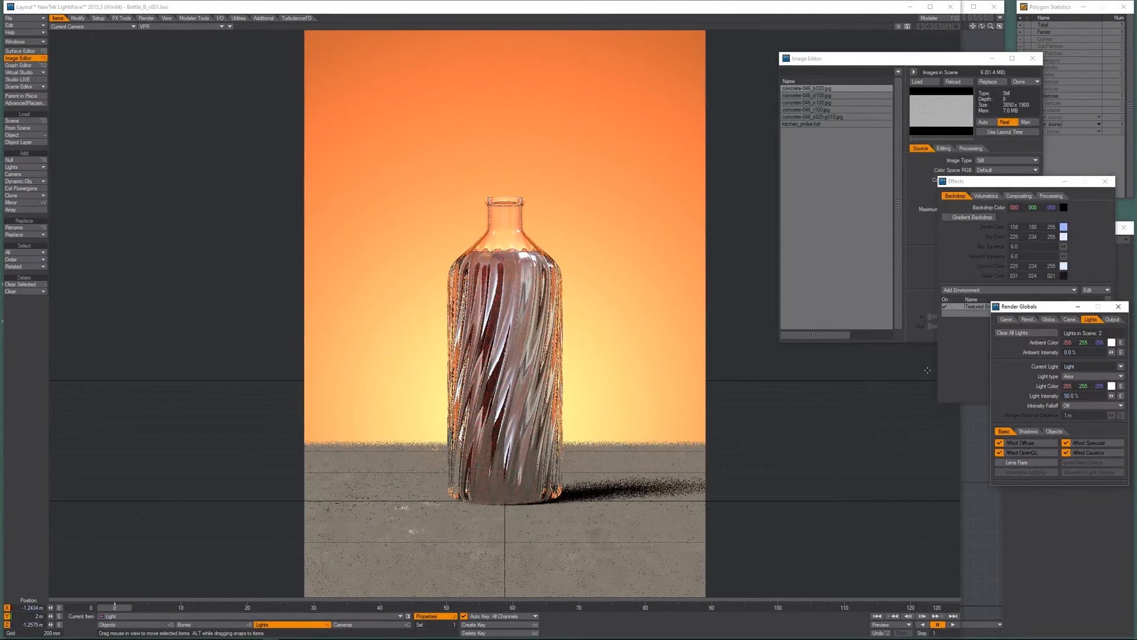
Clone the selected area light once.
{"action": "left_click", "coordinate": [345, 16]}
{"action": "key", "text": "ctrl+c"}
{"action": "key", "text": "Return"}
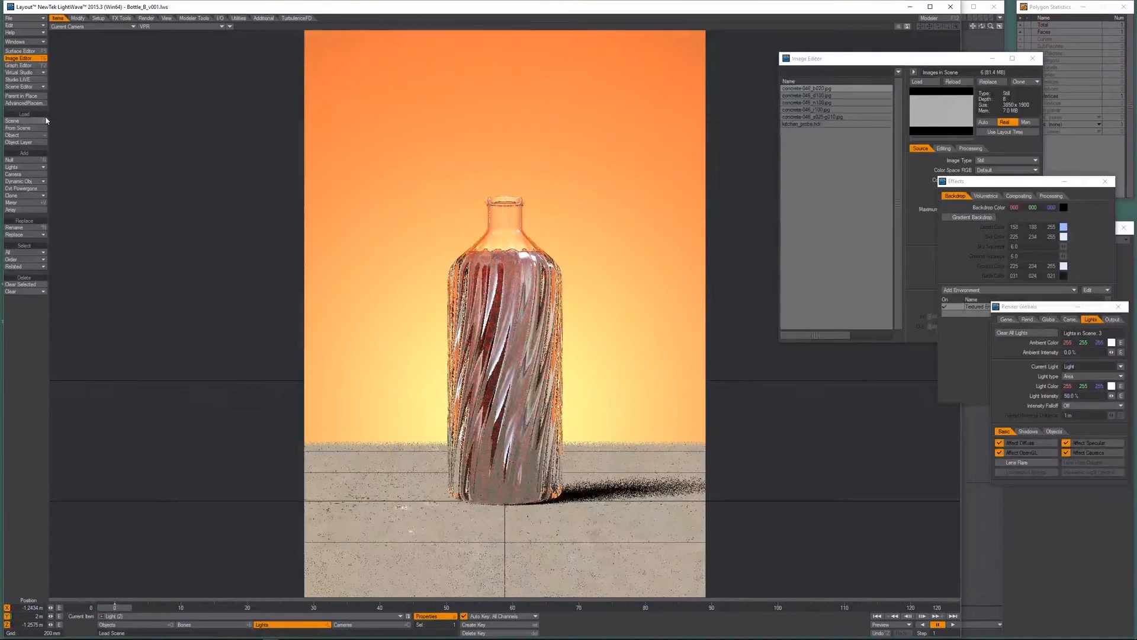
Rotate the cloned area light in the perspective view to about -11.4° heading and 60.6° pitch.
{"action": "key", "text": "r"}
{"action": "key", "text": "Return"}
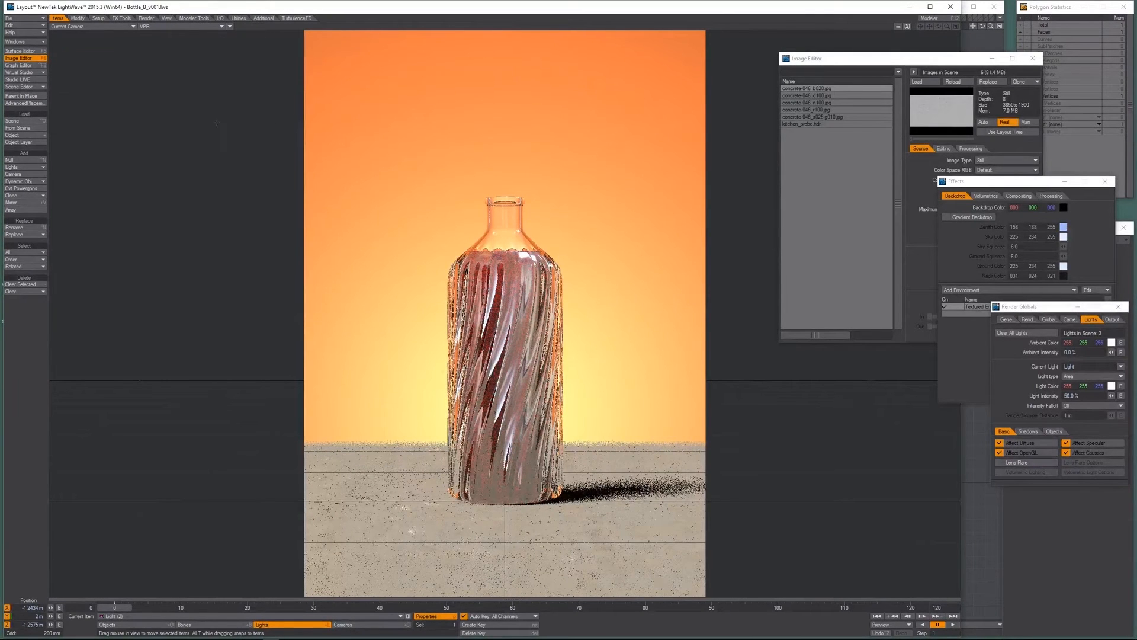
{"action": "key", "text": "4"}
{"action": "left_click_drag", "start_coordinate": [407, 183], "coordinate": [546, 312], "text": "alt"}
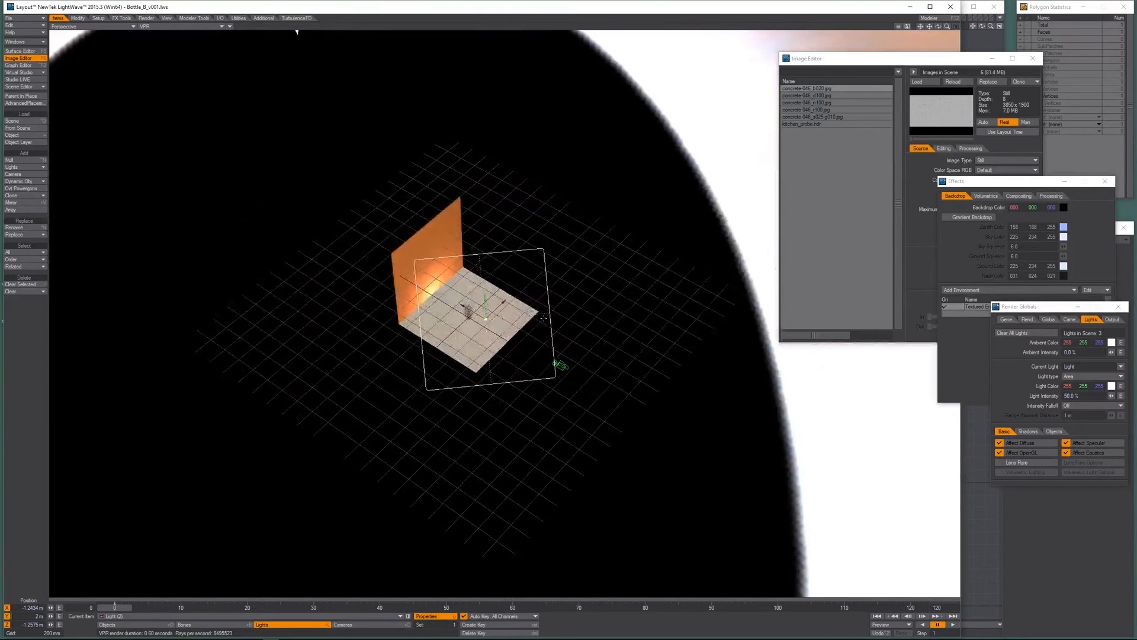
{"action": "key", "text": "1"}
{"action": "left_click_drag", "start_coordinate": [408, 314], "coordinate": [488, 287]}
{"action": "key", "text": "y"}
{"action": "left_click_drag", "start_coordinate": [574, 439], "coordinate": [551, 428]}
{"action": "key", "text": "5"}
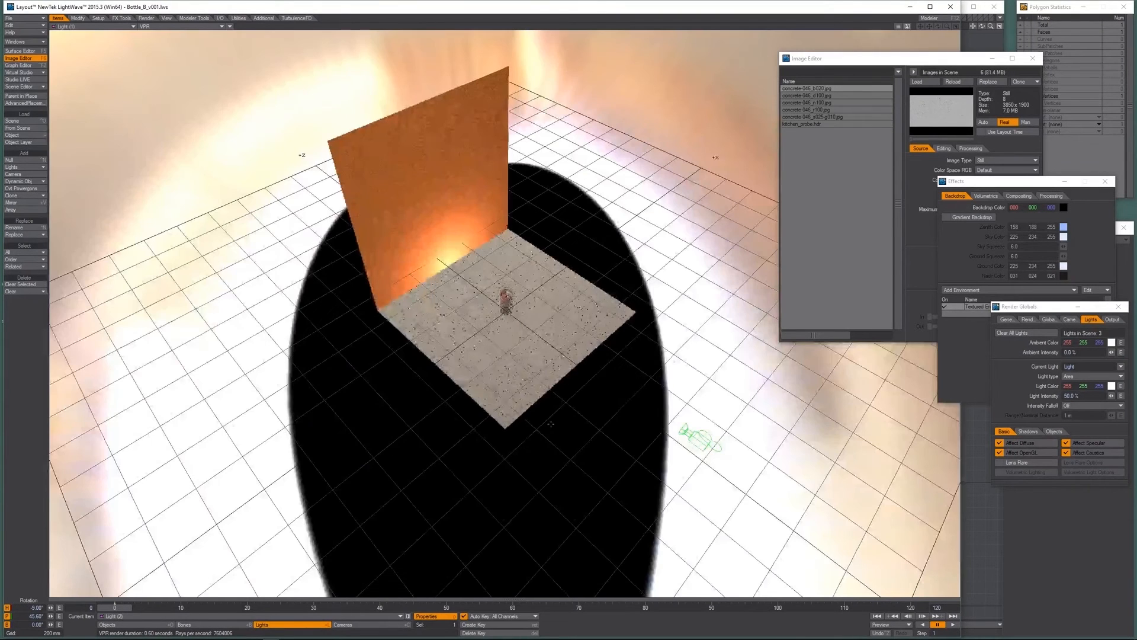
{"action": "left_click_drag", "start_coordinate": [540, 300], "coordinate": [540, 299]}
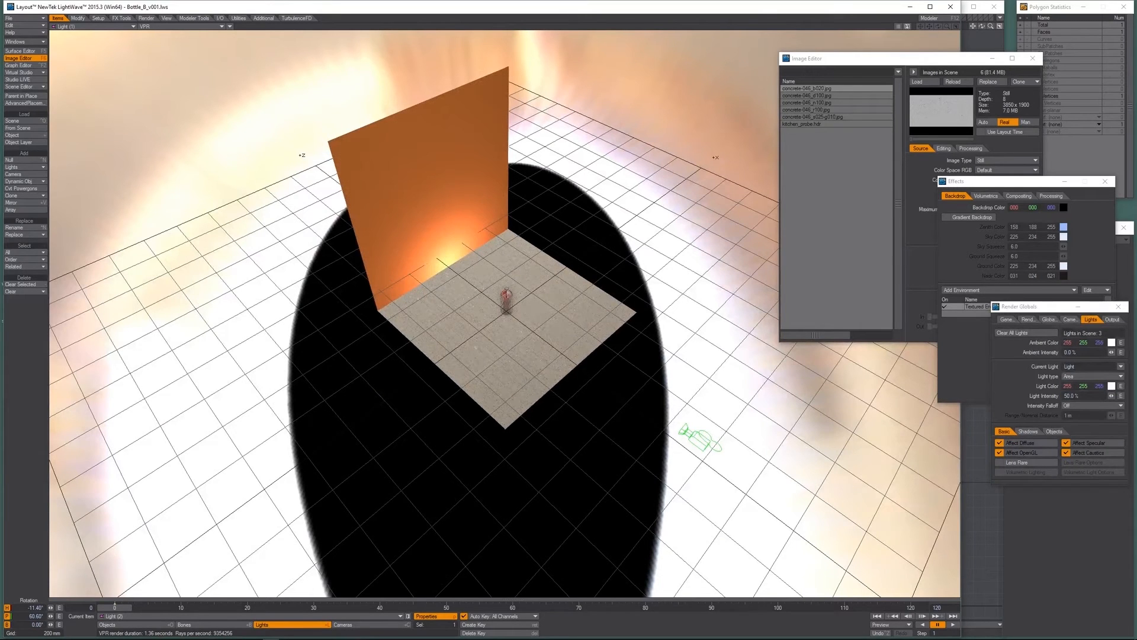
Look through Light (2), reposition it above the bottle at about X 56 mm, Y 2 m, Z -112 mm, and preview the camera view with VPR.
{"action": "key", "text": "ctrl+F9"}
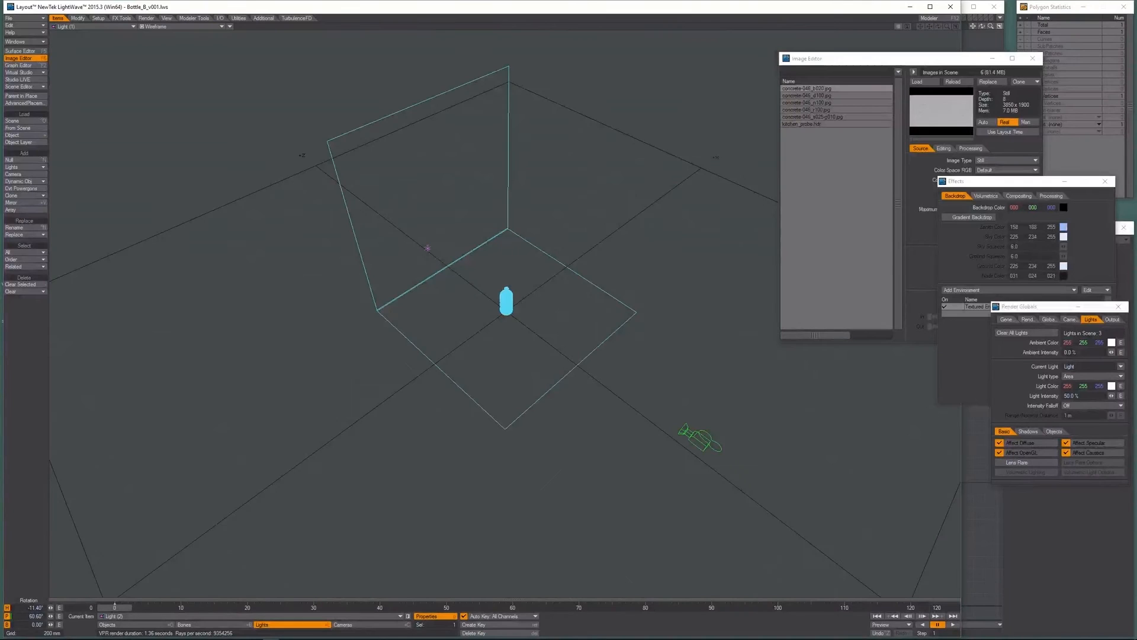
{"action": "key", "text": "2"}
{"action": "key", "text": "5"}
{"action": "left_click", "coordinate": [71, 25]}
{"action": "mouse_move", "coordinate": [74, 65]}
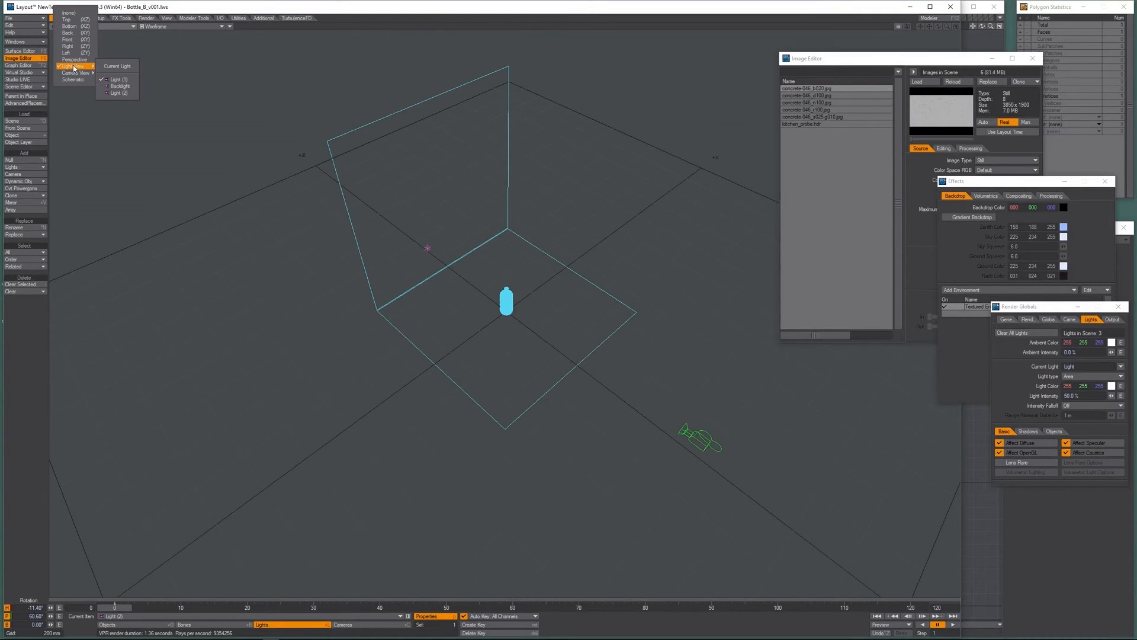
{"action": "left_click", "coordinate": [119, 93]}
{"action": "left_click_drag", "start_coordinate": [627, 245], "coordinate": [627, 349]}
{"action": "key", "text": "t"}
{"action": "key", "text": "6"}
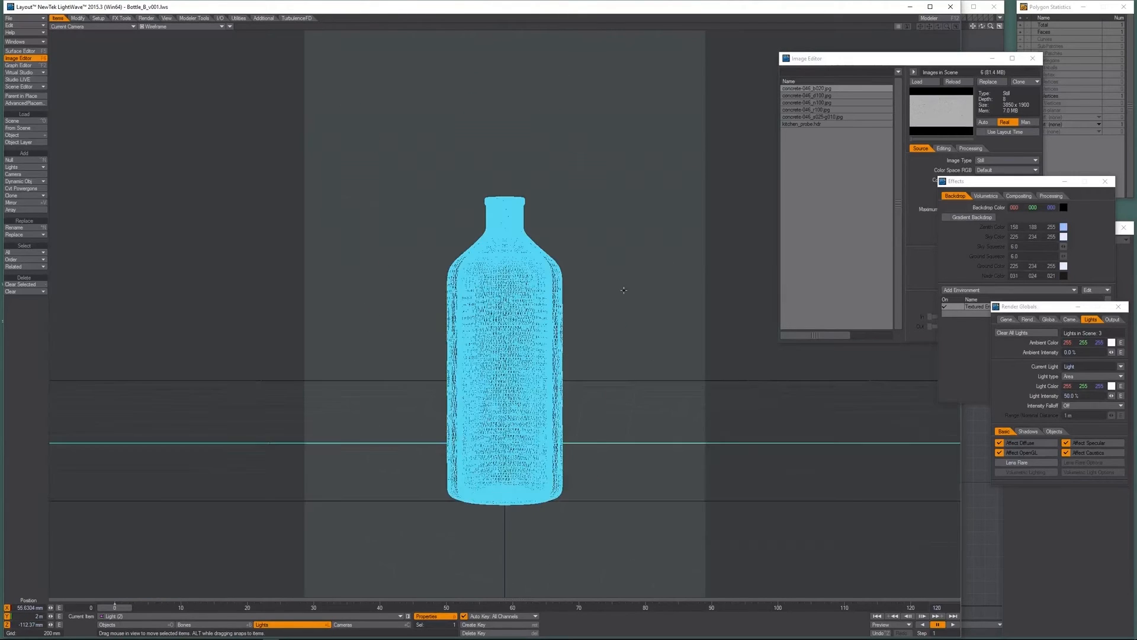
{"action": "key", "text": "ctrl+F9"}
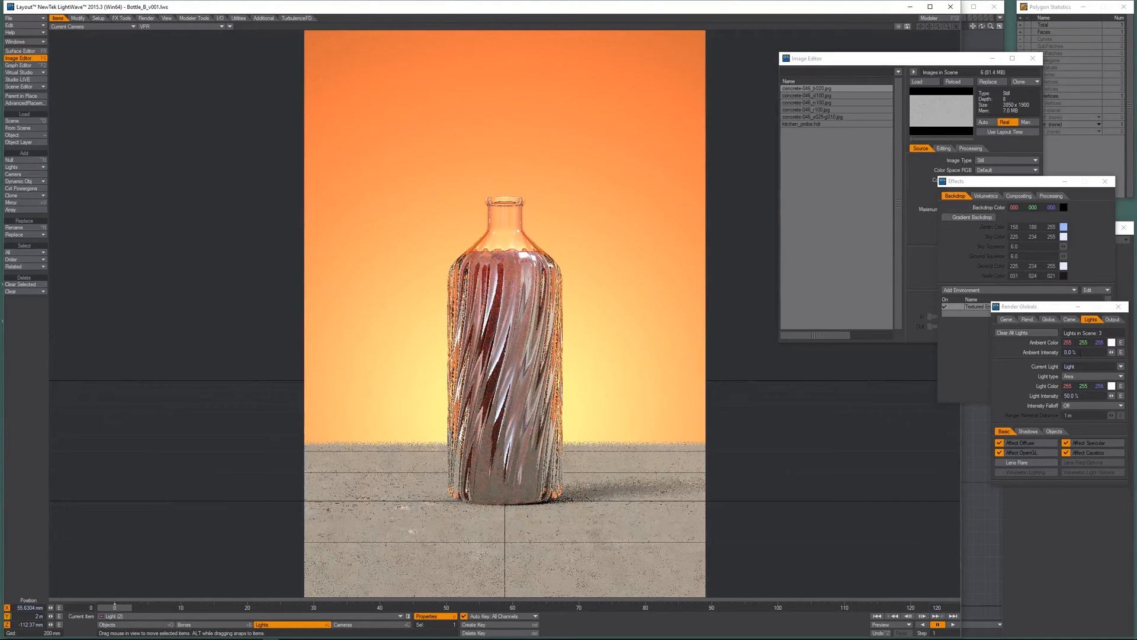
Tint the overhead area light warm orange and set its intensity falloff to Inv Distance.
{"action": "mouse_move", "coordinate": [1099, 386]}
{"action": "left_mouse_down"}
{"action": "mouse_move", "coordinate": [1026, 387]}
{"action": "mouse_move", "coordinate": [1086, 388]}
{"action": "left_mouse_up"}
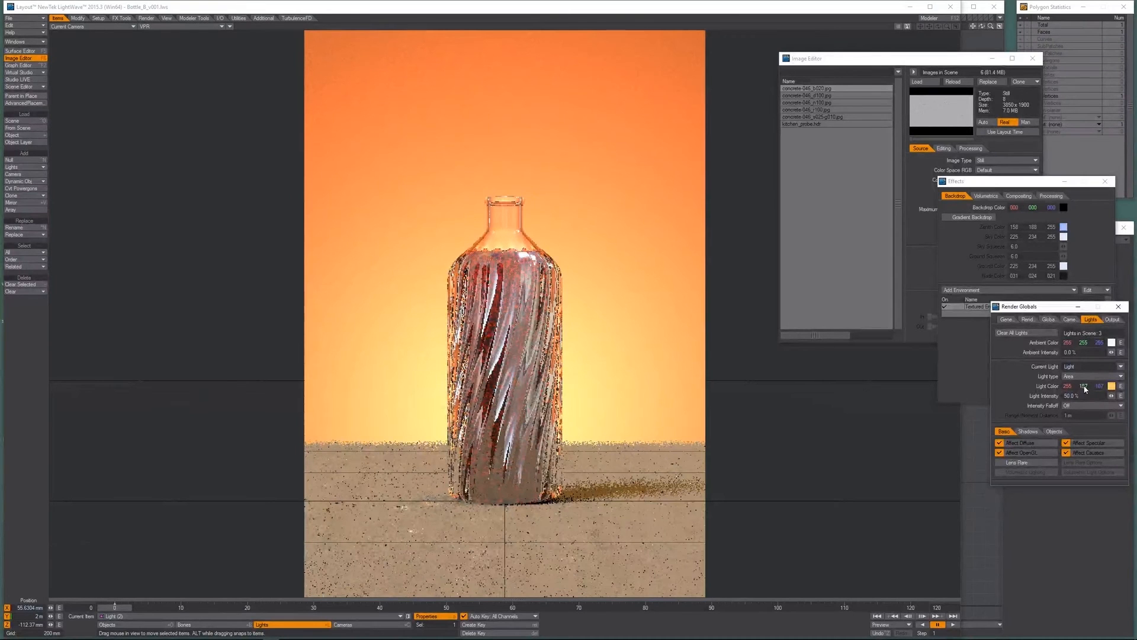
{"action": "left_click", "coordinate": [1090, 405]}
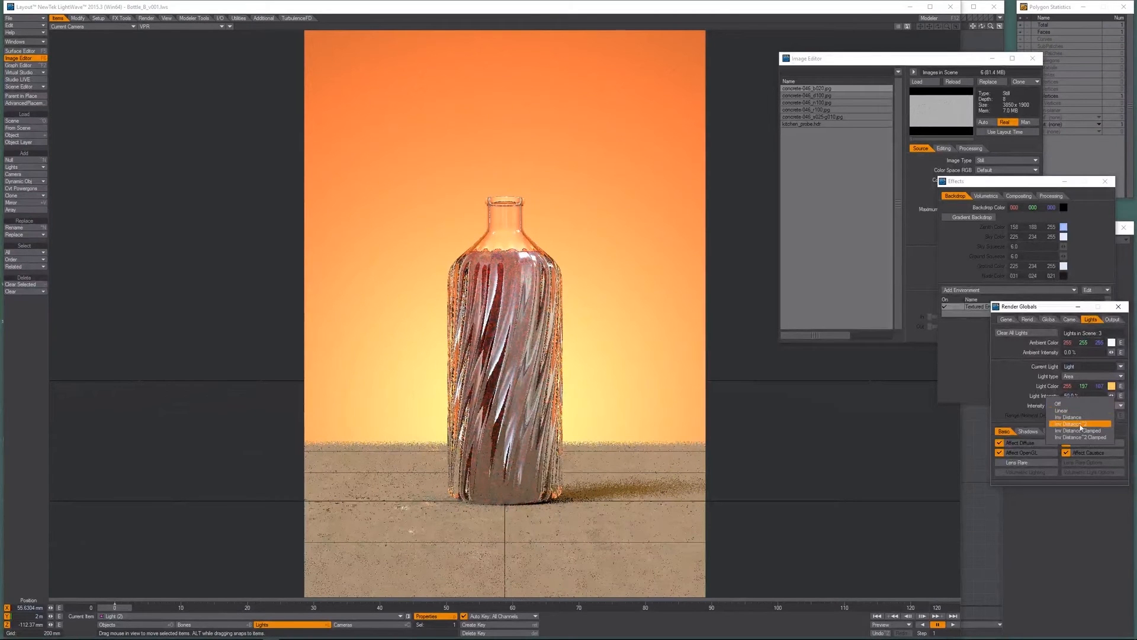
{"action": "left_click", "coordinate": [1086, 417]}
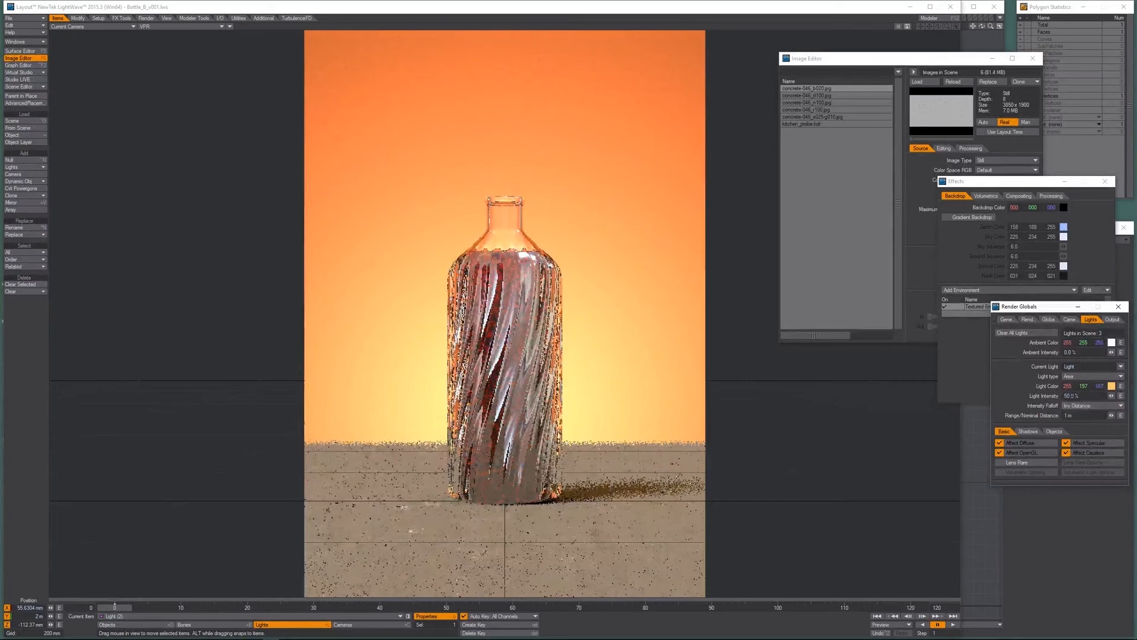
Test a 2 m nominal distance for the light's falloff, and set it to 3 m.
{"action": "left_click", "coordinate": [1088, 415]}
{"action": "type", "text": "2"}
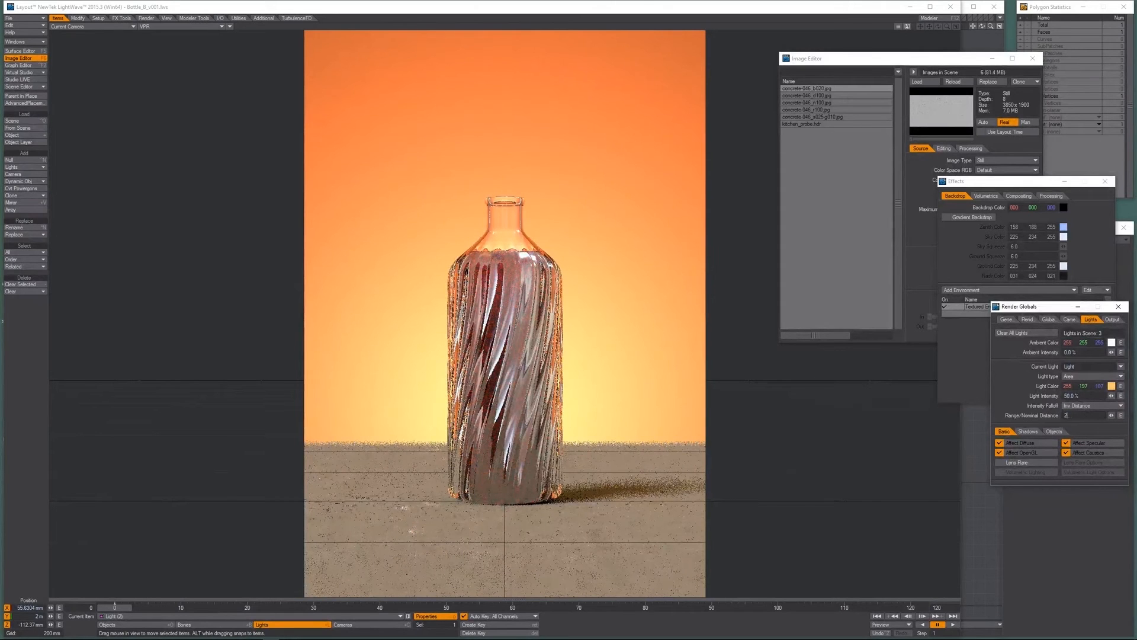
{"action": "key", "text": "Return"}
{"action": "left_click", "coordinate": [1088, 416]}
{"action": "type", "text": "3"}
{"action": "key", "text": "Return"}
Lower the overhead area light to about 1 m above the ground and display the camera view.
{"action": "key", "text": "4"}
{"action": "left_click_drag", "start_coordinate": [504, 320], "coordinate": [504, 260], "text": "alt"}
{"action": "left_click_drag", "start_coordinate": [480, 87], "coordinate": [481, 194]}
{"action": "key", "text": "6"}
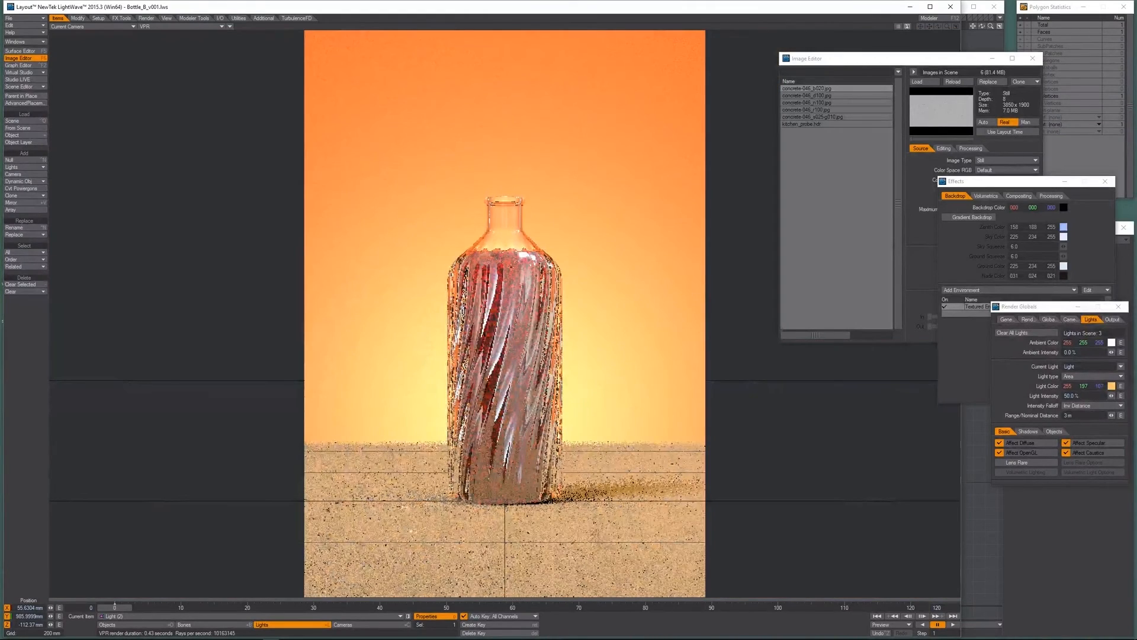
Scale the overhead area light uniformly to about 0.564 and return to the camera view.
{"action": "key", "text": "5"}
{"action": "left_click_drag", "start_coordinate": [502, 243], "coordinate": [438, 210]}
{"action": "key", "text": "y"}
{"action": "key", "text": "2"}
{"action": "key", "text": "shift+h"}
{"action": "key", "text": "6"}
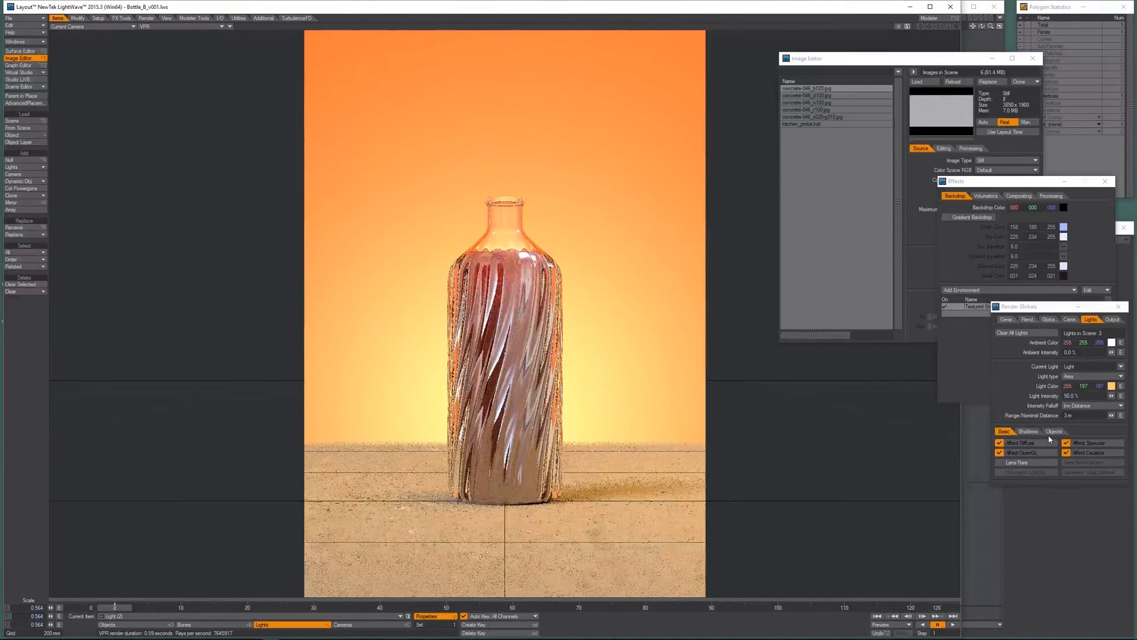
Tint the overhead light's ray-traced shadow color from pure black toward a very dark blue.
{"action": "left_click", "coordinate": [1029, 431]}
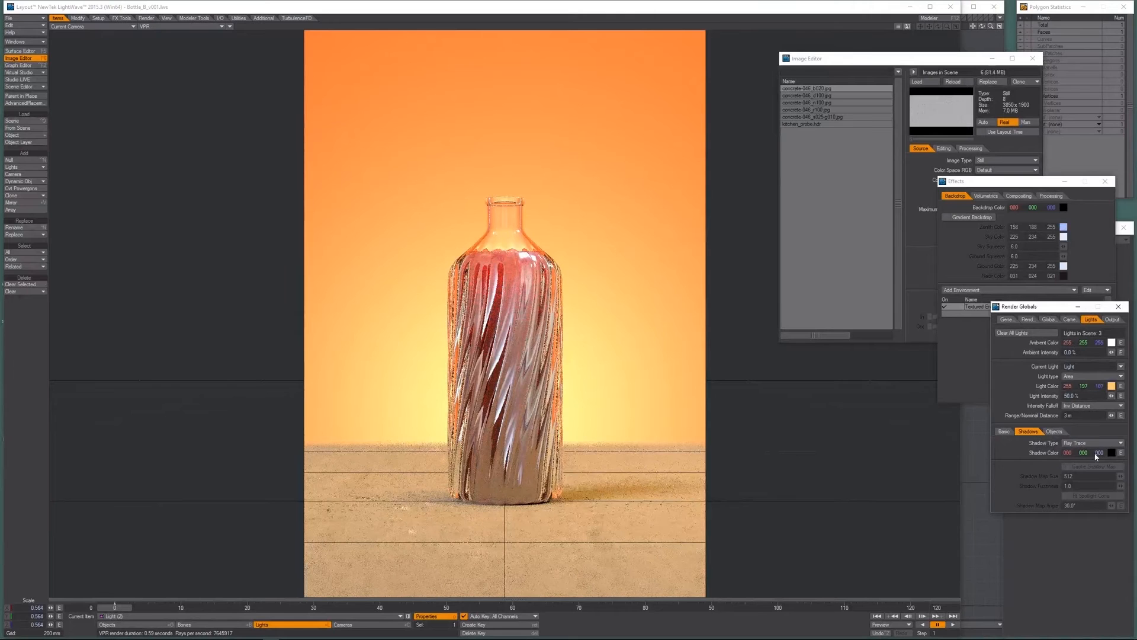
{"action": "left_click_drag", "start_coordinate": [1099, 452], "coordinate": [1109, 454]}
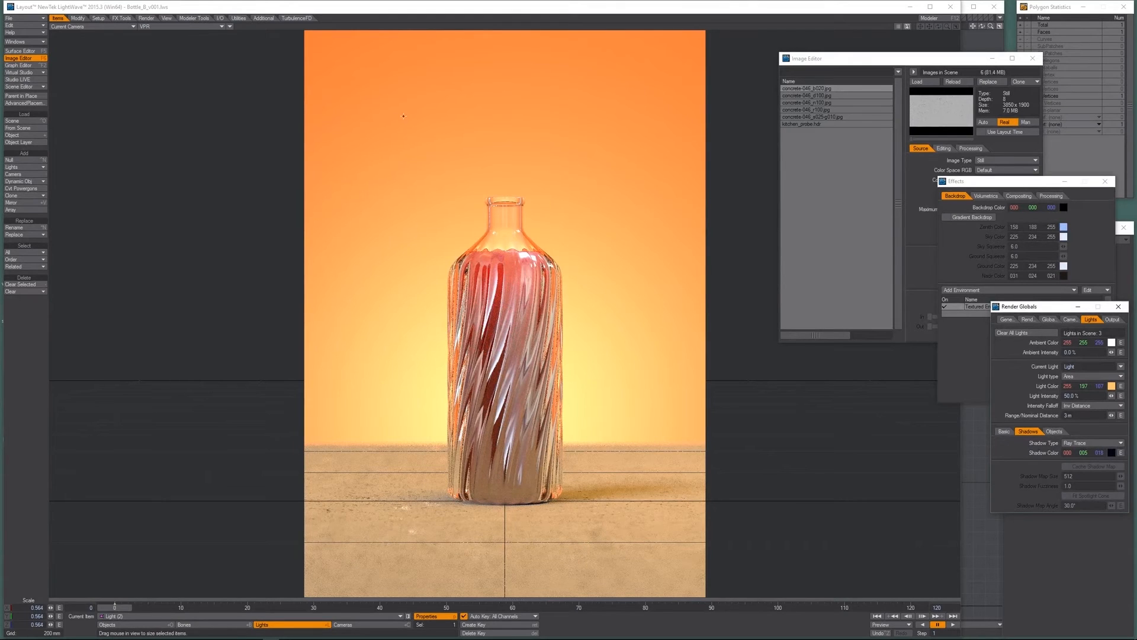
Make one clone of the Backlight point light standing behind the backdrop.
{"action": "key", "text": "ctrl+F9"}
{"action": "key", "text": "4"}
{"action": "left_click_drag", "start_coordinate": [426, 113], "coordinate": [491, 136], "text": "alt"}
{"action": "left_click_drag", "start_coordinate": [533, 284], "coordinate": [716, 306], "text": "ctrl+alt"}
{"action": "left_click", "coordinate": [316, 319]}
{"action": "key", "text": "t"}
{"action": "key", "text": "ctrl+c"}
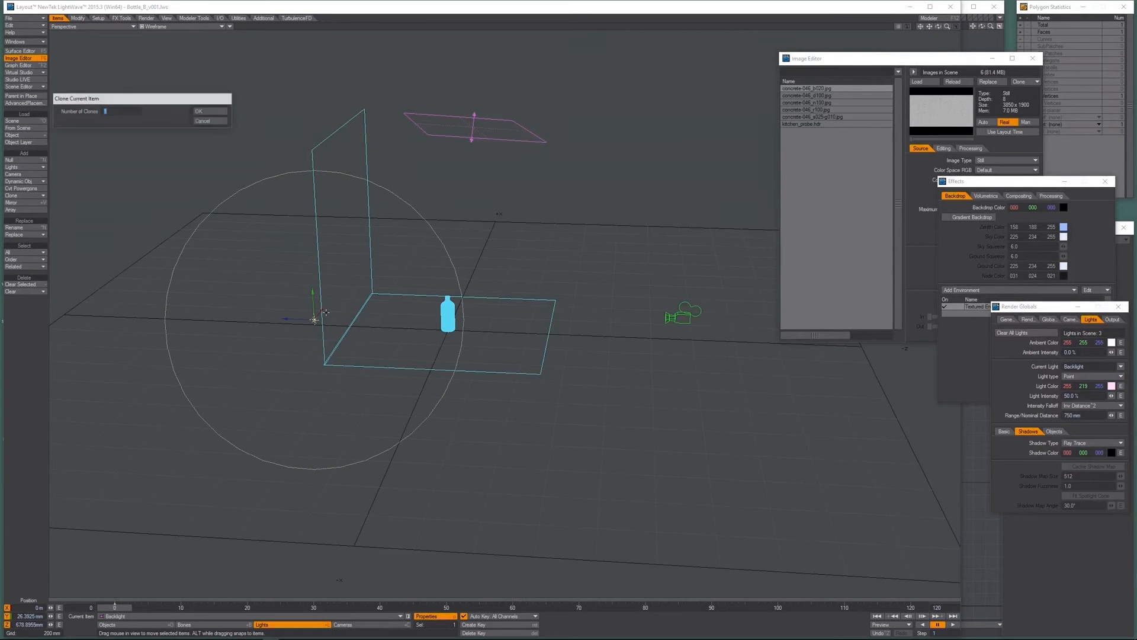
{"action": "key", "text": "Return"}
Rename the cloned backlight Juice and the area light above the bottle Top.
{"action": "left_click", "coordinate": [45, 227]}
{"action": "type", "text": "Key"}
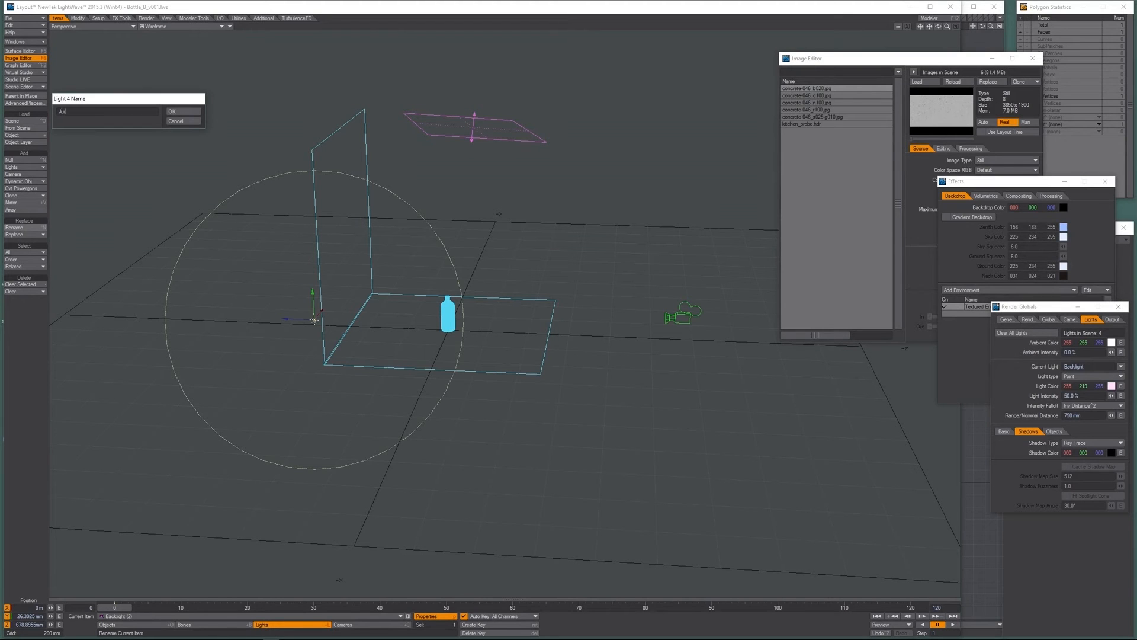
{"action": "key", "text": "Return"}
{"action": "key", "text": "Up"}
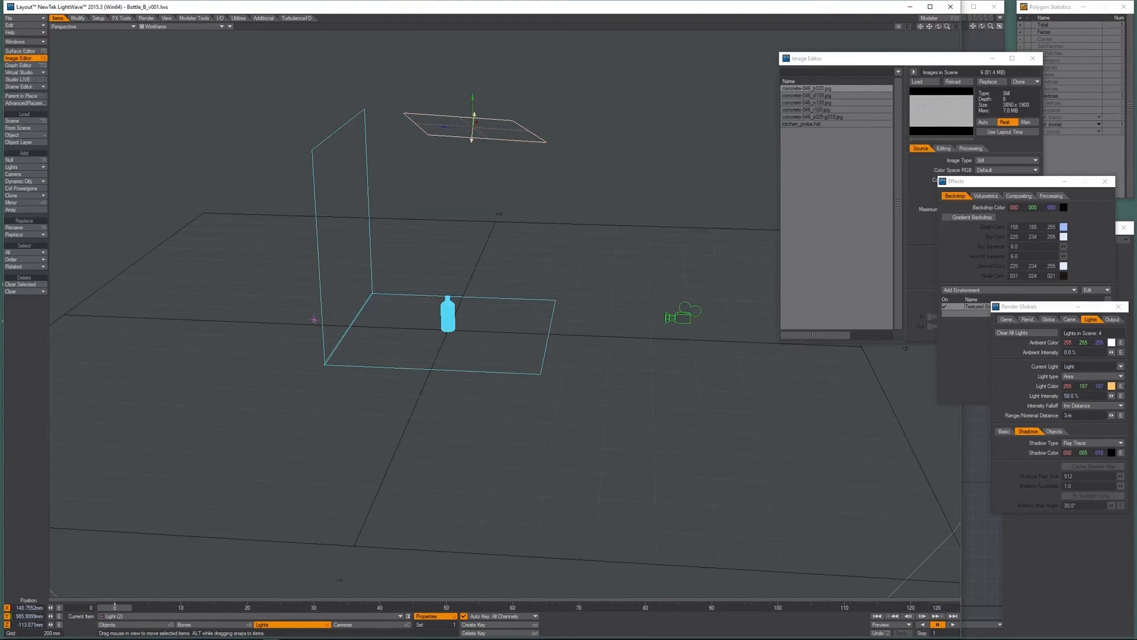
{"action": "left_click", "coordinate": [45, 227]}
{"action": "type", "text": "Top"}
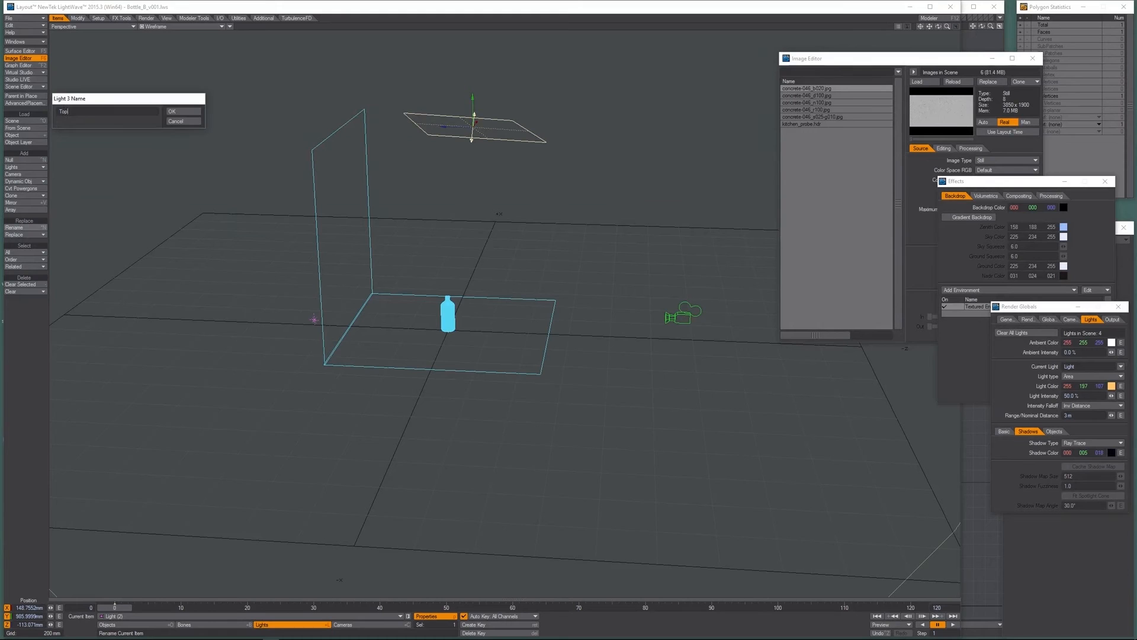
{"action": "key", "text": "Return"}
Rename the original backlight Glow and the first area light Main.
{"action": "key", "text": "Up"}
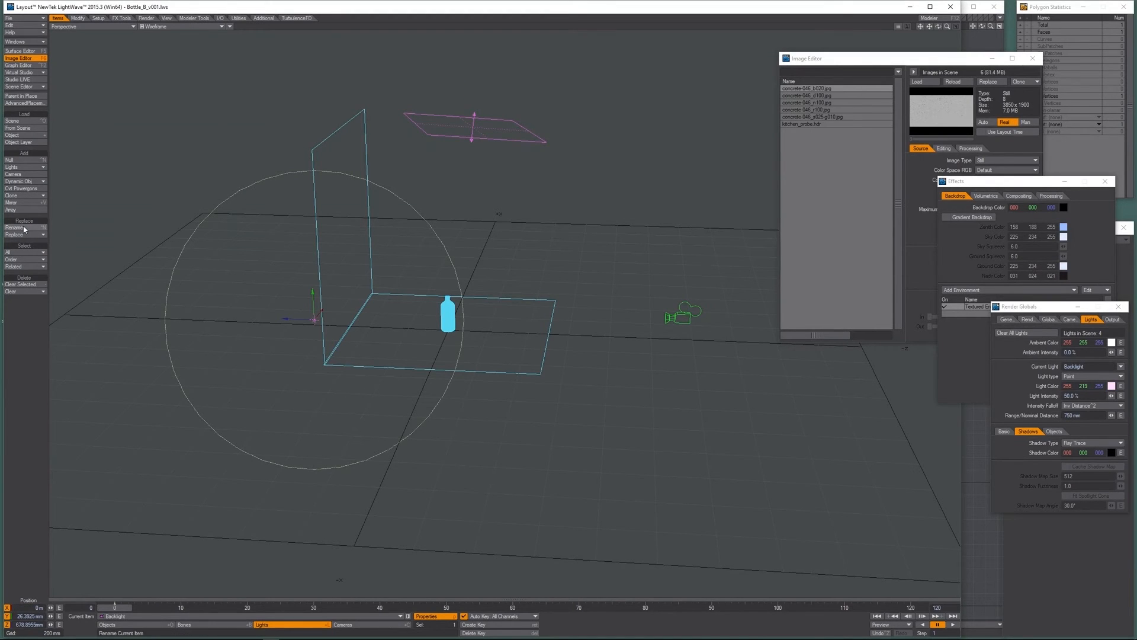
{"action": "left_click", "coordinate": [27, 228]}
{"action": "type", "text": "Gl"}
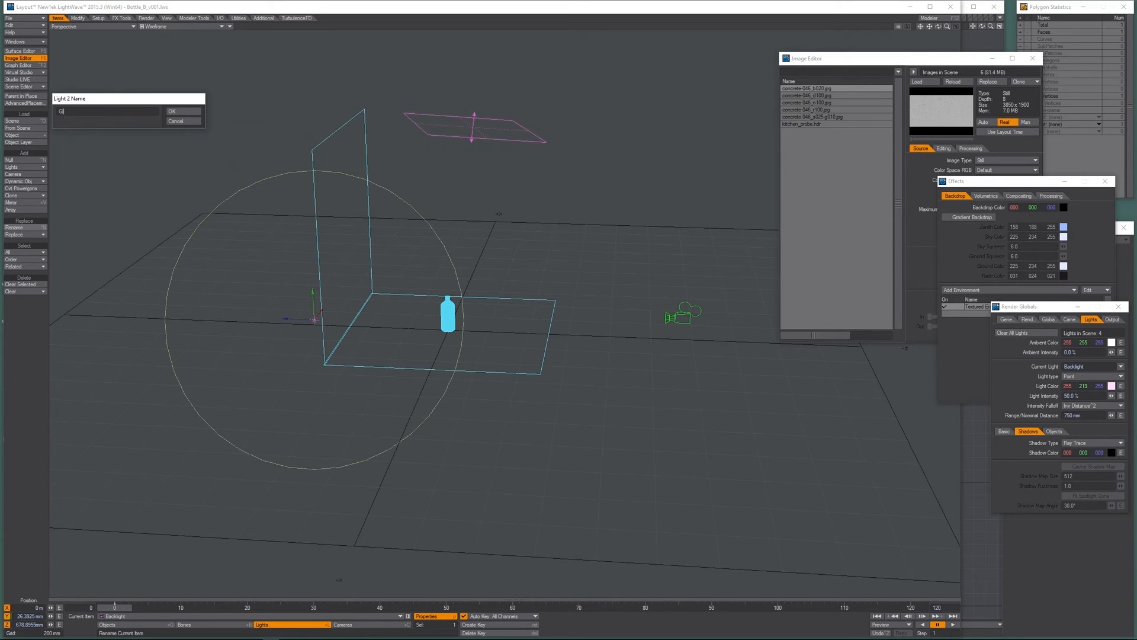
{"action": "type", "text": "ow"}
{"action": "key", "text": "Return"}
{"action": "key", "text": "Up"}
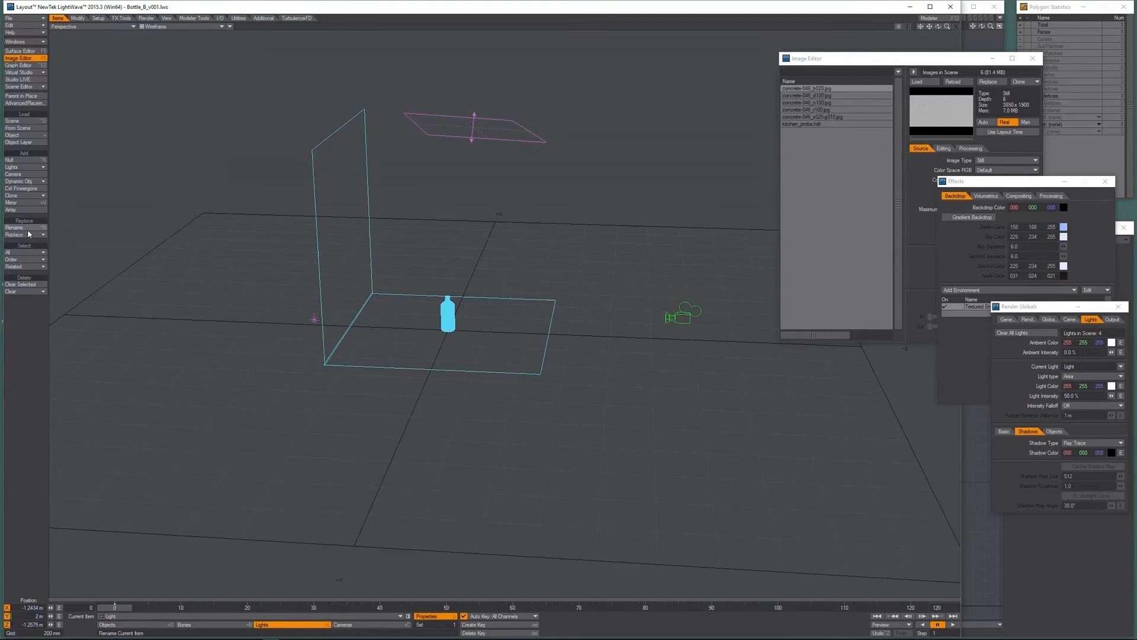
{"action": "left_click", "coordinate": [22, 229]}
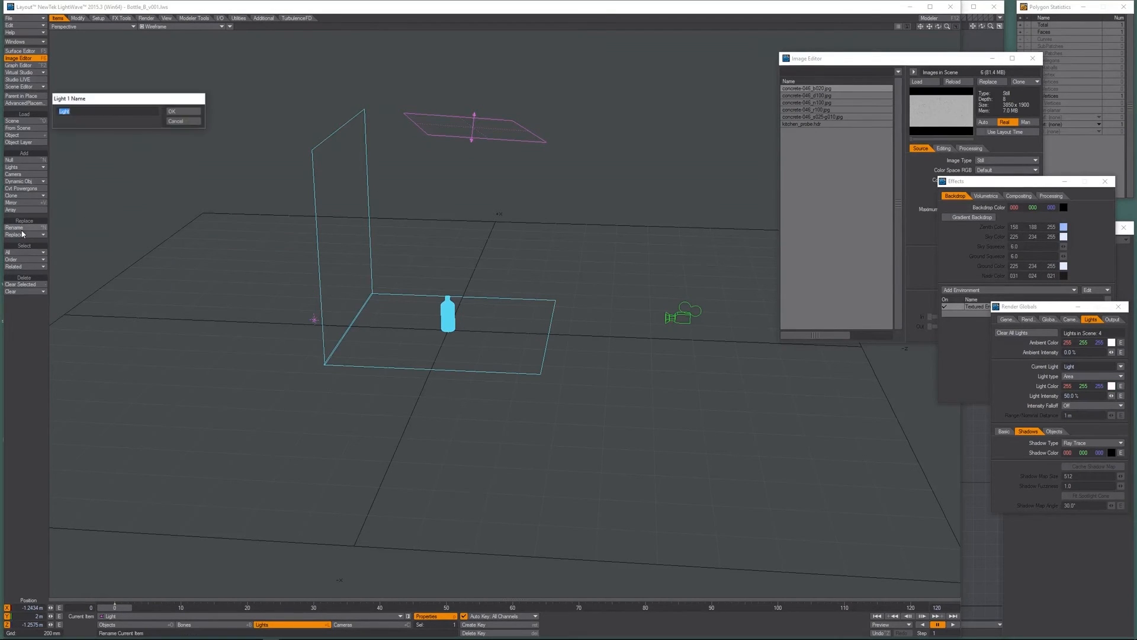
{"action": "type", "text": "Main"}
{"action": "key", "text": "Return"}
Move the Juice light close behind the bottle, to about Y 86 mm and Z 106 mm, and restore the VPR camera preview.
{"action": "key", "text": "Down"}
{"action": "key", "text": "Down"}
{"action": "key", "text": "Down"}
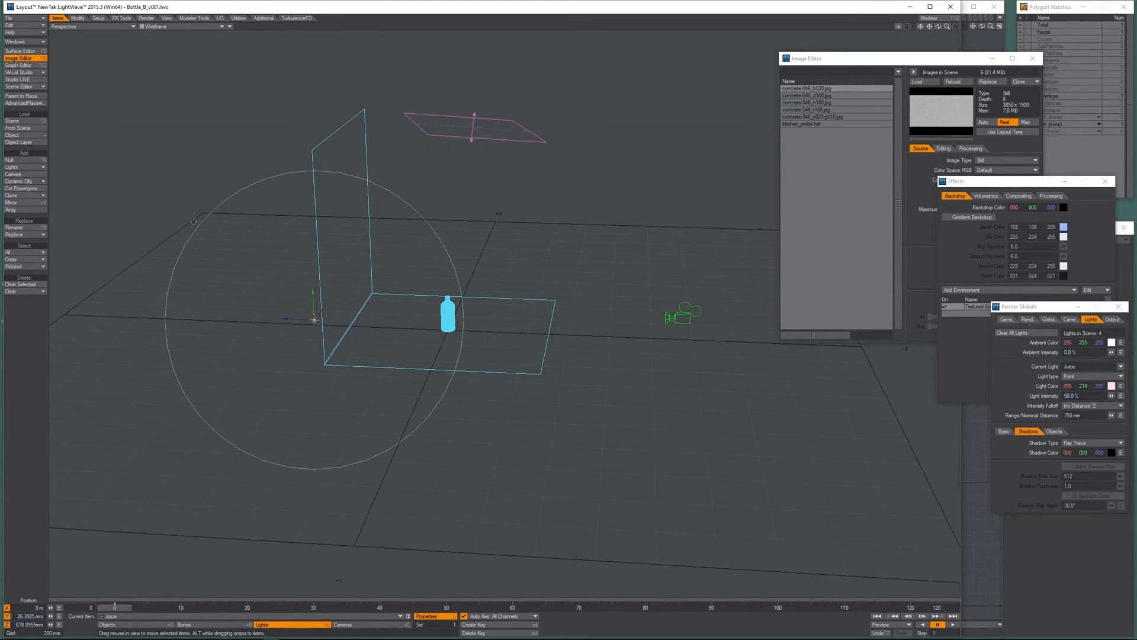
{"action": "key", "text": "2"}
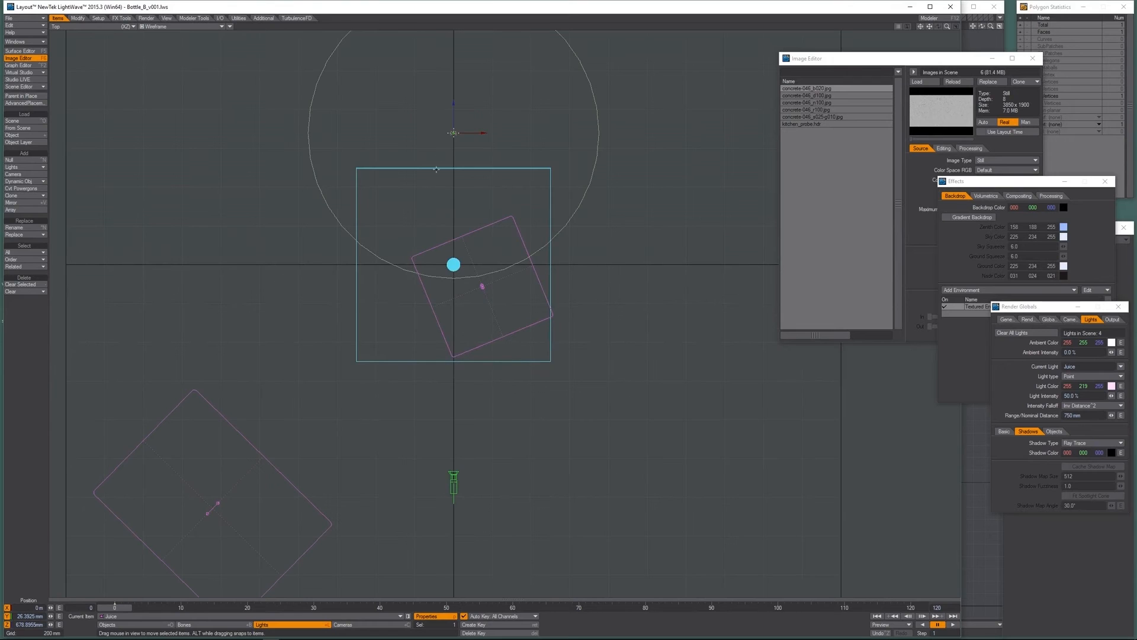
{"action": "left_click_drag", "start_coordinate": [450, 104], "coordinate": [450, 215]}
{"action": "key", "text": "1"}
{"action": "left_click_drag", "start_coordinate": [454, 278], "coordinate": [453, 267]}
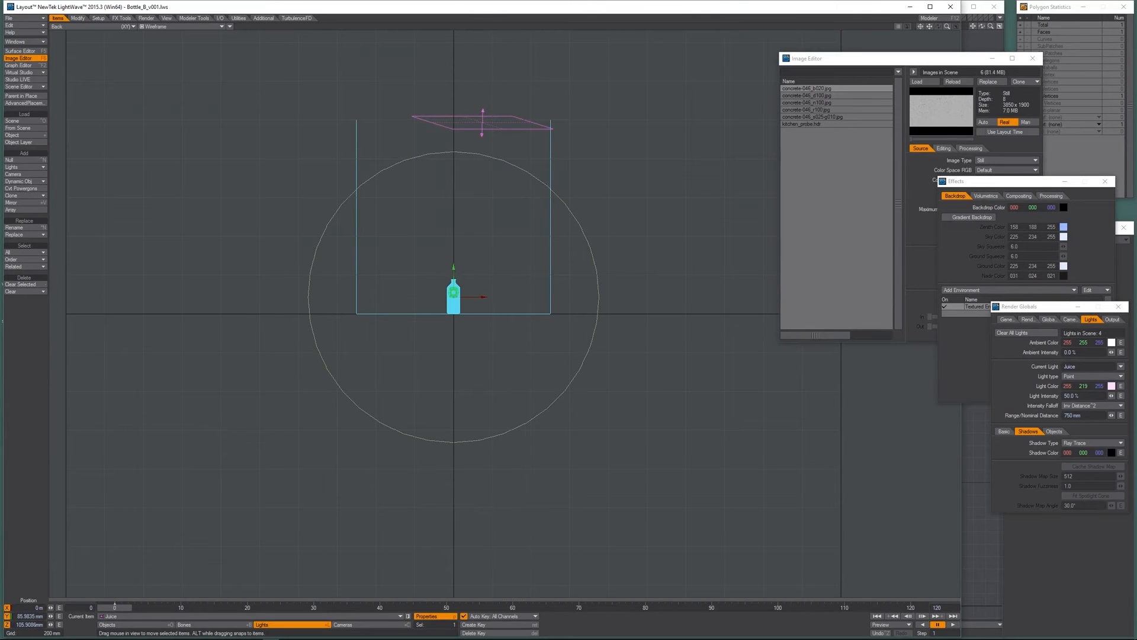
{"action": "key", "text": "6"}
{"action": "key", "text": "ctrl+F9"}
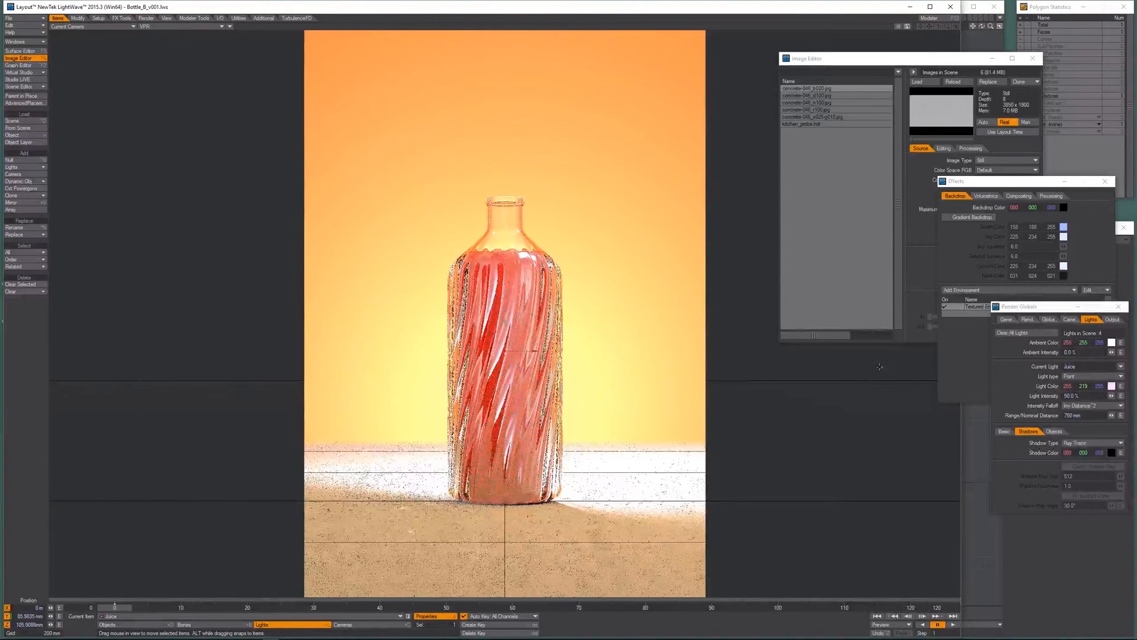
Exclude the Ground, Backdrop and Glass_Outer objects from the Juice light.
{"action": "left_click", "coordinate": [1054, 431]}
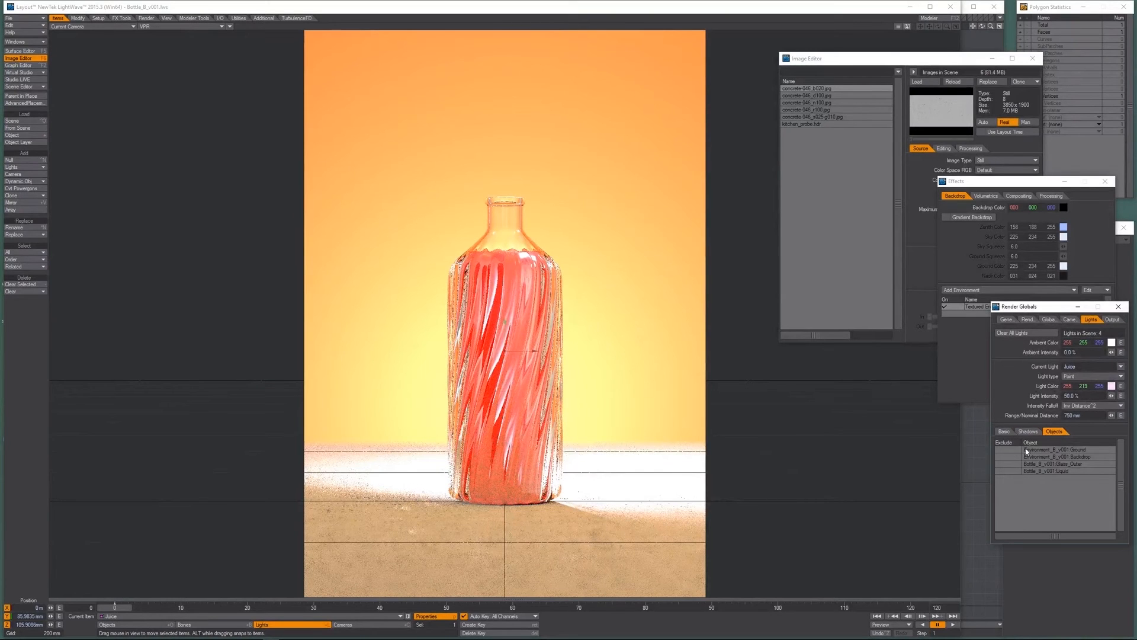
{"action": "left_click", "coordinate": [1007, 449]}
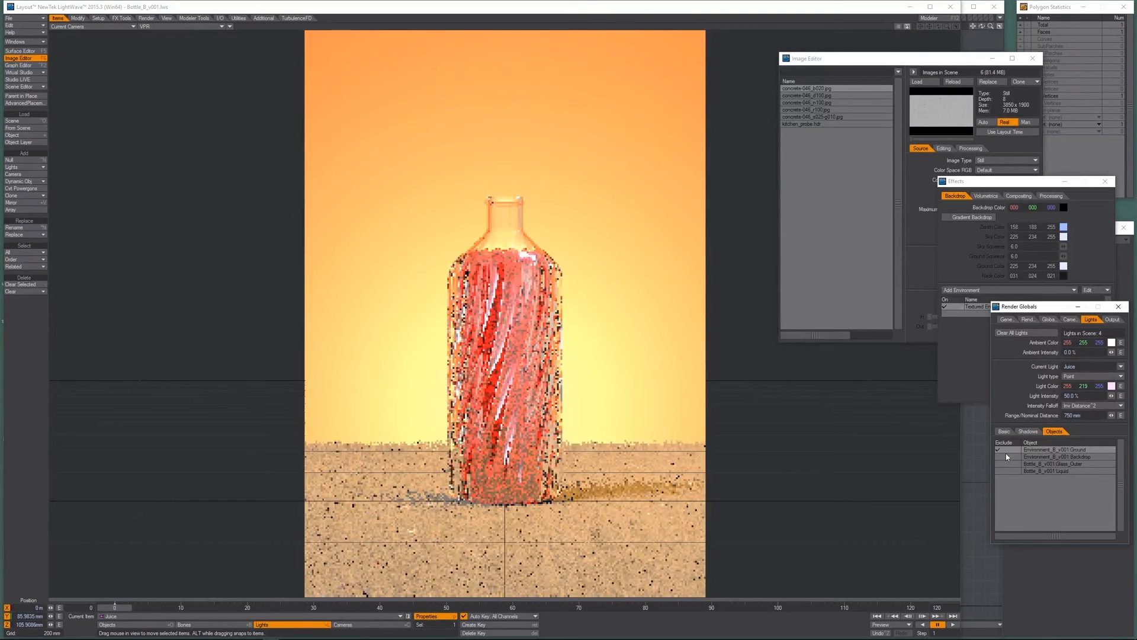
{"action": "left_click", "coordinate": [1008, 456]}
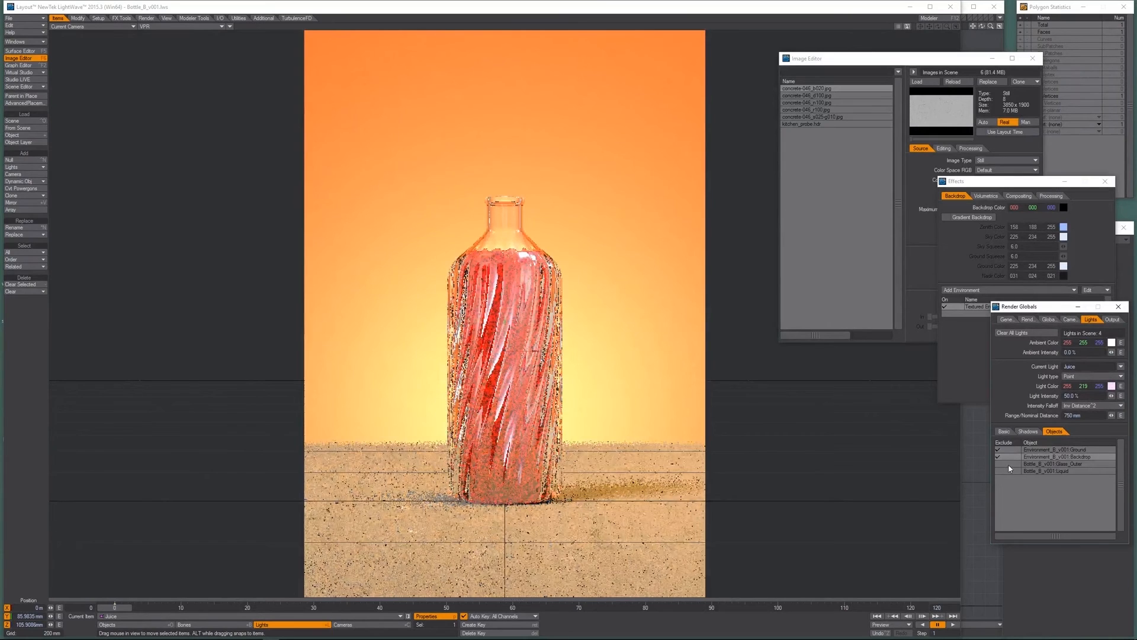
{"action": "left_click", "coordinate": [1008, 463]}
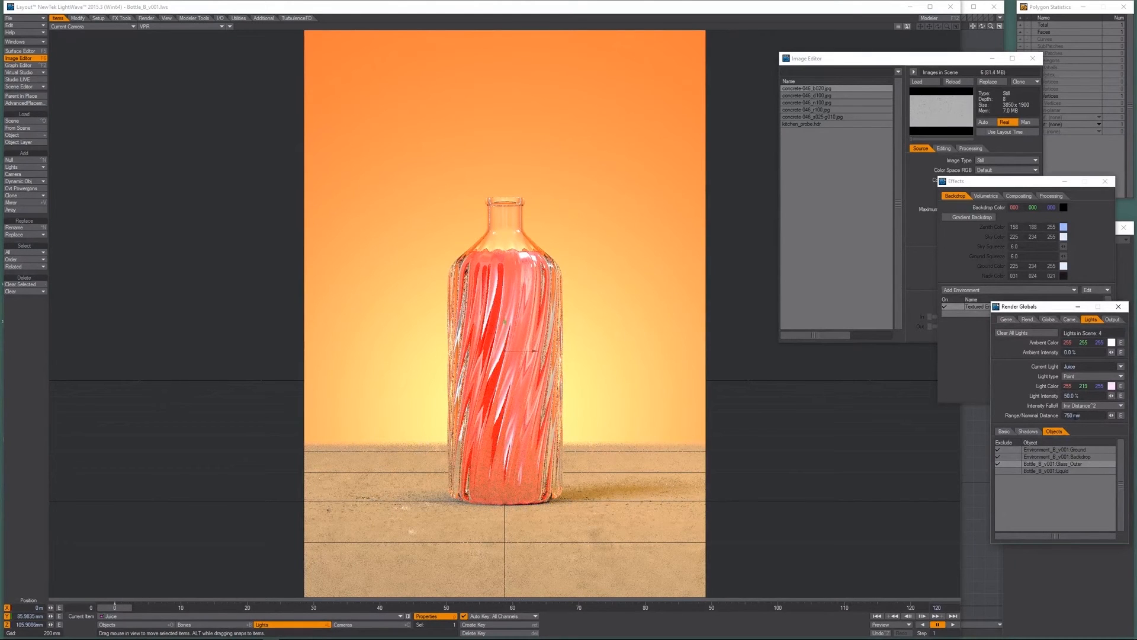
Set the Juice light's nominal distance to 500 mm and recolour it pale yellow with green 255 and blue about 153.
{"action": "double_click", "coordinate": [1073, 416]}
{"action": "type", "text": "500"}
{"action": "key", "text": "Return"}
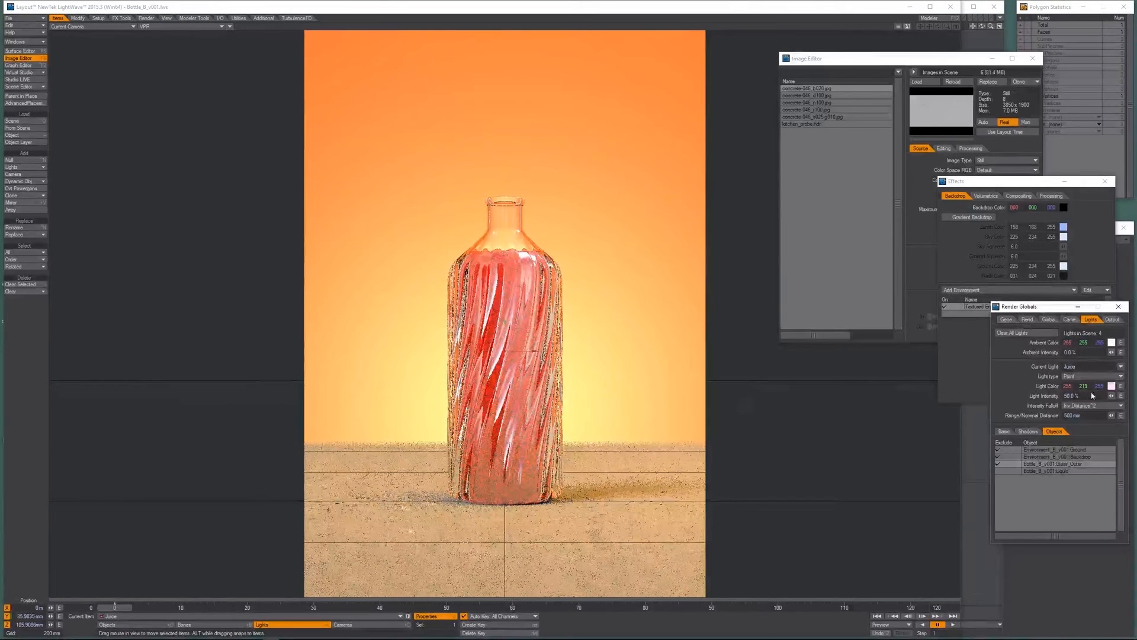
{"action": "left_click_drag", "start_coordinate": [1081, 387], "coordinate": [1085, 389]}
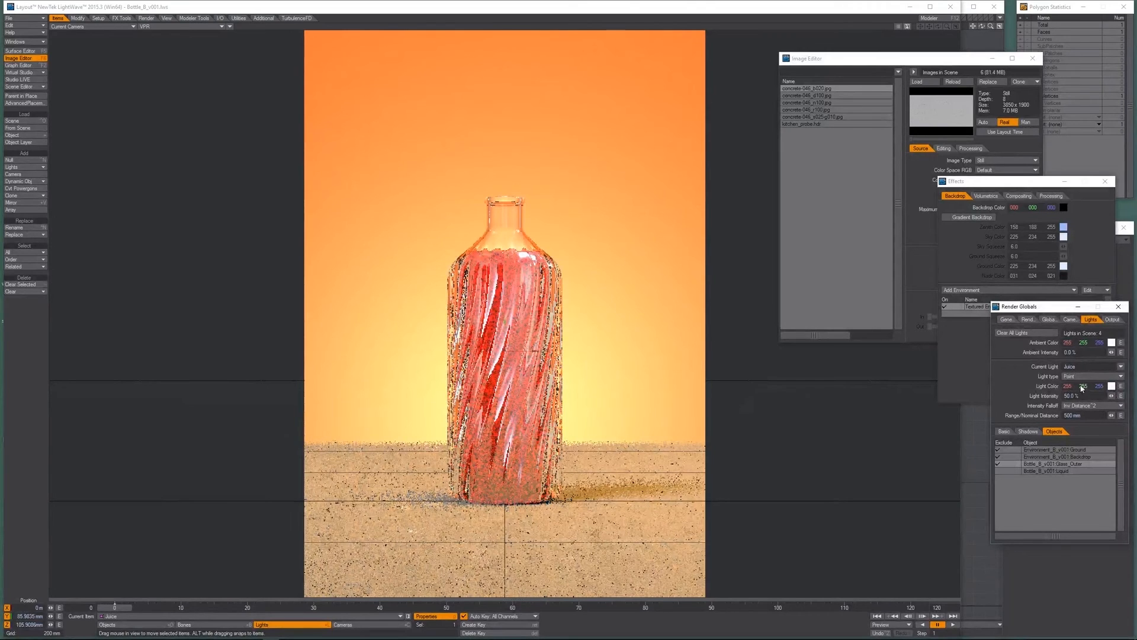
{"action": "left_click_drag", "start_coordinate": [1100, 386], "coordinate": [1097, 386]}
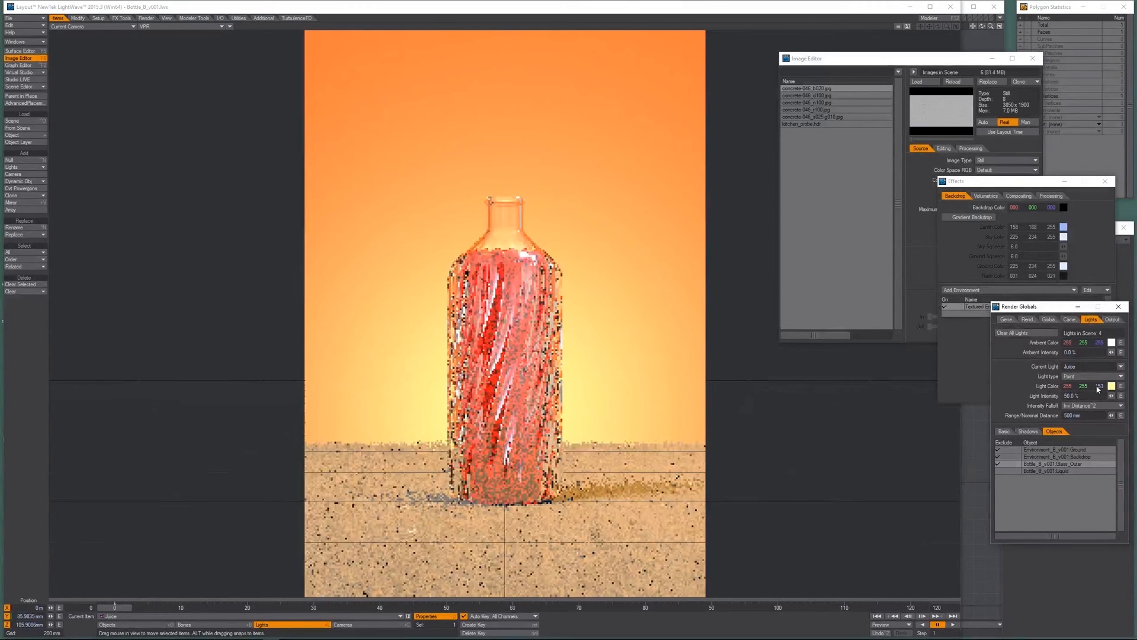
Set the Juice light's intensity falloff to Inv Distance with a nominal distance of 200 mm.
{"action": "double_click", "coordinate": [1072, 415]}
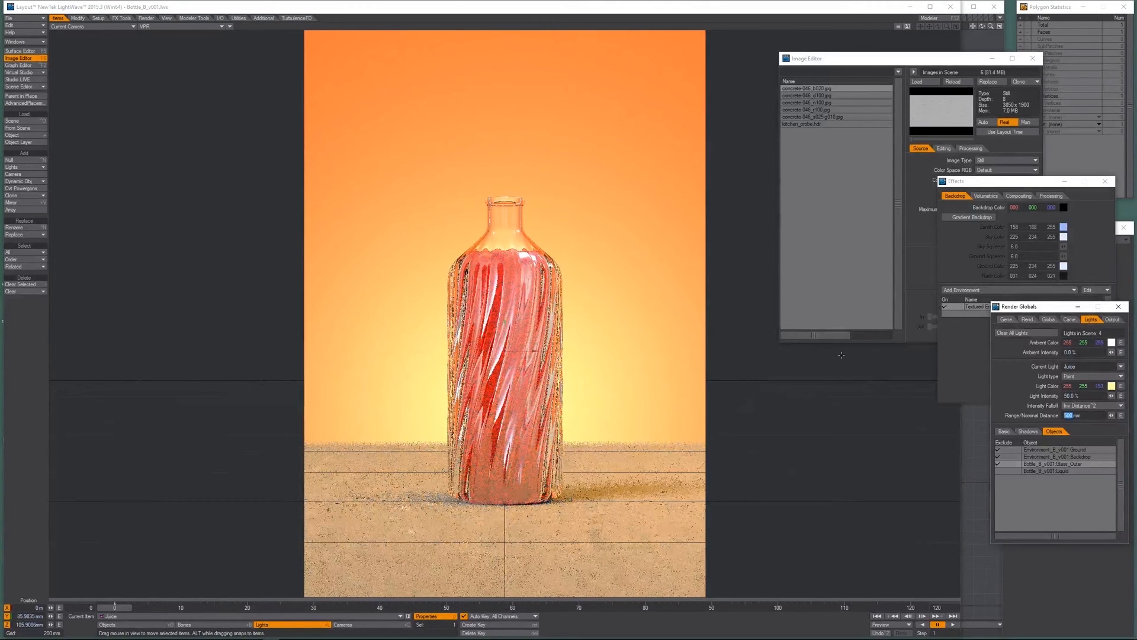
{"action": "left_click", "coordinate": [1091, 405]}
{"action": "left_click", "coordinate": [1091, 396]}
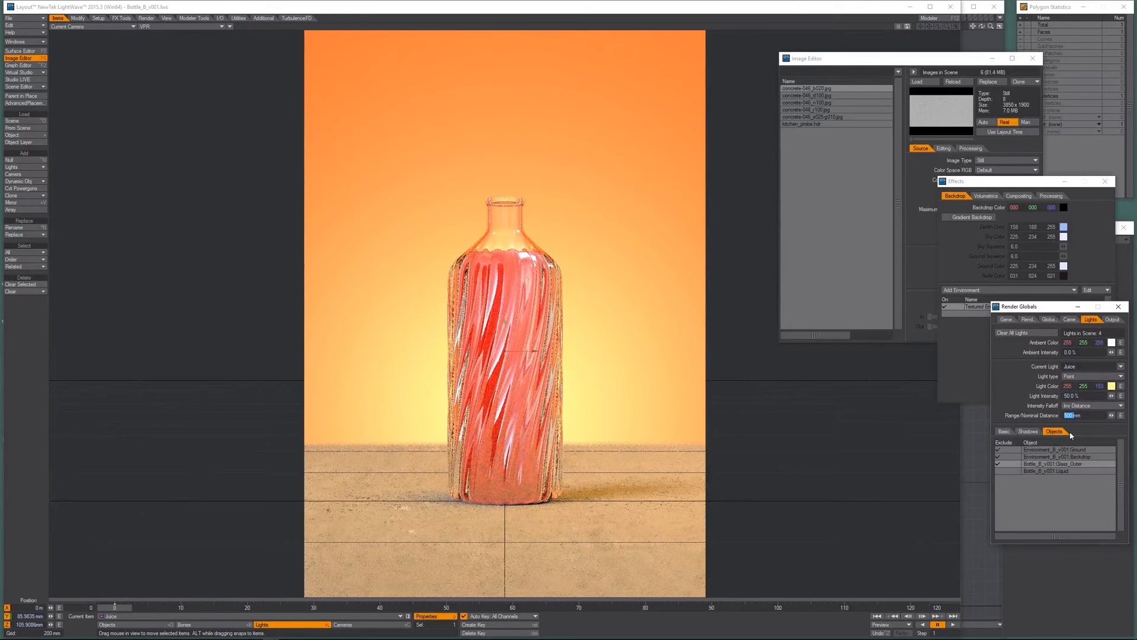
{"action": "type", "text": "200"}
{"action": "key", "text": "Return"}
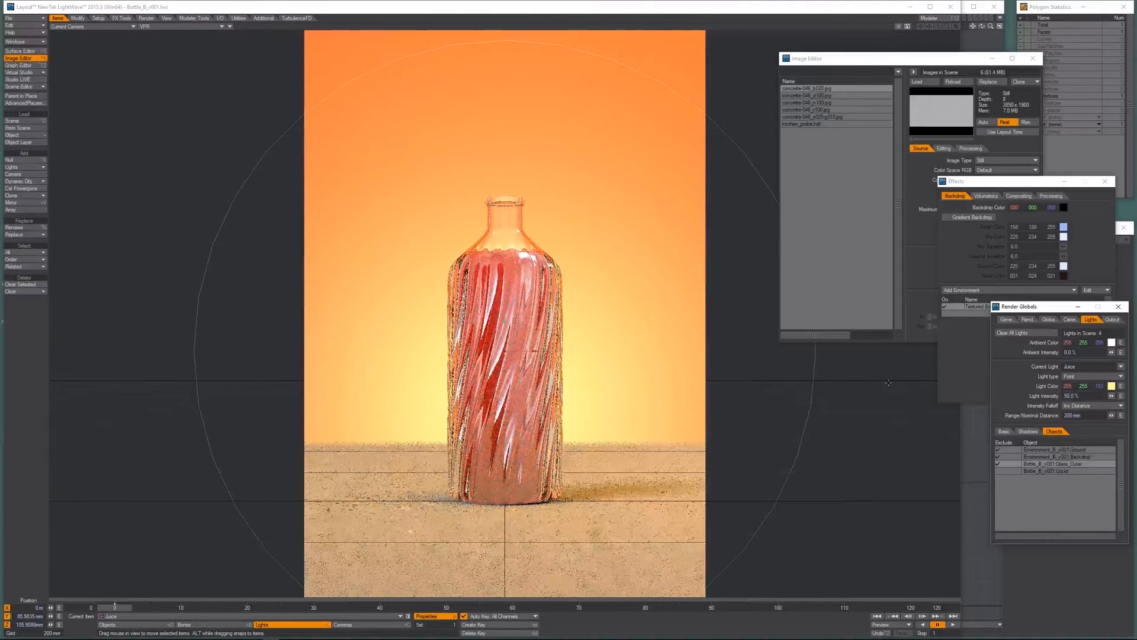
Lower the Juice light to about Y 36 mm and set its nominal distance to 50 mm.
{"action": "mouse_move", "coordinate": [430, 435]}
{"action": "left_mouse_down"}
{"action": "mouse_move", "coordinate": [433, 320]}
{"action": "mouse_move", "coordinate": [432, 513]}
{"action": "mouse_move", "coordinate": [430, 435]}
{"action": "left_mouse_up"}
{"action": "right_click_drag", "start_coordinate": [430, 436], "coordinate": [430, 451]}
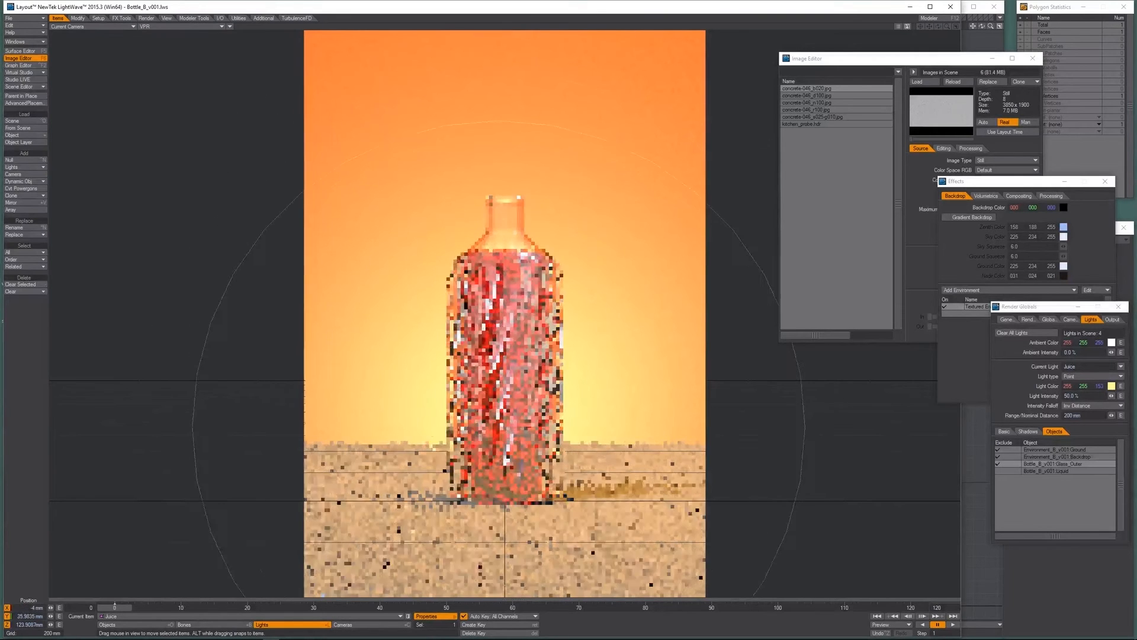
{"action": "left_click_drag", "start_coordinate": [1071, 415], "coordinate": [723, 348]}
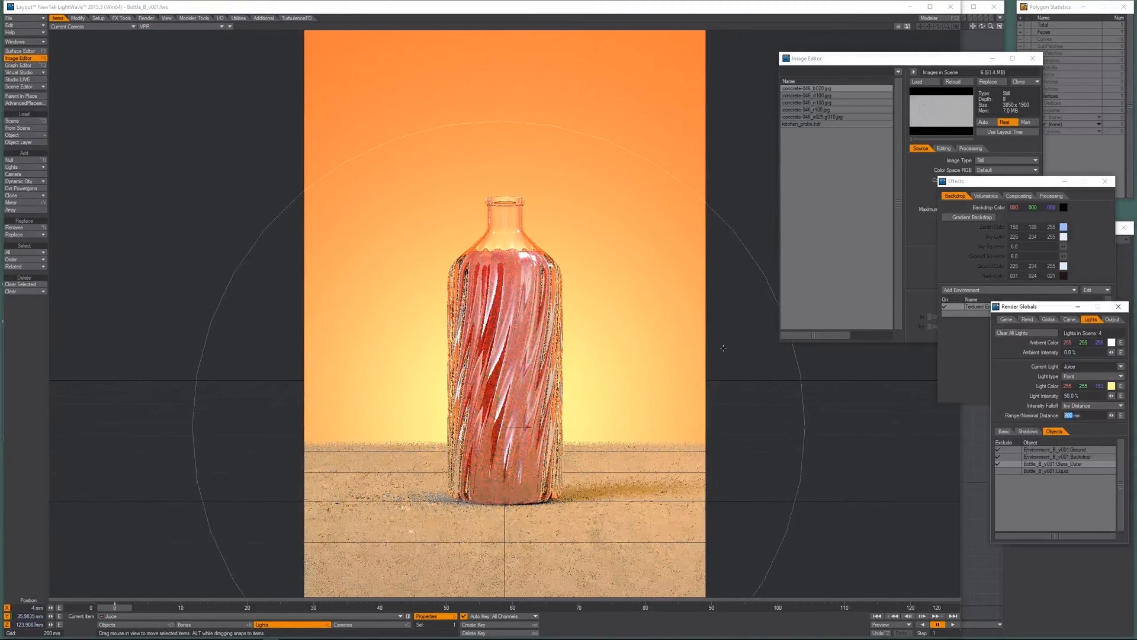
{"action": "type", "text": "50"}
{"action": "key", "text": "Return"}
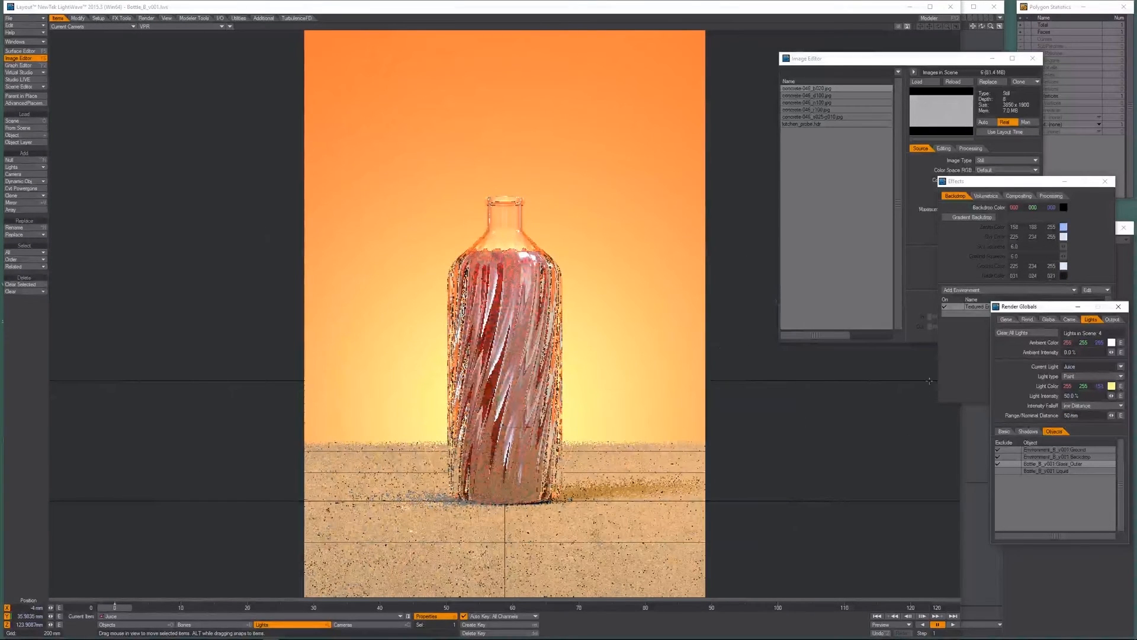
Set the Juice light's nominal distance to 100 mm.
{"action": "left_click", "coordinate": [1070, 415]}
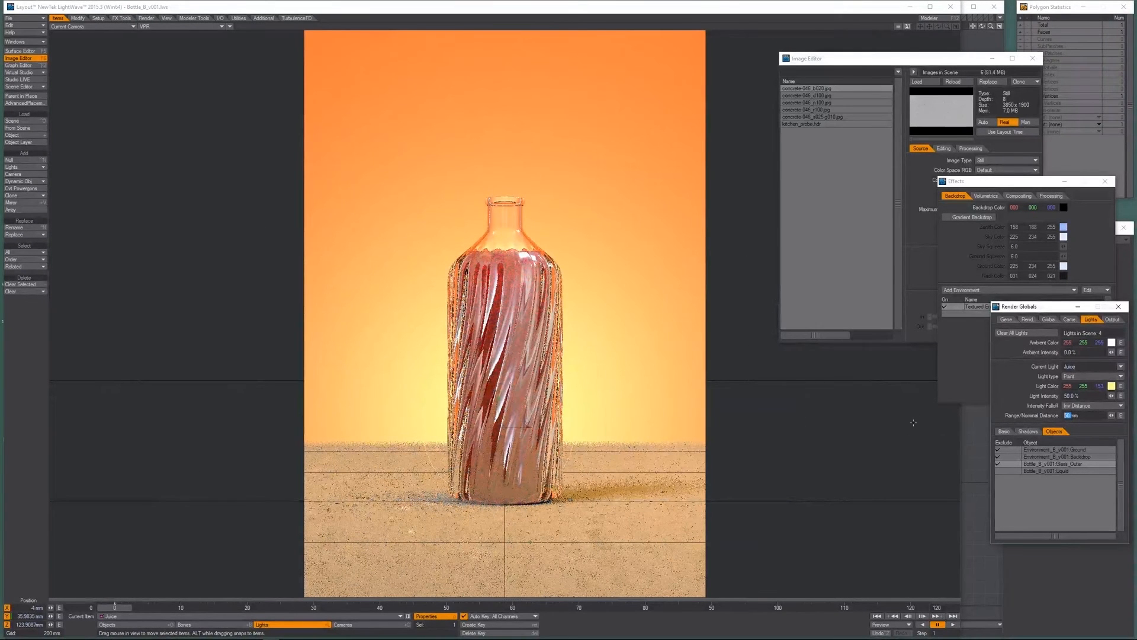
{"action": "type", "text": "100"}
{"action": "key", "text": "Return"}
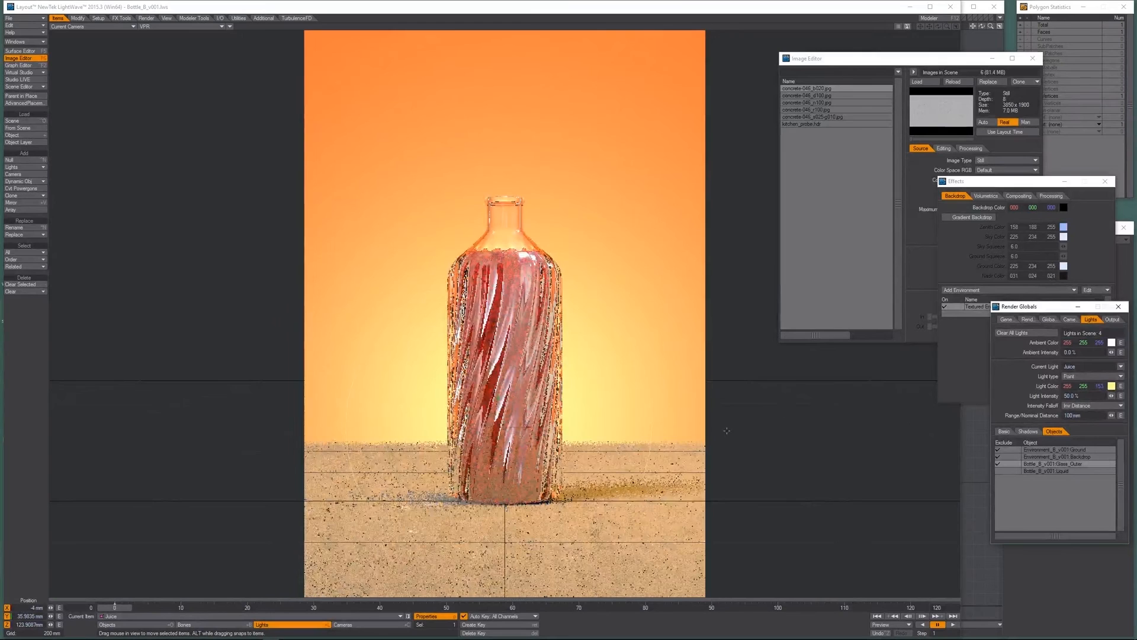
Reposition the Juice light nearer the back of the bottle at about X -1.8 mm, Y 76 mm and Z 64 mm.
{"action": "key", "text": "2"}
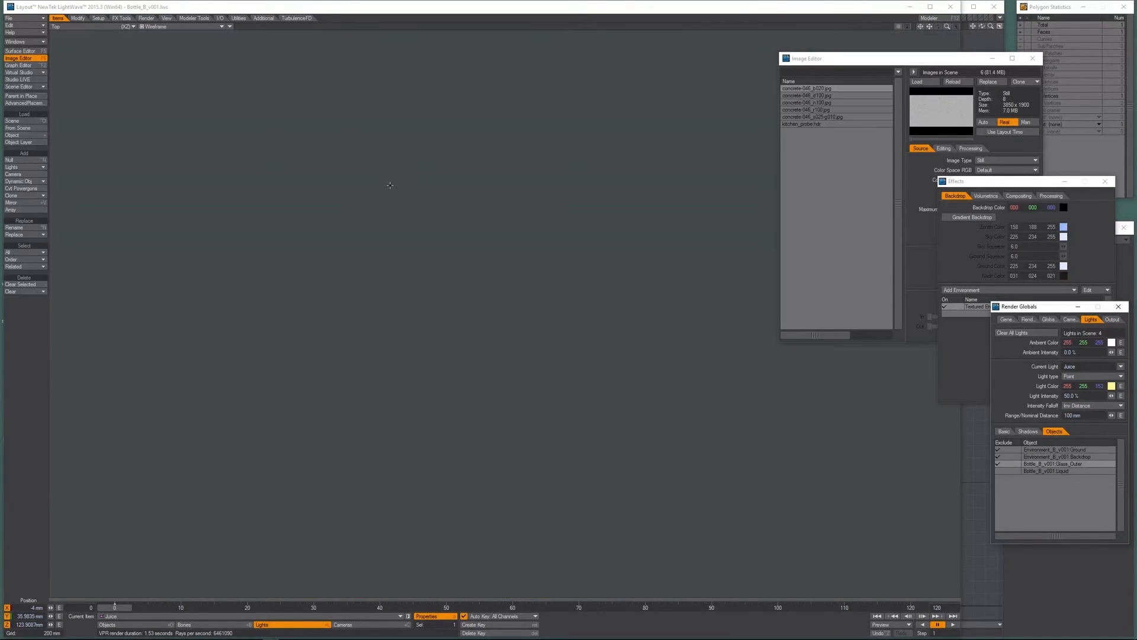
{"action": "scroll", "coordinate": [461, 237], "scroll_direction": "down", "scroll_amount": 10}
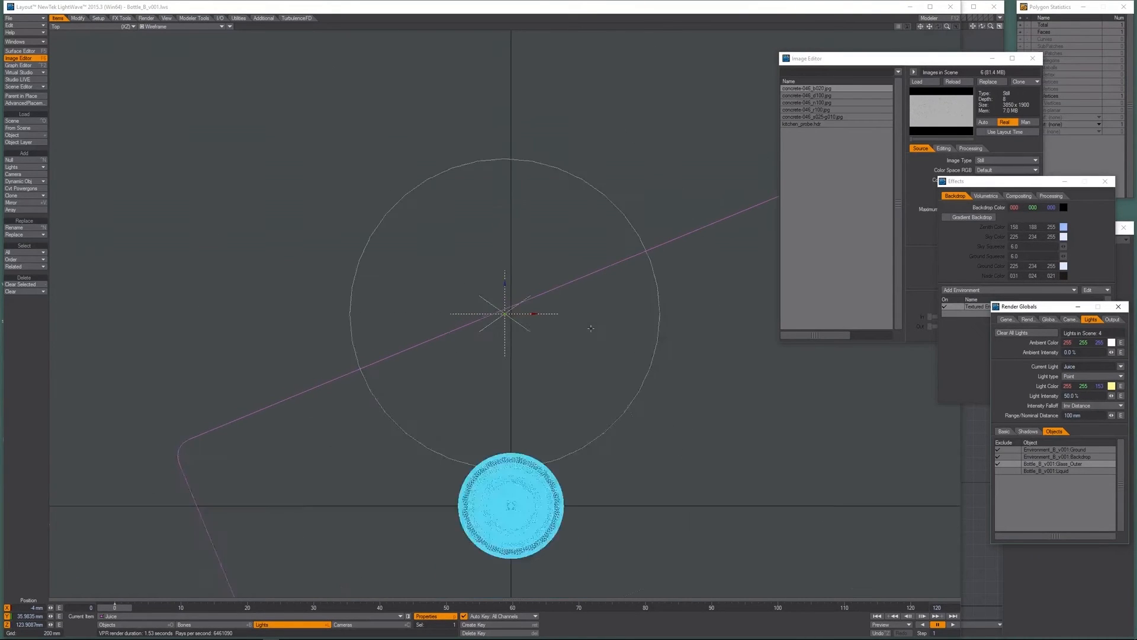
{"action": "mouse_move", "coordinate": [505, 287]}
{"action": "left_mouse_down"}
{"action": "mouse_move", "coordinate": [506, 313]}
{"action": "mouse_move", "coordinate": [513, 292]}
{"action": "left_mouse_up"}
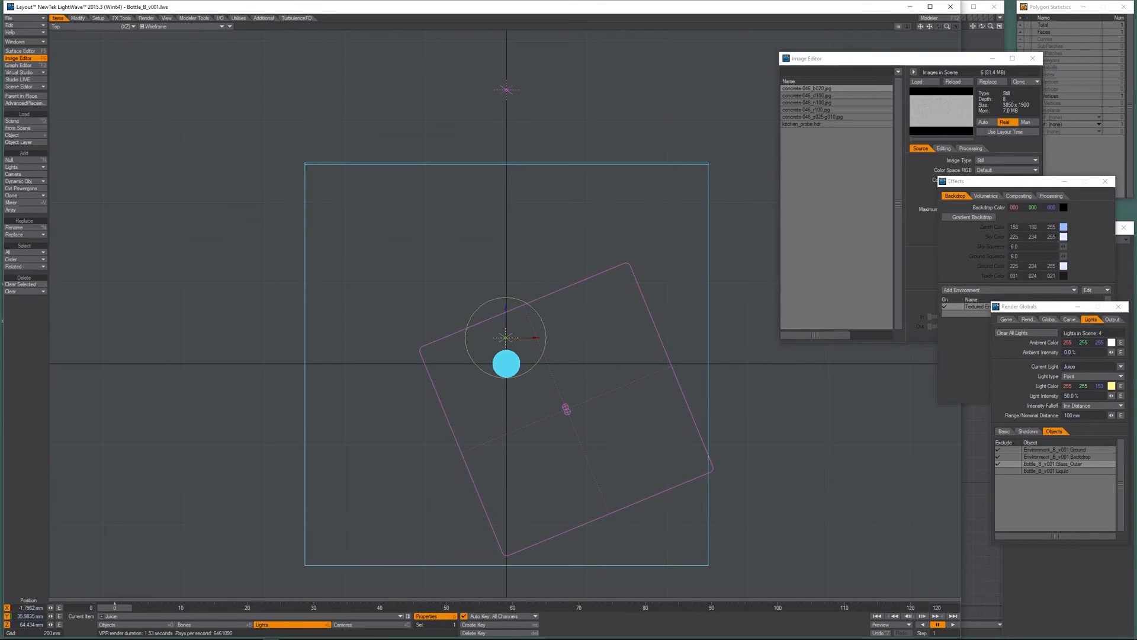
{"action": "key", "text": "6"}
{"action": "key", "text": "ctrl+F9"}
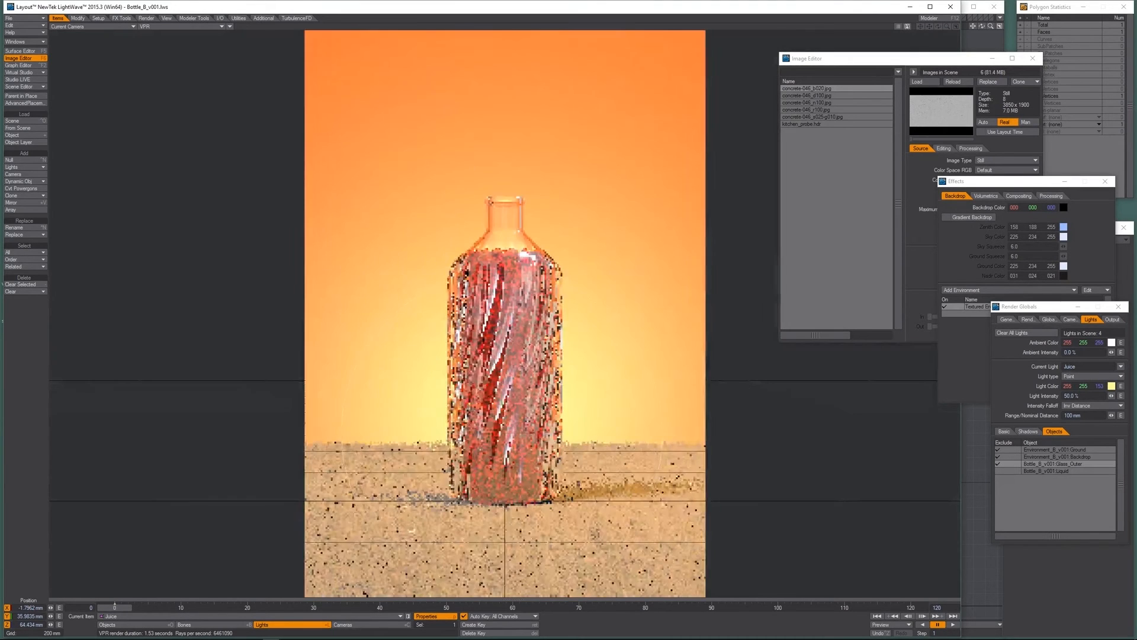
{"action": "left_click_drag", "start_coordinate": [501, 403], "coordinate": [501, 331]}
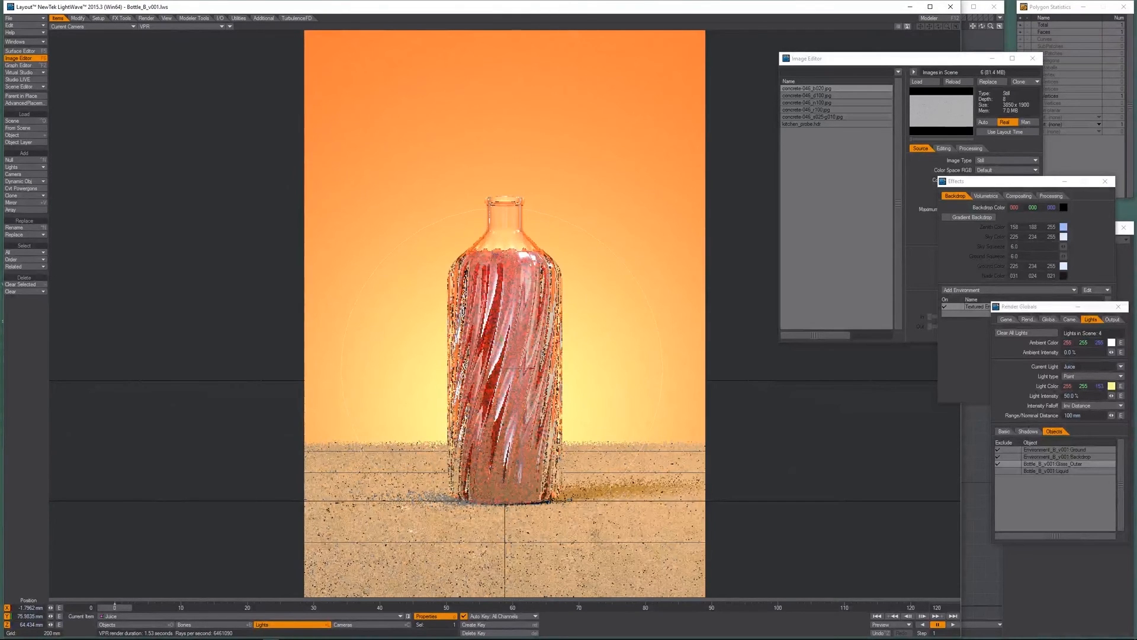
Set the Juice light's intensity to 100%.
{"action": "left_click", "coordinate": [1071, 395]}
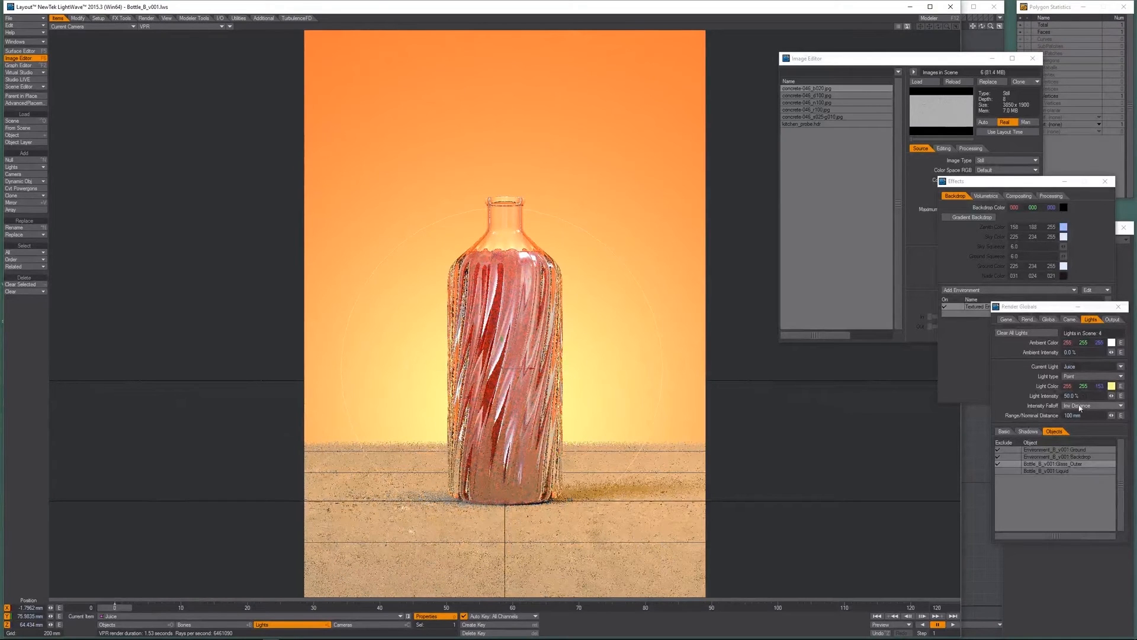
{"action": "type", "text": "100"}
{"action": "key", "text": "Return"}
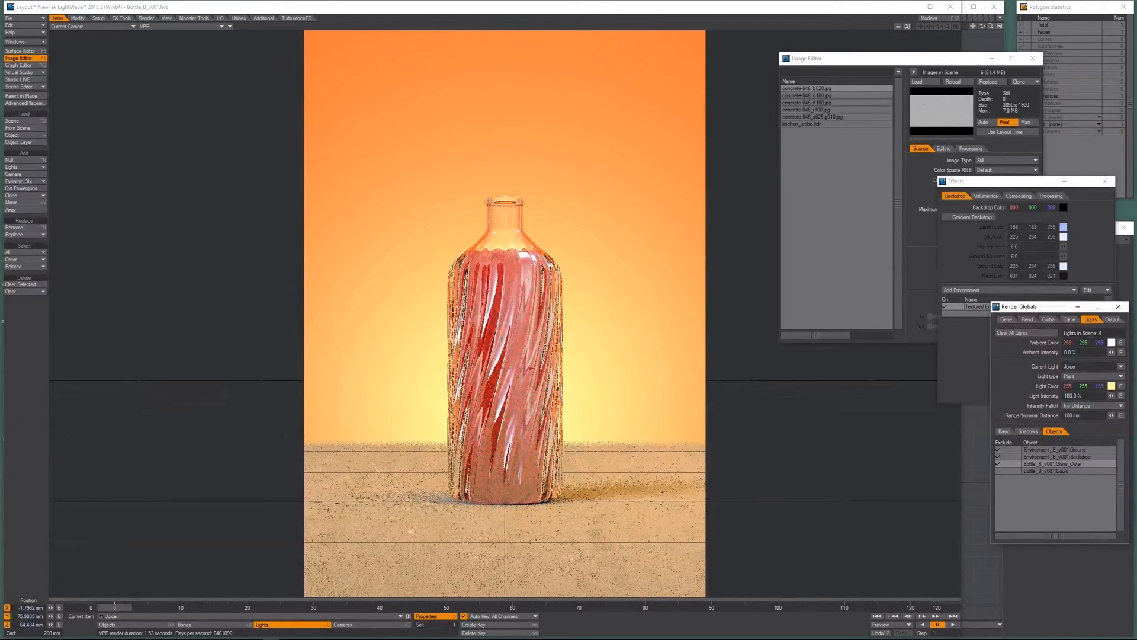
Open the node setup of the bottle's Liquid surface for editing.
{"action": "key", "text": "F12"}
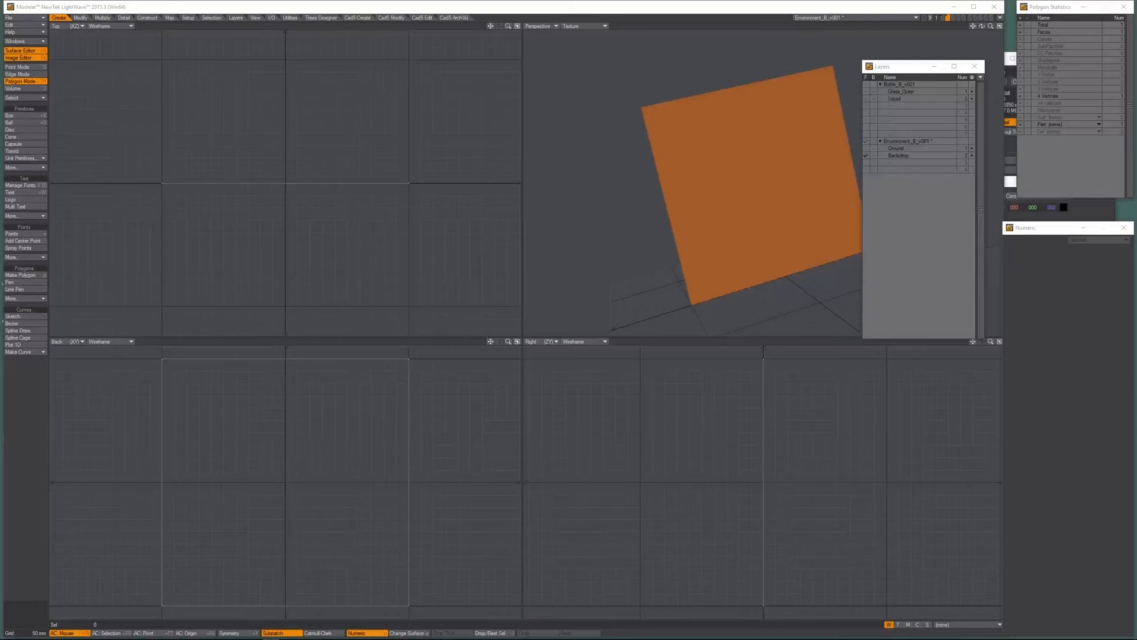
{"action": "key", "text": "F12"}
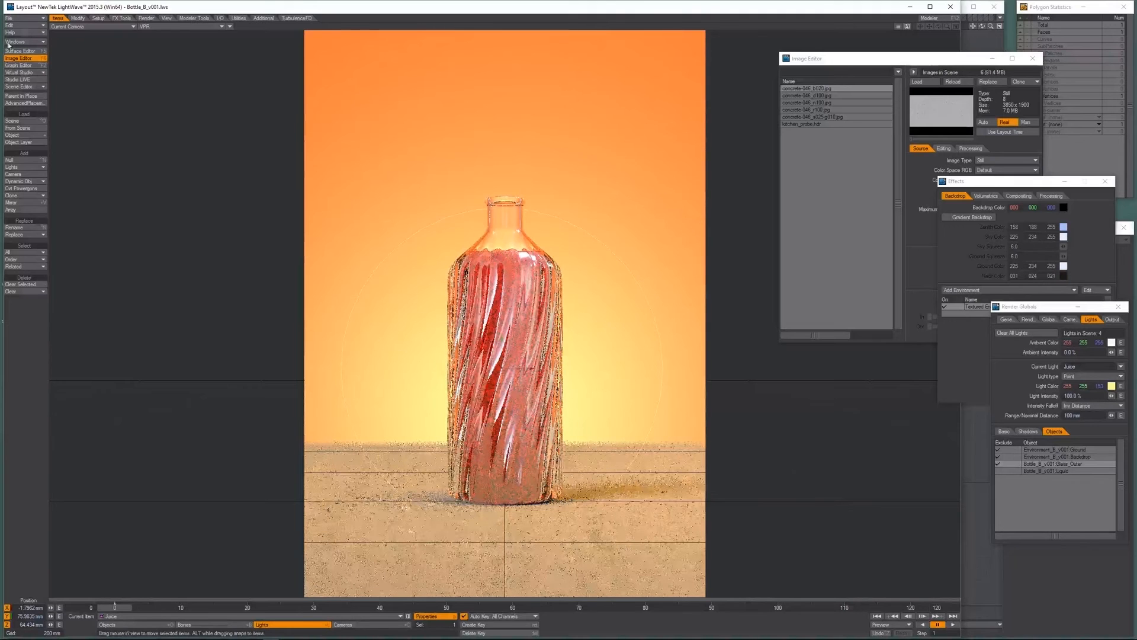
{"action": "key", "text": "F5"}
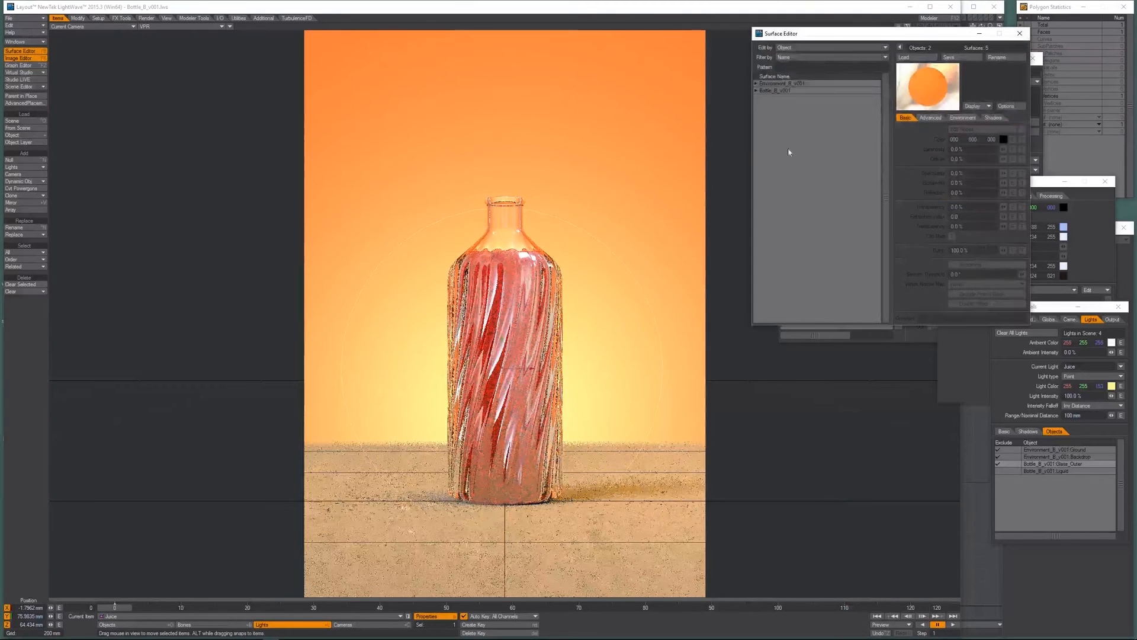
{"action": "left_click", "coordinate": [756, 91]}
{"action": "left_click", "coordinate": [768, 112]}
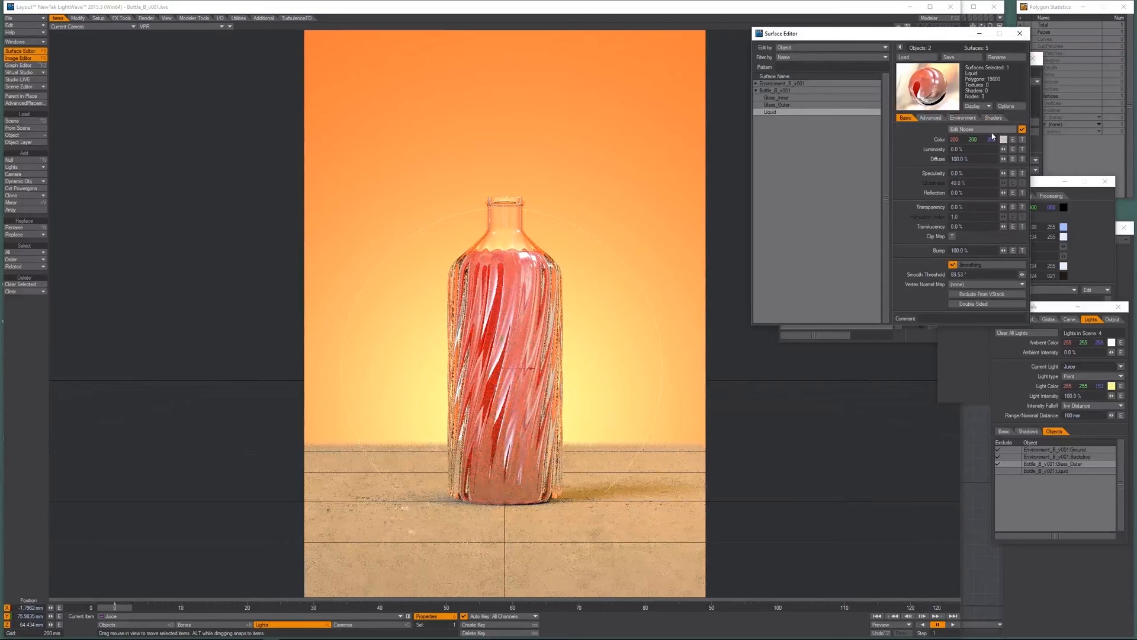
{"action": "left_click", "coordinate": [965, 129]}
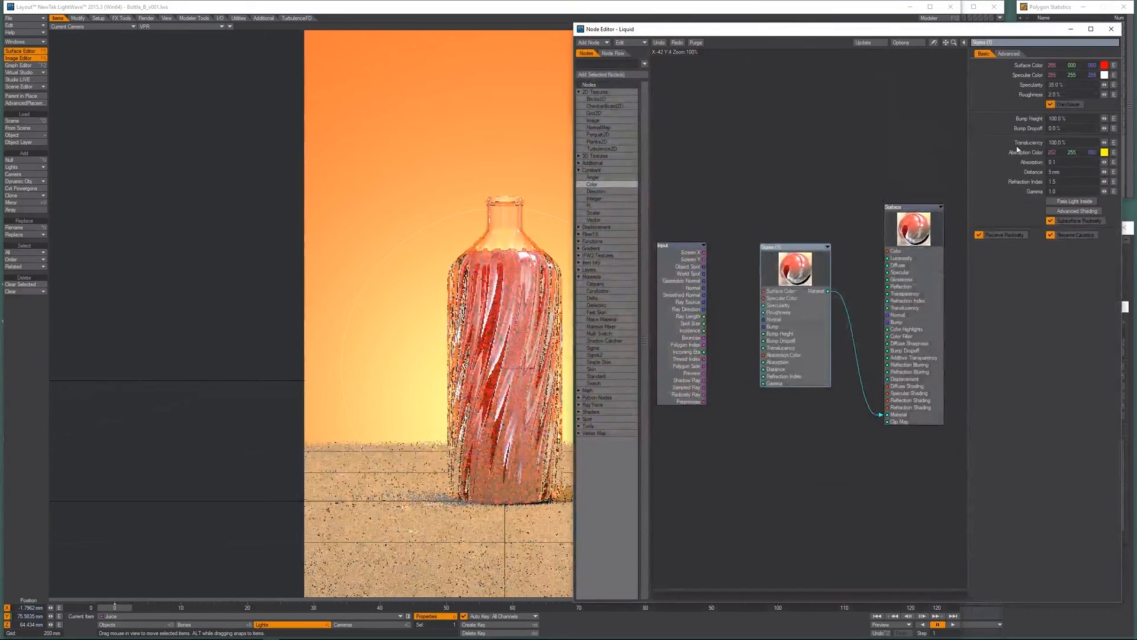
Try a translucency of 200% on the Liquid's Sigma material and return it to 100%.
{"action": "left_click", "coordinate": [1076, 144]}
{"action": "type", "text": "200"}
{"action": "key", "text": "Return"}
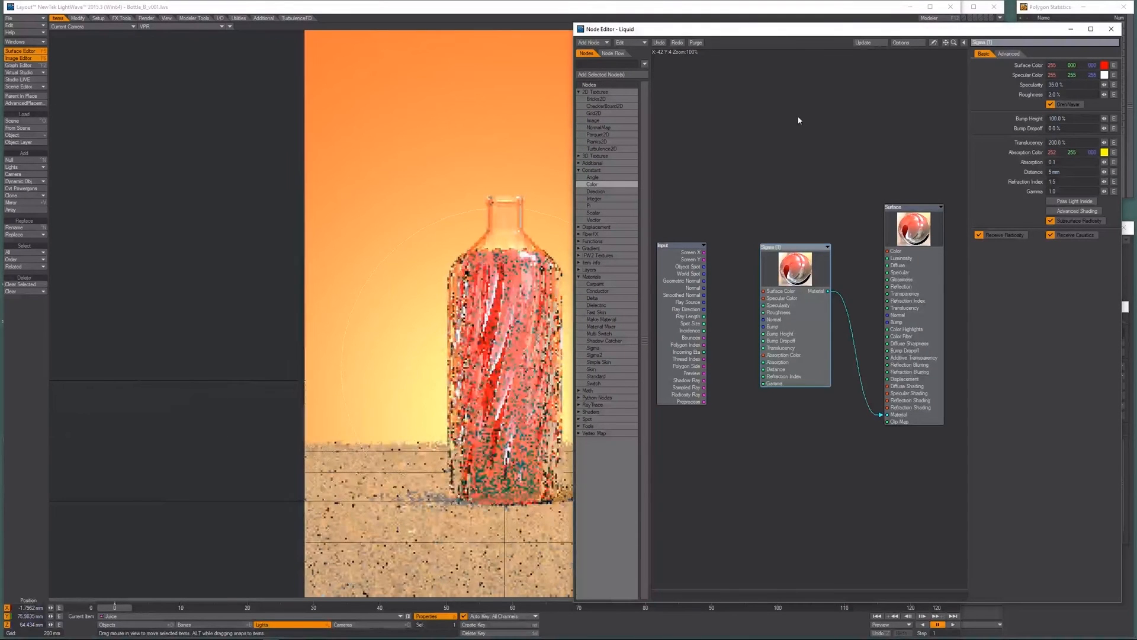
{"action": "left_click", "coordinate": [1072, 143]}
{"action": "type", "text": "100"}
{"action": "key", "text": "Return"}
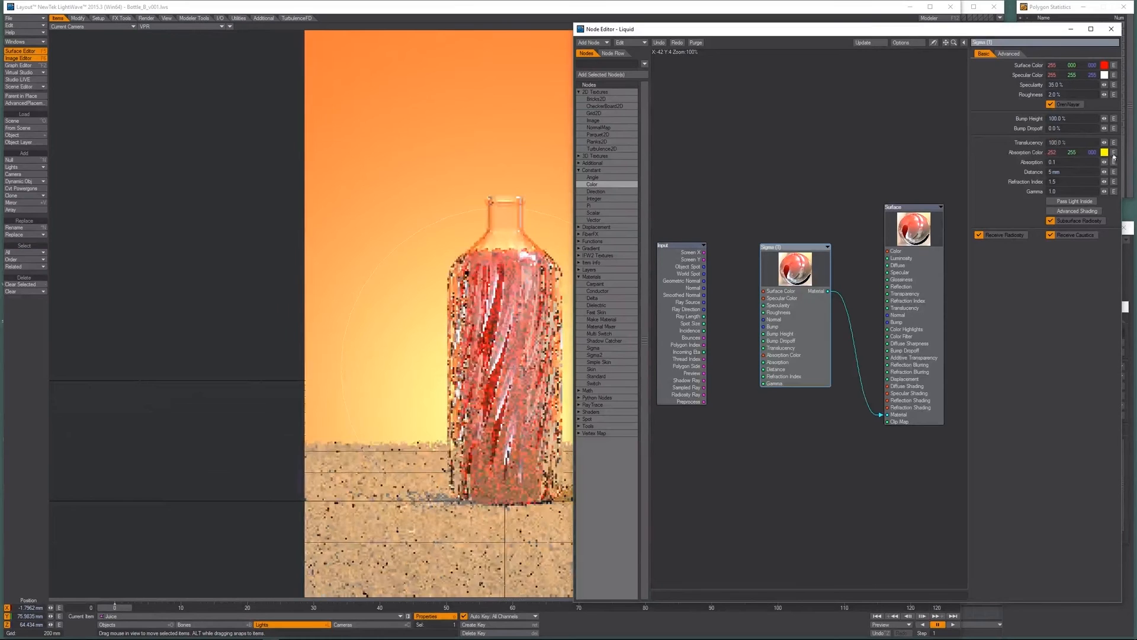
Try an absorption of 2.0 on the Liquid's Sigma material.
{"action": "left_click_drag", "start_coordinate": [1091, 152], "coordinate": [872, 149]}
{"action": "type", "text": "2"}
{"action": "key", "text": "Return"}
Test-render the frame, restricting the render to a limited region around the bottle's liquid, and close the result.
{"action": "key", "text": "F9"}
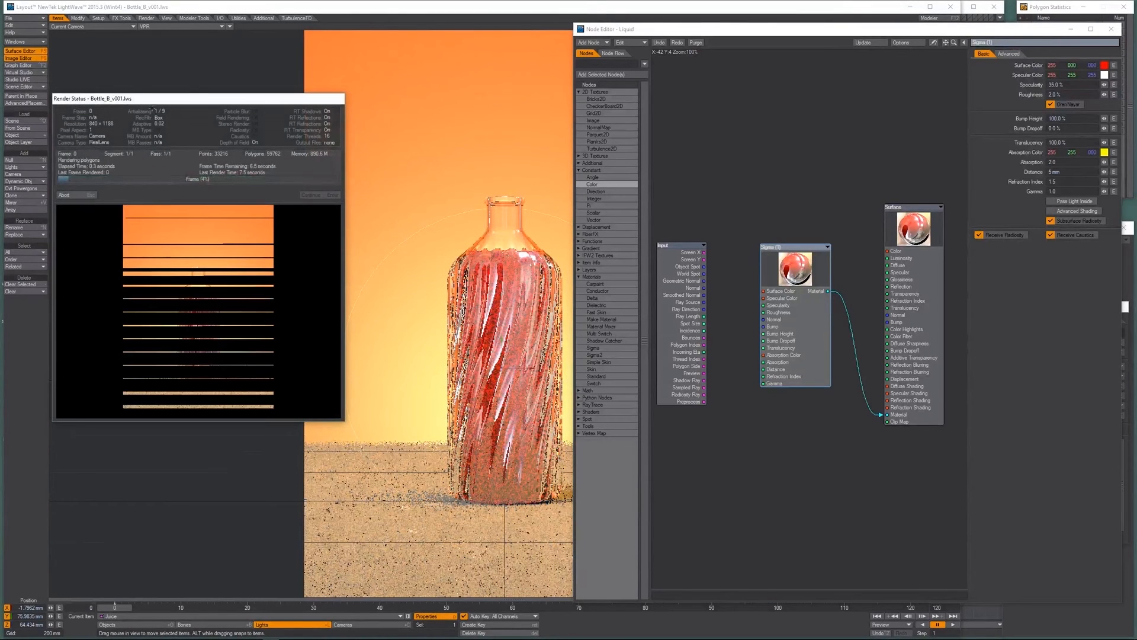
{"action": "left_click", "coordinate": [64, 195]}
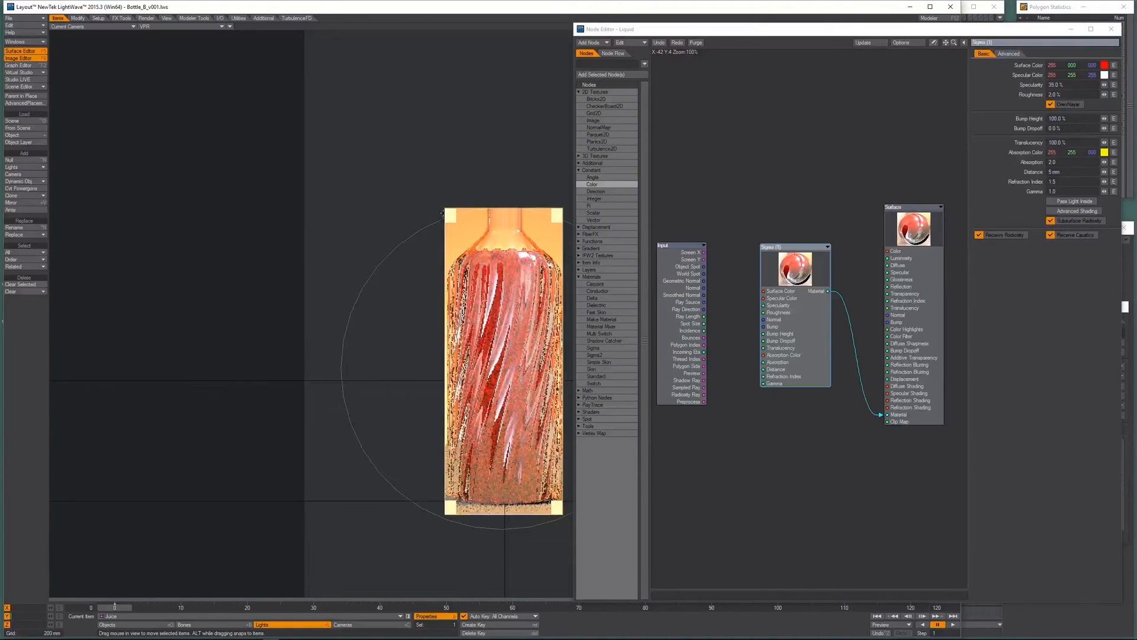
{"action": "key", "text": "F9"}
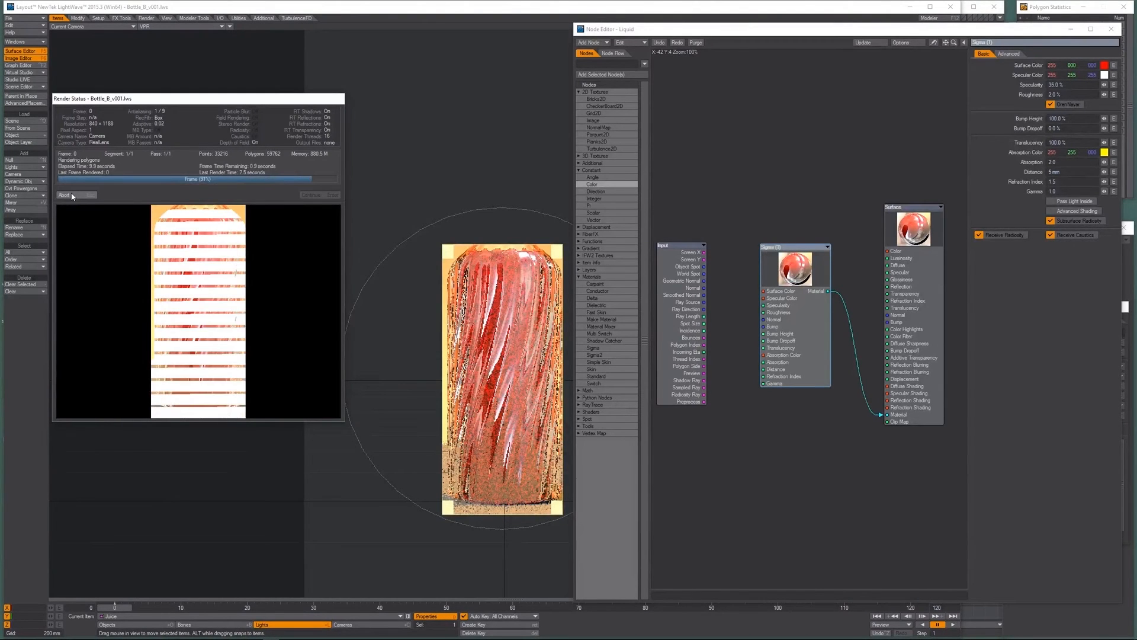
{"action": "left_click", "coordinate": [311, 195]}
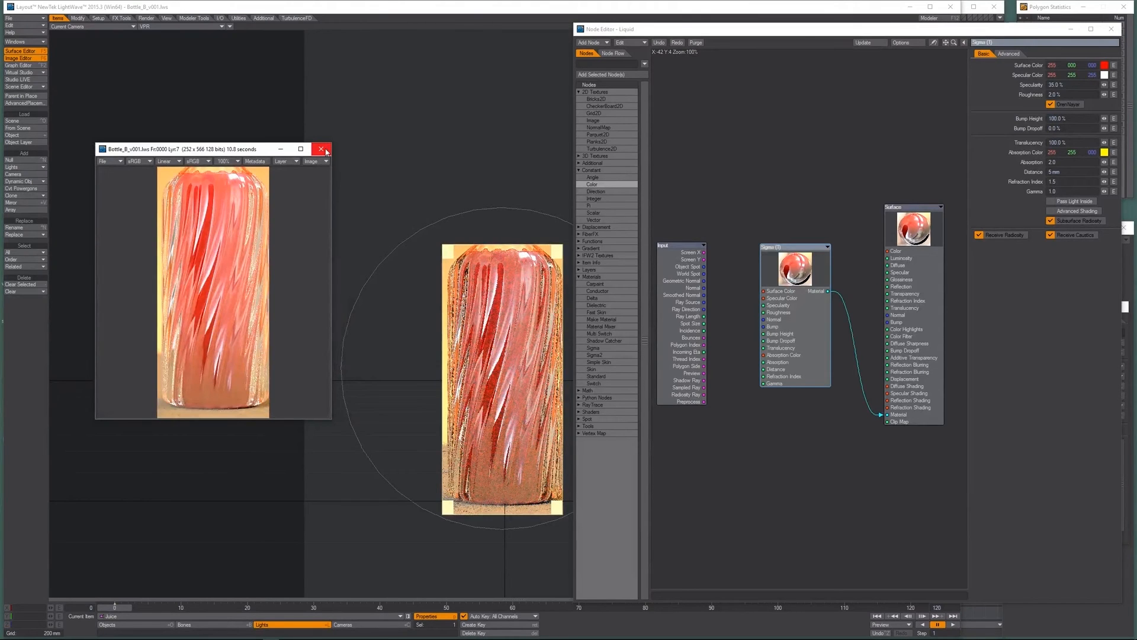
{"action": "left_click", "coordinate": [321, 149]}
Set the Liquid material's absorption to 0.1 and its distance to 20 mm.
{"action": "left_click", "coordinate": [1087, 162]}
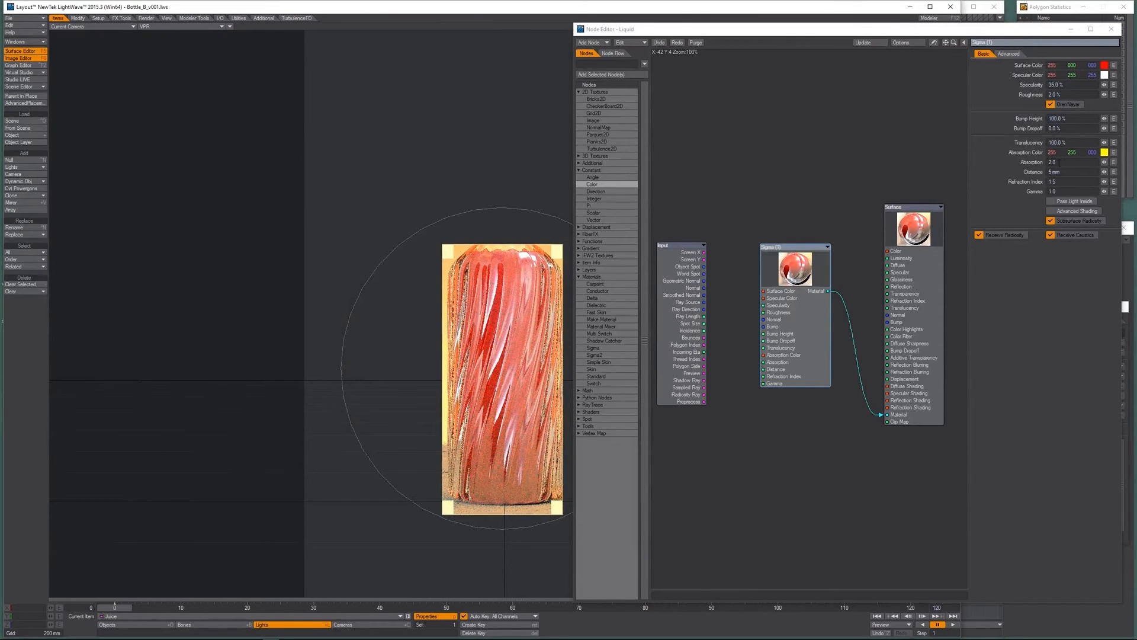
{"action": "type", "text": "0.1"}
{"action": "key", "text": "Return"}
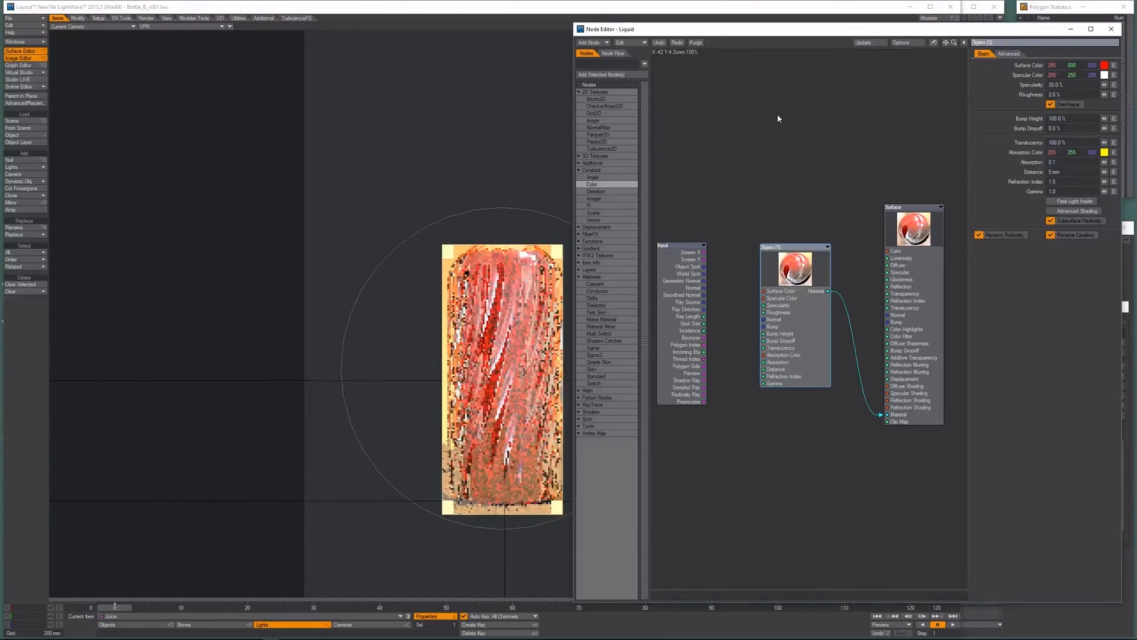
{"action": "type", "text": "20"}
{"action": "key", "text": "Return"}
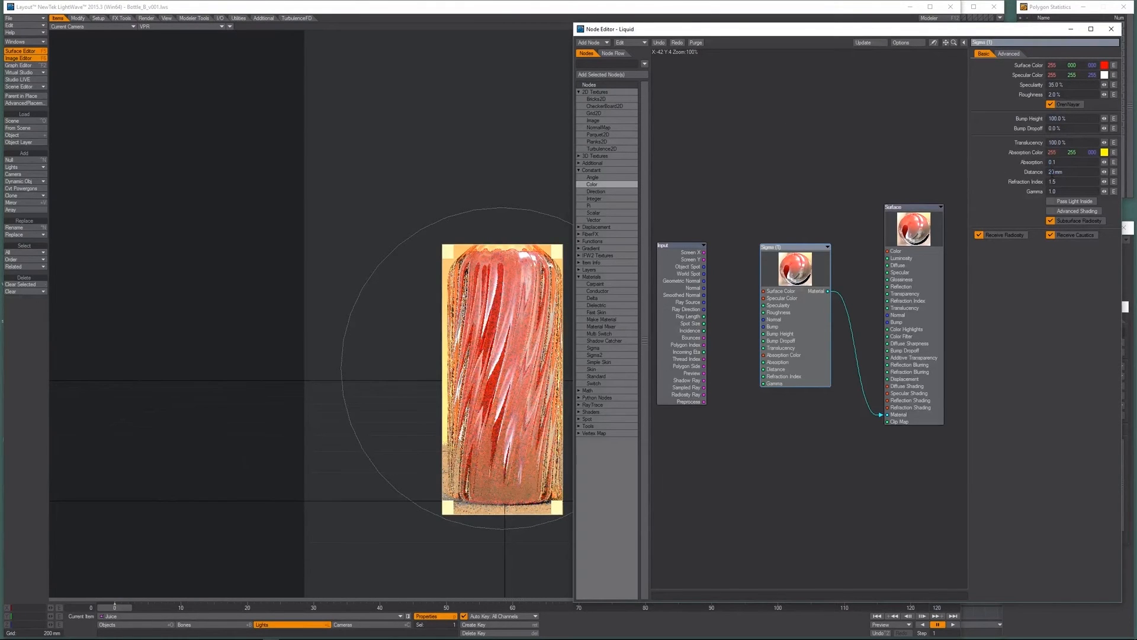
Try gamma values of 2.0 and 0 on the Liquid material and return gamma to 1.0.
{"action": "type", "text": "2.0"}
{"action": "key", "text": "Return"}
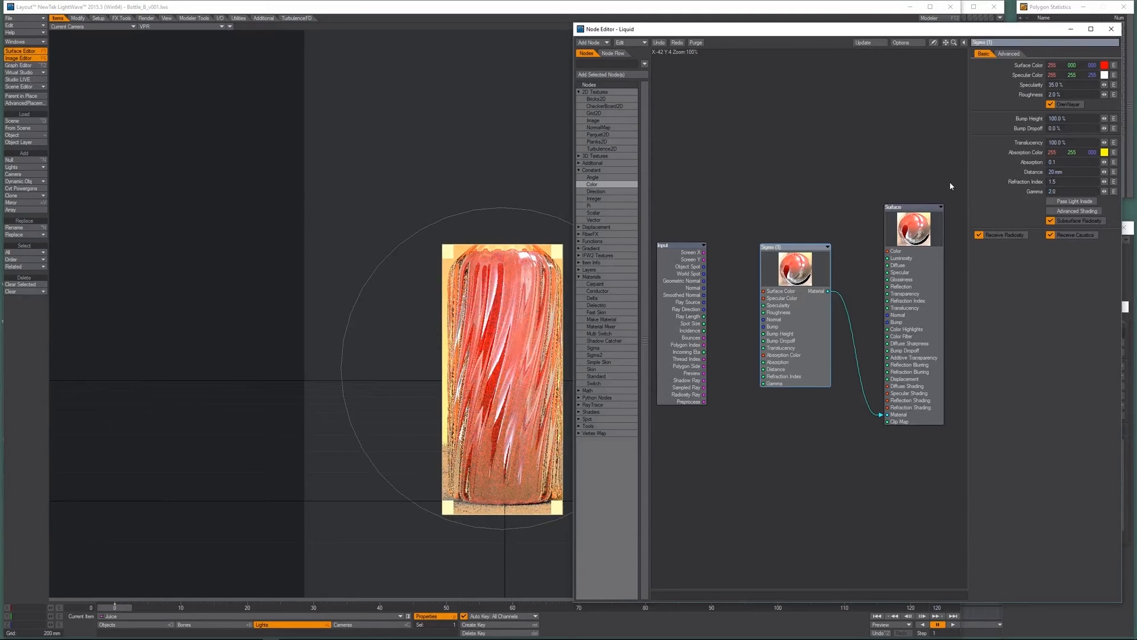
{"action": "left_click", "coordinate": [1060, 192]}
{"action": "type", "text": "0"}
{"action": "key", "text": "Return"}
{"action": "left_click", "coordinate": [1067, 192]}
{"action": "type", "text": "1"}
{"action": "key", "text": "Return"}
Enable Pass Light Inside on the Liquid material and test-render the limited region.
{"action": "left_click", "coordinate": [1050, 202]}
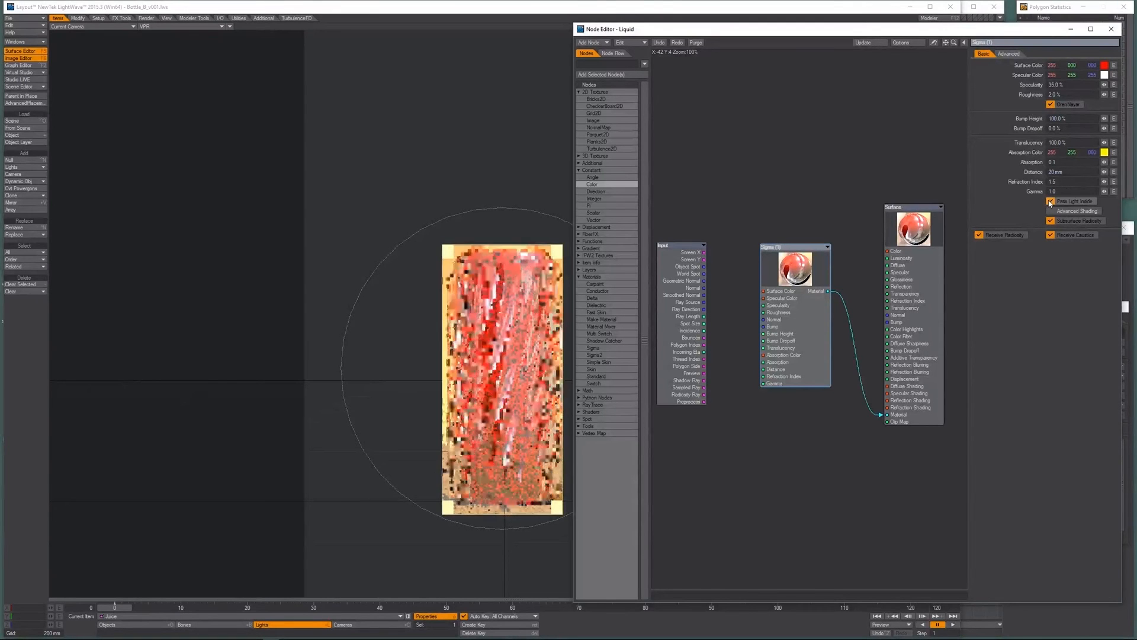
{"action": "key", "text": "F9"}
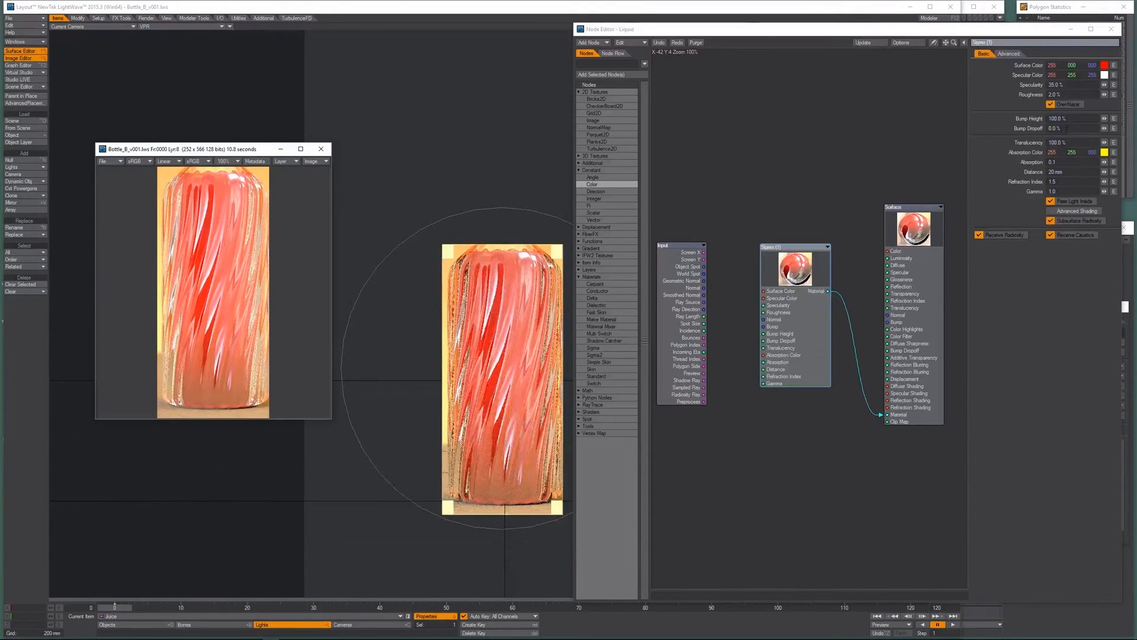
Set the Liquid material's roughness to 0%, and close the test render and the node editor.
{"action": "left_click_drag", "start_coordinate": [1068, 95], "coordinate": [864, 52]}
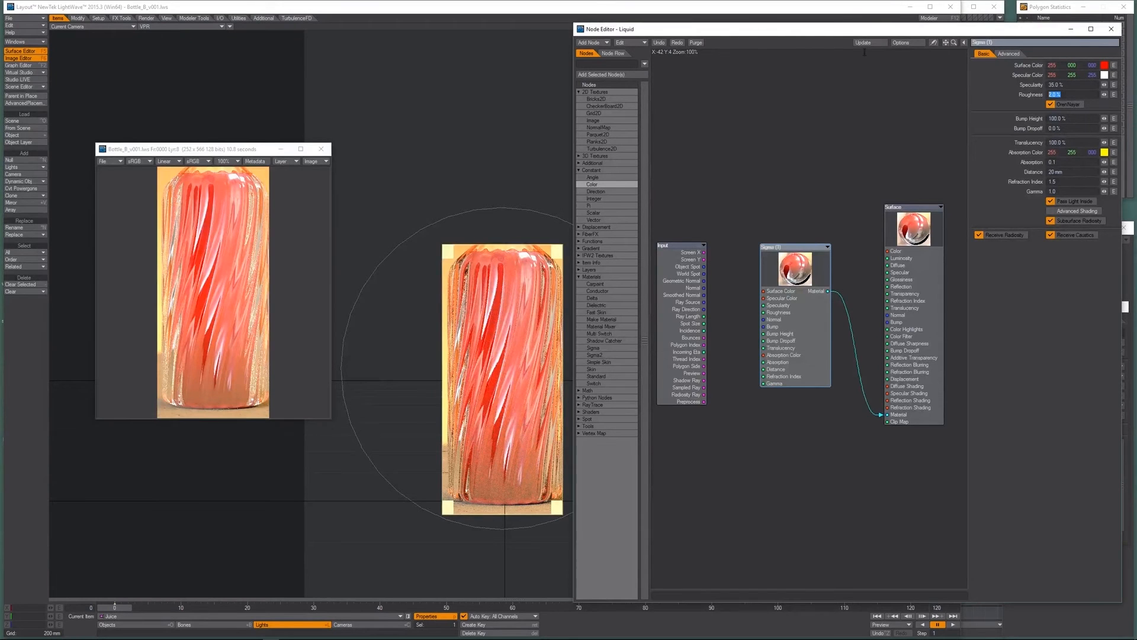
{"action": "type", "text": "0"}
{"action": "key", "text": "Return"}
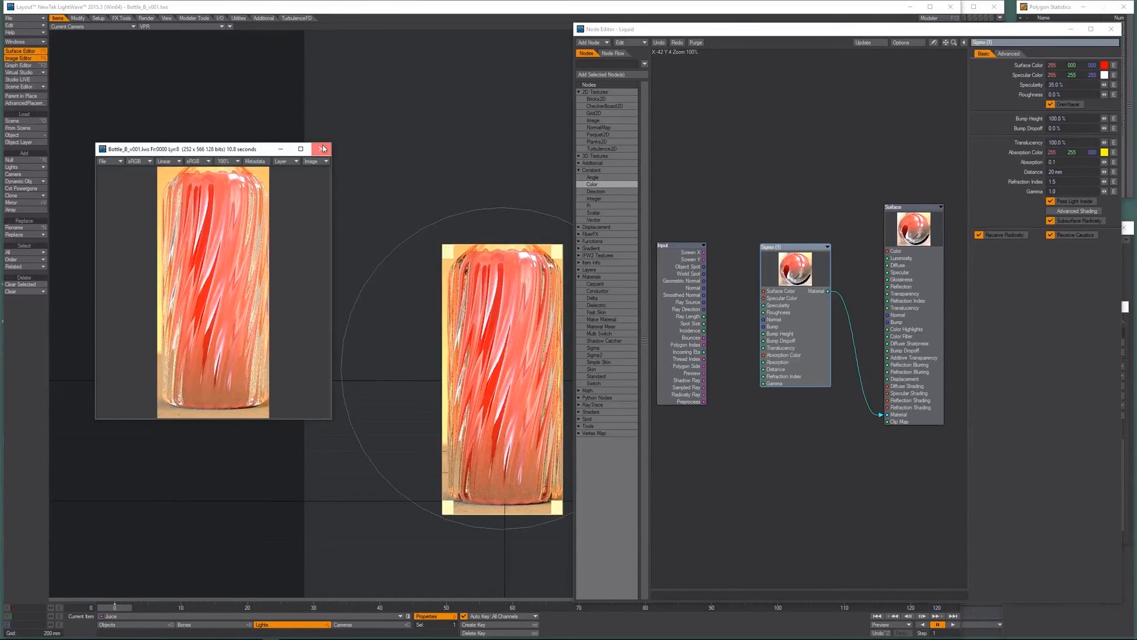
{"action": "left_click", "coordinate": [321, 149]}
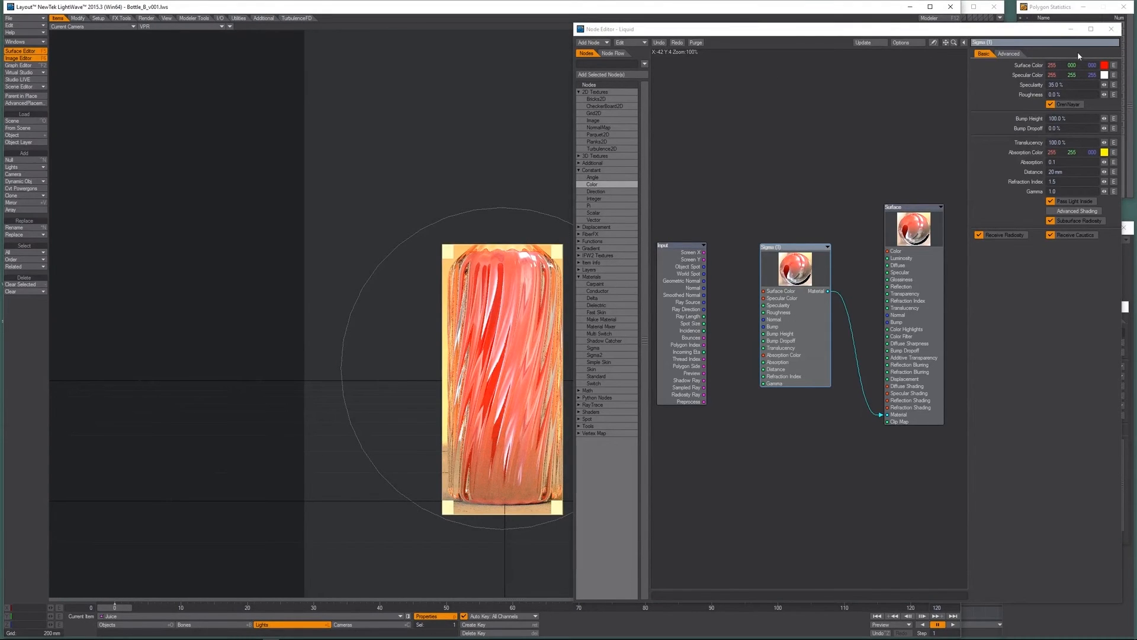
{"action": "left_click", "coordinate": [1112, 30]}
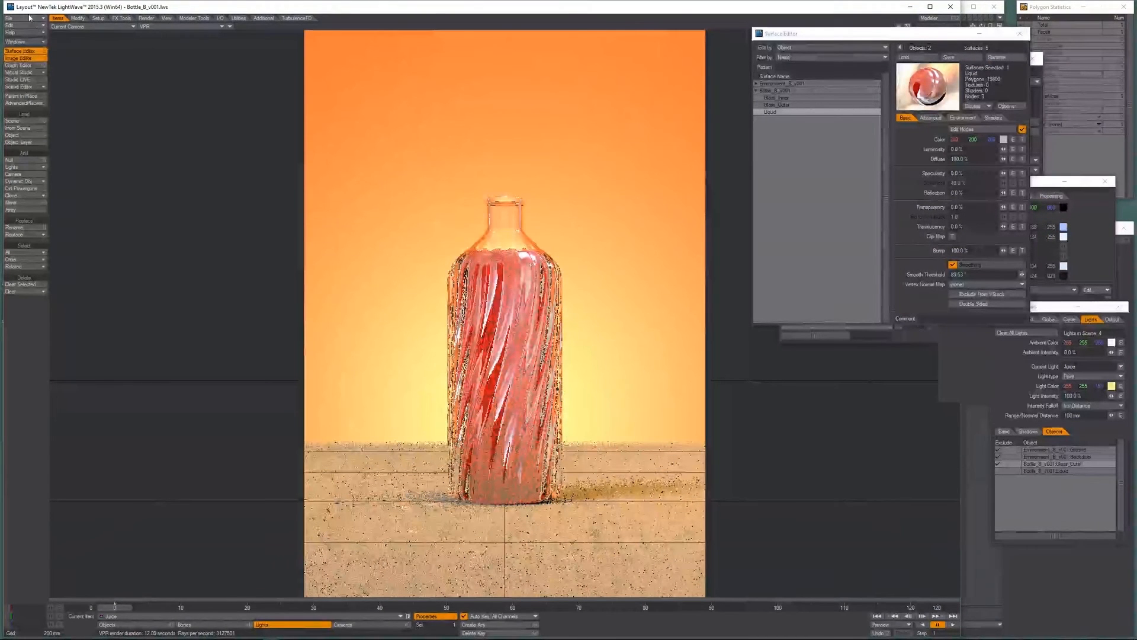
Save all objects and save the scene over the existing Bottle_B_v001.lws file.
{"action": "left_click", "coordinate": [26, 18]}
{"action": "mouse_move", "coordinate": [42, 46]}
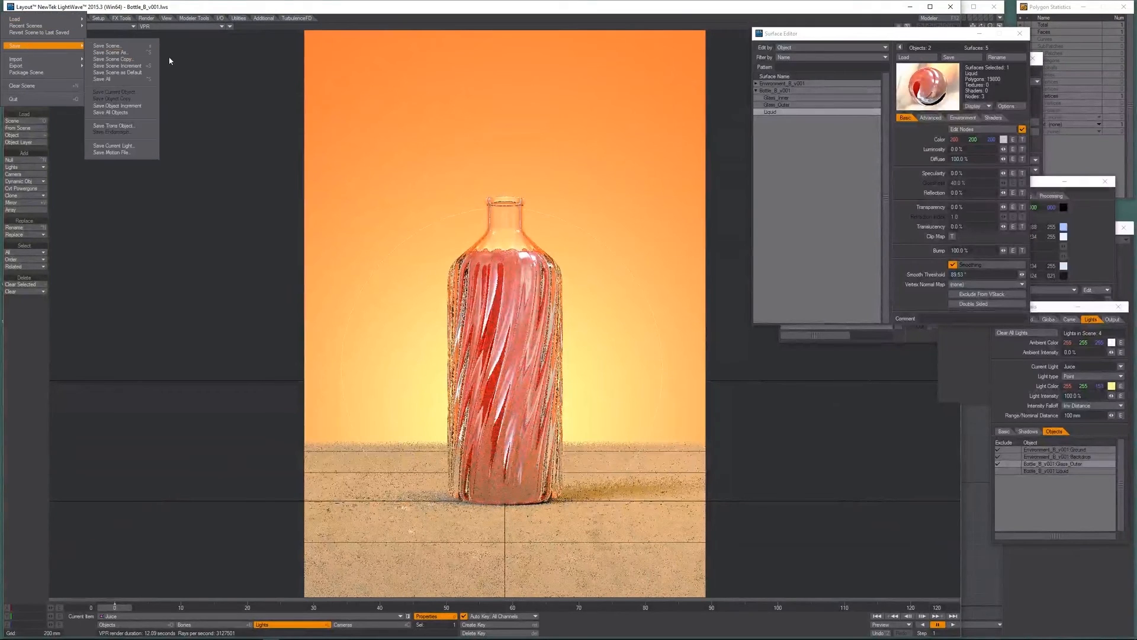
{"action": "left_click", "coordinate": [141, 112]}
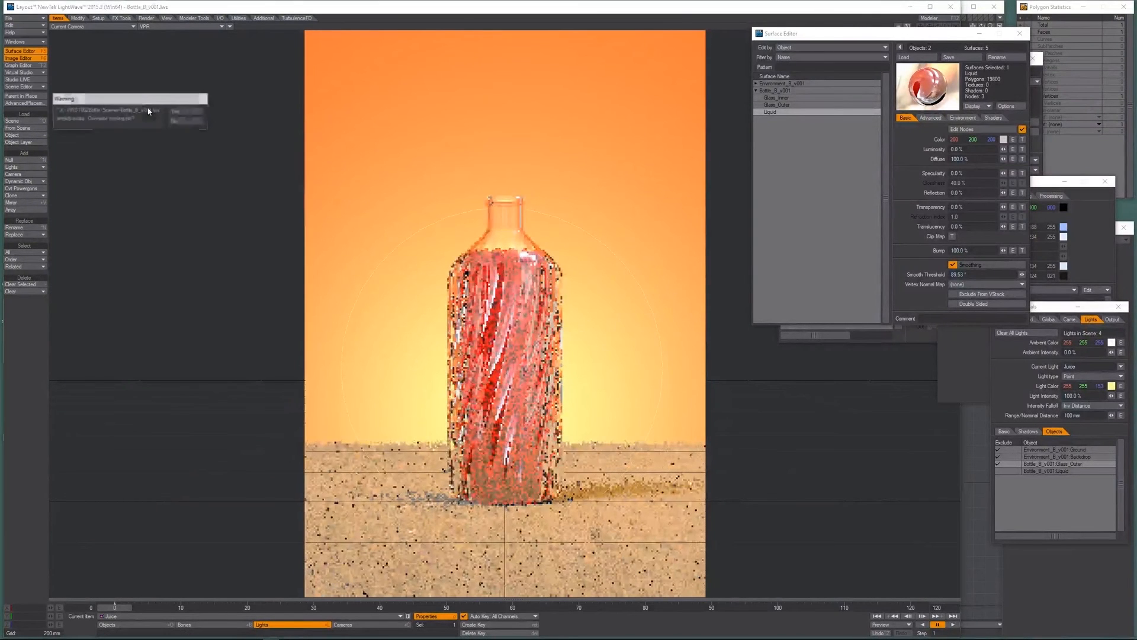
{"action": "key", "text": "Return"}
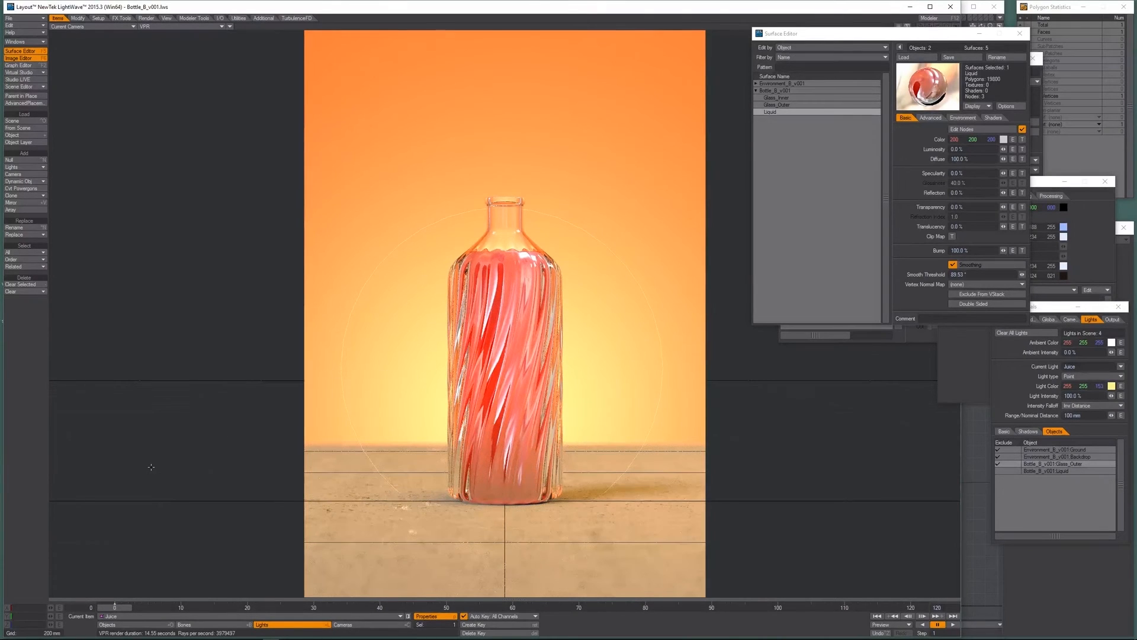
Examine the bottle, backdrop, ground and light arrangement in the perspective view, and return to the camera view.
{"action": "key", "text": "5"}
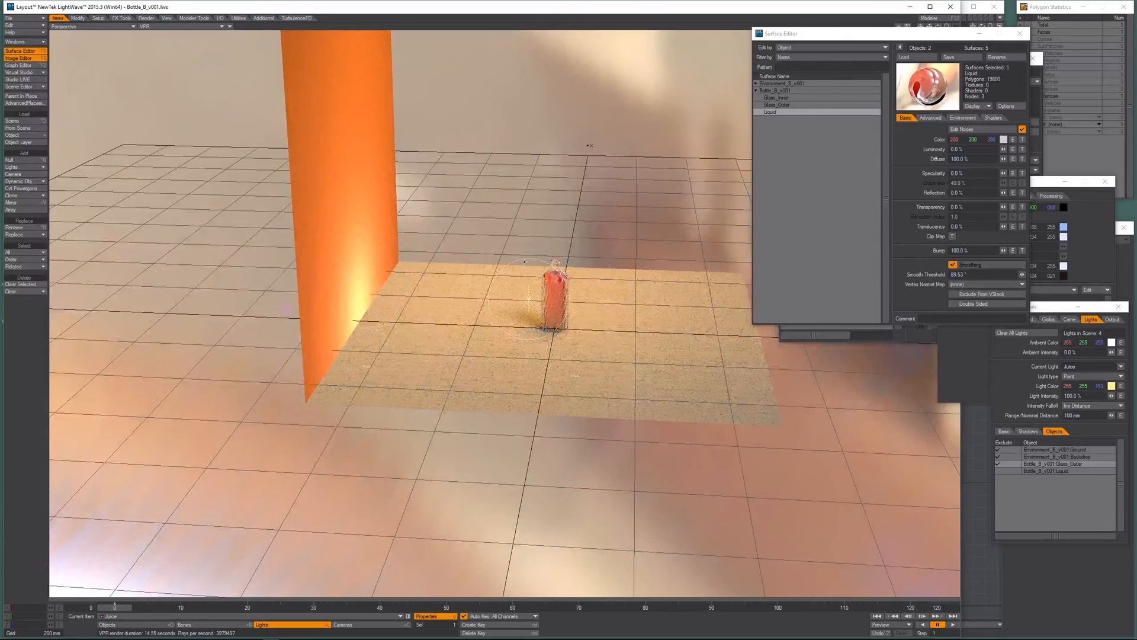
{"action": "left_click_drag", "start_coordinate": [590, 145], "coordinate": [534, 188], "text": "alt"}
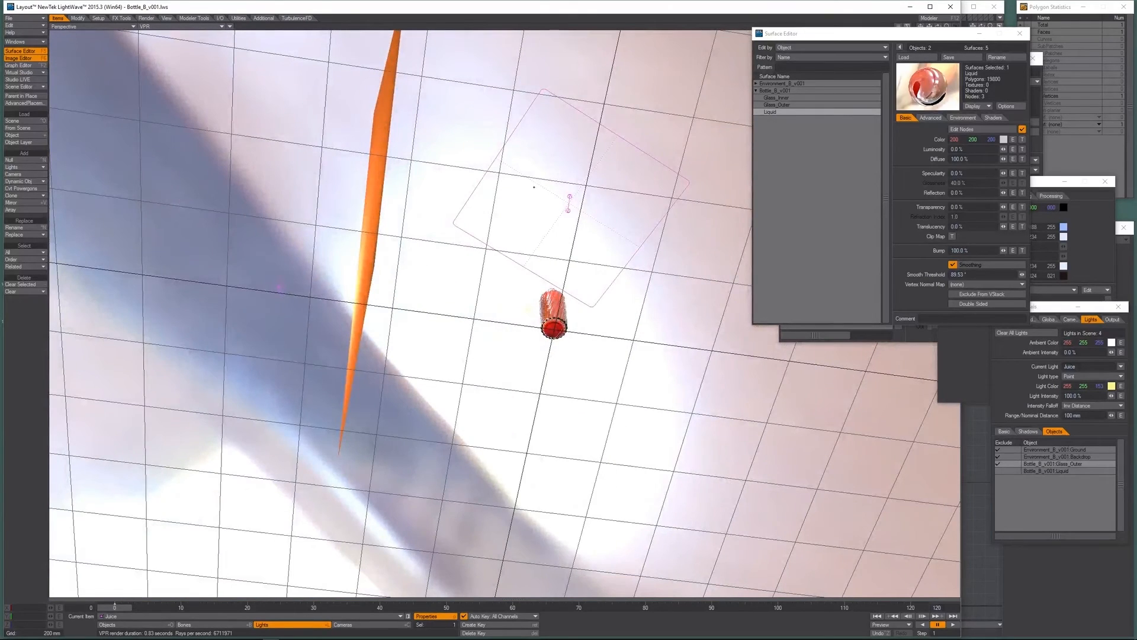
{"action": "left_click_drag", "start_coordinate": [534, 188], "coordinate": [544, 259], "text": "alt"}
{"action": "scroll", "coordinate": [544, 259], "scroll_direction": "down", "scroll_amount": 5}
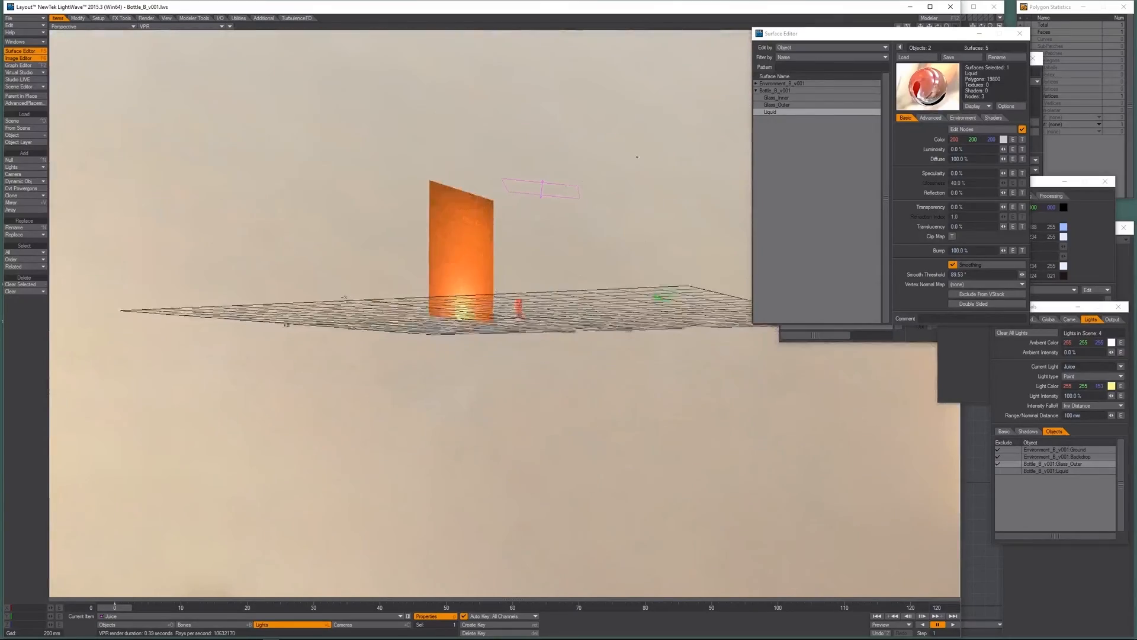
{"action": "left_click_drag", "start_coordinate": [544, 220], "coordinate": [497, 266], "text": "alt"}
{"action": "scroll", "coordinate": [527, 259], "scroll_direction": "up", "scroll_amount": 4}
{"action": "scroll", "coordinate": [508, 260], "scroll_direction": "down", "scroll_amount": 5}
{"action": "scroll", "coordinate": [496, 266], "scroll_direction": "up", "scroll_amount": 4}
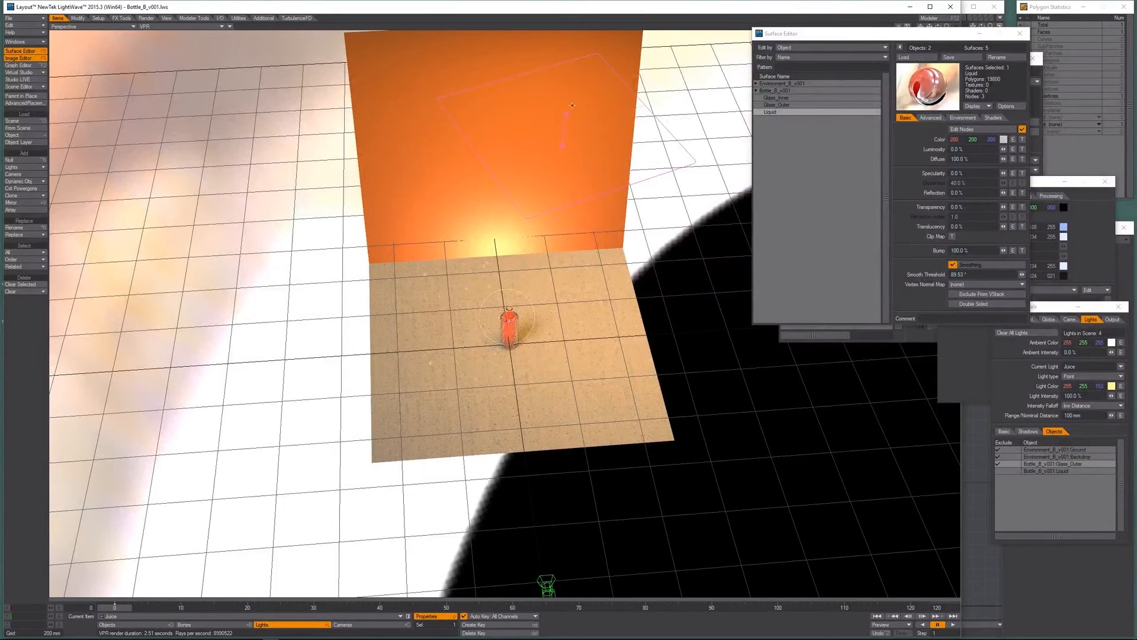
{"action": "key", "text": "6"}
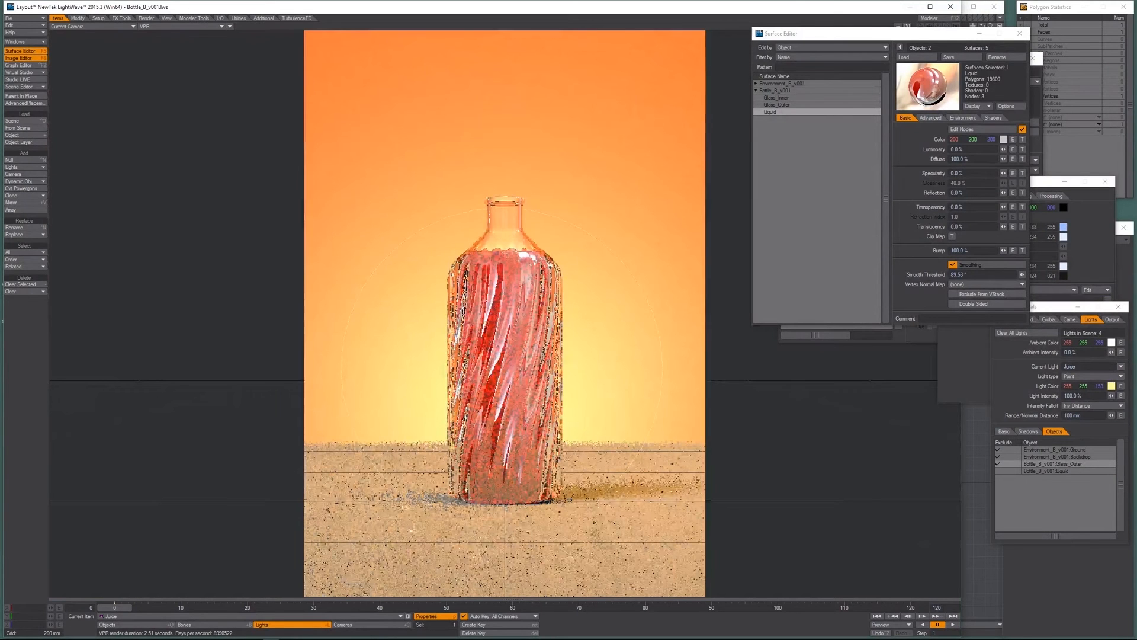
Switch to Modeler and start a new empty object.
{"action": "left_click", "coordinate": [944, 19]}
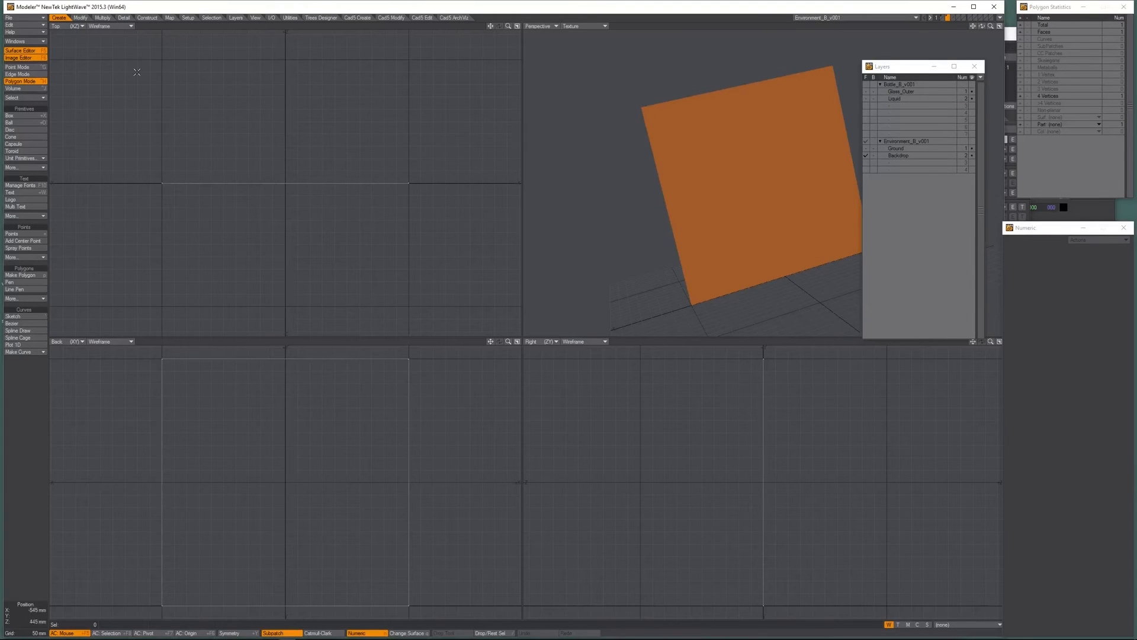
{"action": "left_click", "coordinate": [7, 19]}
{"action": "left_click", "coordinate": [20, 20]}
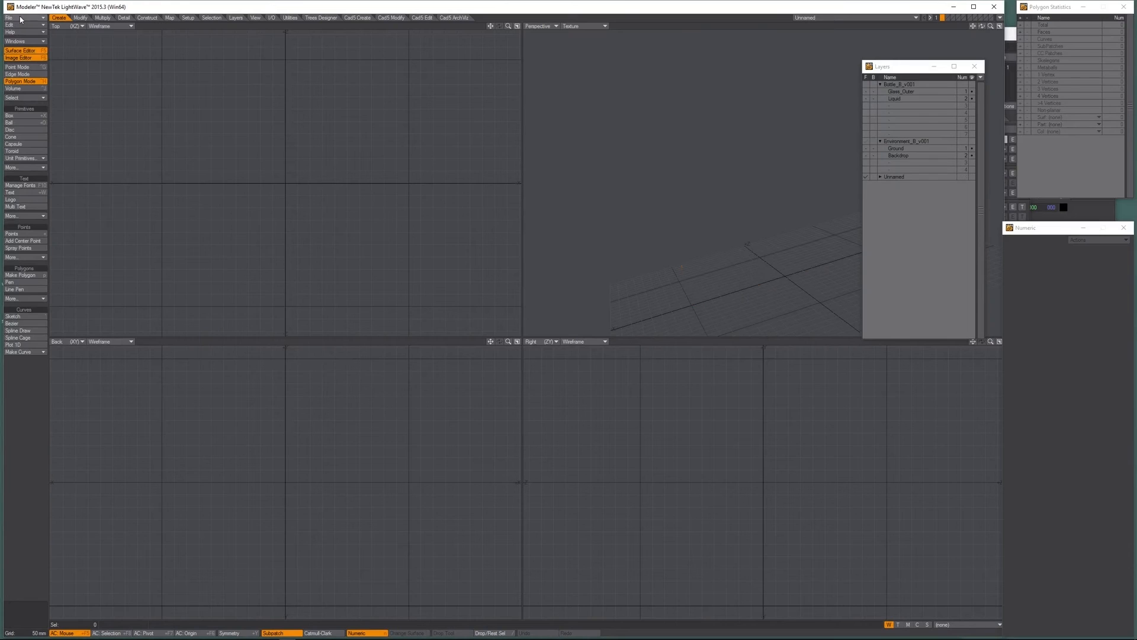
Create a flat box 1 m wide, 1 m high and 0 m deep, centred on the origin.
{"action": "key", "text": "shift+x"}
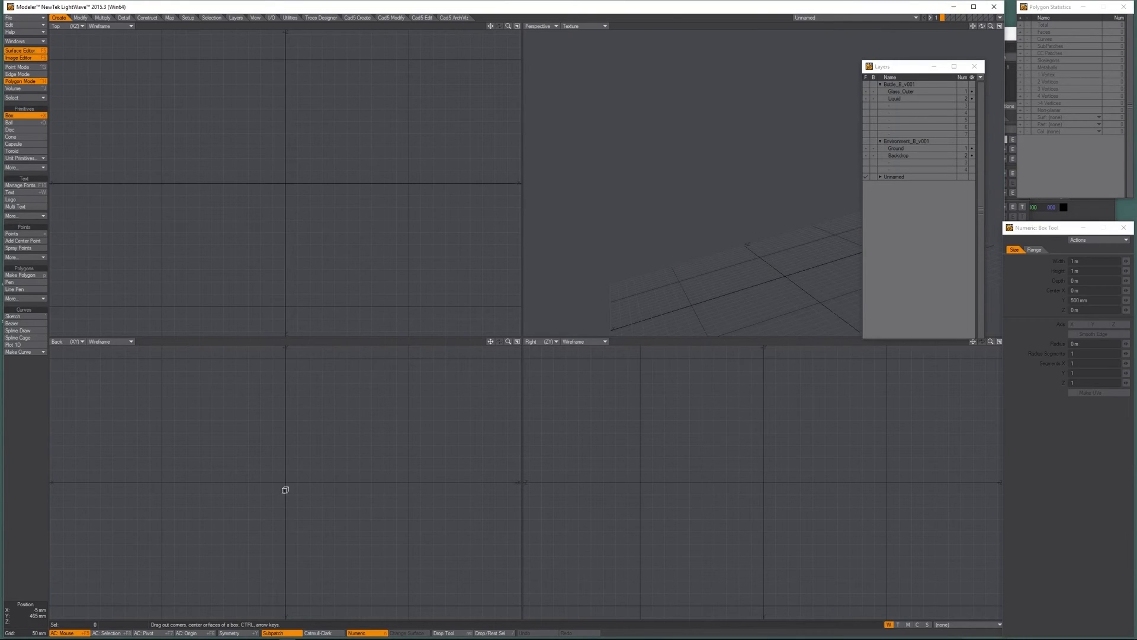
{"action": "left_click_drag", "start_coordinate": [275, 471], "coordinate": [299, 492]}
{"action": "left_click", "coordinate": [1092, 261]}
{"action": "type", "text": "1"}
{"action": "key", "text": "Tab"}
{"action": "type", "text": "1"}
{"action": "key", "text": "Tab"}
{"action": "key", "text": "Tab"}
{"action": "type", "text": "0"}
{"action": "key", "text": "Tab"}
{"action": "type", "text": "0"}
{"action": "key", "text": "Tab"}
{"action": "key", "text": "Tab"}
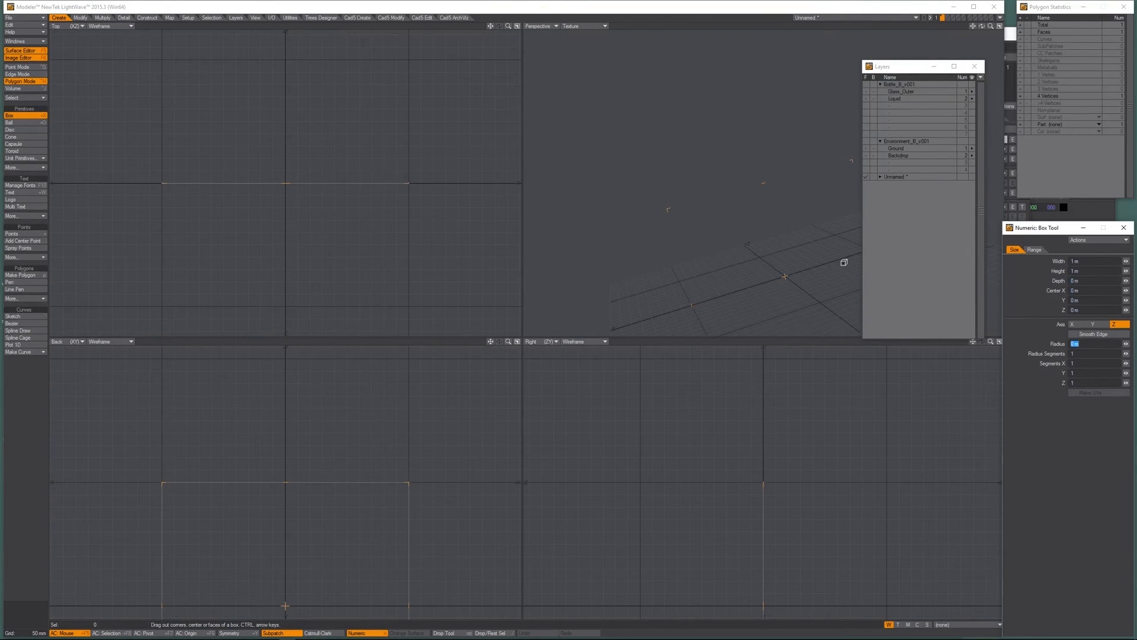
{"action": "key", "text": "Return"}
{"action": "key", "text": "Return"}
Flip the new square's polygon and select it.
{"action": "key", "text": "f"}
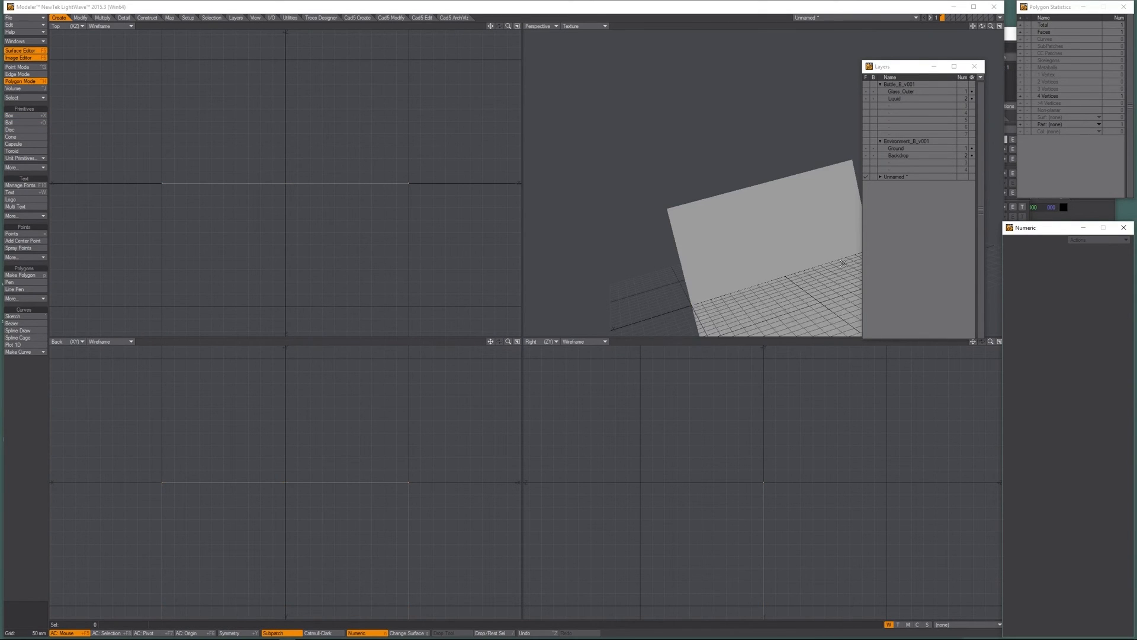
{"action": "key", "text": "a"}
{"action": "left_click", "coordinate": [553, 11]}
{"action": "key", "text": "shift+apostrophe"}
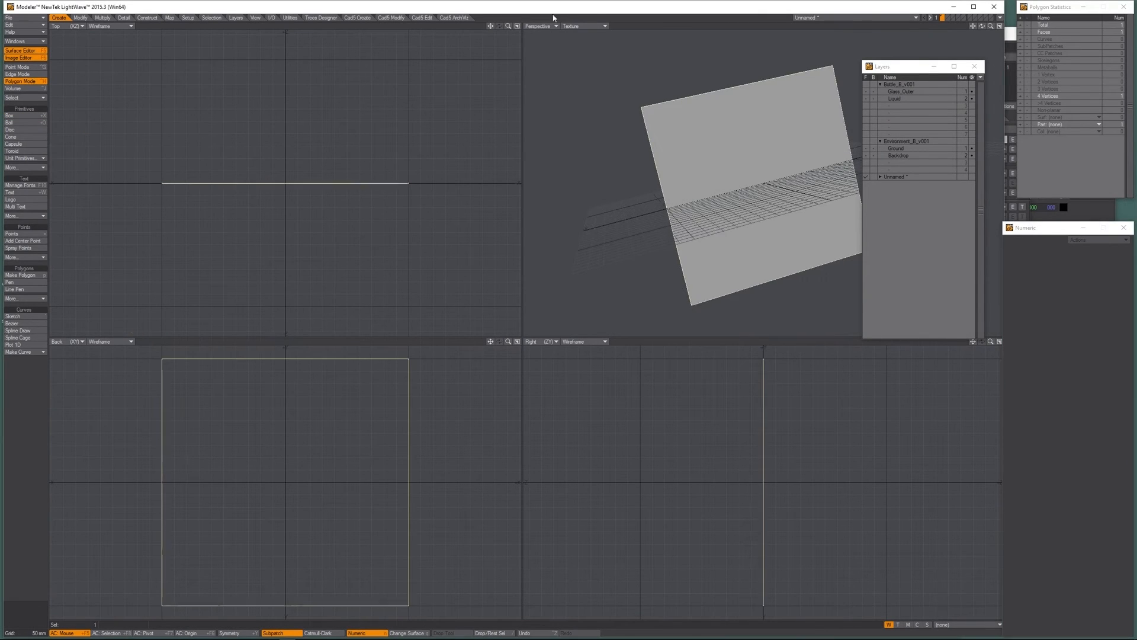
Assign the selected square a new surface named Yellow with the colour 255, 255, 0.
{"action": "type", "text": "q"}
{"action": "type", "text": "Whit"}
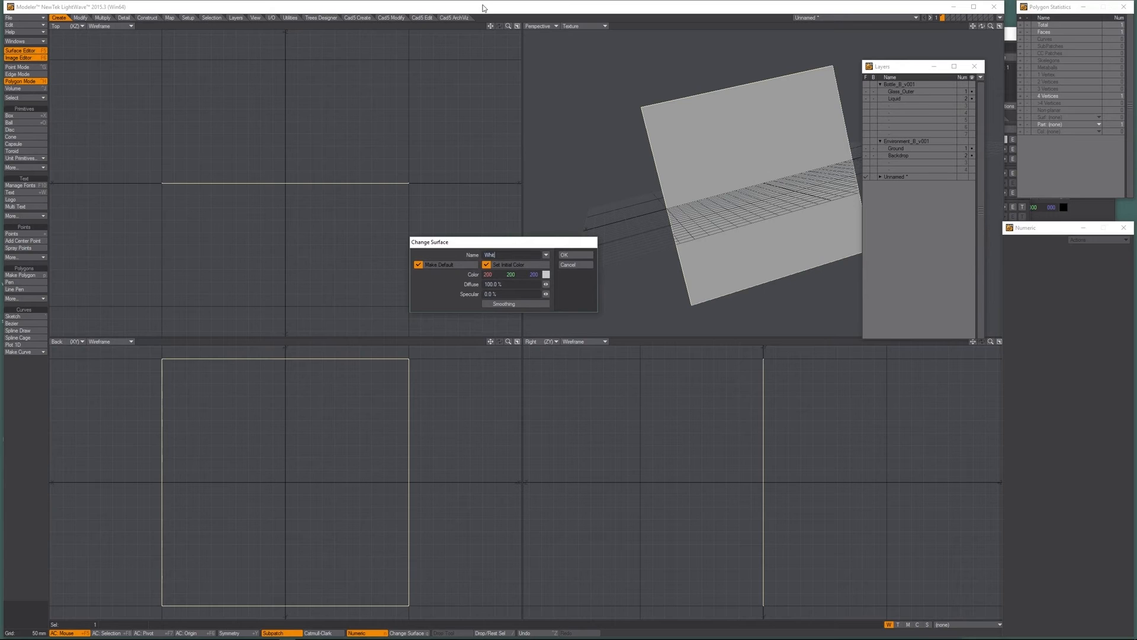
{"action": "key", "text": "BackSpace"}
{"action": "type", "text": "Yellow"}
{"action": "left_click_drag", "start_coordinate": [534, 275], "coordinate": [485, 272]}
{"action": "left_click", "coordinate": [575, 254]}
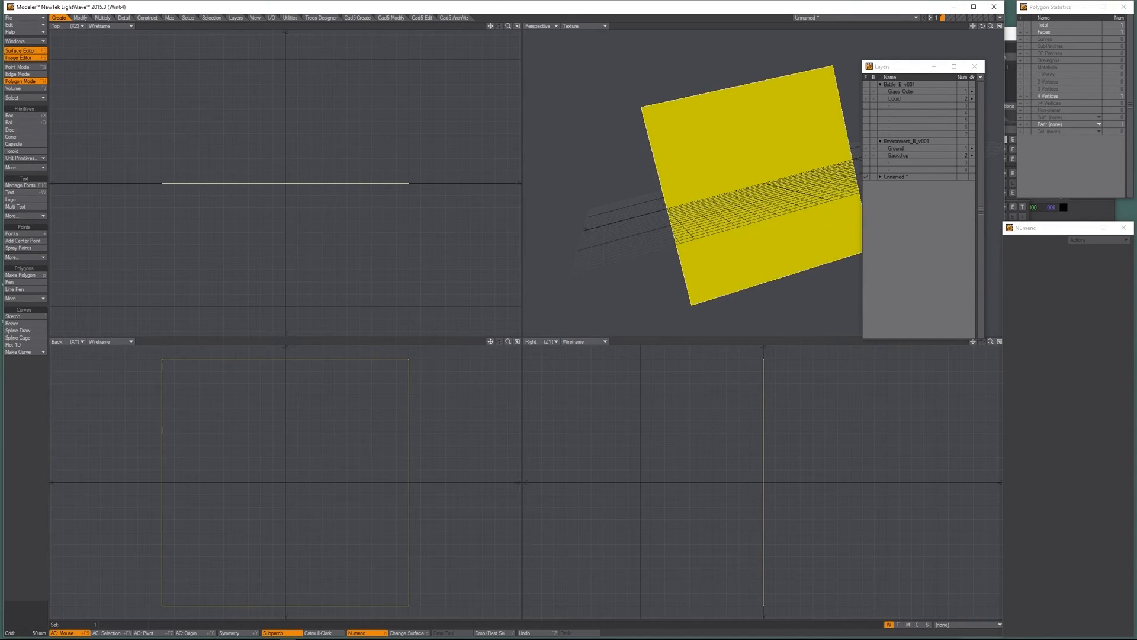
Expand the unnamed object in the layer list and rename its first layer as Yellow.
{"action": "left_click", "coordinate": [880, 177]}
{"action": "double_click", "coordinate": [896, 183]}
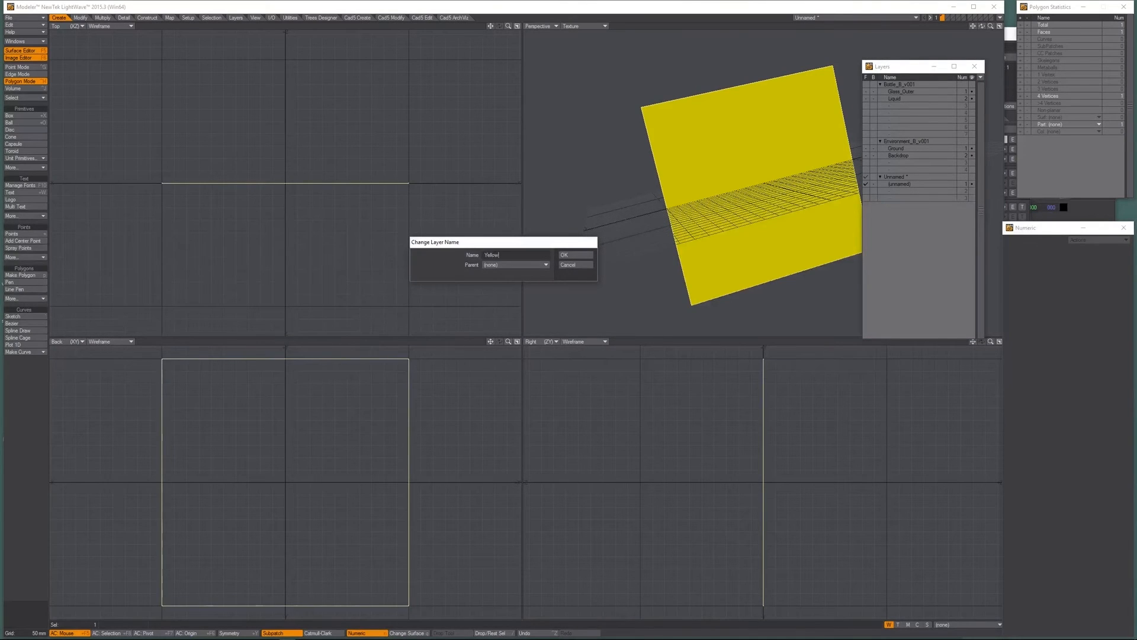
{"action": "key", "text": "Return"}
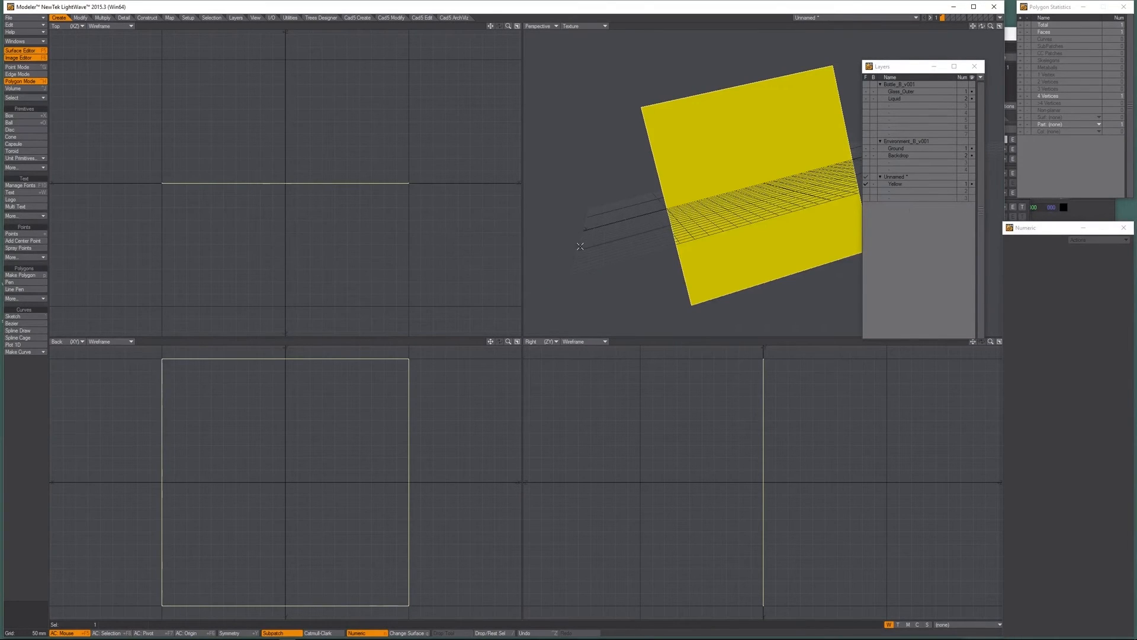
Paste a copy of the square into the second layer and give it a new purple surface named Mauve.
{"action": "key", "text": "2"}
{"action": "key", "text": "ctrl+v"}
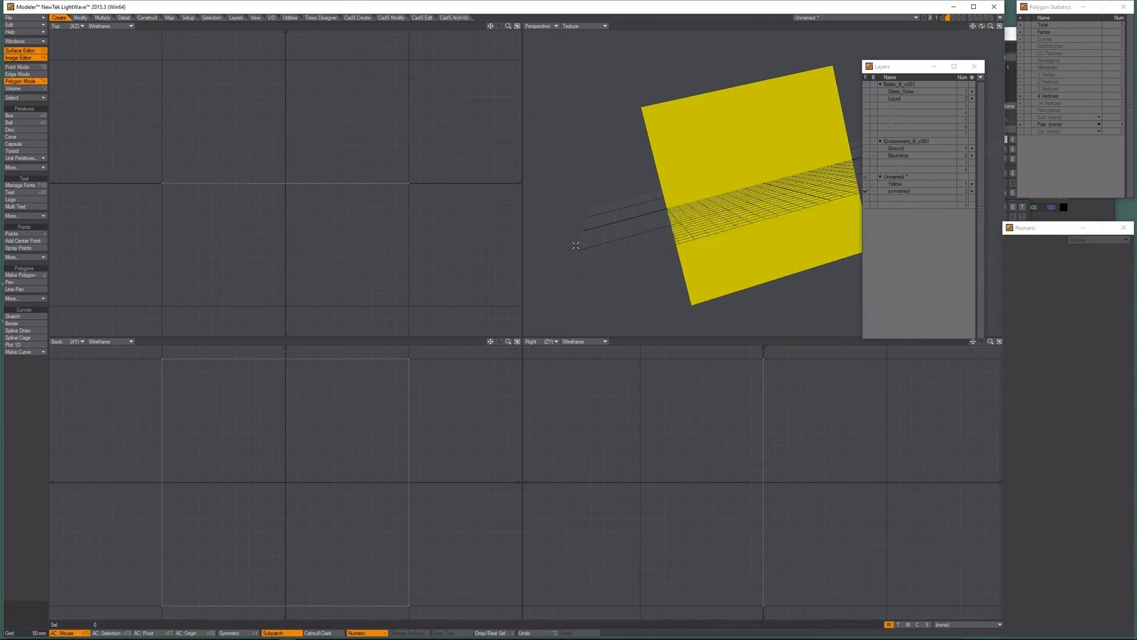
{"action": "key", "text": "q"}
{"action": "key", "text": "BackSpace"}
{"action": "type", "text": "Ma"}
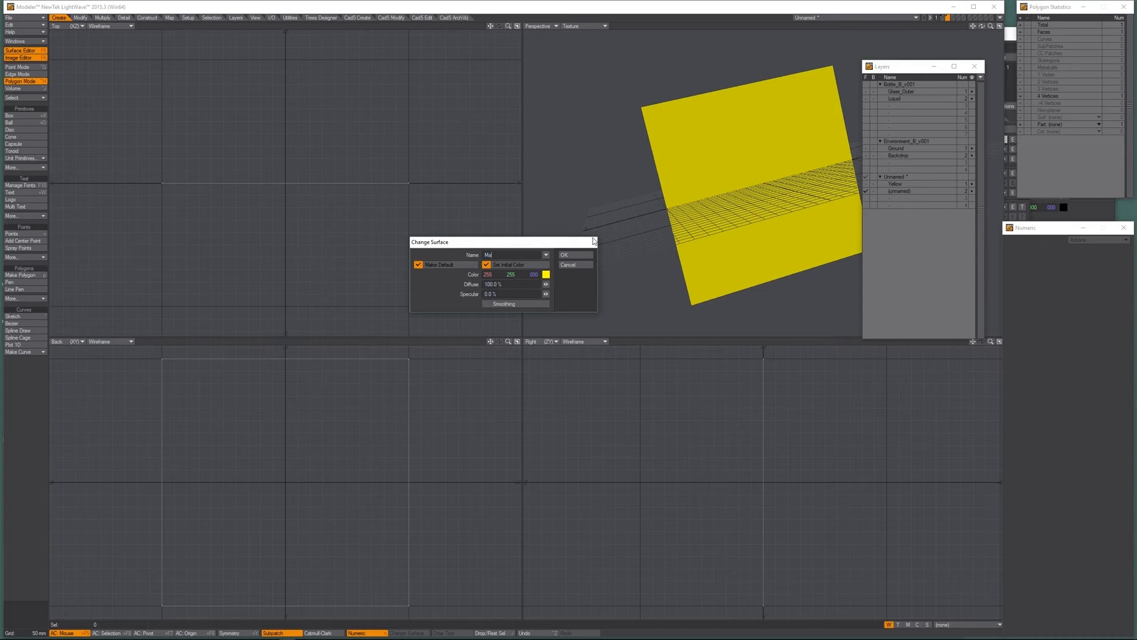
{"action": "type", "text": "uve"}
{"action": "left_click", "coordinate": [545, 275]}
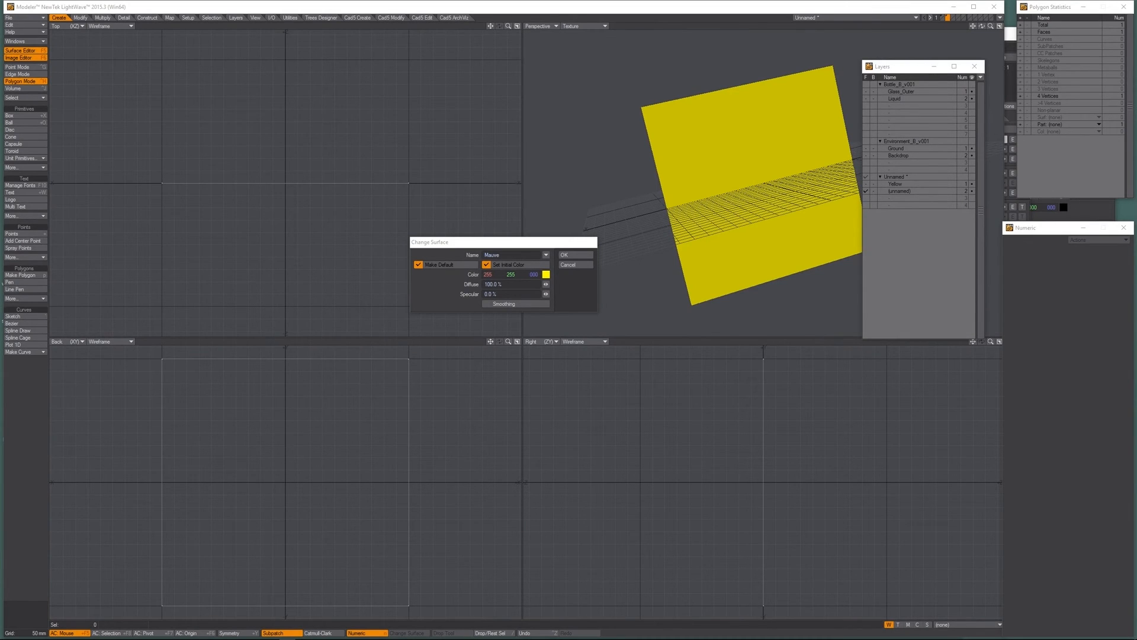
{"action": "left_click", "coordinate": [820, 314]}
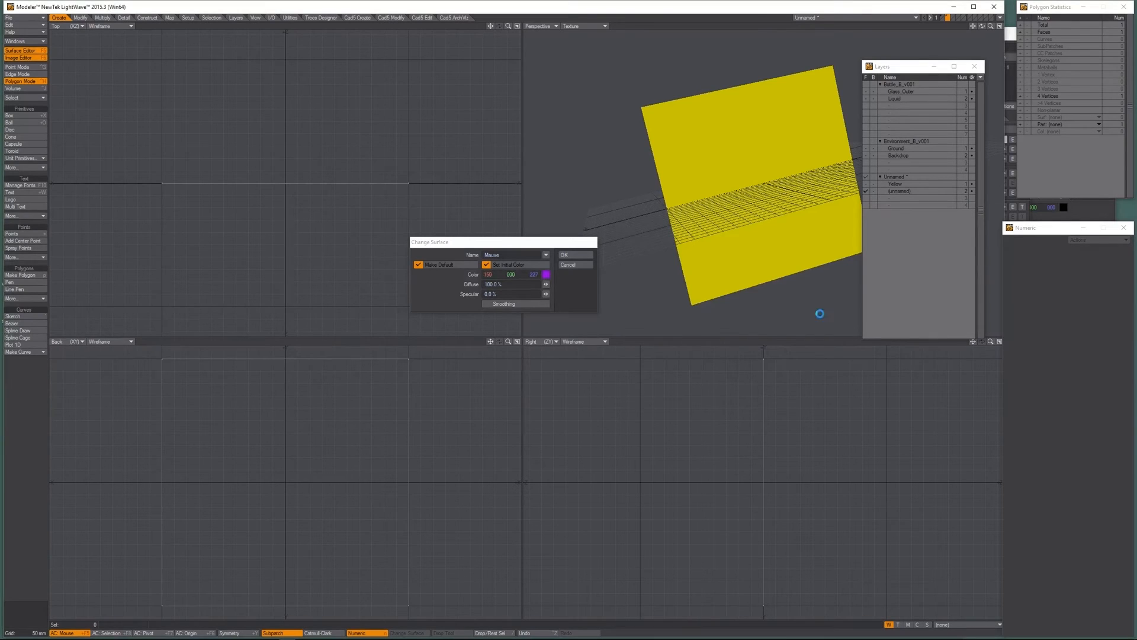
{"action": "left_click", "coordinate": [569, 256]}
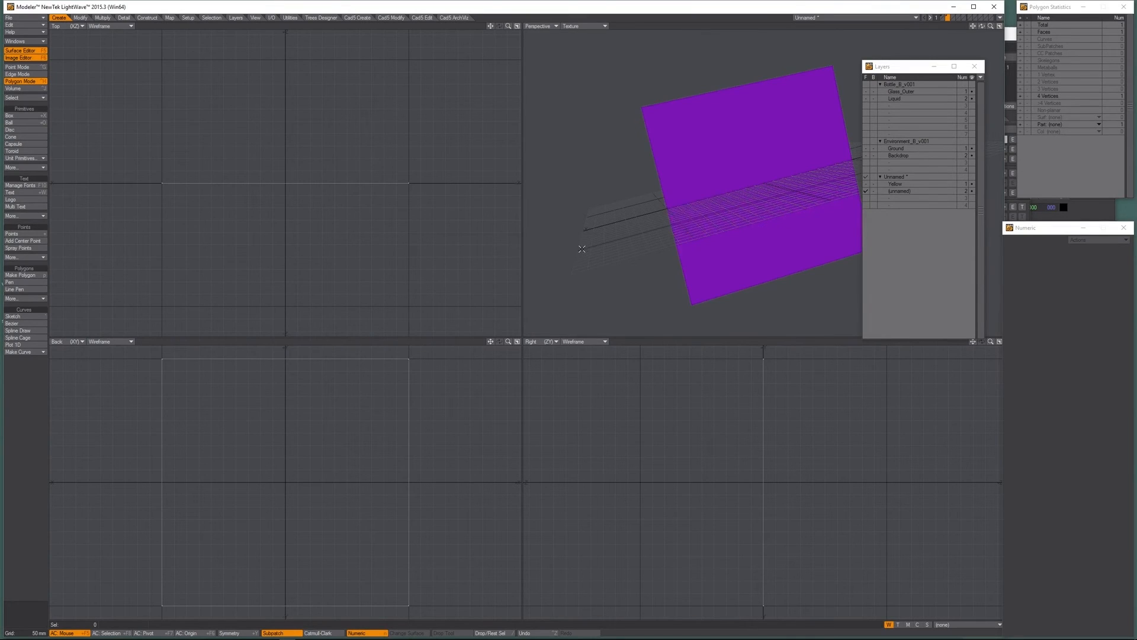
Compare the two card layers and rename the second layer as Mauve.
{"action": "key", "text": "1"}
{"action": "key", "text": "2"}
{"action": "double_click", "coordinate": [890, 191]}
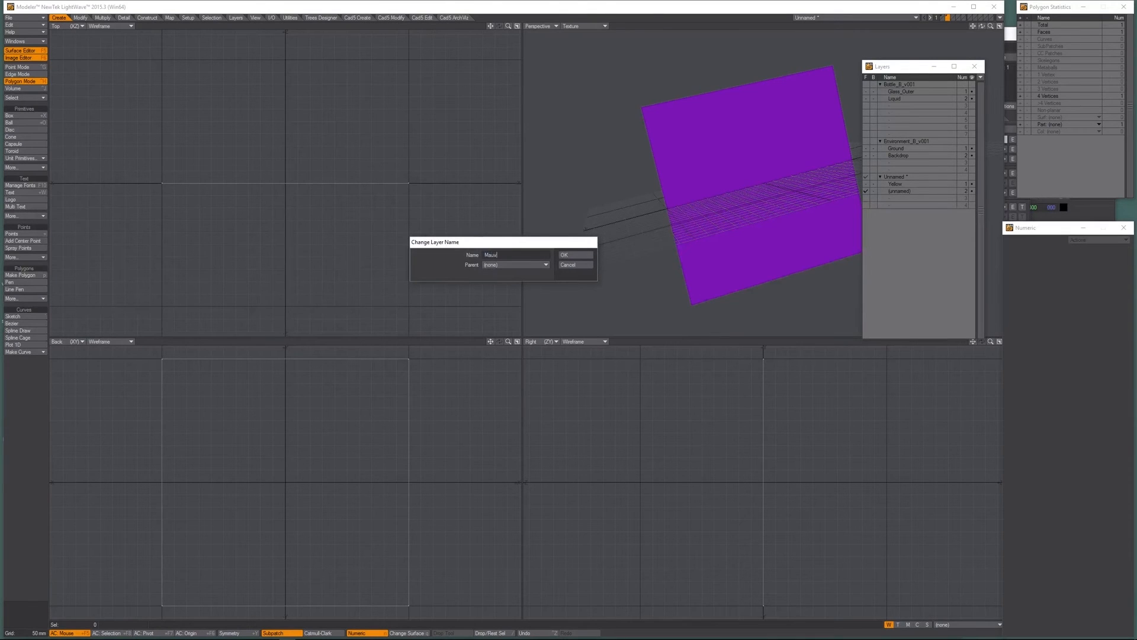
{"action": "key", "text": "Return"}
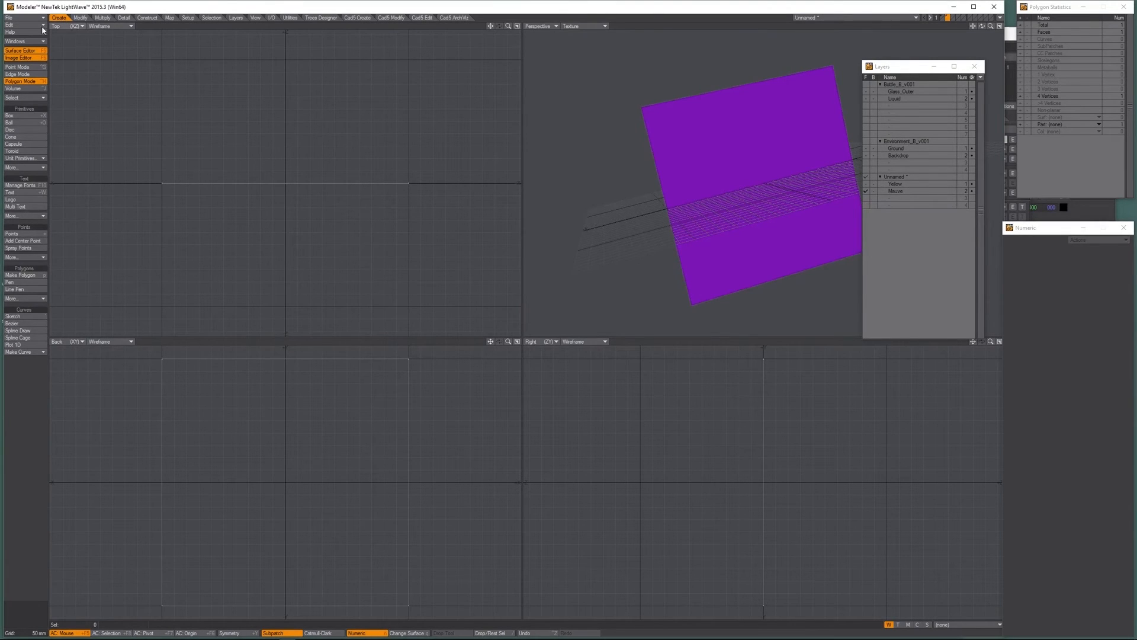
Save the two-layer object in the Objects folder as Colour_Cards_v001.
{"action": "left_click", "coordinate": [23, 17]}
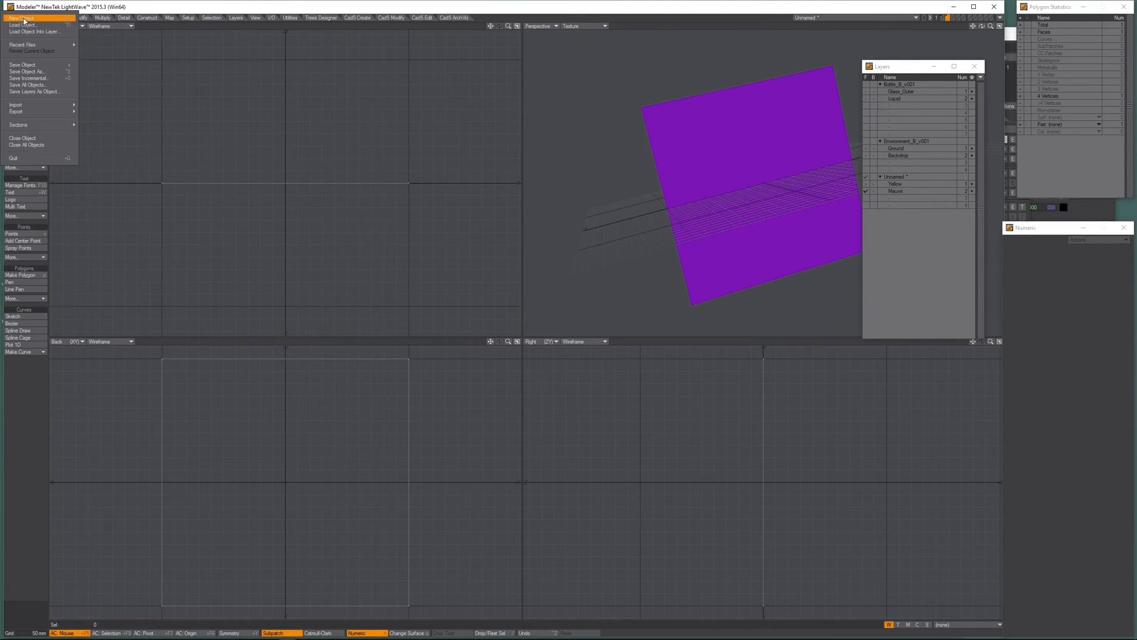
{"action": "left_click", "coordinate": [23, 71]}
{"action": "type", "text": "COlour_Cards"}
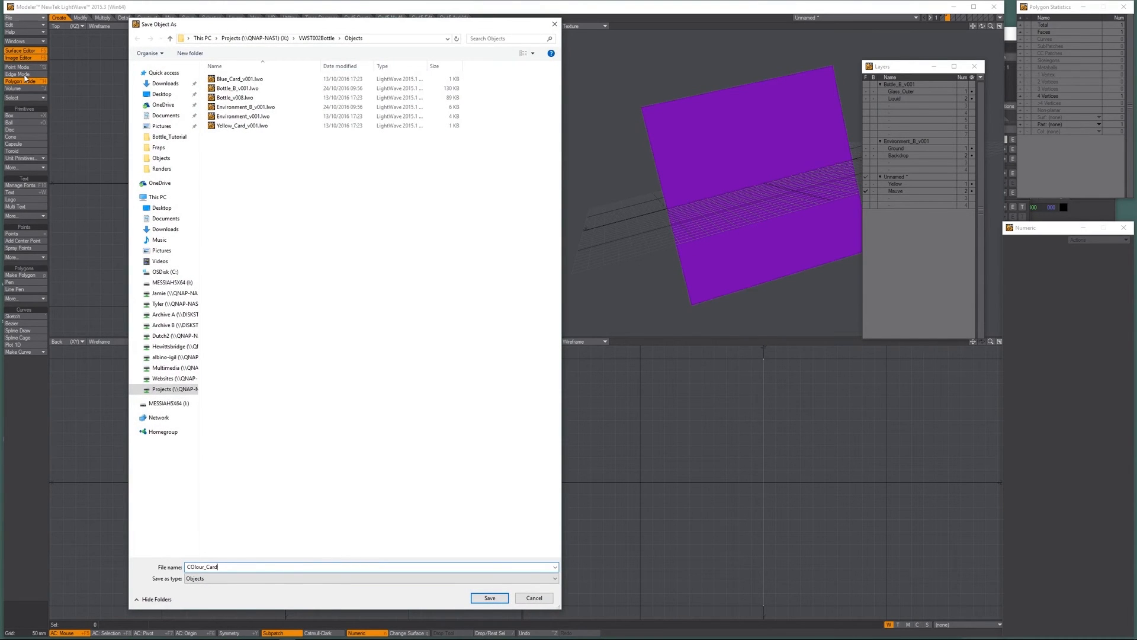
{"action": "key", "text": "BackSpace"}
{"action": "key", "text": "BackSpace"}
{"action": "key", "text": "BackSpace"}
{"action": "key", "text": "BackSpace"}
{"action": "key", "text": "BackSpace"}
{"action": "key", "text": "BackSpace"}
{"action": "key", "text": "BackSpace"}
{"action": "type", "text": "olour_cards_v00"}
{"action": "key", "text": "BackSpace"}
{"action": "type", "text": "C"}
{"action": "key", "text": "Return"}
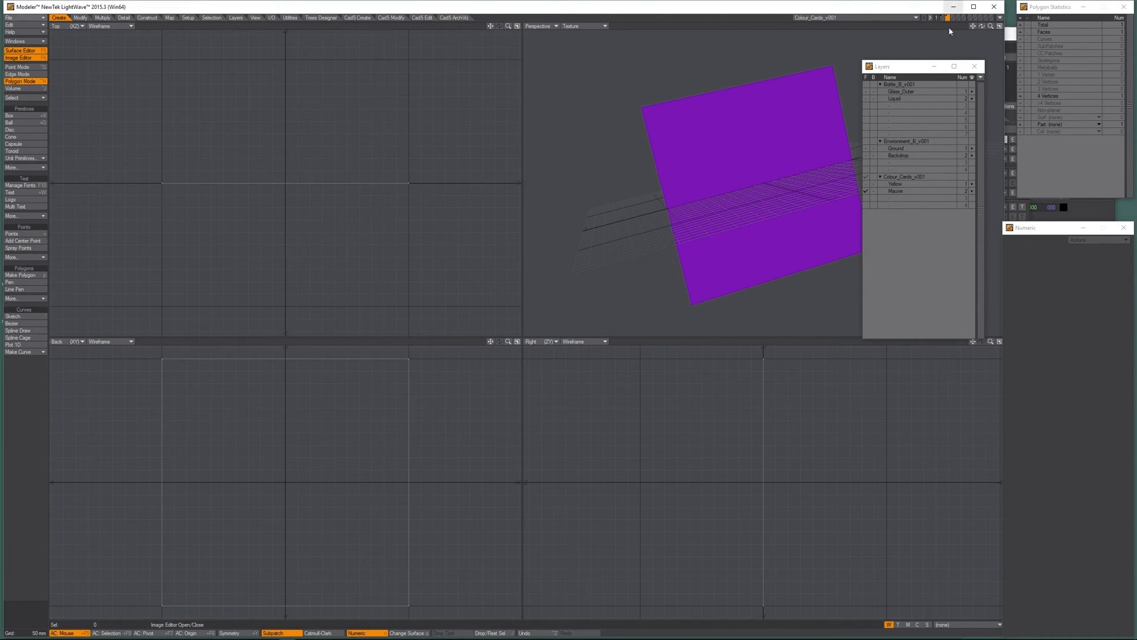
Send the colour cards to Layout and scale the Mauve card to 0.1 on all axes.
{"action": "left_click", "coordinate": [1000, 18]}
{"action": "left_click", "coordinate": [993, 33]}
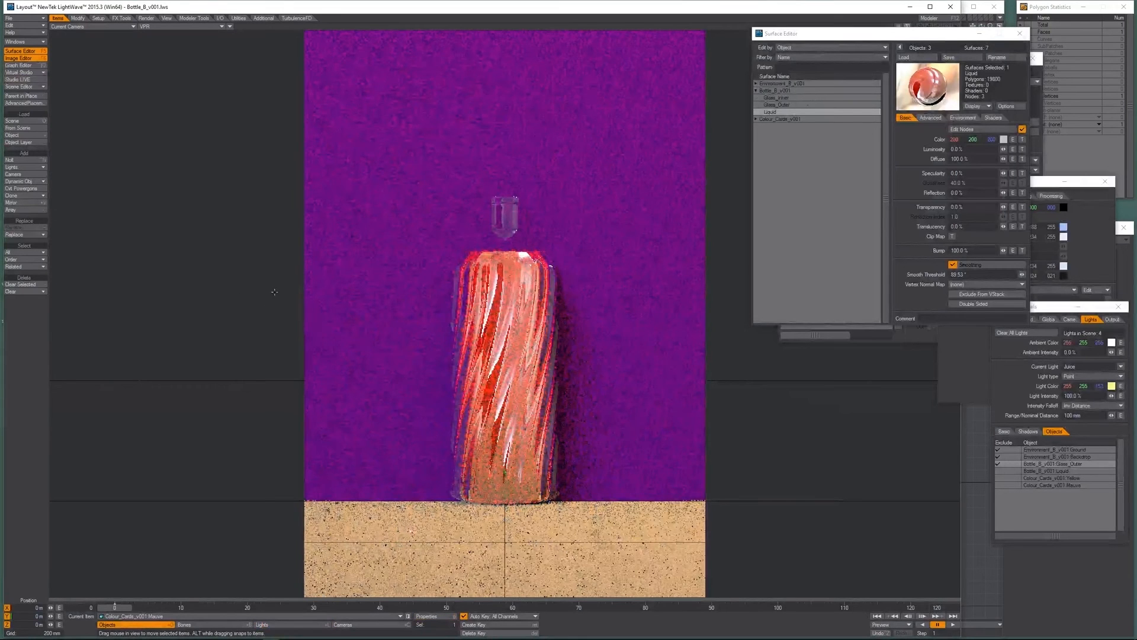
{"action": "key", "text": "shift+h"}
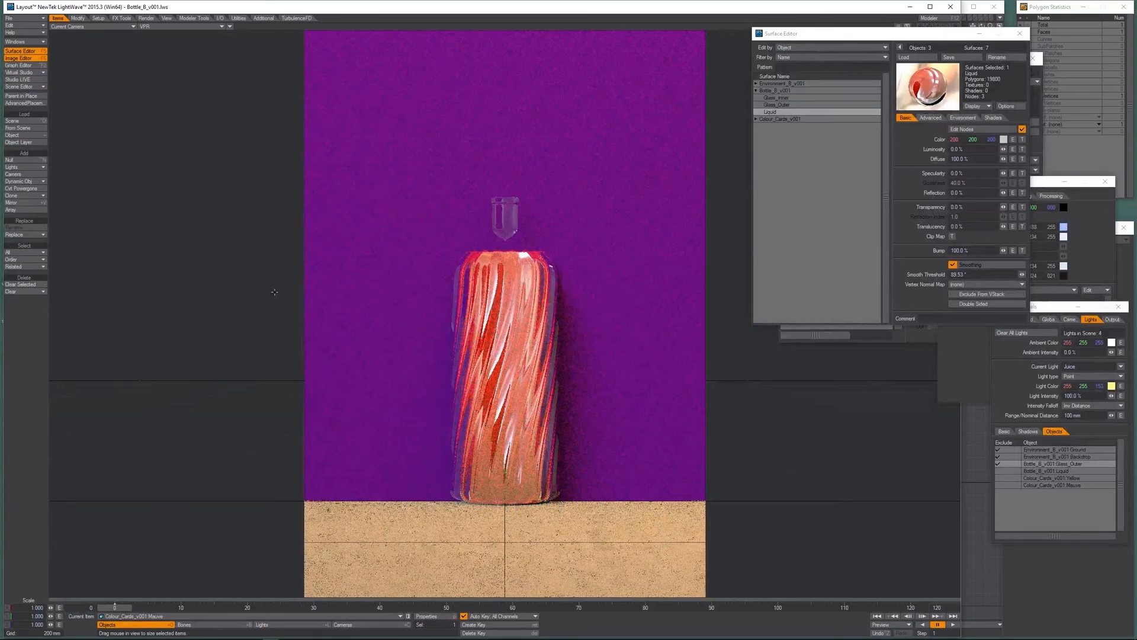
{"action": "type", "text": "0.1"}
{"action": "key", "text": "Return"}
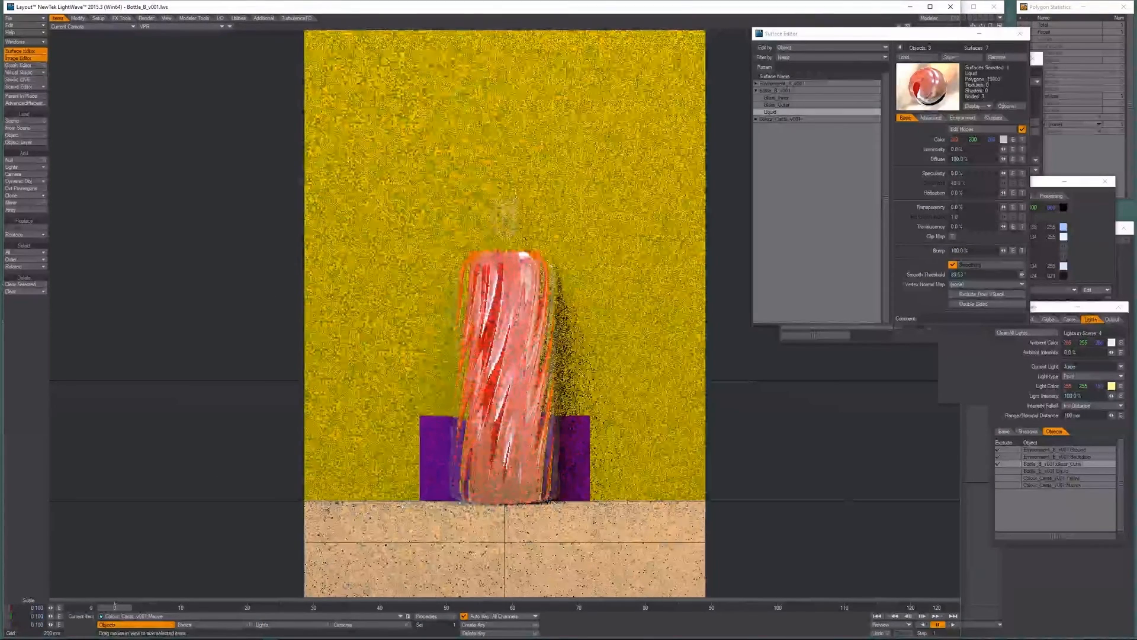
Select the Yellow card filling the backdrop and scale it to 0.1 on all three axes.
{"action": "left_click", "coordinate": [385, 291]}
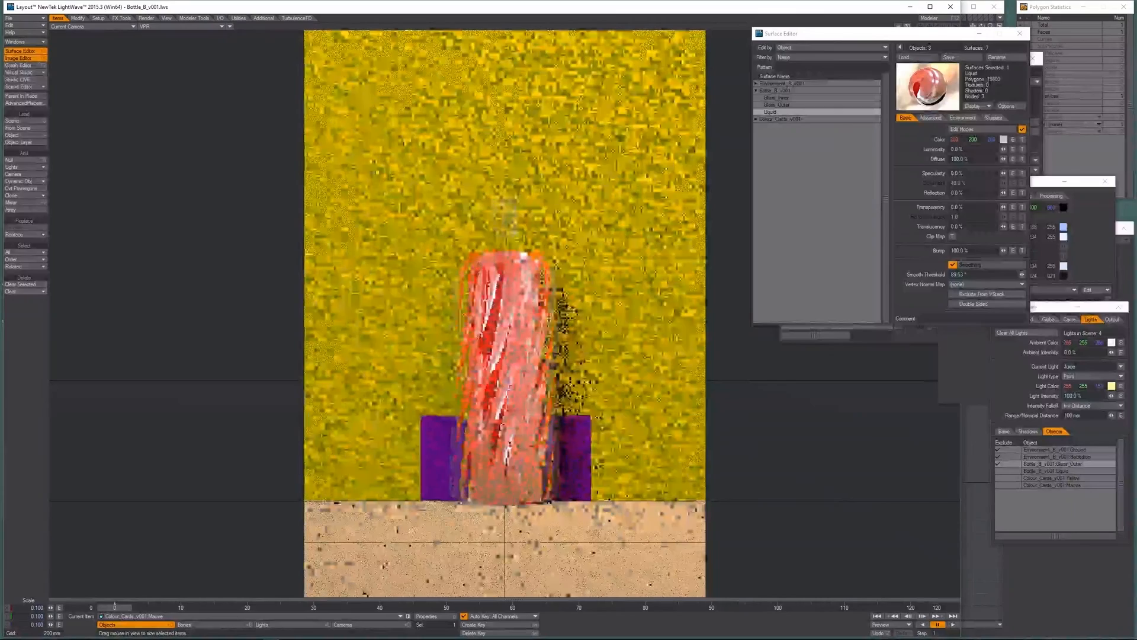
{"action": "type", "text": "n0.1"}
{"action": "key", "text": "Tab"}
{"action": "type", "text": "0.1"}
{"action": "key", "text": "Tab"}
{"action": "type", "text": "0.1"}
{"action": "key", "text": "Tab"}
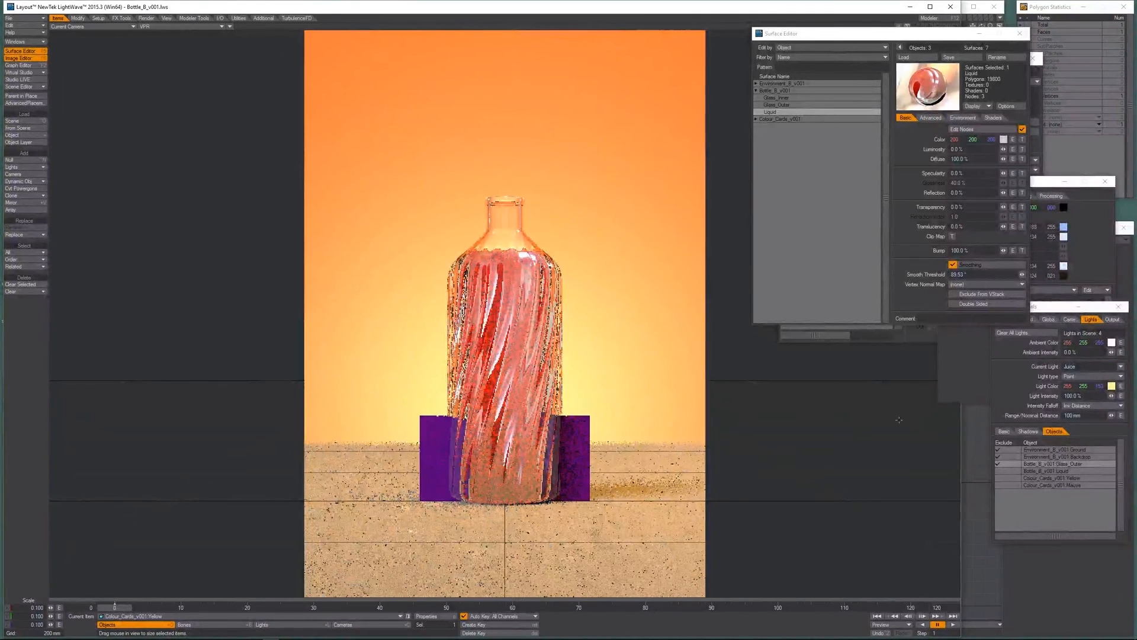
Raise the Yellow card to a height of 96 mm in the wireframe perspective view.
{"action": "key", "text": "ctrl+F9"}
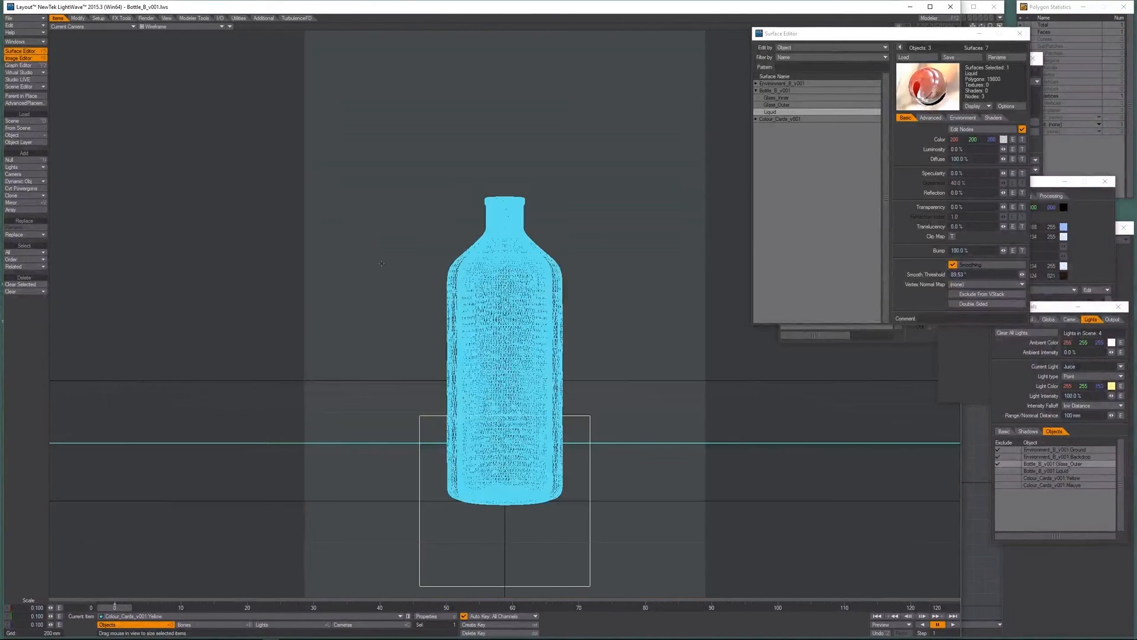
{"action": "key", "text": "4"}
{"action": "left_click_drag", "start_coordinate": [338, 269], "coordinate": [387, 252], "text": "alt"}
{"action": "scroll", "coordinate": [517, 314], "scroll_direction": "up", "scroll_amount": 3}
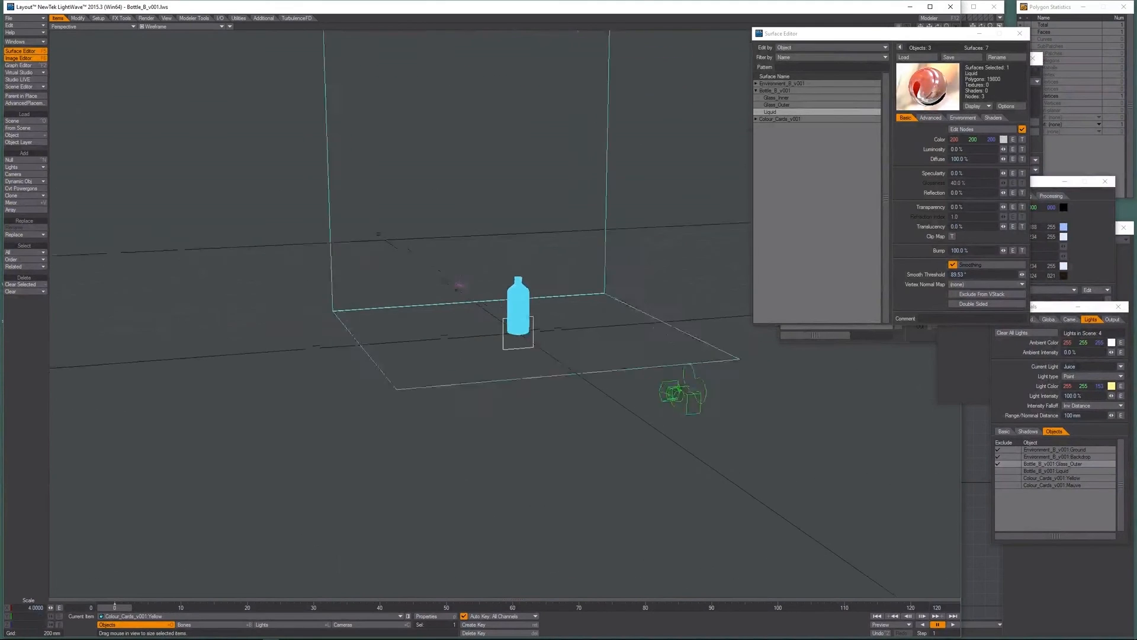
{"action": "key", "text": "t"}
{"action": "left_click_drag", "start_coordinate": [521, 307], "coordinate": [486, 374]}
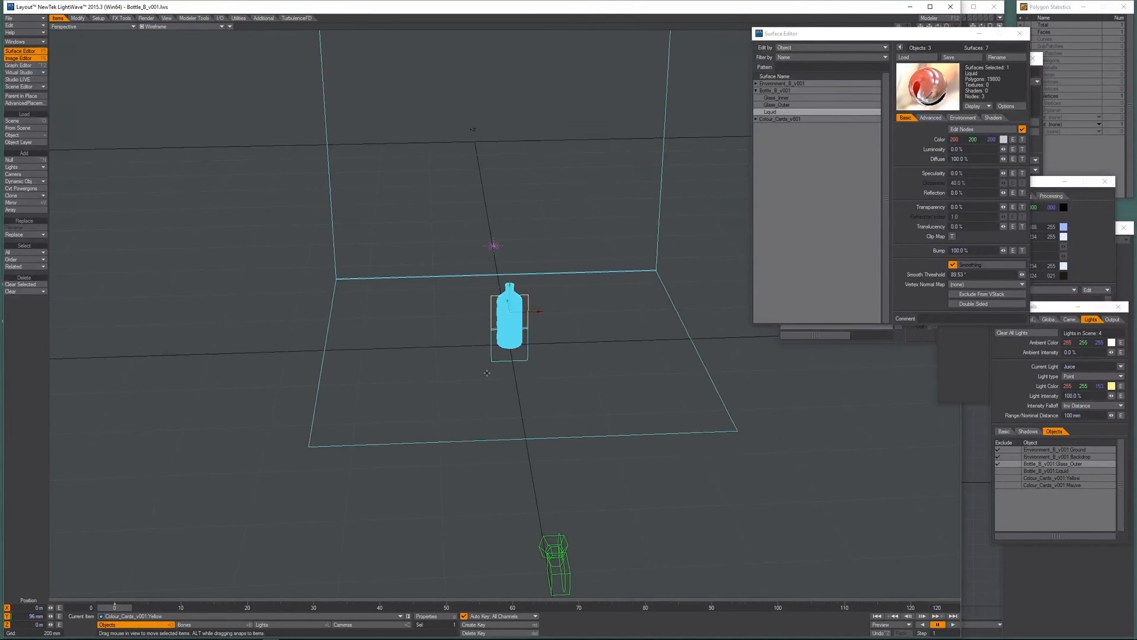
Move the Yellow card beside the bottle in the top view and rotate only its heading to about -84.20°.
{"action": "key", "text": "2"}
{"action": "key", "text": "y"}
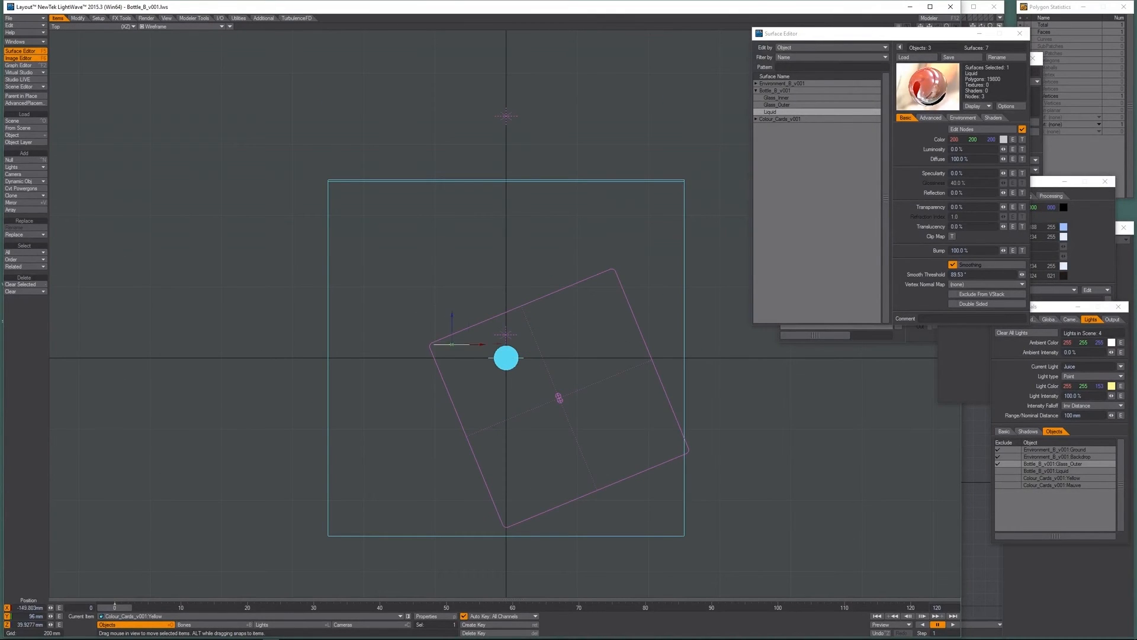
{"action": "left_click", "coordinate": [7, 616]}
{"action": "left_click", "coordinate": [8, 624]}
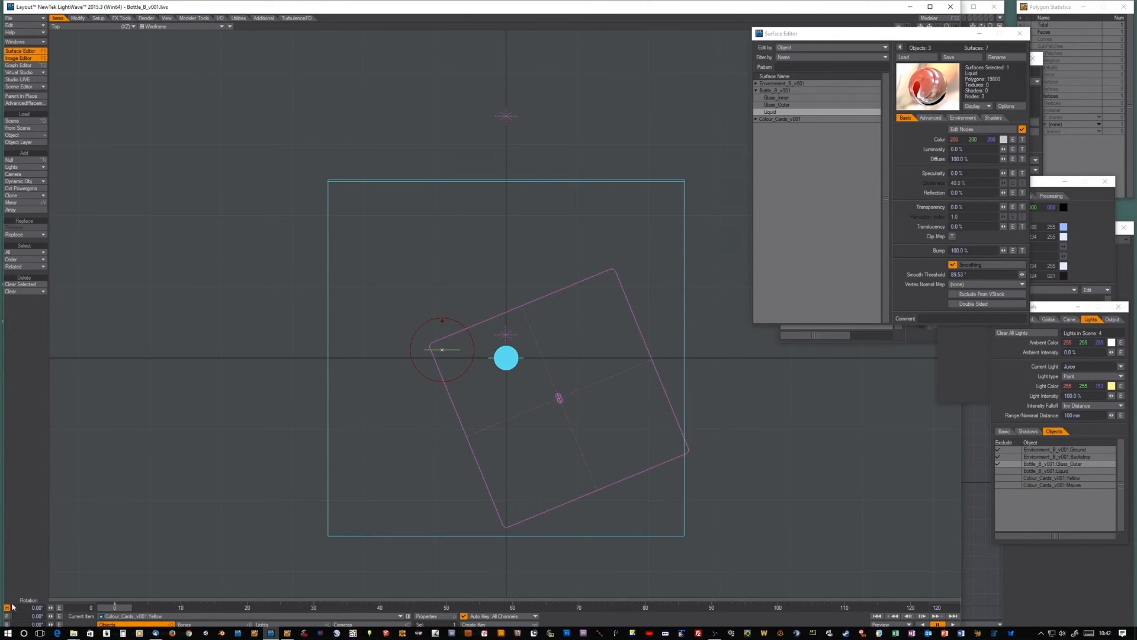
{"action": "left_click_drag", "start_coordinate": [499, 494], "coordinate": [572, 467]}
{"action": "key", "text": "4"}
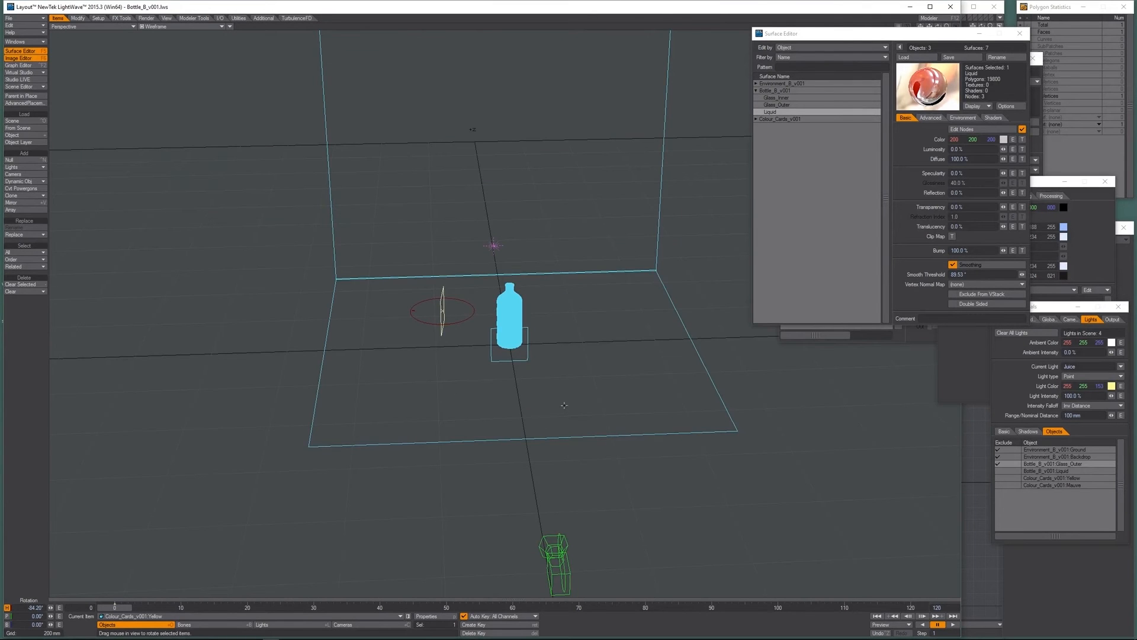
Shade the perspective view as solid, then stretch the Yellow card and reposition it to the left of the bottle.
{"action": "left_click", "coordinate": [153, 26]}
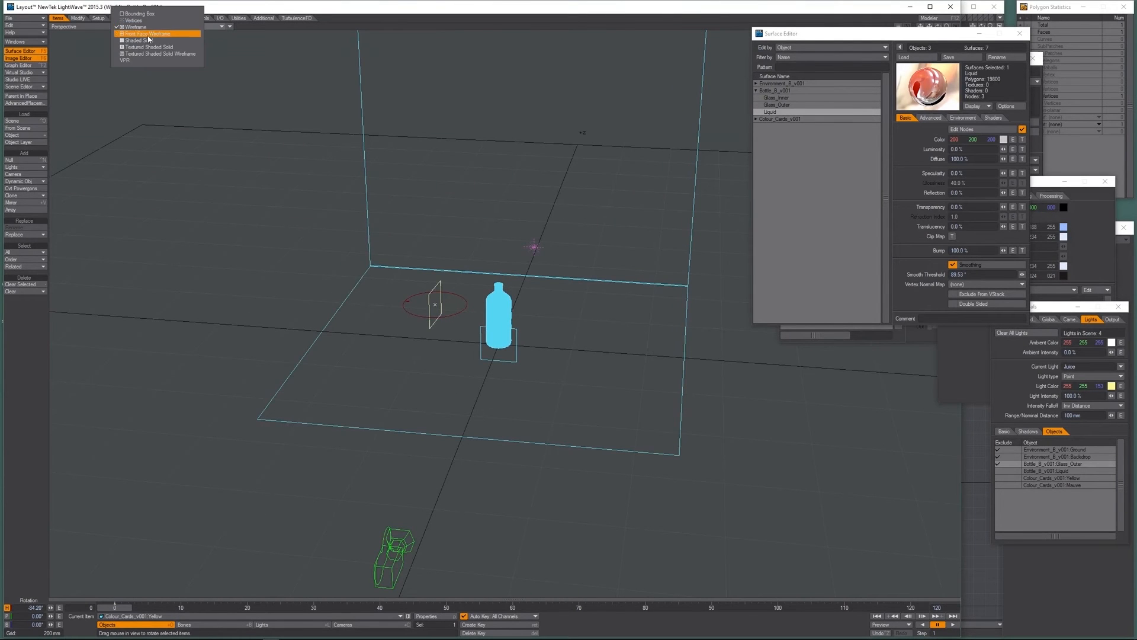
{"action": "left_click", "coordinate": [146, 41]}
{"action": "mouse_move", "coordinate": [249, 154]}
{"action": "left_mouse_down", "text": "alt"}
{"action": "mouse_move", "coordinate": [234, 155]}
{"action": "mouse_move", "coordinate": [408, 166]}
{"action": "left_mouse_up", "text": "alt"}
{"action": "mouse_move", "coordinate": [570, 328]}
{"action": "left_mouse_down", "text": "alt"}
{"action": "mouse_move", "coordinate": [332, 296]}
{"action": "mouse_move", "coordinate": [405, 382]}
{"action": "left_mouse_up", "text": "alt"}
{"action": "scroll", "coordinate": [404, 381], "scroll_direction": "up", "scroll_amount": 4}
{"action": "key", "text": "h"}
{"action": "mouse_move", "coordinate": [391, 250]}
{"action": "left_mouse_down"}
{"action": "mouse_move", "coordinate": [391, 221]}
{"action": "mouse_move", "coordinate": [395, 258]}
{"action": "mouse_move", "coordinate": [409, 258]}
{"action": "left_mouse_up"}
{"action": "key", "text": "t"}
Show the live render through the camera and move the Yellow card back to about X -150 mm, Z 130 mm.
{"action": "key", "text": "6"}
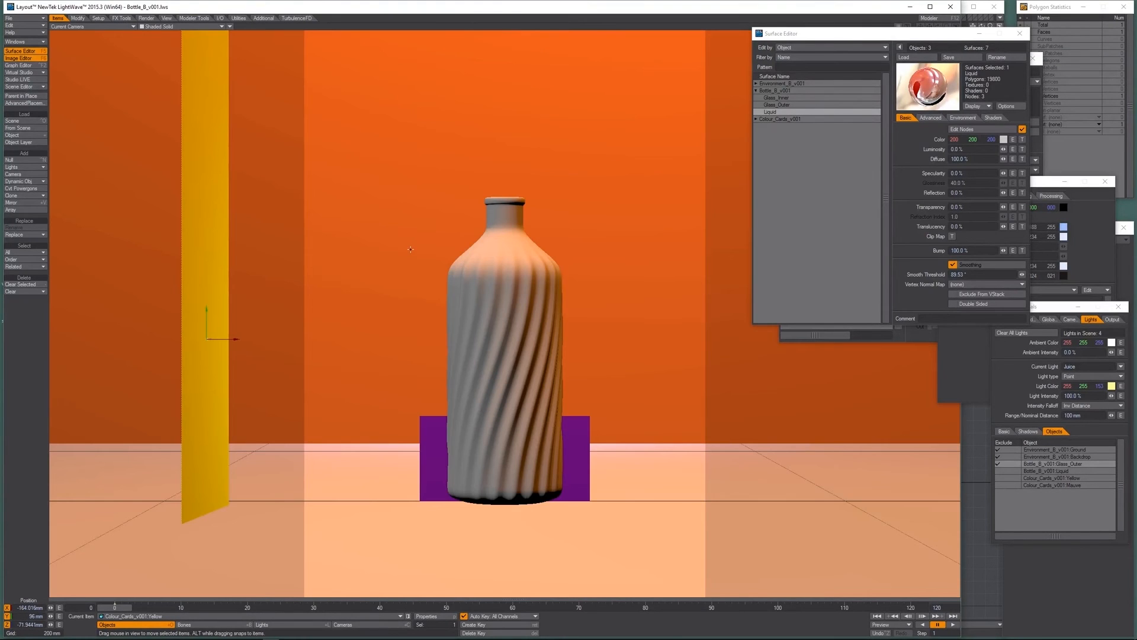
{"action": "key", "text": "ctrl+0"}
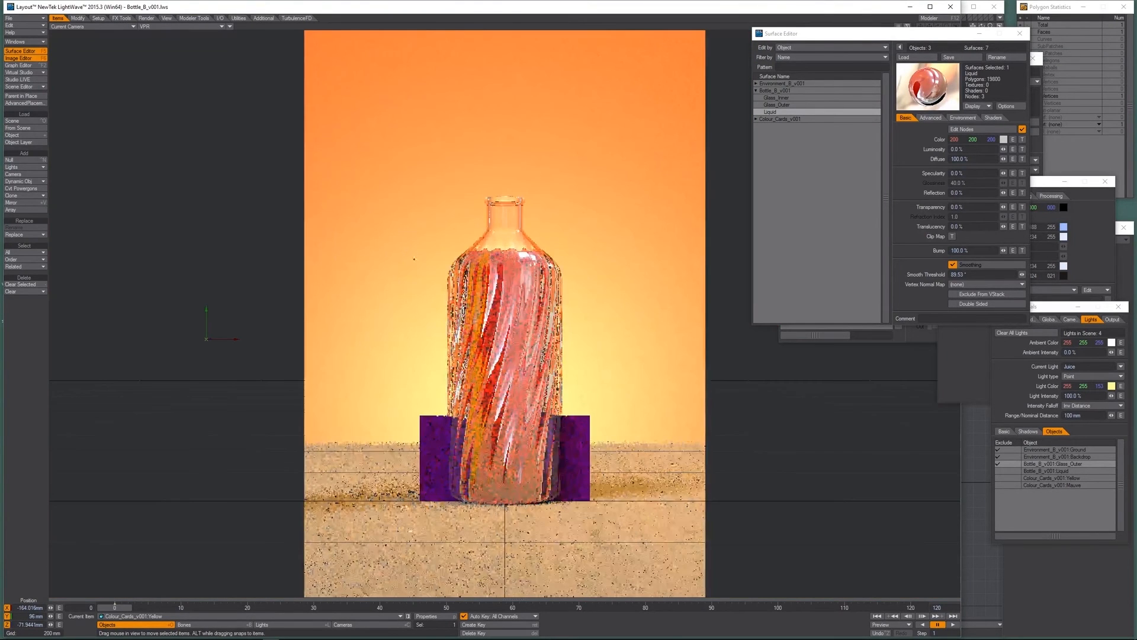
{"action": "left_click_drag", "start_coordinate": [409, 258], "coordinate": [413, 198]}
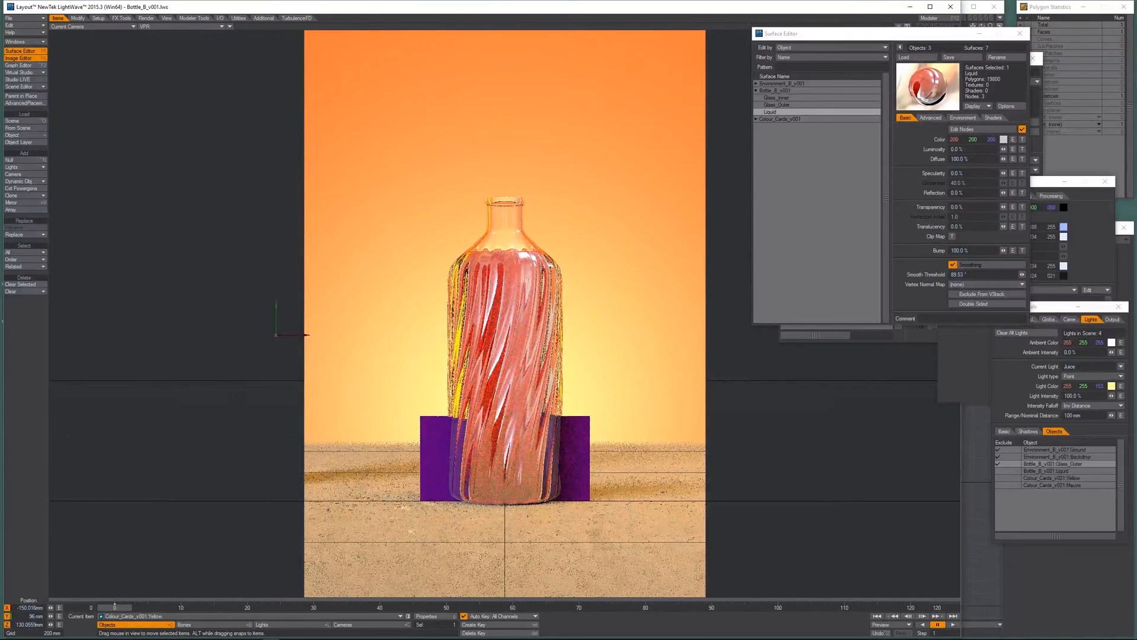
Set the Yellow surface of the colour cards to 100% luminosity and 0% diffuse.
{"action": "left_click", "coordinate": [755, 119]}
{"action": "left_click", "coordinate": [756, 119]}
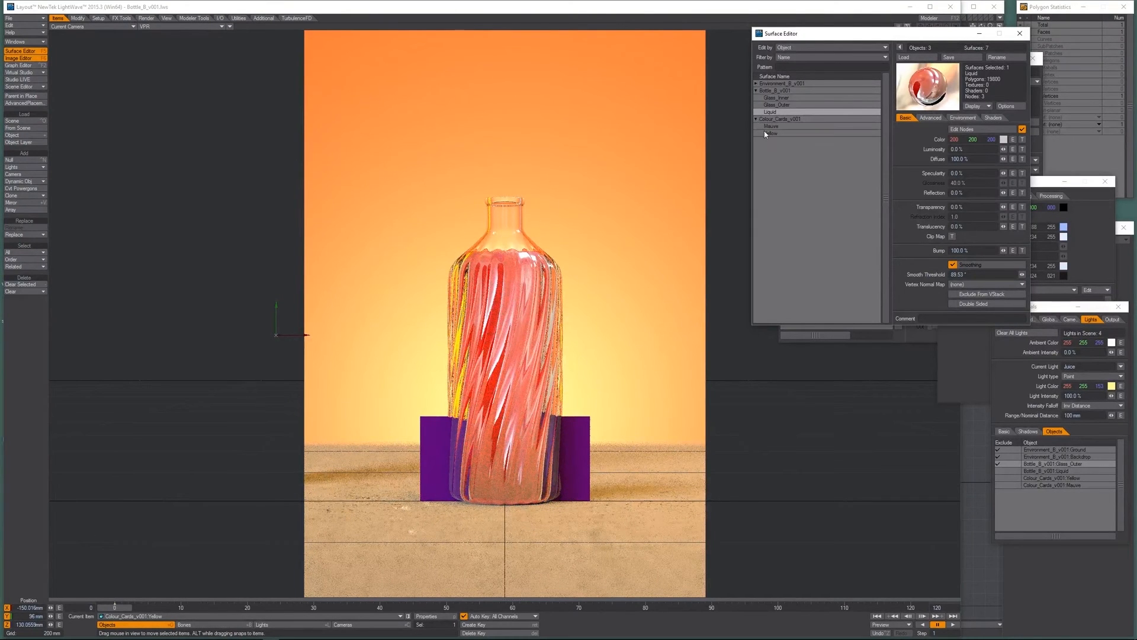
{"action": "left_click", "coordinate": [771, 133]}
{"action": "left_click_drag", "start_coordinate": [1003, 149], "coordinate": [944, 159]}
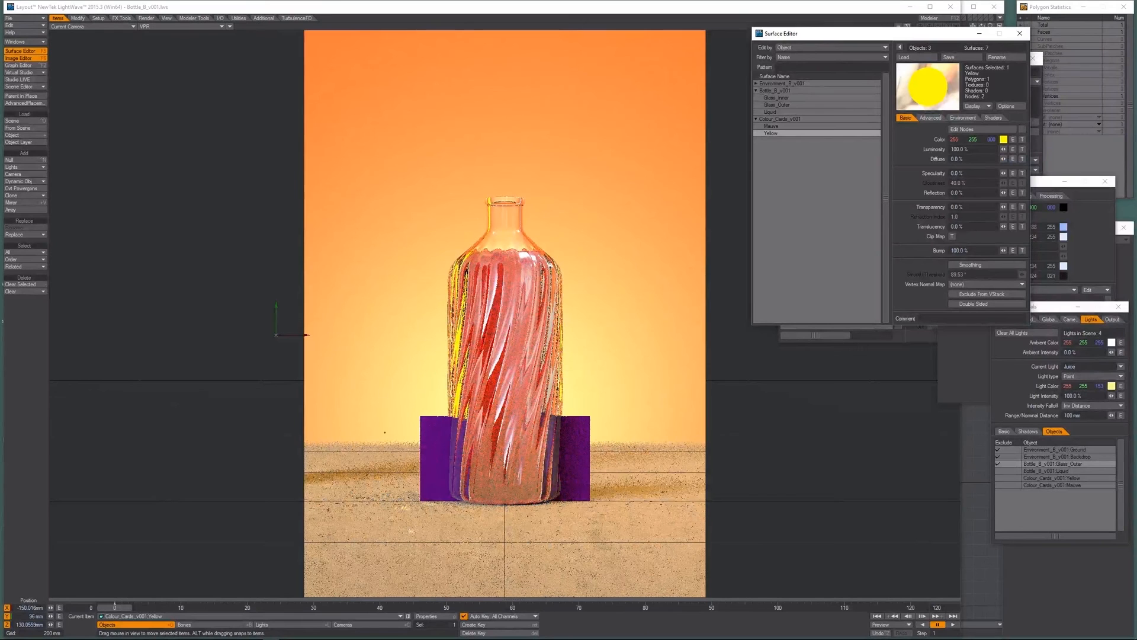
Move the Yellow card to about X -140 mm and make it unseen by the camera.
{"action": "mouse_move", "coordinate": [443, 385]}
{"action": "left_mouse_down"}
{"action": "mouse_move", "coordinate": [427, 334]}
{"action": "mouse_move", "coordinate": [452, 391]}
{"action": "mouse_move", "coordinate": [422, 391]}
{"action": "mouse_move", "coordinate": [462, 393]}
{"action": "mouse_move", "coordinate": [435, 398]}
{"action": "mouse_move", "coordinate": [384, 460]}
{"action": "mouse_move", "coordinate": [444, 383]}
{"action": "left_mouse_up"}
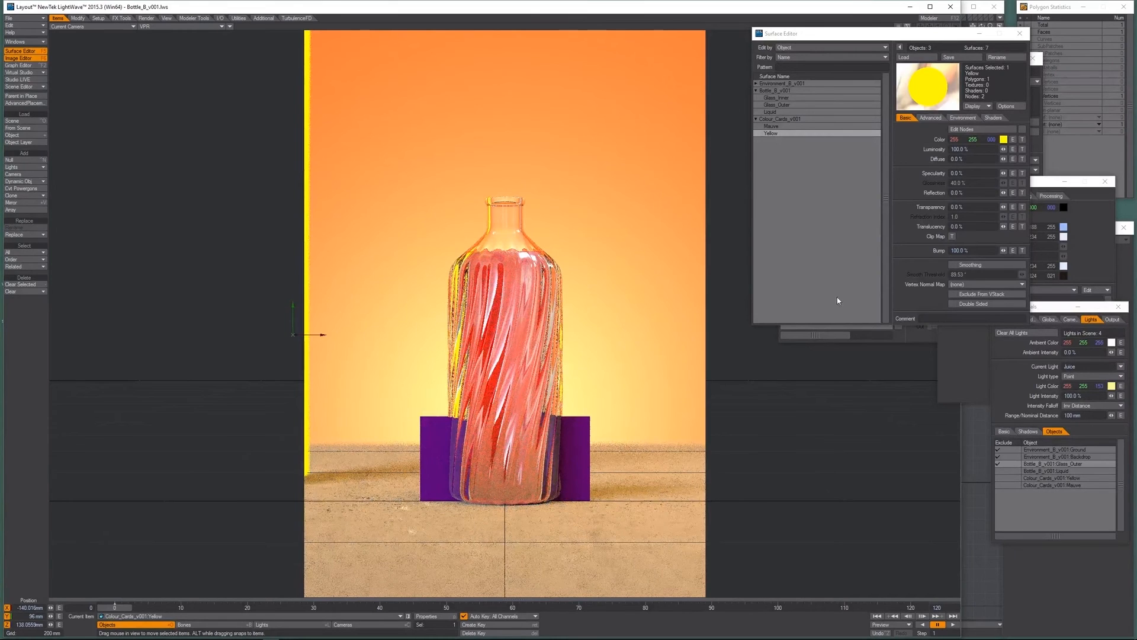
{"action": "left_click", "coordinate": [429, 616]}
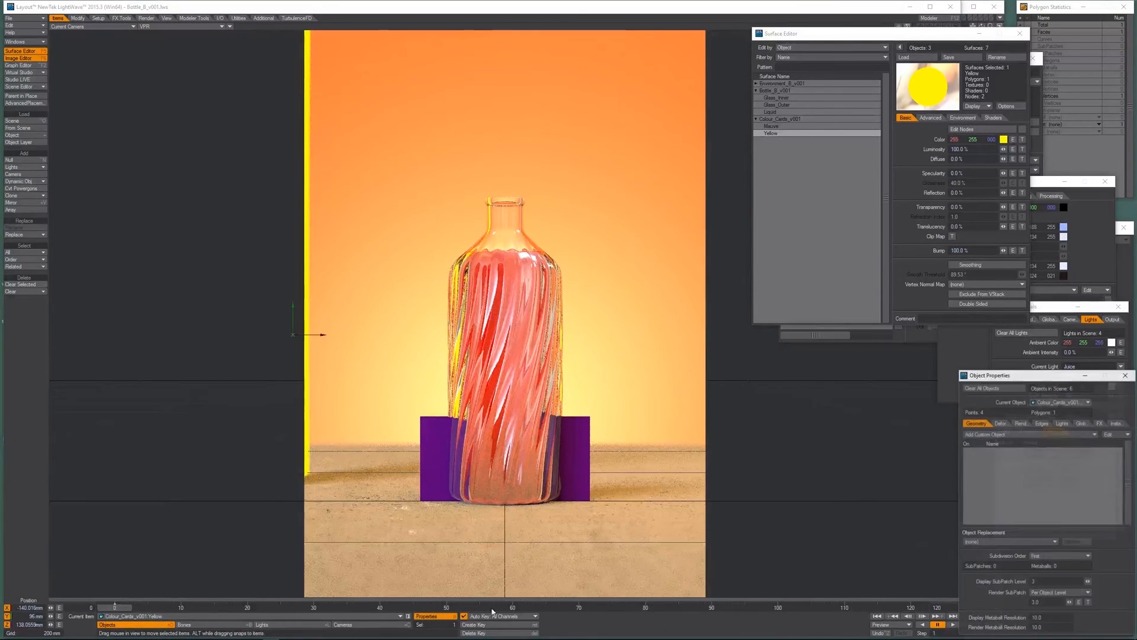
{"action": "left_click", "coordinate": [1016, 423]}
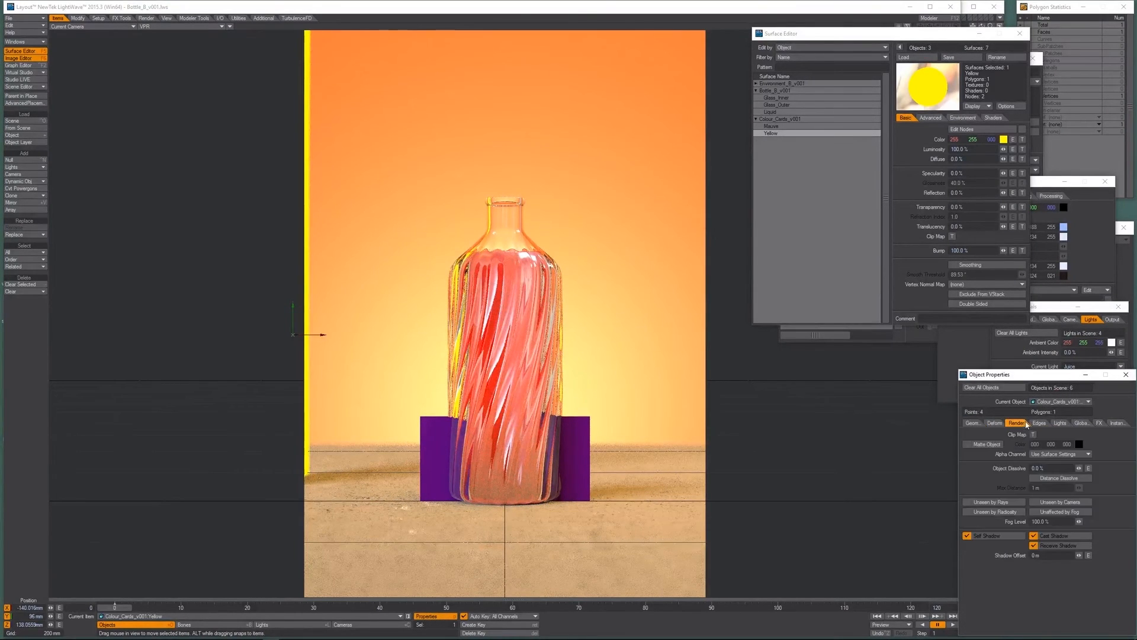
{"action": "left_click", "coordinate": [1046, 504]}
Turn off self shadow, receive shadow and cast shadow for the Yellow card.
{"action": "left_click", "coordinate": [1014, 536]}
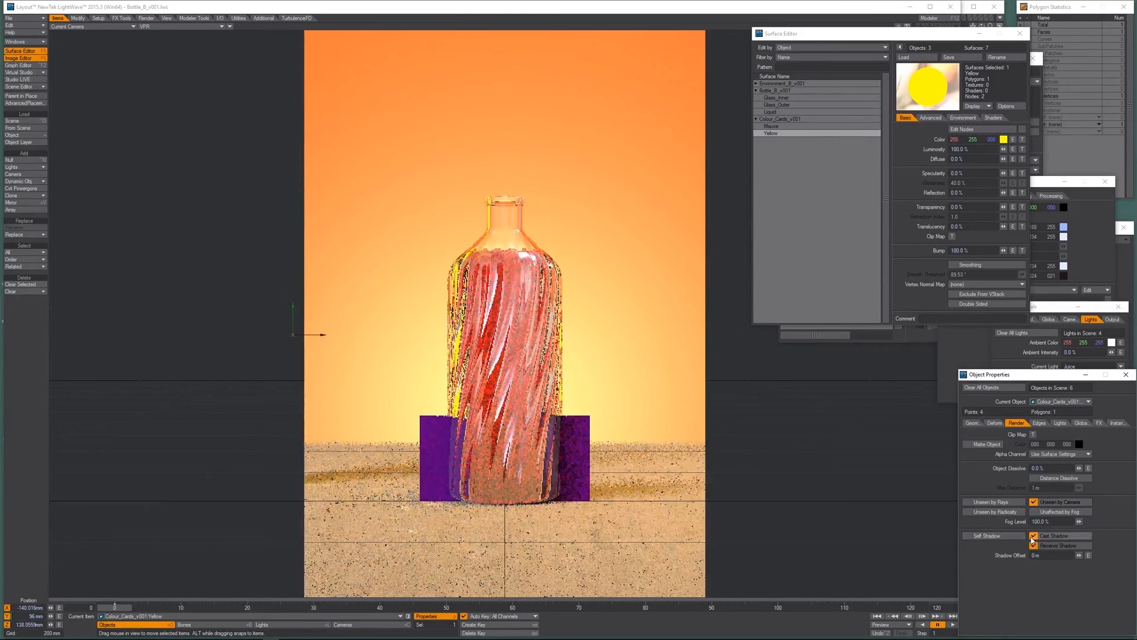
{"action": "left_click", "coordinate": [1034, 545]}
{"action": "left_click", "coordinate": [1034, 535]}
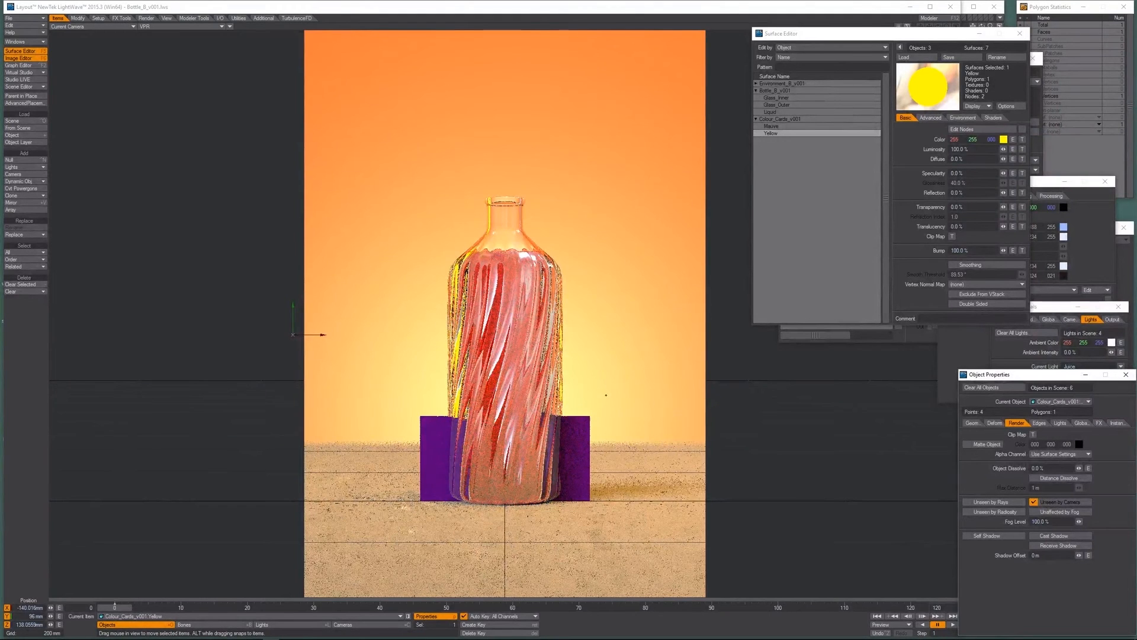
Select the Mauve card in the shaded perspective view, turn its heading to face the bottle and move it to the bottle's right.
{"action": "key", "text": "ctrl+F9"}
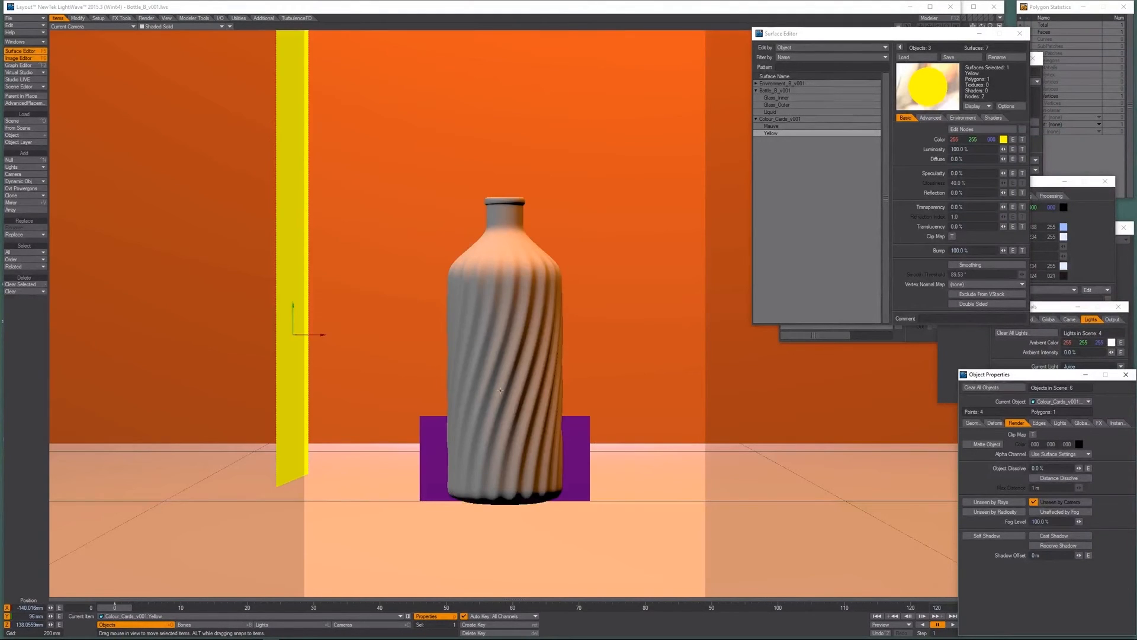
{"action": "key", "text": "Up"}
{"action": "key", "text": "Down"}
{"action": "key", "text": "Up"}
{"action": "key", "text": "4"}
{"action": "left_click_drag", "start_coordinate": [431, 403], "coordinate": [487, 351], "text": "alt"}
{"action": "key", "text": "y"}
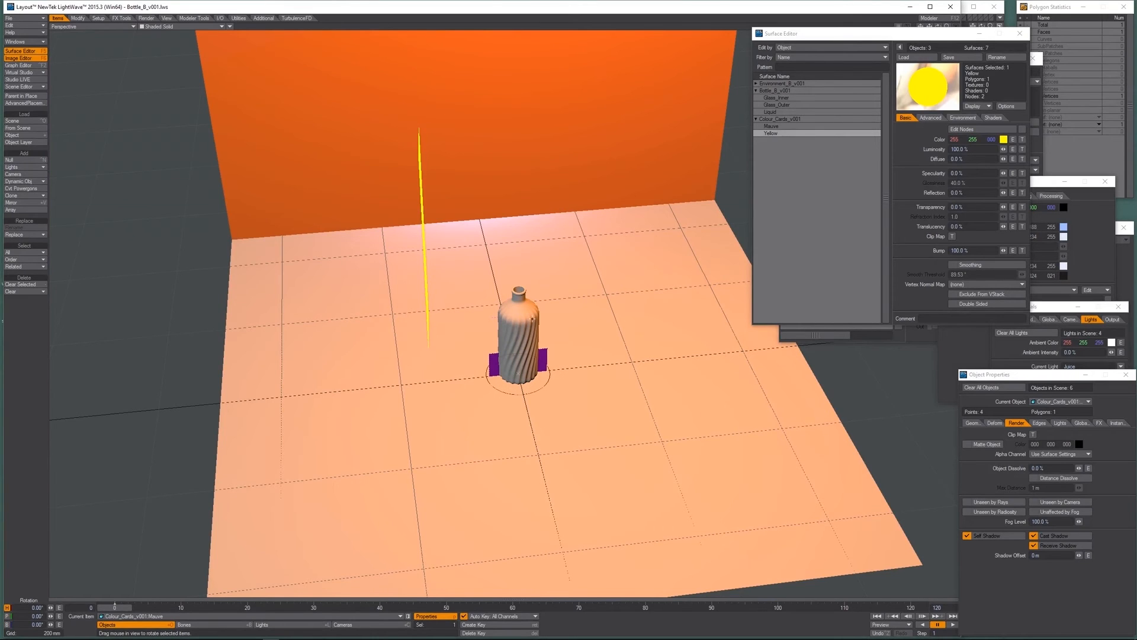
{"action": "left_click_drag", "start_coordinate": [561, 314], "coordinate": [646, 379]}
{"action": "key", "text": "t"}
Stretch the Mauve card vertically until it is taller than the bottle, and return to the camera view.
{"action": "key", "text": "h"}
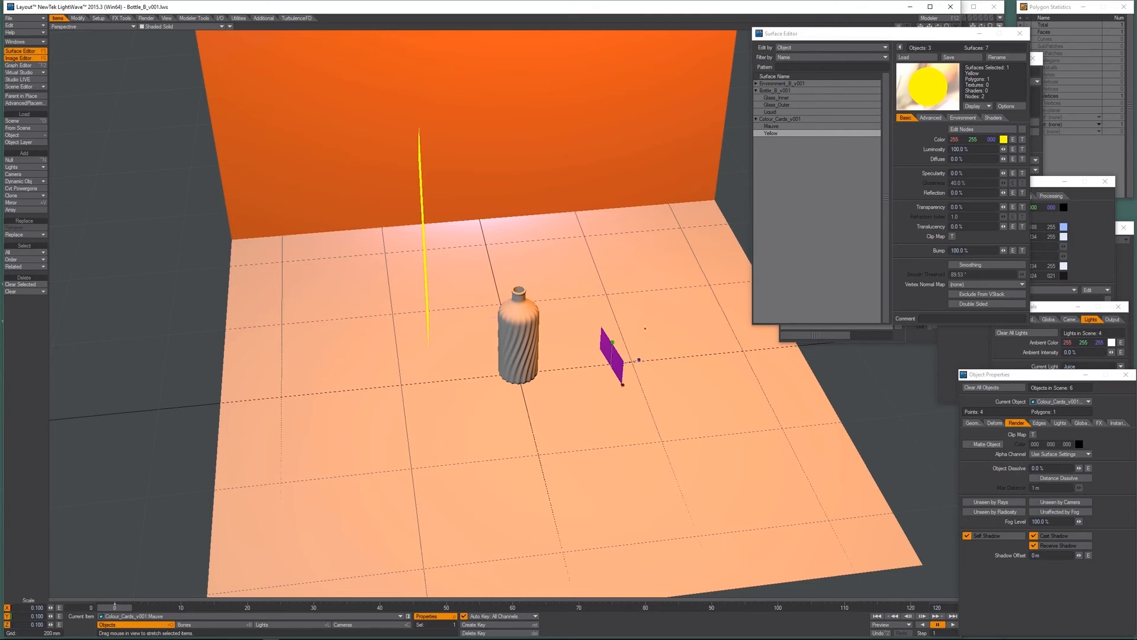
{"action": "left_click_drag", "start_coordinate": [612, 342], "coordinate": [611, 262]}
{"action": "left_click_drag", "start_coordinate": [612, 262], "coordinate": [503, 360], "text": "alt"}
{"action": "key", "text": "6"}
{"action": "key", "text": "7"}
{"action": "key", "text": "6"}
{"action": "key", "text": "y"}
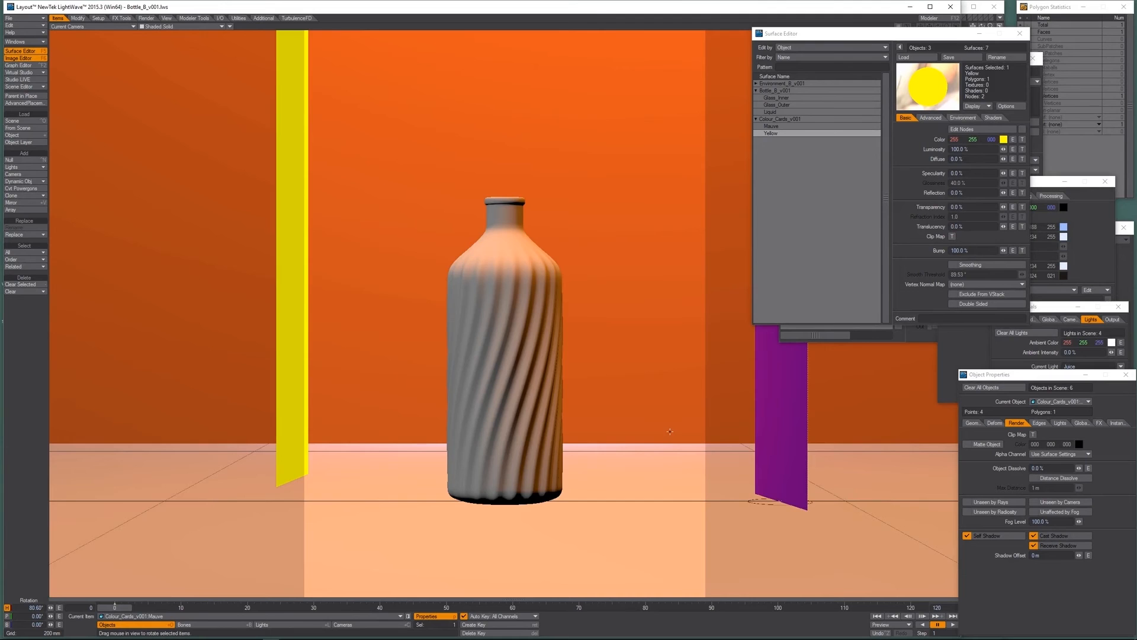
Show the live render and move the Mauve card to about X 173 mm, Z 7.6 mm.
{"action": "key", "text": "ctrl+F9"}
{"action": "key", "text": "t"}
{"action": "mouse_move", "coordinate": [668, 431]}
{"action": "left_mouse_down"}
{"action": "mouse_move", "coordinate": [621, 417]}
{"action": "mouse_move", "coordinate": [661, 470]}
{"action": "mouse_move", "coordinate": [657, 450]}
{"action": "mouse_move", "coordinate": [655, 463]}
{"action": "left_mouse_up"}
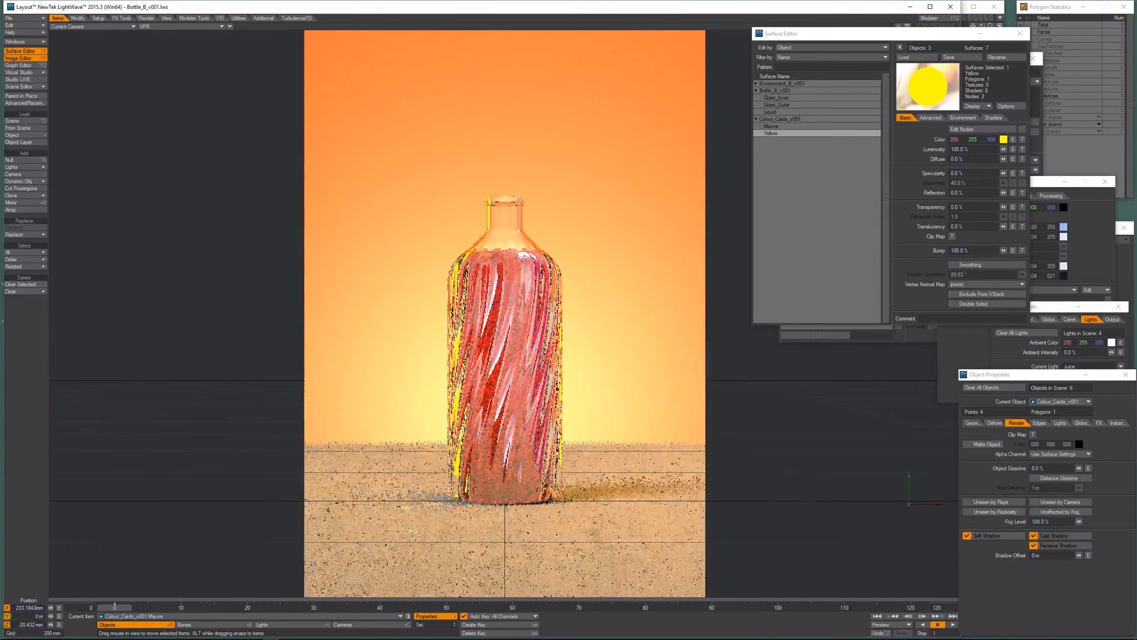
{"action": "left_click_drag", "start_coordinate": [655, 461], "coordinate": [614, 453]}
{"action": "left_click_drag", "start_coordinate": [696, 500], "coordinate": [749, 503]}
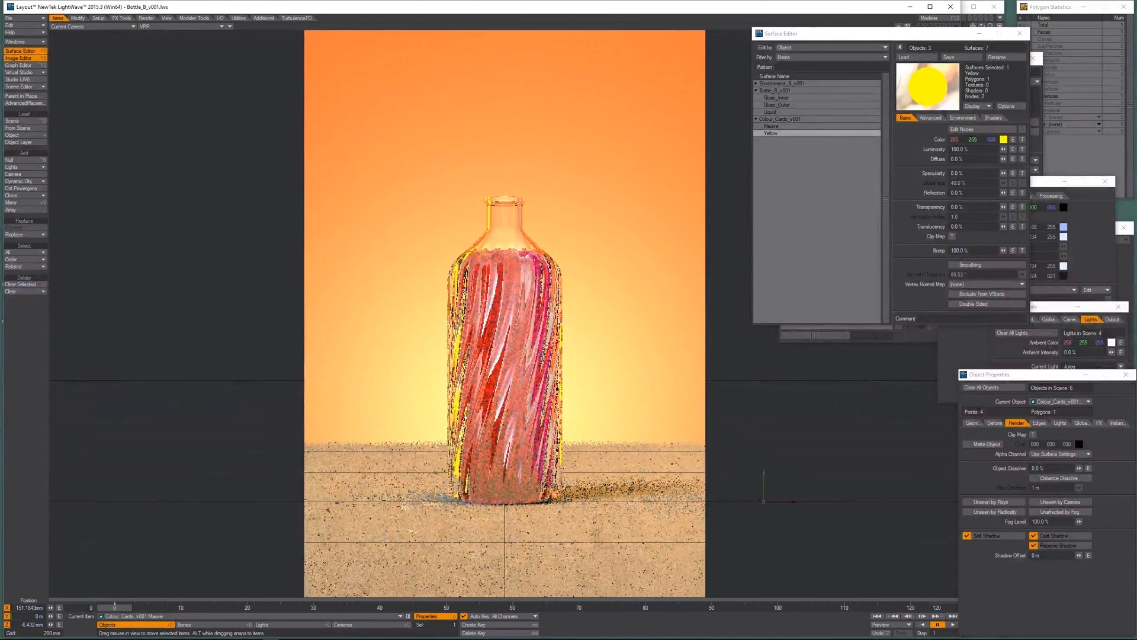
{"action": "left_click_drag", "start_coordinate": [763, 500], "coordinate": [797, 499]}
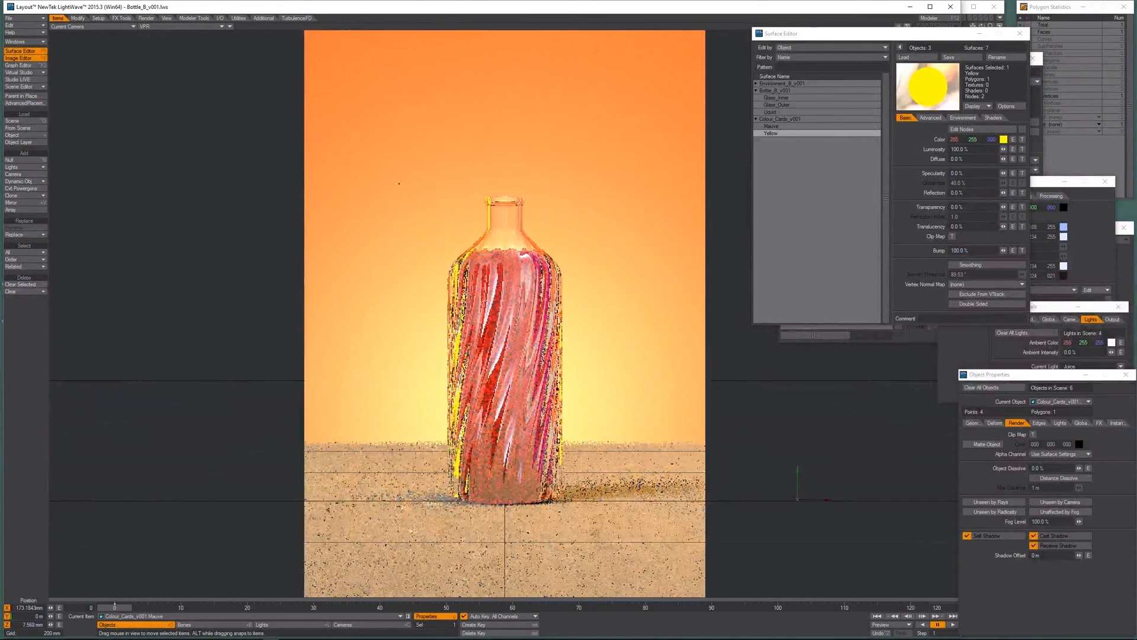
Try an object dissolve of 30% and then about 54% on the Yellow card.
{"action": "key", "text": "Down"}
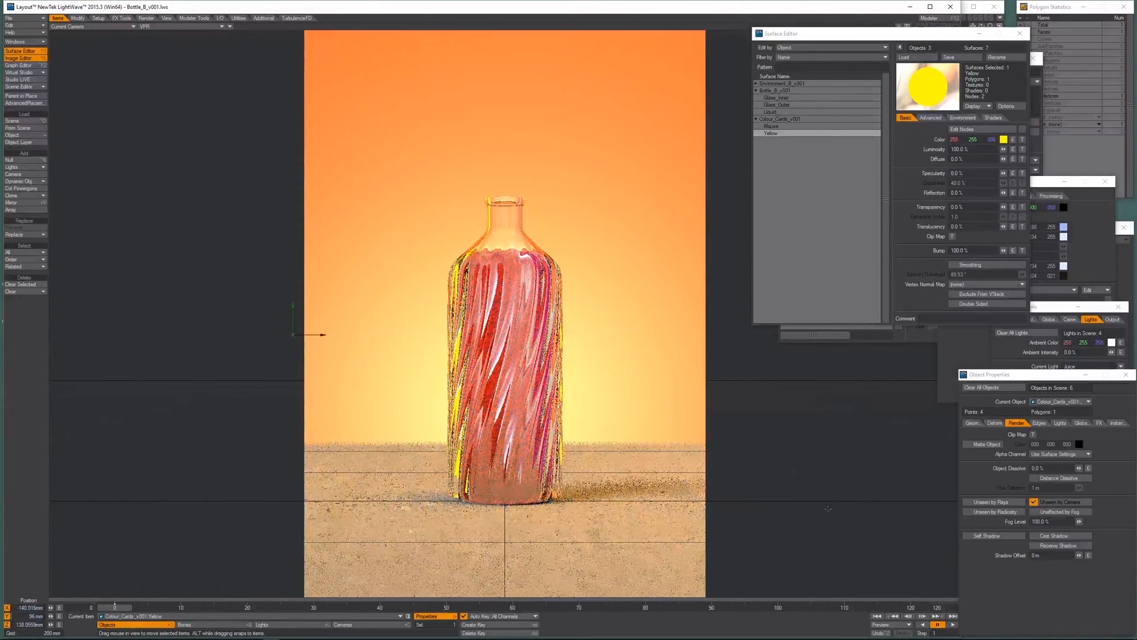
{"action": "left_click", "coordinate": [1037, 468]}
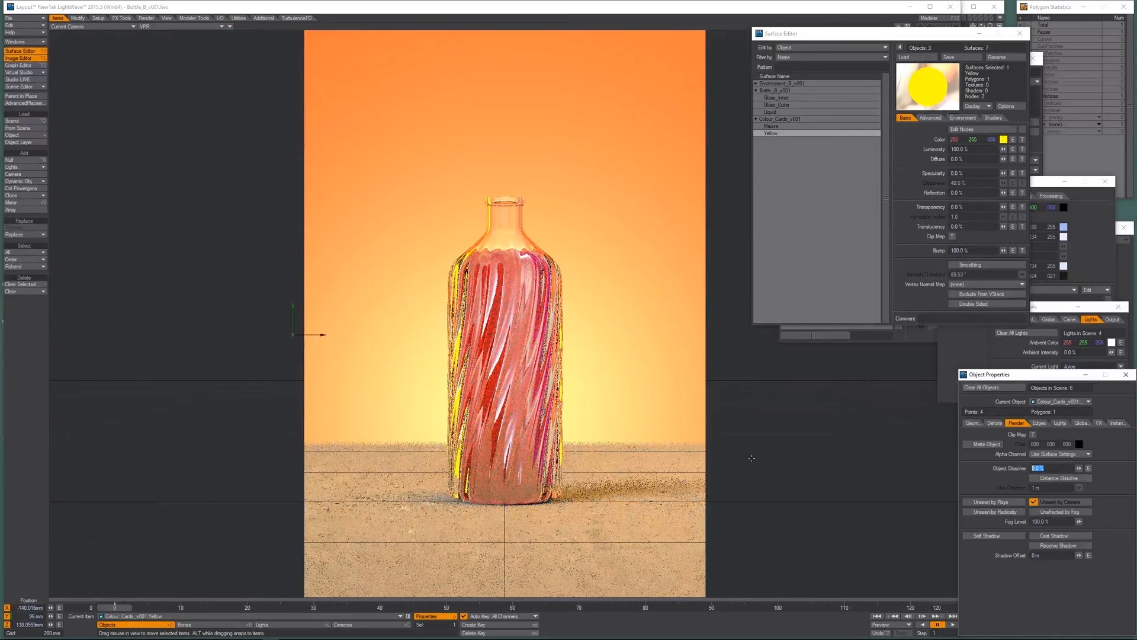
{"action": "type", "text": "30"}
{"action": "key", "text": "Return"}
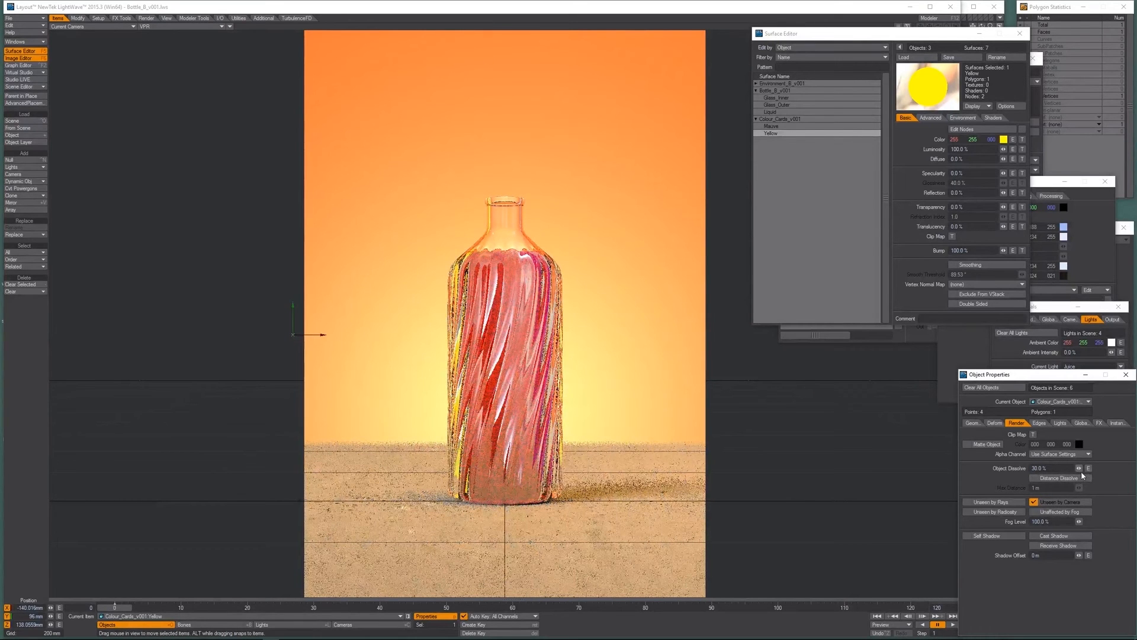
{"action": "mouse_move", "coordinate": [1079, 469]}
{"action": "left_mouse_down"}
{"action": "mouse_move", "coordinate": [1092, 469]}
{"action": "mouse_move", "coordinate": [1081, 472]}
{"action": "left_mouse_up"}
Reset the Yellow card's object dissolve to 0% and move the card to about X -24 mm, Z 190 mm.
{"action": "left_click_drag", "start_coordinate": [157, 431], "coordinate": [186, 432]}
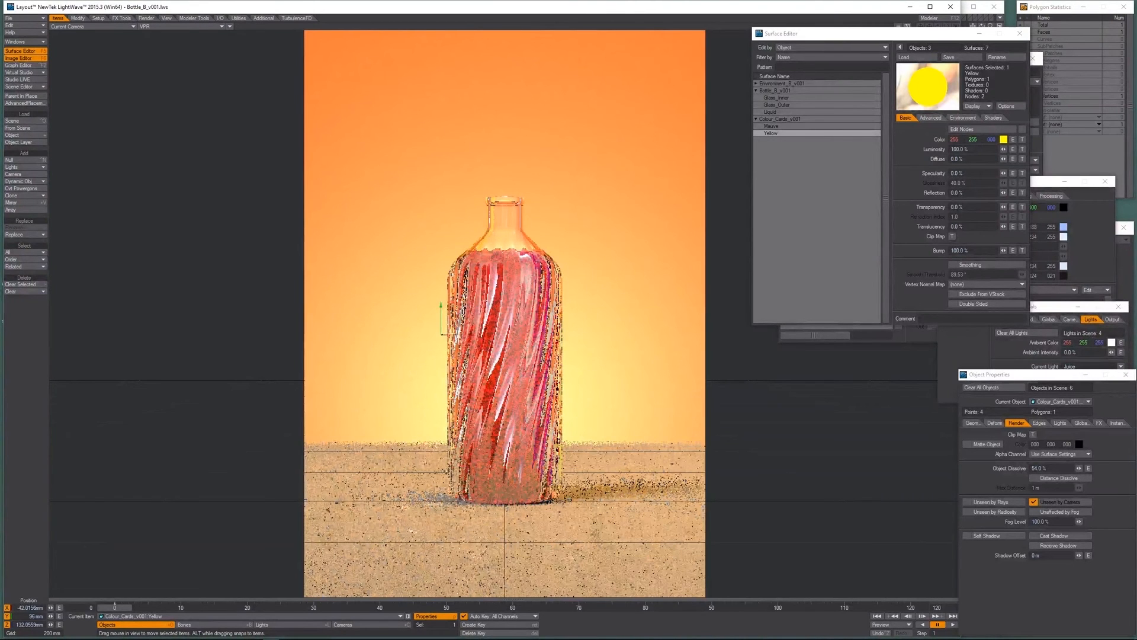
{"action": "left_click", "coordinate": [1040, 467]}
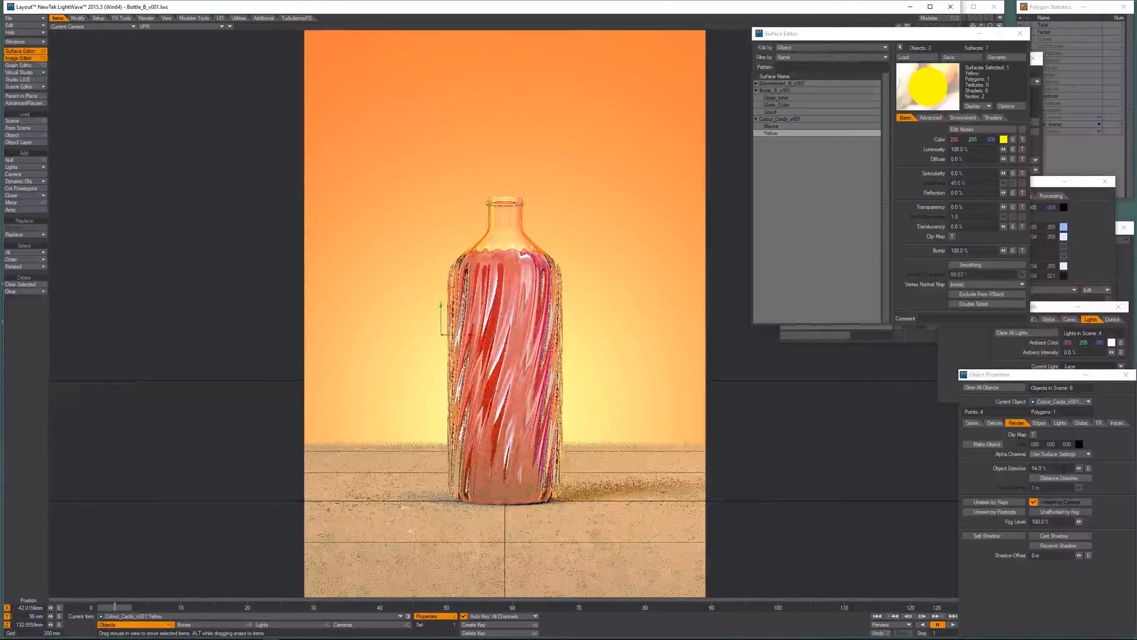
{"action": "type", "text": "0"}
{"action": "key", "text": "Return"}
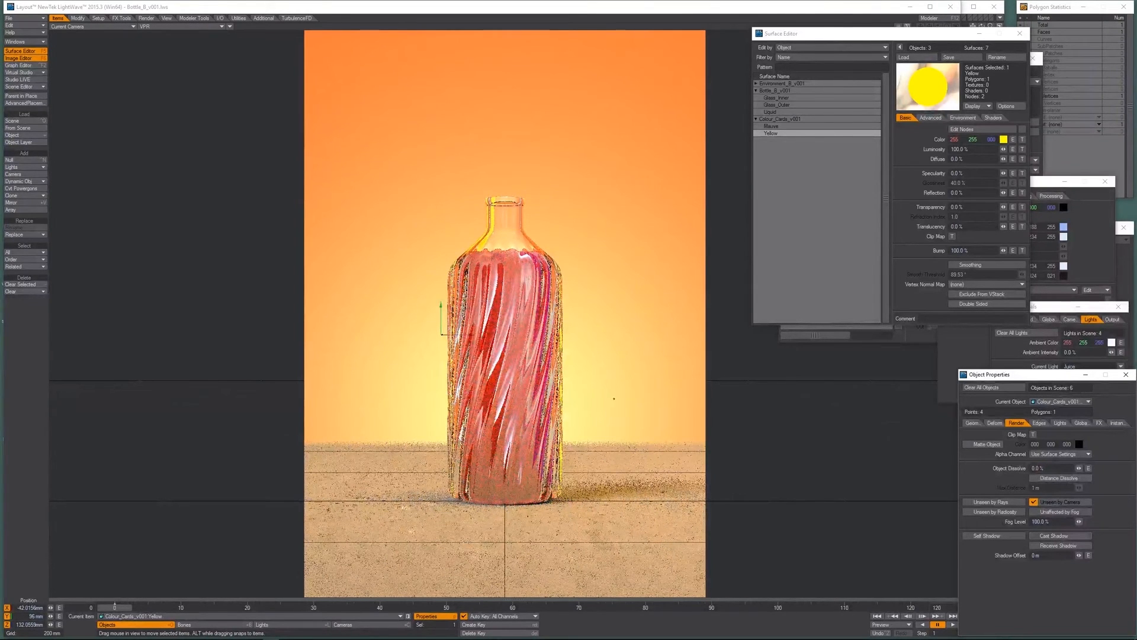
{"action": "mouse_move", "coordinate": [597, 427]}
{"action": "left_mouse_down"}
{"action": "mouse_move", "coordinate": [618, 422]}
{"action": "mouse_move", "coordinate": [599, 411]}
{"action": "left_mouse_up"}
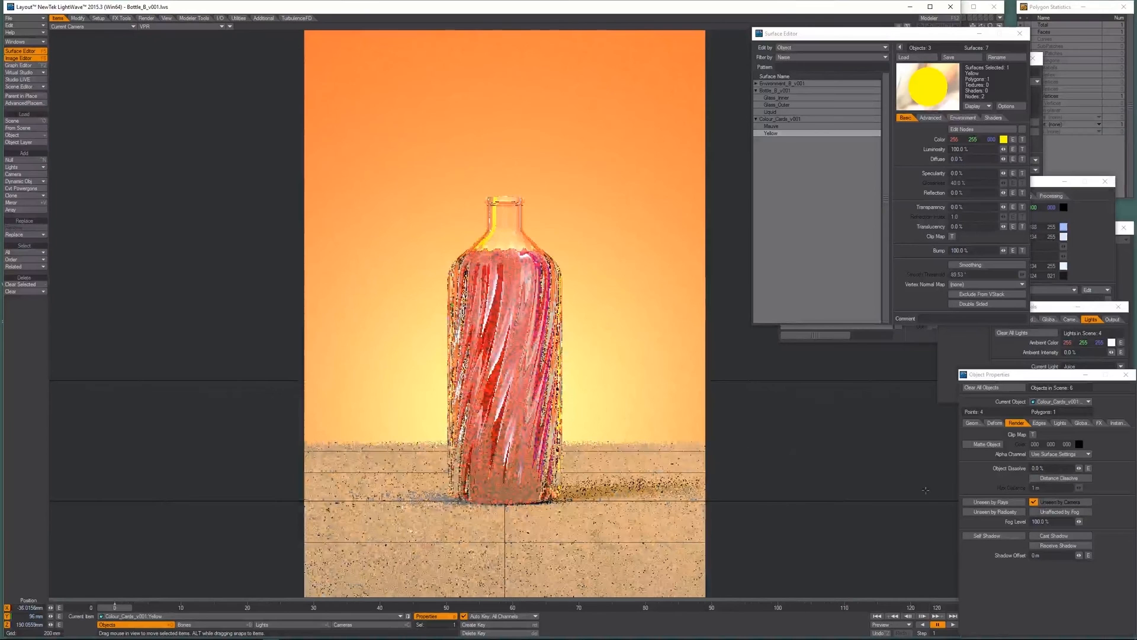
{"action": "left_click_drag", "start_coordinate": [926, 490], "coordinate": [930, 490]}
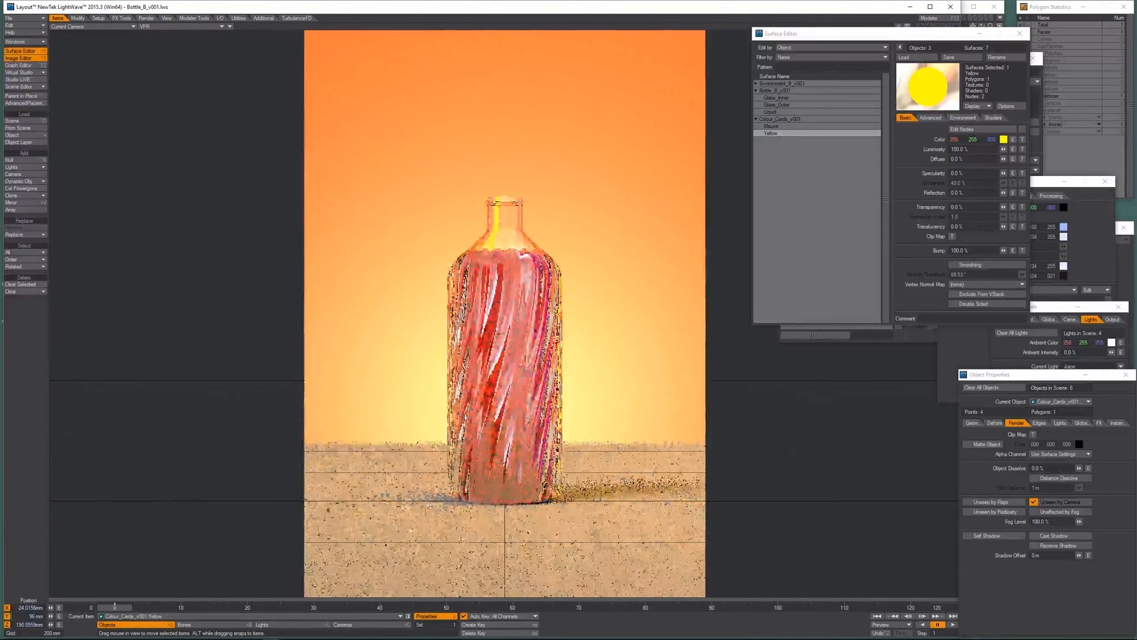
Rotate the Yellow card's heading to about -100.40° and move the card to about X -162 mm, Z 66 mm.
{"action": "key", "text": "ctrl+F9"}
{"action": "left_click_drag", "start_coordinate": [527, 390], "coordinate": [525, 417]}
{"action": "key", "text": "y"}
{"action": "key", "text": "ctrl+F8"}
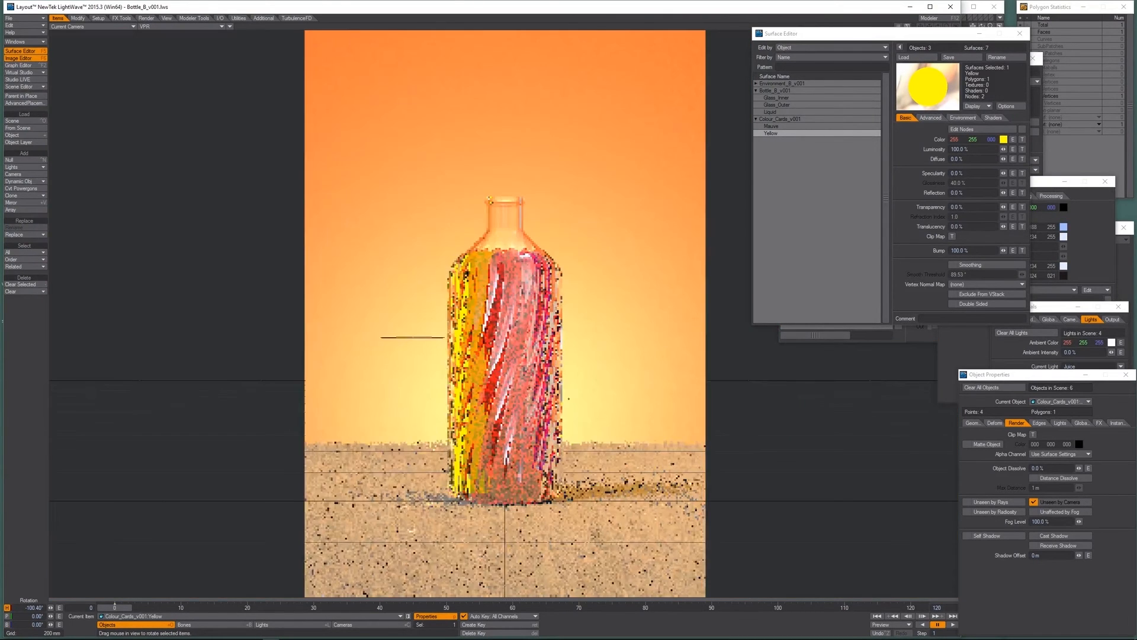
{"action": "key", "text": "t"}
{"action": "mouse_move", "coordinate": [576, 404]}
{"action": "left_mouse_down"}
{"action": "mouse_move", "coordinate": [564, 403]}
{"action": "mouse_move", "coordinate": [569, 389]}
{"action": "left_mouse_up"}
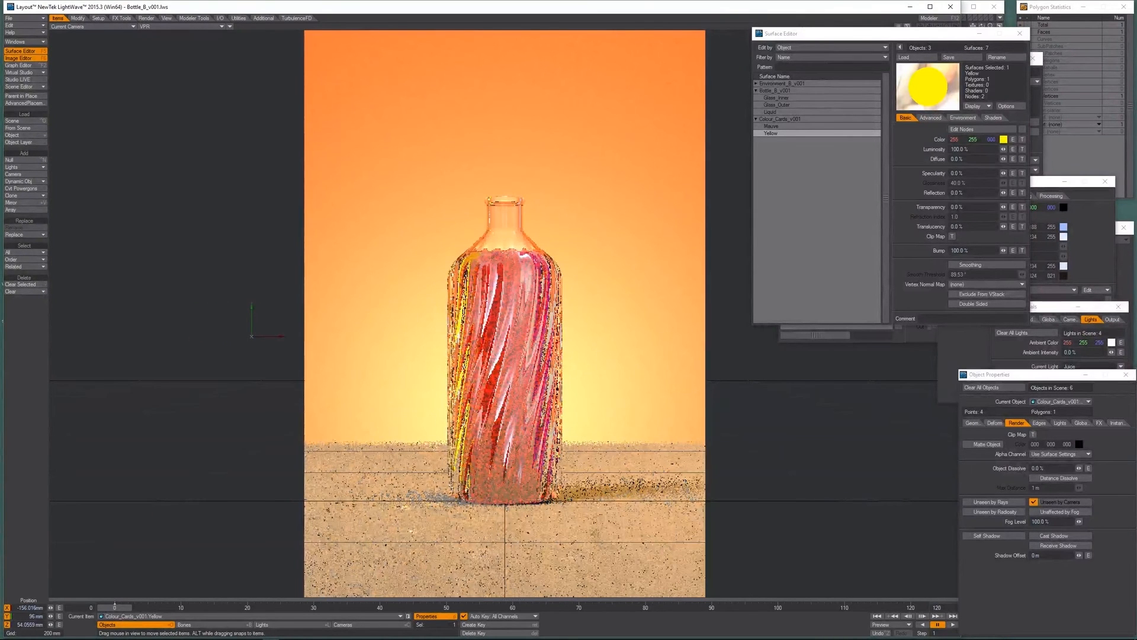
{"action": "left_click_drag", "start_coordinate": [781, 394], "coordinate": [778, 391]}
Set the Yellow card's object dissolve to about 33%.
{"action": "key", "text": "p"}
{"action": "key", "text": "p"}
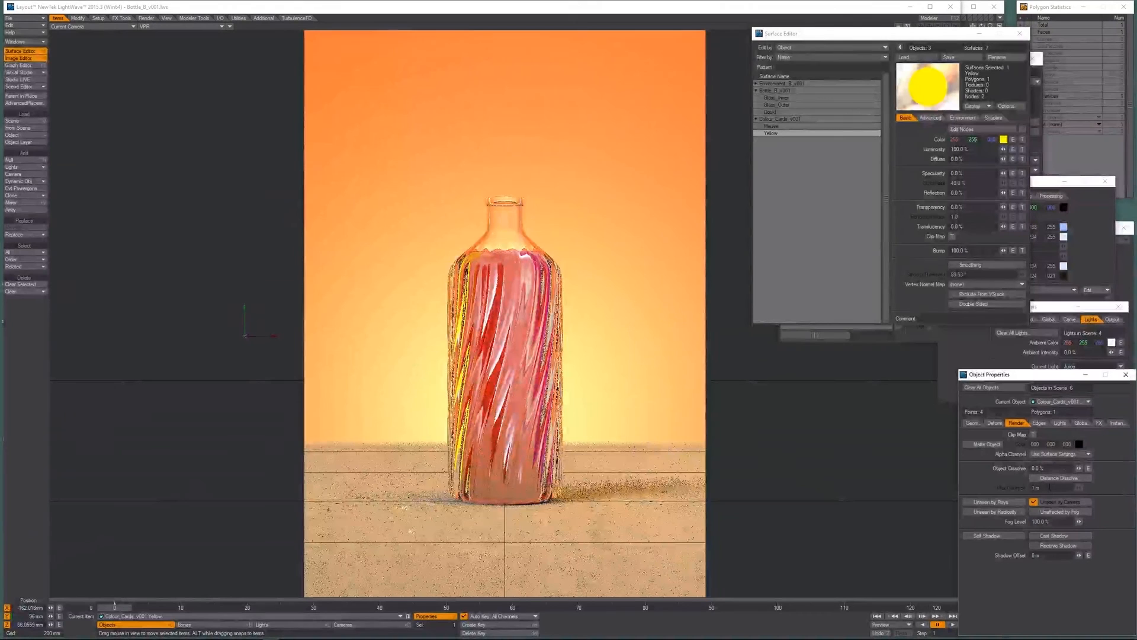
{"action": "left_click_drag", "start_coordinate": [1079, 468], "coordinate": [1080, 471]}
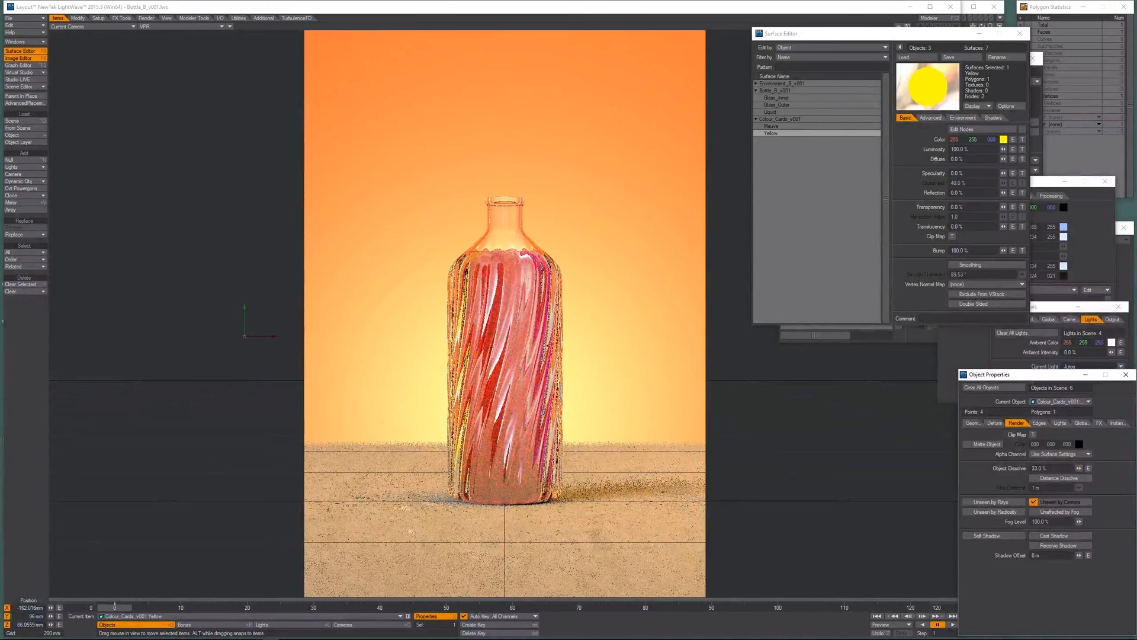
Select the Mauve card and move it closer to the bottle, to about X 147 mm, Z 17.6 mm.
{"action": "key", "text": "Down"}
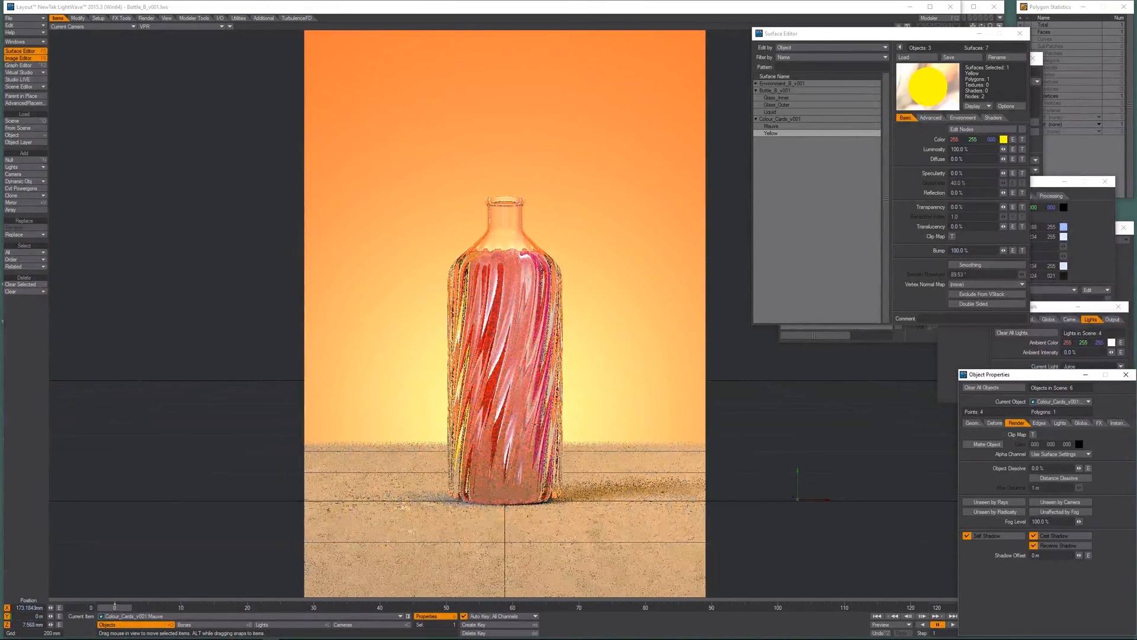
{"action": "left_click_drag", "start_coordinate": [797, 499], "coordinate": [751, 498]}
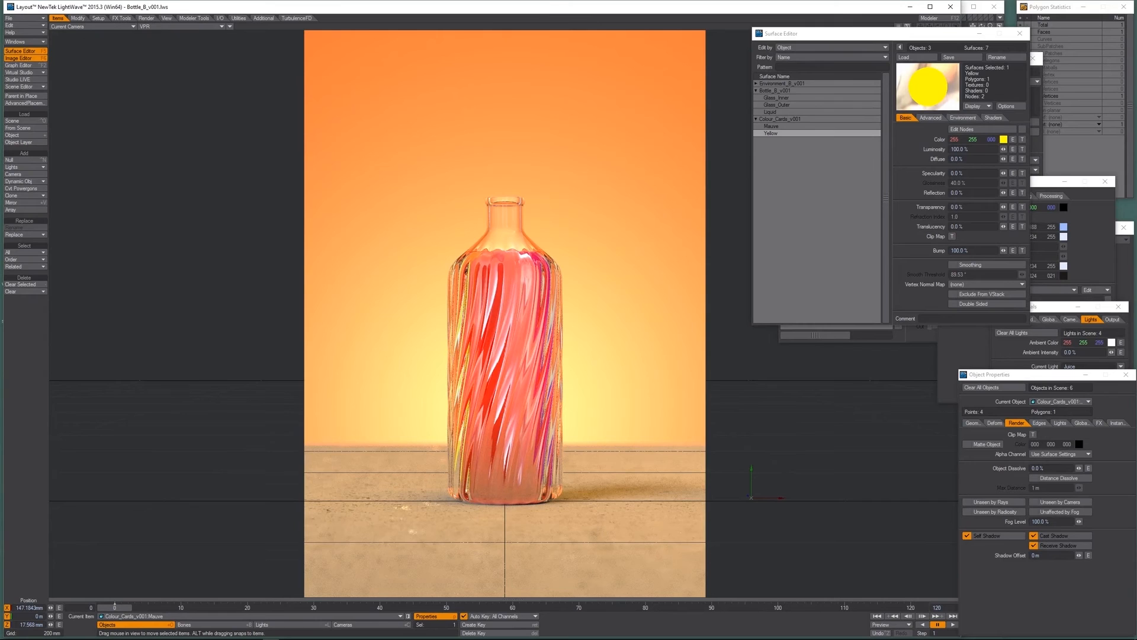
Save all objects and save the scene as Bottle_B_v001.lws.
{"action": "left_click", "coordinate": [14, 19]}
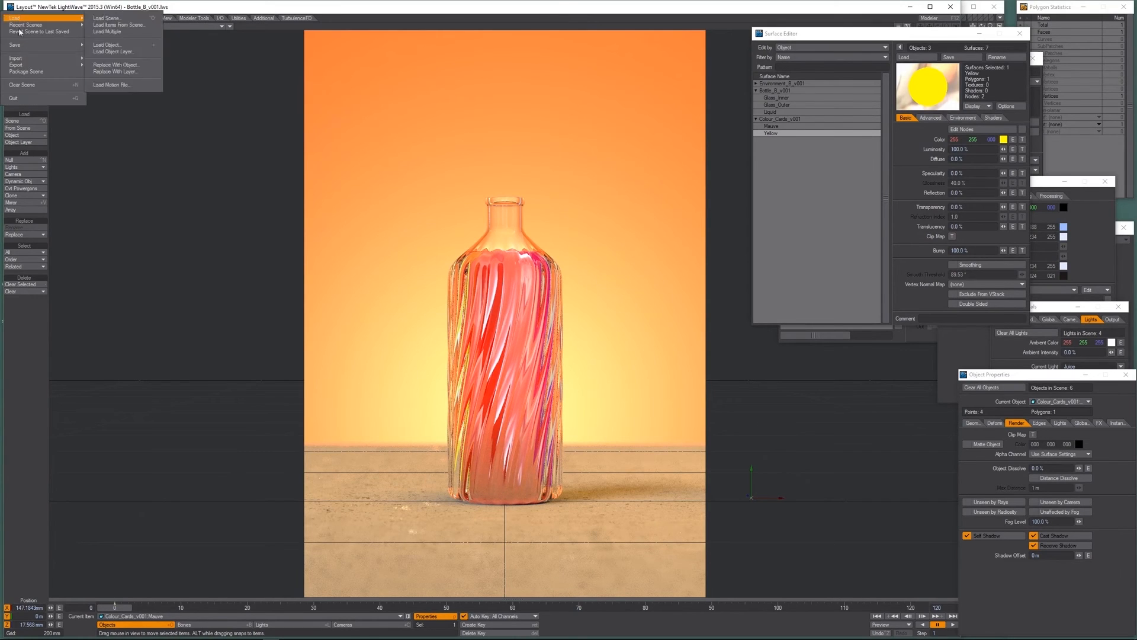
{"action": "left_click", "coordinate": [121, 3]}
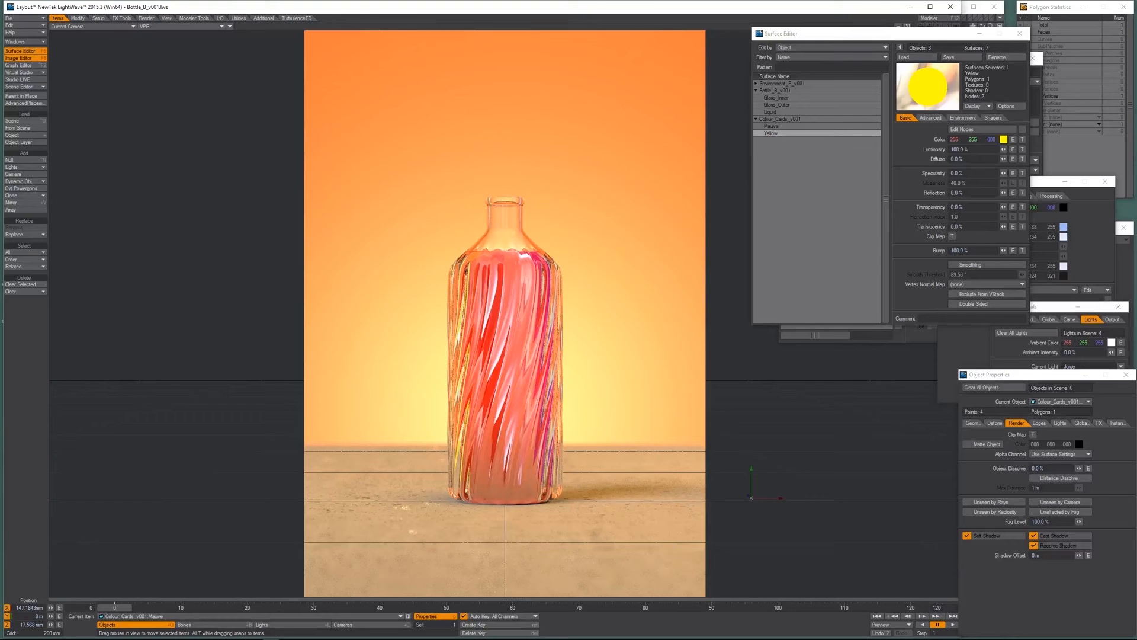
{"action": "left_click", "coordinate": [24, 18]}
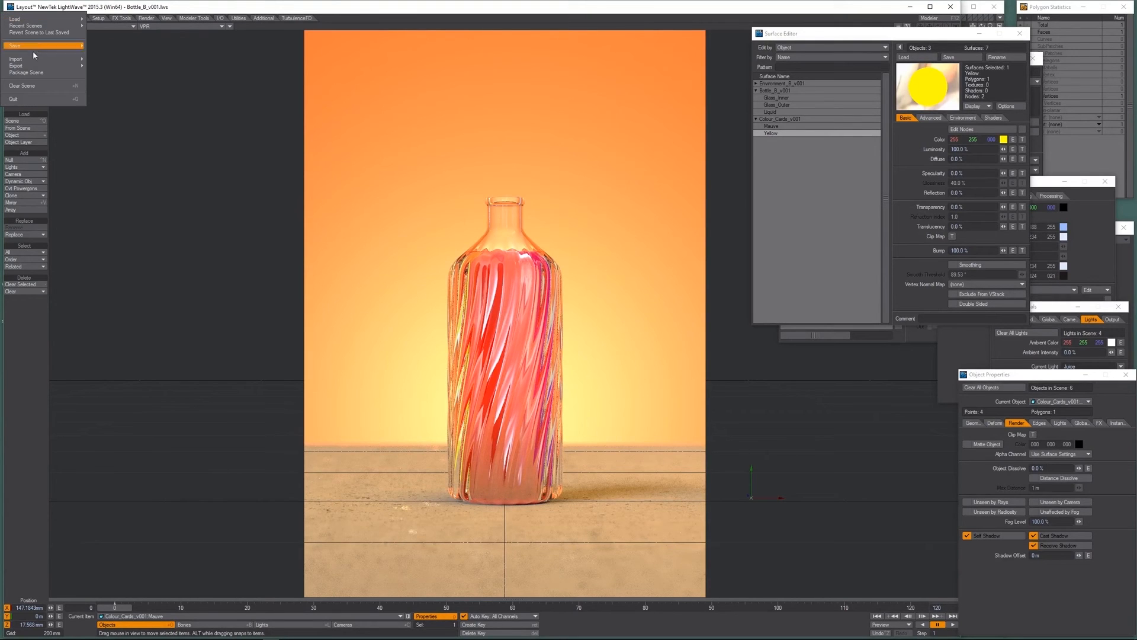
{"action": "mouse_move", "coordinate": [83, 46]}
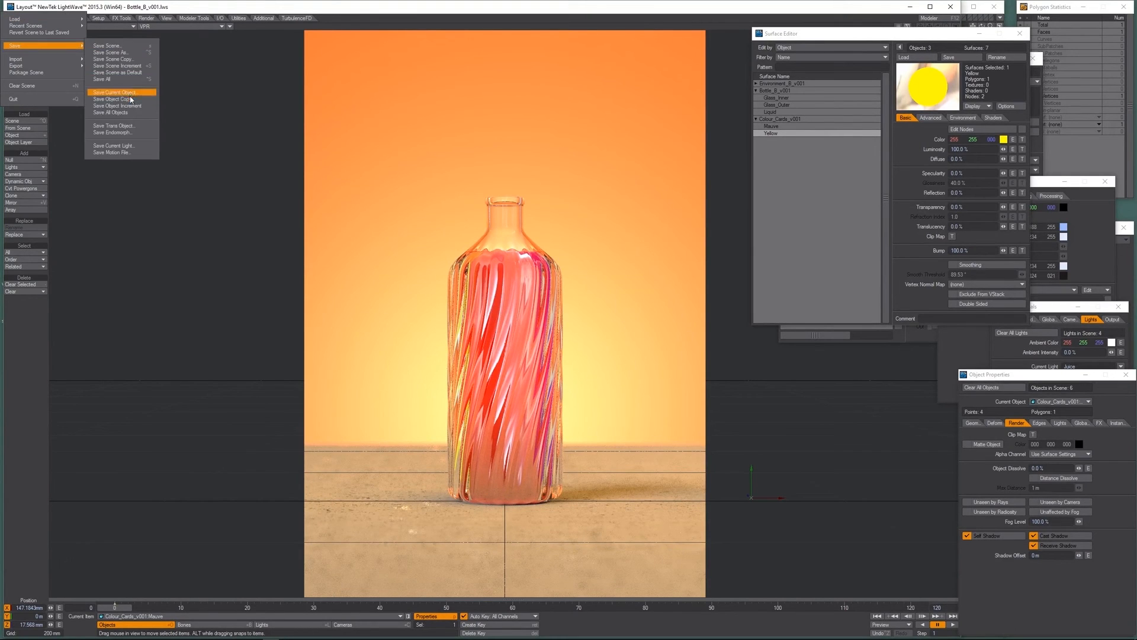
{"action": "left_click", "coordinate": [124, 114]}
{"action": "key", "text": "Return"}
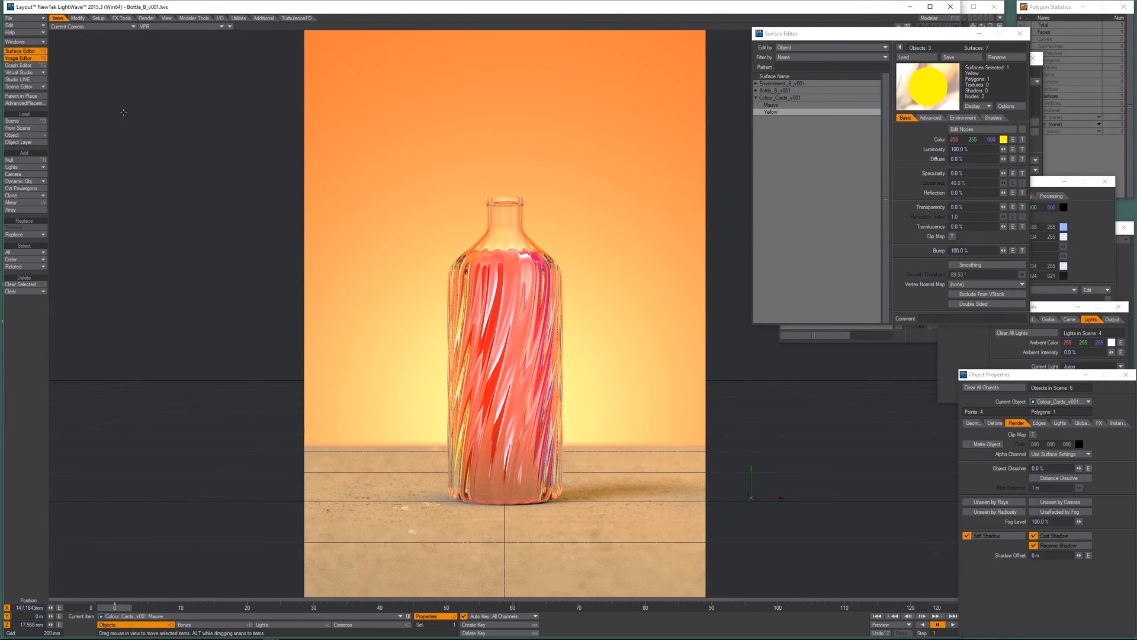
{"action": "key", "text": "s"}
{"action": "key", "text": "Return"}
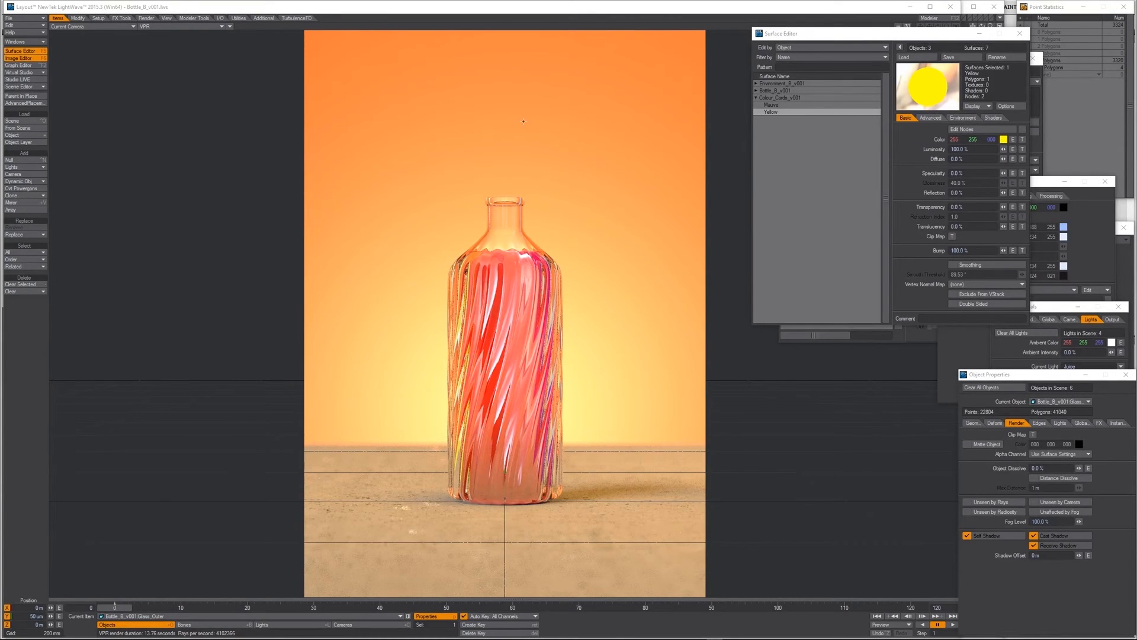
Set the camera view to Shaded Solid, and switch to Modeler with the bottle mesh in polygon mode.
{"action": "left_click", "coordinate": [157, 27]}
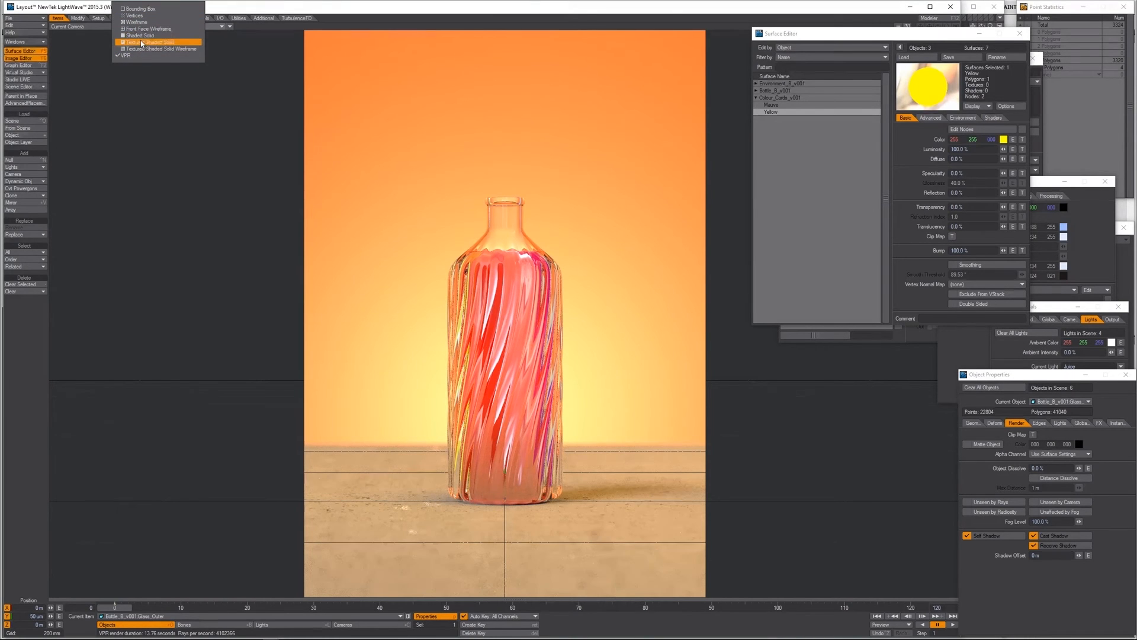
{"action": "left_click", "coordinate": [140, 35]}
{"action": "key", "text": "F12"}
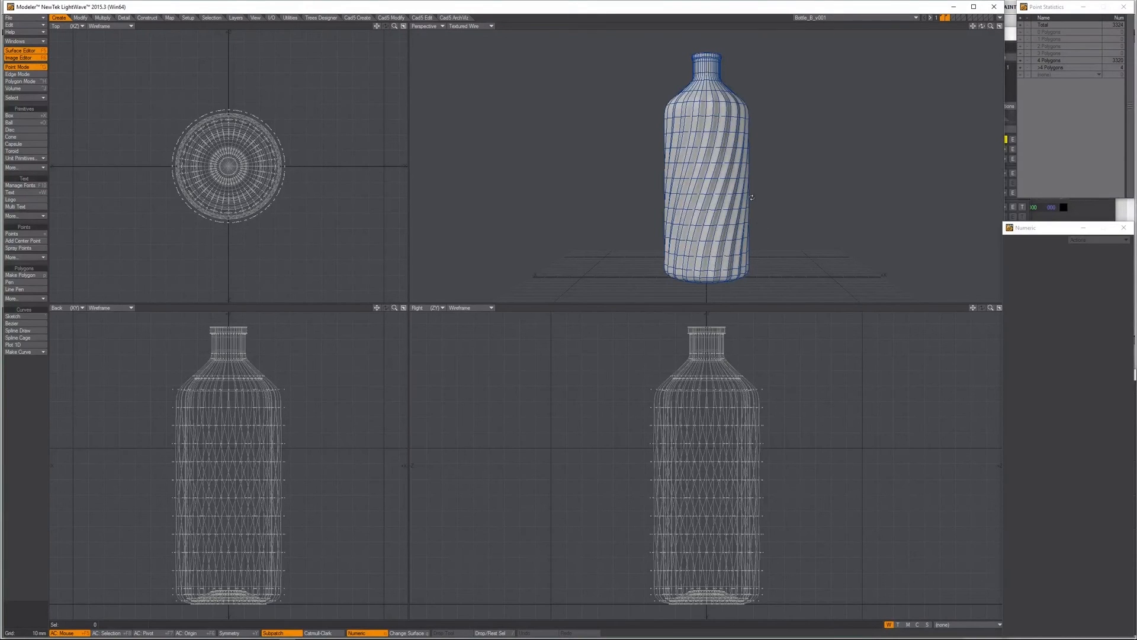
{"action": "left_click_drag", "start_coordinate": [752, 197], "coordinate": [671, 159], "text": "alt"}
{"action": "scroll", "coordinate": [671, 159], "scroll_direction": "up", "scroll_amount": 3}
{"action": "key", "text": "ctrl+h"}
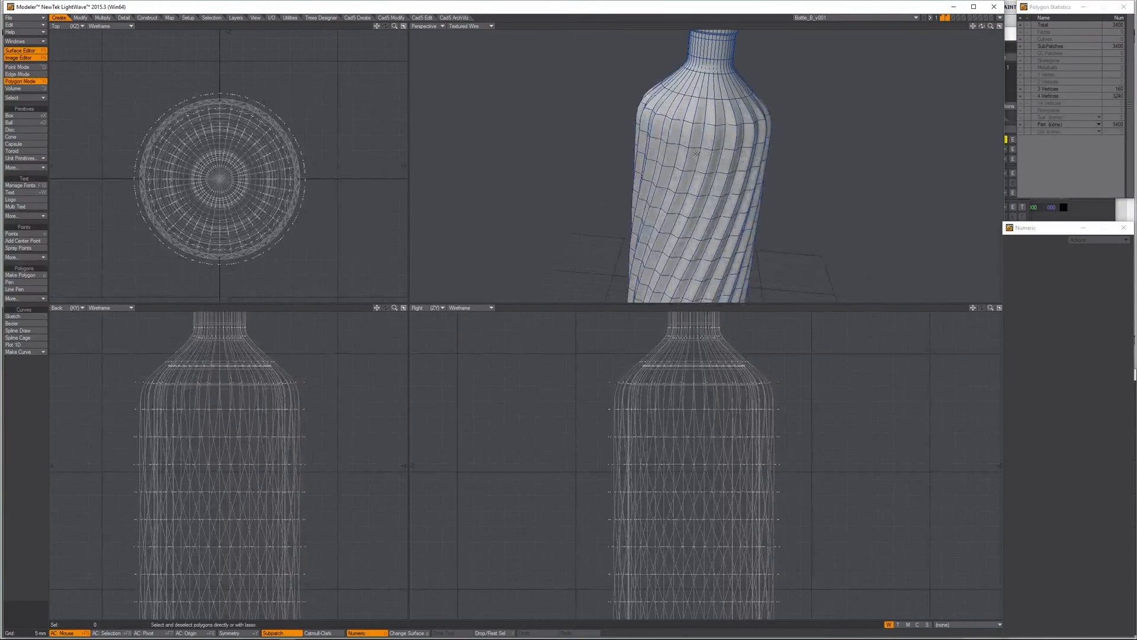
Place a copy of the bottle's glass polygons in an empty layer and fit it in the viewports.
{"action": "key", "text": "quotedbl"}
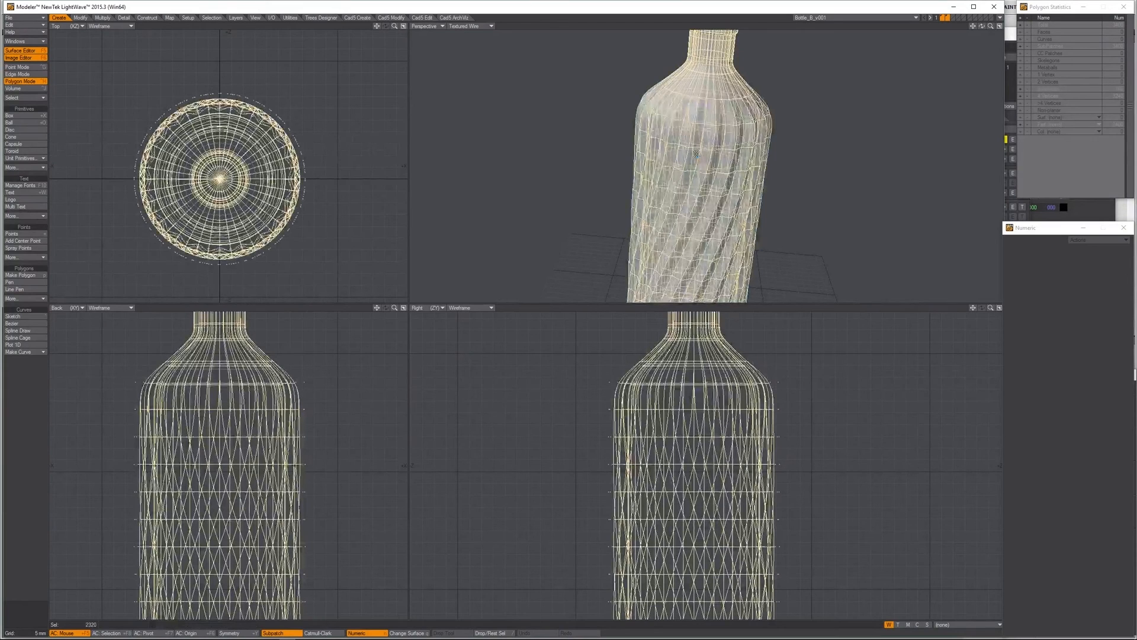
{"action": "key", "text": "Delete"}
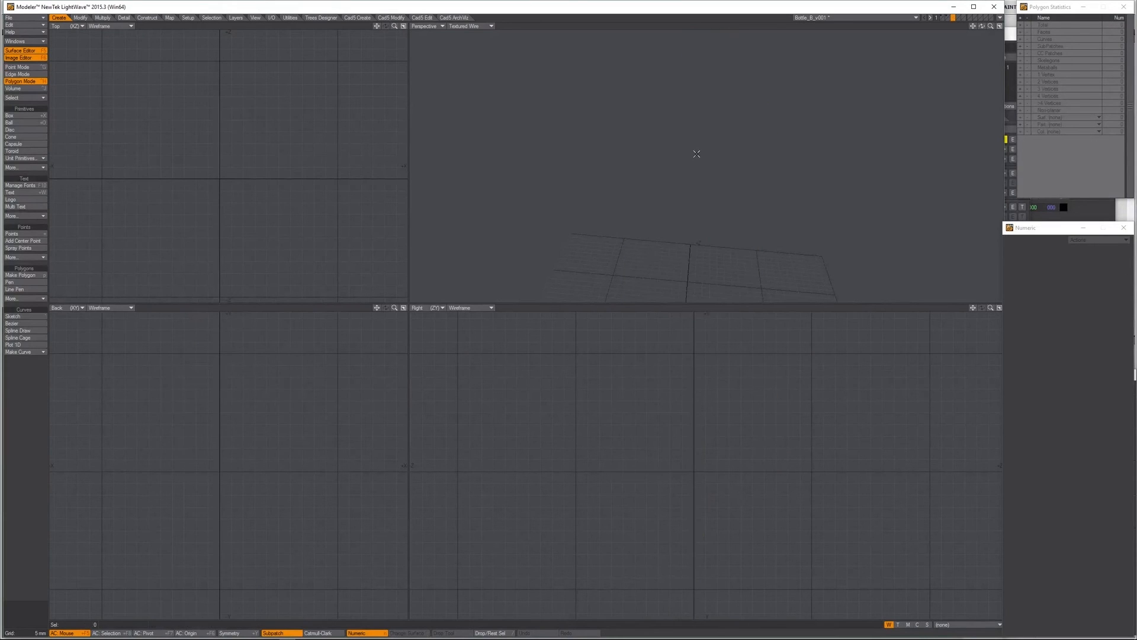
{"action": "key", "text": "u"}
{"action": "key", "text": "a"}
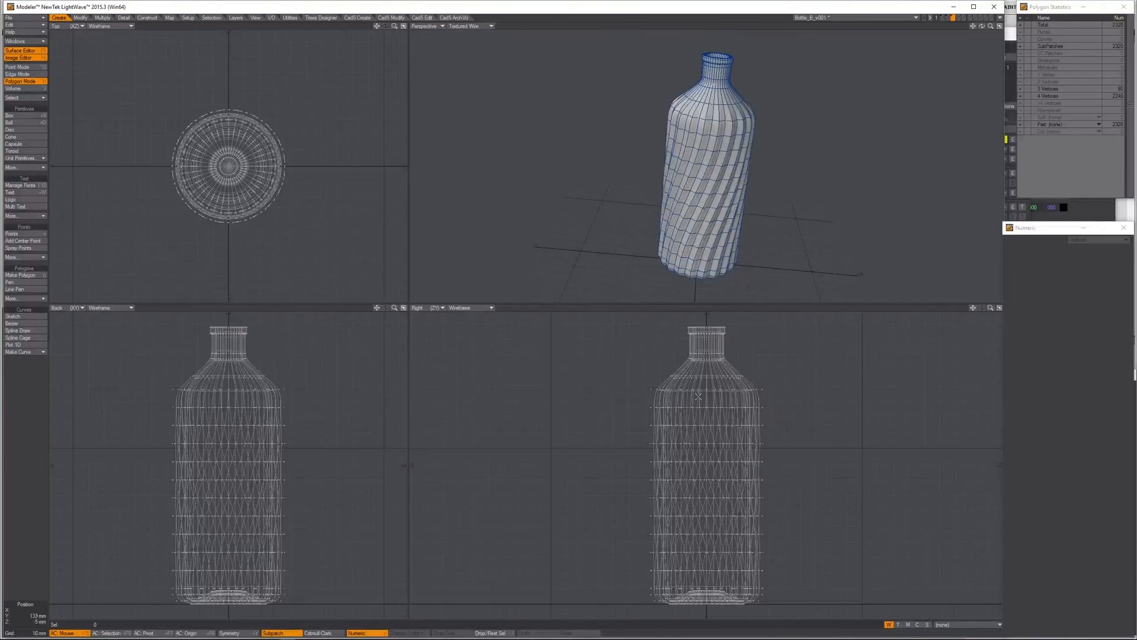
Smooth Shift the copied bottle mesh with a 50 µm offset and a maximum smoothing angle of about 238°.
{"action": "key", "text": "shift+f"}
{"action": "key", "text": "g"}
{"action": "left_click_drag", "start_coordinate": [663, 405], "coordinate": [720, 394], "text": "ctrl+alt"}
{"action": "left_click_drag", "start_coordinate": [673, 365], "coordinate": [699, 386], "text": "ctrl+alt"}
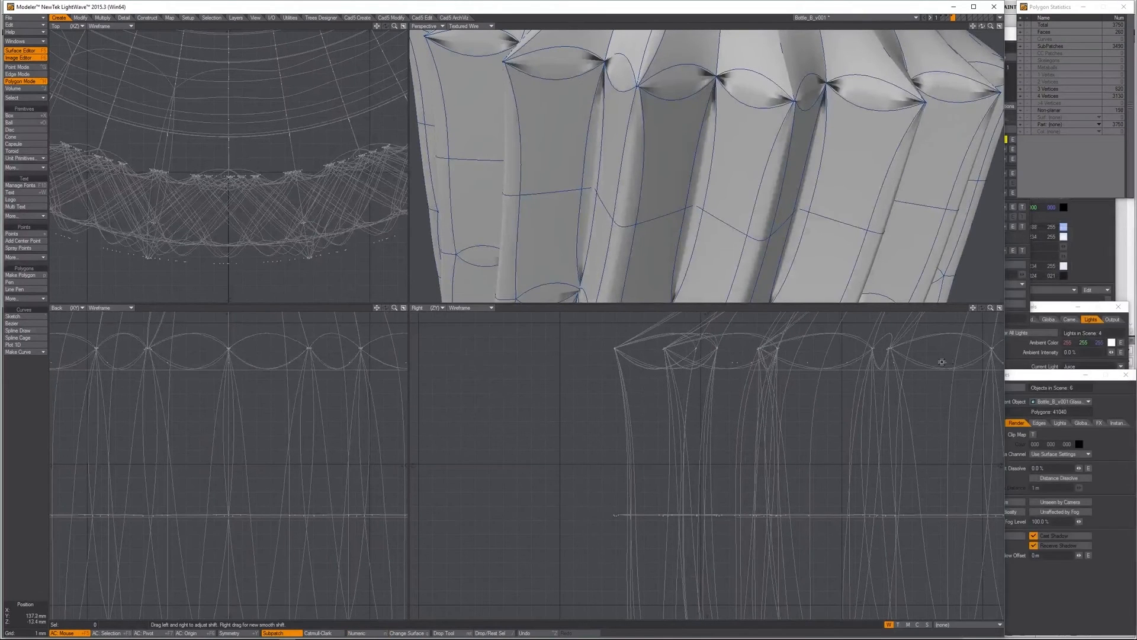
{"action": "left_click", "coordinate": [1079, 249]}
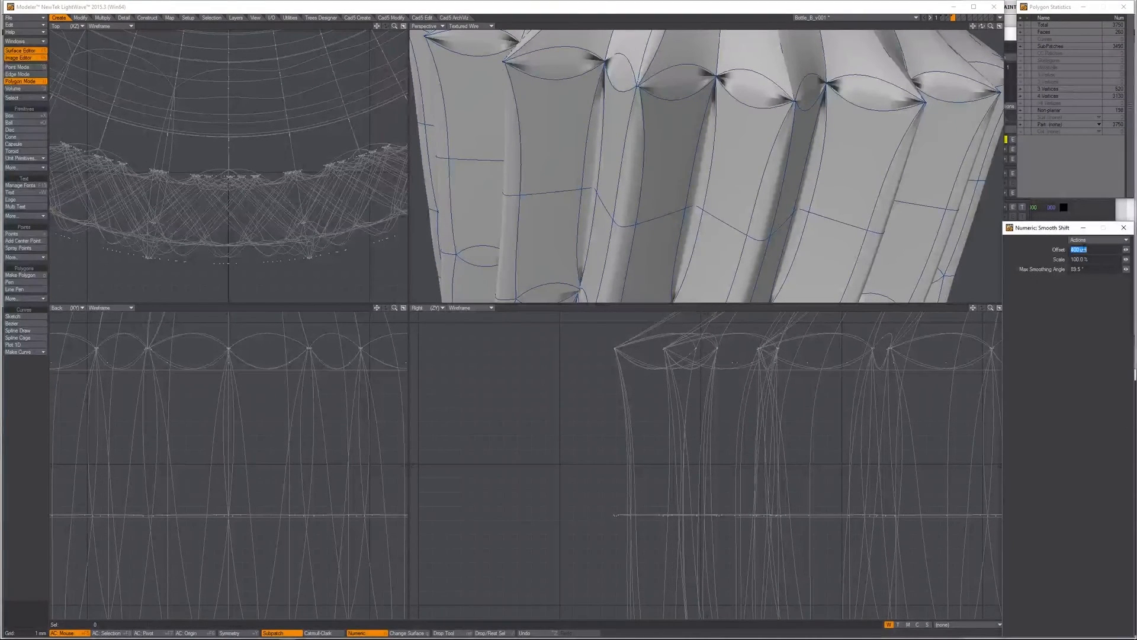
{"action": "type", "text": "10"}
{"action": "key", "text": "Tab"}
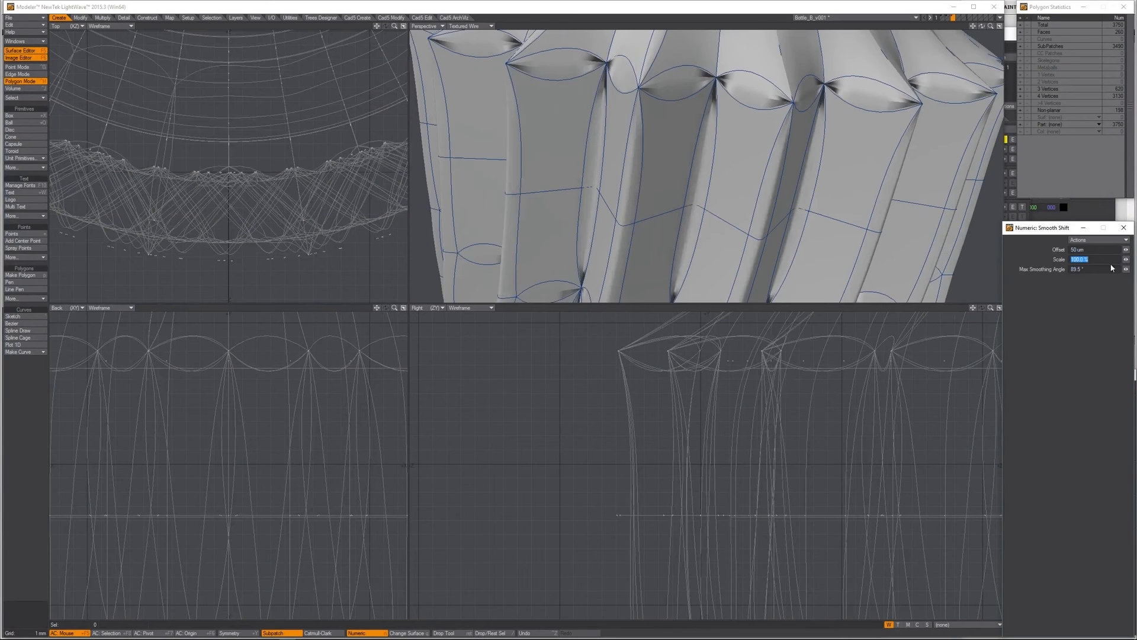
{"action": "scroll", "coordinate": [843, 230], "scroll_direction": "down", "scroll_amount": 4}
{"action": "scroll", "coordinate": [843, 230], "scroll_direction": "up", "scroll_amount": 2}
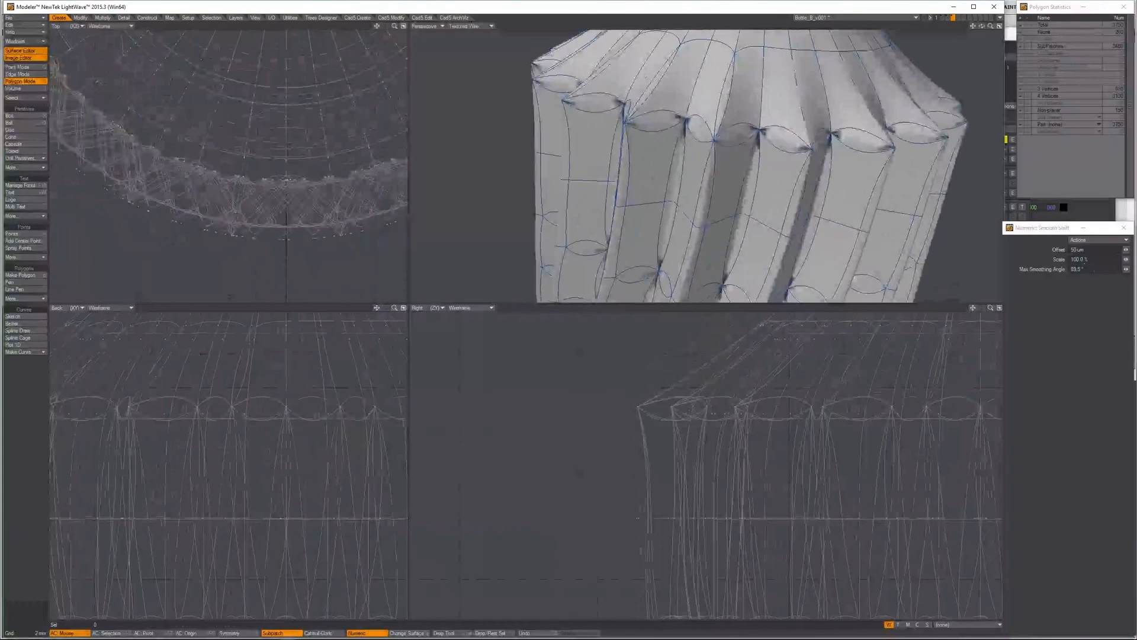
{"action": "left_click", "coordinate": [1126, 270]}
{"action": "mouse_move", "coordinate": [1126, 270]}
{"action": "left_mouse_down"}
{"action": "mouse_move", "coordinate": [1091, 270]}
{"action": "mouse_move", "coordinate": [1128, 270]}
{"action": "mouse_move", "coordinate": [1112, 269]}
{"action": "left_mouse_up"}
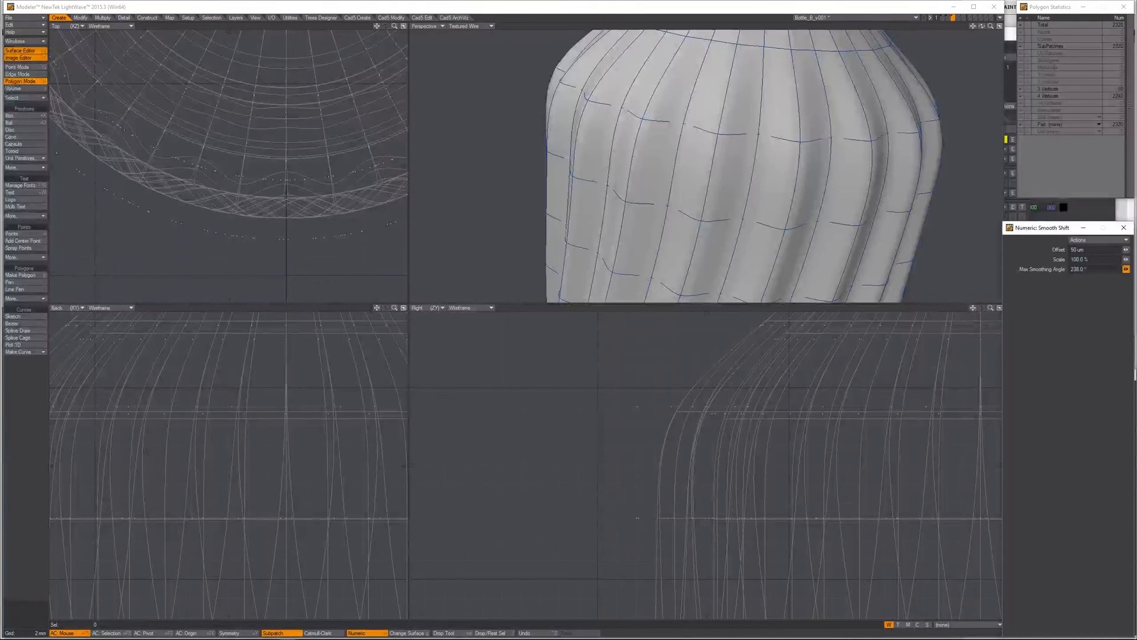
Delete the shifted bottle copy and return to the original bottle layer.
{"action": "key", "text": "space"}
{"action": "left_click_drag", "start_coordinate": [735, 60], "coordinate": [729, 100], "text": "alt+shift"}
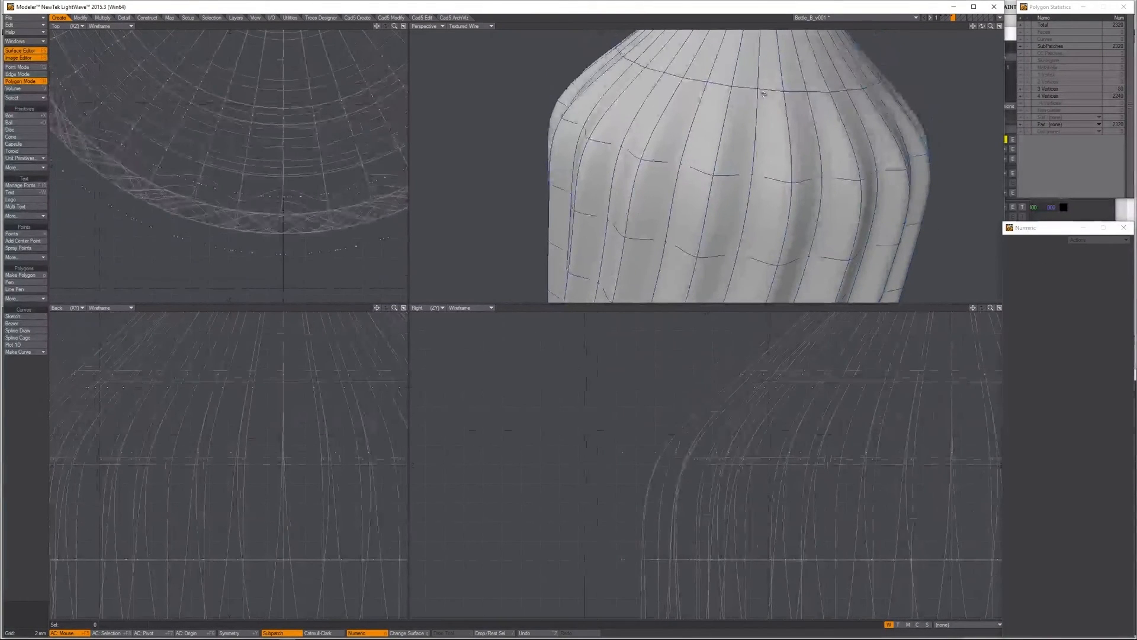
{"action": "key", "text": "Delete"}
{"action": "key", "text": "u"}
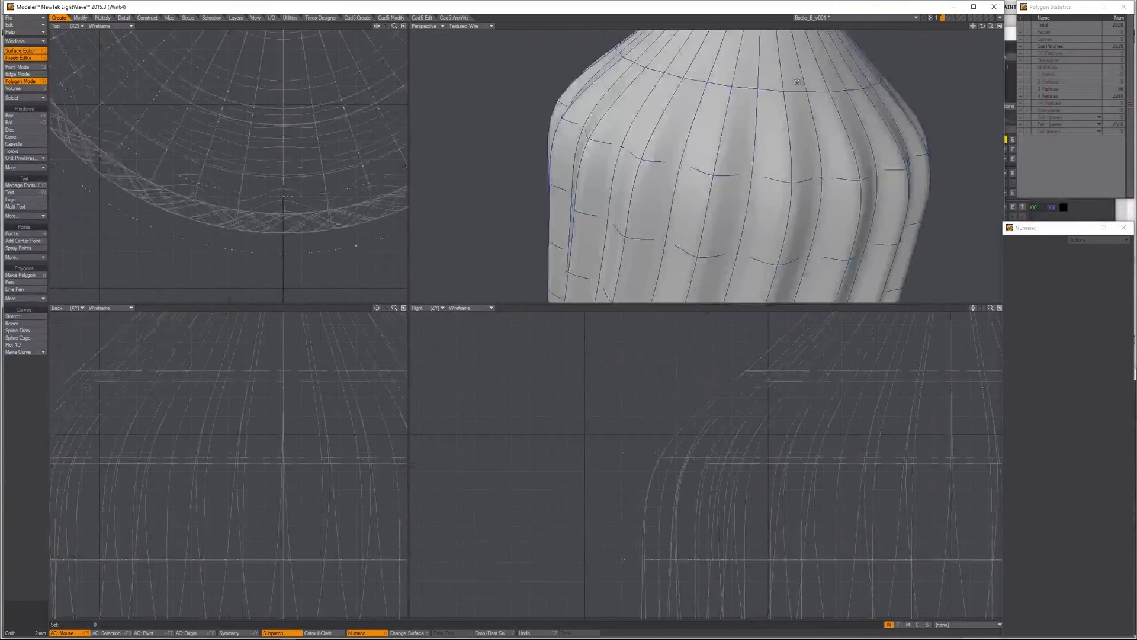
Select the polygons with the Glass_Outer surface and copy them into the empty second layer.
{"action": "left_click", "coordinate": [1054, 125]}
{"action": "left_click", "coordinate": [1043, 123]}
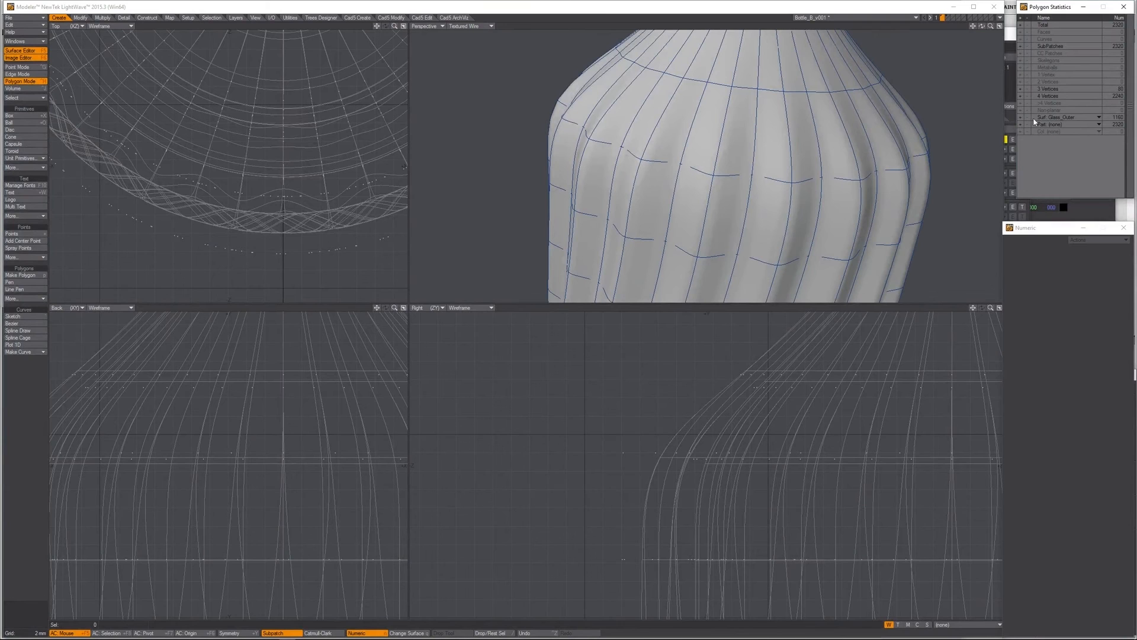
{"action": "left_click", "coordinate": [1020, 118]}
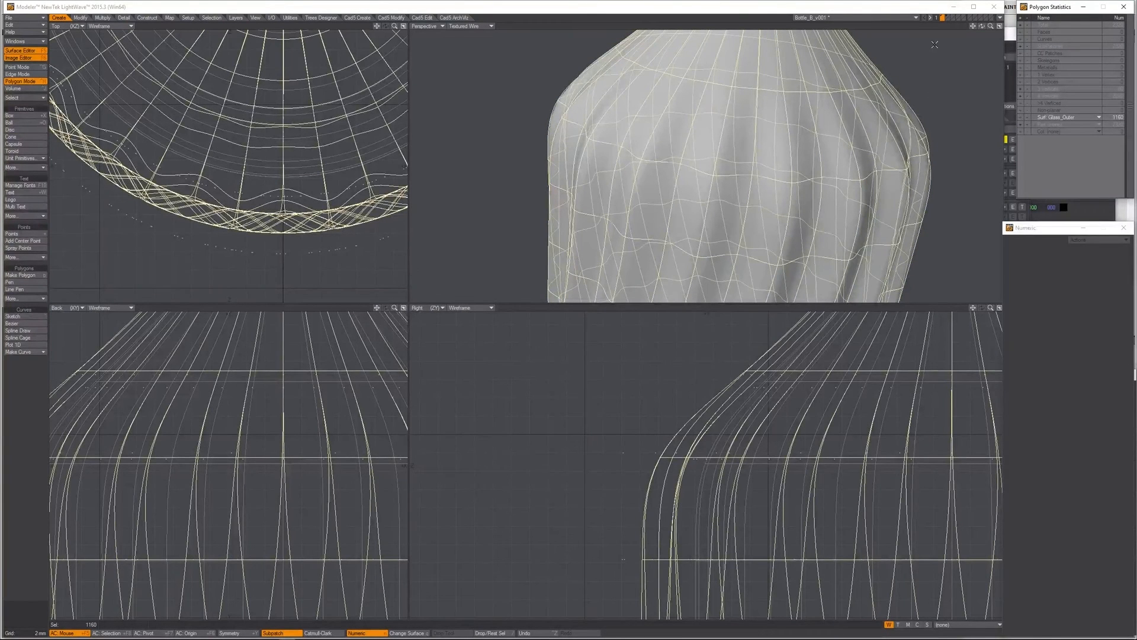
{"action": "left_click", "coordinate": [953, 19]}
{"action": "key", "text": "ctrl+v"}
Smooth Shift the outer glass copy by 50 µm with a 238° maximum smoothing angle.
{"action": "key", "text": "shift+f"}
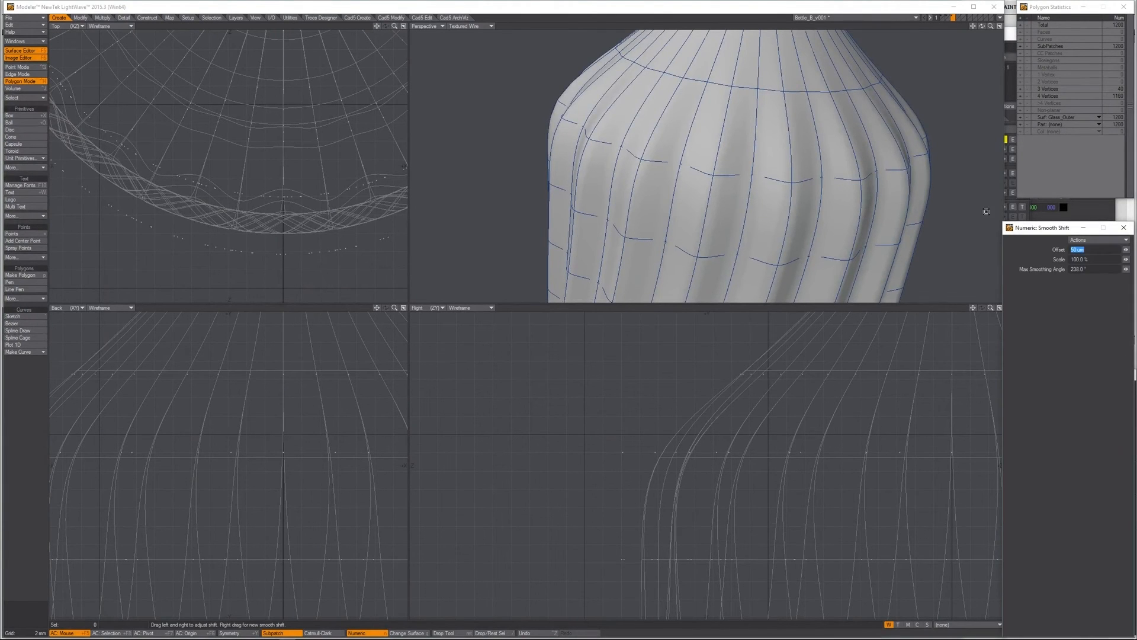
{"action": "key", "text": "Return"}
{"action": "key", "text": "z"}
{"action": "key", "text": "z"}
{"action": "left_click_drag", "start_coordinate": [768, 170], "coordinate": [739, 41], "text": "ctrl+alt"}
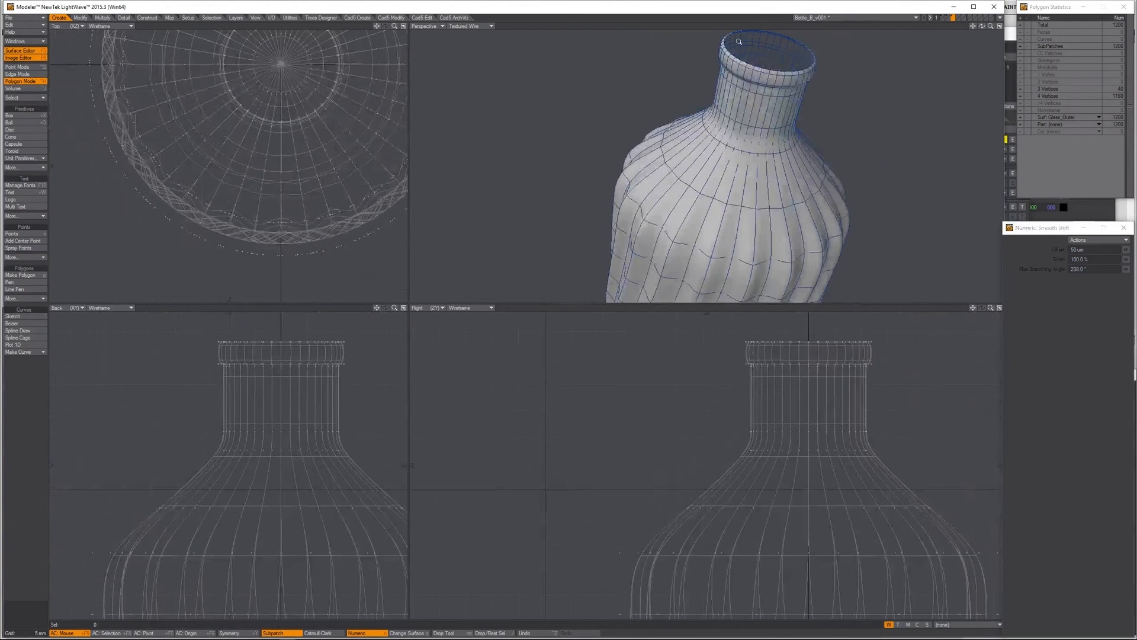
Show the original bottle layer in the background behind the outer glass copy and frame the rim.
{"action": "mouse_move", "coordinate": [734, 329]}
{"action": "left_mouse_down", "text": "alt+shift"}
{"action": "mouse_move", "coordinate": [703, 375]}
{"action": "mouse_move", "coordinate": [748, 314]}
{"action": "left_mouse_up", "text": "alt+shift"}
{"action": "left_click_drag", "start_coordinate": [748, 314], "coordinate": [878, 432], "text": "alt+shift"}
{"action": "key", "text": "alt+1"}
{"action": "left_click_drag", "start_coordinate": [680, 383], "coordinate": [586, 387], "text": "alt+shift"}
{"action": "left_click_drag", "start_coordinate": [712, 285], "coordinate": [902, 201], "text": "alt"}
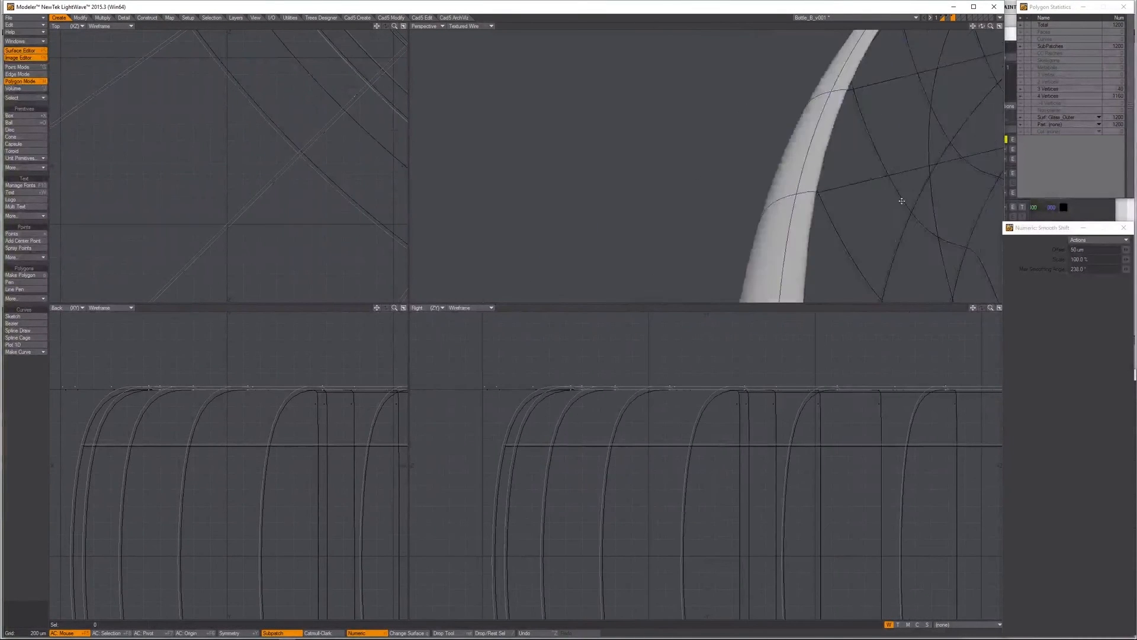
Turn off subpatches and delete the narrow strip of polygons around the edge of the shifted shell's rim.
{"action": "key", "text": "space"}
{"action": "key", "text": "Tab"}
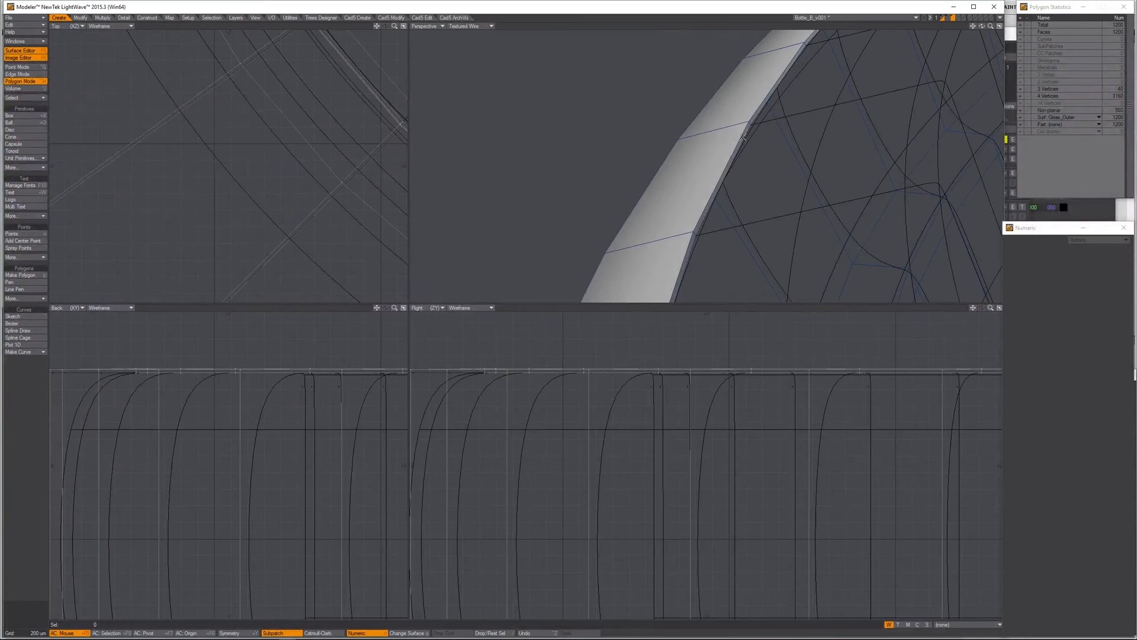
{"action": "left_click", "coordinate": [743, 137]}
{"action": "left_click", "coordinate": [754, 116], "text": "shift"}
{"action": "key", "text": "ctrl+l"}
{"action": "key", "text": "Delete"}
{"action": "key", "text": "Tab"}
{"action": "key", "text": "Tab"}
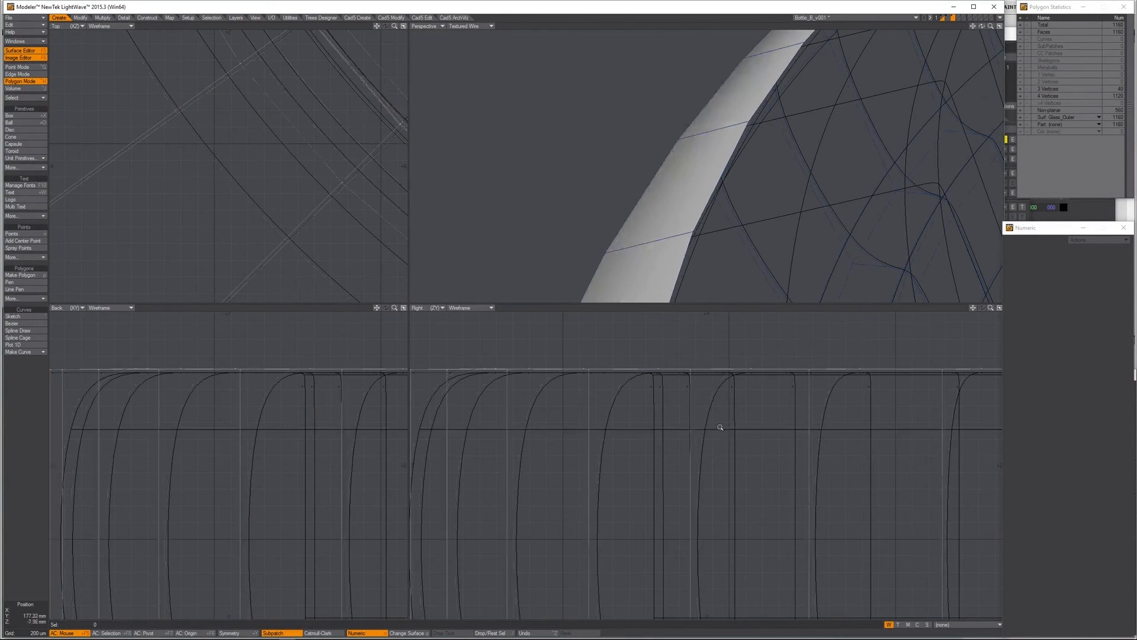
Examine the gap between the shifted shell and the background bottle at the rim, base and lower wall.
{"action": "scroll", "coordinate": [721, 427], "scroll_direction": "down", "scroll_amount": 10}
{"action": "scroll", "coordinate": [632, 488], "scroll_direction": "up", "scroll_amount": 10}
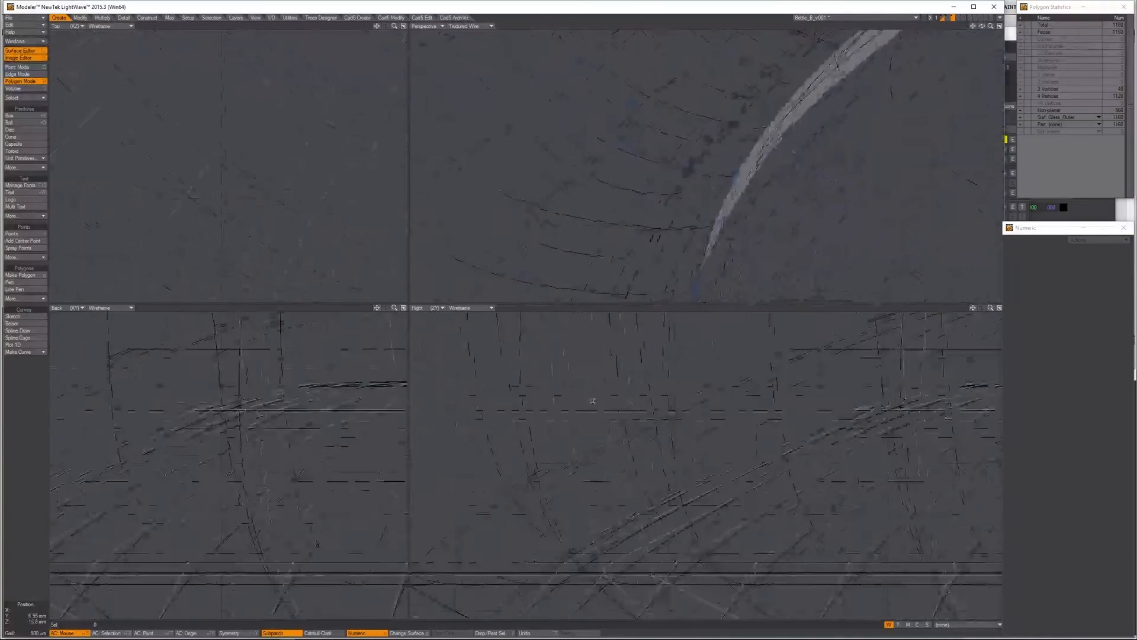
{"action": "key", "text": "Tab"}
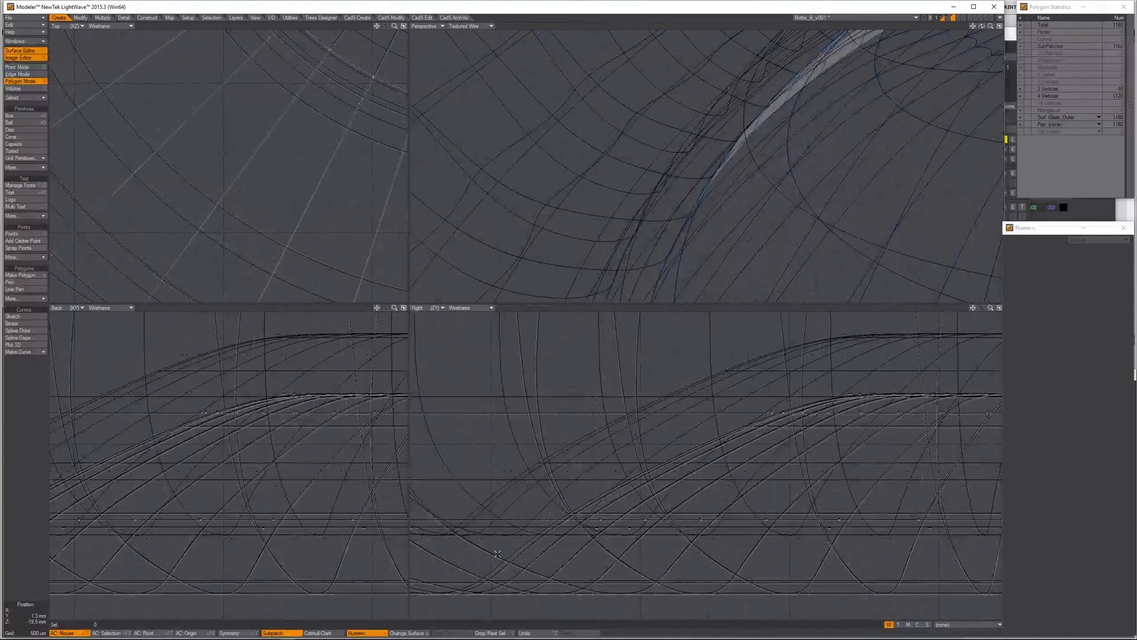
{"action": "scroll", "coordinate": [679, 455], "scroll_direction": "up", "scroll_amount": 5}
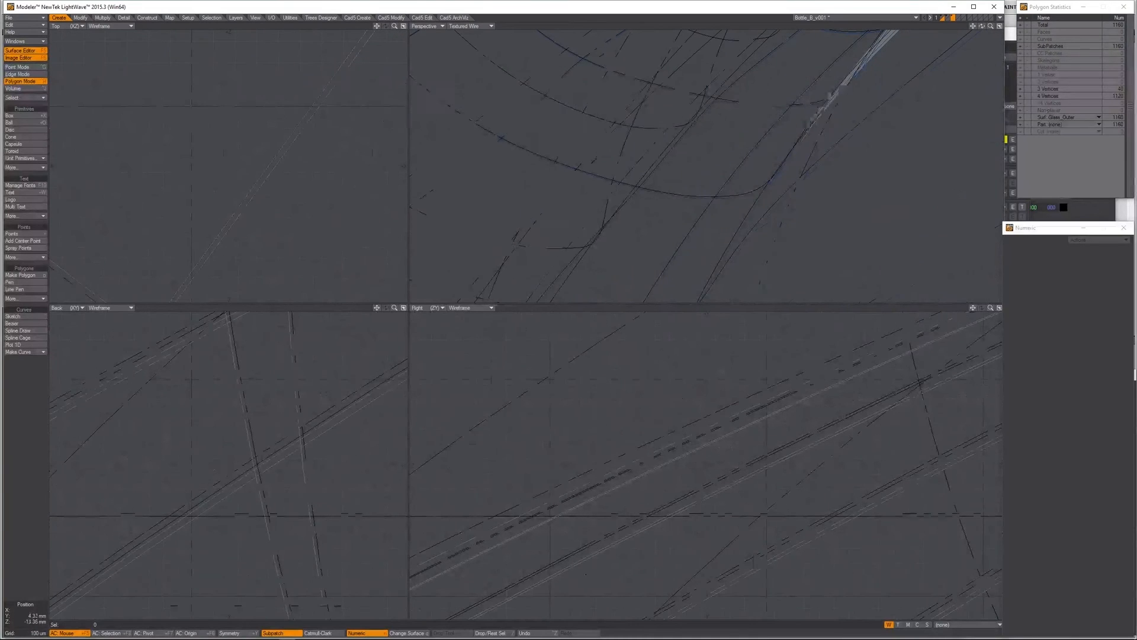
{"action": "scroll", "coordinate": [614, 475], "scroll_direction": "down", "scroll_amount": 8}
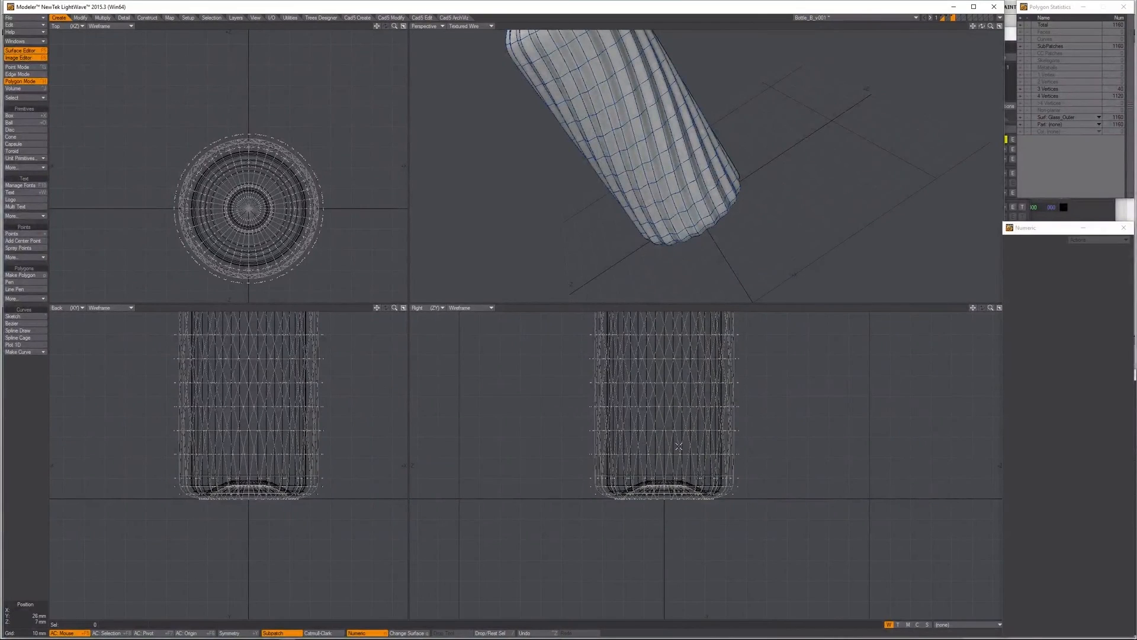
{"action": "left_click_drag", "start_coordinate": [782, 155], "coordinate": [723, 110], "text": "alt"}
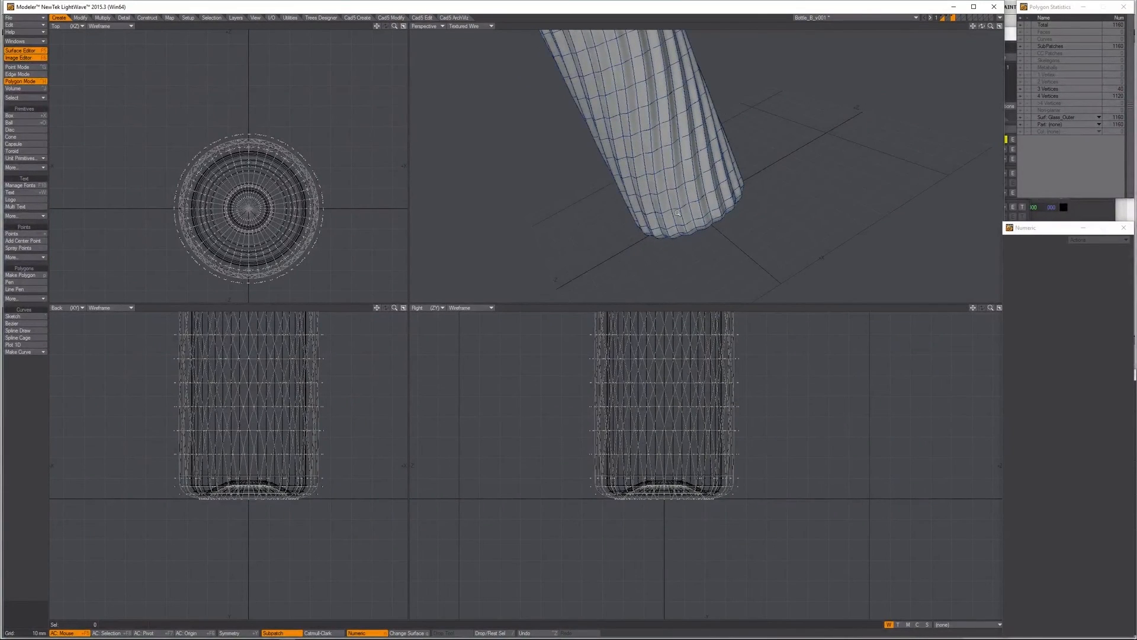
{"action": "scroll", "coordinate": [678, 213], "scroll_direction": "up", "scroll_amount": 6}
{"action": "scroll", "coordinate": [673, 158], "scroll_direction": "up", "scroll_amount": 3}
{"action": "key", "text": "ctrl+g"}
{"action": "scroll", "coordinate": [673, 158], "scroll_direction": "up", "scroll_amount": 4}
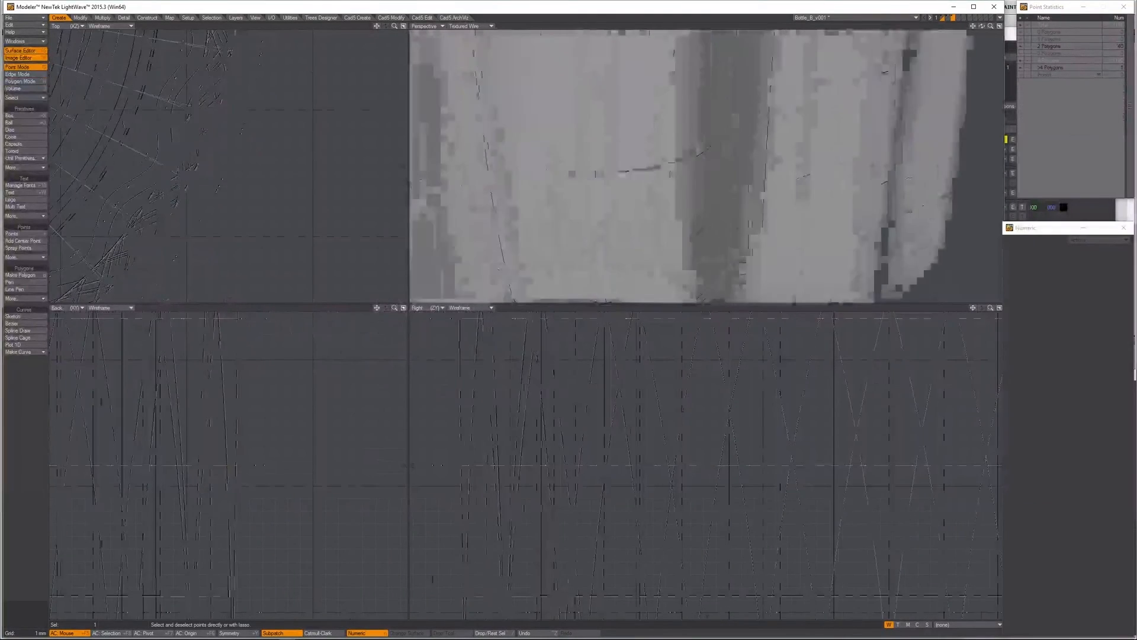
{"action": "scroll", "coordinate": [859, 199], "scroll_direction": "up", "scroll_amount": 6}
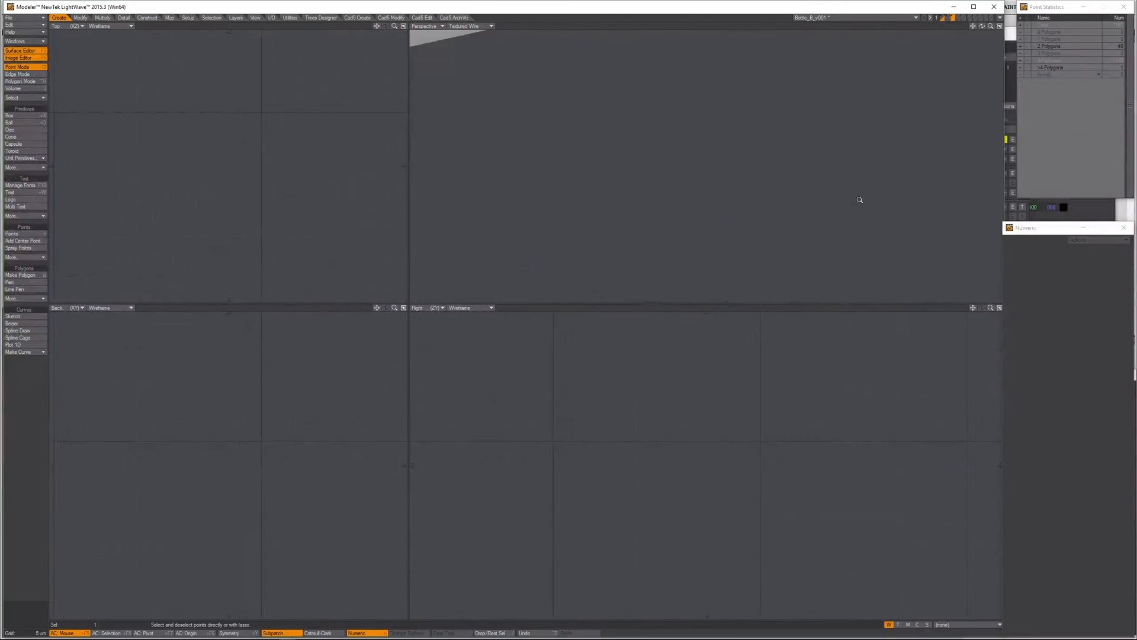
{"action": "scroll", "coordinate": [859, 200], "scroll_direction": "down", "scroll_amount": 8}
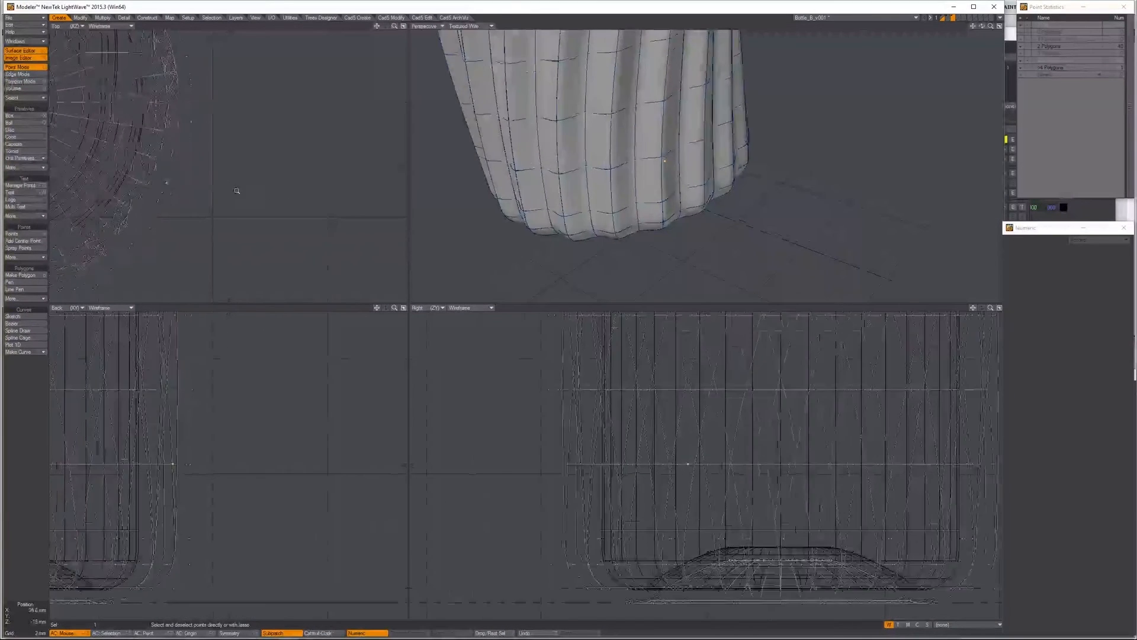
{"action": "scroll", "coordinate": [678, 397], "scroll_direction": "up", "scroll_amount": 5}
{"action": "key", "text": "ctrl+h"}
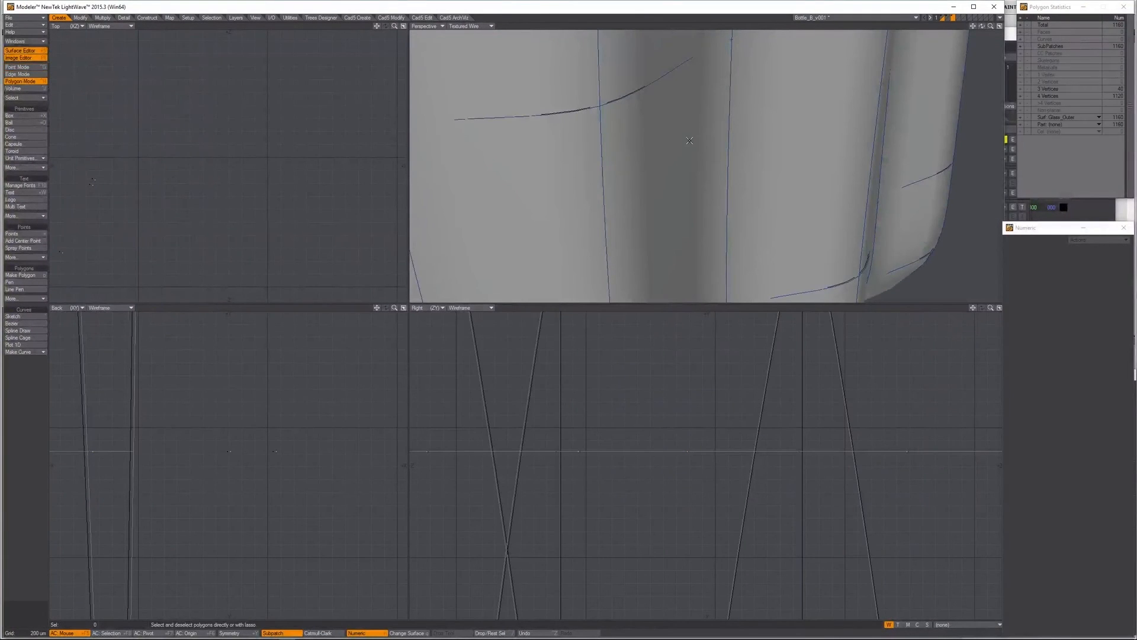
Undo the rim strip deletion and the 50 µm Smooth Shift on the outer glass copy.
{"action": "scroll", "coordinate": [689, 141], "scroll_direction": "down", "scroll_amount": 3}
{"action": "key", "text": "ctrl+z"}
{"action": "key", "text": "ctrl+z"}
{"action": "key", "text": "ctrl+z"}
{"action": "key", "text": "ctrl+z"}
{"action": "key", "text": "ctrl+z"}
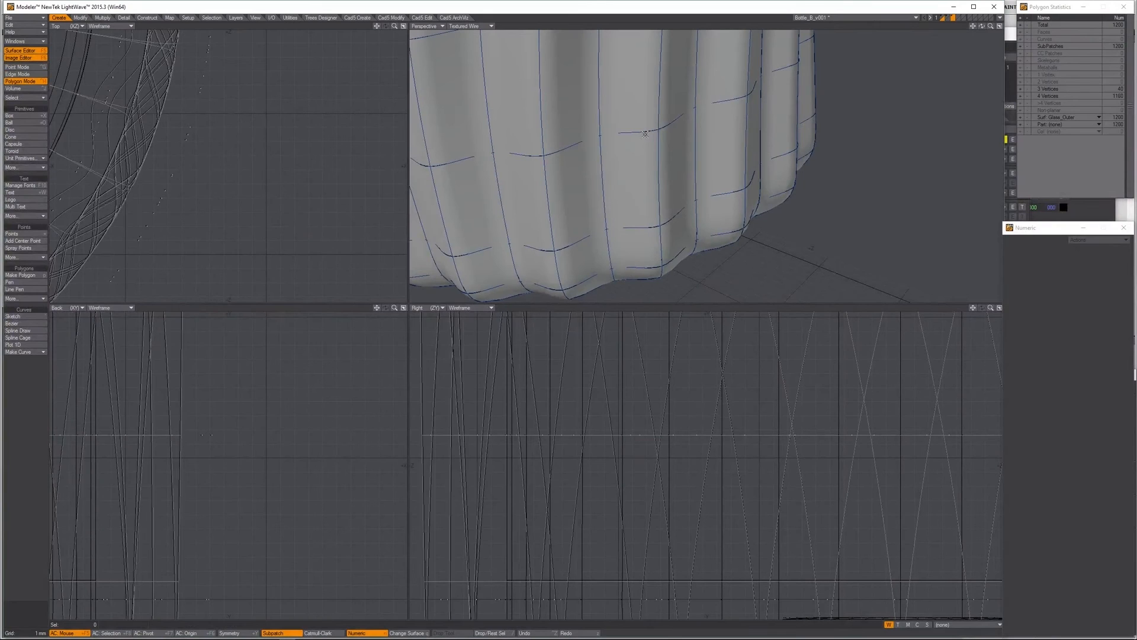
Smooth Shift the outer glass copy with the offset set to 100 µm.
{"action": "key", "text": "f"}
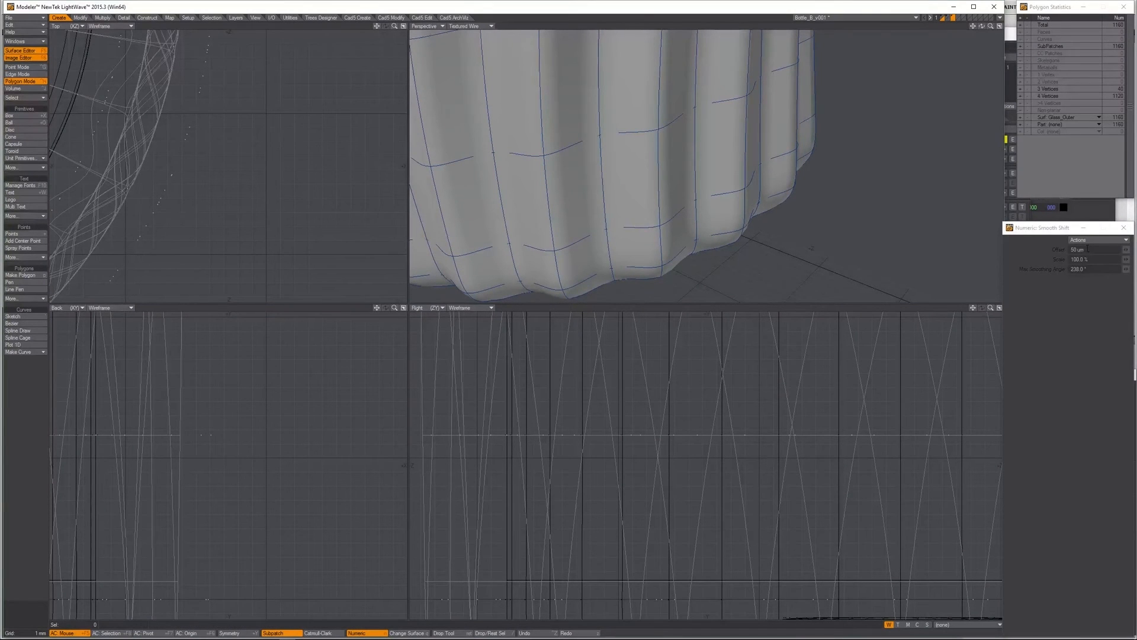
{"action": "left_click", "coordinate": [1088, 248]}
{"action": "type", "text": "100"}
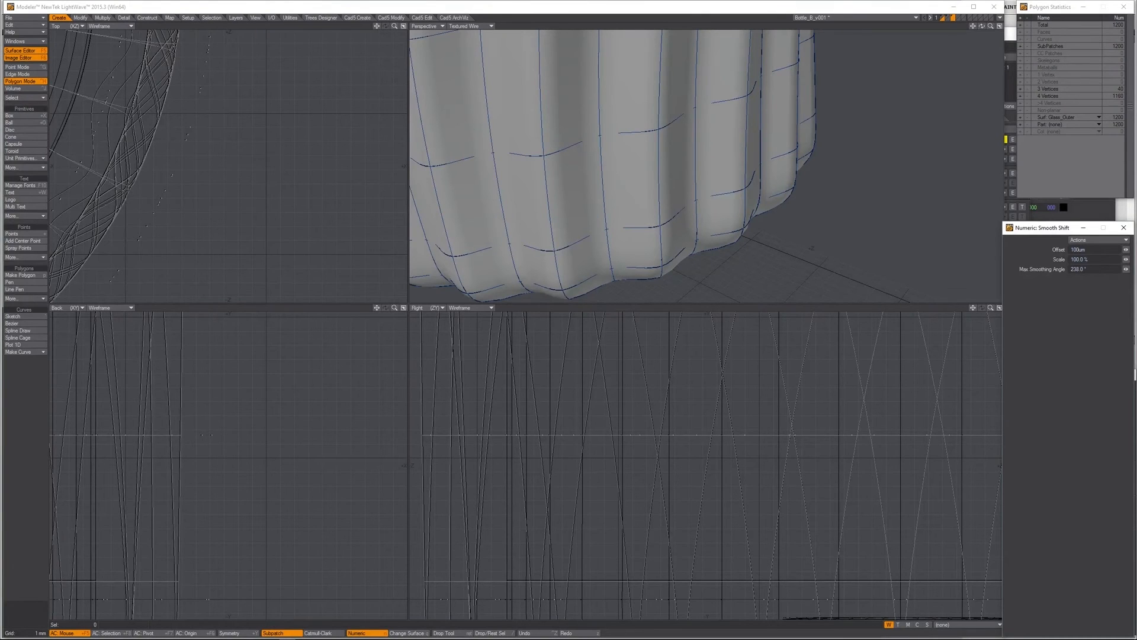
{"action": "key", "text": "Return"}
{"action": "key", "text": "space"}
Check the shell's clearance from the background bottle, and delete the polygons around the mouth of the shell.
{"action": "scroll", "coordinate": [662, 158], "scroll_direction": "up", "scroll_amount": 10}
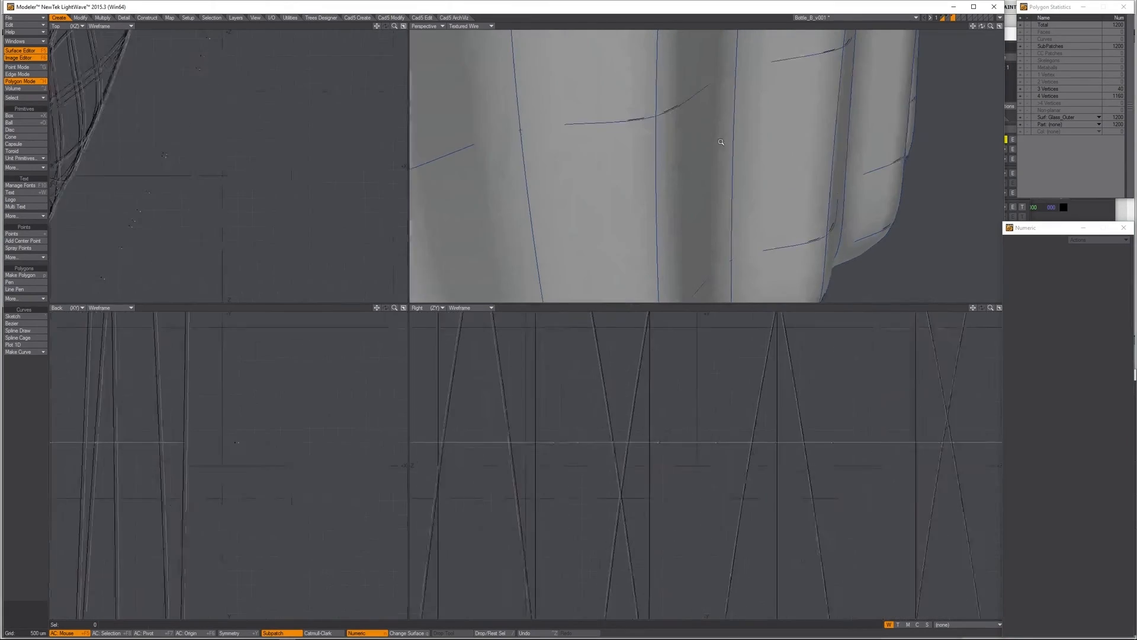
{"action": "scroll", "coordinate": [745, 127], "scroll_direction": "up", "scroll_amount": 2}
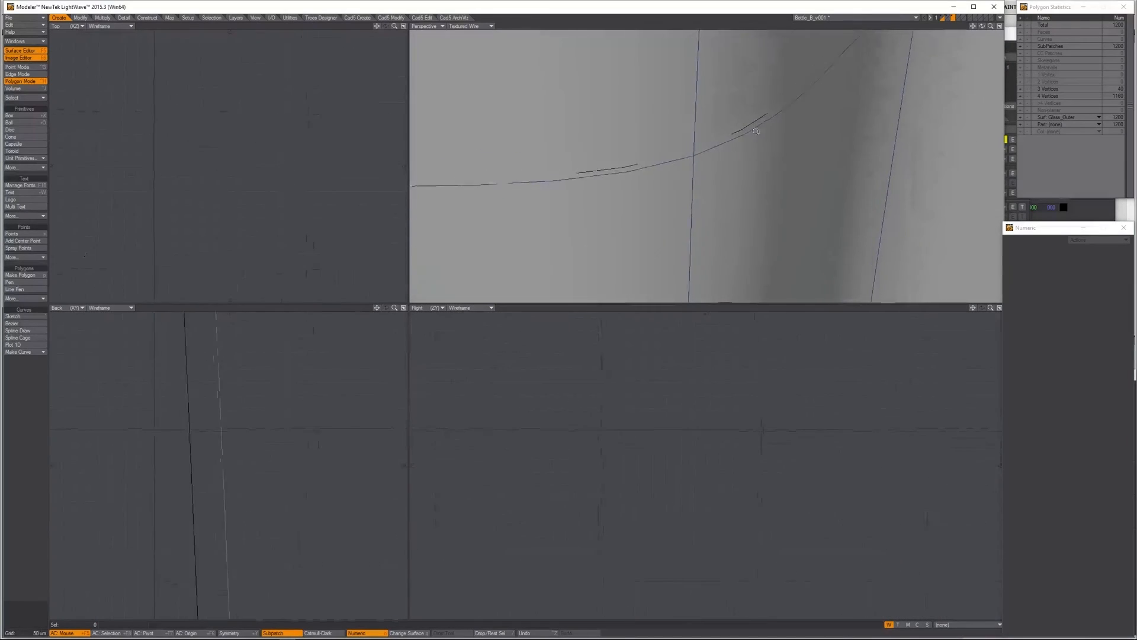
{"action": "scroll", "coordinate": [756, 122], "scroll_direction": "down", "scroll_amount": 15}
{"action": "key", "text": "a"}
{"action": "scroll", "coordinate": [692, 40], "scroll_direction": "up", "scroll_amount": 3}
{"action": "scroll", "coordinate": [749, 371], "scroll_direction": "up", "scroll_amount": 6}
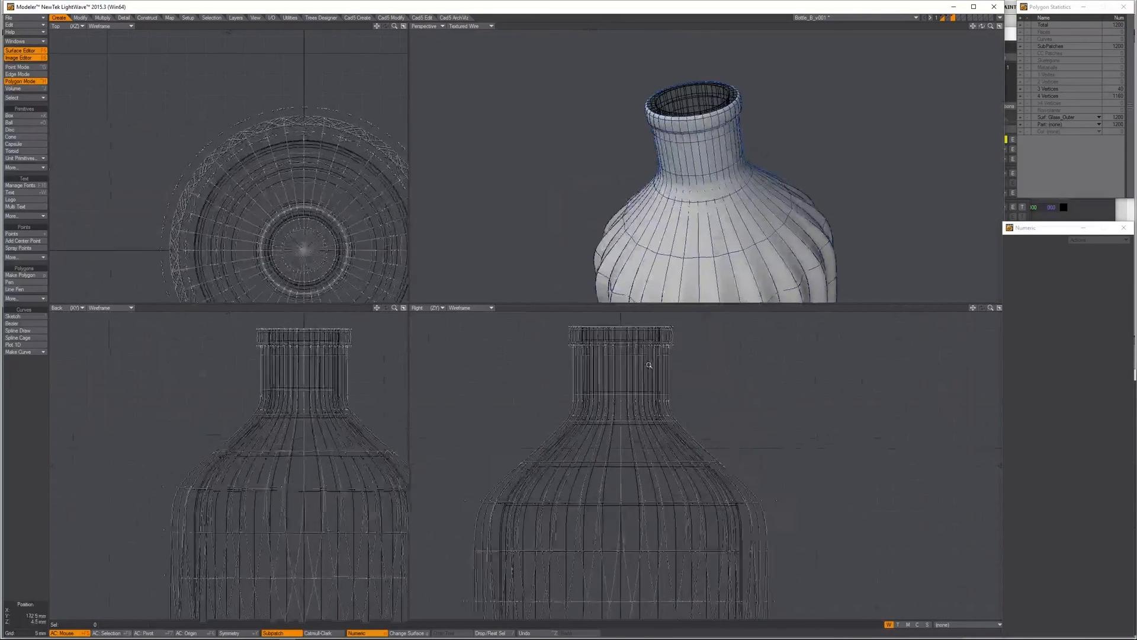
{"action": "mouse_move", "coordinate": [820, 449]}
{"action": "right_mouse_down"}
{"action": "mouse_move", "coordinate": [414, 350]}
{"action": "mouse_move", "coordinate": [409, 456]}
{"action": "right_mouse_up"}
{"action": "key", "text": "Delete"}
{"action": "scroll", "coordinate": [841, 456], "scroll_direction": "down", "scroll_amount": 3}
{"action": "scroll", "coordinate": [765, 510], "scroll_direction": "down", "scroll_amount": 5}
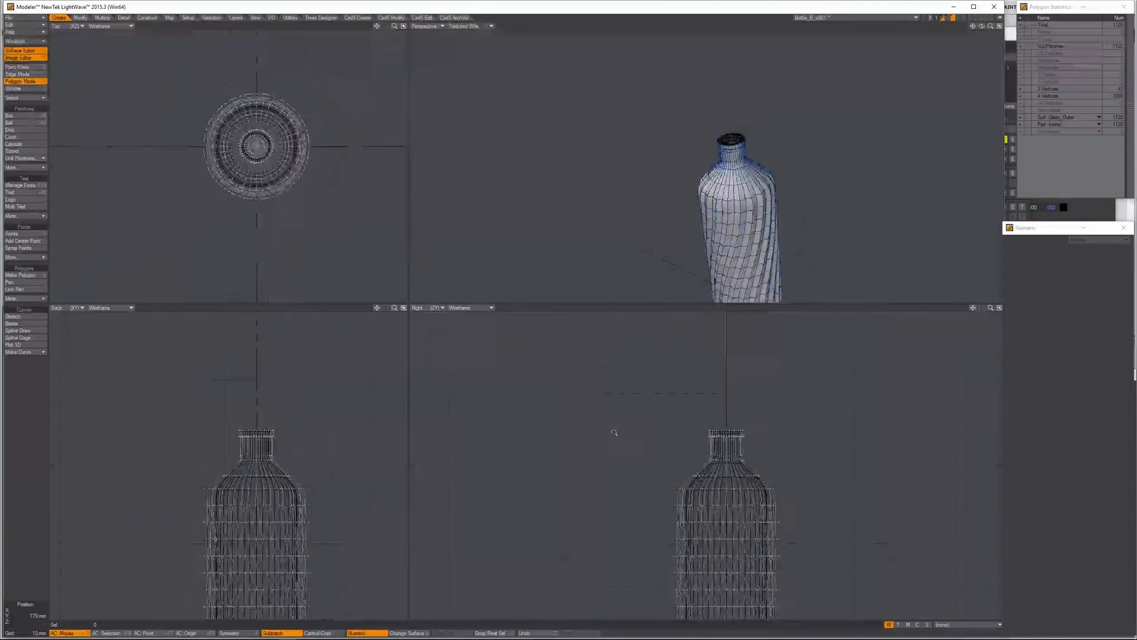
{"action": "scroll", "coordinate": [691, 426], "scroll_direction": "up", "scroll_amount": 4}
{"action": "mouse_move", "coordinate": [659, 341]}
{"action": "left_mouse_down"}
{"action": "mouse_move", "coordinate": [571, 343]}
{"action": "mouse_move", "coordinate": [610, 533]}
{"action": "mouse_move", "coordinate": [658, 420]}
{"action": "mouse_move", "coordinate": [619, 451]}
{"action": "mouse_move", "coordinate": [641, 546]}
{"action": "left_mouse_up"}
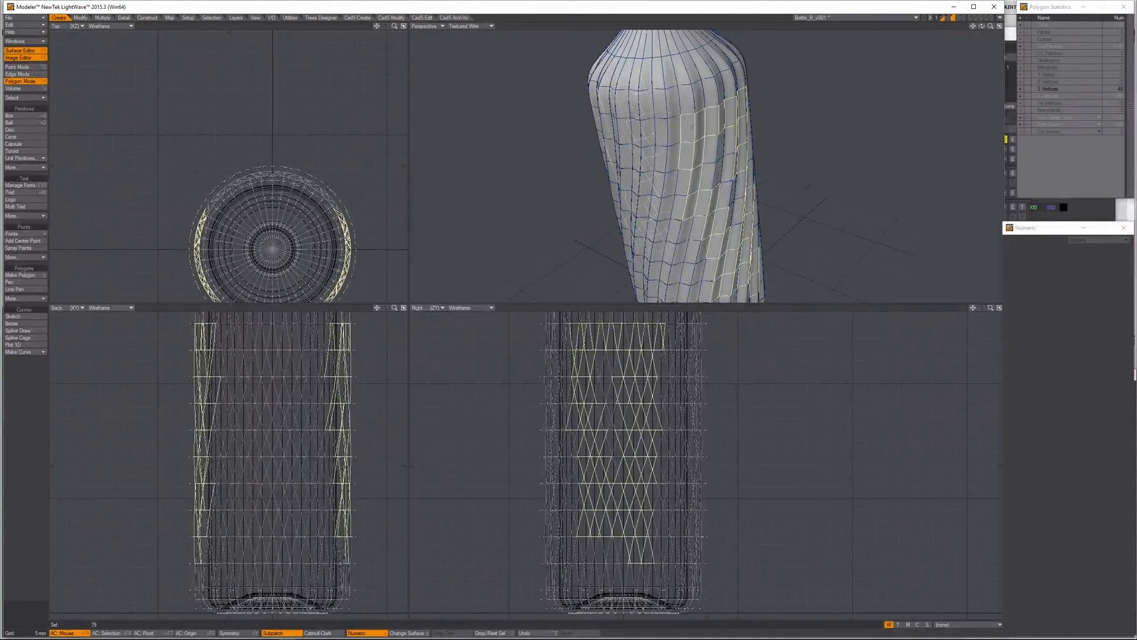
{"action": "left_click", "coordinate": [888, 148]}
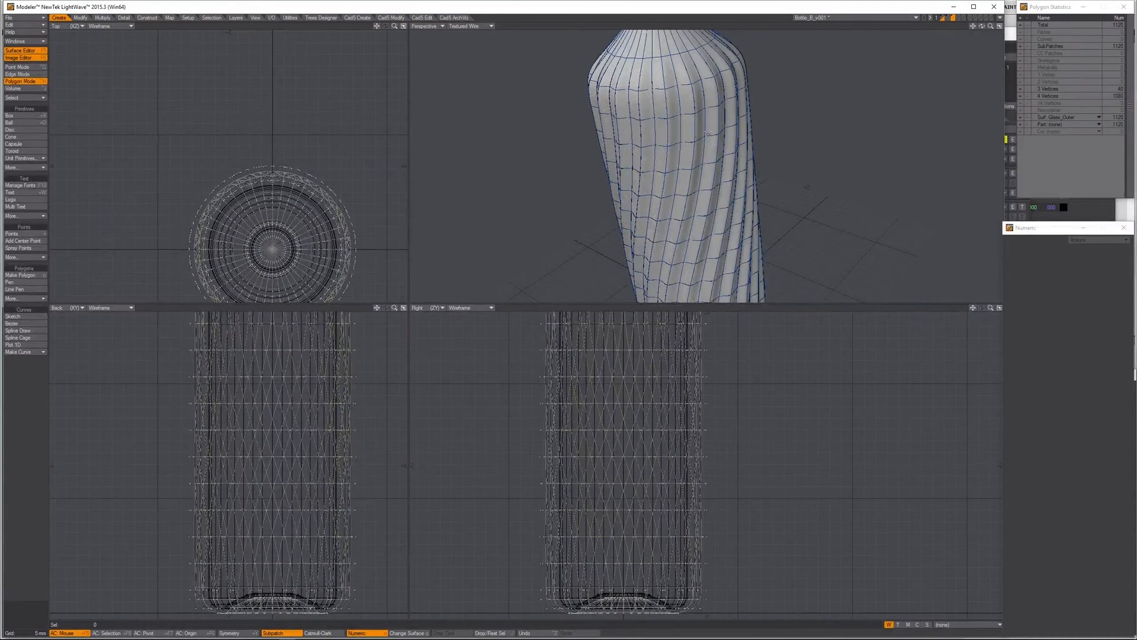
Assign a new surface named Label to the offset shell.
{"action": "mouse_move", "coordinate": [664, 135]}
{"action": "left_mouse_down"}
{"action": "mouse_move", "coordinate": [631, 133]}
{"action": "mouse_move", "coordinate": [687, 135]}
{"action": "mouse_move", "coordinate": [587, 124]}
{"action": "mouse_move", "coordinate": [677, 151]}
{"action": "left_mouse_up"}
{"action": "key", "text": "Delete"}
{"action": "scroll", "coordinate": [690, 137], "scroll_direction": "up", "scroll_amount": 7}
{"action": "key", "text": "shift+a"}
{"action": "key", "text": "ctrl+z"}
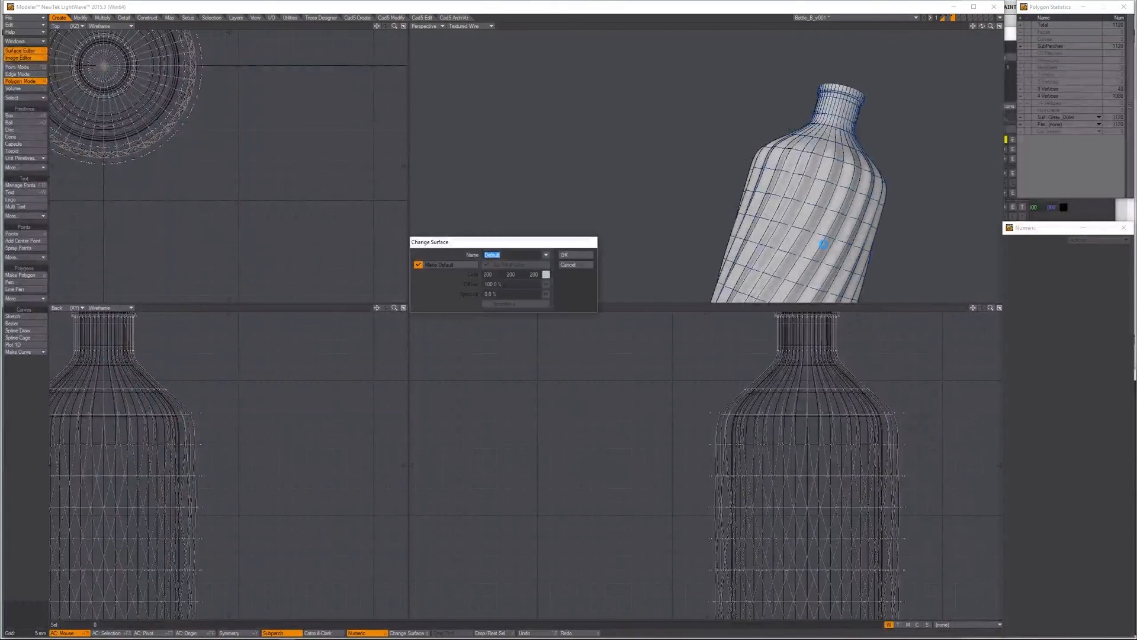
{"action": "type", "text": "Label"}
{"action": "key", "text": "Return"}
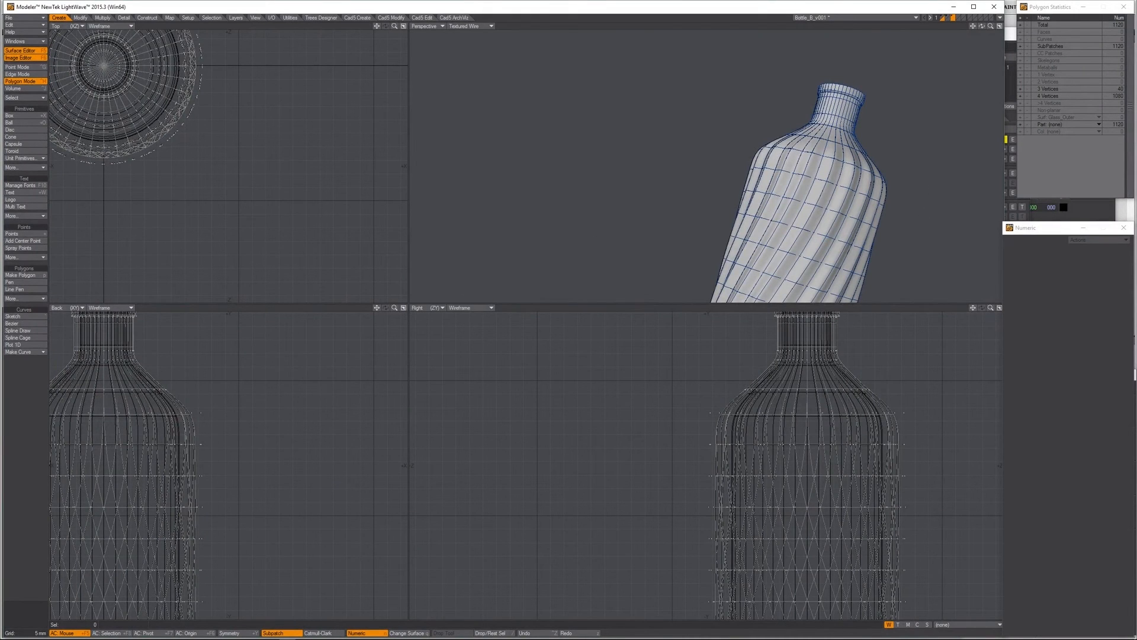
Rename the unnamed shell layer under Bottle_B_v001 to Label and save the object.
{"action": "key", "text": "F7"}
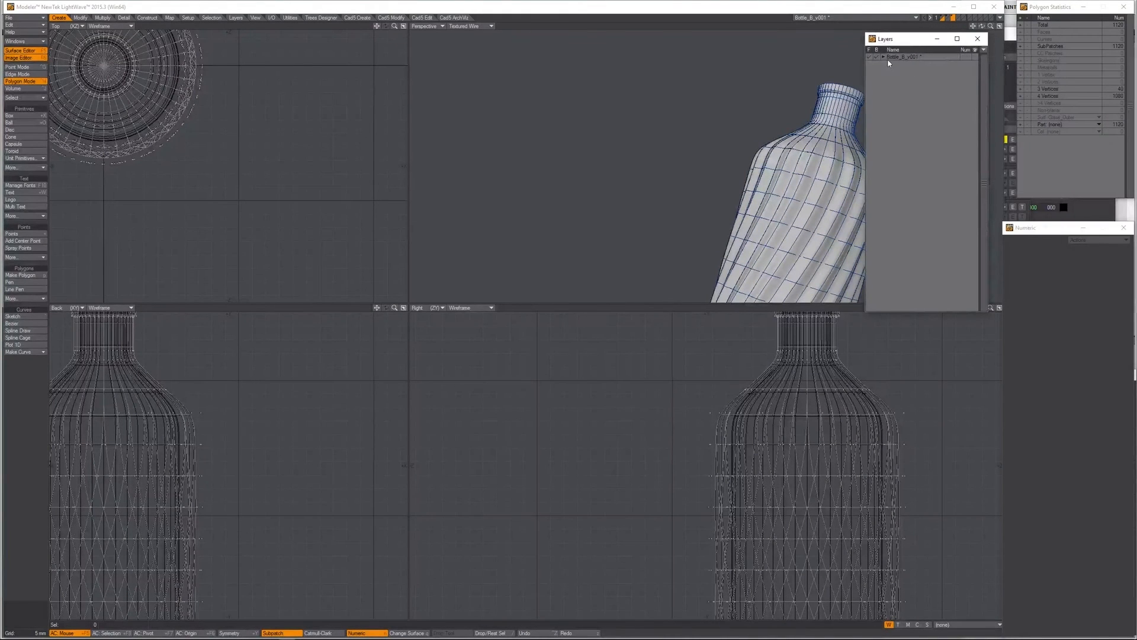
{"action": "left_click", "coordinate": [883, 57]}
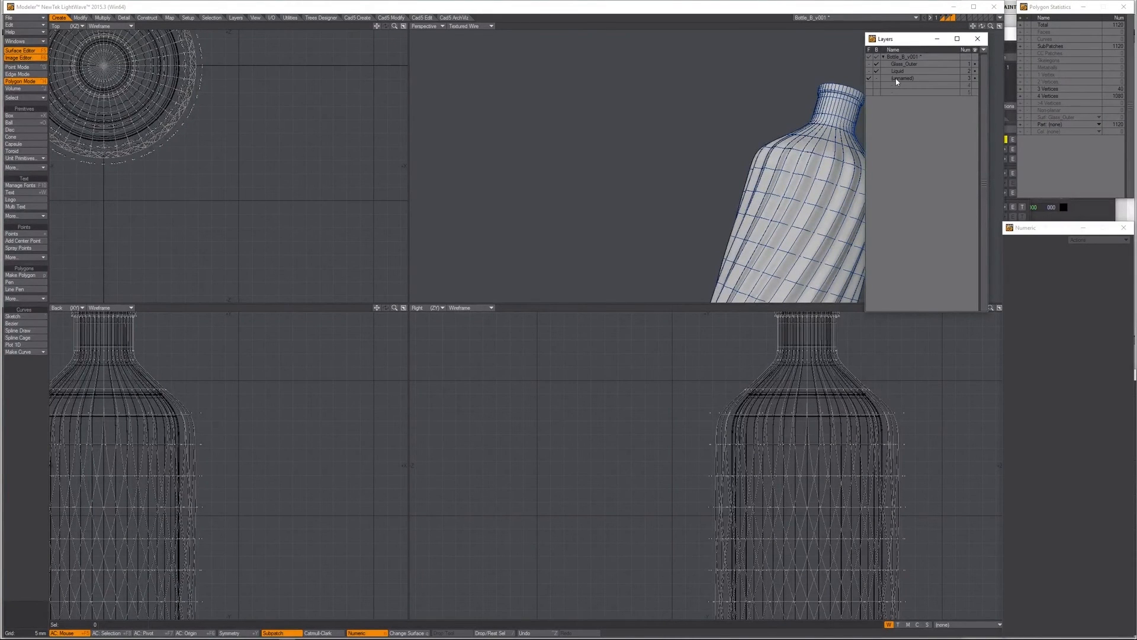
{"action": "double_click", "coordinate": [895, 78]}
{"action": "type", "text": "Label"}
{"action": "key", "text": "Return"}
{"action": "left_click_drag", "start_coordinate": [907, 42], "coordinate": [931, 40]}
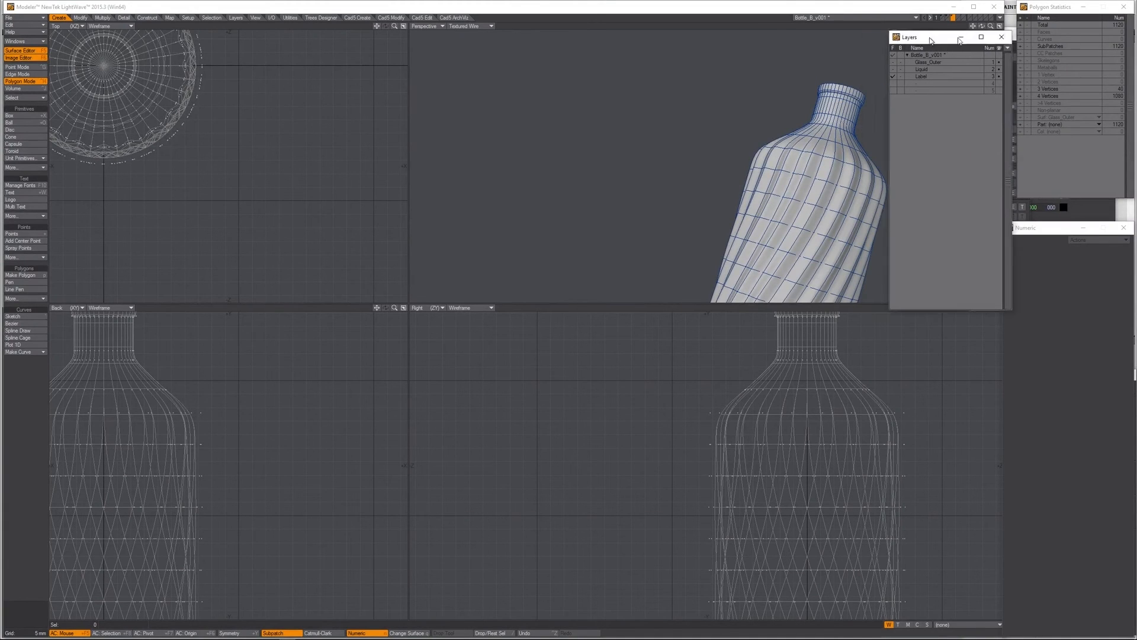
{"action": "left_click", "coordinate": [960, 39]}
{"action": "left_click", "coordinate": [815, 11]}
{"action": "key", "text": "s"}
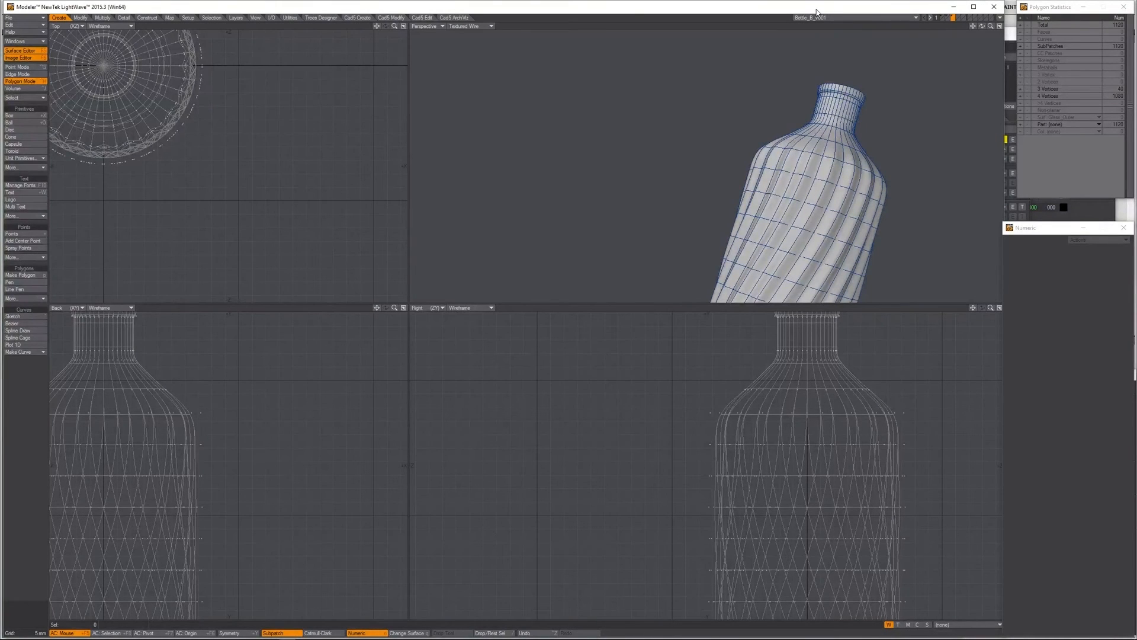
Switch to Layout and preview the bottle with its new label shell using the VPR viewport render.
{"action": "key", "text": "F12"}
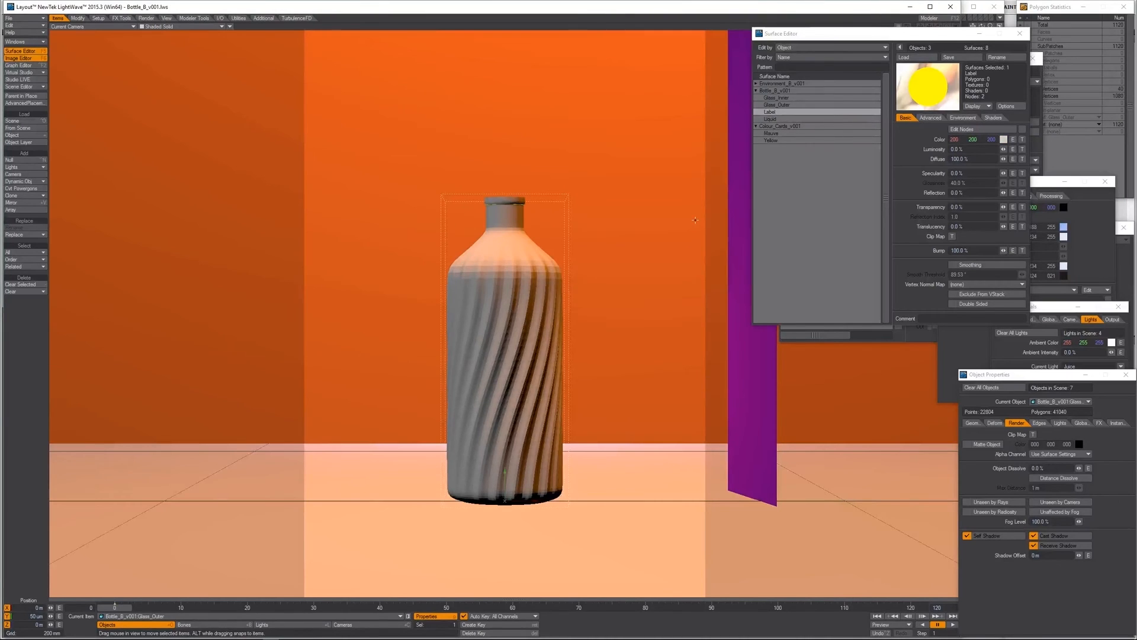
{"action": "key", "text": "ctrl+F9"}
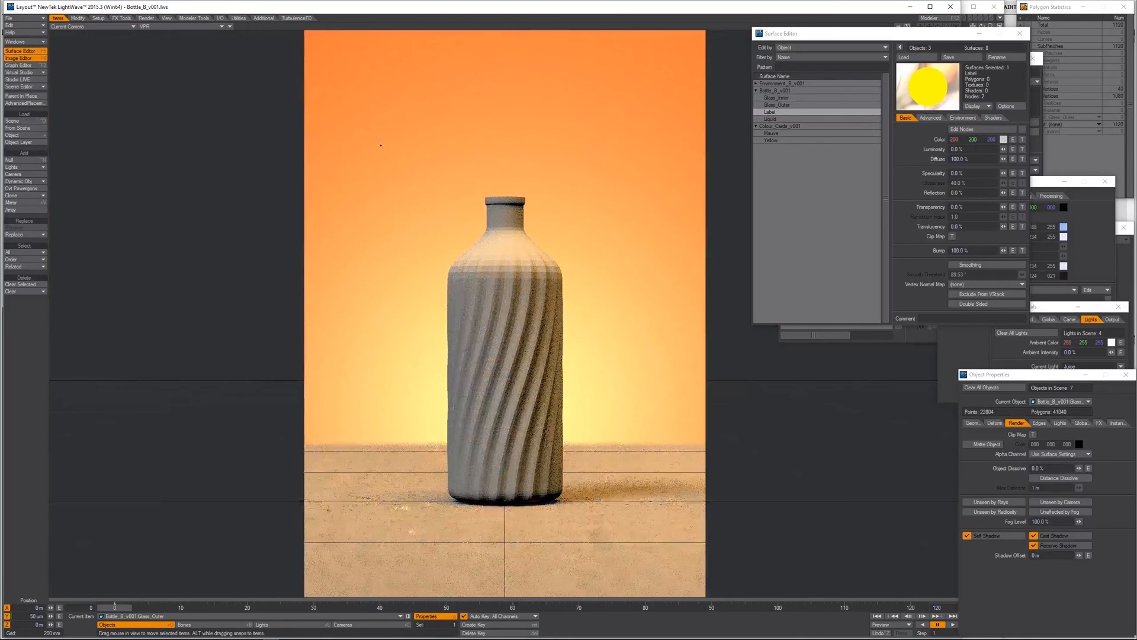
{"action": "key", "text": "ctrl+F9"}
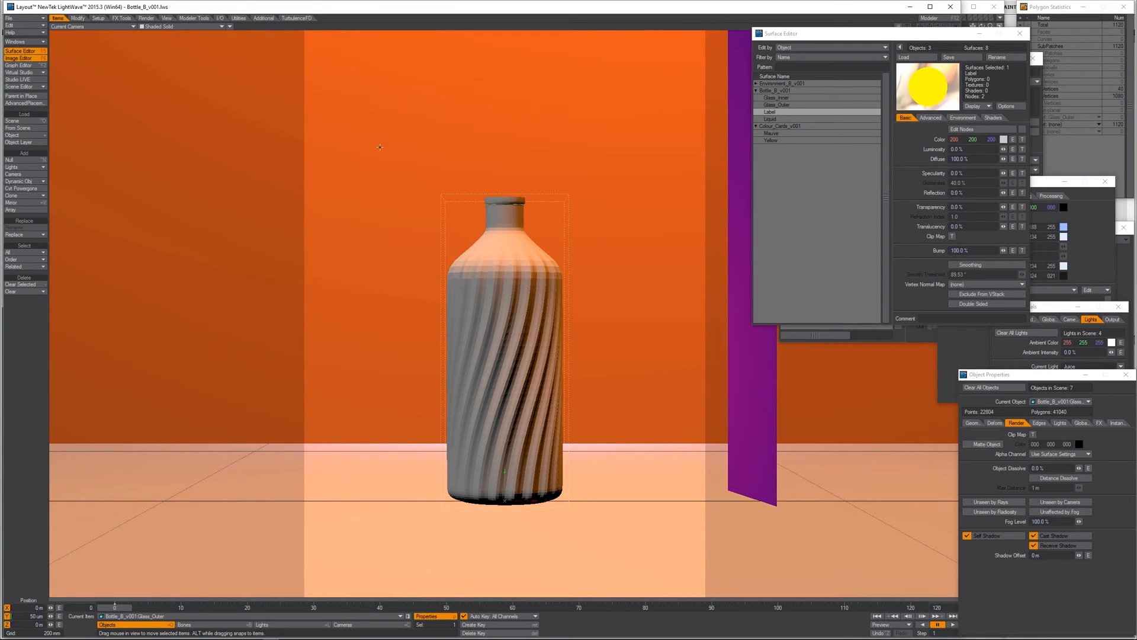
{"action": "key", "text": "ctrl+F9"}
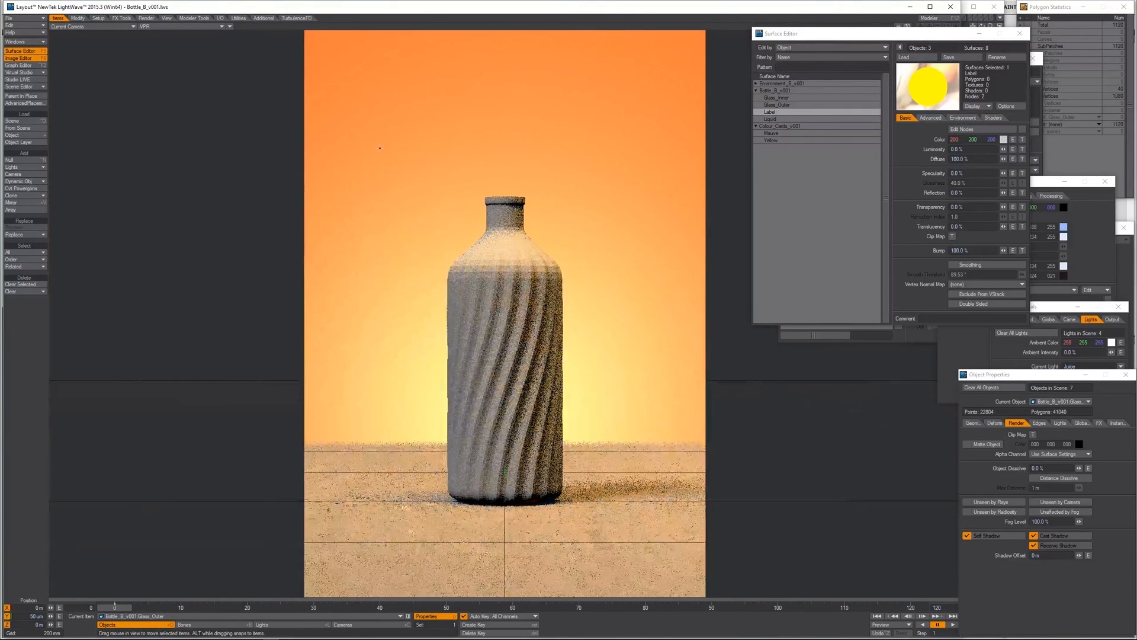
{"action": "key", "text": "ctrl+F9"}
{"action": "key", "text": "alt+Tab"}
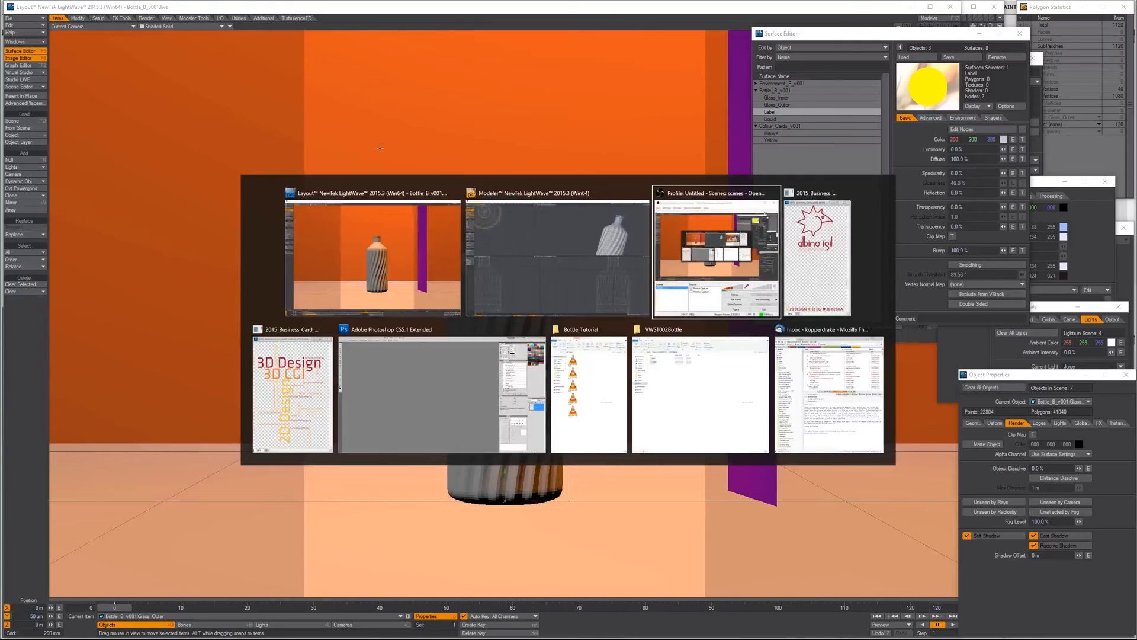
{"action": "key", "text": "alt+Tab"}
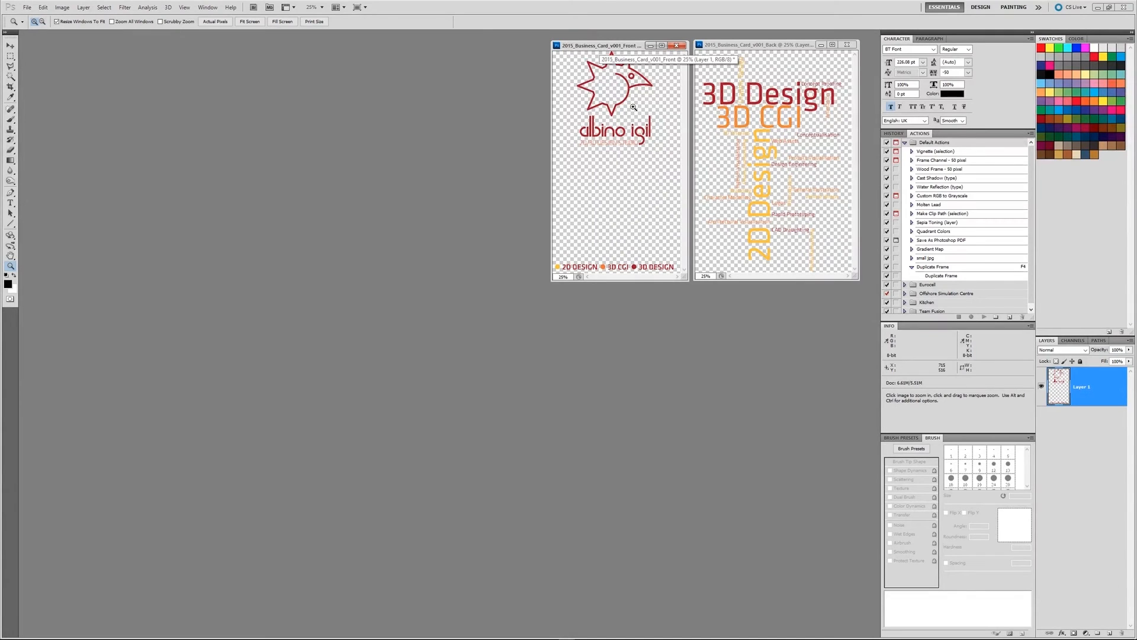
{"action": "left_click", "coordinate": [29, 9]}
{"action": "left_click", "coordinate": [34, 26]}
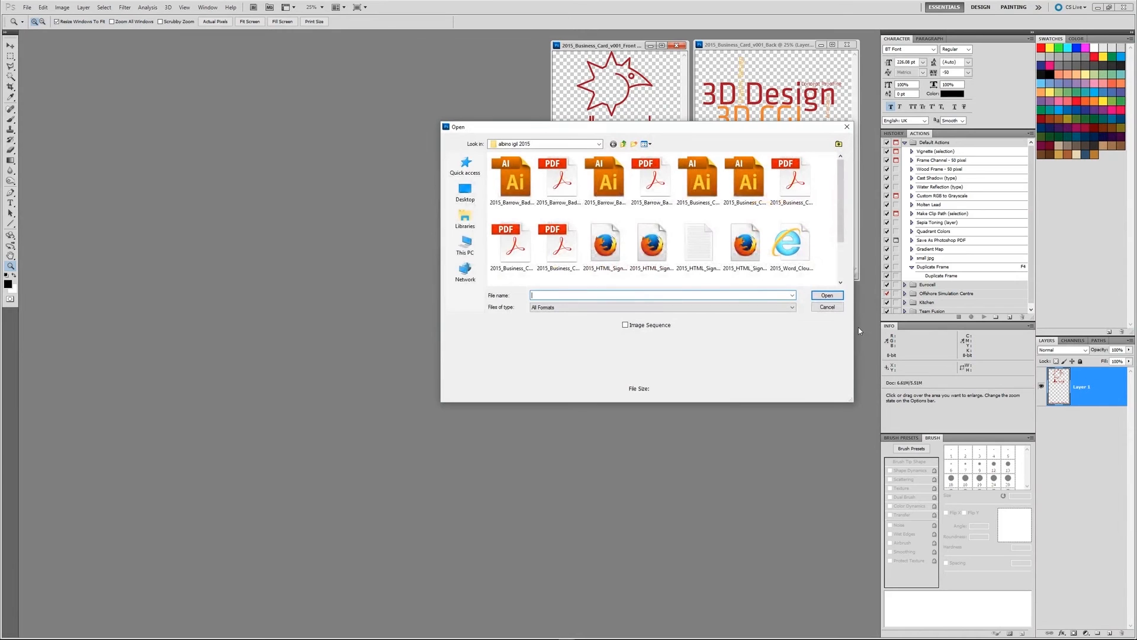
{"action": "left_click", "coordinate": [828, 307]}
Switch to Modeler, fit the whole bottle in a maximised Back wireframe view and capture the screen.
{"action": "key", "text": "alt+Tab"}
{"action": "key", "text": "alt+Tab"}
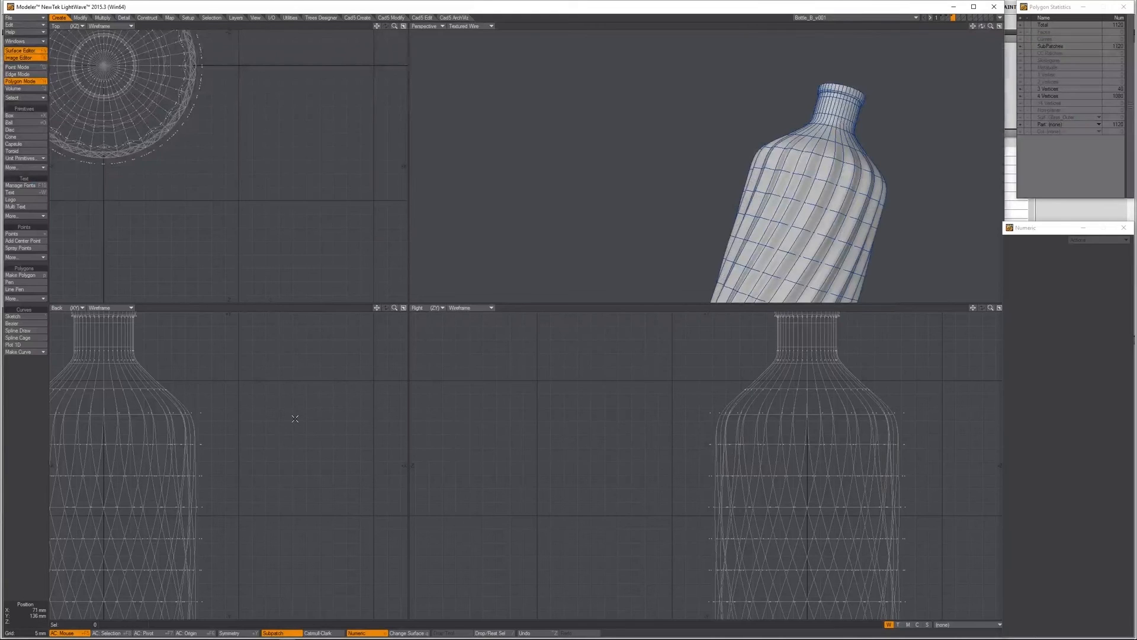
{"action": "key", "text": "KP_0"}
{"action": "key", "text": "a"}
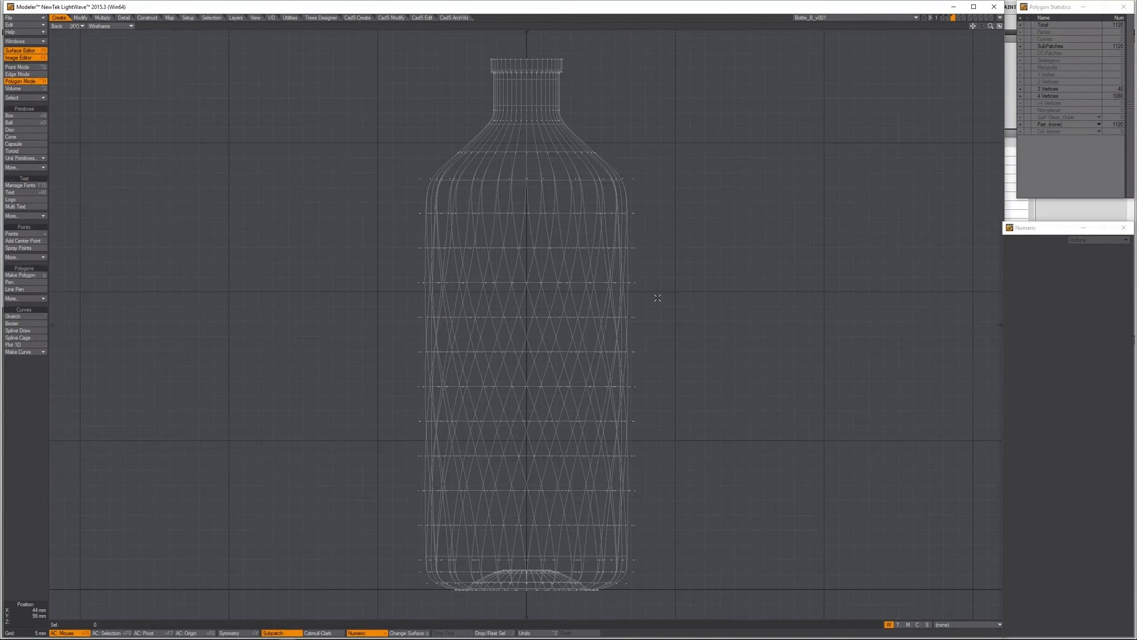
Switch to Photoshop and paste the screen capture into a new document at the default size.
{"action": "key", "text": "alt+Tab"}
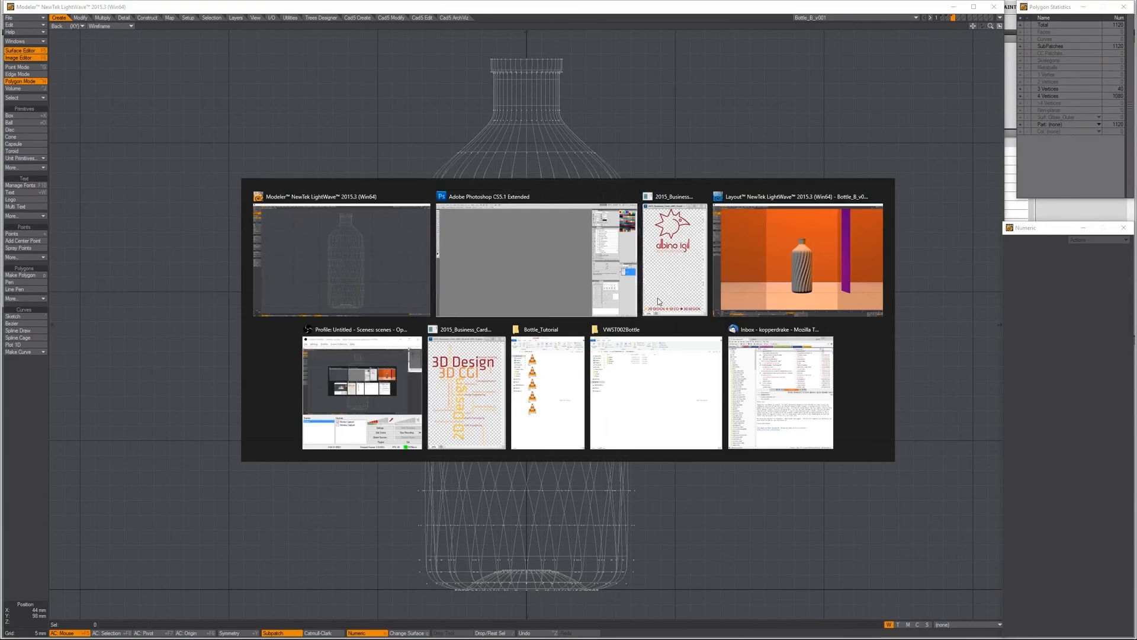
{"action": "key", "text": "ctrl+n"}
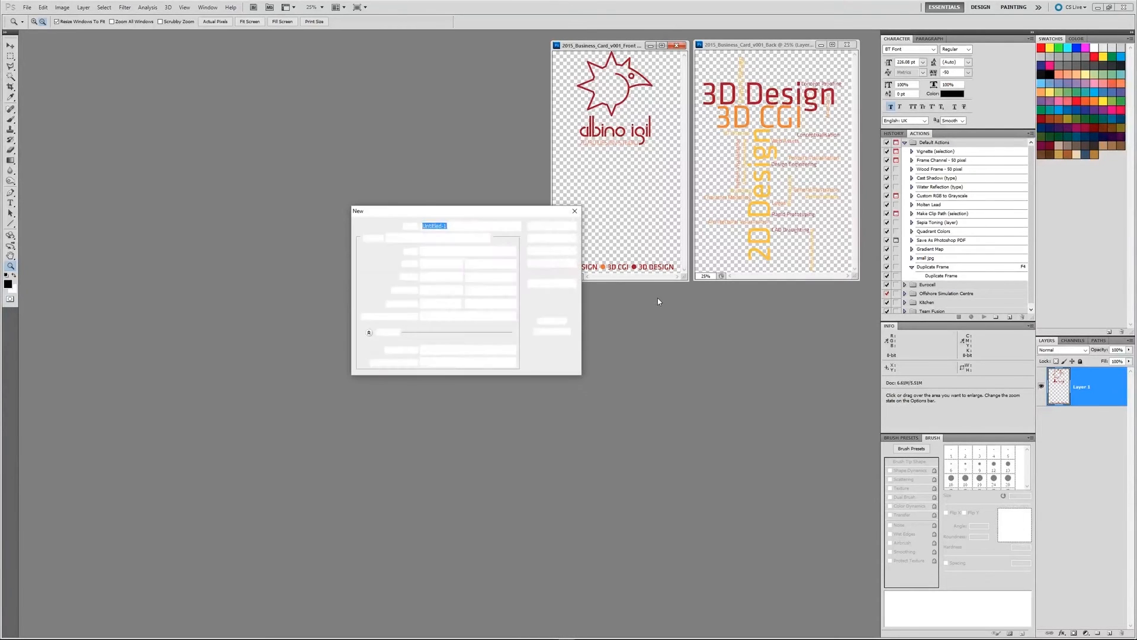
{"action": "key", "text": "Return"}
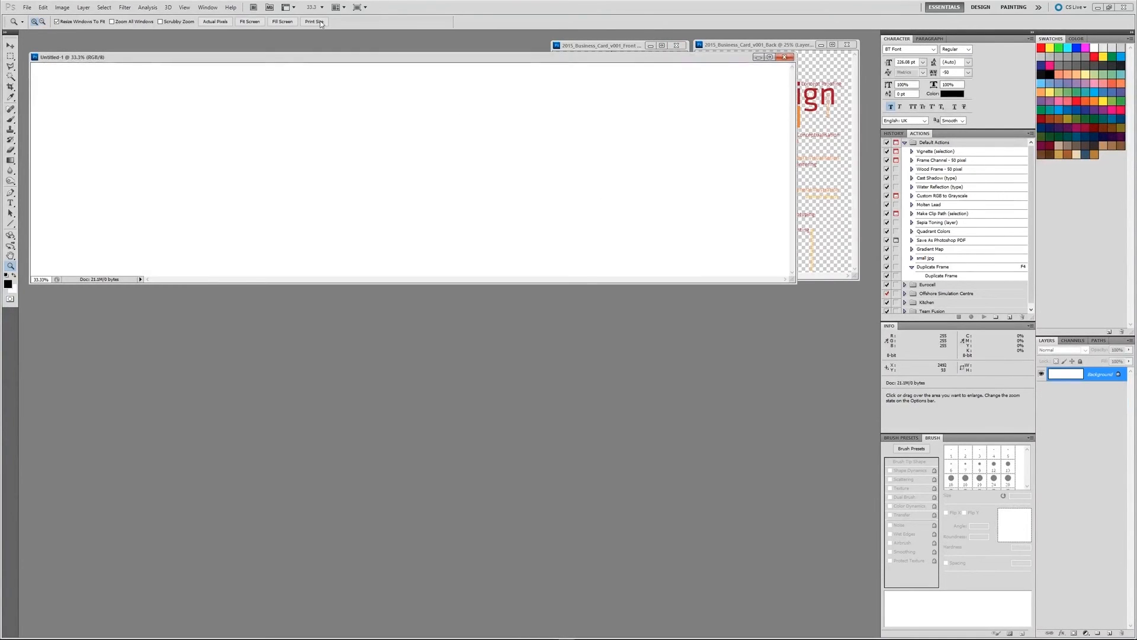
{"action": "key", "text": "ctrl+v"}
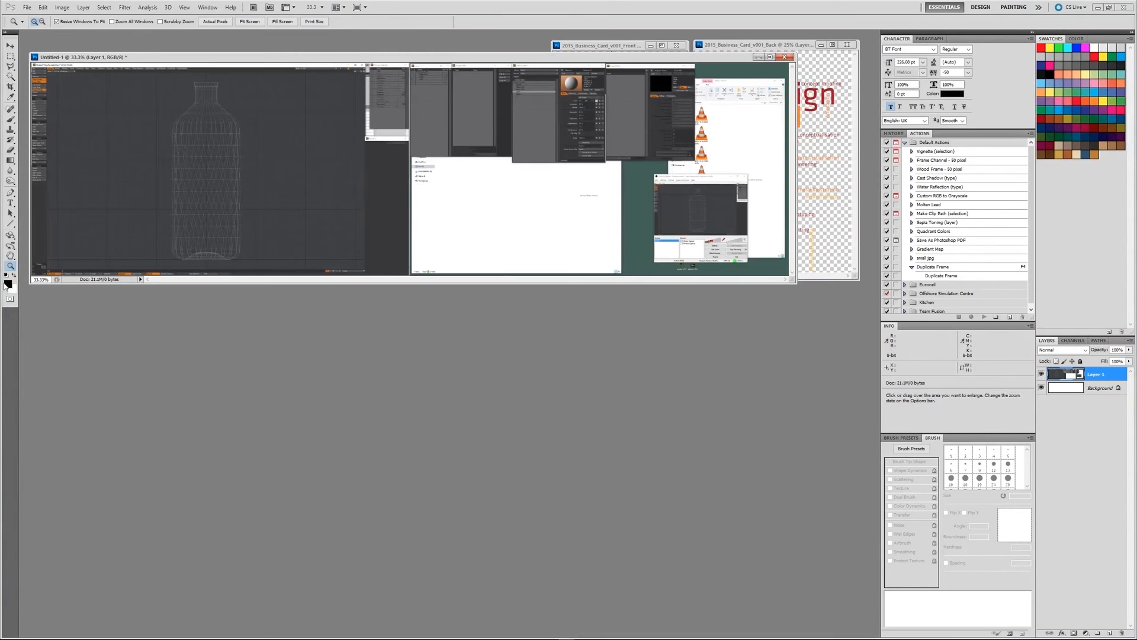
Crop the pasted capture tightly to the bottle's wireframe outline, from the rim to the base.
{"action": "left_click", "coordinate": [239, 193]}
{"action": "left_click", "coordinate": [287, 203]}
{"action": "left_click", "coordinate": [442, 285]}
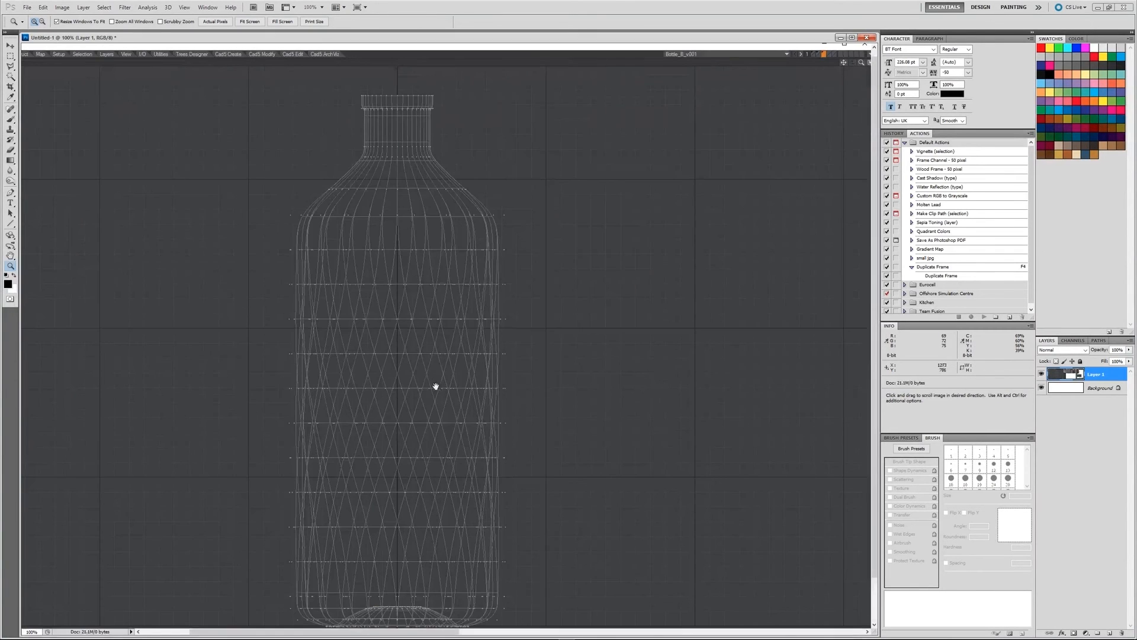
{"action": "left_click", "coordinate": [10, 87]}
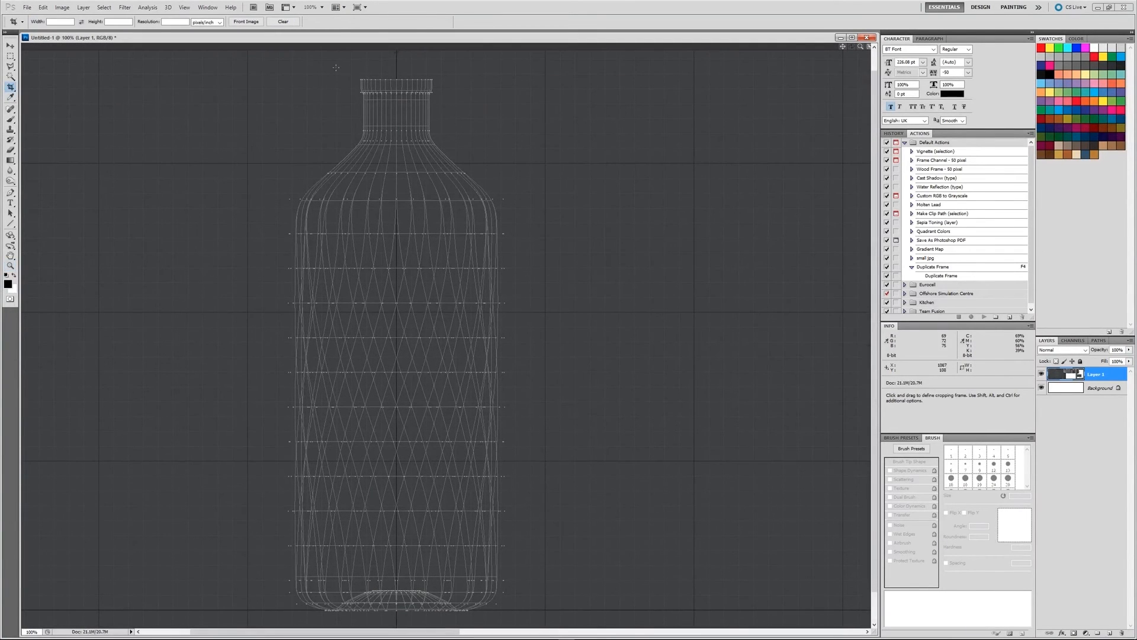
{"action": "left_click_drag", "start_coordinate": [301, 76], "coordinate": [498, 610]}
{"action": "left_click_drag", "start_coordinate": [301, 348], "coordinate": [295, 346]}
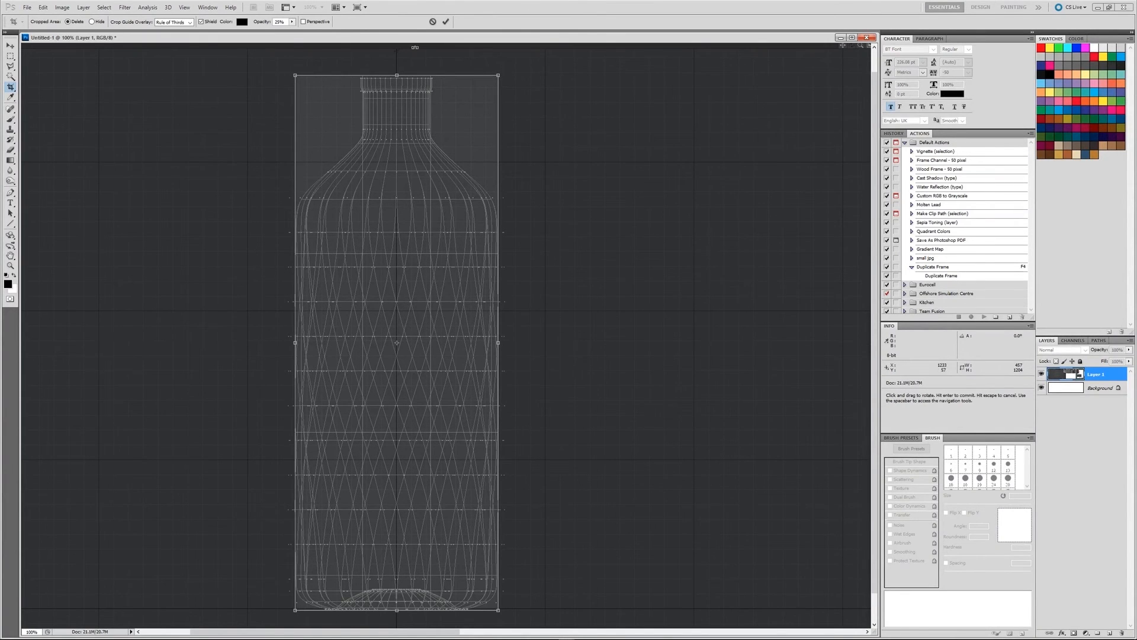
{"action": "left_click_drag", "start_coordinate": [396, 76], "coordinate": [397, 75]}
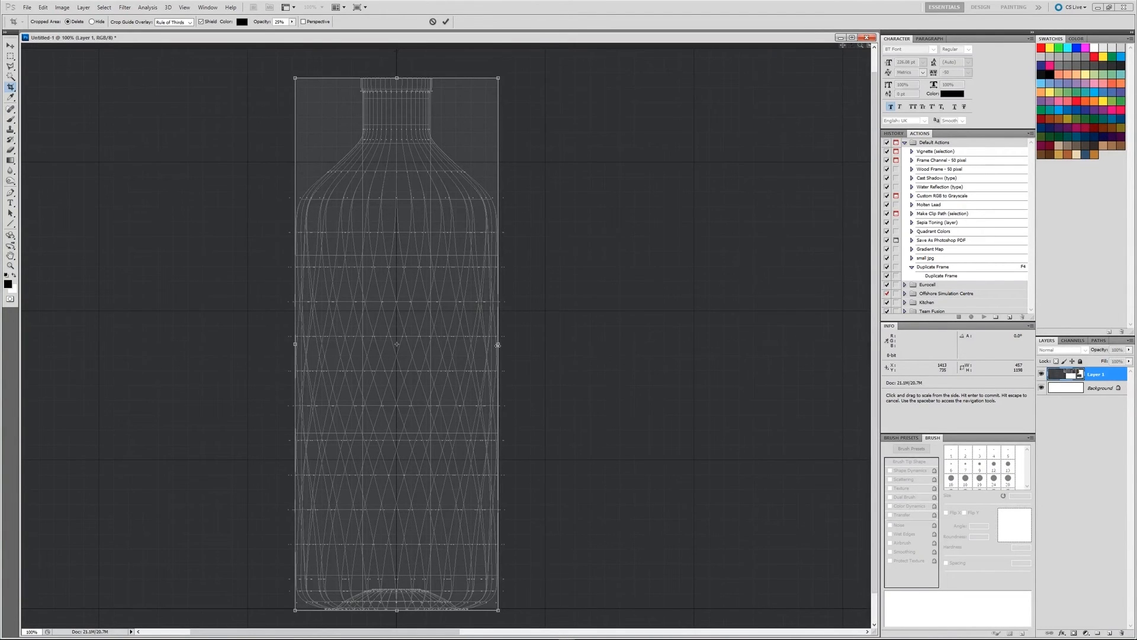
{"action": "key", "text": "Return"}
Copy the albino igil logo artwork from the business card front into the cropped bottle document.
{"action": "left_click", "coordinate": [10, 266]}
{"action": "left_click_drag", "start_coordinate": [233, 267], "coordinate": [510, 273]}
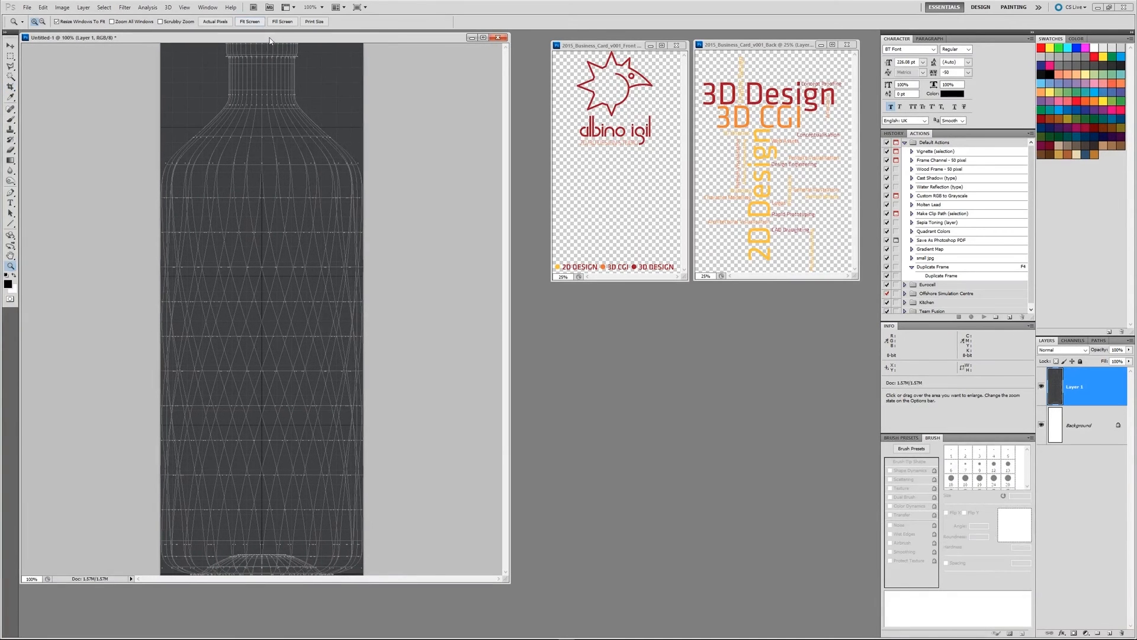
{"action": "left_click_drag", "start_coordinate": [269, 40], "coordinate": [294, 58]}
{"action": "left_click", "coordinate": [11, 47]}
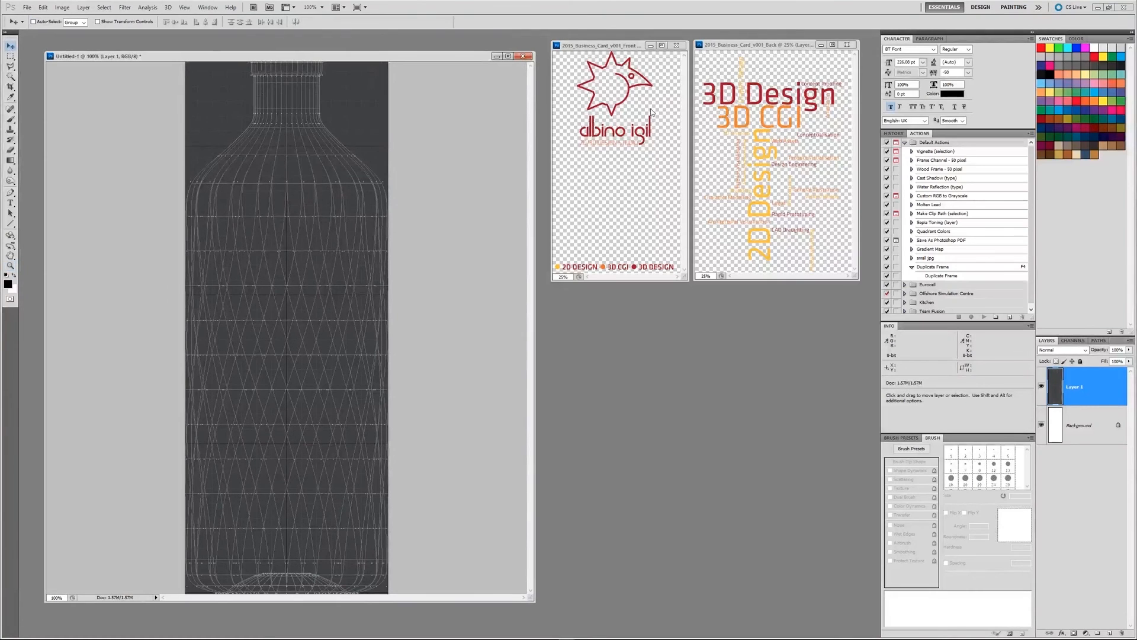
{"action": "left_click", "coordinate": [606, 116]}
{"action": "left_click_drag", "start_coordinate": [605, 116], "coordinate": [333, 339]}
{"action": "left_click_drag", "start_coordinate": [273, 274], "coordinate": [312, 313]}
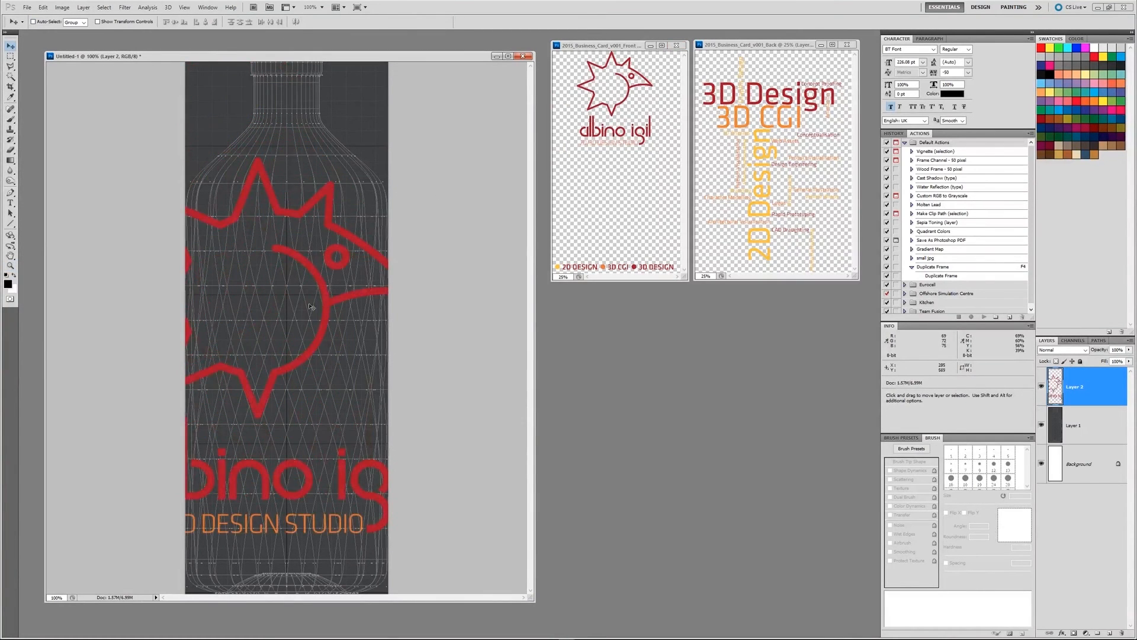
Scale the logo artwork proportionally to about 38% and place the logo on the upper half of the bottle body.
{"action": "key", "text": "ctrl+t"}
{"action": "left_click_drag", "start_coordinate": [509, 156], "coordinate": [359, 429], "text": "alt+shift"}
{"action": "left_click_drag", "start_coordinate": [280, 532], "coordinate": [297, 288]}
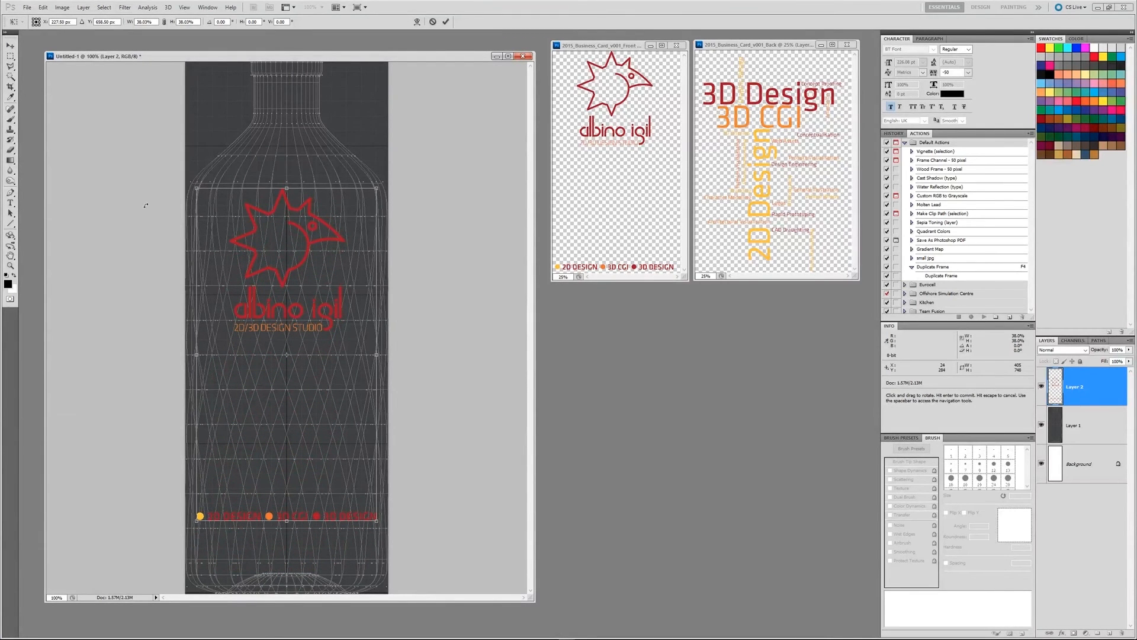
{"action": "key", "text": "Return"}
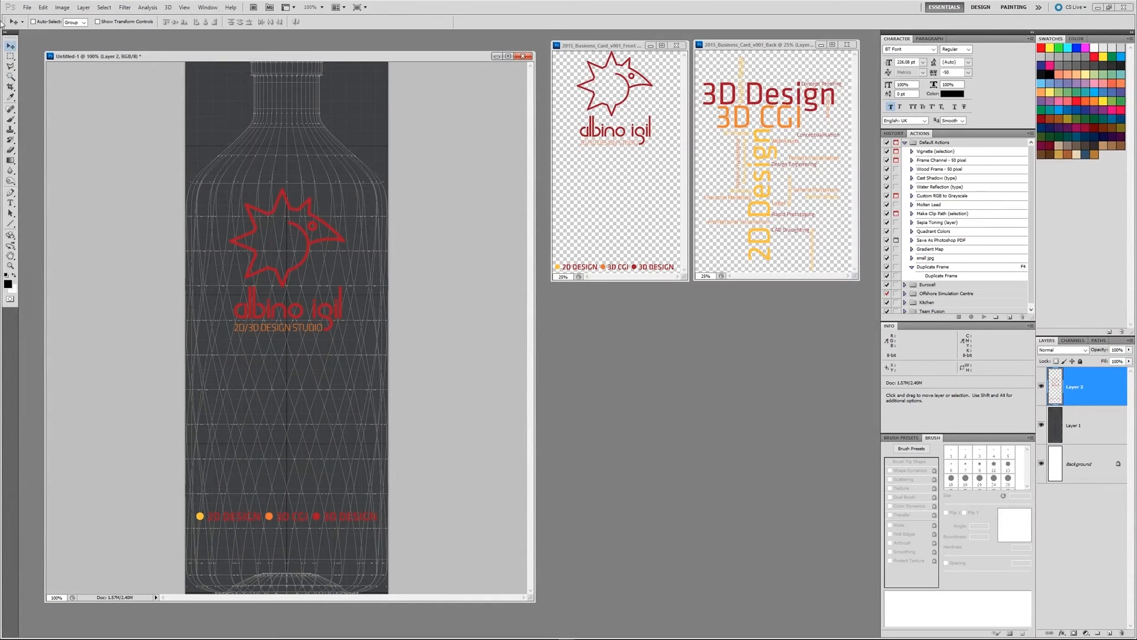
Select the 2D DESIGN, 3D CGI, 3D DESIGN strapline, shrink it proportionally and place it just above the bottle's base.
{"action": "left_click", "coordinate": [10, 57]}
{"action": "left_click_drag", "start_coordinate": [185, 485], "coordinate": [403, 597]}
{"action": "key", "text": "ctrl+t"}
{"action": "left_click_drag", "start_coordinate": [389, 485], "coordinate": [301, 561], "text": "alt+shift"}
{"action": "key", "text": "Return"}
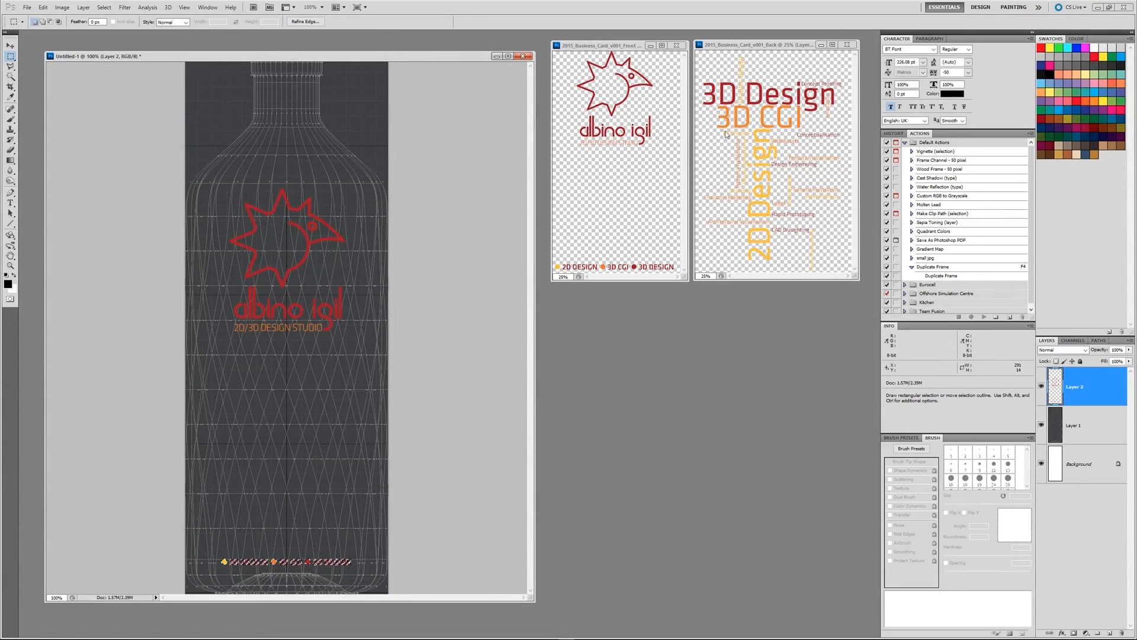
Copy the word artwork from the business card back into the bottle document.
{"action": "left_click", "coordinate": [699, 53]}
{"action": "left_click", "coordinate": [120, 68]}
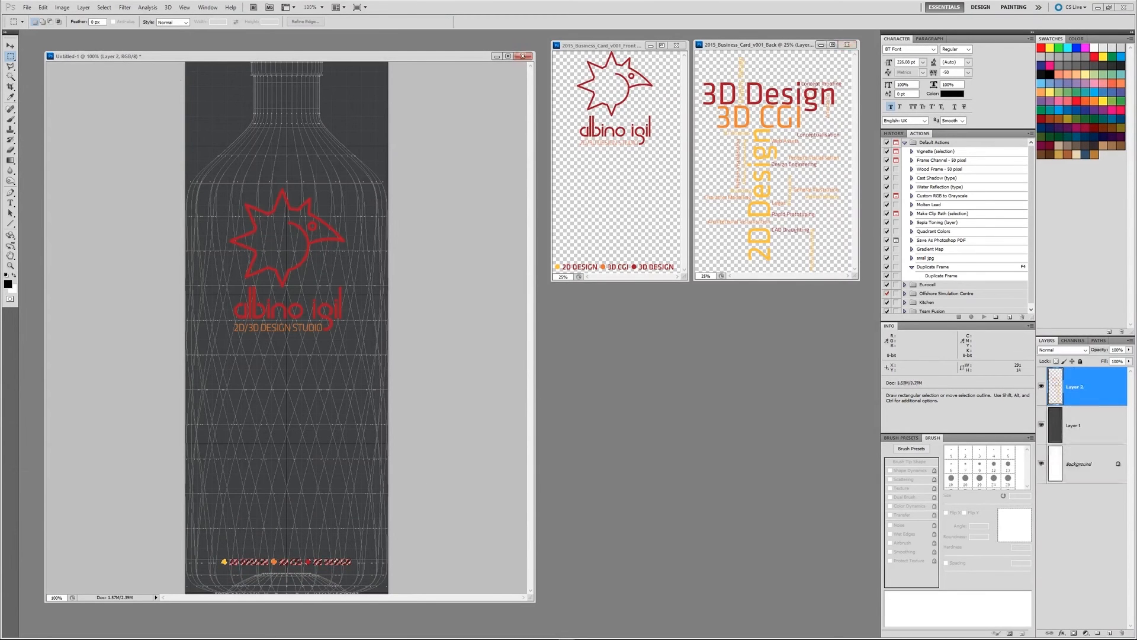
{"action": "left_click", "coordinate": [740, 135]}
{"action": "left_click", "coordinate": [10, 47]}
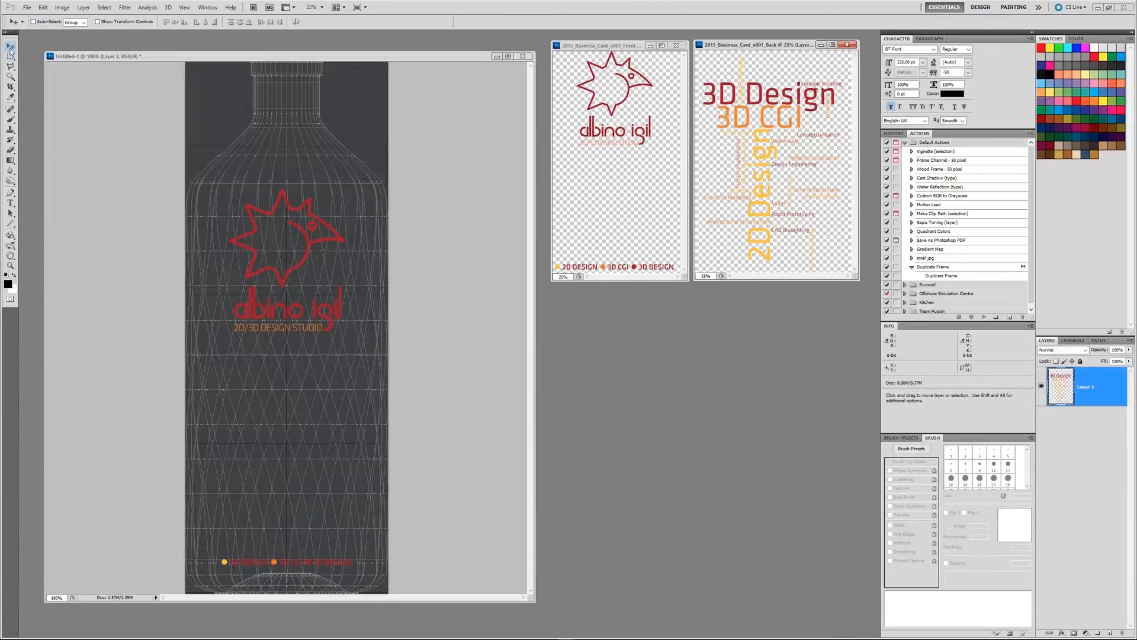
{"action": "left_click_drag", "start_coordinate": [716, 167], "coordinate": [295, 350]}
{"action": "key", "text": "ctrl+t"}
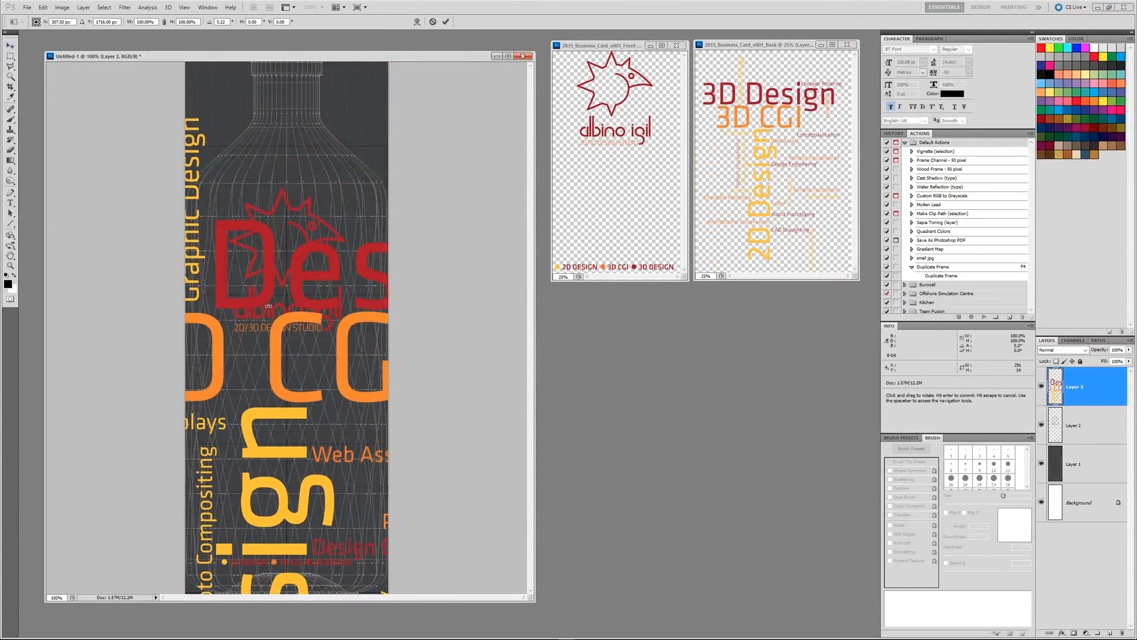
{"action": "key", "text": "Return"}
{"action": "left_click_drag", "start_coordinate": [166, 208], "coordinate": [284, 309]}
{"action": "key", "text": "ctrl+t"}
{"action": "left_click_drag", "start_coordinate": [407, 390], "coordinate": [422, 391]}
{"action": "left_click", "coordinate": [9, 45]}
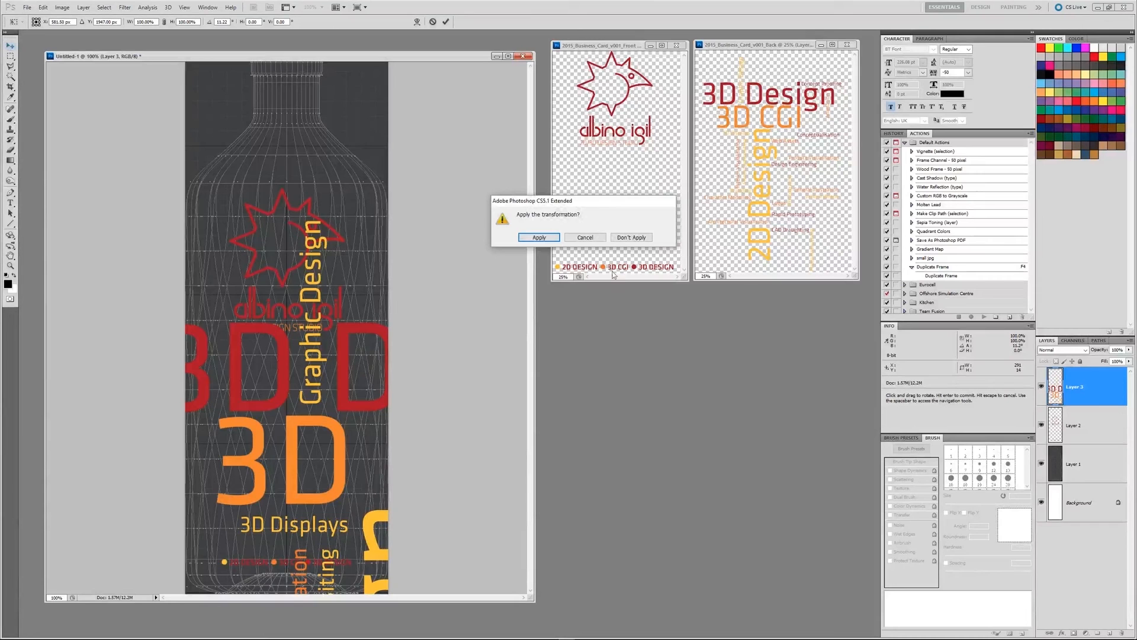
{"action": "left_click", "coordinate": [619, 238]}
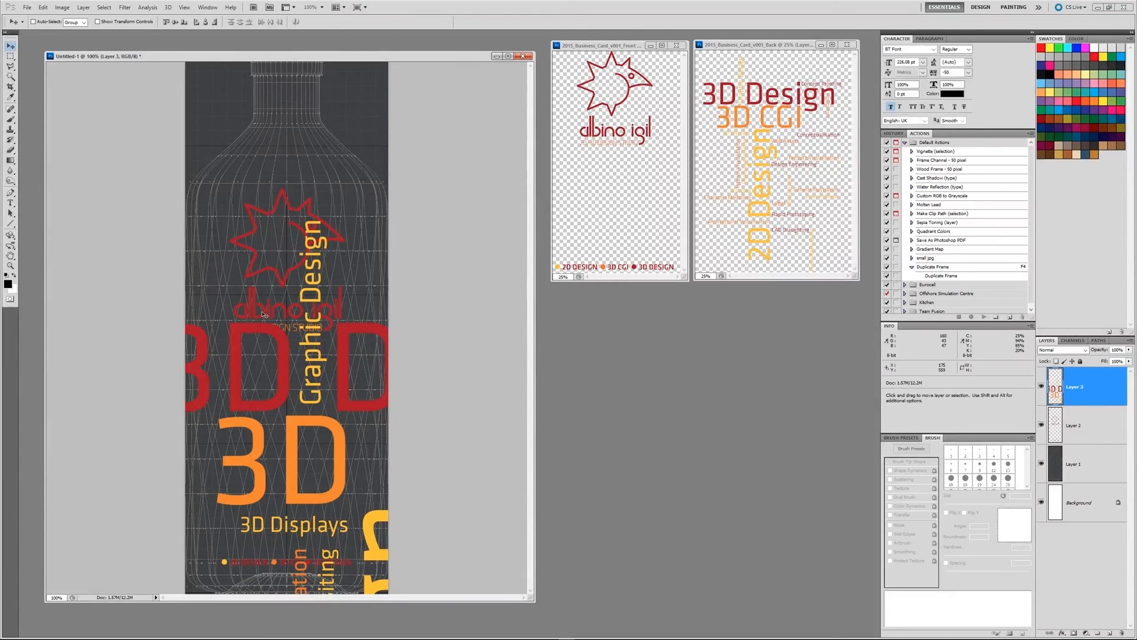
Move the oversized word artwork down the bottle so its upper edge starts below the logo name.
{"action": "mouse_move", "coordinate": [263, 320]}
{"action": "left_mouse_down"}
{"action": "mouse_move", "coordinate": [269, 343]}
{"action": "mouse_move", "coordinate": [253, 337]}
{"action": "left_mouse_up"}
{"action": "key", "text": "ctrl+t"}
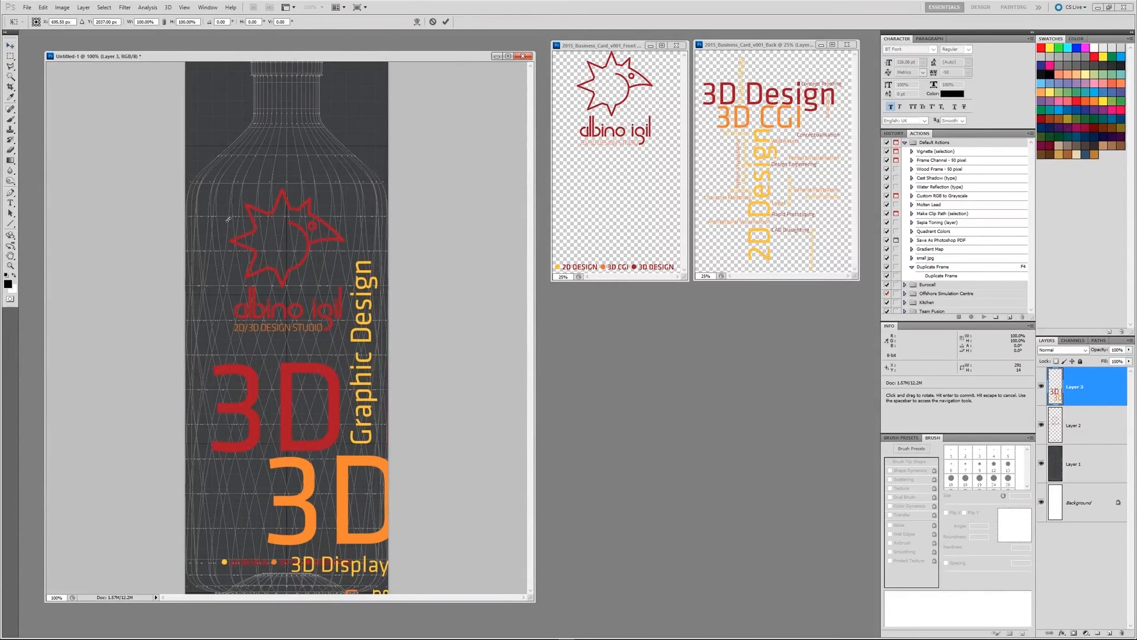
{"action": "key", "text": "Return"}
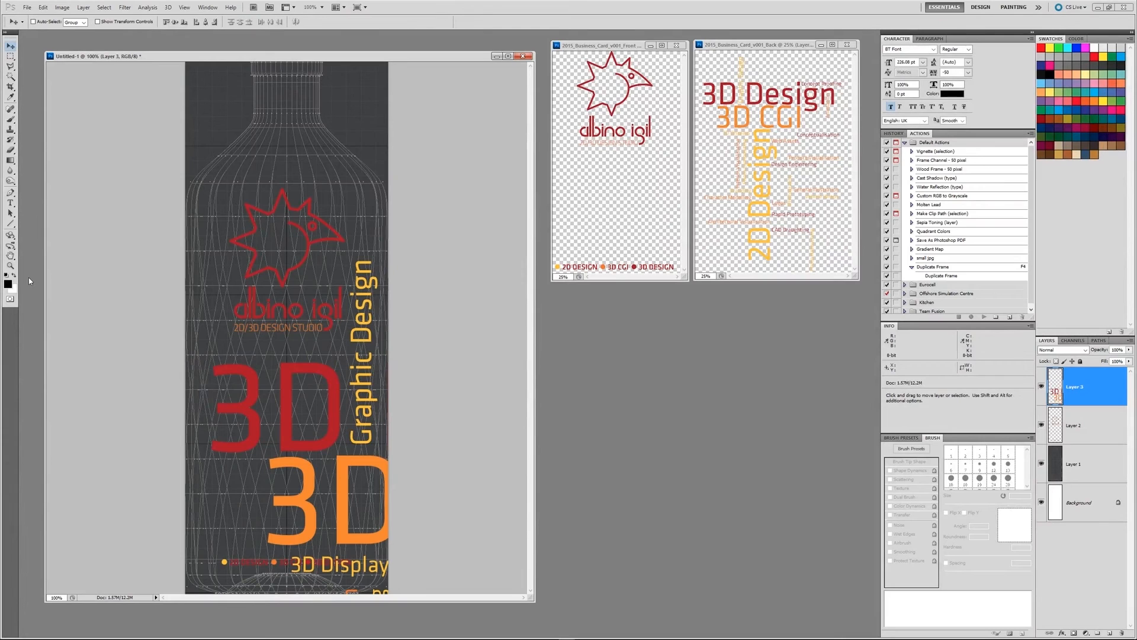
{"action": "left_click", "coordinate": [10, 265]}
{"action": "left_click", "coordinate": [229, 278], "text": "alt"}
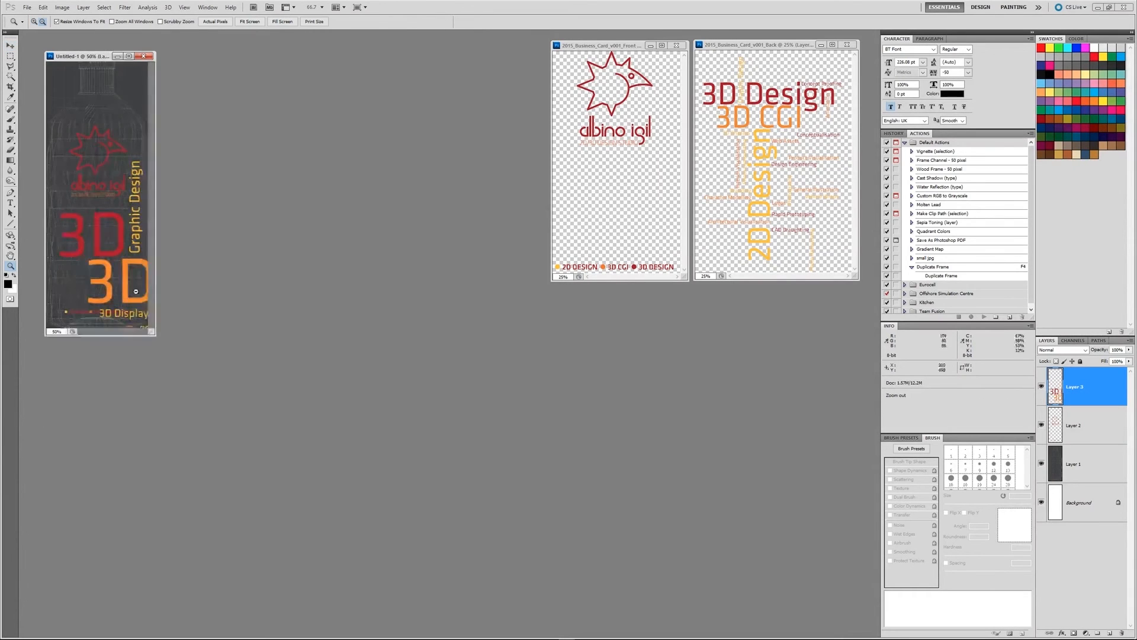
{"action": "left_click_drag", "start_coordinate": [155, 333], "coordinate": [542, 594]}
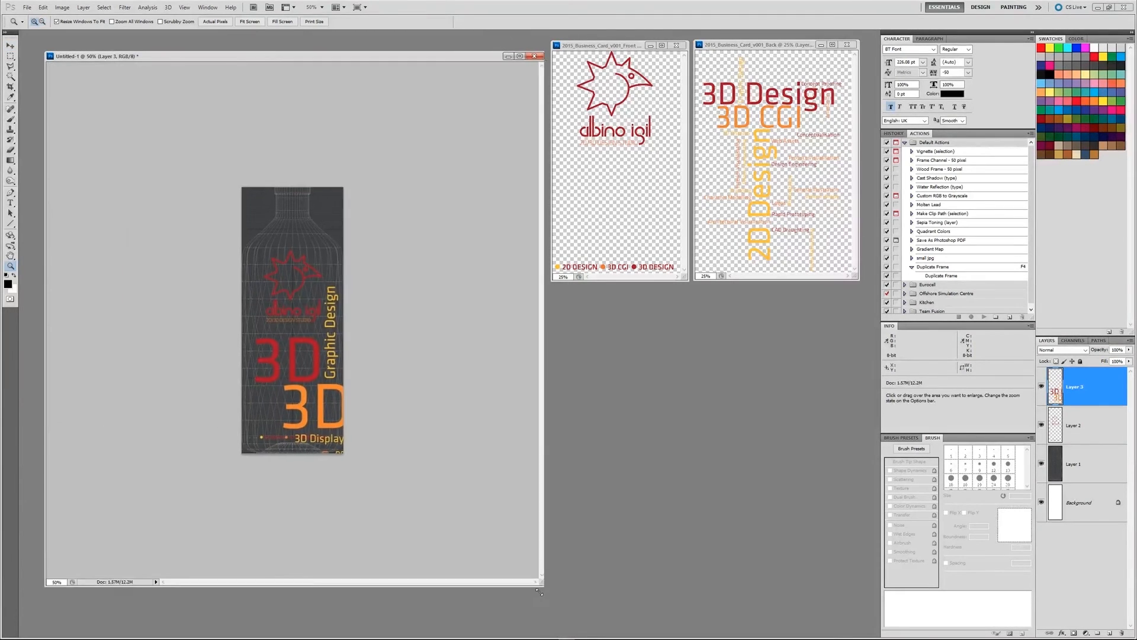
{"action": "left_click", "coordinate": [9, 46]}
{"action": "key", "text": "ctrl+t"}
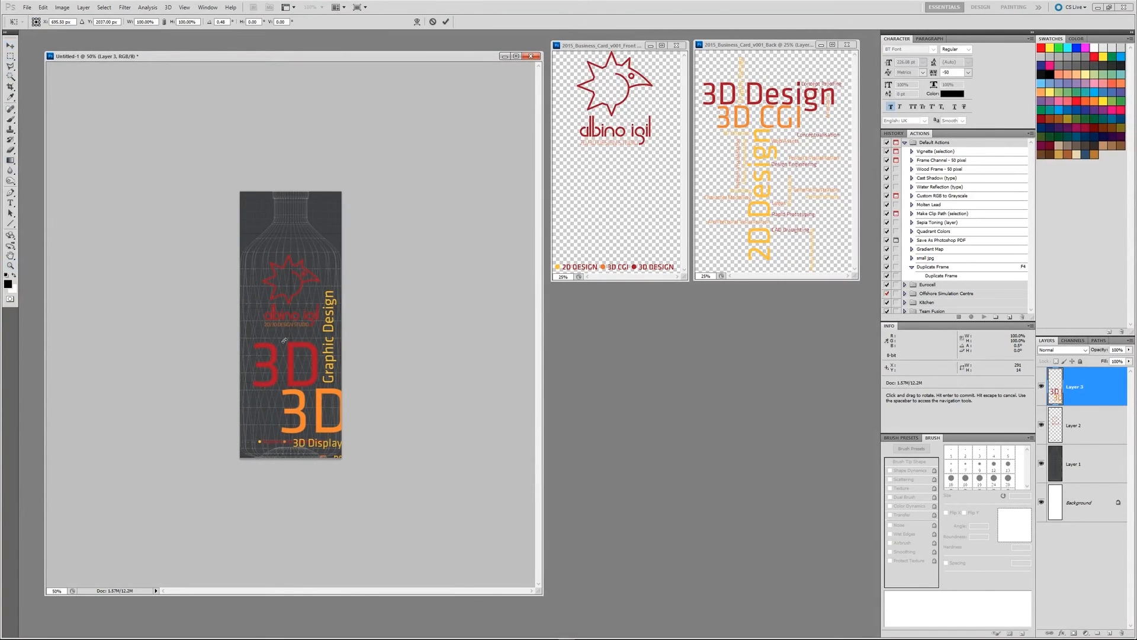
{"action": "key", "text": "Return"}
{"action": "left_click_drag", "start_coordinate": [280, 352], "coordinate": [286, 375]}
{"action": "key", "text": "ctrl+t"}
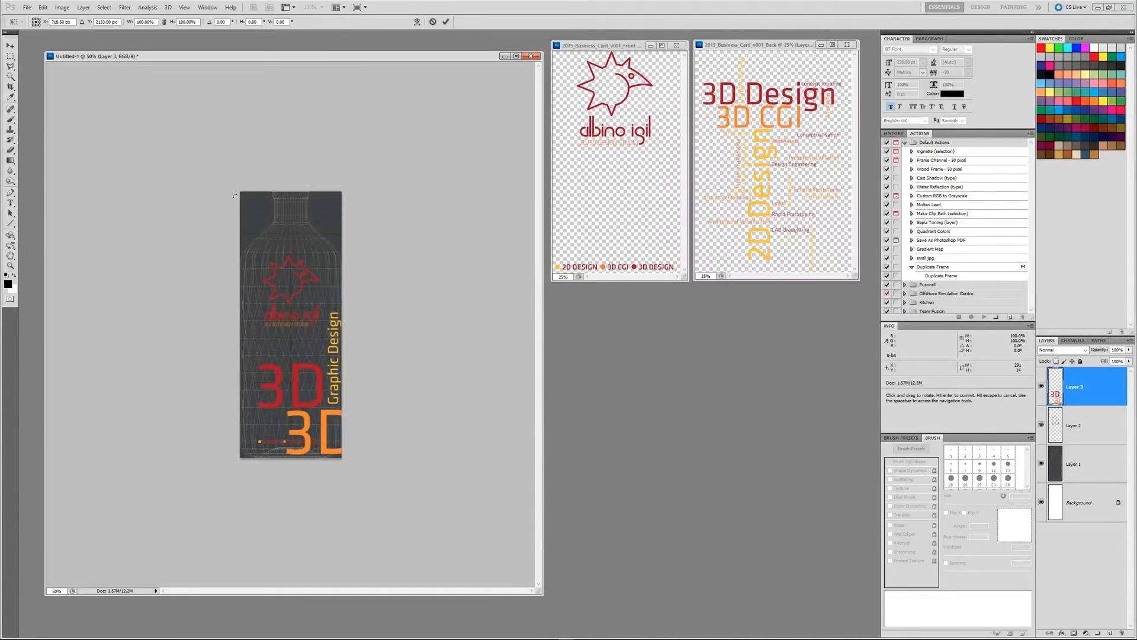
{"action": "left_click", "coordinate": [13, 267]}
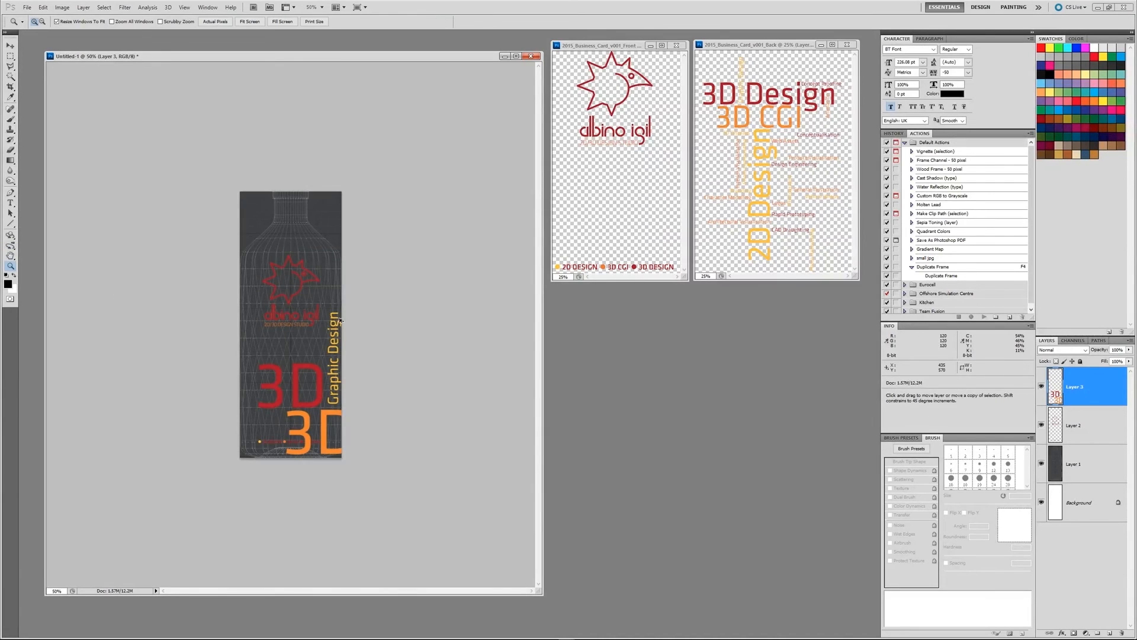
{"action": "left_click", "coordinate": [305, 330], "text": "alt"}
{"action": "left_click", "coordinate": [111, 207], "text": "alt"}
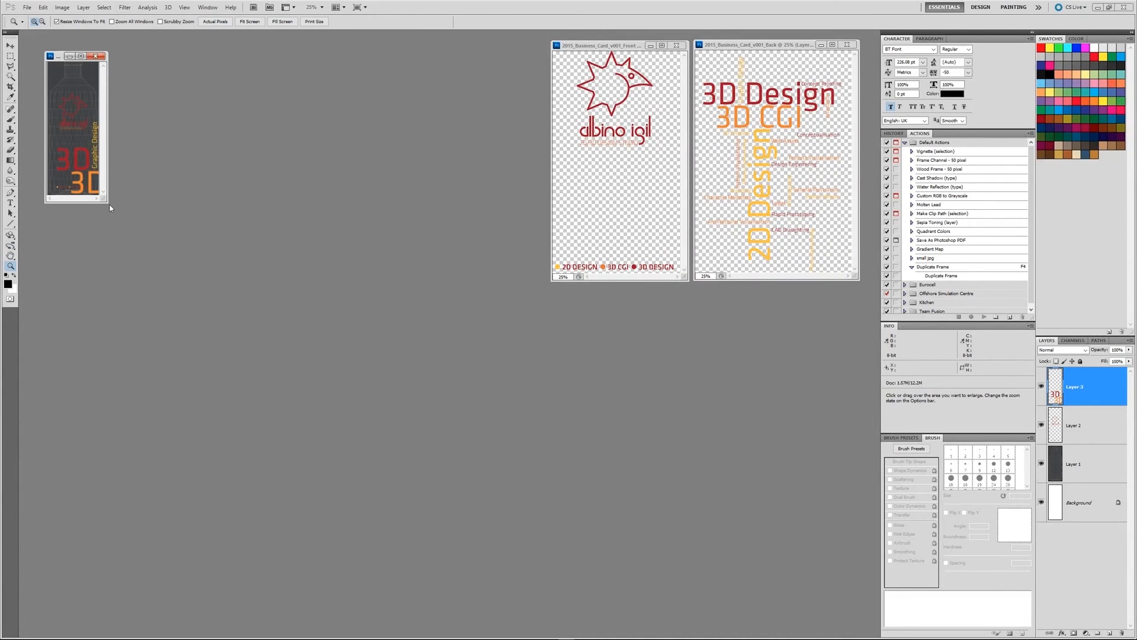
{"action": "left_click_drag", "start_coordinate": [110, 207], "coordinate": [501, 524]}
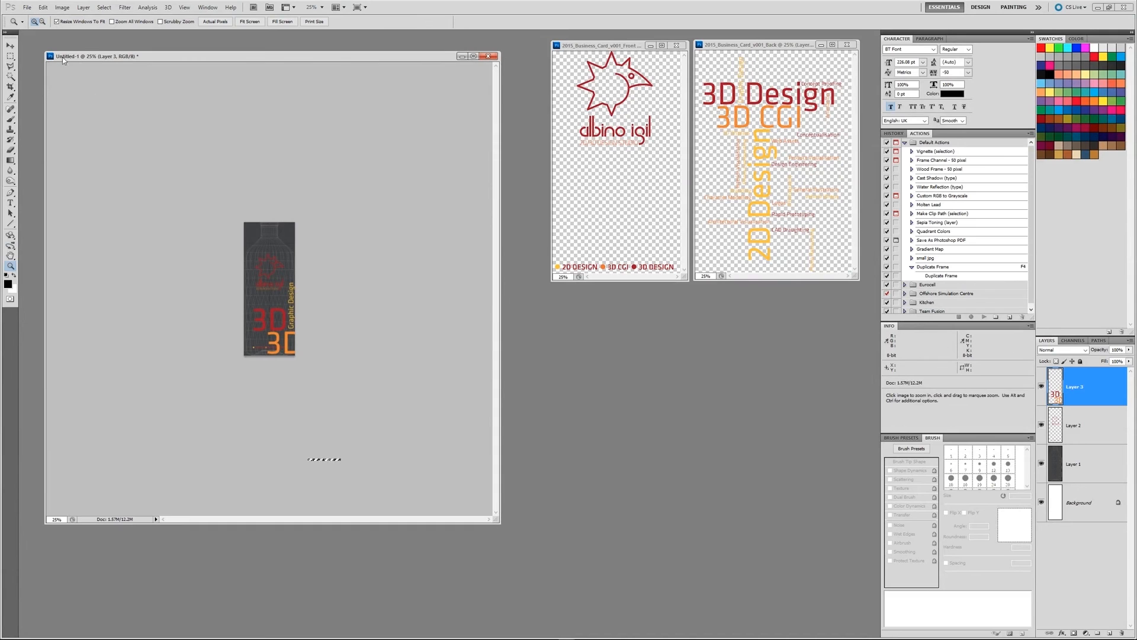
{"action": "left_click", "coordinate": [10, 56]}
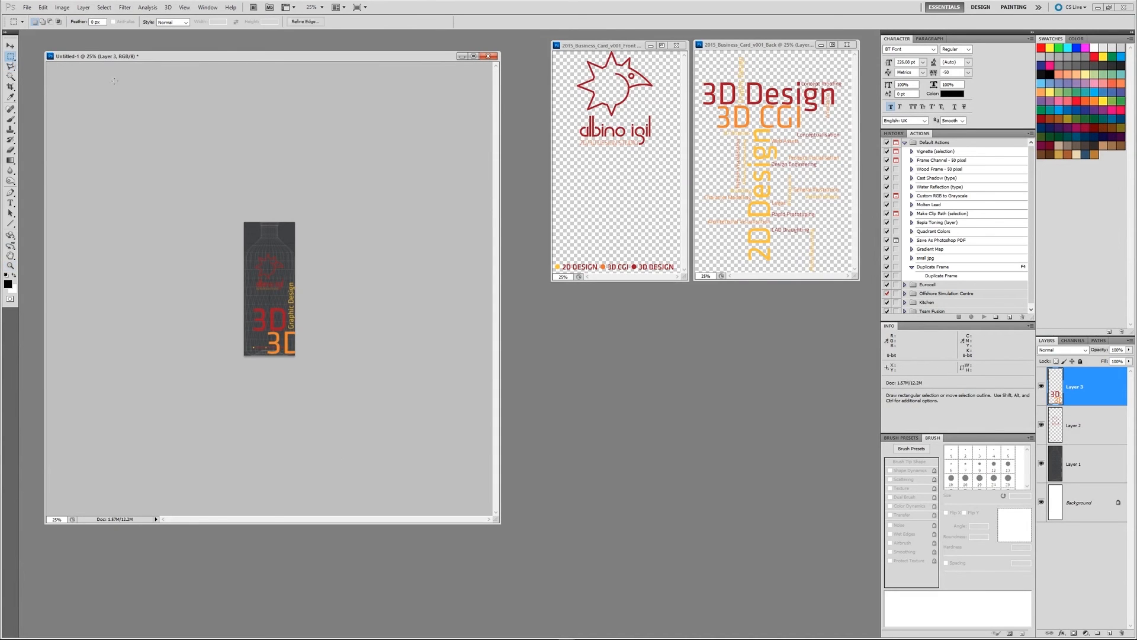
{"action": "left_click", "coordinate": [10, 46]}
{"action": "mouse_move", "coordinate": [326, 381]}
{"action": "left_mouse_down"}
{"action": "mouse_move", "coordinate": [272, 291]}
{"action": "mouse_move", "coordinate": [326, 387]}
{"action": "left_mouse_up"}
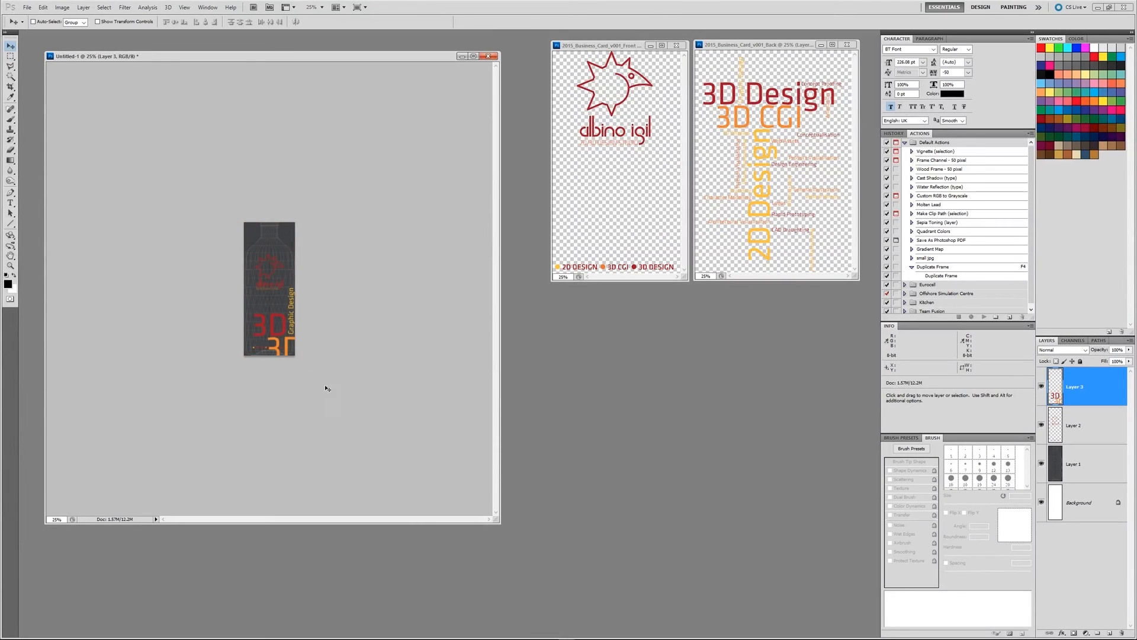
{"action": "key", "text": "ctrl+t"}
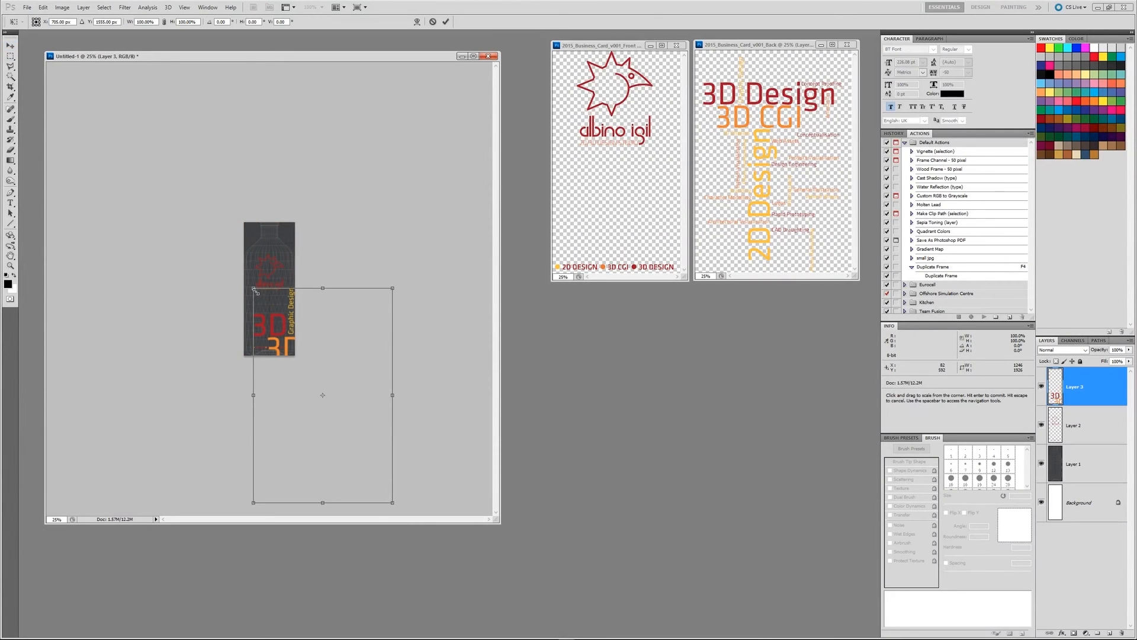
{"action": "left_click_drag", "start_coordinate": [254, 289], "coordinate": [278, 309], "text": "shift"}
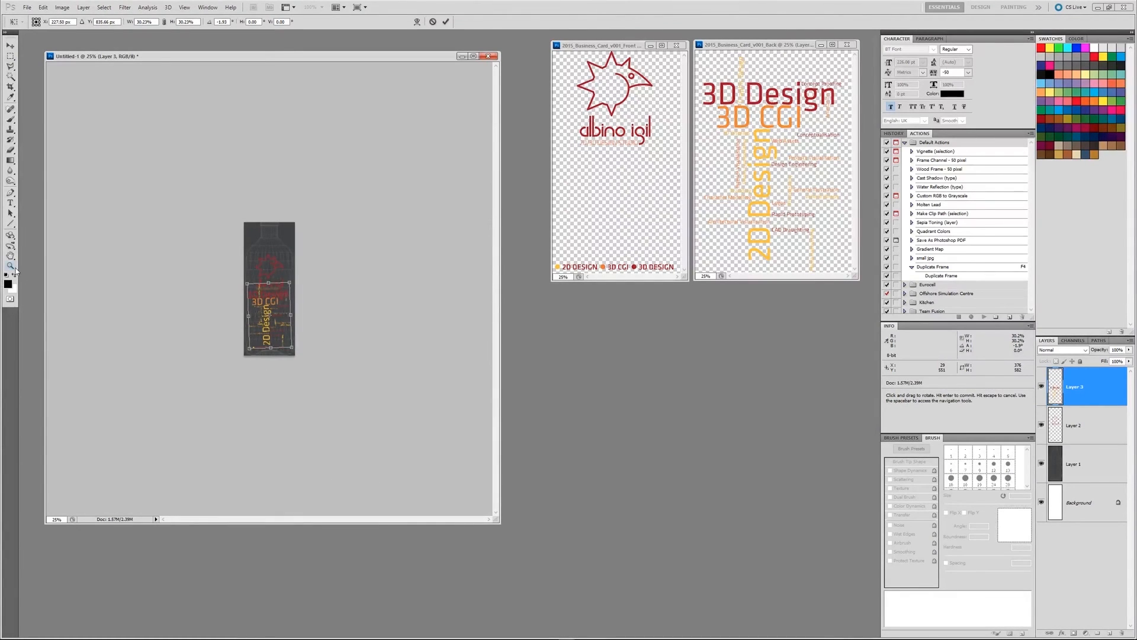
{"action": "left_click_drag", "start_coordinate": [290, 282], "coordinate": [292, 280]}
{"action": "key", "text": "Return"}
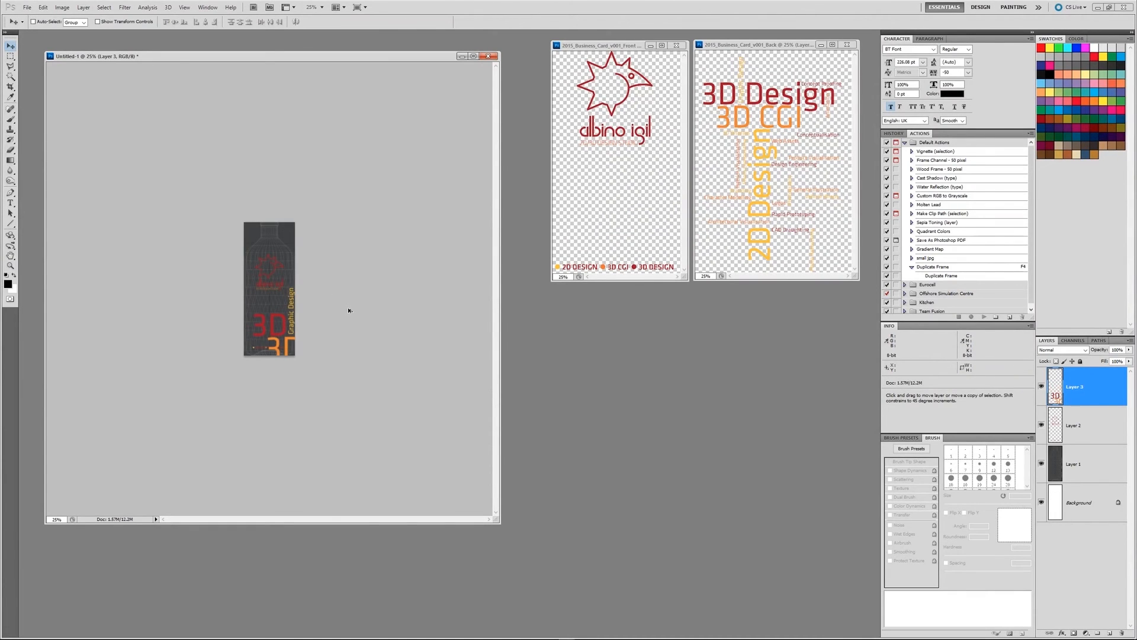
Scale the word artwork proportionally to about 29% so it fits the bottle's width below the logo.
{"action": "key", "text": "ctrl+t"}
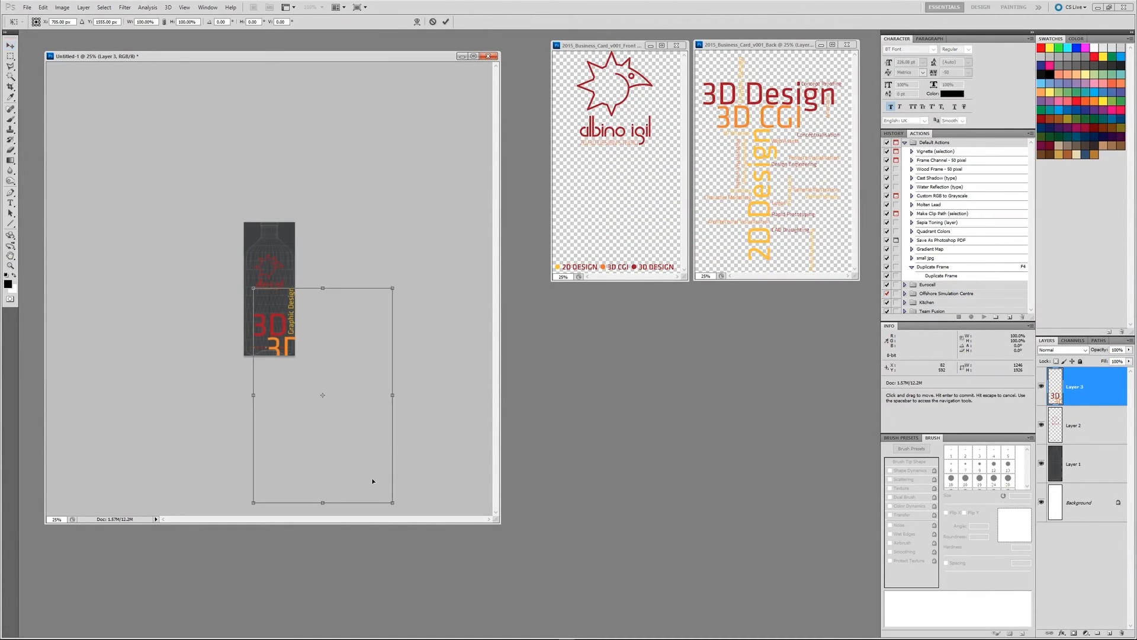
{"action": "left_click_drag", "start_coordinate": [391, 502], "coordinate": [293, 350], "text": "shift"}
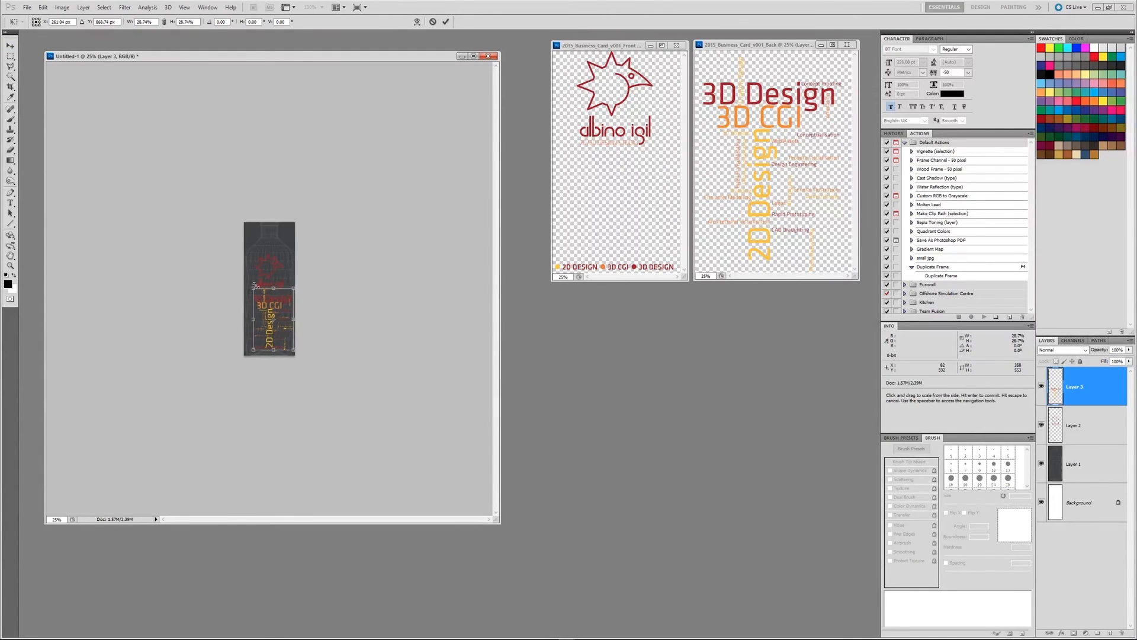
{"action": "key", "text": "Return"}
Examine up close how the scaled word artwork sits against the logo and the bottle wireframe.
{"action": "left_click", "coordinate": [10, 265]}
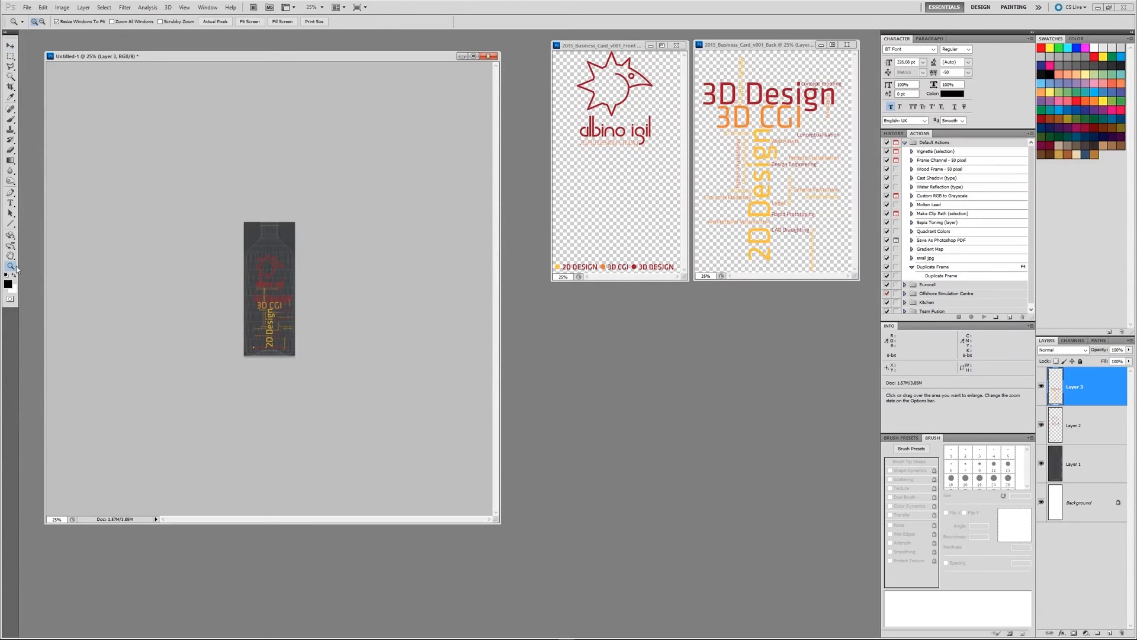
{"action": "left_click", "coordinate": [319, 339]}
{"action": "left_click", "coordinate": [103, 187]}
{"action": "left_click", "coordinate": [103, 188]}
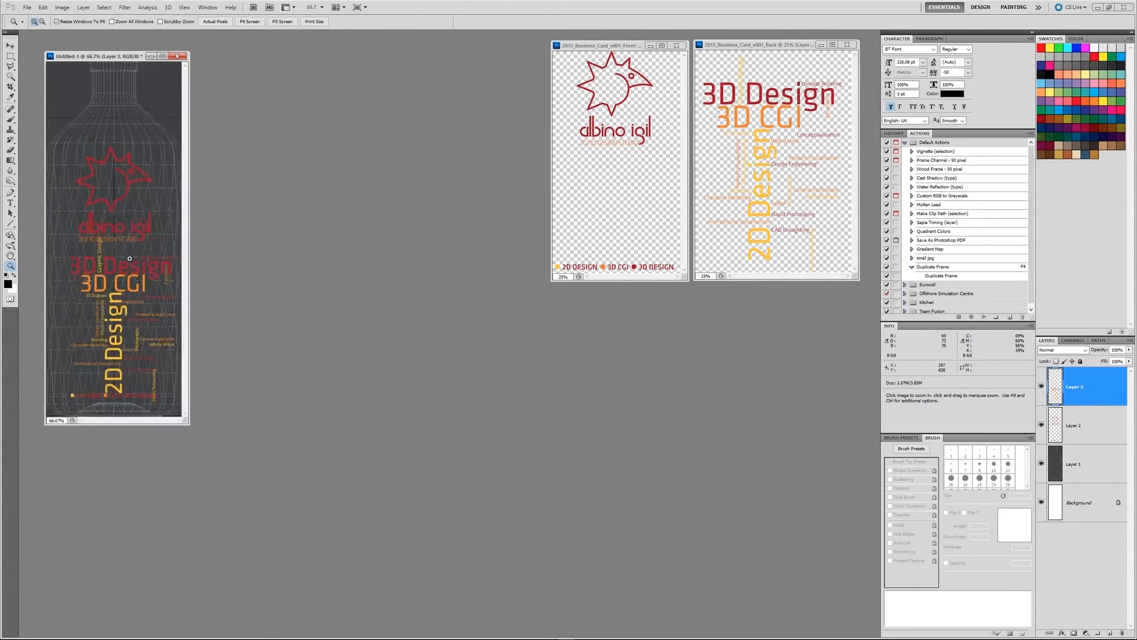
{"action": "left_click", "coordinate": [103, 188]}
{"action": "left_click", "coordinate": [103, 196]}
{"action": "key", "text": "space"}
{"action": "left_click_drag", "start_coordinate": [232, 445], "coordinate": [269, 370]}
{"action": "left_click", "coordinate": [273, 368]}
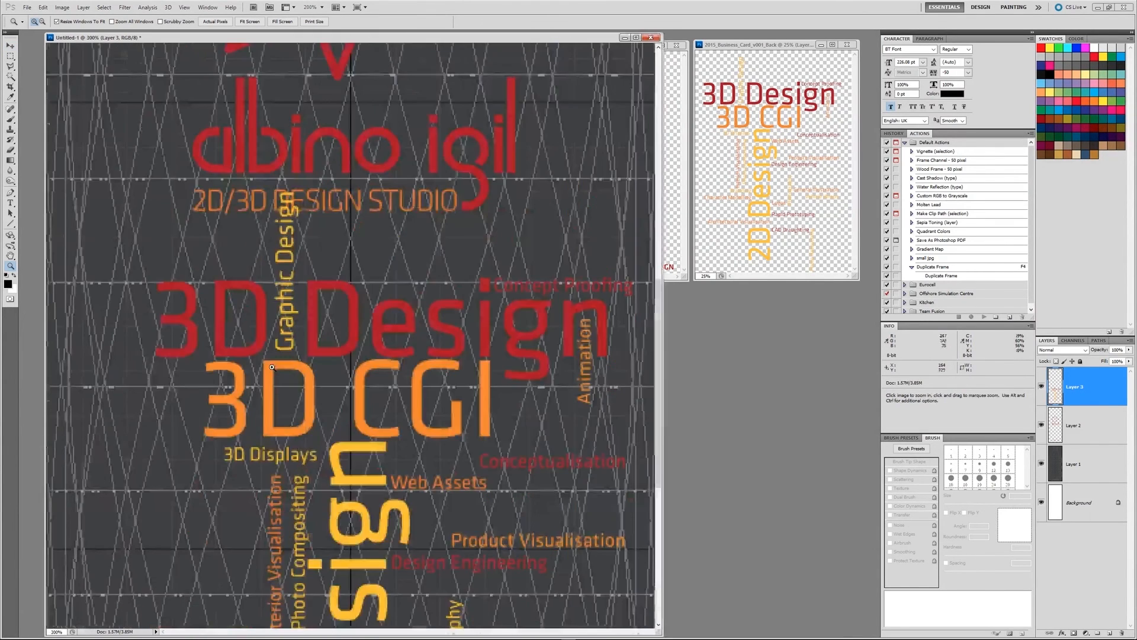
{"action": "left_click", "coordinate": [274, 368], "text": "alt"}
{"action": "left_click", "coordinate": [274, 368], "text": "alt"}
Shrink the word artwork slightly in proportion and centre it between the logo and the strapline near the base.
{"action": "key", "text": "v"}
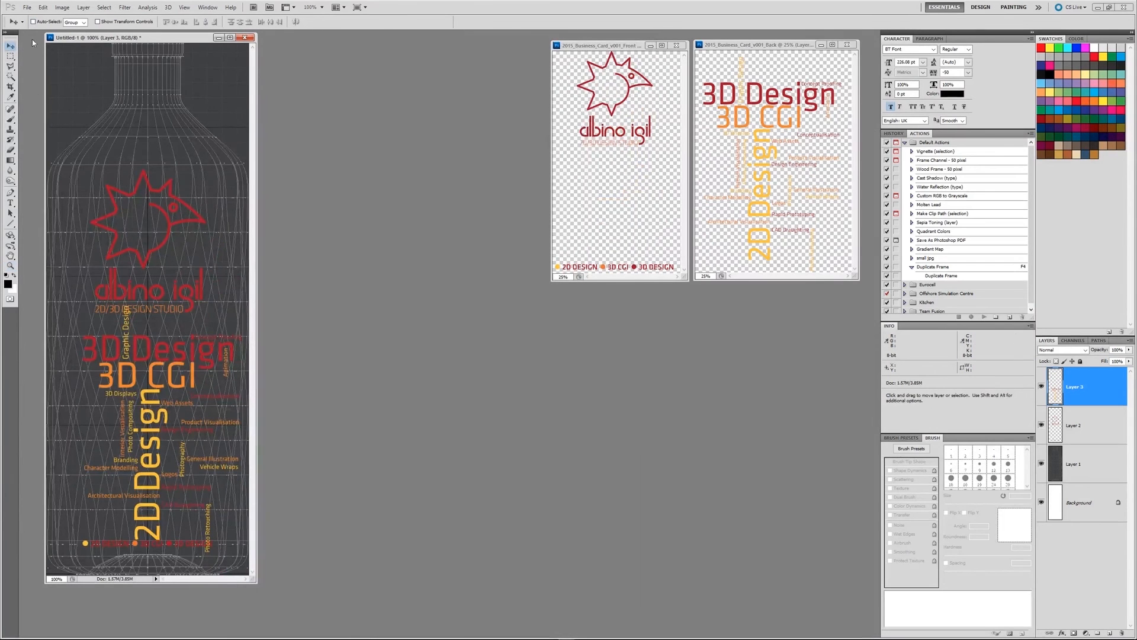
{"action": "left_click_drag", "start_coordinate": [164, 428], "coordinate": [148, 417]}
{"action": "key", "text": "ctrl+t"}
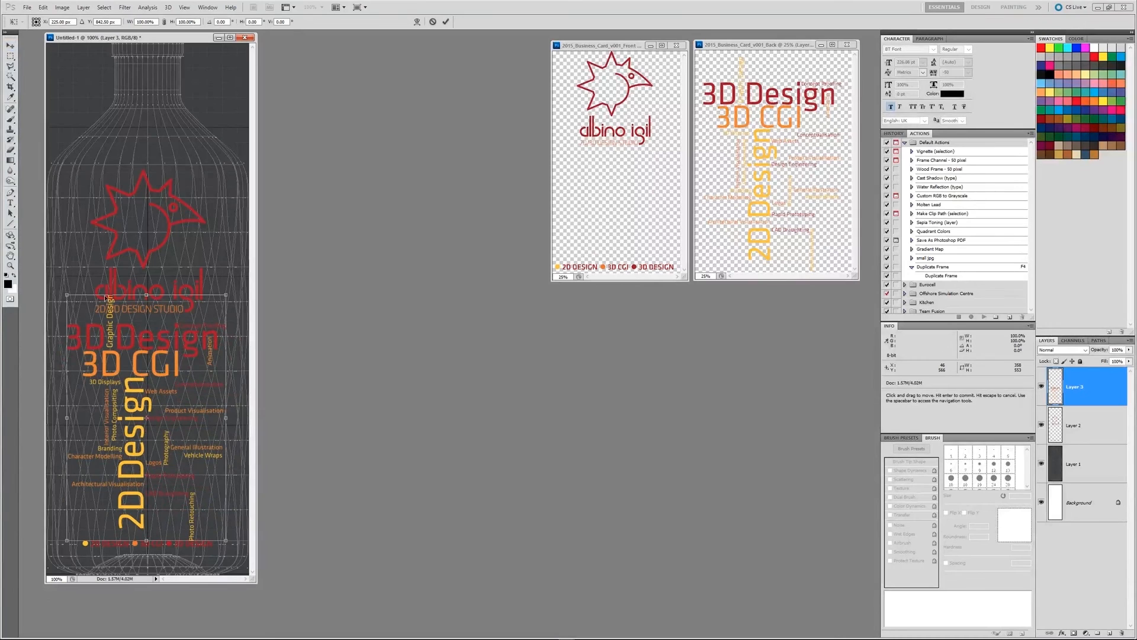
{"action": "left_click_drag", "start_coordinate": [69, 290], "coordinate": [78, 312], "text": "alt+shift"}
{"action": "left_click_drag", "start_coordinate": [137, 377], "coordinate": [131, 383]}
{"action": "key", "text": "Right"}
{"action": "key", "text": "Right"}
{"action": "key", "text": "Right"}
{"action": "key", "text": "Right"}
{"action": "key", "text": "Right"}
{"action": "key", "text": "Right"}
{"action": "key", "text": "Right"}
{"action": "key", "text": "Right"}
{"action": "key", "text": "Right"}
{"action": "key", "text": "Right"}
{"action": "key", "text": "Right"}
{"action": "key", "text": "Right"}
{"action": "key", "text": "Right"}
{"action": "key", "text": "Return"}
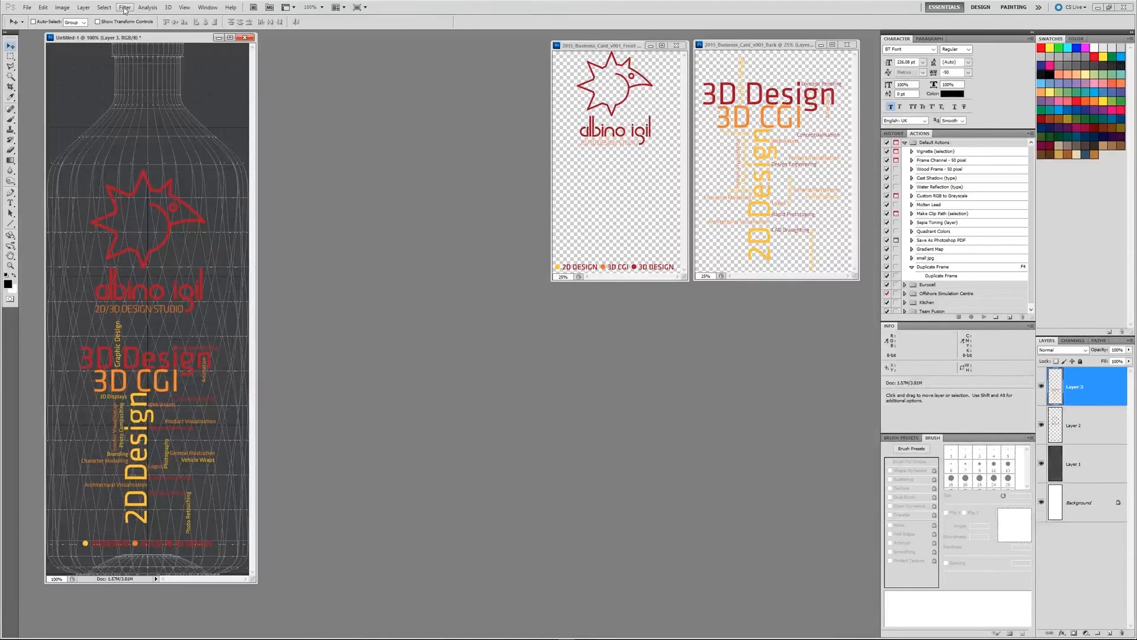
Merge the logo layer and the word artwork layer into one layer and check it by toggling its visibility.
{"action": "left_click_drag", "start_coordinate": [128, 39], "coordinate": [357, 57]}
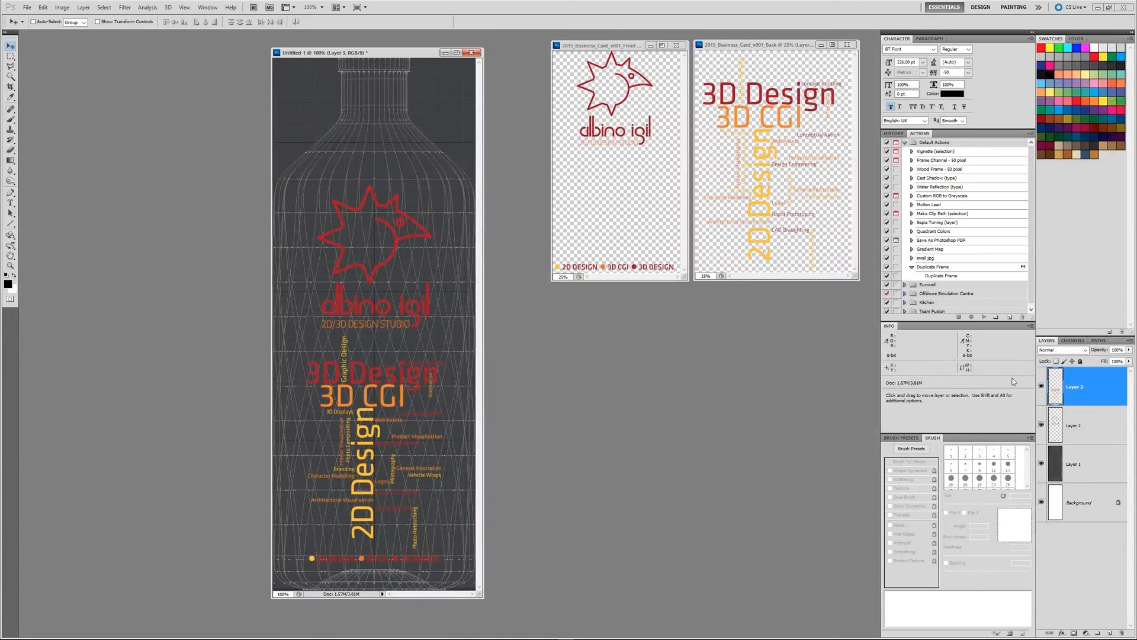
{"action": "left_click", "coordinate": [1086, 422], "text": "ctrl"}
{"action": "right_click", "coordinate": [1086, 422]}
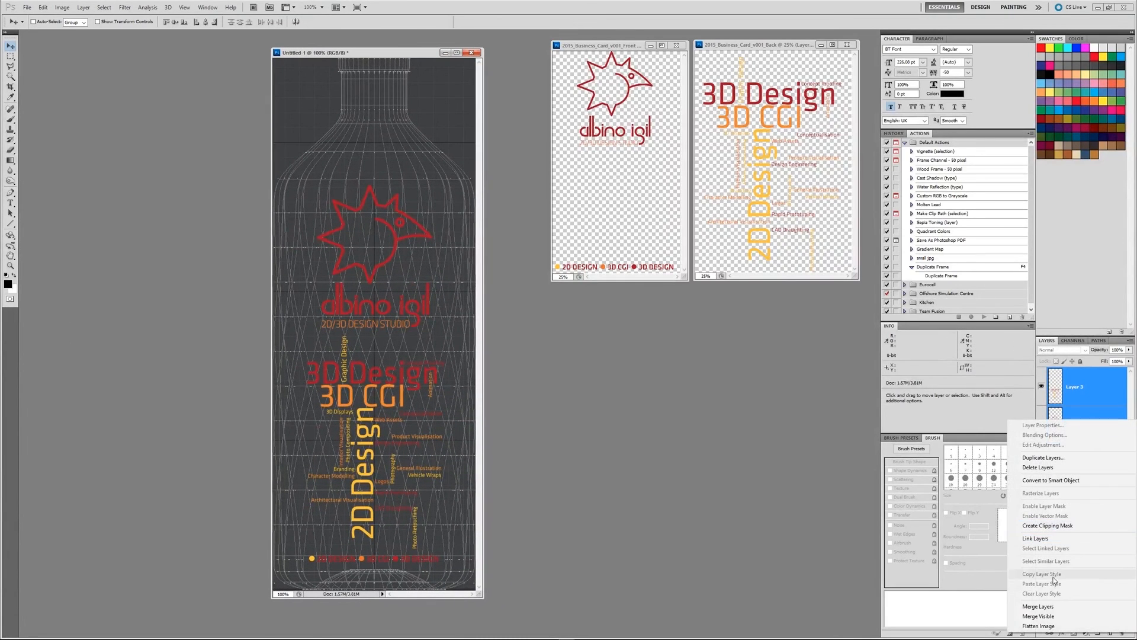
{"action": "left_click", "coordinate": [1040, 606]}
{"action": "left_click", "coordinate": [1042, 386]}
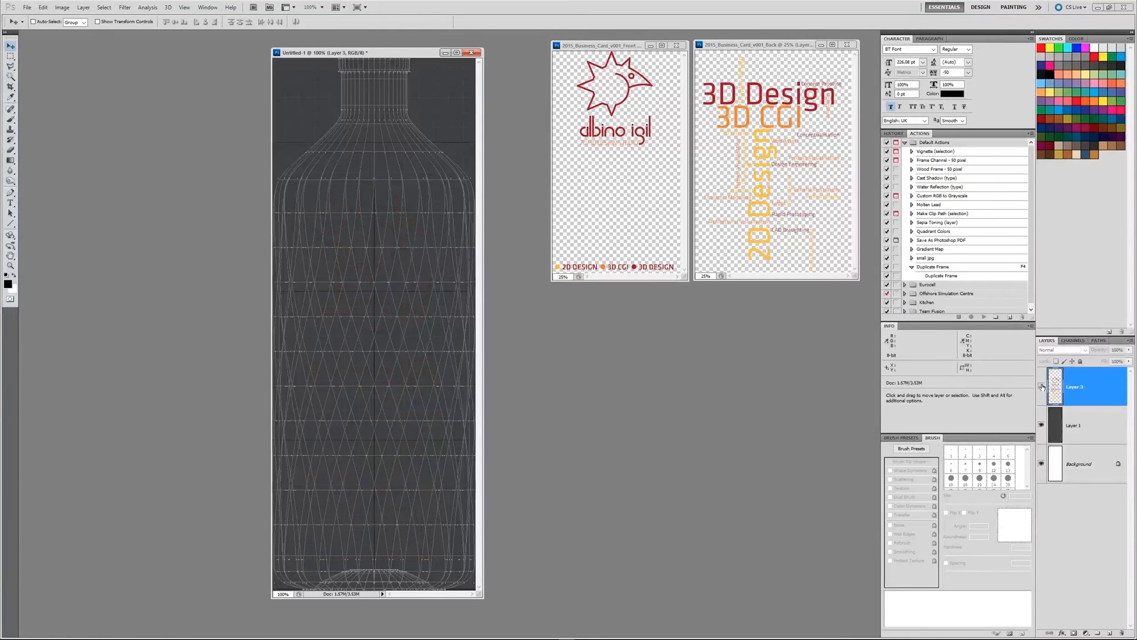
{"action": "left_click", "coordinate": [1041, 386]}
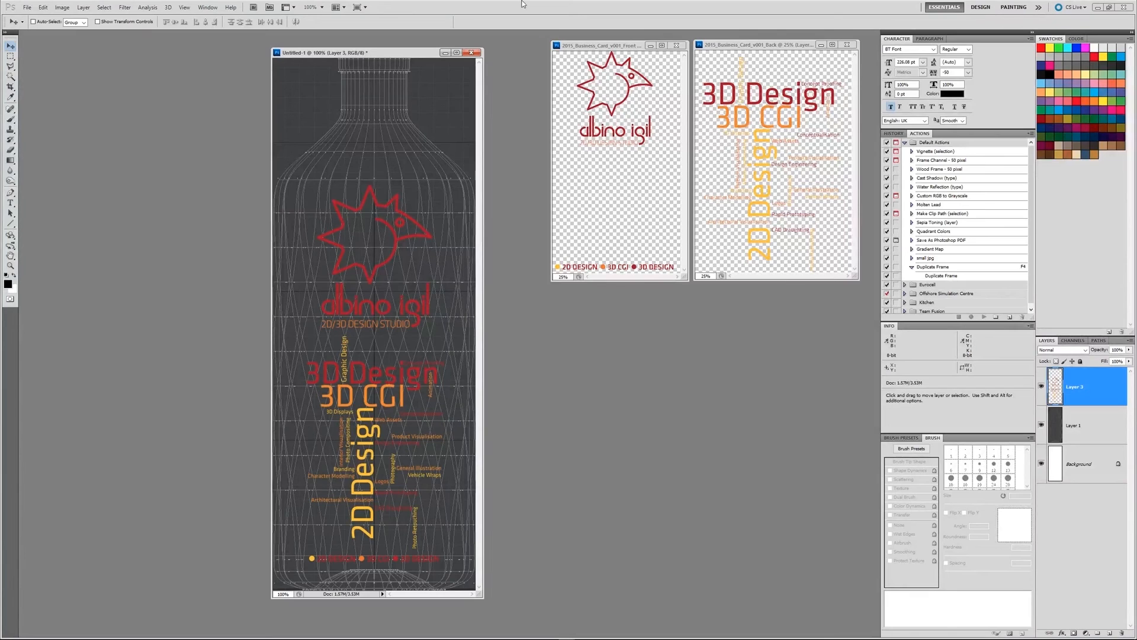
Close the business card front and back documents without saving changes.
{"action": "left_click", "coordinate": [677, 45]}
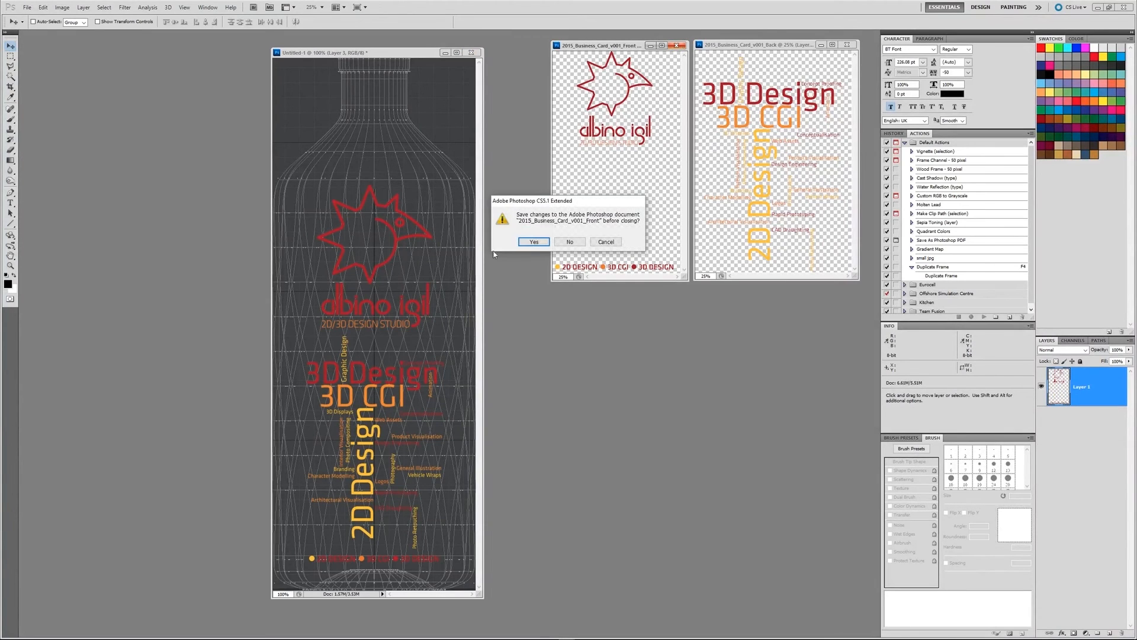
{"action": "left_click", "coordinate": [572, 243]}
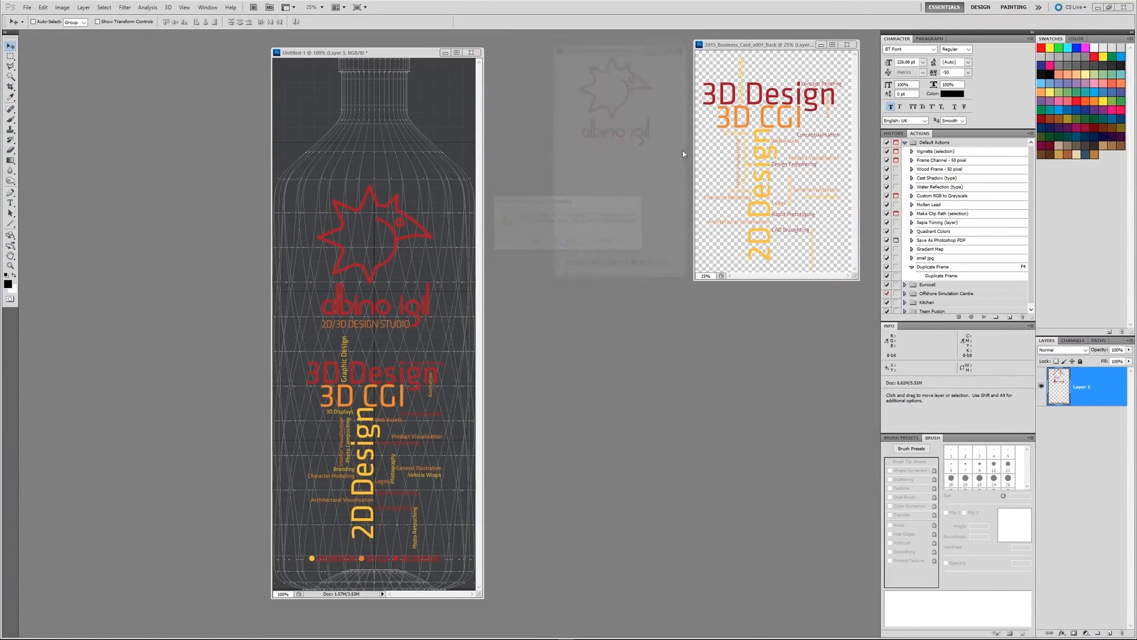
{"action": "left_click", "coordinate": [847, 45]}
{"action": "left_click", "coordinate": [572, 241]}
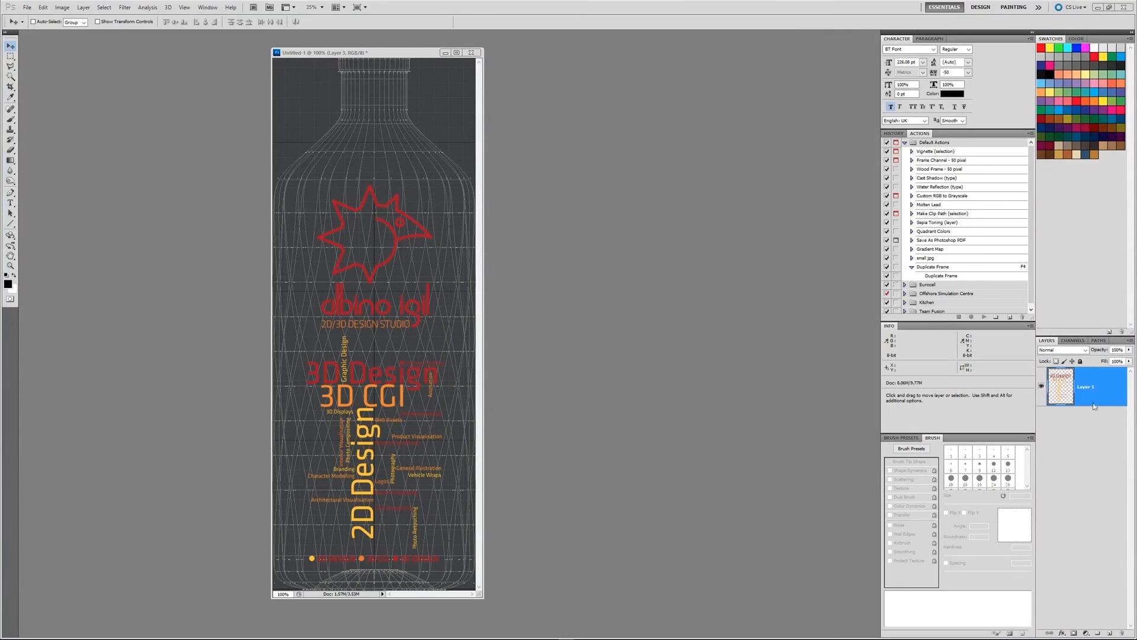
Duplicate the merged artwork layer and turn the copy black with Curves by lowering the highlight output to the minimum.
{"action": "left_click_drag", "start_coordinate": [1058, 388], "coordinate": [1110, 633]}
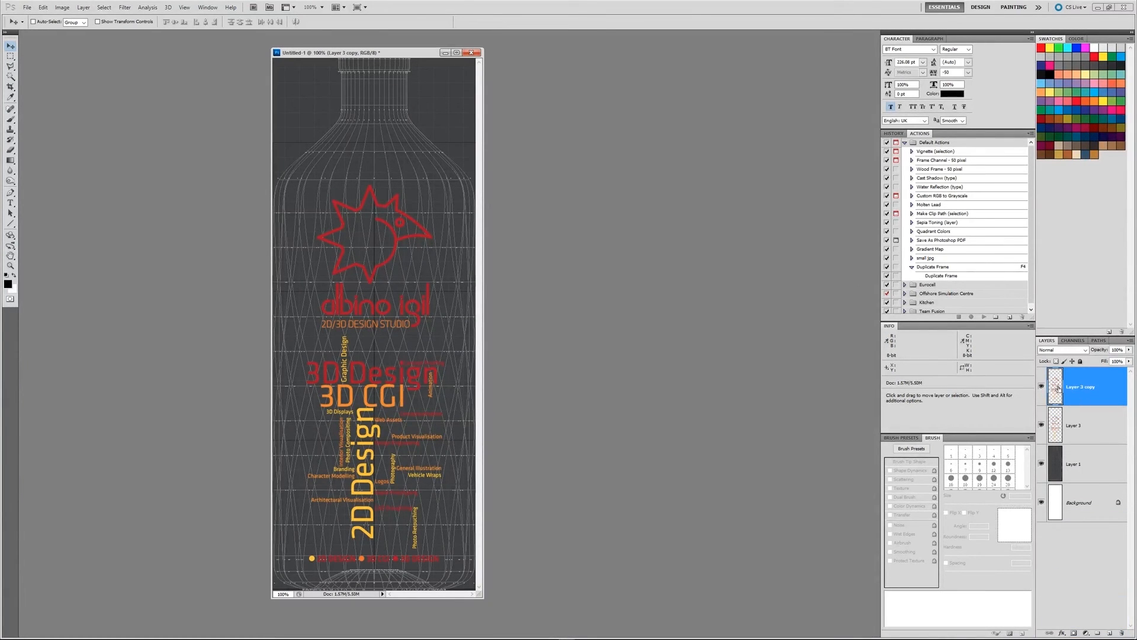
{"action": "key", "text": "ctrl+m"}
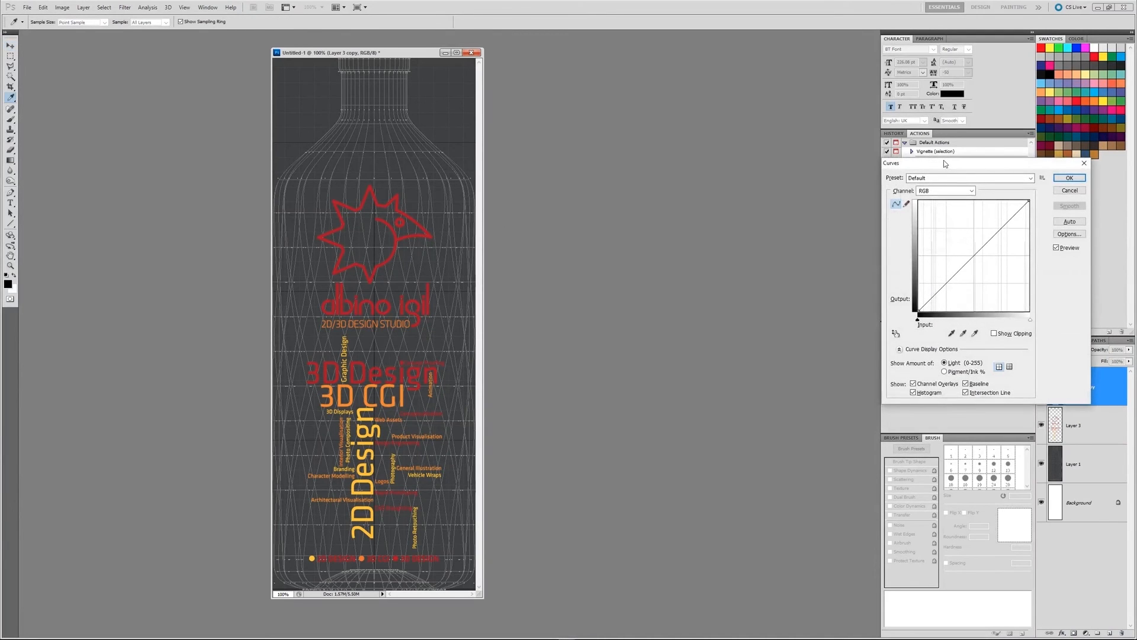
{"action": "left_click_drag", "start_coordinate": [946, 164], "coordinate": [507, 131]}
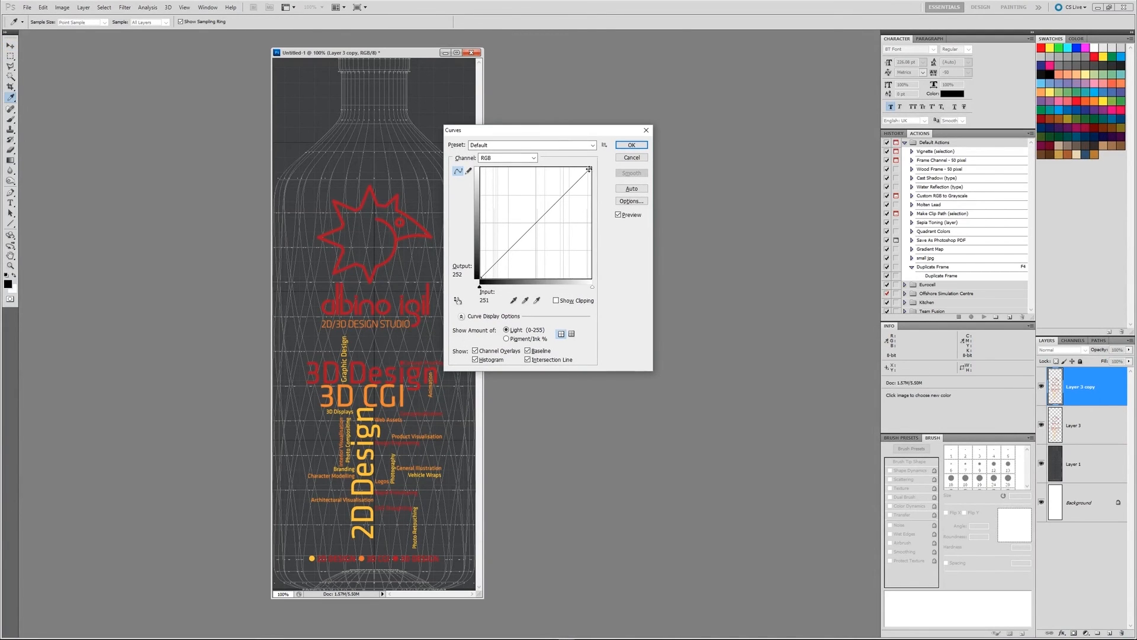
{"action": "left_click_drag", "start_coordinate": [589, 168], "coordinate": [669, 272]}
{"action": "left_click", "coordinate": [631, 148]}
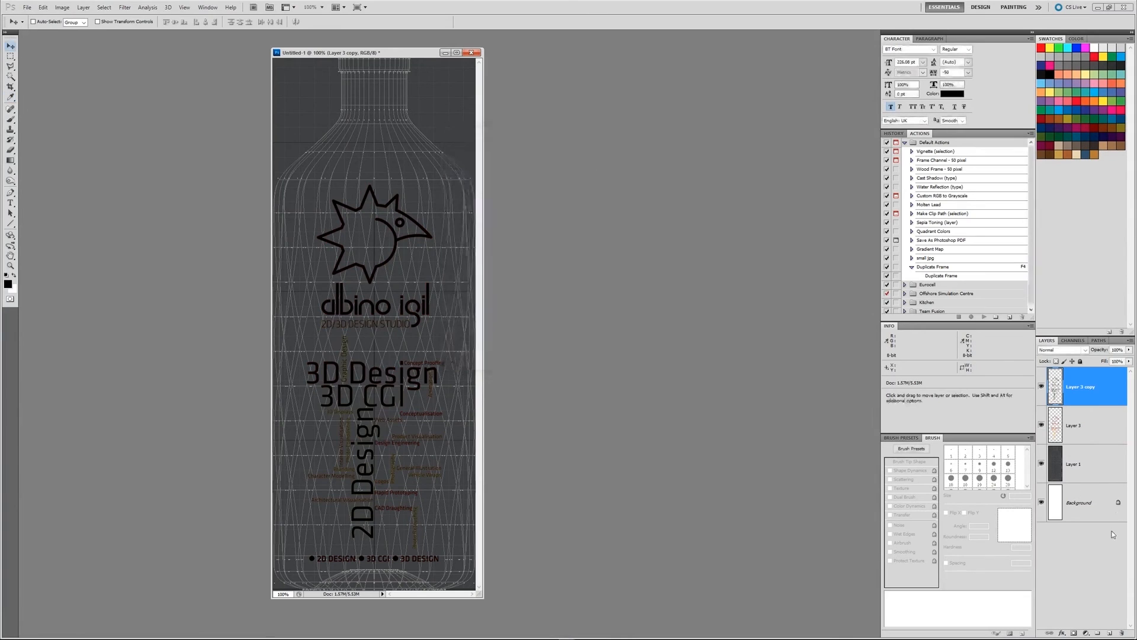
Add a new layer directly beneath the black artwork copy and fill it with white using the Paint Bucket.
{"action": "left_click", "coordinate": [1110, 632]}
{"action": "left_click_drag", "start_coordinate": [1085, 403], "coordinate": [1086, 446]}
{"action": "left_click", "coordinate": [14, 276]}
{"action": "left_click", "coordinate": [10, 160]}
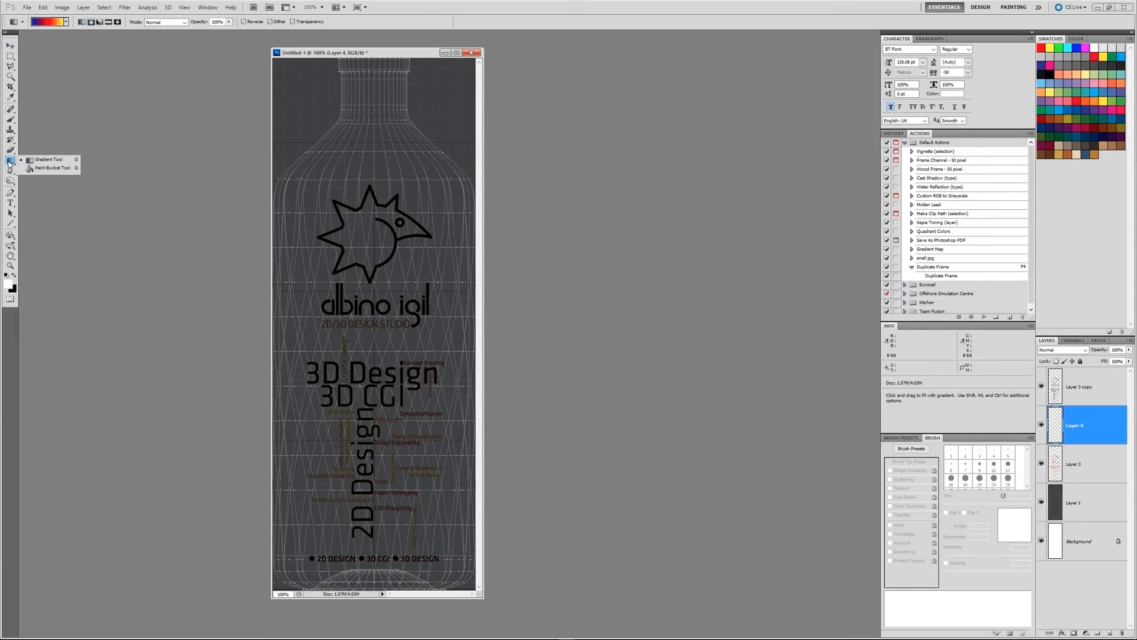
{"action": "left_click", "coordinate": [45, 168]}
{"action": "left_click", "coordinate": [379, 332]}
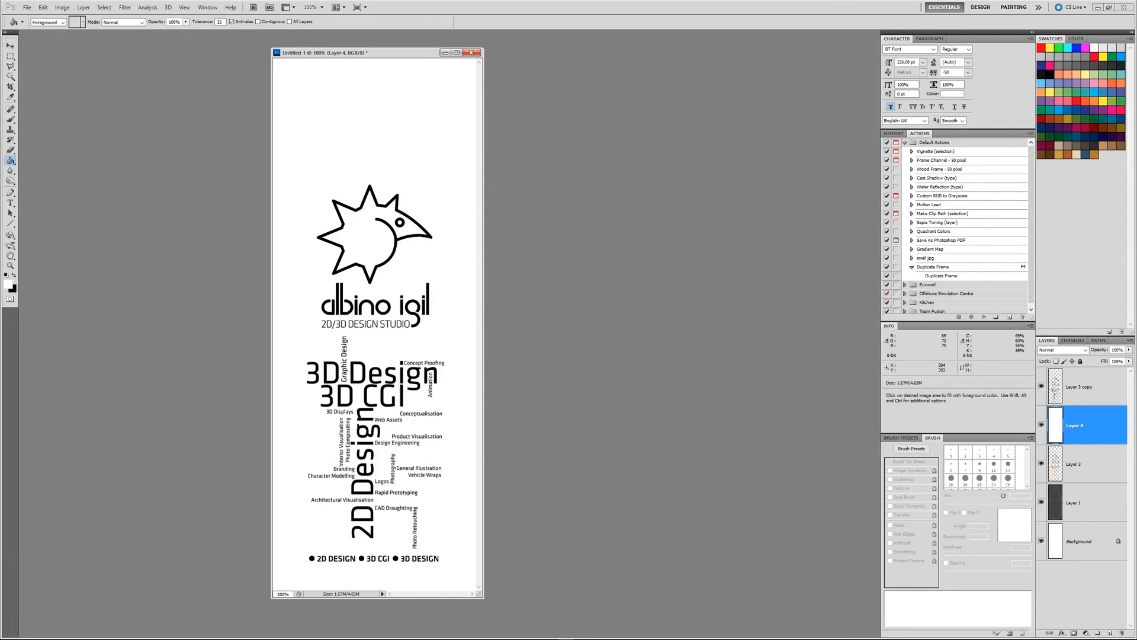
Merge the black artwork copy with the white layer beneath it and rename the merged layer clip_map.
{"action": "left_click", "coordinate": [1089, 389], "text": "shift"}
{"action": "right_click", "coordinate": [1089, 390]}
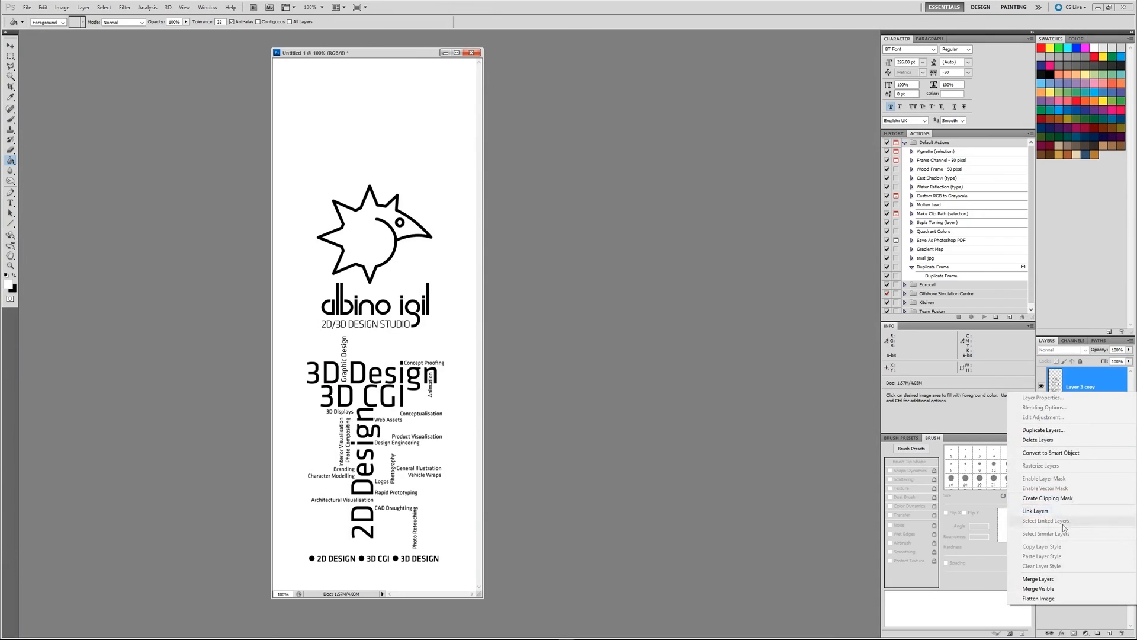
{"action": "left_click", "coordinate": [1057, 578]}
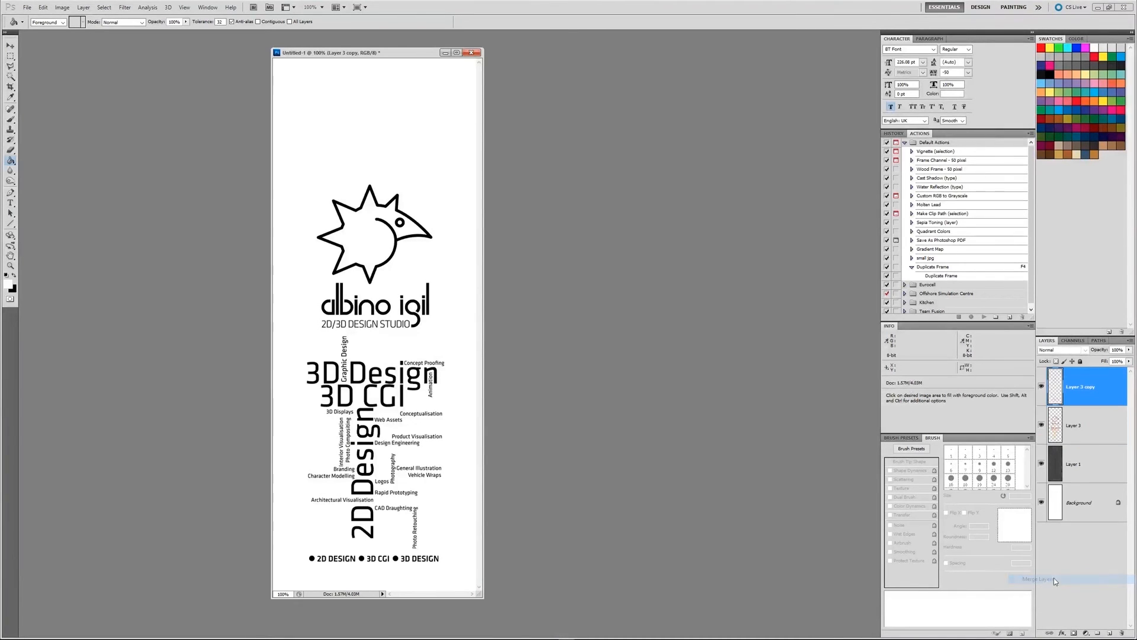
{"action": "double_click", "coordinate": [1074, 388]}
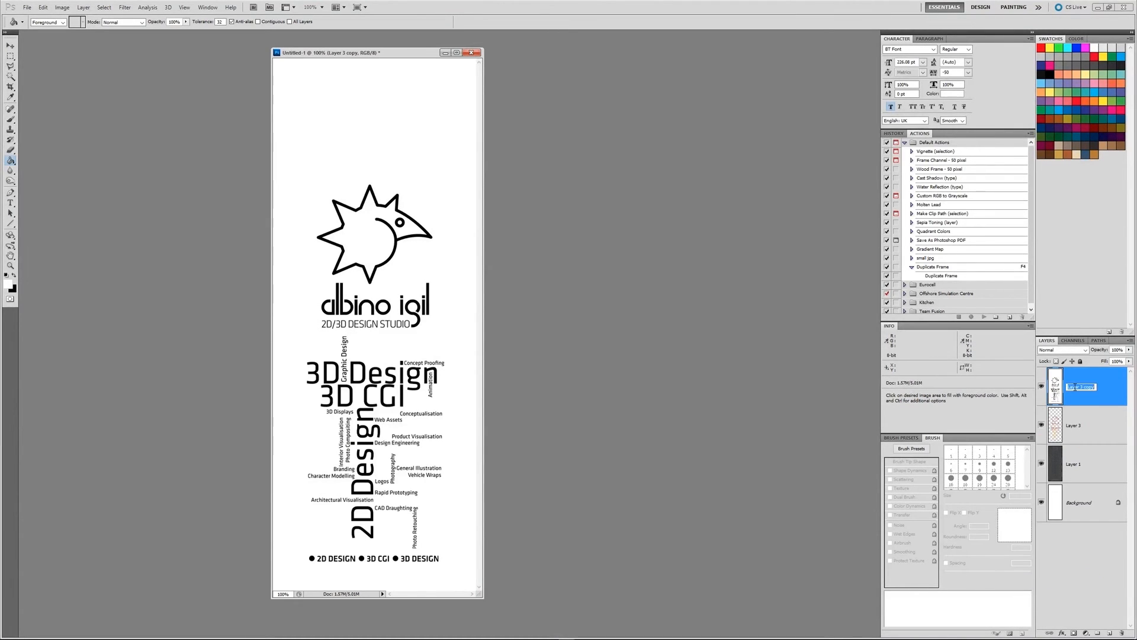
{"action": "type", "text": "clip_map"}
{"action": "key", "text": "Return"}
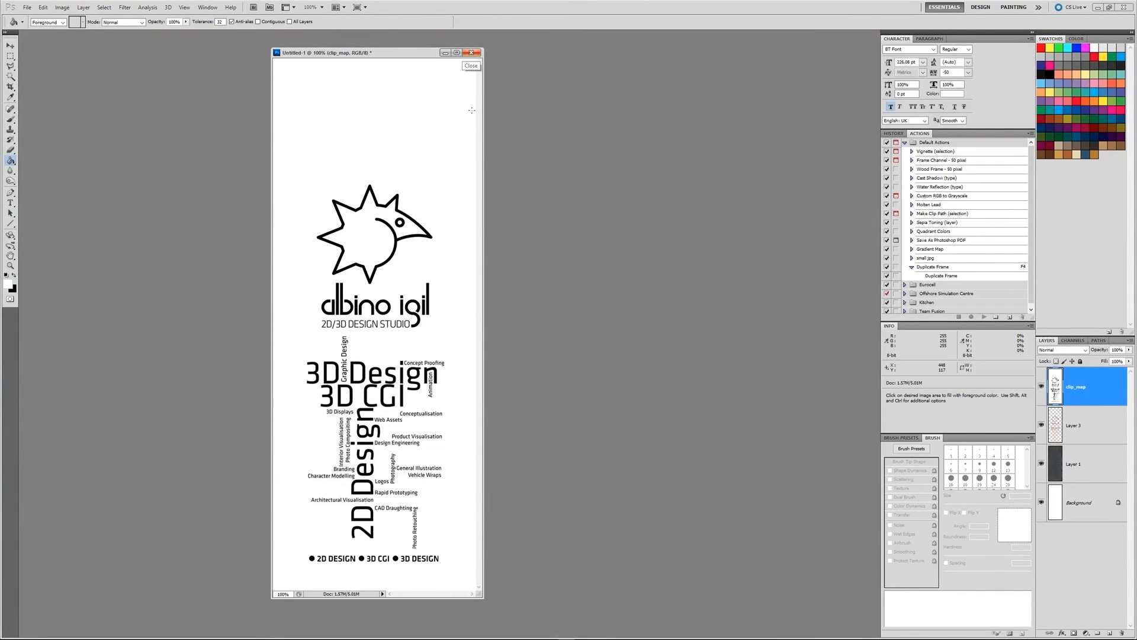
Hide the clip_map layer to show the colour artwork and delete the dark grey Layer 1.
{"action": "left_click", "coordinate": [10, 266]}
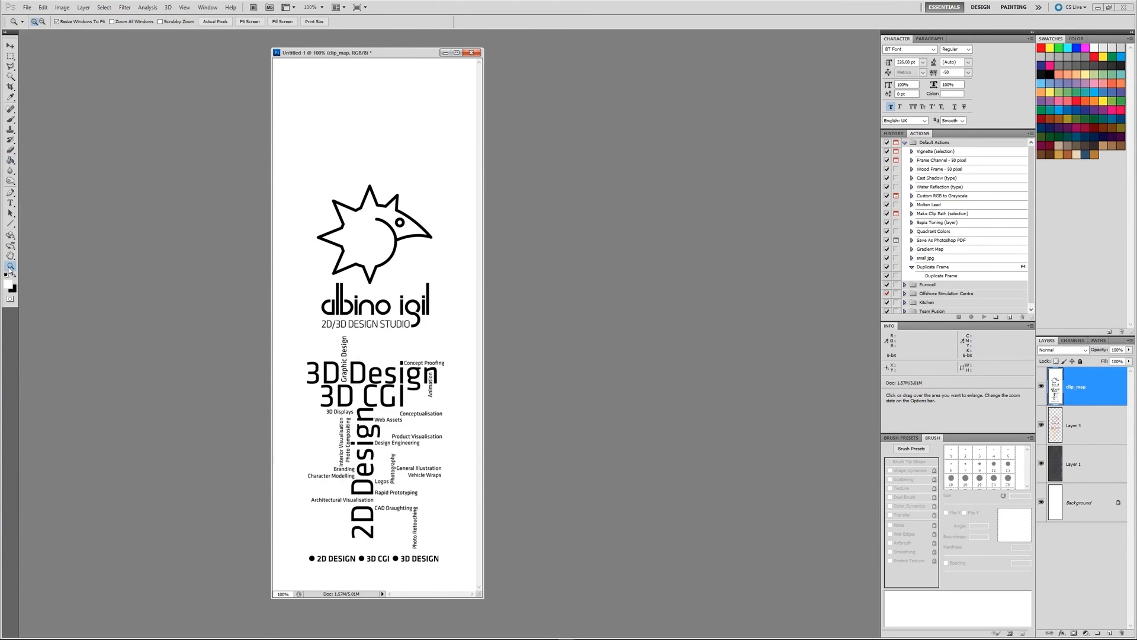
{"action": "left_click", "coordinate": [404, 264]}
{"action": "left_click", "coordinate": [694, 359]}
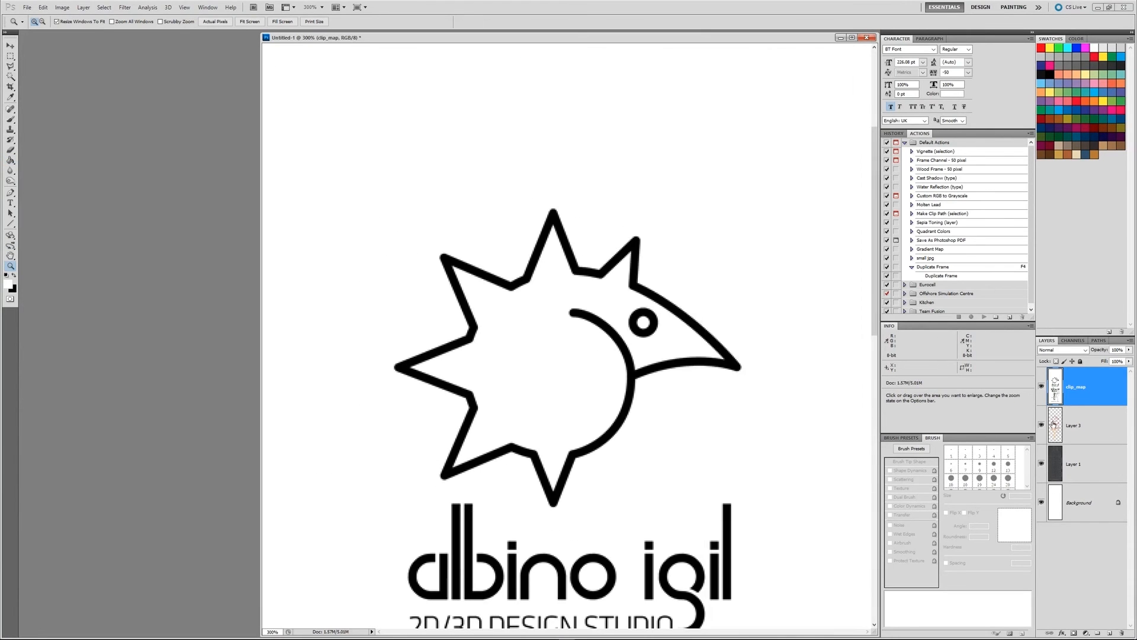
{"action": "left_click", "coordinate": [1041, 386]}
{"action": "left_click_drag", "start_coordinate": [1090, 476], "coordinate": [1121, 632]}
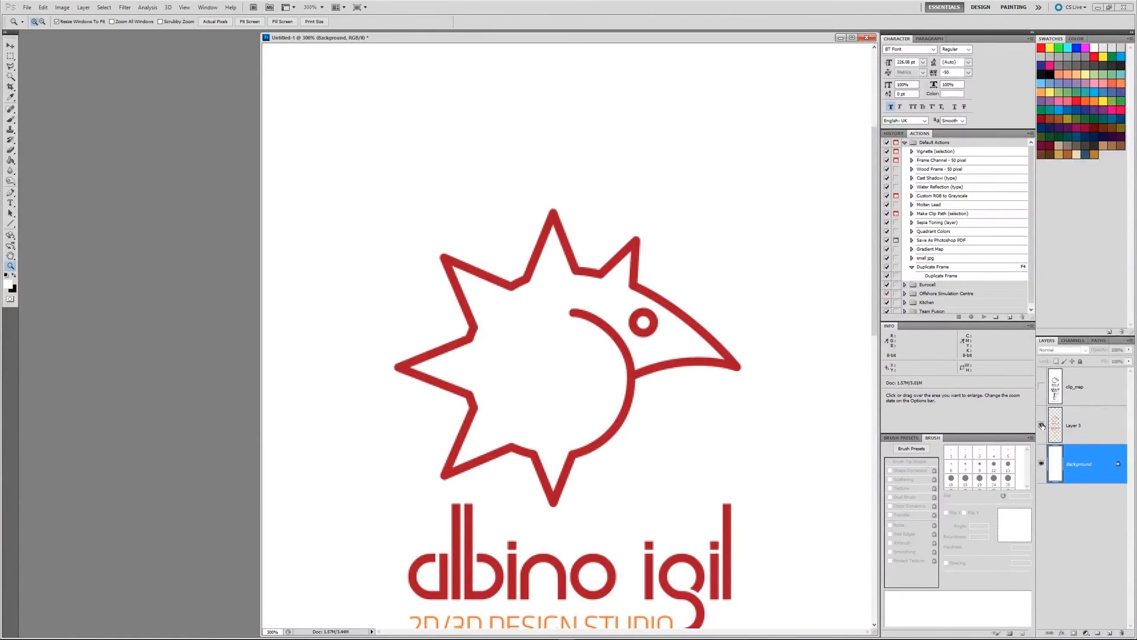
Examine the logo's edge pixels up close, toggling the clip_map layer to compare the colour artwork with its black mask.
{"action": "left_click_drag", "start_coordinate": [440, 249], "coordinate": [625, 336]}
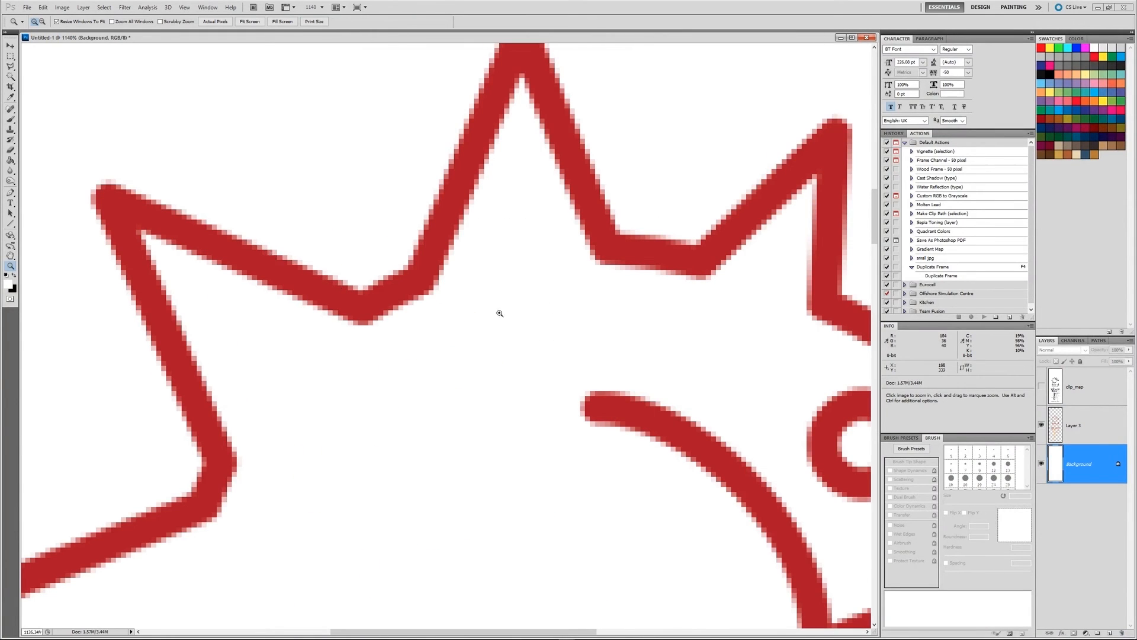
{"action": "left_click", "coordinate": [1042, 388]}
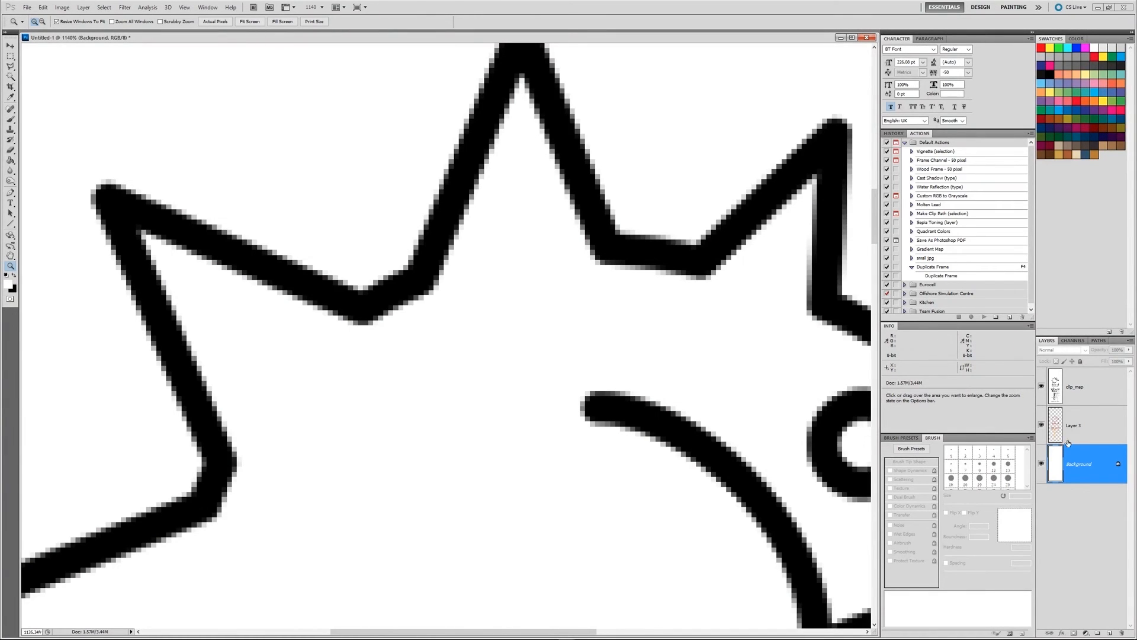
{"action": "left_click", "coordinate": [1041, 387]}
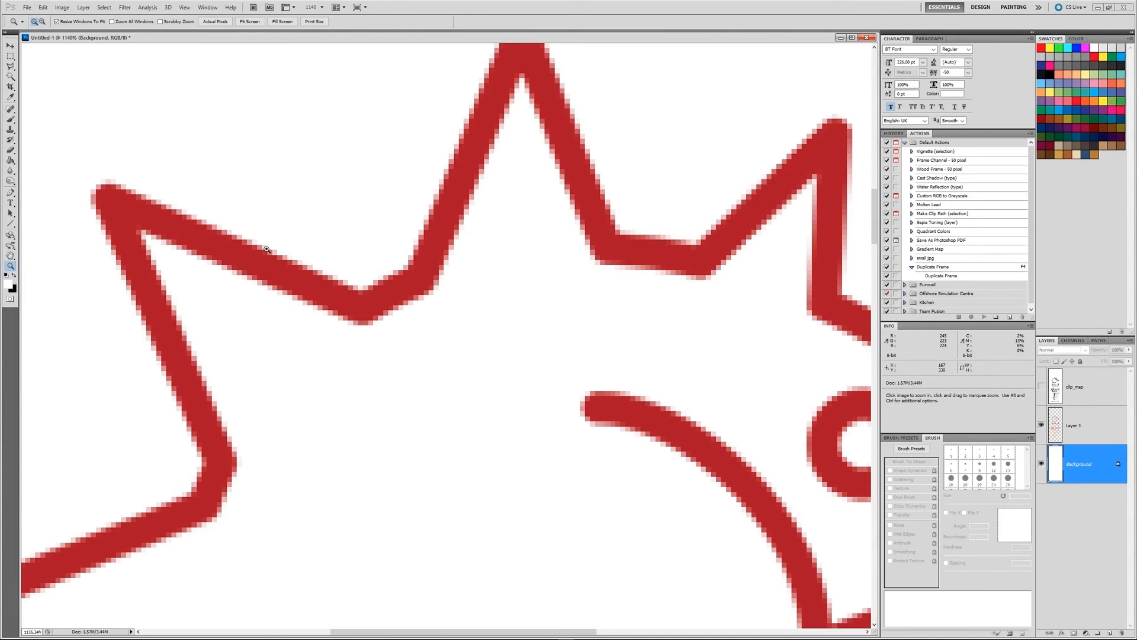
Draw a rectangular selection around the bird logo with the Background layer active.
{"action": "left_click", "coordinate": [364, 295], "text": "alt"}
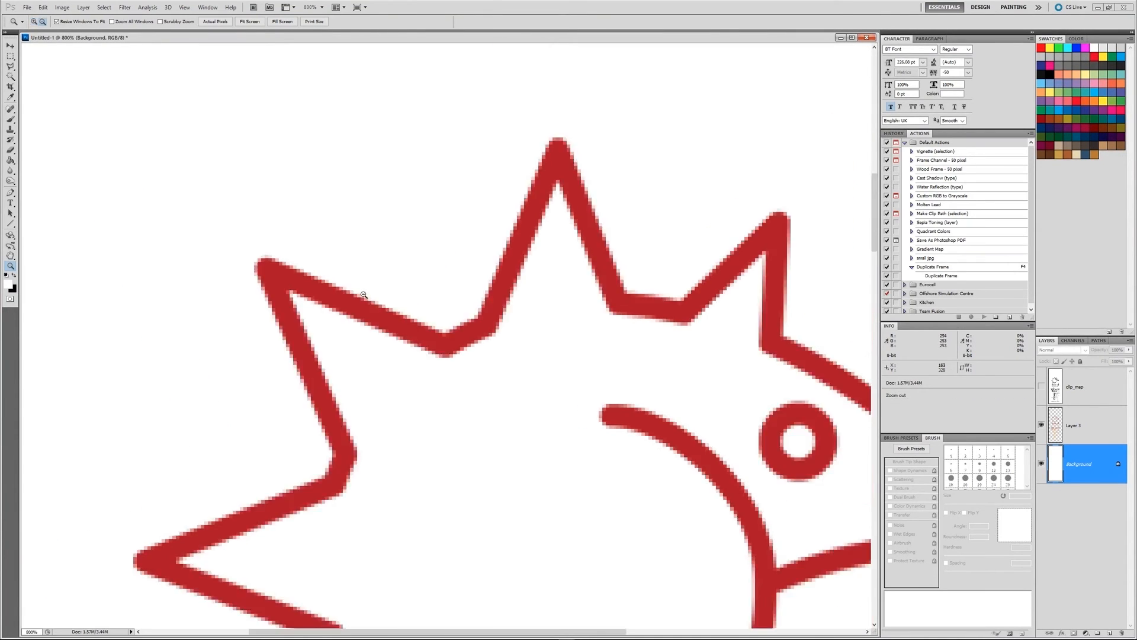
{"action": "left_click", "coordinate": [363, 294], "text": "alt"}
{"action": "left_click", "coordinate": [548, 414], "text": "alt"}
{"action": "left_click", "coordinate": [549, 414], "text": "alt"}
{"action": "left_click", "coordinate": [546, 416], "text": "alt"}
{"action": "left_click", "coordinate": [452, 383], "text": "alt"}
{"action": "key", "text": "m"}
{"action": "left_click_drag", "start_coordinate": [92, 66], "coordinate": [219, 222]}
{"action": "left_click_drag", "start_coordinate": [276, 264], "coordinate": [585, 422]}
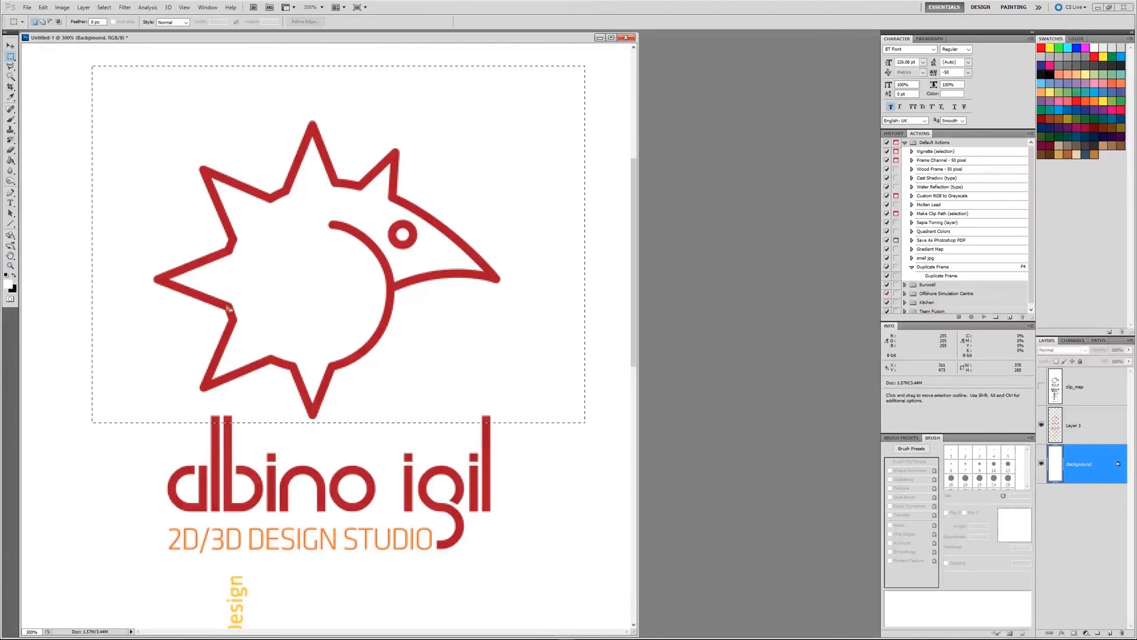
Sample the logo's red and paint broad soft brush strokes on the Background layer behind the upper part of the bird.
{"action": "left_click", "coordinate": [11, 118]}
{"action": "left_click", "coordinate": [237, 182], "text": "alt"}
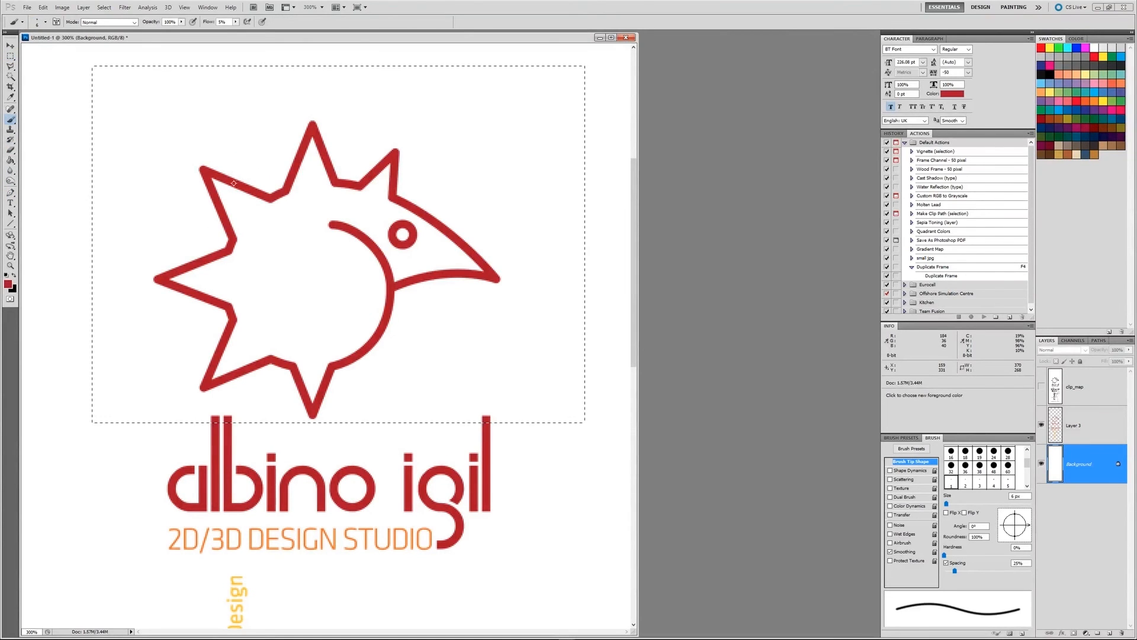
{"action": "key", "text": "bracketright"}
{"action": "key", "text": "bracketright"}
{"action": "key", "text": "bracketright"}
{"action": "key", "text": "bracketright"}
{"action": "key", "text": "bracketright"}
{"action": "key", "text": "bracketright"}
{"action": "key", "text": "bracketright"}
{"action": "key", "text": "bracketright"}
{"action": "key", "text": "bracketright"}
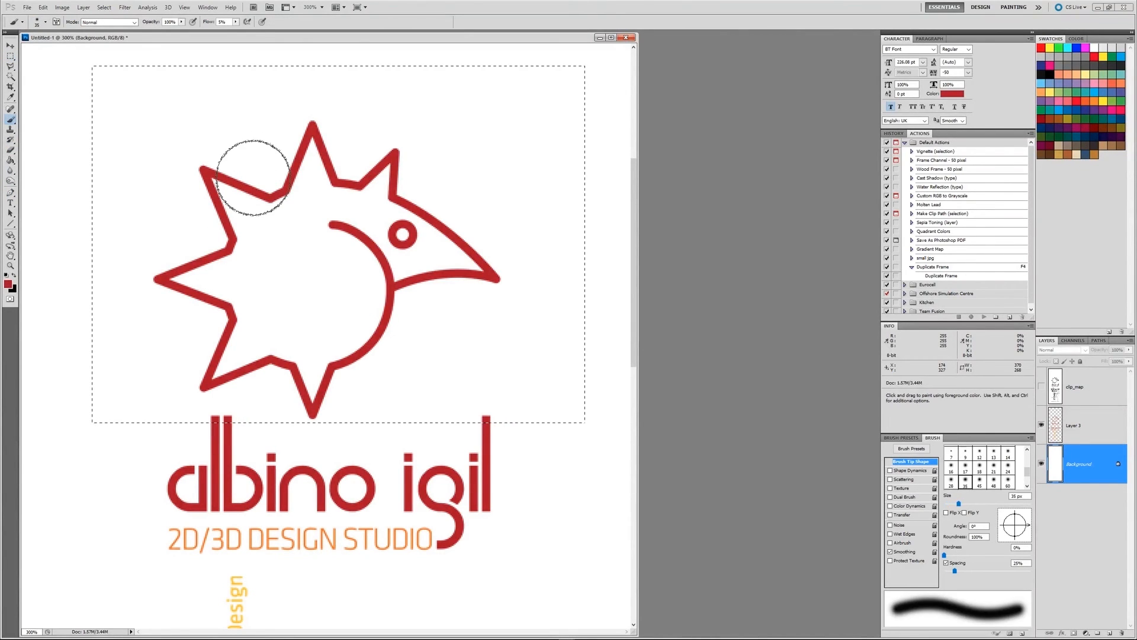
{"action": "key", "text": "ctrl+z"}
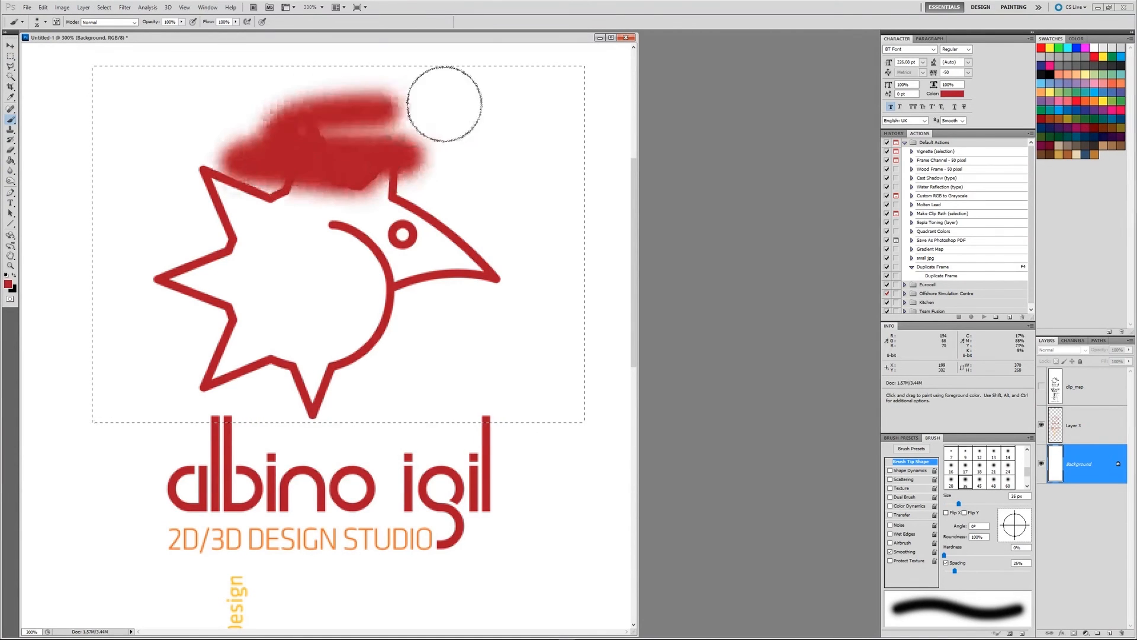
{"action": "left_click_drag", "start_coordinate": [479, 196], "coordinate": [277, 192]}
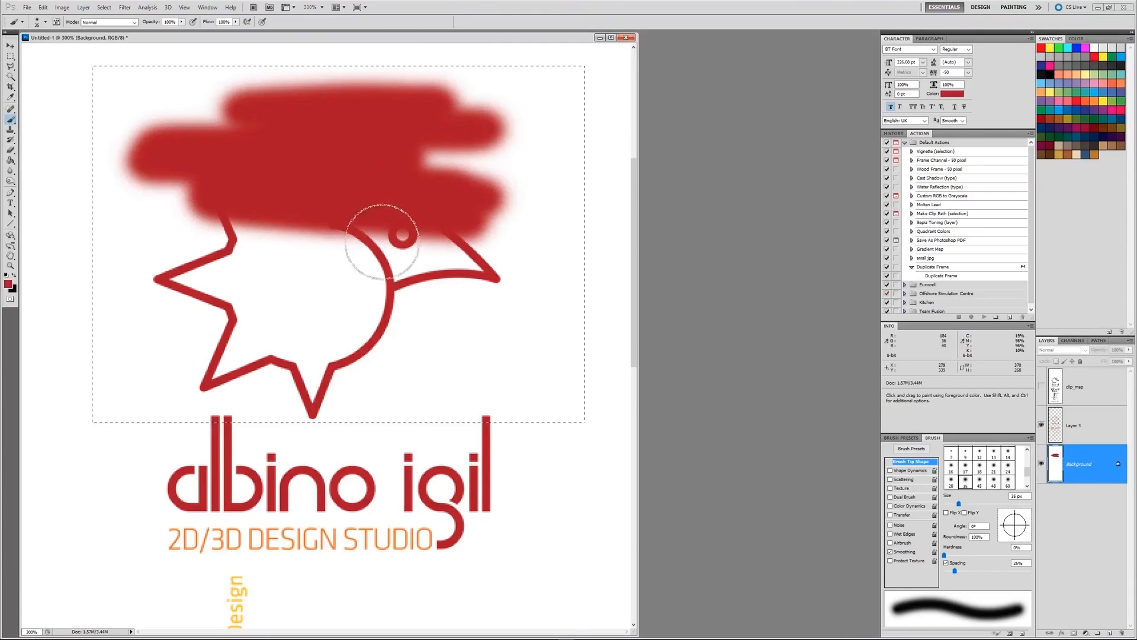
Compare the painted background with the mask by toggling the clip_map layer, and undo the red brush strokes.
{"action": "left_click", "coordinate": [1042, 388]}
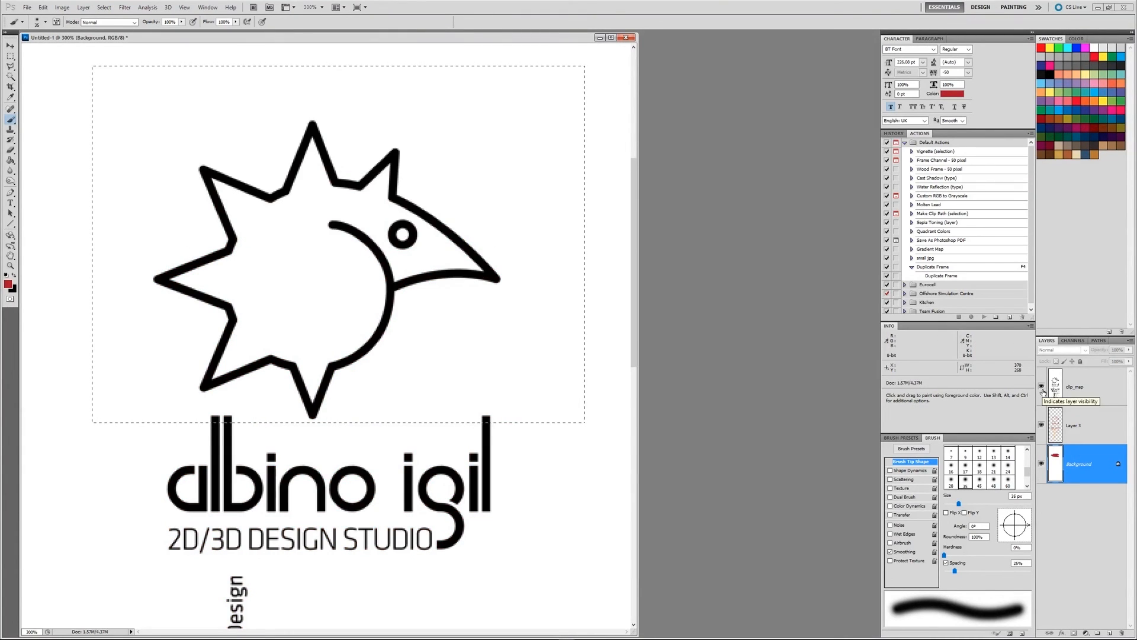
{"action": "left_click", "coordinate": [1042, 387]}
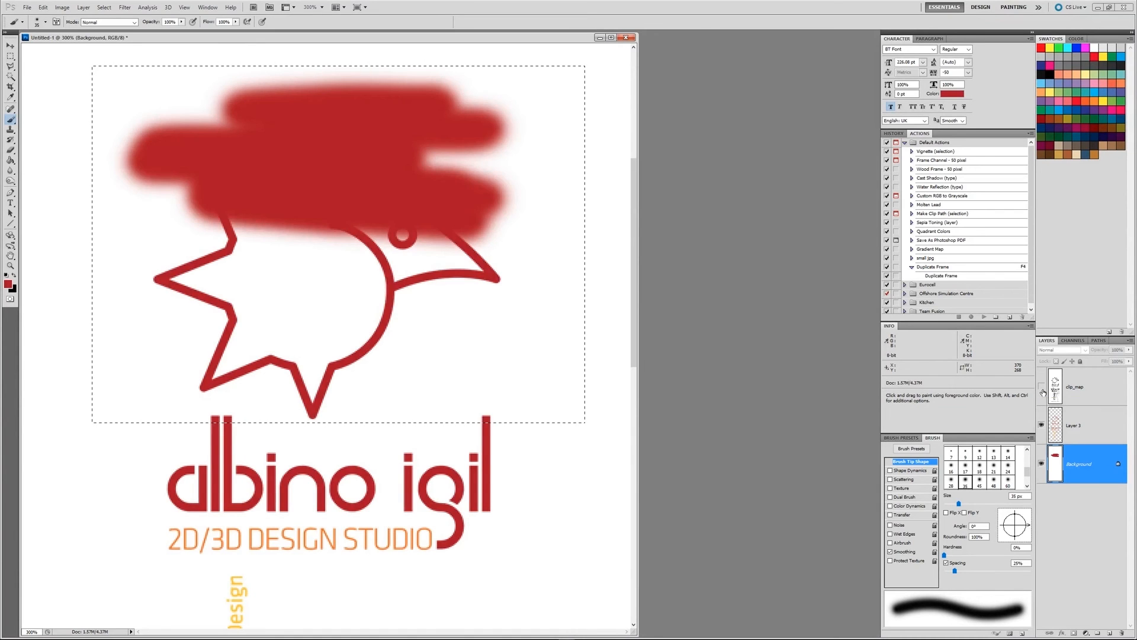
{"action": "key", "text": "ctrl+z"}
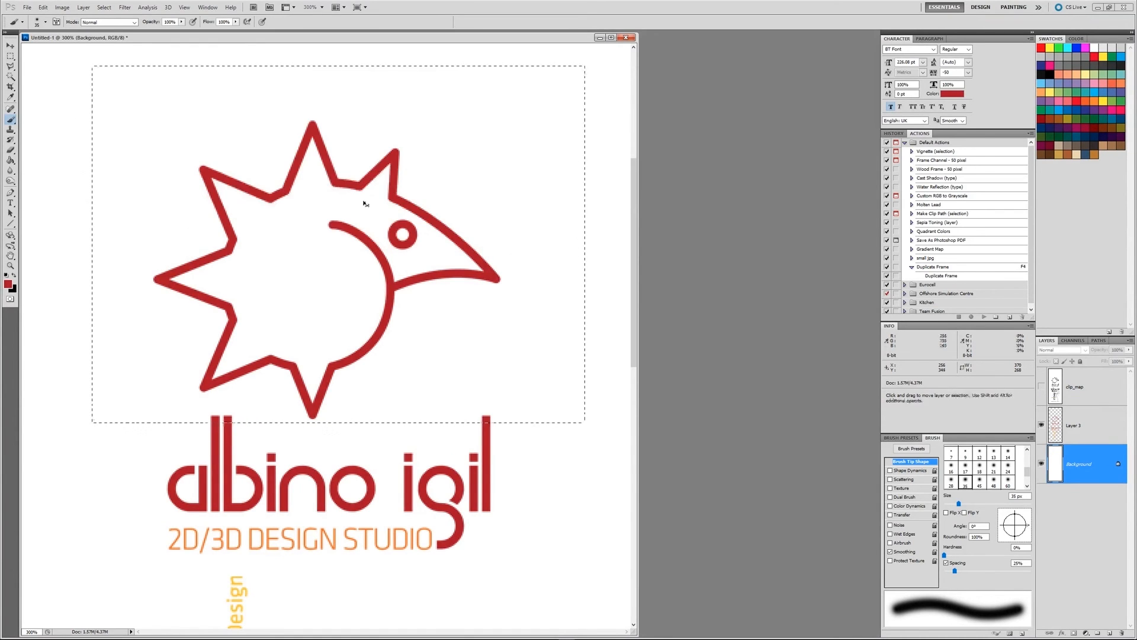
Look over the colour artwork and clear the rectangular selection around the bird logo.
{"action": "scroll", "coordinate": [355, 388], "scroll_direction": "down", "scroll_amount": 10}
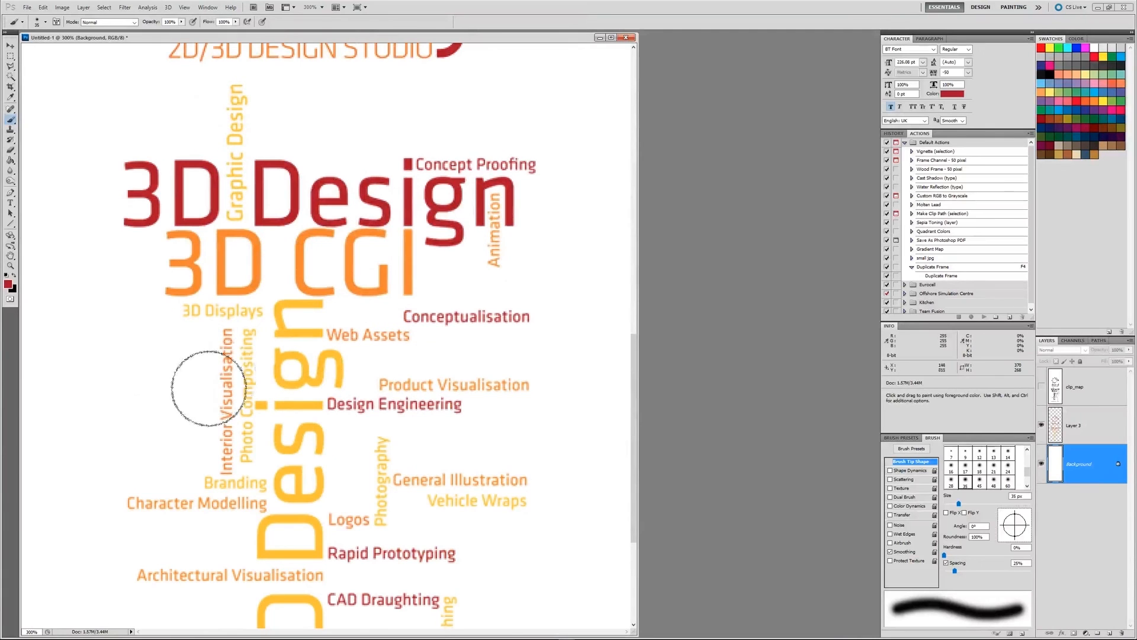
{"action": "scroll", "coordinate": [362, 297], "scroll_direction": "down", "scroll_amount": 3}
{"action": "scroll", "coordinate": [368, 320], "scroll_direction": "up", "scroll_amount": 6}
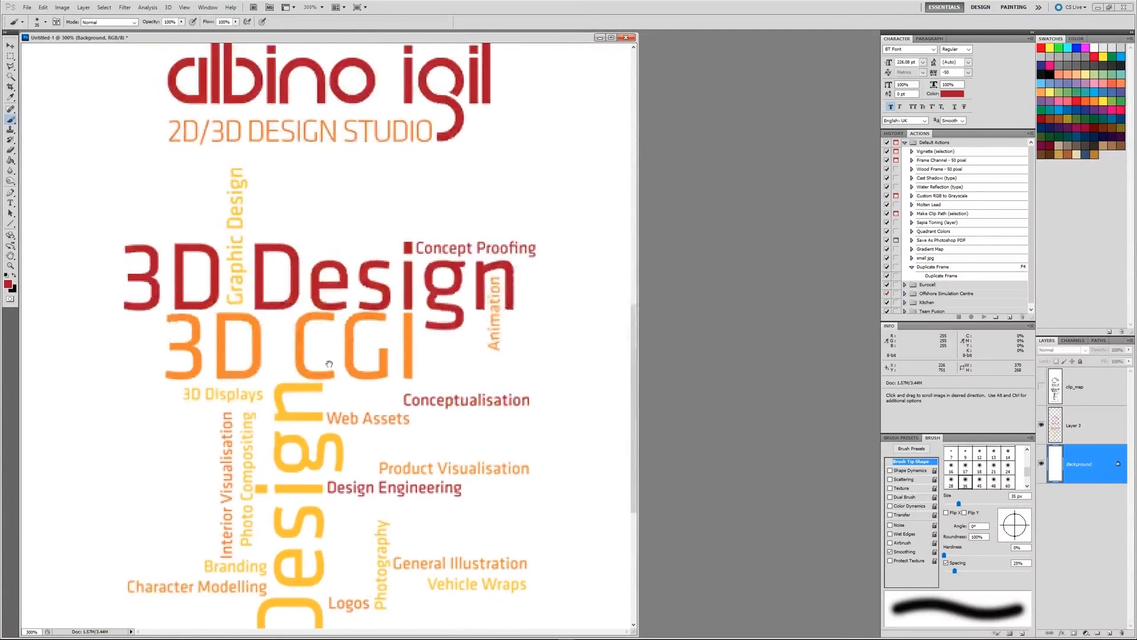
{"action": "left_click", "coordinate": [10, 266]}
{"action": "left_click", "coordinate": [472, 318], "text": "alt"}
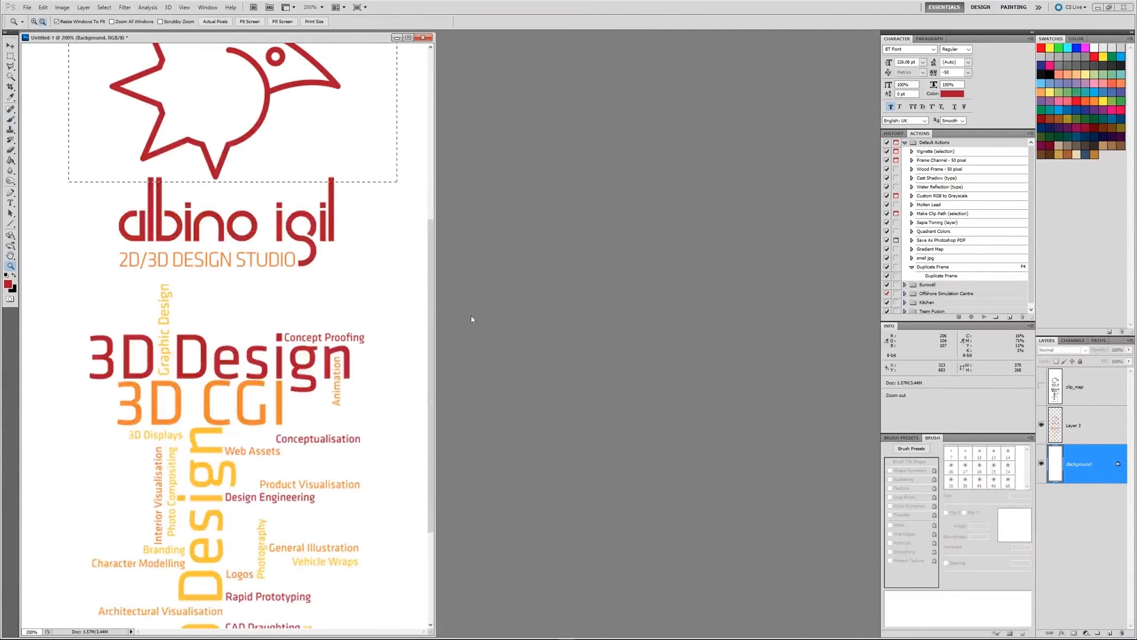
{"action": "left_click", "coordinate": [192, 309], "text": "alt"}
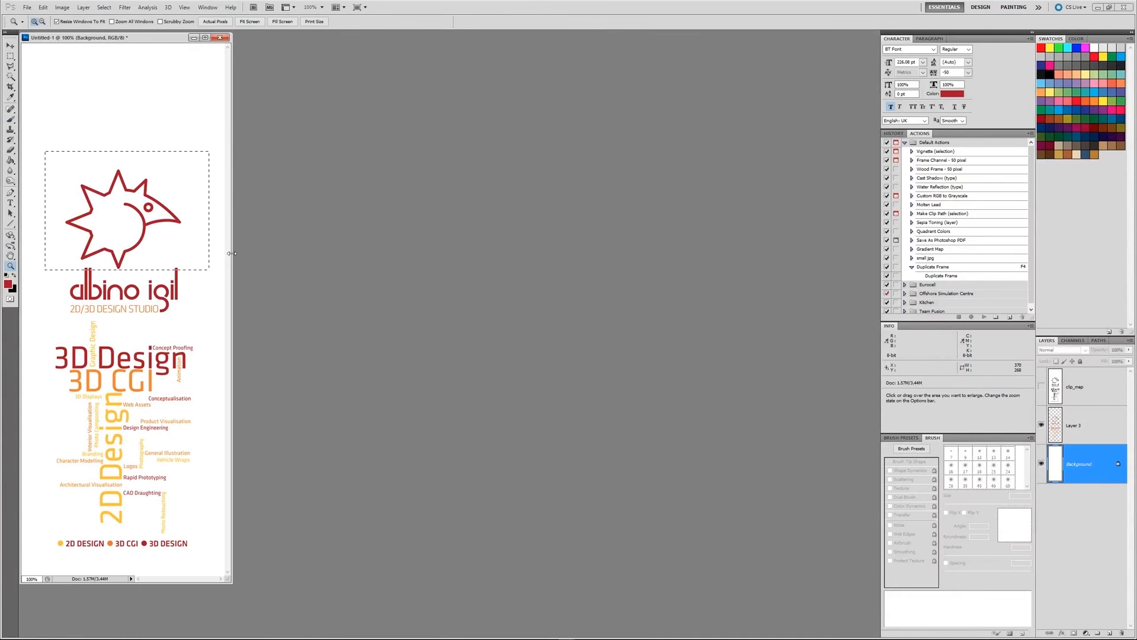
{"action": "left_click", "coordinate": [127, 231]}
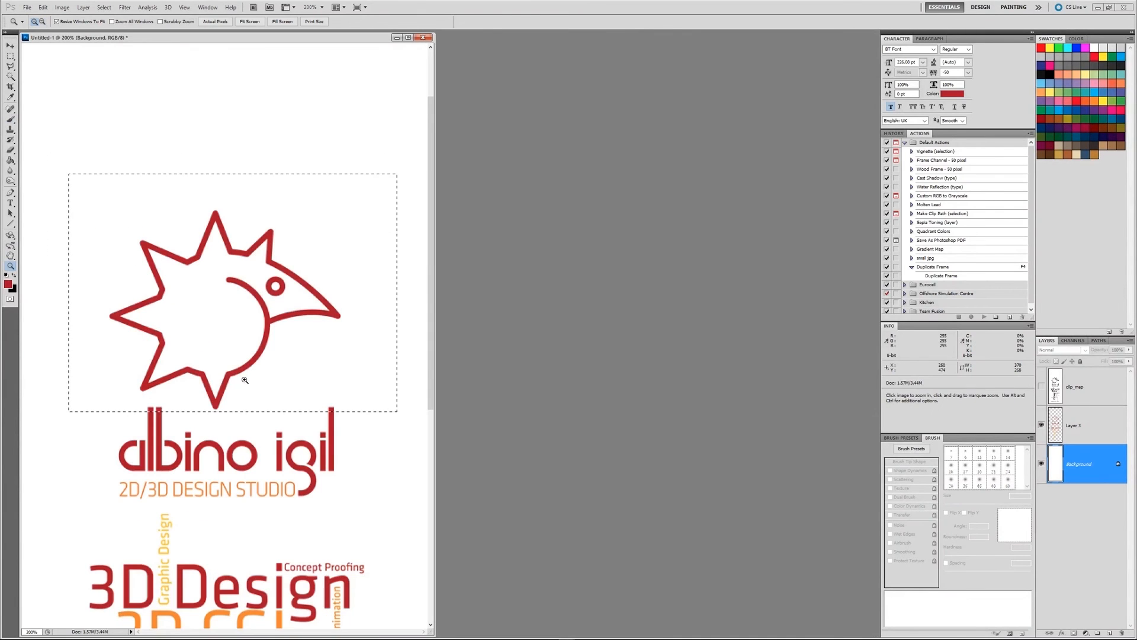
{"action": "left_click", "coordinate": [11, 57]}
{"action": "left_click", "coordinate": [127, 107]}
Load the outline of the colour artwork on Layer 3 as a selection and contract it by the preset amount.
{"action": "key", "text": "space"}
{"action": "left_click_drag", "start_coordinate": [327, 610], "coordinate": [310, 261]}
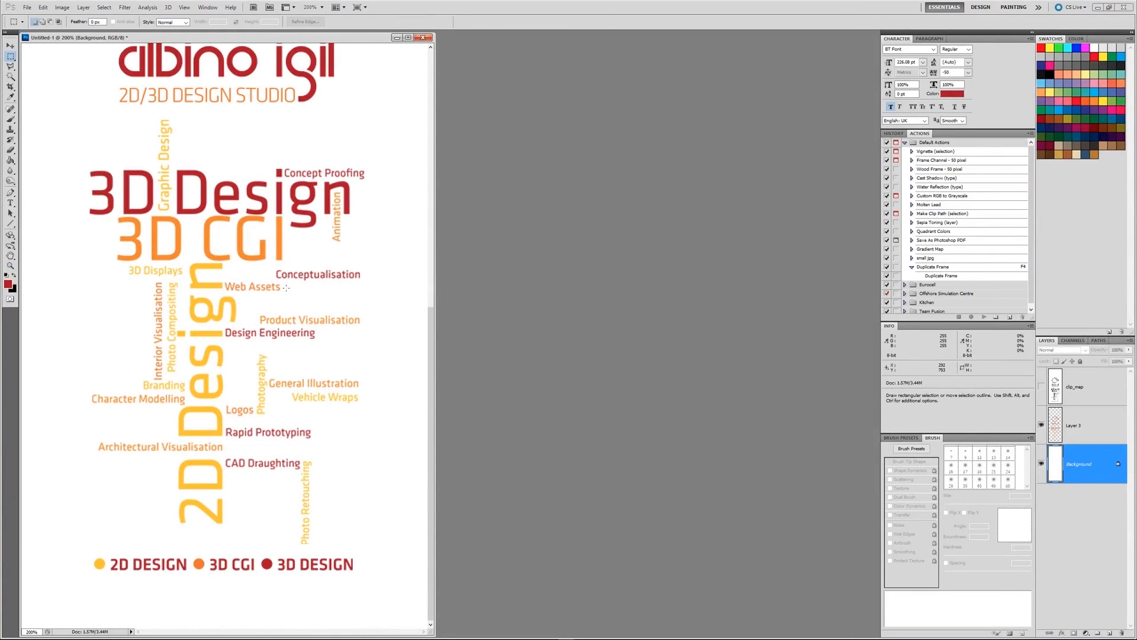
{"action": "left_click_drag", "start_coordinate": [204, 38], "coordinate": [398, 41]}
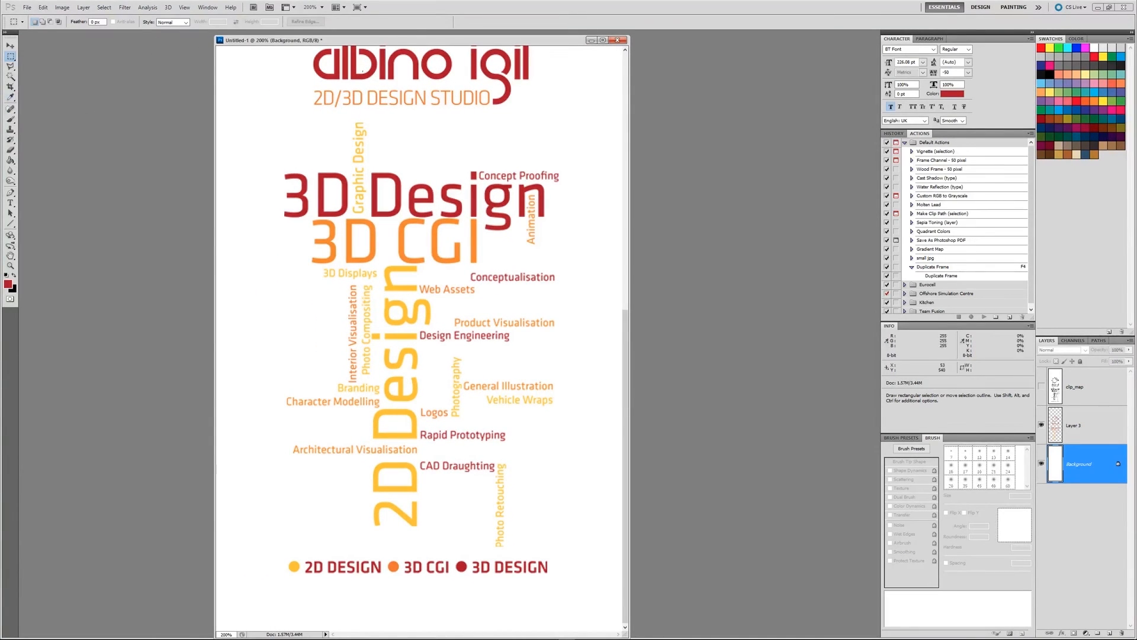
{"action": "left_click", "coordinate": [1055, 424], "text": "ctrl"}
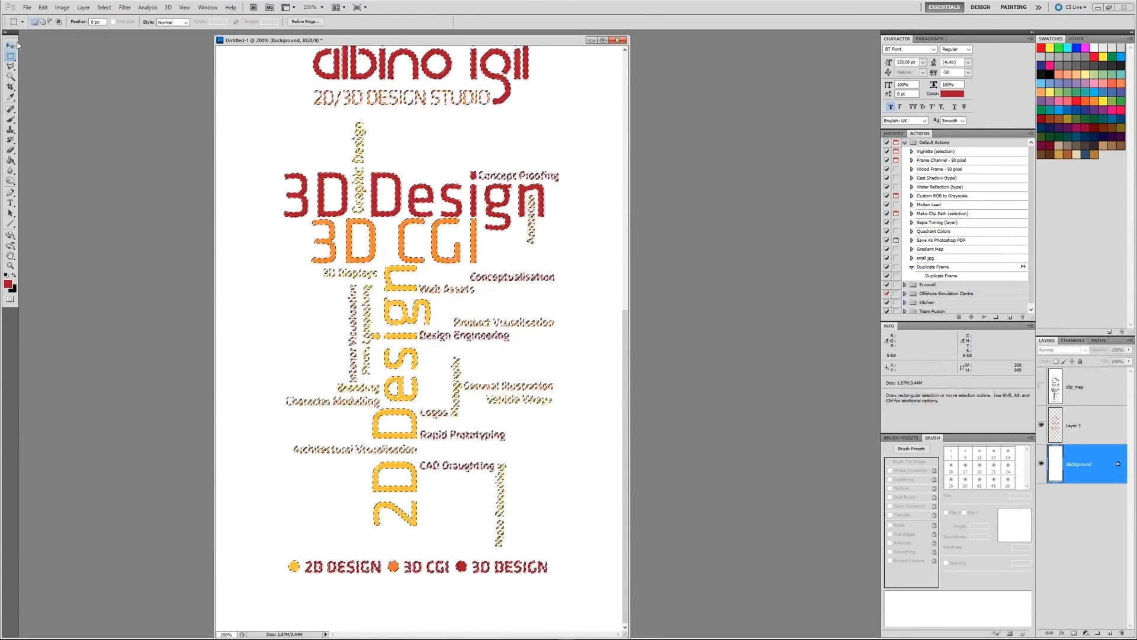
{"action": "left_click", "coordinate": [124, 8]}
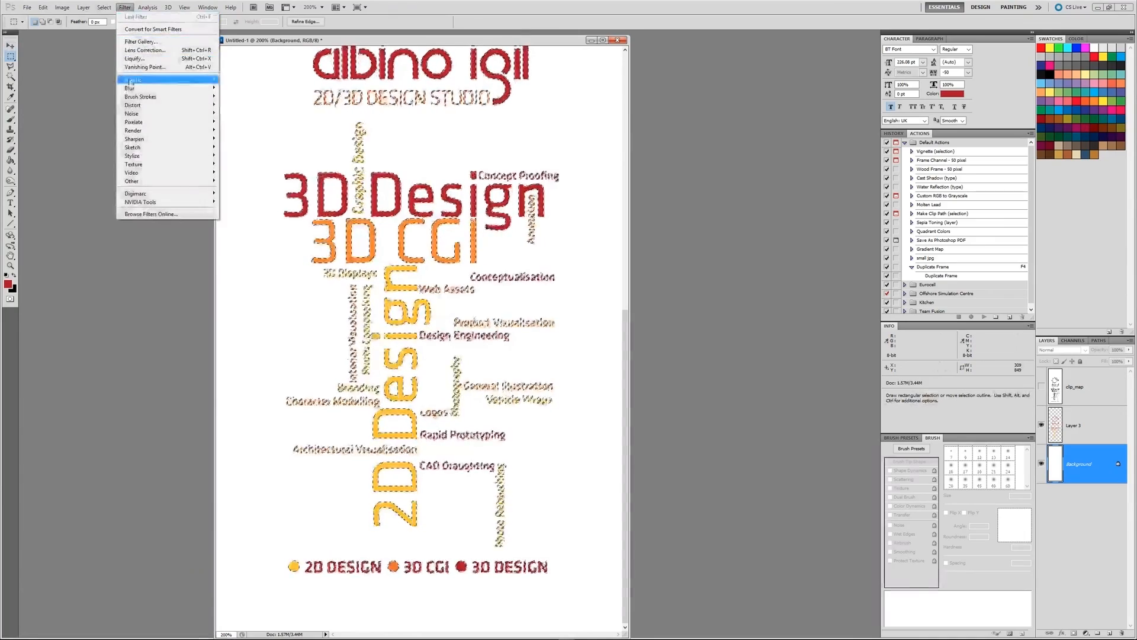
{"action": "mouse_move", "coordinate": [104, 7]}
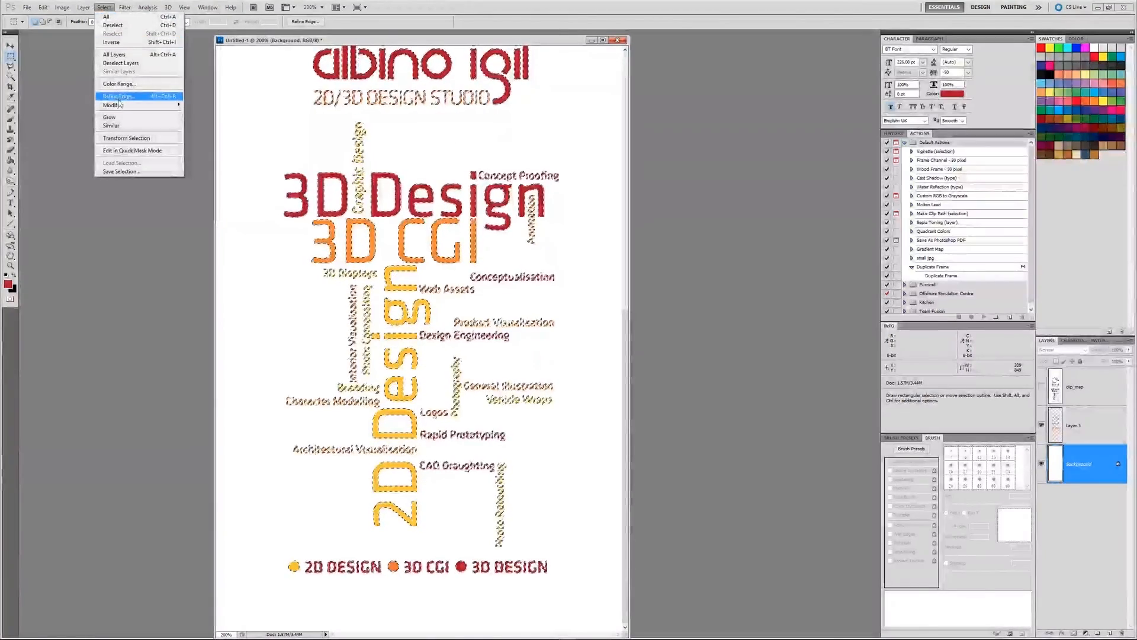
{"action": "mouse_move", "coordinate": [111, 105]}
{"action": "left_click", "coordinate": [83, 129]}
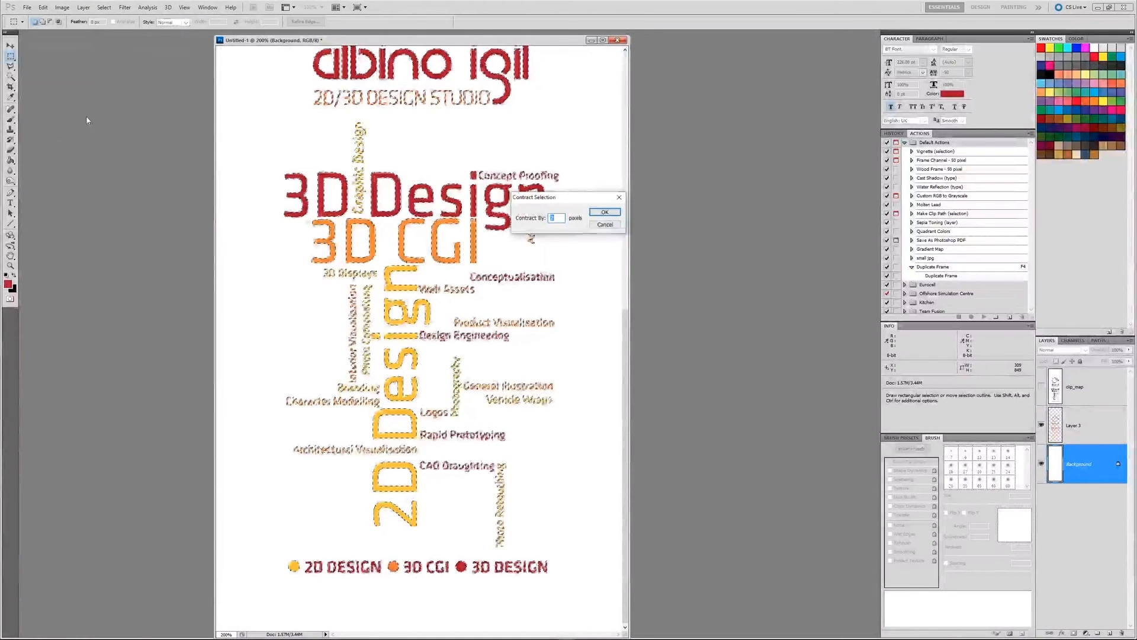
{"action": "key", "text": "Return"}
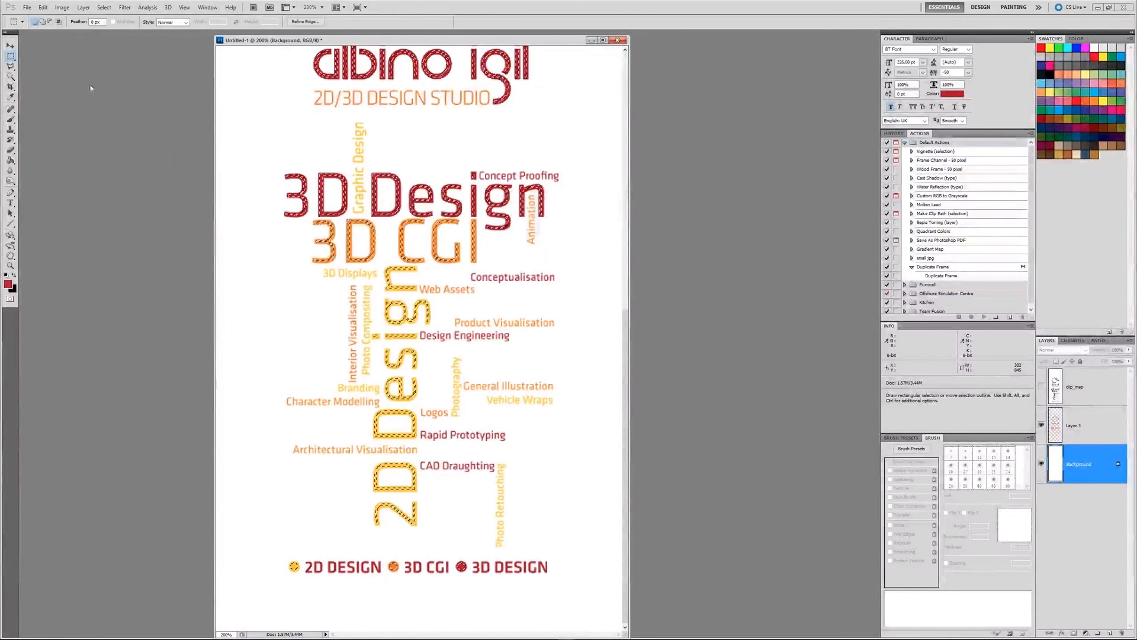
Feather the contracted artwork selection using the preset radius.
{"action": "left_click", "coordinate": [104, 8]}
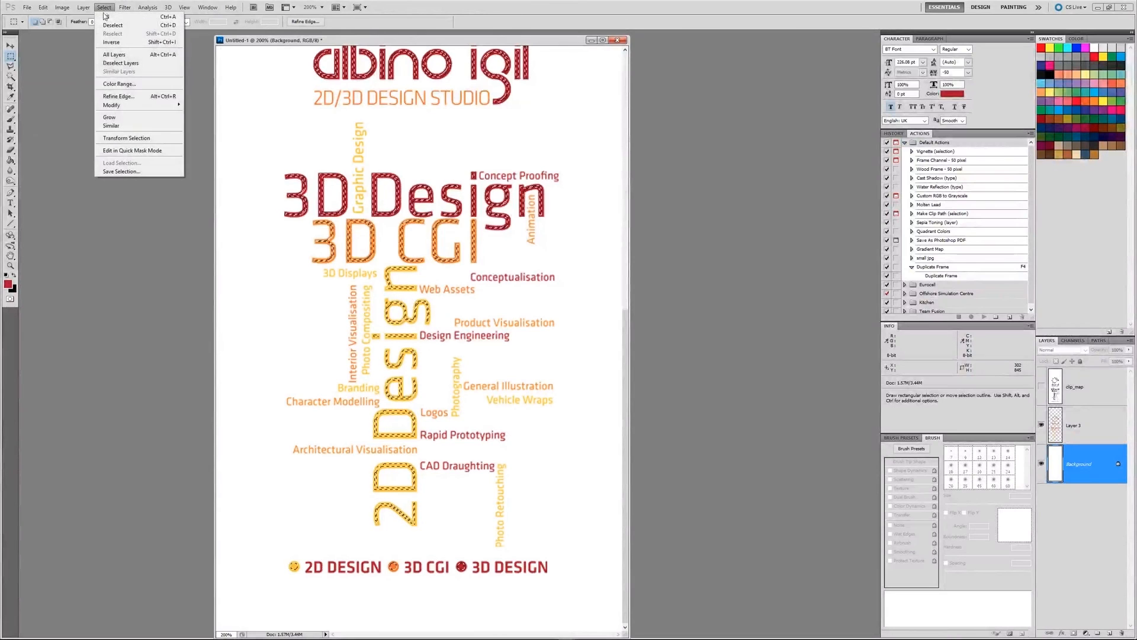
{"action": "mouse_move", "coordinate": [110, 107]}
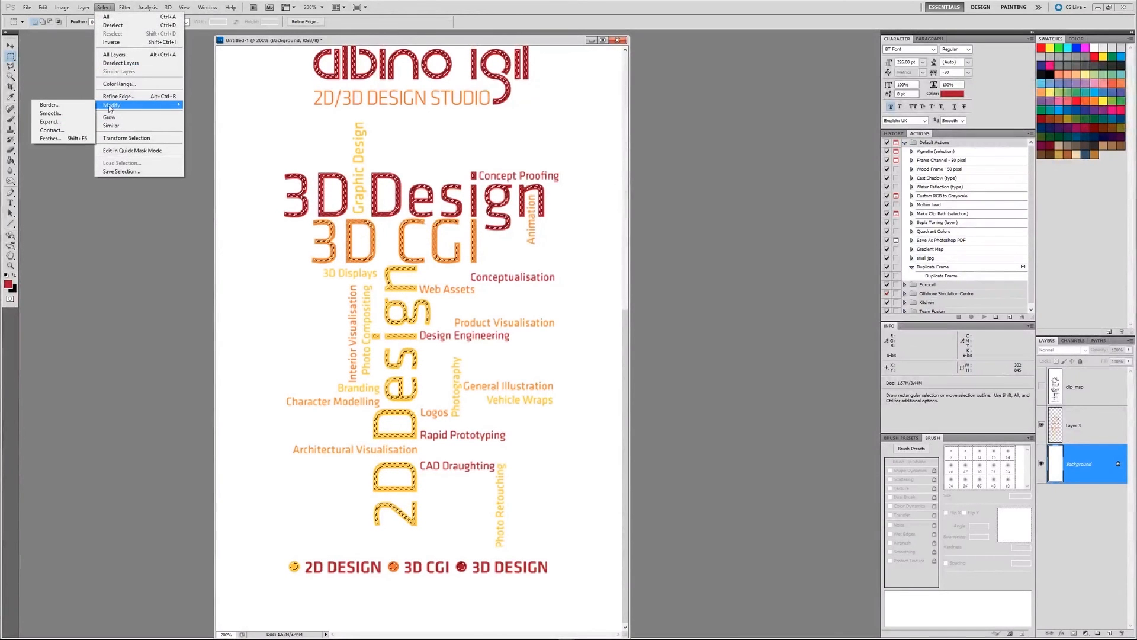
{"action": "left_click", "coordinate": [70, 139]}
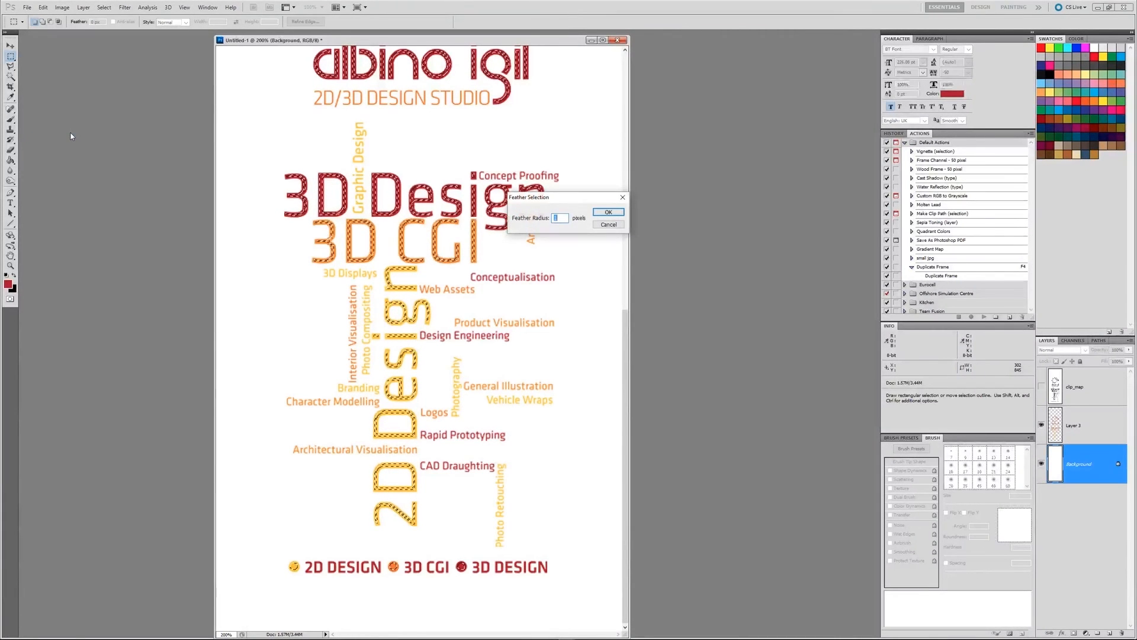
{"action": "key", "text": "Return"}
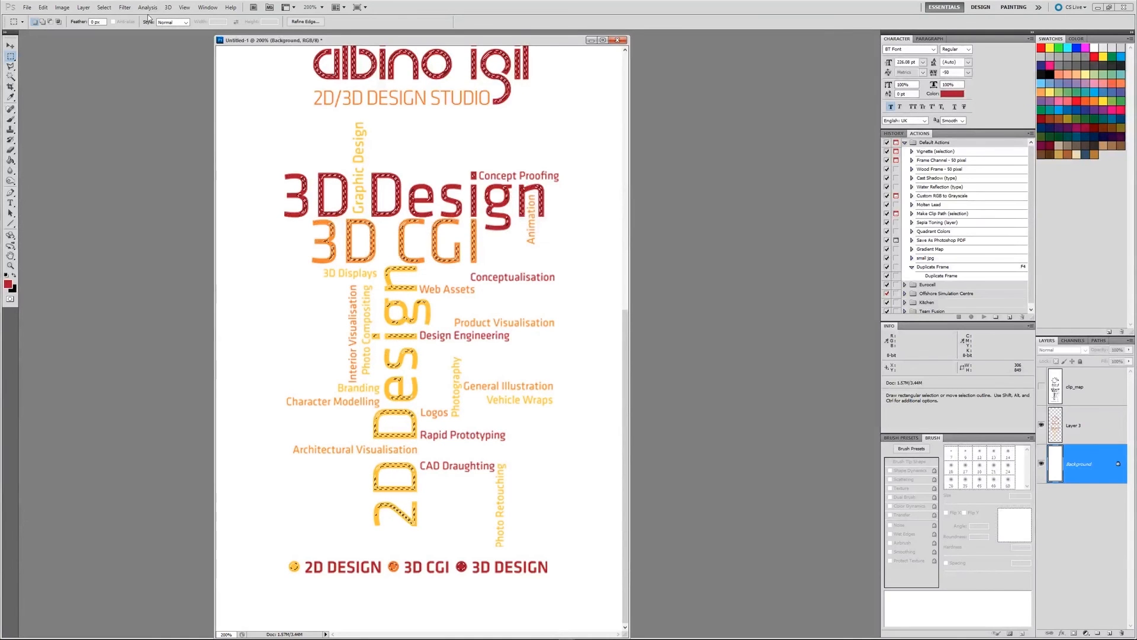
{"action": "left_click", "coordinate": [125, 7]}
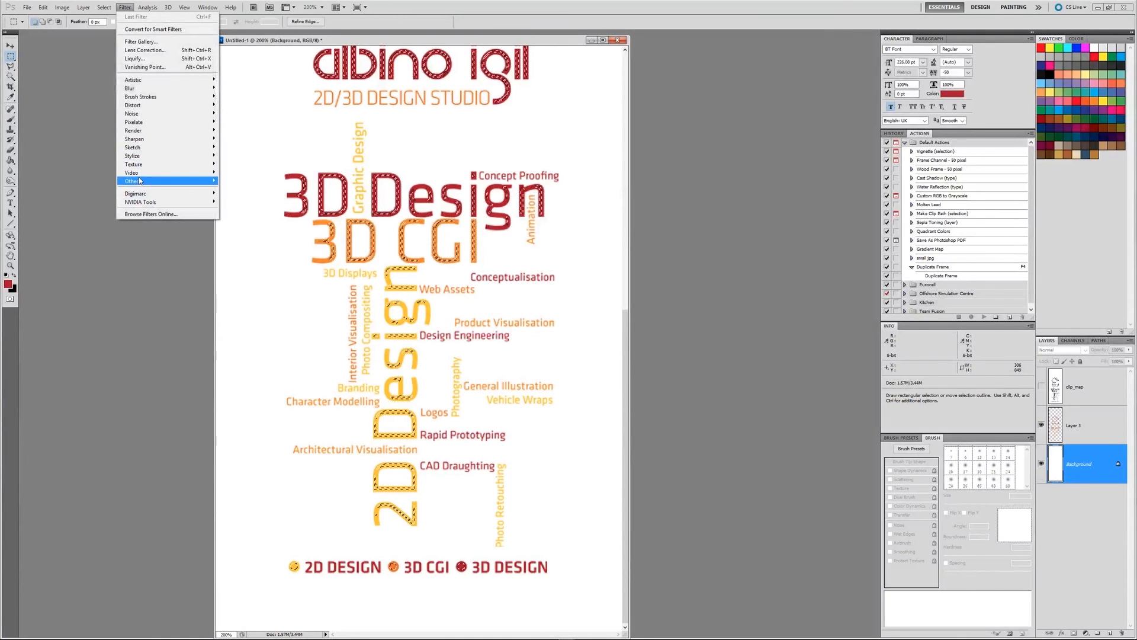
{"action": "mouse_move", "coordinate": [140, 181]}
{"action": "left_click", "coordinate": [92, 206]}
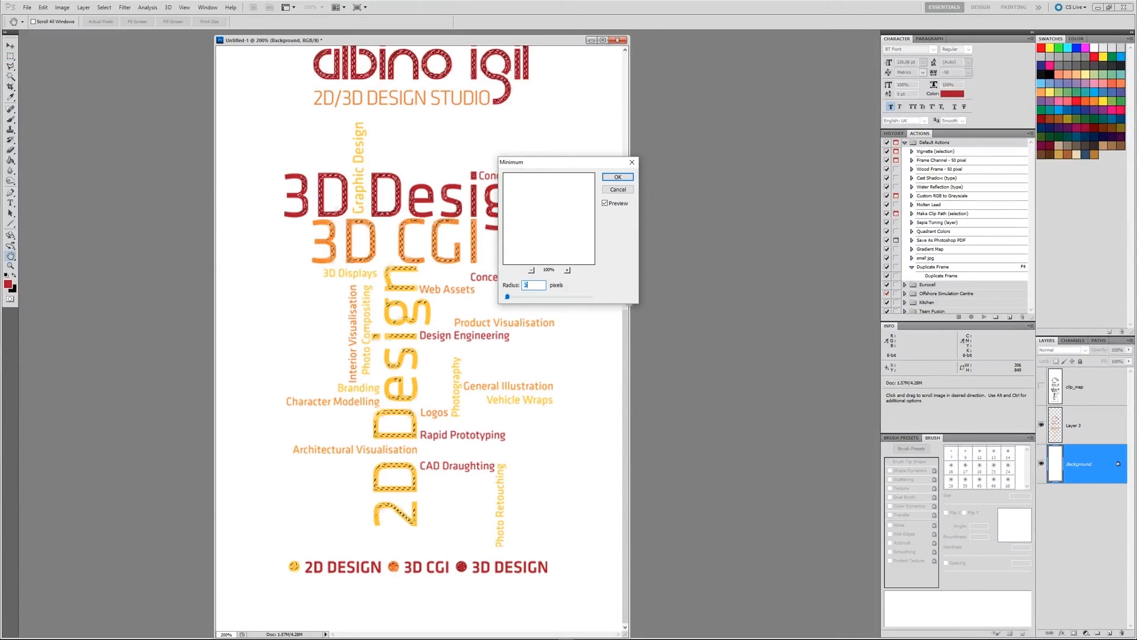
{"action": "type", "text": "3"}
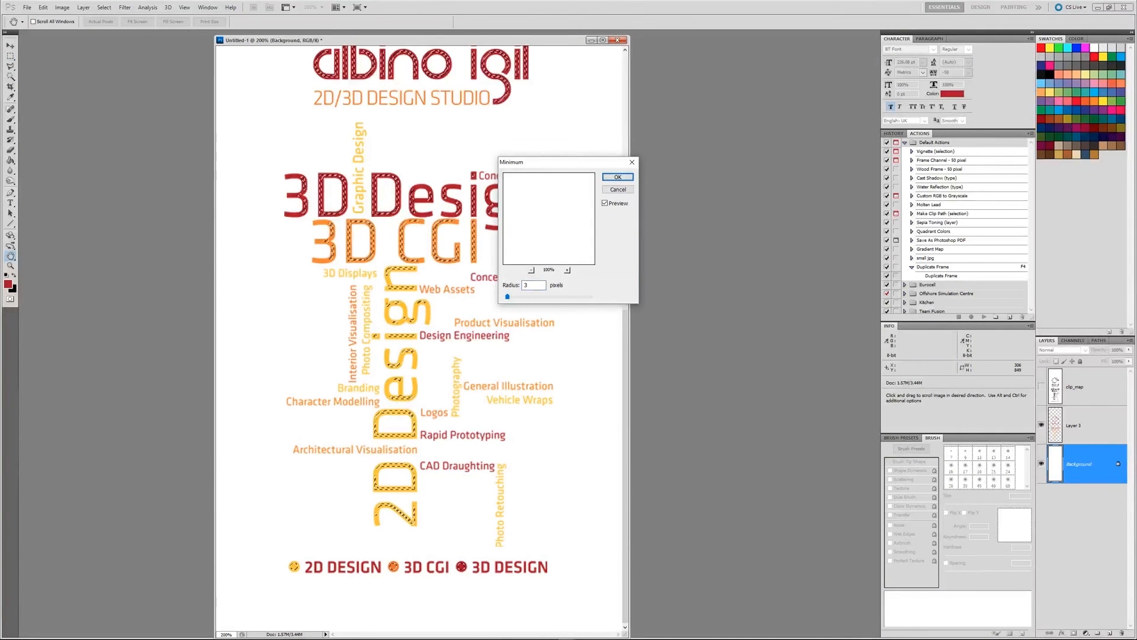
{"action": "left_click", "coordinate": [615, 191]}
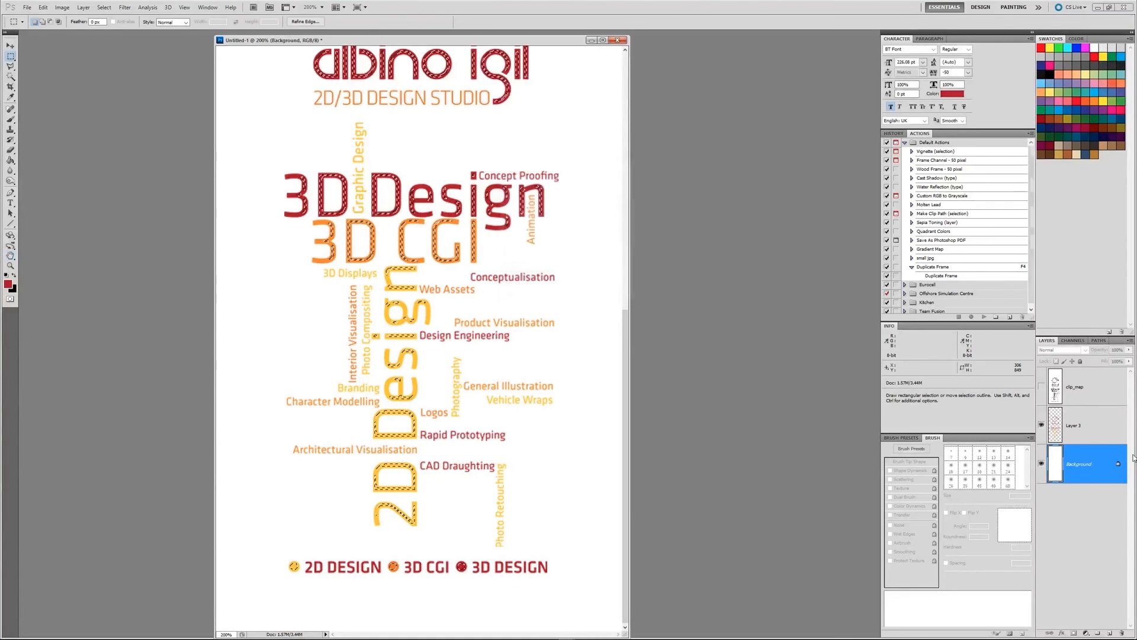
Make Layer 3 the active layer and try the Minimum filter on its selected area with a larger radius.
{"action": "left_click", "coordinate": [1093, 436]}
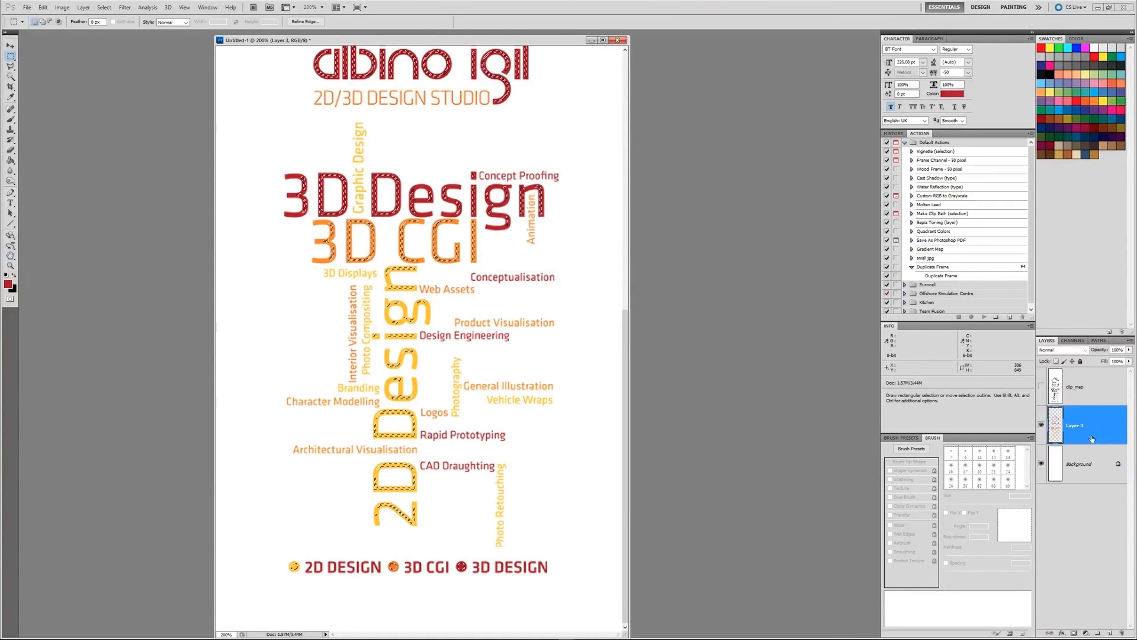
{"action": "left_click", "coordinate": [124, 7]}
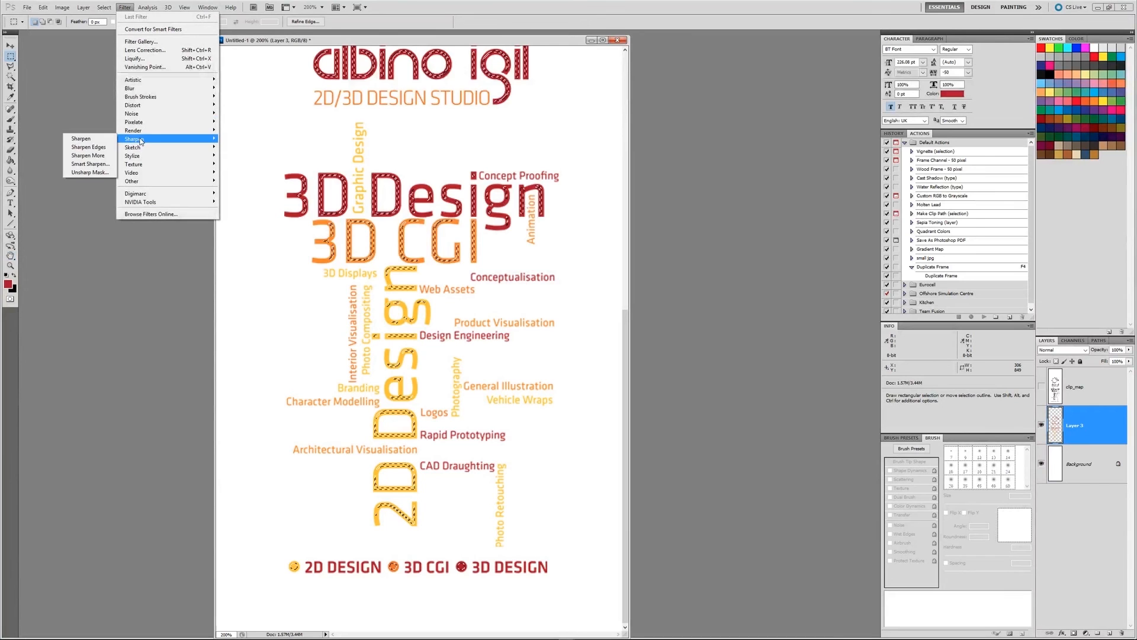
{"action": "mouse_move", "coordinate": [136, 181]}
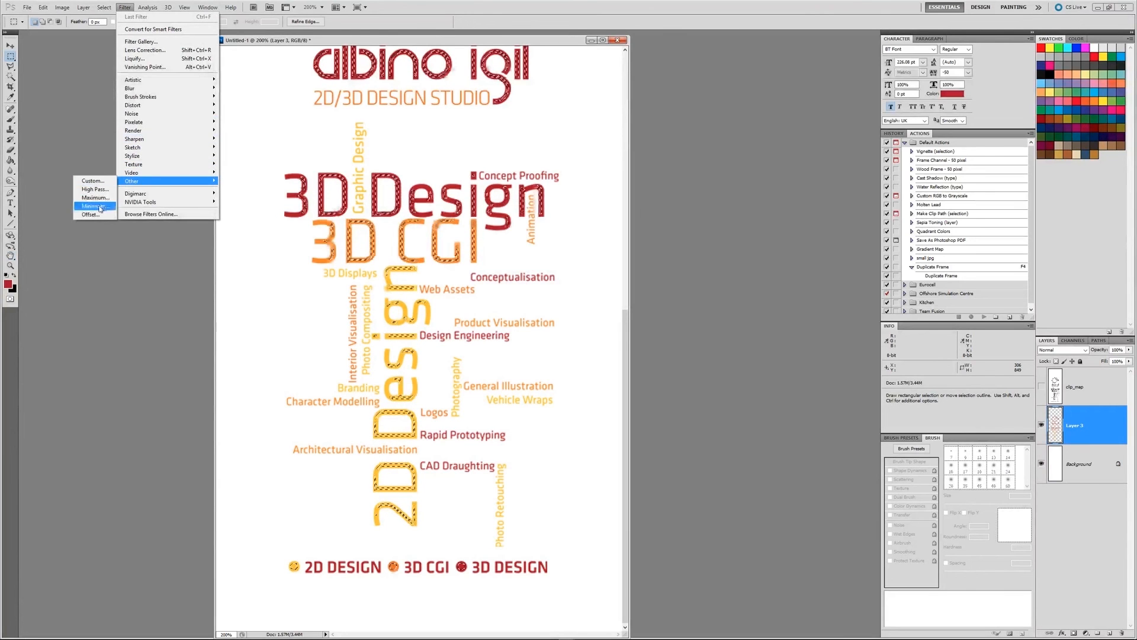
{"action": "left_click", "coordinate": [95, 206]}
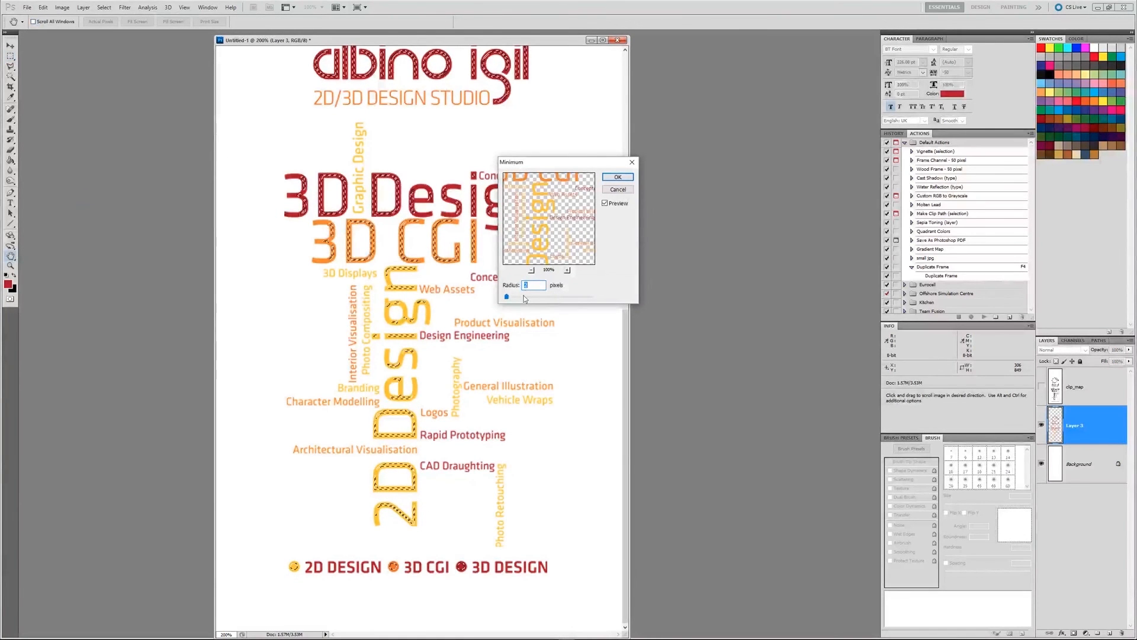
{"action": "left_click_drag", "start_coordinate": [507, 297], "coordinate": [532, 297]}
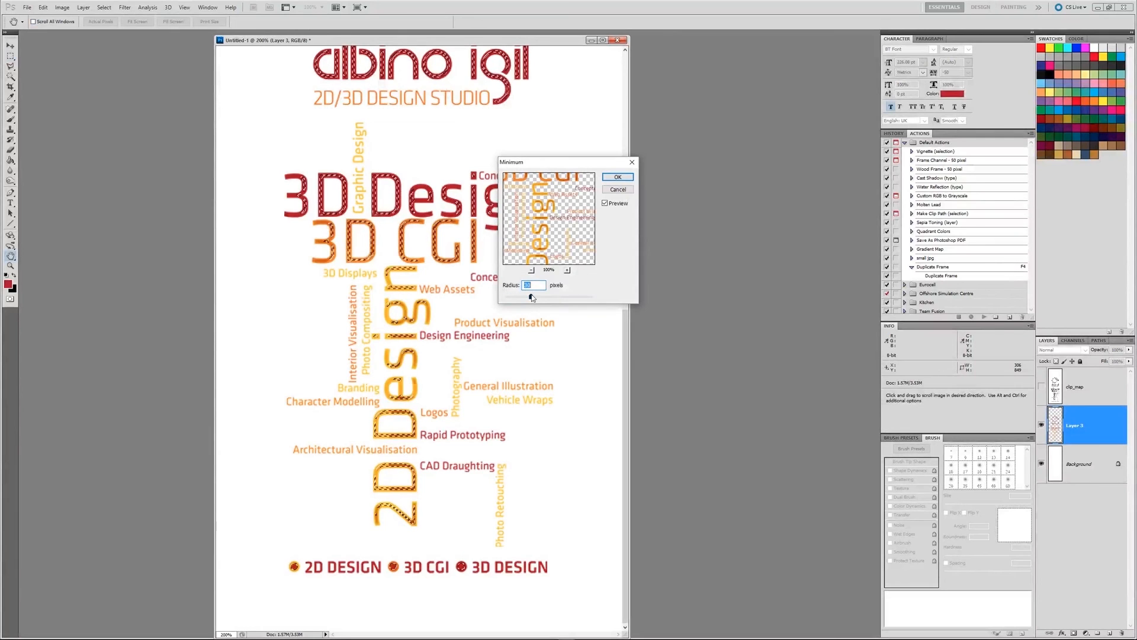
{"action": "left_click", "coordinate": [618, 190]}
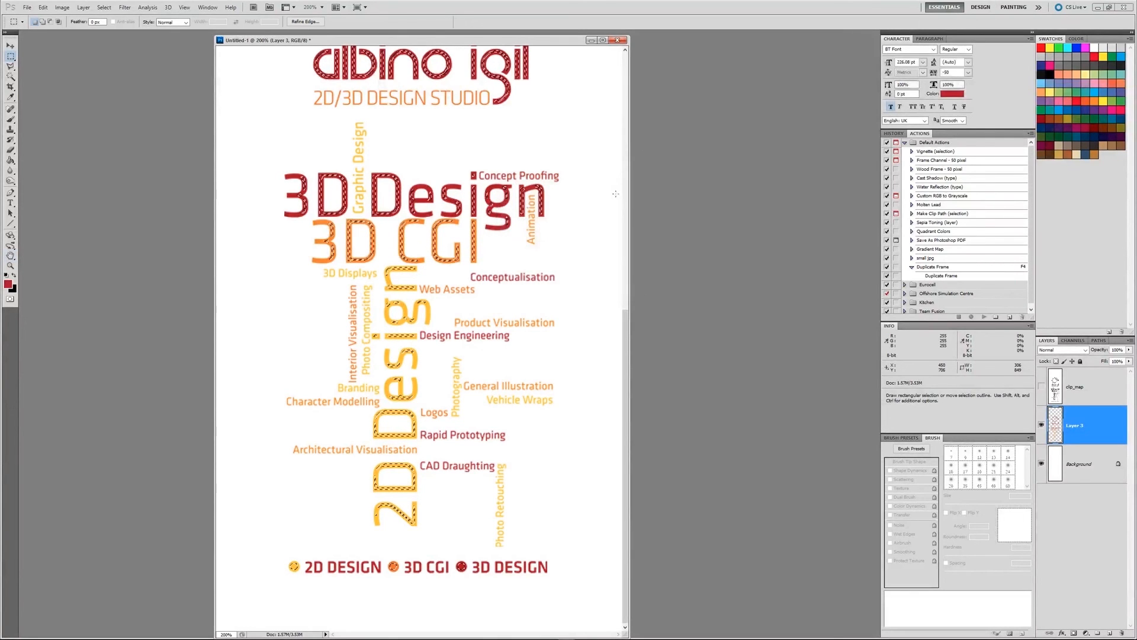
Invert the artwork selection and apply the Minimum filter to Layer 3 to spread its colours beyond the lettering edges.
{"action": "left_click", "coordinate": [104, 10]}
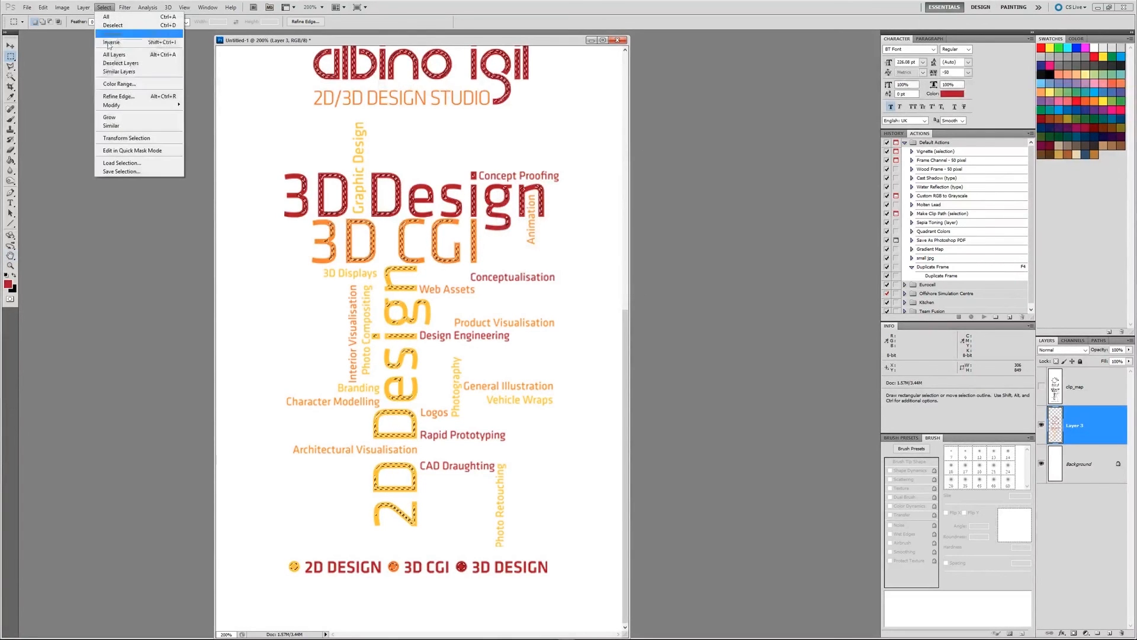
{"action": "left_click", "coordinate": [112, 41]}
{"action": "left_click", "coordinate": [124, 8]}
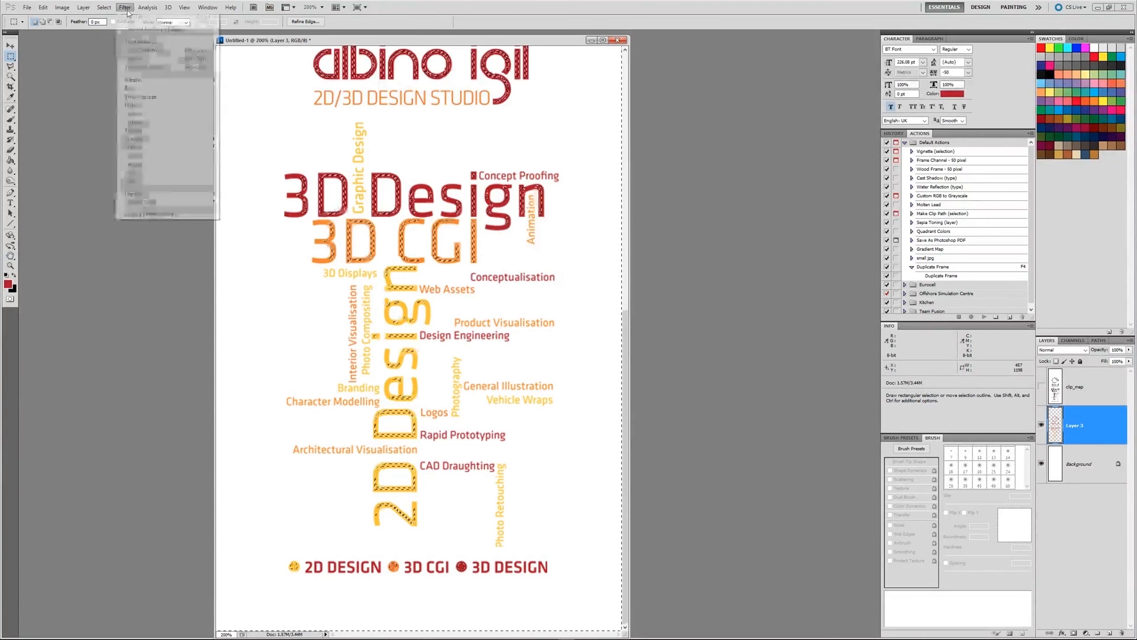
{"action": "mouse_move", "coordinate": [166, 181]}
{"action": "left_click", "coordinate": [90, 207]}
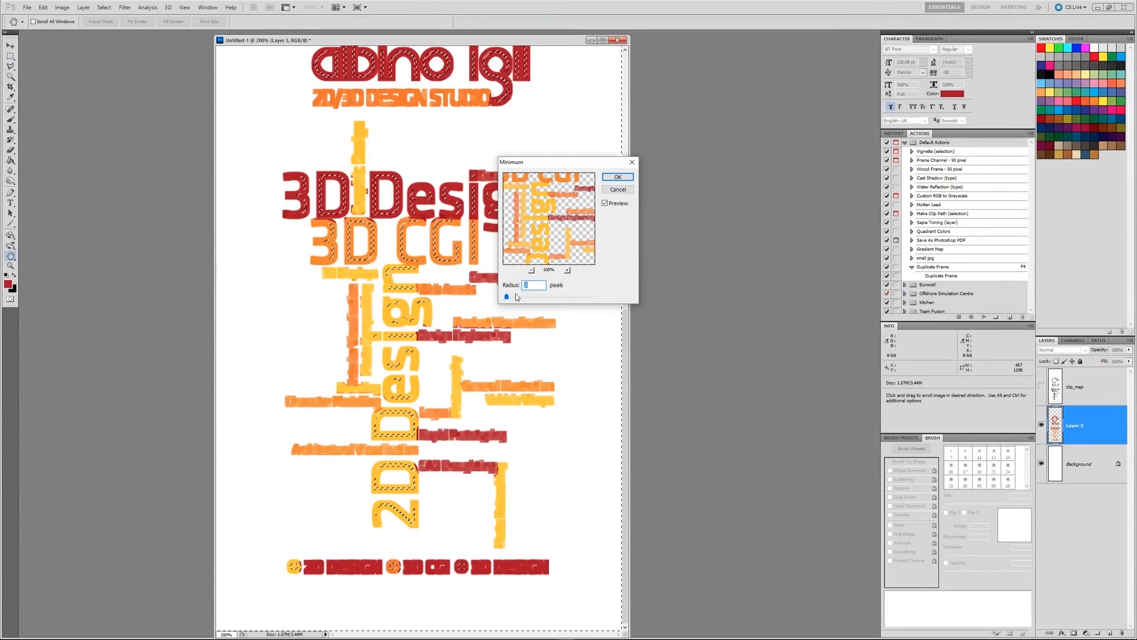
{"action": "key", "text": "Return"}
Compare the spread colours around the vertical 2D Design text with the mask by toggling the clip_map layer on and off.
{"action": "key", "text": "m"}
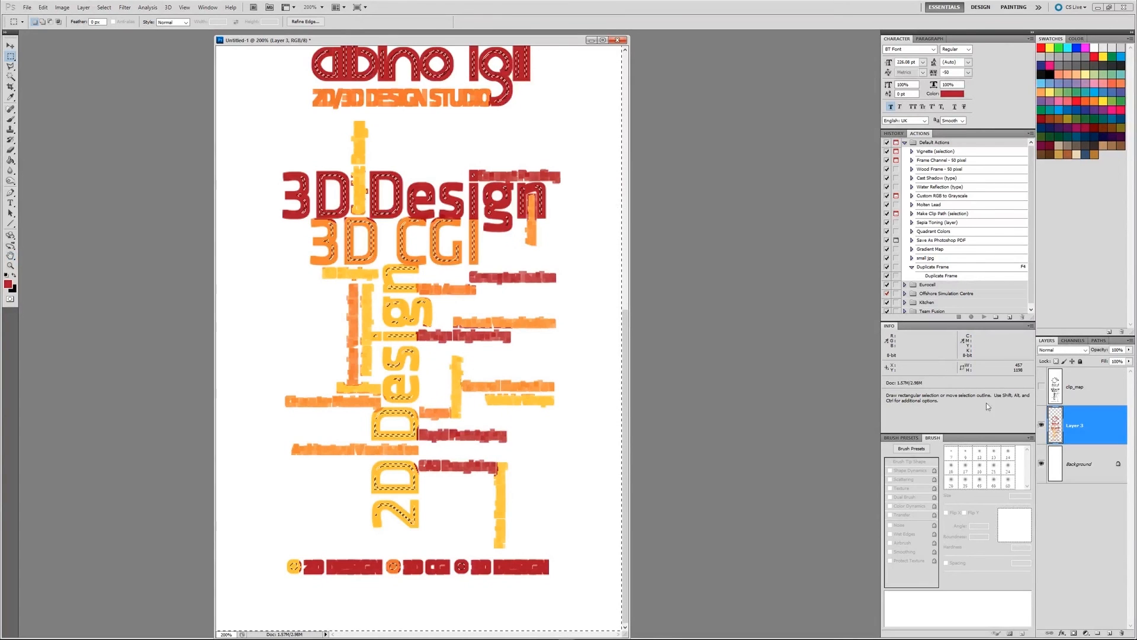
{"action": "mouse_move", "coordinate": [390, 319]}
{"action": "left_mouse_down"}
{"action": "mouse_move", "coordinate": [394, 435]}
{"action": "mouse_move", "coordinate": [395, 318]}
{"action": "left_mouse_up"}
{"action": "key", "text": "z"}
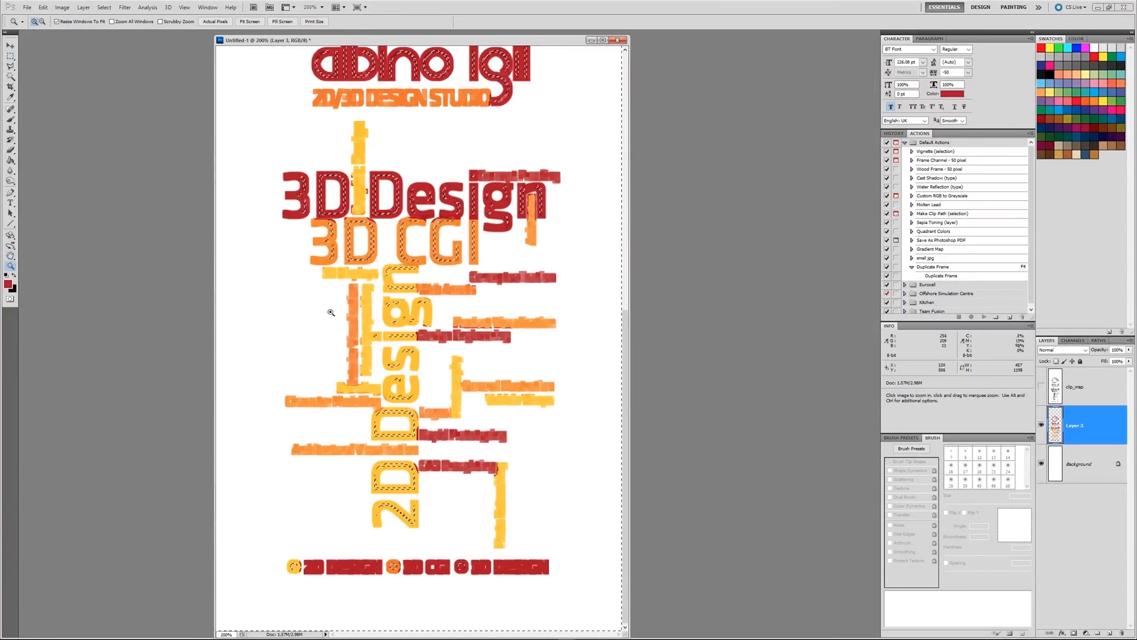
{"action": "left_click_drag", "start_coordinate": [330, 302], "coordinate": [503, 482]}
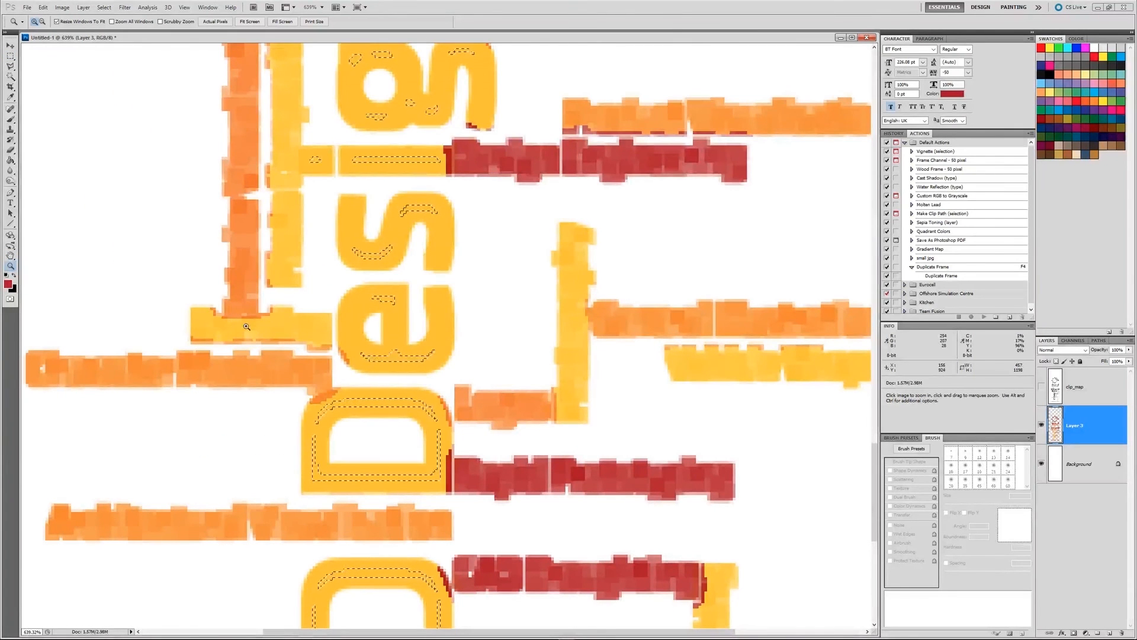
{"action": "left_click", "coordinate": [1041, 387]}
{"action": "left_click", "coordinate": [1041, 387]}
{"action": "left_click", "coordinate": [1041, 386]}
{"action": "left_click", "coordinate": [1041, 387]}
{"action": "left_click", "coordinate": [1041, 387]}
{"action": "left_click", "coordinate": [1042, 387]}
{"action": "left_click", "coordinate": [1041, 386]}
{"action": "left_click", "coordinate": [1041, 387]}
Clear the artwork selection and move the document window towards the middle of the workspace at 100% zoom.
{"action": "left_click", "coordinate": [338, 277], "text": "alt"}
{"action": "left_click", "coordinate": [667, 340], "text": "alt"}
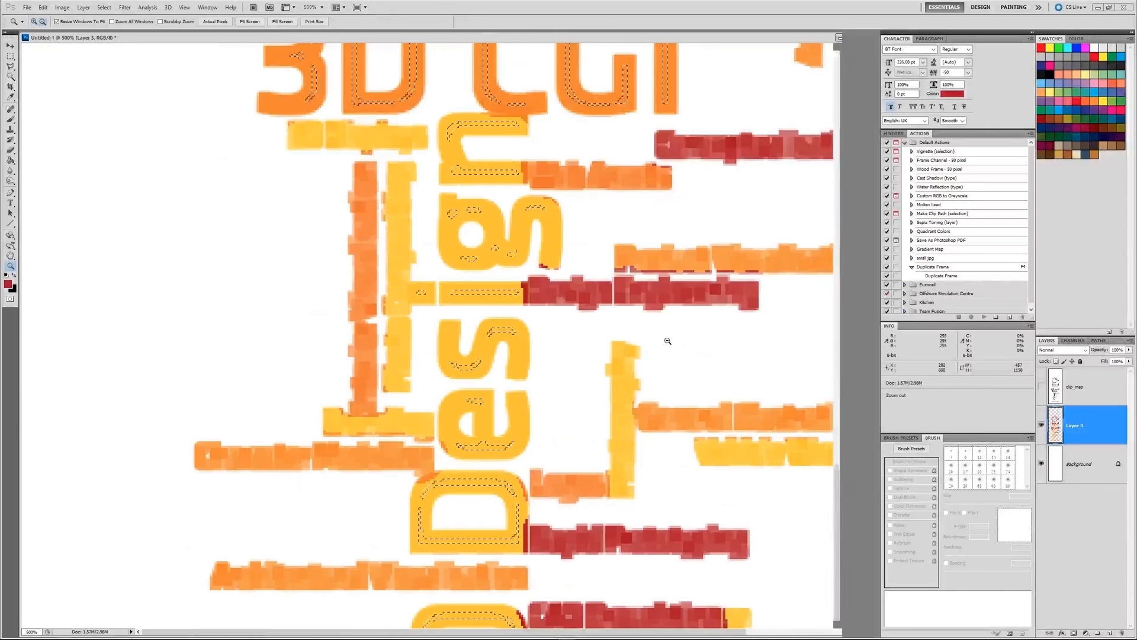
{"action": "left_click", "coordinate": [668, 340], "text": "alt"}
{"action": "left_click", "coordinate": [367, 266], "text": "alt"}
{"action": "left_click", "coordinate": [249, 207], "text": "alt"}
{"action": "key", "text": "ctrl+d"}
{"action": "left_click", "coordinate": [10, 56]}
{"action": "left_click_drag", "start_coordinate": [96, 43], "coordinate": [380, 58]}
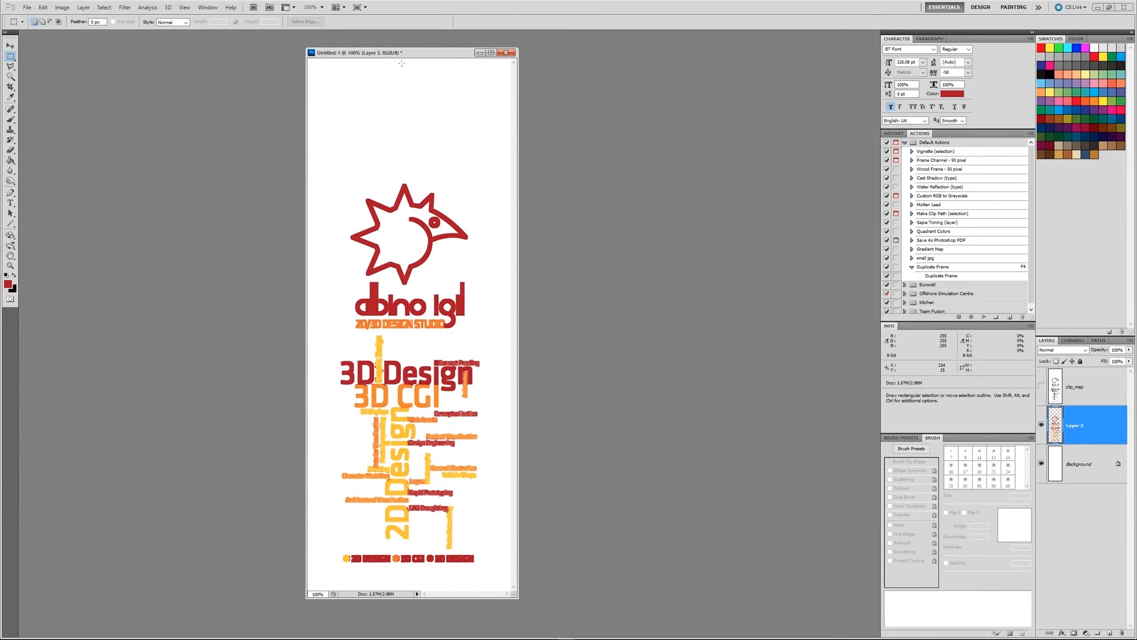
Start saving the colour artwork and choose the Images folder of VWST002Bottle on the Projects drive.
{"action": "key", "text": "ctrl+s"}
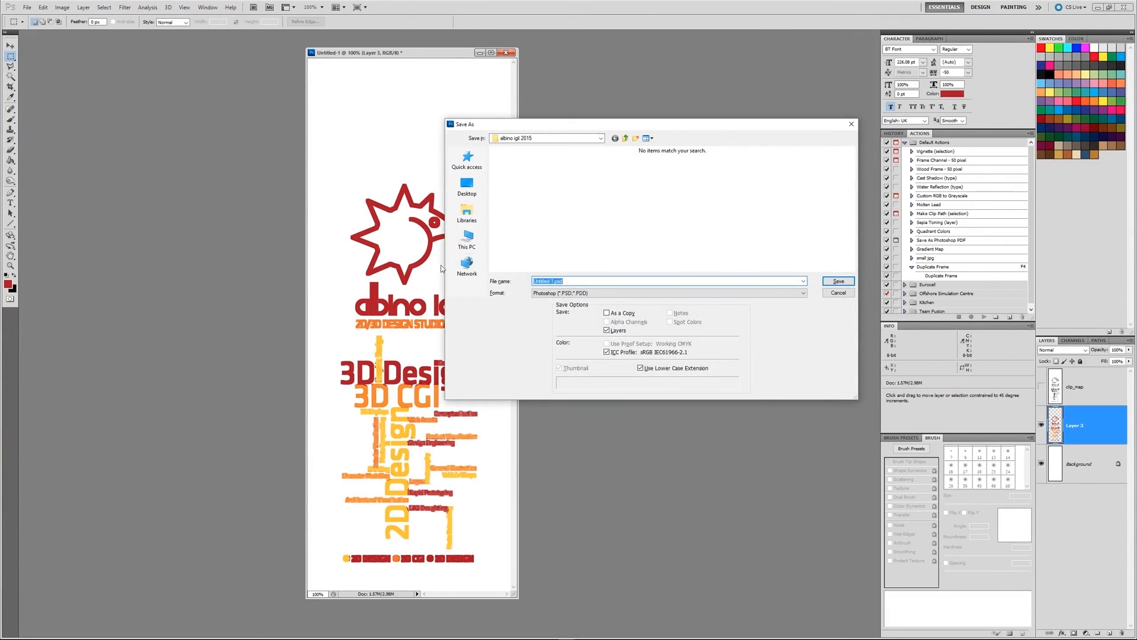
{"action": "left_click", "coordinate": [466, 237]}
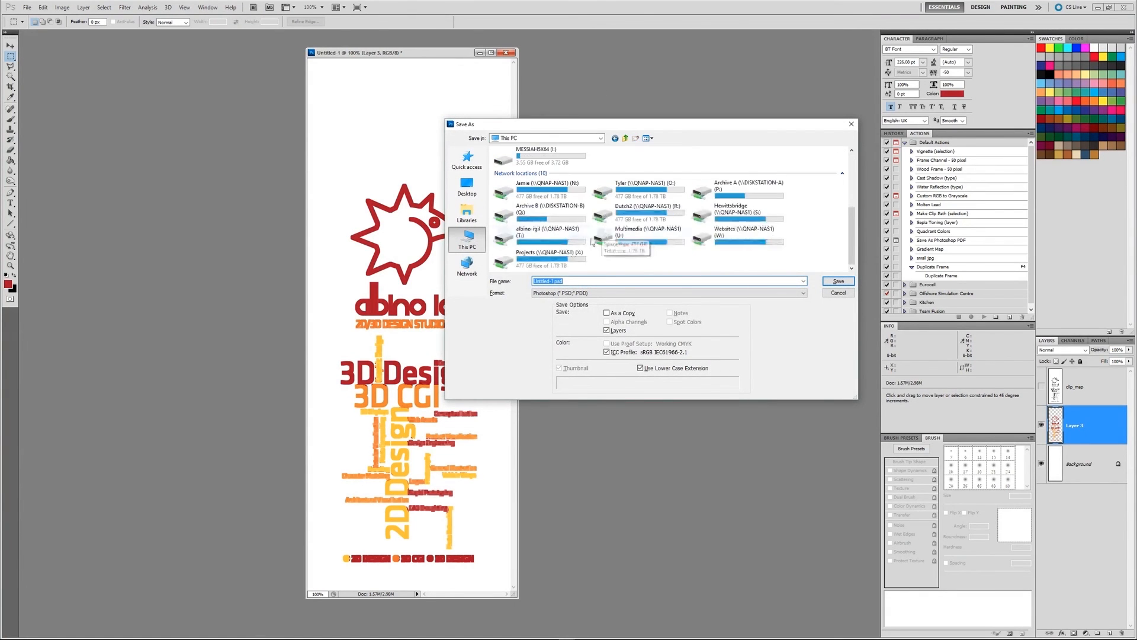
{"action": "double_click", "coordinate": [573, 255]}
{"action": "scroll", "coordinate": [556, 251], "scroll_direction": "down", "scroll_amount": 5}
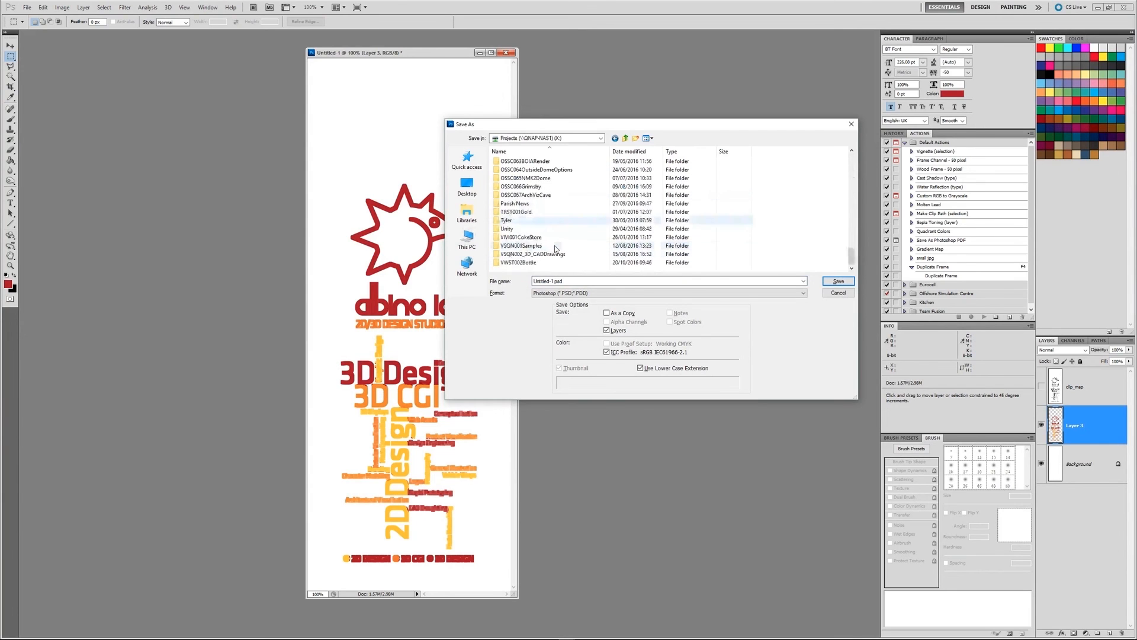
{"action": "double_click", "coordinate": [520, 262]}
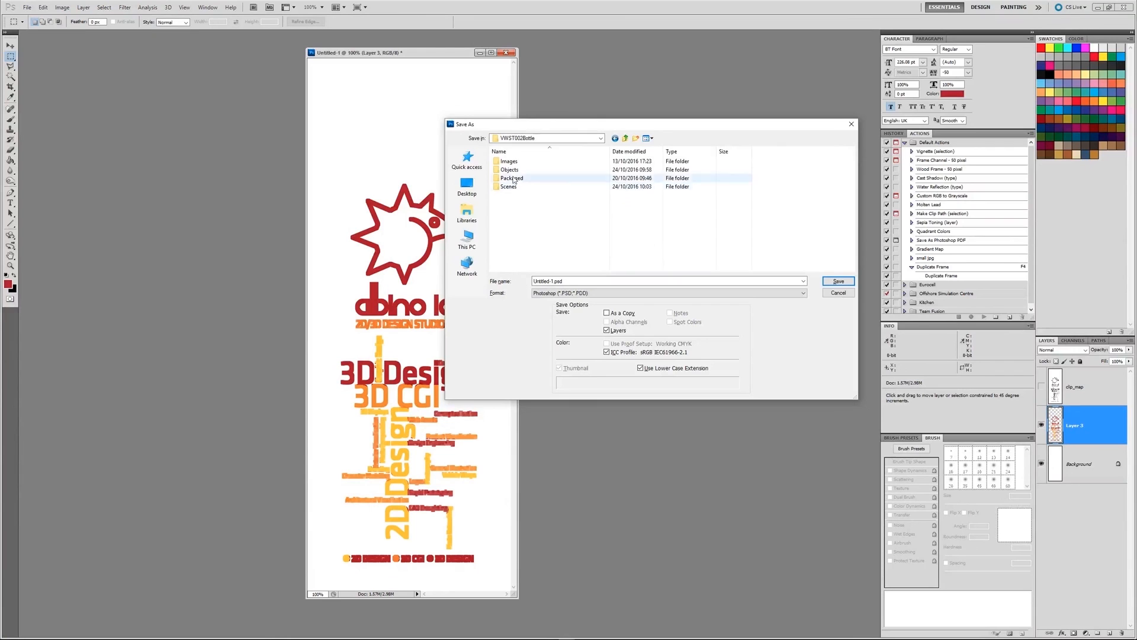
{"action": "double_click", "coordinate": [508, 161]}
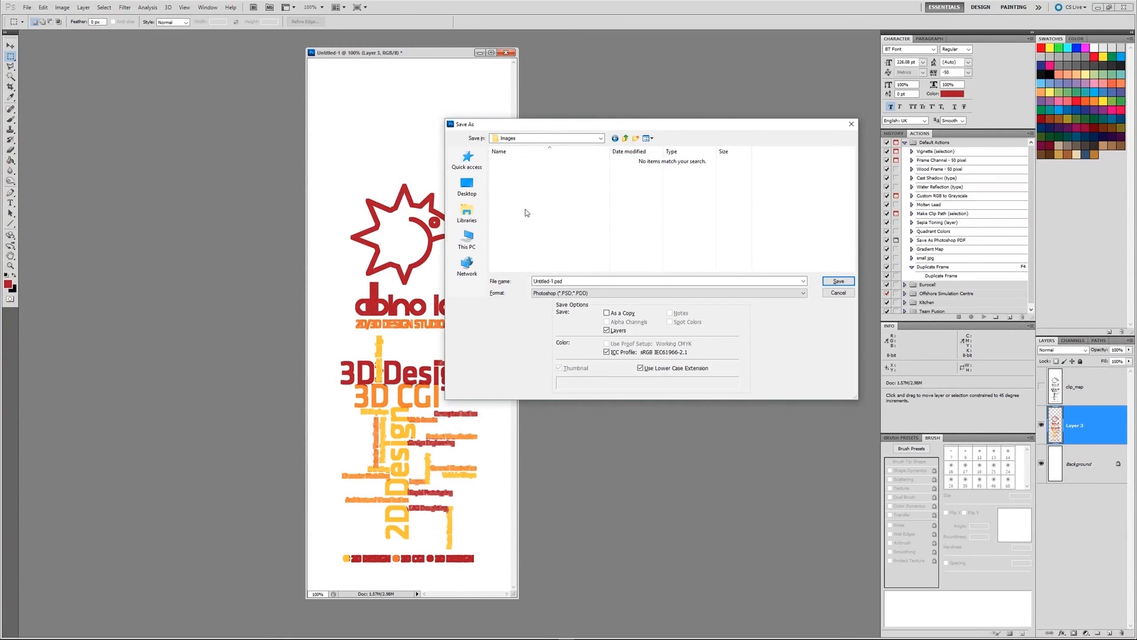
Save the colour artwork as a PNG named albino_clip_B_v001.png.
{"action": "left_click", "coordinate": [551, 293]}
{"action": "left_click", "coordinate": [563, 388]}
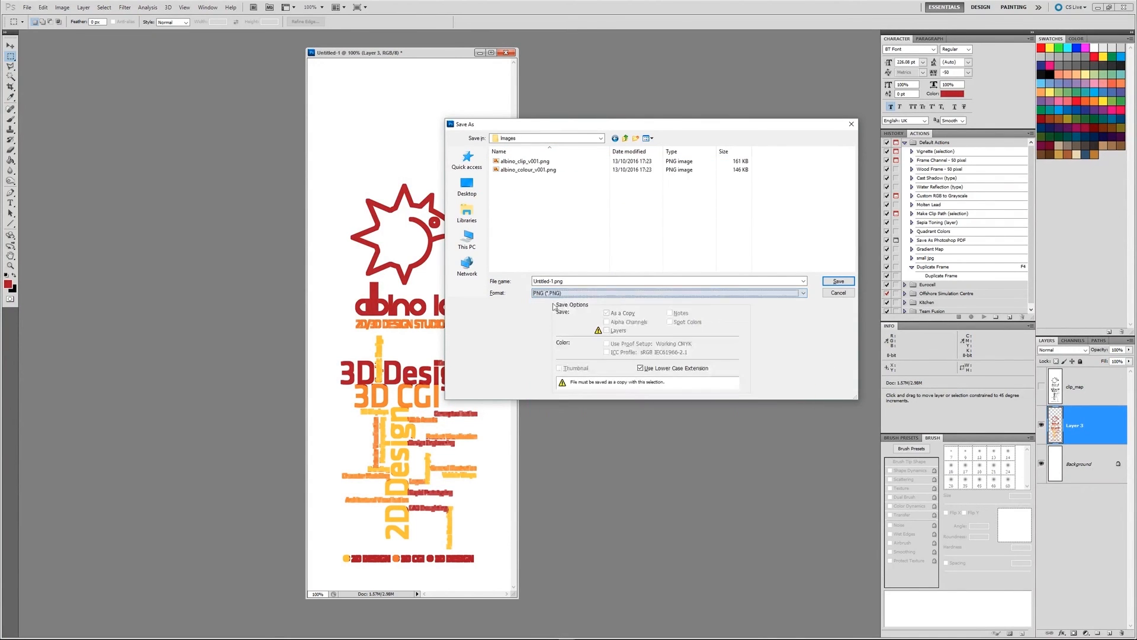
{"action": "left_click", "coordinate": [530, 161]}
{"action": "left_click", "coordinate": [558, 282]}
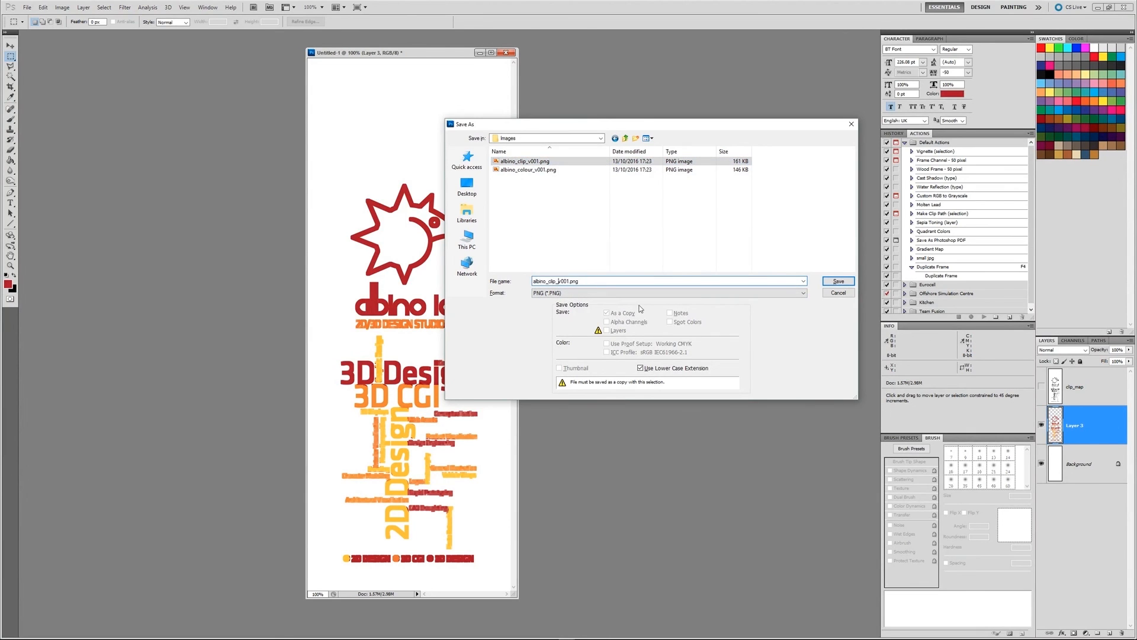
{"action": "key", "text": "Return"}
{"action": "key", "text": "Return"}
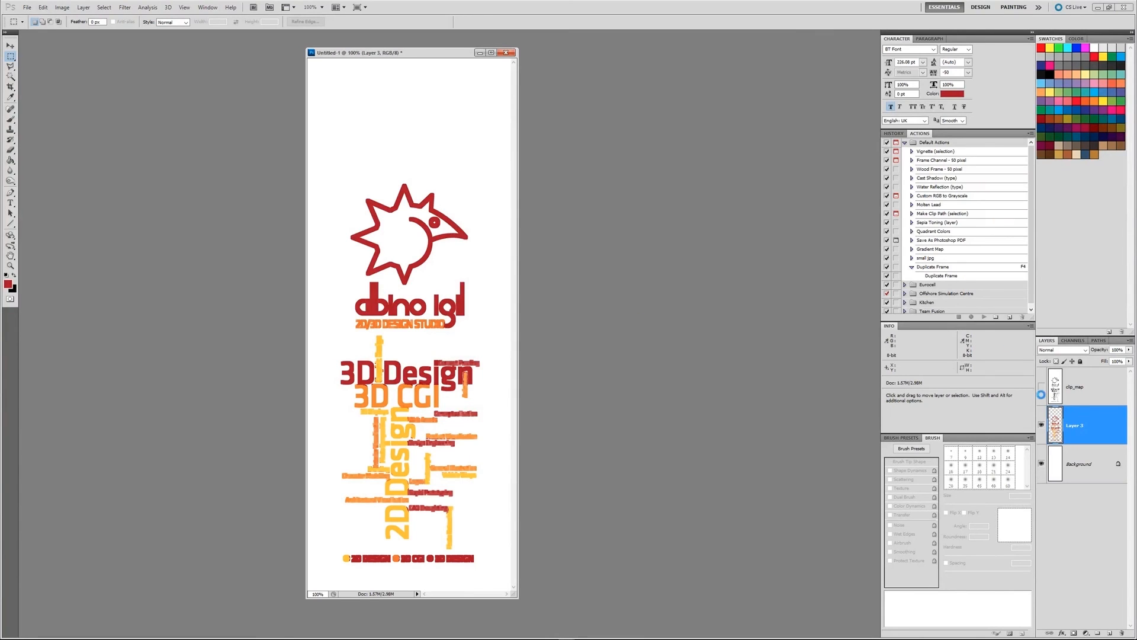
Show and select the clip_map layer, and begin saving another copy with the format set to PNG.
{"action": "left_click", "coordinate": [1041, 386]}
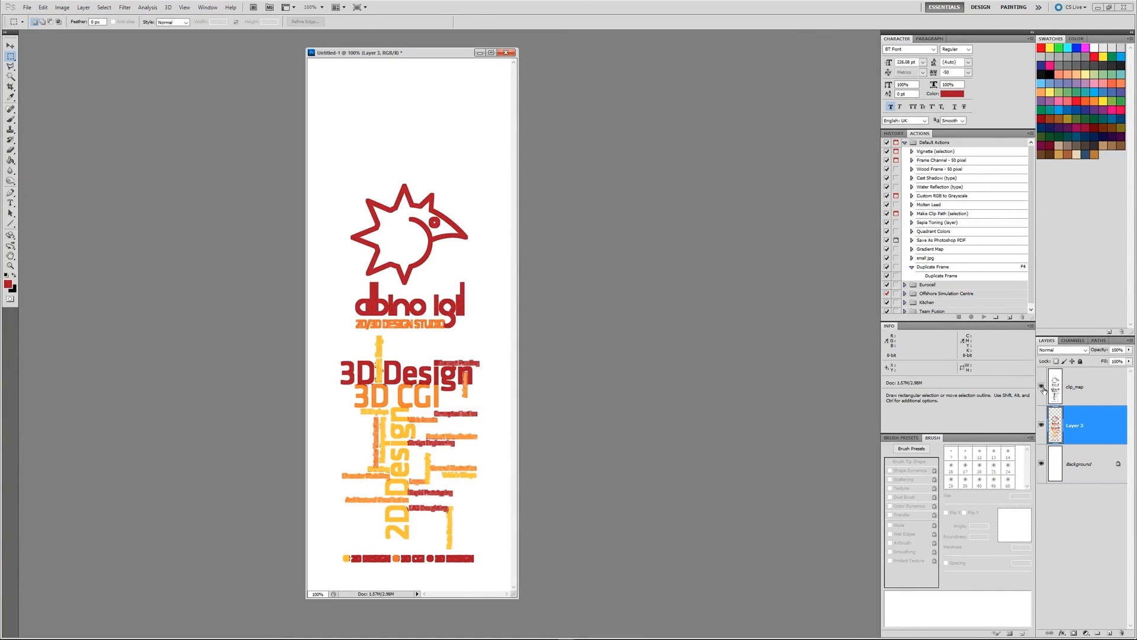
{"action": "left_click", "coordinate": [1089, 396]}
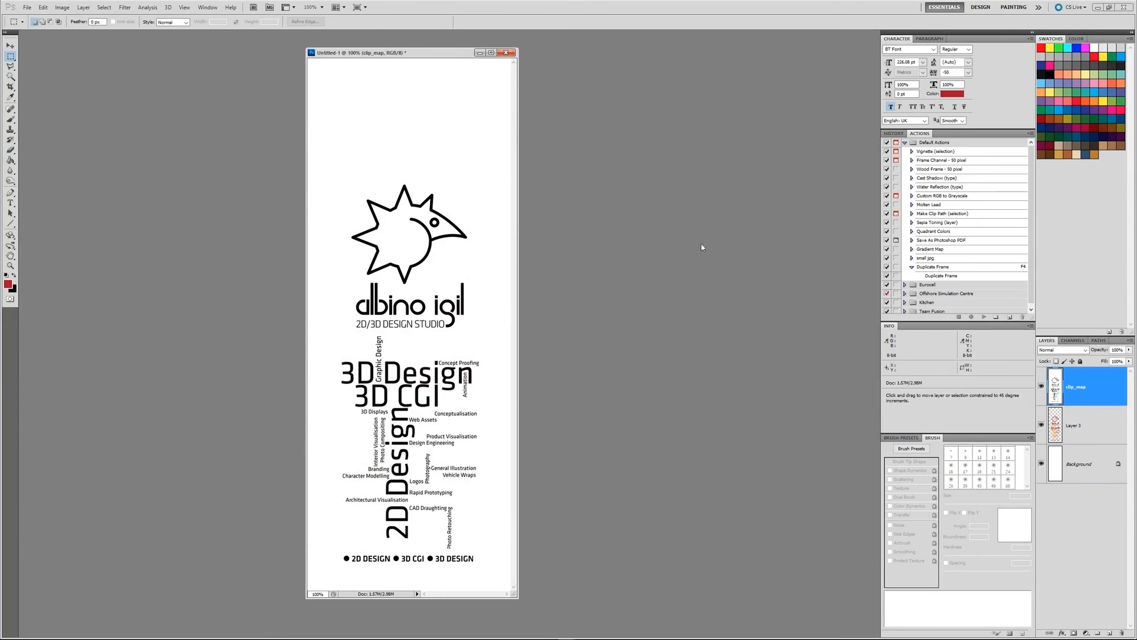
{"action": "key", "text": "ctrl+shift+s"}
{"action": "left_click", "coordinate": [599, 294]}
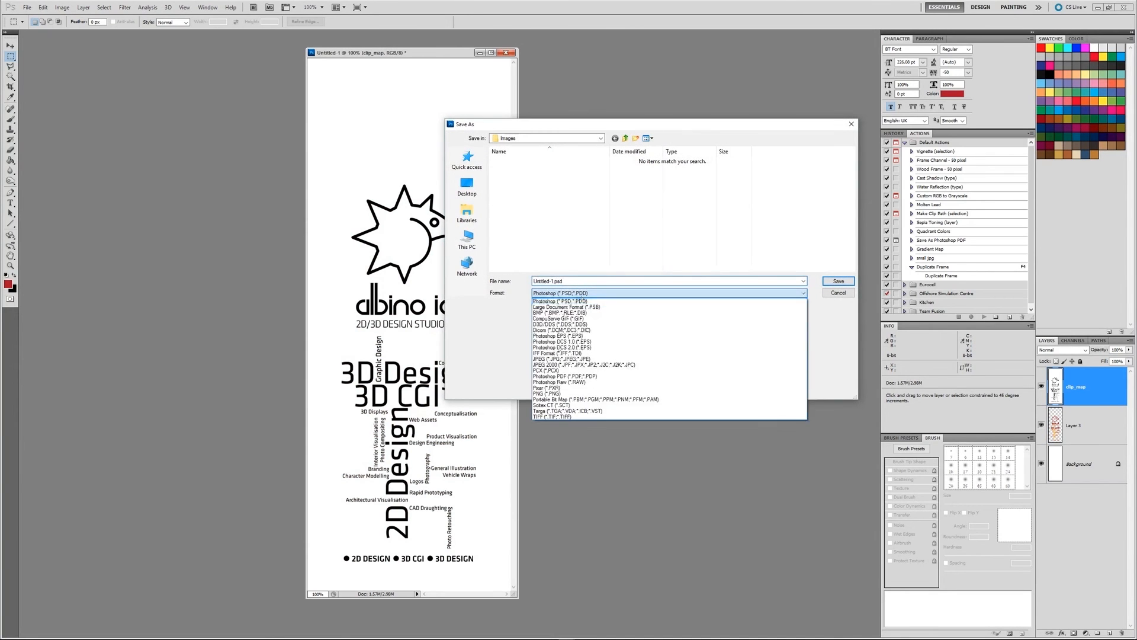
{"action": "left_click", "coordinate": [540, 394]}
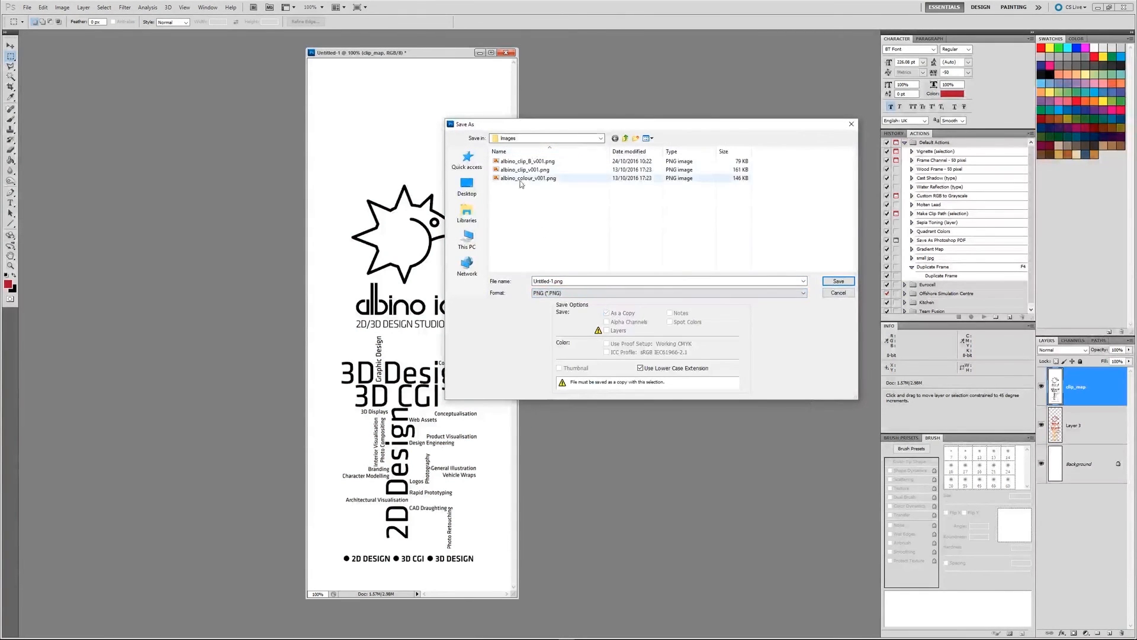
Rename the existing file albino_clip_B_v001.png in the Images folder as albino_colour_B_v001.png.
{"action": "left_click", "coordinate": [526, 161]}
{"action": "left_click", "coordinate": [527, 162]}
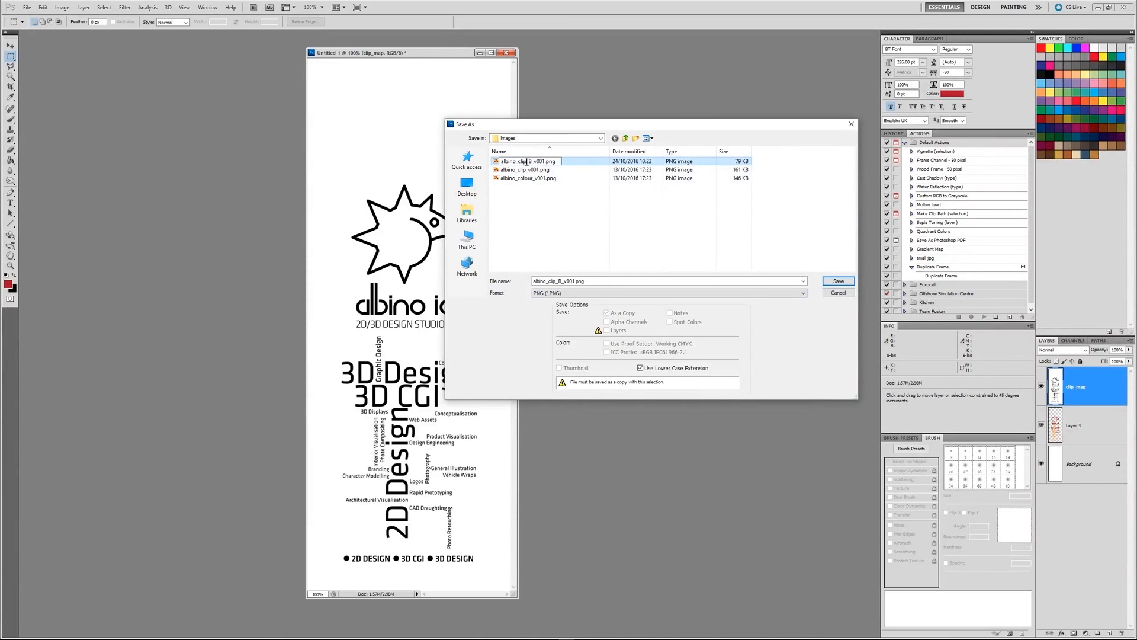
{"action": "key", "text": "BackSpace"}
{"action": "key", "text": "BackSpace"}
{"action": "key", "text": "BackSpace"}
{"action": "type", "text": "olour"}
{"action": "key", "text": "Return"}
Save the black-on-white mask as albino_clip_B_v001.png, basing the name on albino_clip_v001.png.
{"action": "left_click", "coordinate": [524, 170]}
{"action": "left_click", "coordinate": [561, 281]}
{"action": "left_click", "coordinate": [559, 282]}
{"action": "type", "text": "B_"}
{"action": "key", "text": "Return"}
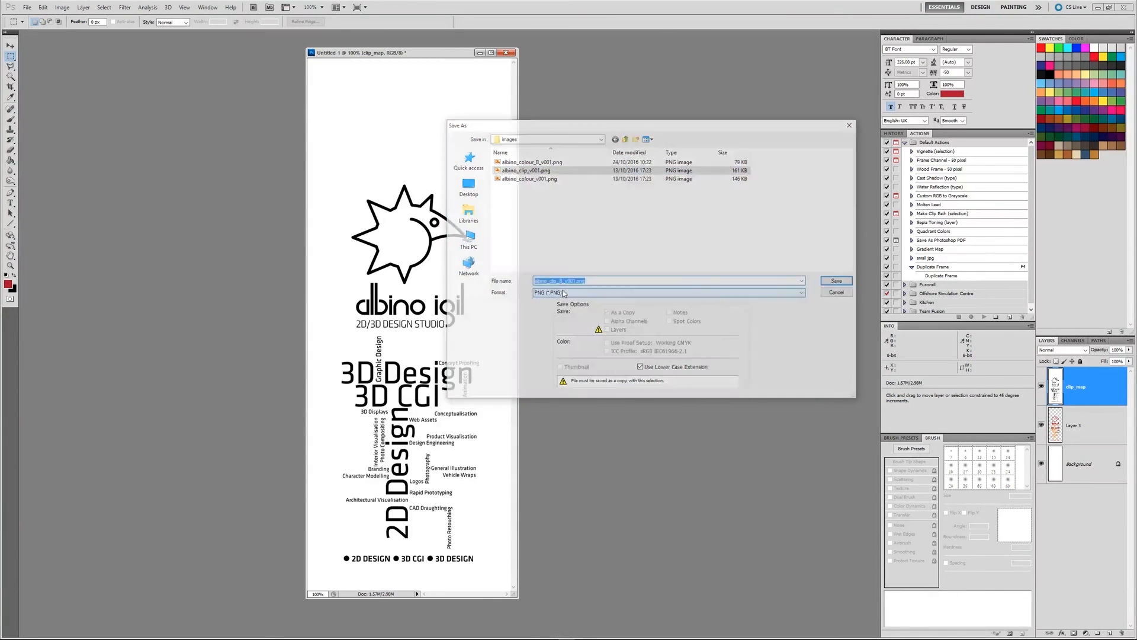
{"action": "key", "text": "Return"}
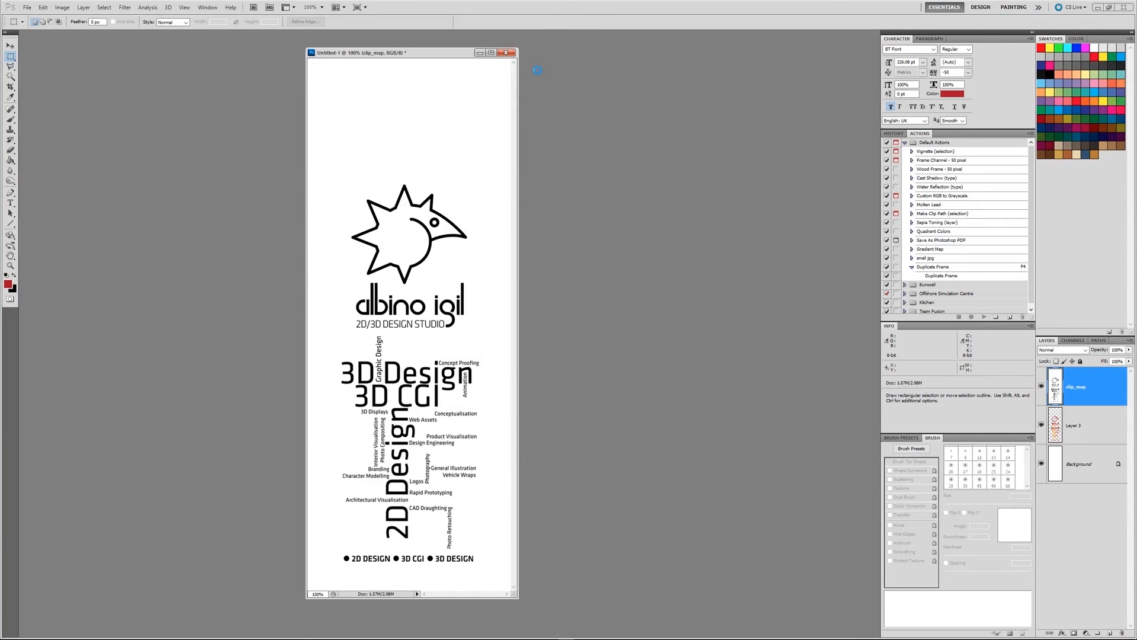
Switch to LightWave Layout with the Bottle_B_v001 scene.
{"action": "key", "text": "alt+Tab"}
{"action": "key", "text": "alt+Tab"}
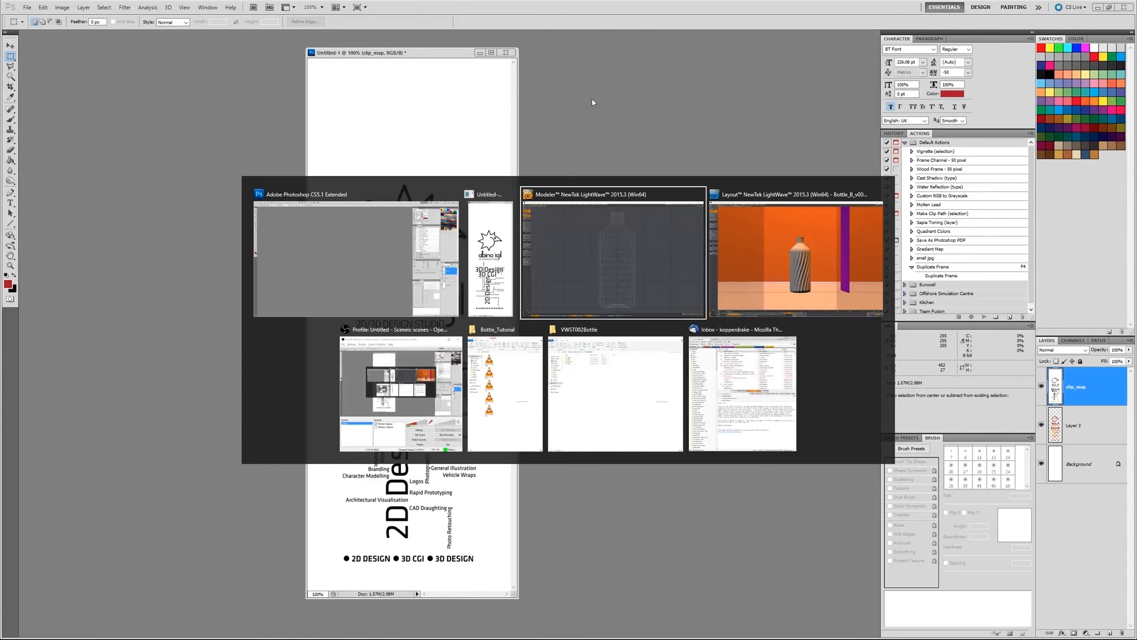
{"action": "key", "text": "alt+Tab"}
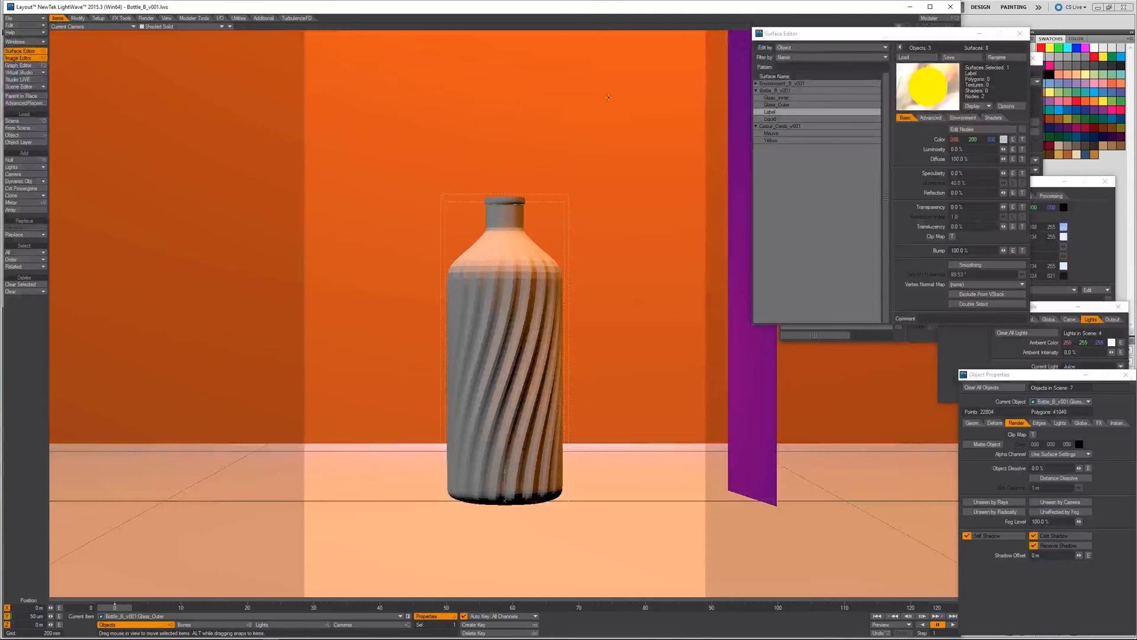
Turn on the VPR preview in the viewport and open the node editor for the Label surface.
{"action": "key", "text": "ctrl+F9"}
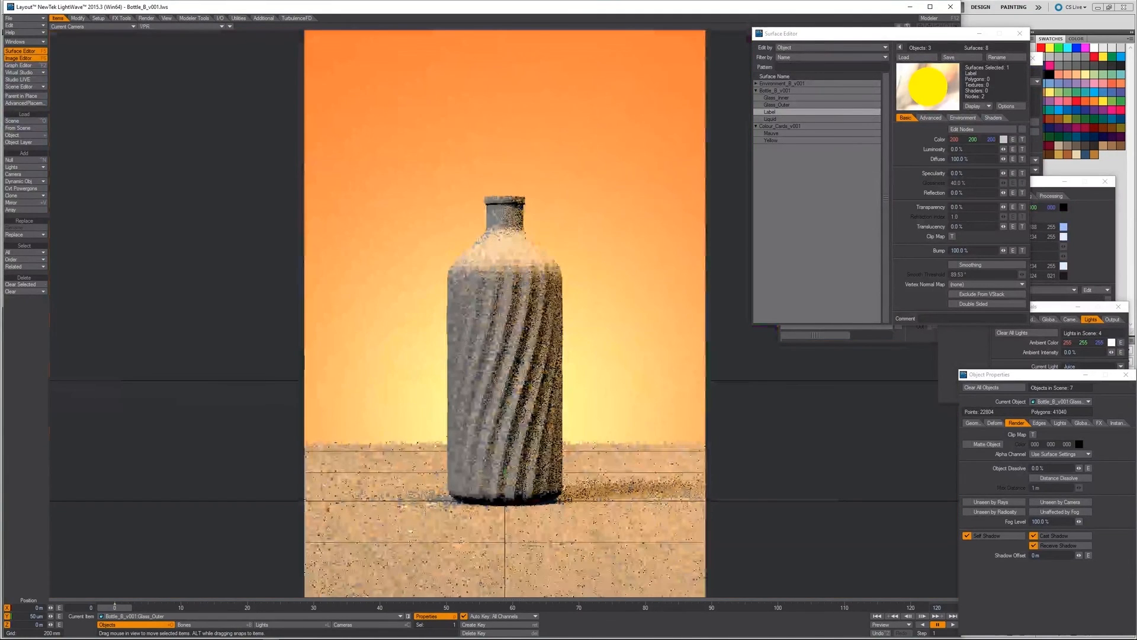
{"action": "left_click", "coordinate": [770, 112]}
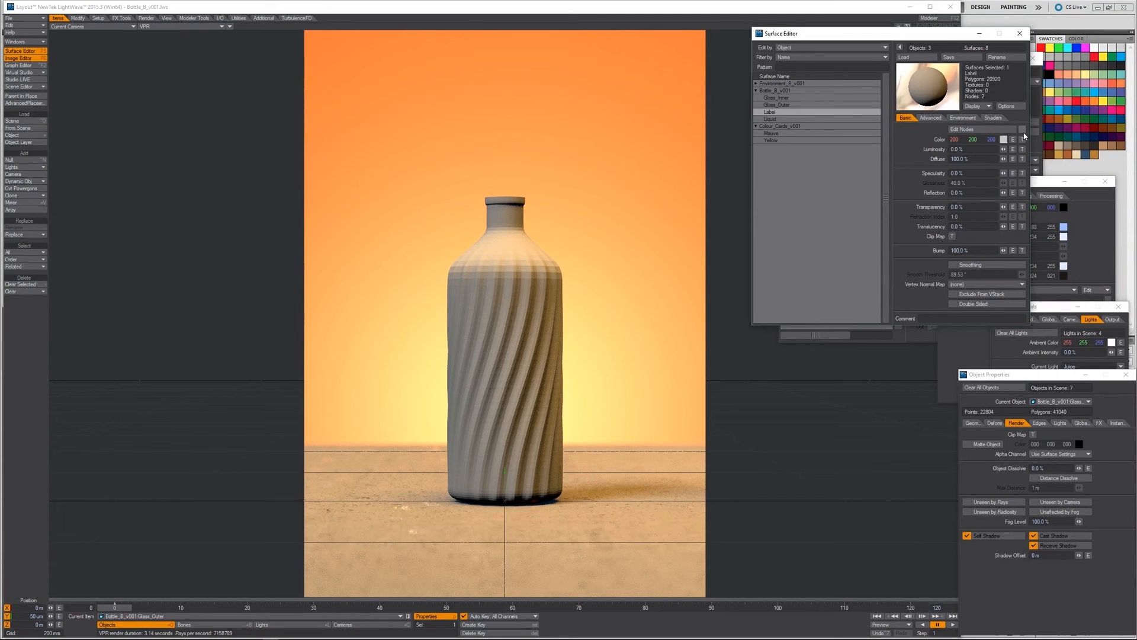
{"action": "left_click", "coordinate": [1023, 130]}
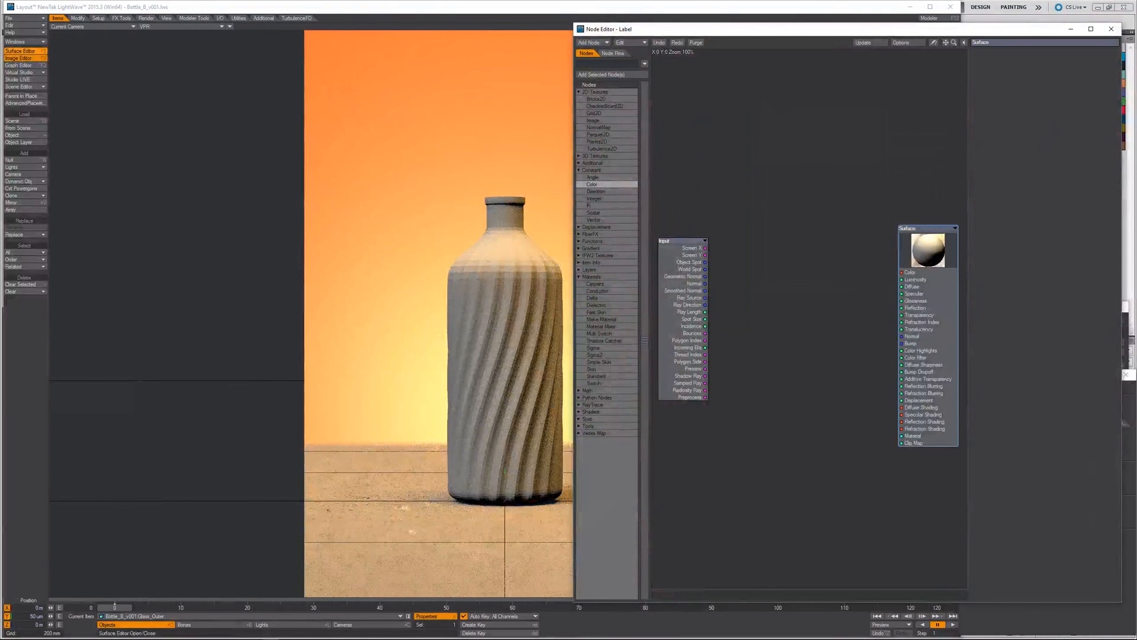
Add an Image node between the Input and Surface nodes and load albino_colour_B_v001.png into it.
{"action": "double_click", "coordinate": [597, 120]}
{"action": "left_click_drag", "start_coordinate": [811, 259], "coordinate": [800, 200]}
{"action": "left_click", "coordinate": [1072, 63]}
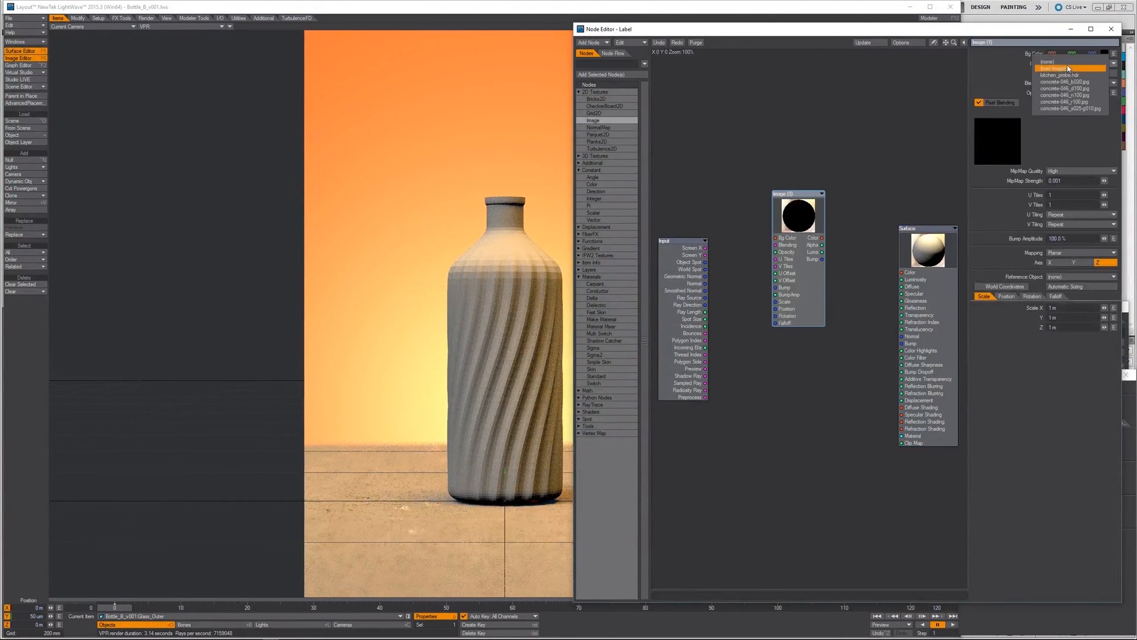
{"action": "left_click", "coordinate": [1069, 68]}
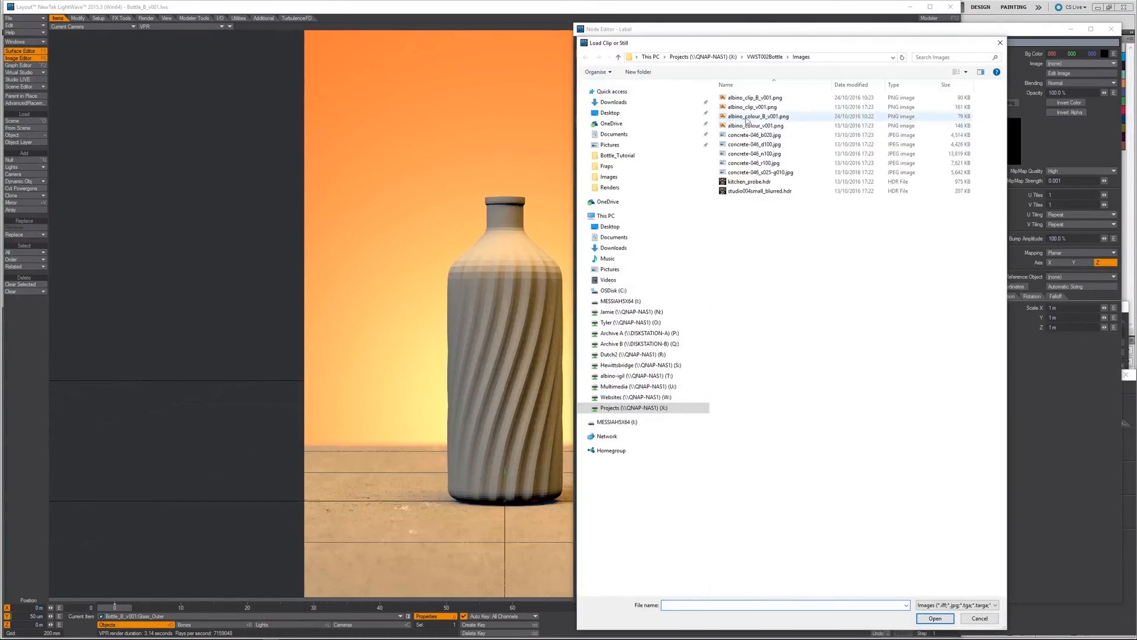
{"action": "double_click", "coordinate": [753, 116]}
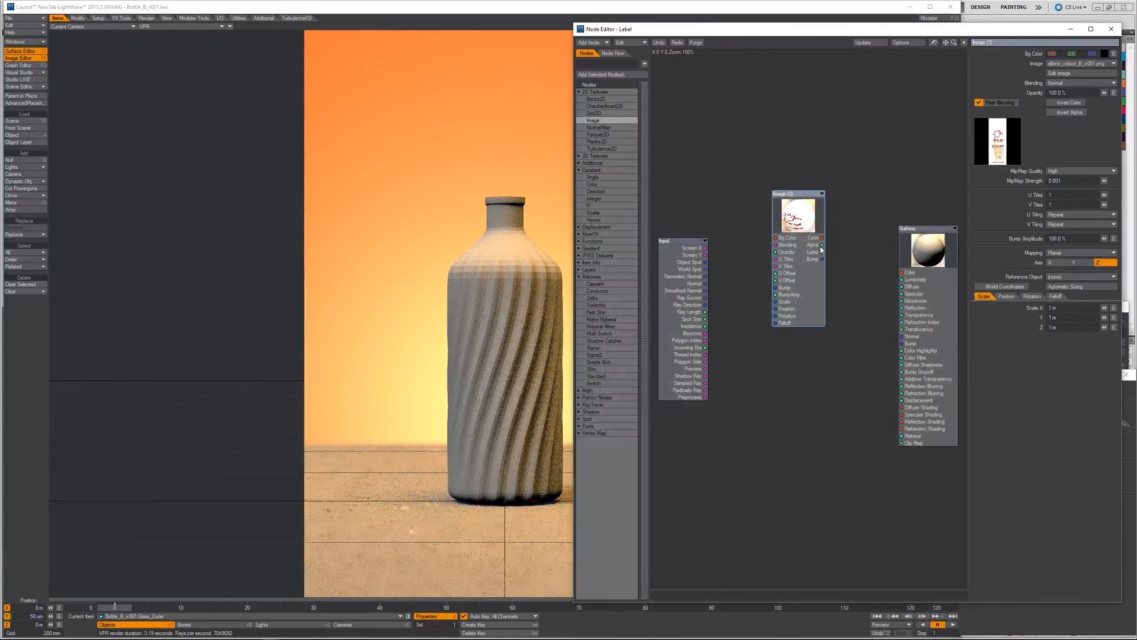
Connect the Image node's Color output to the Surface Color input and fit its planar mapping automatically, with Scale X at 65 mm.
{"action": "left_click_drag", "start_coordinate": [822, 238], "coordinate": [901, 273]}
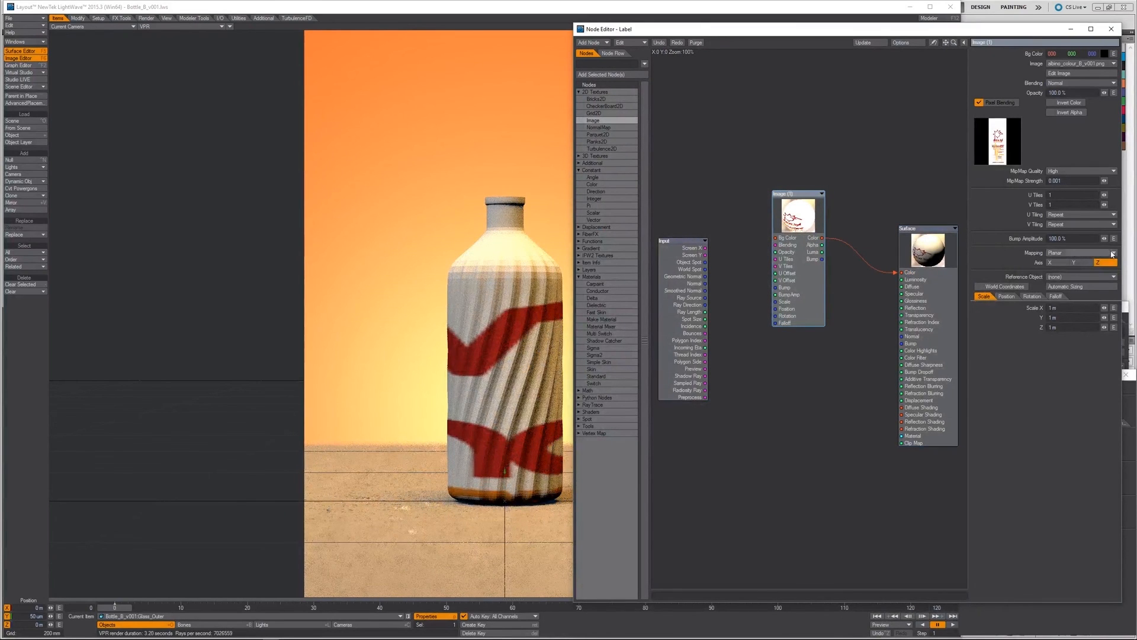
{"action": "left_click", "coordinate": [1087, 285]}
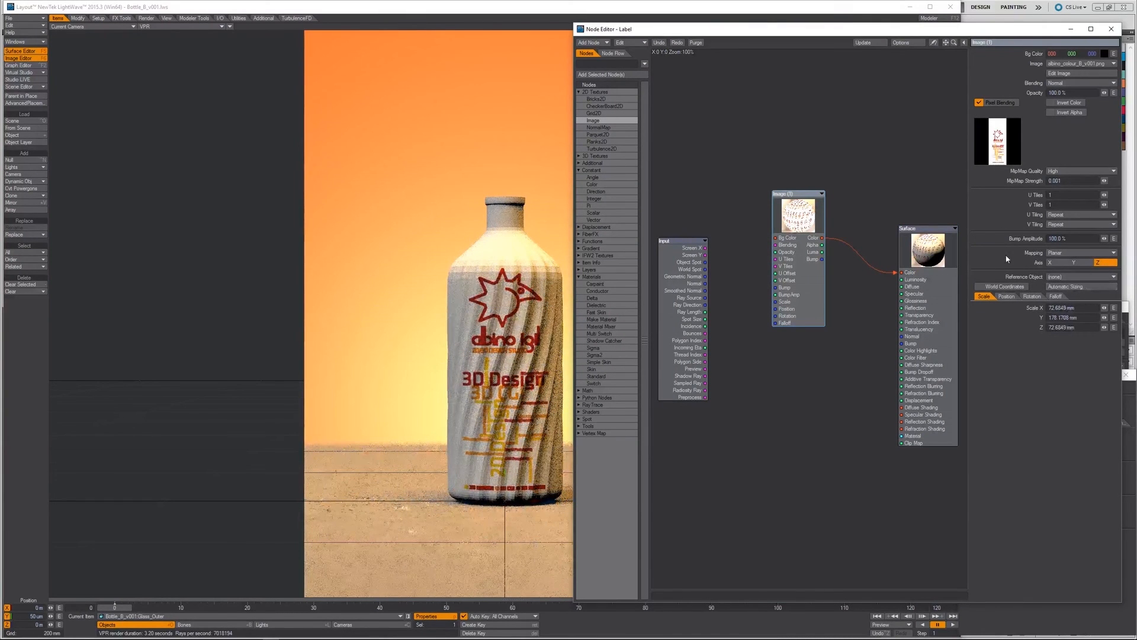
{"action": "left_click", "coordinate": [1075, 308]}
{"action": "type", "text": "65"}
{"action": "key", "text": "Tab"}
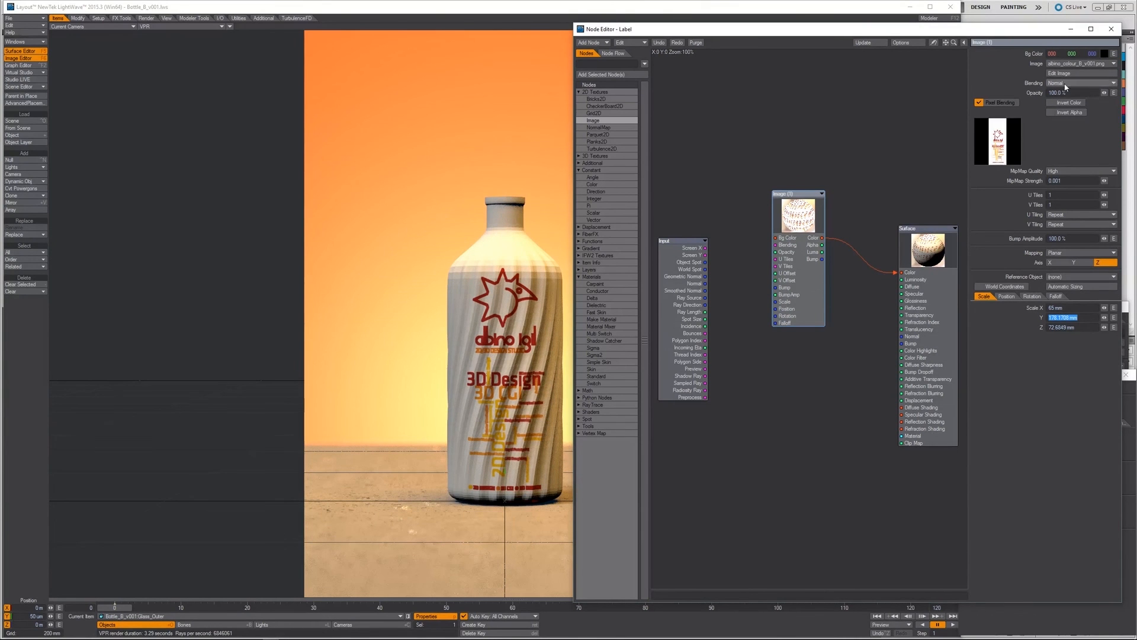
Close the node editor and disable the node network on the Label surface.
{"action": "left_click", "coordinate": [1113, 30]}
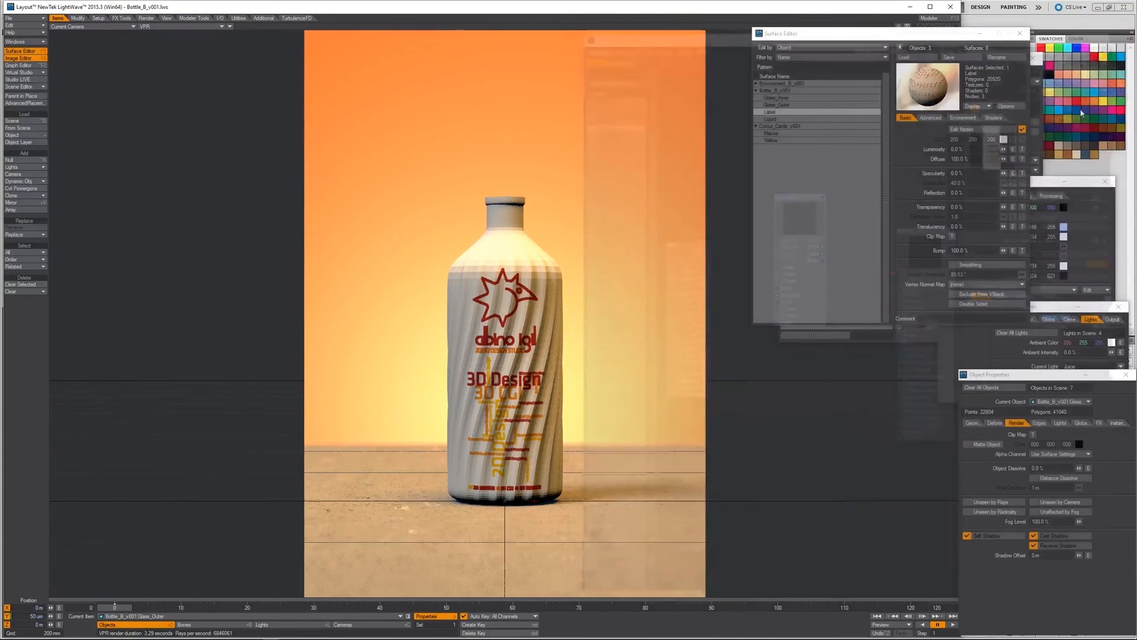
{"action": "left_click", "coordinate": [1022, 130]}
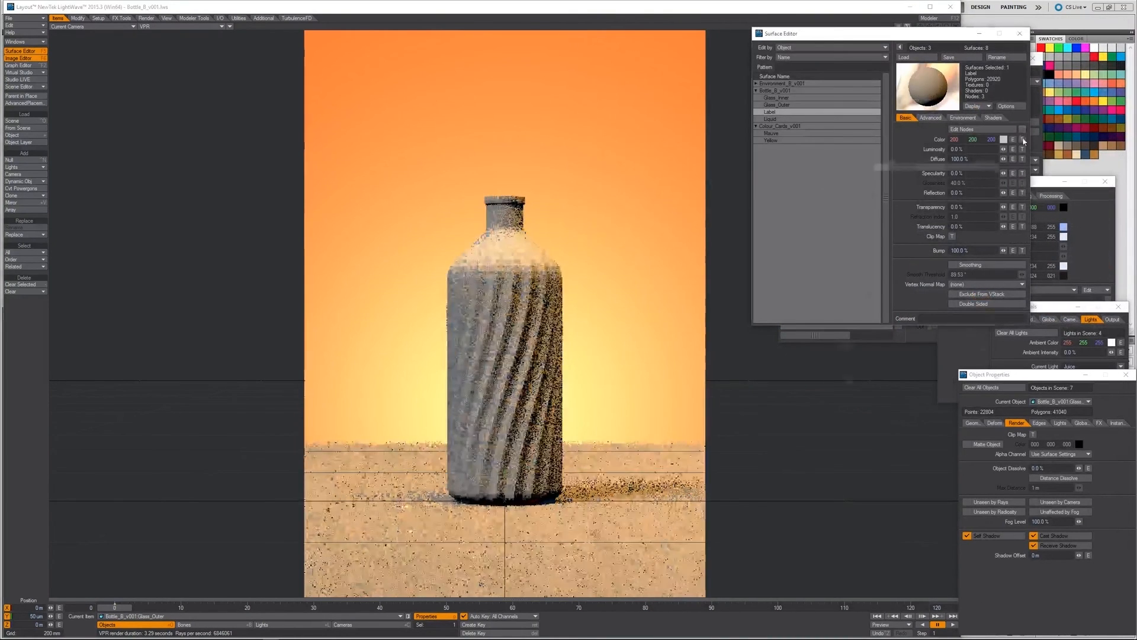
{"action": "left_click", "coordinate": [1023, 139]}
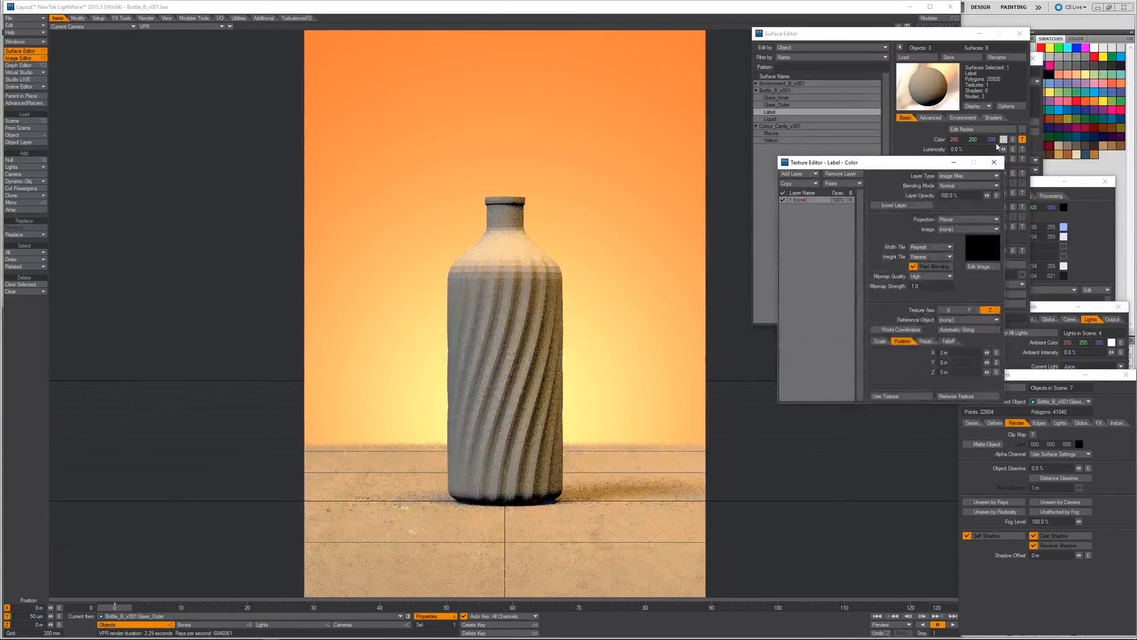
{"action": "left_click", "coordinate": [994, 162]}
{"action": "left_click", "coordinate": [1022, 129]}
{"action": "left_click", "coordinate": [1022, 129]}
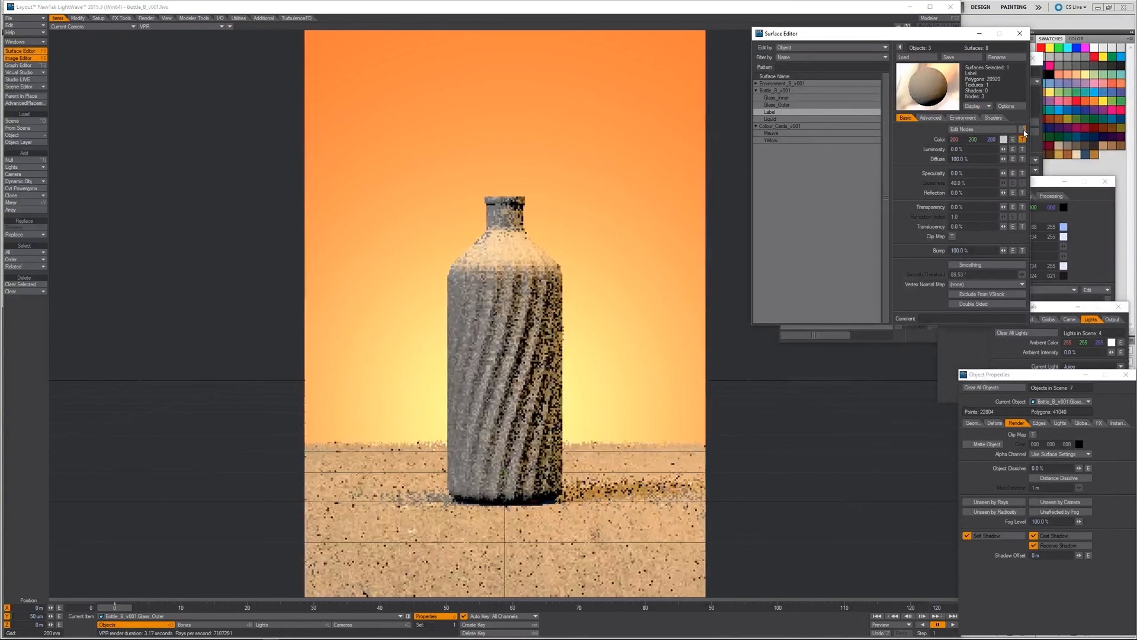
Assign albino_colour_B_v001.png as the image map in the Label surface's Color texture.
{"action": "left_click", "coordinate": [1022, 139]}
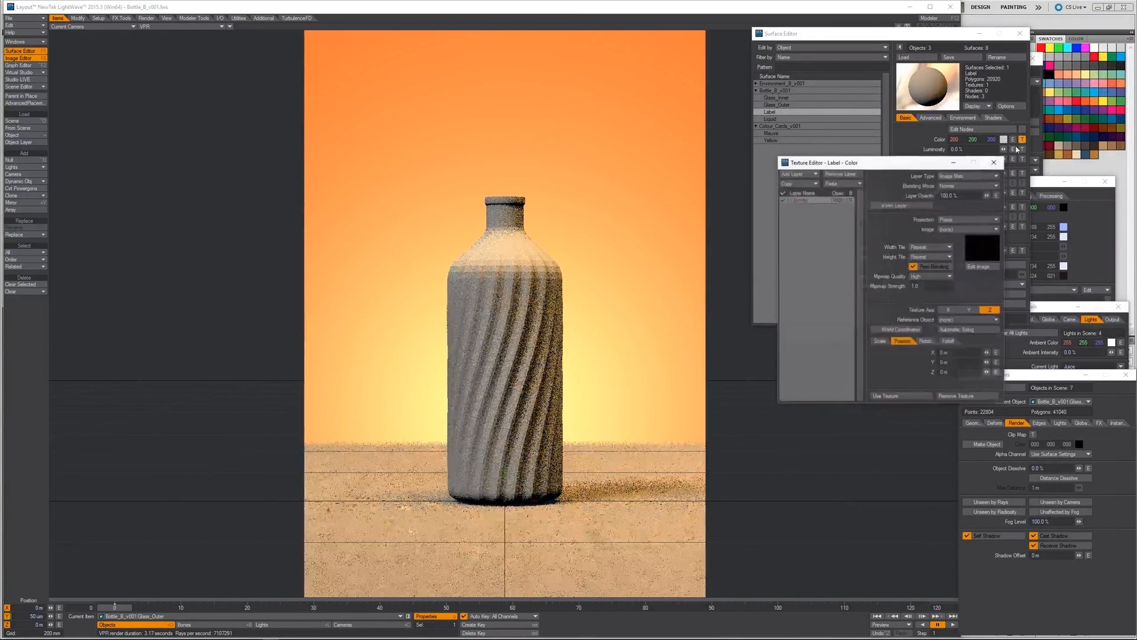
{"action": "left_click", "coordinate": [967, 229]}
{"action": "left_click", "coordinate": [963, 293]}
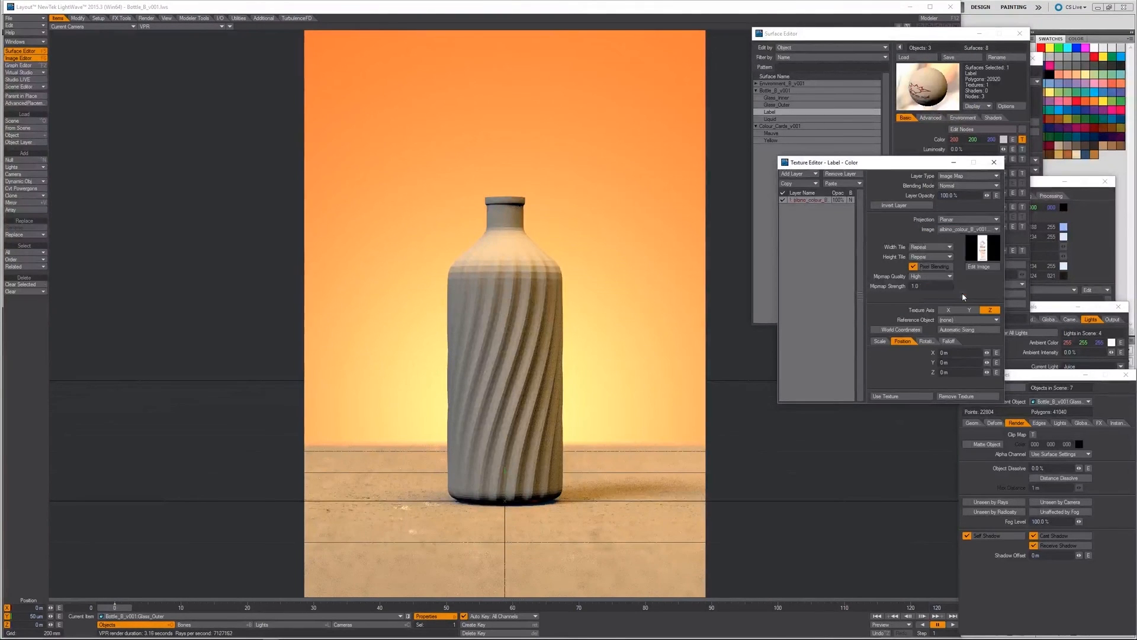
Size the Label's colour texture automatically, set its Scale X to 65 mm and accept the texture.
{"action": "left_click", "coordinate": [960, 330]}
{"action": "left_click", "coordinate": [881, 342]}
{"action": "left_click", "coordinate": [953, 353]}
{"action": "type", "text": "65m"}
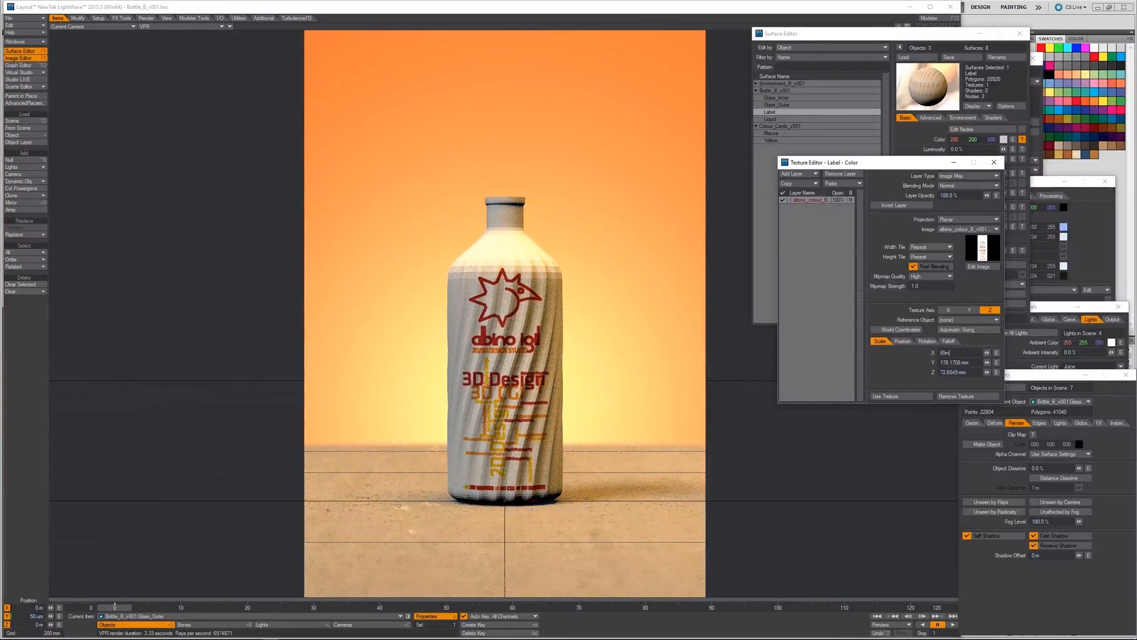
{"action": "key", "text": "Return"}
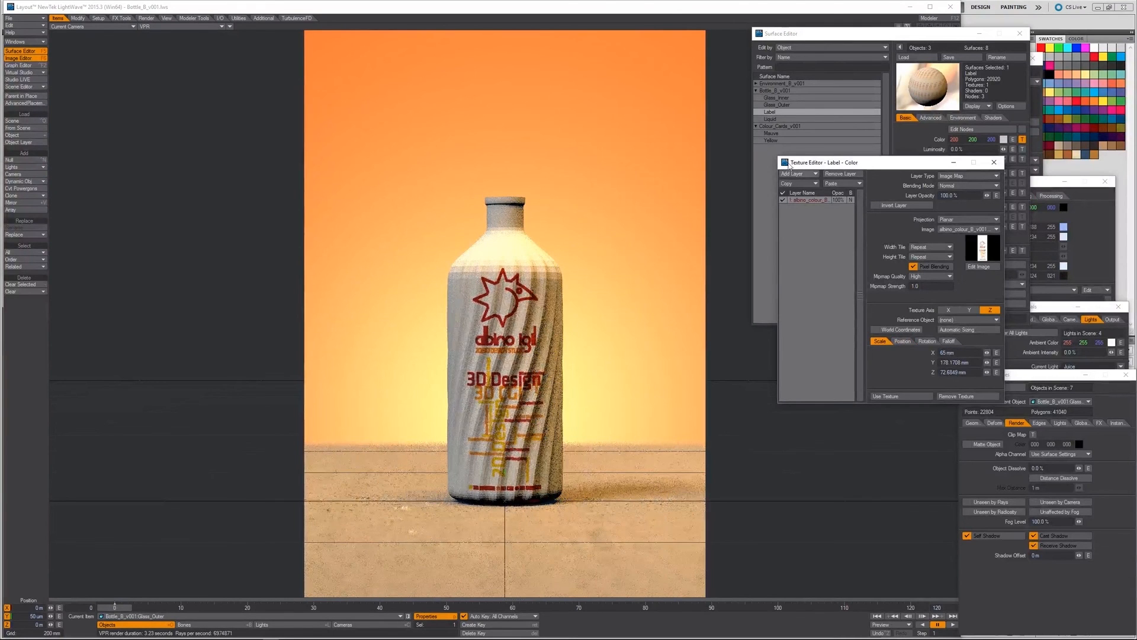
{"action": "left_click", "coordinate": [884, 396]}
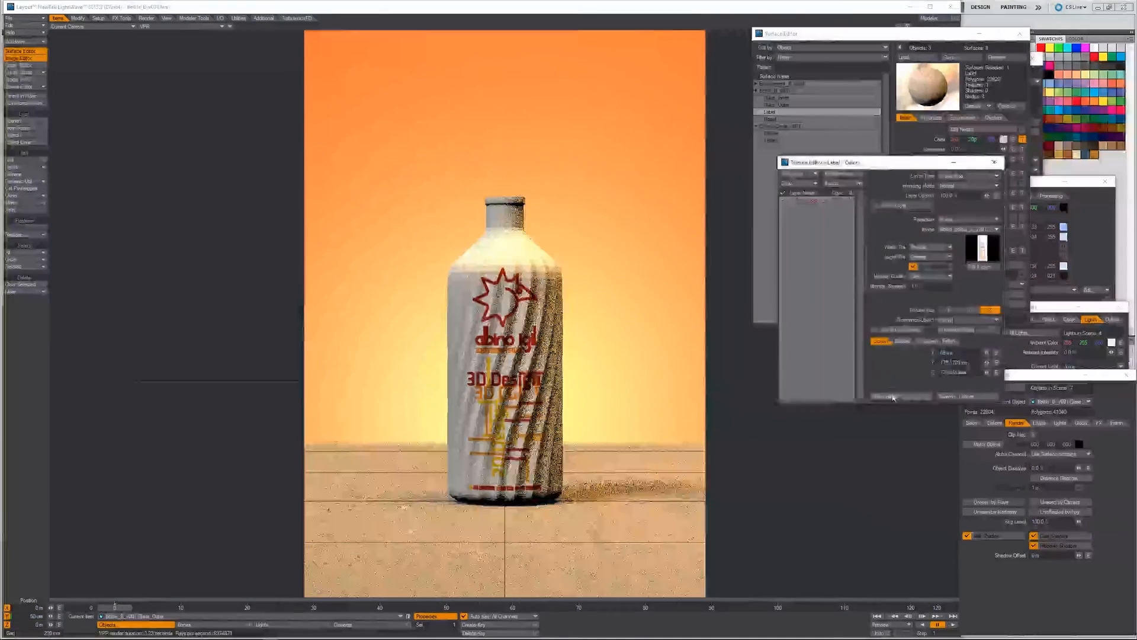
Reuse the colour texture's layer as the Label surface's Clip Map, with albino_clip_B_v001.png loaded as its image.
{"action": "left_click", "coordinate": [953, 237]}
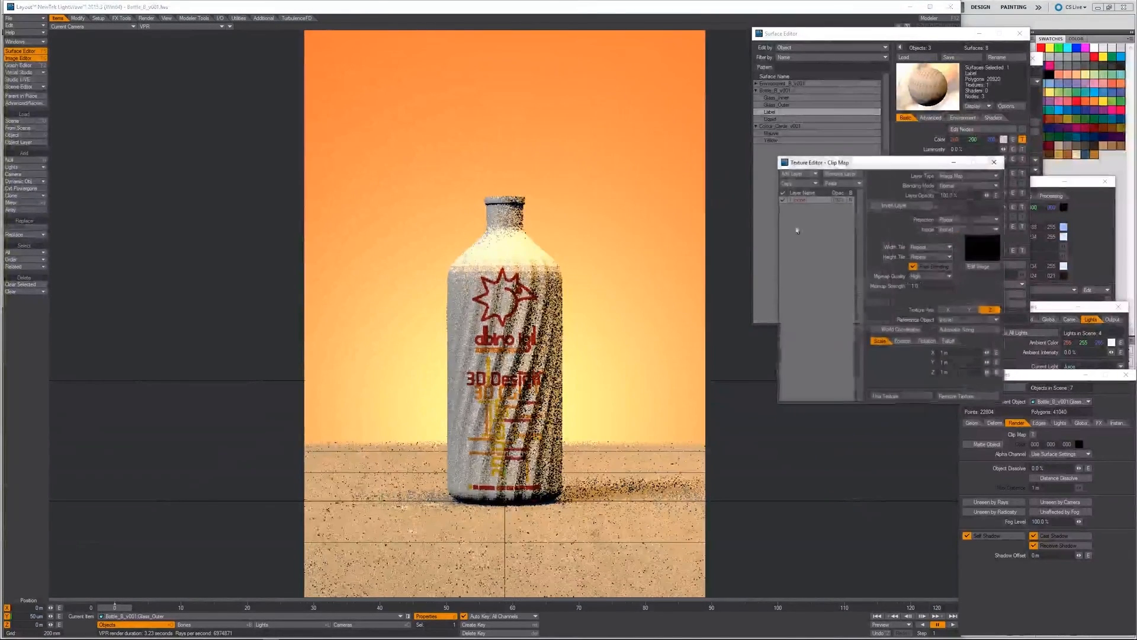
{"action": "left_click", "coordinate": [972, 230]}
{"action": "left_click", "coordinate": [955, 176]}
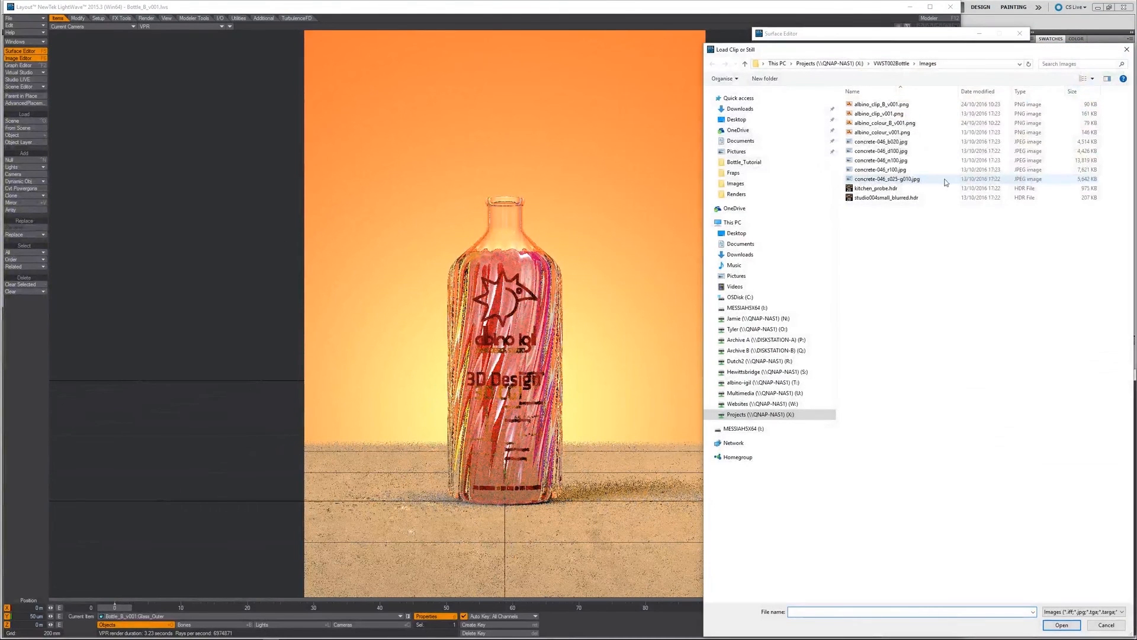
{"action": "double_click", "coordinate": [886, 122]}
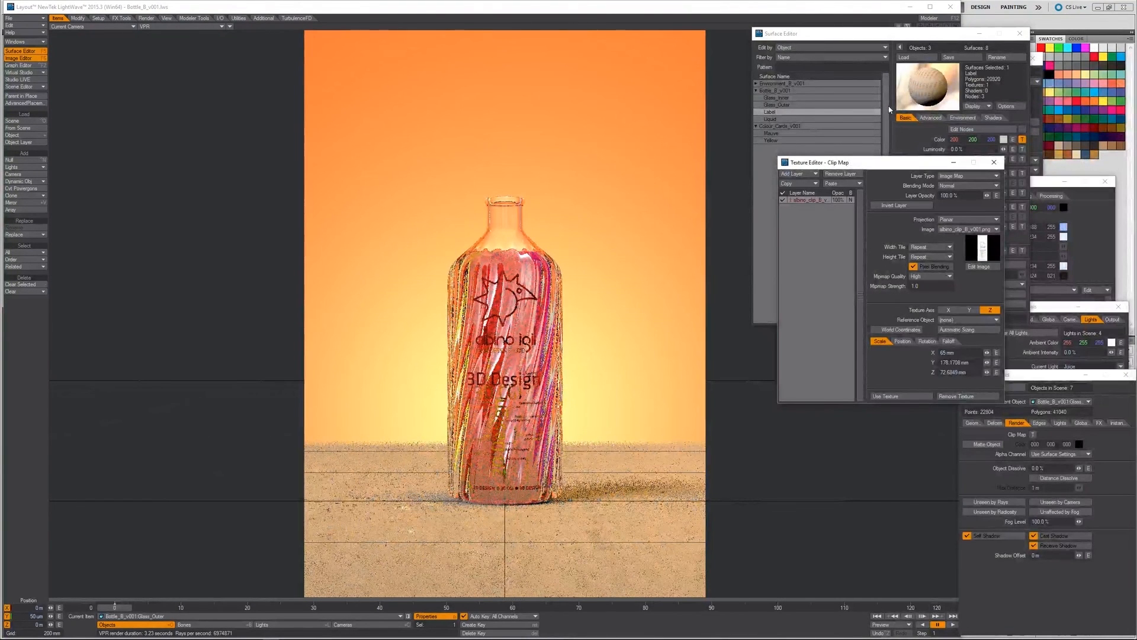
{"action": "left_click", "coordinate": [909, 398]}
Set the Label surface to 76.5% Luminosity, 82% Diffuse and 70.5% Specularity, and enable Smoothing.
{"action": "left_click_drag", "start_coordinate": [1003, 150], "coordinate": [1010, 155]}
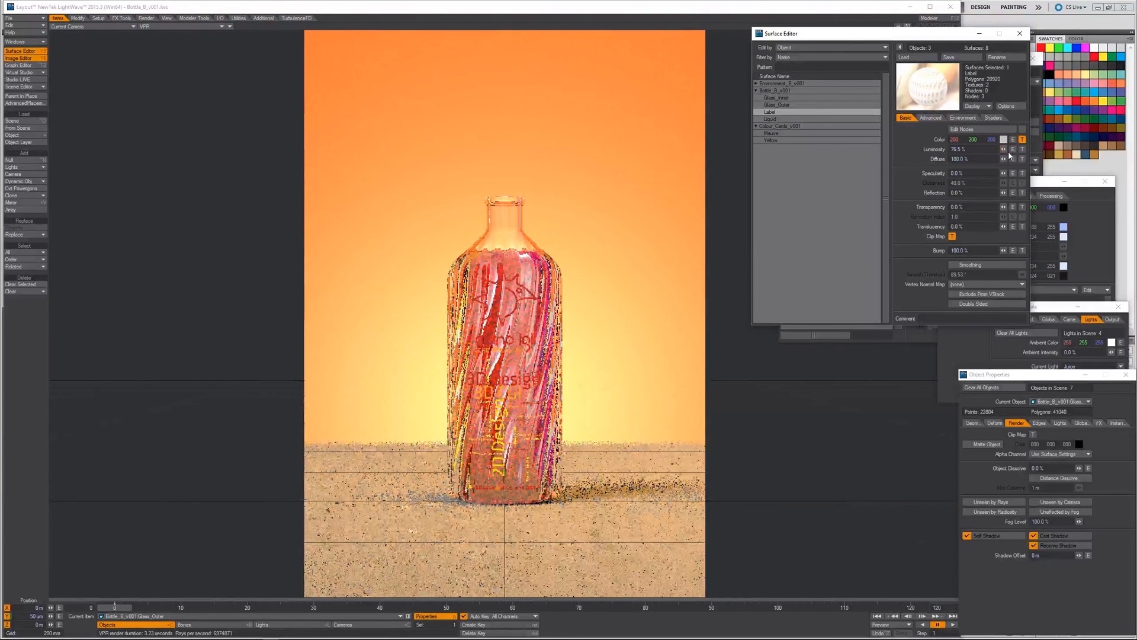
{"action": "mouse_move", "coordinate": [1003, 159]}
{"action": "left_mouse_down"}
{"action": "mouse_move", "coordinate": [971, 161]}
{"action": "mouse_move", "coordinate": [1005, 178]}
{"action": "left_mouse_up"}
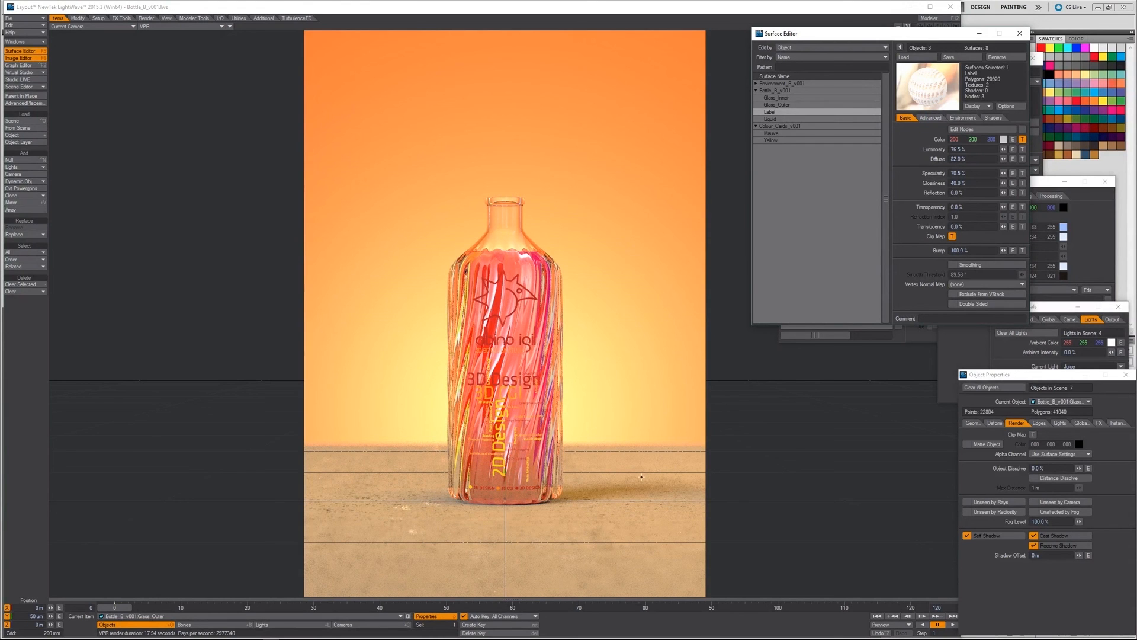
{"action": "left_click", "coordinate": [955, 266]}
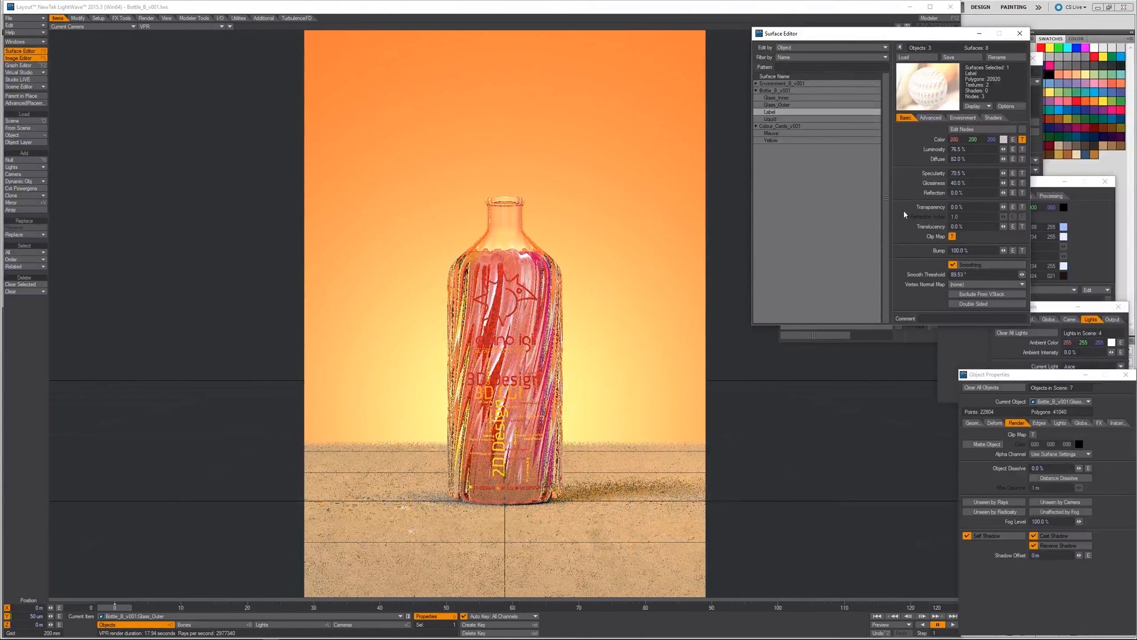
Try a 20% Reflection on the Label surface and set it back to 0%.
{"action": "left_click", "coordinate": [968, 192]}
{"action": "type", "text": "20"}
{"action": "key", "text": "Tab"}
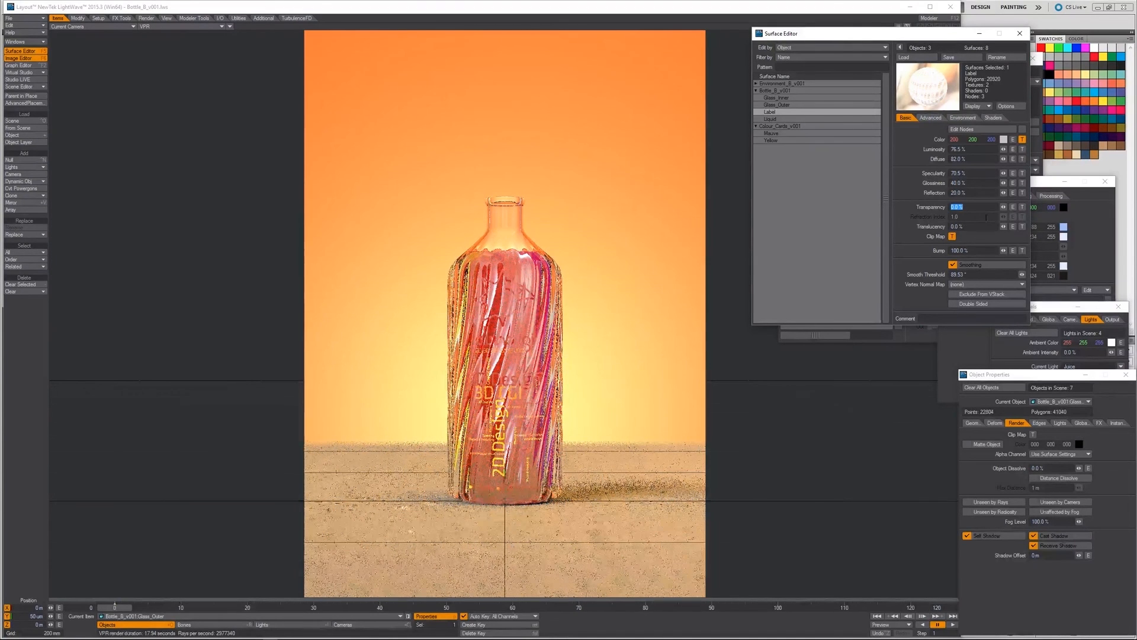
{"action": "left_click", "coordinate": [972, 193]}
{"action": "type", "text": "0"}
{"action": "key", "text": "Return"}
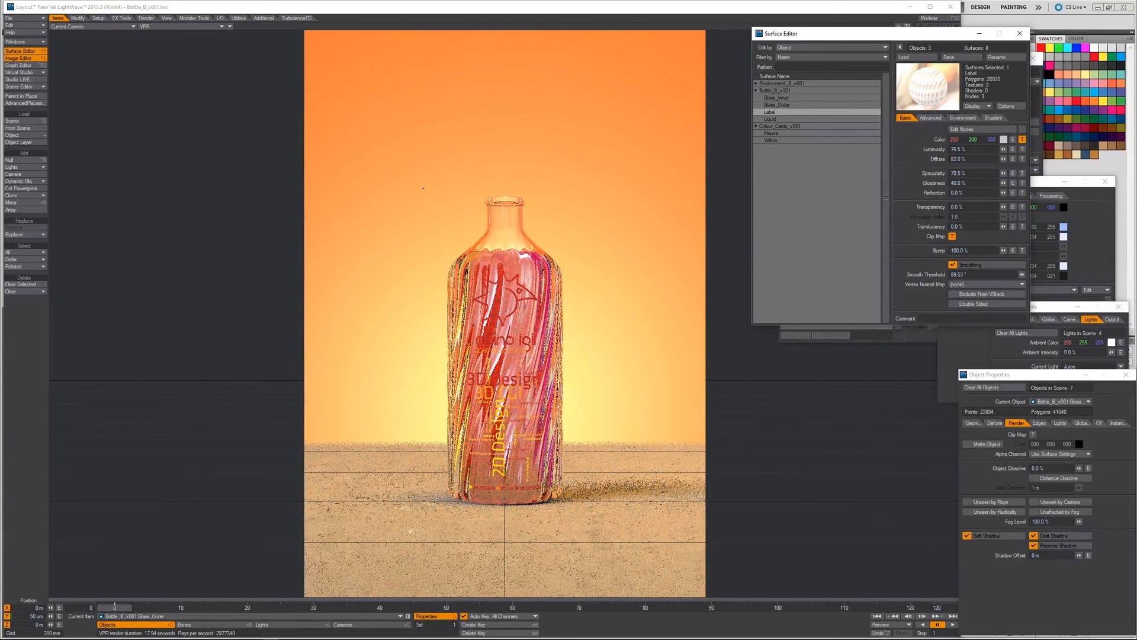
Look around the bottle in the Perspective view and return to the camera view.
{"action": "left_click", "coordinate": [379, 7]}
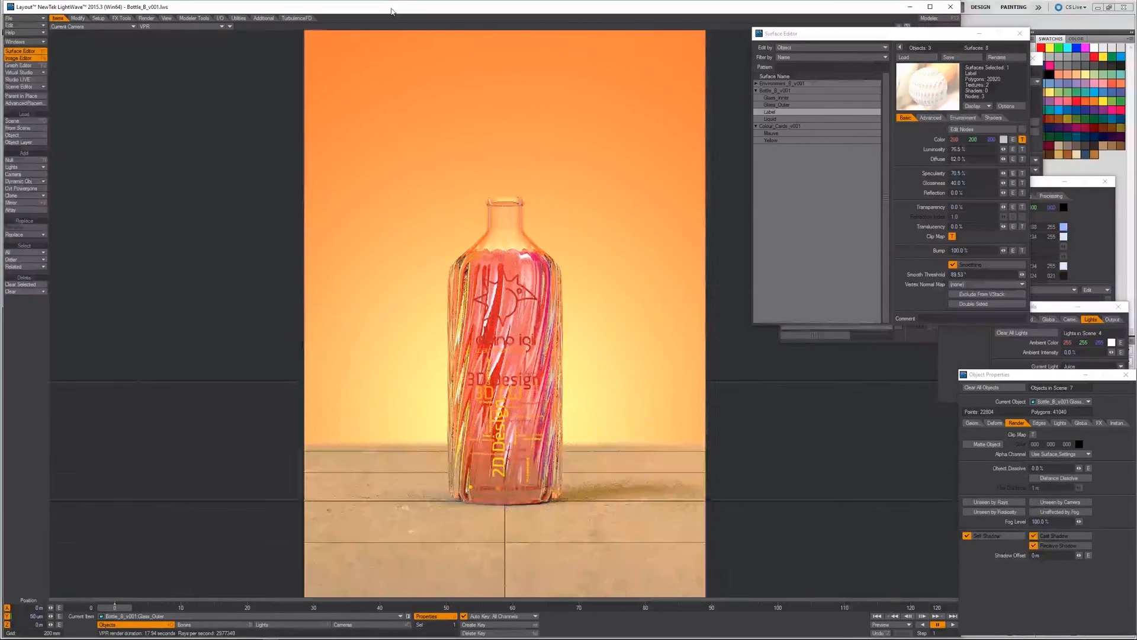
{"action": "key", "text": "4"}
{"action": "left_click_drag", "start_coordinate": [415, 319], "coordinate": [285, 326], "text": "alt"}
{"action": "key", "text": "6"}
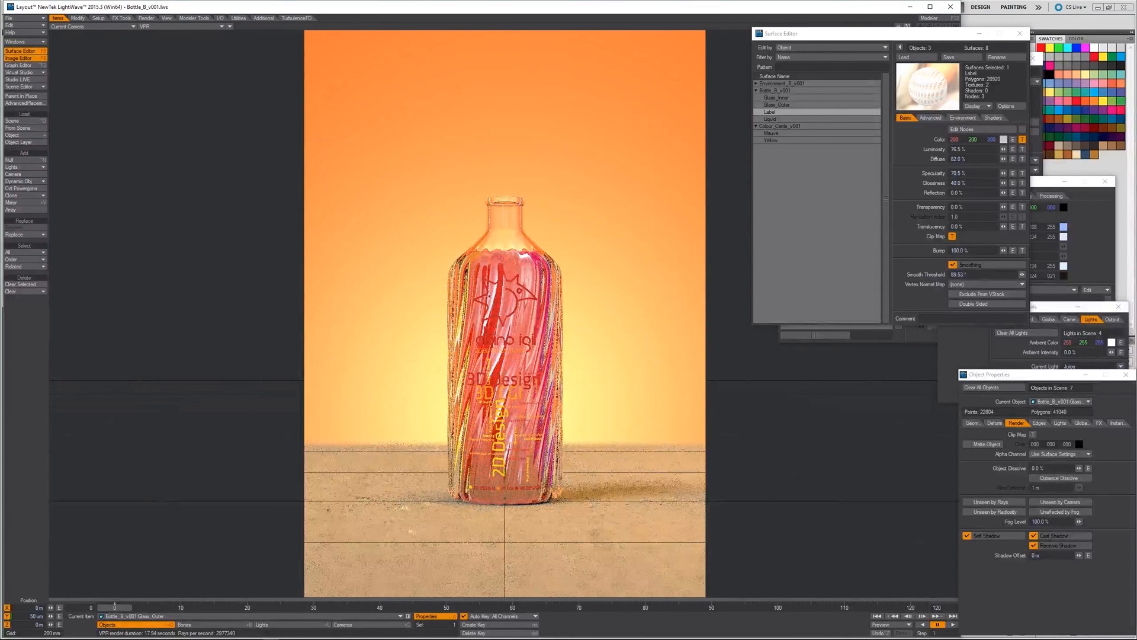
Render the current frame to check the label, and close the render status and image windows.
{"action": "key", "text": "F9"}
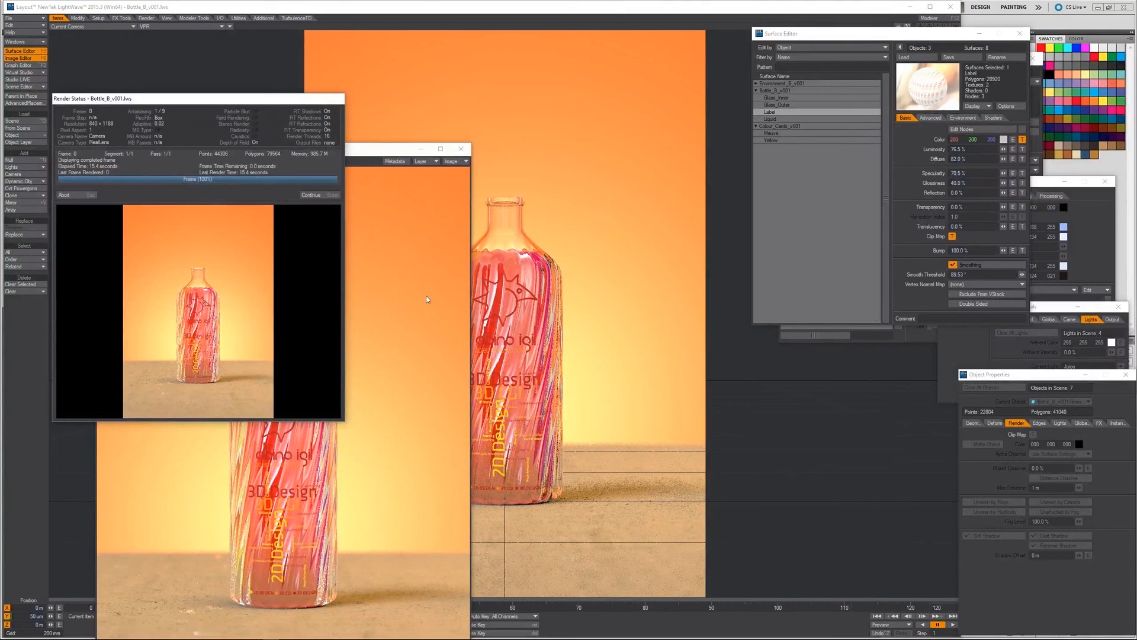
{"action": "left_click", "coordinate": [67, 195]}
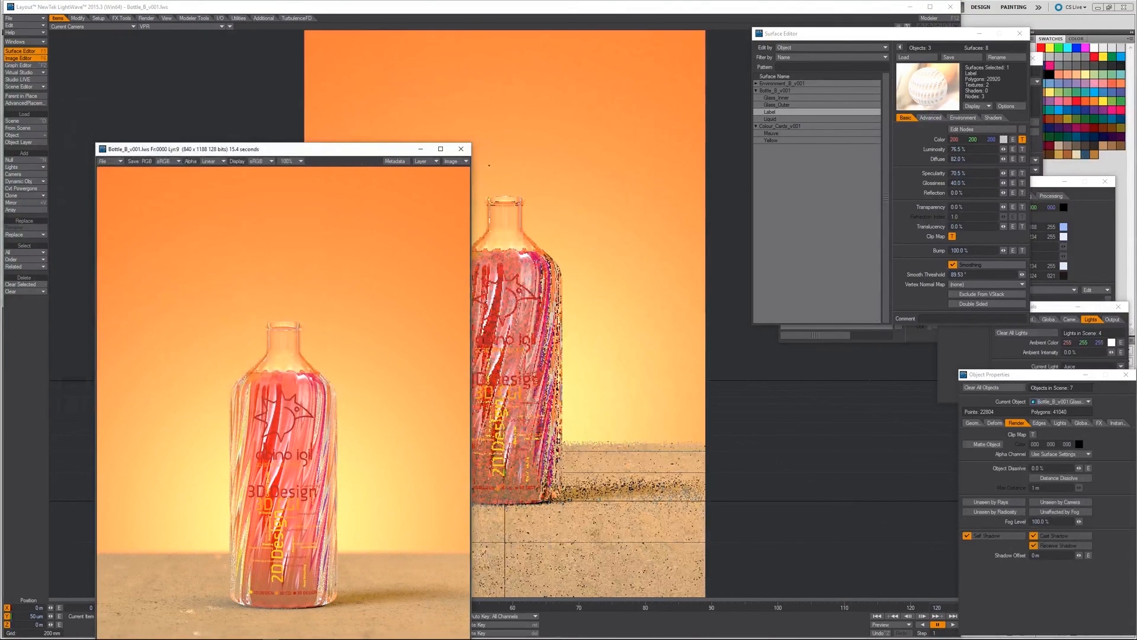
{"action": "left_click", "coordinate": [461, 148]}
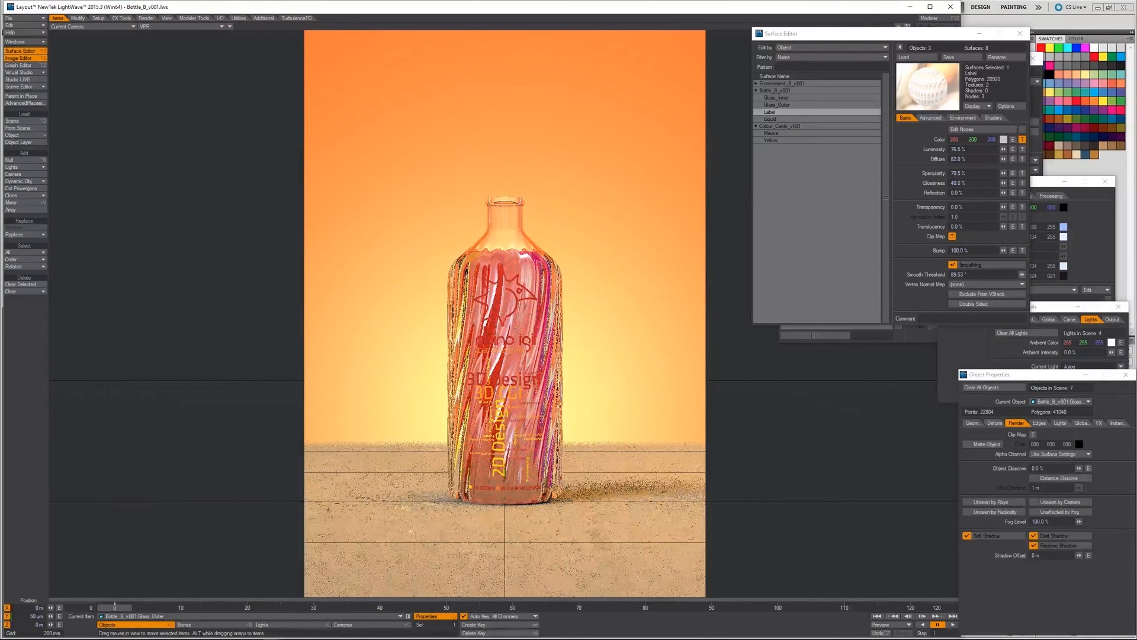
Limit the render region to a narrow vertical strip over the bottle's left edge and render it.
{"action": "key", "text": "l"}
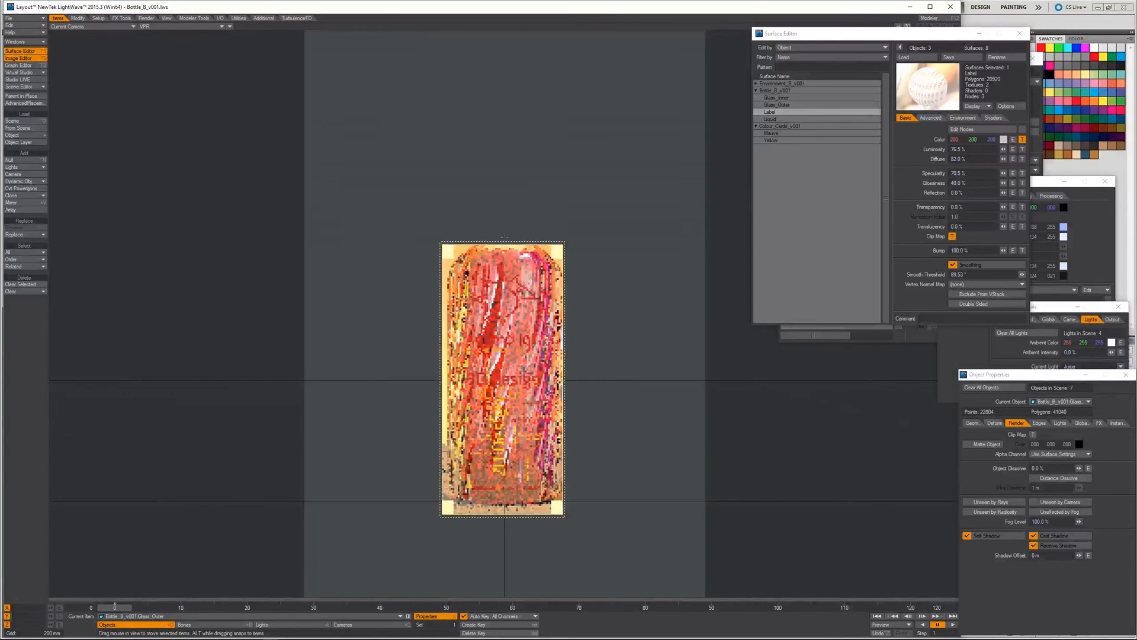
{"action": "mouse_move", "coordinate": [502, 379]}
{"action": "left_mouse_down"}
{"action": "mouse_move", "coordinate": [487, 385]}
{"action": "mouse_move", "coordinate": [494, 366]}
{"action": "left_mouse_up"}
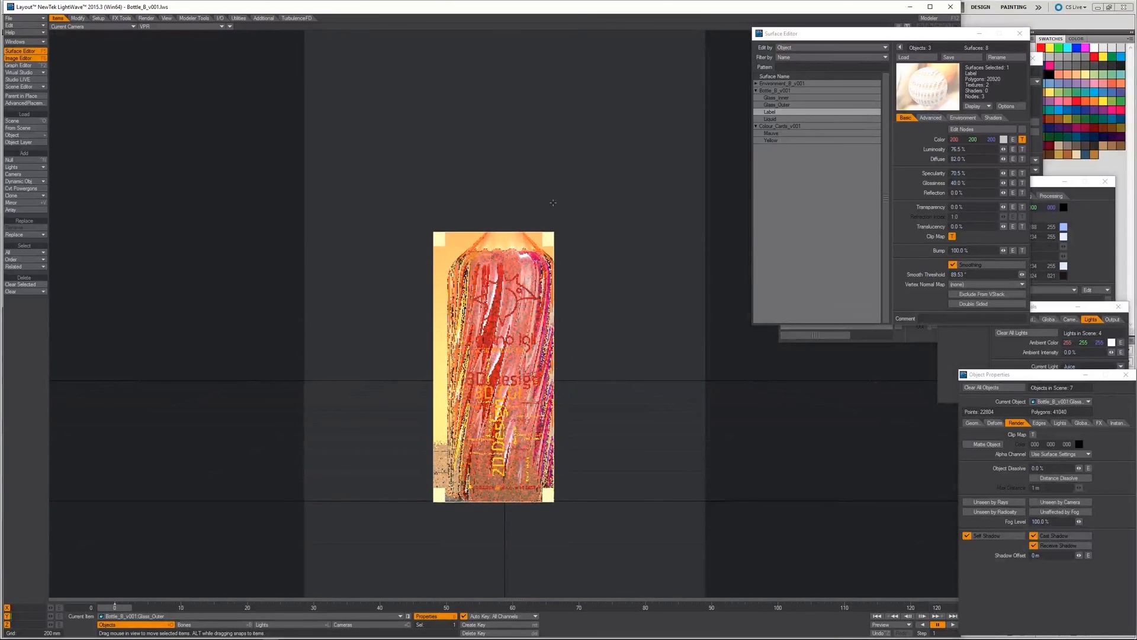
{"action": "left_click_drag", "start_coordinate": [548, 238], "coordinate": [471, 261]}
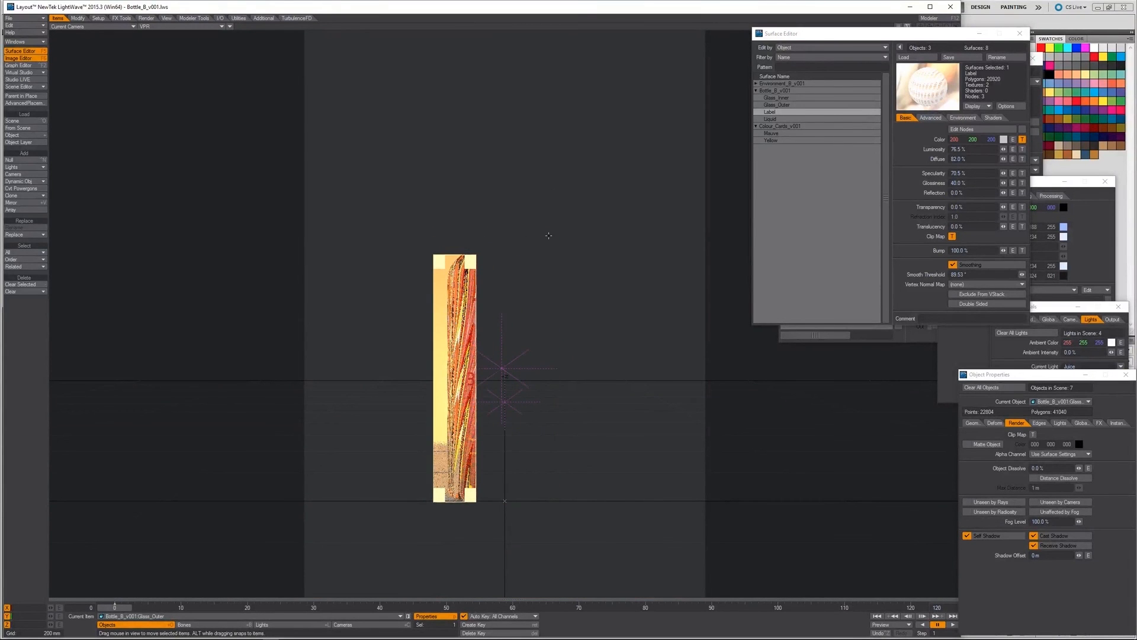
{"action": "key", "text": "F9"}
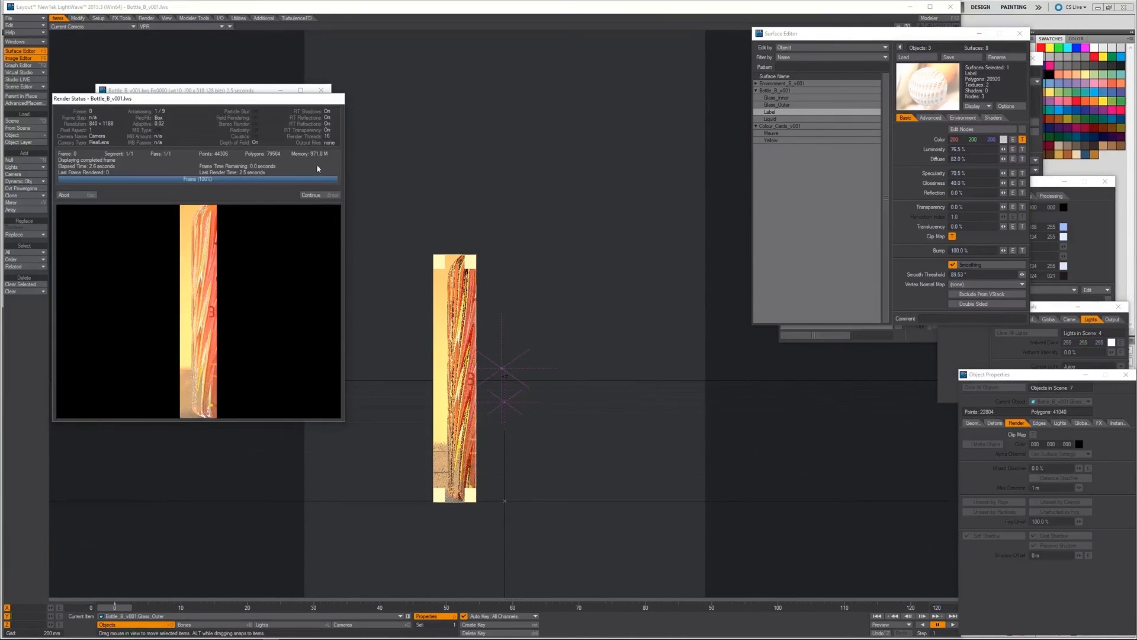
Close the finished render's status window and open the colour space preferences to review the conversion settings.
{"action": "left_click", "coordinate": [65, 194]}
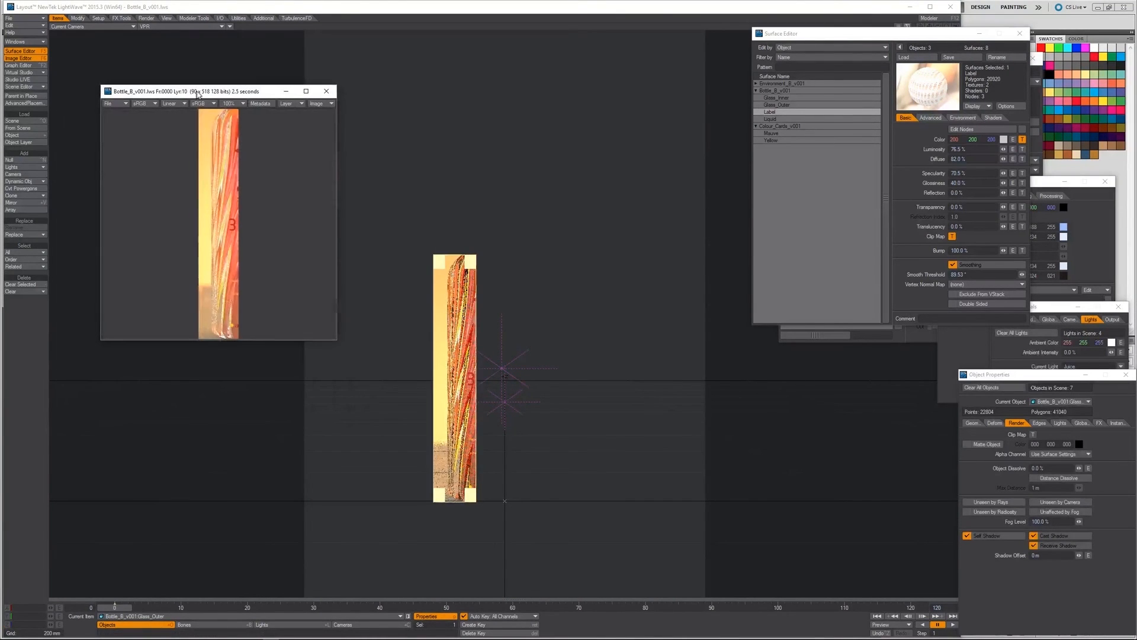
{"action": "key", "text": "d"}
{"action": "left_click", "coordinate": [1102, 19]}
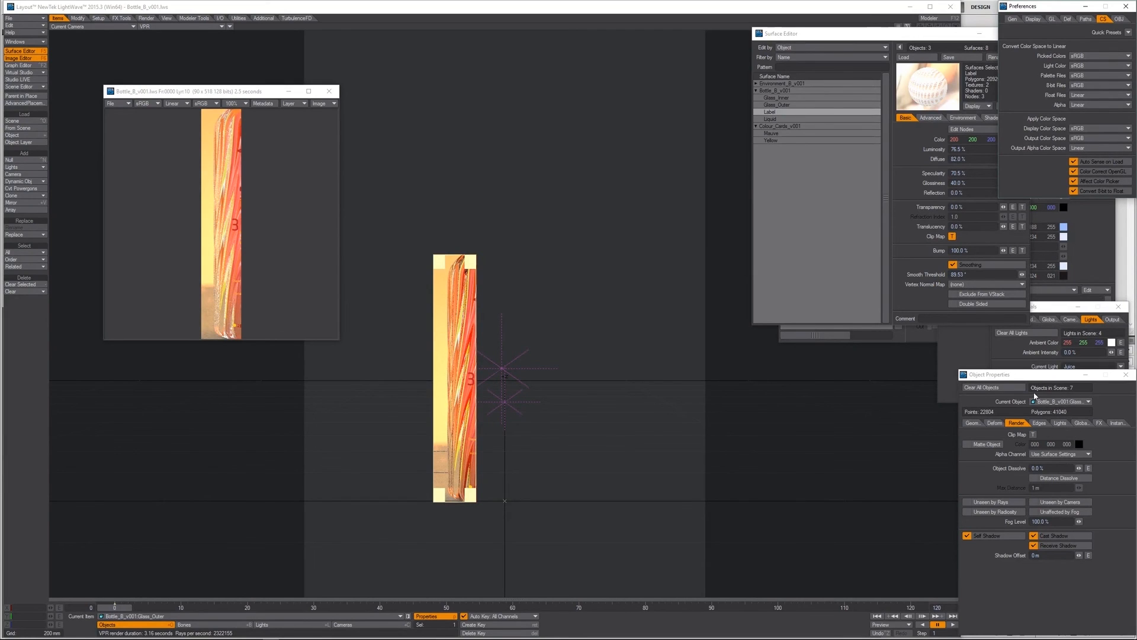
Enable Limit Dynamic Range in the global render settings, render the strip again and close the render status window.
{"action": "left_click", "coordinate": [1047, 307]}
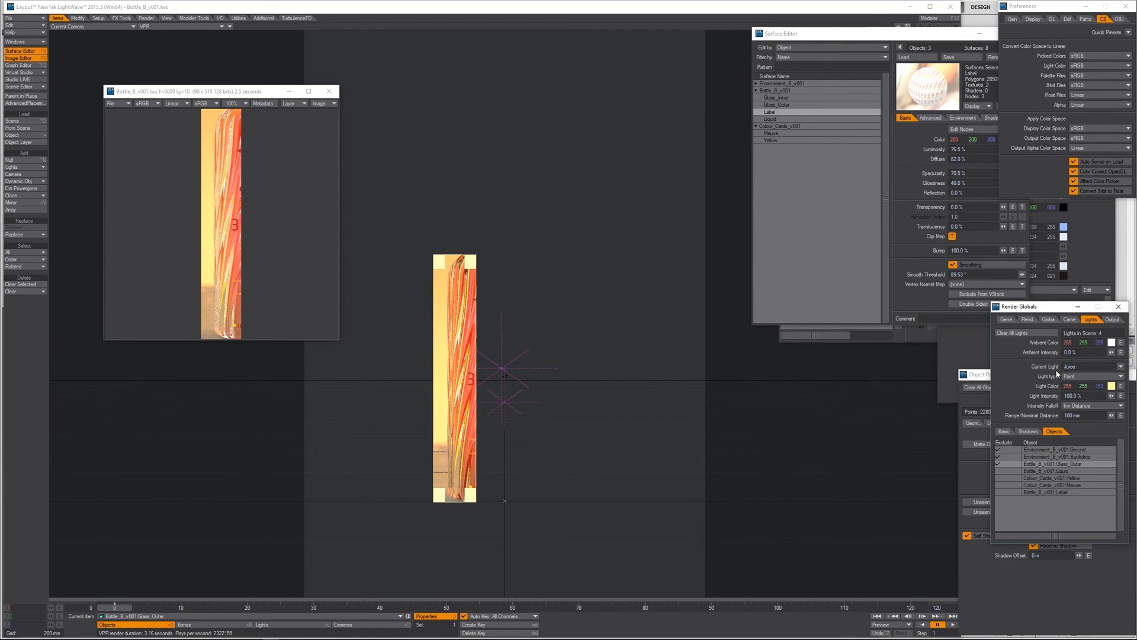
{"action": "left_click", "coordinate": [1049, 319]}
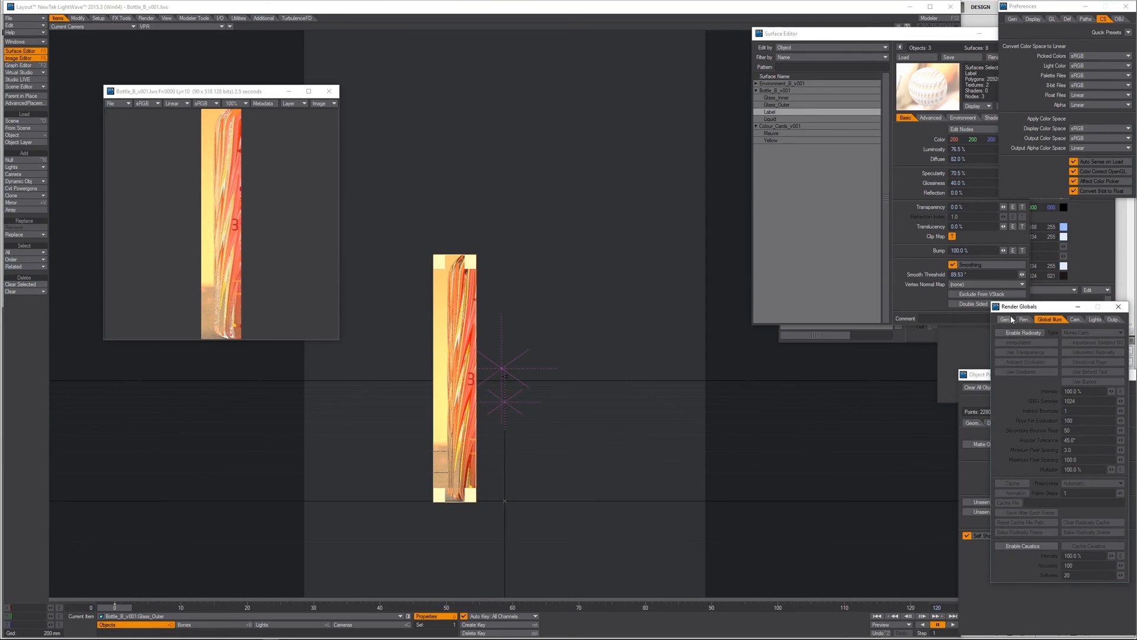
{"action": "left_click", "coordinate": [1026, 319]}
{"action": "left_click", "coordinate": [1071, 519]}
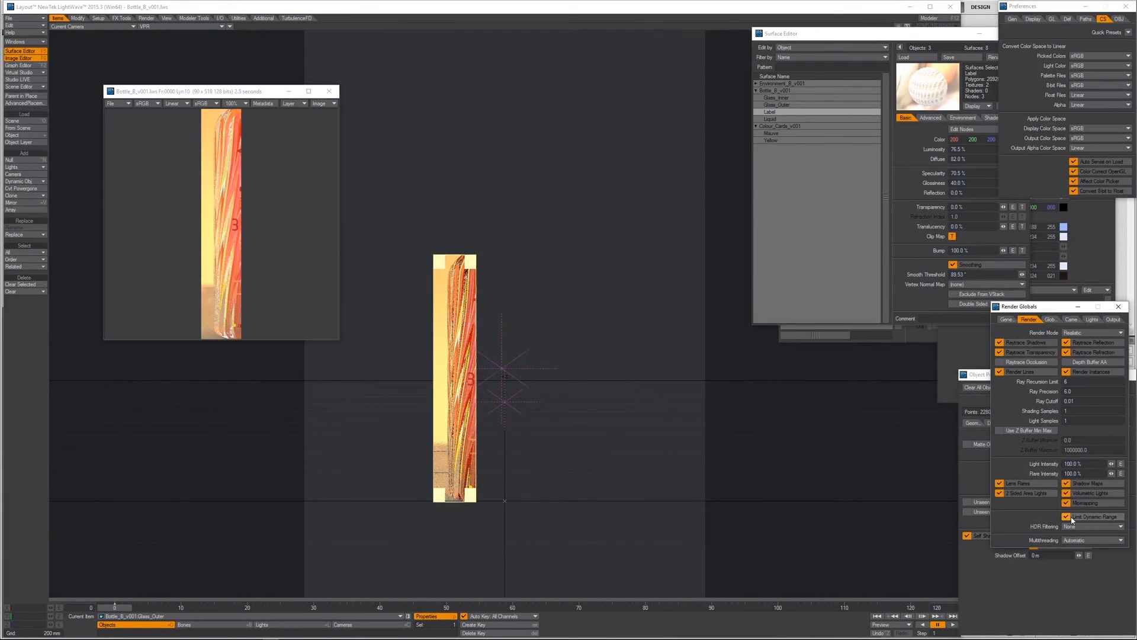
{"action": "key", "text": "F9"}
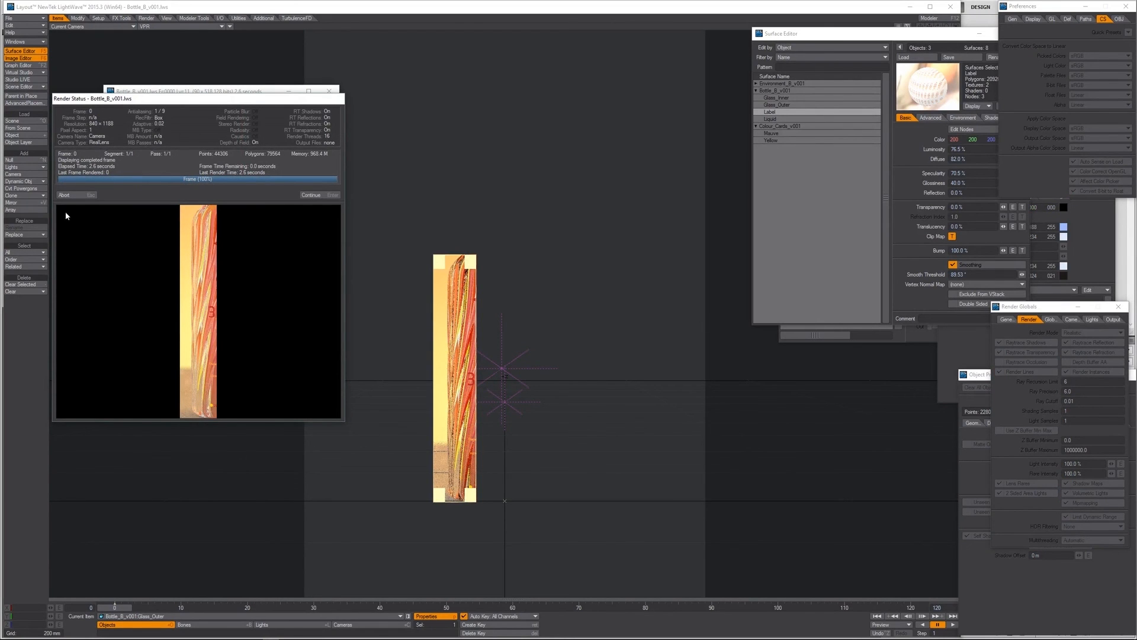
{"action": "left_click", "coordinate": [65, 195]}
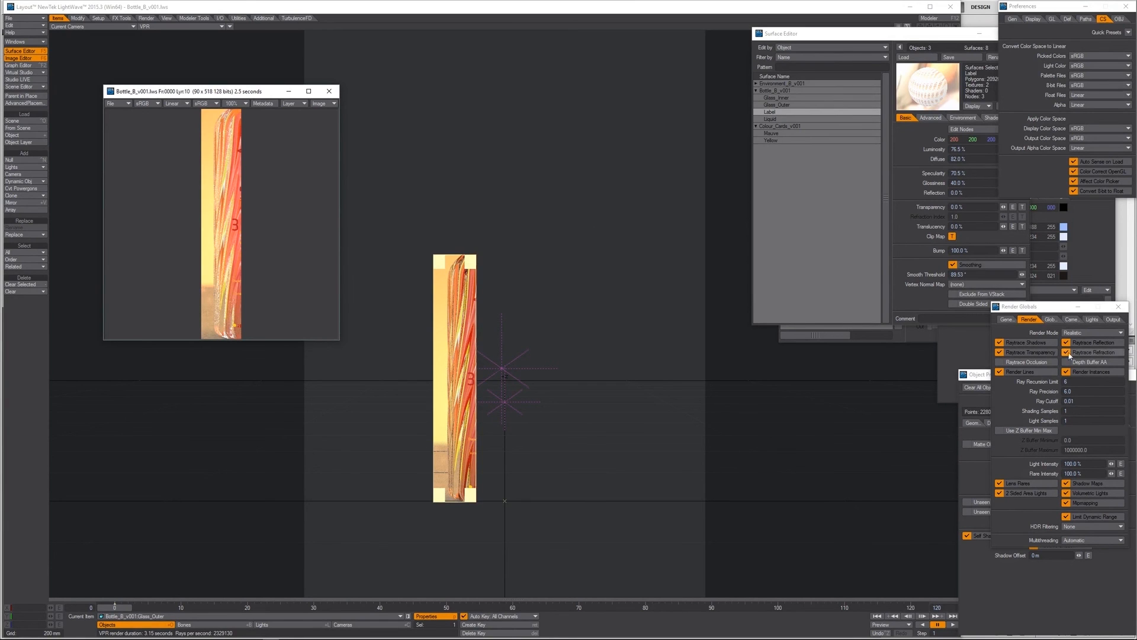
Set the camera's Maximum Samples to 32, render the limited region and close the render status window.
{"action": "left_click", "coordinate": [1071, 319]}
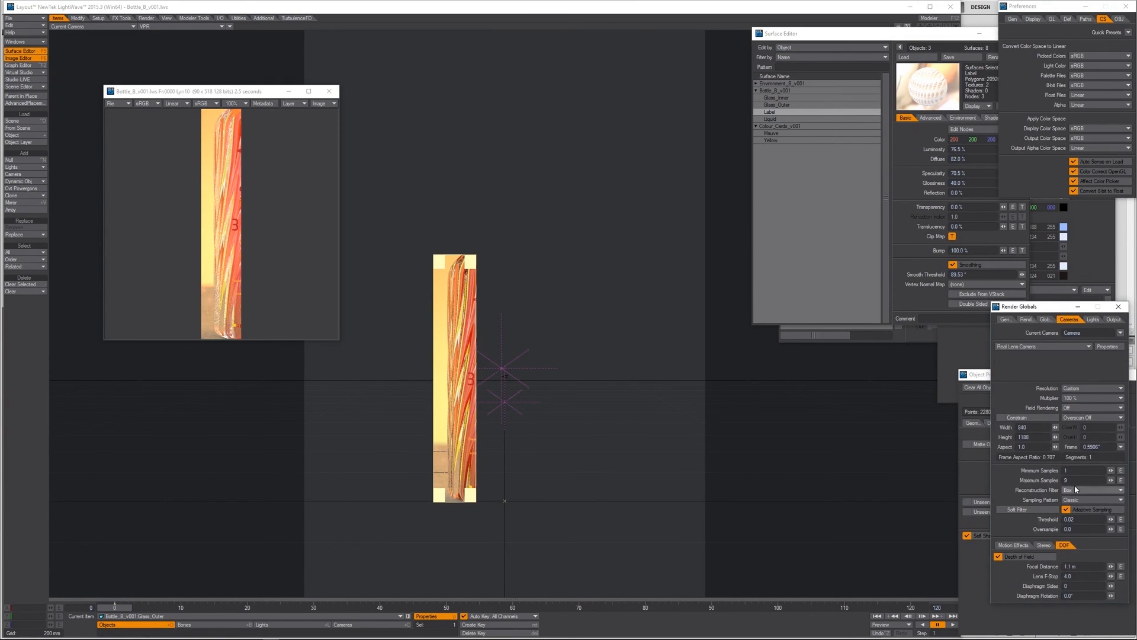
{"action": "type", "text": "32"}
{"action": "key", "text": "Tab"}
{"action": "left_click", "coordinate": [1084, 491]}
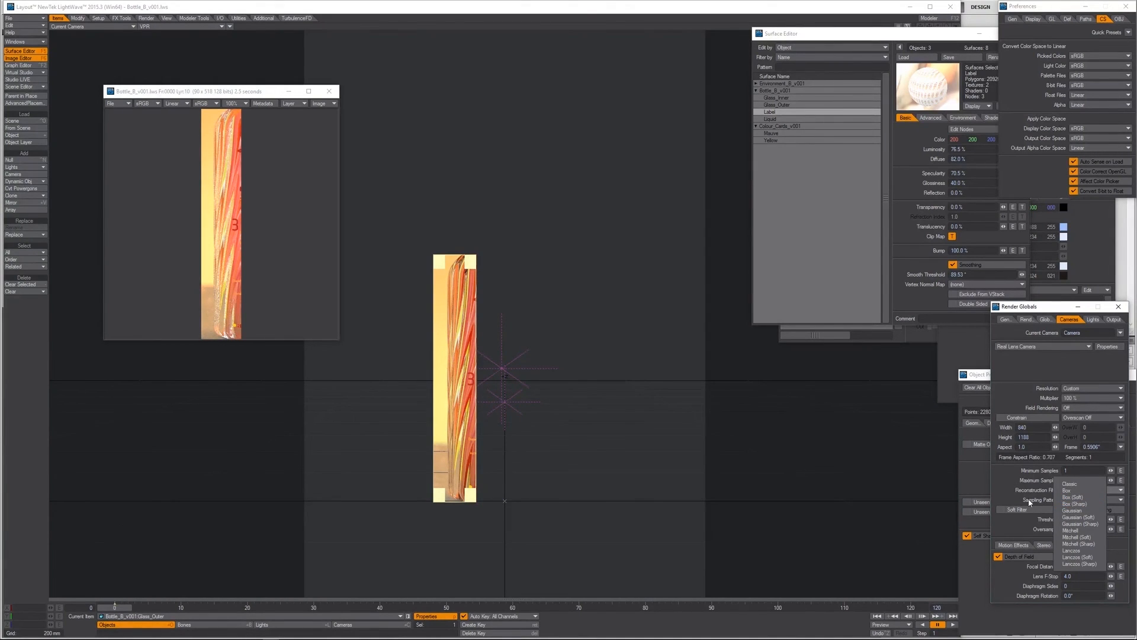
{"action": "left_click", "coordinate": [1017, 450]}
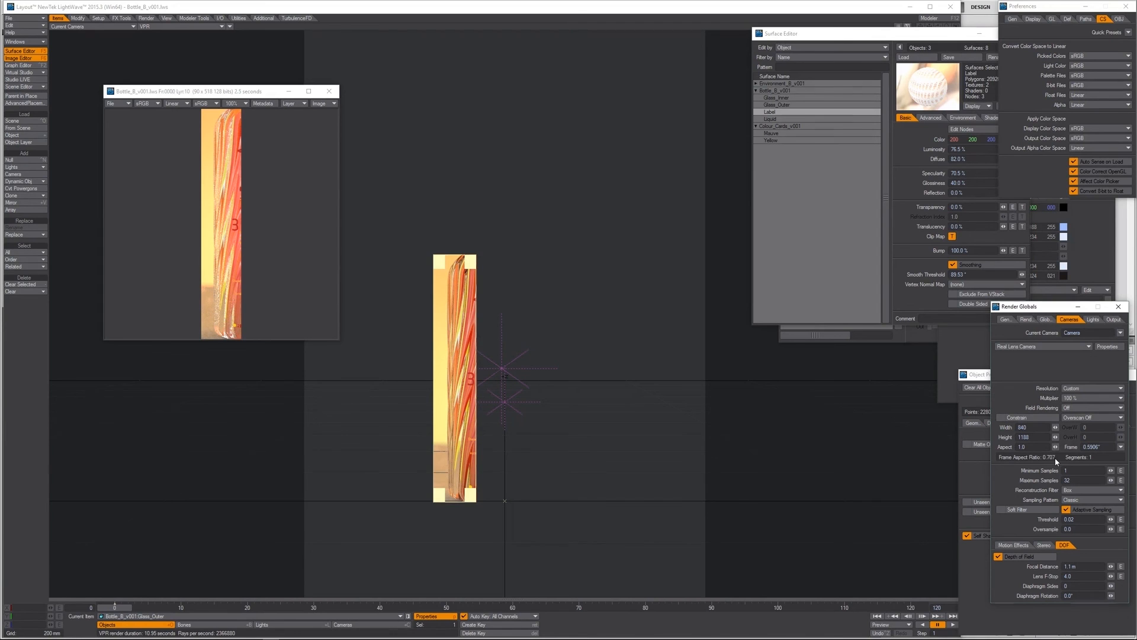
{"action": "key", "text": "F9"}
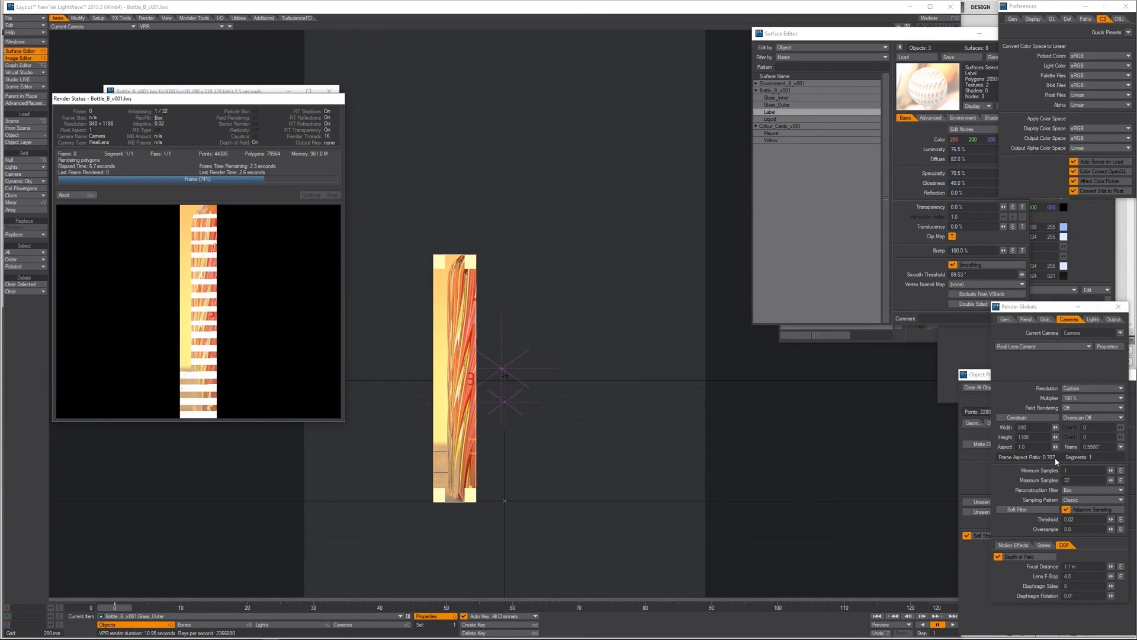
{"action": "left_click", "coordinate": [87, 196]}
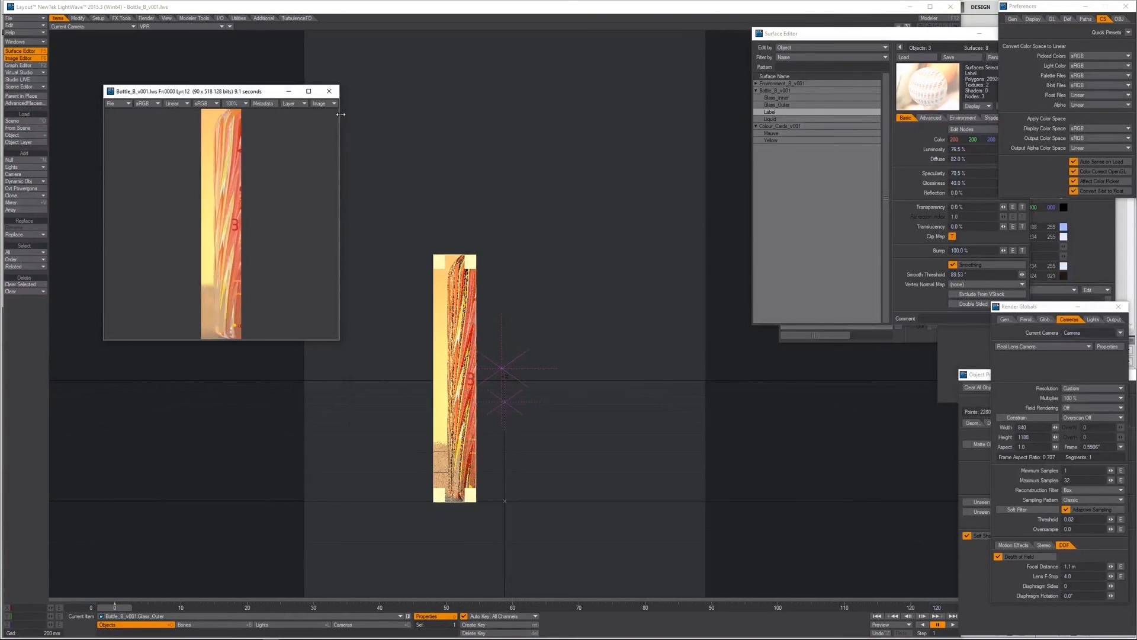
Close the rendered image, turn off the VPR preview and the limited region, and render the full frame.
{"action": "left_click", "coordinate": [331, 90]}
{"action": "key", "text": "ctrl+F9"}
{"action": "key", "text": "F9"}
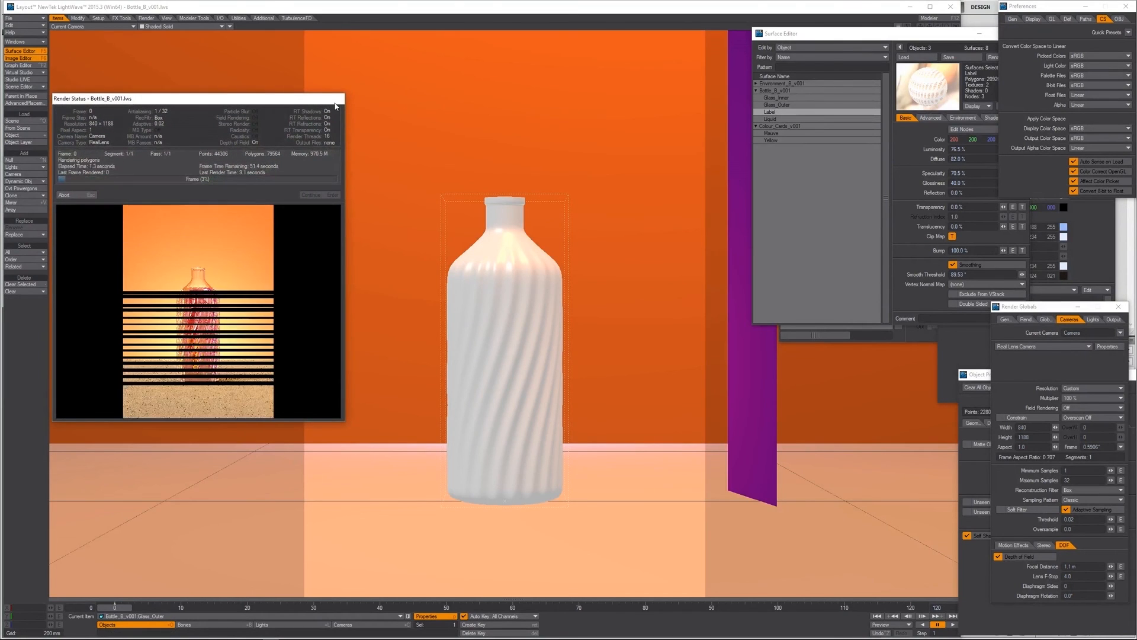